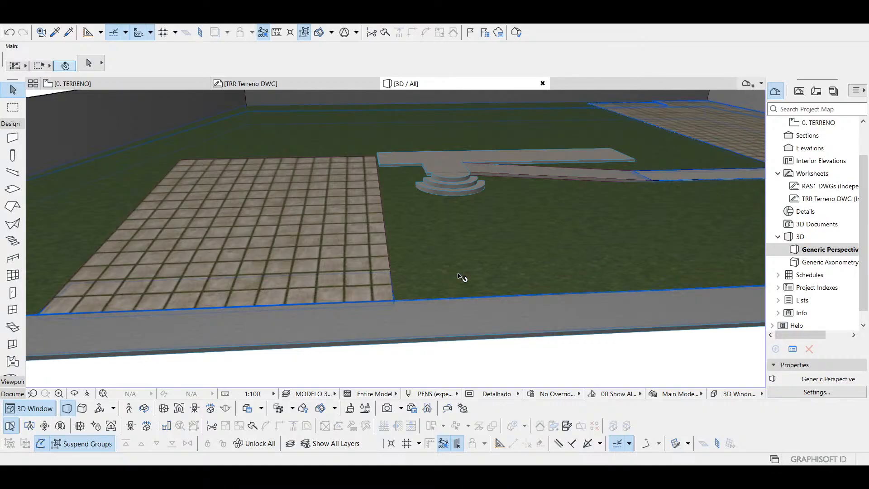
In the 0. TERRENO floor plan, adopt the boundary wall's settings for a rectangular mesh and change its building material to Air Space.
middle_click_drag(307, 270, 212, 250, "shift")
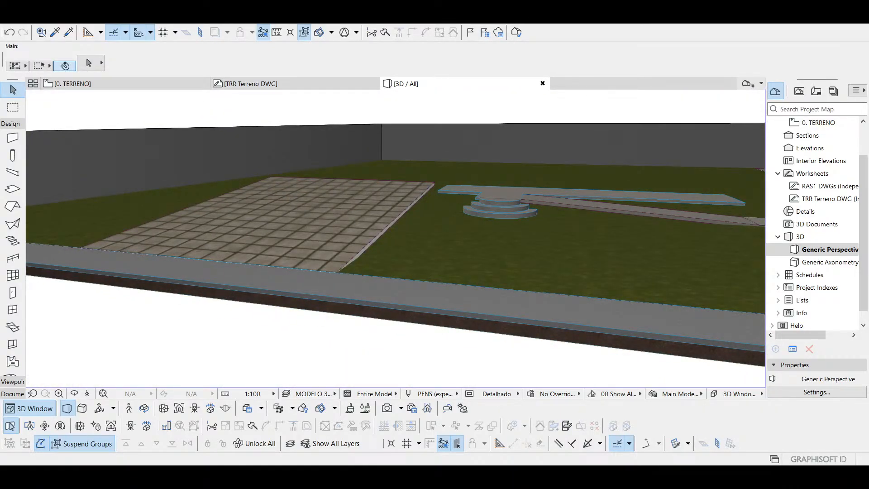
middle_click_drag(354, 246, 404, 358)
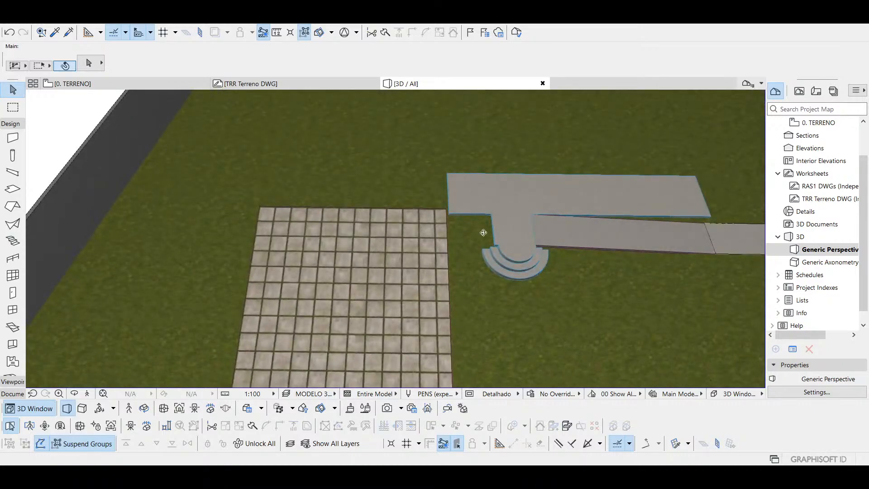
middle_click_drag(483, 232, 444, 181, "shift")
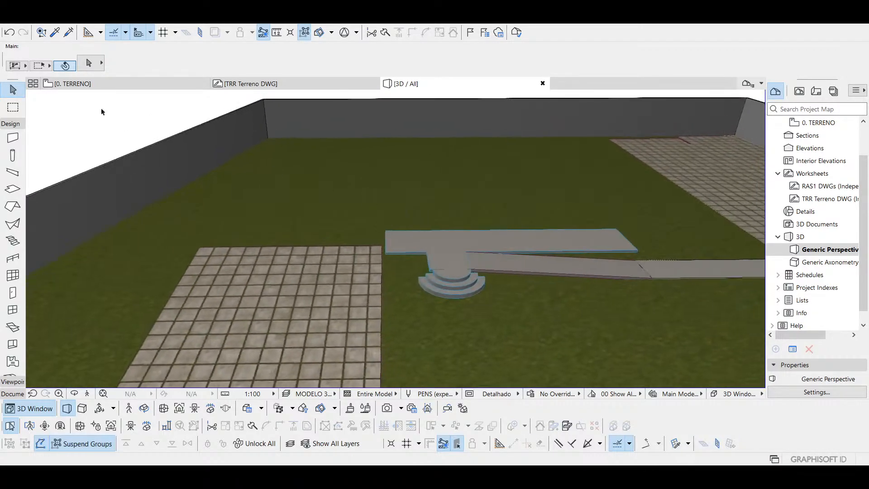
left_click(72, 83)
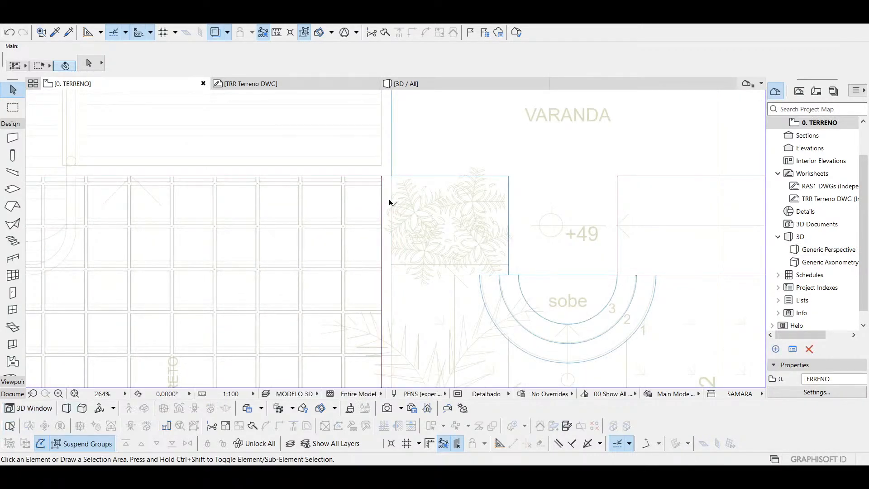
scroll(389, 202, "down", 8)
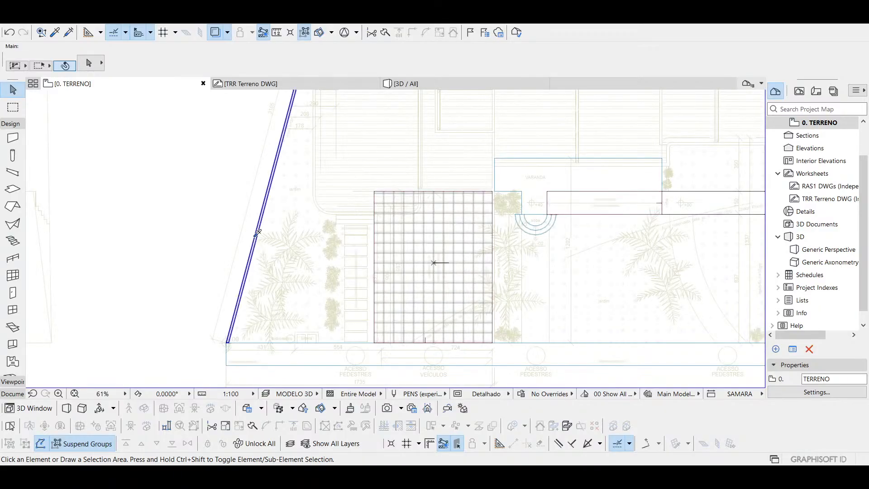
left_click(255, 236, "alt")
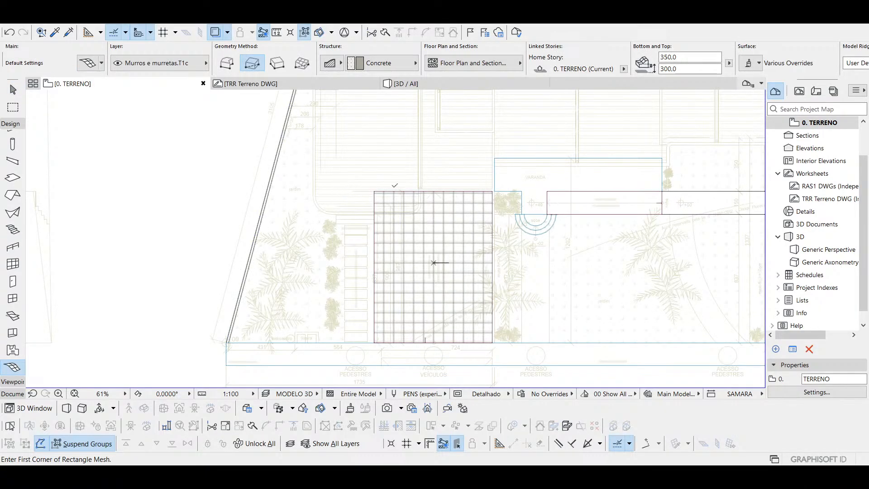
scroll(362, 191, "up", 11)
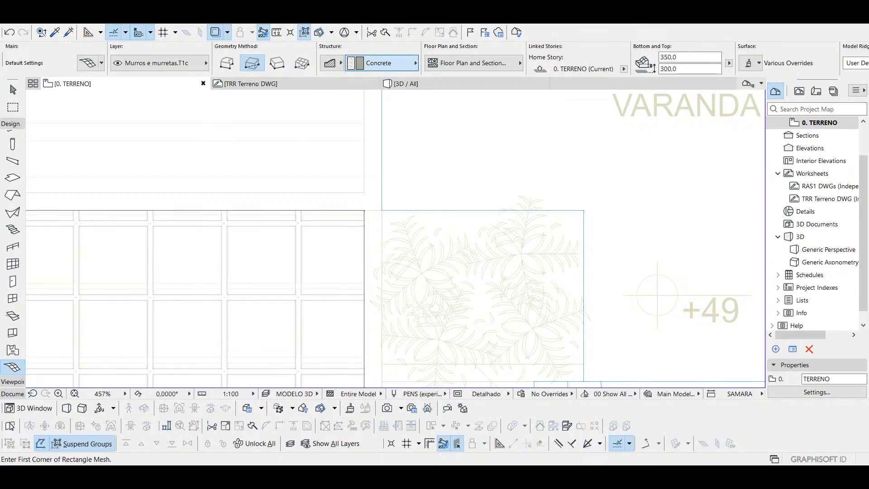
left_click(404, 67)
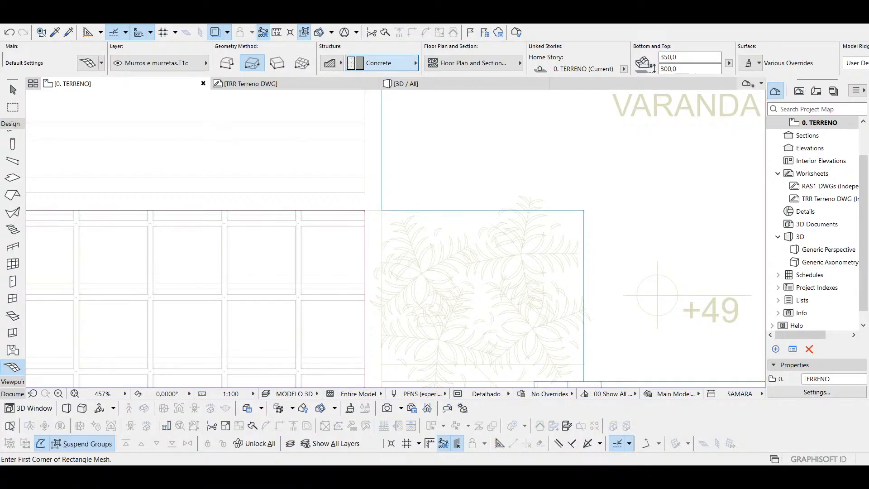
left_click(445, 32)
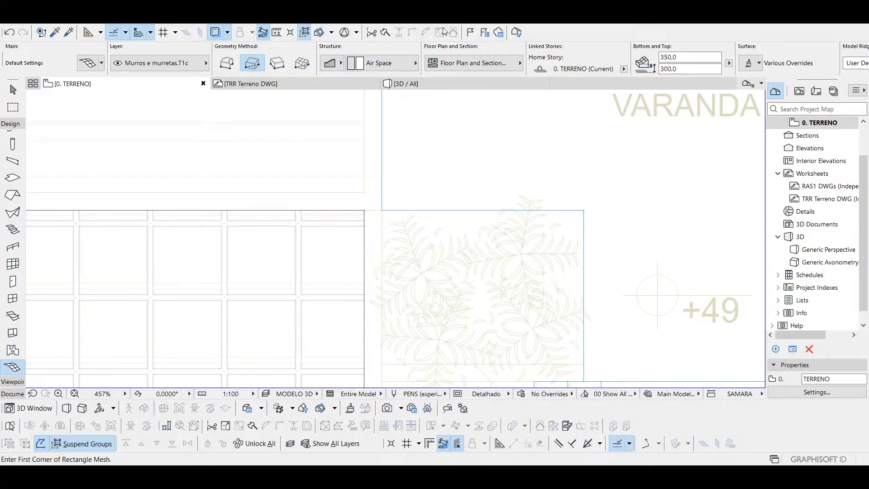
Draw a narrow rectangular mesh wall along the driveway paving's garden-side edge, down to the sidewalk, and show it in the 3D view.
left_click(364, 210)
scroll(376, 272, "down", 6)
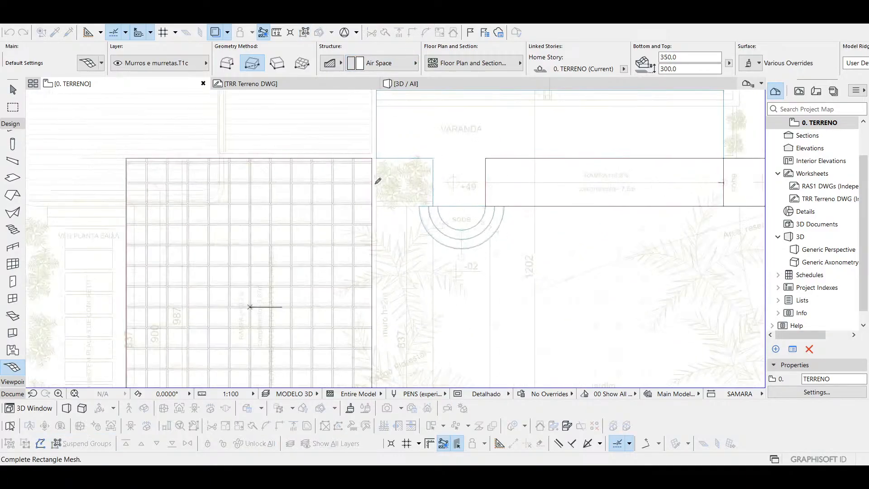
scroll(375, 136, "up", 2)
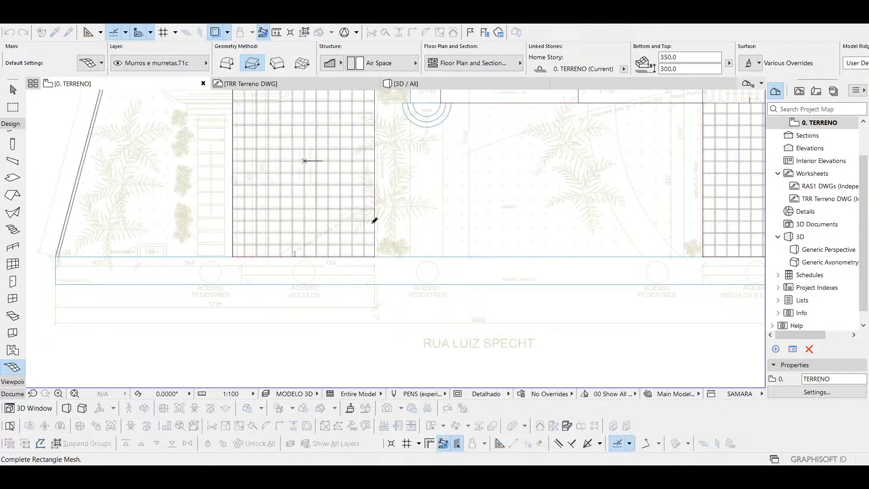
scroll(378, 235, "up", 3)
scroll(380, 252, "up", 4)
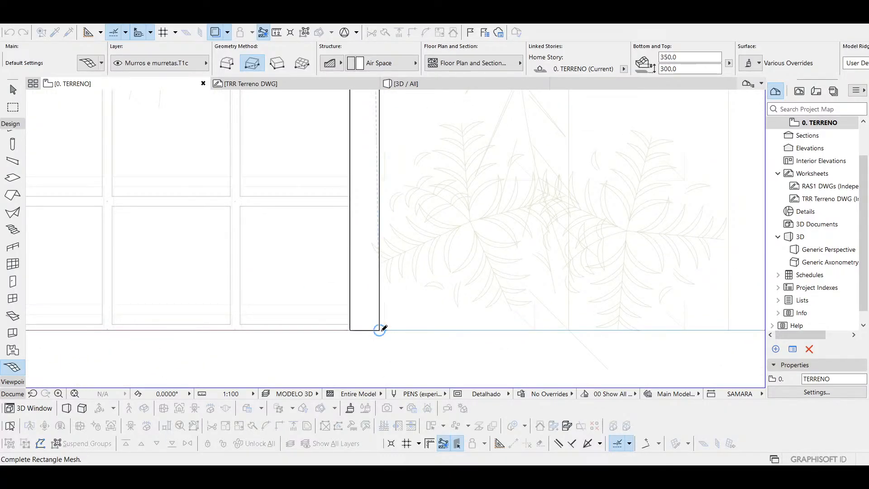
left_click(383, 327)
key("Escape")
left_click(369, 290)
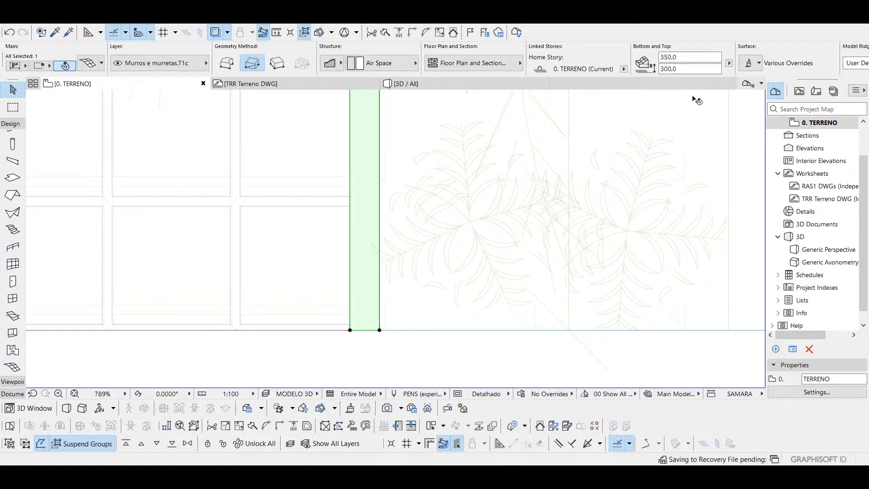
left_click(410, 83)
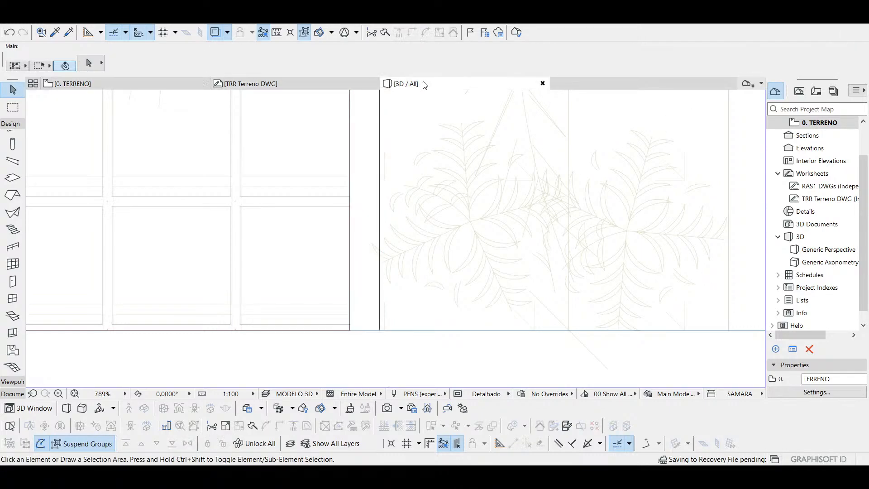
middle_click_drag(314, 289, 379, 267, "shift")
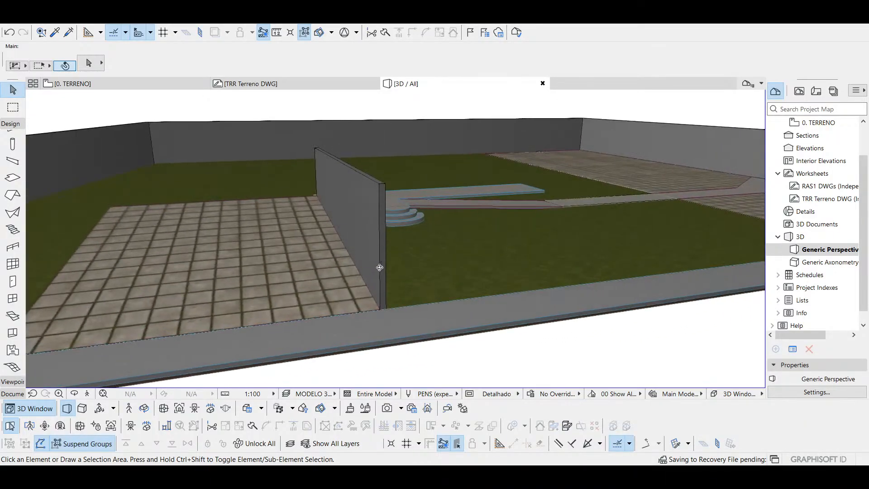
Try a mesh height of 200 on the new dividing wall and undo the change.
left_click(382, 238)
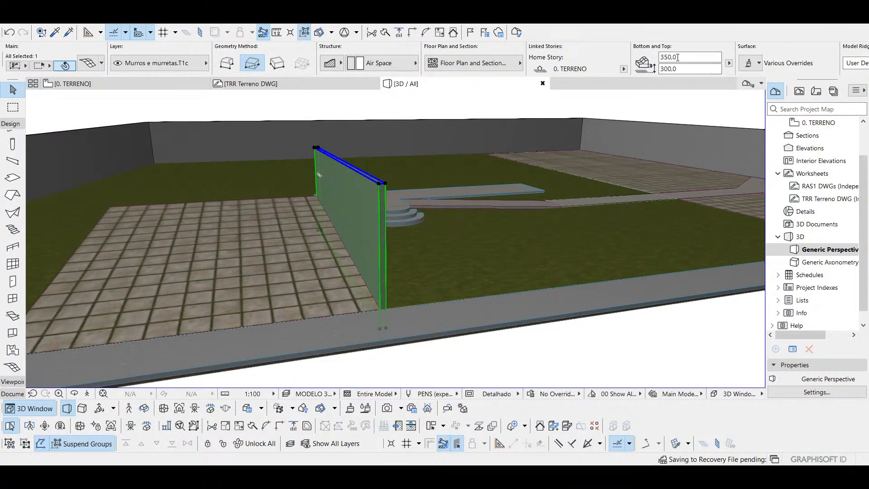
double_click(683, 55)
type("200")
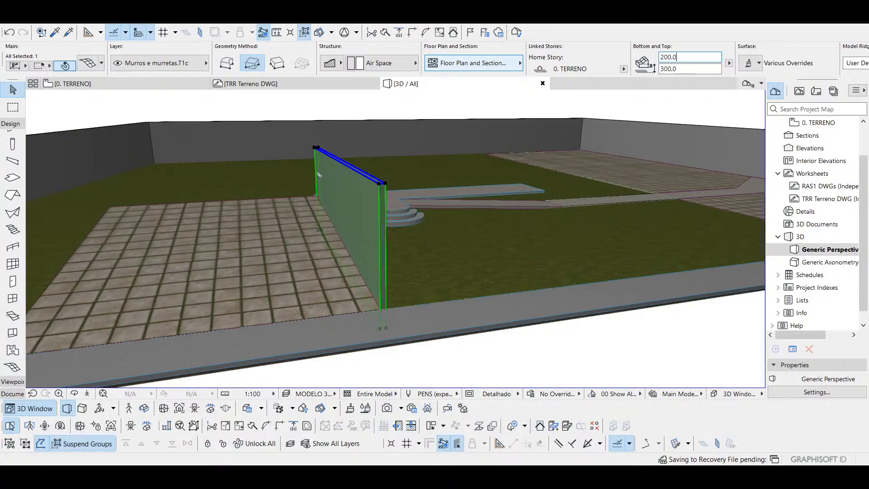
key("Return")
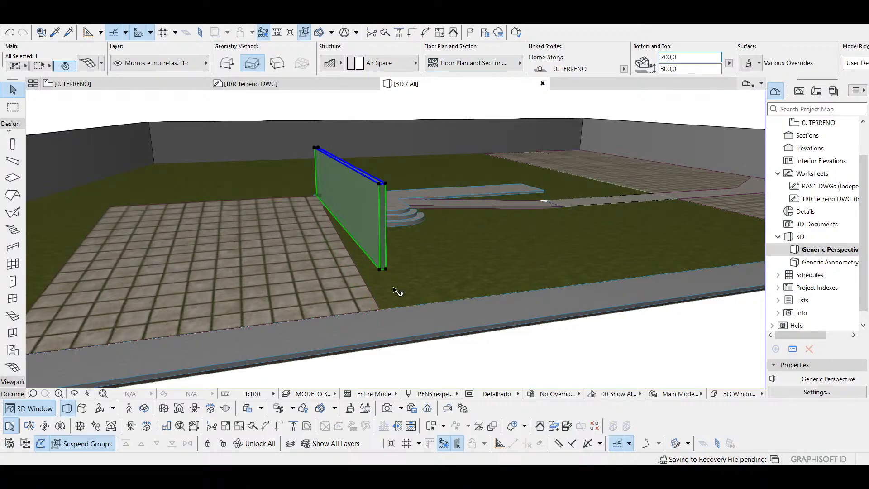
key("ctrl+z")
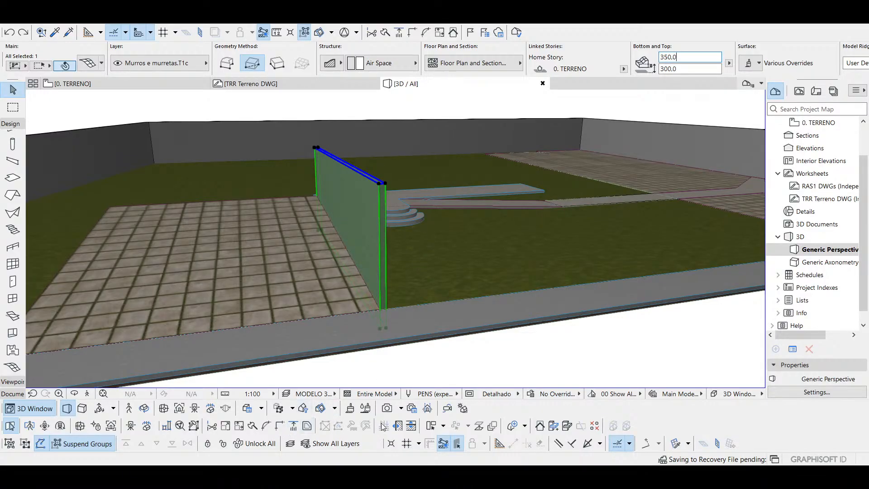
Examine the new dividing wall's mesh settings and compare them with those of the perimeter wall.
left_click(409, 427)
left_click(397, 428)
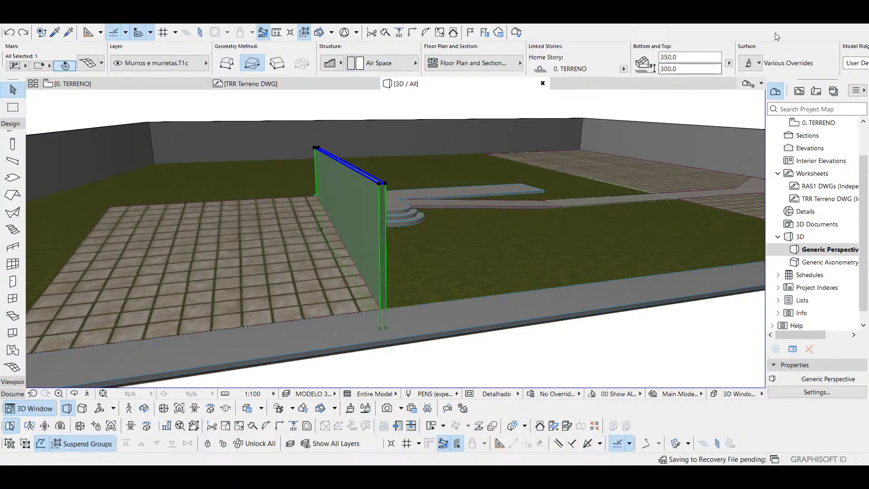
scroll(791, 50, "down", 6)
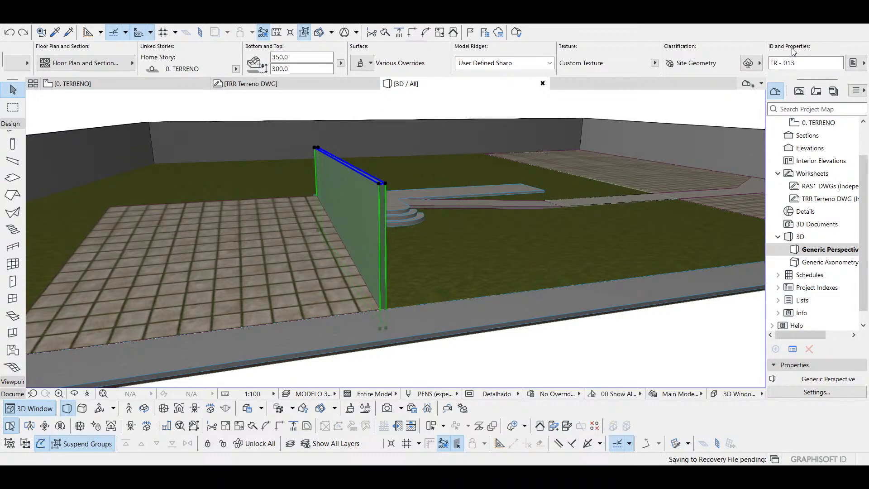
scroll(794, 50, "up", 8)
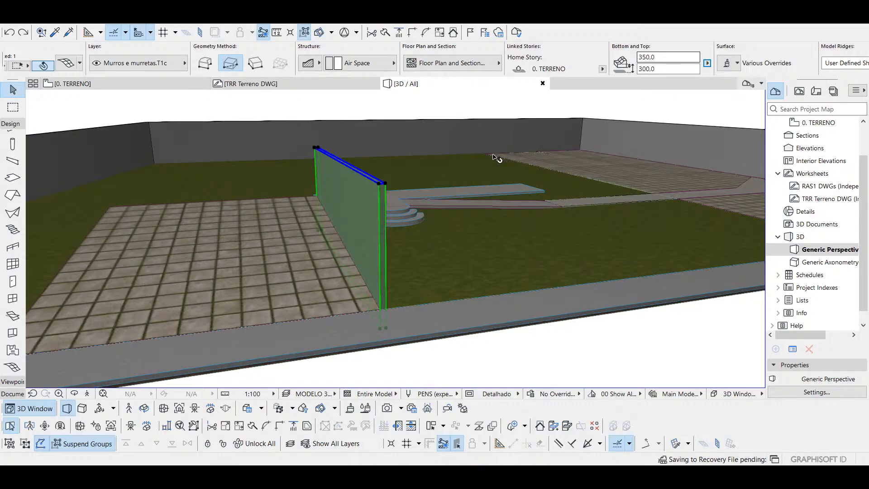
middle_click_drag(324, 175, 424, 154)
left_click(329, 138)
middle_click_drag(291, 167, 506, 170)
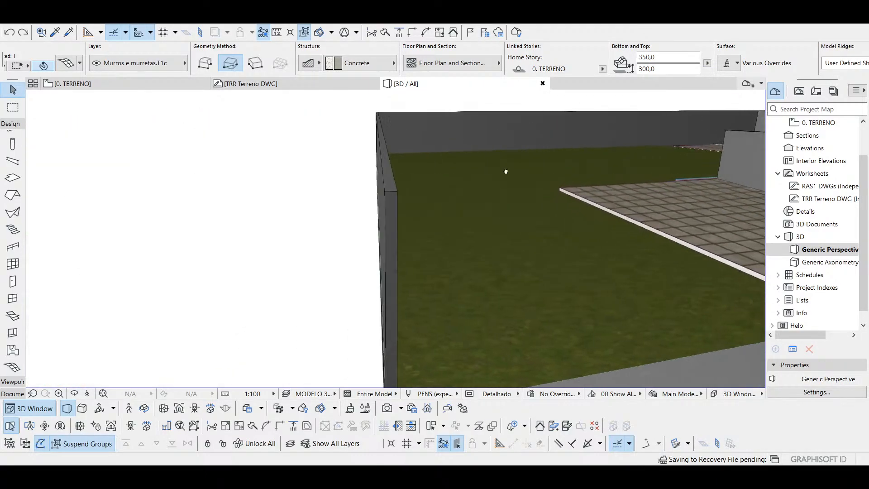
middle_click_drag(575, 169, 384, 162)
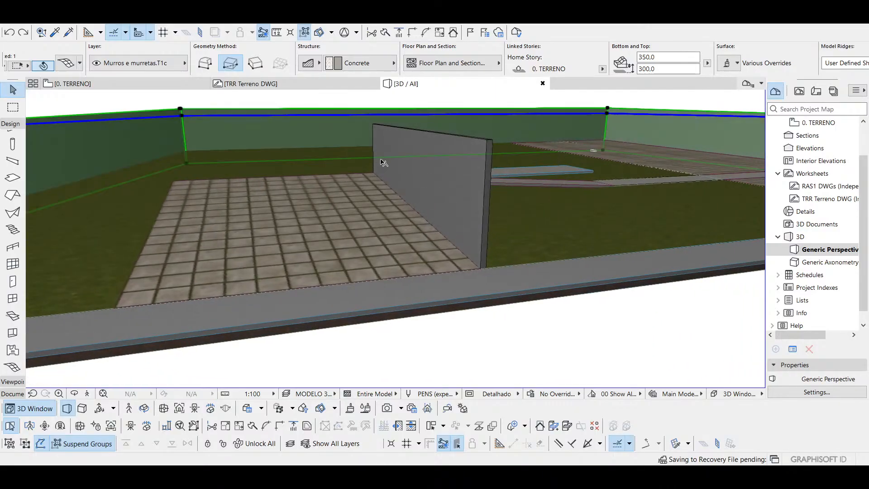
Set the mesh height of the dividing wall beside the driveway paving to 250.
left_click(461, 173)
middle_click_drag(571, 171, 608, 220, "shift")
left_click_drag(661, 56, 481, 61)
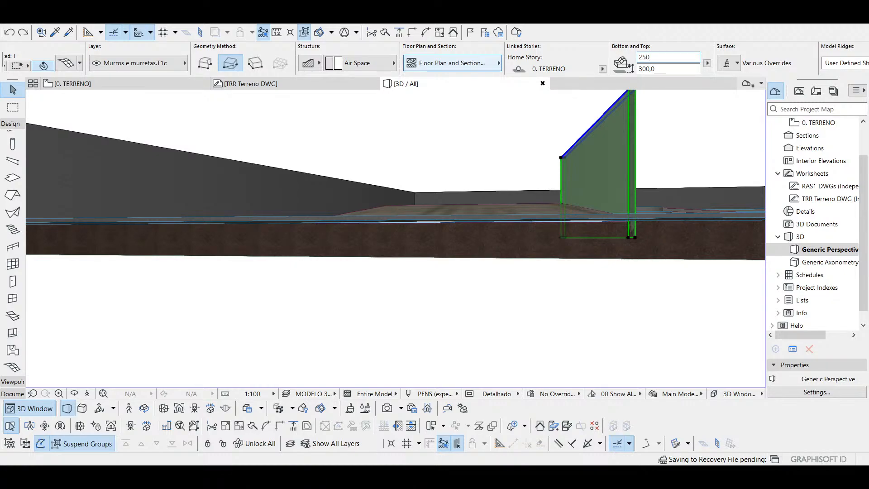
key("Return")
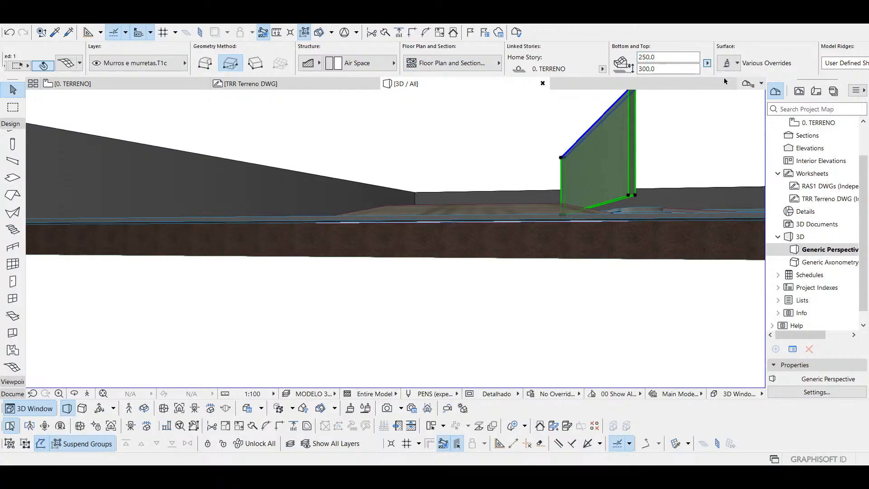
Check the perimeter wall's elevations and set the dividing wall's bottom elevation to -50.
left_click(178, 167)
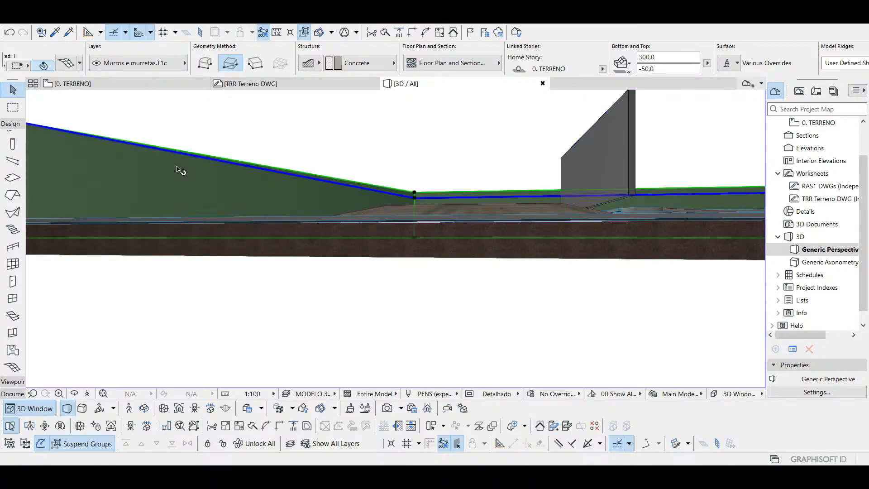
left_click(633, 120)
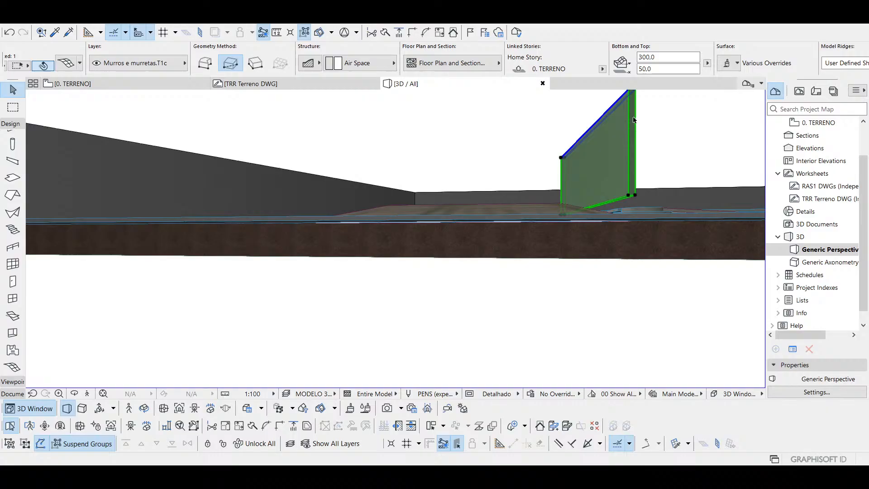
left_click(639, 69)
type("-")
key("Return")
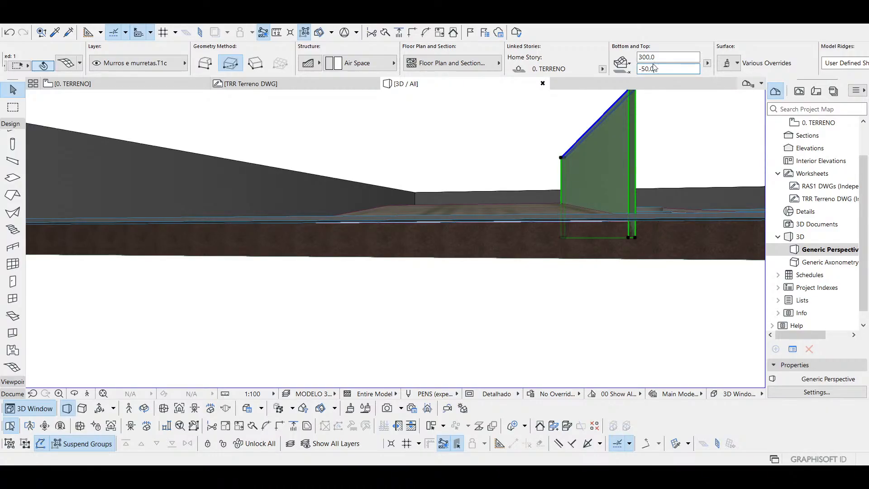
Set the dividing wall's top elevation to 200 and deselect the wall.
left_click_drag(664, 56, 629, 58)
type("200,0")
key("Return")
key("Escape")
Measure the dividing wall's height above the ground at its sidewalk end.
middle_click_drag(669, 209, 556, 348, "shift")
key("m")
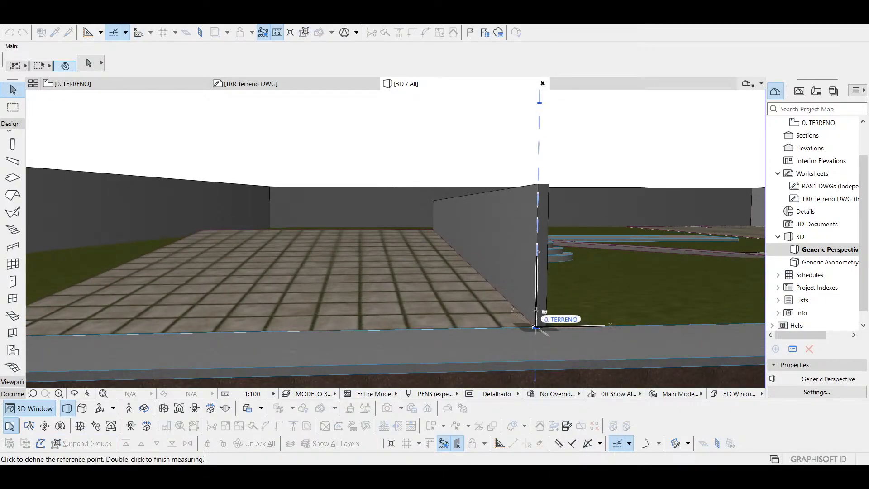
key("Escape")
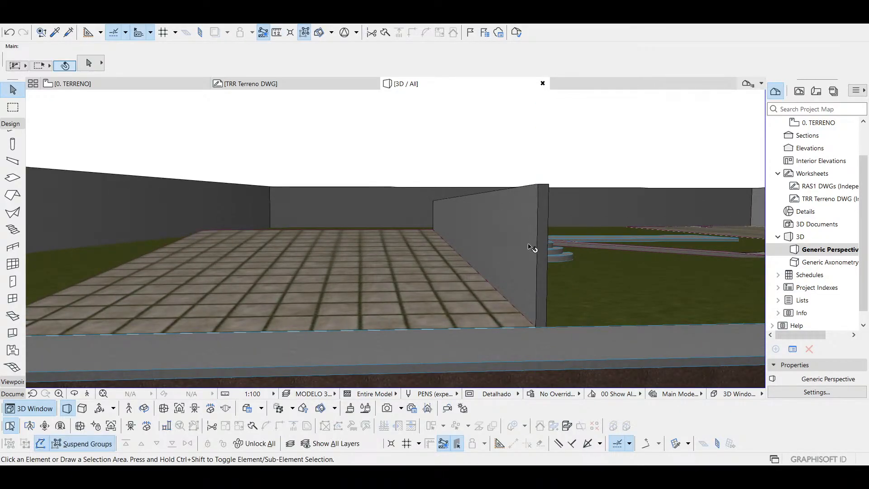
Examine the dividing wall, curved steps, veranda slab, ramp and paved areas from several angles in 3D.
mouse_move(532, 248)
middle_mouse_down("shift")
mouse_move(545, 249)
mouse_move(603, 314)
mouse_move(394, 227)
mouse_move(356, 246)
mouse_move(435, 229)
mouse_move(617, 223)
mouse_move(661, 234)
mouse_move(625, 252)
mouse_move(528, 257)
middle_mouse_up("shift")
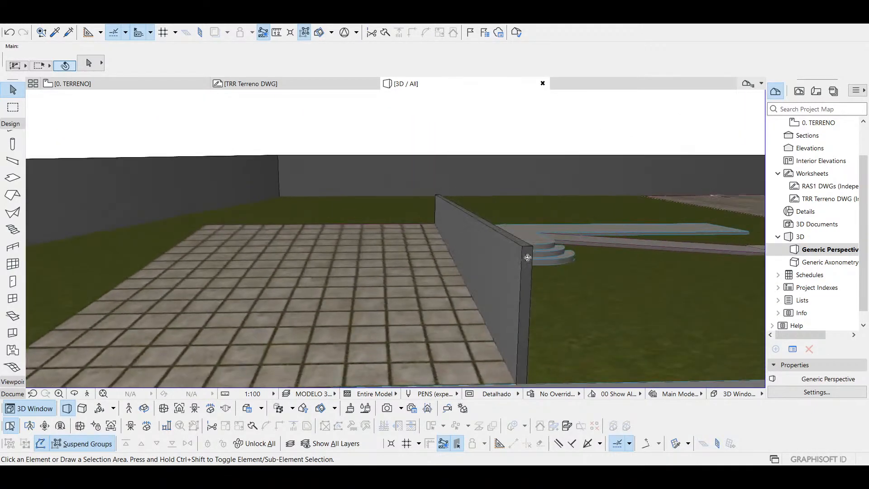
scroll(528, 257, "down", 10)
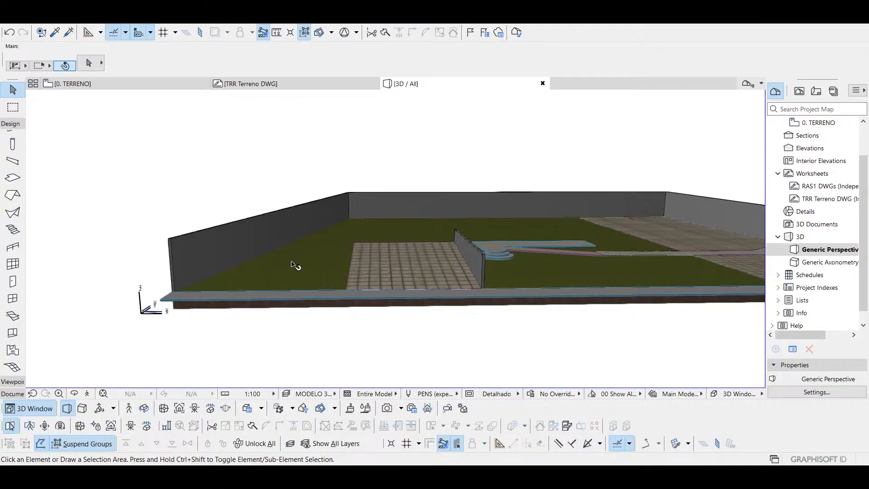
middle_click_drag(261, 281, 514, 252, "shift")
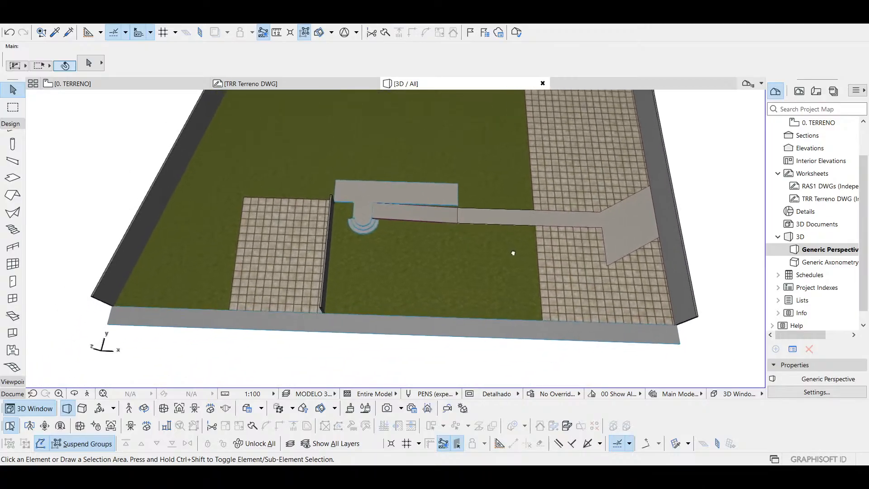
scroll(334, 206, "up", 2)
scroll(349, 183, "up", 4)
middle_click_drag(349, 183, 236, 212, "shift")
middle_click_drag(537, 244, 507, 243, "shift")
middle_click_drag(608, 255, 294, 271)
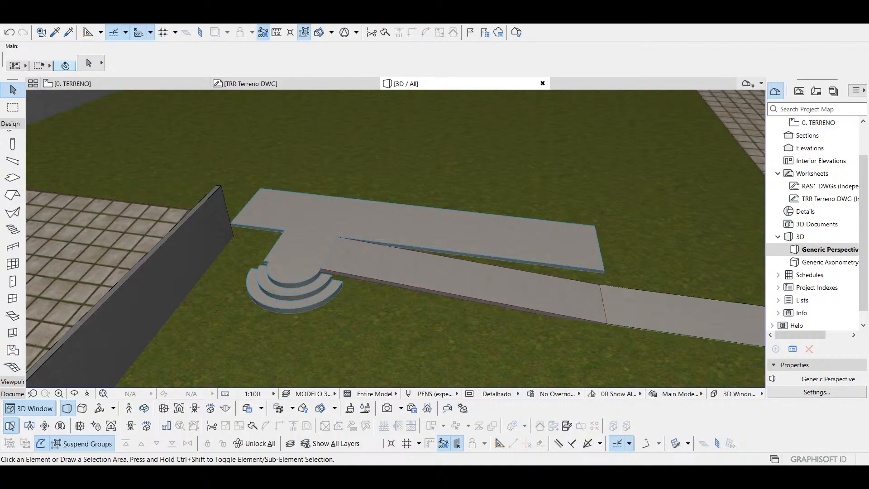
left_click_drag(374, 288, 461, 212)
left_click(402, 301)
left_click_drag(460, 267, 527, 319)
middle_click_drag(526, 319, 485, 231)
scroll(485, 230, "down", 5)
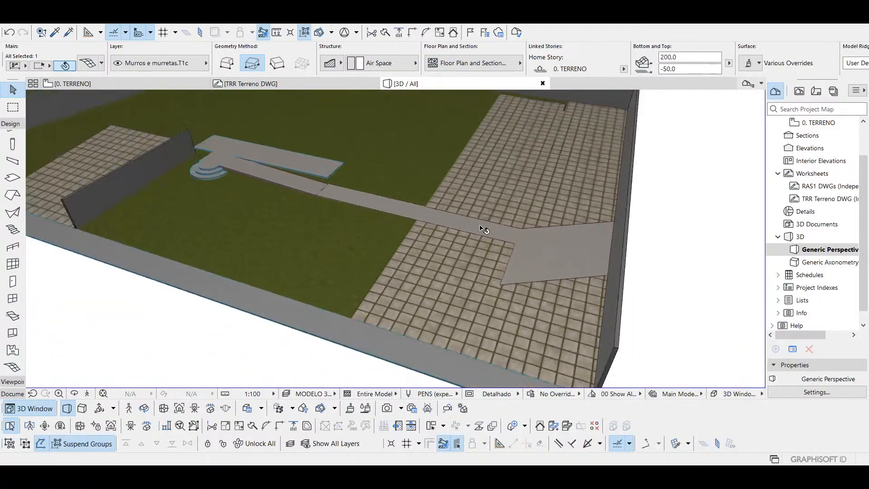
Deselect the dividing wall and review the garden, steps, ramp and paved areas from several angles in 3D.
middle_click_drag(410, 229, 456, 262)
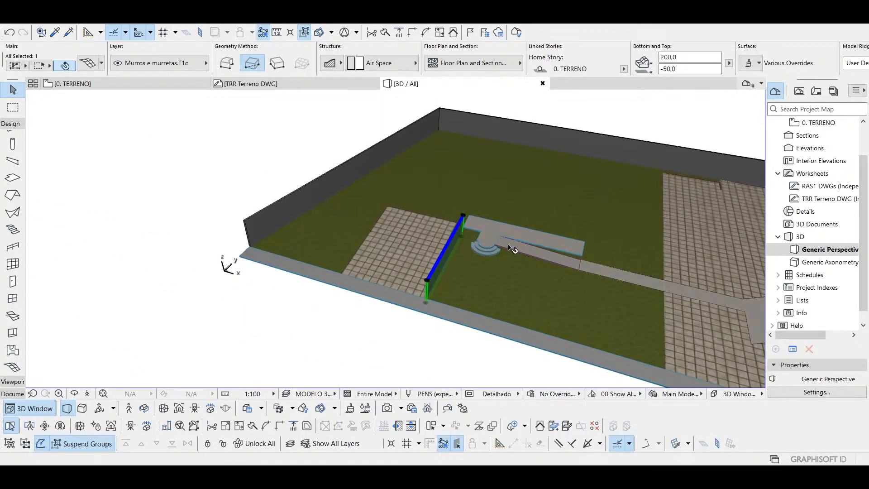
key("Escape")
middle_click_drag(538, 243, 383, 254)
left_click_drag(383, 254, 702, 243)
middle_click_drag(702, 243, 451, 238, "shift")
scroll(379, 219, "up", 3)
Examine the concrete slab path, vehicle ramp and front garden in the TRR Terreno DWG worksheet.
left_click(239, 83)
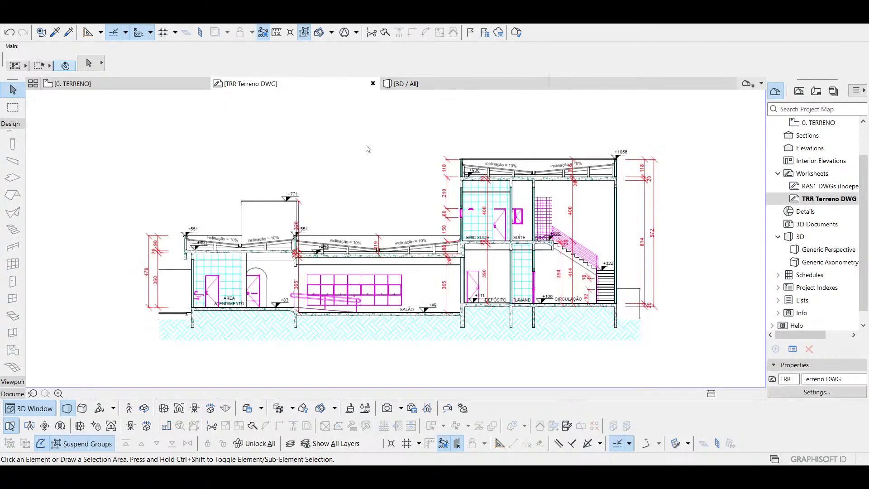
scroll(384, 177, "down", 5)
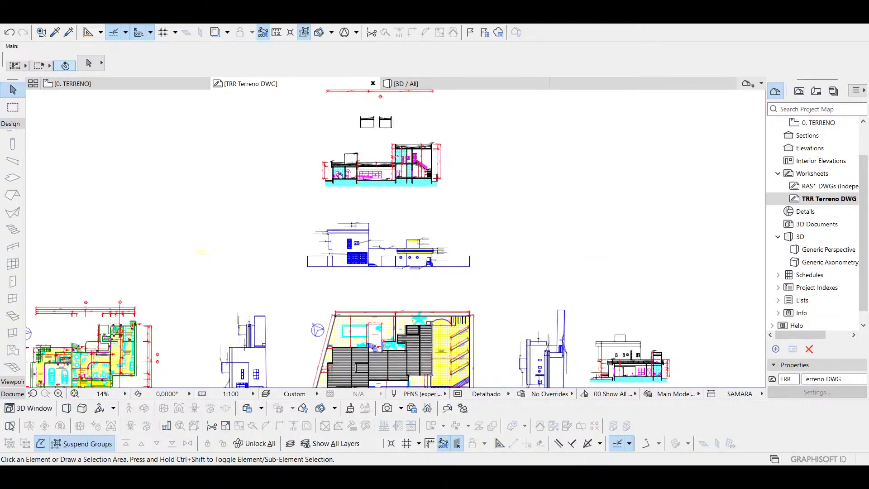
scroll(335, 289, "up", 5)
scroll(335, 288, "up", 1)
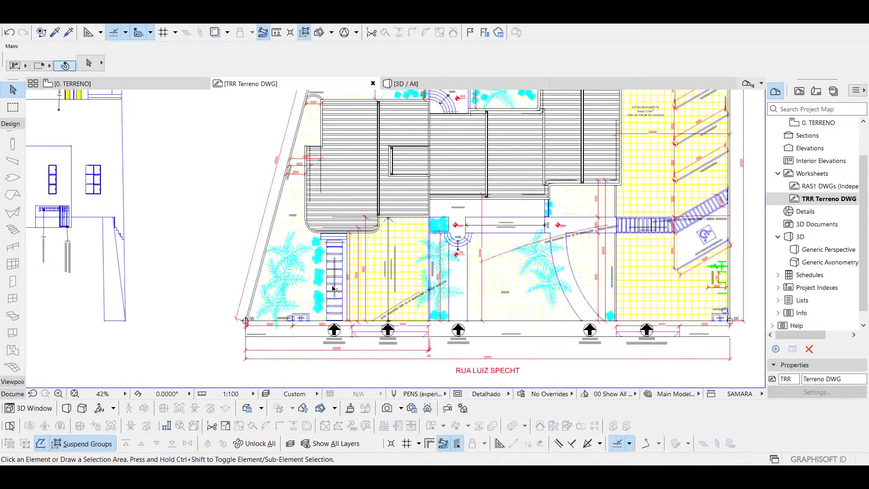
scroll(334, 284, "up", 9)
middle_click_drag(333, 284, 339, 173)
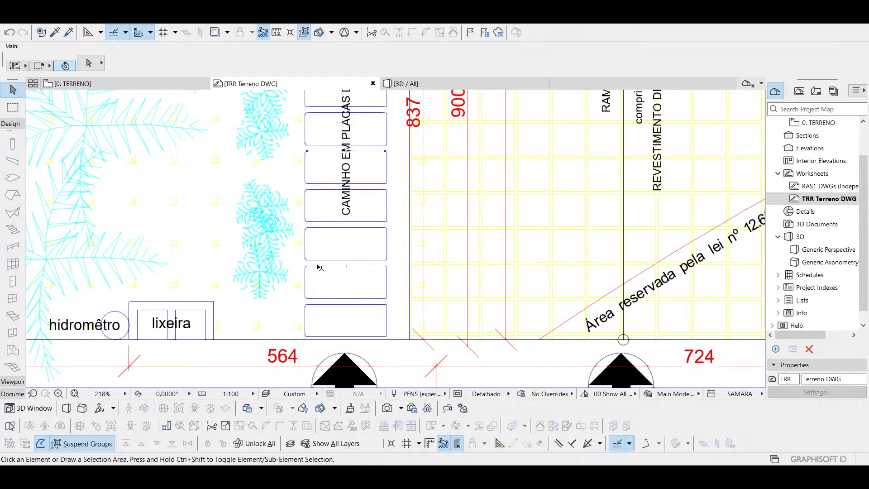
middle_click_drag(319, 267, 348, 325)
scroll(442, 168, "down", 3)
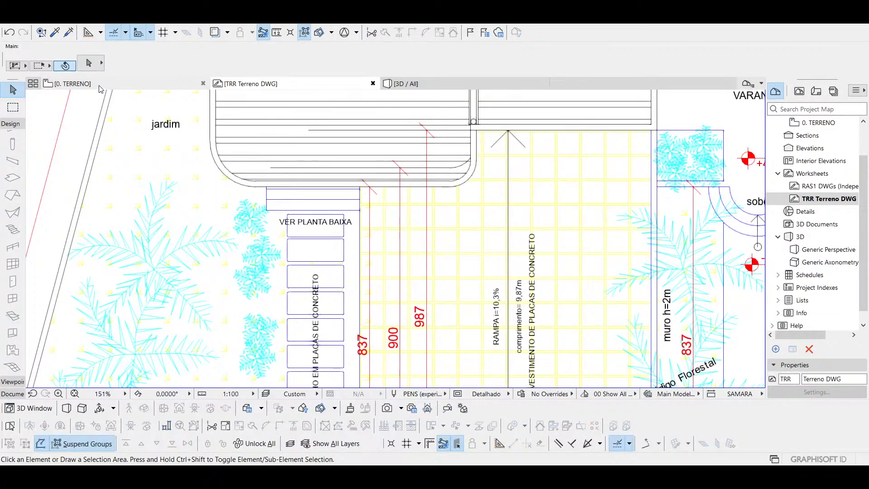
scroll(553, 183, "down", 10)
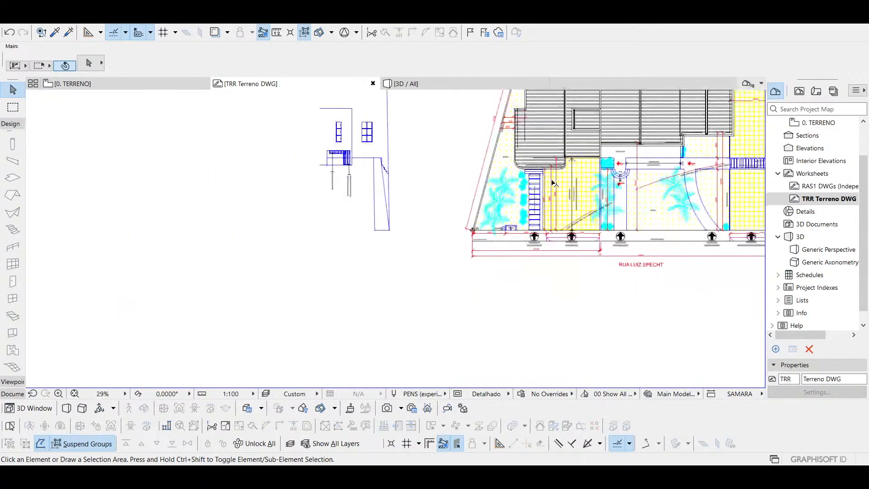
middle_click_drag(553, 183, 388, 247)
Return to the TERRENO floor plan and examine the front paving and the slanted boundary wall's sidewalk corner.
left_click(87, 85)
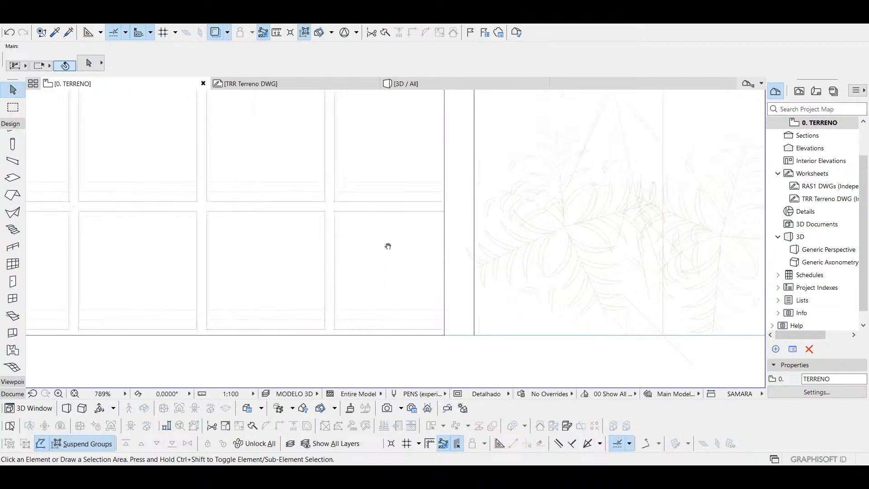
scroll(388, 246, "down", 15)
middle_click_drag(442, 192, 510, 235)
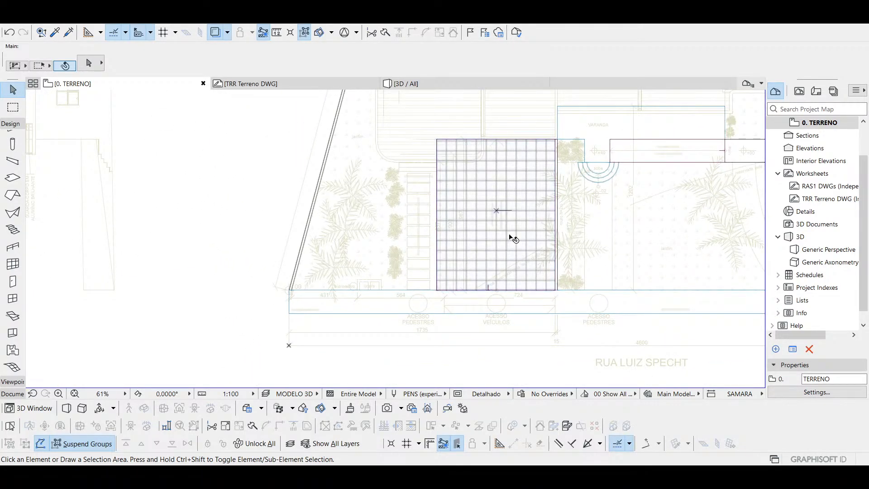
middle_click_drag(429, 244, 379, 226)
scroll(238, 272, "up", 13)
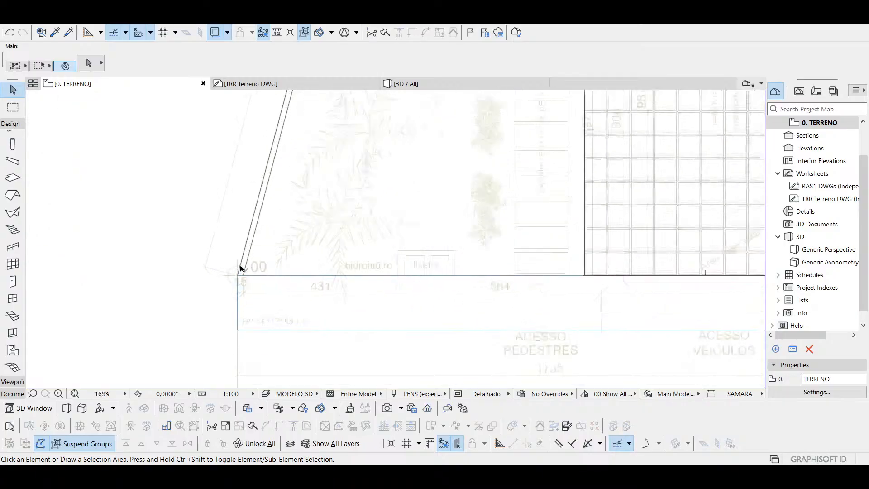
middle_click_drag(231, 206, 287, 316)
scroll(270, 272, "down", 6)
scroll(287, 311, "down", 12)
middle_click_drag(190, 248, 262, 217)
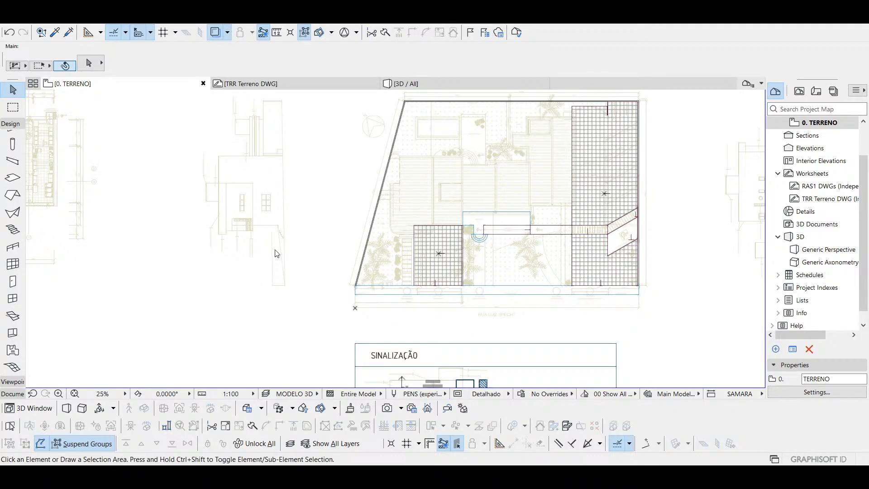
Examine the garage, planter, veranda, ramp and curved steps on the ground-floor plan in the trace reference.
mouse_move(279, 240)
middle_mouse_down()
mouse_move(344, 186)
mouse_move(430, 283)
middle_mouse_up()
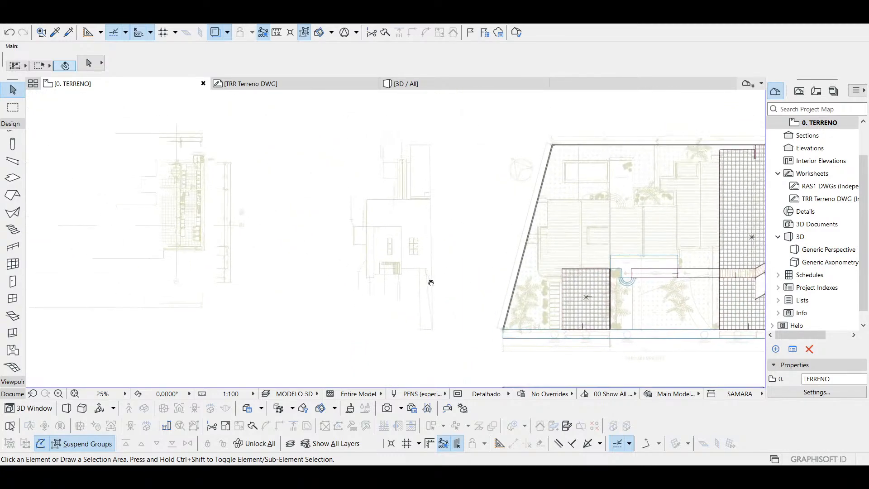
middle_click_drag(197, 248, 427, 219)
scroll(297, 233, "up", 10)
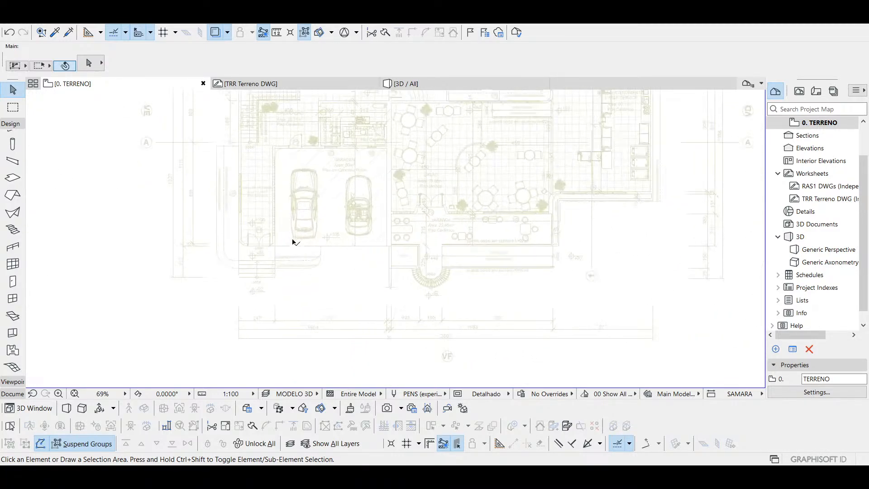
middle_click_drag(326, 268, 190, 260)
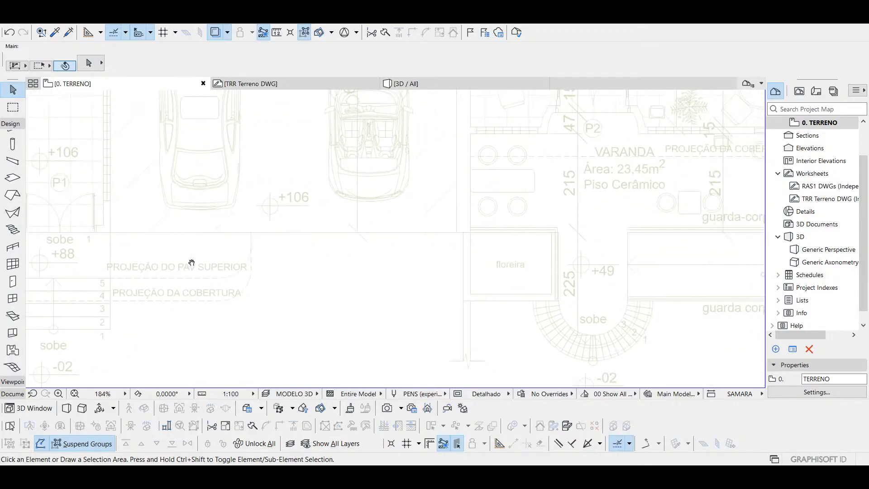
middle_click_drag(360, 258, 274, 255)
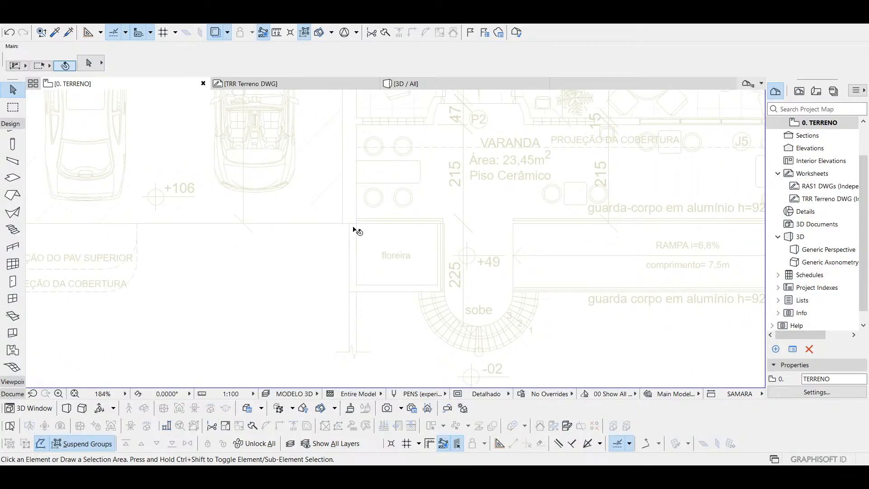
scroll(428, 301, "down", 12)
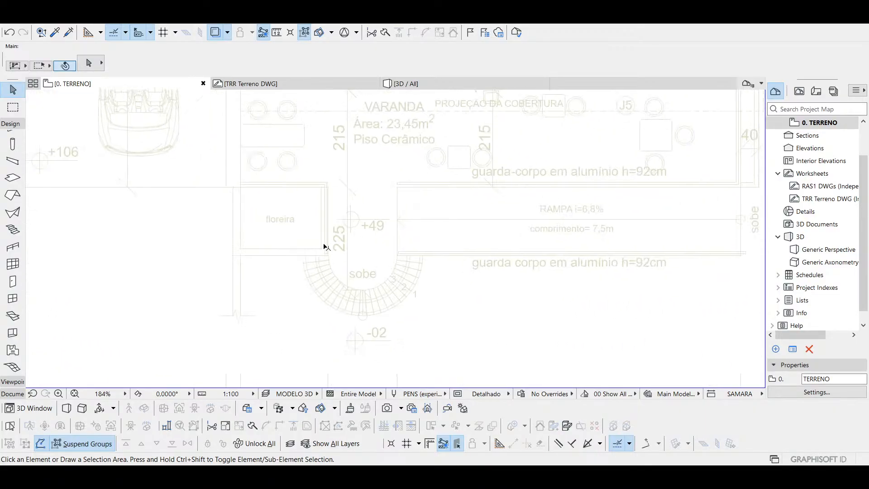
middle_click_drag(406, 225, 147, 183)
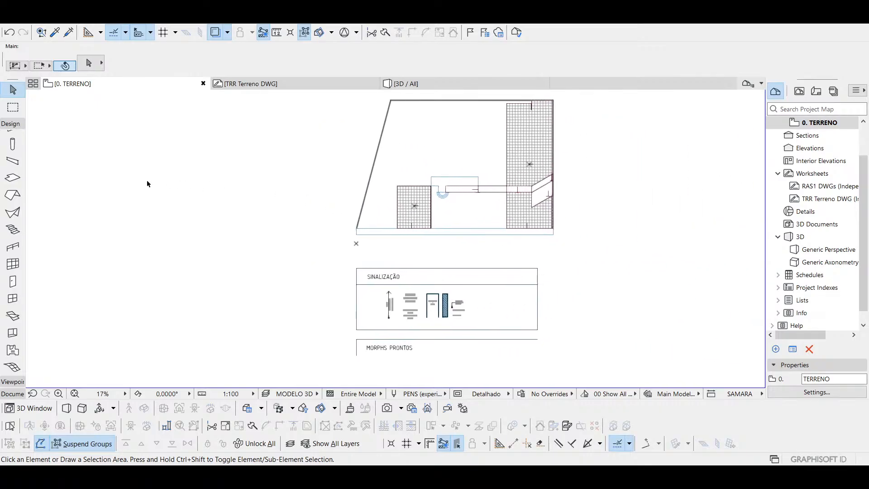
Move the trace reference from the ground-floor plan's wall corner beside the planter to the modelled veranda corner at the dividing wall.
scroll(292, 206, "up", 6)
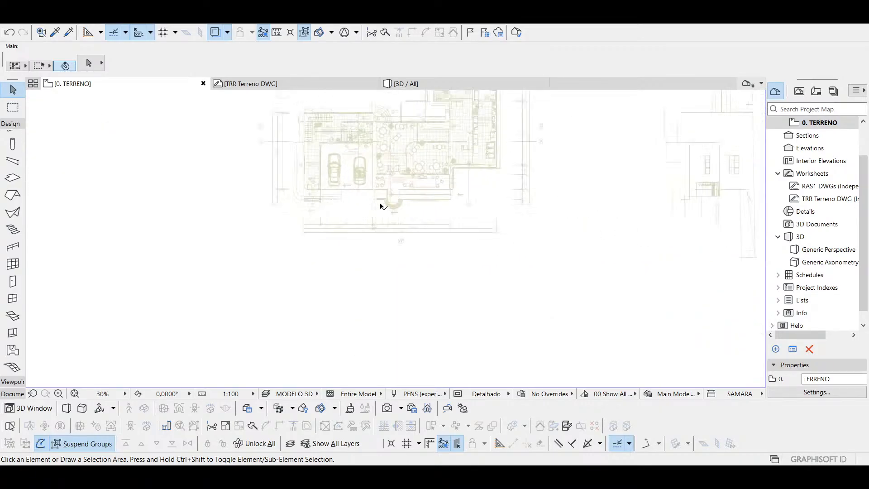
scroll(367, 181, "up", 12)
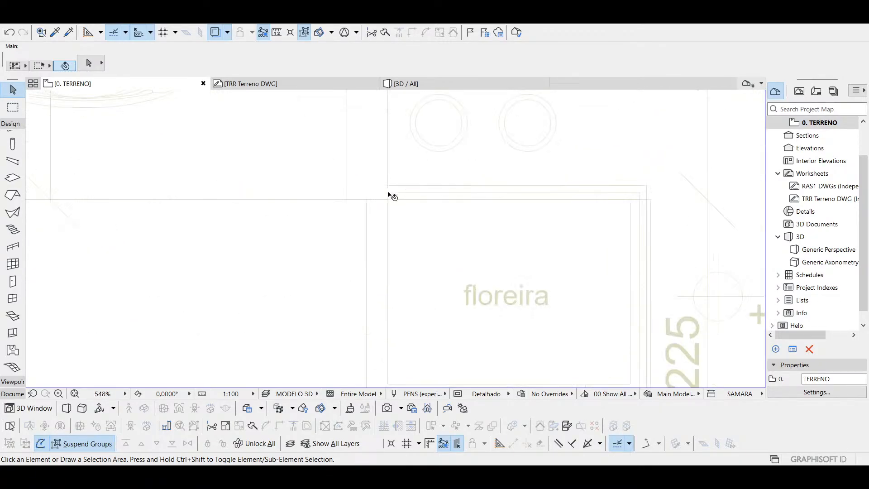
scroll(379, 203, "up", 2)
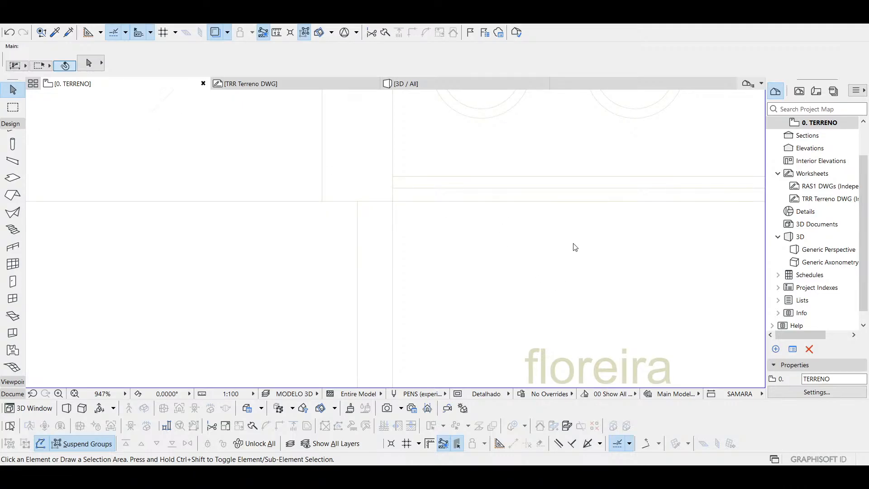
left_click(357, 201)
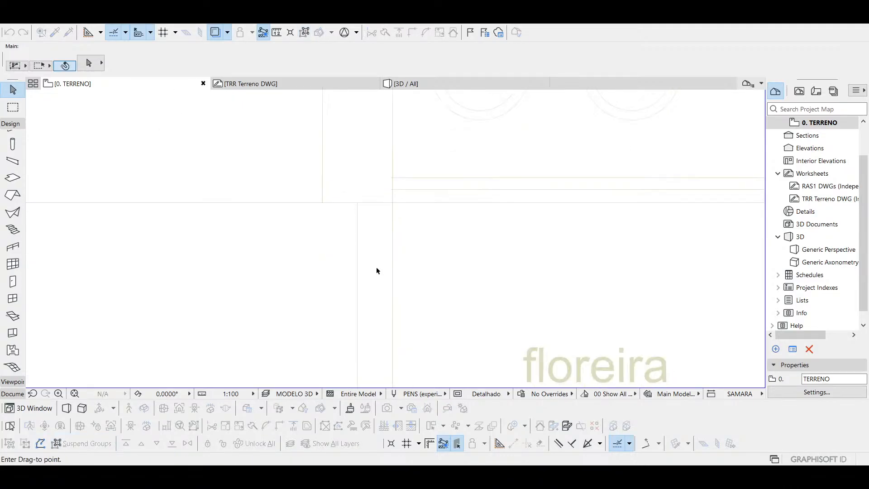
scroll(377, 269, "down", 6)
scroll(377, 269, "down", 8)
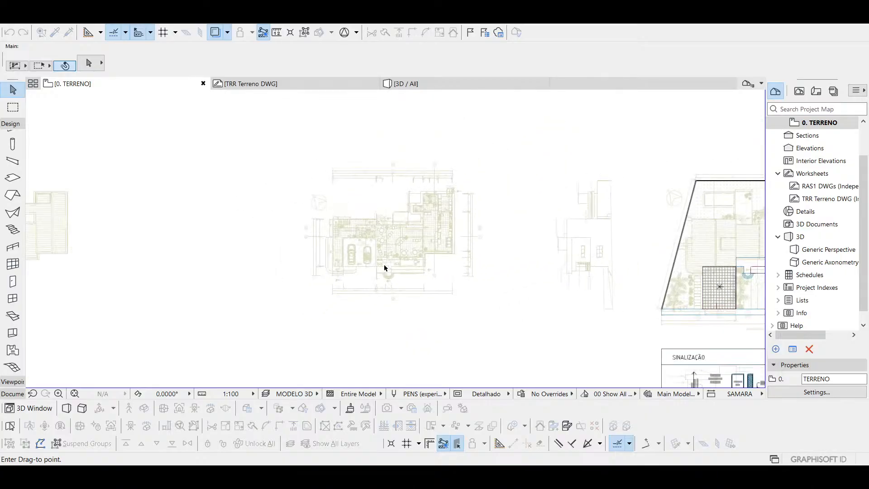
middle_click_drag(436, 252, 94, 223)
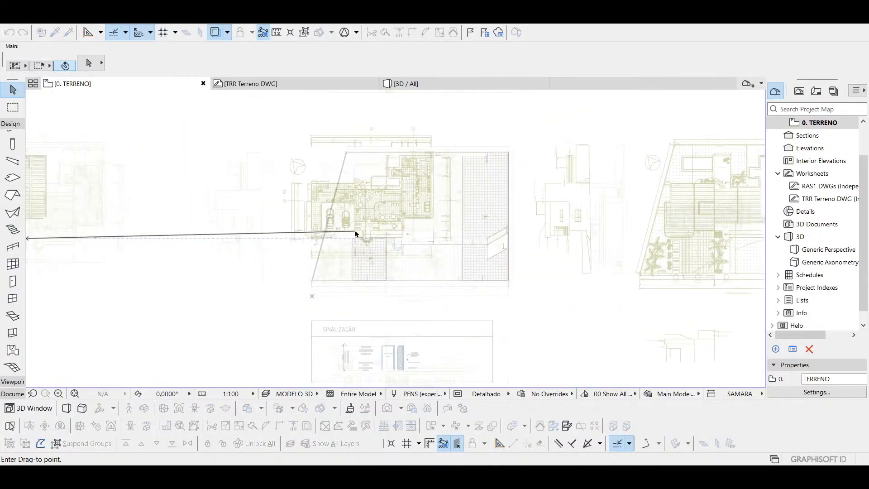
scroll(358, 238, "up", 4)
scroll(352, 249, "up", 6)
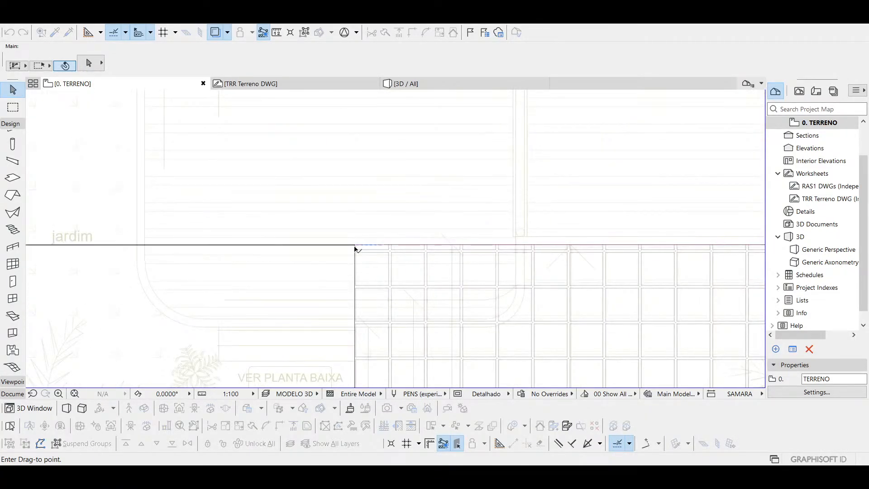
middle_click_drag(428, 250, 122, 235)
middle_click_drag(368, 236, 188, 233)
scroll(304, 228, "up", 3)
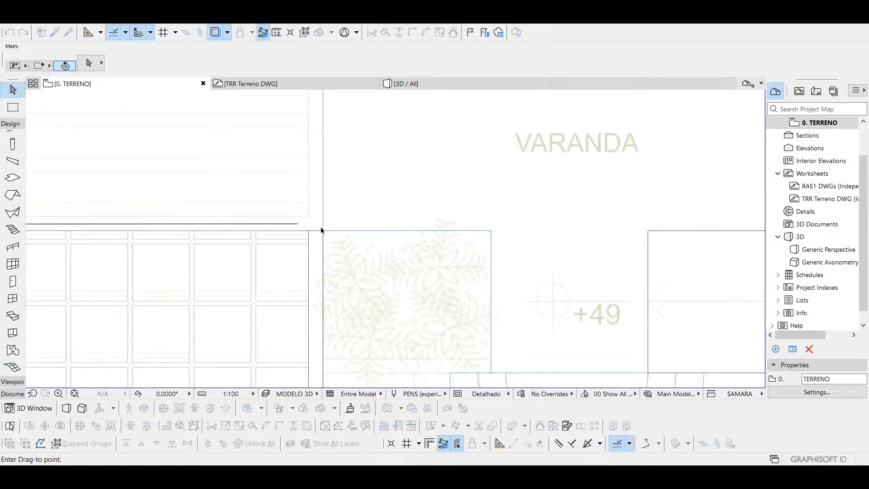
left_click(323, 231)
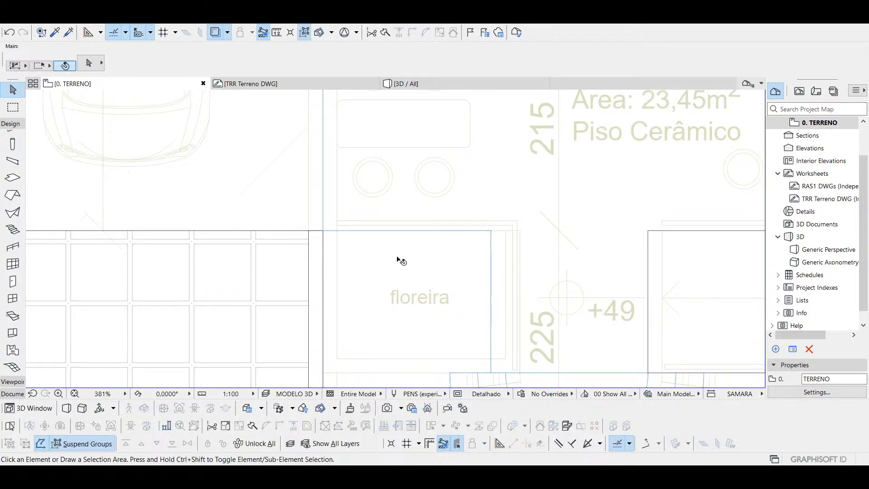
Realign the trace reference by moving the planter's inner corner onto the junction of the dividing wall and veranda slab.
scroll(230, 302, "down", 2)
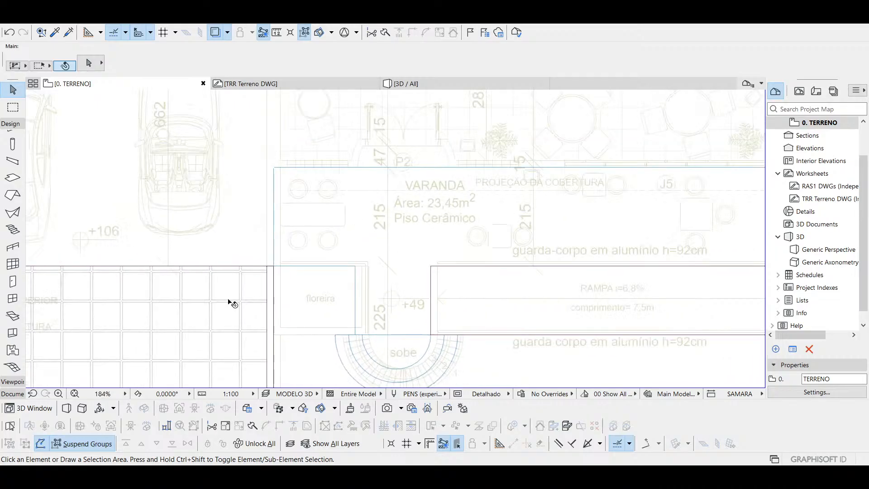
middle_click_drag(223, 324, 276, 223)
scroll(313, 213, "up", 4)
scroll(354, 238, "up", 3)
middle_click_drag(358, 141, 371, 233)
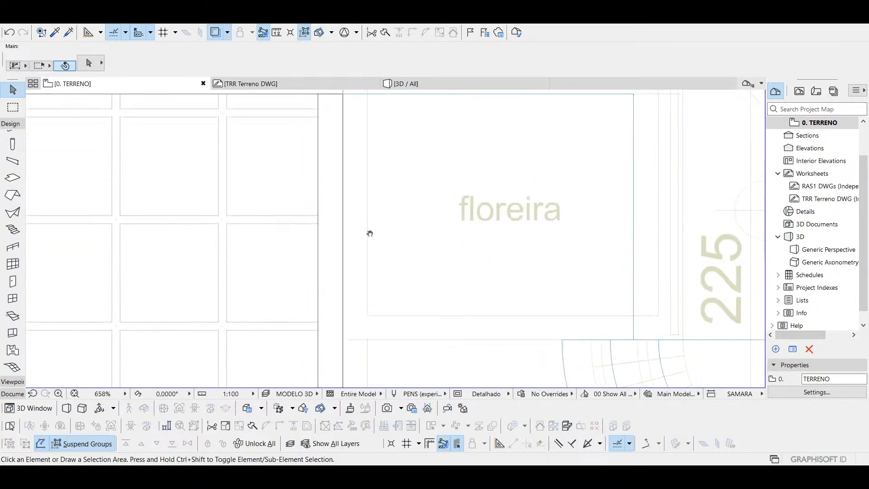
middle_click_drag(359, 119, 367, 223)
scroll(367, 222, "up", 1)
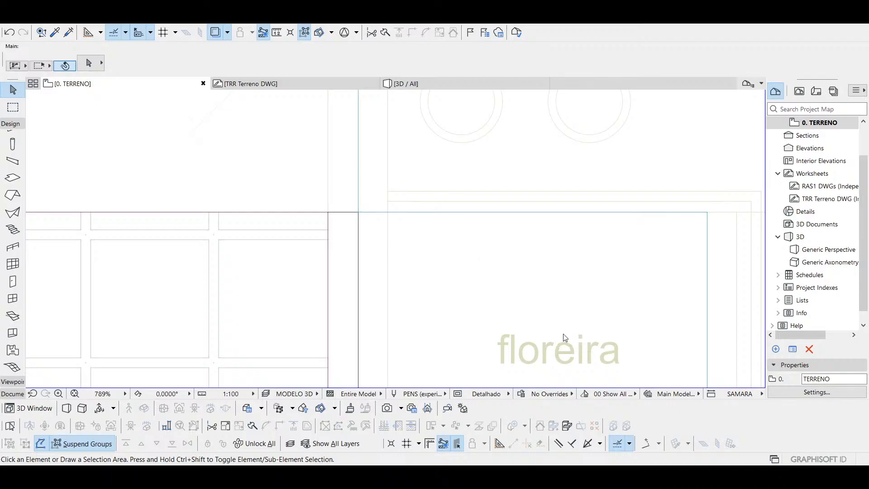
key("ctrl+d")
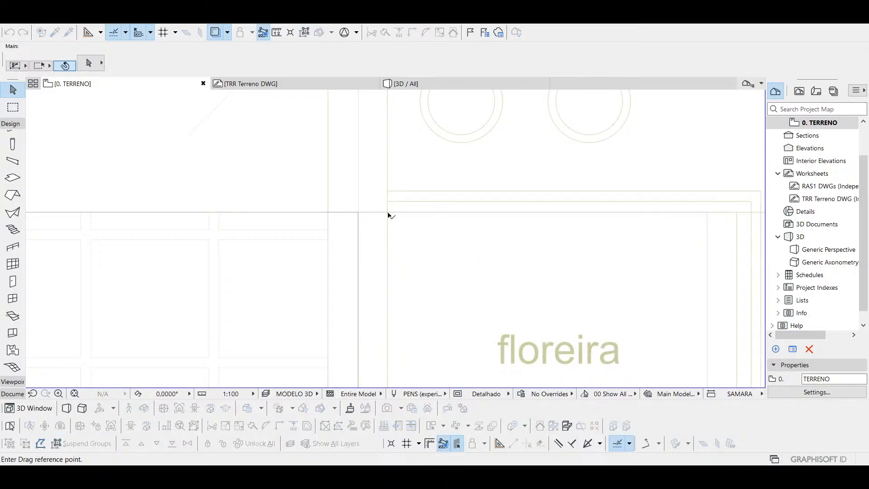
left_click(387, 211)
left_click(361, 213)
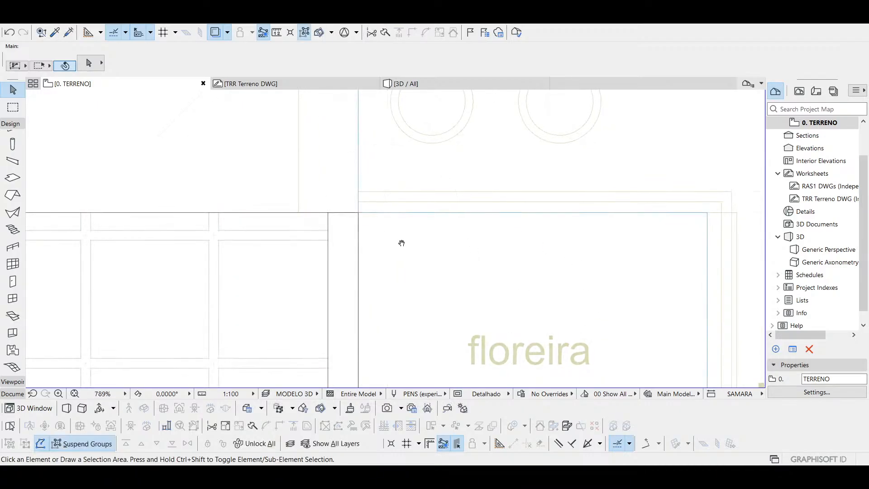
Check the ground-floor reference's alignment with the modelled veranda, ramp, curved steps and driveway paving.
middle_click_drag(401, 243, 283, 371)
scroll(322, 303, "down", 8)
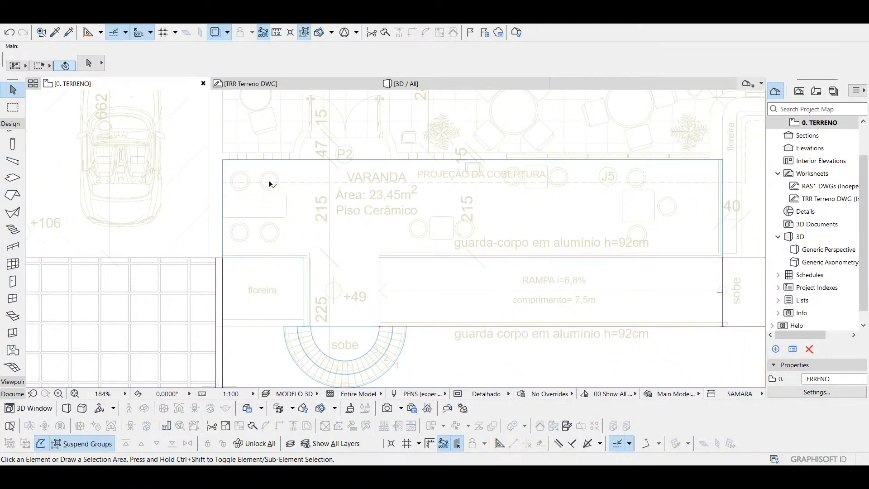
middle_click_drag(271, 184, 310, 217)
middle_click_drag(264, 136, 299, 146)
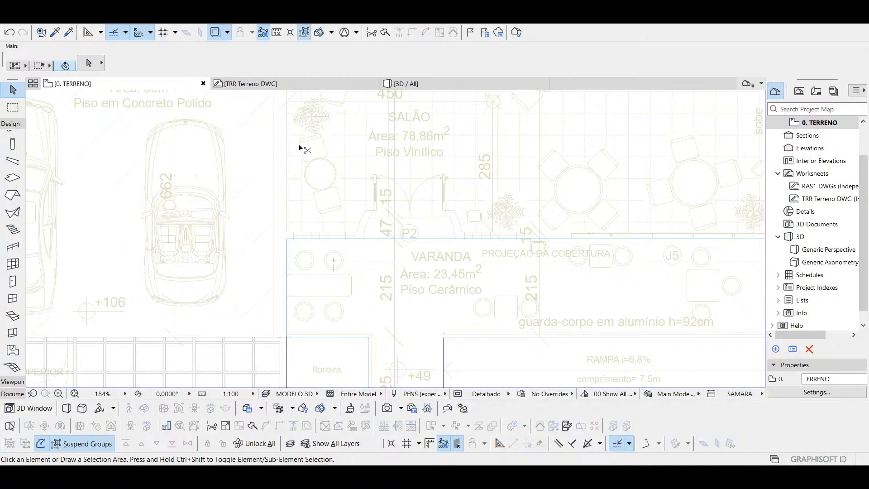
scroll(382, 231, "down", 2)
scroll(348, 251, "down", 12)
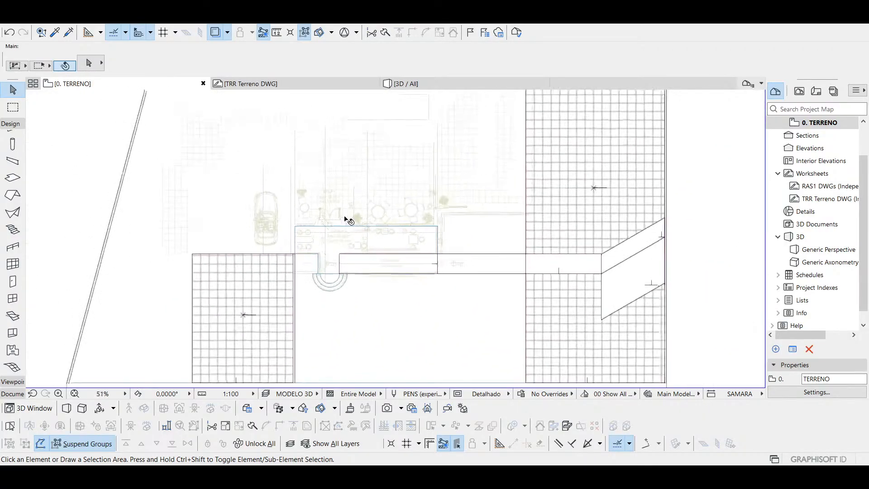
scroll(348, 250, "up", 10)
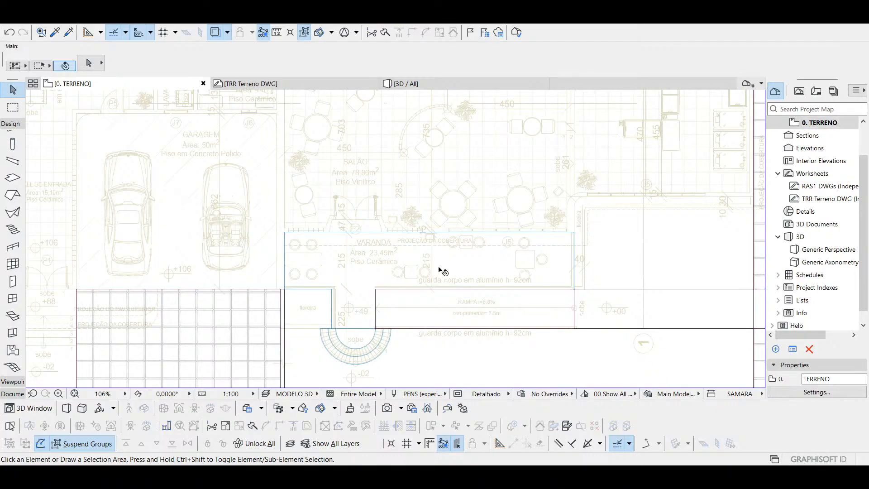
Examine the garage, entrance hall, salon and veranda layout on the ground-floor reference against the modelled paving and veranda slab.
middle_click_drag(469, 281, 455, 266)
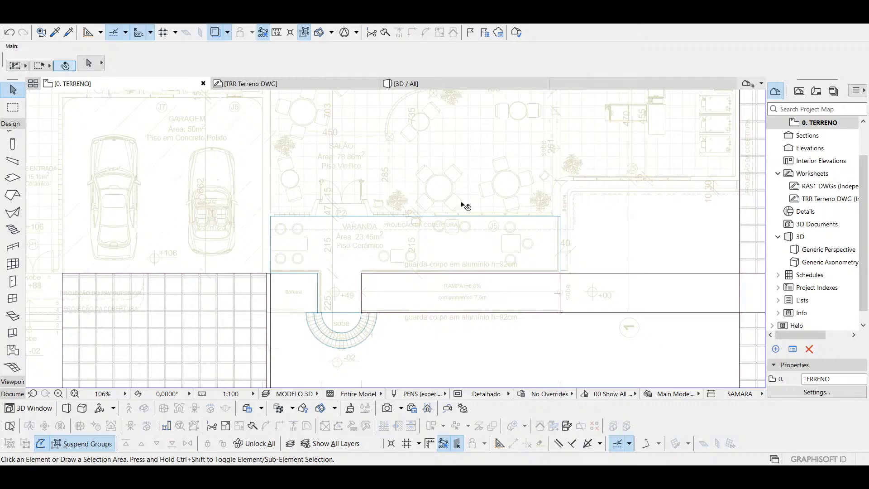
middle_click_drag(367, 157, 363, 270)
middle_click_drag(313, 169, 477, 139)
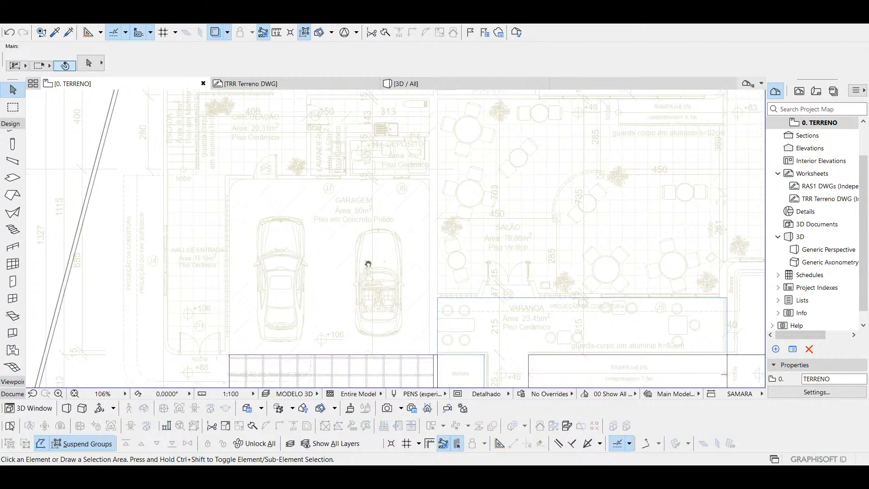
middle_click_drag(369, 275, 379, 237)
scroll(386, 233, "down", 10)
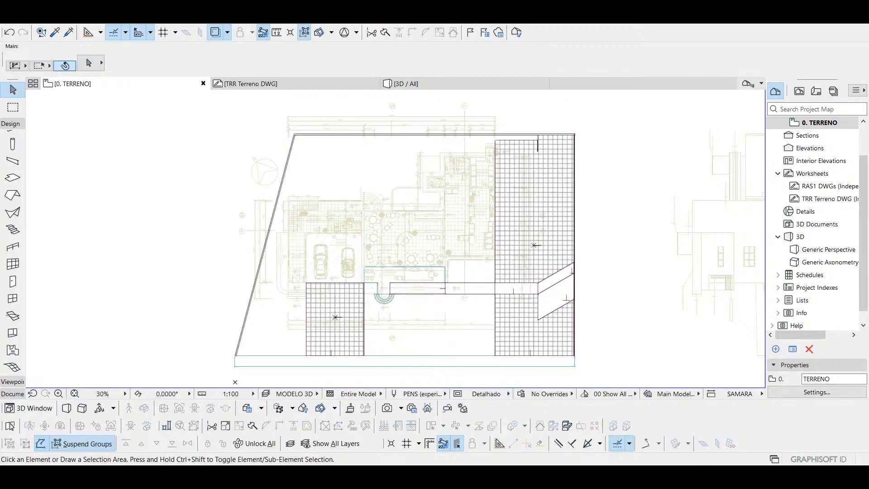
middle_click_drag(392, 185, 392, 207)
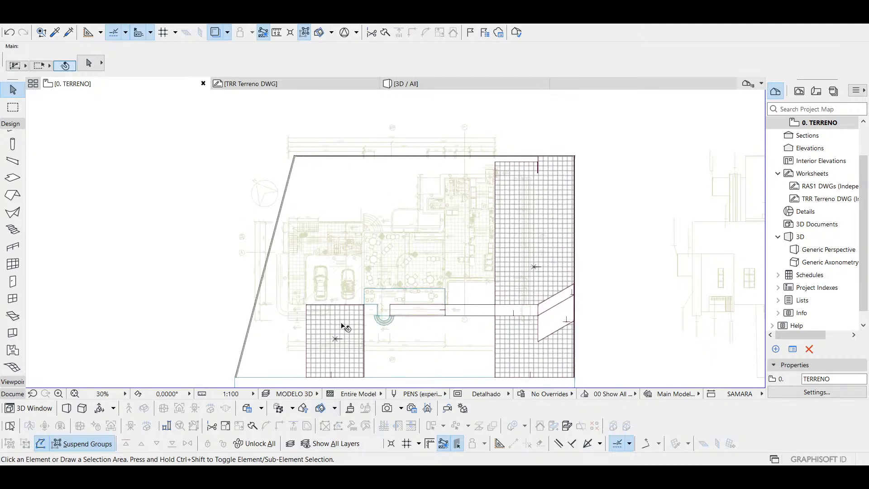
scroll(343, 327, "up", 5)
scroll(324, 196, "up", 5)
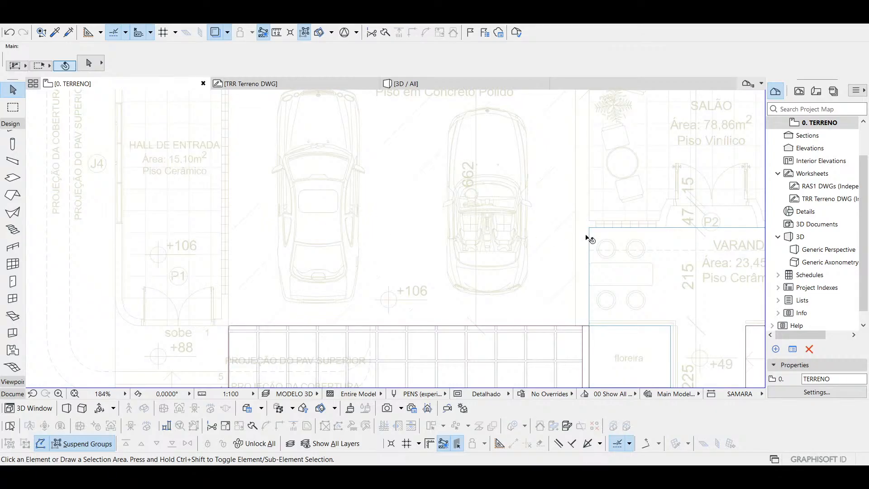
middle_click_drag(596, 269, 548, 238)
scroll(491, 335, "down", 4)
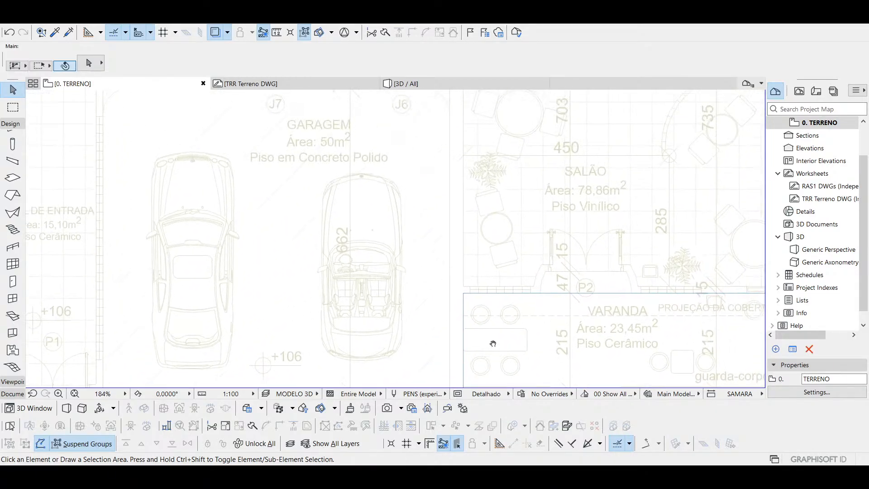
scroll(479, 294, "down", 1)
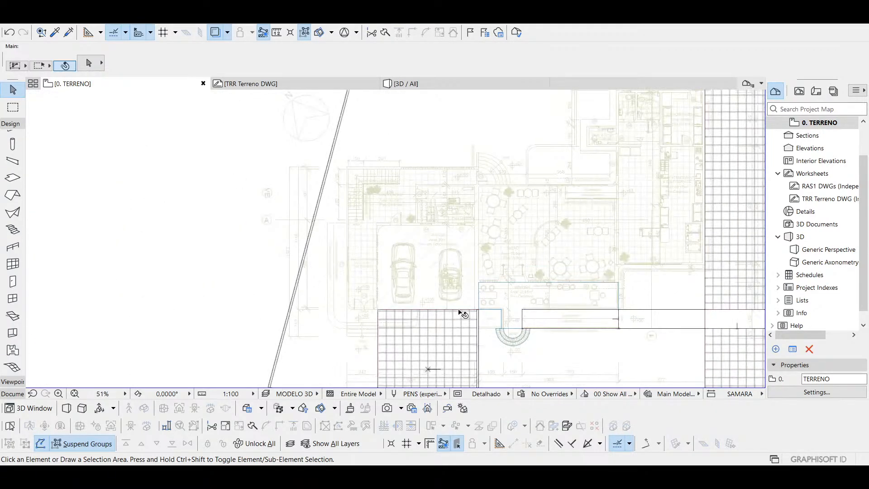
scroll(464, 306, "up", 4)
mouse_move(464, 307)
middle_mouse_down()
mouse_move(467, 292)
mouse_move(469, 335)
middle_mouse_up()
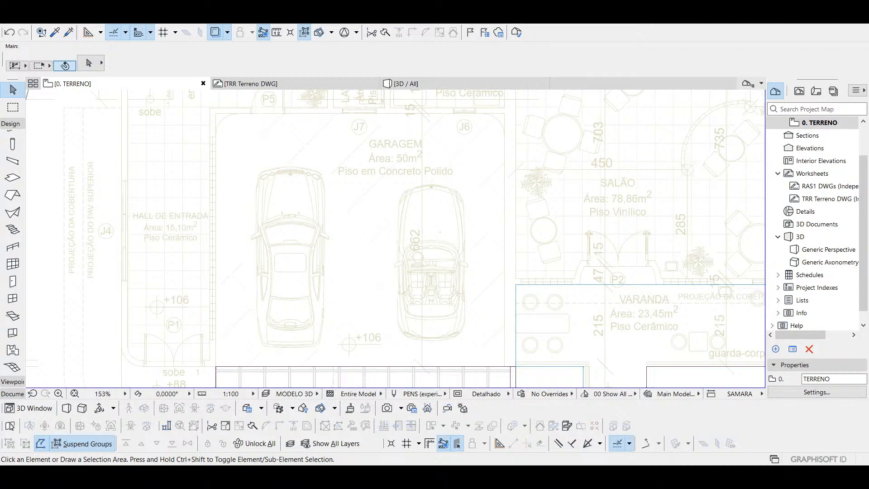
scroll(419, 175, "down", 4)
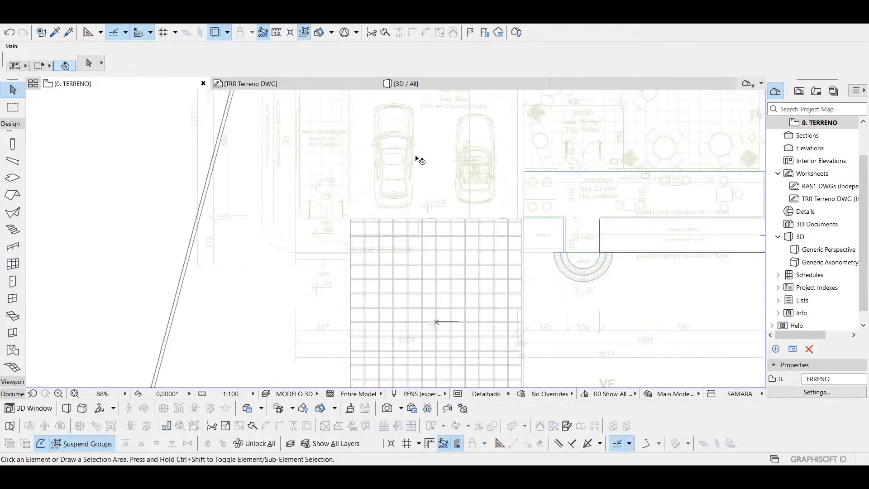
middle_click_drag(420, 160, 340, 247)
middle_click_drag(537, 250, 481, 249)
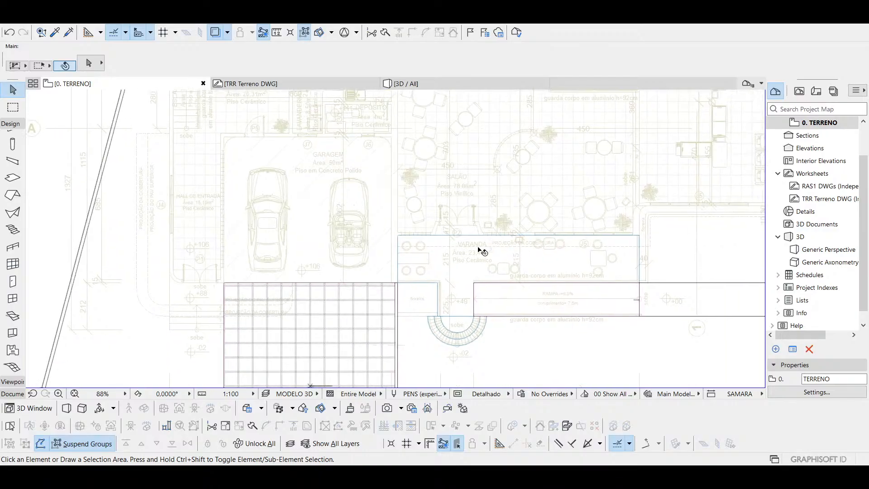
scroll(443, 258, "up", 4)
left_click(449, 300)
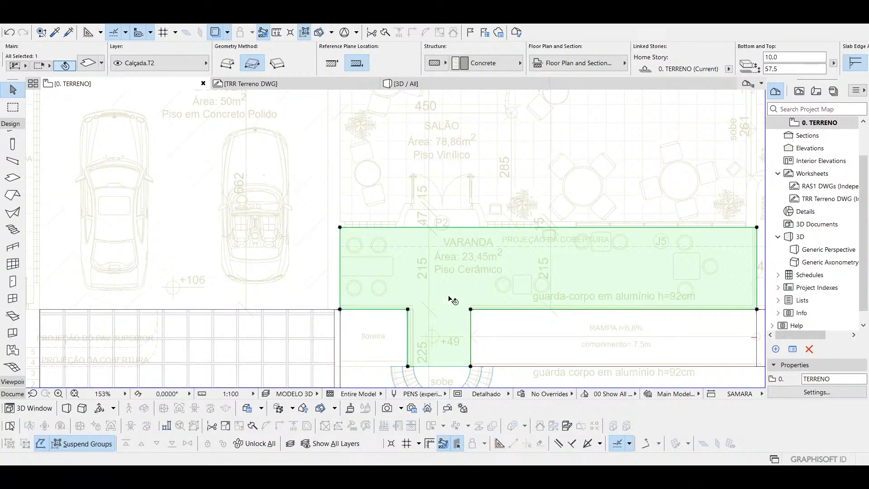
middle_click_drag(454, 304, 448, 274)
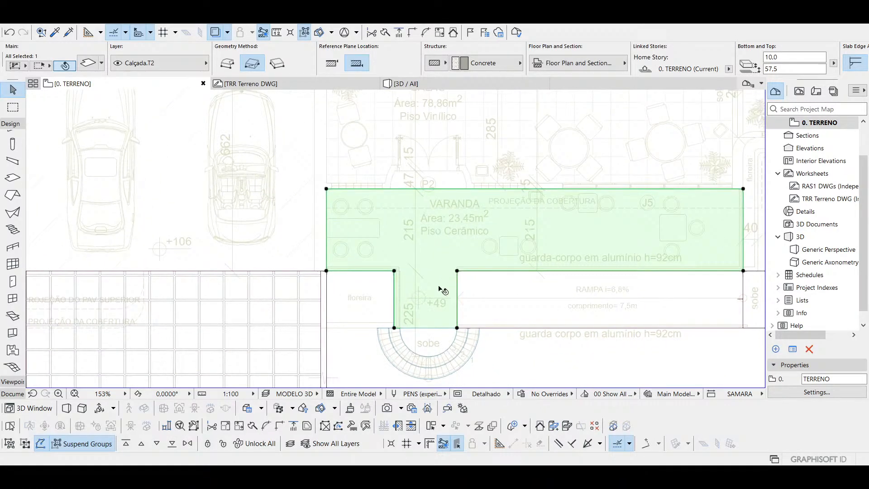
scroll(441, 268, "up", 1)
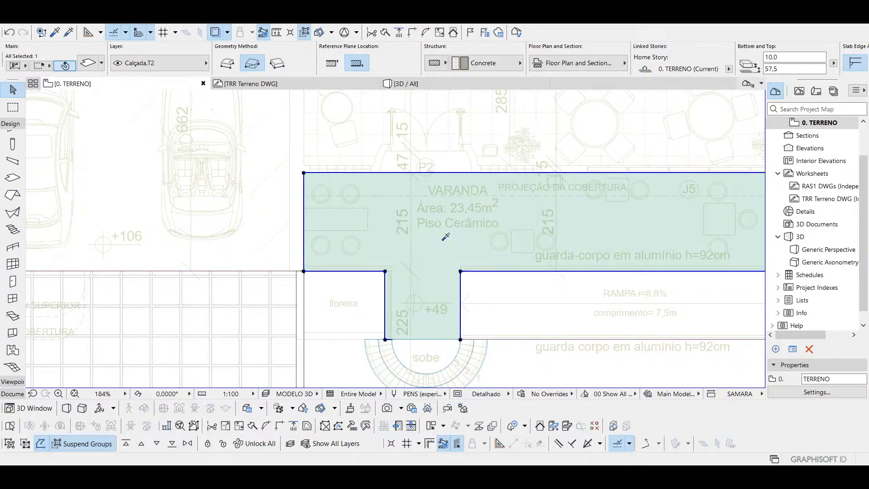
left_click(446, 236, "alt")
middle_click_drag(228, 243, 318, 189)
scroll(490, 224, "up", 6)
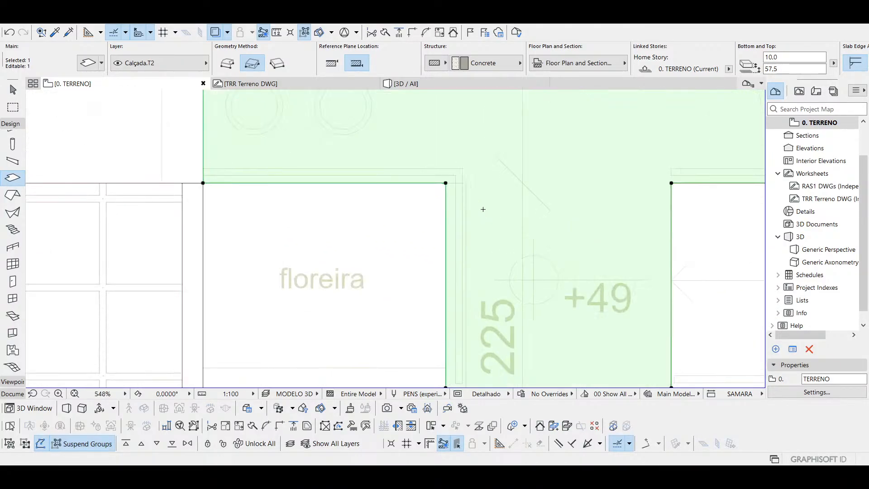
key("Escape")
key("Escape")
Move the veranda slab's two corners beside the planter outward to the planter wall's far face, aligning them with the curved steps.
left_click(482, 197)
left_click(446, 183)
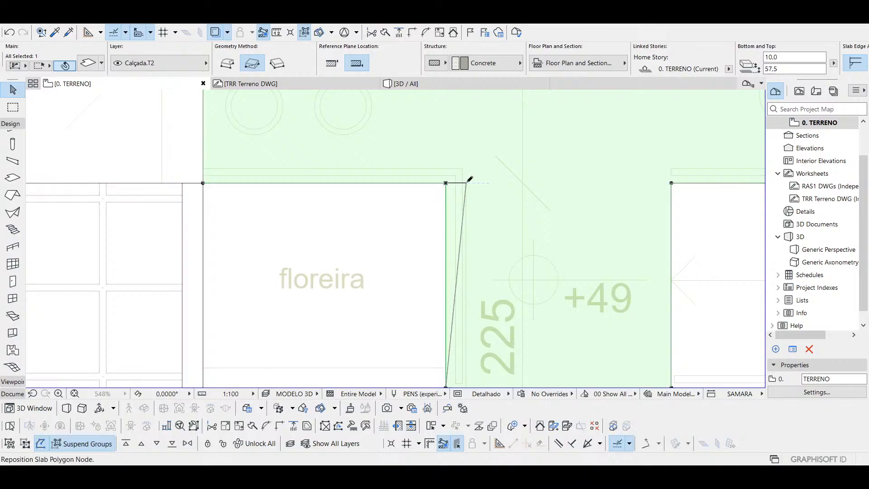
left_click(466, 183)
middle_click_drag(476, 290, 455, 159)
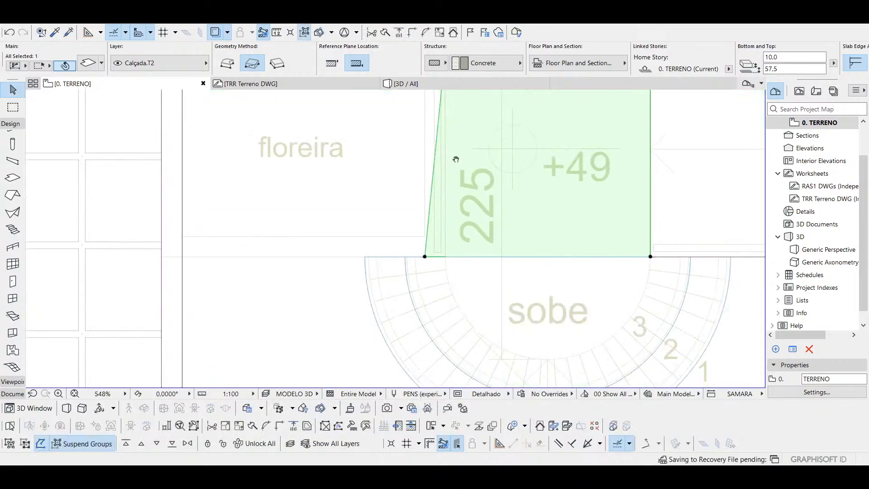
left_click(425, 257)
left_click(445, 256)
middle_click_drag(471, 197, 491, 265)
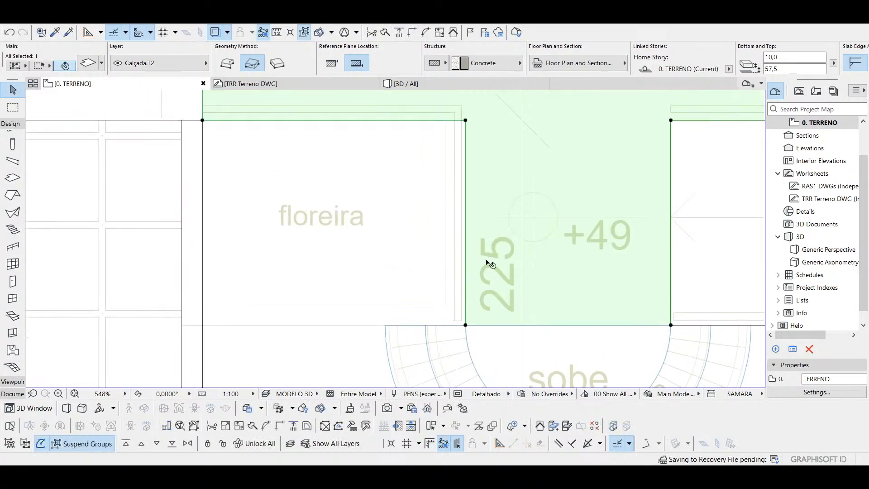
scroll(488, 263, "down", 3)
key("Escape")
Load the veranda slab's settings into the Slab tool for a new rectangular slab.
middle_click_drag(491, 349, 526, 365)
middle_click_drag(507, 247, 526, 344)
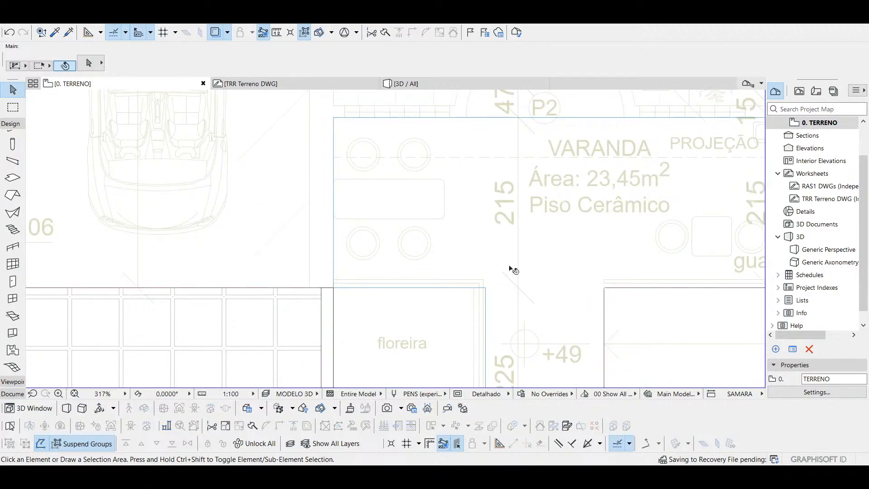
left_click(547, 237, "alt")
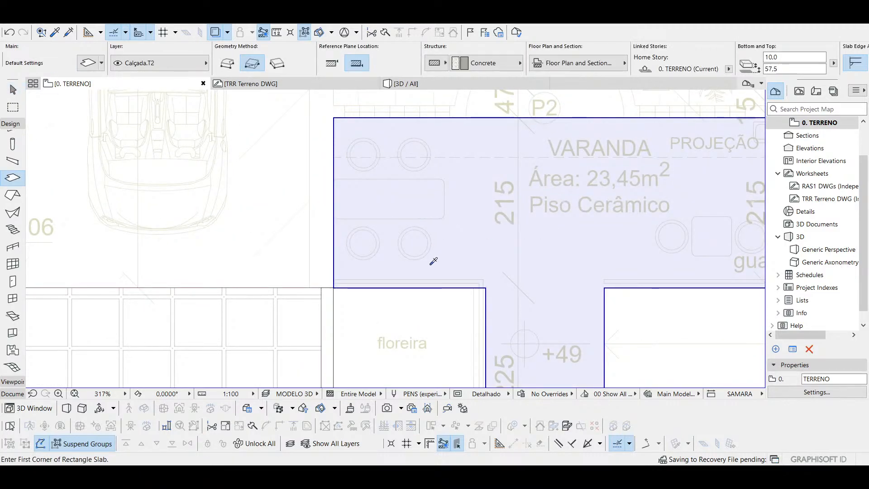
scroll(404, 173, "down", 3)
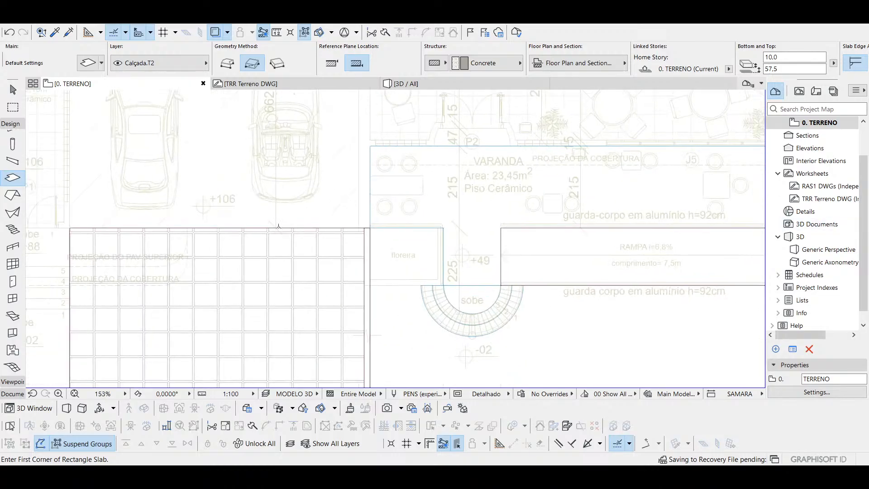
Draw a rectangular slab from the garage's front wall corner near the veranda to the outer rear corner of the staircase wall.
middle_click_drag(433, 226, 511, 325)
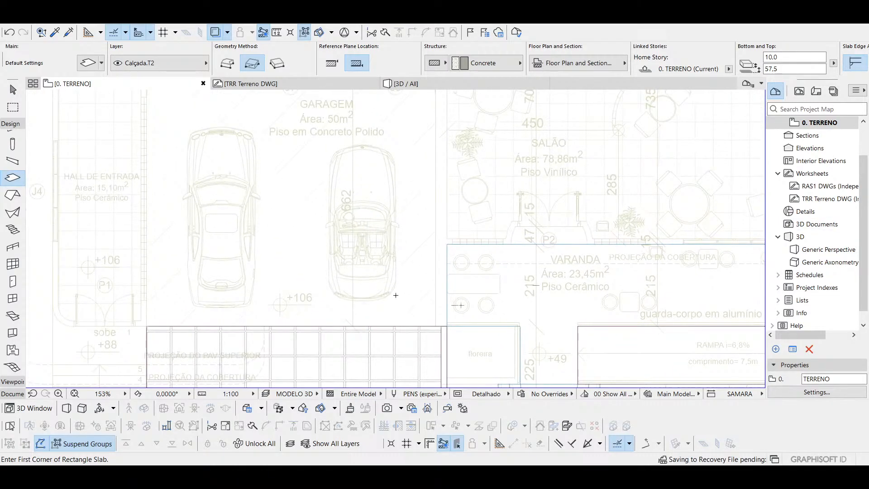
middle_click_drag(395, 295, 504, 271)
scroll(514, 279, "up", 3)
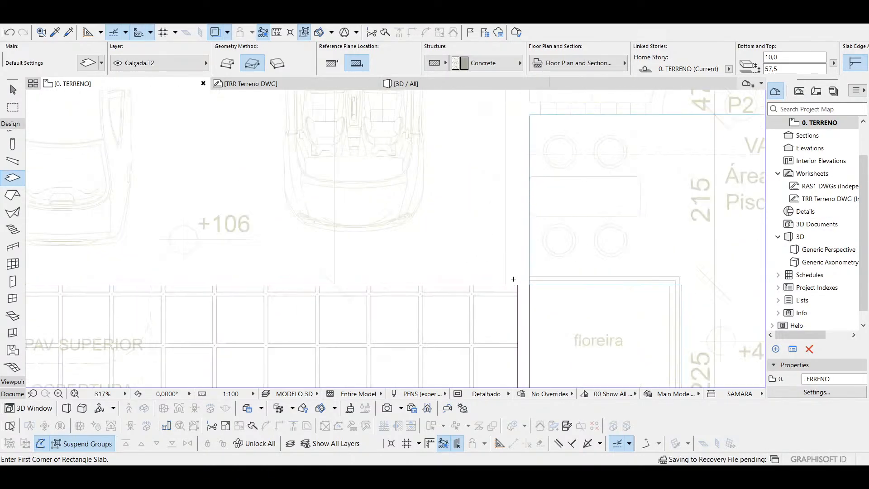
left_click(506, 285)
scroll(615, 269, "down", 5)
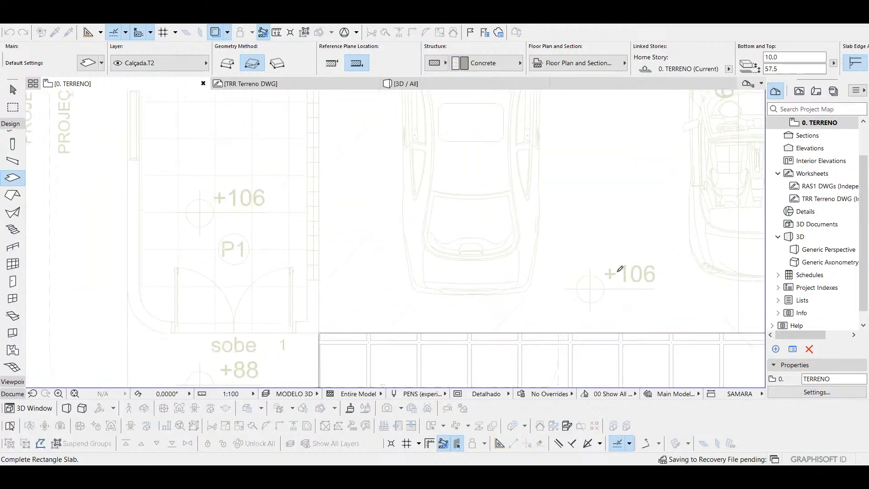
scroll(568, 236, "down", 1)
middle_click_drag(534, 162, 473, 332)
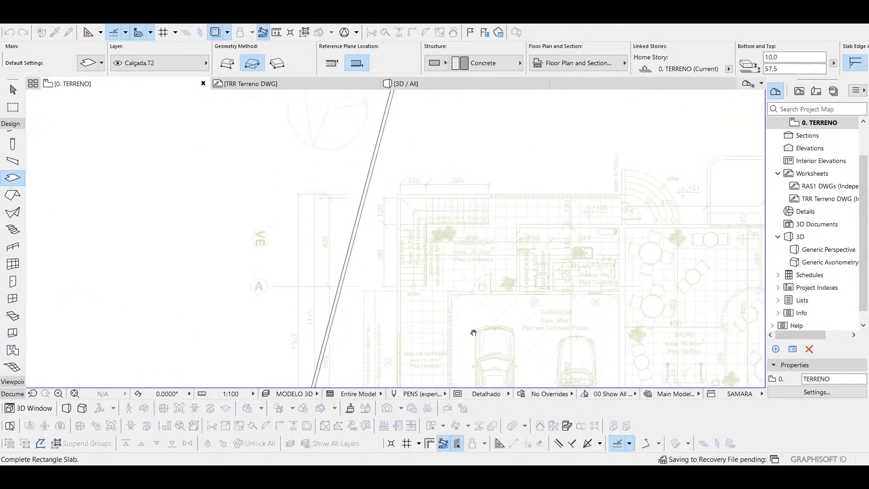
scroll(408, 201, "up", 3)
scroll(408, 199, "up", 2)
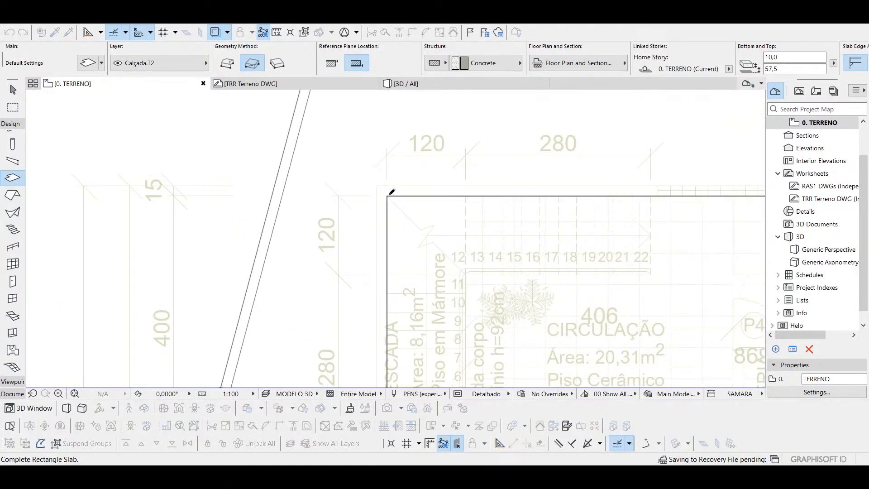
left_click(379, 186)
middle_click_drag(465, 285, 181, 261)
scroll(317, 267, "down", 3)
key("Escape")
Select the new garage slab and examine its side edge against the P4 door, the salon wall and the veranda slab.
left_click(566, 231)
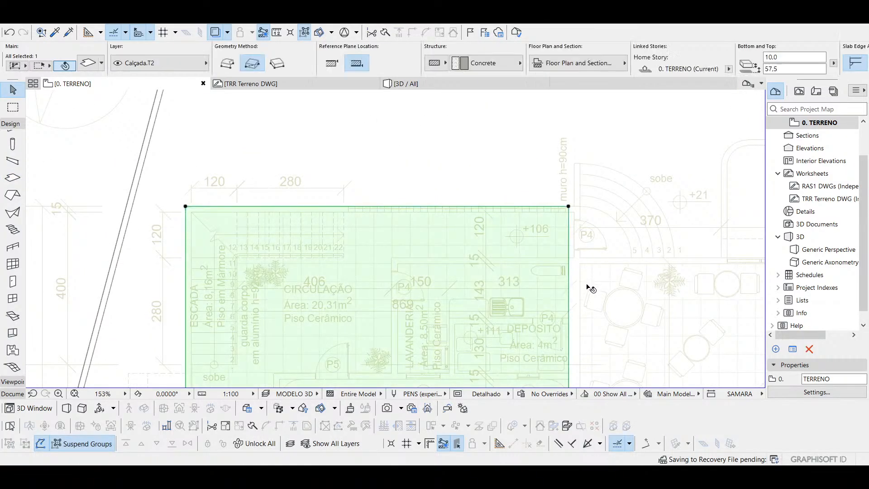
middle_click_drag(543, 277, 494, 255)
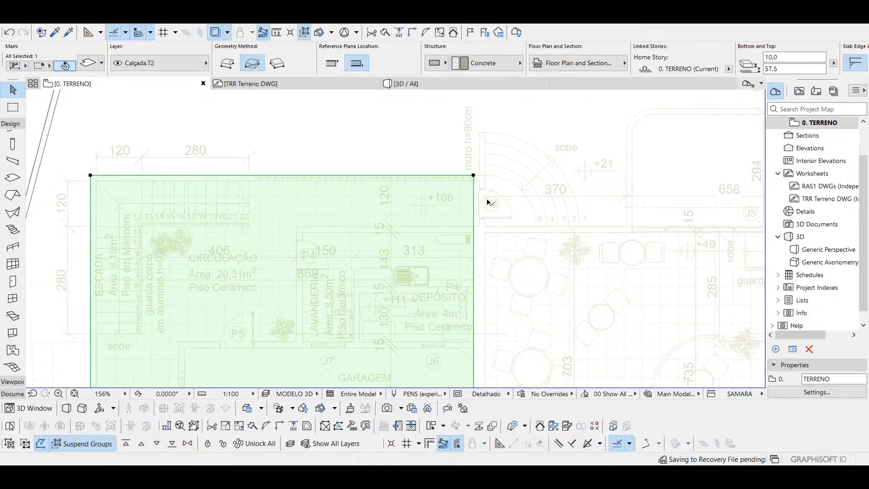
scroll(487, 201, "up", 3)
scroll(471, 159, "up", 2)
scroll(475, 165, "up", 4)
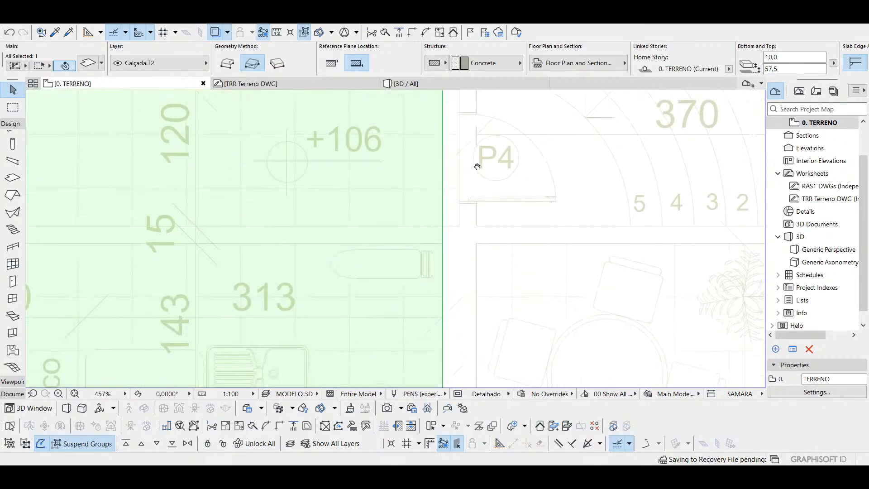
scroll(451, 224, "down", 10)
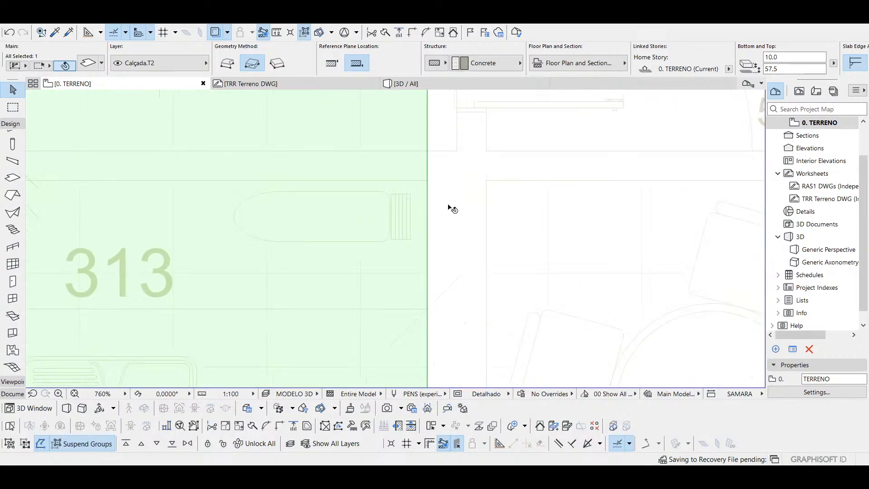
middle_click_drag(464, 217, 464, 158)
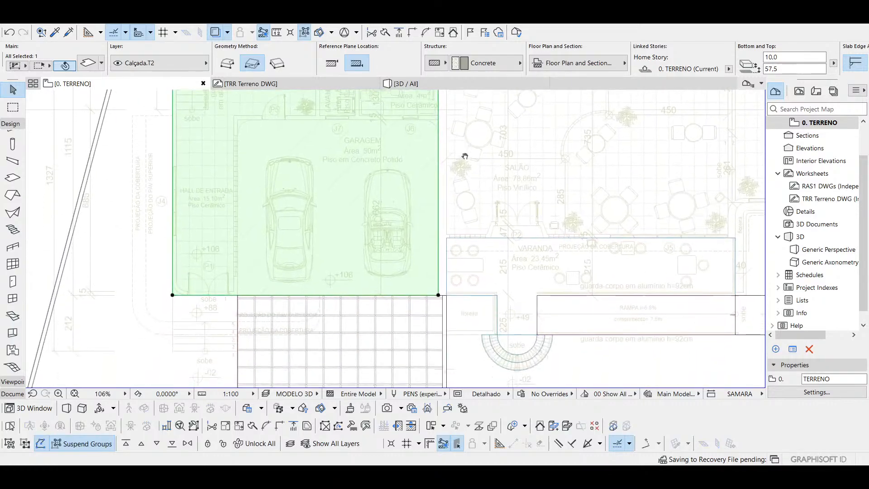
mouse_move(460, 202)
middle_mouse_down()
mouse_move(476, 326)
mouse_move(472, 208)
middle_mouse_up()
scroll(452, 288, "up", 7)
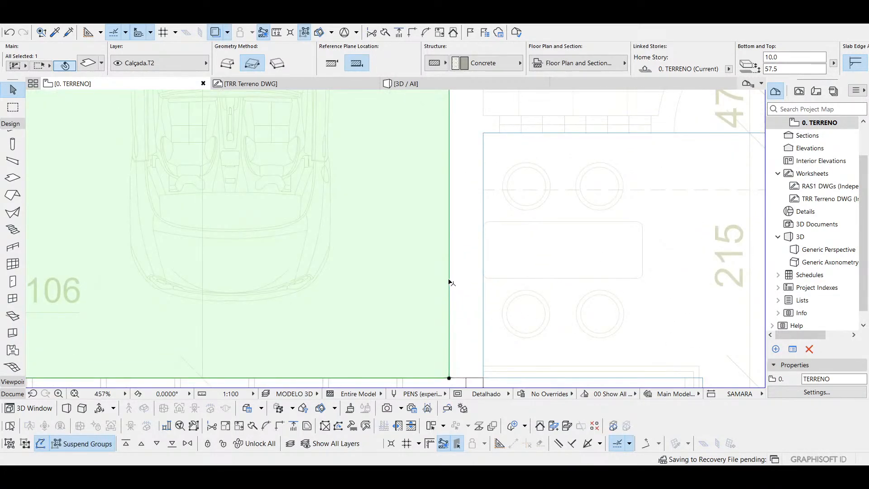
Try to offset the garage slab's side edge to the adjoining edge of the veranda slab.
left_click(450, 281)
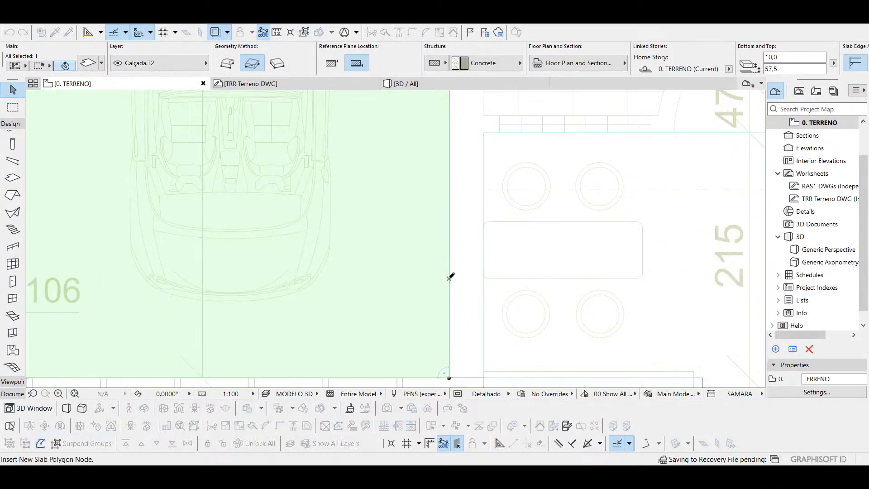
left_click(101, 101)
left_click(483, 234)
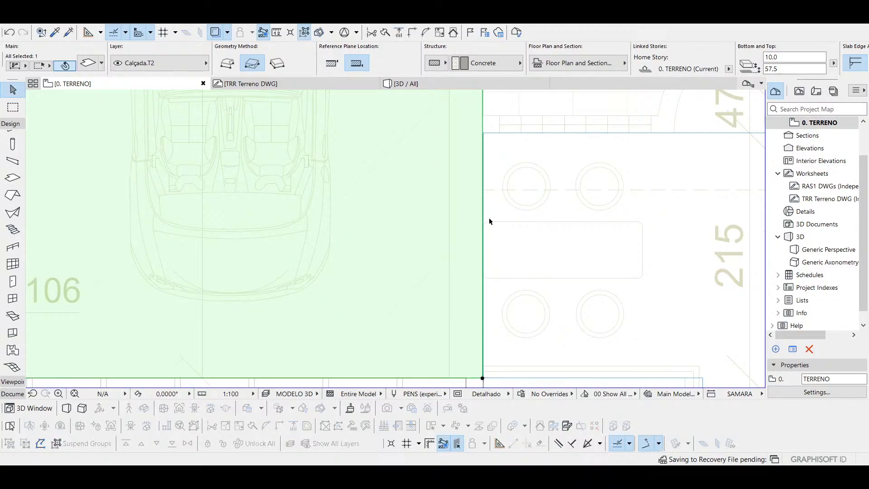
key("ctrl+z")
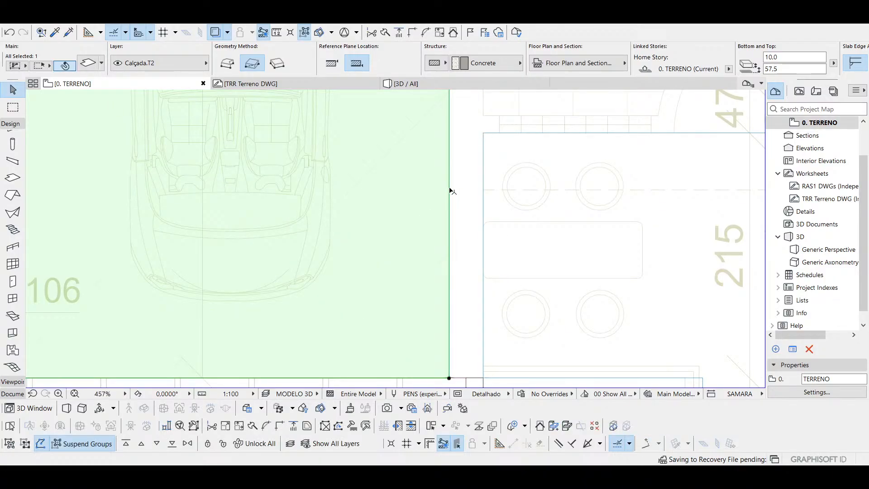
Offset the garage slab's side edge to the veranda slab's corner at the salon wall.
left_click(449, 189)
left_click(484, 134)
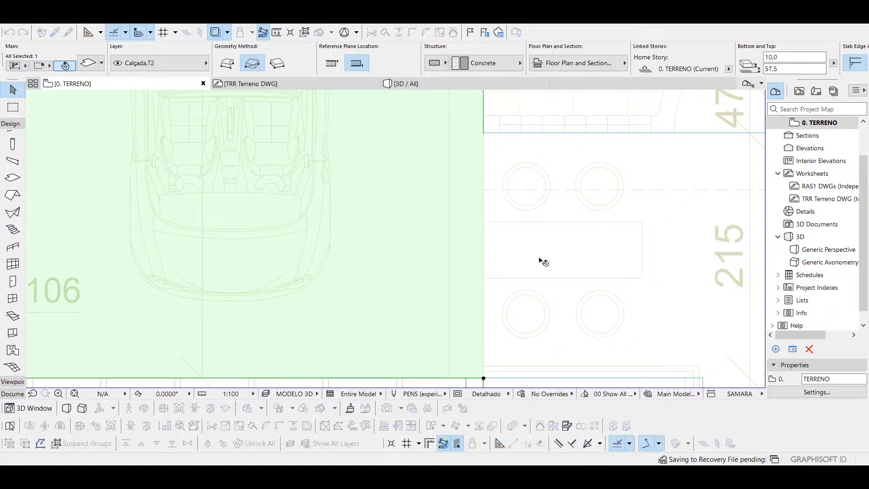
Insert a node on the garage slab's side edge at the salon wall corner, just below the P4 door.
scroll(541, 259, "down", 5)
key("Escape")
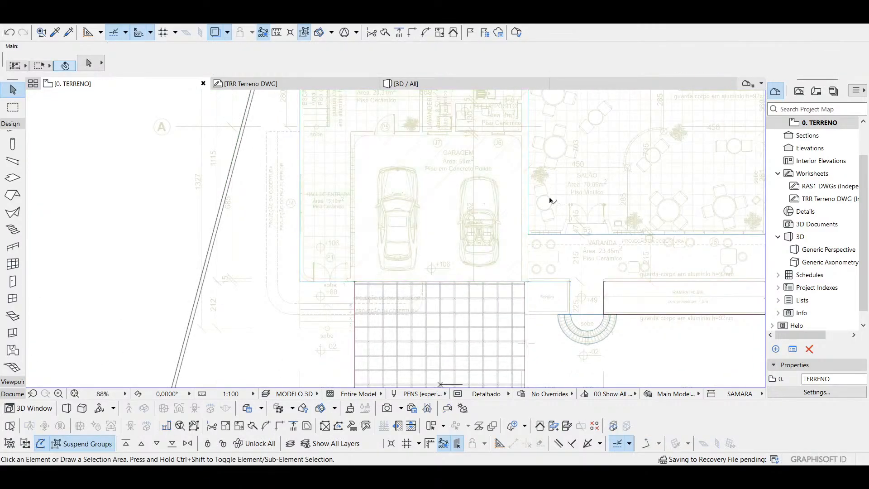
middle_click_drag(509, 177, 476, 287)
middle_click_drag(469, 230, 457, 272)
scroll(457, 272, "up", 8)
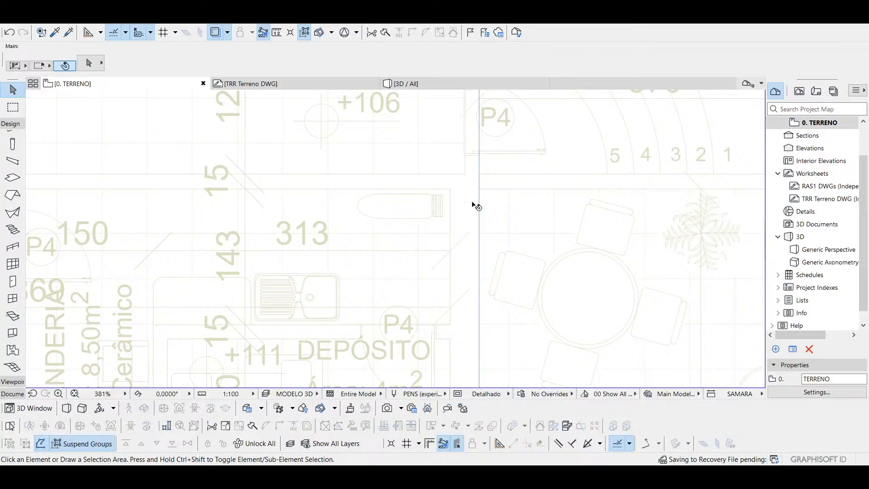
left_click(473, 204)
scroll(471, 192, "up", 5)
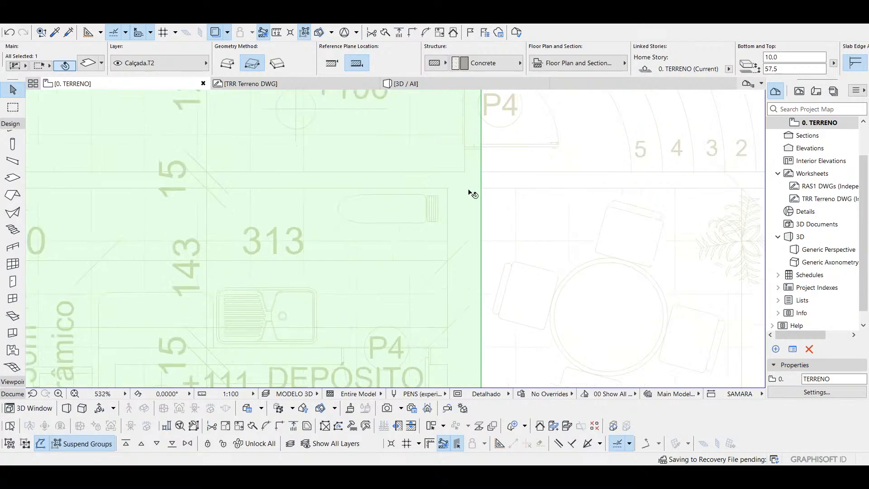
key("Escape")
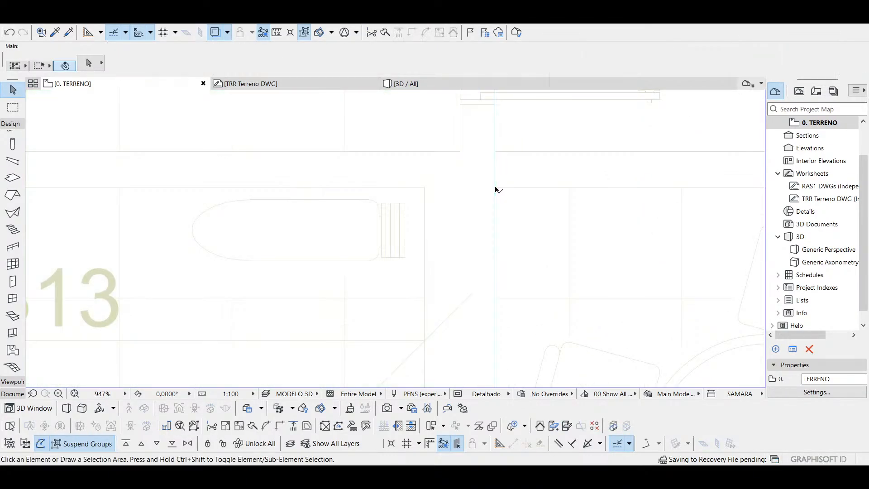
left_click(495, 195)
left_click(496, 199)
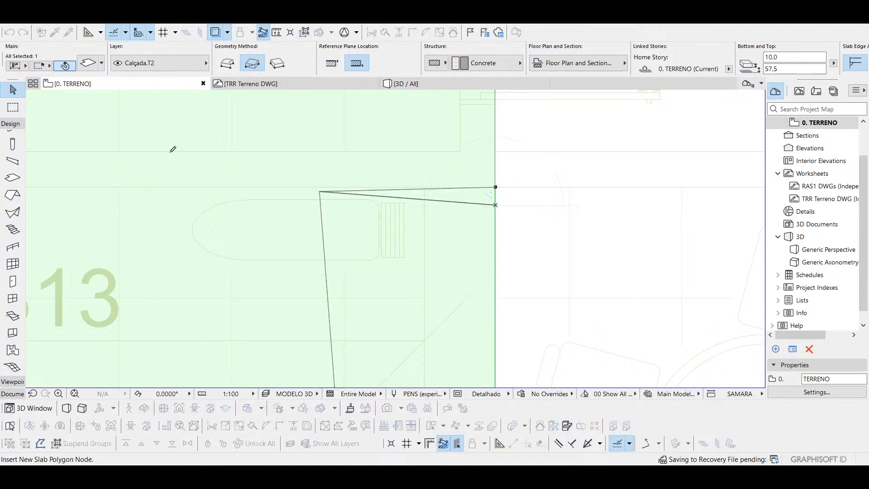
Offset the part of the garage slab's side edge beside the salon to the corner of the gridded driveway paving.
left_click(107, 107)
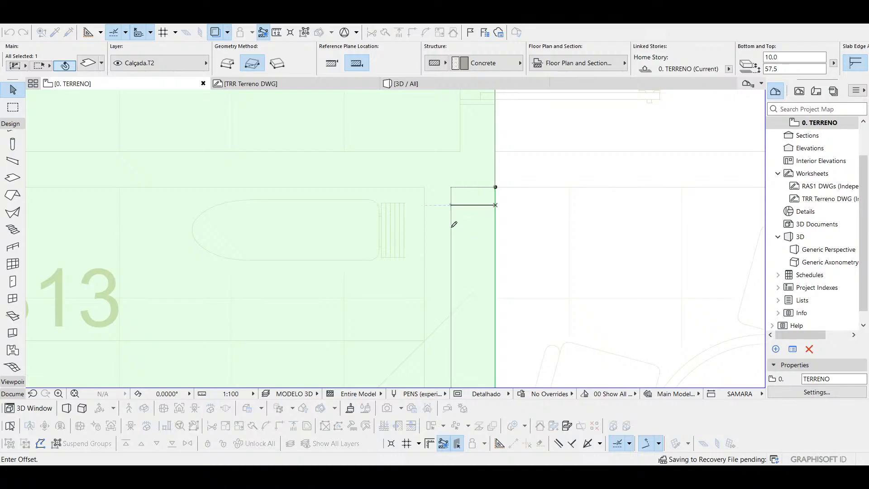
middle_click_drag(462, 241, 456, 159)
scroll(466, 239, "down", 1)
scroll(468, 237, "down", 8)
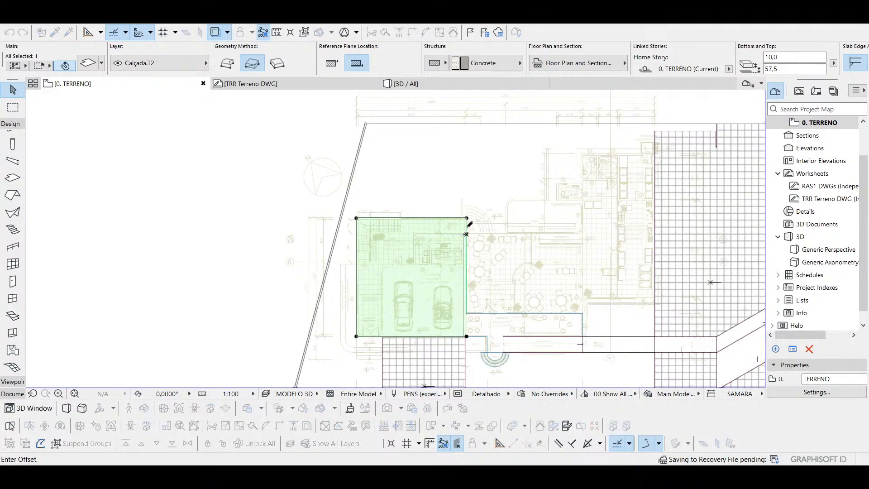
scroll(469, 226, "up", 3)
middle_click_drag(469, 304, 471, 164)
scroll(467, 272, "up", 6)
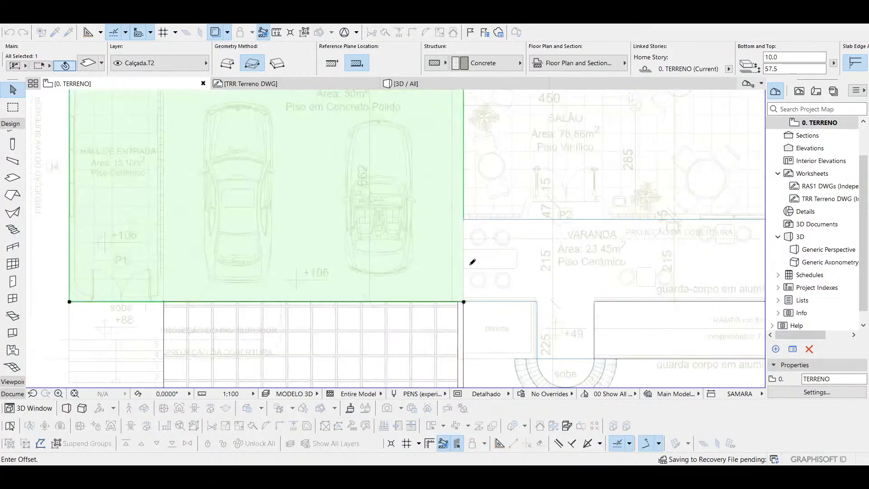
scroll(451, 317, "up", 5)
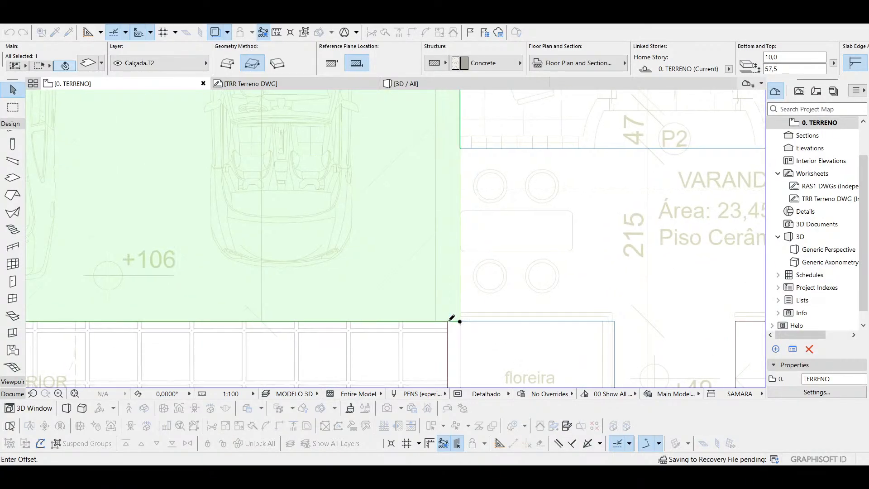
left_click(451, 320)
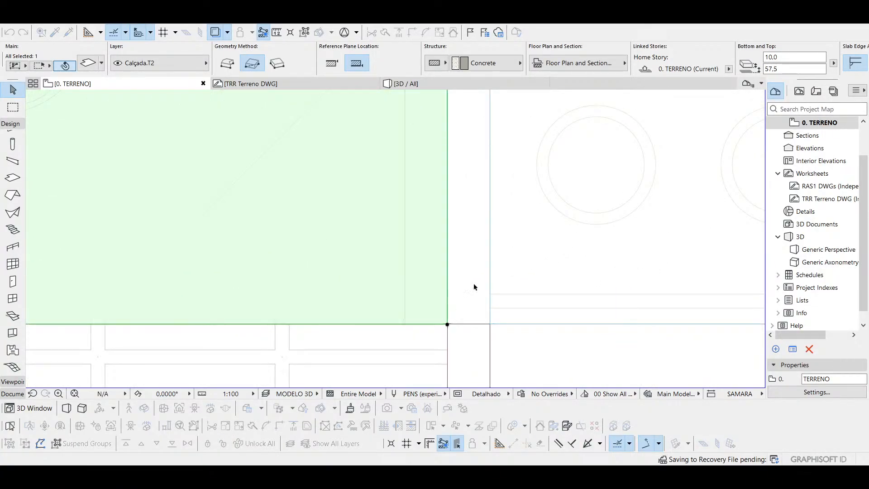
scroll(521, 317, "down", 8)
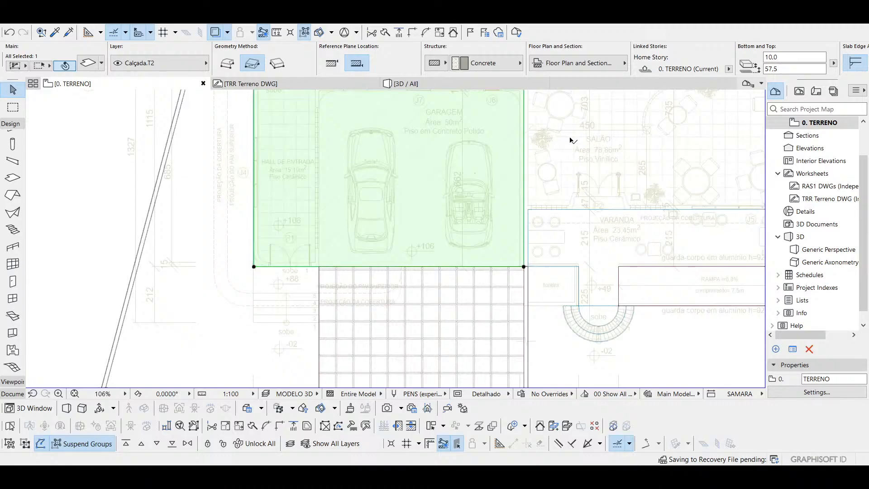
left_click(571, 140)
Examine the strip between the garage slab and the veranda slab along the salon wall.
middle_click_drag(568, 144, 477, 271)
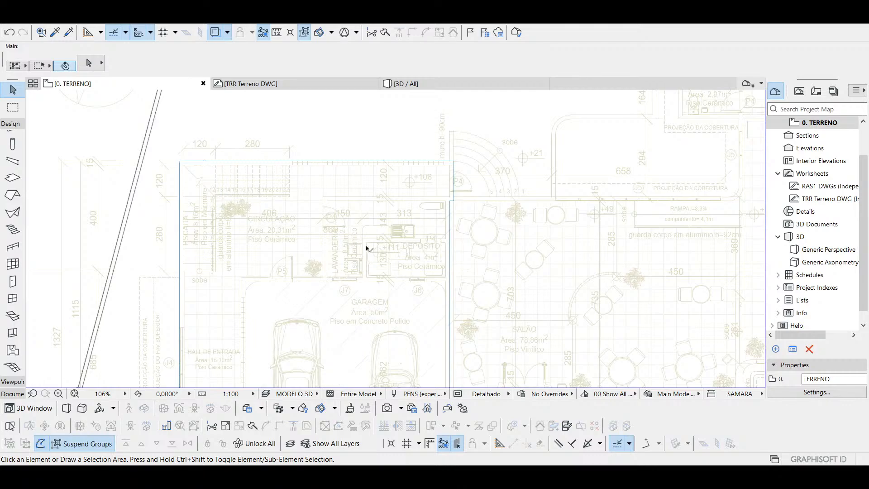
middle_click_drag(384, 265, 392, 131)
middle_click_drag(454, 242, 453, 165)
scroll(471, 197, "up", 2)
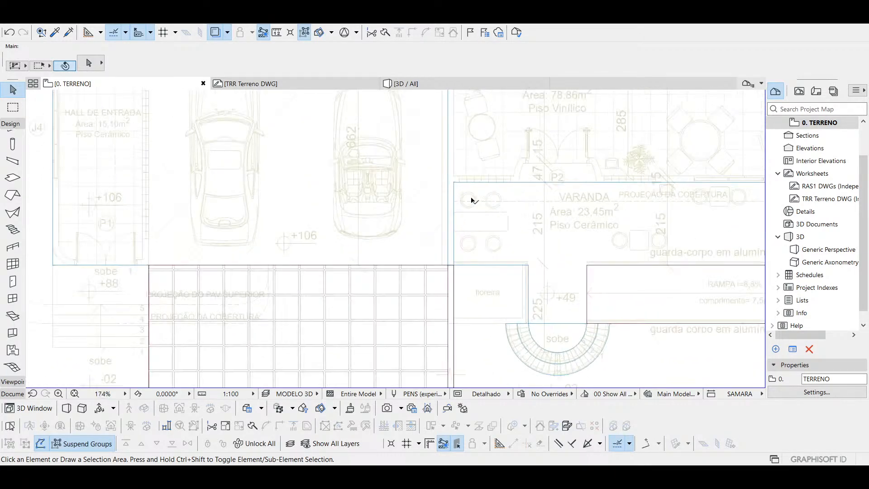
scroll(472, 200, "up", 3)
left_click_drag(466, 188, 521, 181)
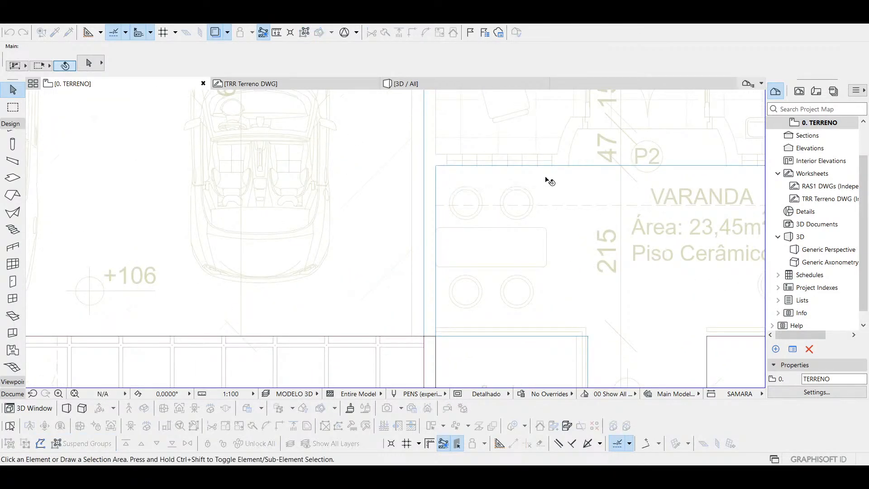
middle_click_drag(600, 180, 339, 251)
scroll(505, 288, "down", 7)
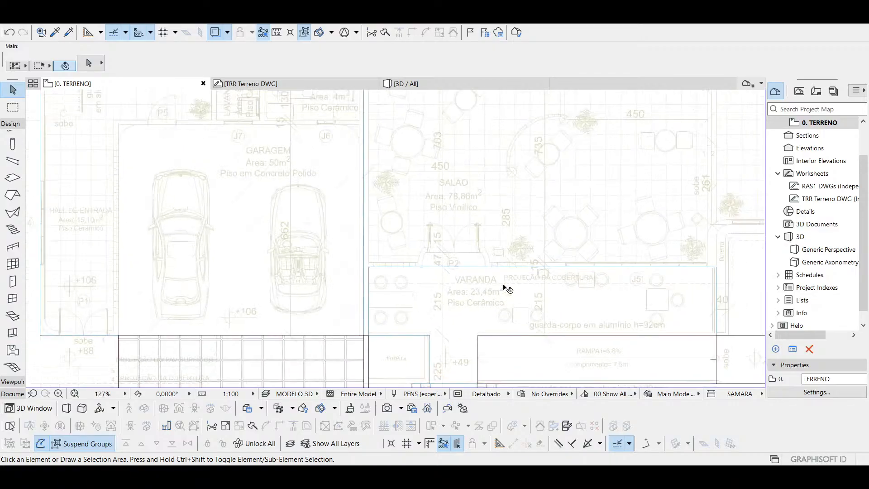
Select the veranda slab and offset its rear edge to the outer face of the salon's rear wall at the garage slab's side edge.
left_click(595, 285)
left_click(599, 286)
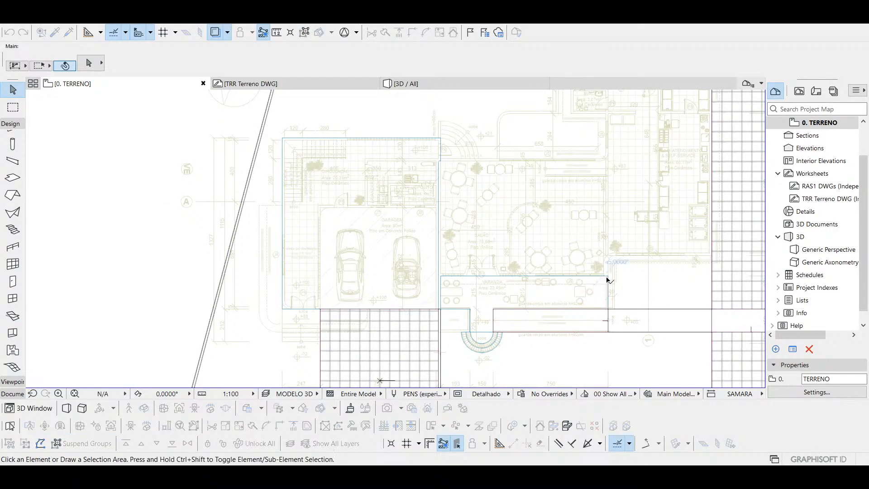
left_click(609, 310)
scroll(597, 299, "up", 8)
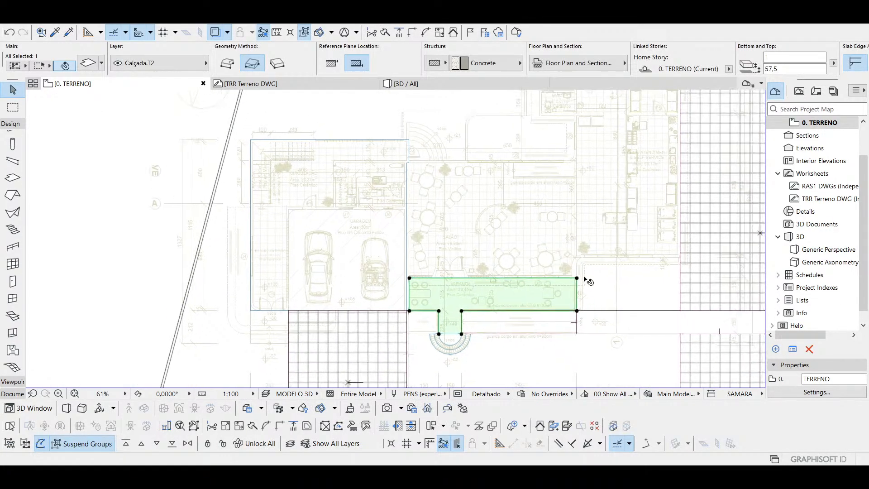
scroll(570, 294, "up", 2)
middle_click_drag(572, 175, 580, 275)
scroll(607, 326, "down", 6)
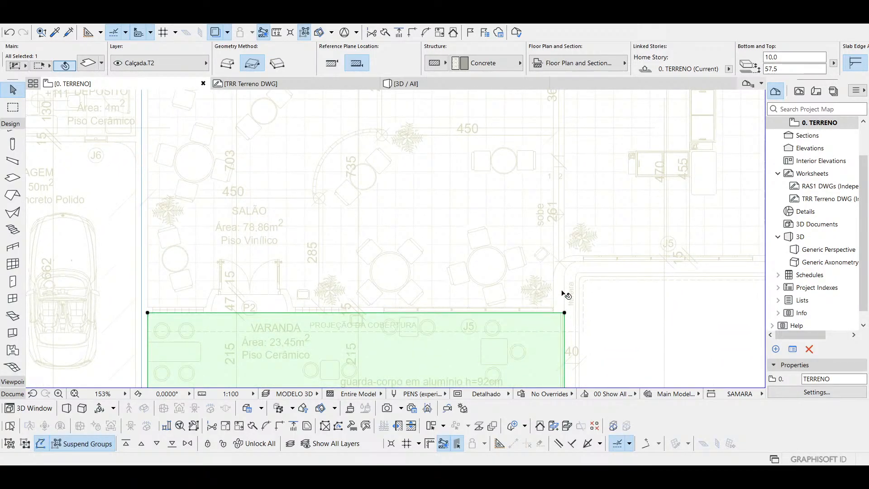
scroll(563, 286, "up", 3)
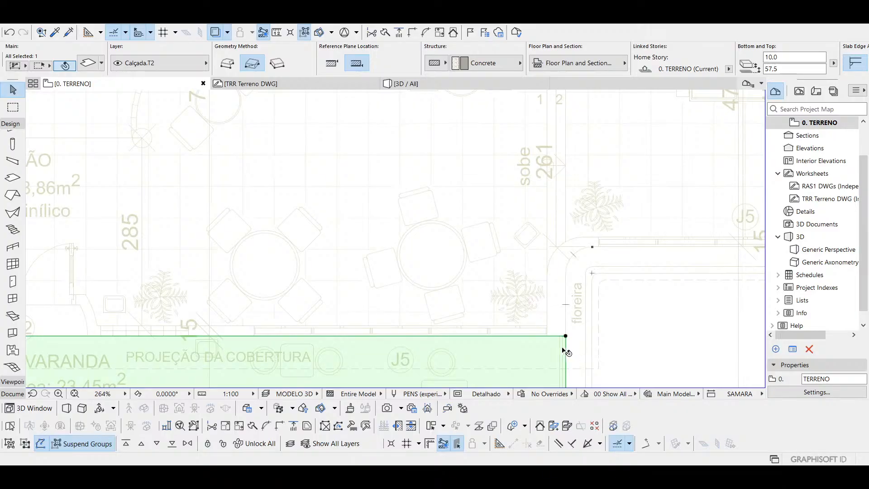
left_click(508, 336)
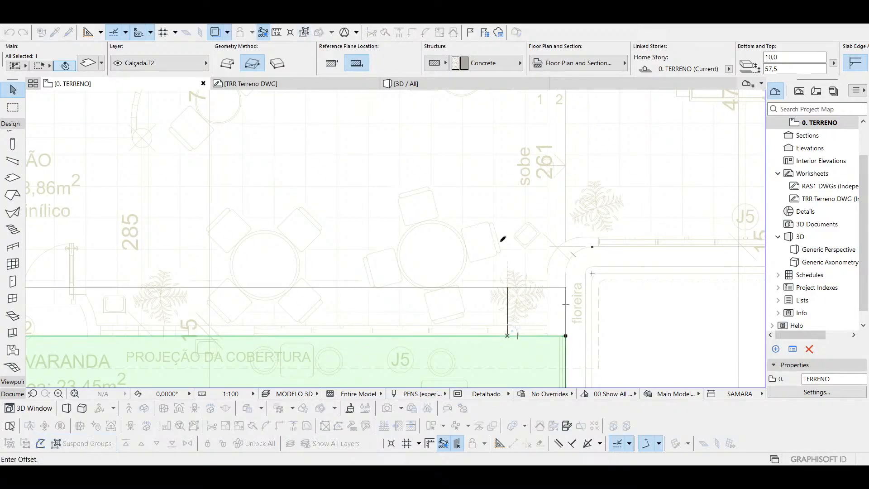
middle_click_drag(488, 201, 553, 370)
middle_click_drag(516, 189, 519, 340)
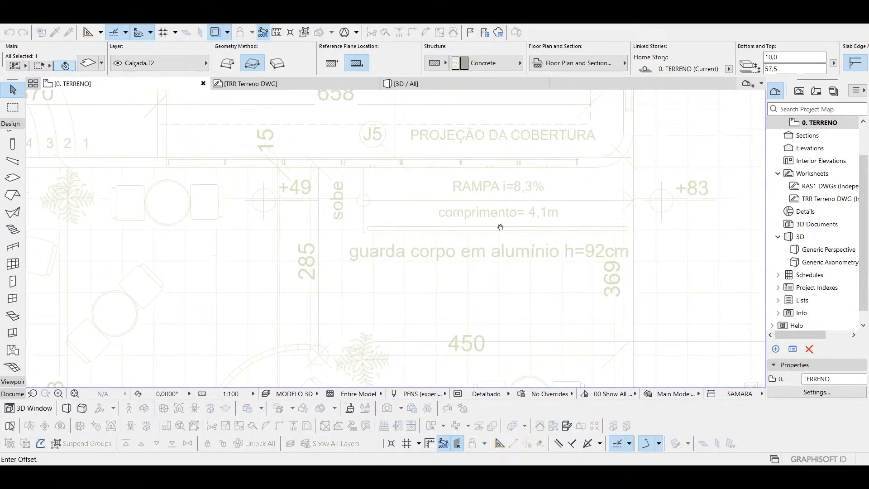
middle_click_drag(498, 190, 508, 295)
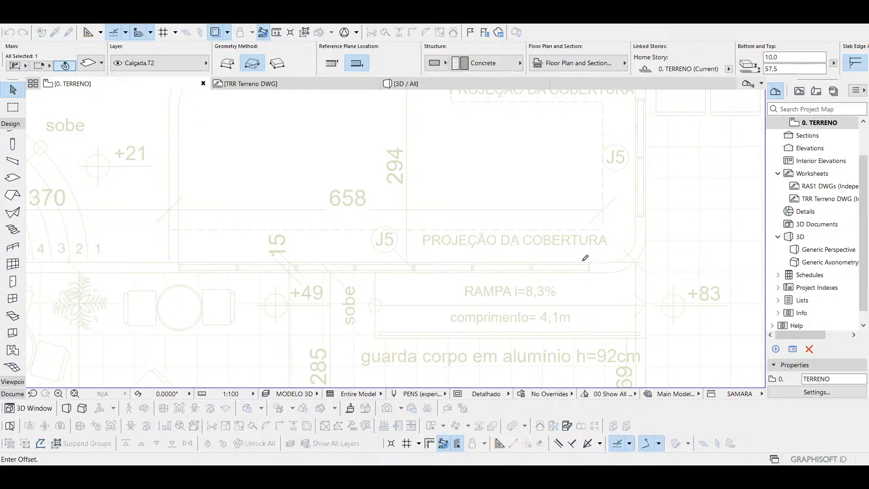
scroll(589, 262, "up", 4)
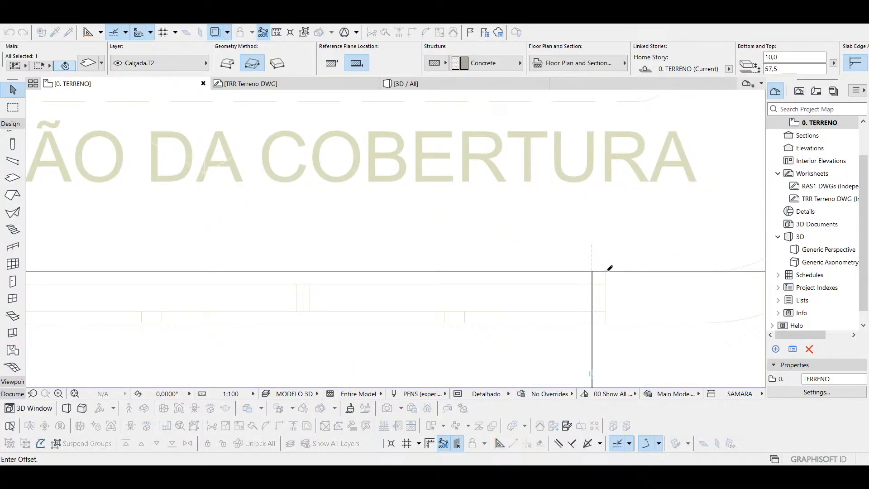
scroll(610, 271, "up", 3)
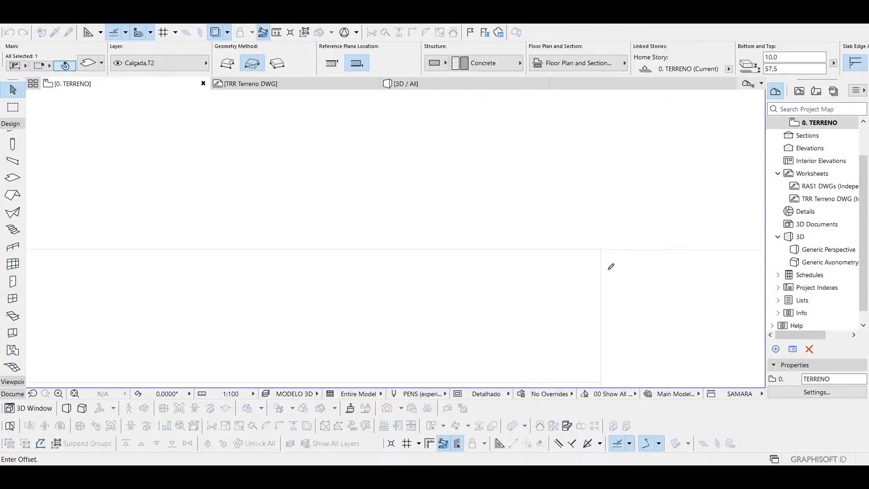
scroll(611, 267, "down", 5)
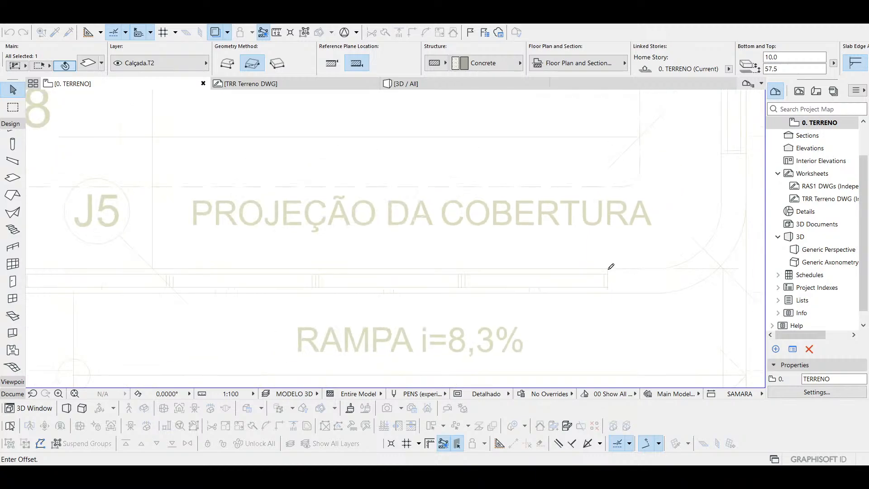
scroll(679, 257, "down", 3)
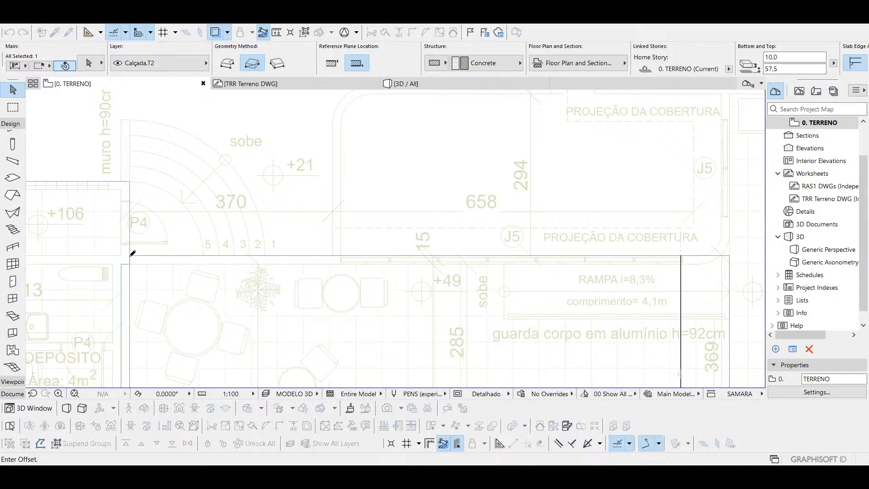
left_click(132, 253)
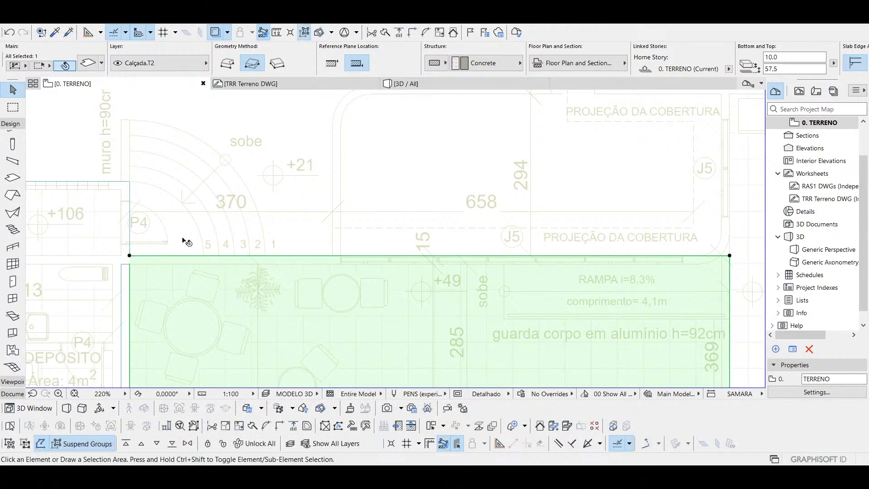
key("Escape")
Offset the side edge of the extended veranda slab to the garage slab's edge at the driveway paving corner.
scroll(262, 226, "down", 8)
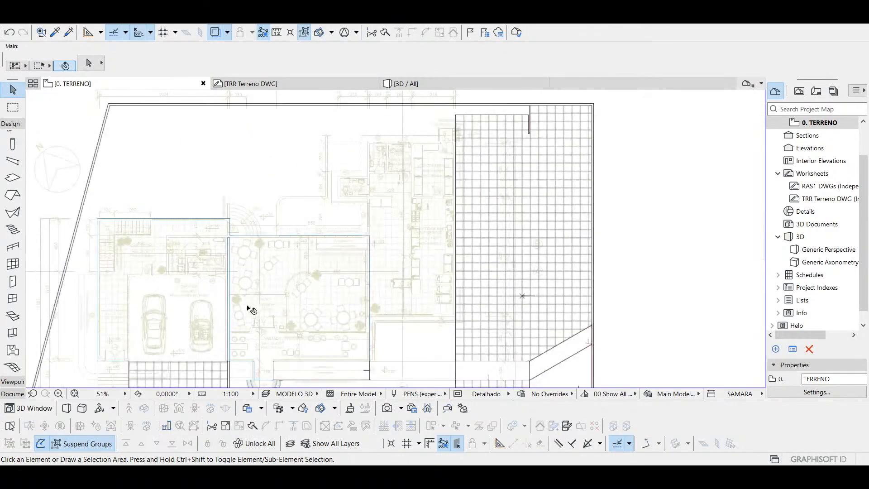
scroll(230, 294, "up", 12)
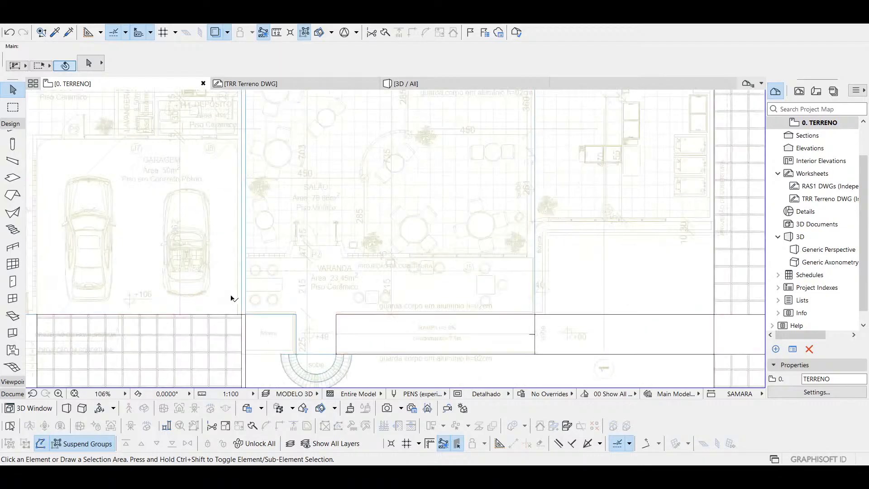
left_click(272, 321)
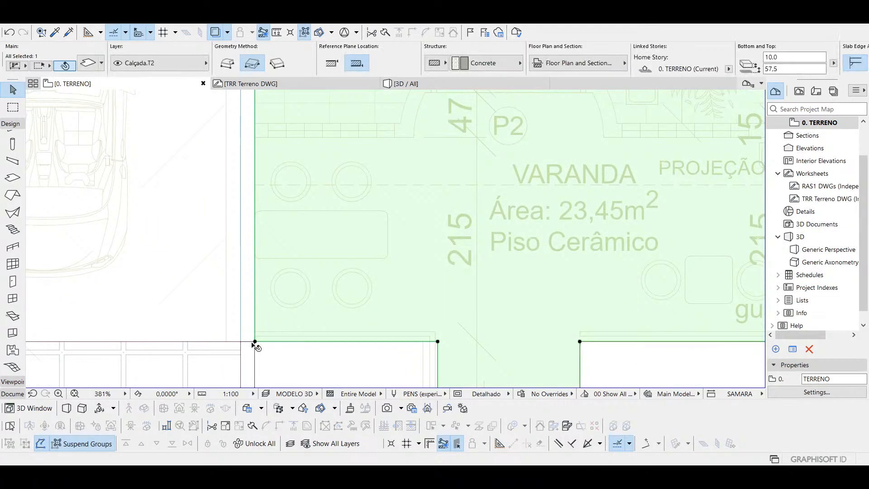
left_click(255, 319)
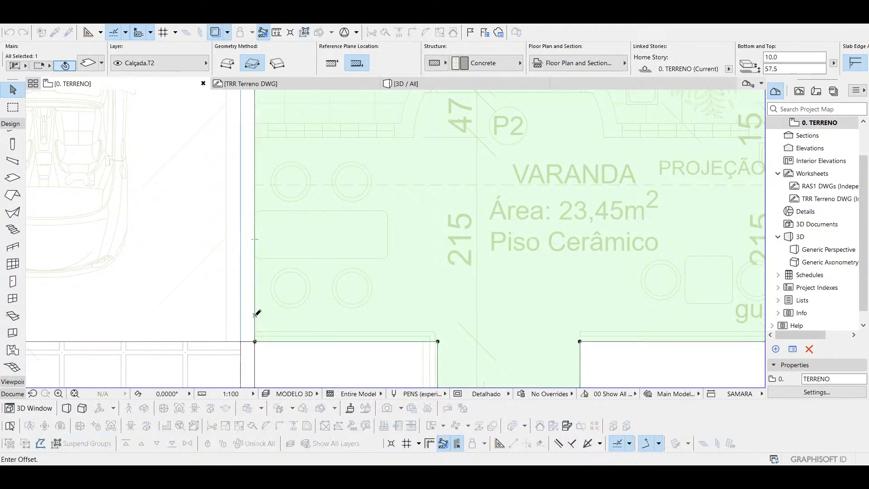
left_click(241, 337)
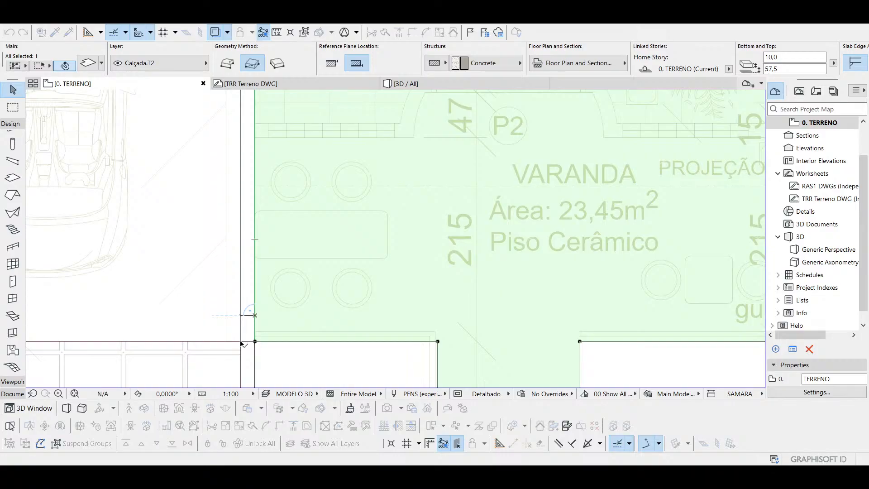
key("Escape")
Select the garage slab and offset its short end edge beside door P4 to the rear edge of the salon slab.
scroll(405, 289, "down", 5)
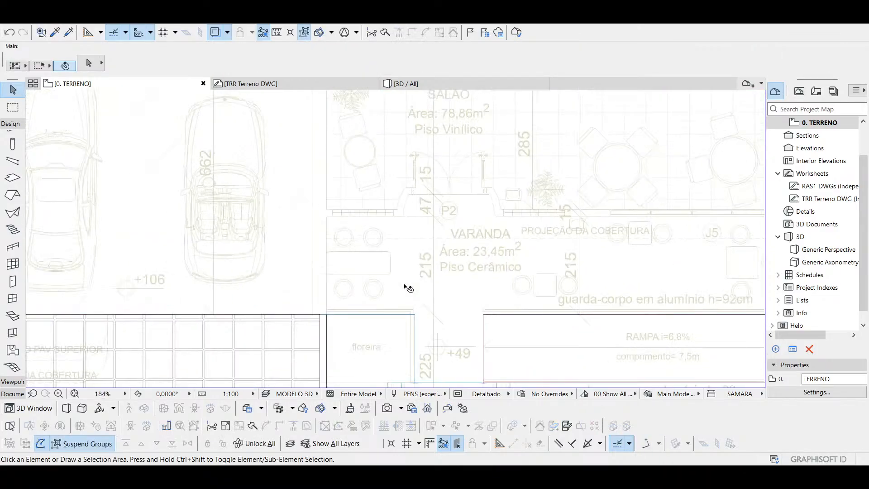
scroll(406, 289, "down", 3)
scroll(394, 226, "up", 15)
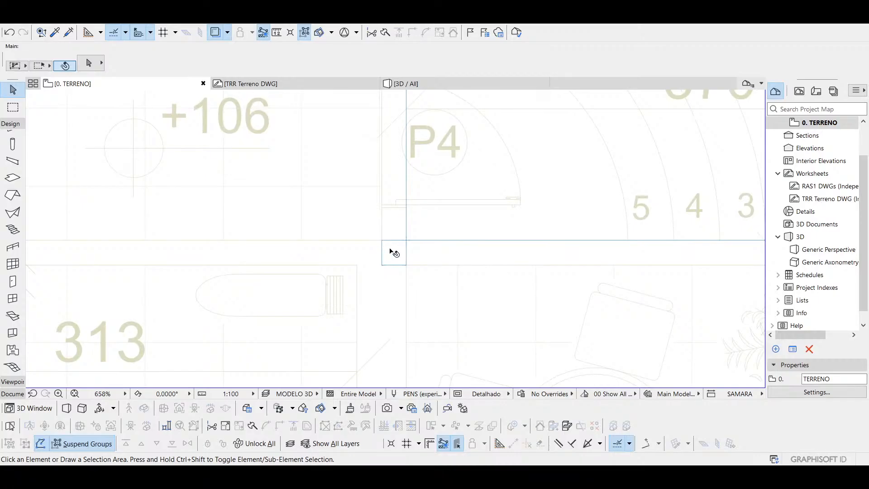
left_click(394, 253)
left_click(433, 254)
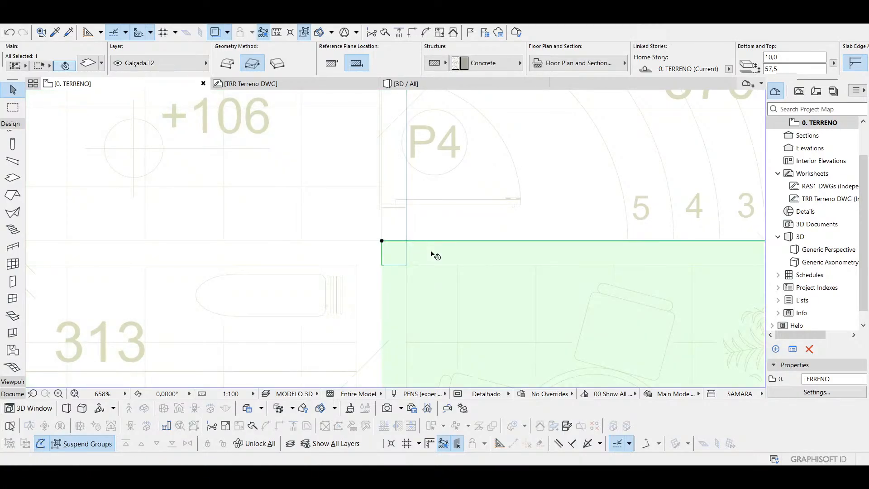
left_click(390, 206)
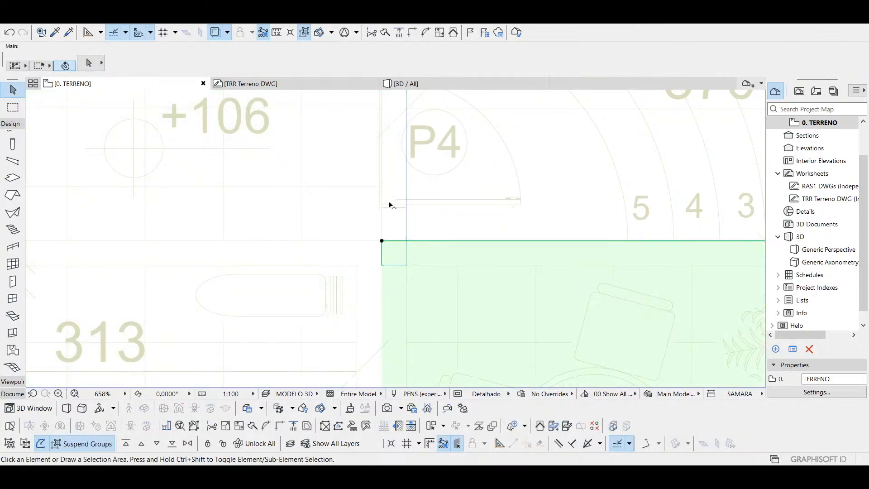
left_click(397, 255)
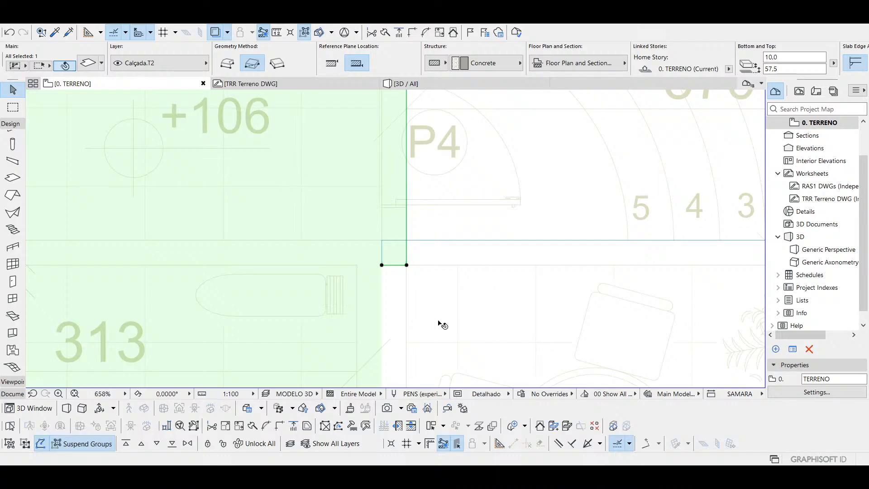
left_click(393, 265)
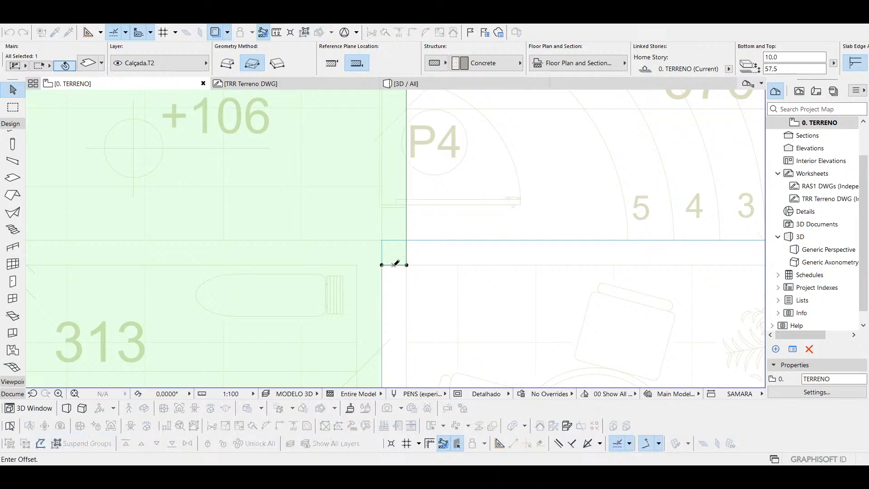
left_click(382, 241)
middle_click_drag(475, 247, 423, 273)
key("Escape")
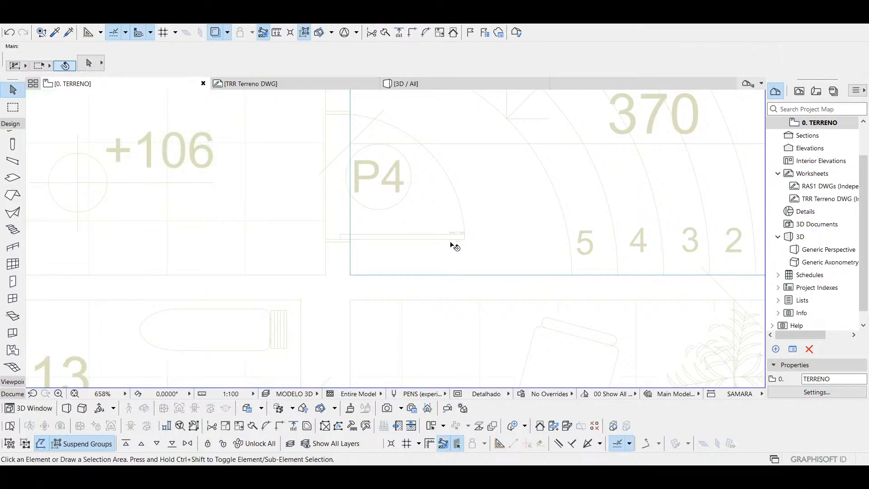
View the fitted garage and salon slabs in plan, and inspect them in the 3D perspective from several angles.
scroll(543, 294, "down", 6)
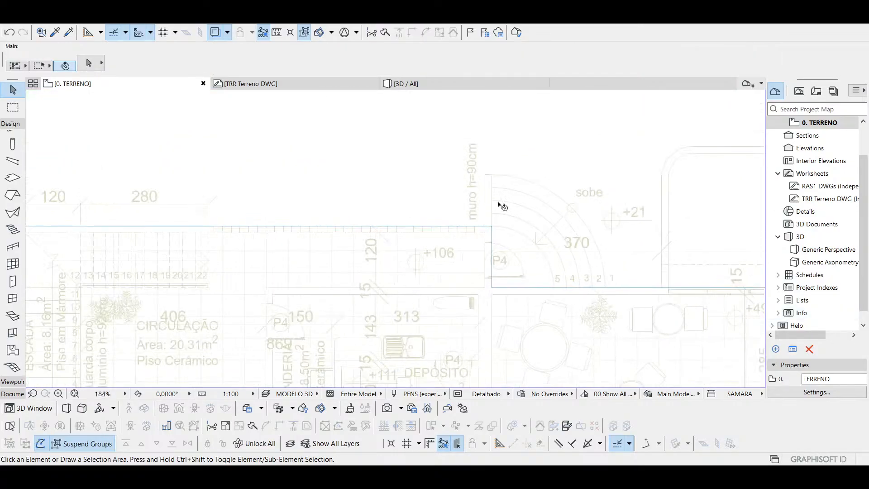
middle_click_drag(649, 269, 522, 203)
scroll(525, 205, "down", 3)
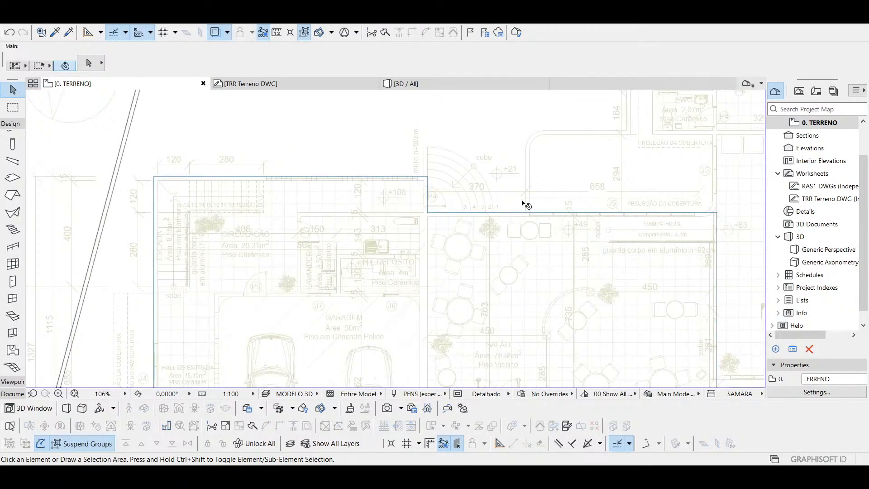
key("F3")
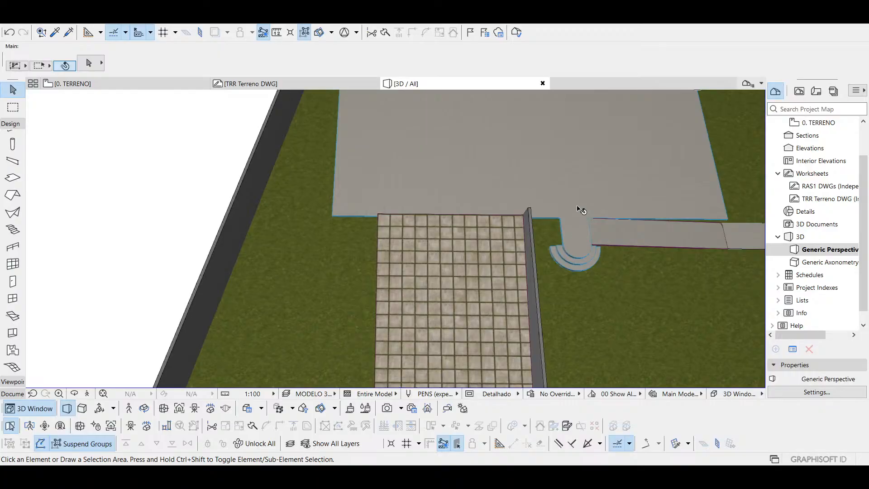
middle_click_drag(582, 211, 380, 185, "shift")
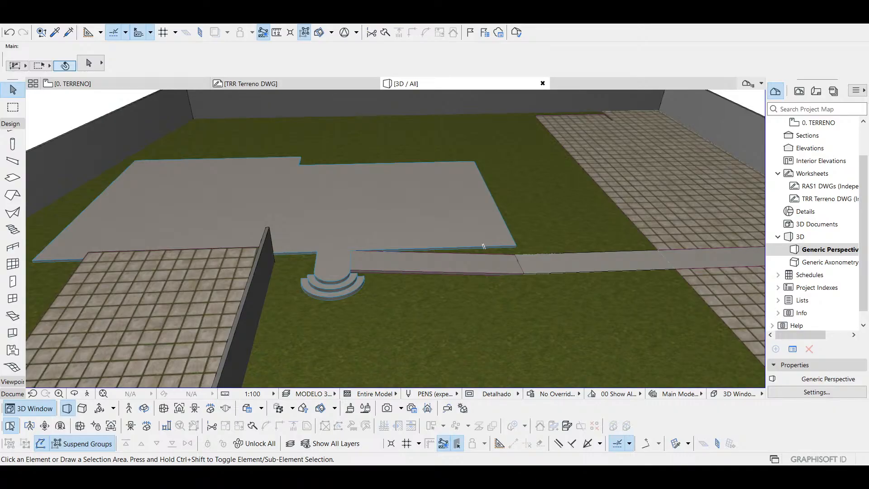
middle_click_drag(398, 256, 190, 185, "shift")
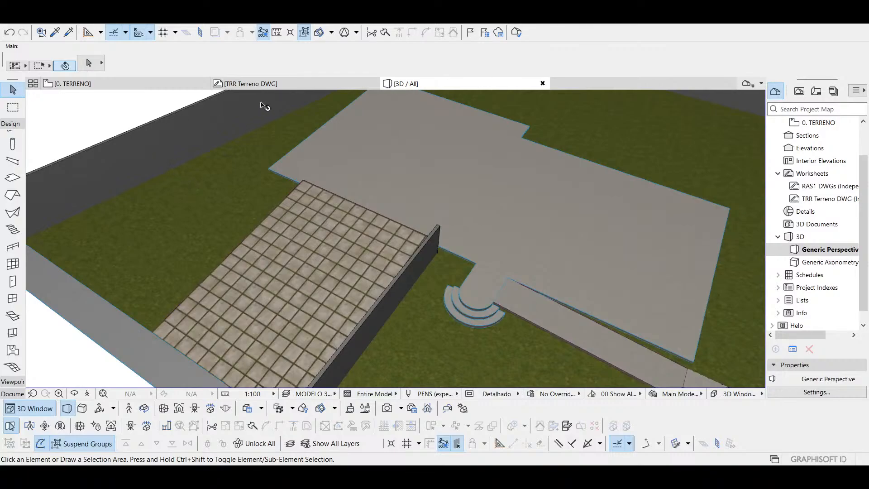
Open the TRR Terreno DWG worksheet and examine the site plan with the building's roofs.
left_click(274, 85)
scroll(235, 262, "down", 2)
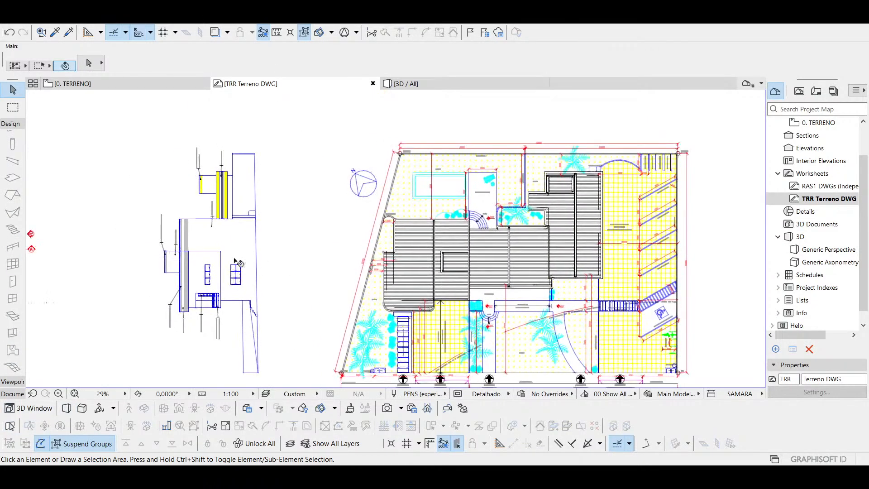
scroll(407, 272, "up", 4)
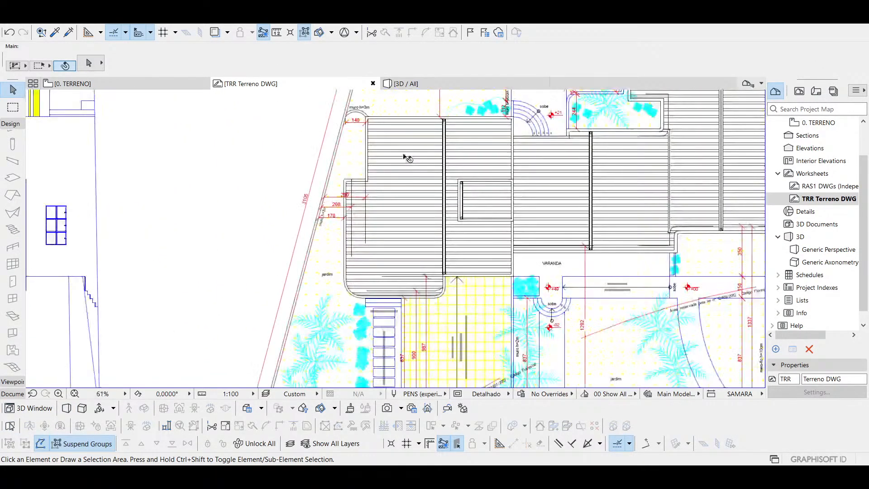
scroll(434, 140, "up", 3)
scroll(399, 247, "up", 1)
scroll(396, 249, "down", 5)
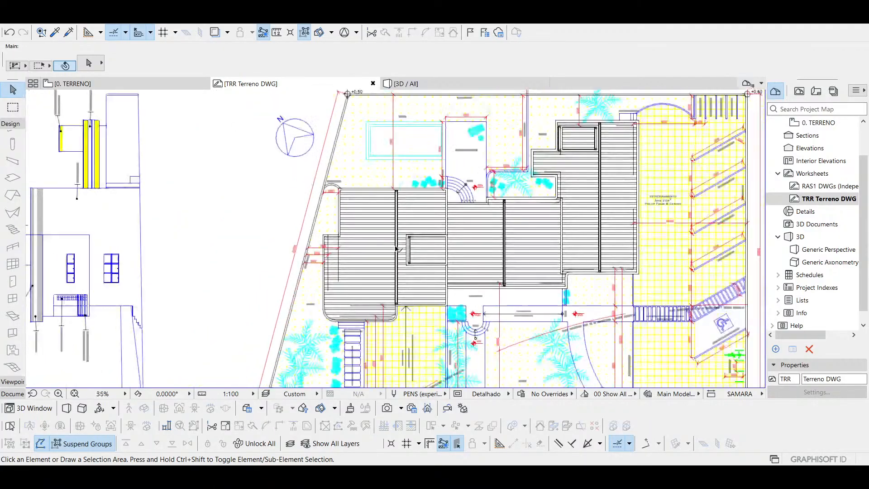
scroll(397, 248, "down", 1)
scroll(363, 190, "down", 1)
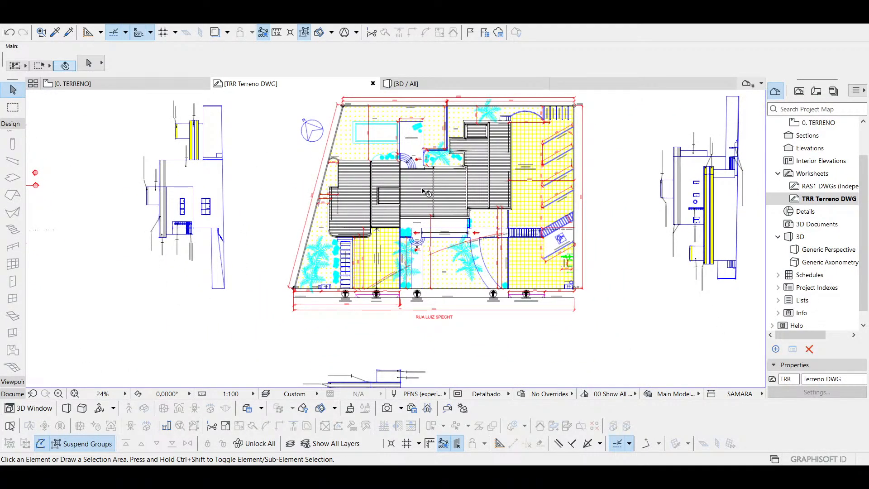
middle_click_drag(456, 203, 442, 247)
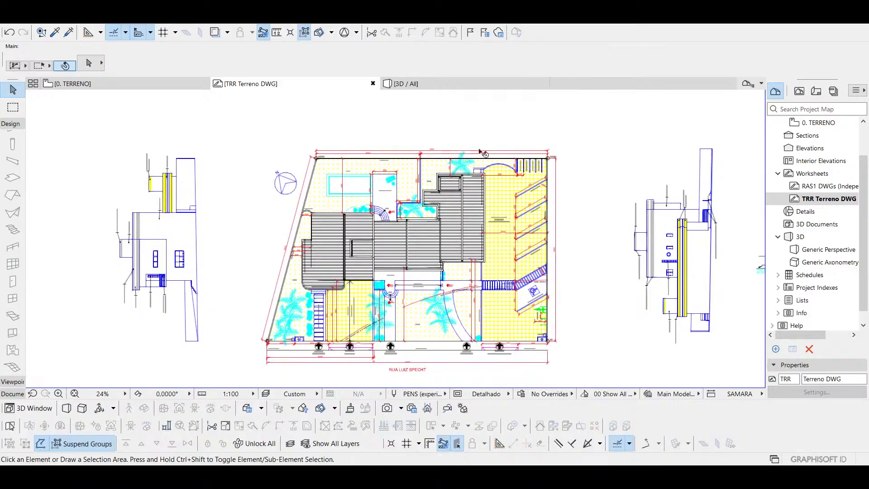
Find the ground-floor plan in the worksheet and examine the garage, entrance hall, veranda and ramp areas.
middle_click_drag(506, 176, 349, 157)
middle_click_drag(444, 181, 449, 333)
middle_click_drag(532, 287, 437, 226)
middle_click_drag(305, 183, 549, 264)
middle_click_drag(278, 259, 429, 335)
middle_click_drag(194, 285, 496, 277)
middle_click_drag(483, 313, 536, 170)
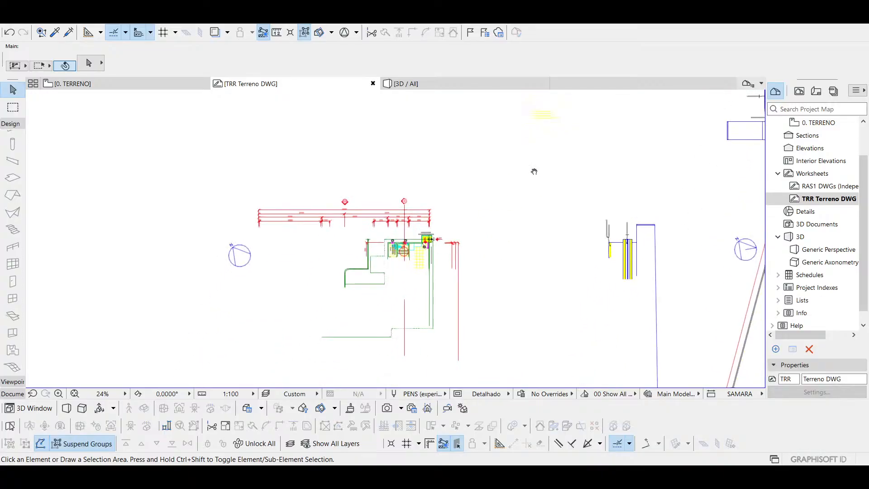
middle_click_drag(498, 237, 588, 174)
scroll(397, 293, "up", 8)
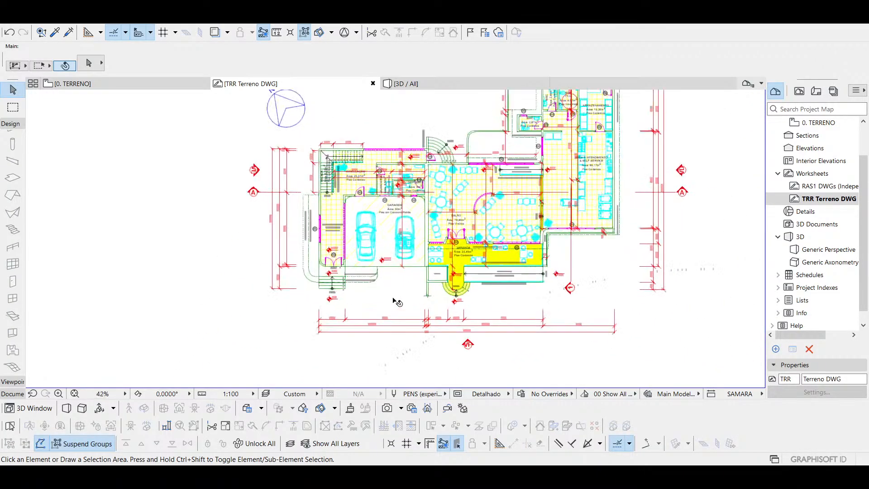
middle_click_drag(404, 268, 403, 310)
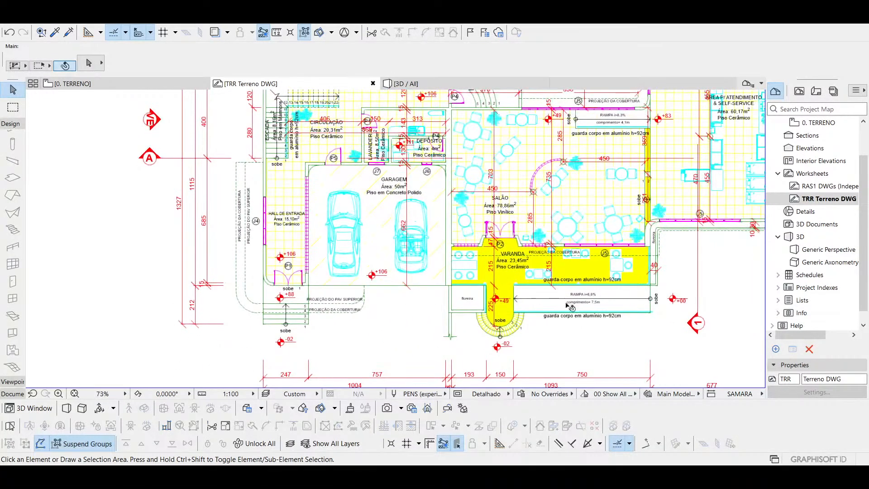
middle_click_drag(618, 306, 545, 308)
scroll(407, 329, "down", 8)
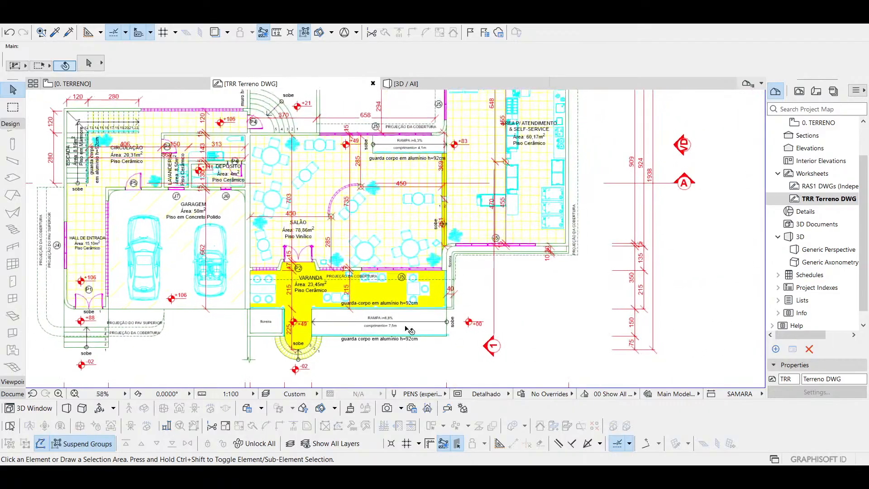
scroll(406, 328, "down", 4)
Examine the elevations in the worksheet, following the finish notes on the two-storey block of the front elevation.
middle_click_drag(691, 226, 459, 305)
scroll(430, 260, "up", 7)
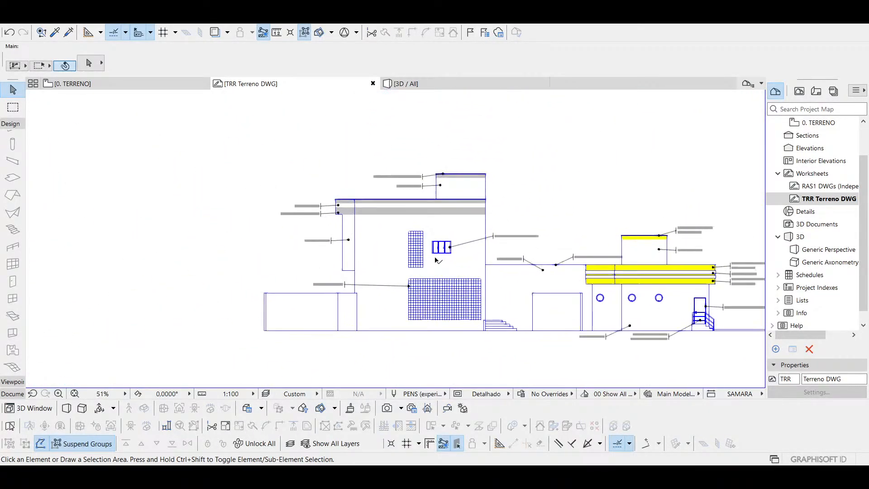
scroll(436, 257, "down", 4)
scroll(436, 257, "down", 4)
middle_click_drag(668, 383, 557, 230)
scroll(303, 326, "up", 15)
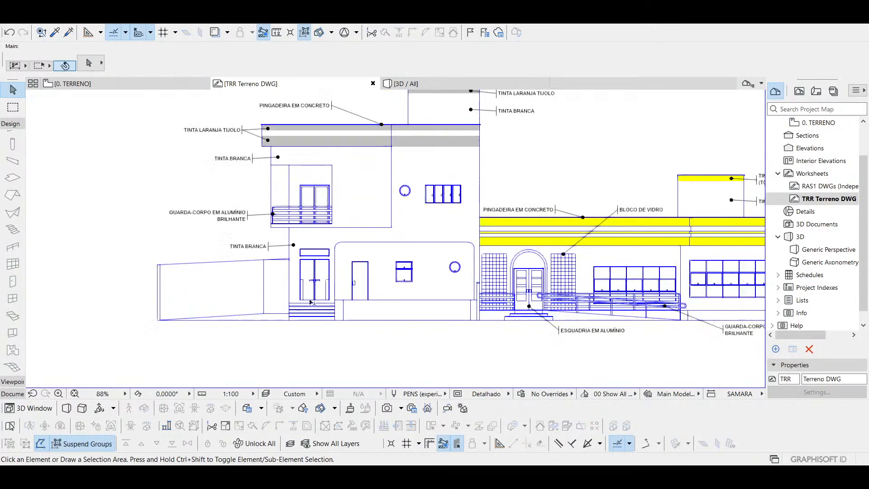
middle_click_drag(226, 222, 252, 256)
scroll(249, 257, "up", 4)
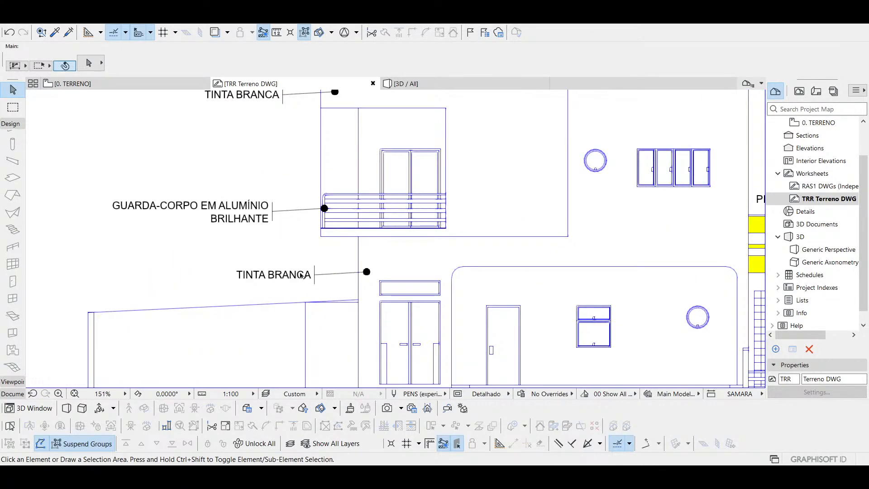
middle_click_drag(255, 187, 272, 284)
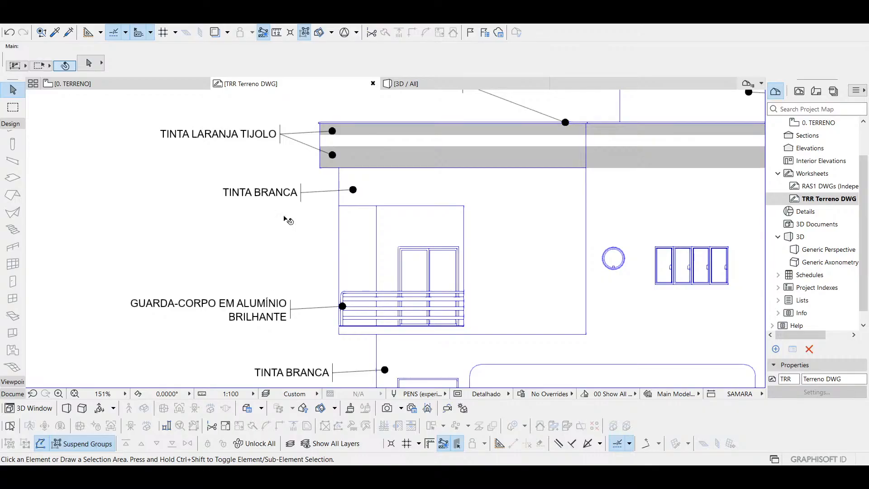
mouse_move(288, 220)
middle_mouse_down()
mouse_move(285, 246)
mouse_move(139, 284)
middle_mouse_up()
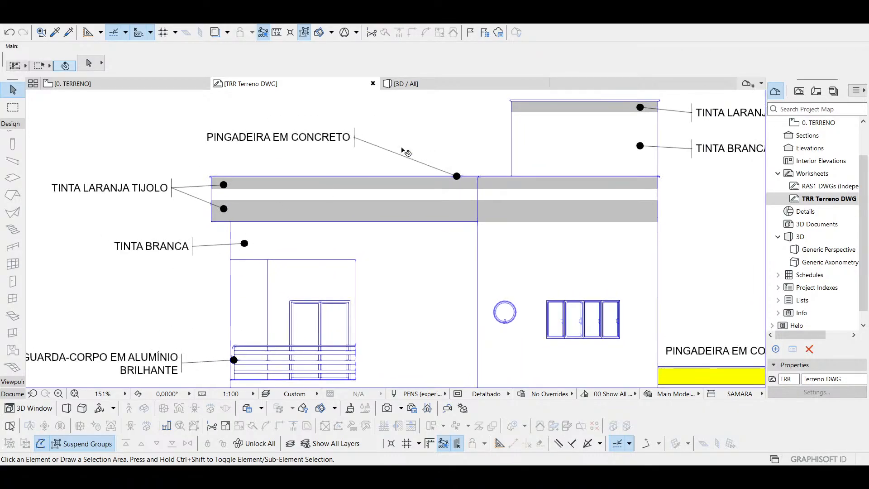
middle_click_drag(386, 157, 276, 211)
middle_click_drag(359, 189, 229, 232)
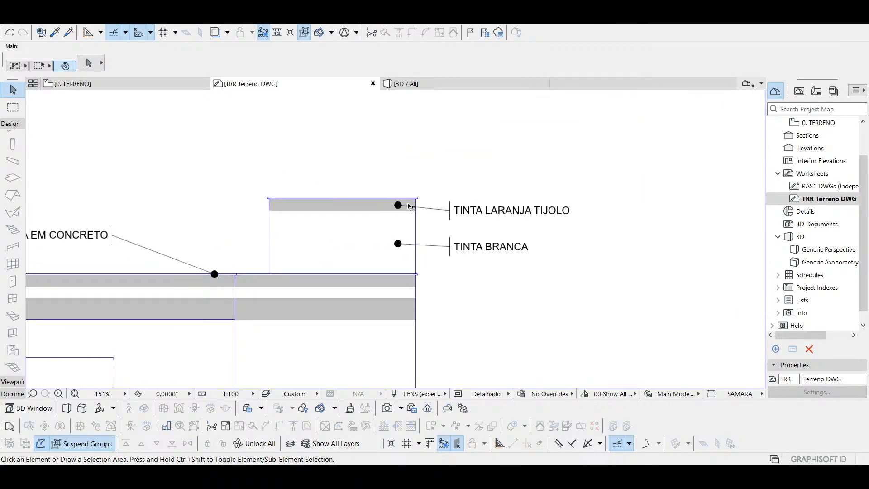
middle_click_drag(453, 204, 436, 143)
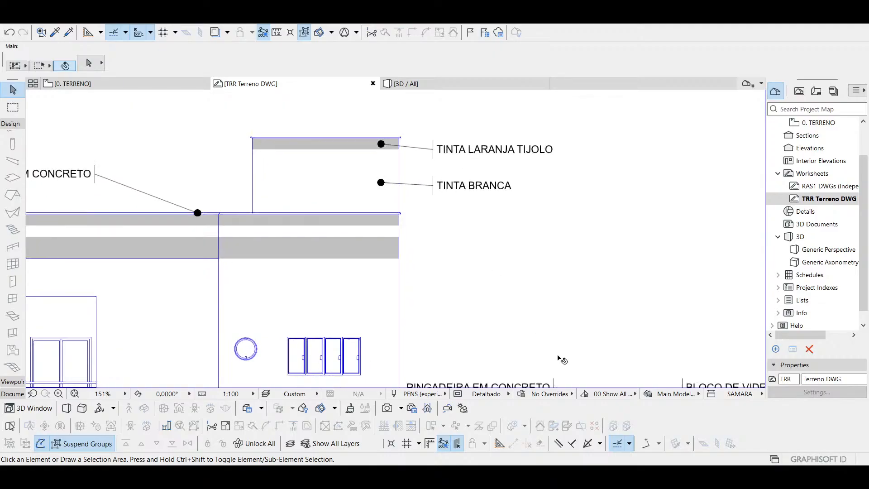
Examine the single-storey salon block of the front elevation and its junction with the two-storey block.
middle_click_drag(559, 357, 429, 218)
middle_click_drag(459, 272, 401, 219)
scroll(400, 221, "down", 2)
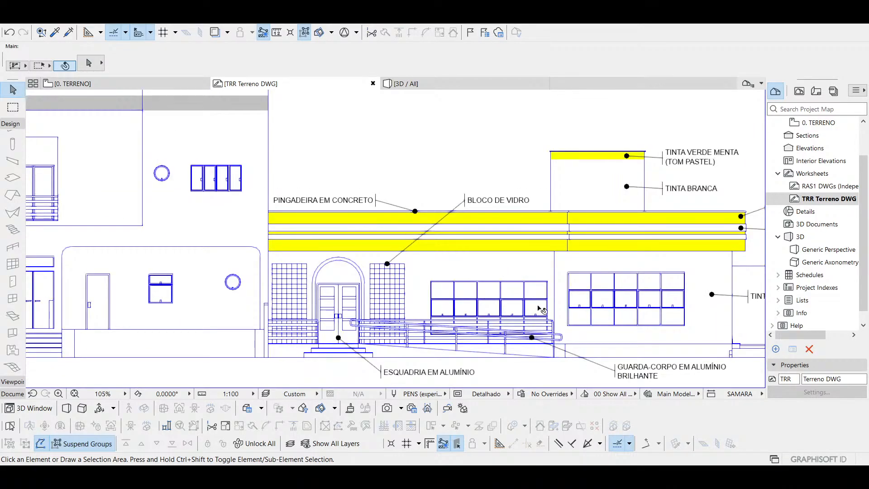
middle_click_drag(451, 279, 316, 260)
mouse_move(355, 195)
middle_mouse_down()
mouse_move(433, 218)
mouse_move(376, 216)
mouse_move(386, 226)
mouse_move(563, 256)
middle_mouse_up()
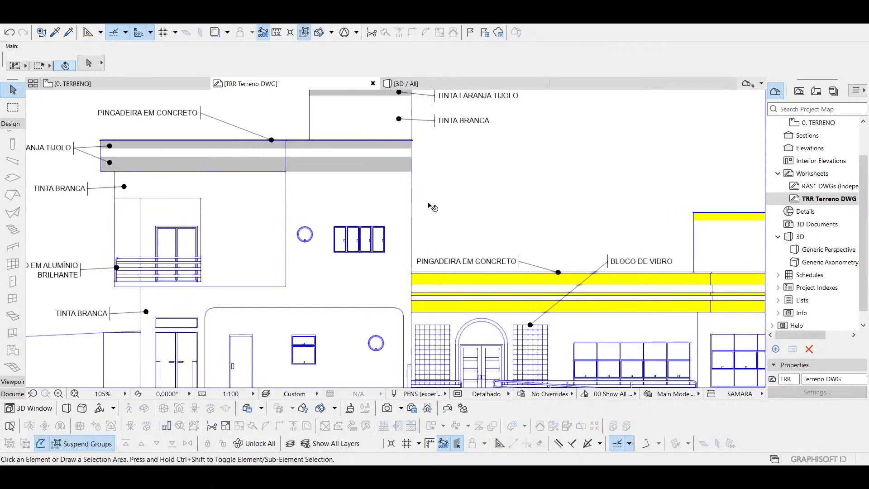
middle_click_drag(478, 193, 562, 172)
middle_click_drag(509, 184, 385, 158)
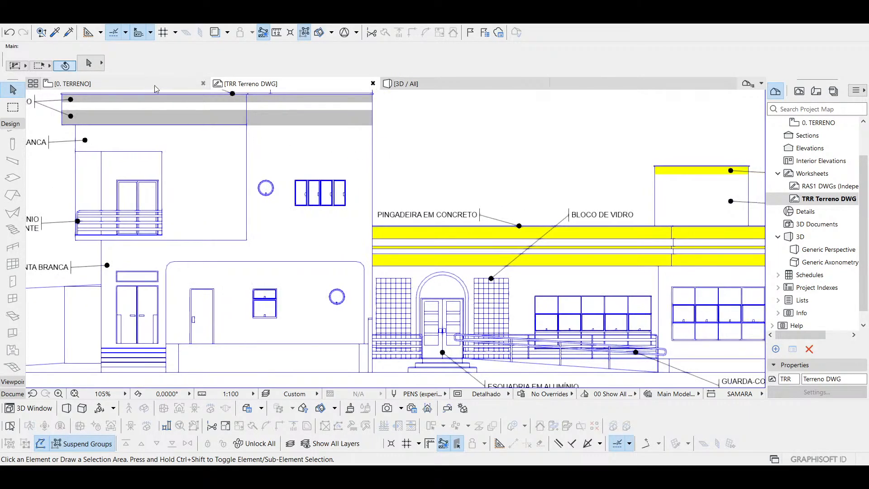
Return to the TERRENO floor plan and examine the garage, salon, veranda, ramp and driveway paving.
left_click(156, 87)
middle_click_drag(472, 217, 346, 91)
middle_click_drag(252, 291, 436, 286)
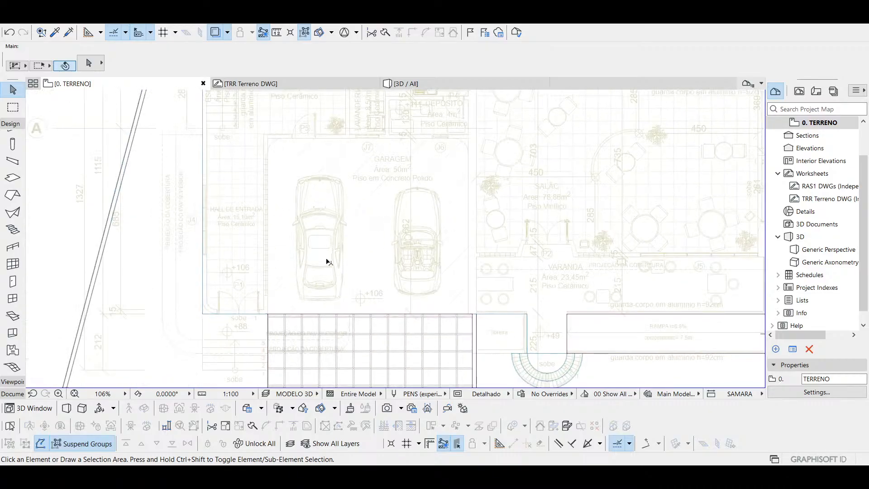
middle_click_drag(556, 234, 356, 243)
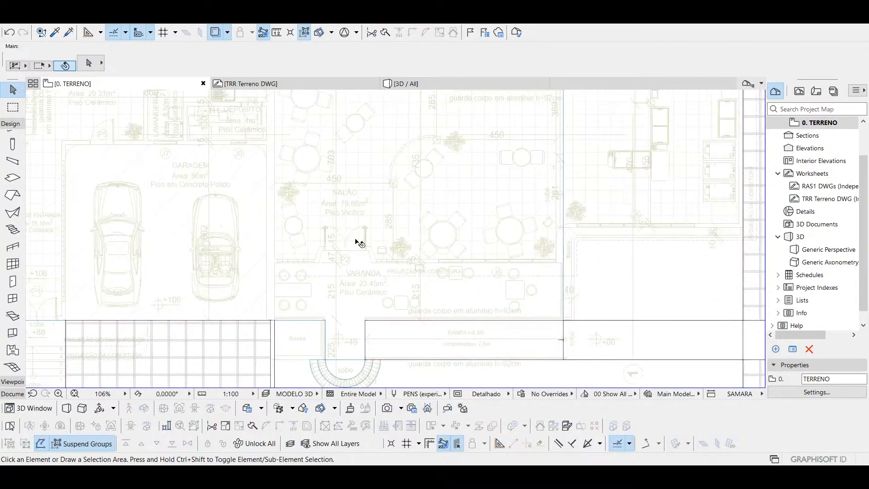
middle_click_drag(538, 262, 437, 253)
middle_click_drag(354, 258, 416, 232)
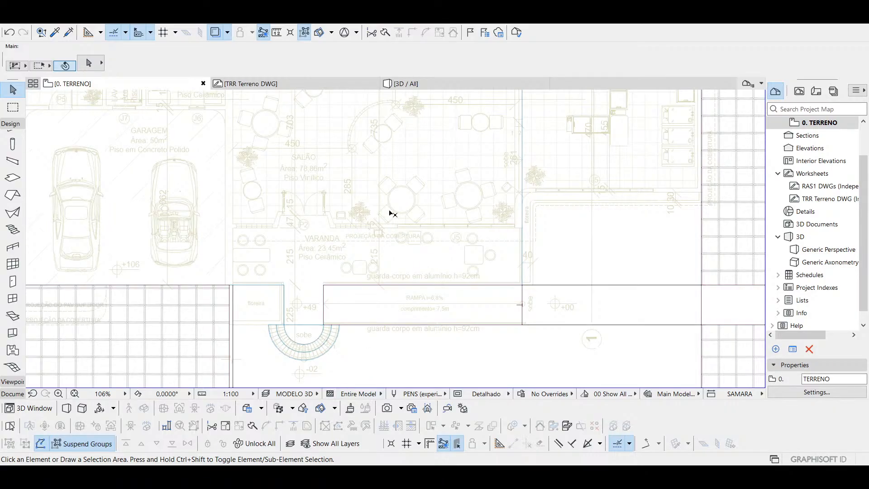
middle_click_drag(392, 214, 495, 212)
middle_click_drag(434, 308, 525, 156)
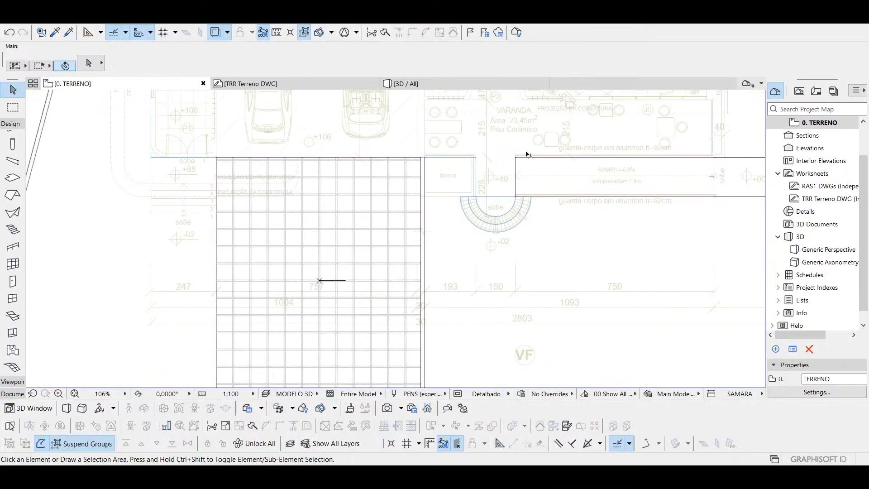
Examine the rear edges of the garage and salon slabs over the TERRENO floor plan.
middle_click_drag(469, 148, 503, 224)
middle_click_drag(376, 145, 391, 219)
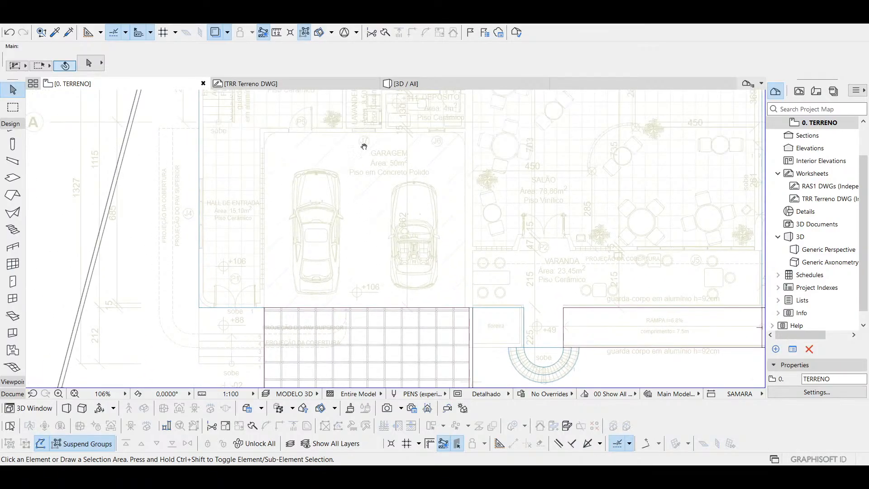
middle_click_drag(364, 146, 293, 195)
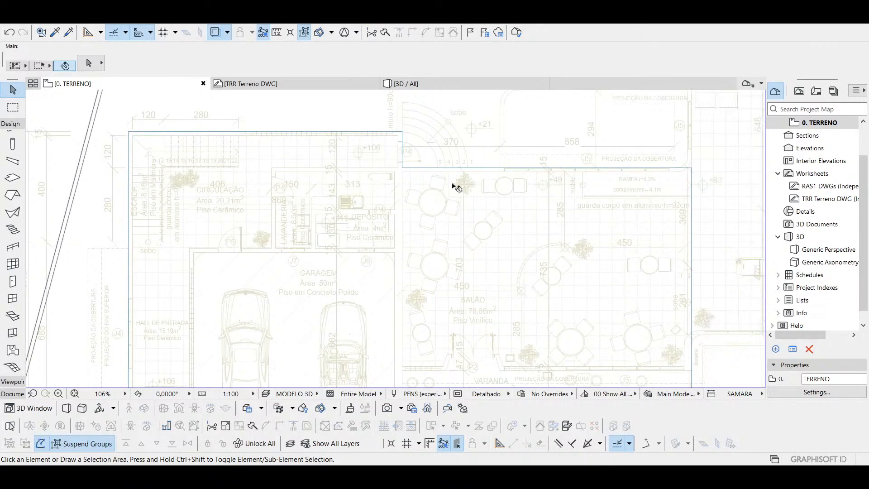
middle_click_drag(456, 187, 398, 169)
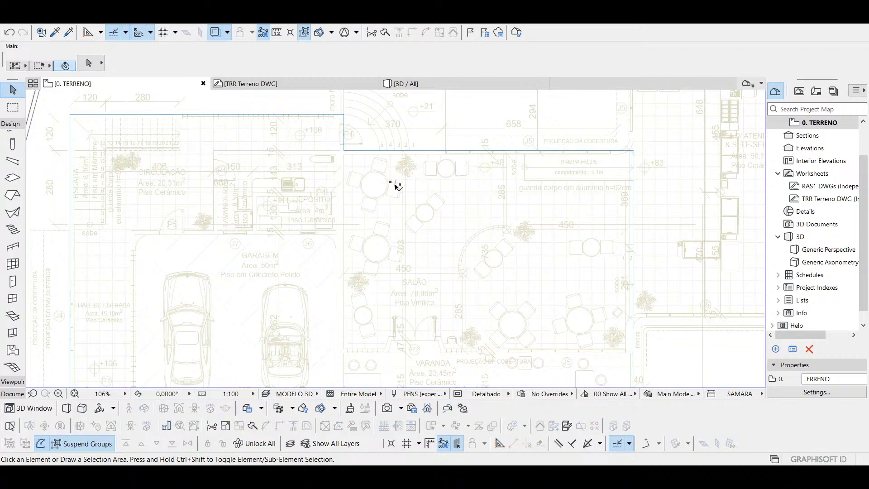
In the 3D view, raise the garage slab by its corner beside the wall to the top edge of the driveway paving.
key("F3")
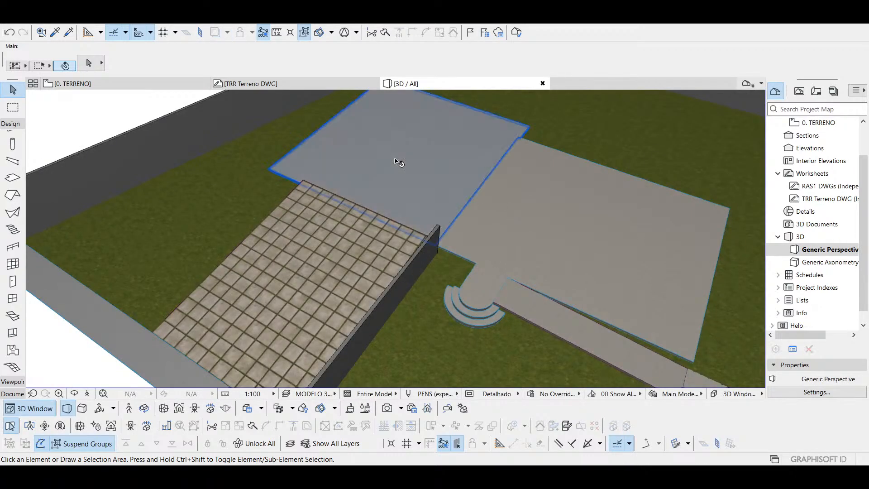
left_click(398, 163)
middle_click_drag(293, 219, 496, 279, "shift")
scroll(424, 213, "up", 10)
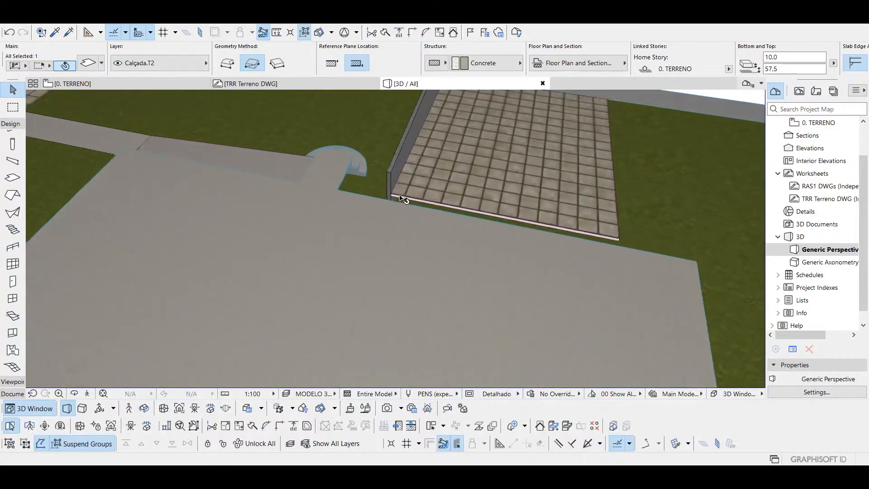
scroll(400, 198, "up", 4)
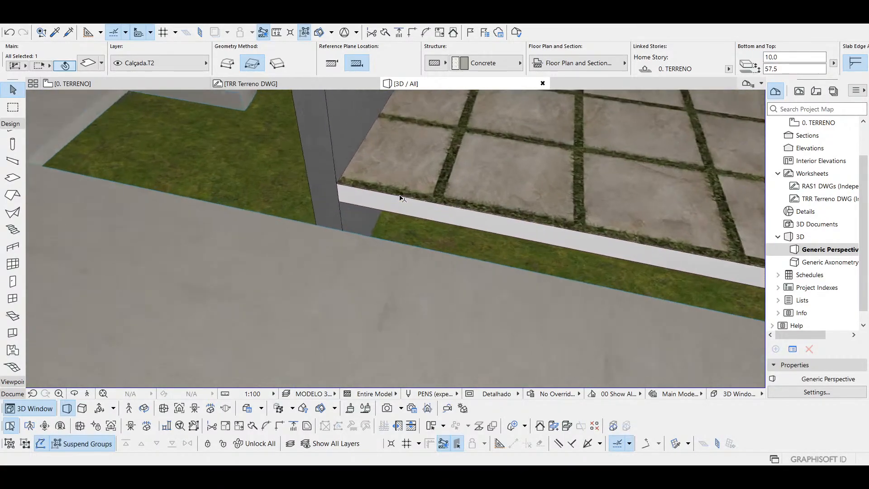
key("ctrl+d")
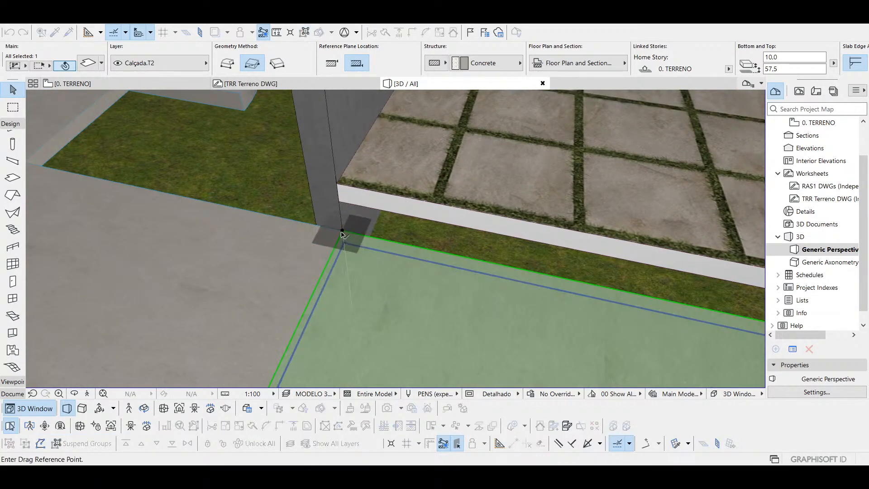
left_click(343, 233)
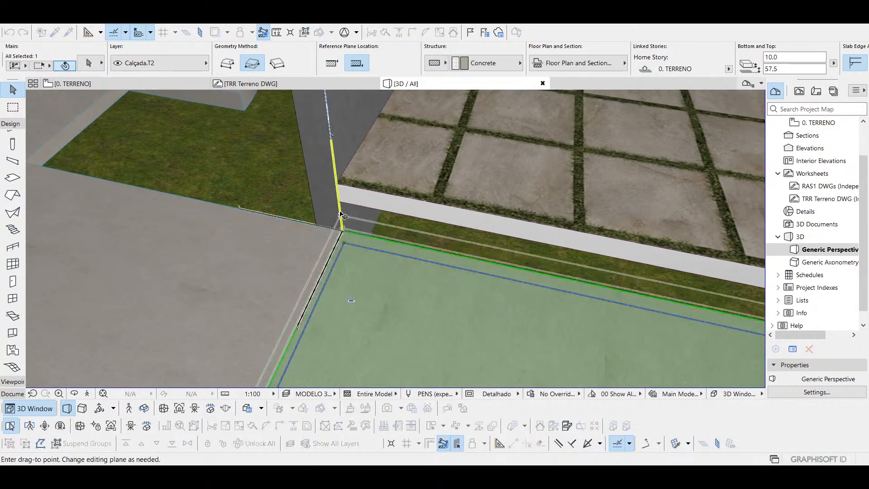
left_click(337, 183)
middle_click_drag(570, 214, 433, 224)
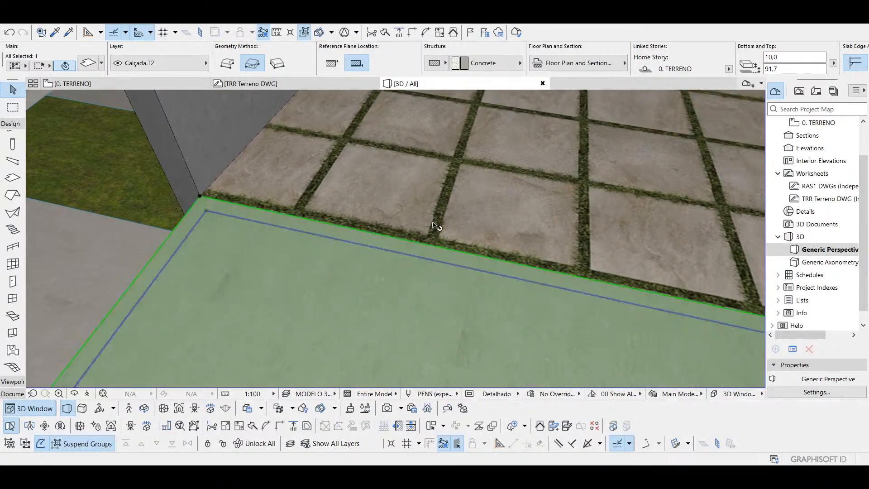
key("Escape")
middle_click_drag(571, 219, 289, 225)
scroll(313, 235, "down", 5)
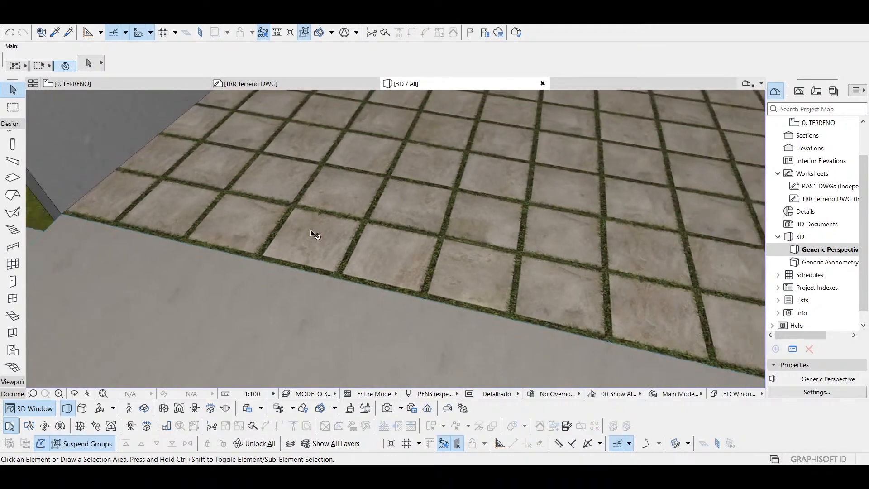
scroll(314, 234, "down", 8)
middle_click_drag(432, 260, 408, 287, "shift")
left_click(259, 249)
Find the longitudinal section in the TRR Terreno DWG worksheet and examine the junction between the Salão and the two-storey block.
left_click(277, 85)
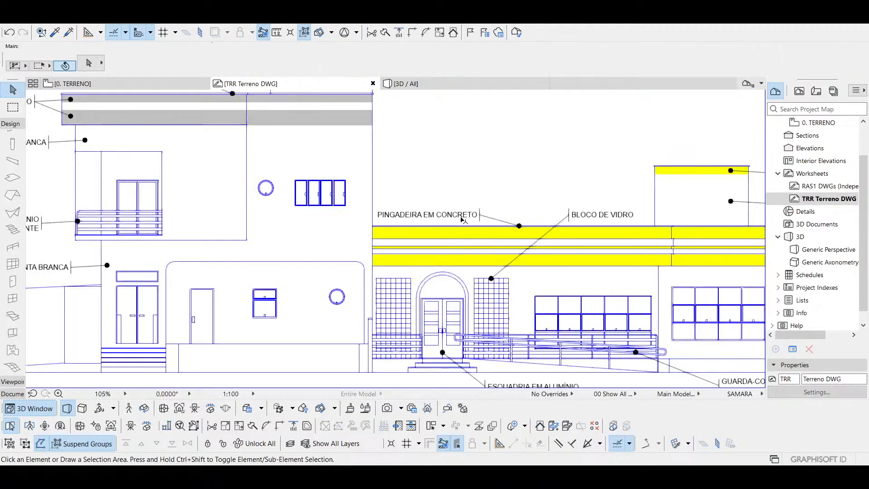
middle_click_drag(283, 187, 398, 214)
scroll(398, 213, "down", 6)
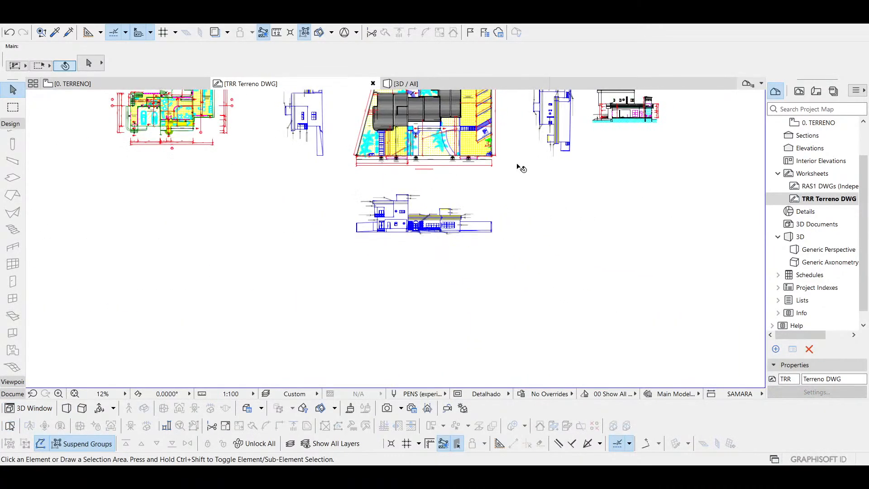
middle_click_drag(476, 178, 465, 296)
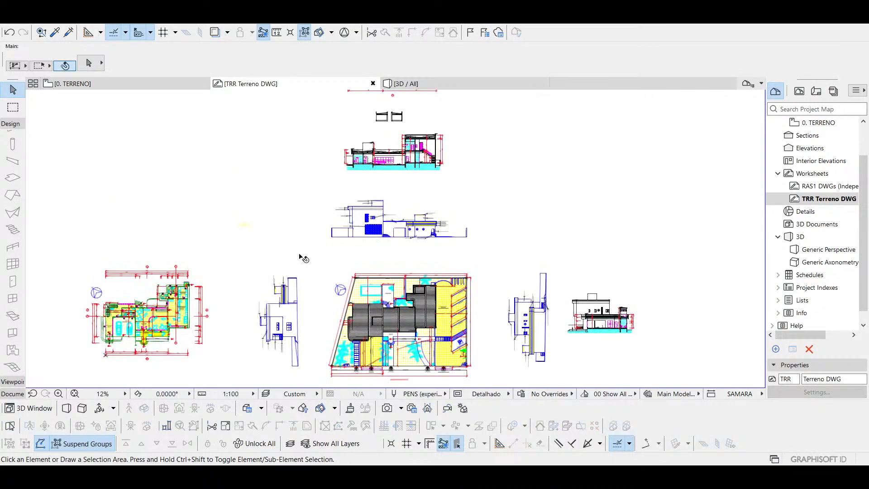
middle_click_drag(302, 259, 351, 295)
middle_click_drag(388, 265, 394, 306)
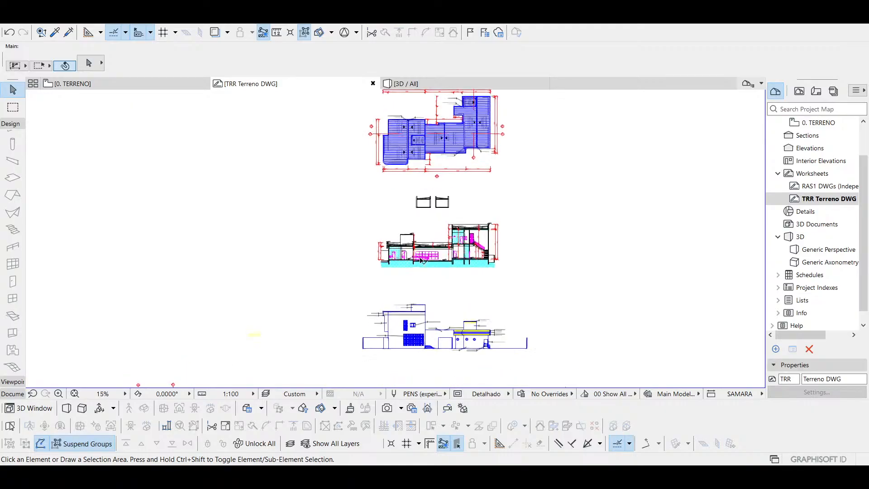
scroll(415, 264, "up", 8)
scroll(630, 231, "up", 7)
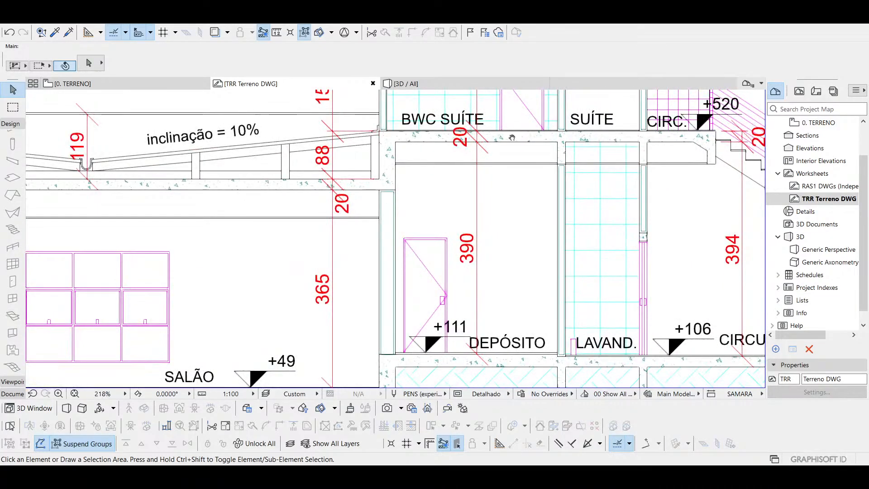
Measure the thickness of the upper floor slab beneath the BWC SUÍTE in the section.
middle_click_drag(602, 179, 598, 210)
scroll(441, 126, "up", 3)
middle_click_drag(442, 126, 447, 158)
scroll(398, 158, "up", 3)
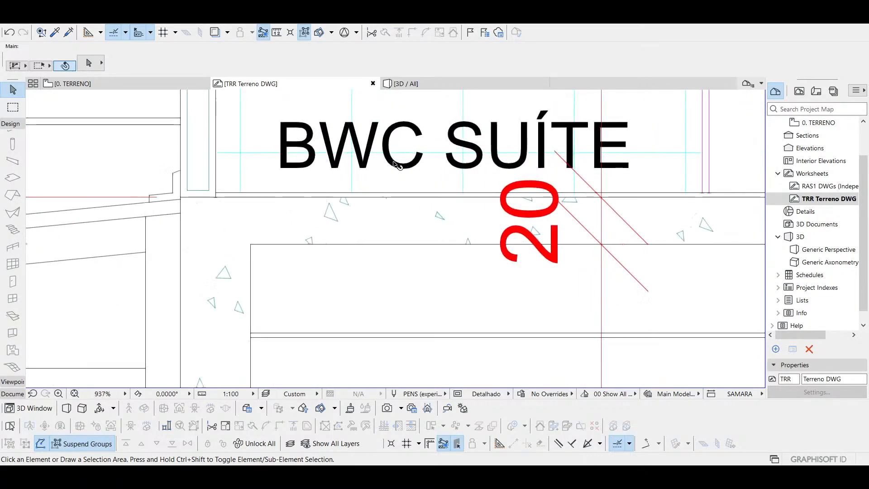
key("m")
left_click(398, 198)
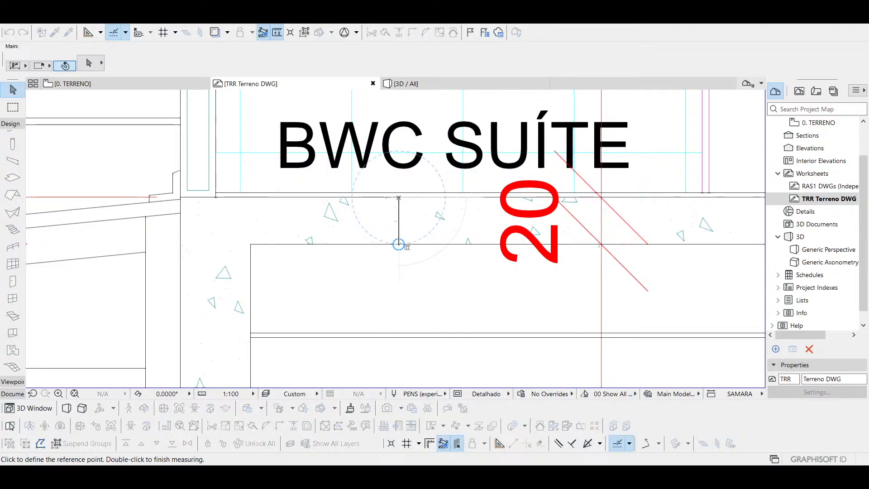
key("Escape")
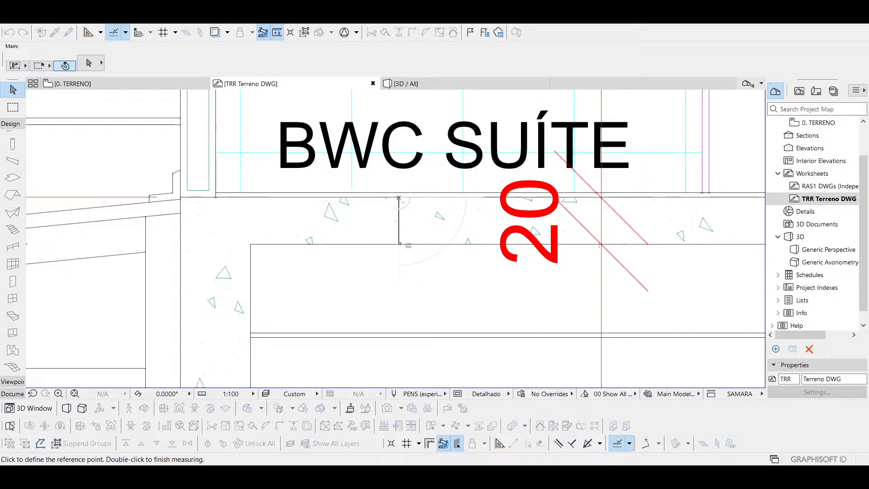
Measure the upper floor slab's thickness beneath CIRC., at the start of its sloped underside near the stair.
middle_click_drag(621, 237, 299, 226)
scroll(299, 226, "down", 6)
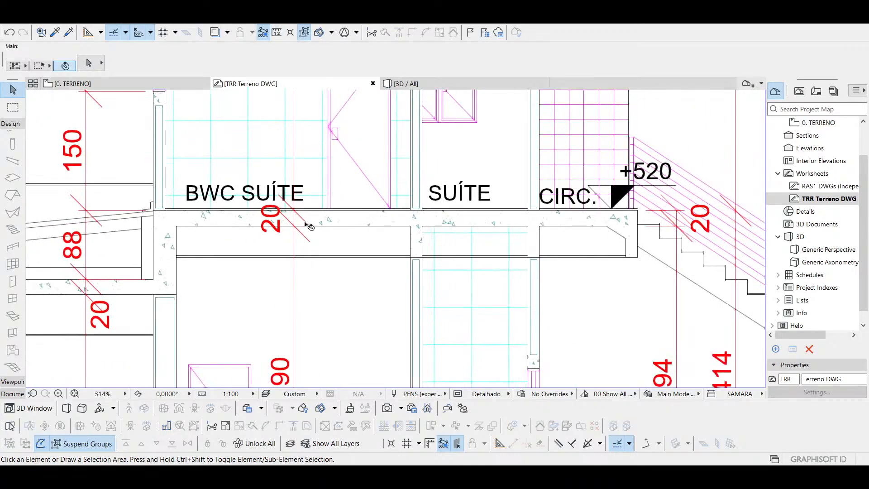
middle_click_drag(569, 226, 450, 226)
scroll(451, 226, "up", 6)
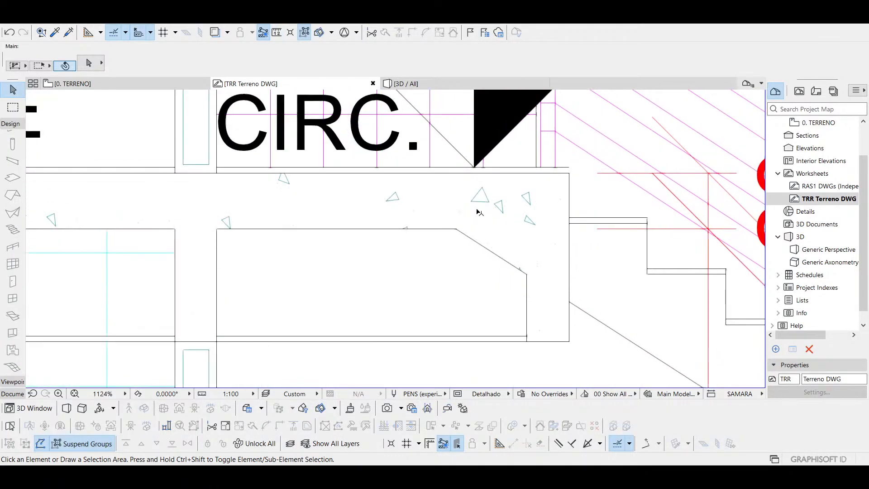
key("m")
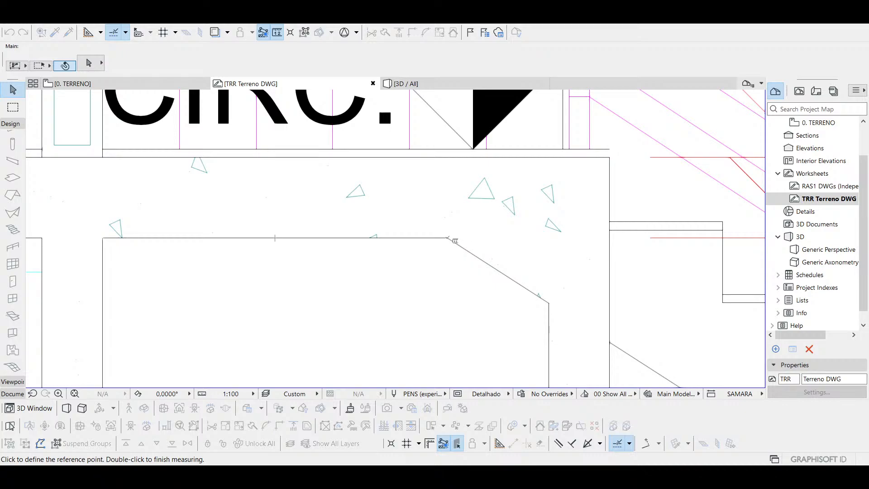
left_click(448, 238)
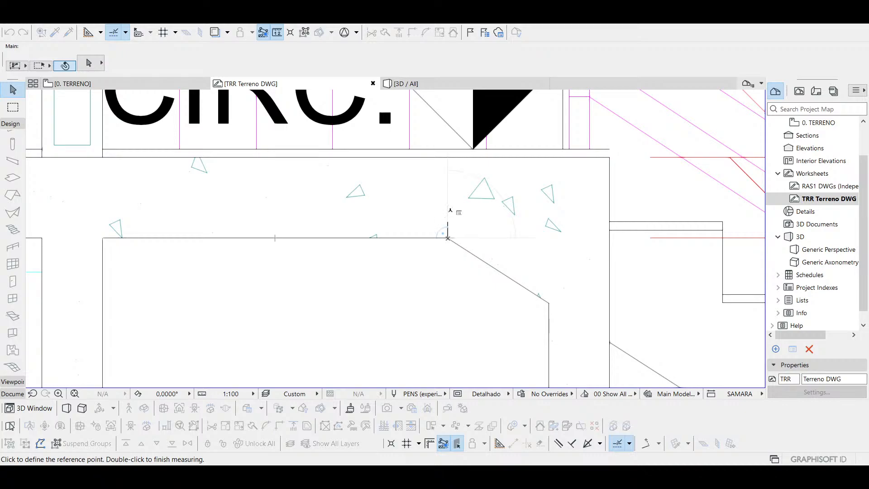
double_click(447, 157)
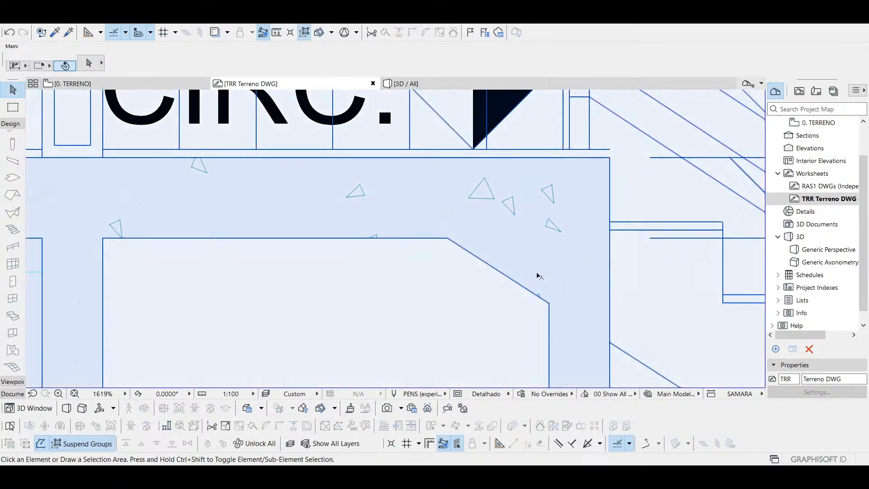
Examine the section from the stair and Circulação across to the Salão, following the ground-floor levels and foundations.
middle_click_drag(537, 276, 495, 237)
scroll(495, 242, "down", 2)
scroll(382, 258, "down", 10)
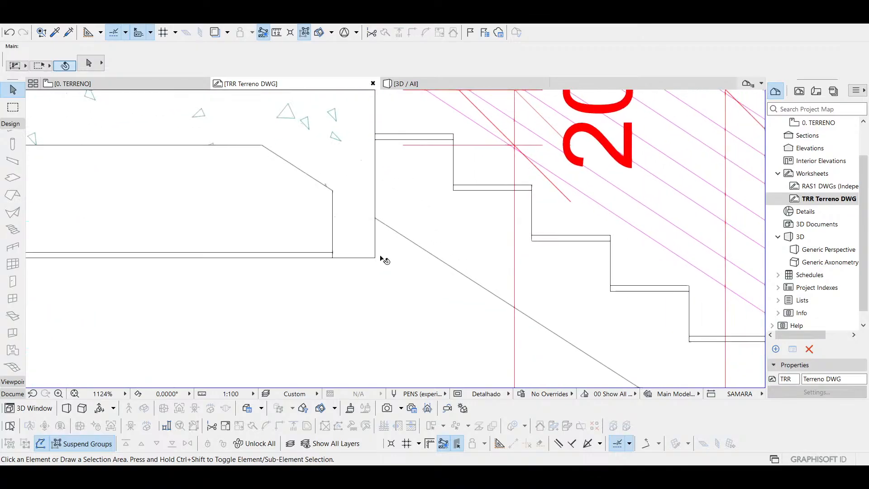
middle_click_drag(430, 214, 480, 134)
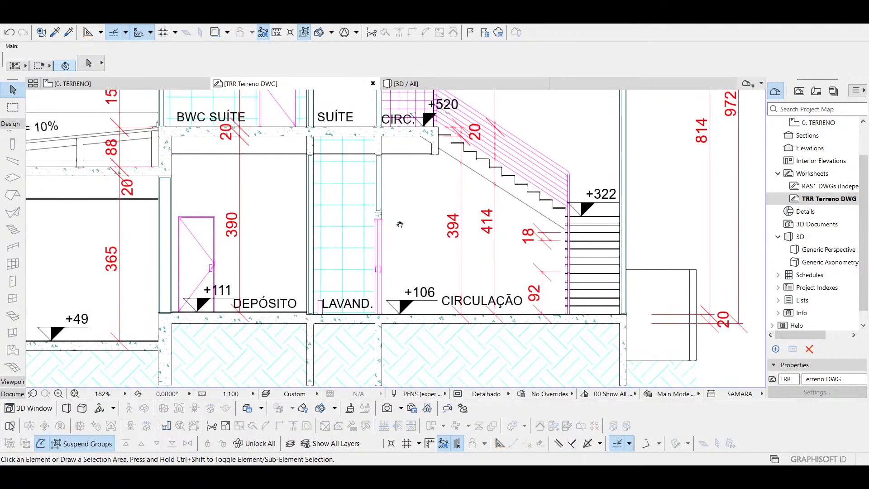
middle_click_drag(389, 236, 552, 160)
middle_click_drag(358, 299, 581, 258)
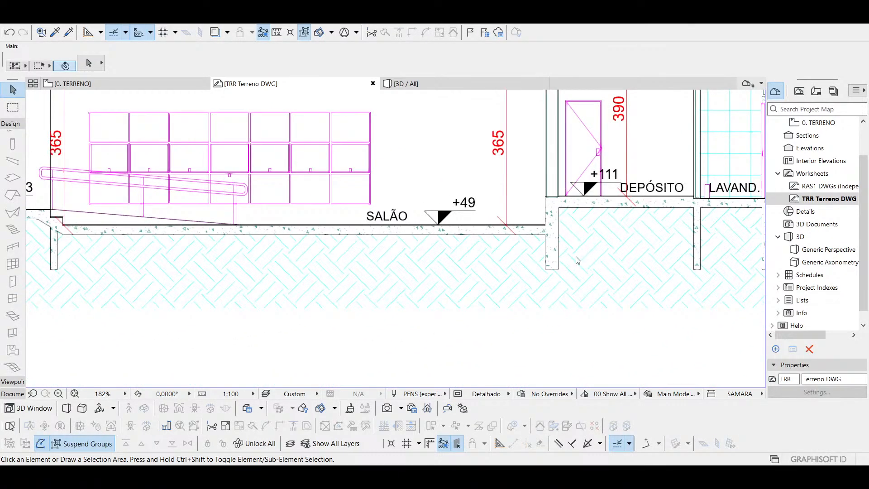
Return to the TERRENO floor plan and examine the garage, entrance hall and salon layouts against the slab outlines.
left_click(121, 84)
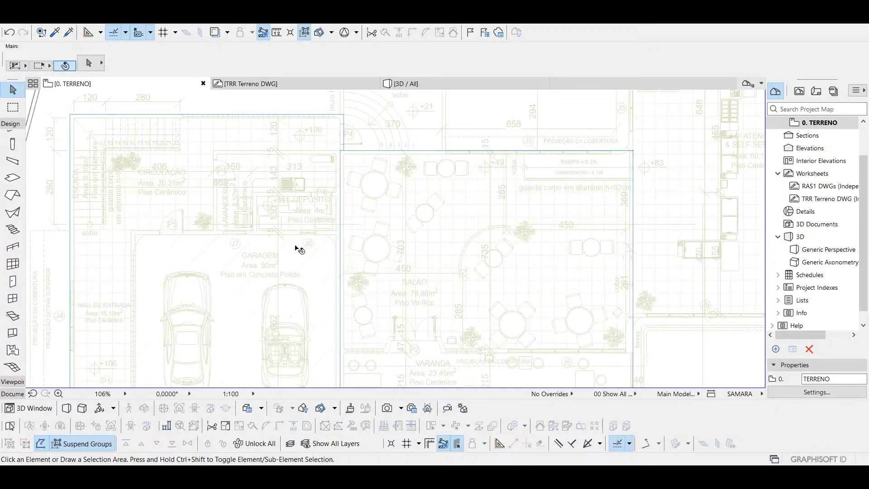
middle_click_drag(376, 280, 392, 219)
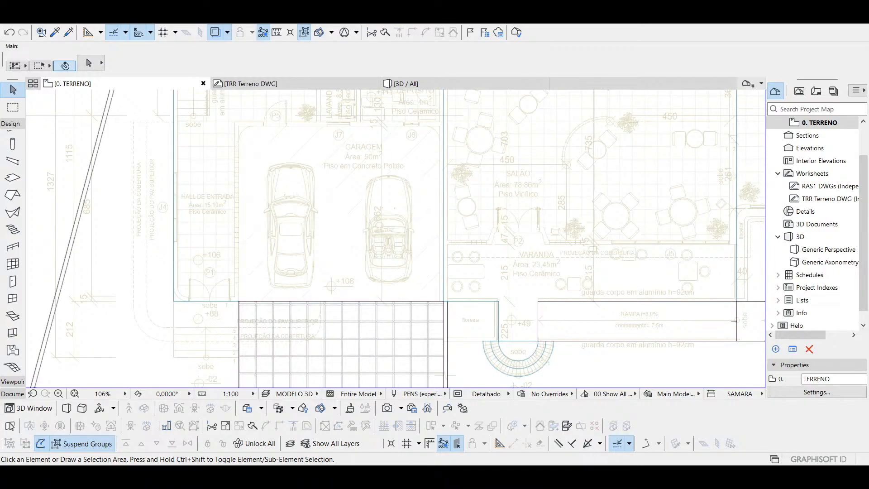
middle_click_drag(445, 221, 474, 274)
middle_click_drag(516, 222, 487, 208)
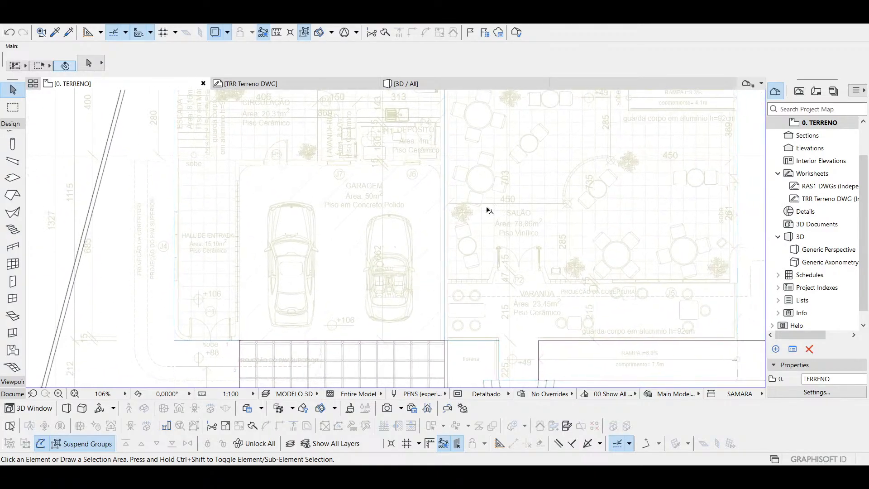
middle_click_drag(318, 239, 336, 259)
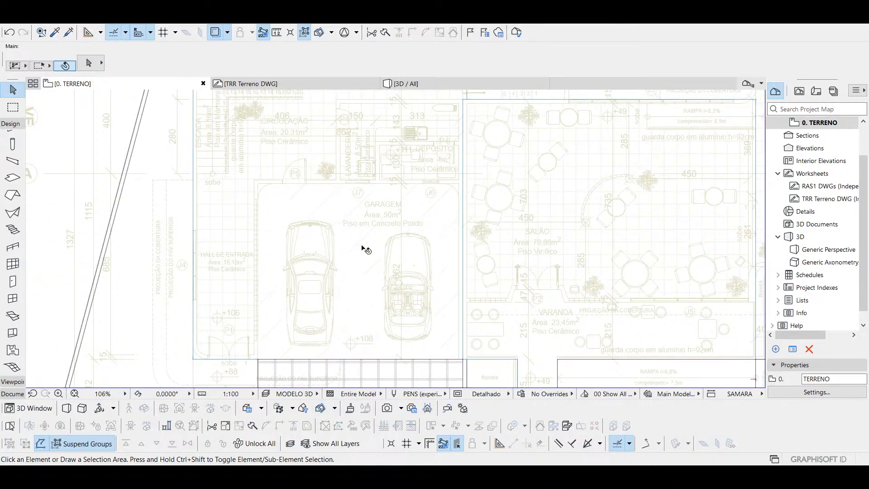
middle_click_drag(380, 252, 332, 258)
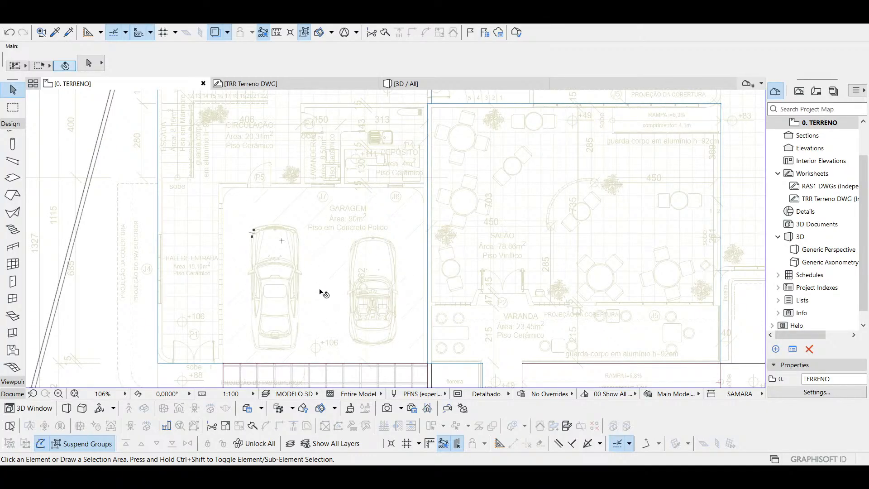
middle_click_drag(375, 281, 393, 275)
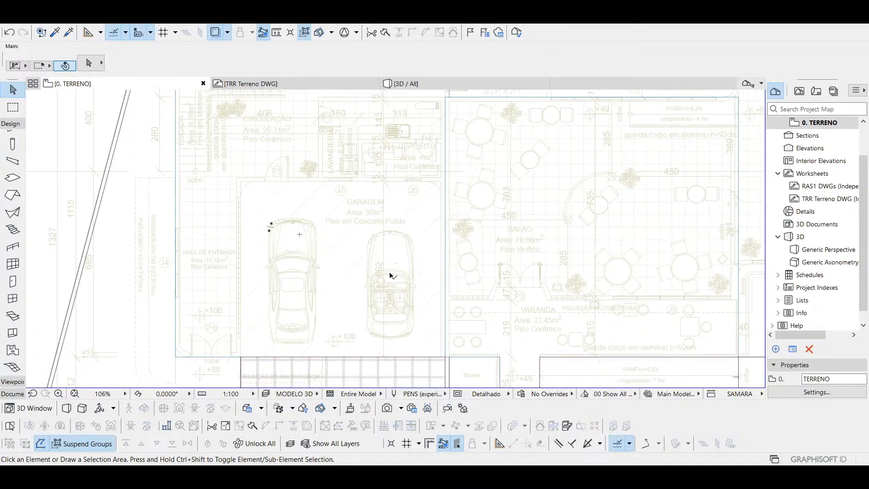
middle_click_drag(364, 226, 382, 263)
middle_click_drag(374, 298, 364, 237)
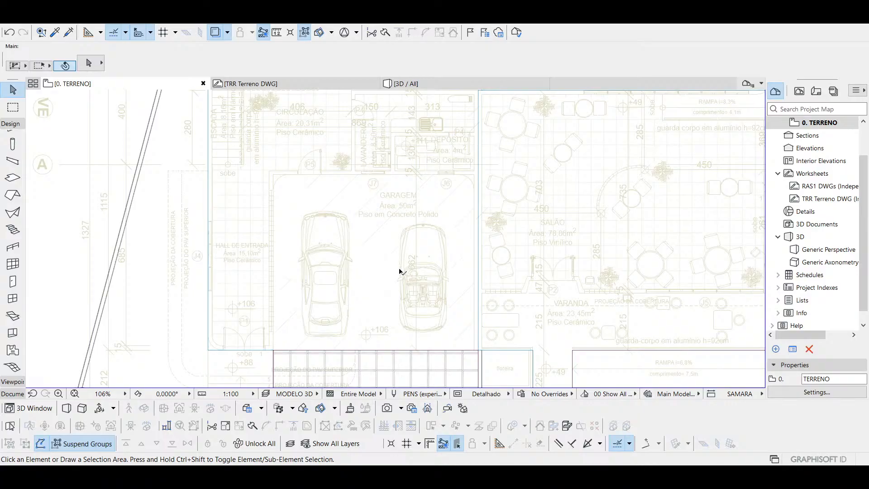
middle_click_drag(401, 271, 403, 284)
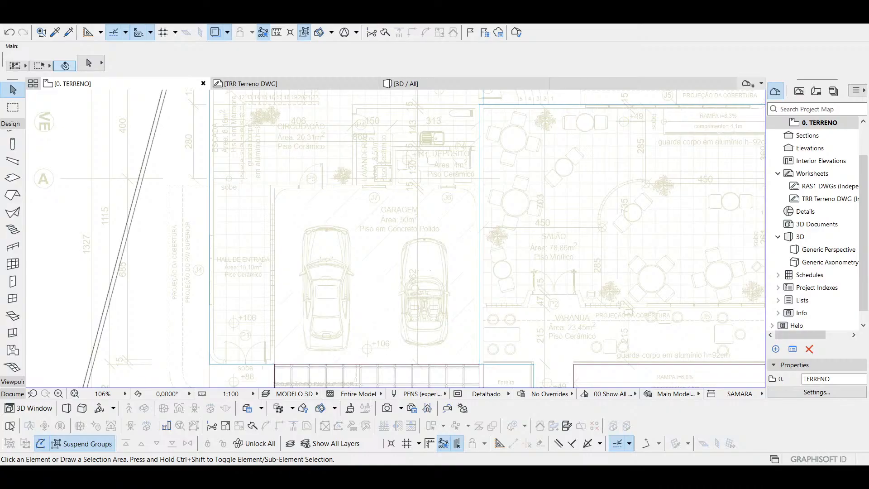
middle_click_drag(385, 303, 350, 321)
middle_click_drag(421, 327, 403, 295)
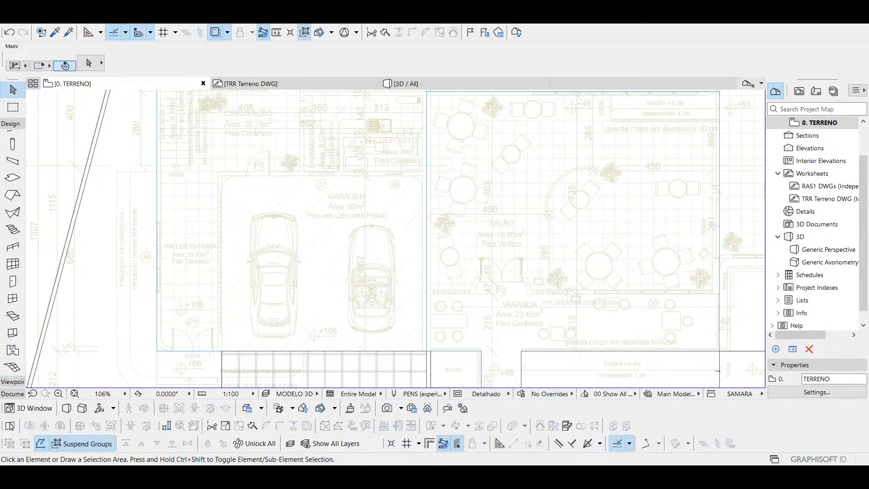
Open the TRR Terreno DWG worksheet and examine the whole building section, from Área Atendimento through the Salão to the stair.
left_click(293, 82)
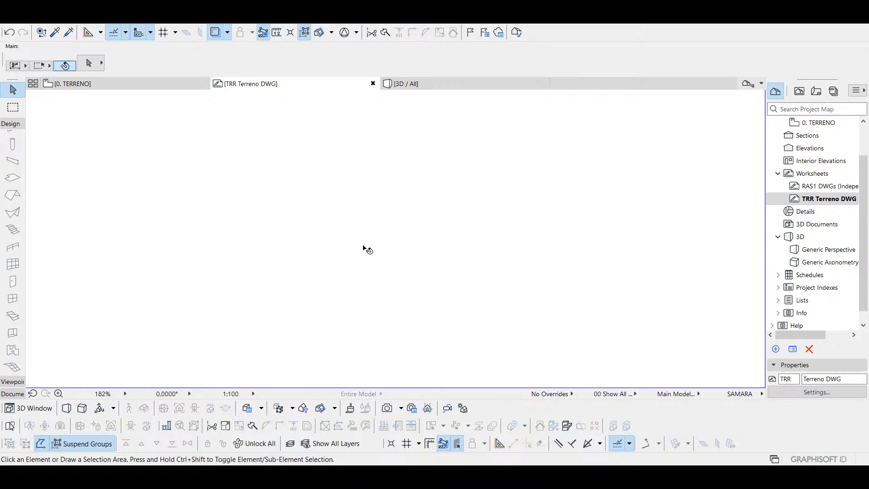
scroll(379, 248, "down", 4)
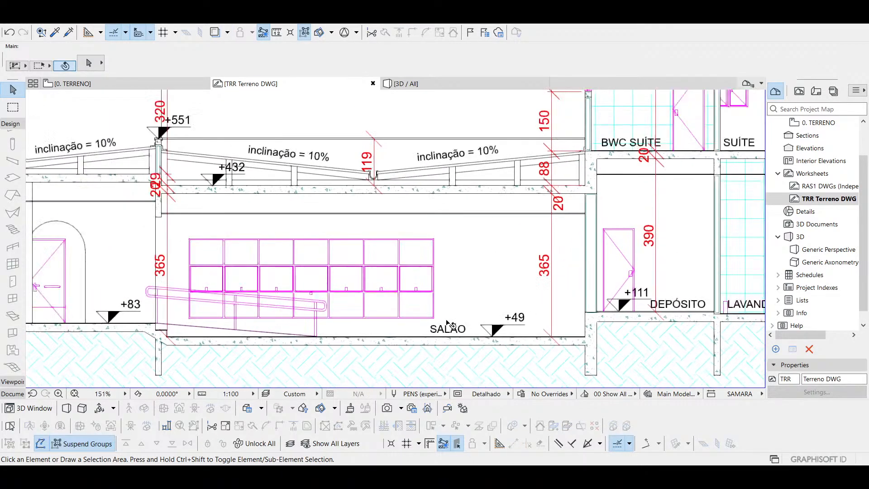
scroll(447, 322, "down", 4)
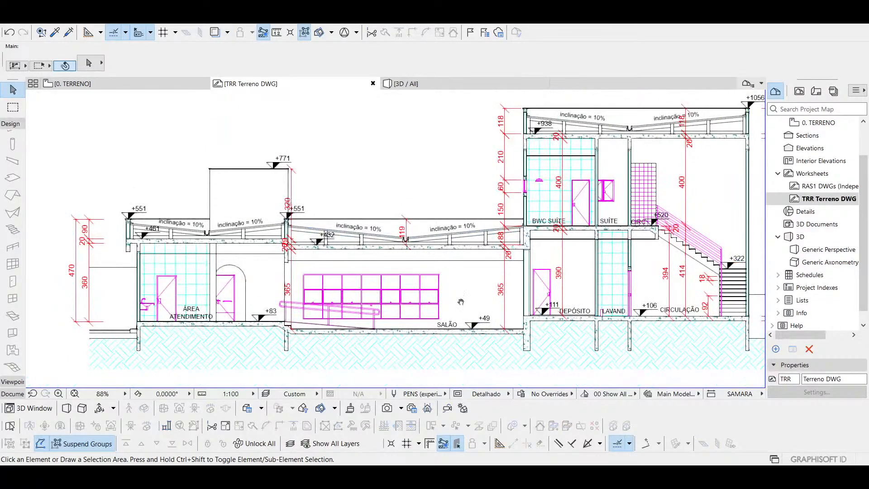
middle_click_drag(457, 300, 314, 294)
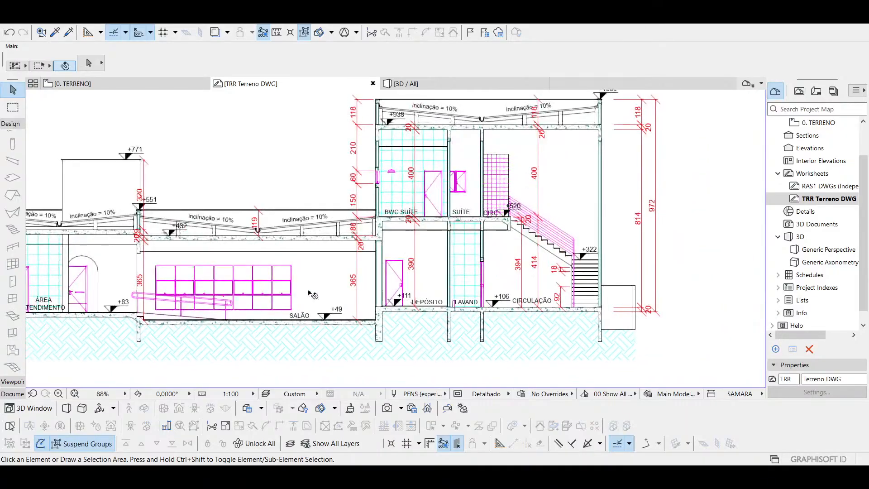
middle_click_drag(577, 285, 429, 267)
scroll(429, 266, "down", 8)
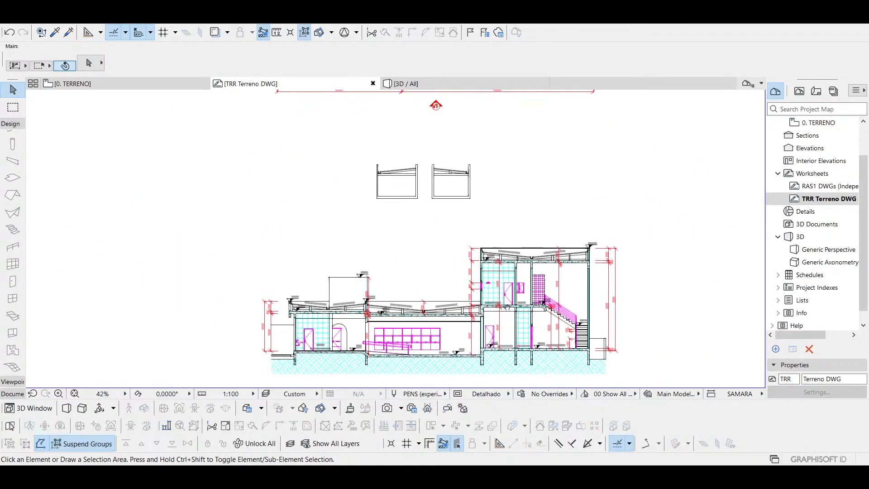
middle_click_drag(448, 331, 455, 363)
mouse_move(430, 223)
middle_mouse_down()
mouse_move(454, 356)
mouse_move(414, 223)
middle_mouse_up()
mouse_move(441, 295)
middle_mouse_down()
mouse_move(435, 231)
mouse_move(425, 235)
middle_mouse_up()
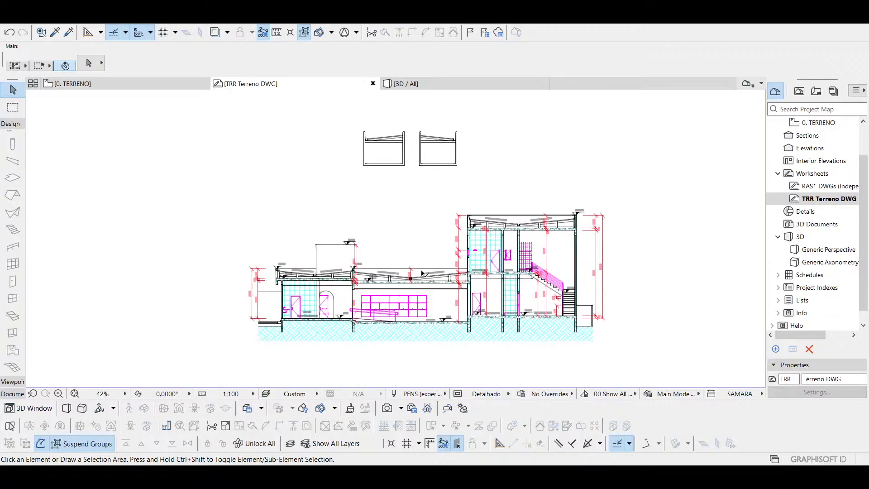
Examine the section's upper floor slab beneath BWC SUÍTE, SUÍTE and CIRC., together with the levels and roof slab around it.
scroll(424, 272, "up", 6)
scroll(421, 289, "up", 3)
middle_click_drag(419, 312, 432, 245)
mouse_move(327, 234)
middle_mouse_down()
mouse_move(466, 224)
mouse_move(246, 280)
middle_mouse_up()
middle_click_drag(464, 279, 412, 280)
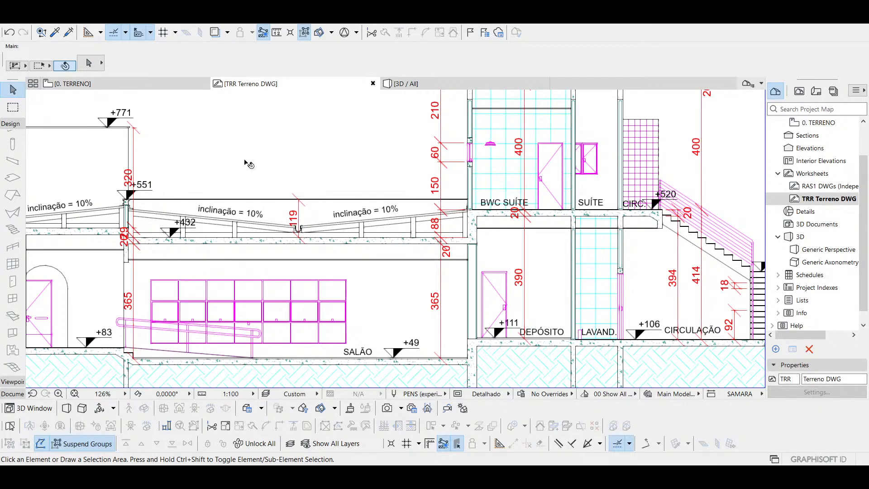
middle_click_drag(400, 178, 365, 178)
scroll(482, 212, "up", 5)
middle_click_drag(477, 199, 430, 242)
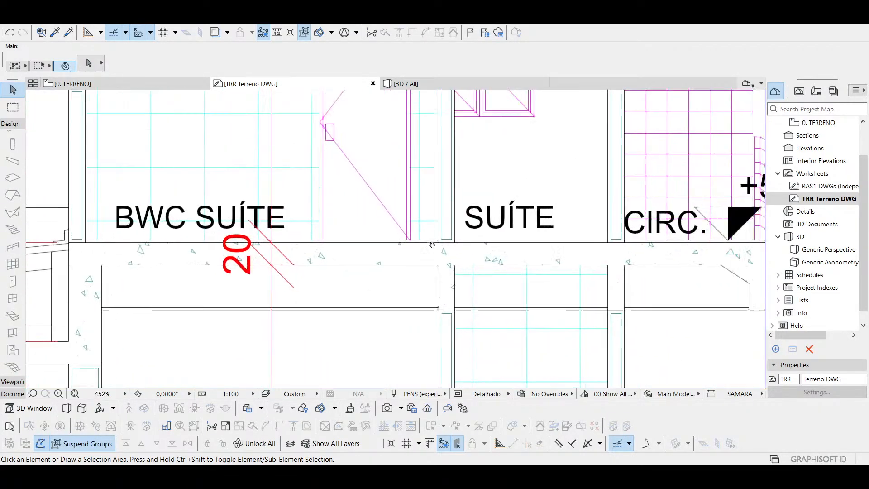
scroll(418, 255, "down", 2)
scroll(417, 255, "down", 1)
scroll(342, 240, "up", 5)
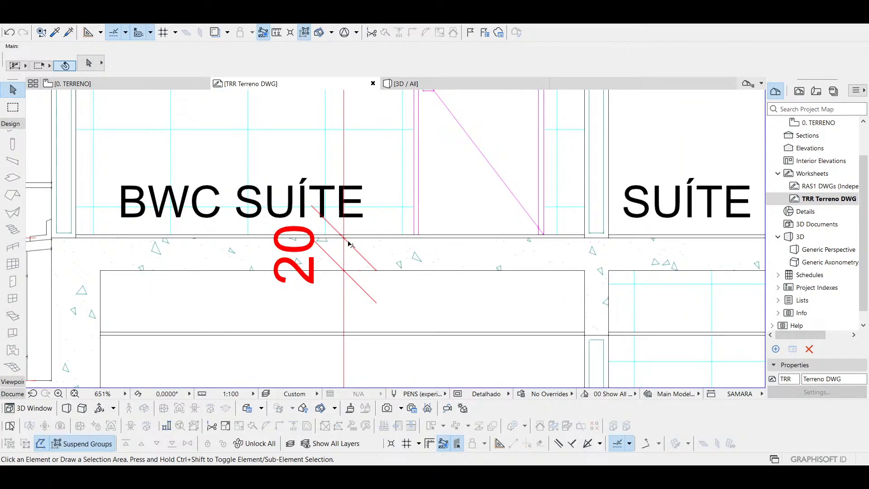
scroll(343, 240, "down", 8)
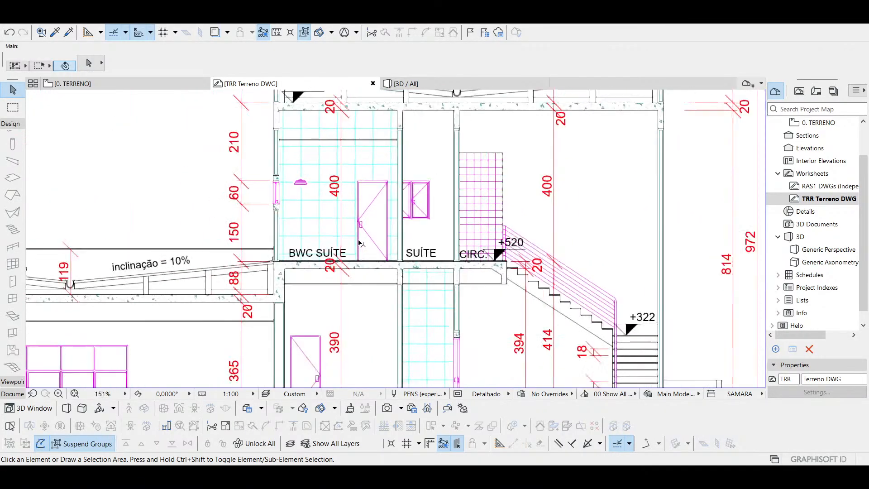
middle_click_drag(361, 244, 447, 262)
scroll(380, 257, "up", 3)
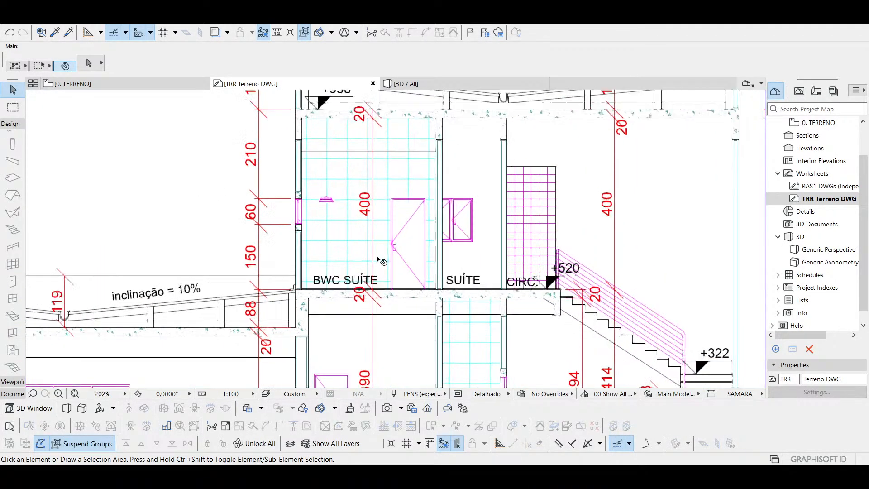
scroll(373, 190, "down", 3)
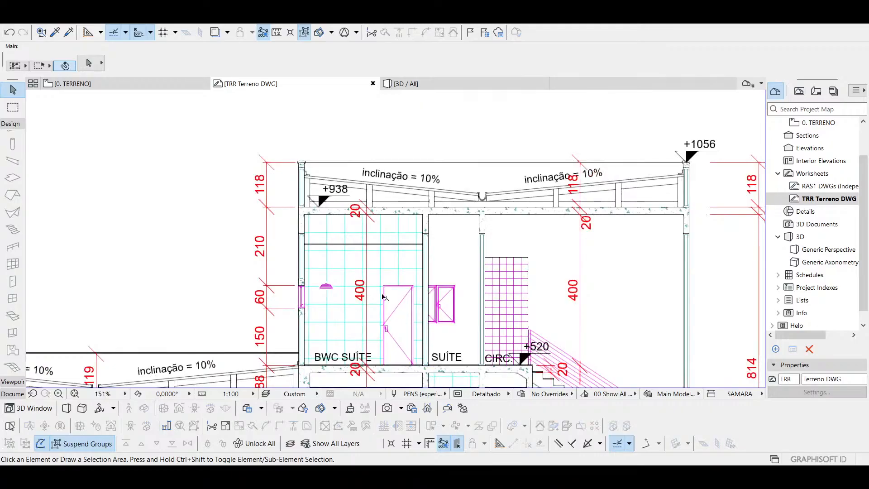
middle_click_drag(393, 256, 385, 126)
Compare the TERRENO floor plan with the section, examining the garage, entrance hall and Circulação areas within the slab outlines.
left_click(91, 83)
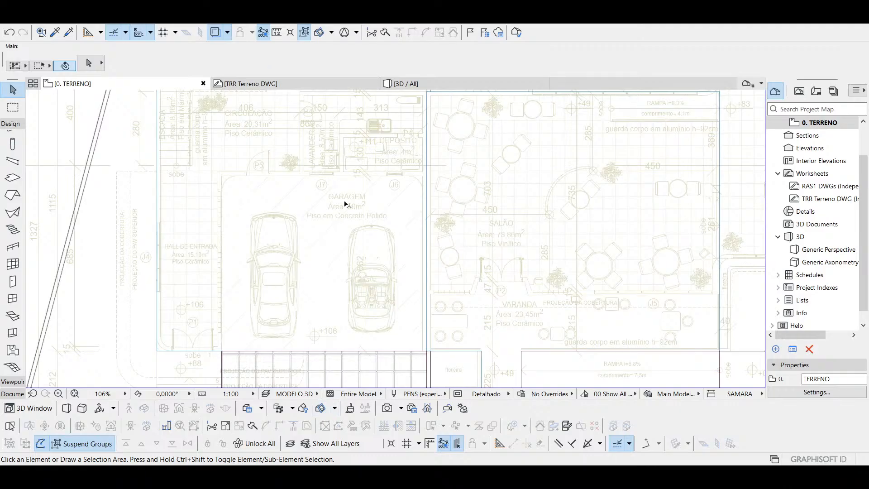
middle_click_drag(344, 204, 459, 198)
left_click(285, 84)
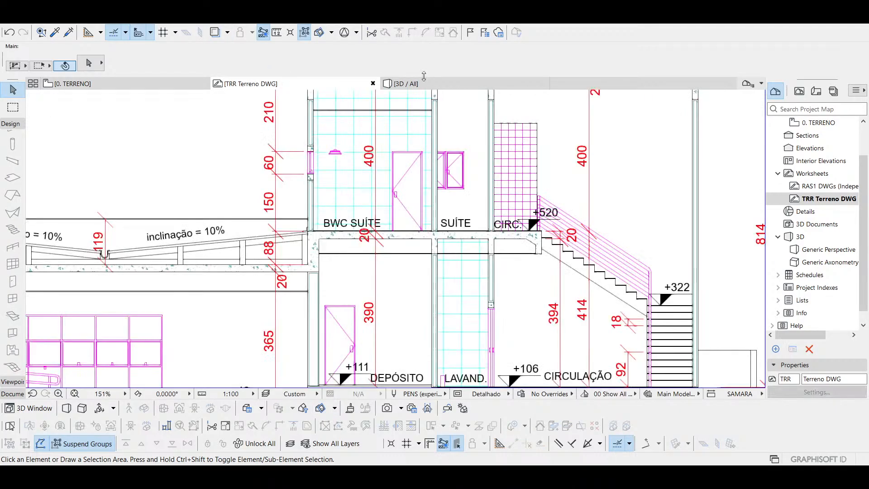
left_click(168, 86)
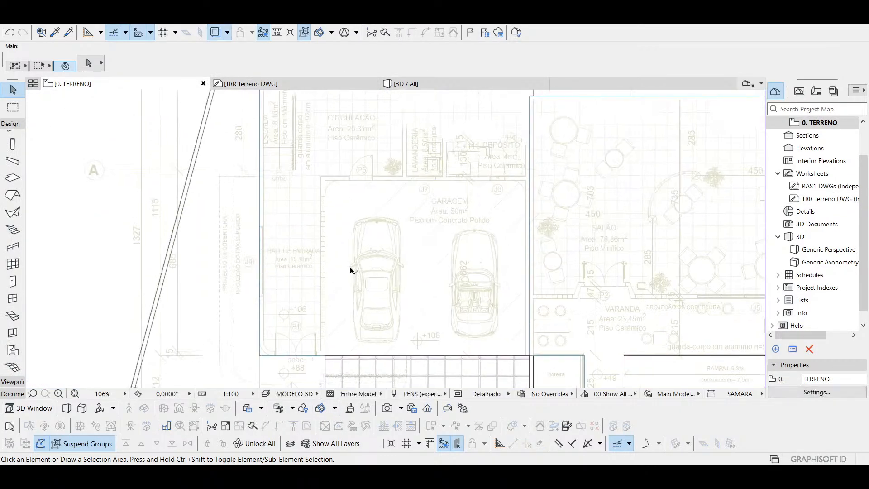
scroll(394, 295, "up", 5)
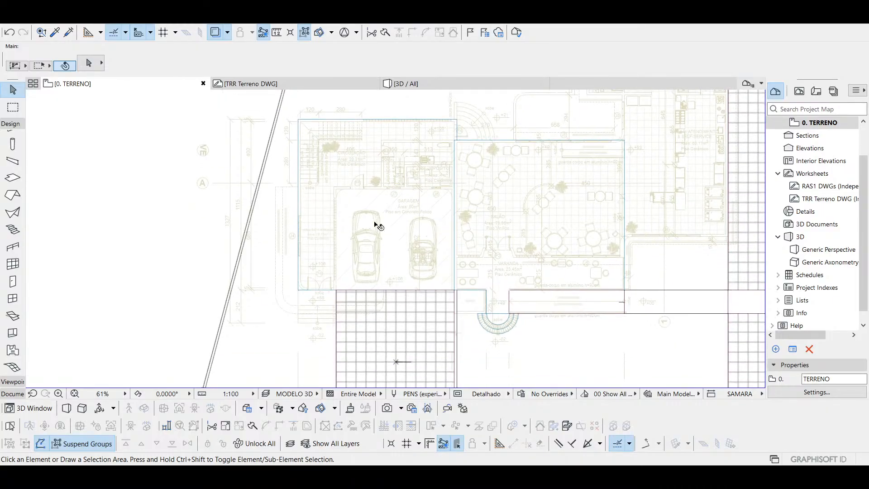
scroll(378, 226, "up", 3)
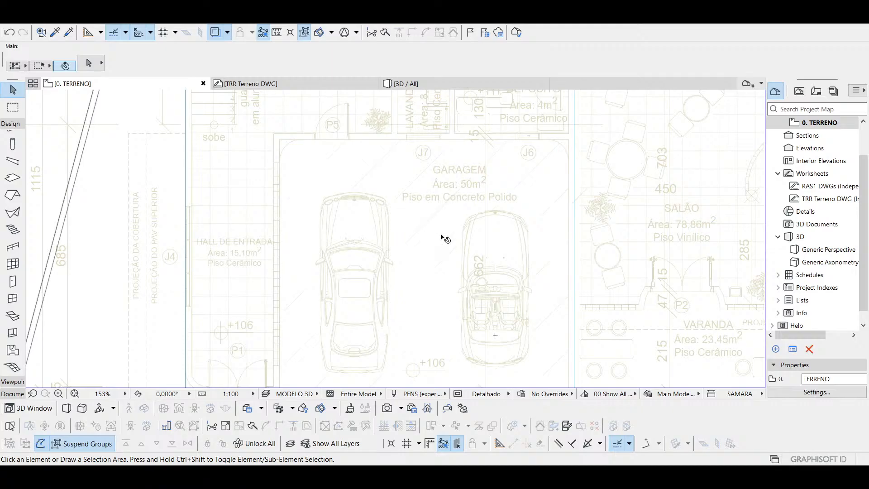
middle_click_drag(442, 236, 437, 169)
middle_click_drag(272, 171, 318, 272)
middle_click_drag(343, 205, 346, 278)
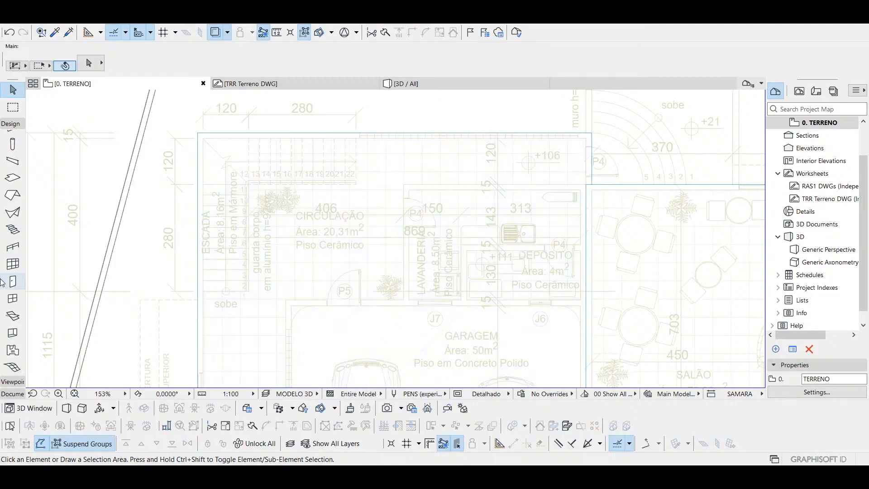
scroll(12, 222, "up", 1)
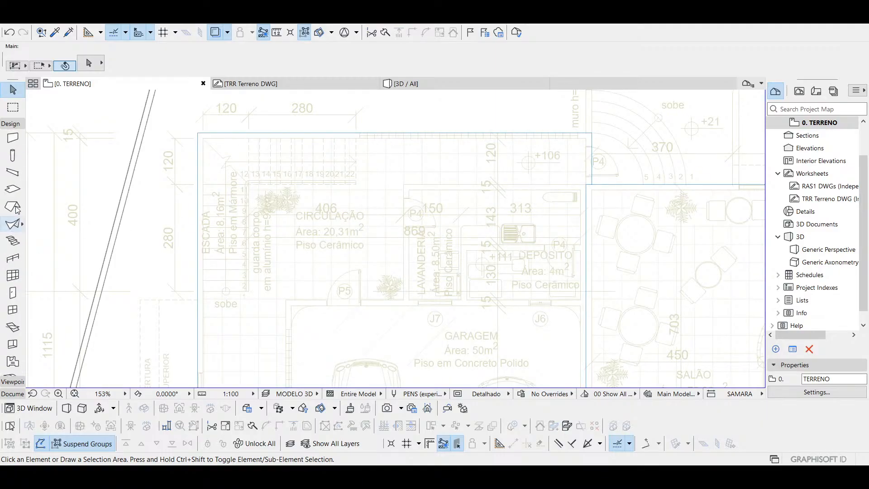
left_click(12, 191)
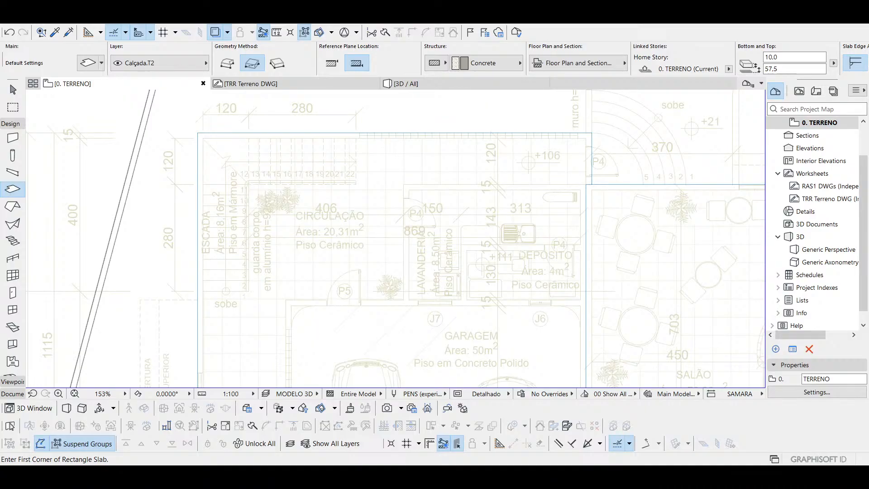
middle_click_drag(440, 195, 447, 178)
scroll(447, 179, "down", 3)
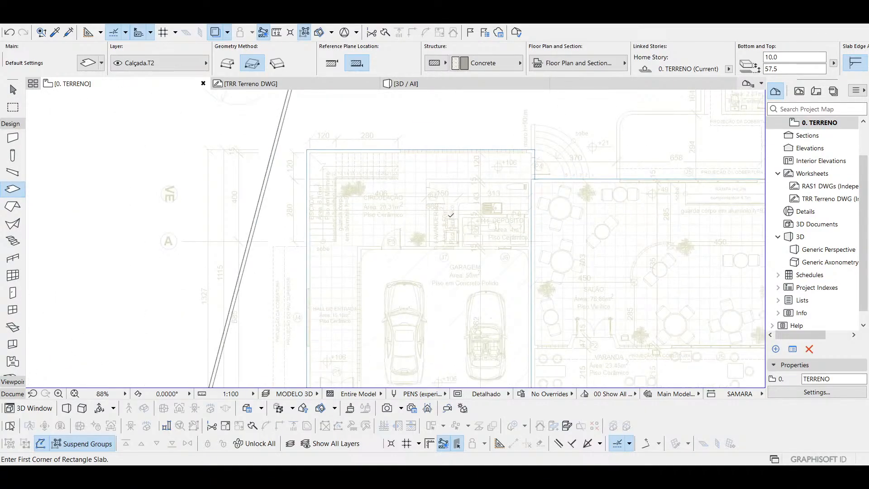
key("Escape")
Examine the slab edges between garage, Salão and Varanda, plus the full site plan and the imported drawings around it.
middle_click_drag(468, 246, 380, 209)
middle_click_drag(527, 191, 479, 212)
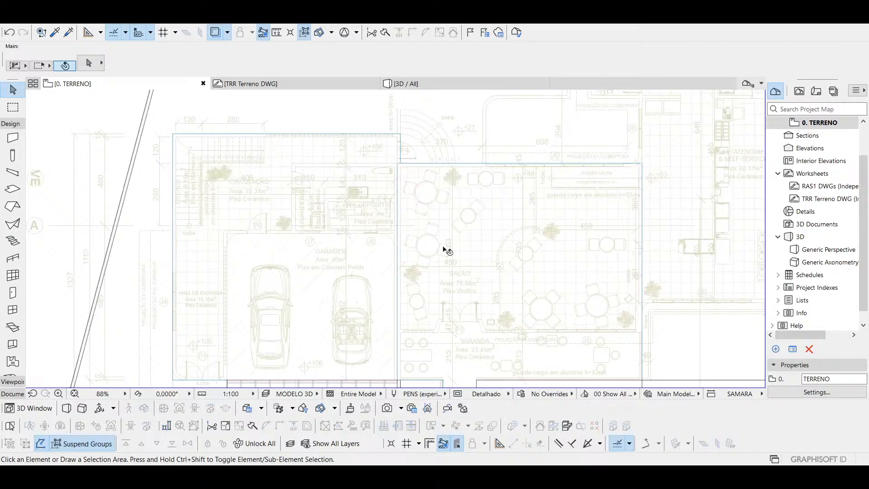
middle_click_drag(428, 298, 444, 224)
scroll(422, 299, "up", 2)
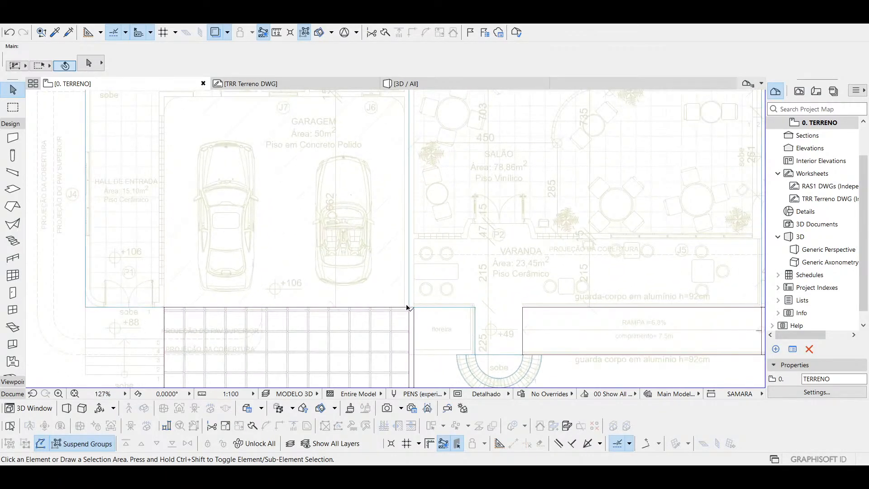
middle_click_drag(407, 308, 407, 277)
scroll(460, 272, "down", 10)
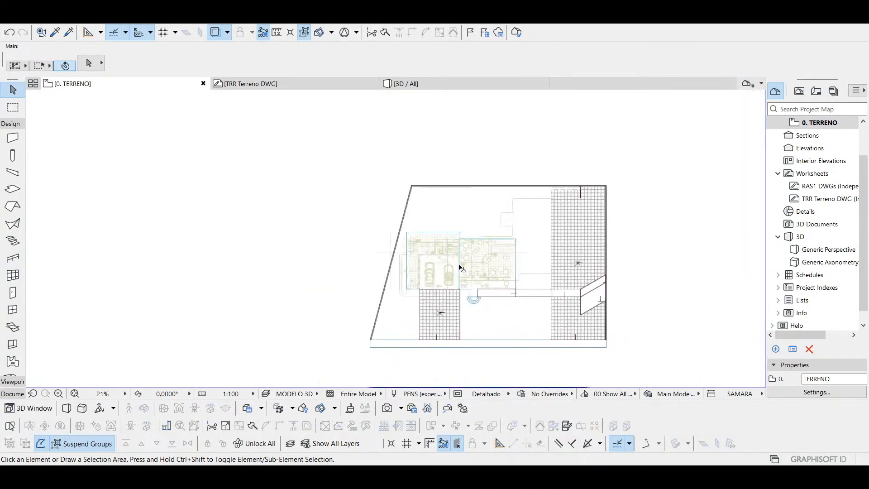
middle_click_drag(283, 227, 235, 279)
middle_click_drag(429, 330, 310, 119)
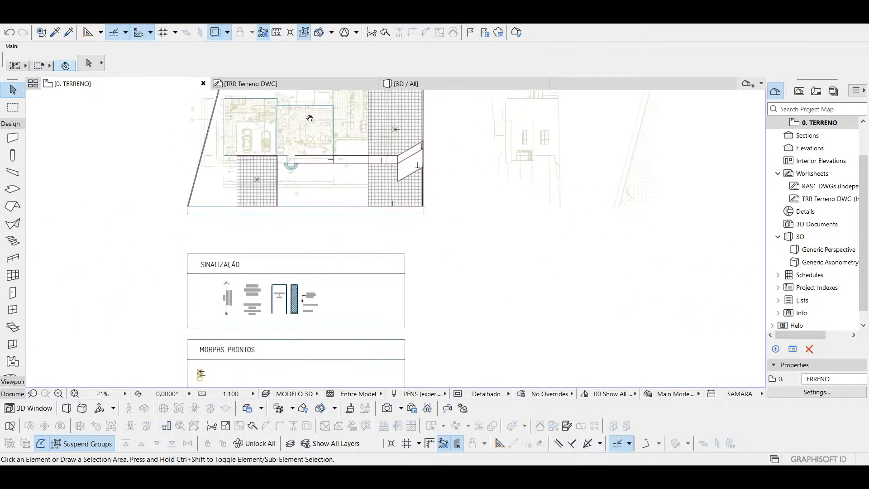
middle_click_drag(348, 232, 415, 109)
middle_click_drag(547, 196, 288, 300)
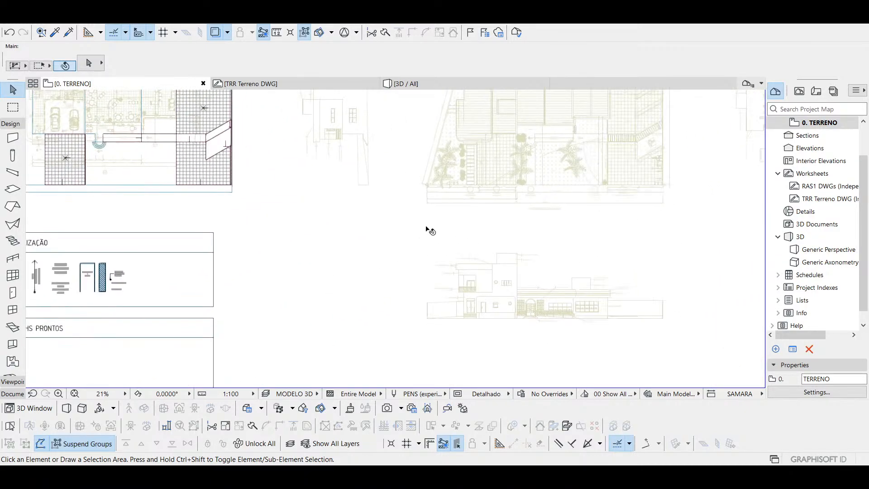
middle_click_drag(244, 131, 439, 303)
middle_click_drag(353, 277, 444, 205)
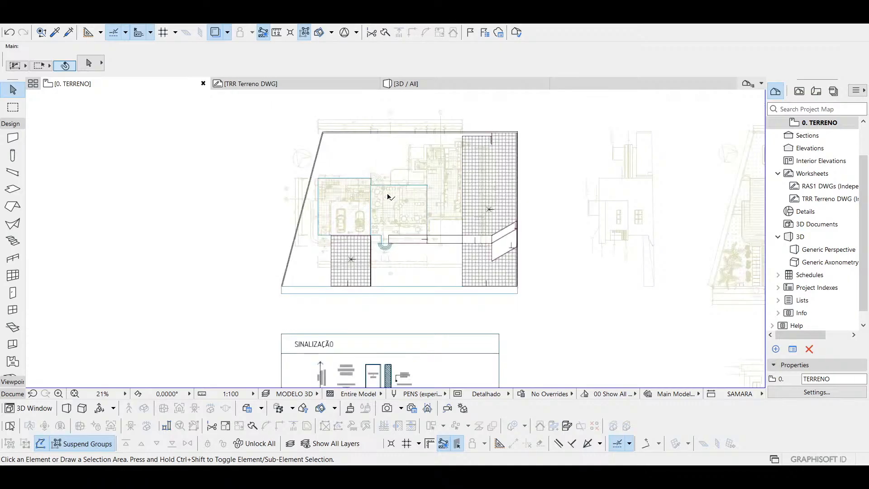
scroll(388, 195, "up", 5)
In the TRR Terreno DWG section, measure the clear height beneath the beam between Área Atendimento and Salão, down to the +83 floor.
left_click(253, 84)
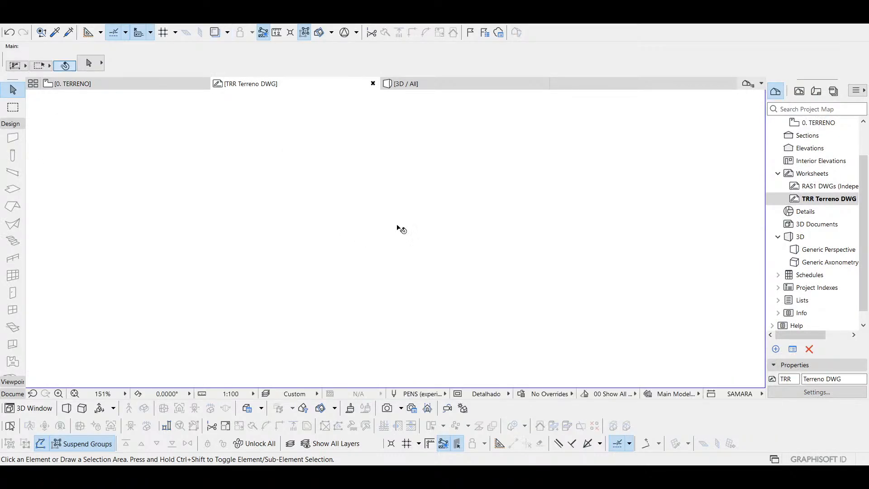
mouse_move(375, 292)
middle_mouse_down()
mouse_move(465, 176)
mouse_move(637, 190)
middle_mouse_up()
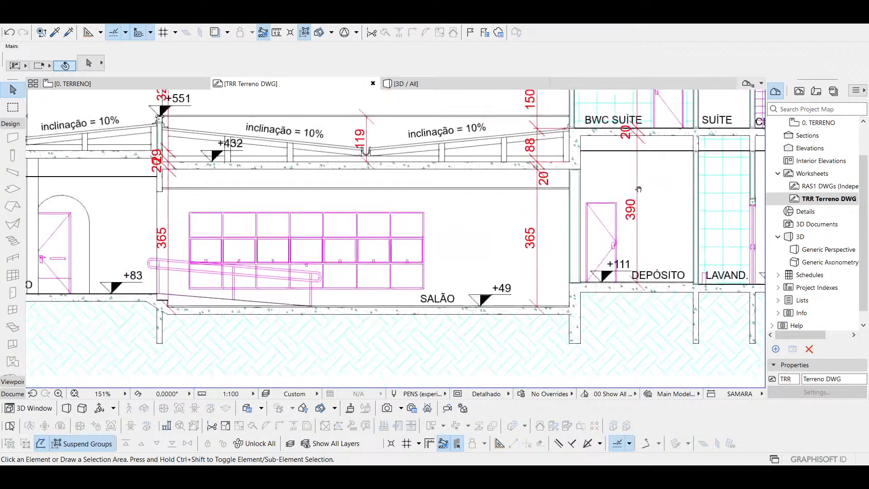
middle_click_drag(404, 217, 642, 219)
mouse_move(263, 215)
middle_mouse_down()
mouse_move(412, 226)
mouse_move(361, 233)
mouse_move(243, 191)
middle_mouse_up()
scroll(392, 227, "up", 2)
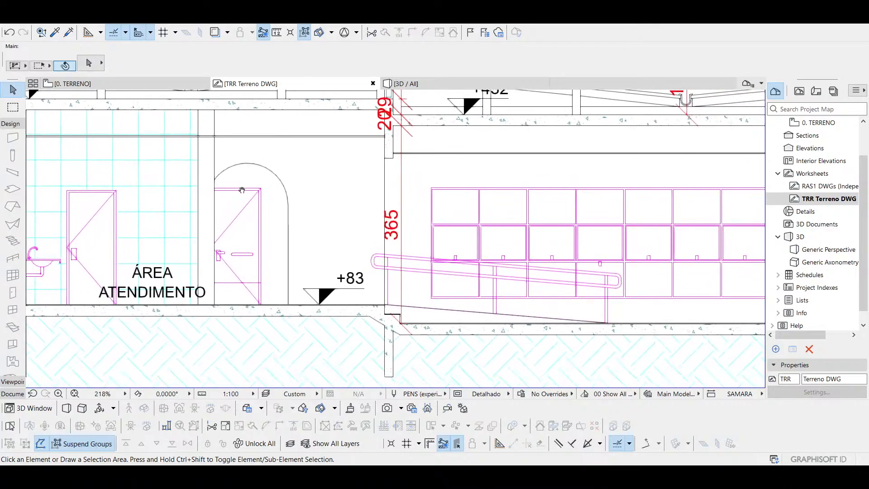
scroll(300, 171, "up", 1)
key("m")
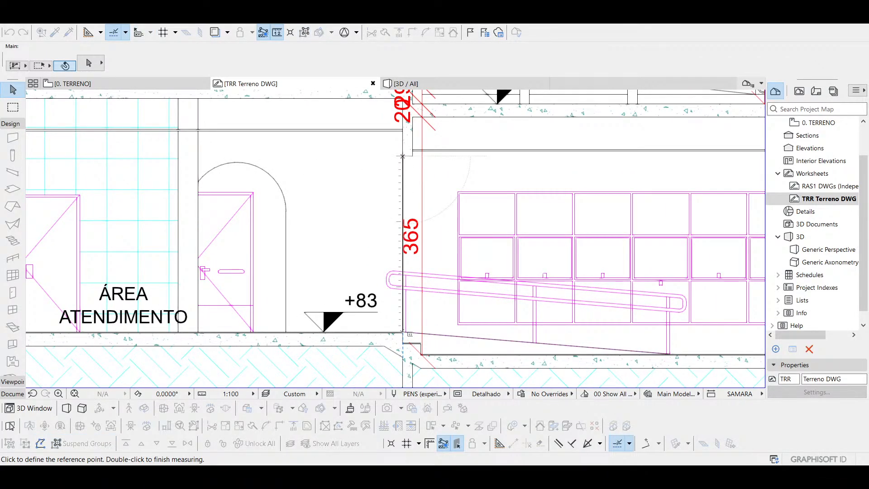
key("Escape")
Examine the section around Área Atendimento and the Salão ramp, comparing floor levels, slab steps and ceiling heights.
middle_click_drag(305, 235, 461, 246)
middle_click_drag(554, 254, 439, 222)
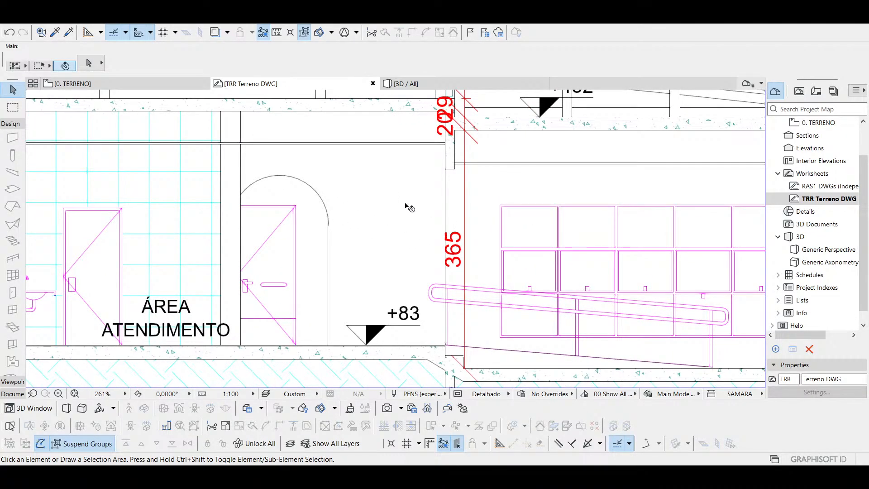
middle_click_drag(361, 222, 528, 219)
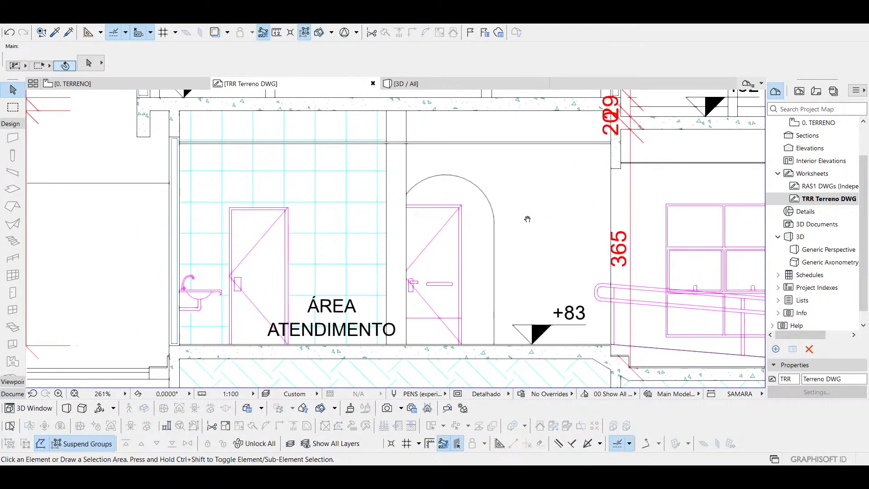
middle_click_drag(526, 318, 557, 301)
scroll(557, 298, "down", 2)
middle_click_drag(618, 268, 279, 238)
middle_click_drag(525, 227, 643, 236)
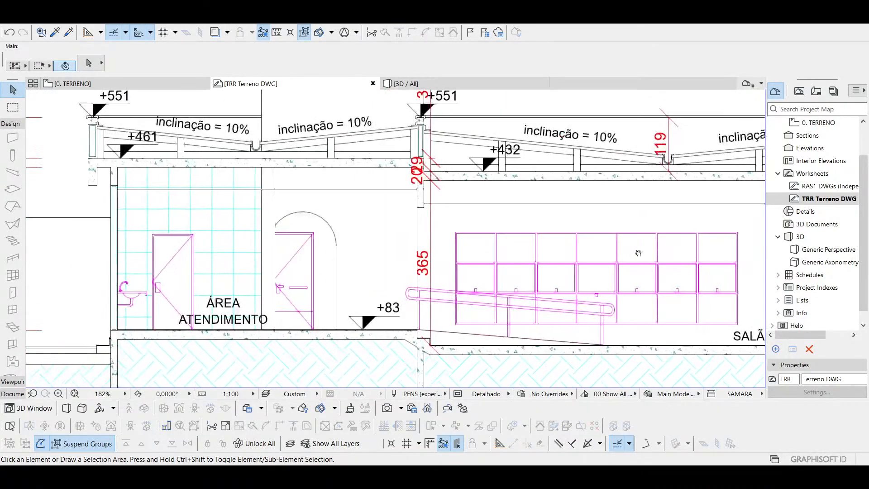
middle_click_drag(376, 228, 430, 227)
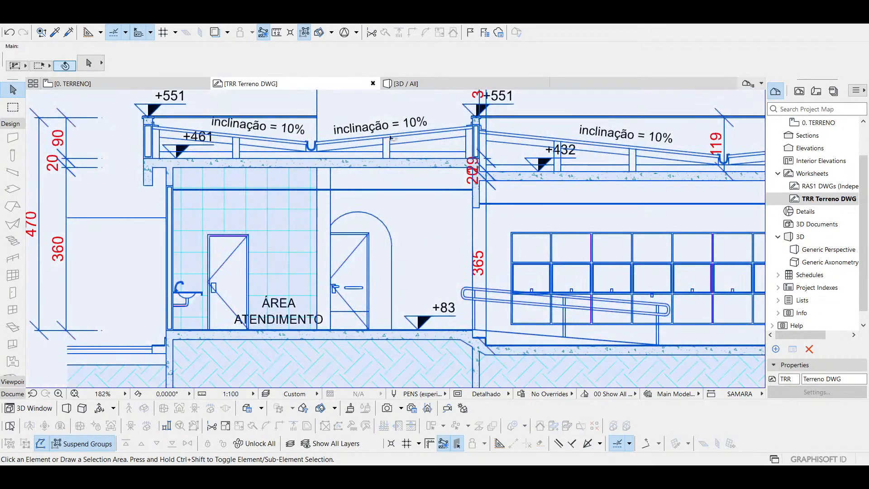
Examine the section around Área Atendimento, checking the floor and roof slabs against the 470 and 360 height dimensions.
middle_click_drag(440, 140, 638, 170)
scroll(566, 167, "down", 2)
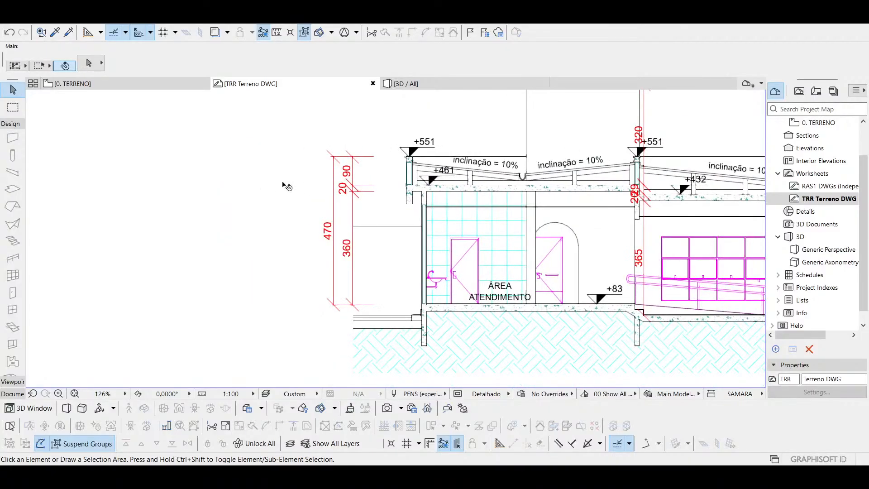
middle_click_drag(285, 186, 161, 180)
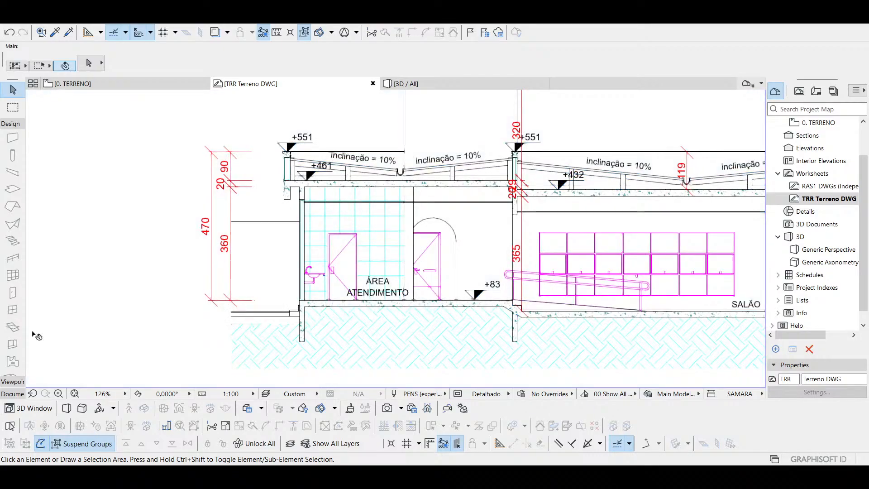
left_click(143, 218)
scroll(317, 287, "up", 2)
scroll(417, 324, "up", 2)
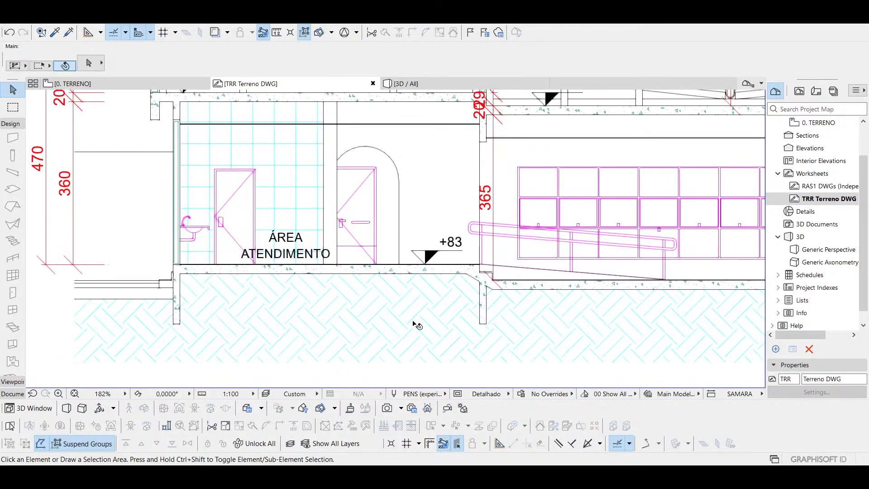
middle_click_drag(342, 271, 339, 300)
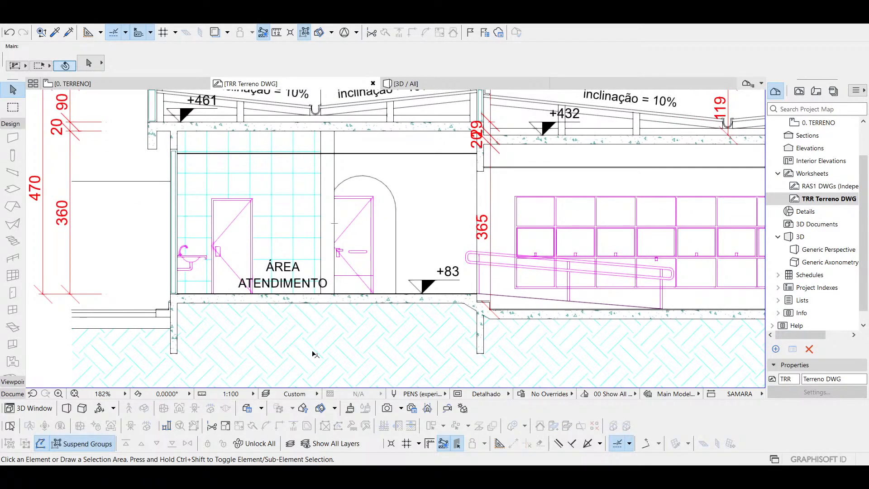
key("ctrl+a")
left_click(80, 275)
middle_click_drag(81, 276, 121, 253)
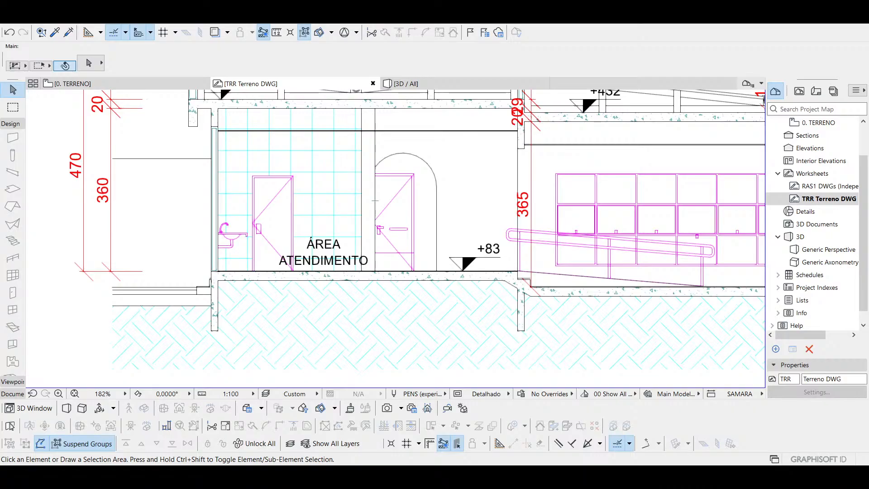
Measure the clear height at the outer wall of Área Atendimento, from the floor to the underside of the roof slab.
middle_click_drag(408, 237, 434, 249)
scroll(355, 155, "up", 3)
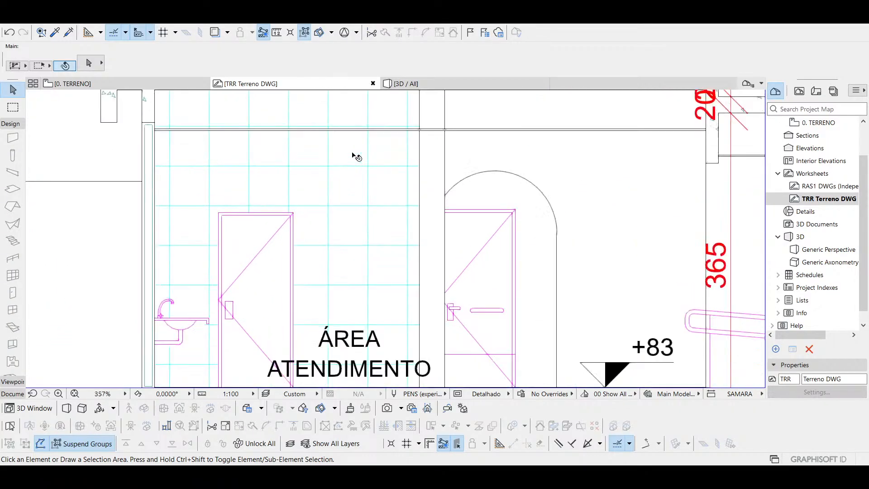
scroll(343, 174, "down", 1)
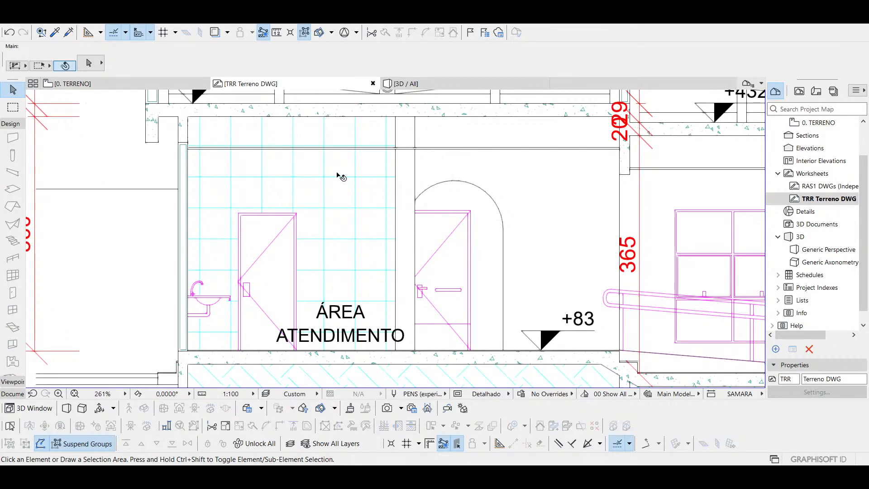
middle_click_drag(336, 291, 339, 269)
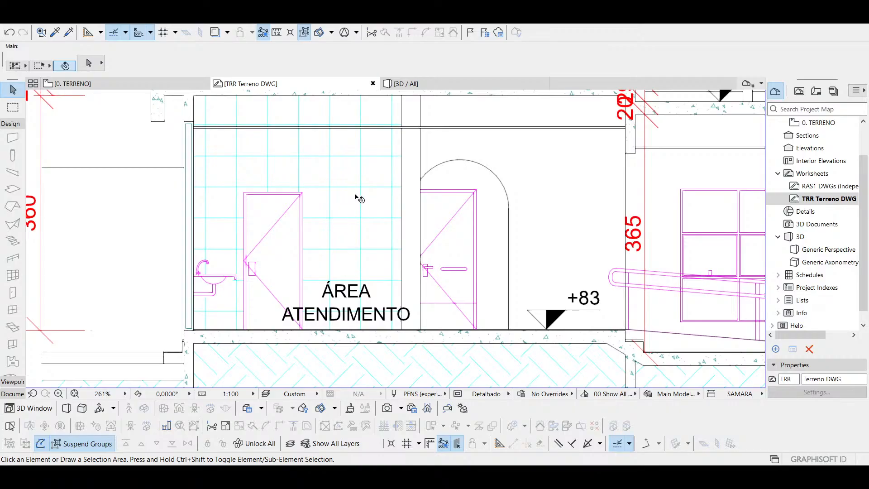
mouse_move(355, 195)
middle_mouse_down()
mouse_move(497, 250)
mouse_move(517, 208)
middle_mouse_up()
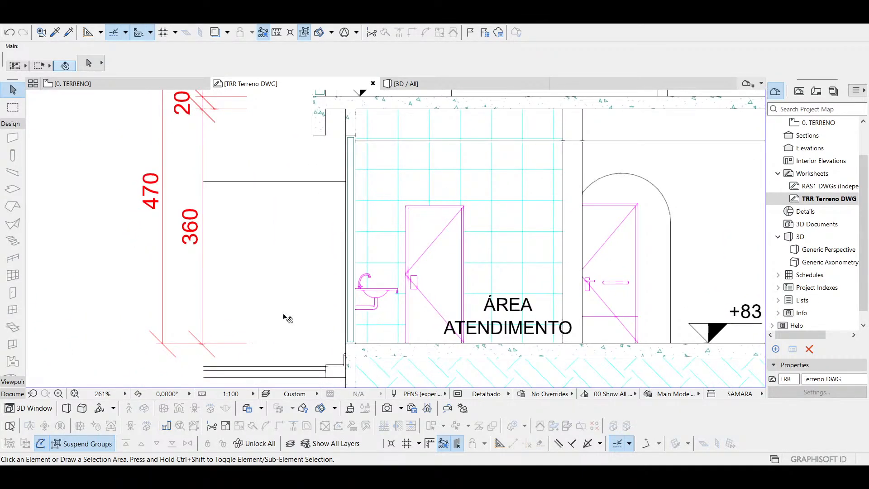
scroll(311, 285, "up", 2)
key("m")
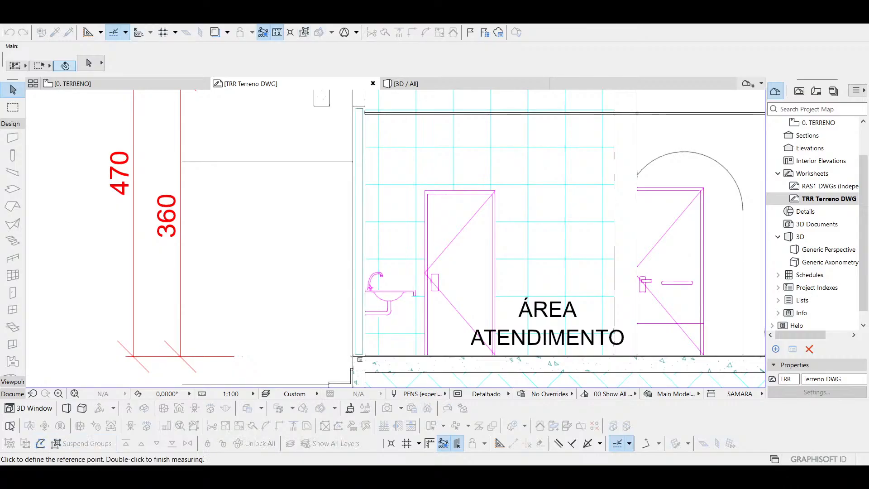
left_click(353, 356)
middle_click_drag(357, 198, 386, 330)
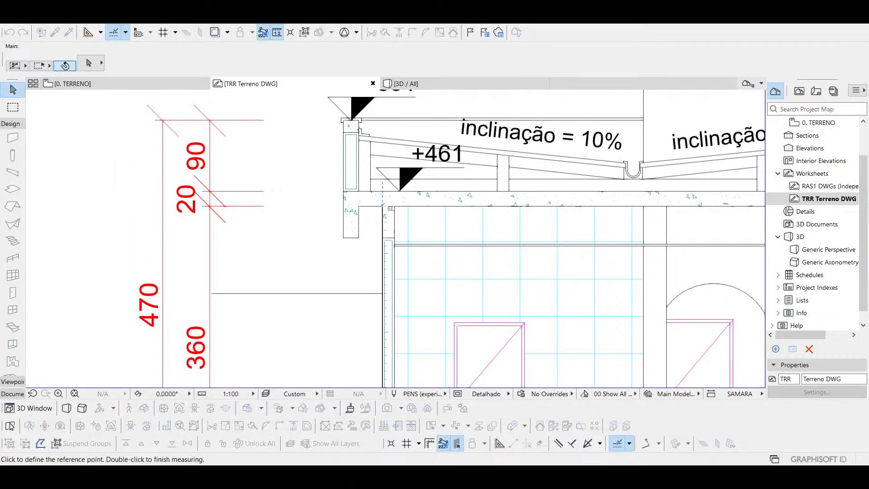
key("Escape")
Examine the shared edge of the garage and Salão slabs in the TERRENO plan and the 3D model.
middle_click_drag(485, 260, 288, 233)
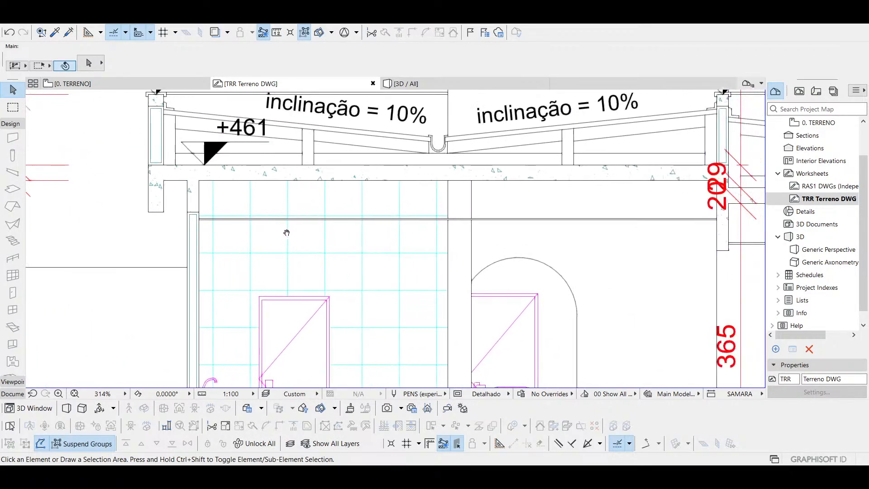
left_click(147, 83)
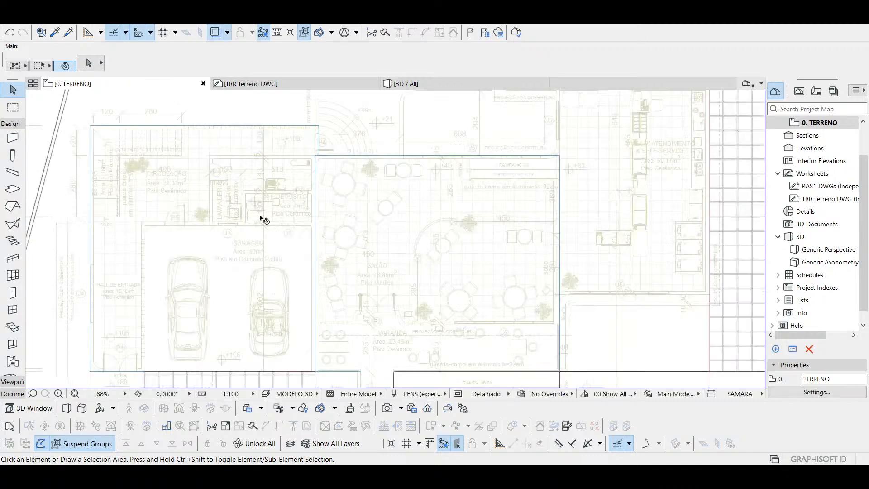
middle_click_drag(392, 302, 437, 273)
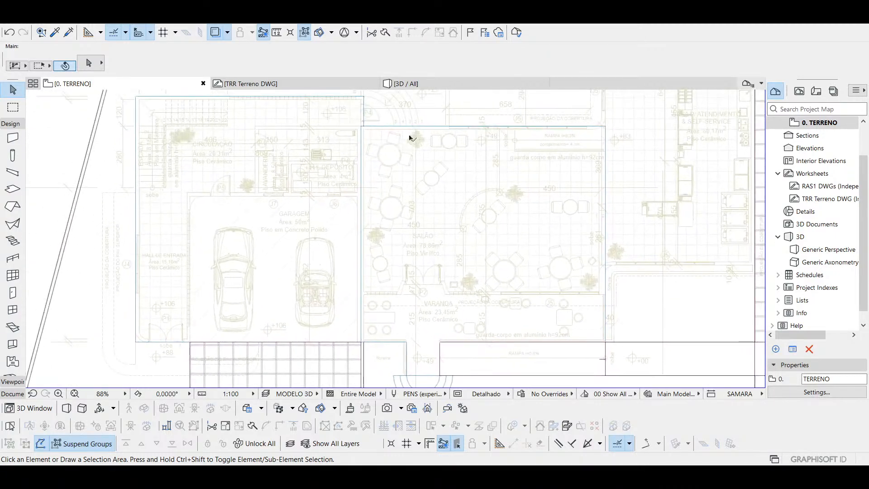
left_click(415, 84)
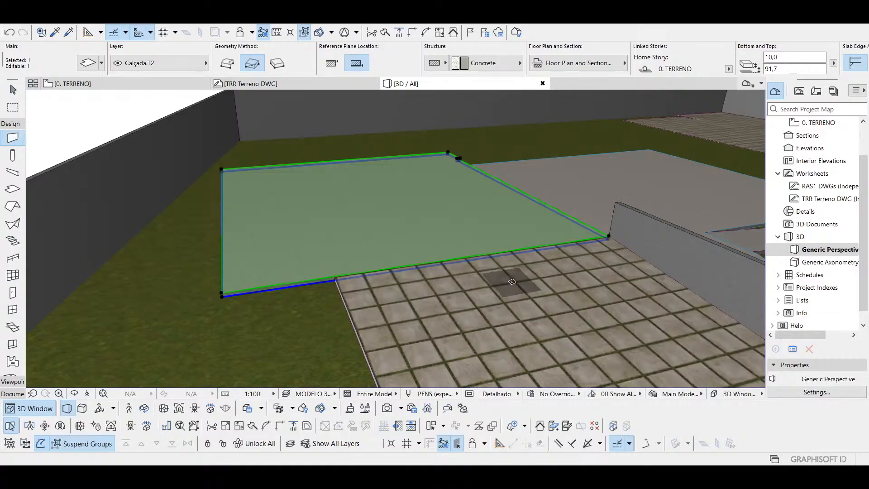
middle_click_drag(606, 239, 355, 253, "shift")
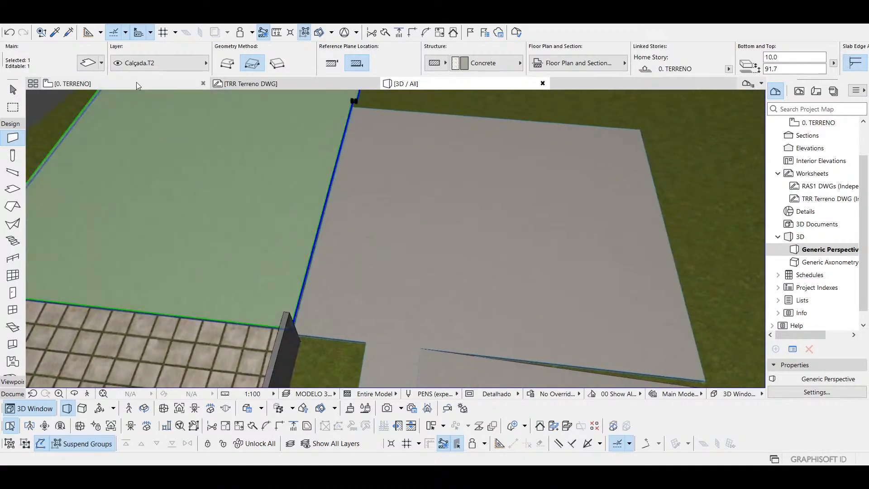
On the TERRENO plan, start a 15 cm masonry wall at the garage slab's corner beside Varanda and set its height to 360.
left_click(138, 83)
scroll(364, 341, "up", 10)
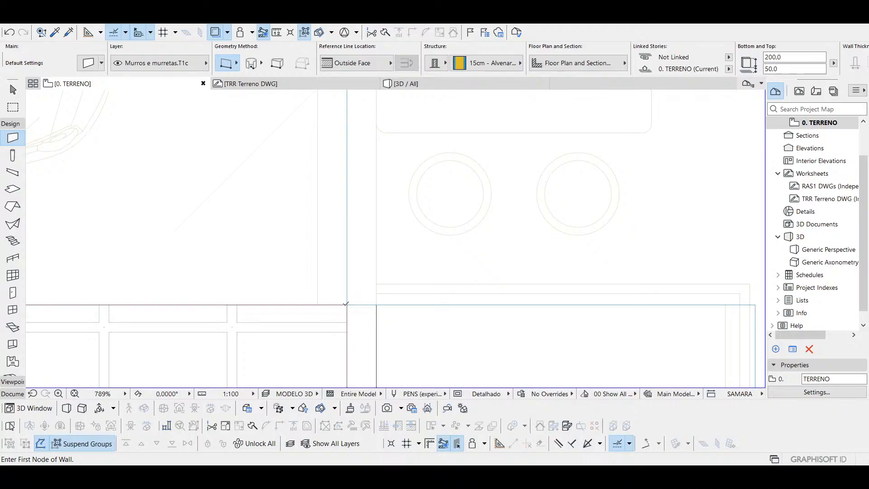
left_click(347, 304)
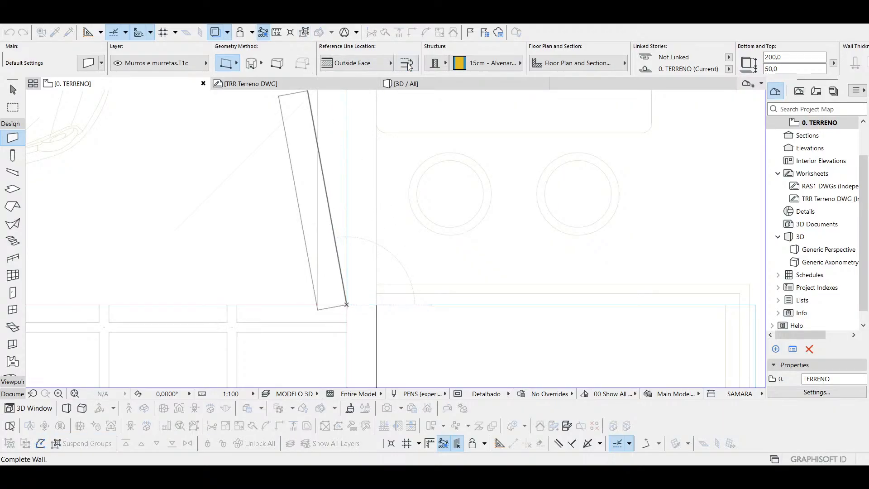
scroll(392, 191, "down", 5)
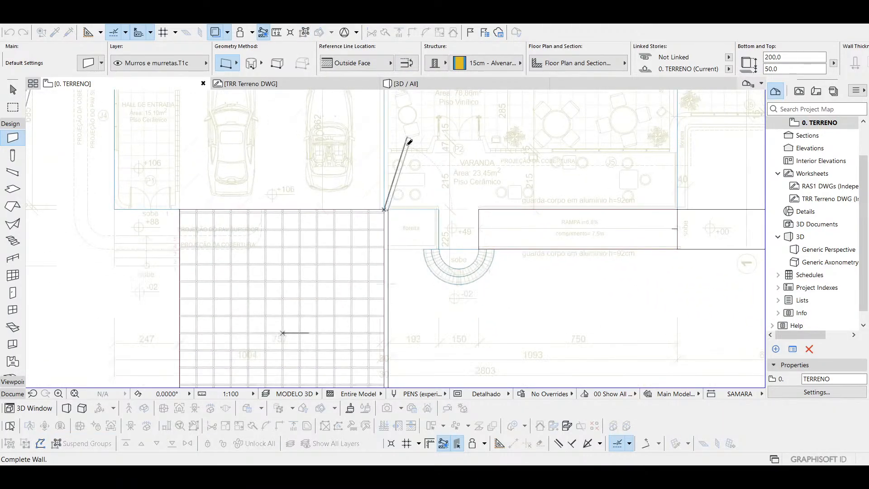
middle_click_drag(410, 140, 410, 316)
middle_click_drag(415, 232, 415, 293)
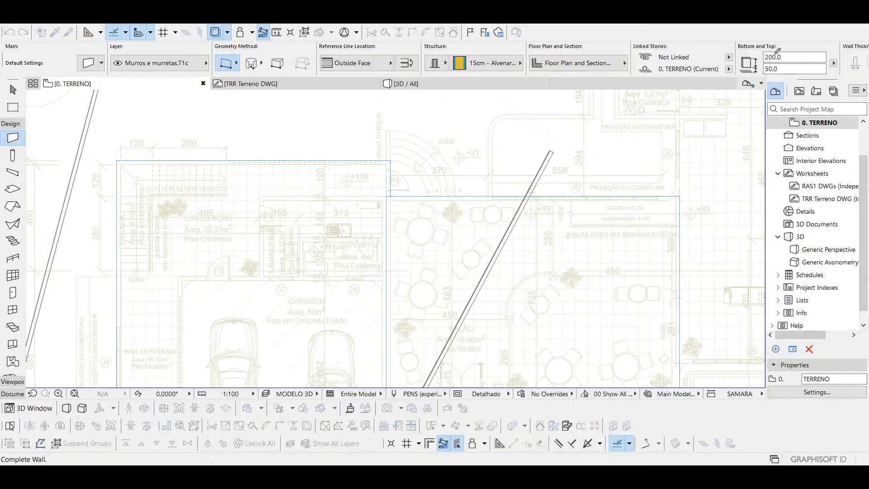
left_click_drag(790, 58, 702, 58)
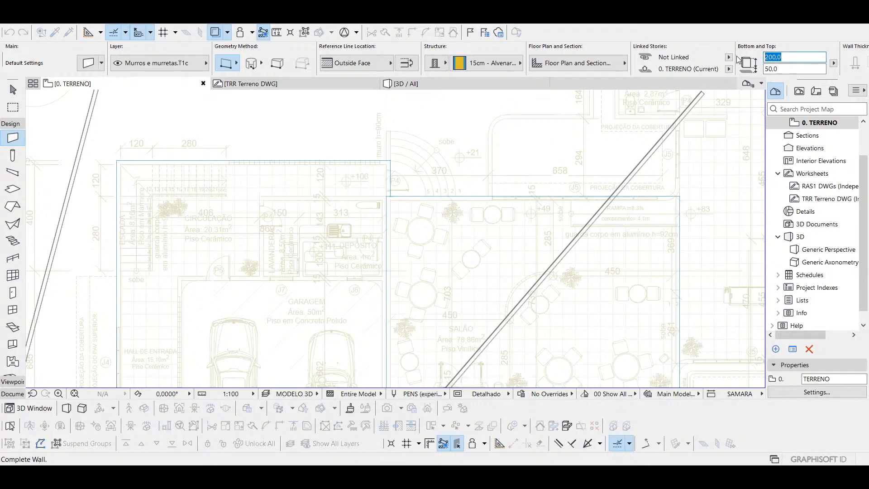
type("360")
key("Return")
Complete the wall along the garage–Salão boundary, ending at the far corner of the Salão slab.
scroll(396, 197, "up", 3)
scroll(395, 197, "up", 5)
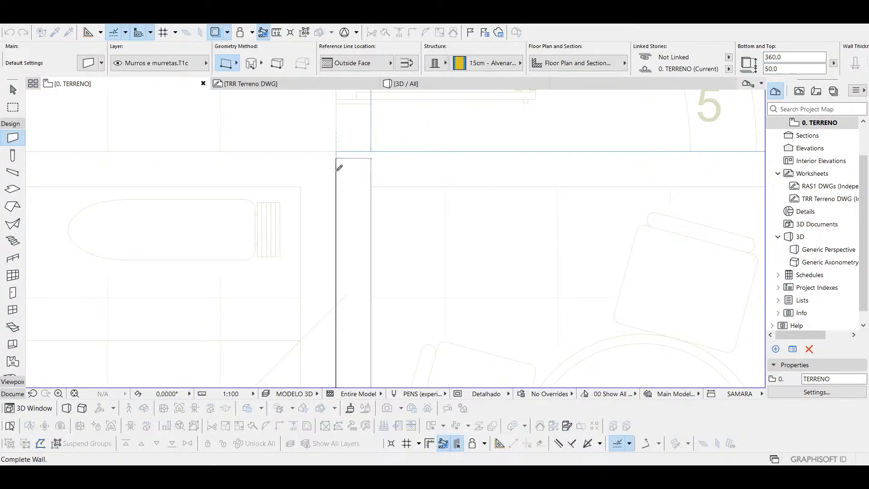
key("Escape")
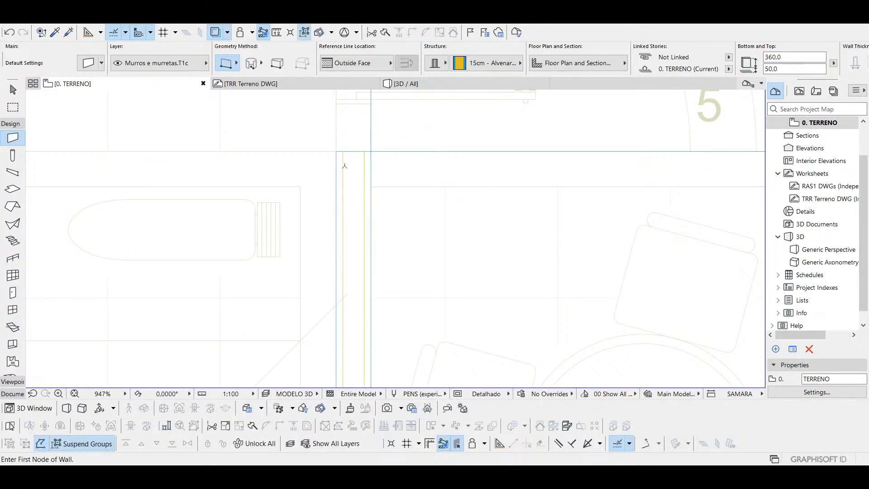
scroll(384, 180, "down", 6)
key("Escape")
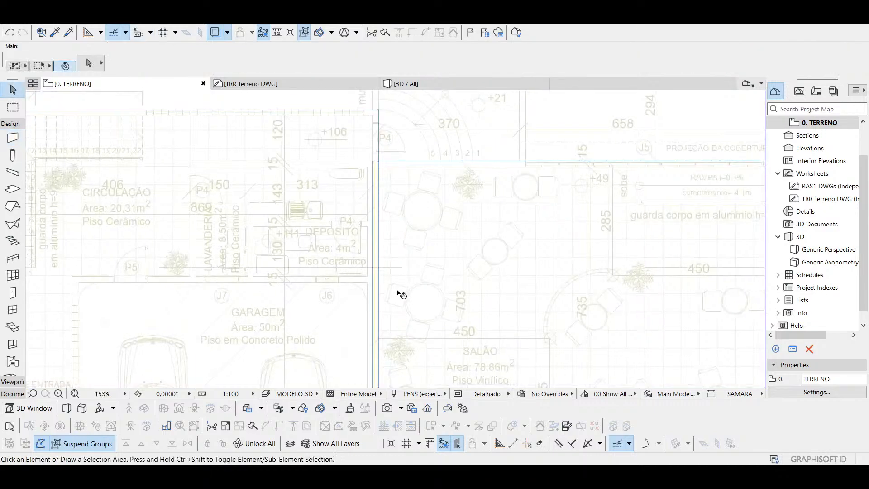
Check the wall's alignment along the garage–Salão boundary and its end at the Varanda slab on the plan.
middle_click_drag(391, 267, 384, 149)
middle_click_drag(397, 248, 394, 127)
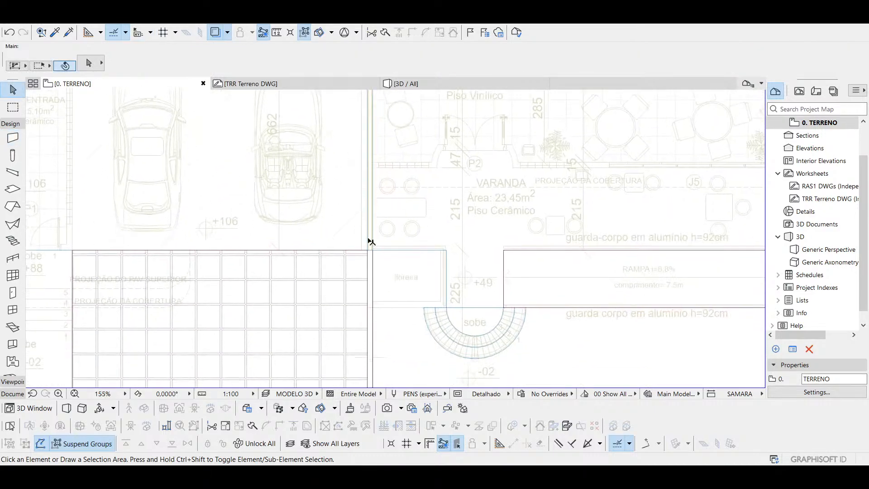
scroll(370, 240, "up", 8)
left_click(379, 238)
left_click(455, 227)
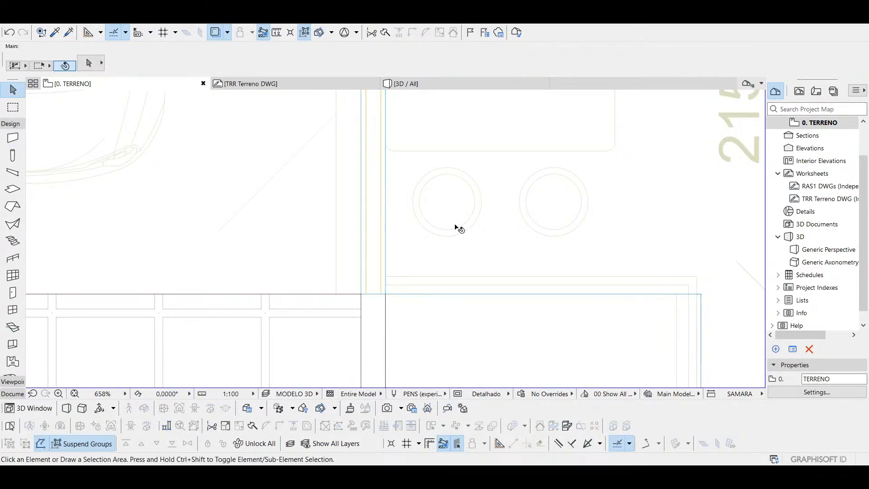
Inspect the wall between the garage and Salão slabs in 3D, including its height and base.
key("F3")
middle_click_drag(361, 277, 404, 247, "shift")
left_click(316, 205)
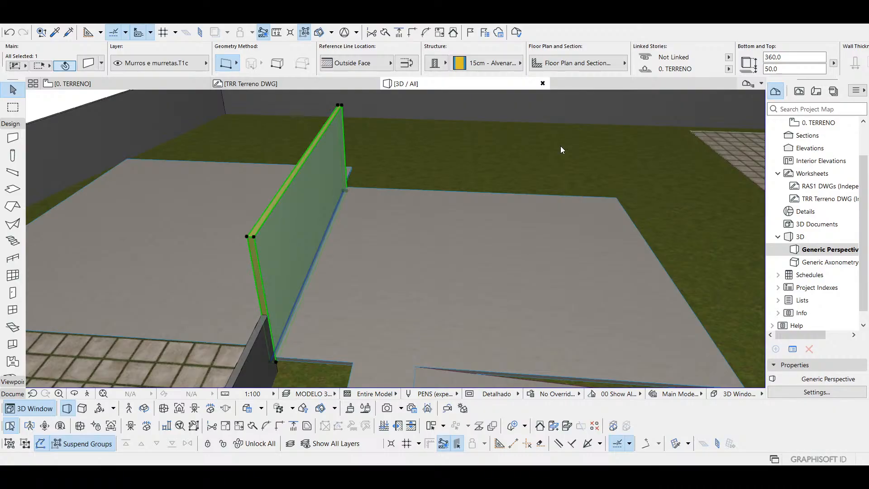
middle_click_drag(193, 165, 182, 167)
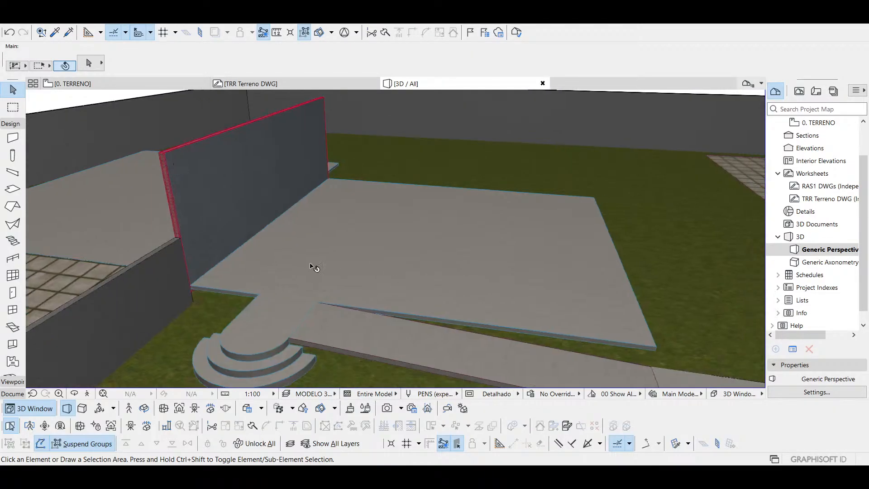
middle_click_drag(302, 302, 231, 275)
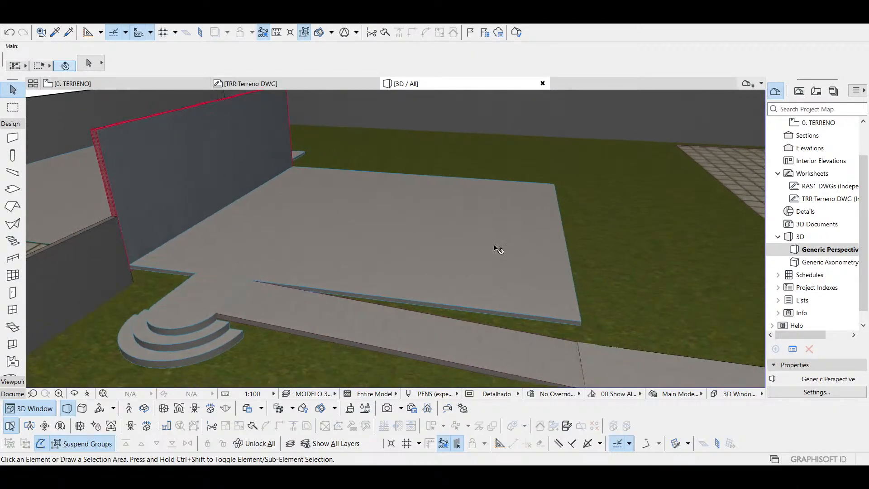
middle_click_drag(316, 210, 407, 252)
middle_click_drag(457, 268, 507, 274)
Examine the facade elevations in the TRR Terreno DWG worksheet, including the parapet bands, paint notes and openings.
left_click(248, 83)
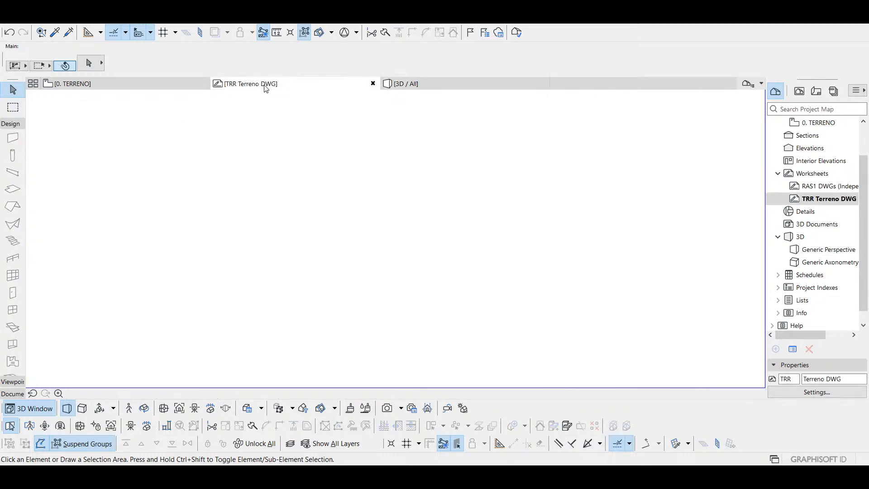
scroll(393, 247, "down", 5)
scroll(393, 244, "down", 6)
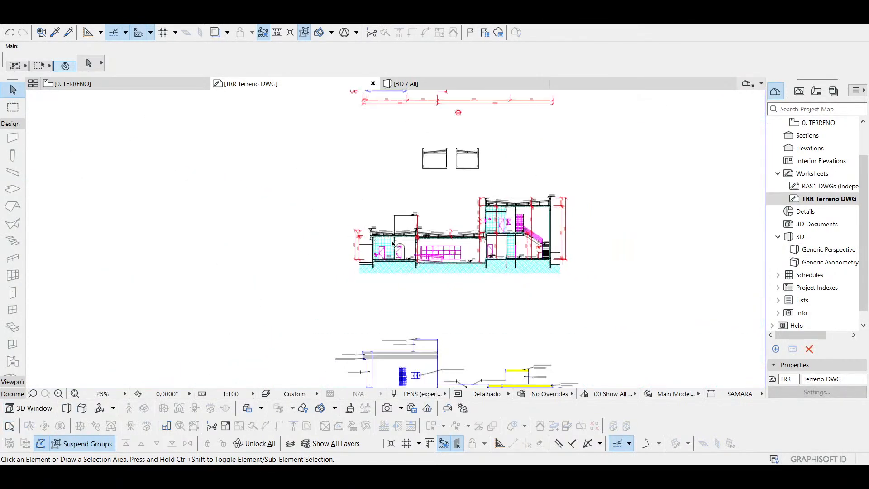
middle_click_drag(492, 311, 436, 174)
scroll(343, 216, "up", 3)
scroll(342, 216, "up", 6)
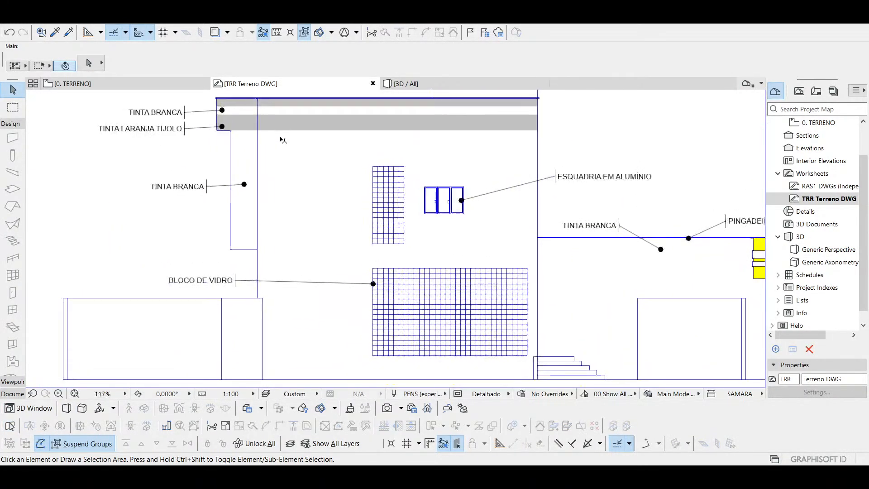
mouse_move(262, 109)
middle_mouse_down()
mouse_move(258, 200)
mouse_move(386, 199)
middle_mouse_up()
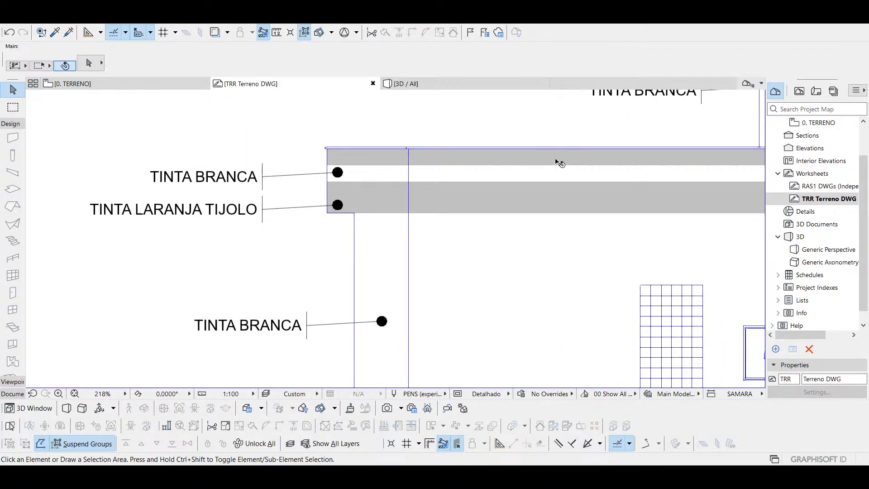
middle_click_drag(610, 193, 181, 184)
scroll(182, 184, "down", 3)
middle_click_drag(399, 274, 197, 188)
middle_click_drag(372, 218, 275, 218)
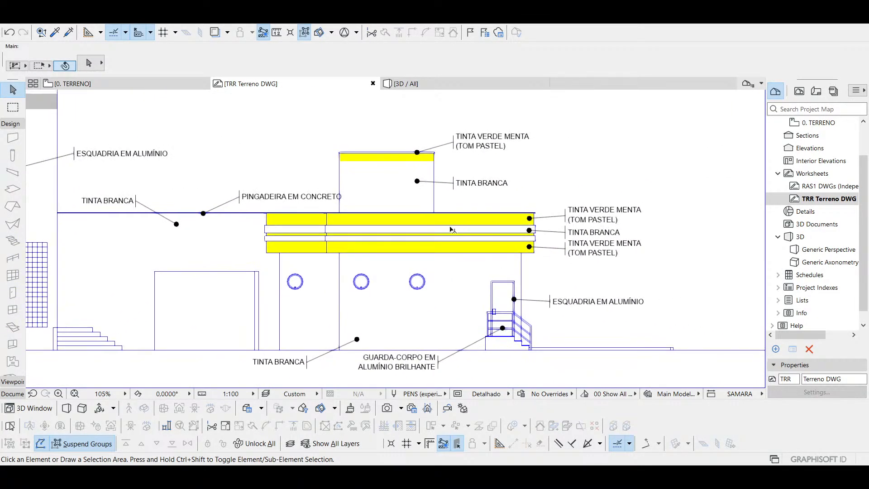
Inspect the end of the facade's TINTA VERDE MENTA and TINTA BRANCA bands in the TRR Terreno DWG elevation.
scroll(532, 231, "up", 5)
middle_click_drag(491, 233, 421, 231)
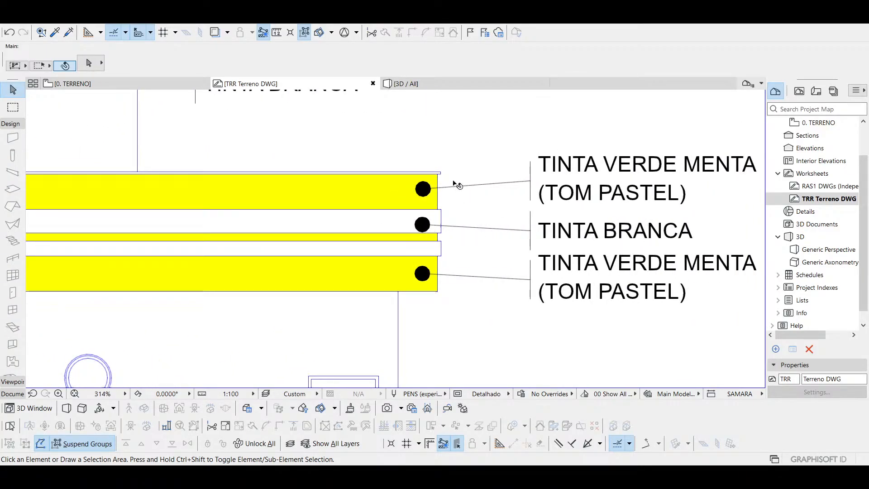
scroll(468, 221, "down", 3)
scroll(261, 244, "down", 4)
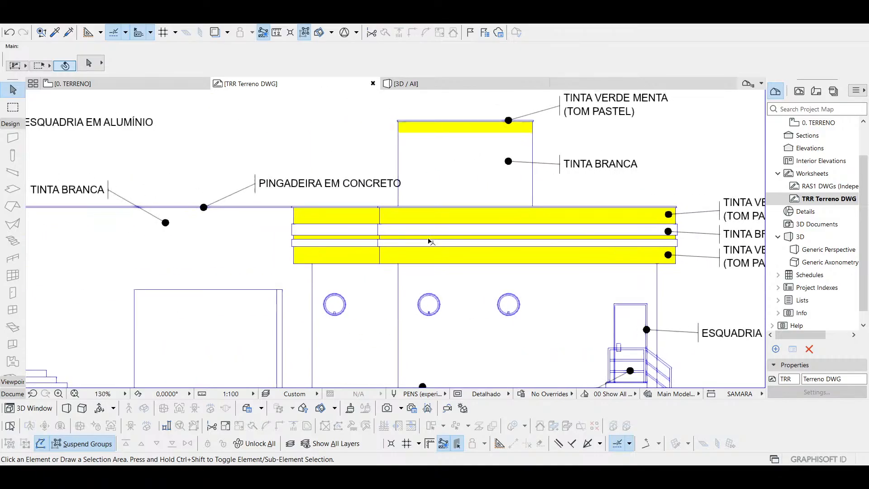
Return to the 0. TERRENO plan and examine the roof projection lines and dimensions beside the entrance hall and garage.
left_click(140, 86)
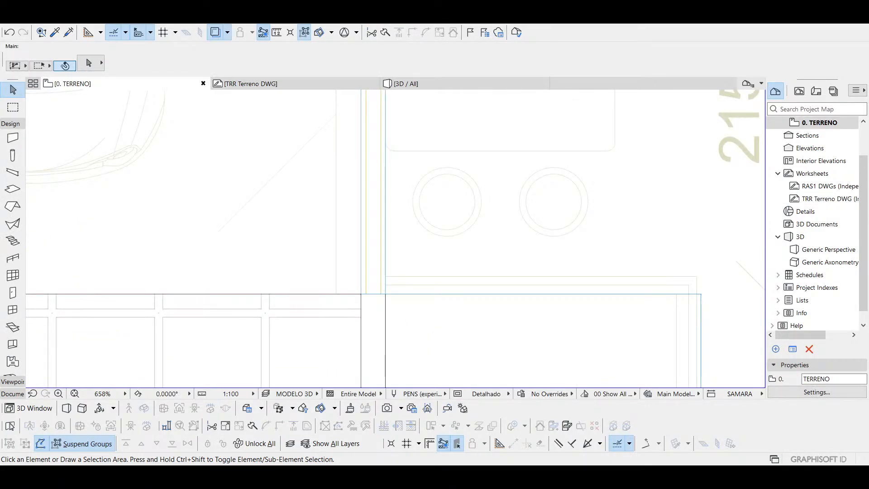
scroll(442, 179, "down", 10)
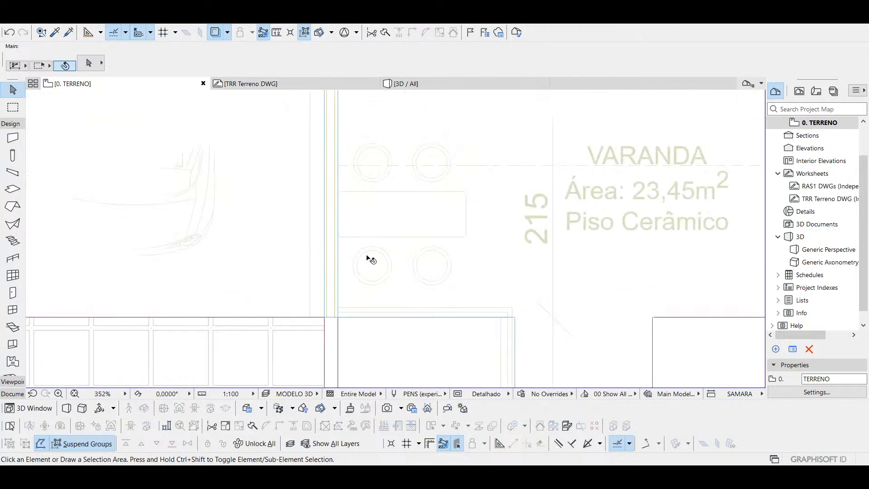
scroll(385, 261, "down", 3)
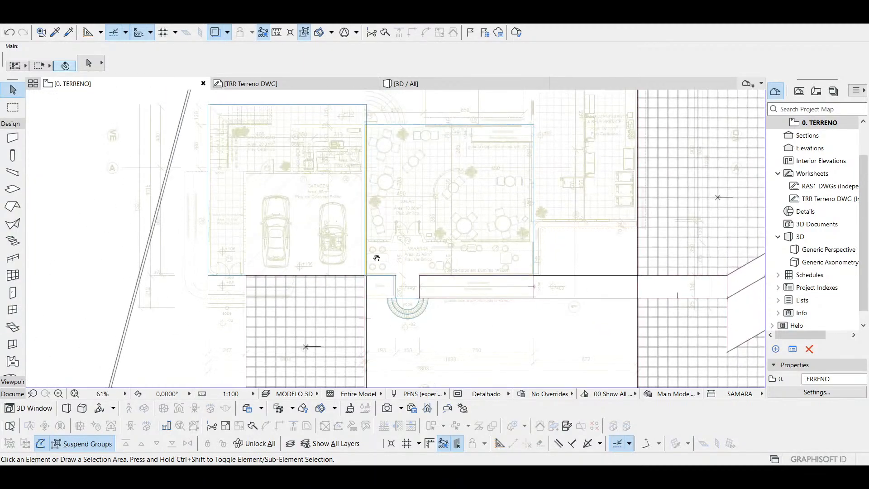
scroll(136, 226, "up", 3)
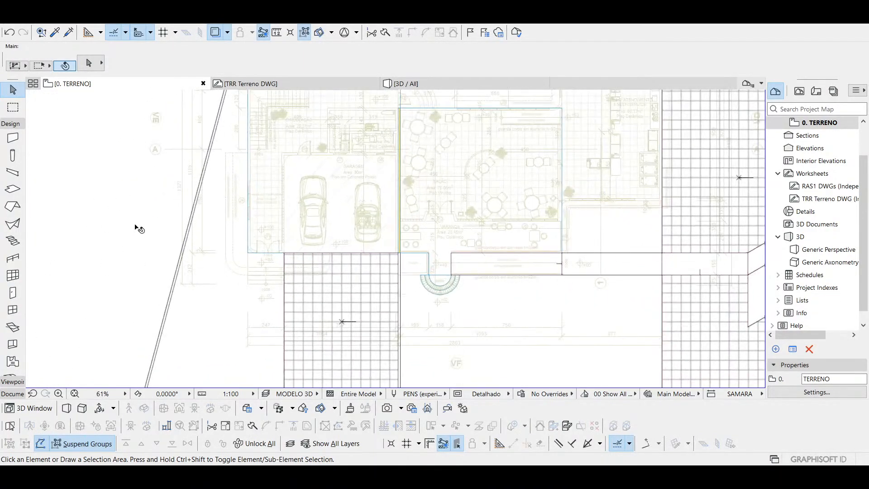
middle_click_drag(110, 217, 83, 192)
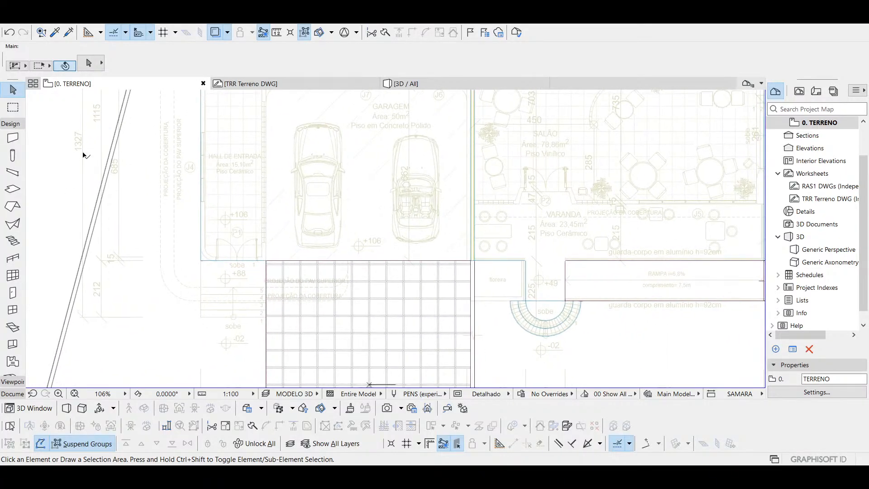
middle_click_drag(84, 155, 72, 150)
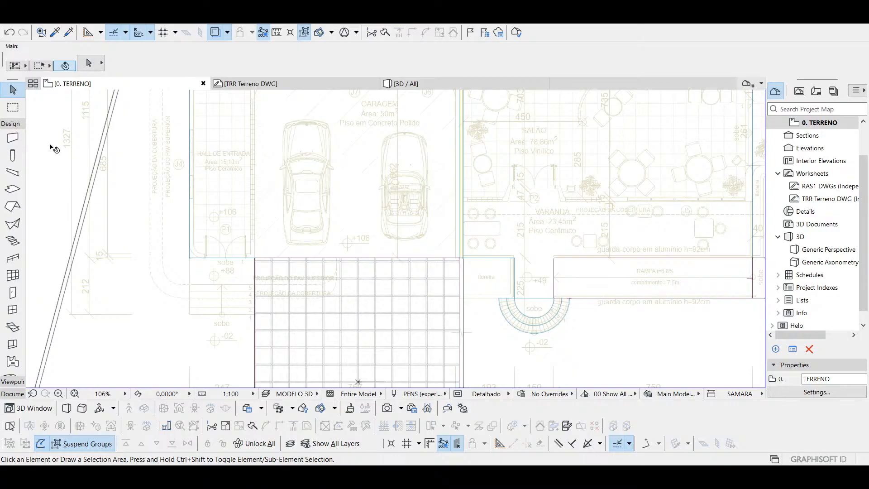
scroll(339, 213, "down", 5)
scroll(355, 248, "down", 1)
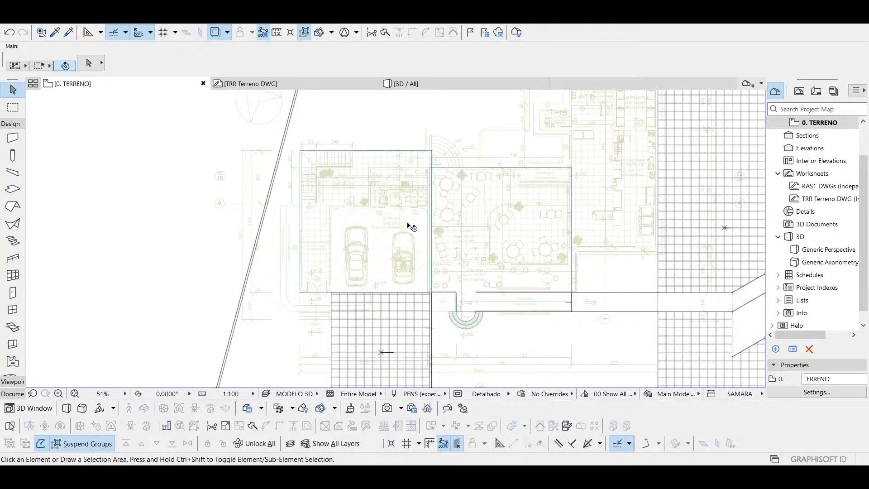
Examine the garage, Salão and Varanda layout on the plan, focusing on the dividing wall's end near the Varanda.
middle_click_drag(424, 249, 430, 217)
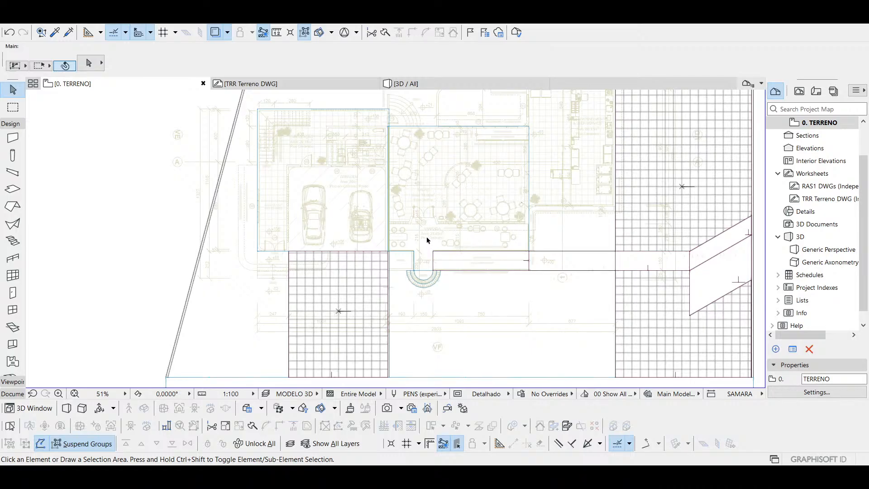
middle_click_drag(431, 166, 423, 193)
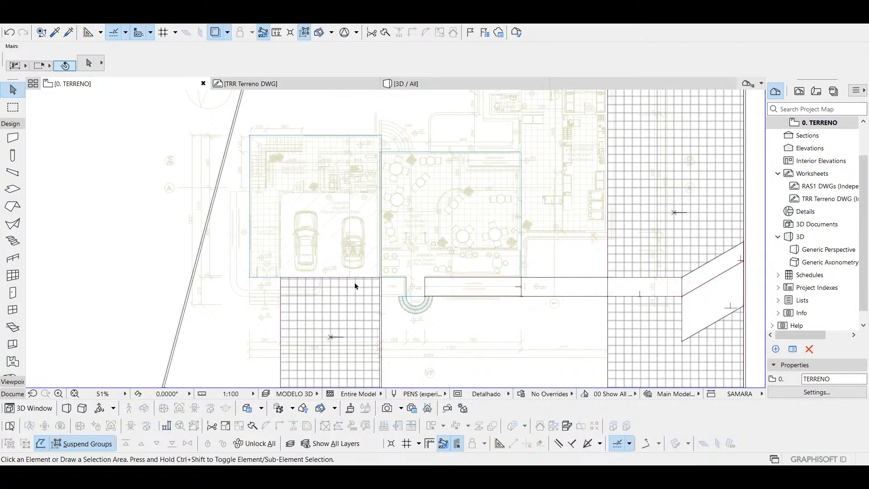
scroll(306, 262, "up", 6)
scroll(421, 262, "down", 2)
scroll(417, 263, "up", 1)
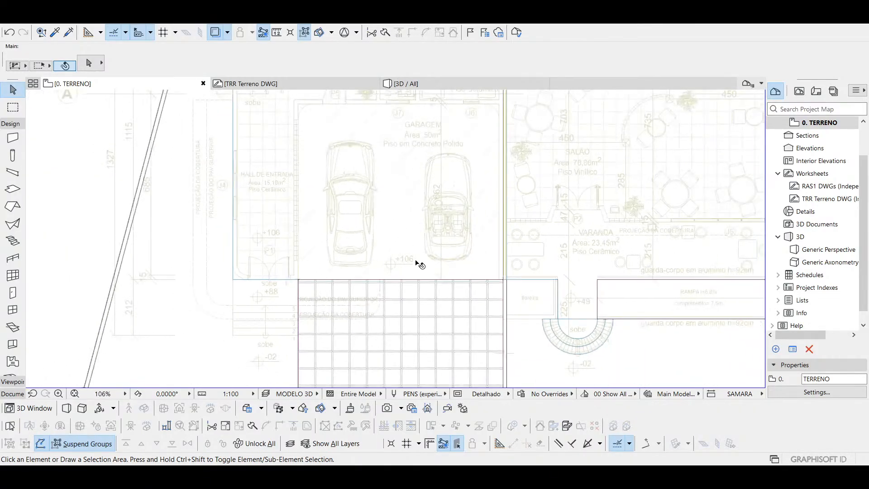
scroll(173, 290, "down", 2)
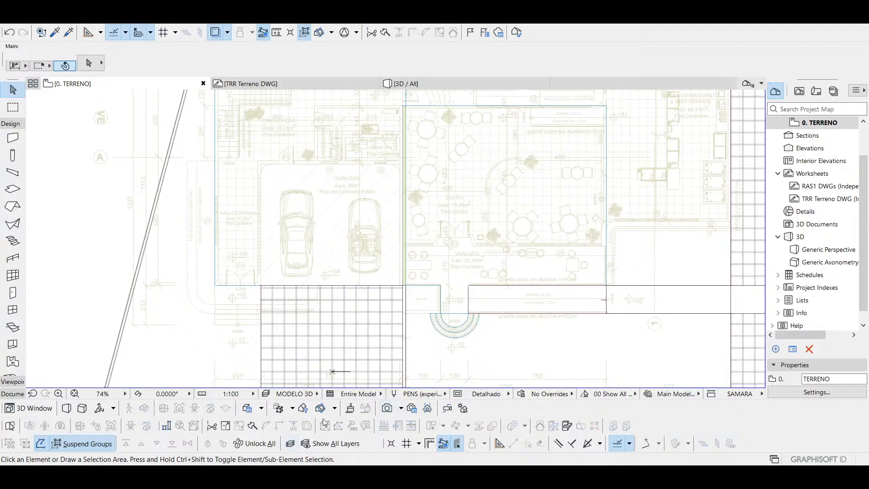
middle_click_drag(362, 213, 495, 273)
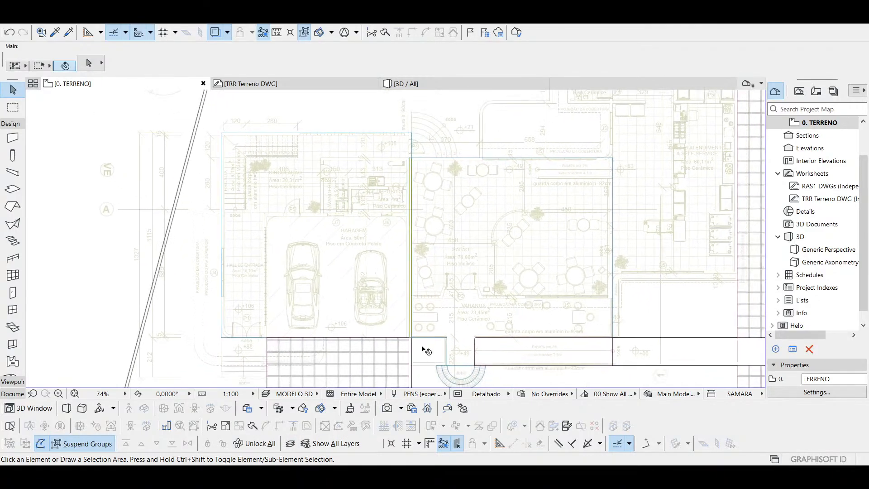
scroll(417, 320, "up", 6)
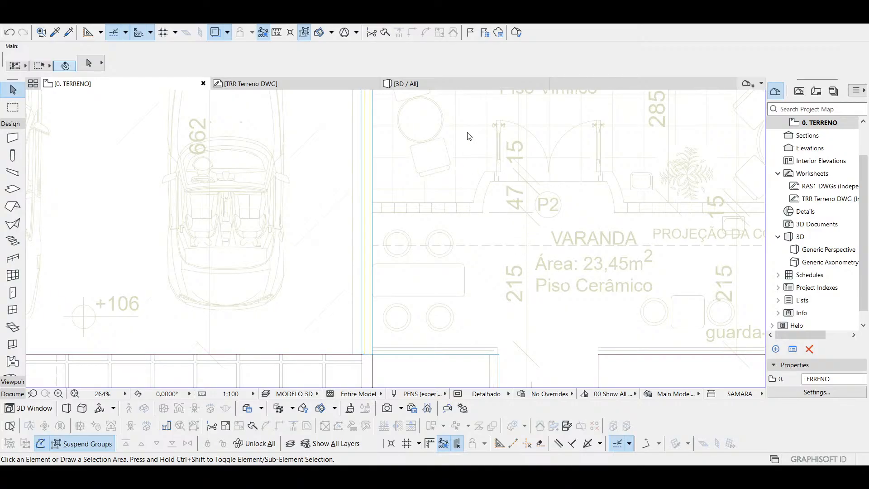
left_click(138, 34)
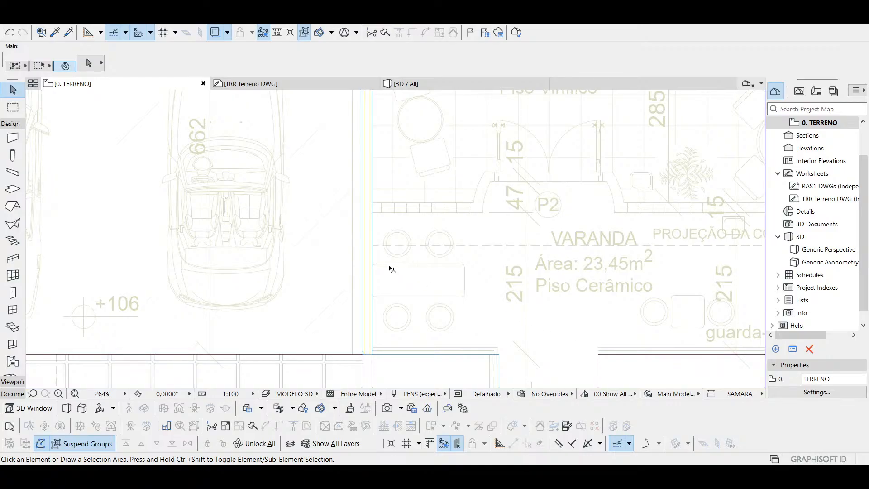
Hide the trace reference and select the masonry dividing wall near its lower end to check its composite structure.
left_click(216, 32)
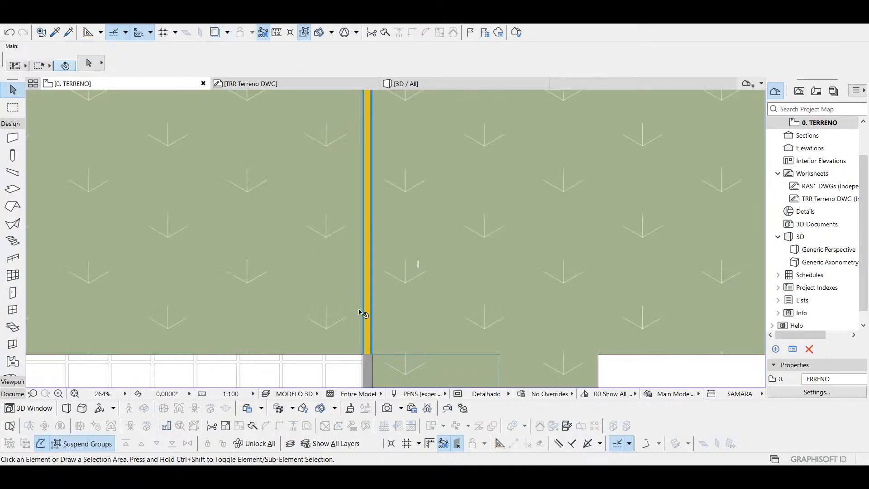
scroll(364, 314, "up", 8)
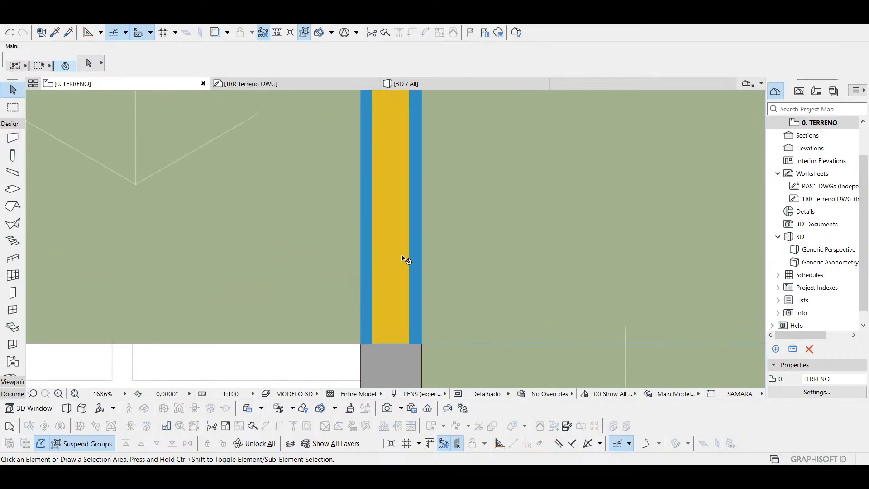
left_click(375, 283)
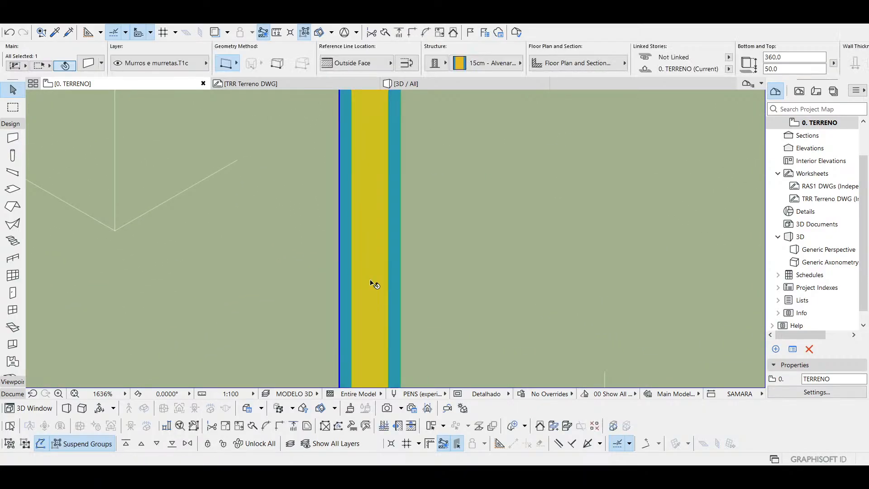
scroll(374, 283, "down", 2)
key("Escape")
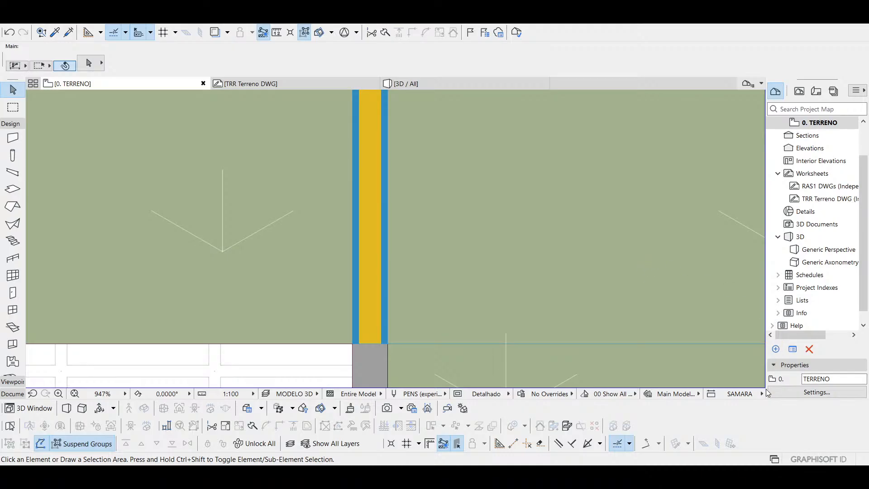
Examine how the dividing wall's skins and contour lines display on the plan, from its lower junction to its upper end.
middle_click_drag(510, 316, 480, 263)
scroll(392, 252, "up", 5)
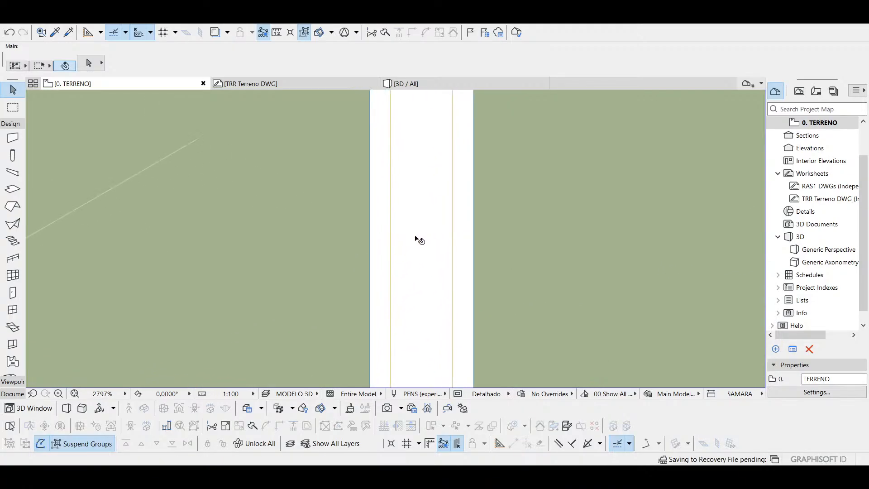
scroll(407, 269, "down", 5)
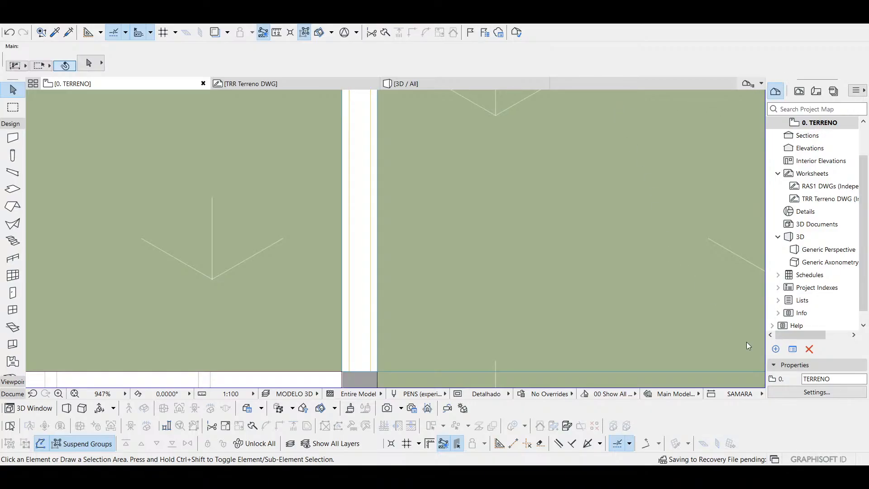
scroll(265, 190, "down", 4)
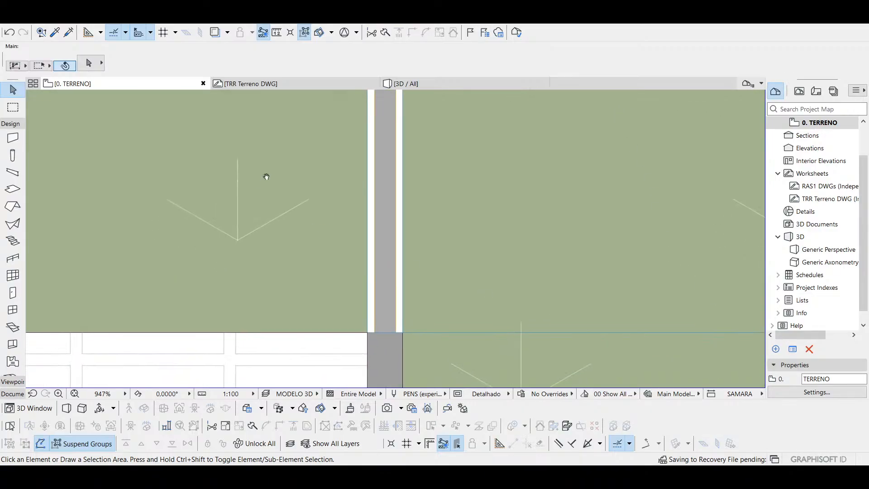
scroll(377, 185, "down", 8)
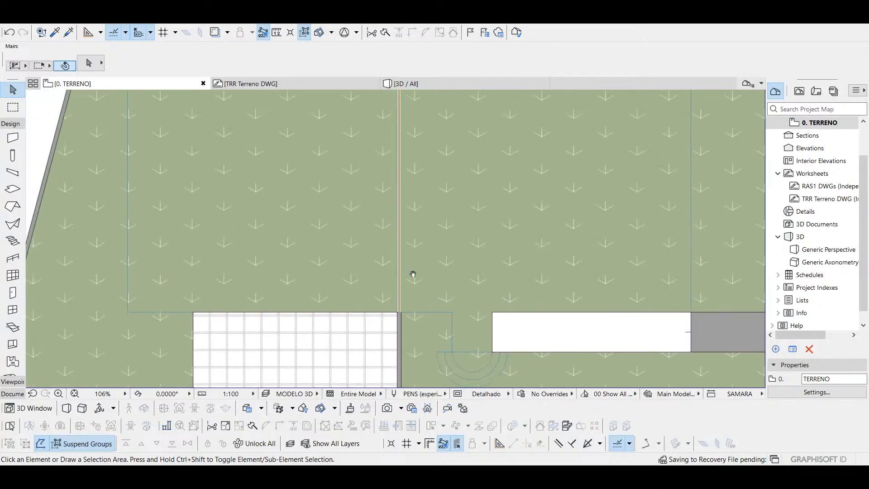
scroll(407, 287, "up", 4)
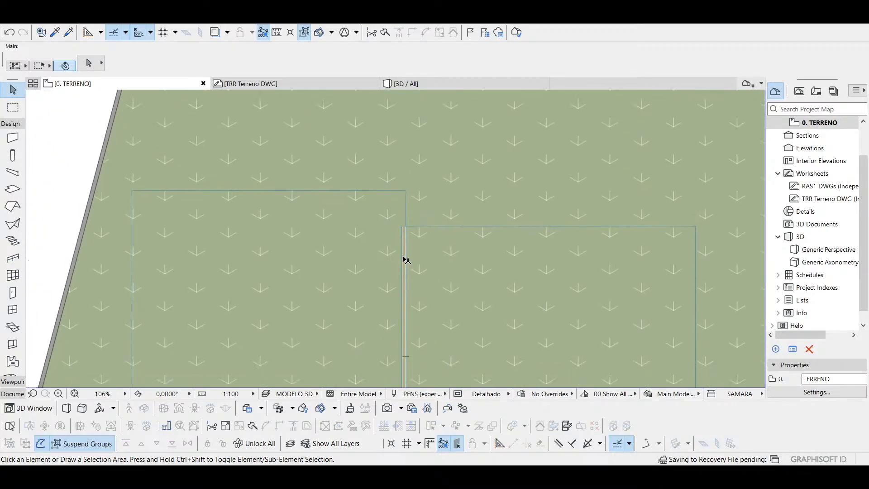
scroll(406, 221, "up", 9)
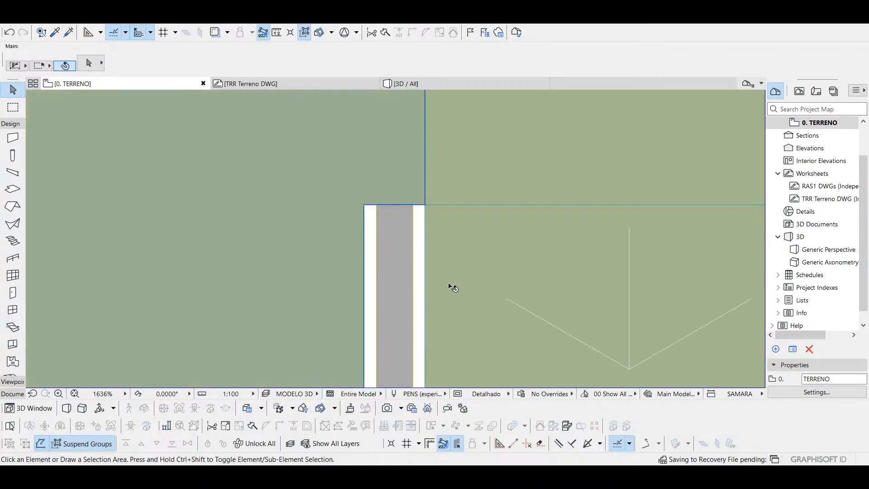
middle_click_drag(453, 269, 454, 233)
scroll(378, 215, "up", 3)
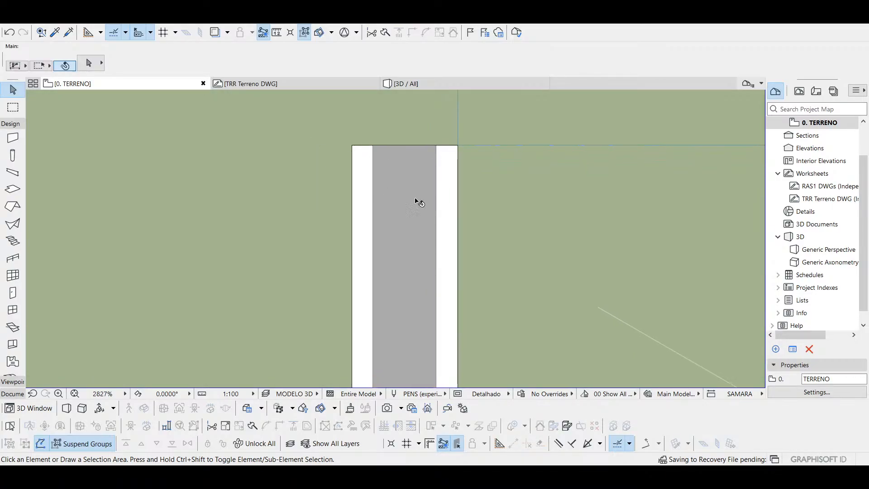
scroll(458, 203, "down", 6)
scroll(458, 204, "down", 8)
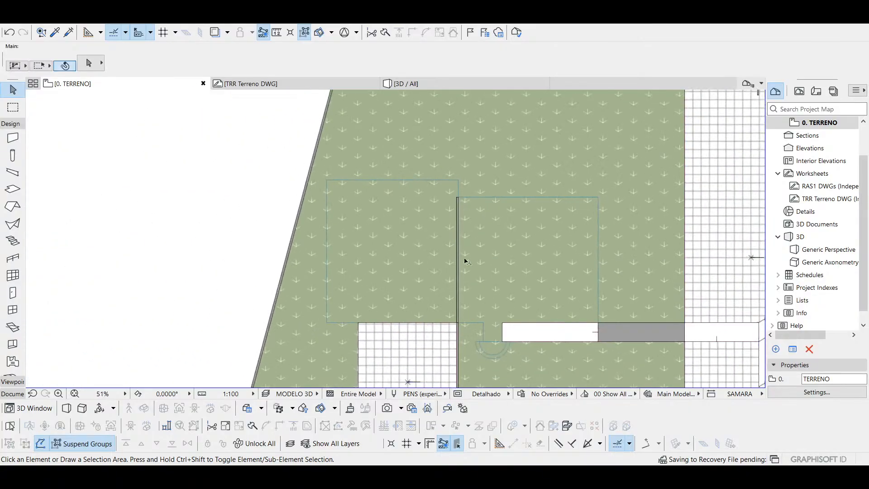
scroll(457, 245, "up", 5)
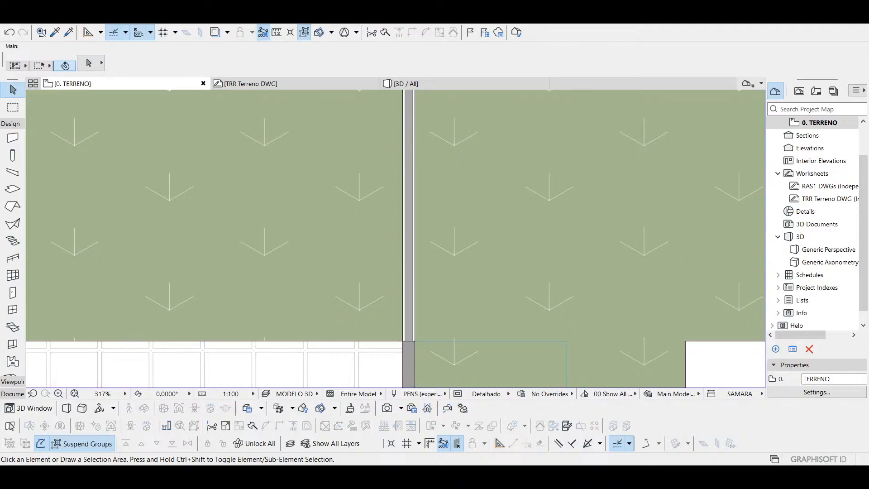
scroll(400, 206, "down", 5)
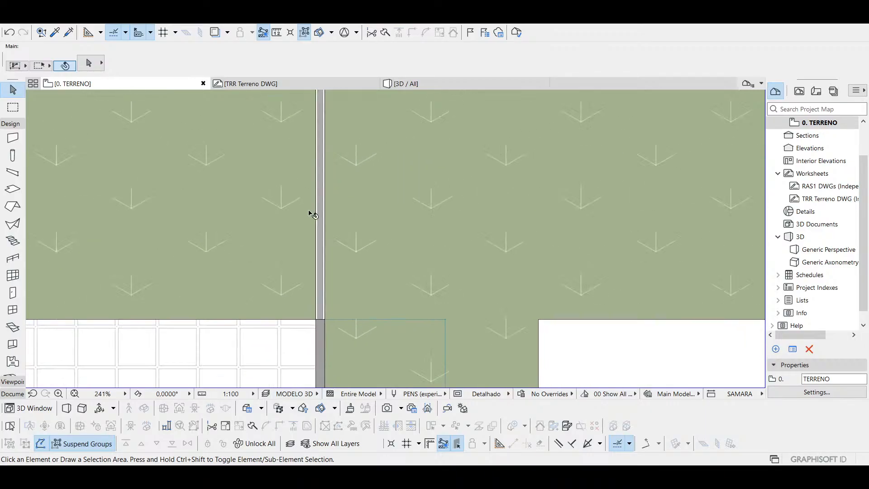
Select the two Calçada.T2 slabs beside the dividing wall and examine their edges around the wall, entrance notch and access path.
middle_click_drag(346, 209, 349, 261)
left_click(554, 202)
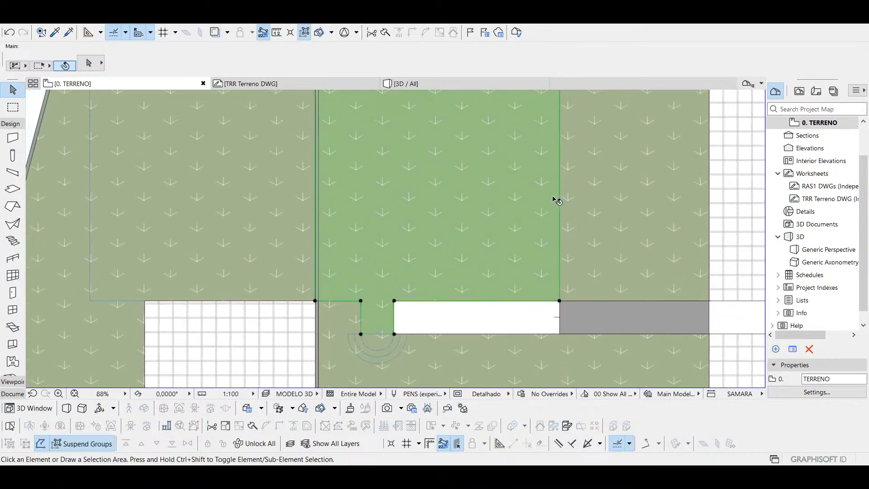
left_click(252, 233, "shift")
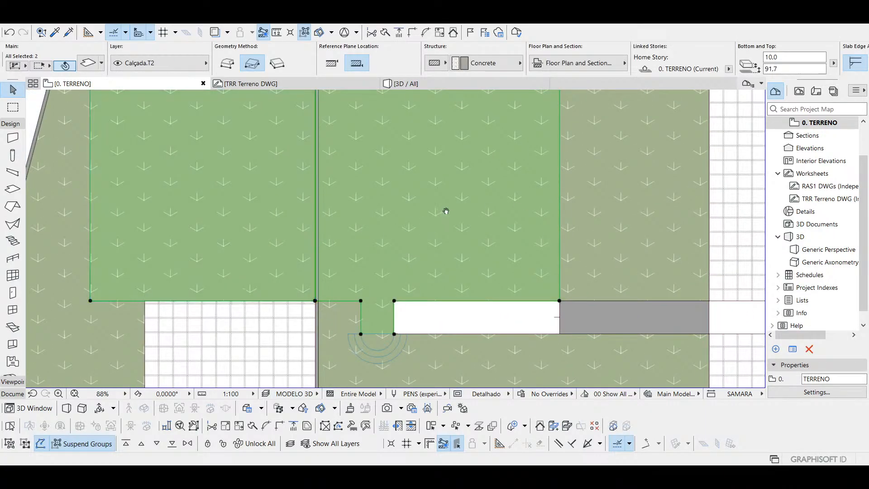
middle_click_drag(446, 209, 439, 178)
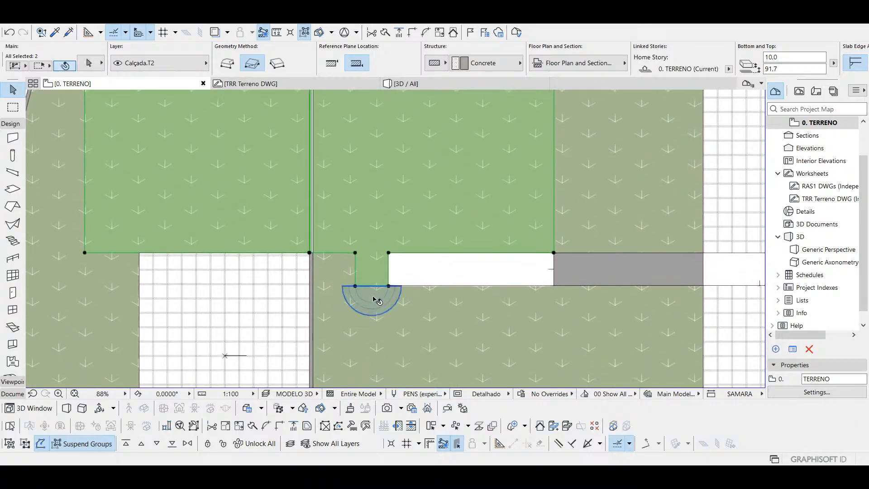
middle_click_drag(474, 188, 472, 329)
middle_click_drag(413, 309, 477, 144)
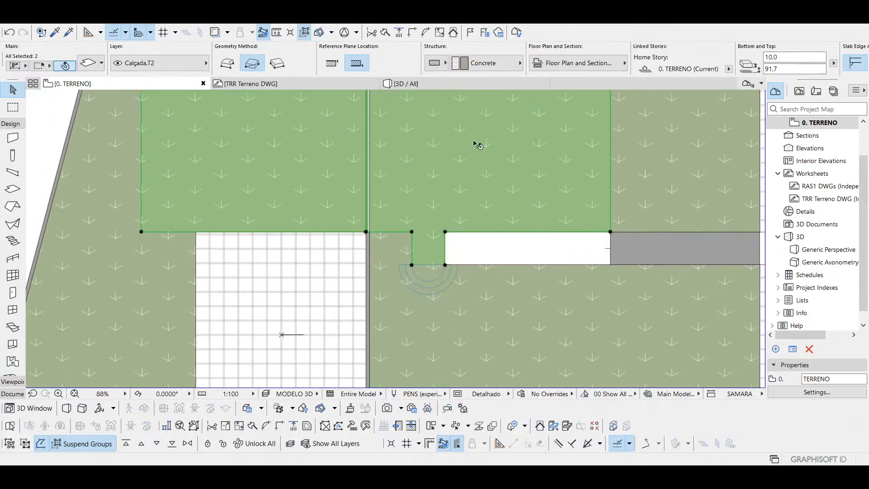
scroll(373, 208, "up", 6)
middle_click_drag(458, 204, 352, 250)
scroll(351, 250, "down", 1)
scroll(355, 250, "down", 2)
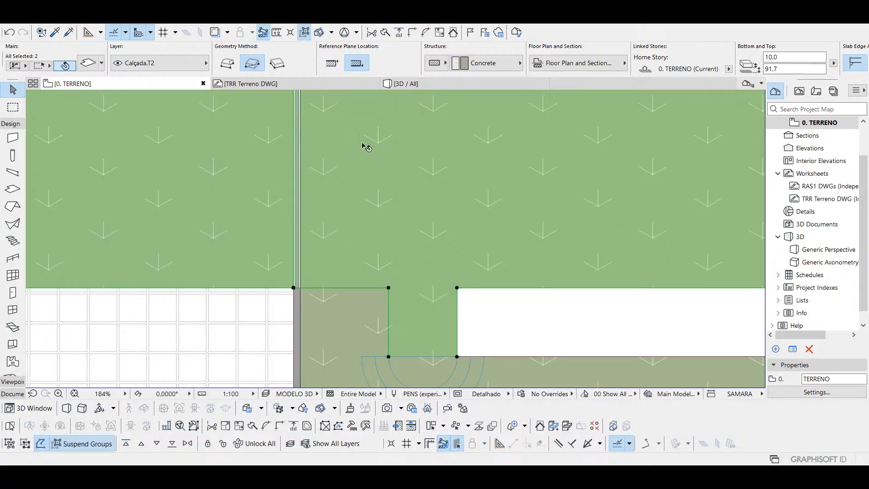
scroll(287, 256, "down", 5)
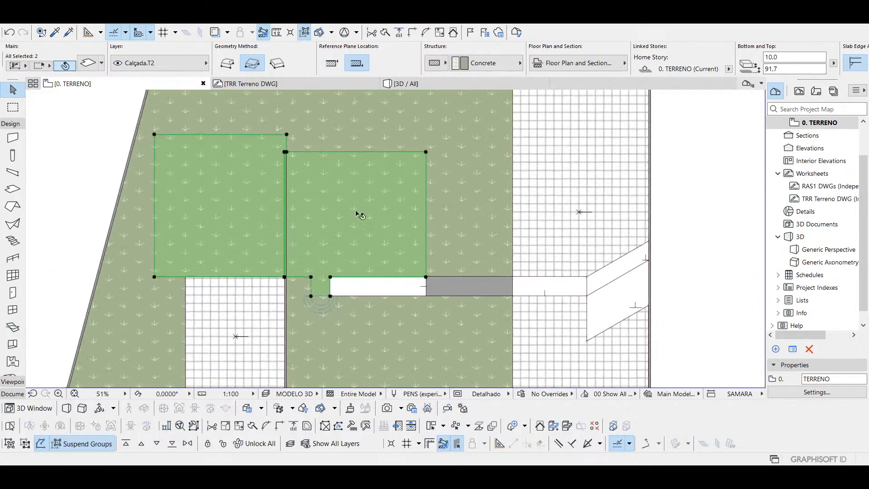
scroll(363, 209, "up", 1)
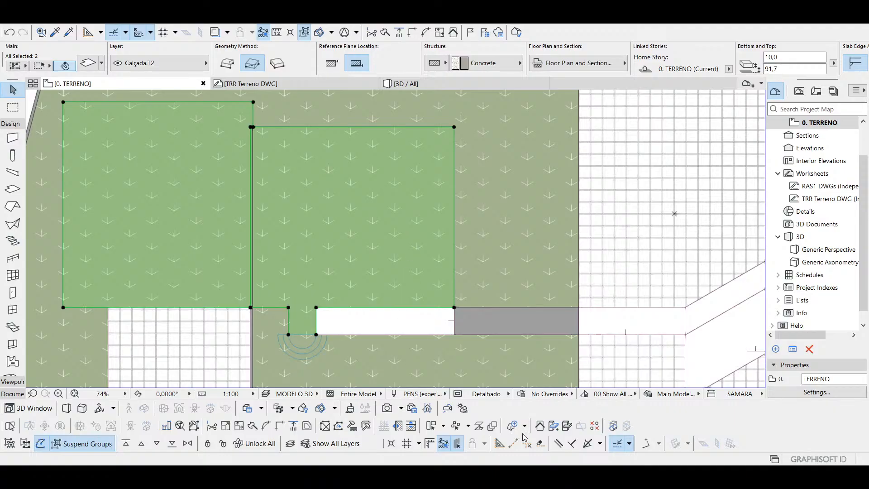
middle_click_drag(381, 288, 515, 290)
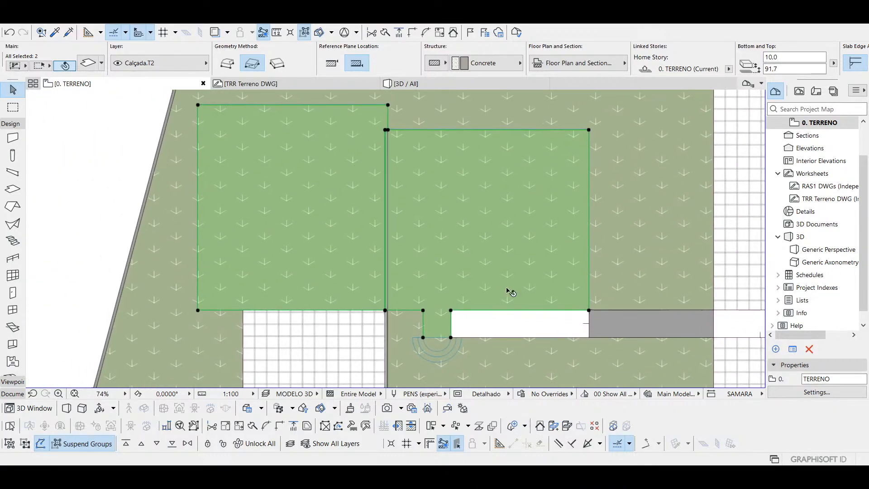
scroll(454, 217, "up", 5)
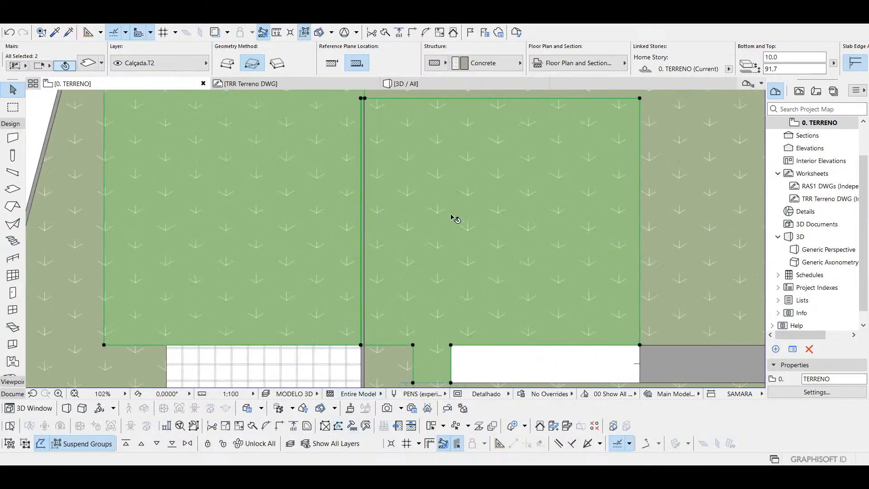
scroll(396, 243, "down", 2)
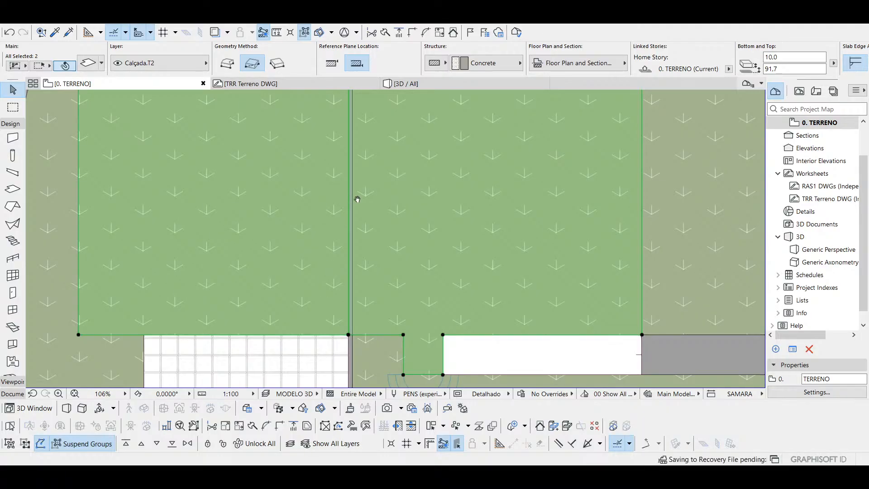
scroll(357, 194, "down", 5)
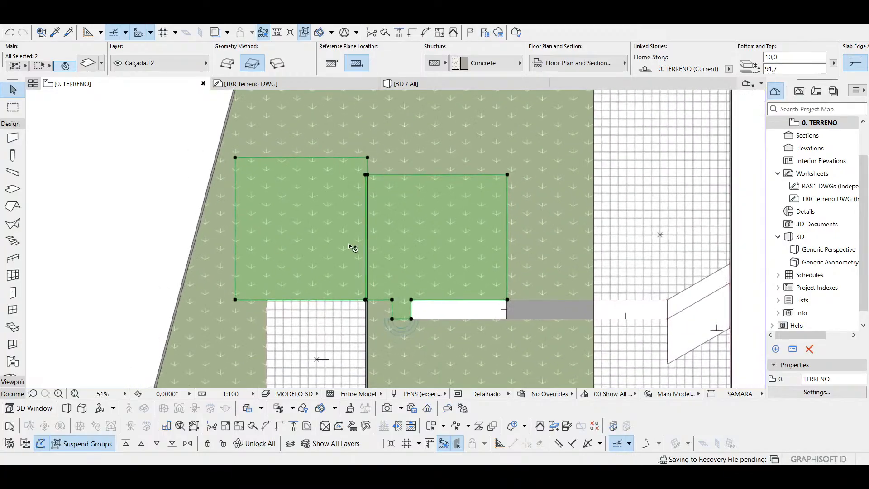
Reselect the two concrete floor slabs on either side of the dividing wall and assign them to the Laje Piso.L1 layer.
left_click(345, 131)
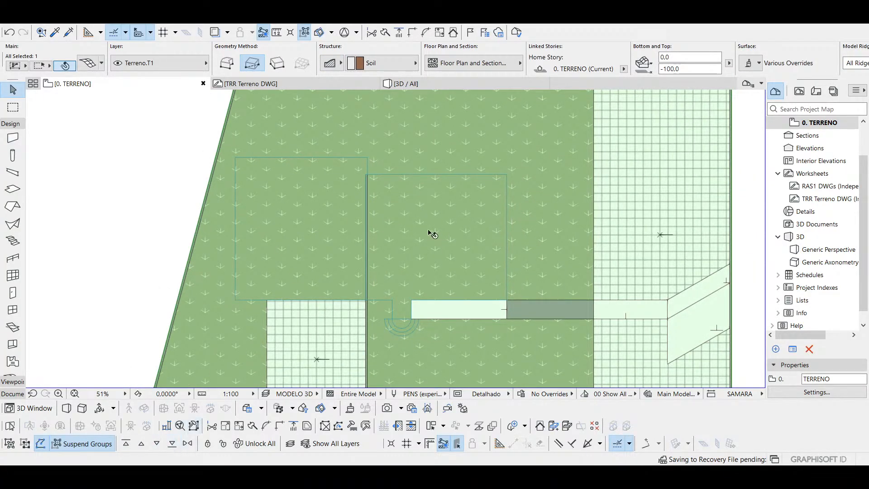
scroll(428, 233, "up", 5)
key("Escape")
left_click(326, 281)
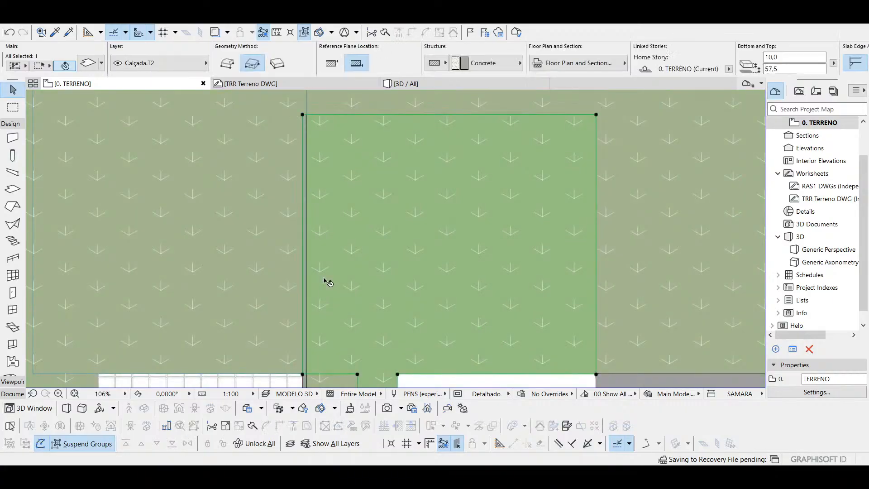
left_click(262, 285, "shift")
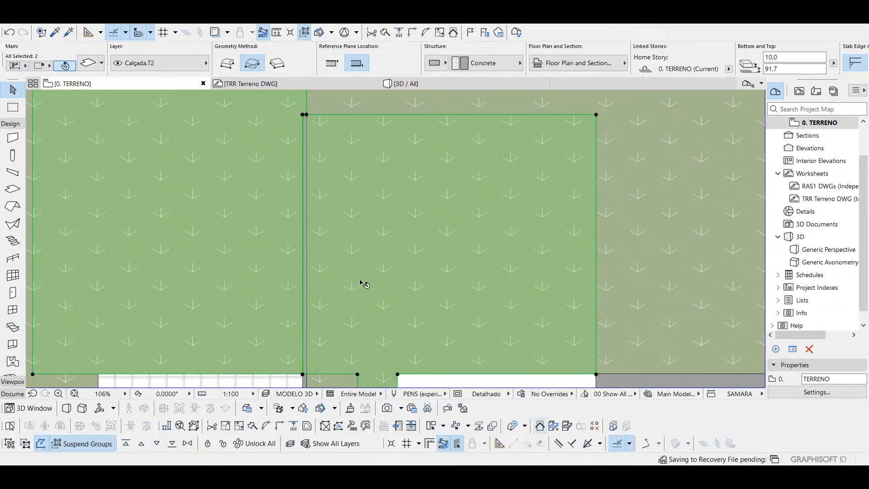
scroll(417, 314, "down", 4)
middle_click_drag(417, 315, 389, 247)
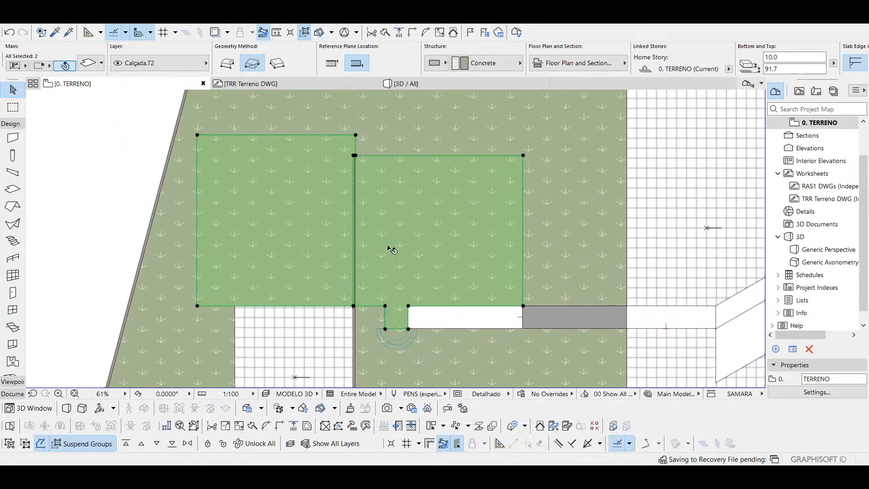
scroll(421, 248, "up", 3)
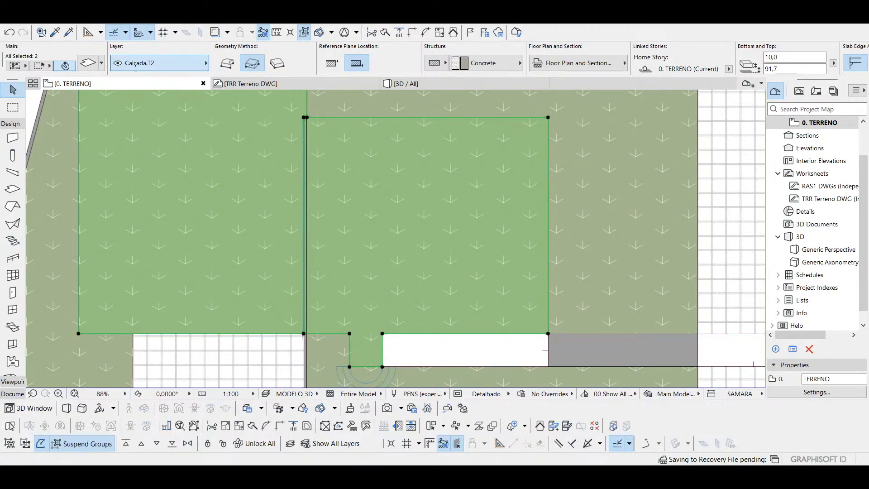
left_click(245, 104)
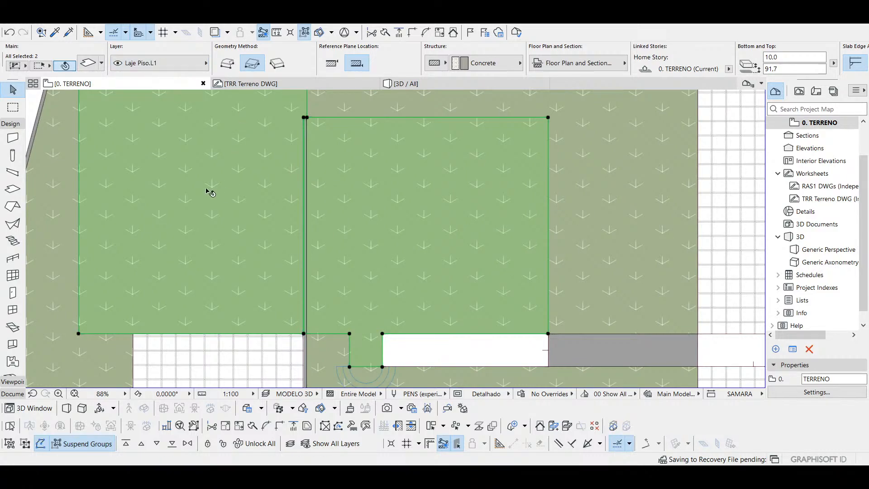
Select the Acessos (pavimento).T1b concrete mesh segment between the house slab and the sidewalk and inspect its fill.
scroll(305, 132, "down", 5)
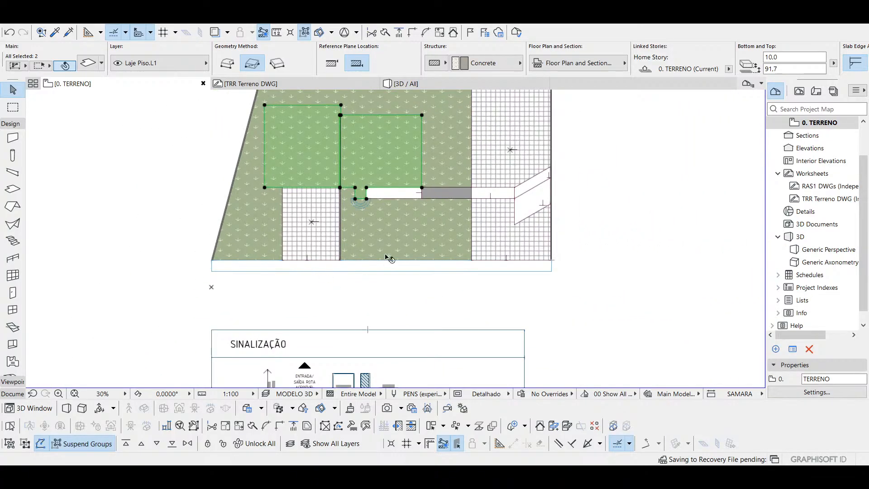
scroll(387, 258, "up", 4)
middle_click_drag(381, 302, 418, 314)
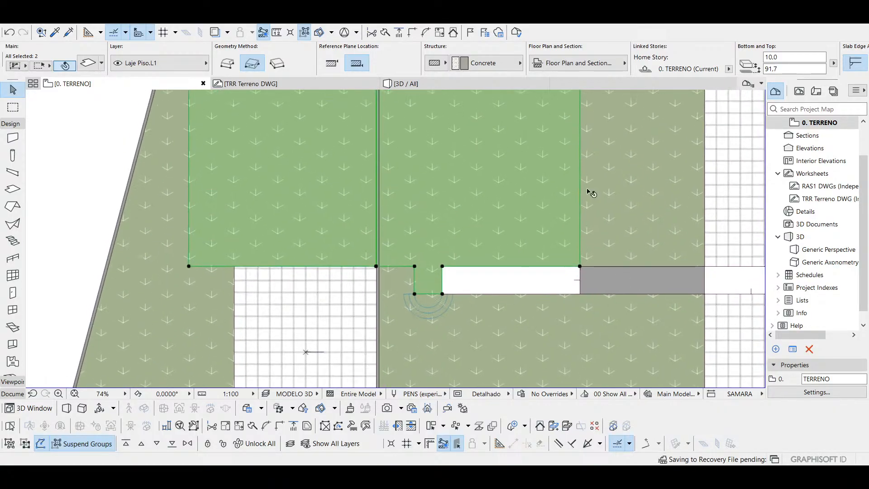
middle_click_drag(606, 244, 539, 243)
left_click(475, 275)
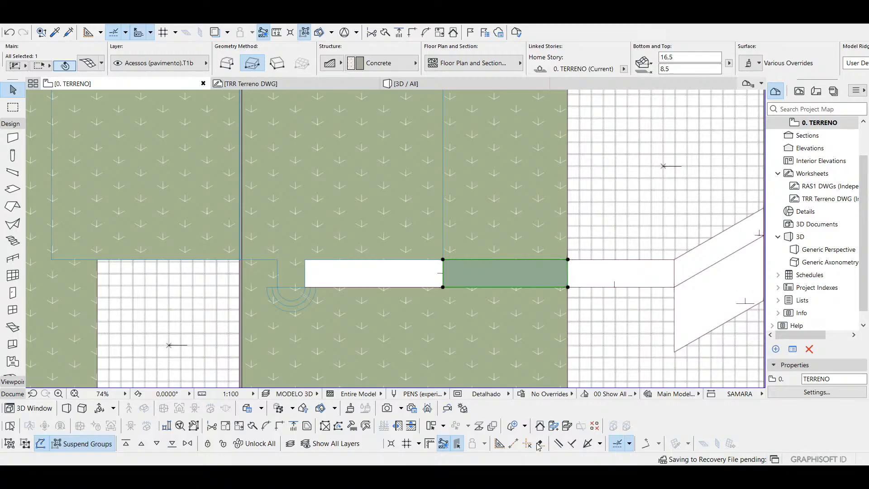
middle_click_drag(438, 267, 497, 215)
scroll(563, 219, "up", 3)
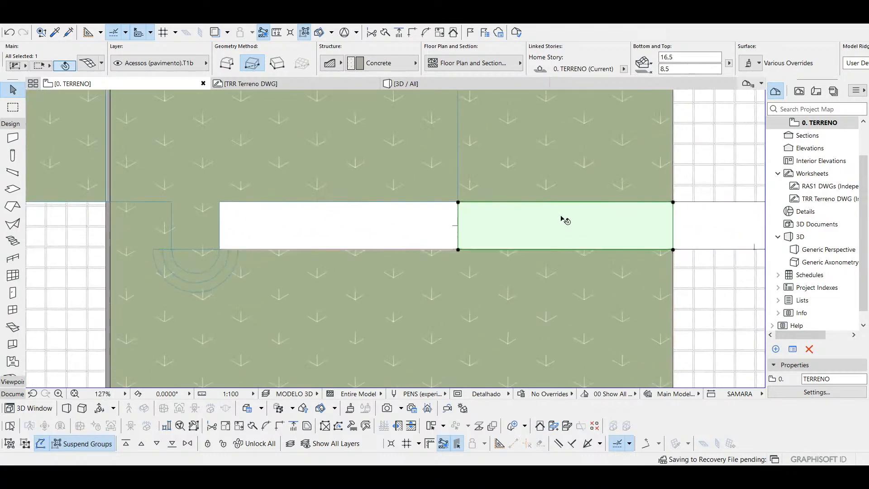
Reselect the two Laje Piso.L1 floor slabs on either side of the dividing wall and examine their display over the terrain.
key("Escape")
middle_click_drag(564, 219, 483, 232)
middle_click_drag(400, 194, 515, 200)
left_click(312, 162)
middle_click_drag(273, 197, 522, 270)
left_click(323, 218, "shift")
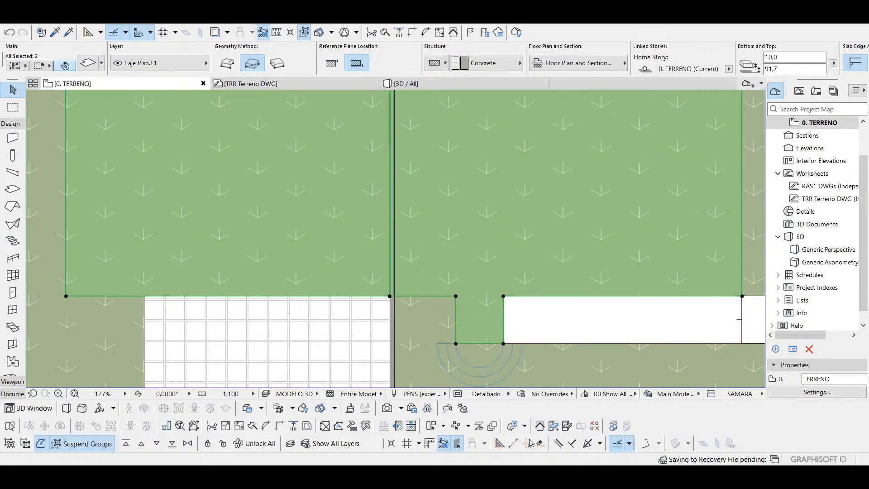
left_click(540, 428)
scroll(450, 244, "down", 3)
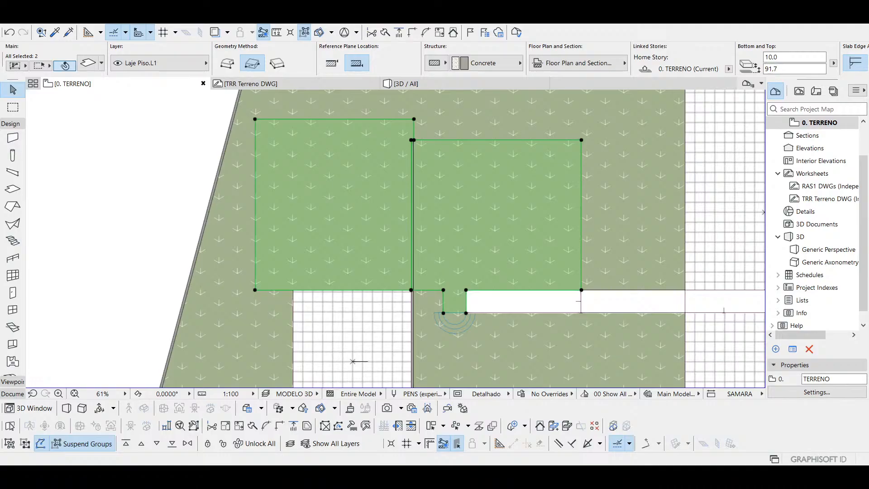
mouse_move(401, 253)
middle_mouse_down()
mouse_move(431, 260)
mouse_move(405, 240)
middle_mouse_up()
scroll(460, 210, "up", 3)
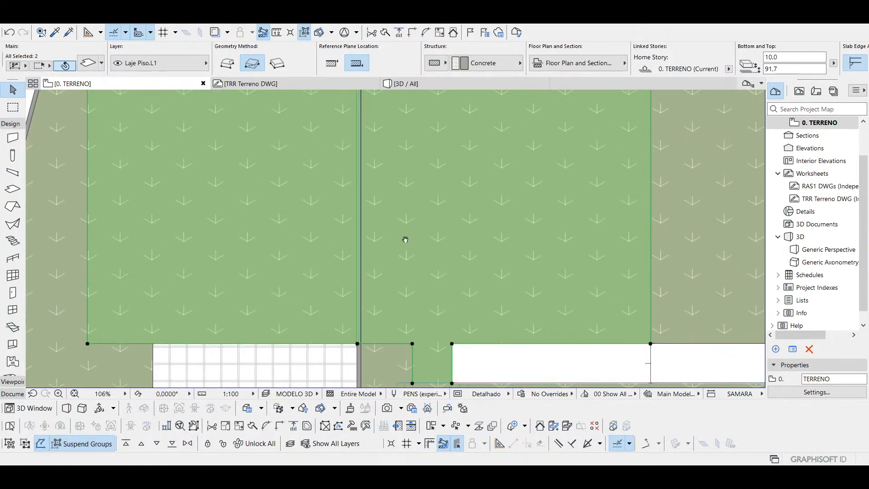
scroll(408, 241, "down", 2)
middle_click_drag(444, 217, 469, 228)
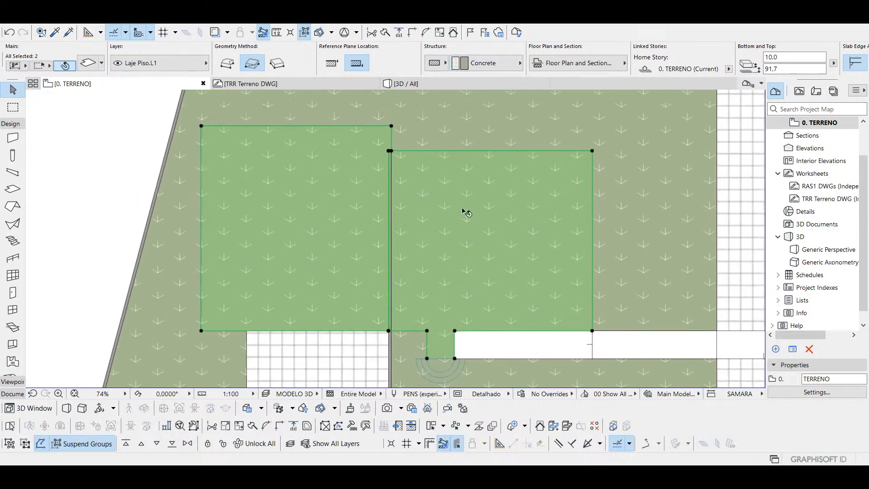
Select only the floor slab nearer the slanted boundary wall and review its surface, texture, structural and classification parameters.
key("Escape")
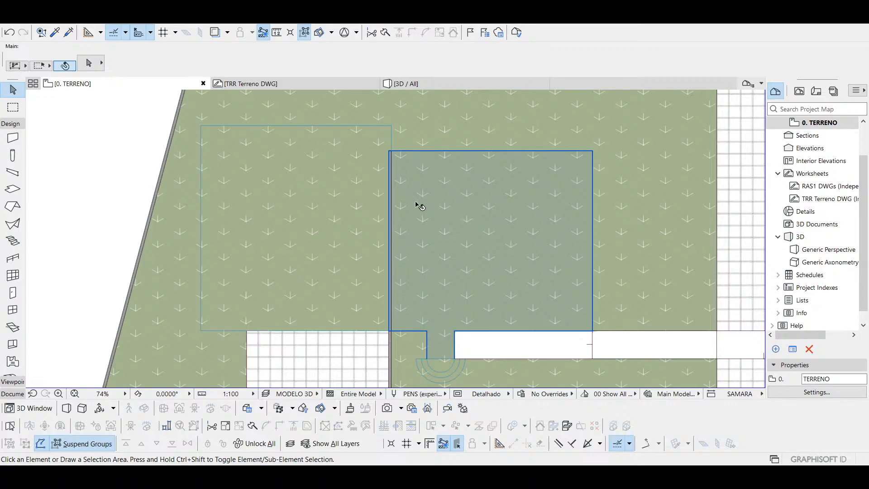
scroll(399, 213, "down", 1)
left_click(279, 174)
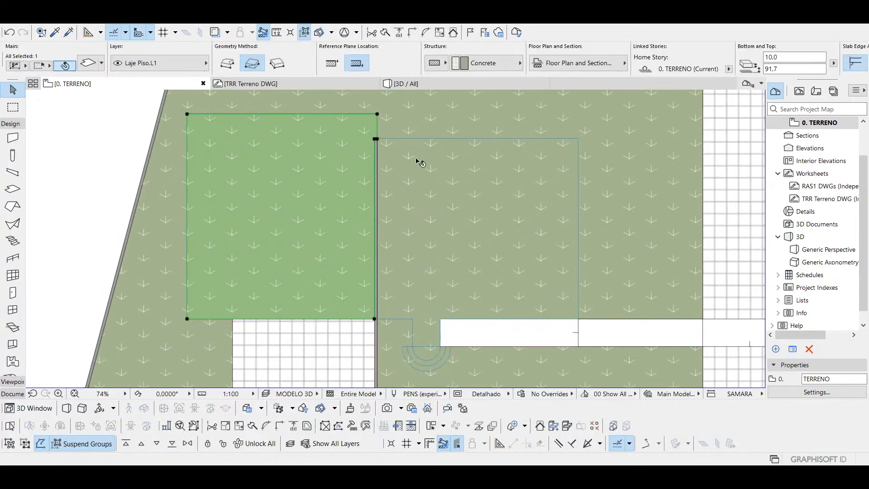
middle_click_drag(419, 159, 452, 170)
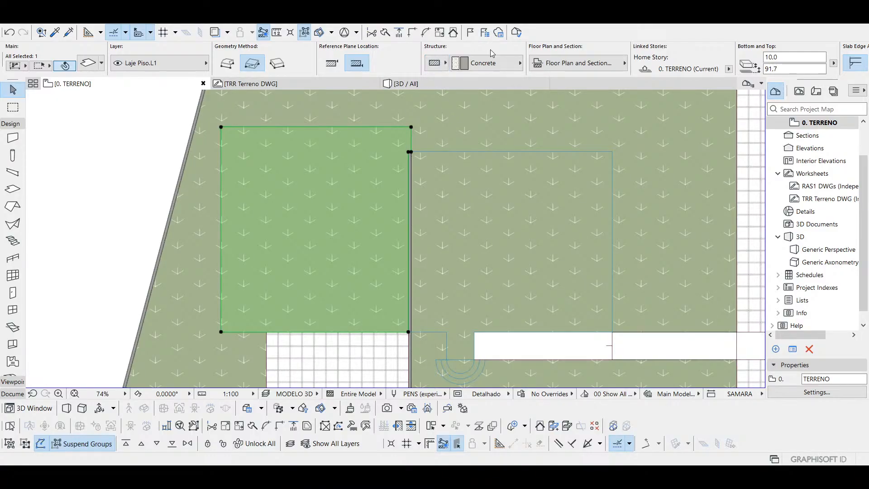
middle_click_drag(578, 190, 447, 162)
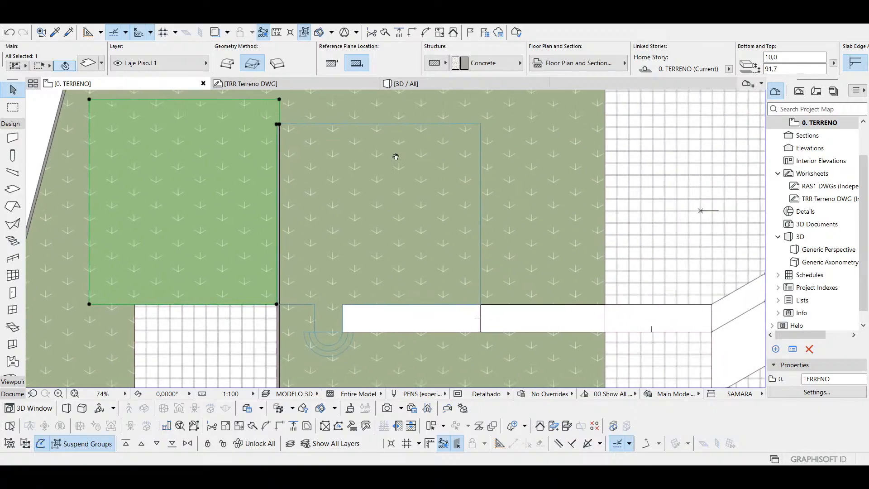
scroll(712, 61, "down", 5)
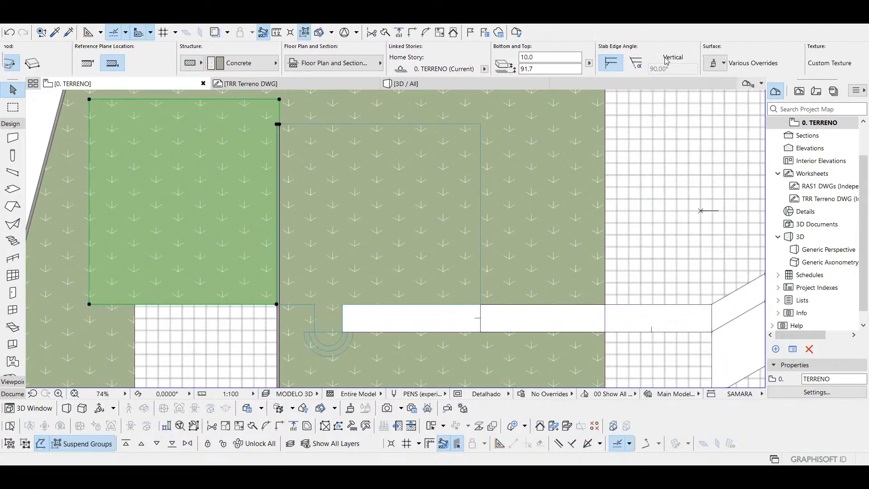
scroll(666, 60, "down", 10)
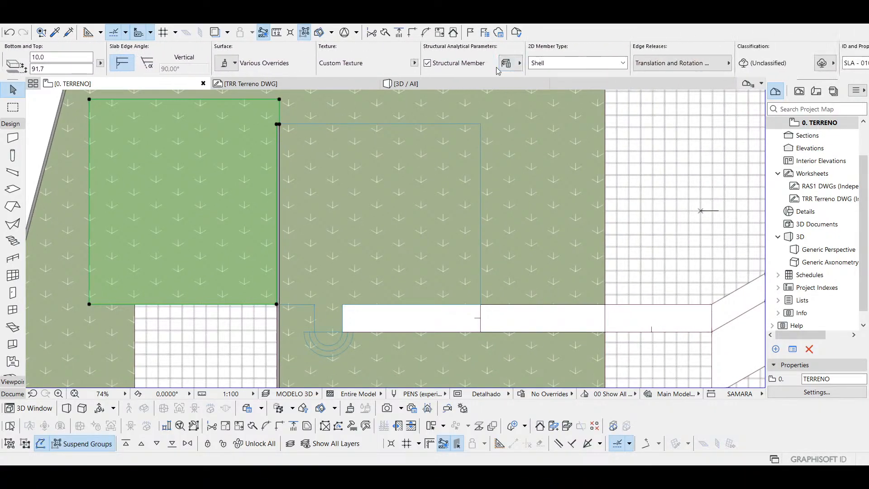
left_click(415, 63)
scroll(392, 65, "down", 1)
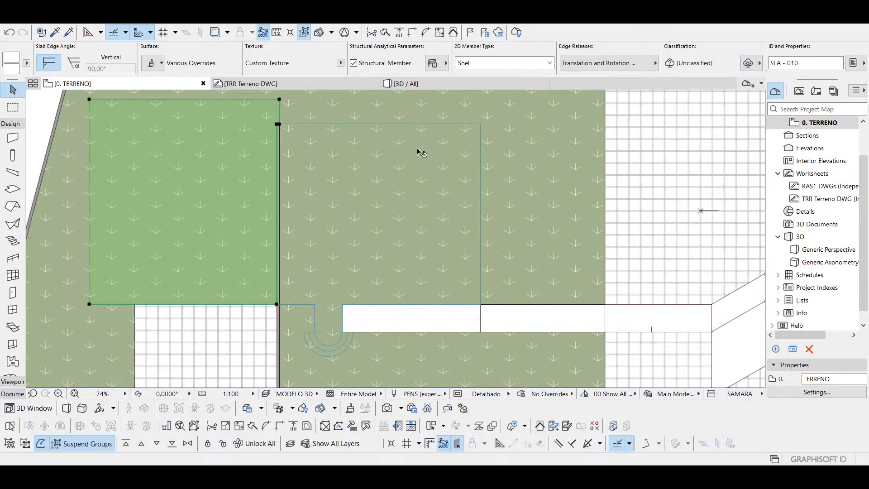
Add the slab with the entrance notch to the selection and classify both floor slabs as Site.
left_click(348, 169, "shift")
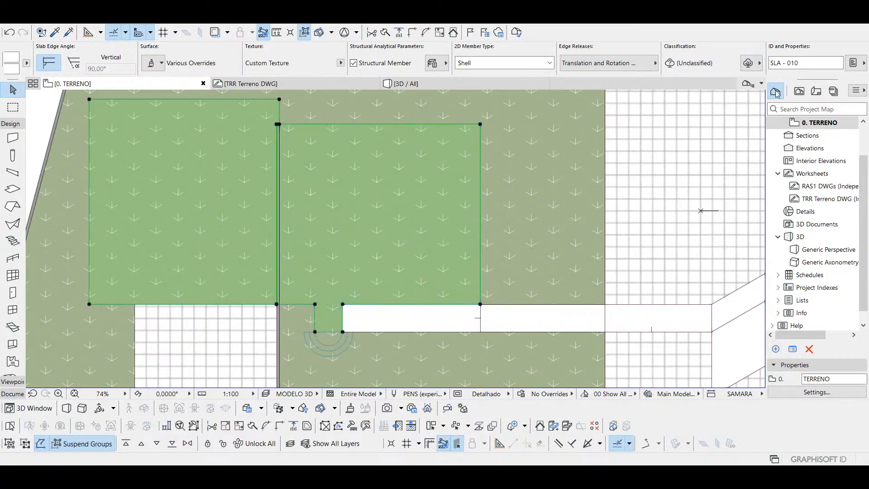
left_click(755, 64)
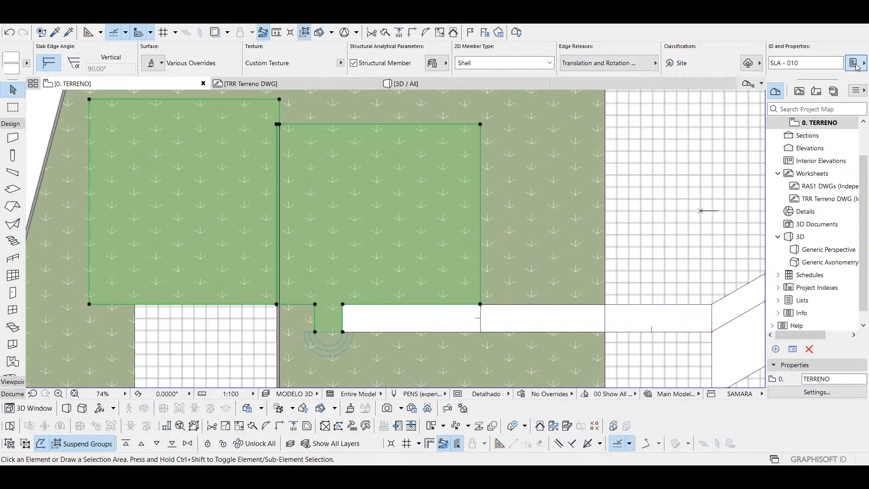
middle_click_drag(332, 224, 454, 294)
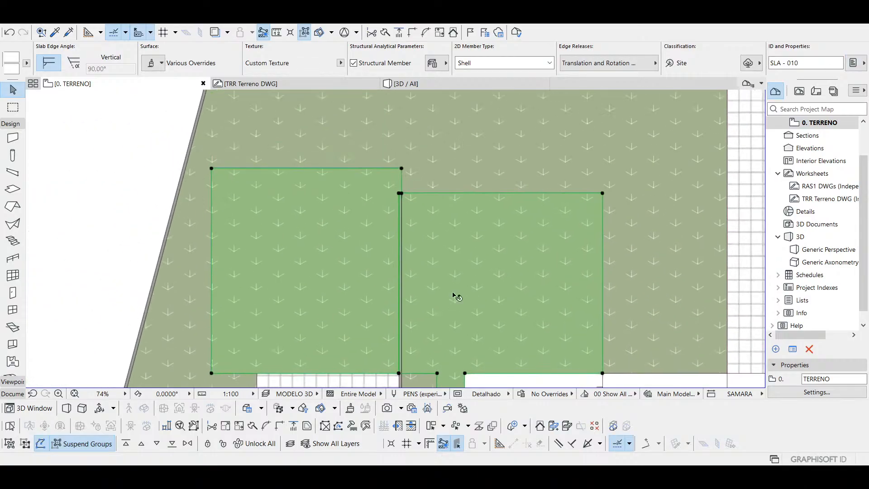
scroll(388, 55, "up", 10)
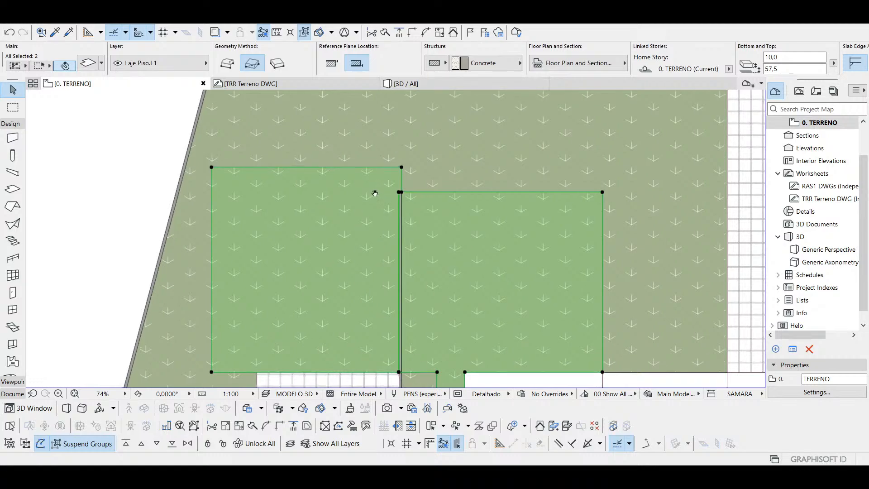
middle_click_drag(378, 195, 317, 130)
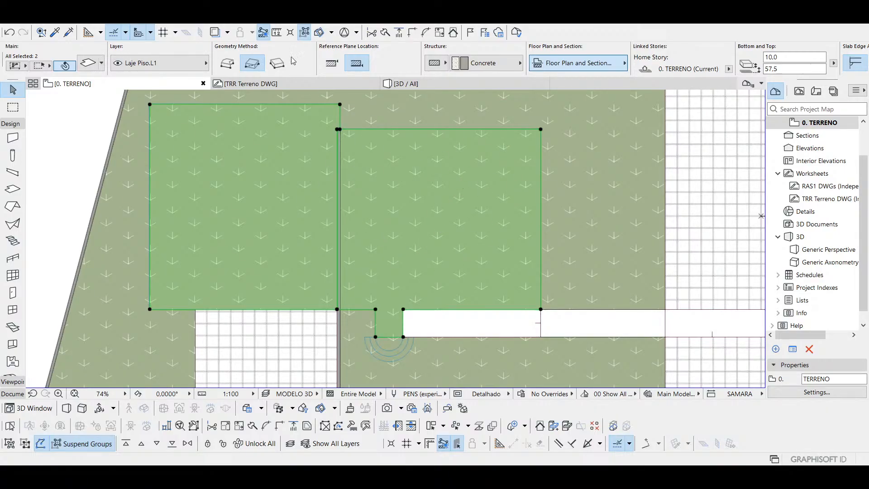
Compare the sidewalk slab with the two concrete floor slabs, checking their layer, structure and display on the plan.
left_click(713, 222)
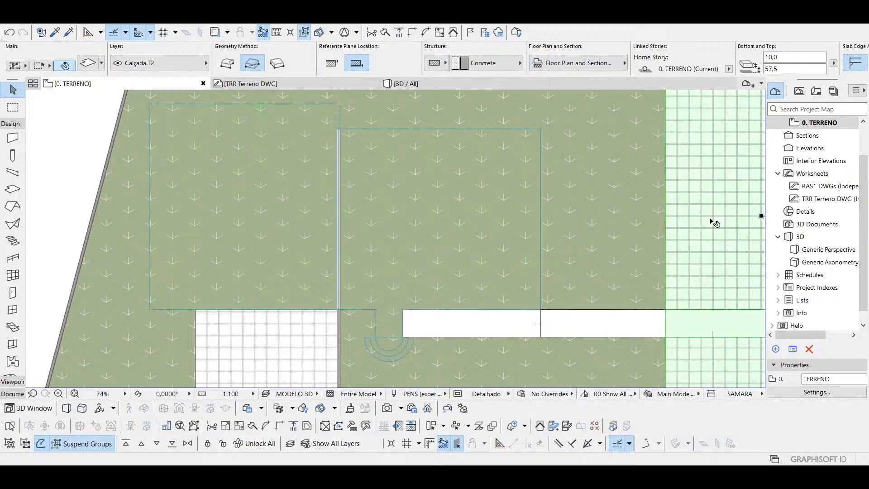
left_click(379, 230)
middle_click_drag(391, 267, 415, 245)
scroll(363, 207, "up", 1)
left_click(276, 155, "shift")
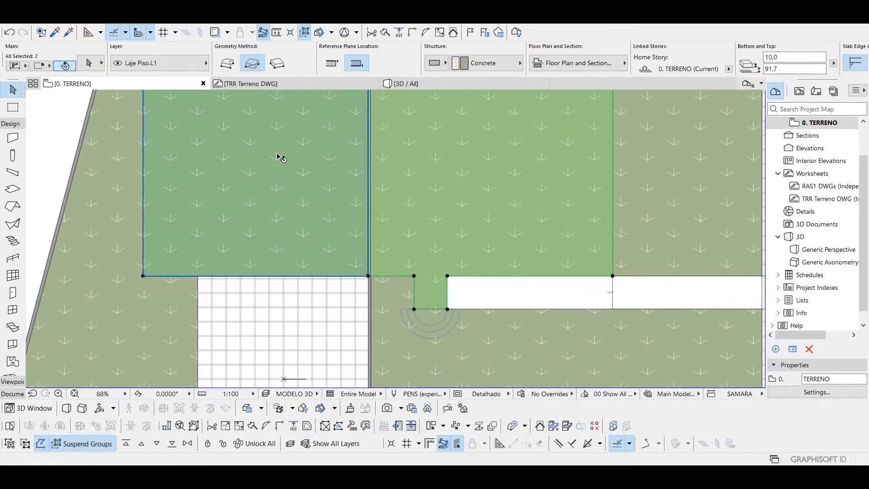
middle_click_drag(422, 200, 455, 280)
scroll(422, 279, "down", 4)
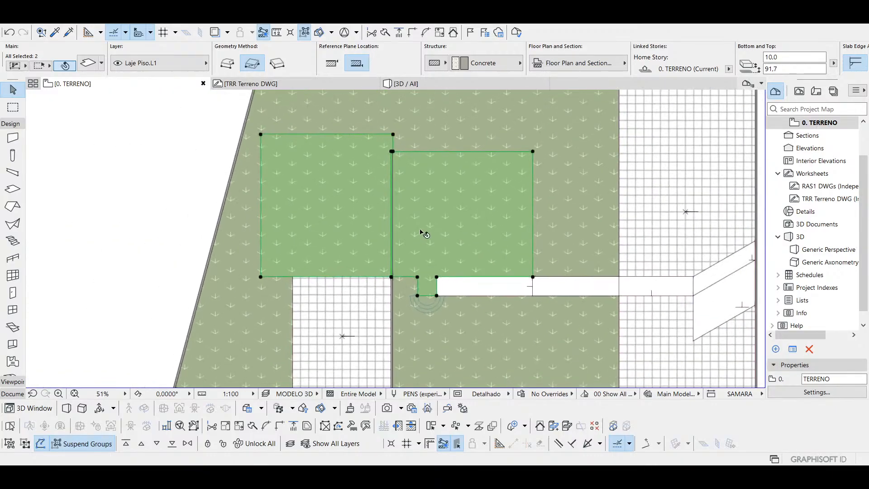
scroll(459, 267, "up", 6)
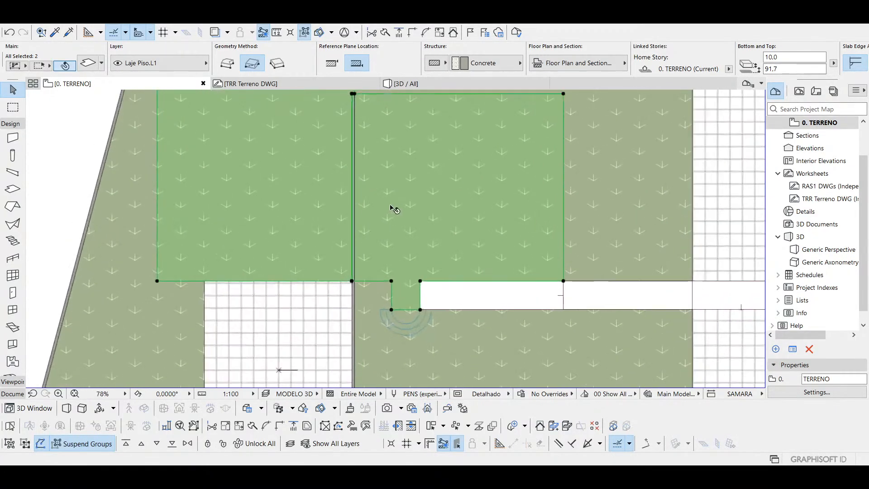
middle_click_drag(399, 197, 402, 246)
Select the Terreno.T1 soil mesh and send it to the back of the display order.
left_click(612, 244)
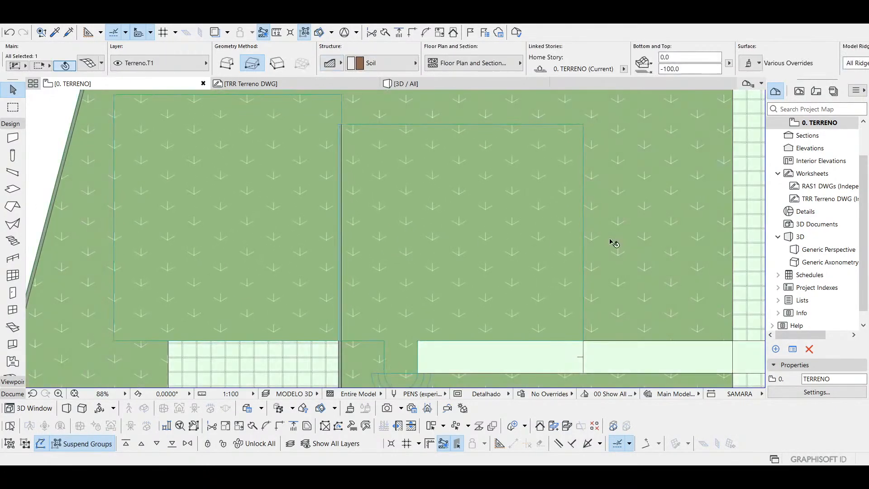
left_click(174, 442)
left_click(186, 445)
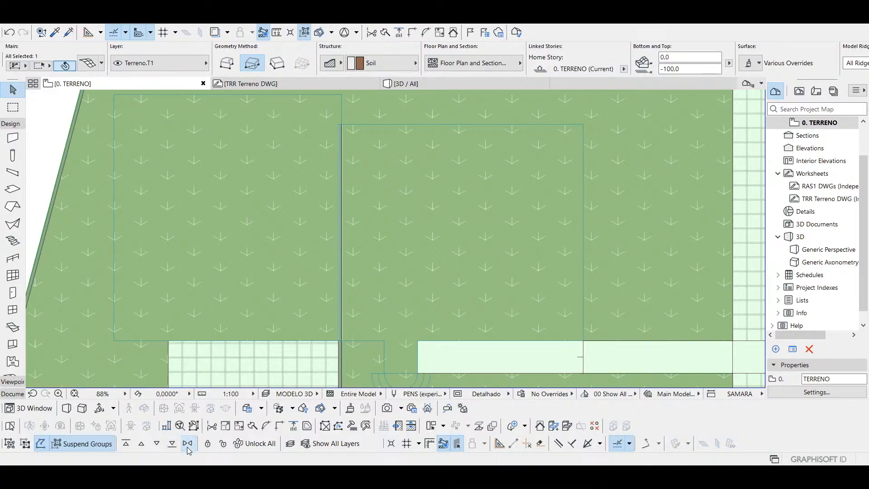
left_click(177, 444)
key("ctrl+d")
left_click(241, 254)
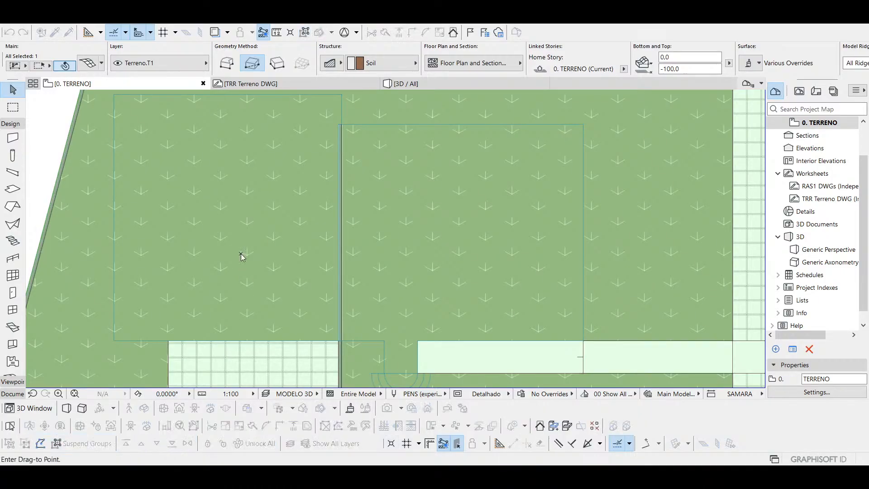
key("Escape")
key("Escape")
Select both concrete floor slabs again and check how their fills and outlines display against the terrain mesh.
left_click(114, 341)
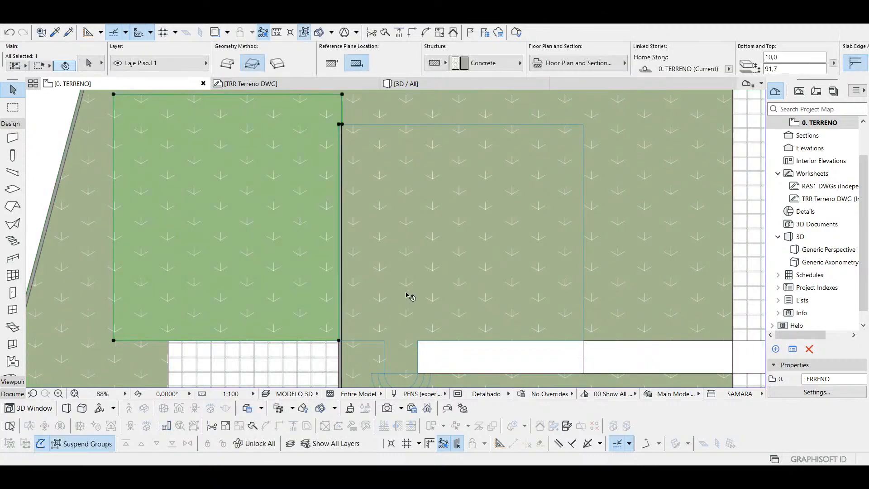
left_click(407, 293, "shift")
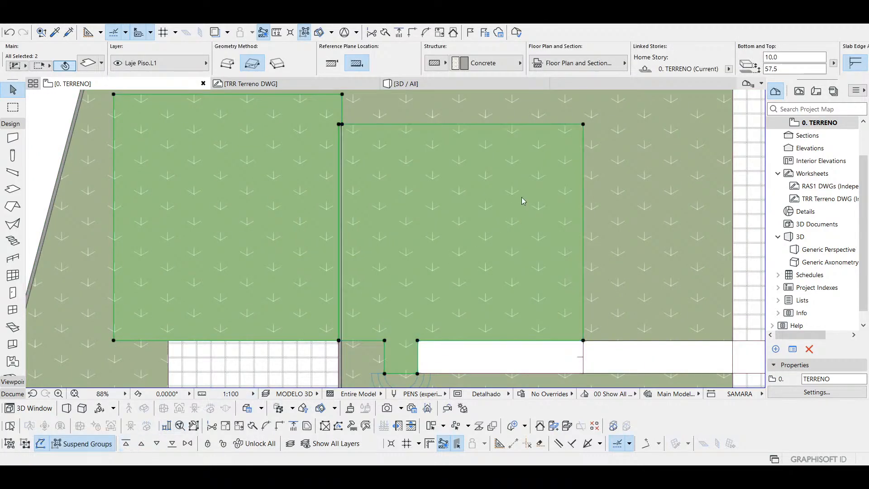
middle_click_drag(340, 229, 409, 220)
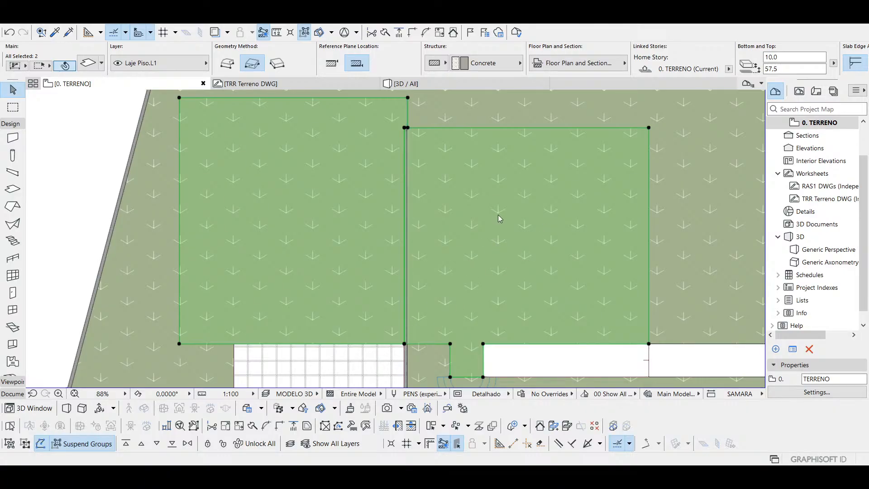
left_click(539, 428)
scroll(471, 227, "down", 4)
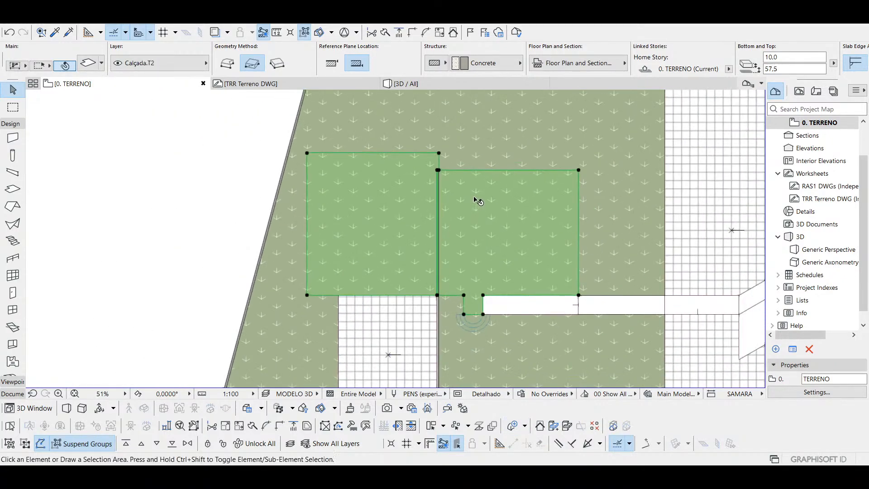
key("Escape")
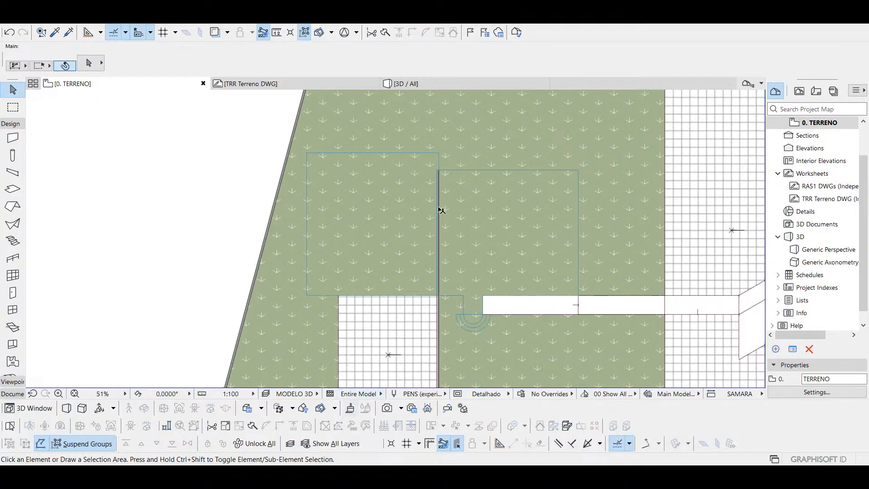
Select the floor slab with the entrance notch and inspect its outline around the notch, round steps and access path.
middle_click_drag(441, 211, 429, 204)
middle_click_drag(519, 288, 431, 194)
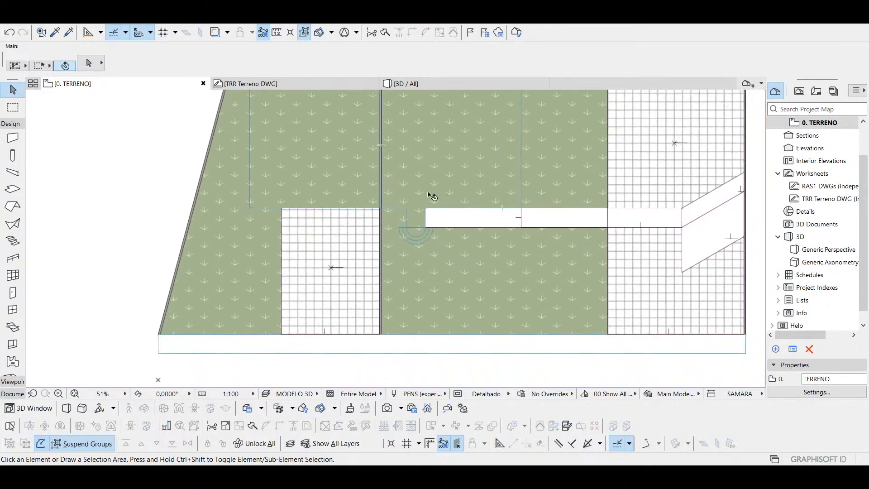
scroll(431, 194, "up", 8)
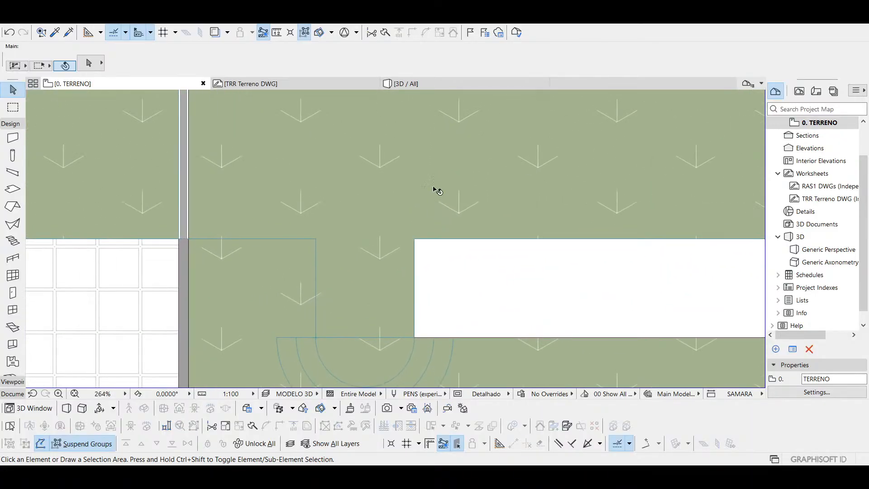
left_click(437, 181)
scroll(460, 237, "down", 2)
scroll(461, 237, "down", 5)
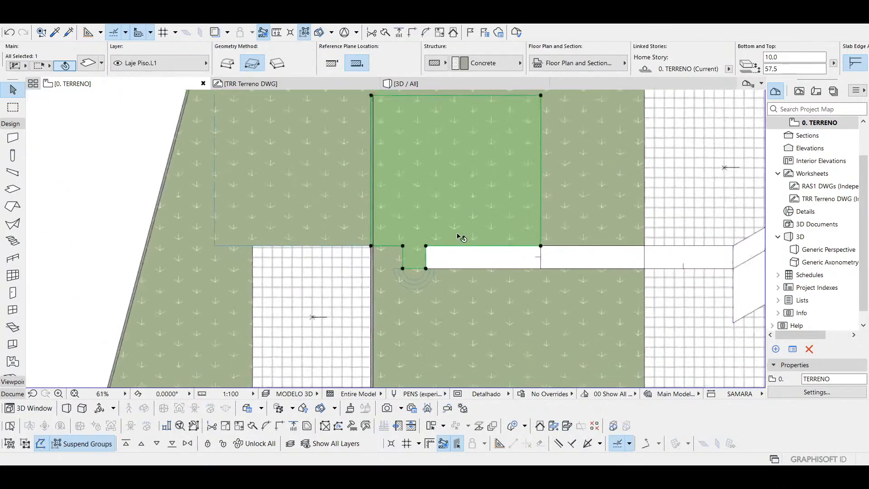
scroll(461, 235, "up", 4)
scroll(478, 211, "down", 8)
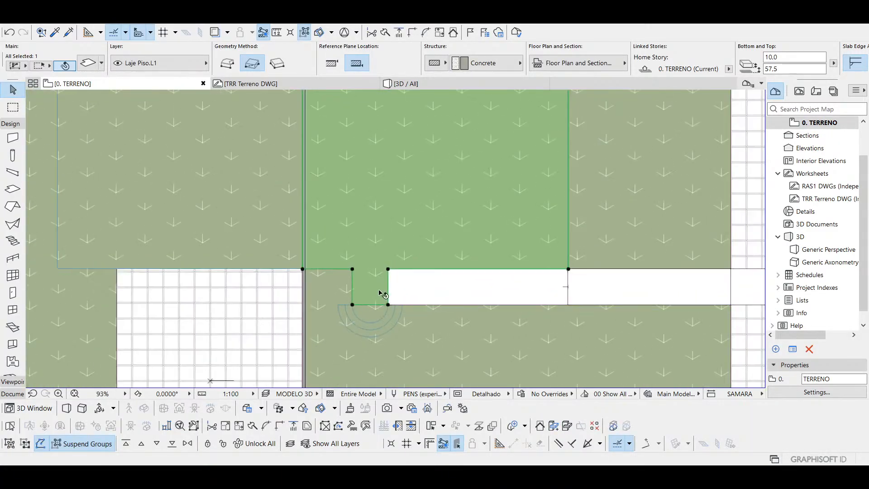
scroll(389, 270, "up", 2)
scroll(386, 267, "up", 6)
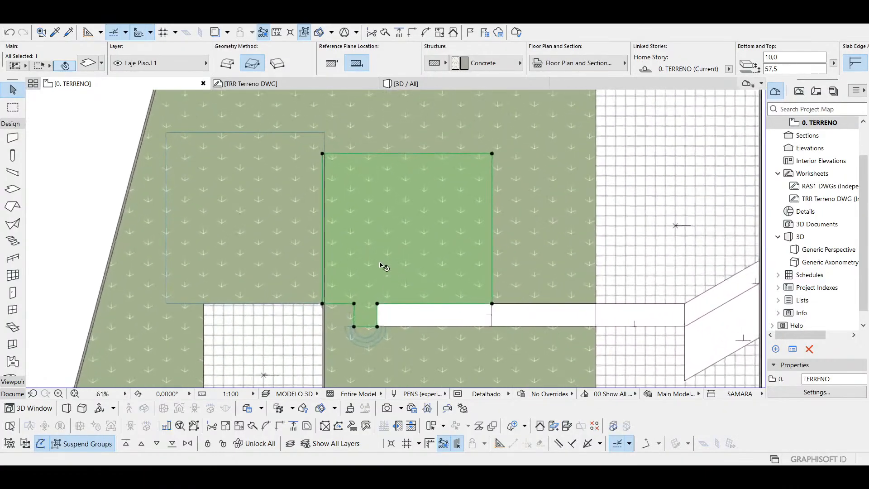
Clear the selection and examine the slab outlines along the dividing wall and toward the slanted boundary.
key("Escape")
middle_click_drag(370, 233, 374, 232)
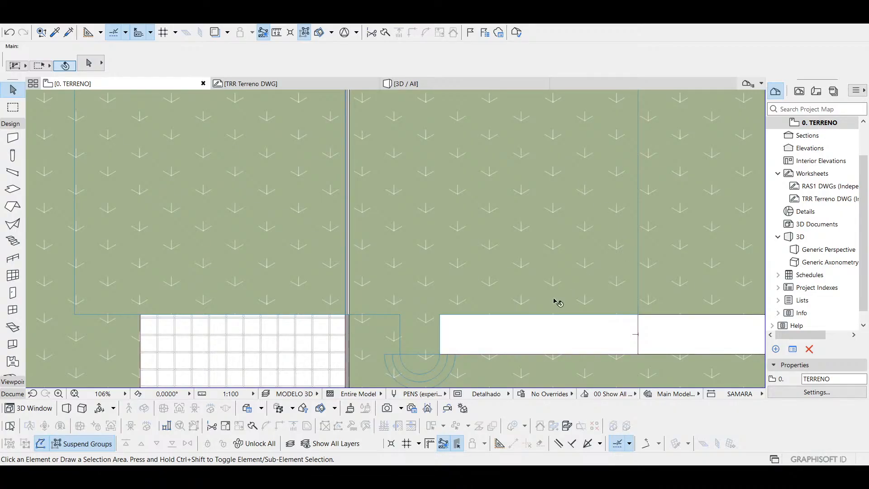
middle_click_drag(340, 177, 386, 236)
middle_click_drag(311, 249, 363, 223)
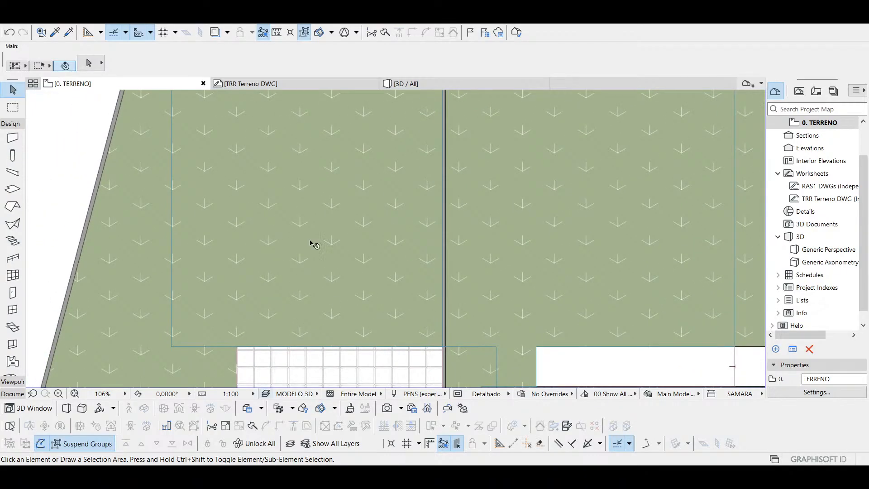
Select the concrete floor slab with the entrance notch and review its layer, structure, elevation and classification settings.
scroll(372, 161, "down", 8)
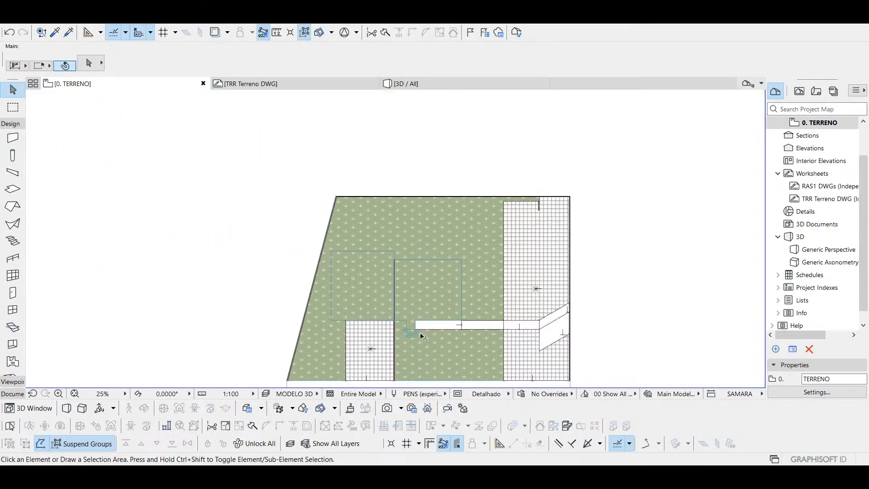
middle_click_drag(422, 327, 423, 226)
scroll(393, 206, "up", 5)
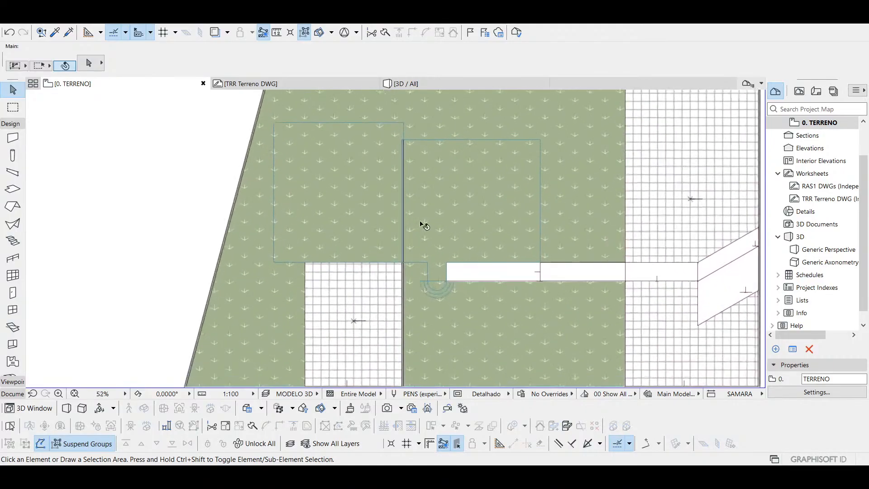
left_click(443, 201)
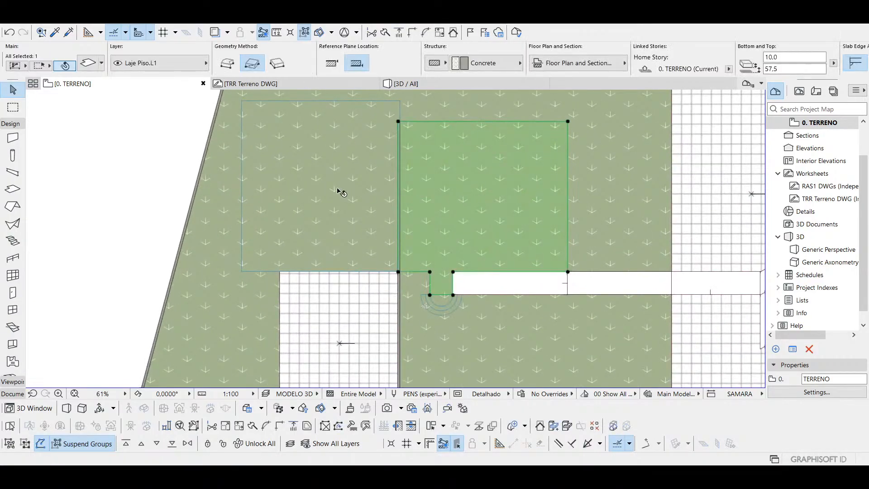
middle_click_drag(364, 177, 353, 222)
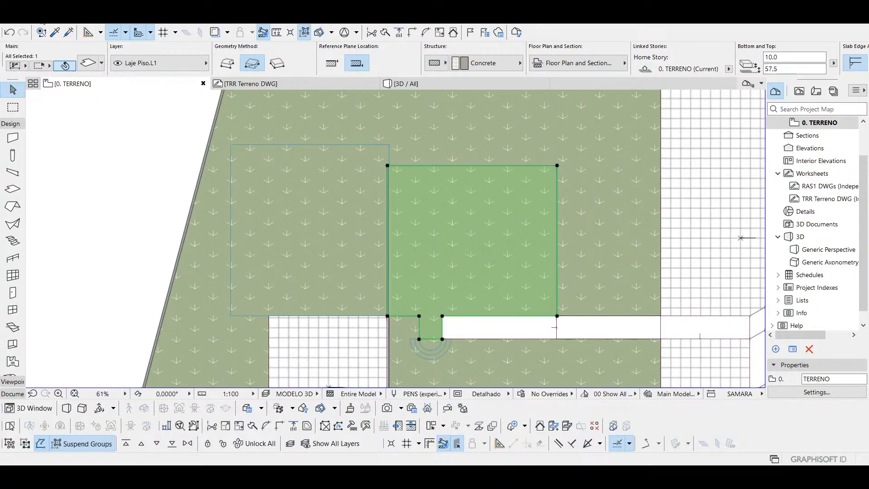
left_click(216, 33)
left_click(216, 33)
scroll(779, 50, "down", 5)
scroll(779, 51, "down", 10)
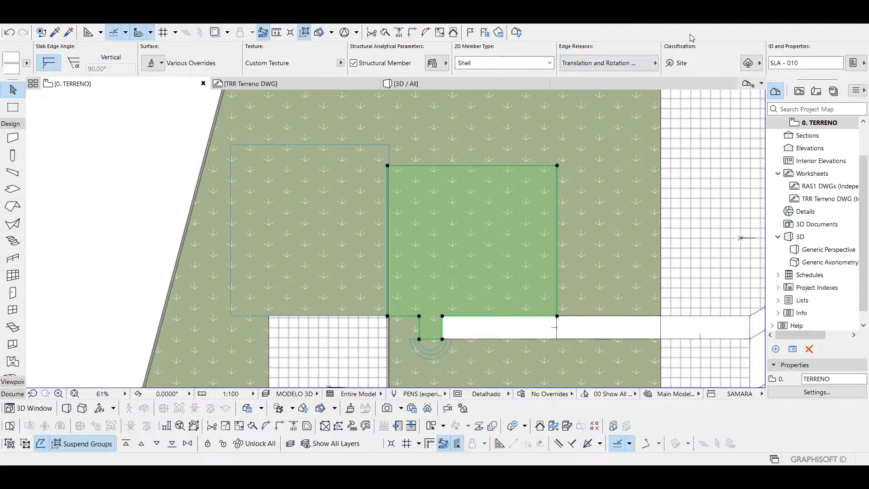
scroll(698, 47, "up", 15)
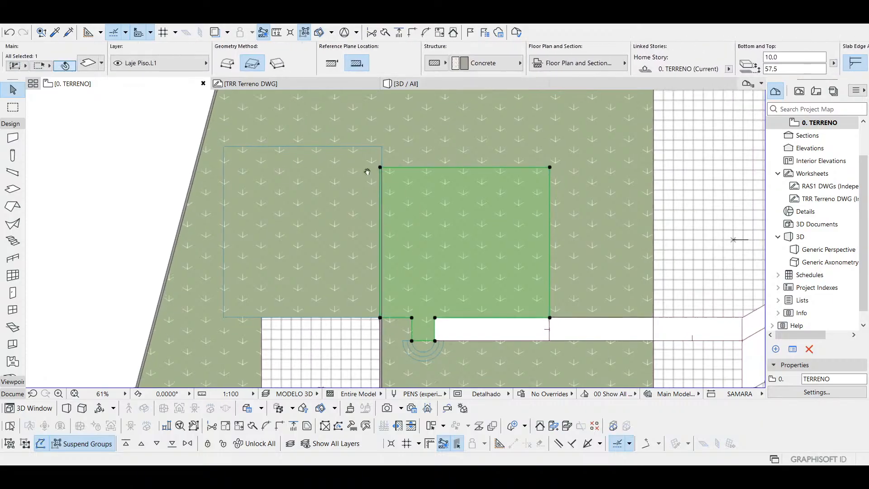
Compare the outlines of the two floor slabs against the terrain and clear the selection.
middle_click_drag(369, 171, 306, 142)
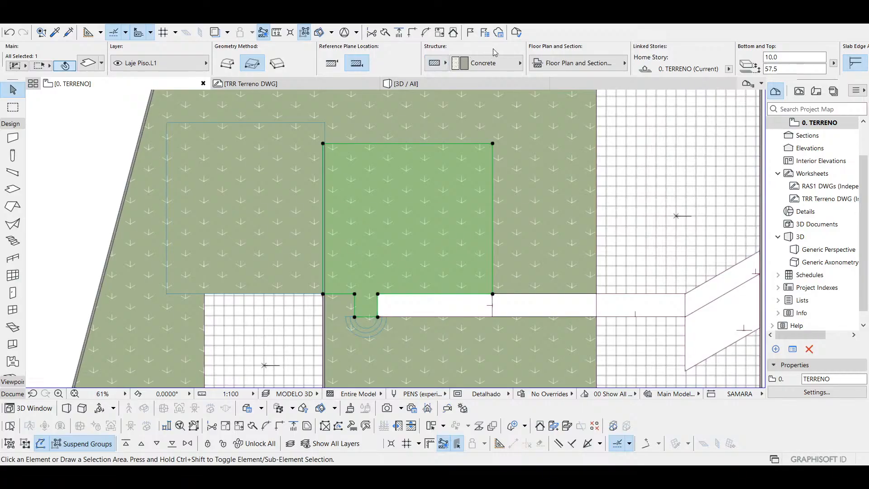
middle_click_drag(410, 233, 417, 258)
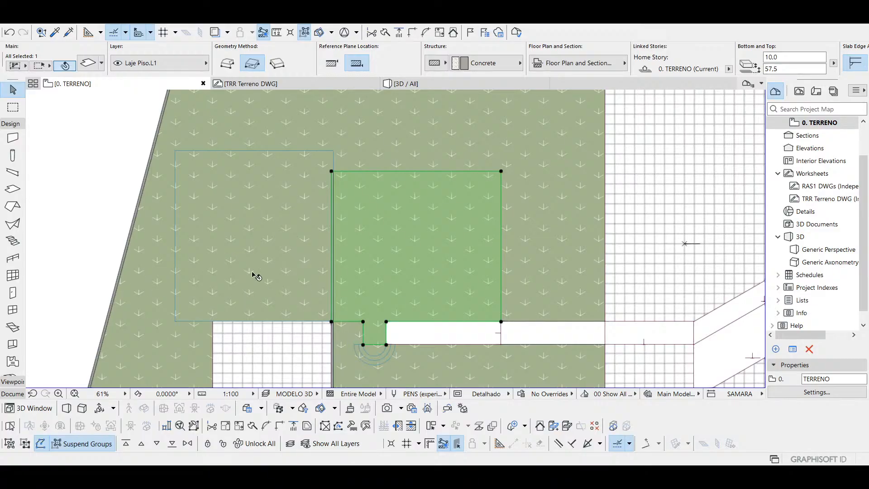
mouse_move(347, 298)
middle_mouse_down()
mouse_move(350, 246)
mouse_move(358, 303)
middle_mouse_up()
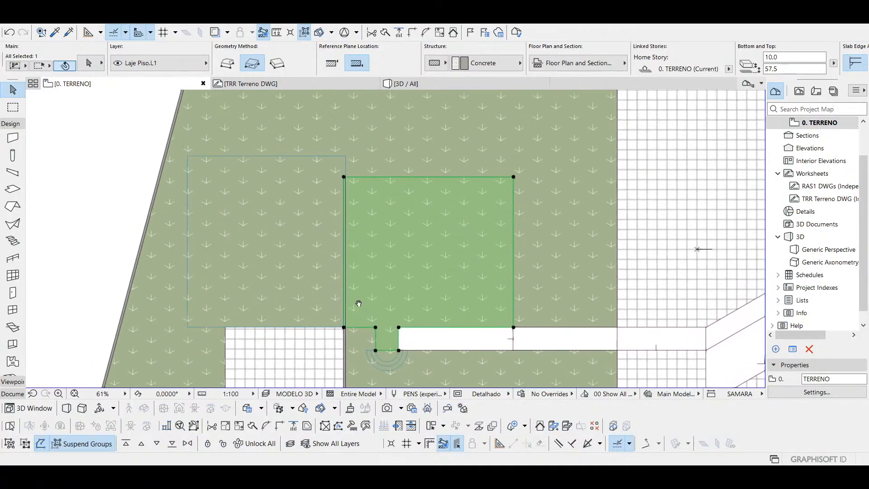
middle_click_drag(271, 262, 337, 277)
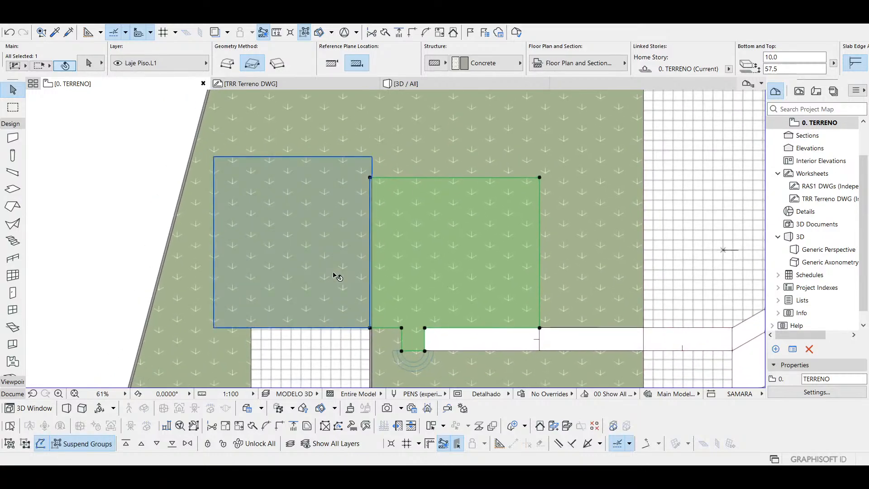
mouse_move(123, 196)
left_mouse_down()
mouse_move(181, 257)
mouse_move(212, 261)
mouse_move(117, 202)
left_mouse_up()
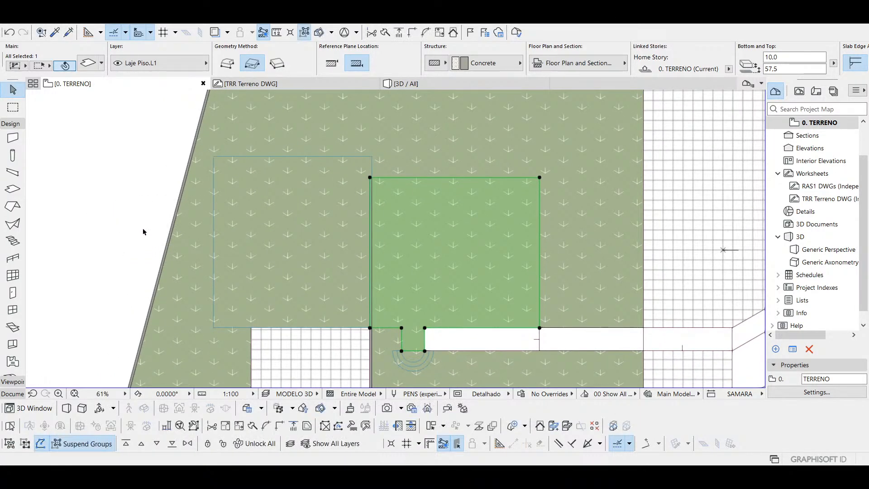
left_click(143, 228)
left_click_drag(134, 224, 82, 238)
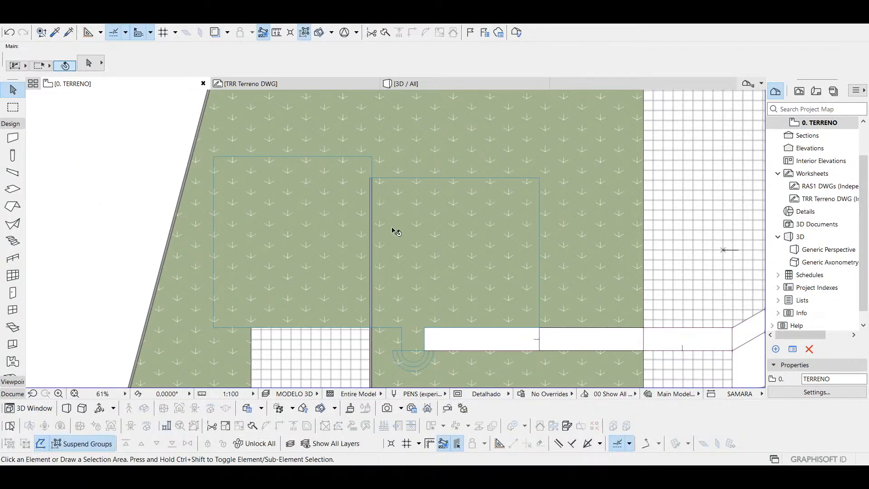
Select the three semicircular Calçada.T2 step slabs below the entrance notch and give them an opaque cover fill over the terrain.
scroll(354, 277, "up", 6)
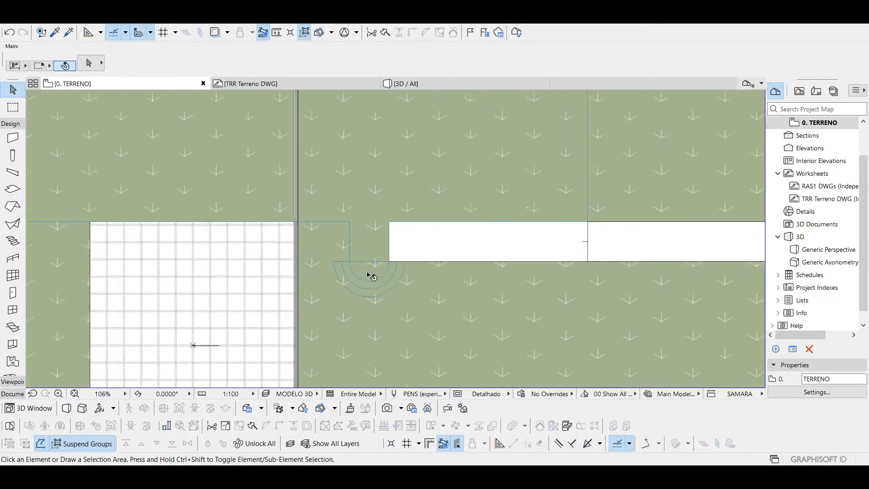
scroll(372, 277, "up", 3)
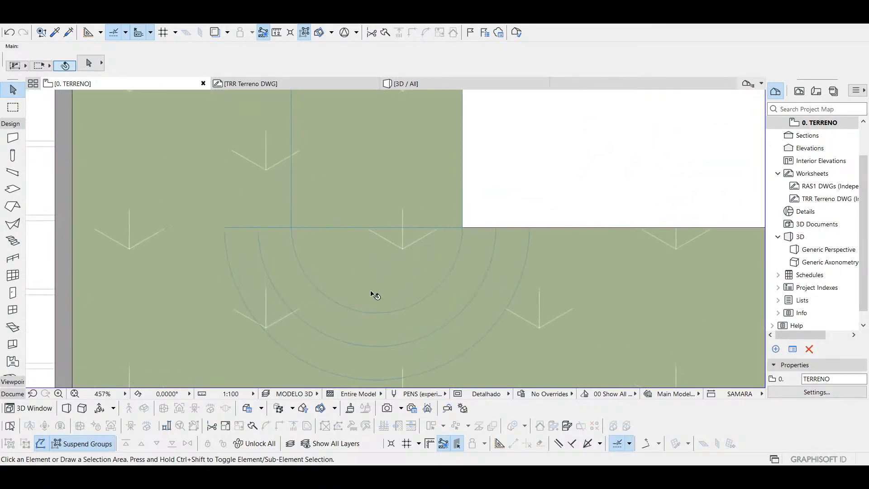
left_click(354, 232)
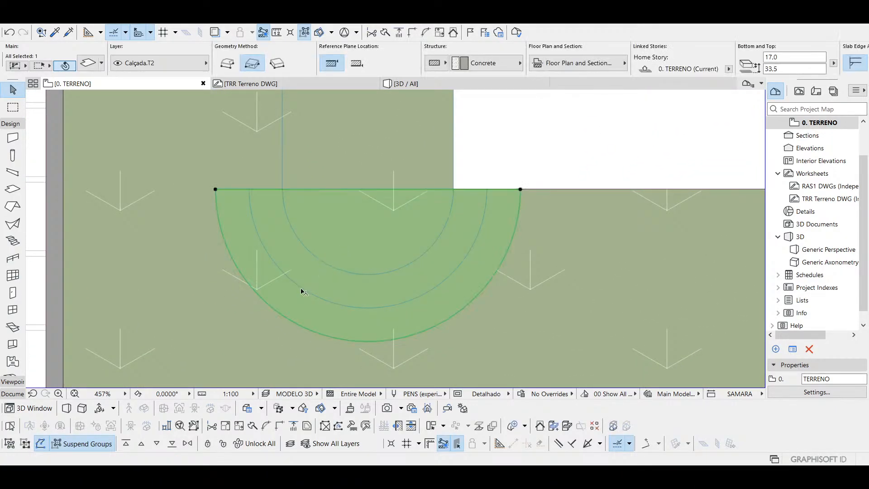
key("Escape")
left_click(339, 268)
left_click(324, 296, "shift")
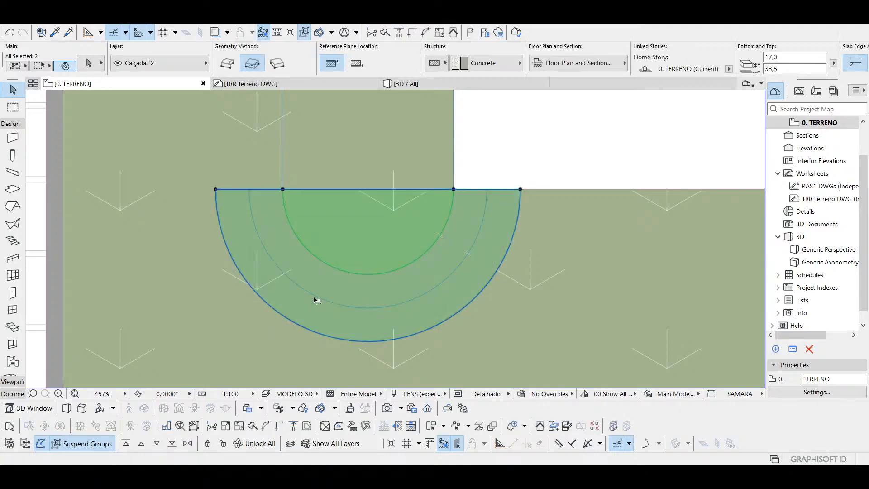
left_click(314, 296, "shift")
middle_click_drag(582, 268, 415, 281)
scroll(538, 311, "down", 3)
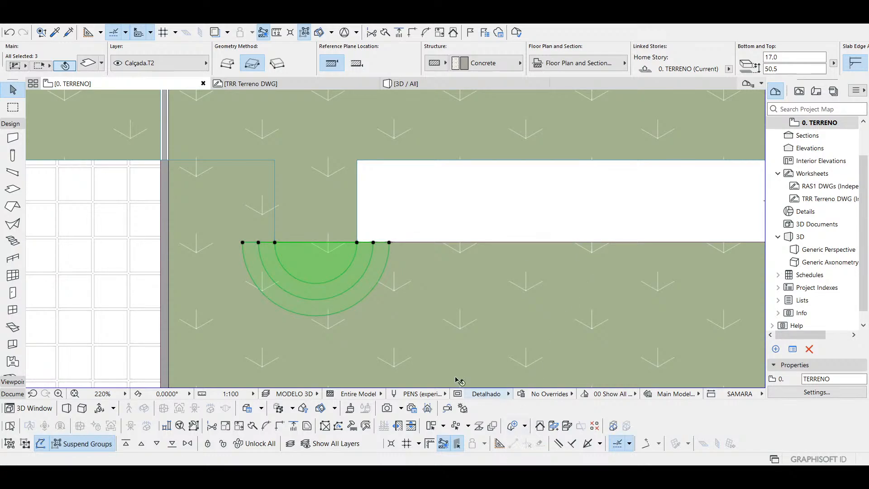
scroll(333, 189, "down", 2)
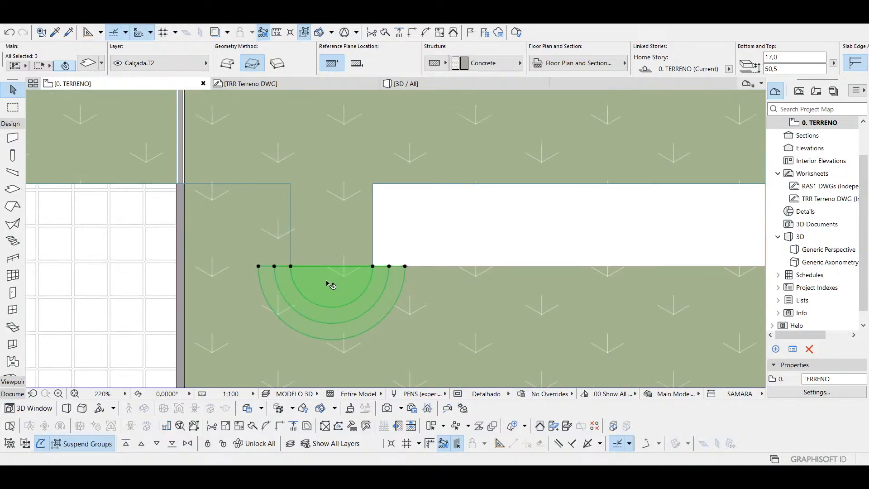
scroll(327, 282, "down", 6)
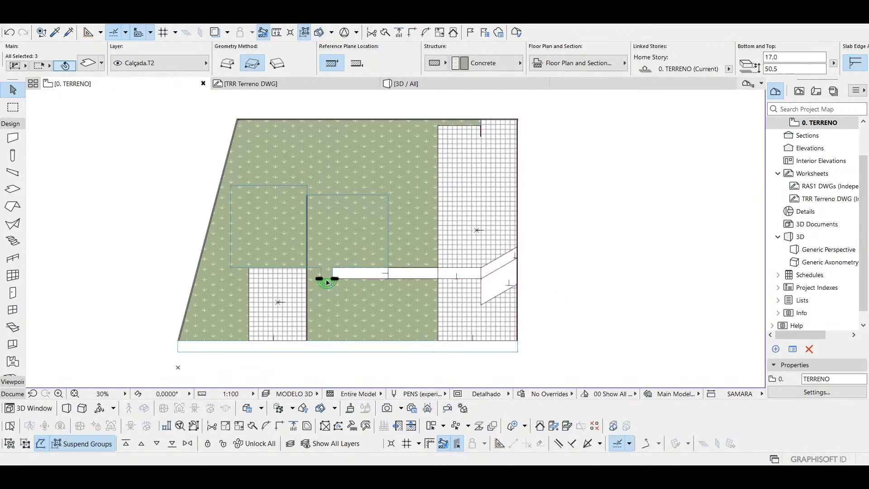
middle_click_drag(328, 266, 360, 195)
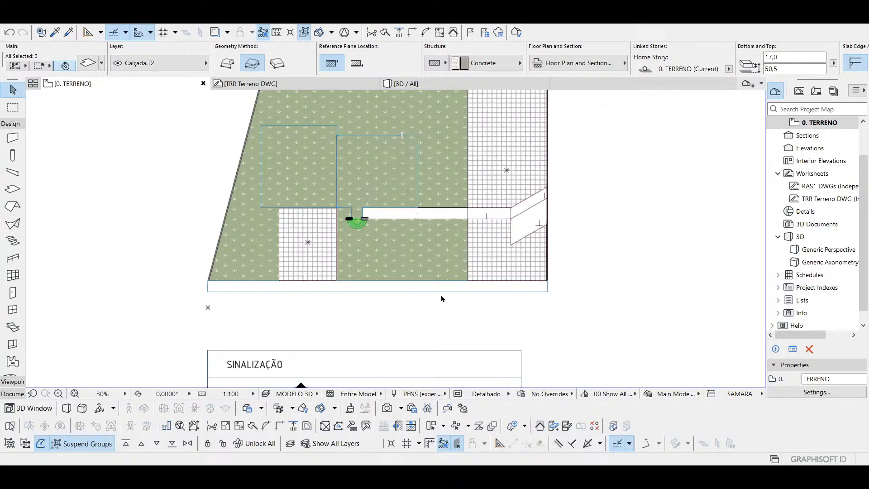
middle_click_drag(395, 248, 484, 313)
middle_click_drag(480, 245, 429, 235)
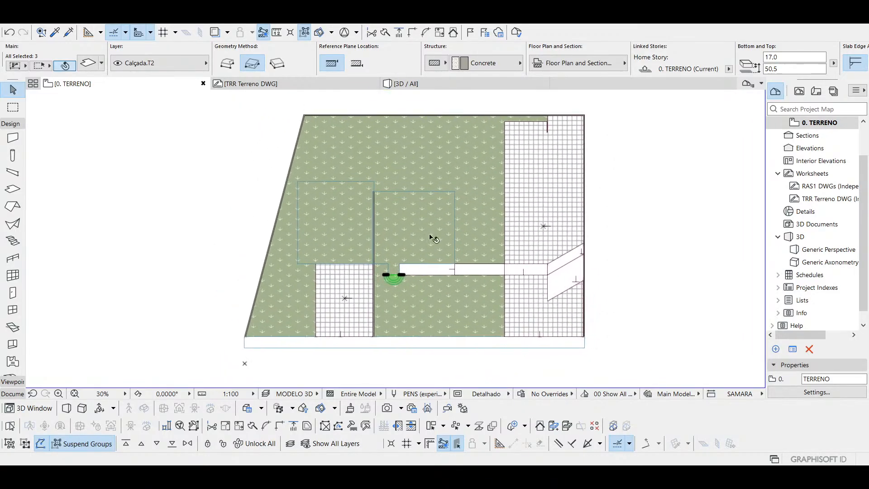
scroll(429, 291, "up", 2)
scroll(392, 292, "up", 2)
middle_click_drag(390, 165, 412, 220)
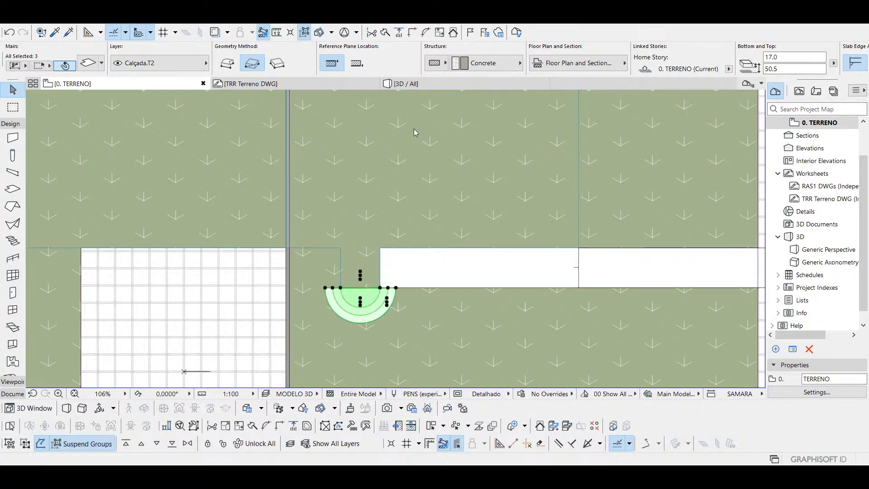
Select the notched floor slab on the terrain plan and open the 1. TÉRREO story to check what displays there.
left_click(363, 249)
scroll(415, 311, "down", 3)
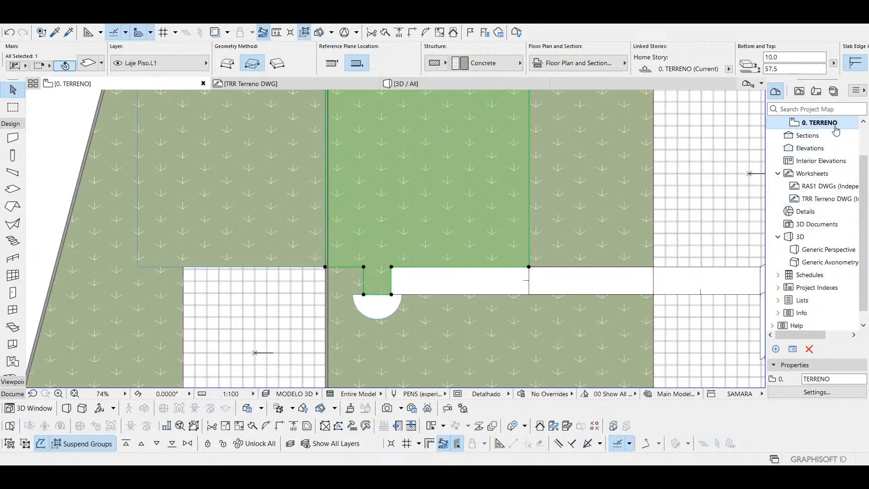
scroll(836, 130, "up", 3)
double_click(818, 147)
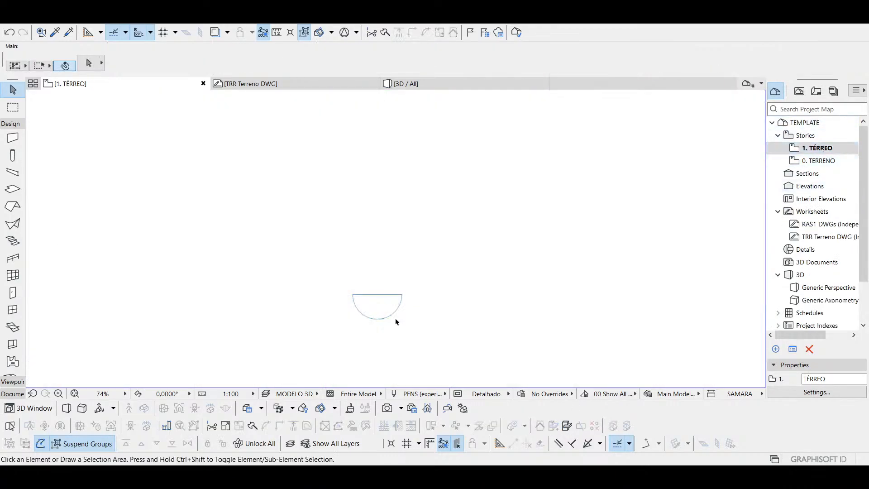
Select all three semicircular step slabs and remove them from the 1. TÉRREO floor plan only.
scroll(395, 321, "down", 5)
left_click(390, 314)
scroll(387, 320, "up", 7)
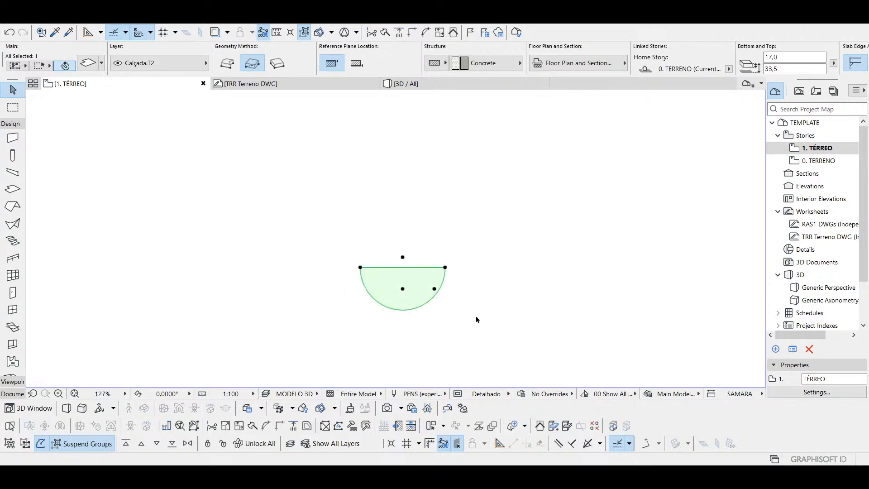
left_click(515, 333)
left_click_drag(515, 332, 277, 242)
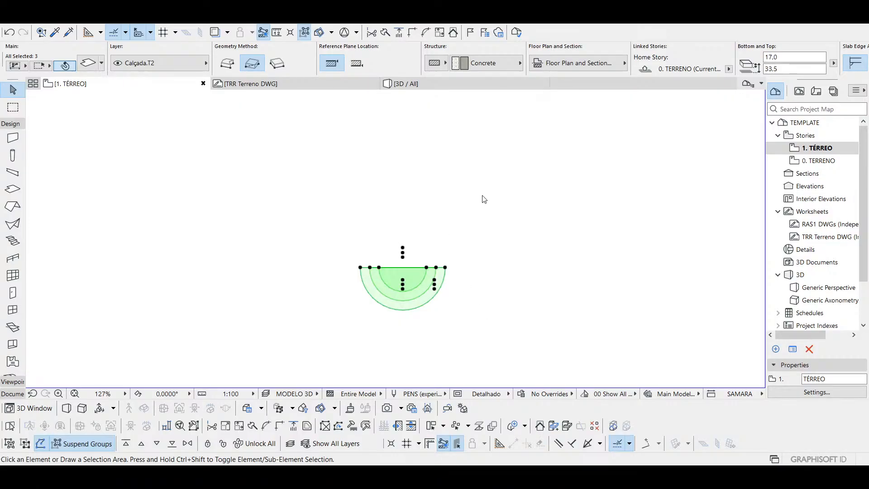
key("Delete")
left_click(539, 221)
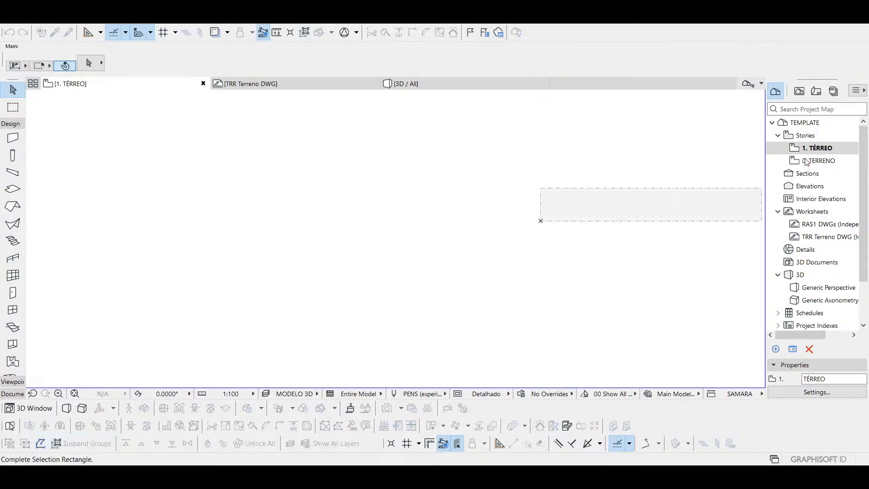
left_click(668, 216)
Return to the 0. TERRENO plan and select the two inner semicircular step slabs to check how they display.
double_click(821, 163)
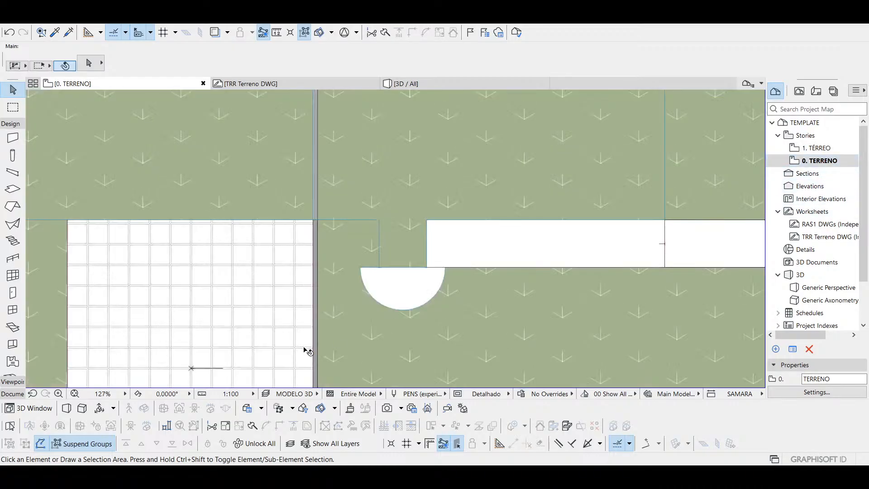
scroll(404, 288, "up", 5)
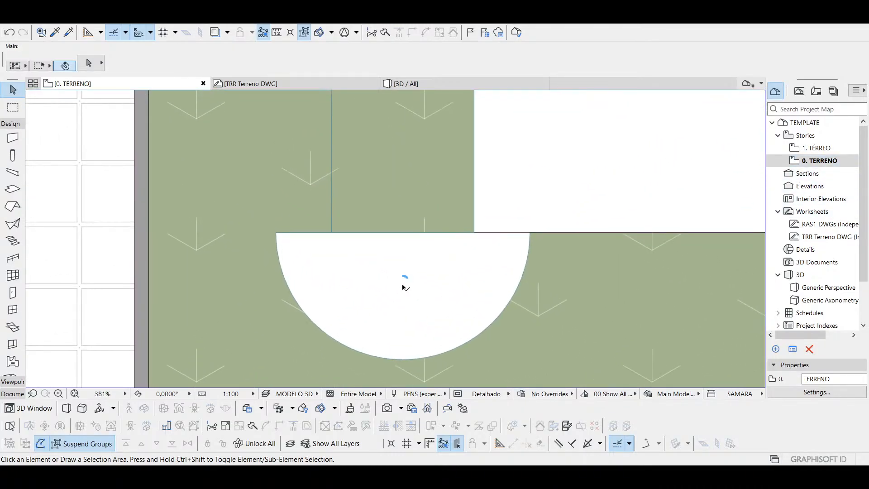
left_click(403, 285)
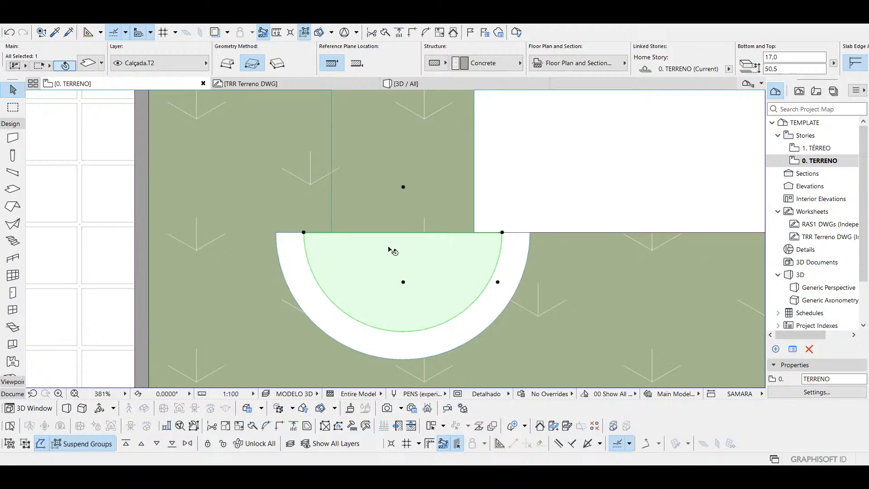
left_click(356, 252, "shift")
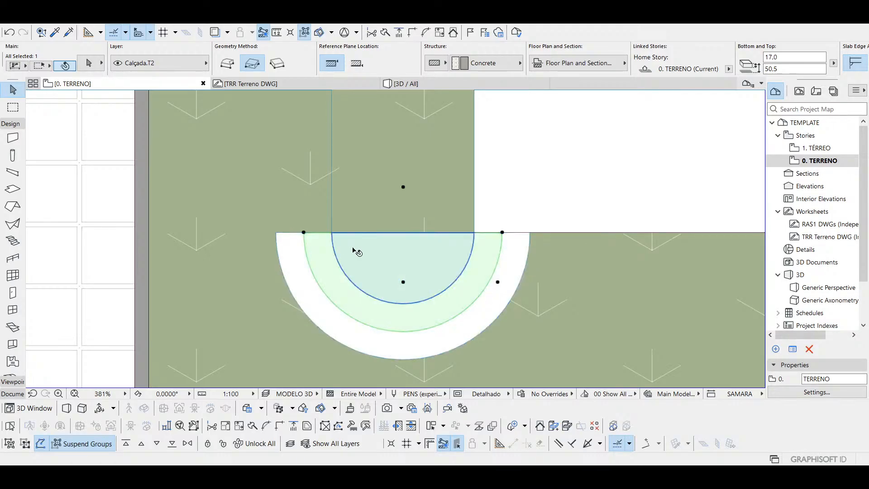
scroll(552, 326, "down", 3)
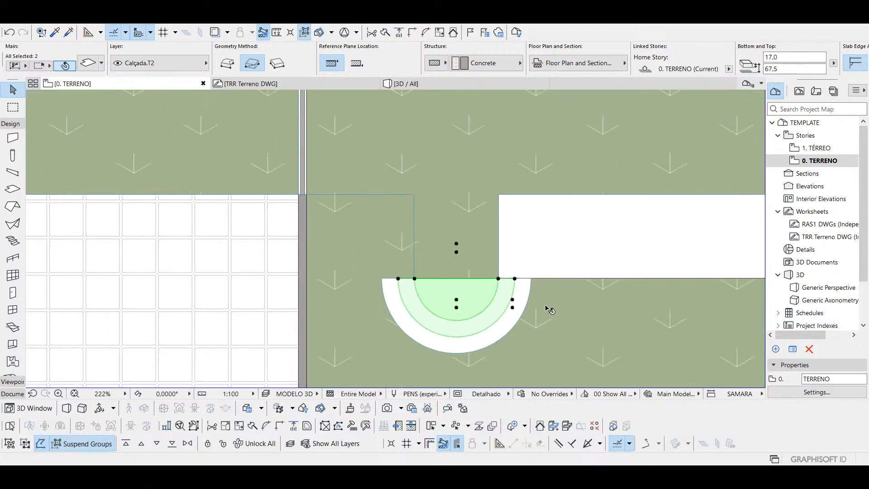
scroll(475, 260, "down", 5)
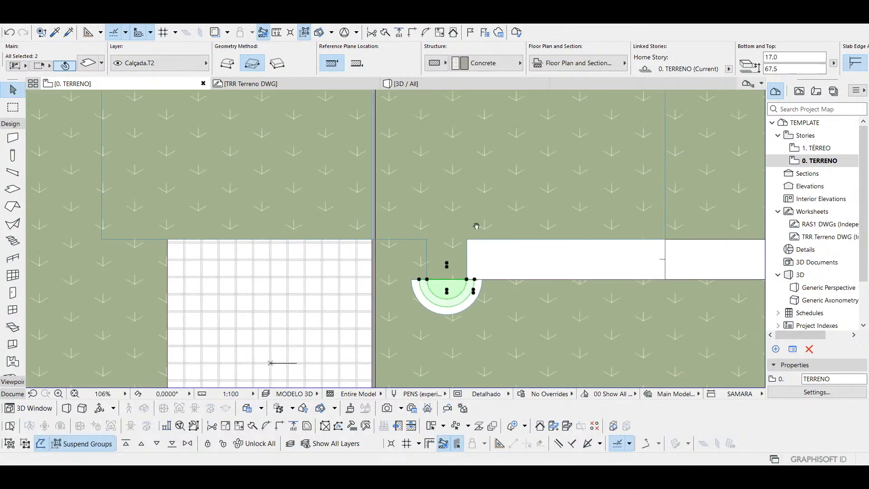
Select the two Laje Piso.L1 floor slabs on the terrain plan and give them an opaque cover fill over the terrain.
middle_click_drag(452, 233, 373, 236)
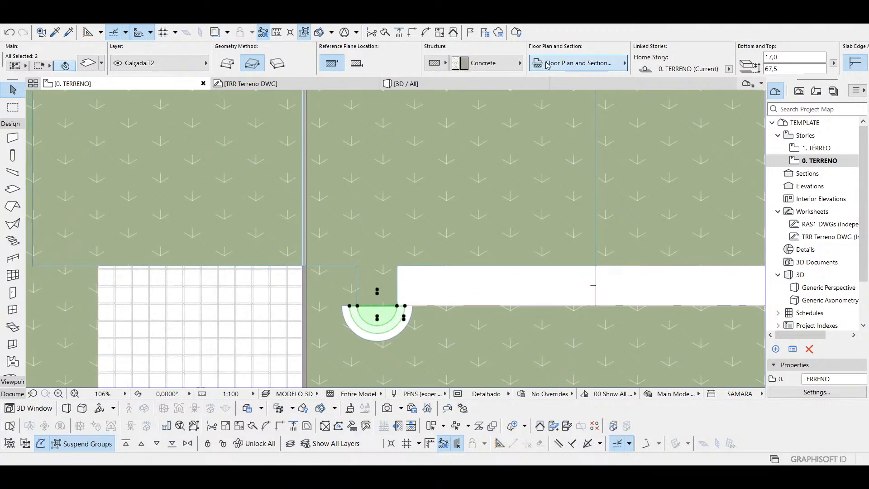
middle_click_drag(491, 215, 548, 285)
left_click(470, 239)
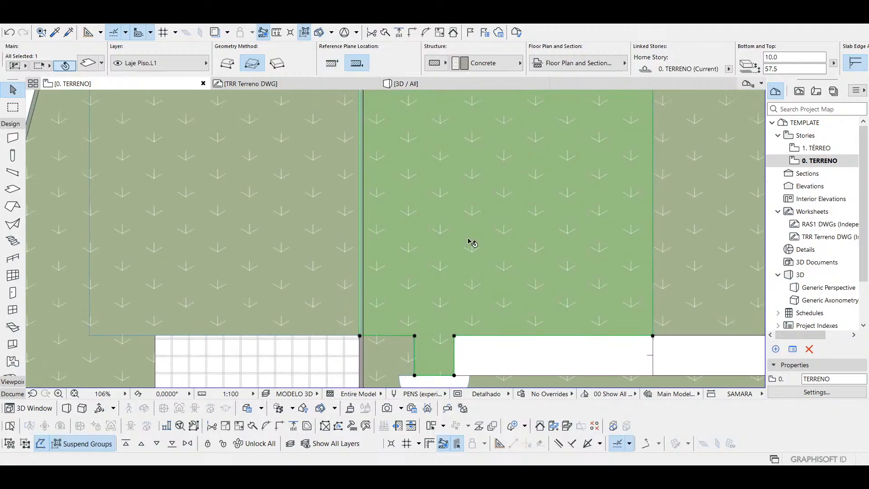
left_click(284, 238, "shift")
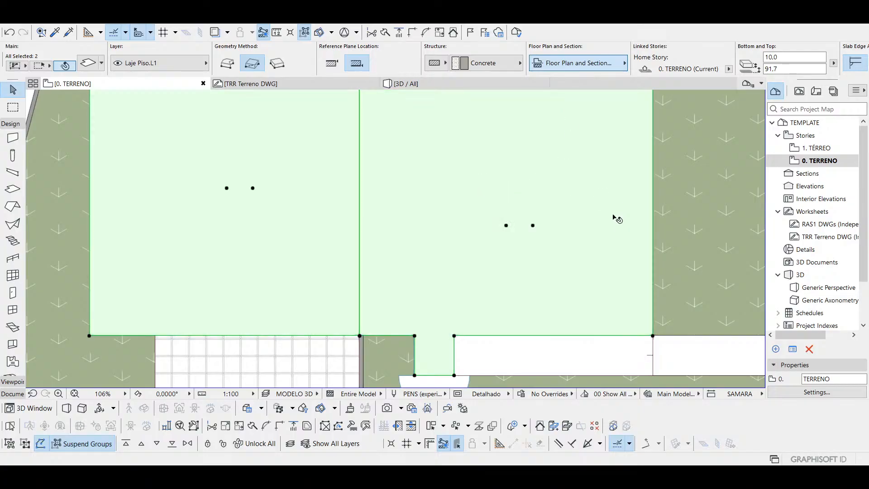
Select both Laje Piso.L1 floor slabs on the 1. TÉRREO story and remove them from that floor plan only.
double_click(818, 148)
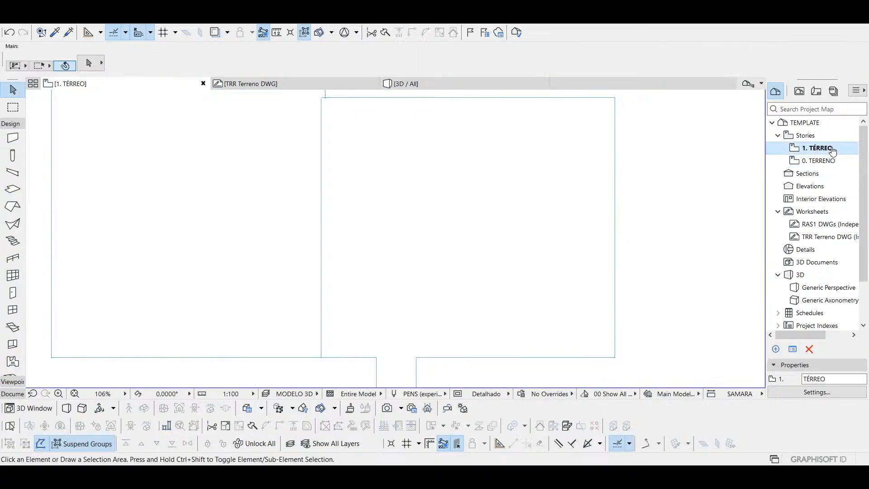
scroll(390, 190, "down", 8)
left_click_drag(465, 264, 266, 152)
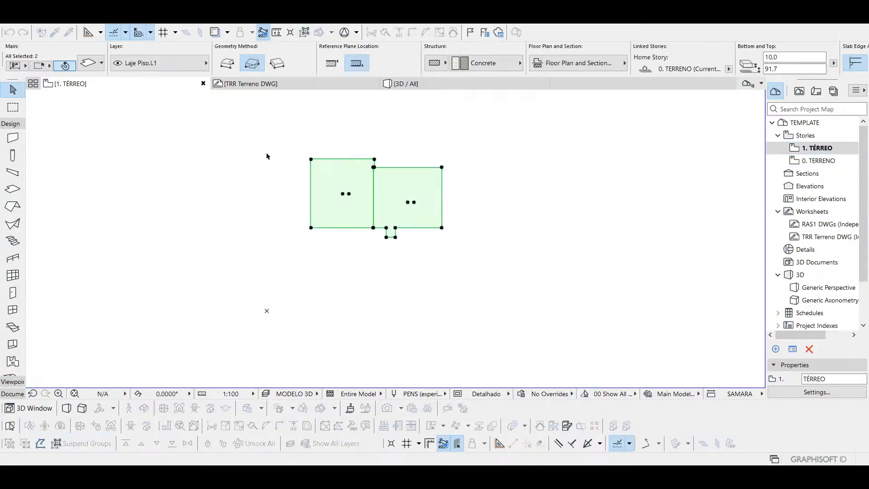
scroll(288, 152, "up", 3)
scroll(528, 229, "up", 4)
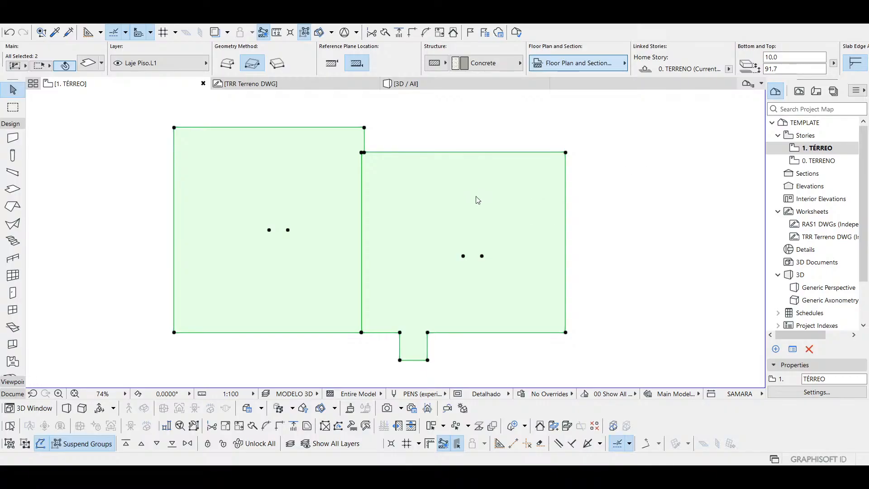
key("Delete")
left_click_drag(634, 199, 633, 154)
left_click(634, 154)
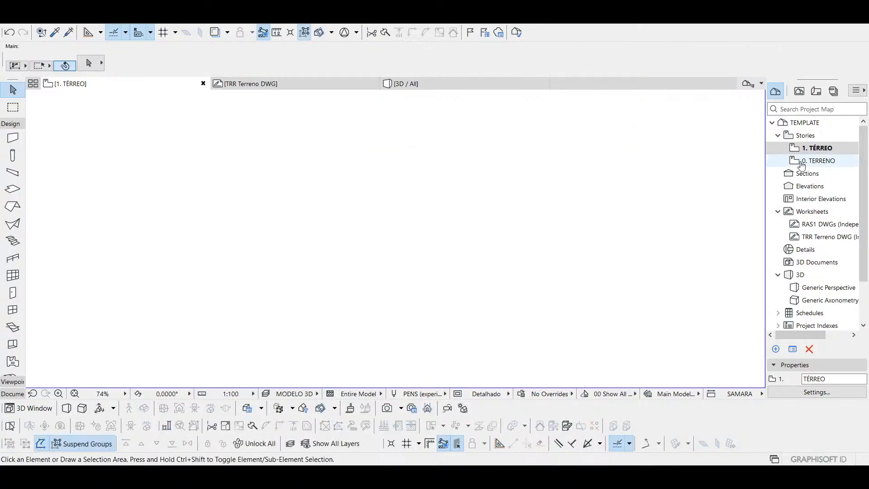
On the 0. TERRENO plan, bring the two inner semicircular step slabs to the front and clear the selection.
left_click(810, 161)
double_click(803, 161)
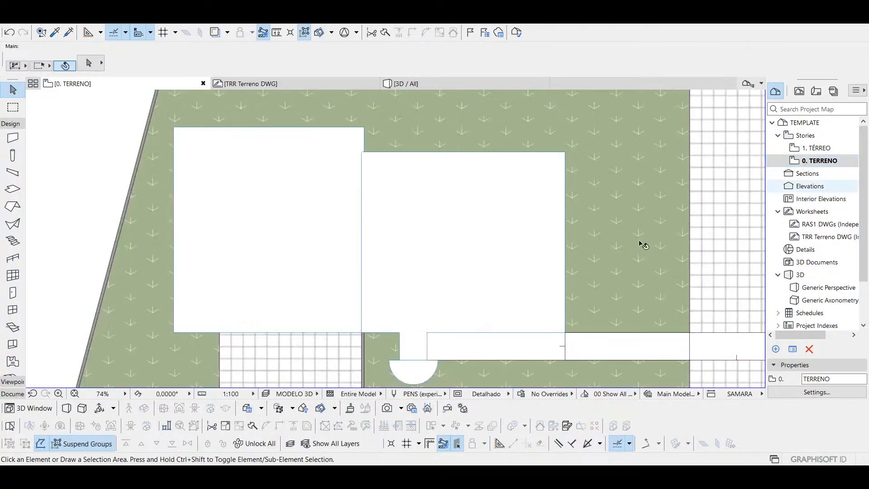
scroll(457, 252, "up", 5)
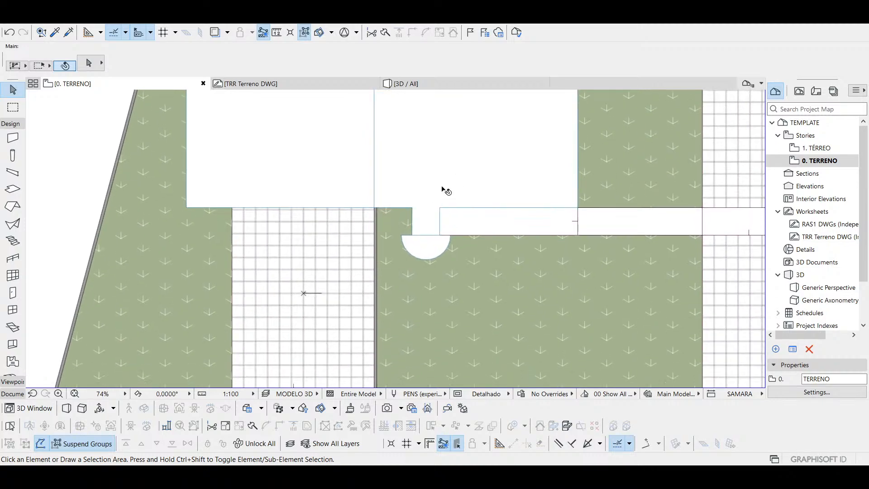
middle_click_drag(437, 235, 479, 250)
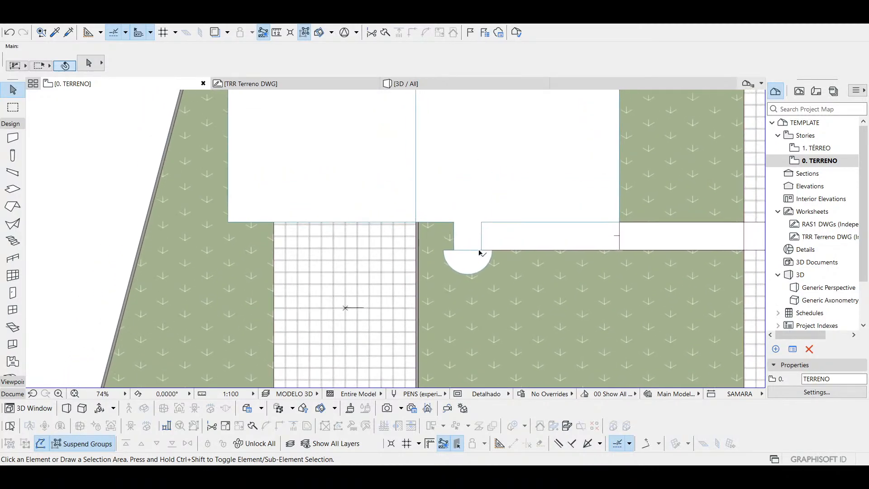
scroll(479, 250, "up", 6)
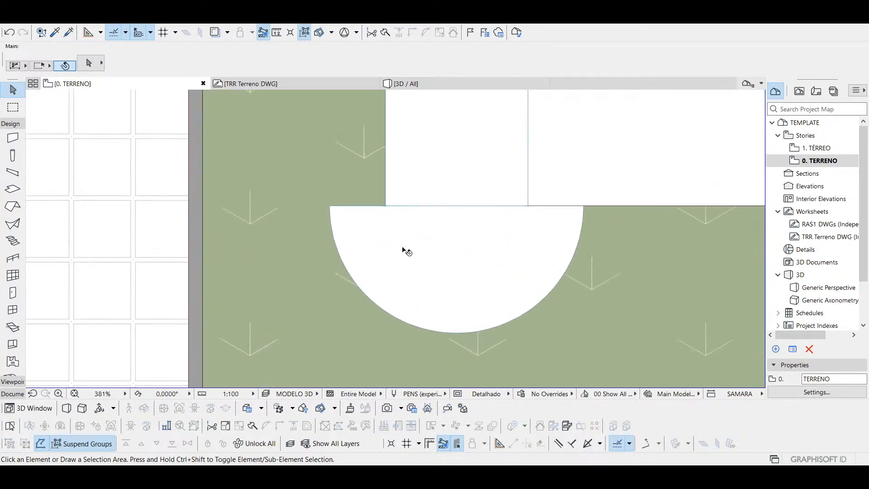
left_click(407, 250)
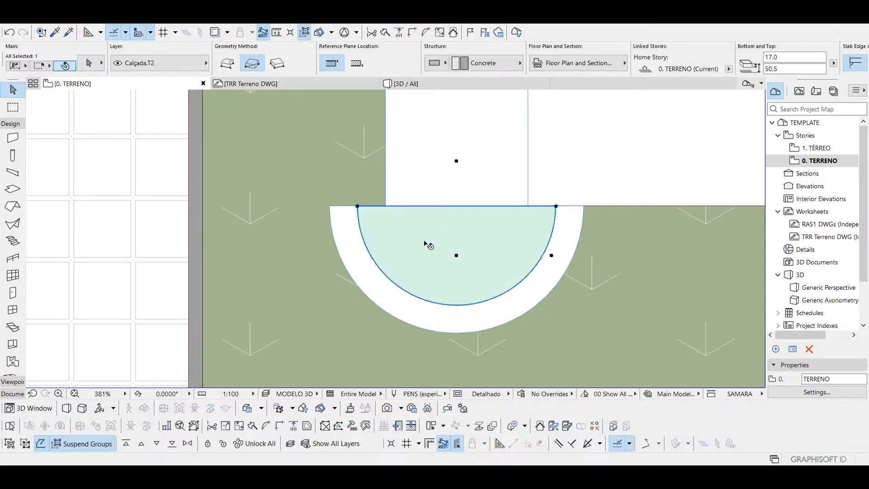
left_click(404, 247, "shift")
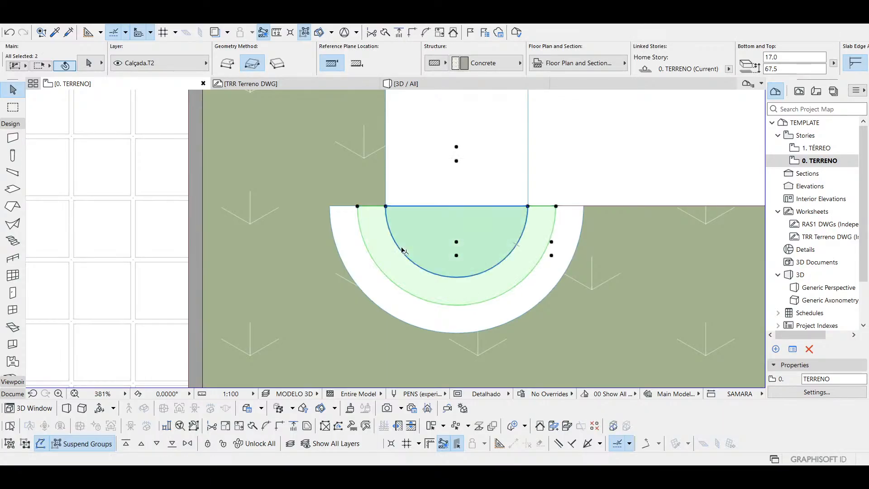
middle_click_drag(603, 255, 604, 261)
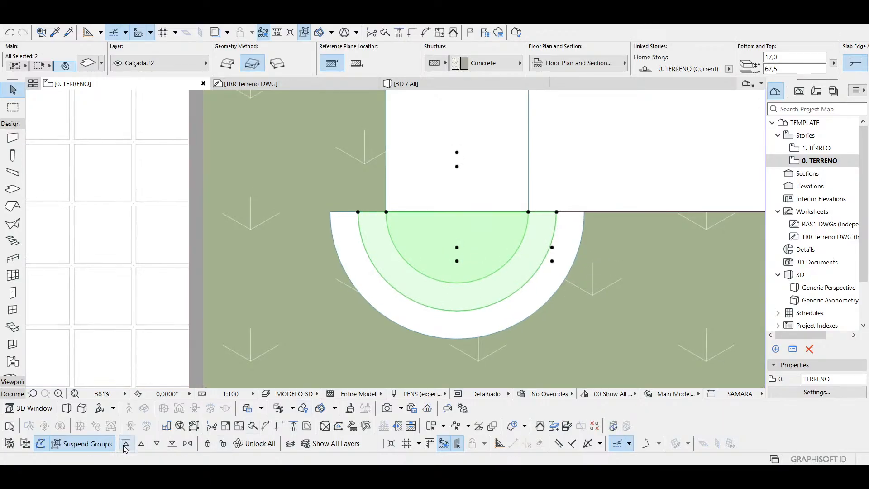
key("Escape")
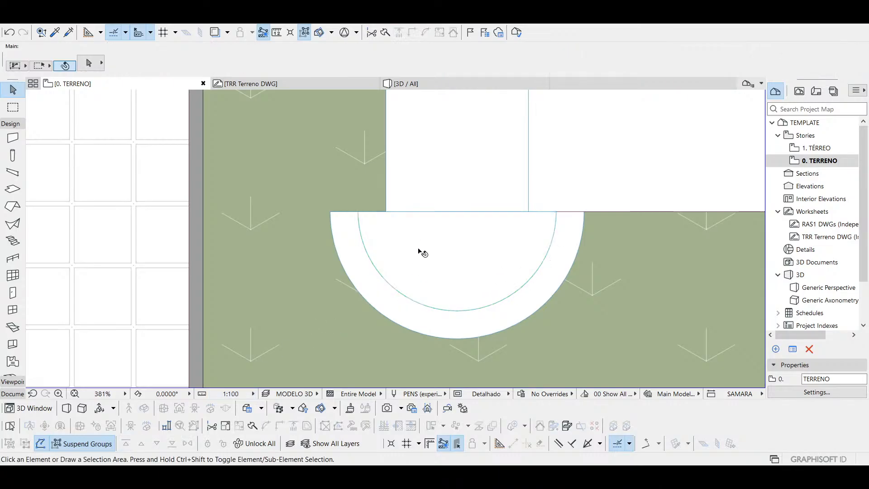
Send the middle semicircular step slab backward behind the inner one, and send all three step slabs one level backward together.
left_click(374, 263)
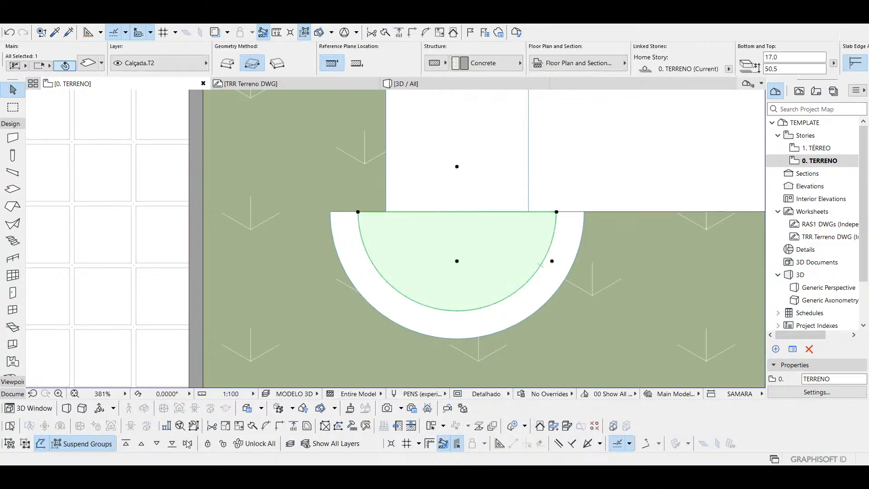
left_click(159, 445)
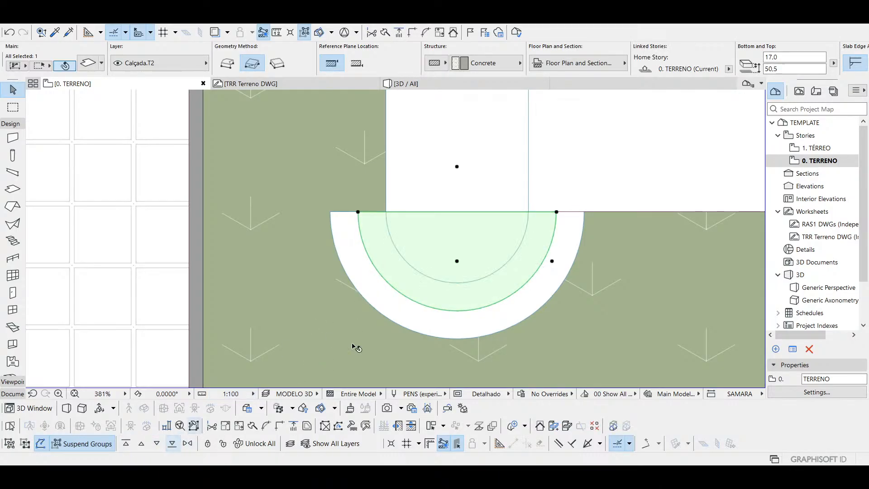
left_click(415, 269)
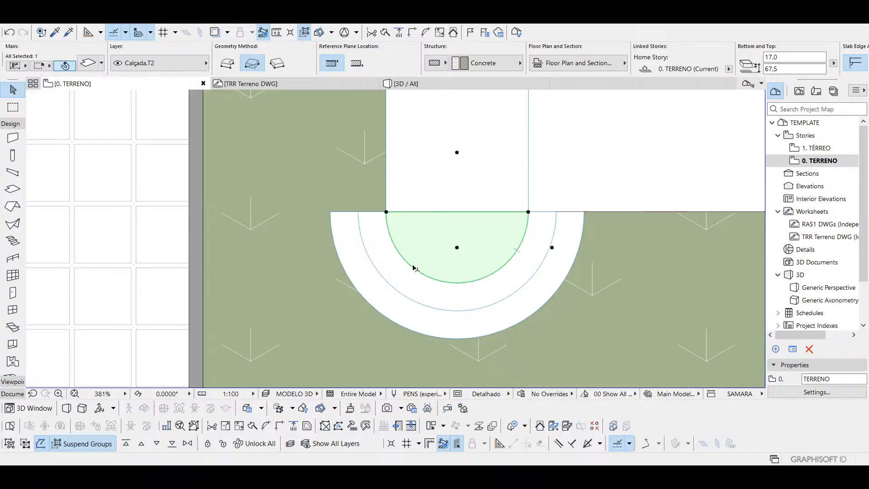
left_click(424, 295, "shift")
left_click(413, 314, "shift")
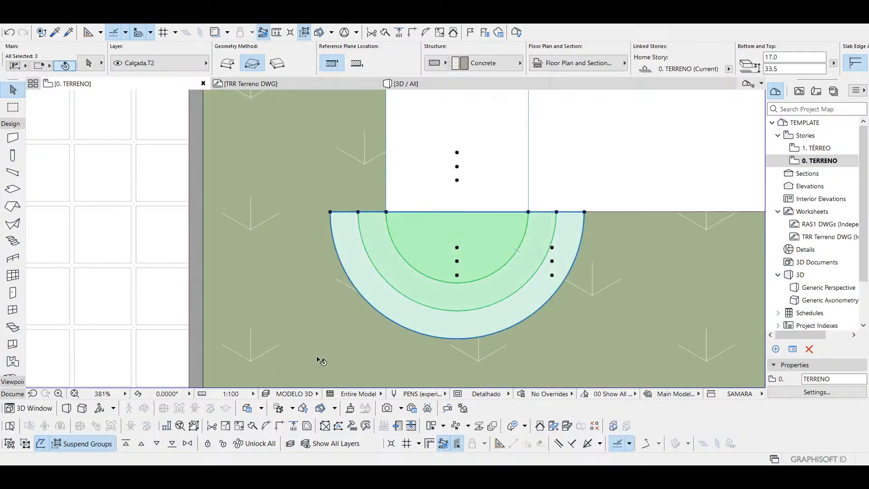
left_click(156, 445)
left_click(494, 200)
scroll(485, 262, "down", 10)
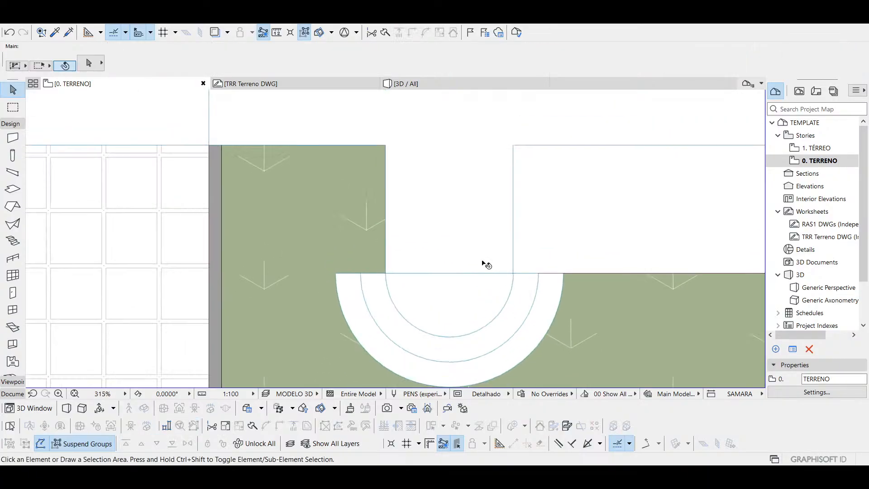
scroll(483, 260, "up", 12)
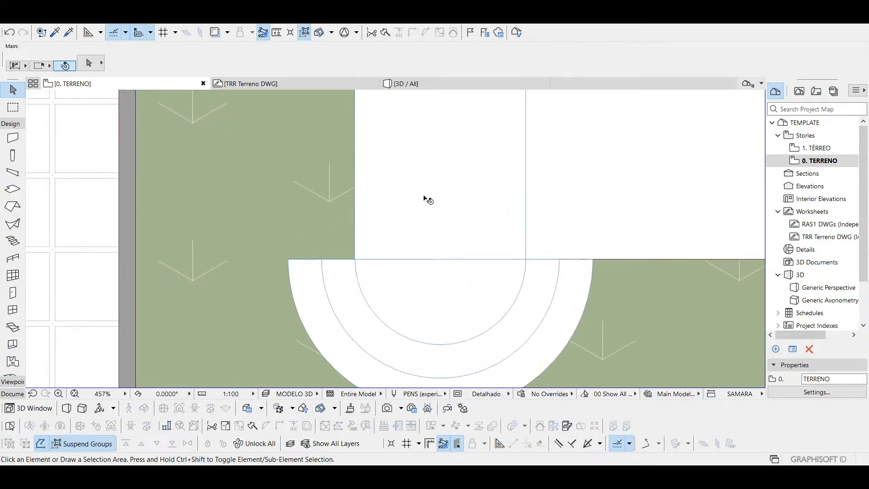
scroll(491, 279, "down", 7)
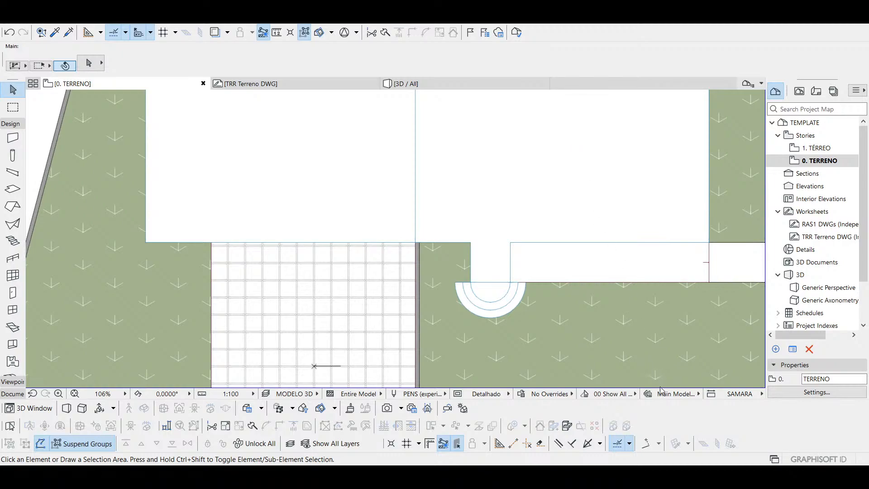
Compare the notched floor slab with the innermost semicircular step slab on the terrain plan and clear the selection.
scroll(481, 254, "up", 6)
left_click(483, 260)
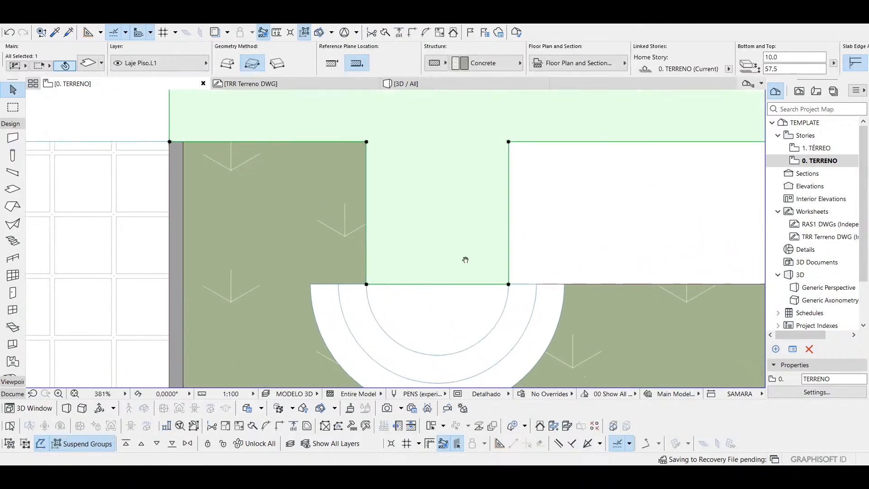
middle_click_drag(466, 260, 408, 228)
left_click(393, 289)
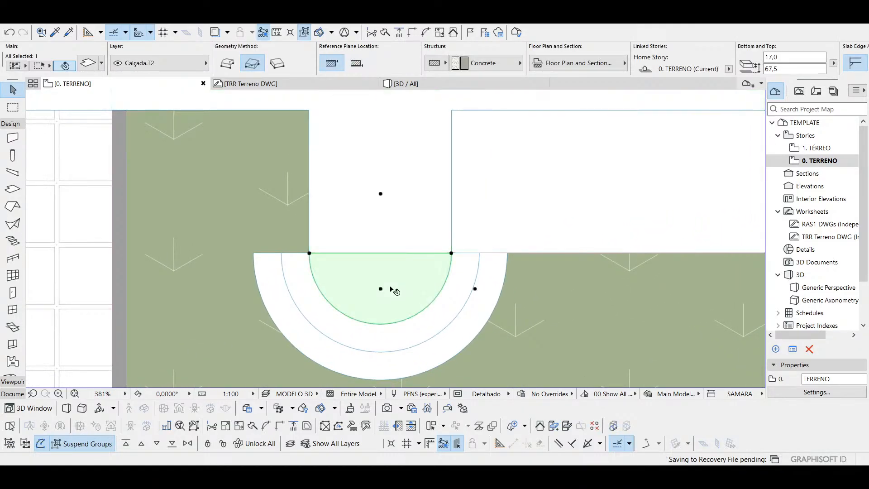
left_click(373, 166)
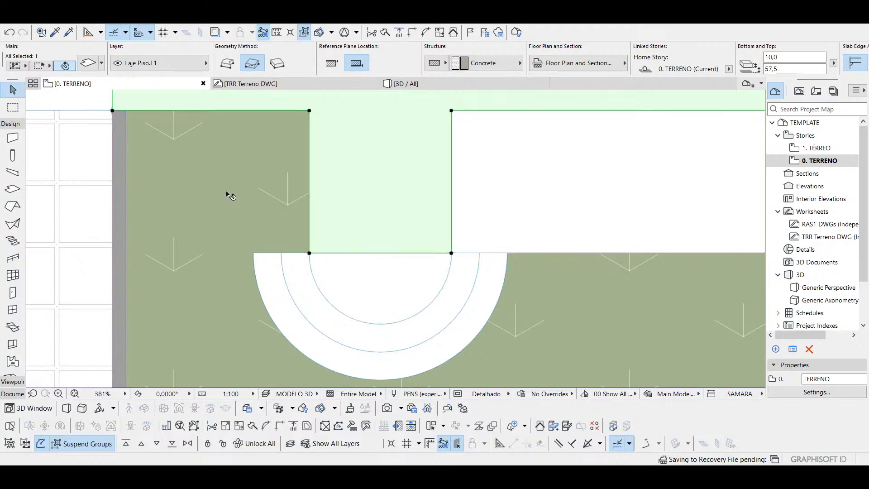
key("Escape")
Examine in 3D how the innermost semicircular step meets the notched floor slab and clear the selection.
key("F3")
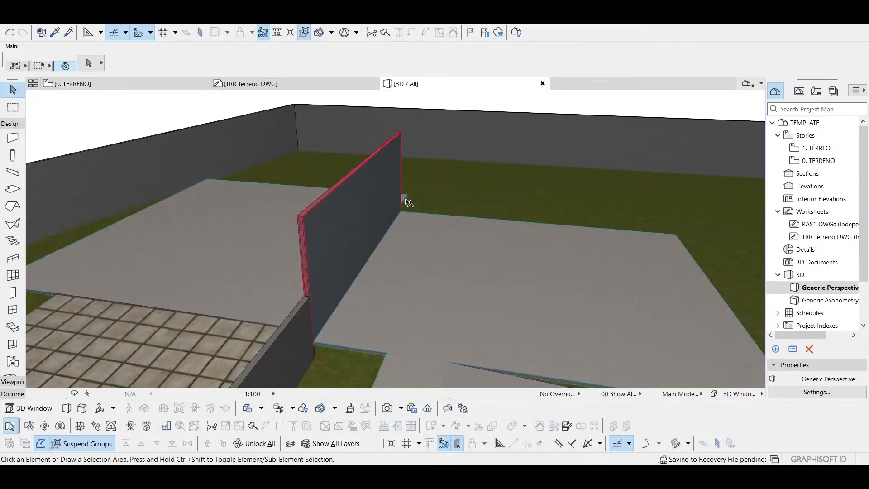
middle_click_drag(444, 314, 374, 314, "shift")
scroll(362, 287, "up", 8)
left_click(375, 314)
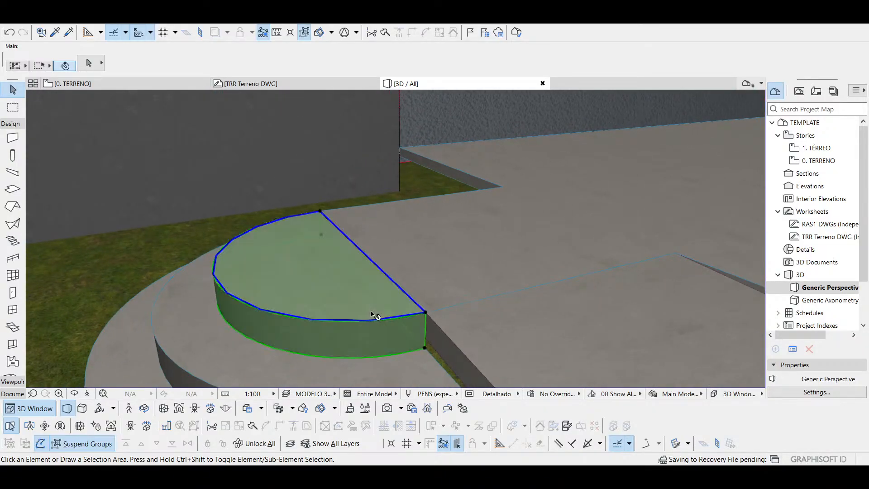
left_click(442, 289, "shift")
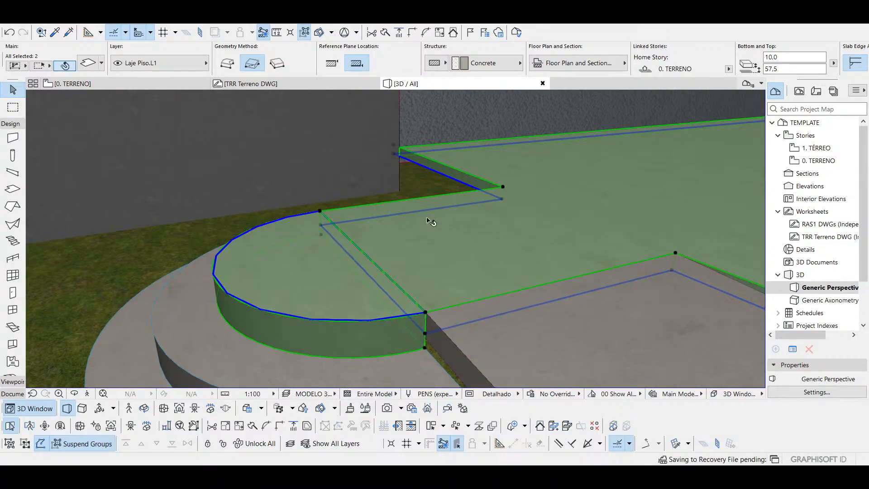
middle_click_drag(450, 260, 448, 252)
key("Escape")
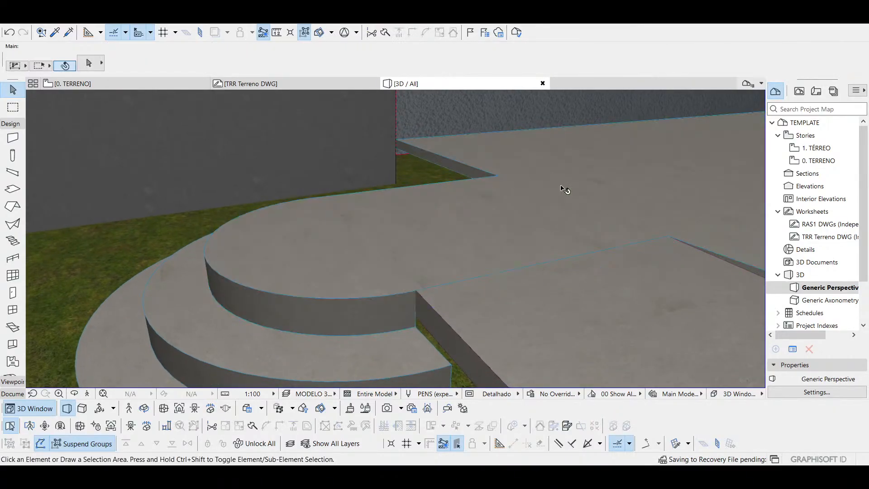
Check the notched floor slab's extent against the semicircular step slabs in the 3D view and on the 0. TERRENO plan.
left_click(564, 190)
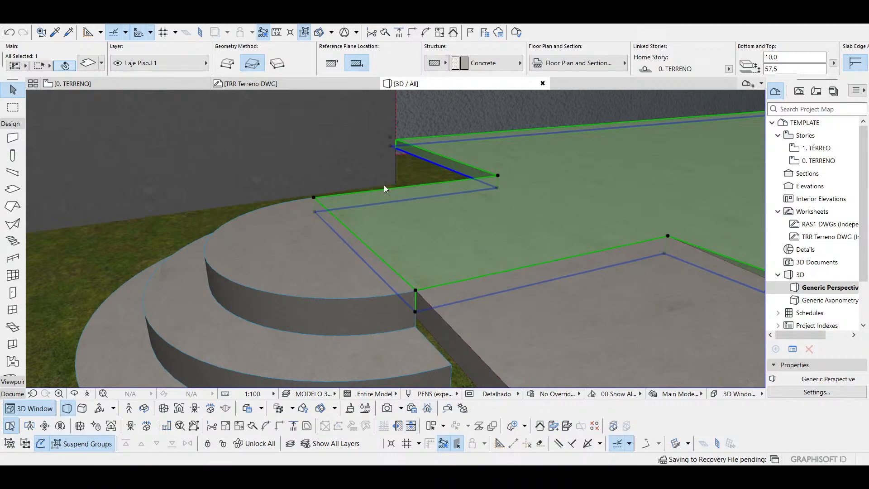
key("Escape")
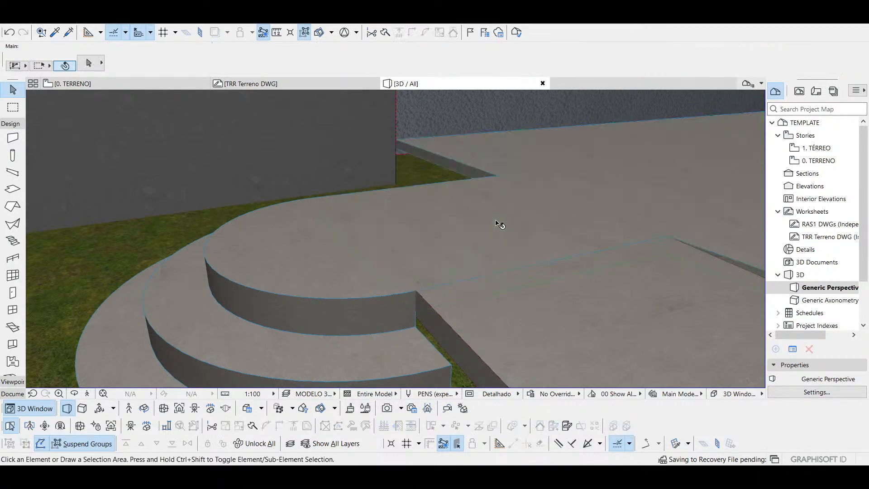
left_click(122, 84)
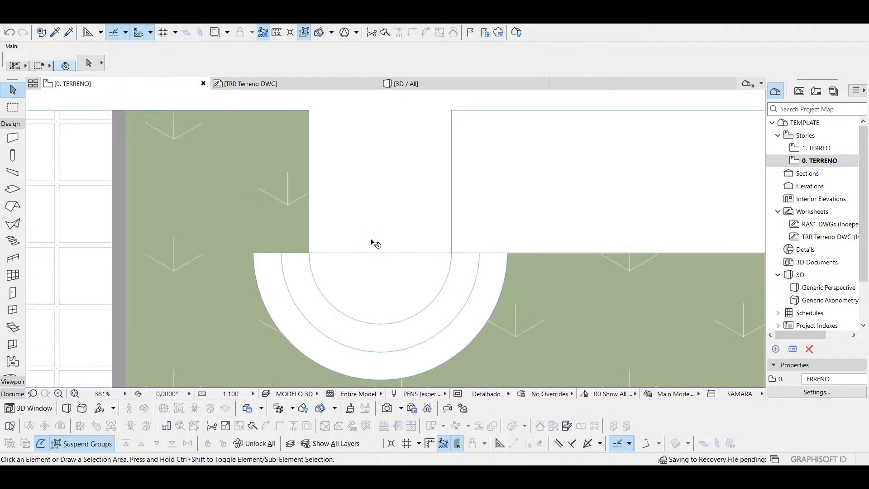
left_click(375, 253)
left_click(375, 284)
left_click(366, 223)
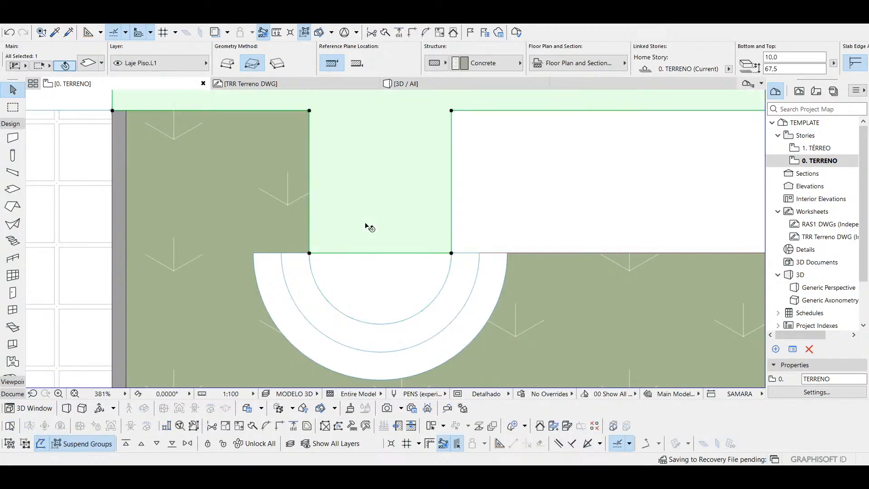
left_click(436, 83)
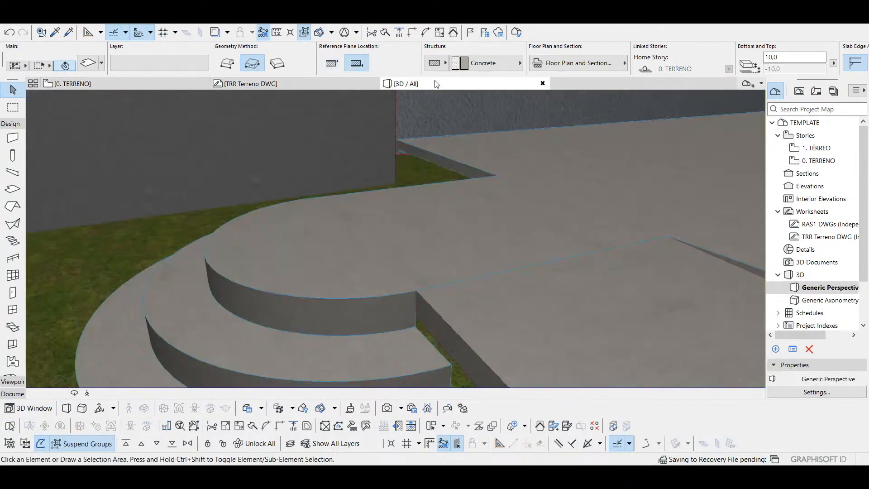
middle_click_drag(479, 241, 248, 168, "shift")
left_click(140, 83)
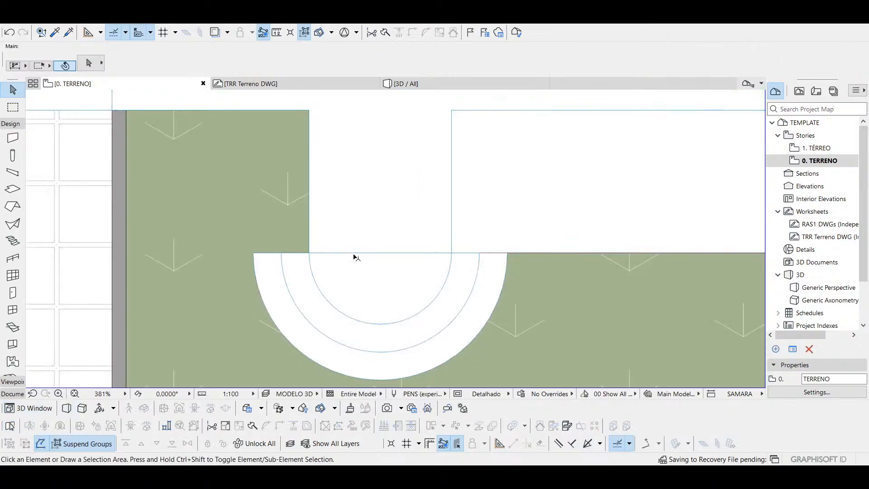
Examine the layout of the floor slabs, semicircular steps and ramp on the 0. TERRENO plan, with the notched slab selected.
scroll(373, 272, "down", 5)
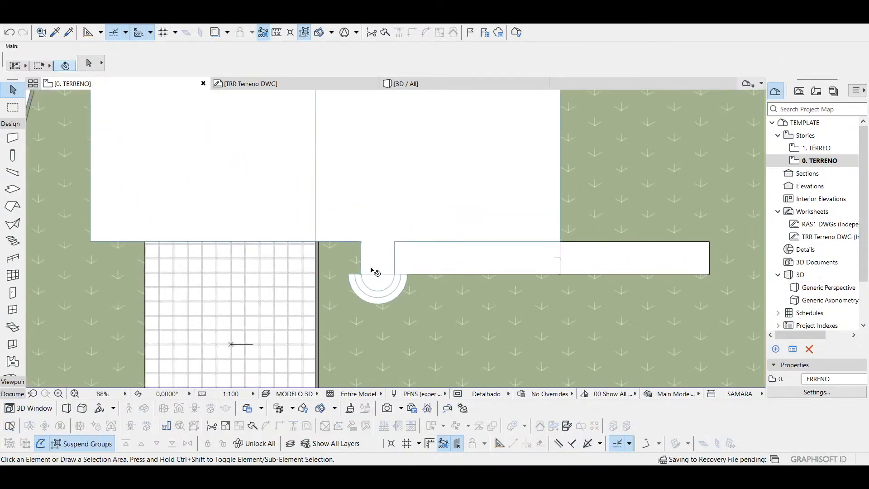
scroll(371, 268, "down", 3)
middle_click_drag(372, 267, 423, 241)
scroll(424, 241, "up", 3)
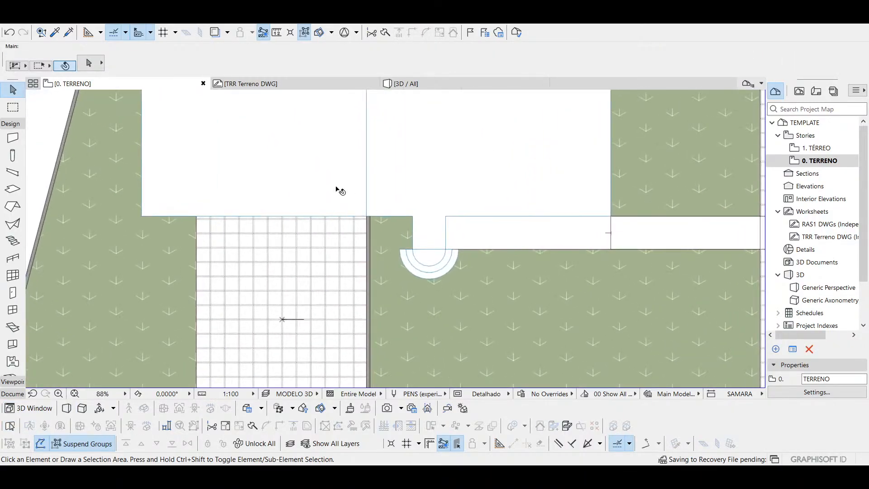
scroll(431, 292, "down", 1)
middle_click_drag(439, 253, 498, 329)
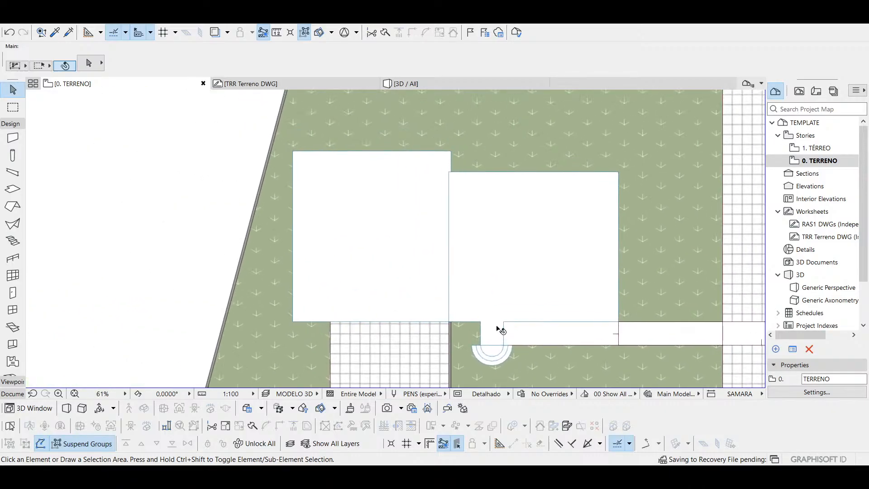
scroll(442, 179, "up", 4)
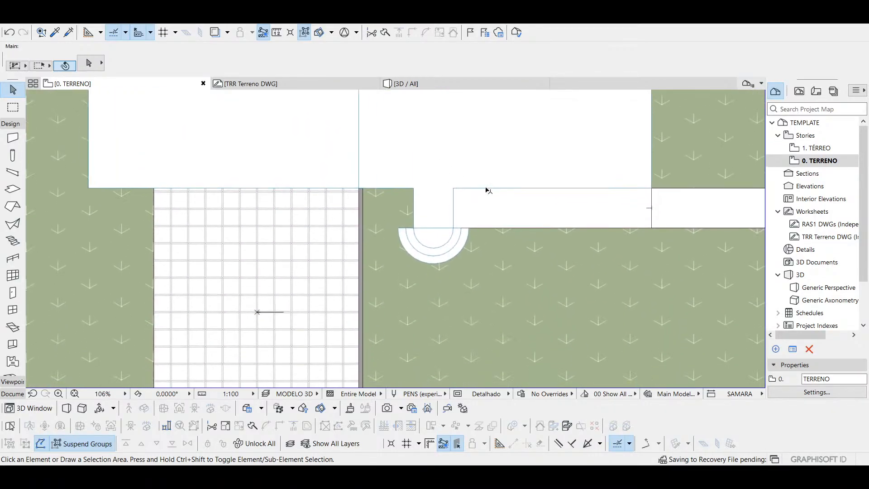
middle_click_drag(423, 171, 417, 246)
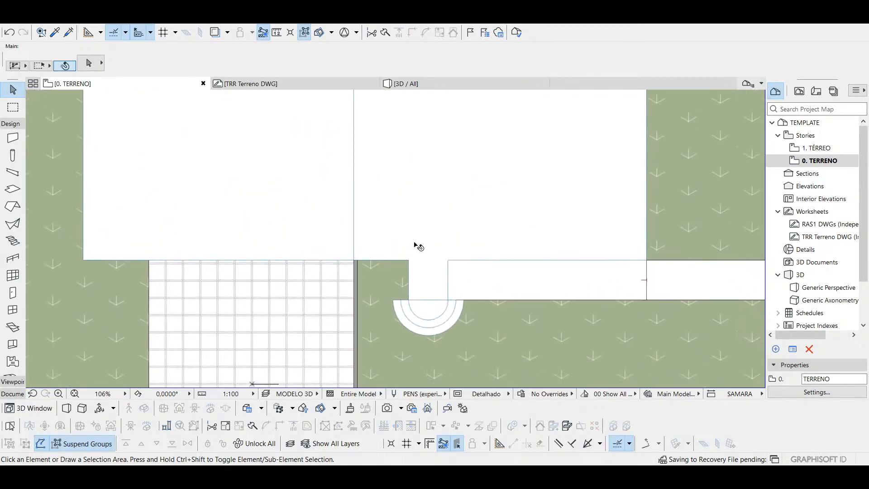
scroll(417, 246, "down", 5)
left_click(416, 225)
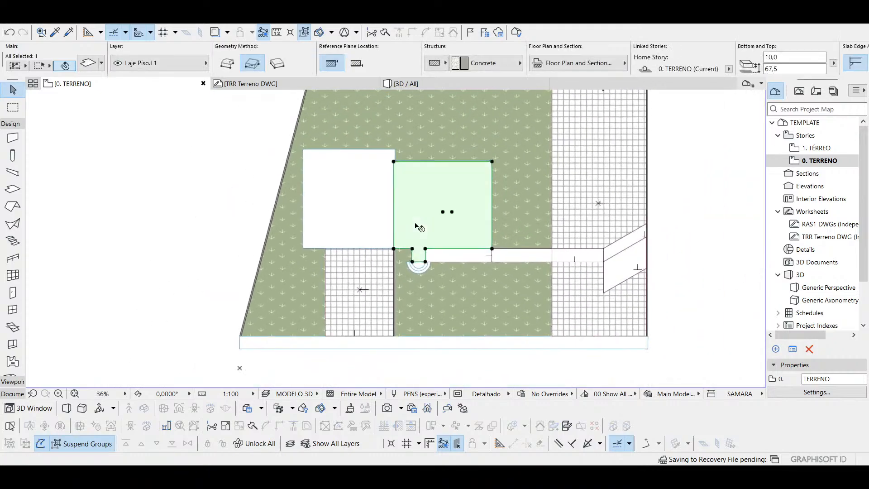
scroll(426, 227, "up", 6)
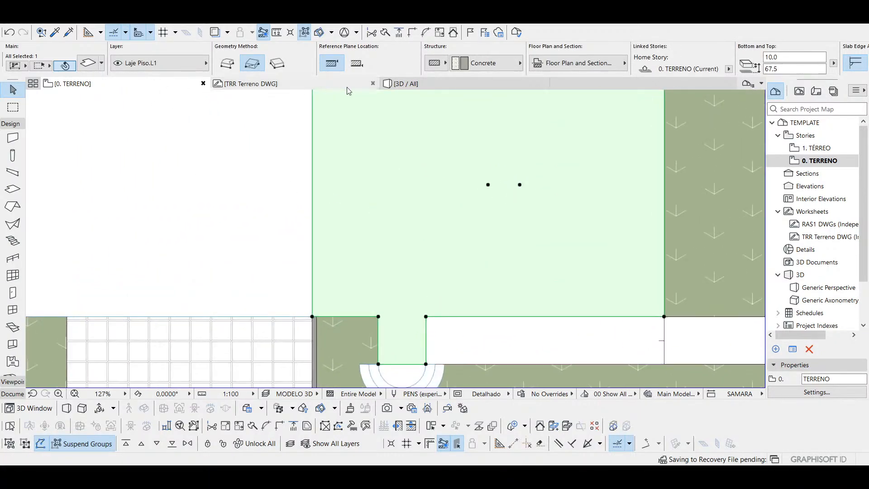
left_click(407, 85)
left_click(81, 84)
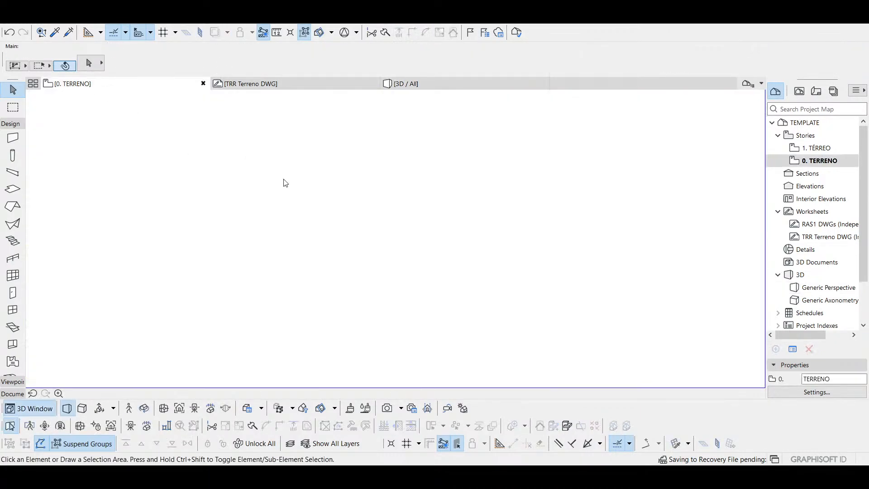
middle_click_drag(401, 244, 400, 190)
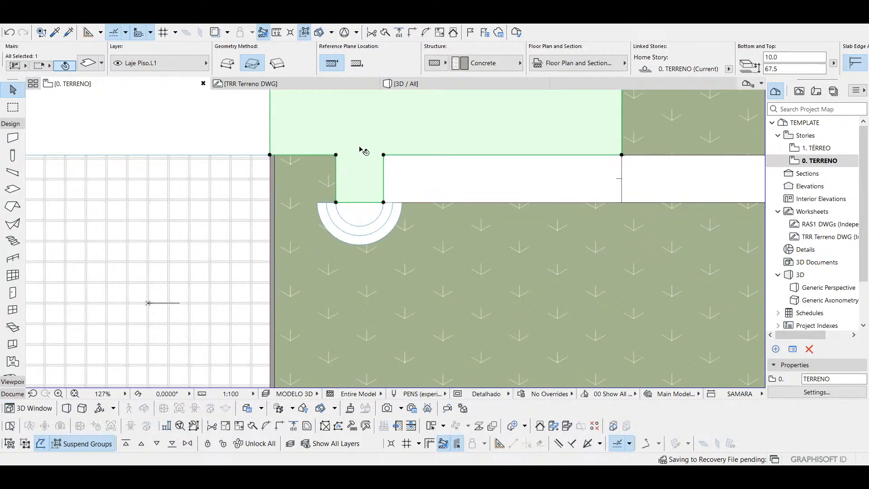
Examine the notched slab's projection above the semicircular steps and the surrounding terrain, and clear the selection.
scroll(360, 211, "up", 8)
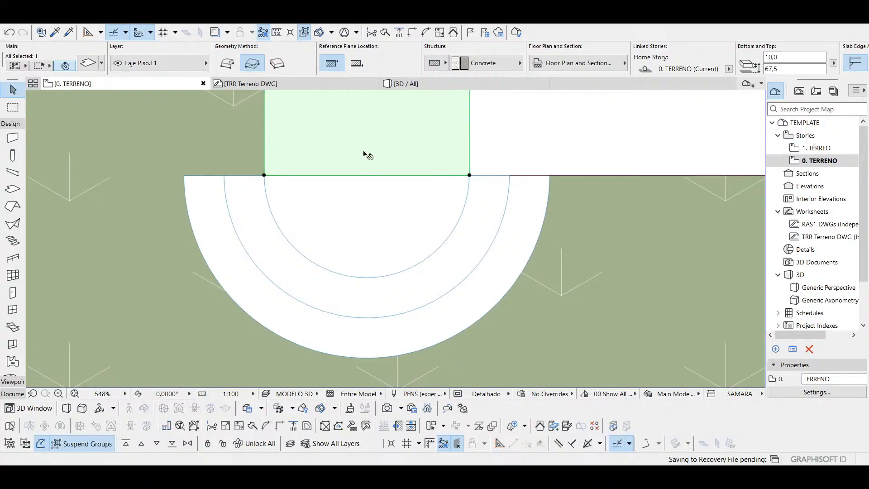
scroll(363, 194, "down", 7)
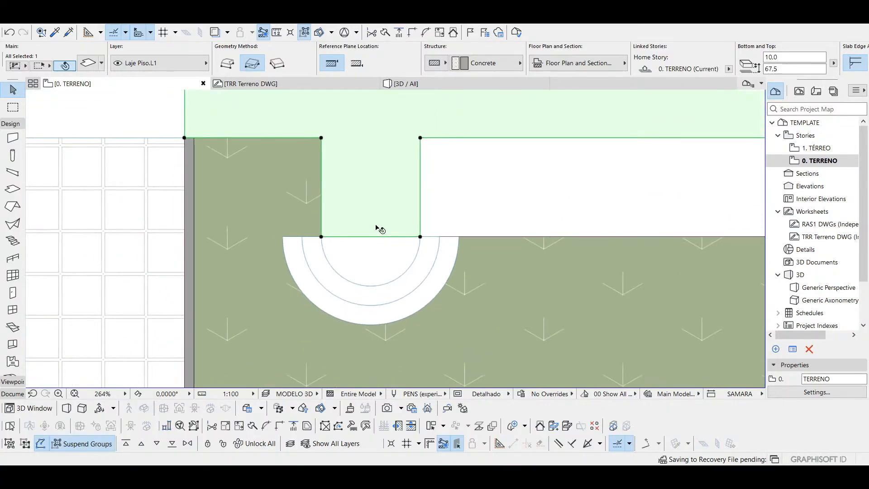
middle_click_drag(376, 215, 375, 266)
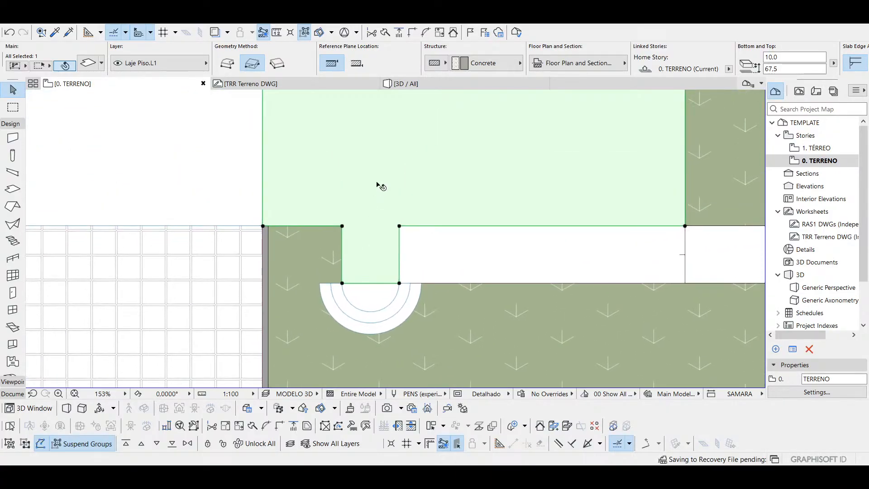
middle_click_drag(476, 201, 428, 267)
scroll(431, 257, "down", 3)
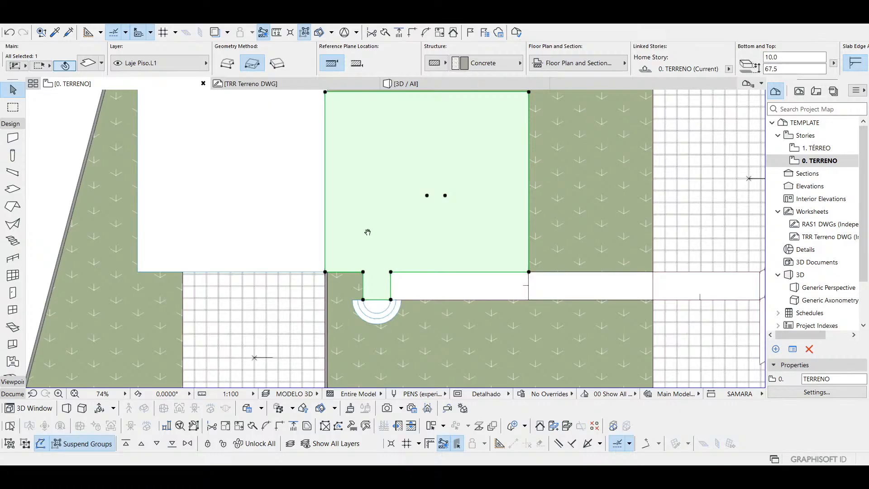
scroll(368, 233, "down", 5)
scroll(469, 350, "up", 10)
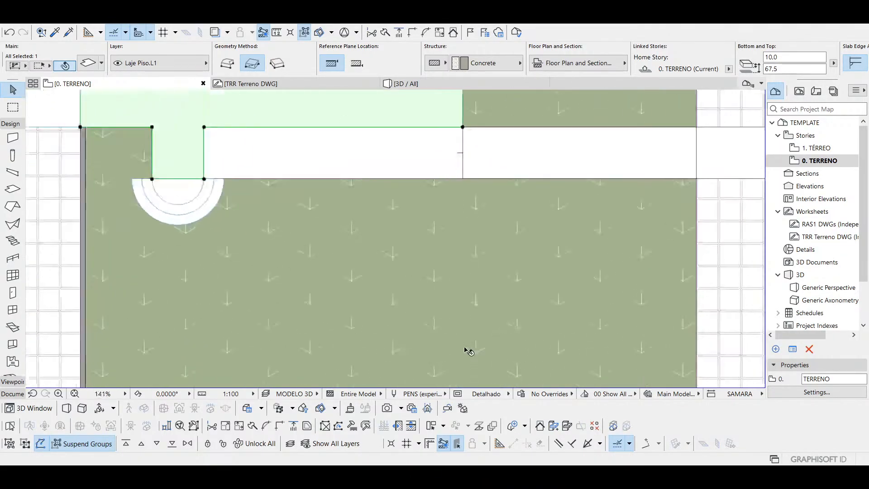
scroll(465, 347, "up", 2)
middle_click_drag(465, 347, 475, 282)
scroll(443, 280, "down", 6)
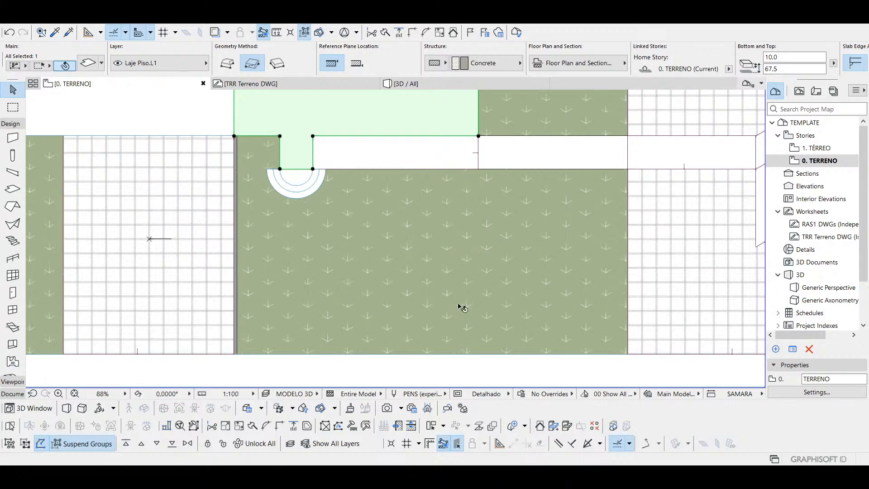
scroll(497, 315, "down", 4)
scroll(498, 319, "up", 2)
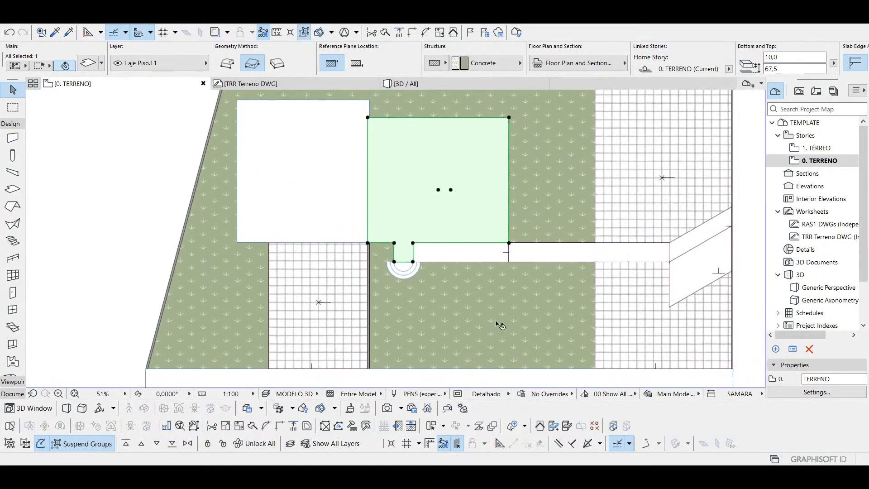
scroll(398, 304, "up", 3)
key("Escape")
scroll(428, 263, "up", 2)
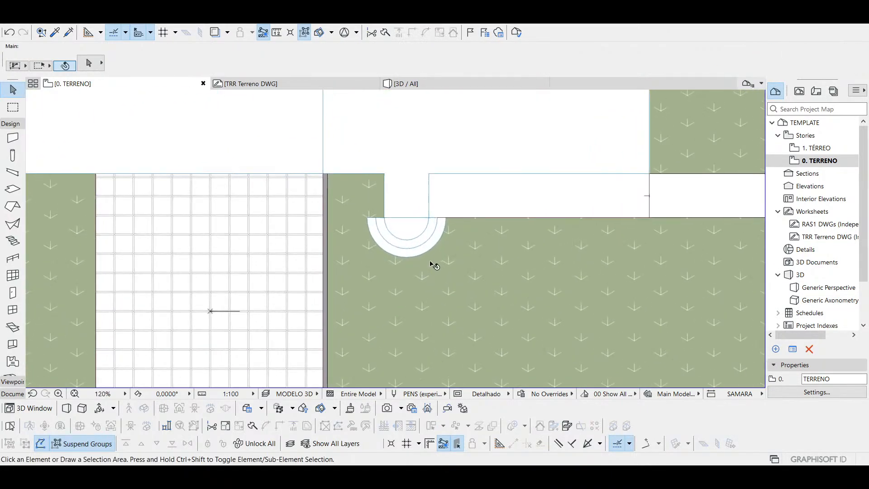
Select the notched floor slab and turn on the trace reference of the ground-floor plan.
middle_click_drag(407, 172, 454, 280)
left_click(454, 245)
middle_click_drag(296, 136, 201, 178)
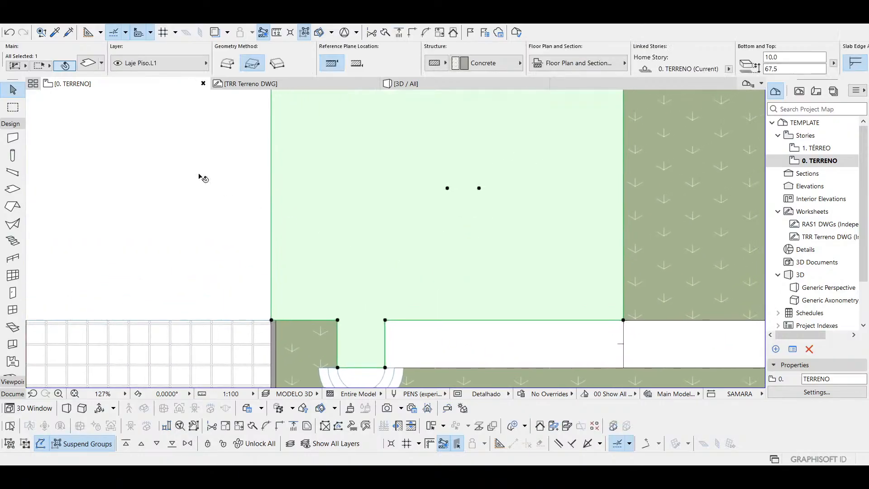
left_click(215, 32)
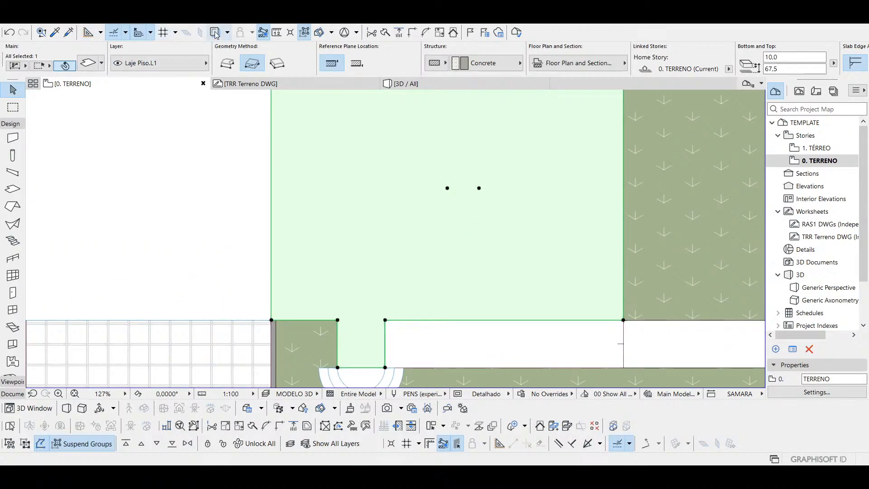
Cut a wall-thick rectangular strip across the notched slab between SALÃO and VARANDA, splitting it in two, and clear the selection.
scroll(374, 287, "up", 3)
scroll(252, 209, "up", 2)
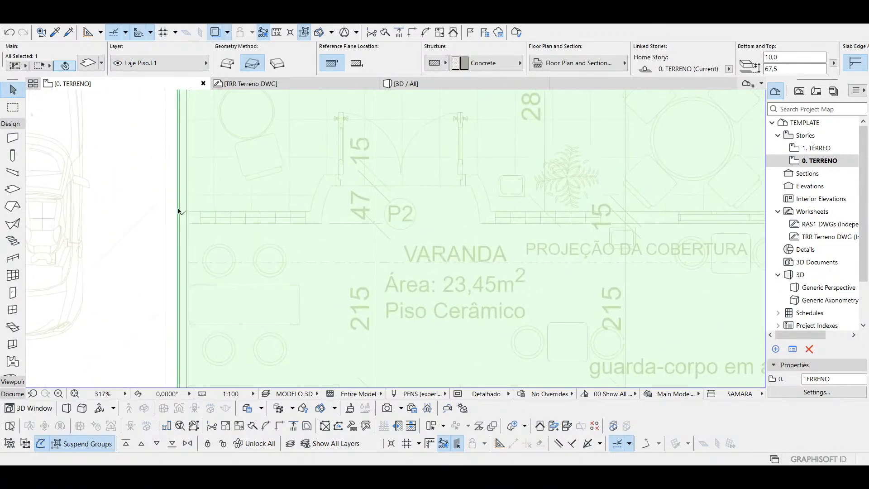
left_click(177, 215)
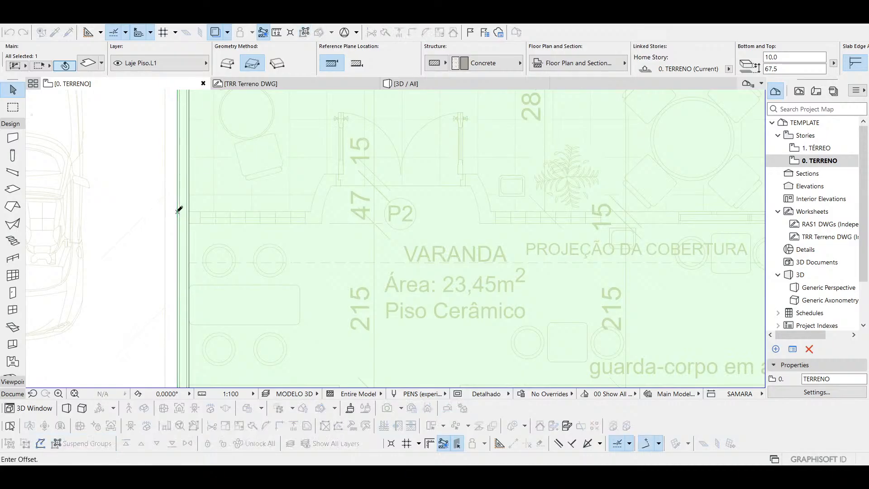
key("Escape")
middle_click_drag(471, 254, 216, 251)
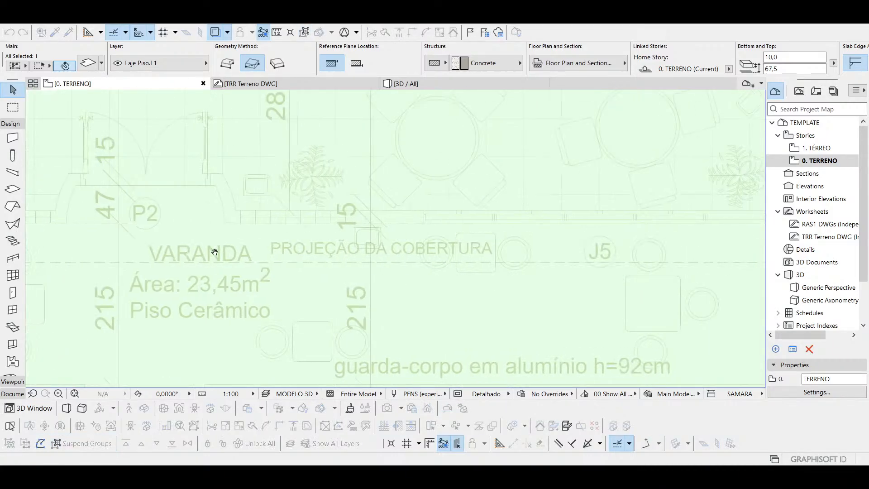
scroll(211, 248, "down", 4)
scroll(489, 235, "up", 5)
scroll(505, 231, "up", 7)
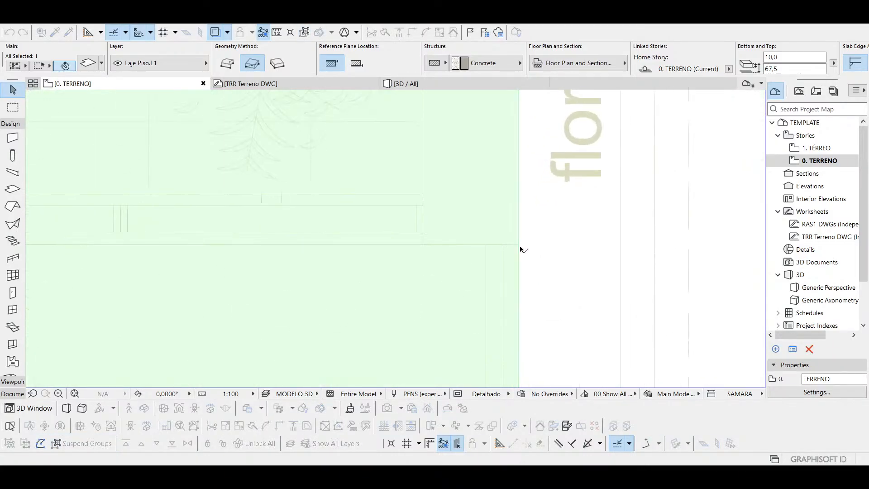
left_click(520, 244)
scroll(526, 261, "down", 4)
scroll(528, 258, "down", 3)
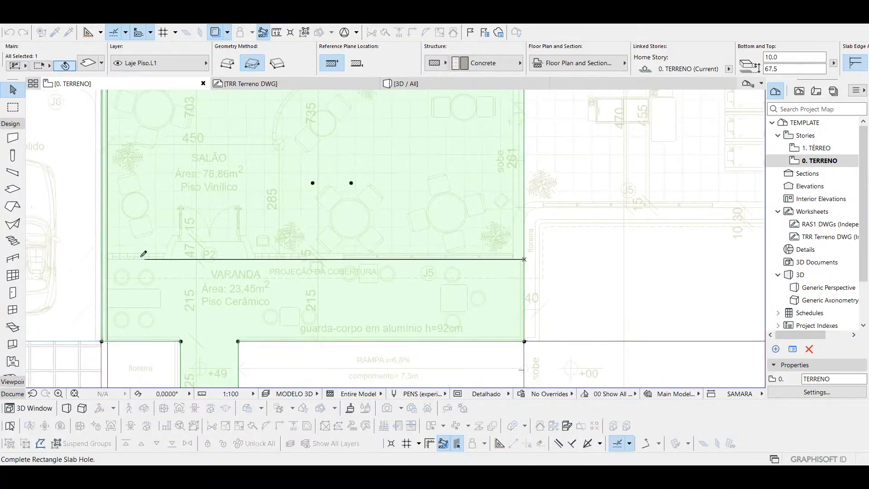
scroll(97, 252, "up", 5)
scroll(99, 249, "up", 4)
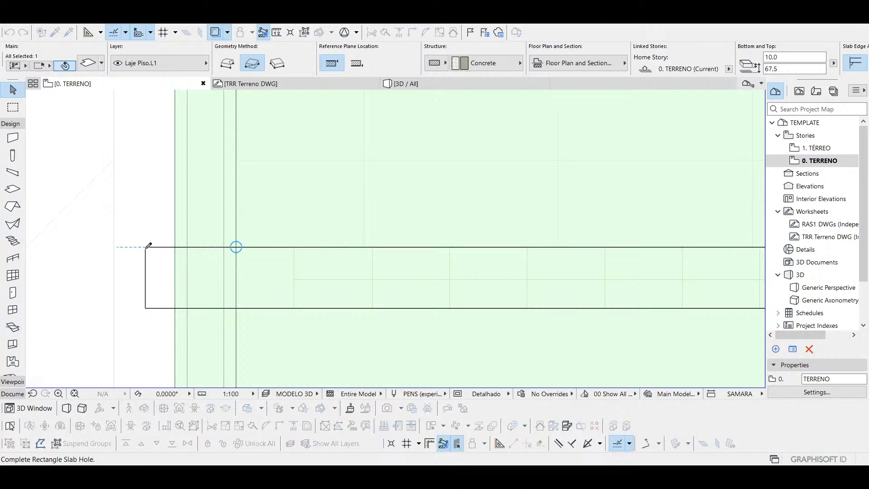
left_click(148, 246)
scroll(202, 310, "up", 5)
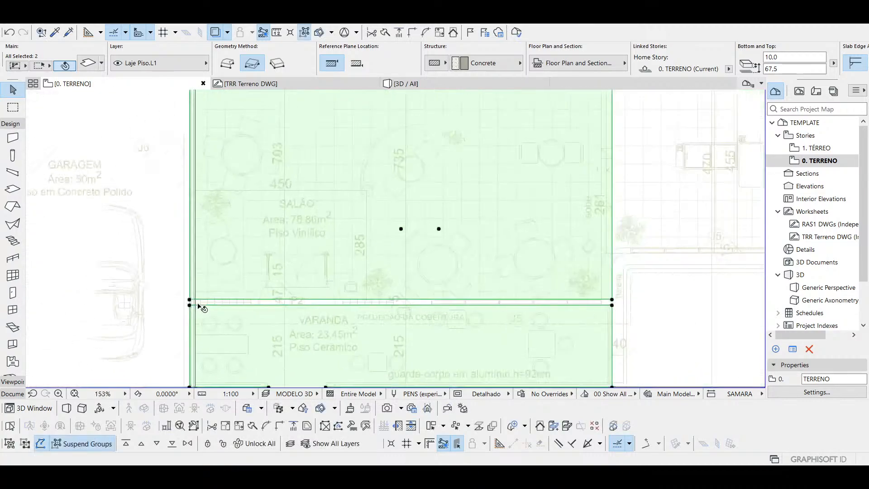
key("Escape")
Offset the SALÃO slab's edge facing VARANDA across the wall-thick gap to meet the VARANDA slab, and clear the selection.
scroll(382, 281, "down", 4)
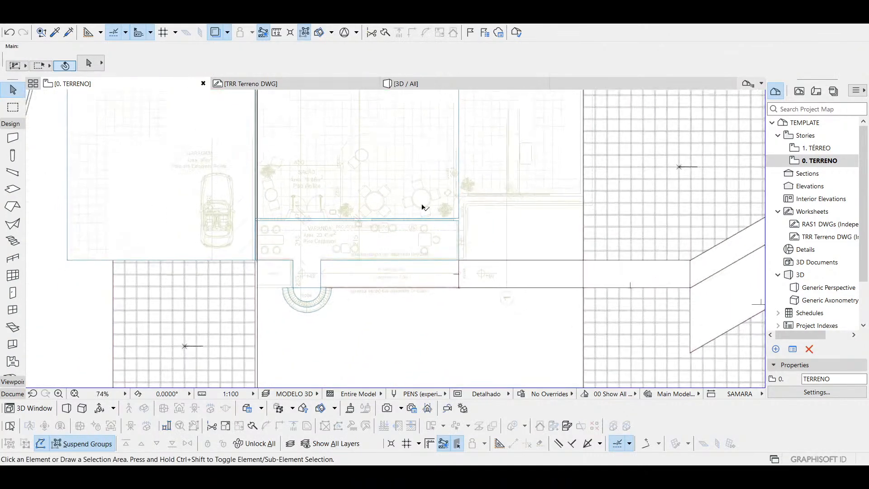
left_click(408, 211)
left_click(458, 217)
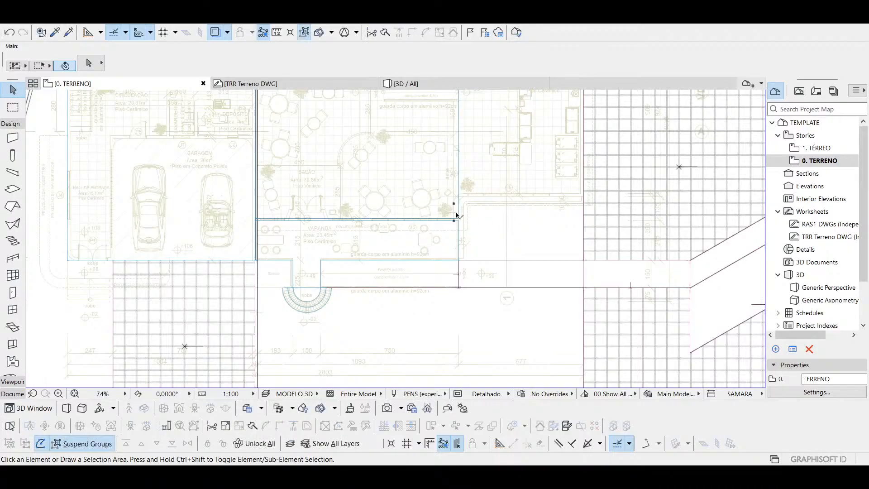
left_click(434, 219)
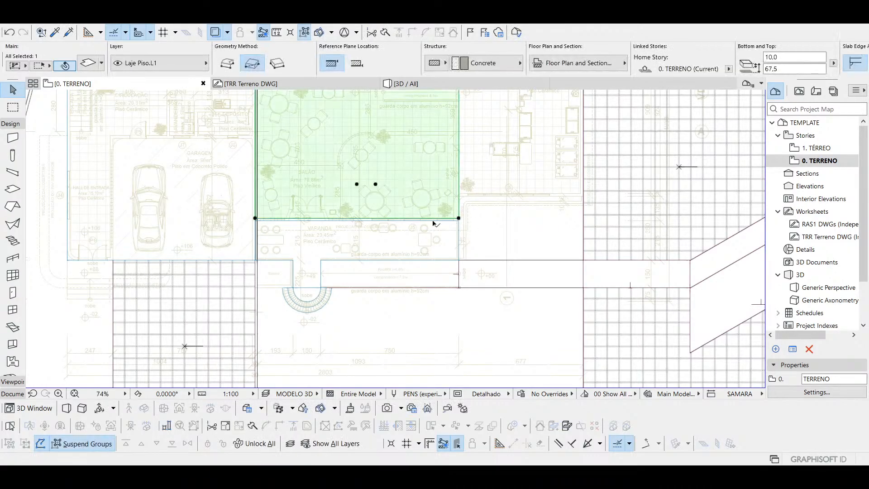
scroll(310, 219, "up", 12)
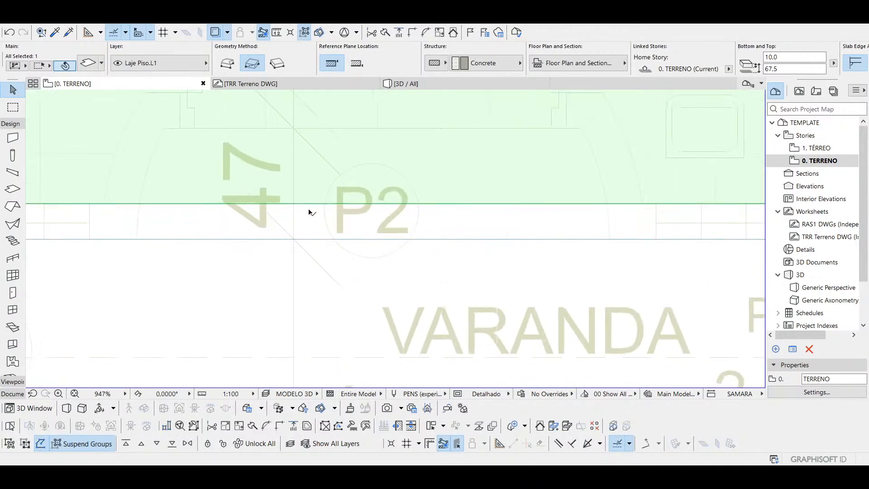
left_click(313, 205)
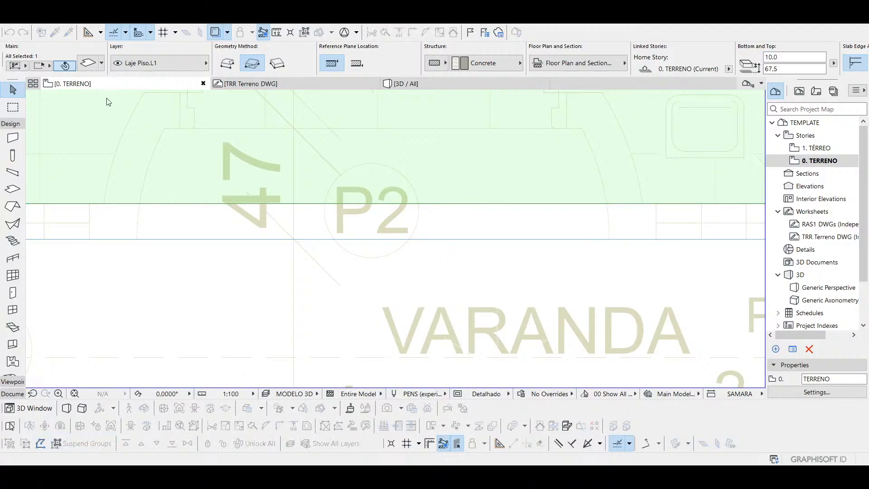
left_click(92, 101)
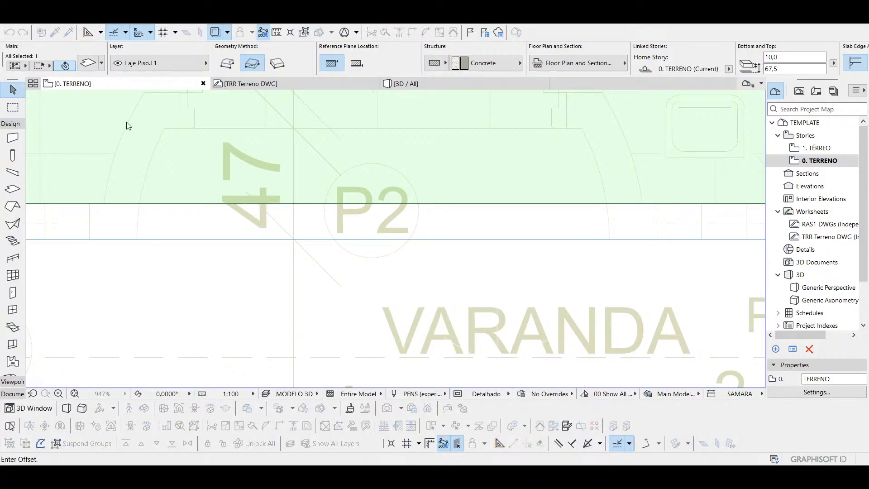
left_click(318, 237)
scroll(361, 275, "down", 9)
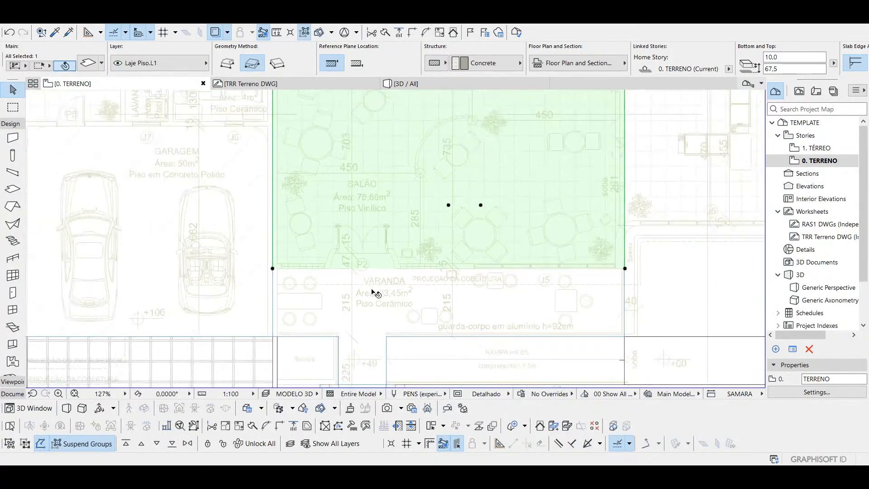
key("Escape")
Examine the bottom and top elevations of the VARANDA slab and the innermost semicircular step slab, and clear the selection.
middle_click_drag(395, 326, 356, 216)
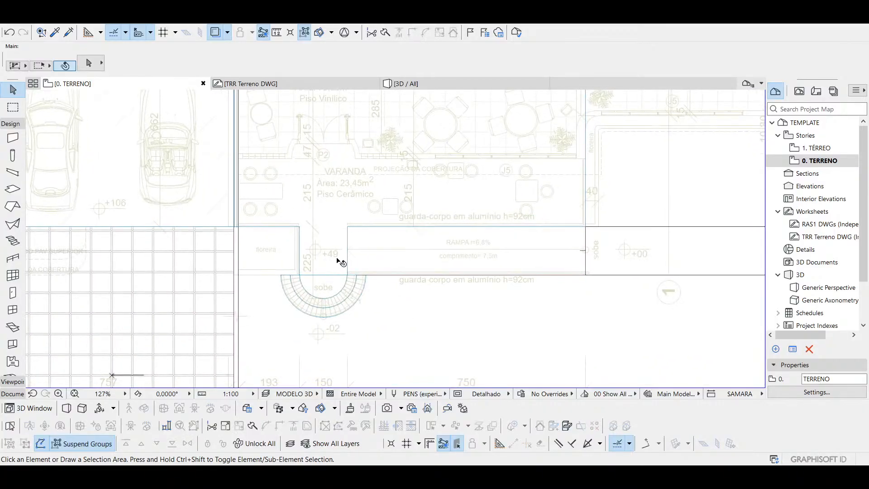
left_click(335, 220)
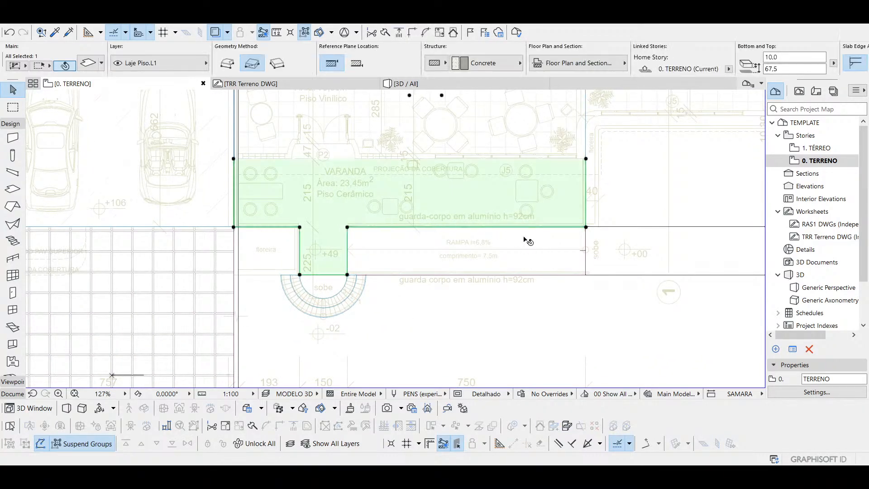
left_click(338, 284)
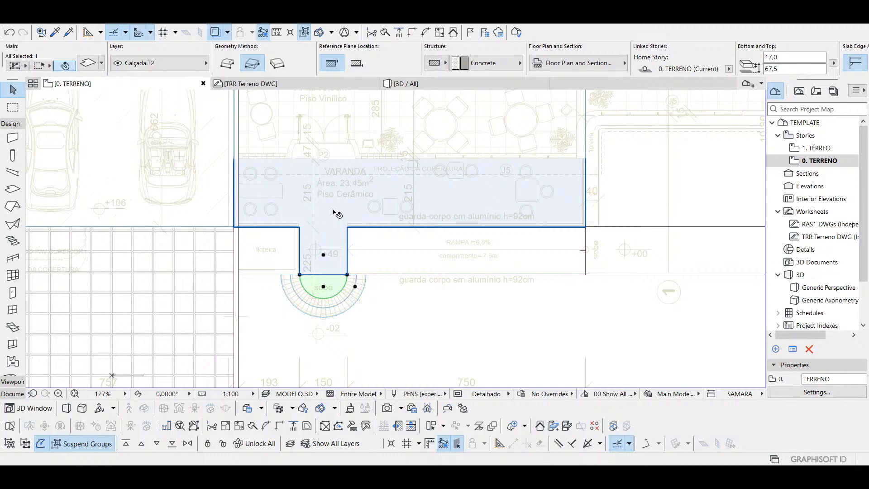
left_click(834, 64)
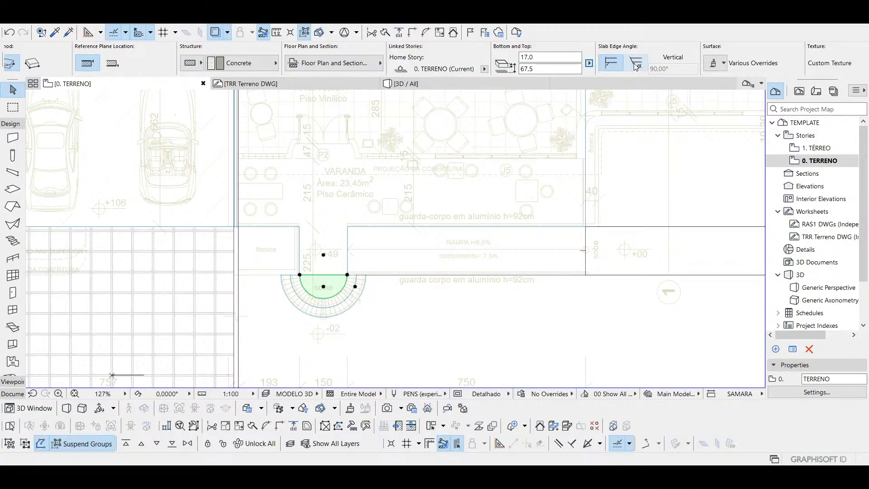
scroll(322, 314, "up", 3)
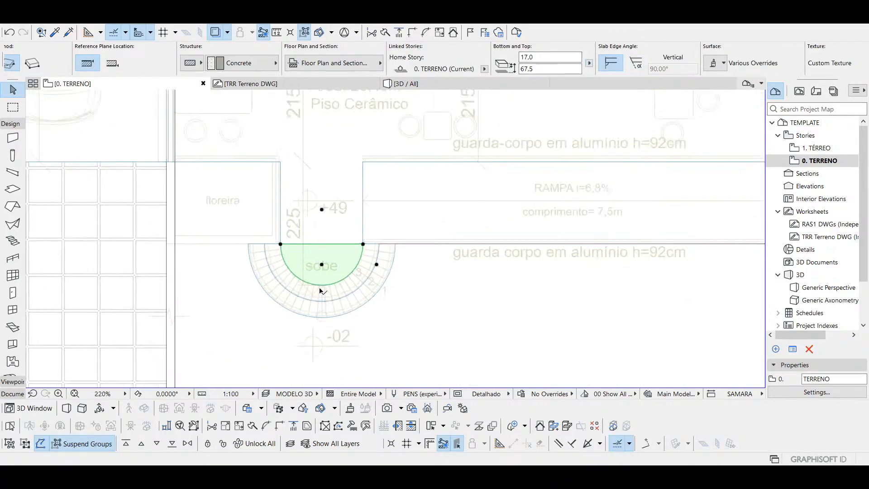
scroll(320, 278, "up", 3)
key("Escape")
scroll(427, 286, "down", 6)
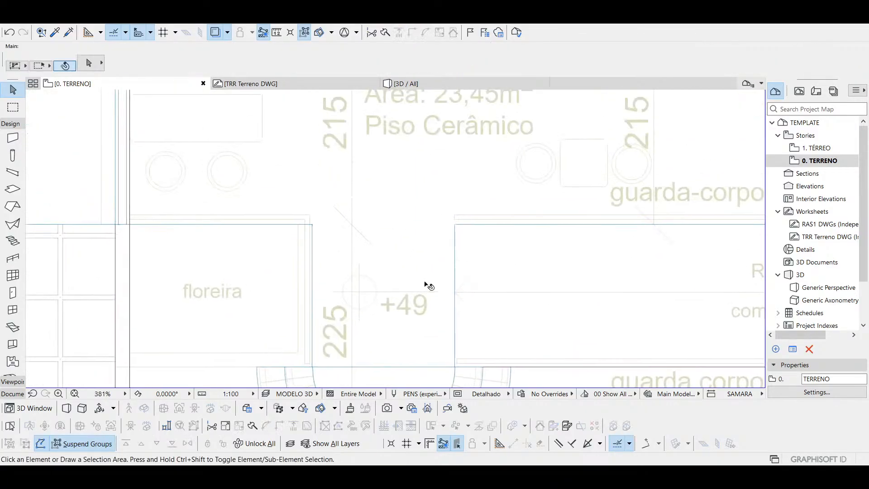
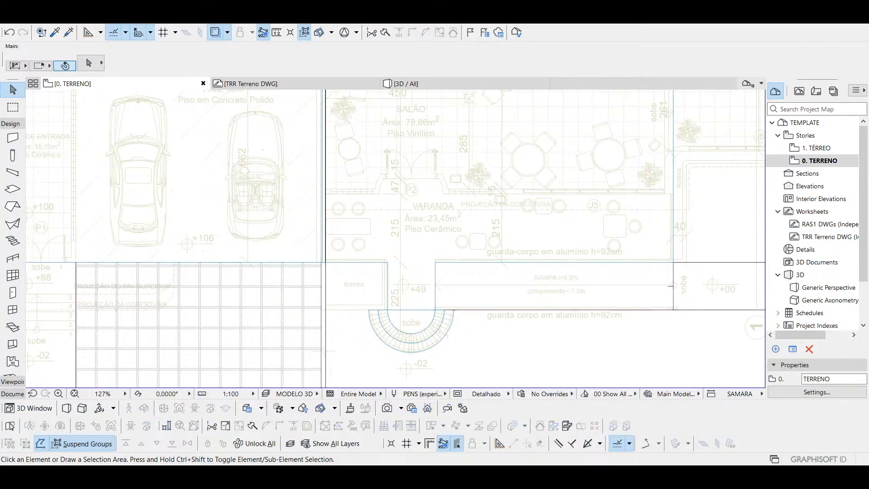
Try to merge the VARANDA slab with the innermost semicircular step slab, and clear the selection.
scroll(405, 304, "up", 6)
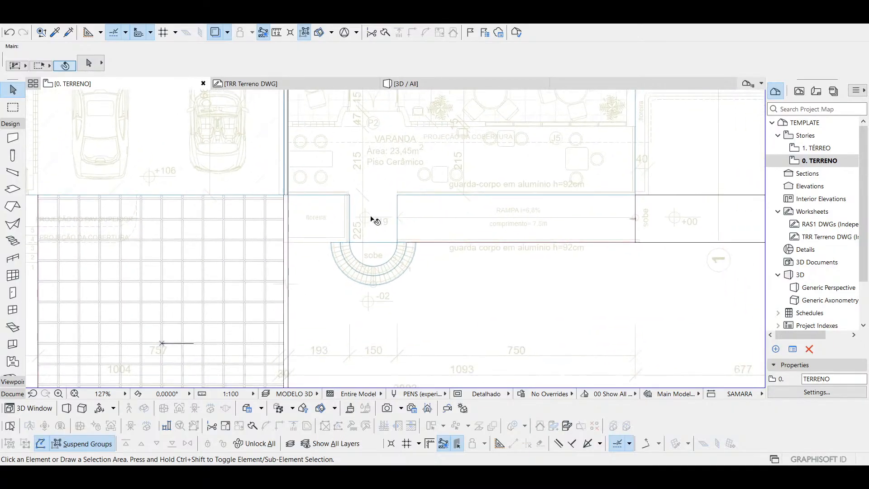
left_click(355, 274)
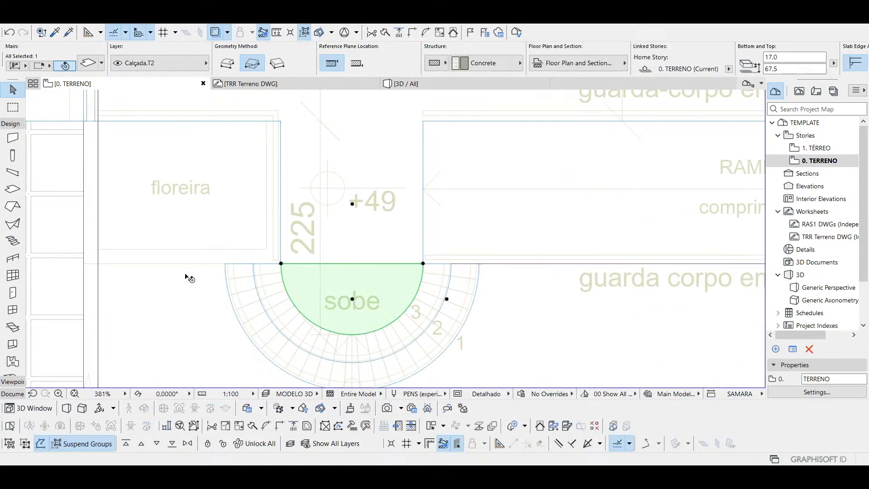
left_click(369, 155, "shift")
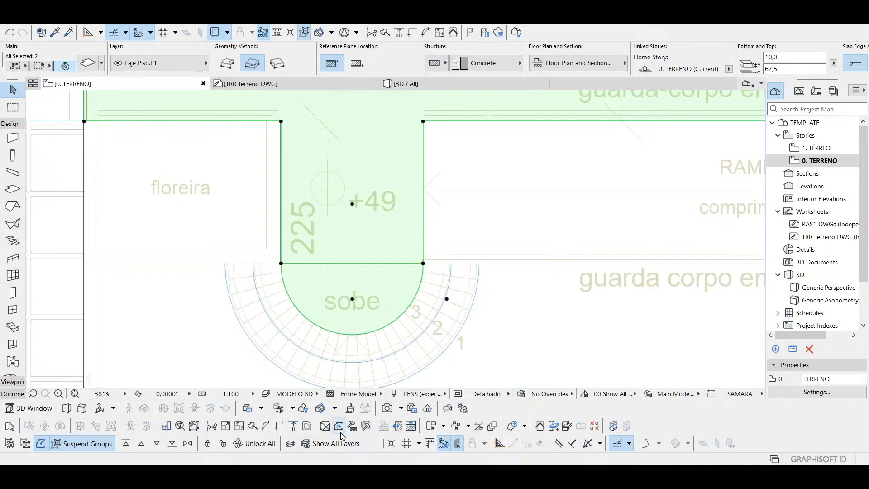
left_click(566, 426)
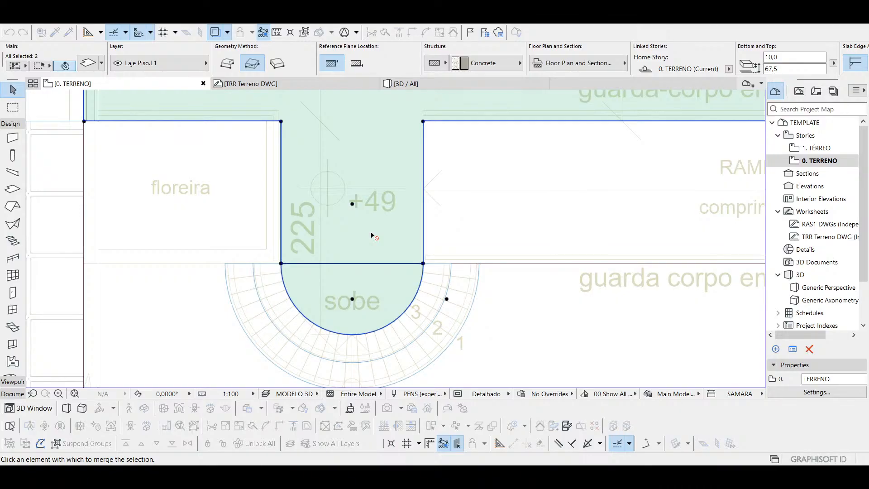
left_click(362, 270)
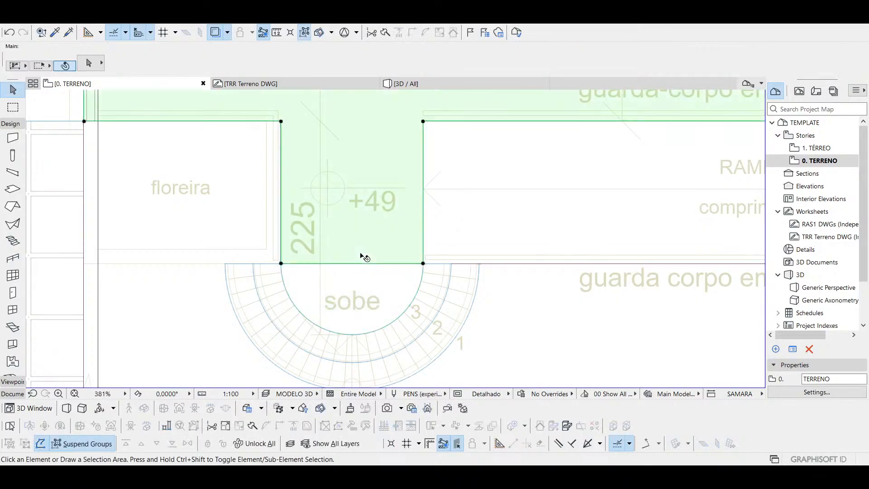
left_click(566, 426)
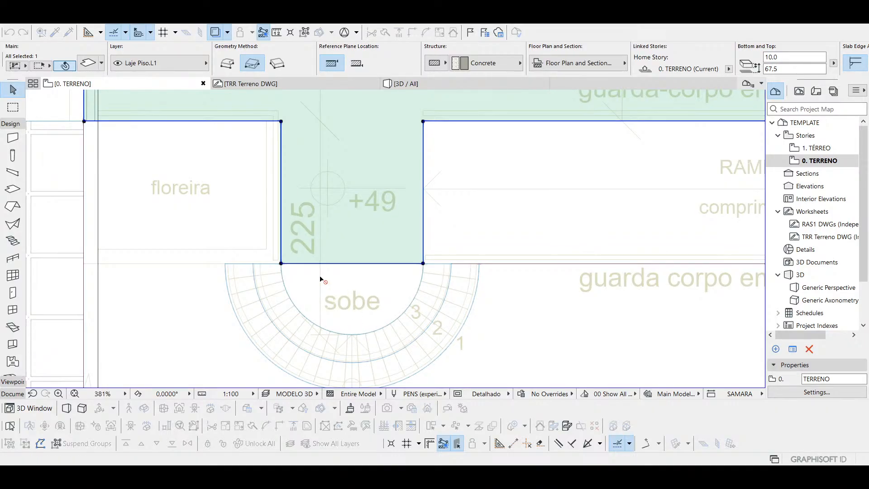
key("Escape")
key("Escape")
middle_click_drag(335, 220, 393, 279)
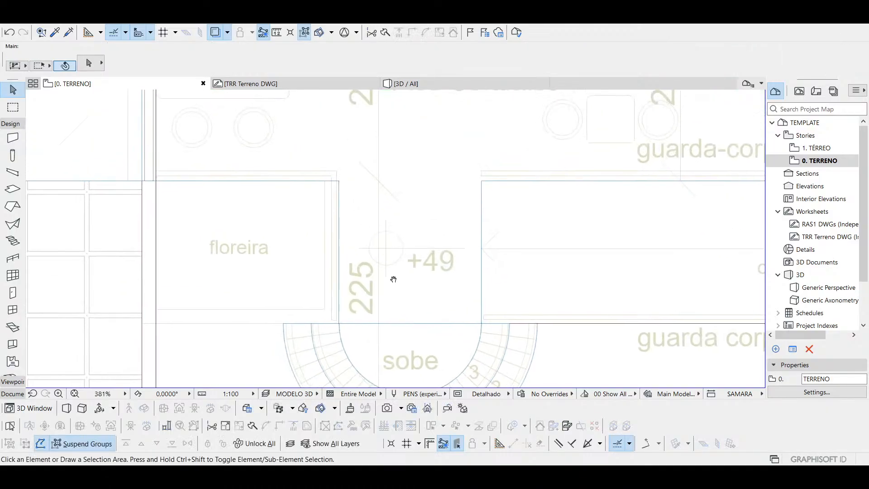
Examine the corner where the VARANDA slab's entrance landing meets the innermost semicircular step slab.
left_click(421, 305)
middle_click_drag(430, 355, 415, 242)
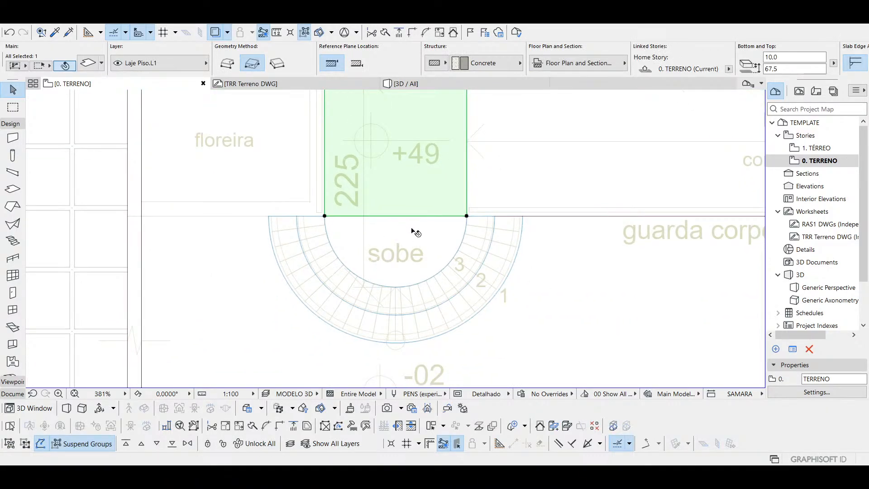
middle_click_drag(413, 236, 395, 345)
scroll(395, 285, "down", 3)
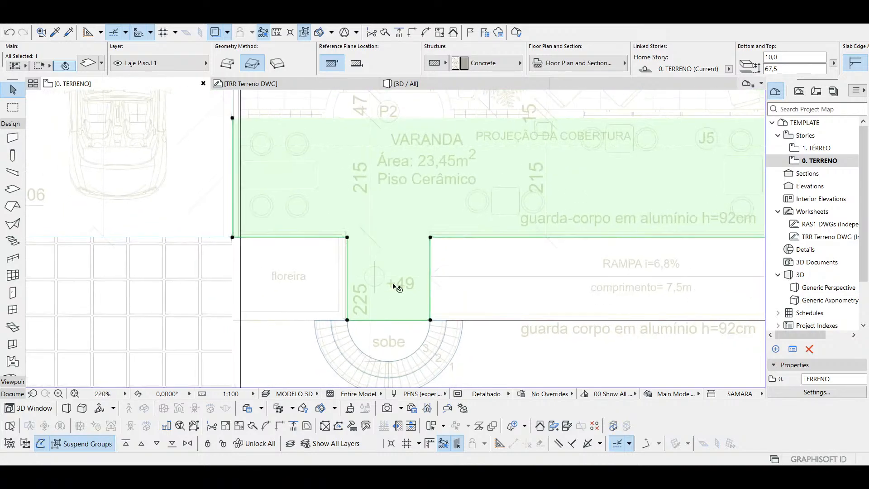
key("Escape")
scroll(322, 304, "up", 15)
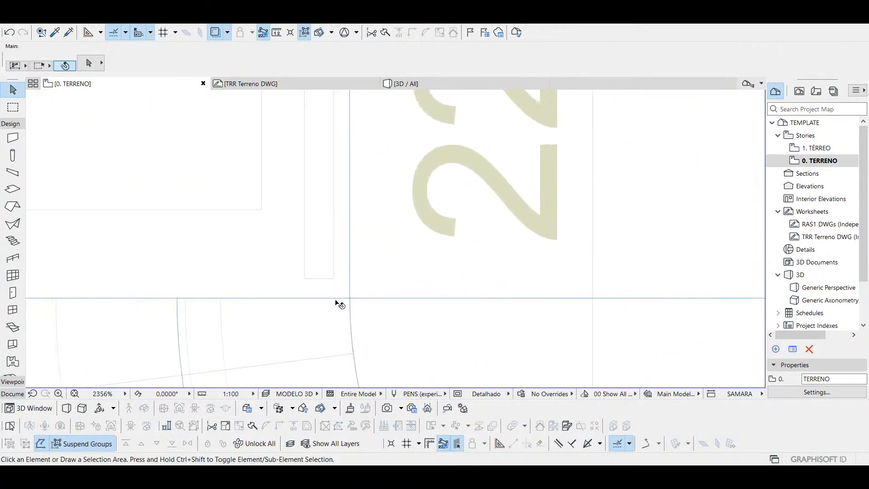
scroll(346, 299, "up", 15)
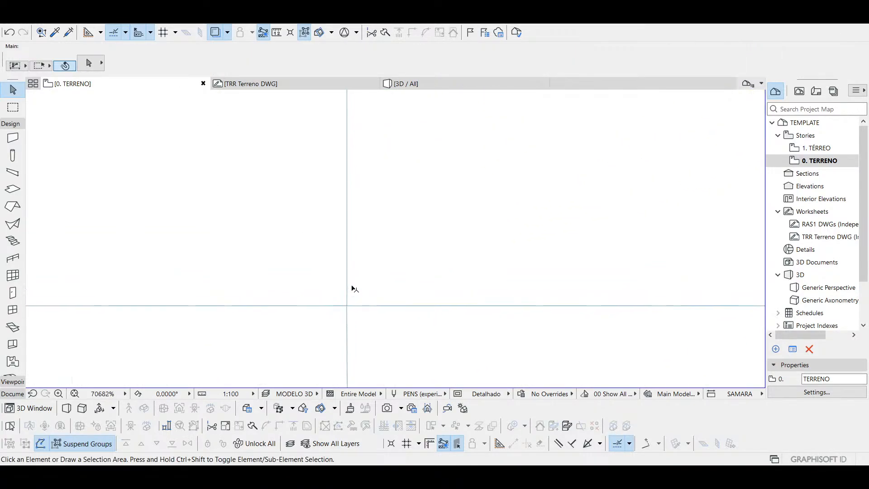
scroll(351, 313, "up", 6)
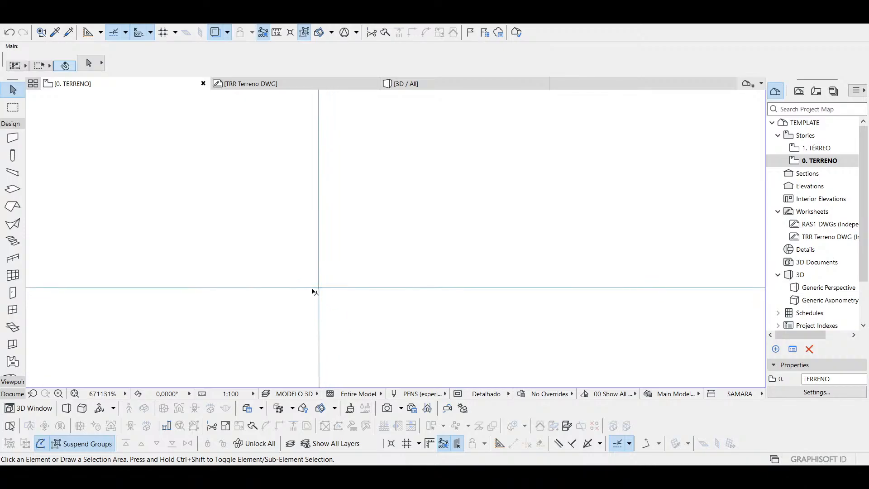
scroll(358, 281, "down", 20)
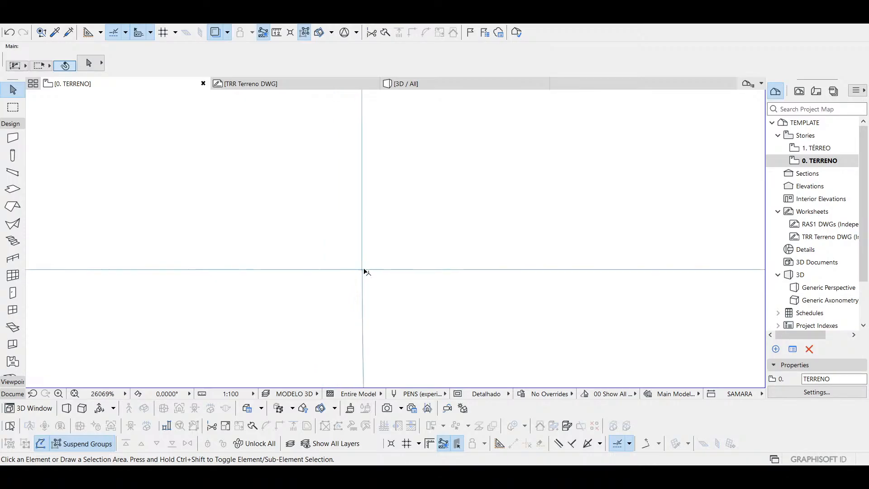
scroll(364, 265, "down", 15)
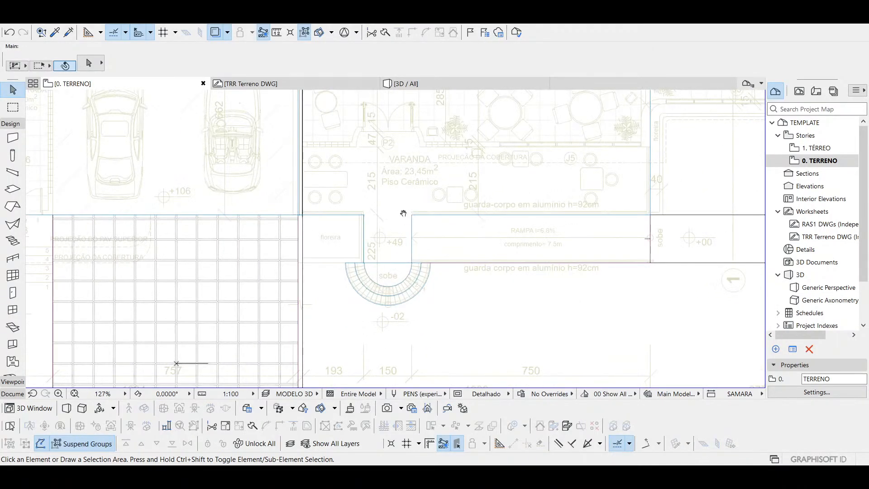
Review the SALÃO and VARANDA slab outlines and the entrance steps against the traced ground-floor plan.
middle_click_drag(330, 207, 342, 230)
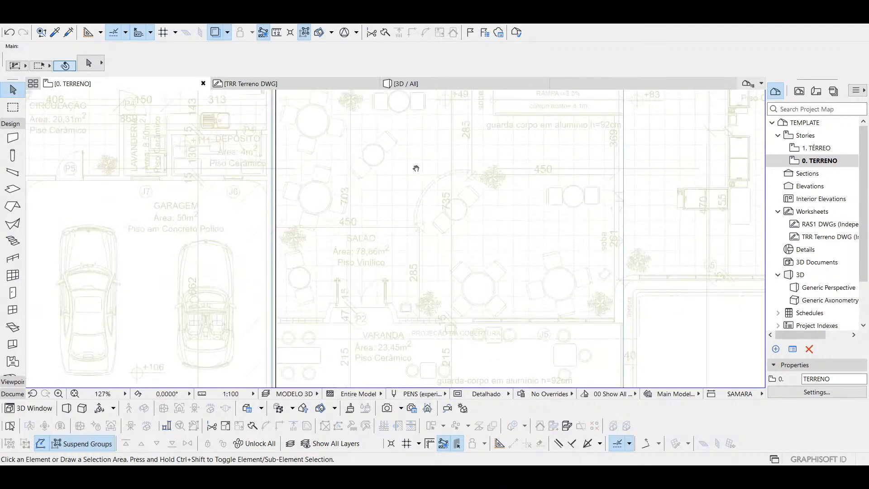
middle_click_drag(415, 167, 409, 209)
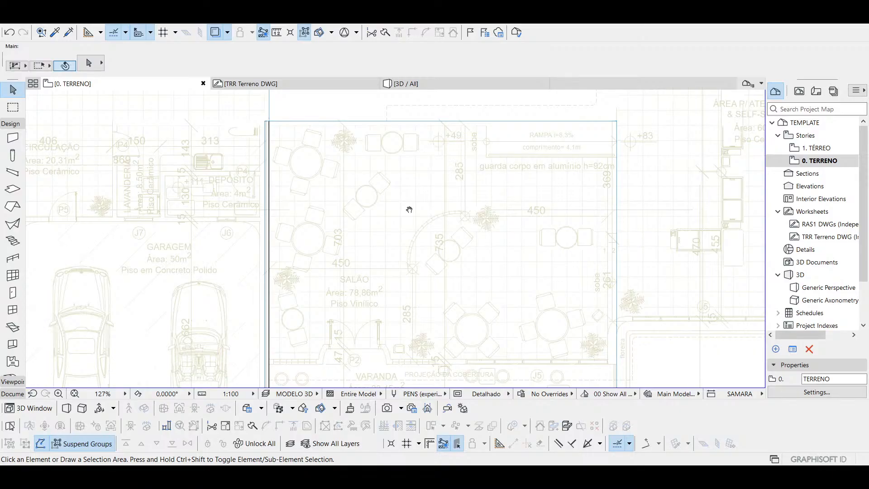
middle_click_drag(409, 210, 392, 157)
middle_click_drag(483, 303, 405, 200)
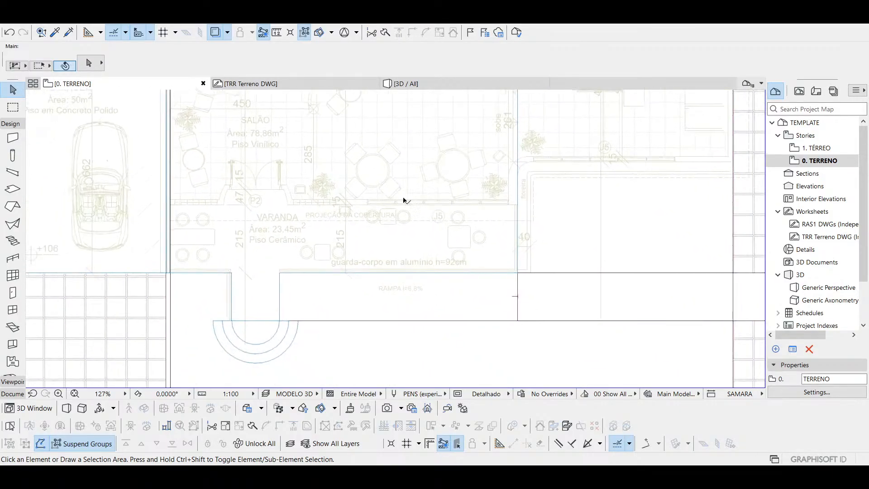
scroll(404, 200, "down", 3)
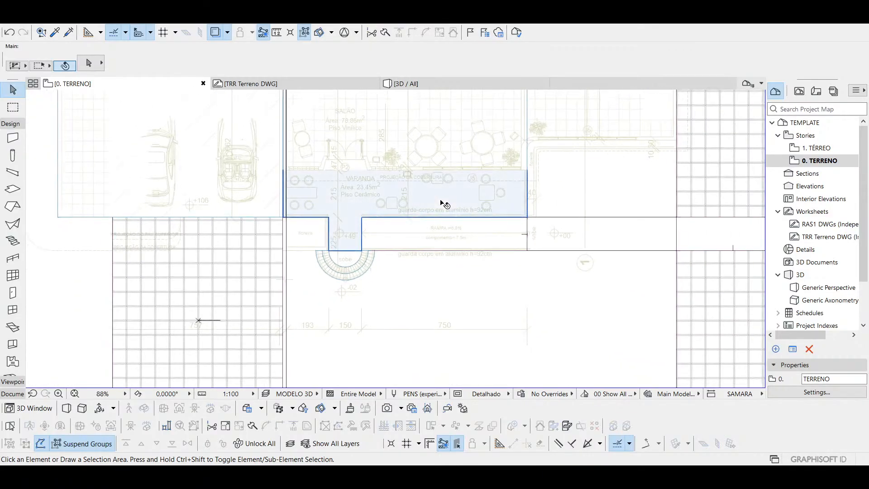
middle_click_drag(458, 282, 531, 183)
mouse_move(443, 207)
middle_mouse_down()
mouse_move(389, 216)
mouse_move(362, 304)
middle_mouse_up()
mouse_move(413, 217)
middle_mouse_down()
mouse_move(419, 287)
mouse_move(410, 300)
middle_mouse_up()
scroll(357, 352, "up", 8)
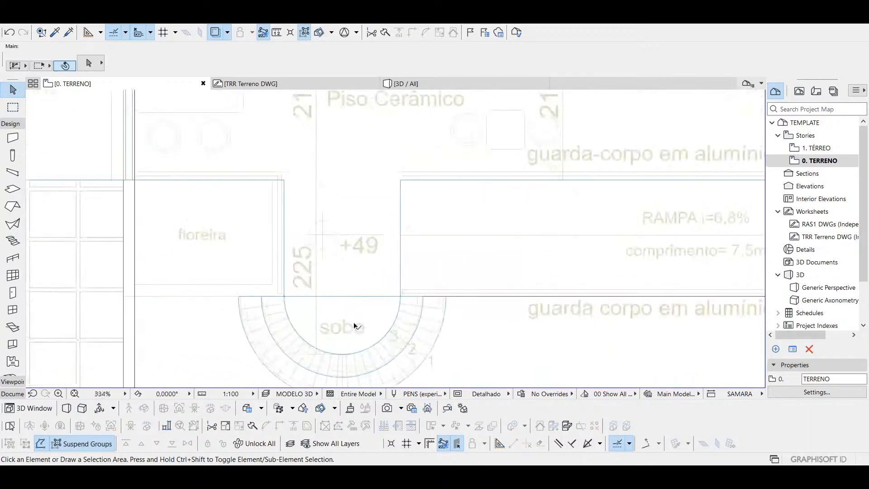
middle_click_drag(423, 184, 424, 284)
scroll(423, 284, "down", 6)
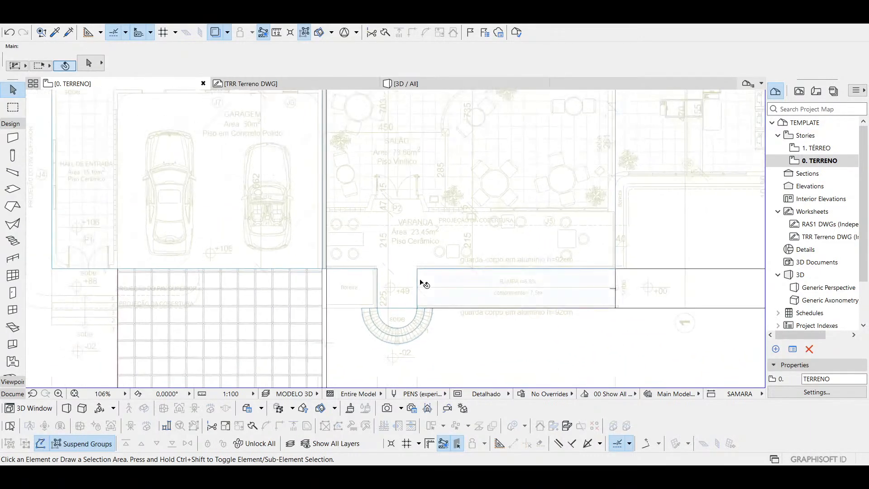
middle_click_drag(437, 239, 401, 209)
scroll(405, 189, "up", 4)
Curve the VARANDA slab's entrance edge outward into a semicircle matching the innermost step's arc, and clear the selection.
left_click(406, 191)
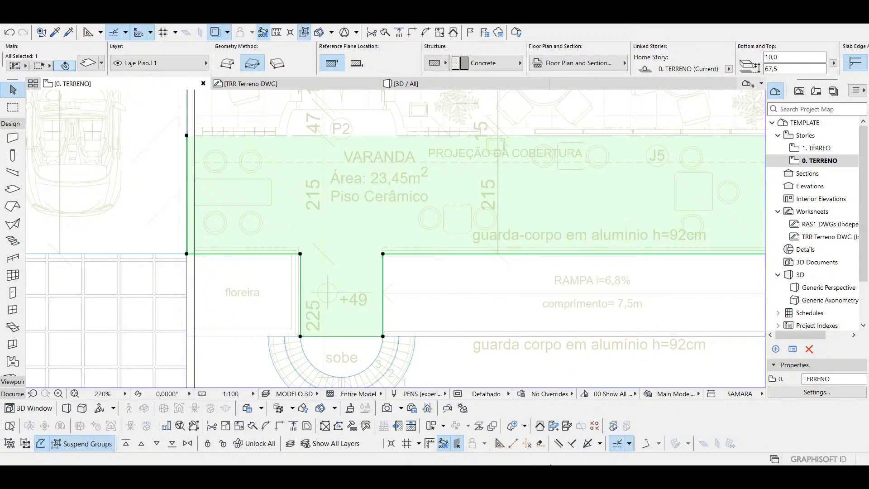
scroll(376, 276, "up", 6)
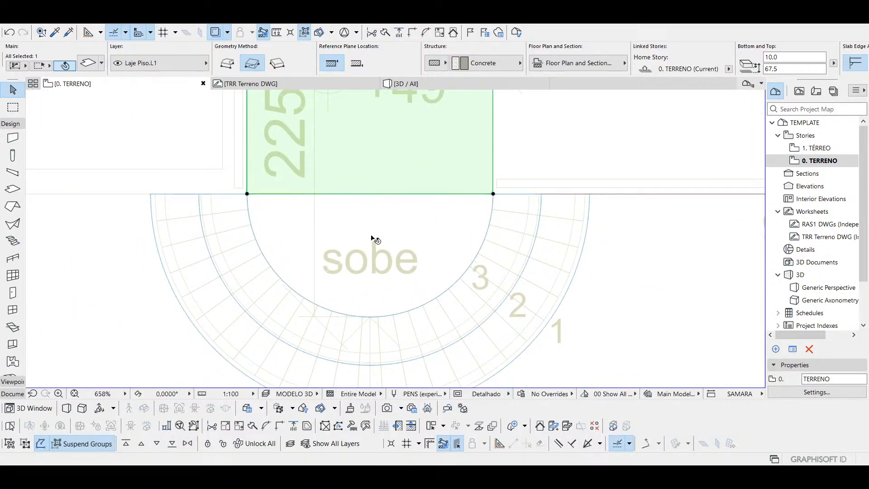
scroll(371, 238, "up", 2)
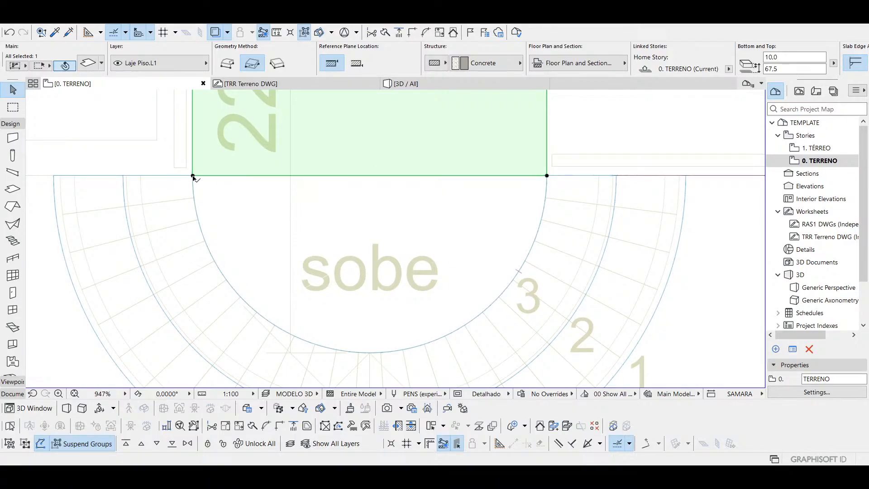
key("Escape")
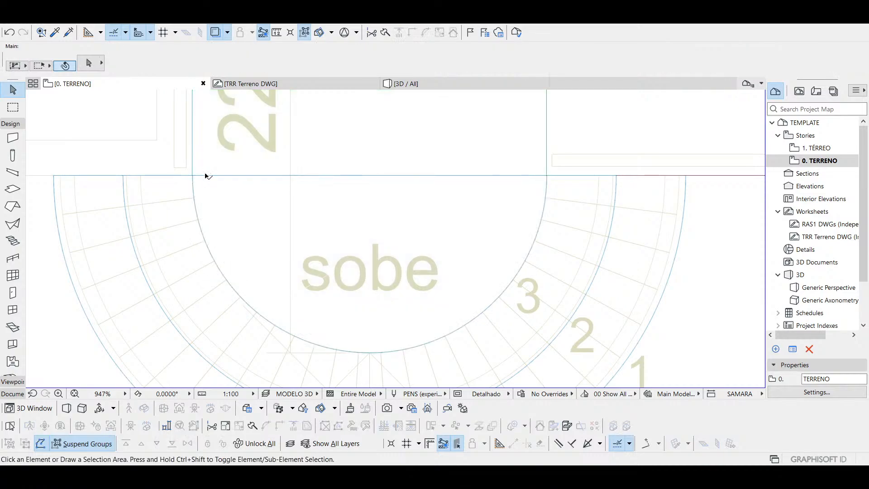
left_click(244, 169)
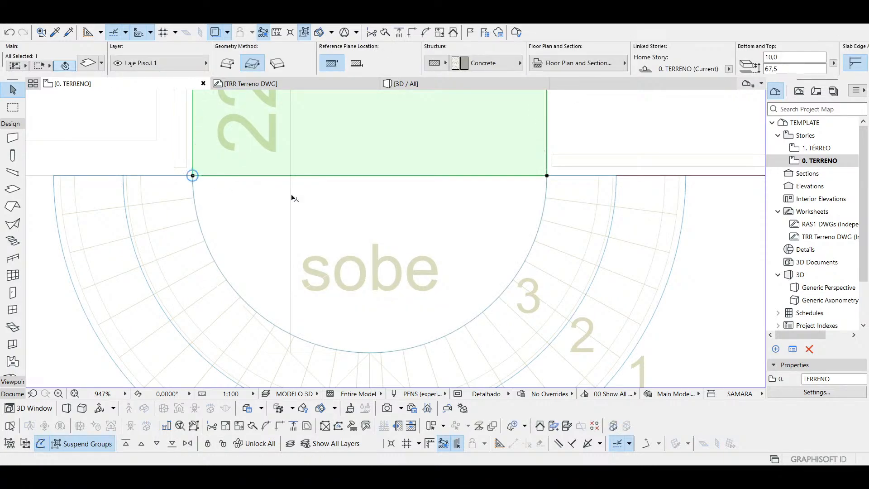
left_click(370, 177)
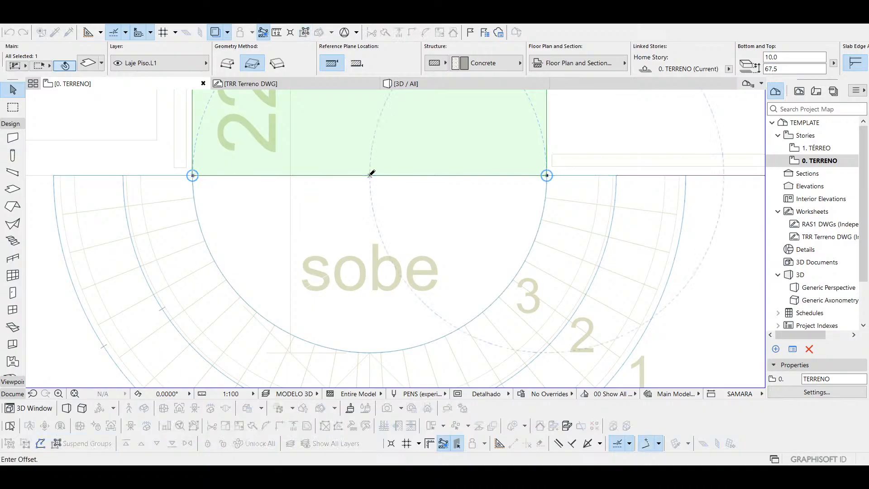
left_click(66, 95)
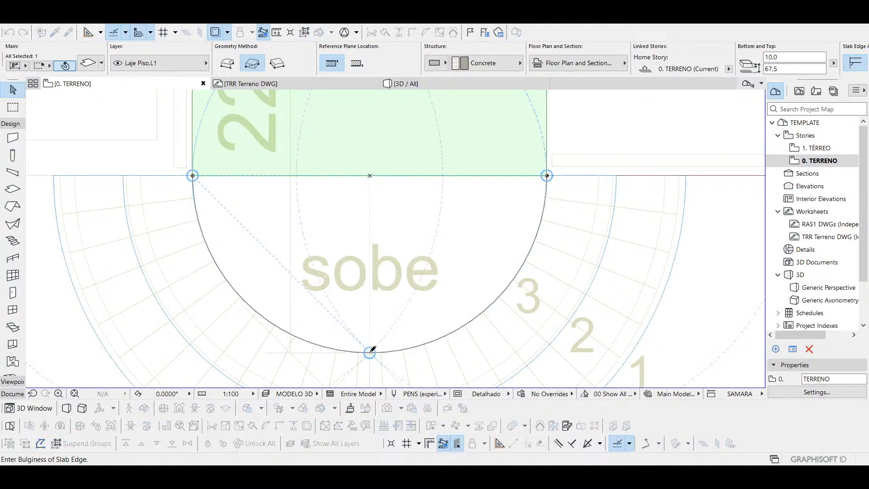
left_click(370, 352)
key("Escape")
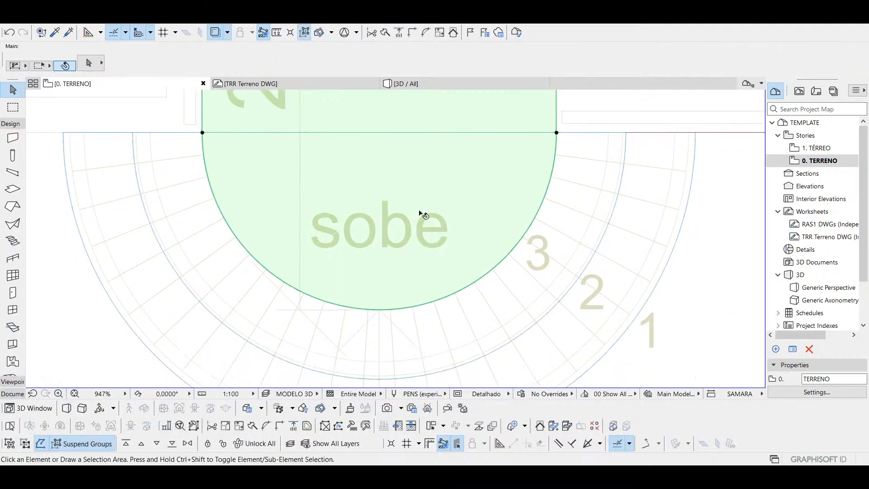
Inspect the VARANDA slab's rounded entrance edge and the steps in 3D, and check the slab in the TERRENO floor plan.
key("F3")
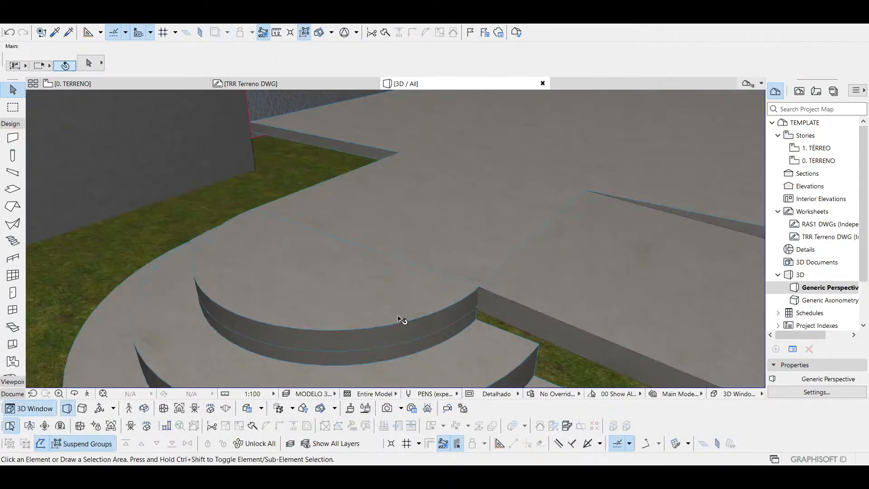
left_click_drag(400, 319, 408, 250)
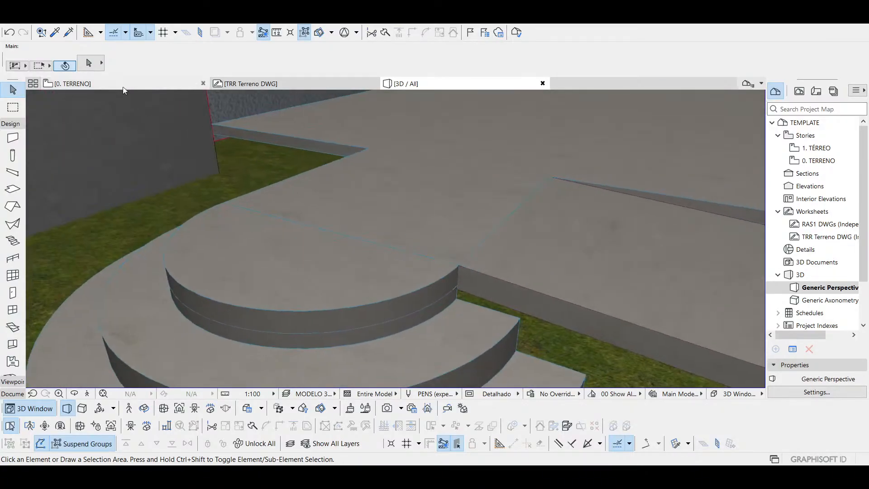
left_click(154, 84)
middle_click_drag(380, 237, 393, 278)
scroll(393, 277, "down", 3)
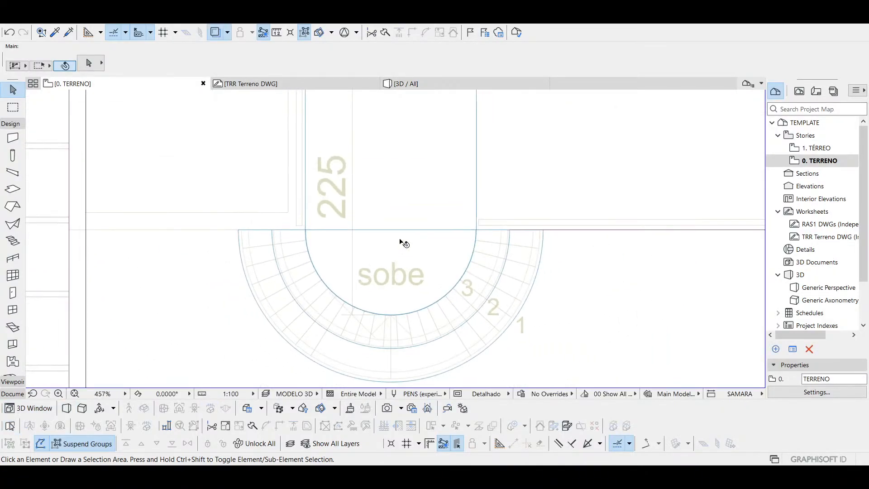
left_click(403, 243)
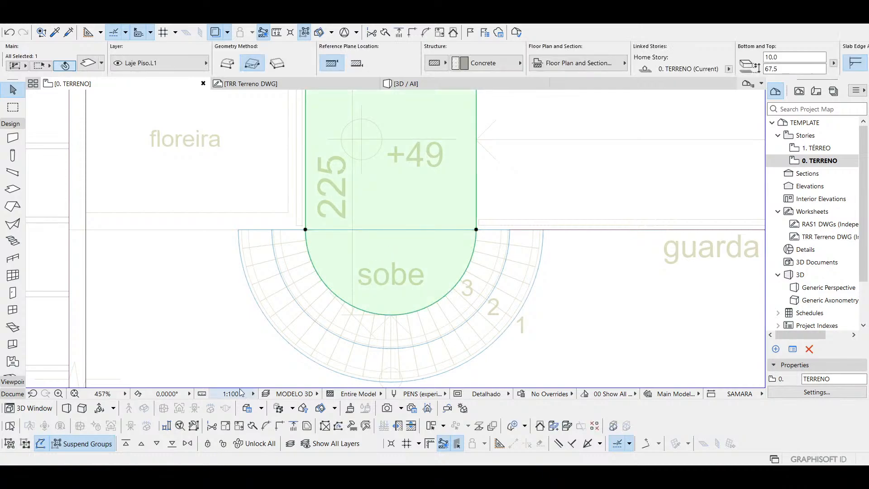
key("Escape")
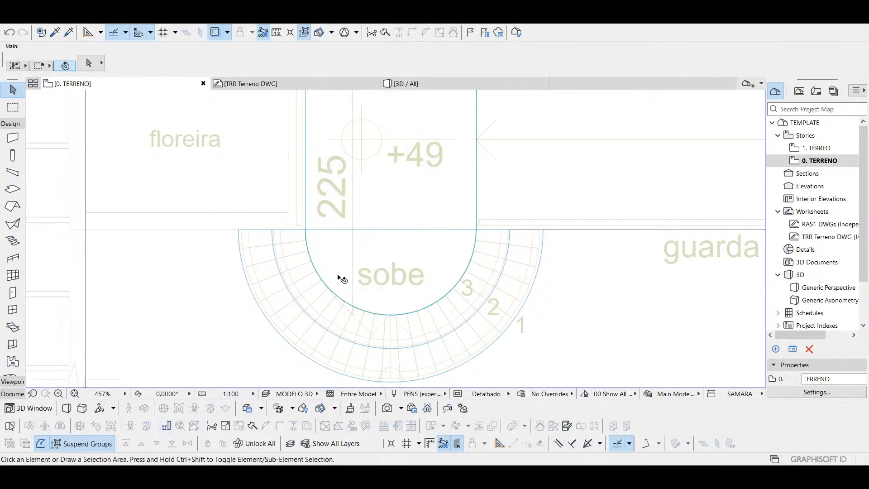
Send the three semicircular entrance step slabs backward in the display order and clear the selection.
left_click(340, 279)
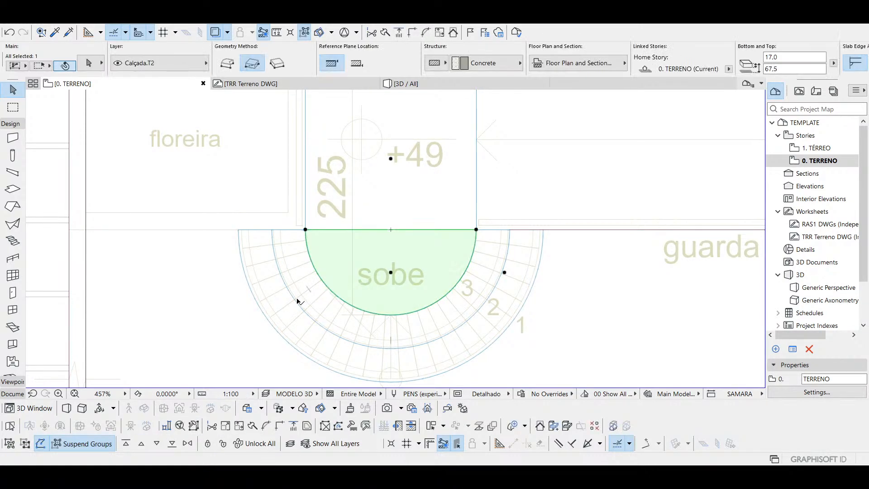
left_click(275, 234, "shift")
left_click(238, 232, "shift")
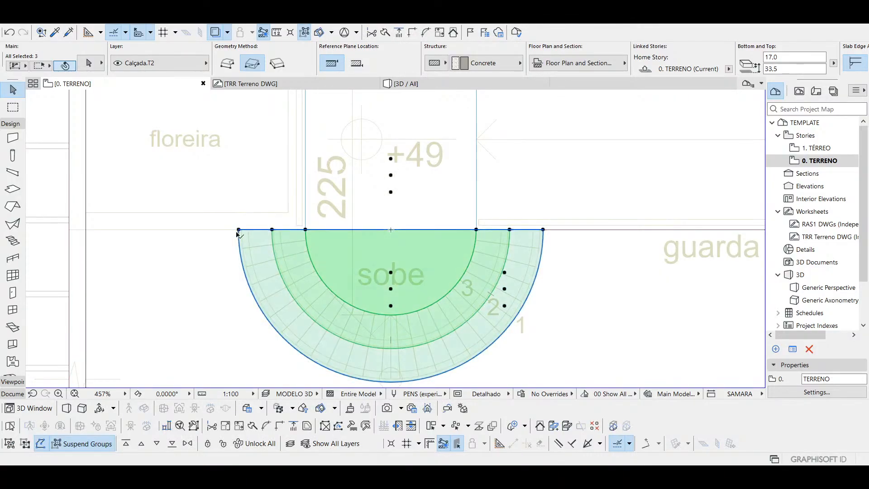
left_click(154, 448)
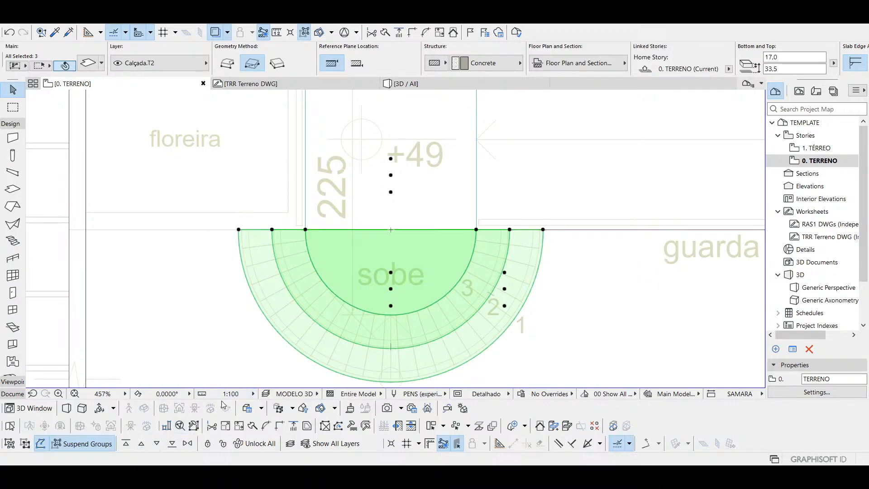
key("Escape")
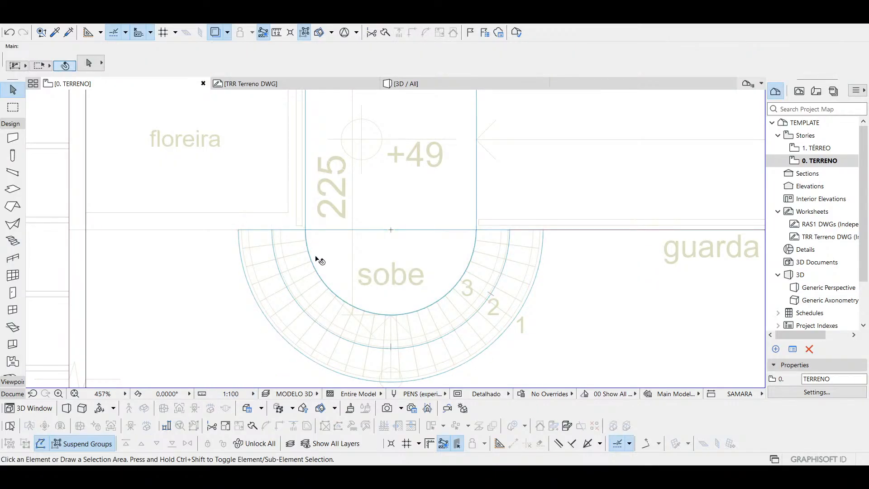
Send the three entrance step slabs backward again, and bring the VARANDA slab forward in the display order.
left_click(330, 233)
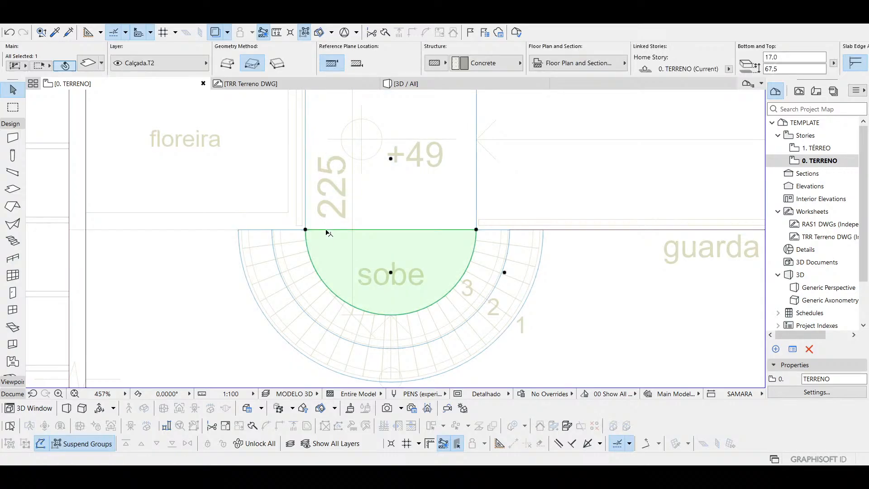
left_click(277, 238, "shift")
left_click(244, 233, "shift")
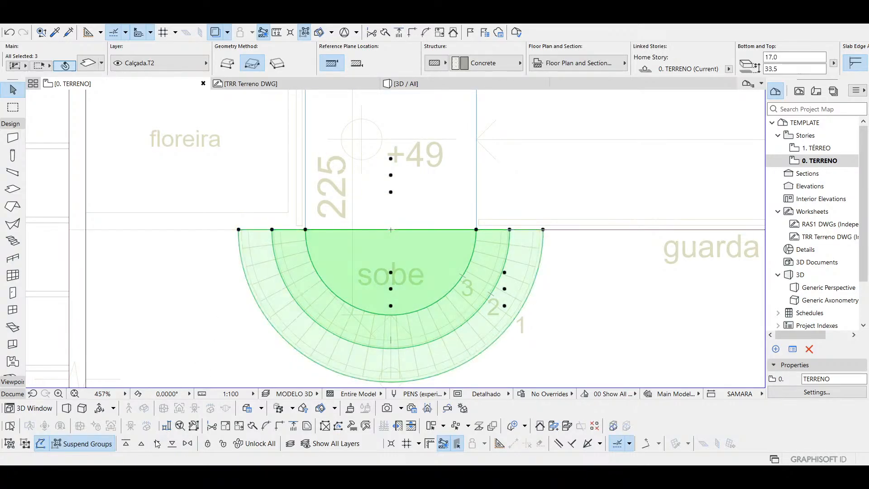
left_click(385, 220)
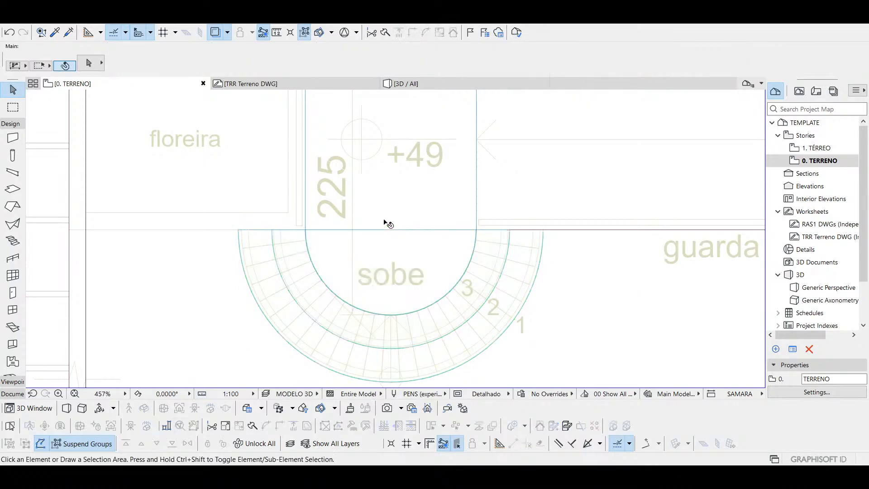
left_click(386, 223)
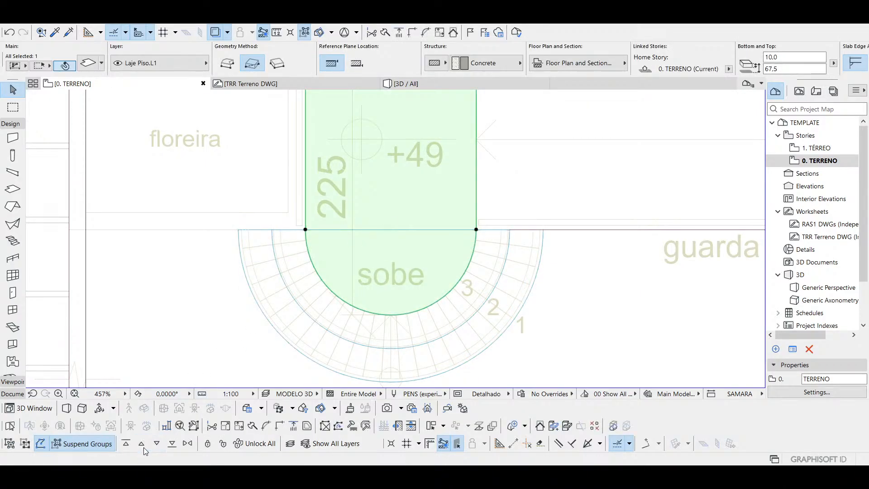
key("Escape")
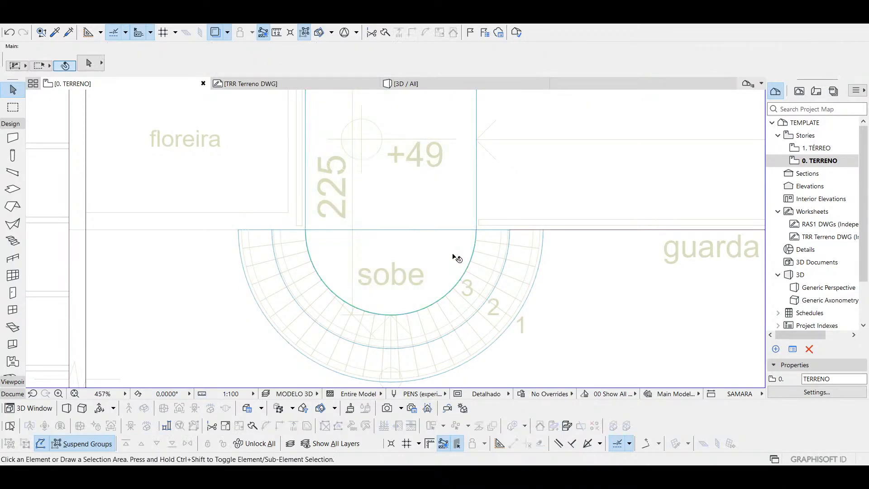
Inspect the stacked semicircular steps beneath the VARANDA slab in 3D, and return to the TERRENO floor plan.
key("F3")
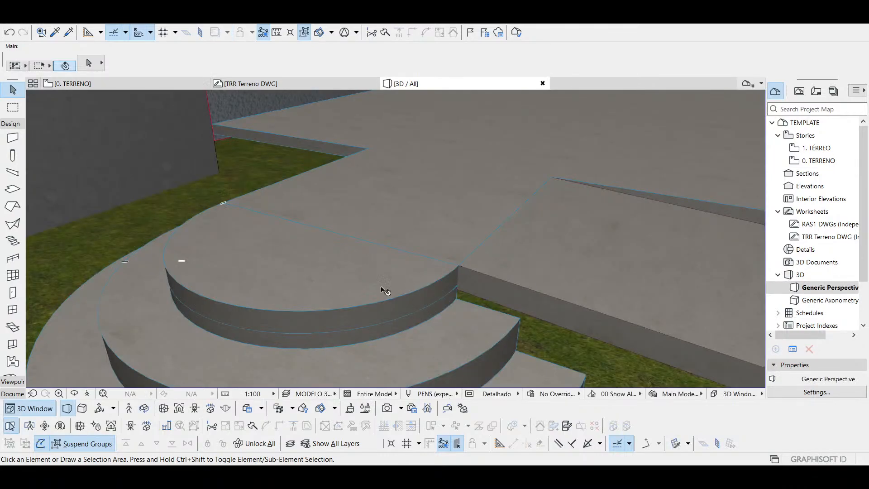
mouse_move(382, 290)
middle_mouse_down("shift")
mouse_move(375, 238)
mouse_move(323, 231)
mouse_move(334, 278)
mouse_move(326, 331)
mouse_move(507, 336)
mouse_move(278, 295)
mouse_move(365, 293)
middle_mouse_up("shift")
scroll(326, 322, "down", 5)
key("F2")
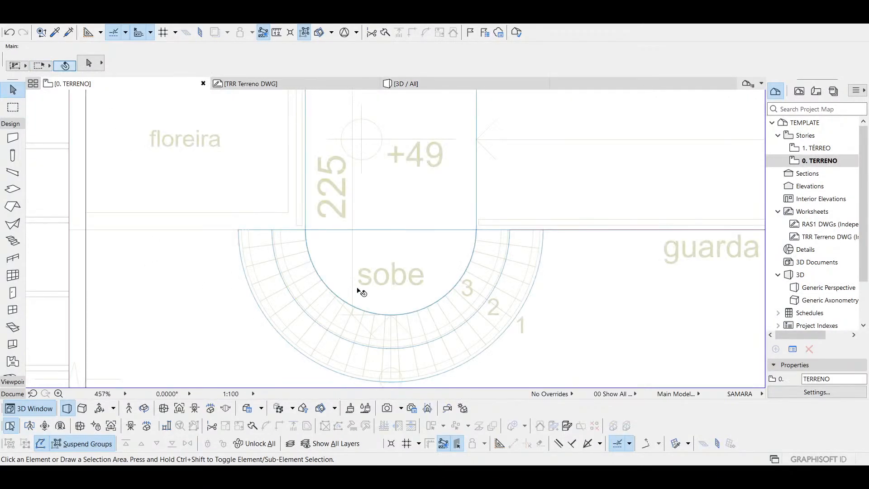
Reselect all three semicircular step slabs on the floor plan and send them one more level backward.
scroll(357, 290, "down", 8)
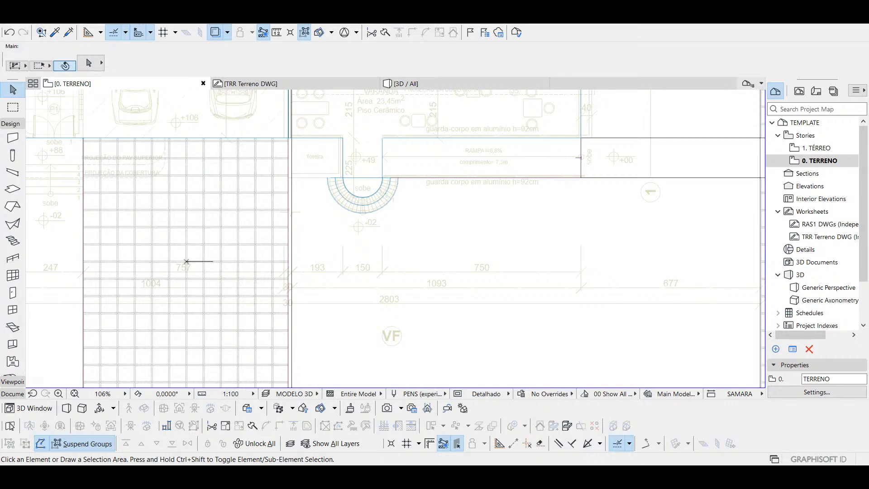
scroll(362, 186, "up", 5)
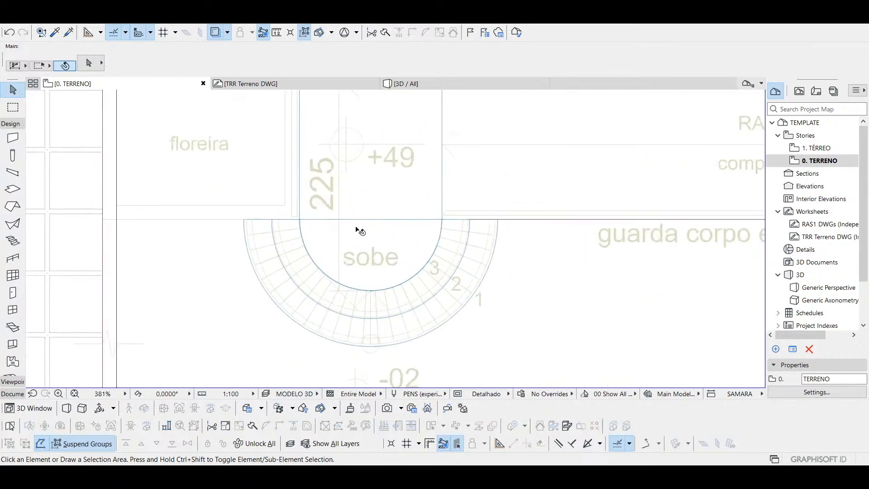
scroll(362, 231, "up", 3)
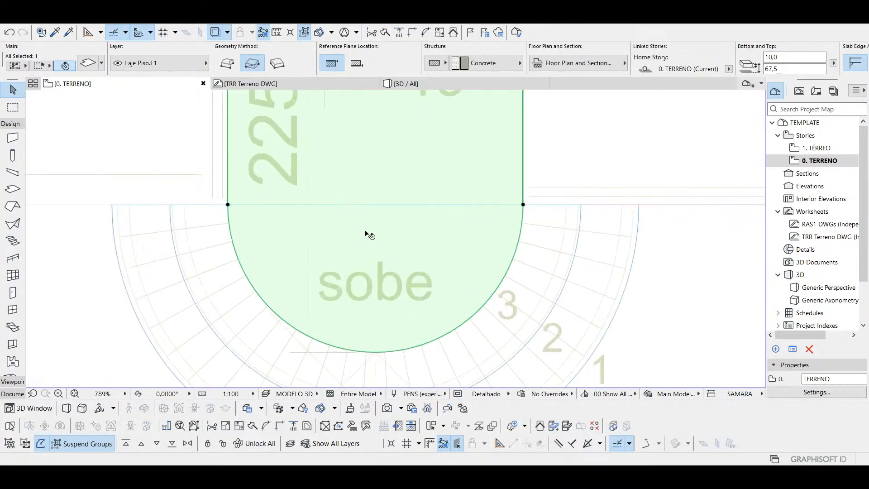
left_click(242, 209)
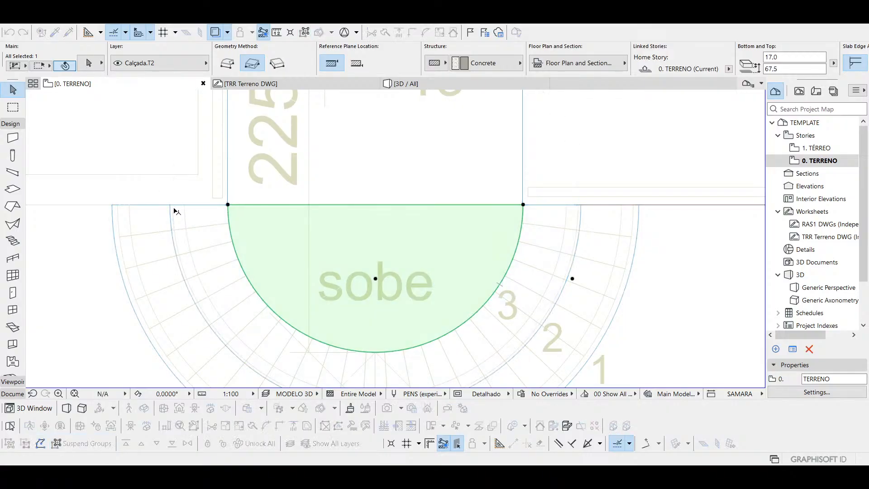
left_click(172, 208, "shift")
left_click(116, 207, "shift")
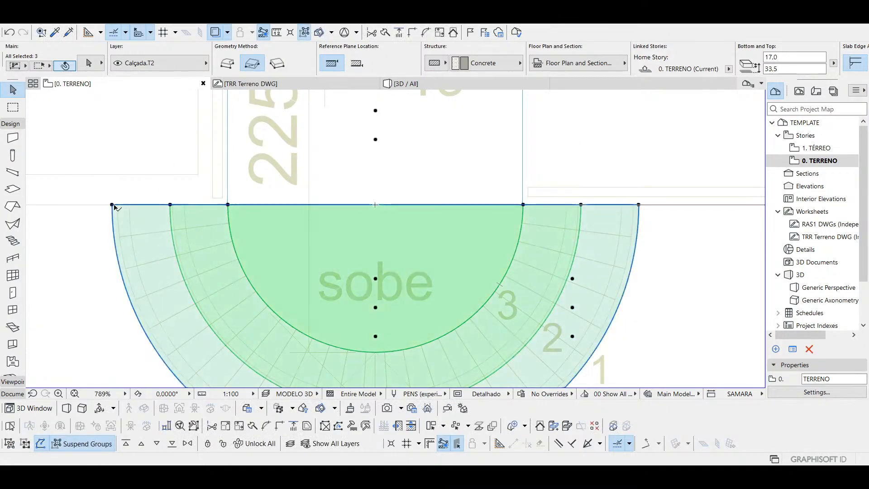
scroll(351, 258, "down", 4)
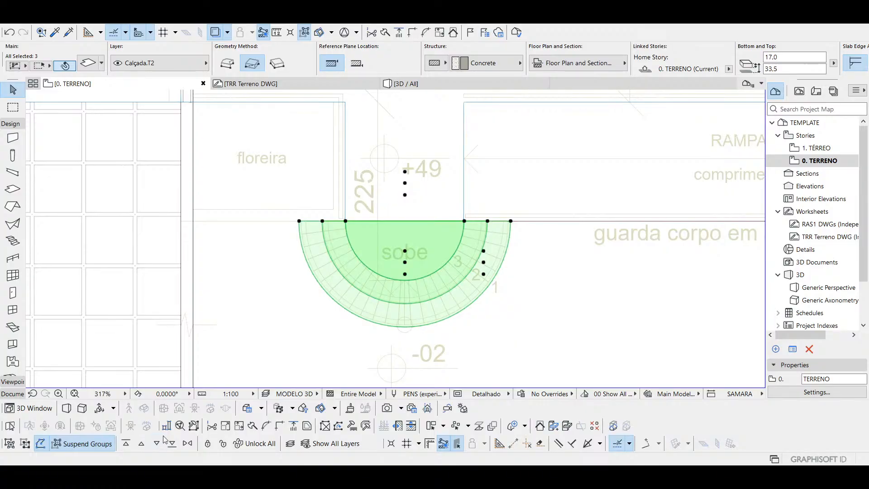
left_click(539, 193)
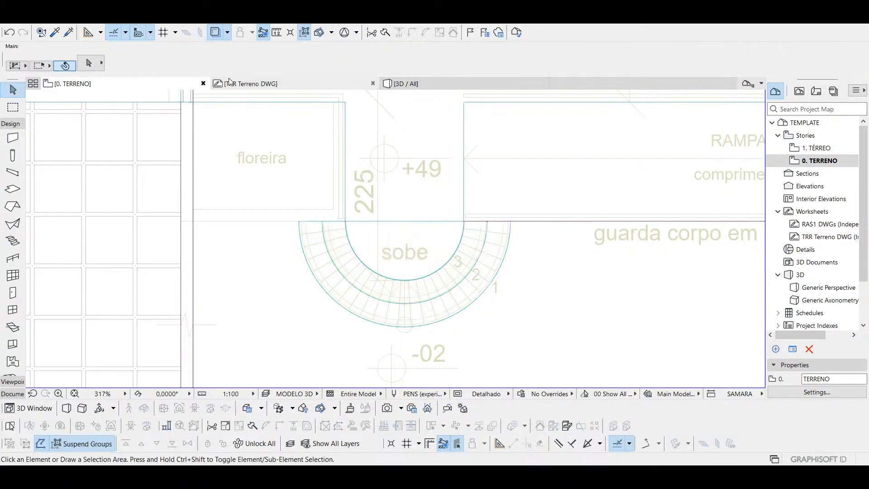
Hide the trace reference, and bring the innermost and outermost semicircular step slabs forward in the display order.
left_click(216, 33)
middle_click_drag(466, 250, 463, 270)
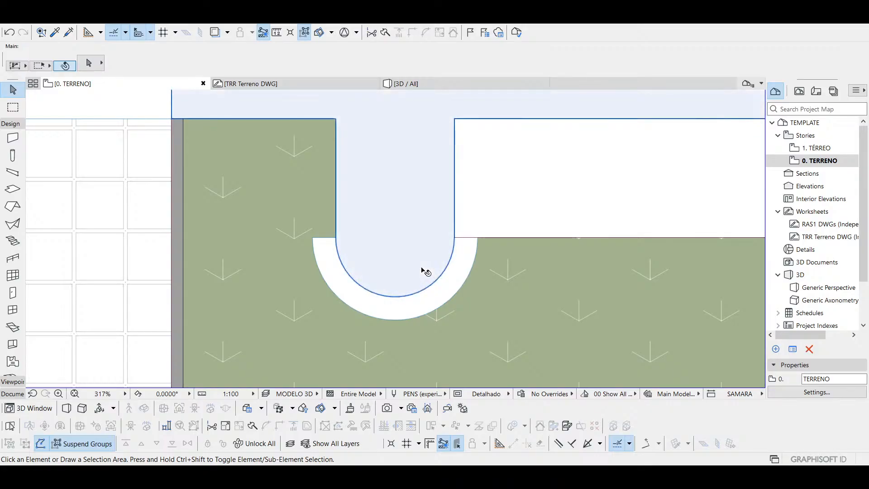
left_click(425, 271)
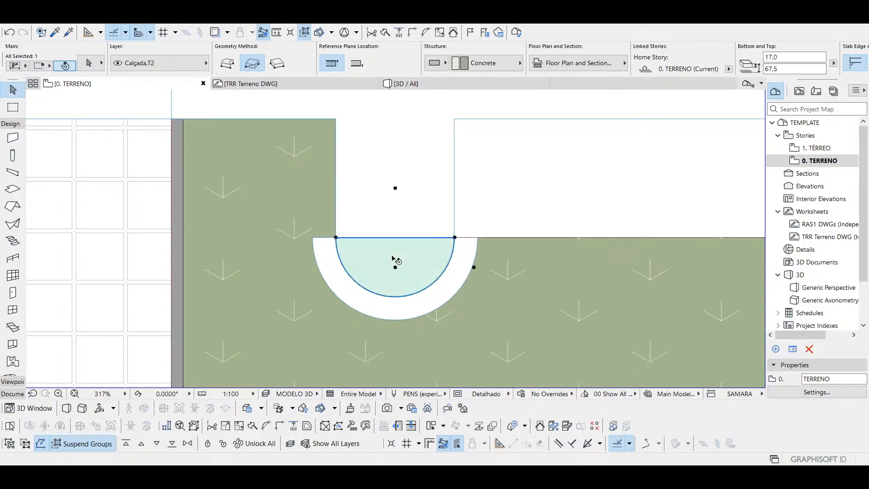
key("Tab")
key("Tab")
key("Tab")
key("Tab")
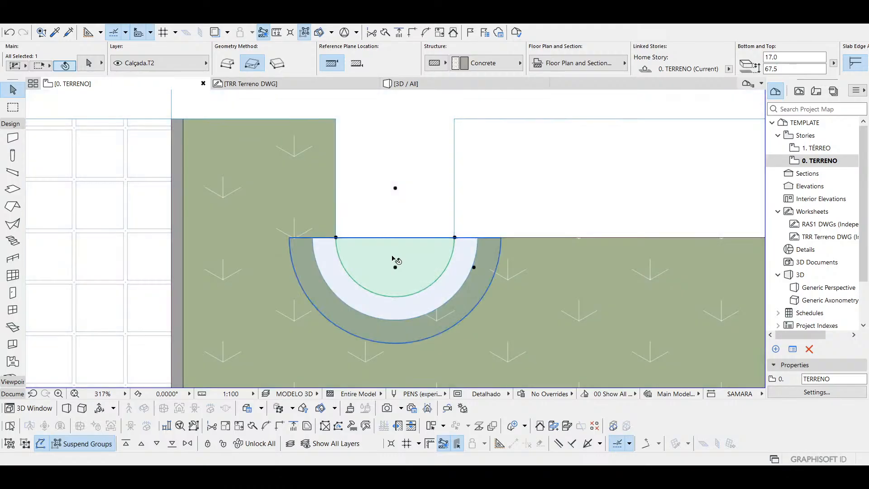
left_click(396, 261, "shift")
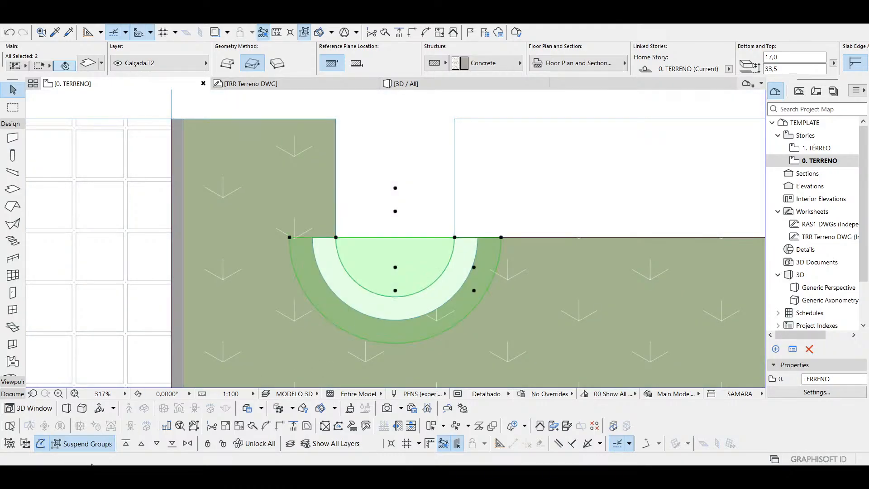
left_click(143, 446)
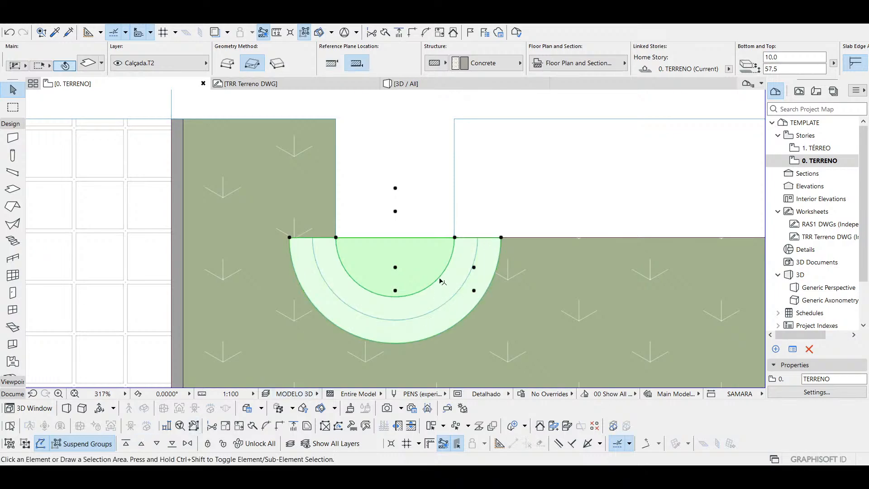
key("Escape")
Review the semicircular steps, floor slabs, ramp and surrounding paving on the TERRENO plan without the trace reference.
scroll(421, 291, "down", 10)
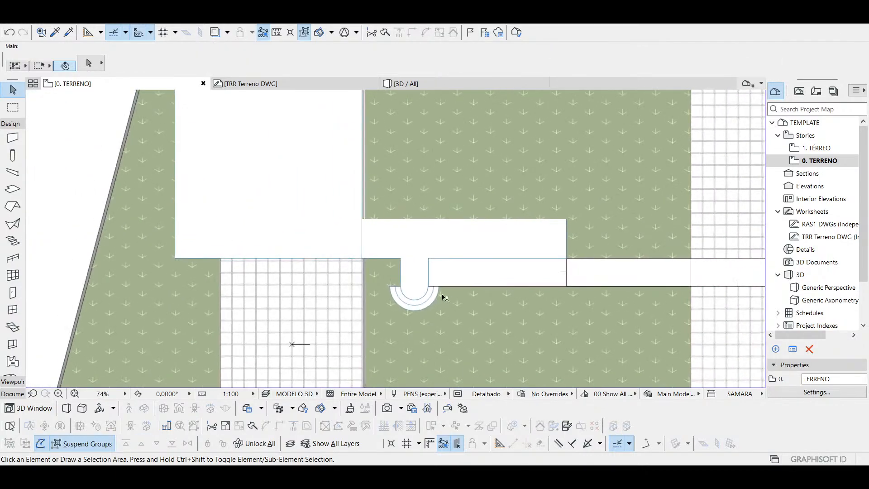
middle_click_drag(452, 323, 409, 202)
scroll(409, 206, "up", 8)
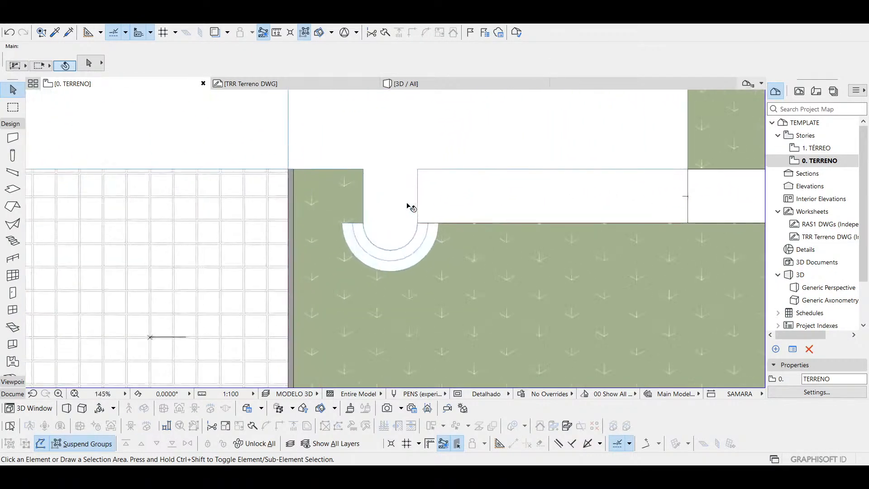
scroll(390, 230, "down", 8)
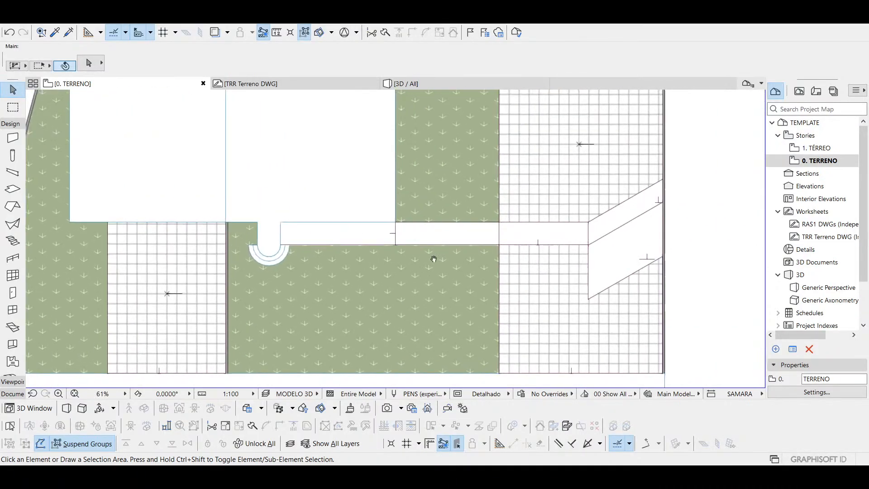
scroll(390, 258, "down", 1)
middle_click_drag(377, 243, 514, 243)
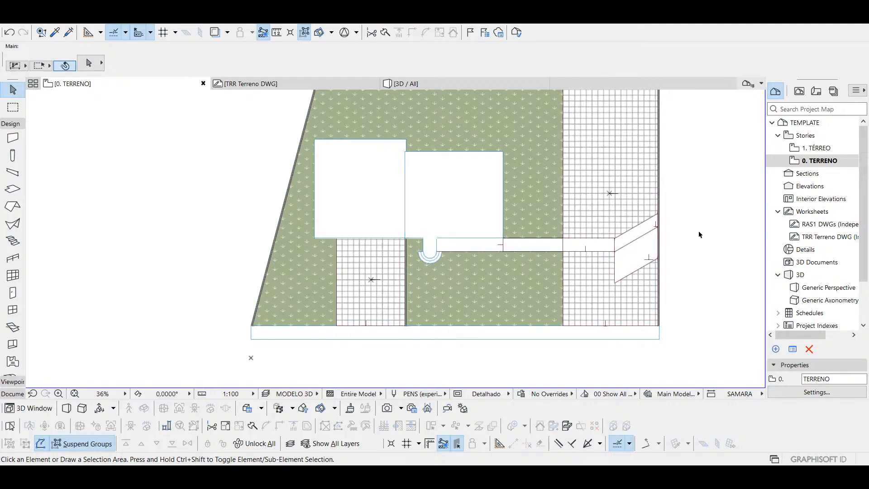
scroll(250, 204, "up", 3)
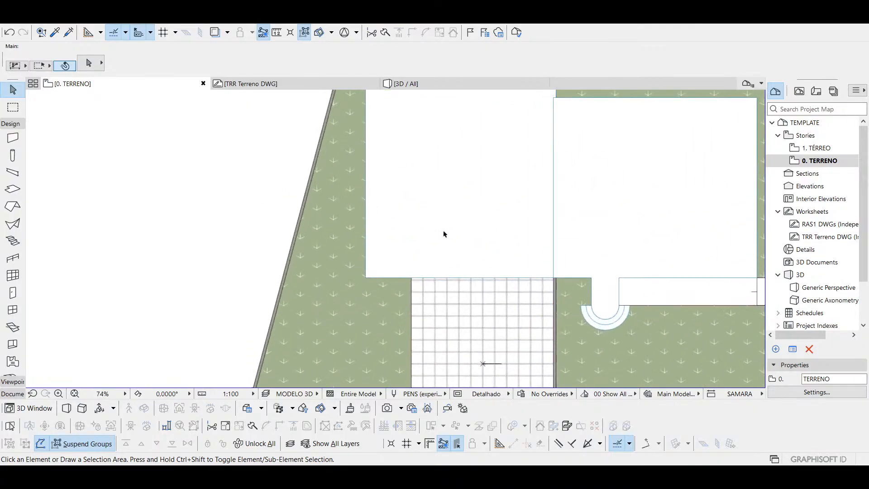
middle_click_drag(444, 235, 326, 208)
scroll(326, 208, "up", 2)
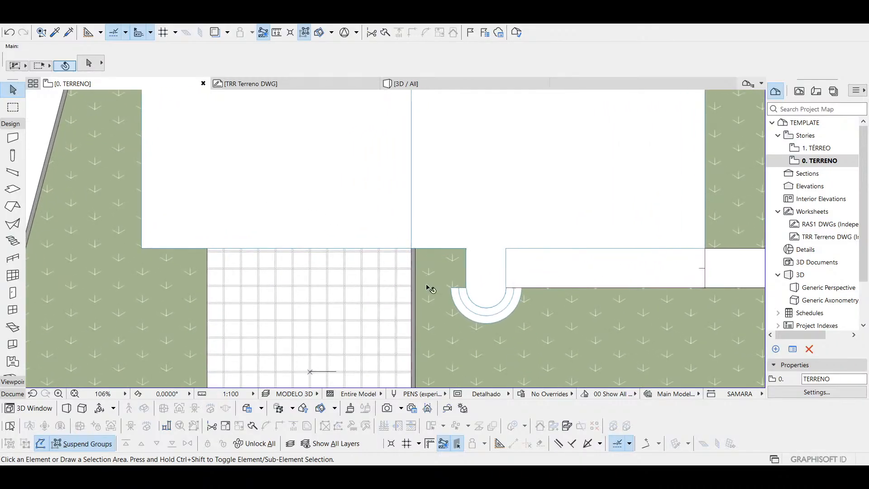
scroll(352, 242, "down", 2)
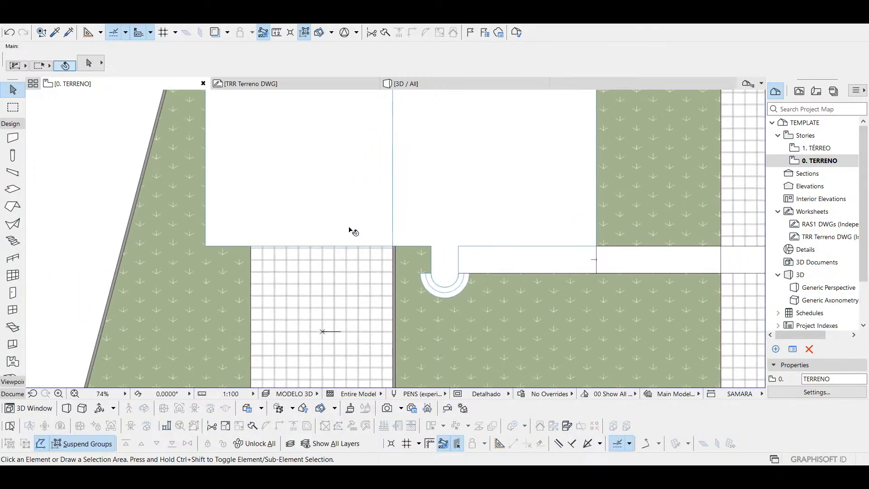
Check the extent of the VARANDA slab by selecting it, clear the selection, and look over the floor slabs and access ramp.
middle_click_drag(500, 238, 409, 271)
left_click(388, 250)
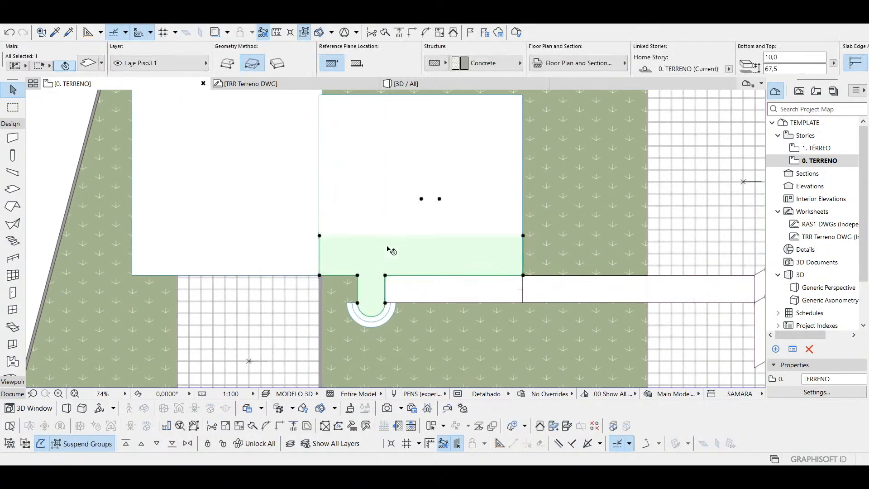
left_click(359, 182)
key("Escape")
scroll(529, 256, "up", 8)
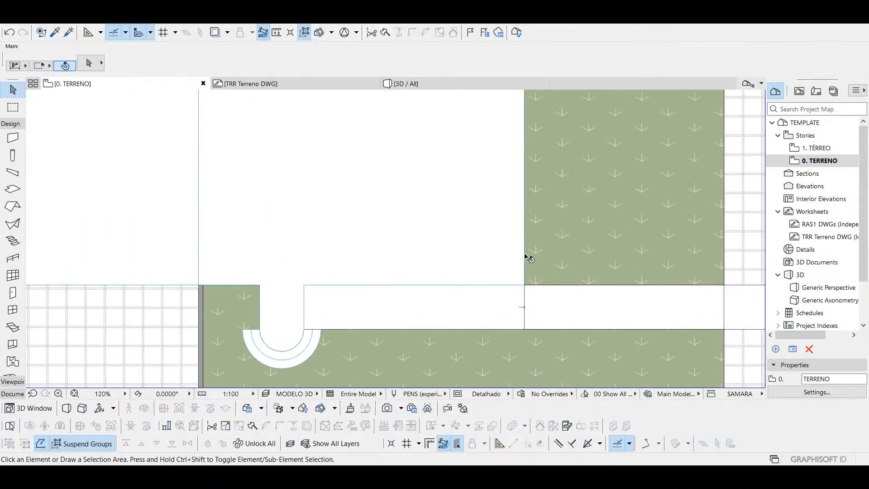
scroll(533, 242, "down", 7)
scroll(536, 244, "down", 5)
scroll(483, 243, "up", 3)
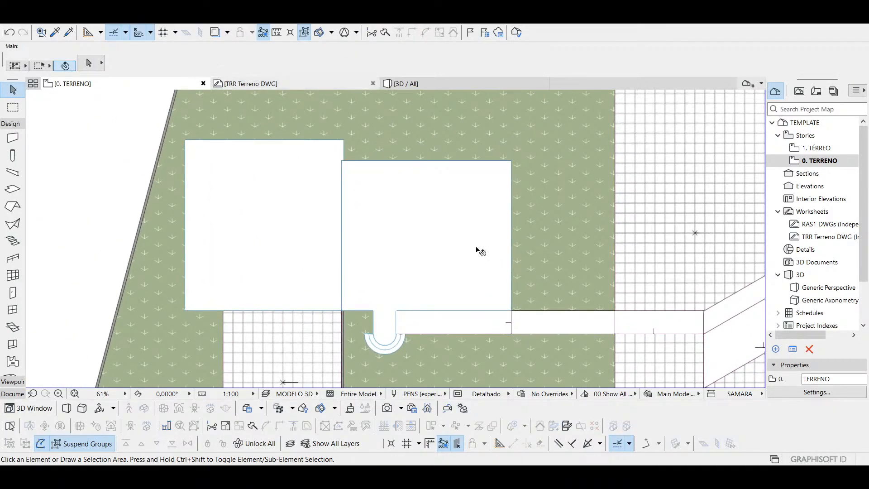
middle_click_drag(564, 274, 510, 230)
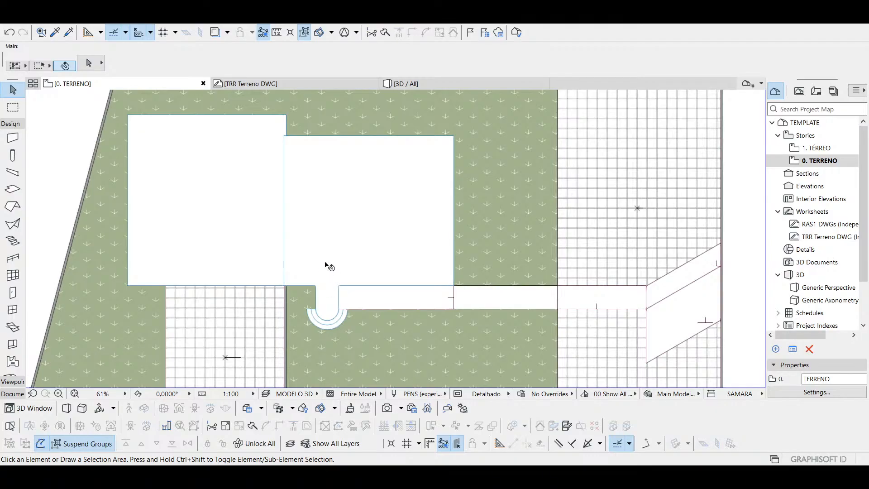
scroll(329, 267, "down", 1)
scroll(351, 234, "down", 1)
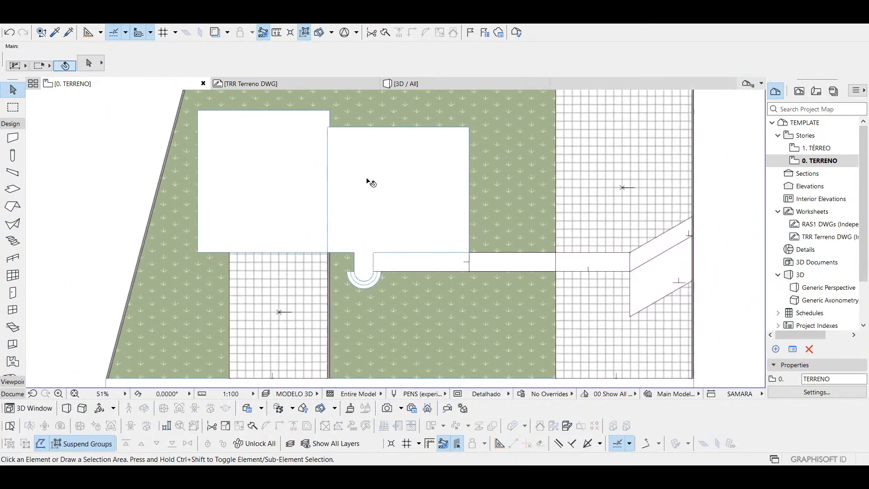
Examine the TERRENO plan around the semicircular steps and floor slabs, checking the settings of the narrow wall between the paving and the lawn.
scroll(363, 244, "up", 10)
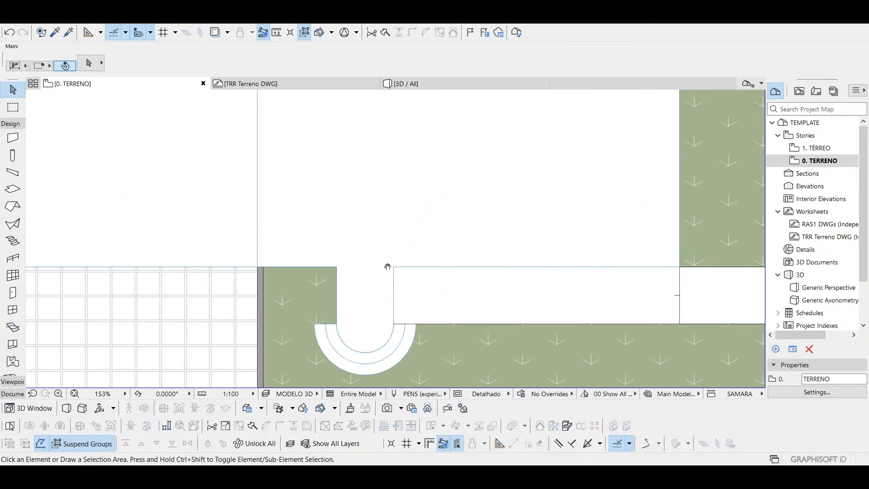
scroll(387, 266, "down", 8)
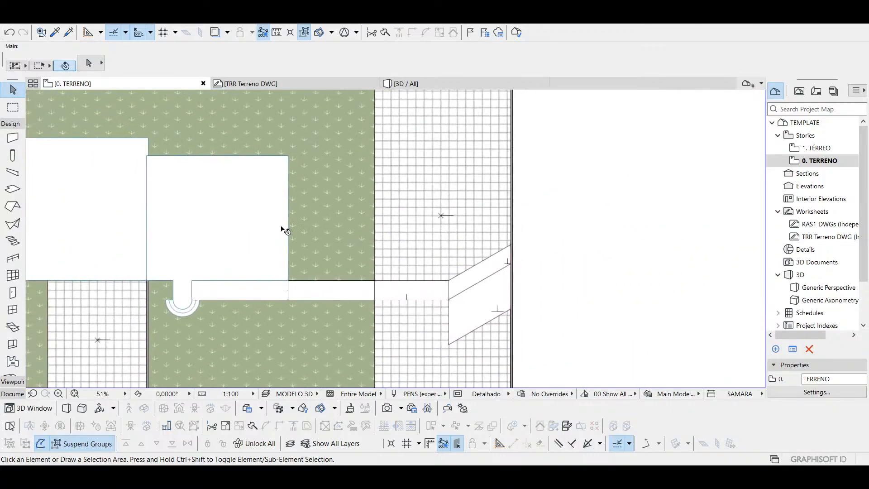
middle_click_drag(284, 230, 516, 180)
scroll(435, 242, "up", 15)
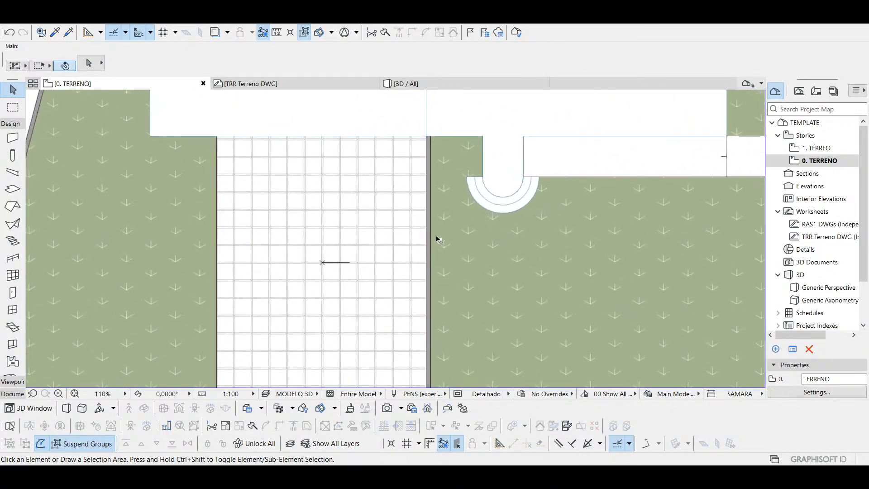
scroll(434, 243, "up", 2)
left_click(434, 234)
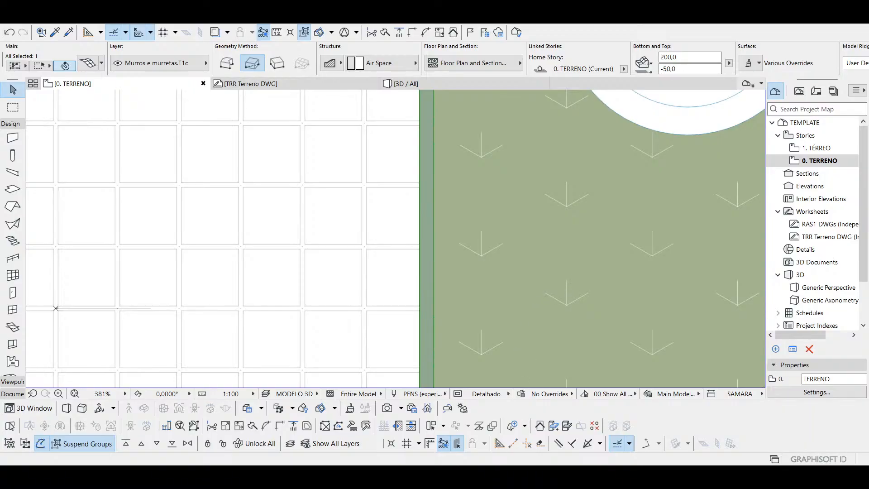
scroll(450, 266, "down", 5)
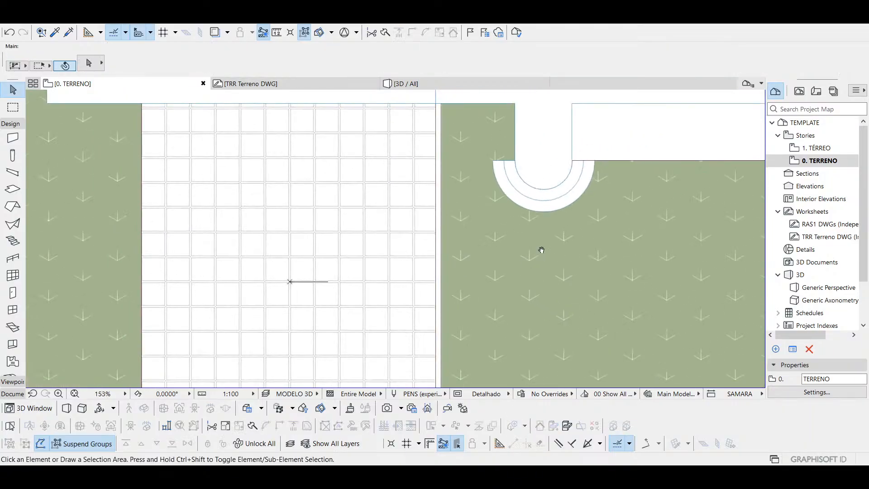
scroll(542, 249, "down", 5)
middle_click_drag(529, 226, 584, 339)
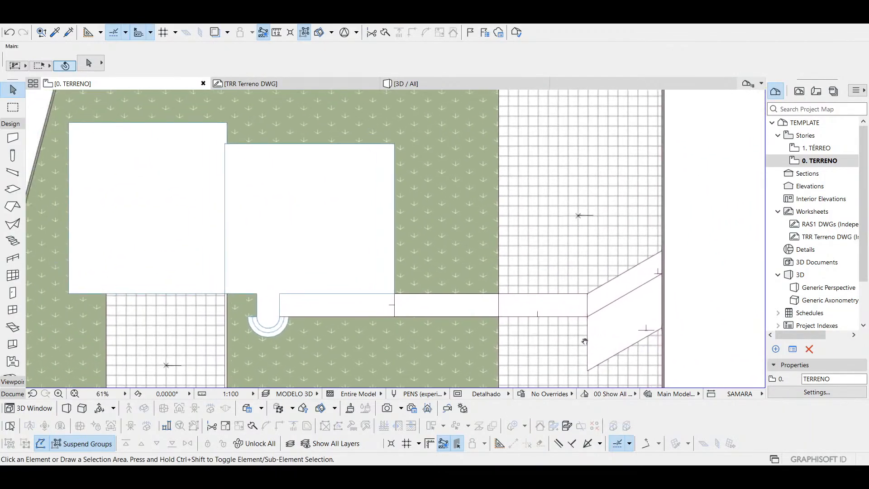
middle_click_drag(359, 242, 591, 164)
middle_click_drag(579, 220, 540, 188)
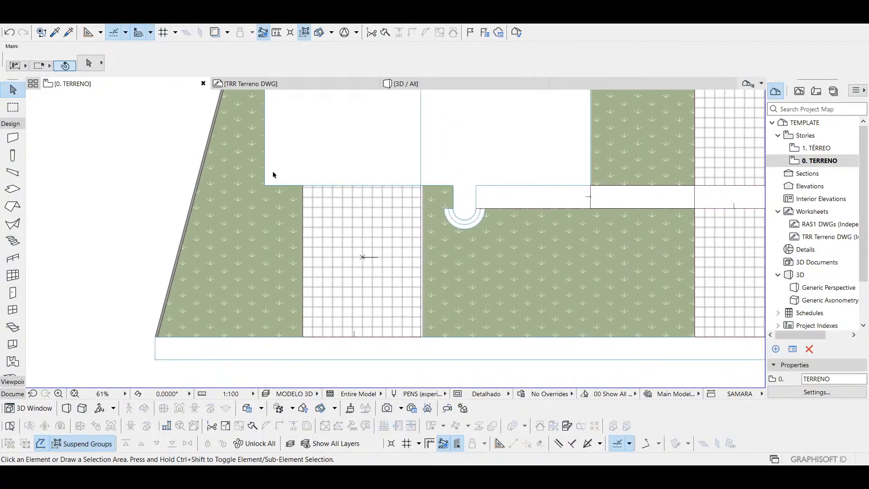
Examine the semicircular steps, ramp and dividing wall in the 3D view, and return to the TERRENO floor plan.
key("F3")
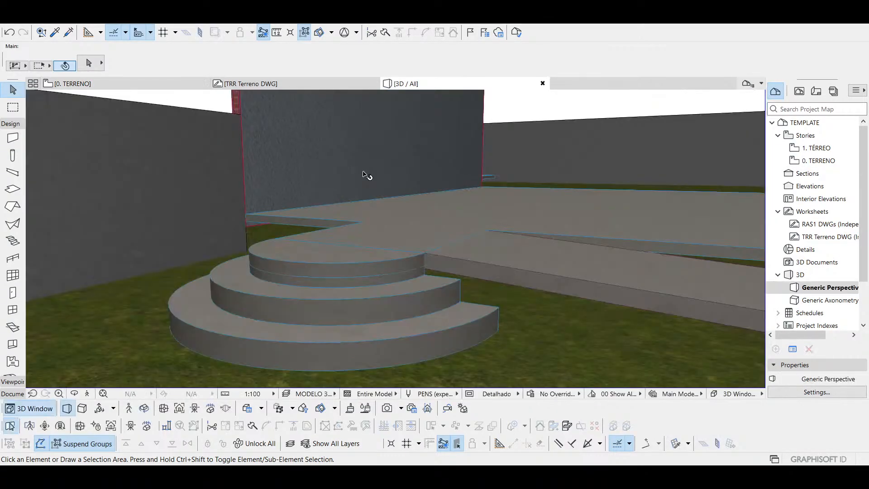
middle_click_drag(392, 190, 507, 256, "shift")
scroll(508, 256, "down", 6)
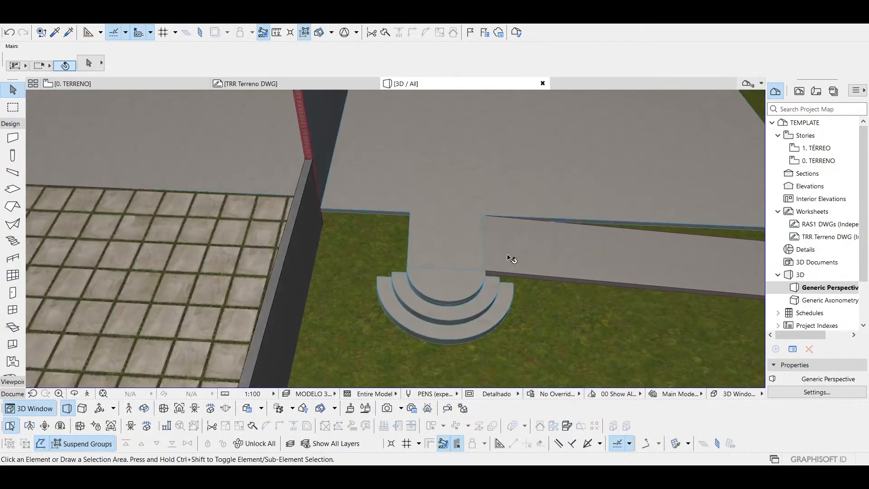
middle_click_drag(419, 294, 487, 291, "shift")
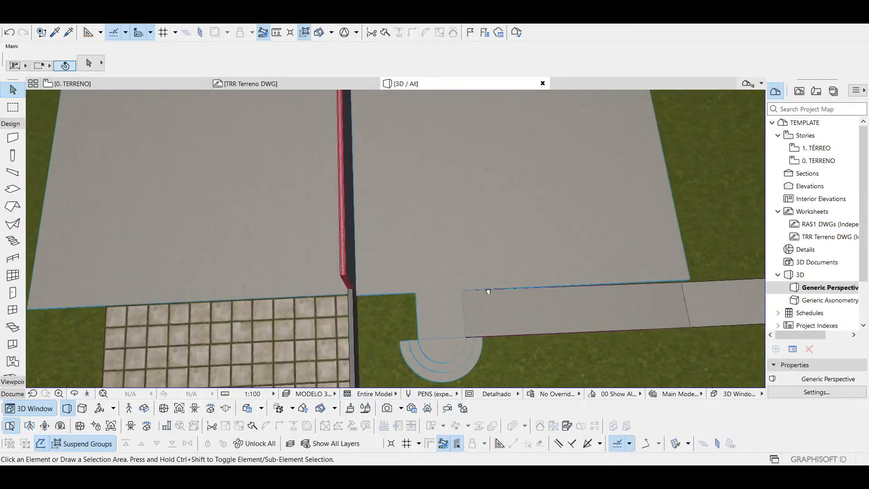
left_click(99, 83)
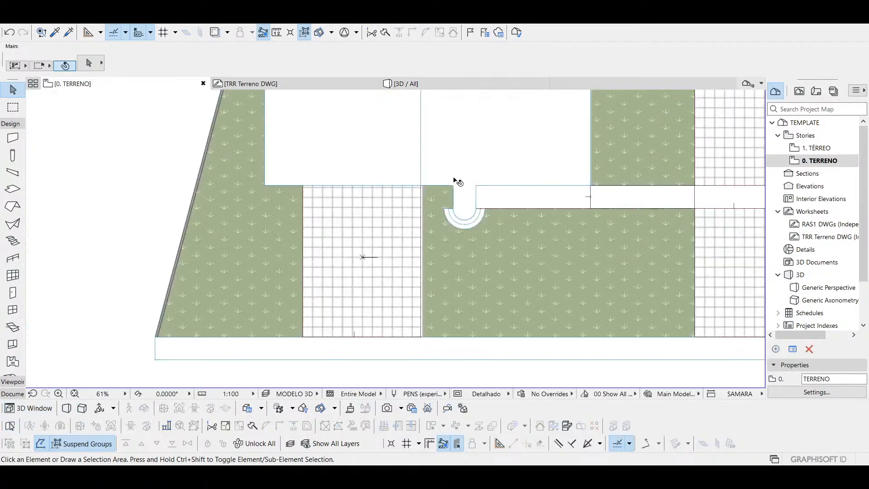
Bring the wall dividing the two large floor slabs to the front of the display order, and clear the selection.
scroll(457, 181, "up", 6)
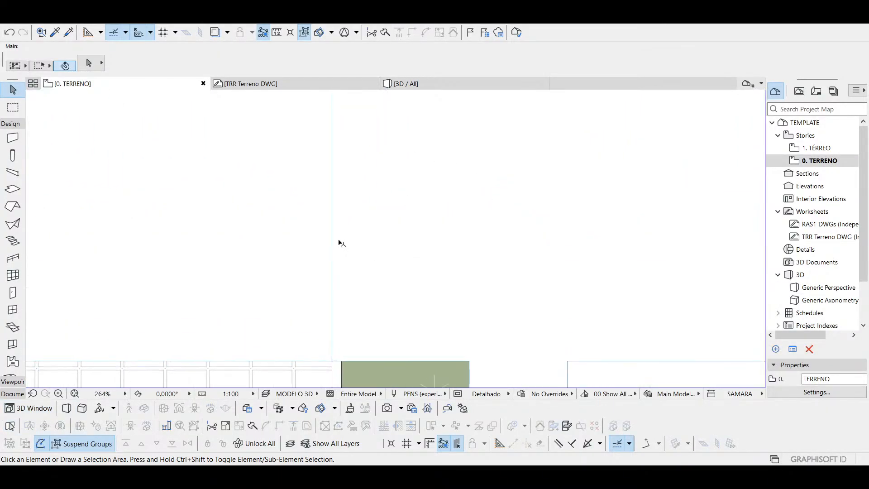
left_click(341, 243)
left_click(128, 446)
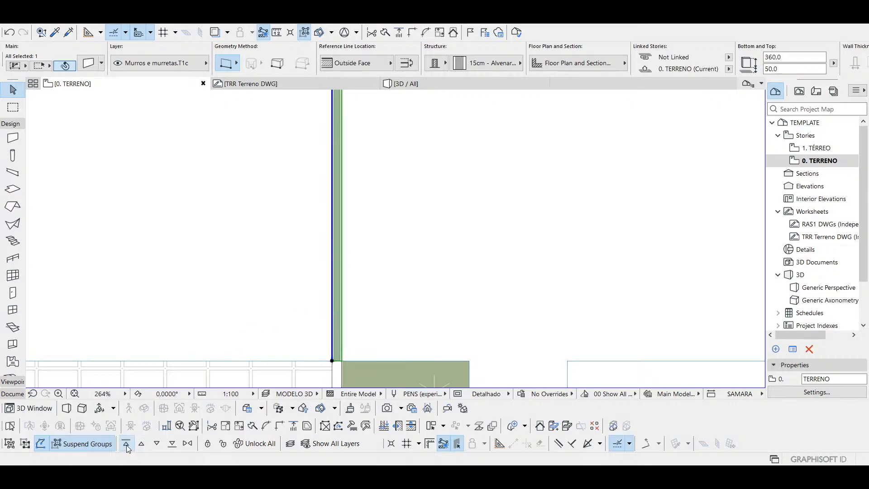
key("Escape")
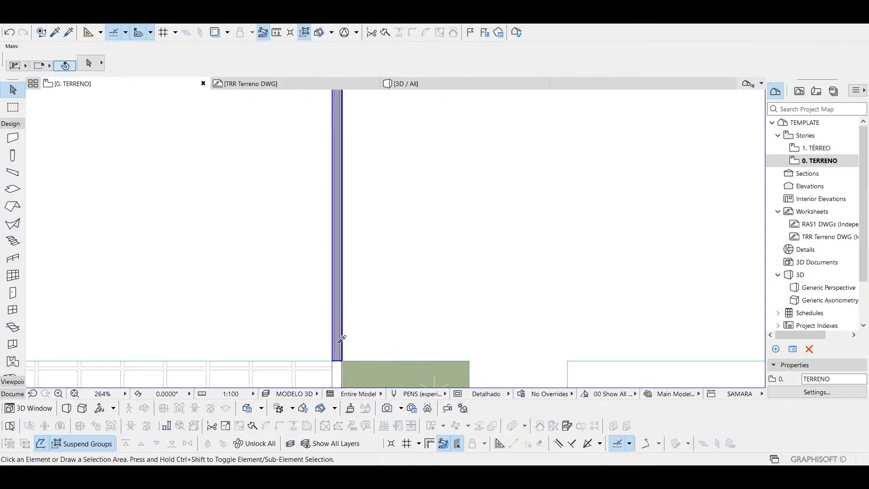
Pick up the dividing wall's settings for the Wall tool and turn the trace reference back on.
left_click(341, 340, "alt")
middle_click_drag(385, 334, 355, 269)
scroll(355, 269, "down", 5)
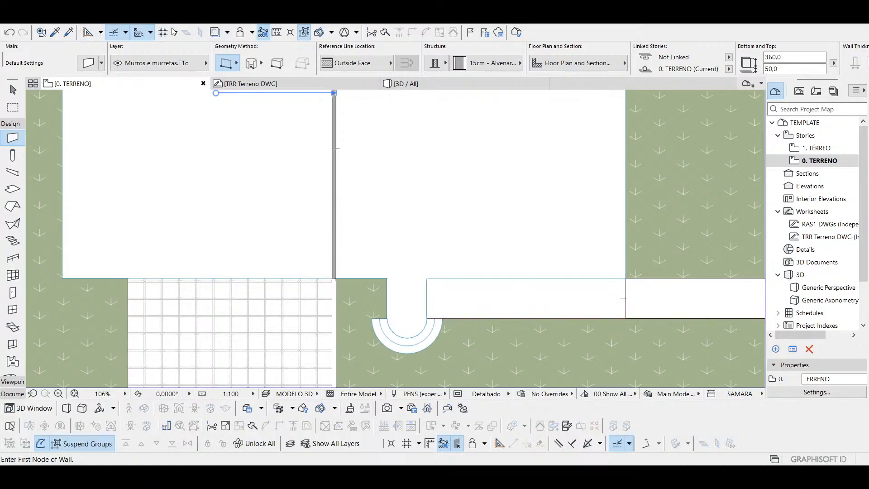
left_click(215, 32)
scroll(357, 219, "up", 2)
scroll(357, 219, "up", 8)
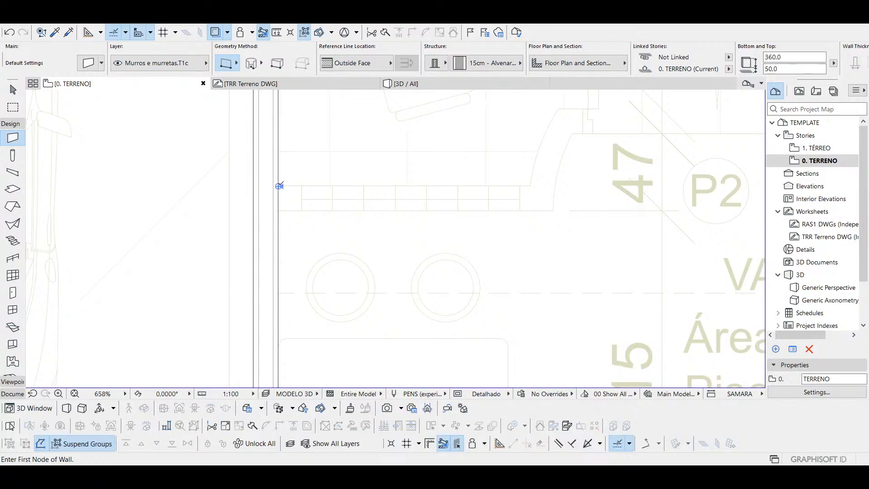
Draw a 15 cm masonry wall along the traced line between SALÃO and VARANDA, from the dividing wall to the end beside the floreira.
scroll(279, 186, "up", 7)
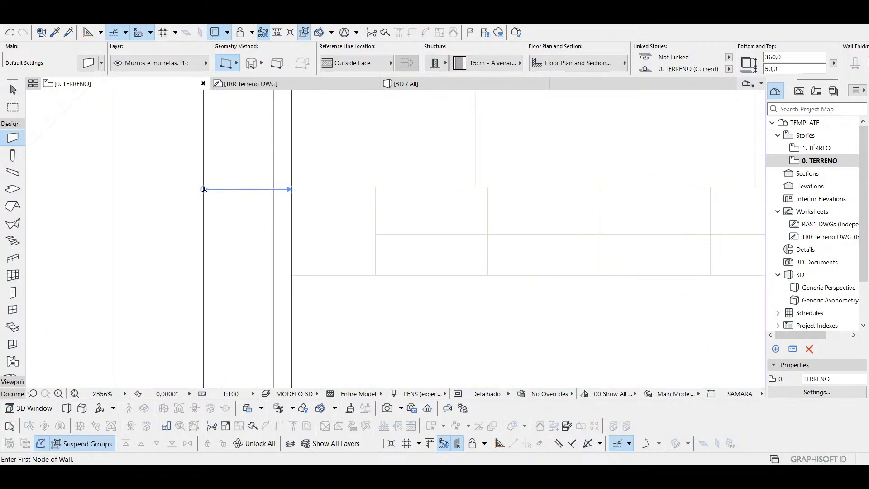
left_click(291, 187)
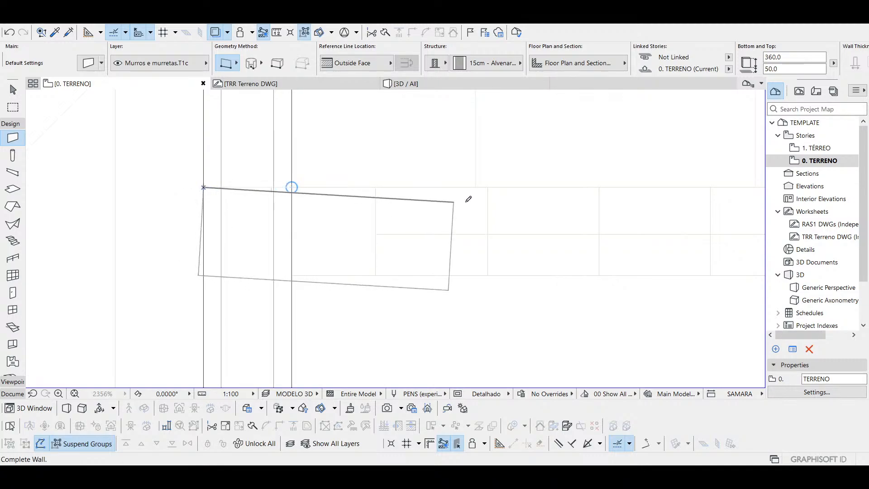
scroll(114, 207, "down", 5)
scroll(114, 201, "down", 3)
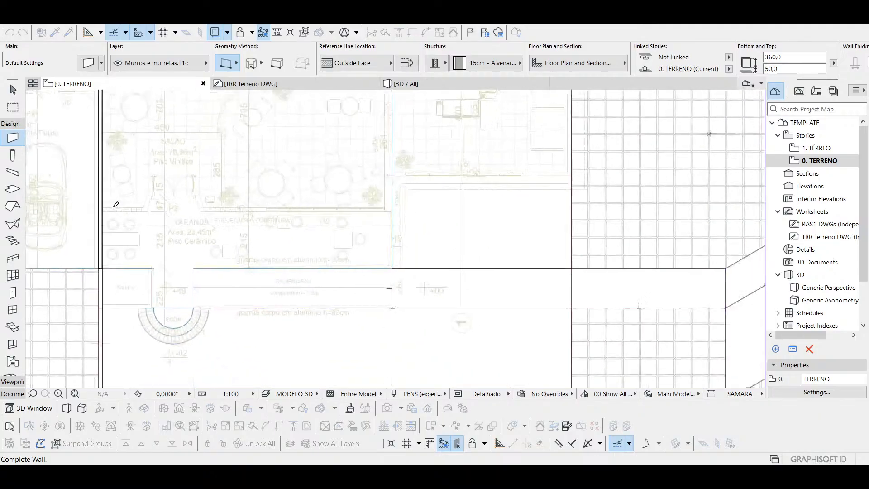
scroll(394, 202, "up", 6)
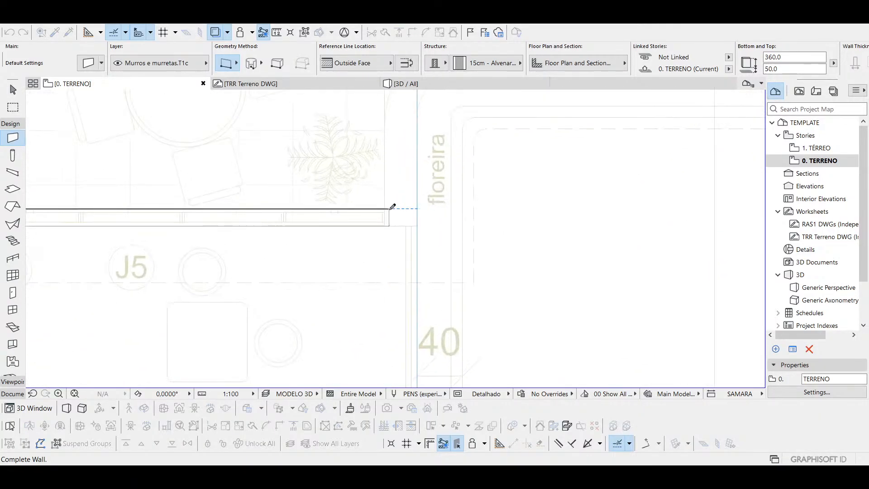
middle_click_drag(389, 205, 411, 248)
scroll(409, 257, "up", 5)
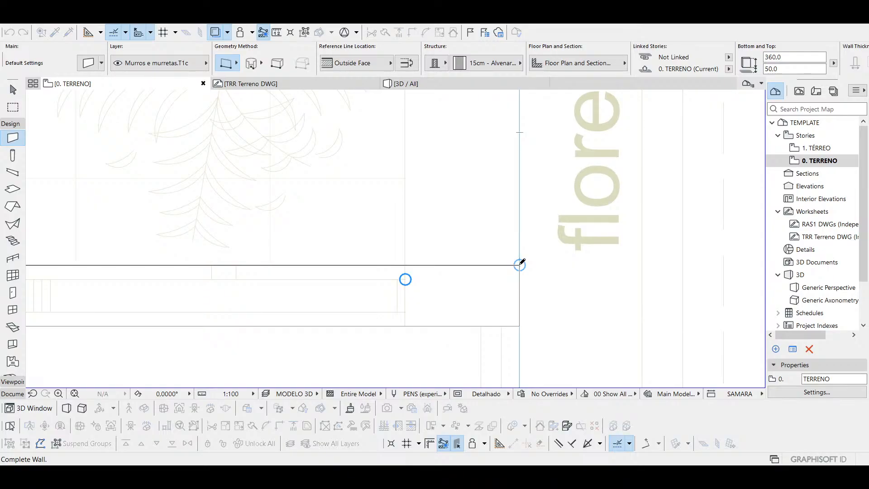
double_click(408, 261)
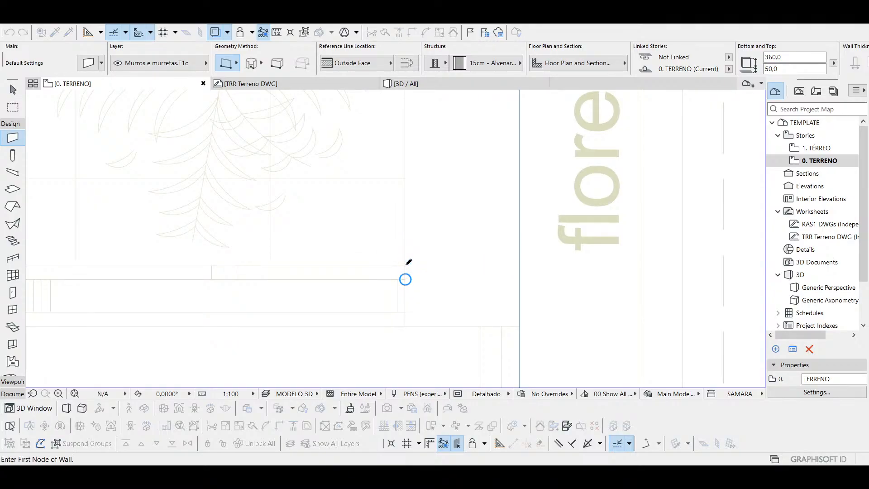
Draw a straight 15 cm masonry wall along the J5 window line above the floreira, from the curved corner's end to the paving edge.
middle_click_drag(425, 247, 431, 294)
scroll(431, 295, "down", 5)
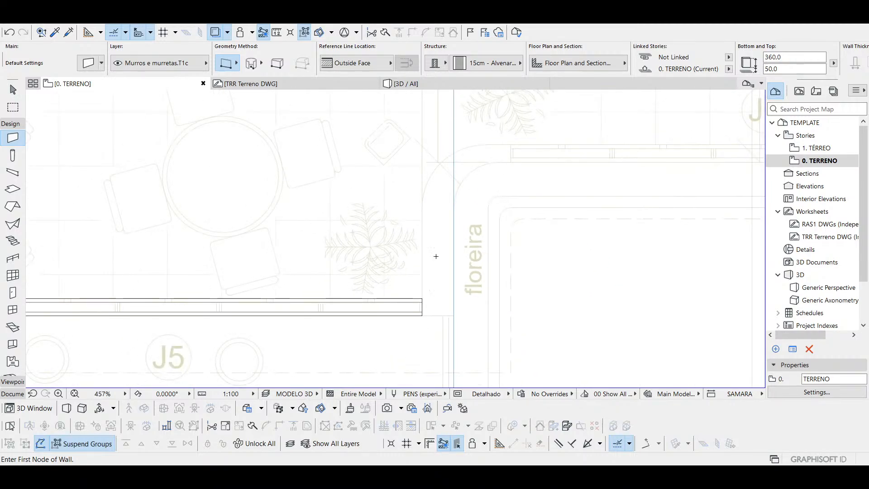
middle_click_drag(442, 248, 408, 219)
scroll(413, 252, "up", 2)
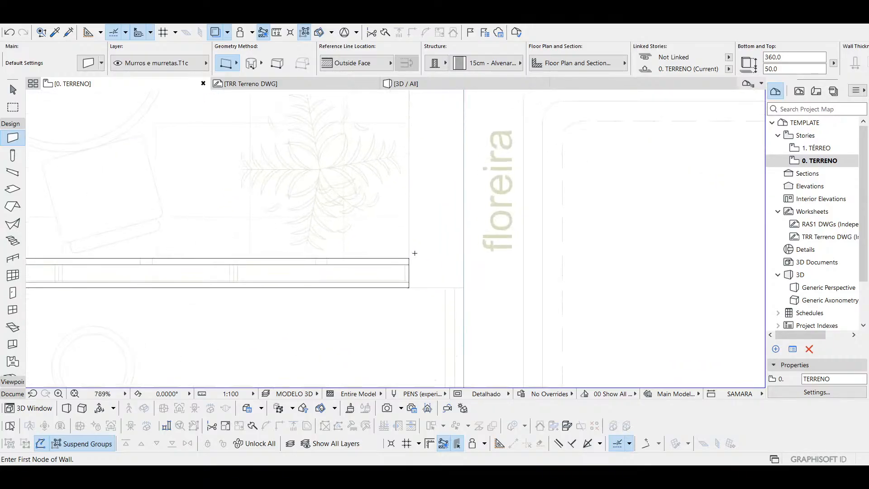
middle_click_drag(415, 253, 435, 266)
scroll(437, 293, "down", 3)
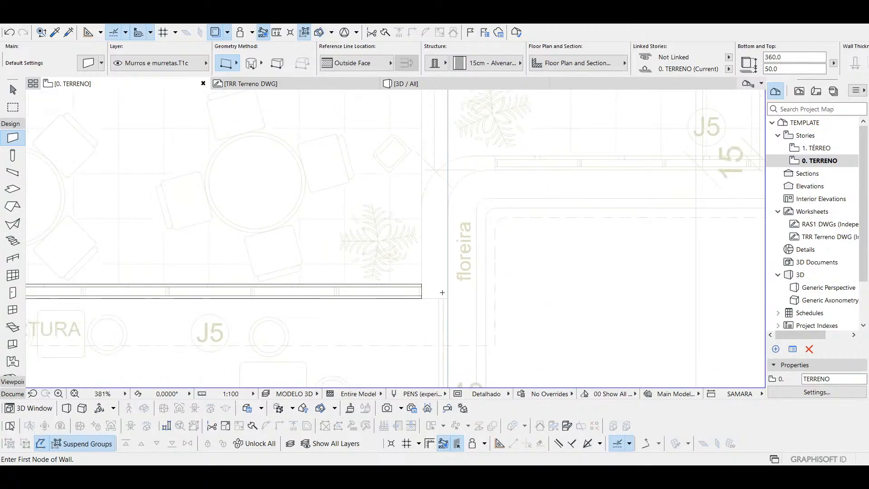
middle_click_drag(473, 243, 440, 333)
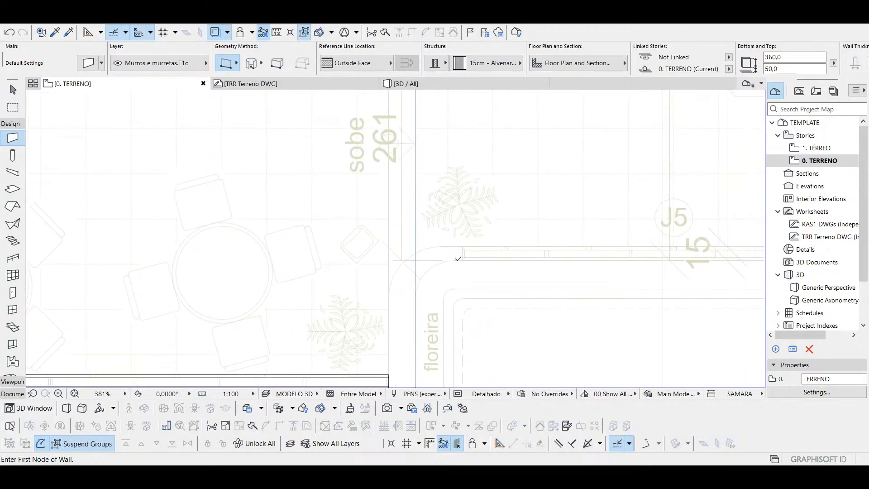
scroll(459, 256, "up", 3)
scroll(458, 255, "up", 3)
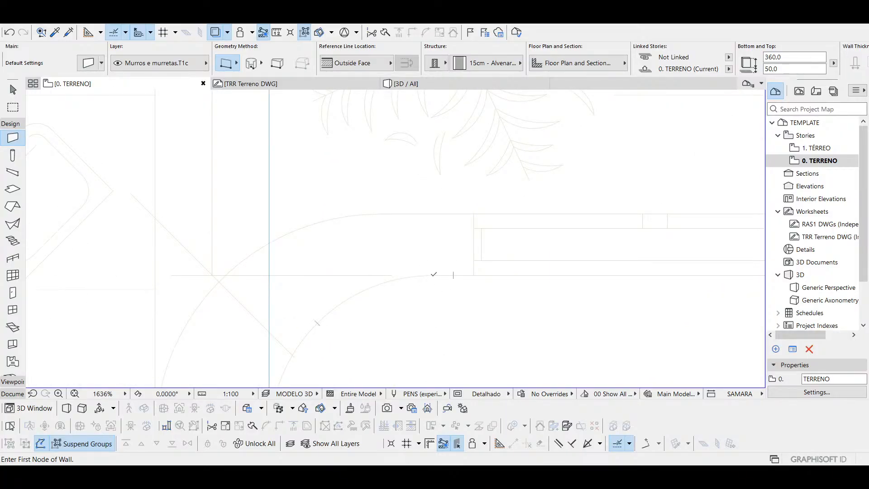
left_click(434, 275)
middle_click_drag(564, 271, 401, 293)
scroll(401, 292, "down", 5)
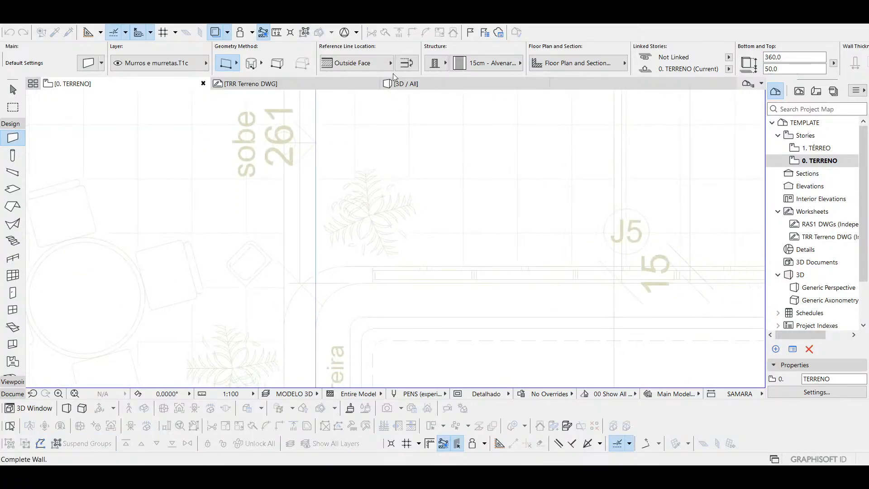
middle_click_drag(650, 313, 303, 274)
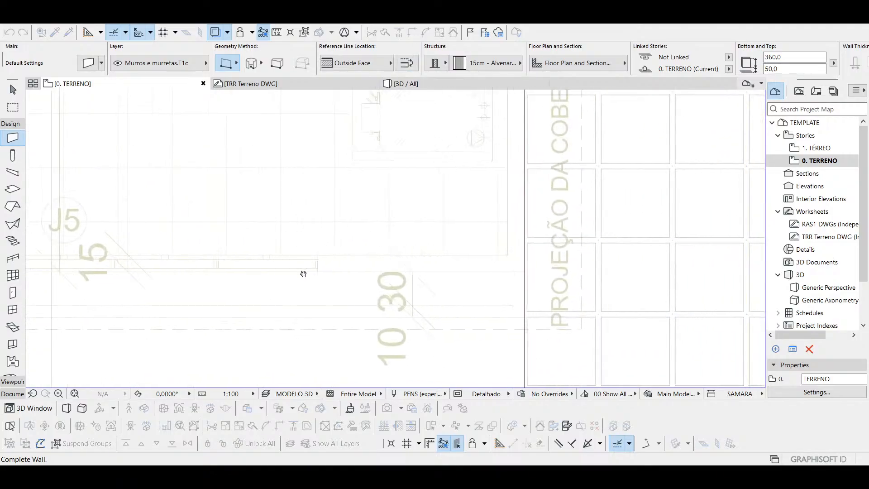
left_click(529, 269)
Draw a straight 15 cm masonry wall along the paving edge, from the J5 window wall's end to the building corner beside door P5.
scroll(451, 310, "up", 2)
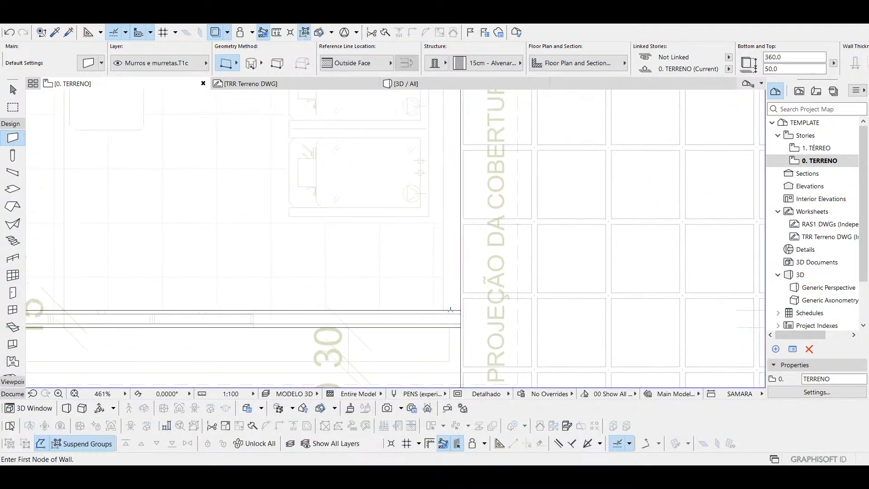
scroll(450, 309, "up", 3)
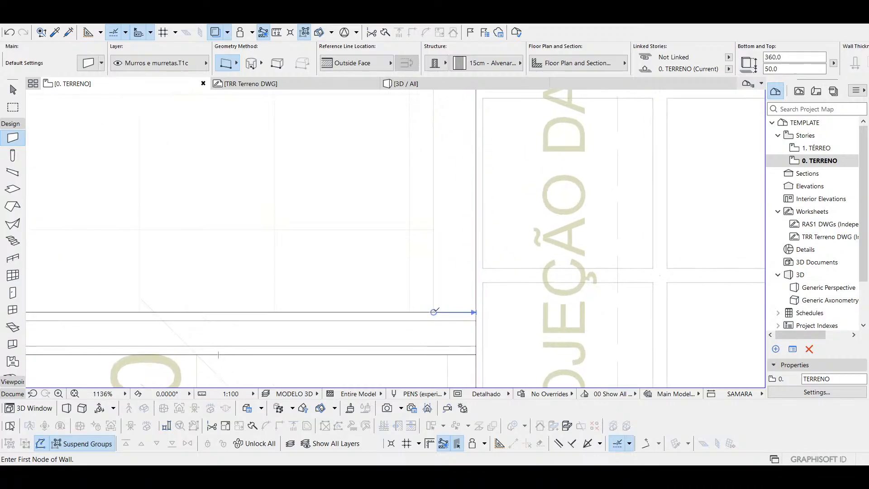
left_click(434, 355)
scroll(436, 353, "down", 2)
scroll(436, 349, "down", 3)
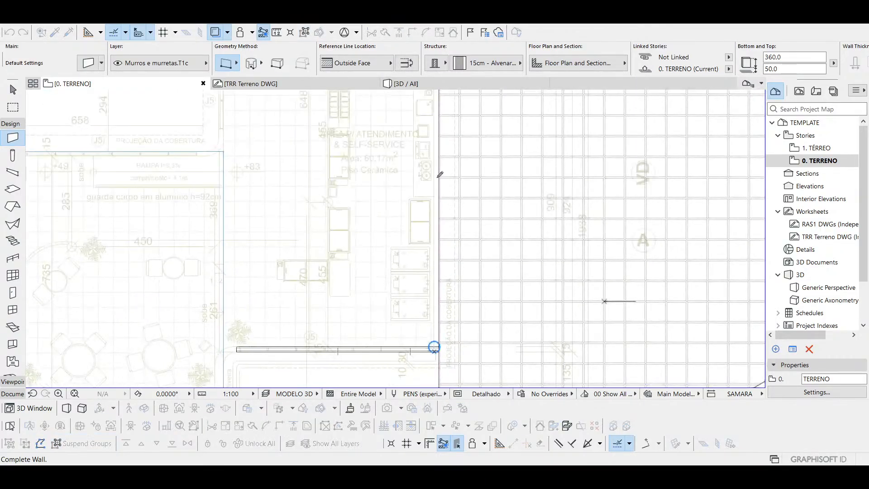
middle_click_drag(437, 285, 431, 151)
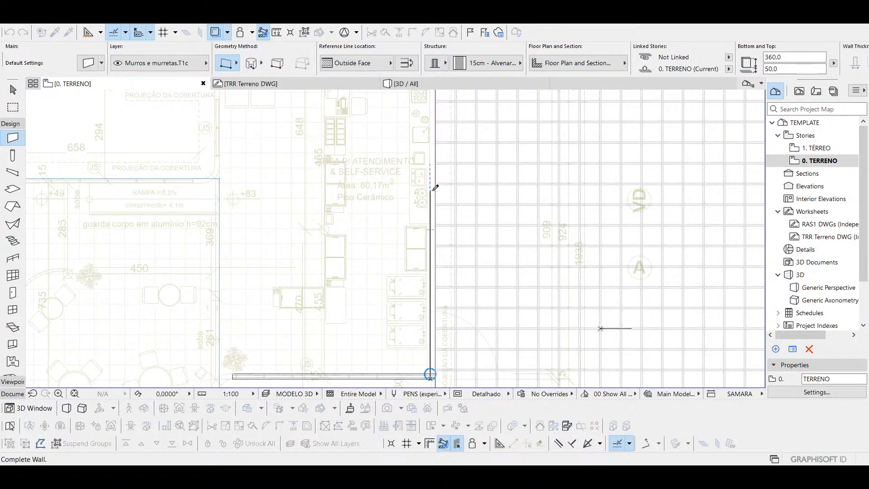
middle_click_drag(446, 113, 454, 290)
middle_click_drag(454, 181, 456, 303)
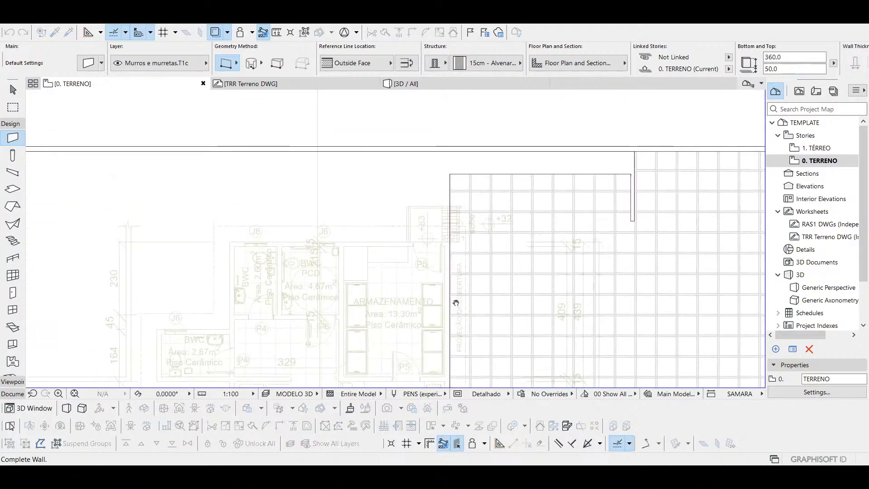
scroll(447, 240, "up", 5)
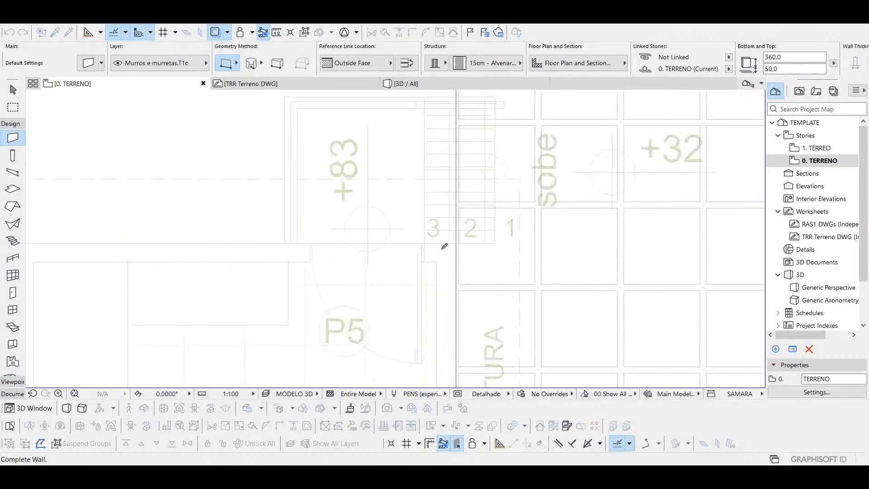
scroll(445, 246, "up", 3)
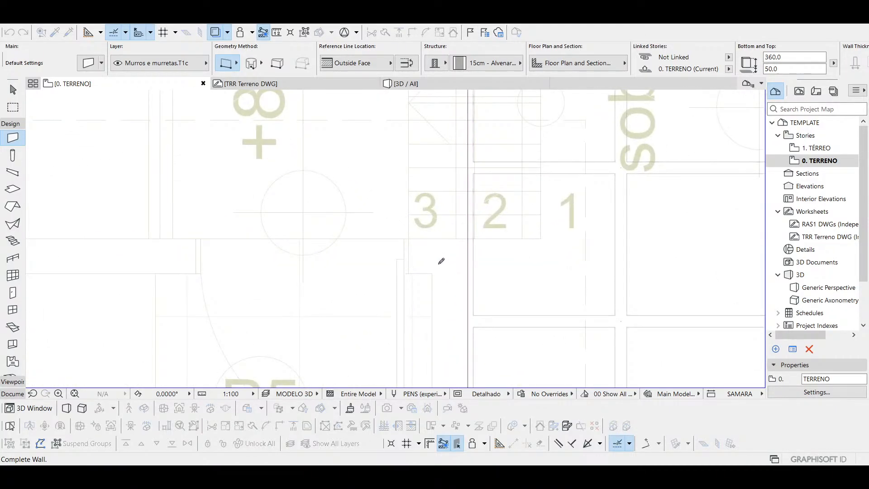
left_click(234, 64)
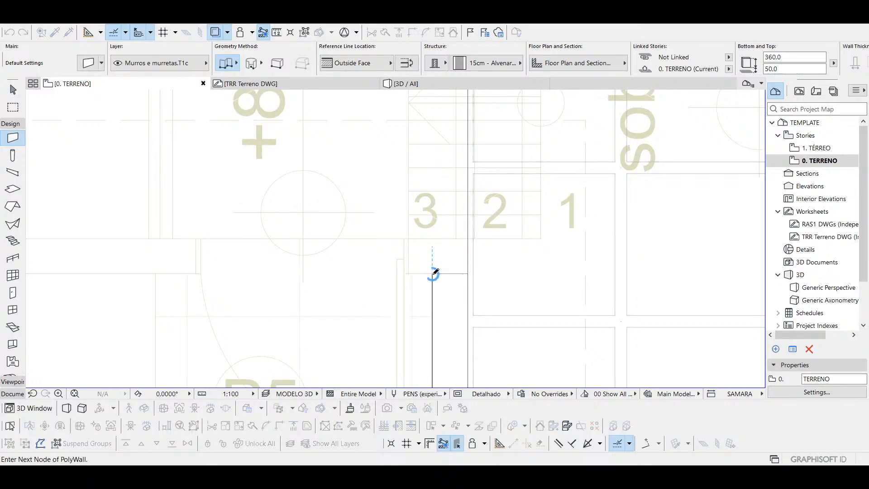
left_click(234, 53)
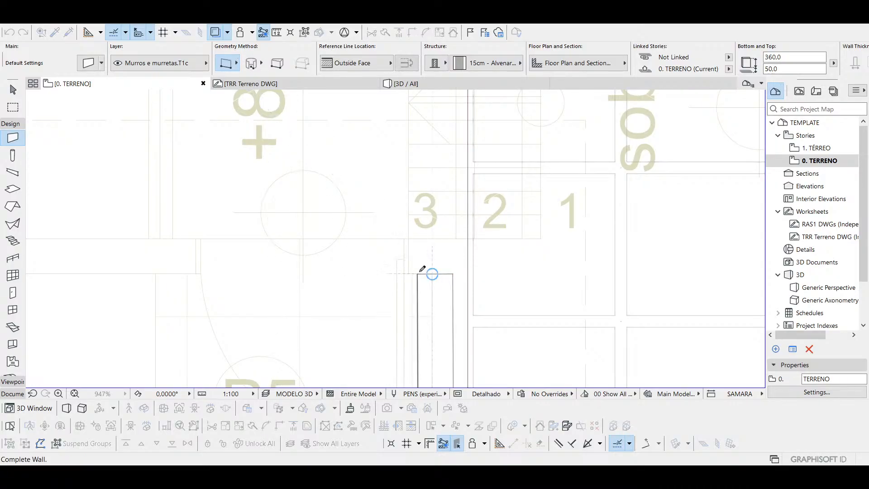
left_click(433, 236)
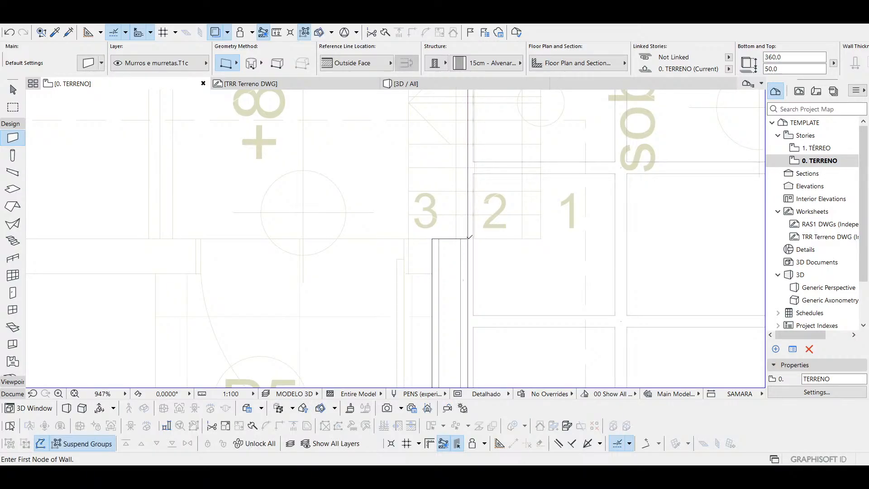
Draw a 15 cm masonry wall along the J6 windows, from the corner beside P5 to the outer corner of the 2,60 m² BWC.
left_click(433, 273)
scroll(549, 268, "down", 5)
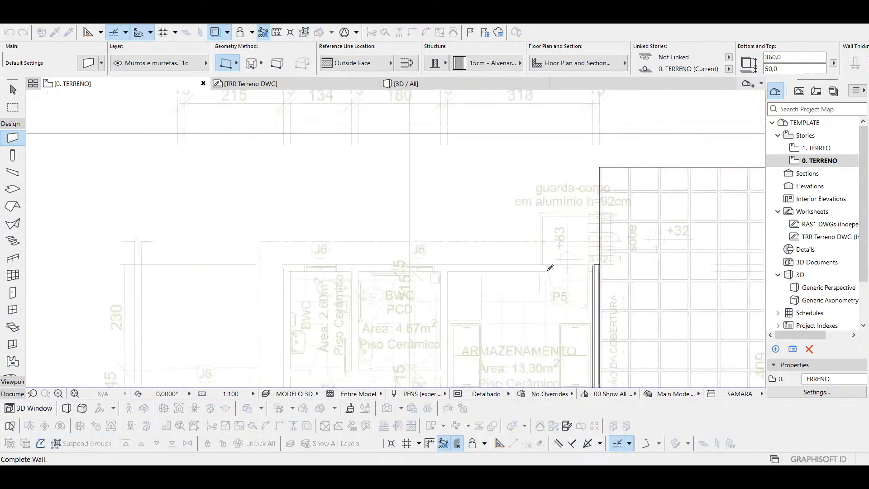
scroll(396, 253, "up", 5)
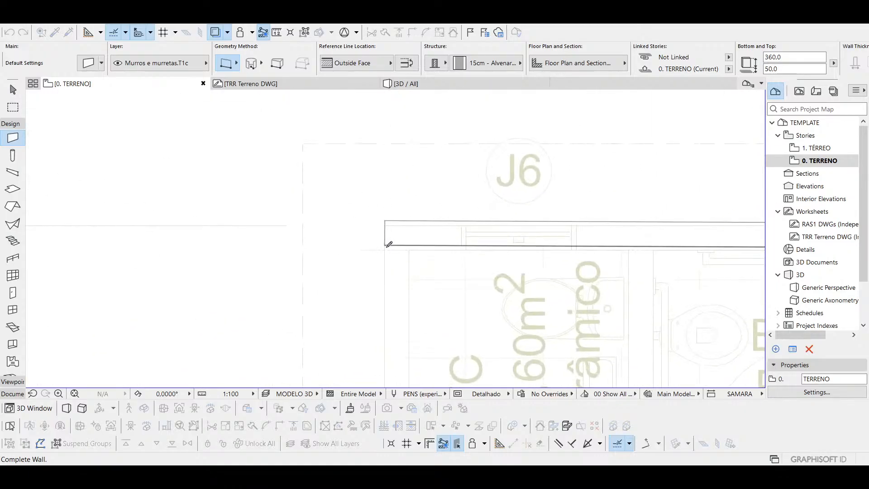
left_click(390, 247)
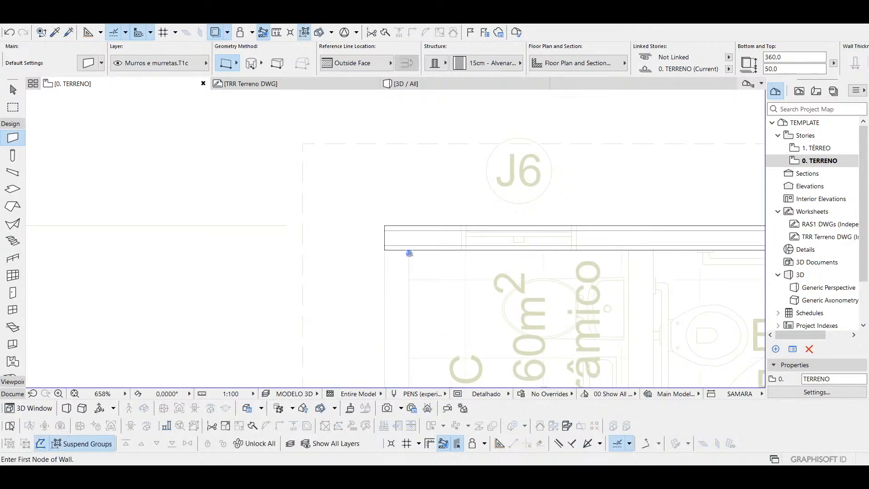
Draw a 15 cm masonry wall down the outer side of the 2,60 m² BWC to the inner corner of the 2,87 m² BWC.
middle_click_drag(409, 345, 413, 186)
scroll(418, 218, "down", 4)
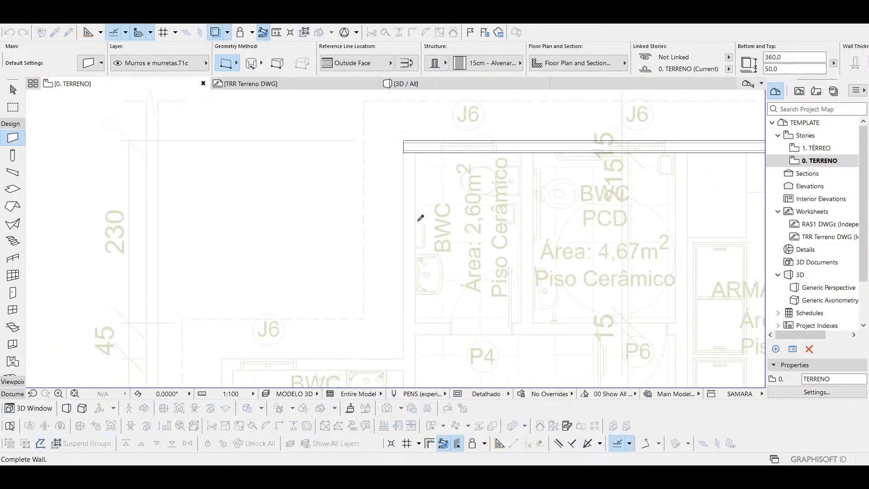
middle_click_drag(406, 302, 445, 182)
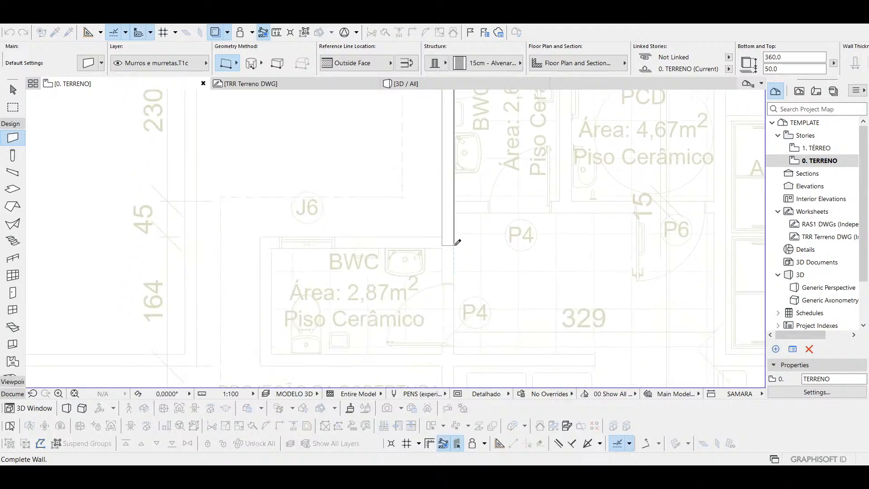
scroll(456, 242, "up", 4)
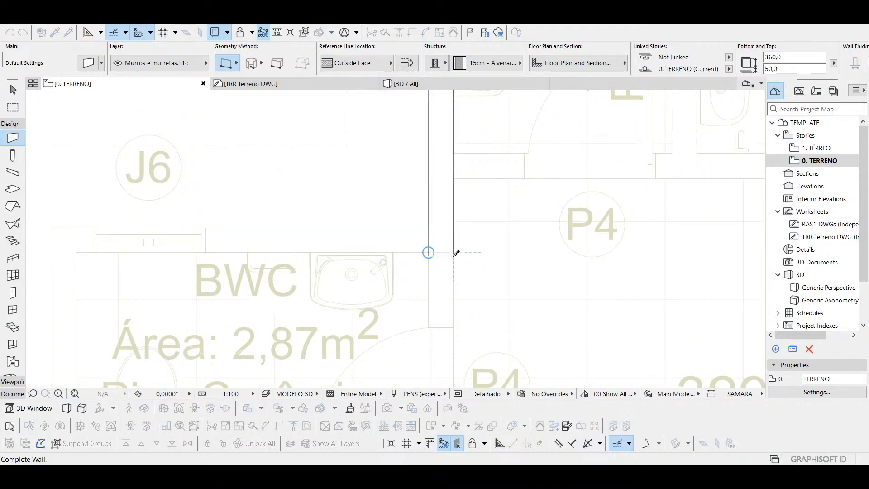
scroll(457, 250, "up", 6)
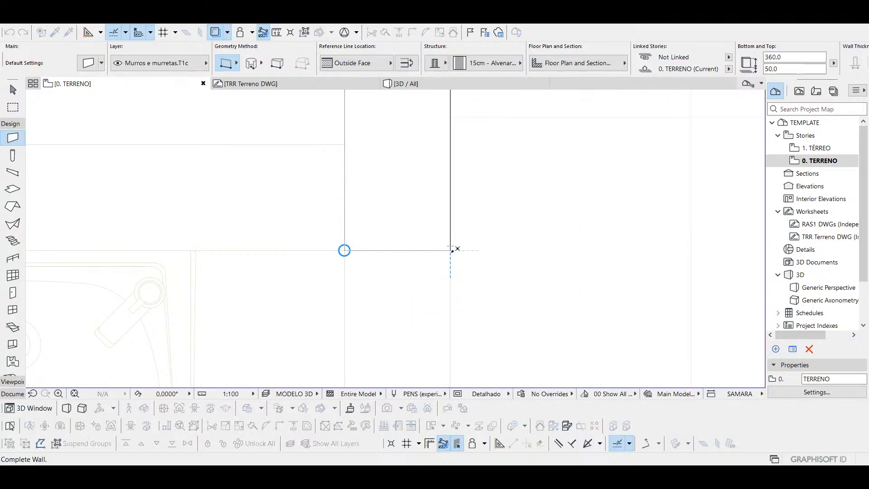
double_click(451, 249)
Draw a 15 cm masonry wall along the J6 window side of the 2,87 m² BWC to its outer corner.
middle_click_drag(369, 256, 502, 272)
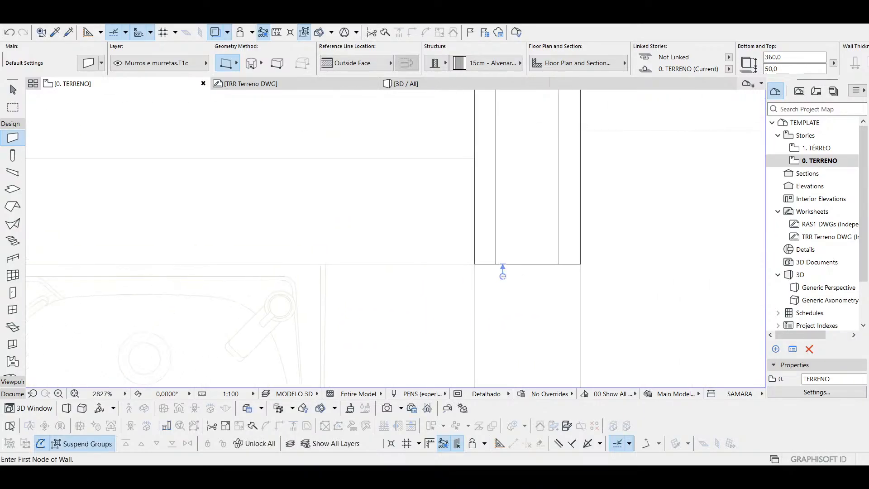
scroll(559, 262, "down", 8)
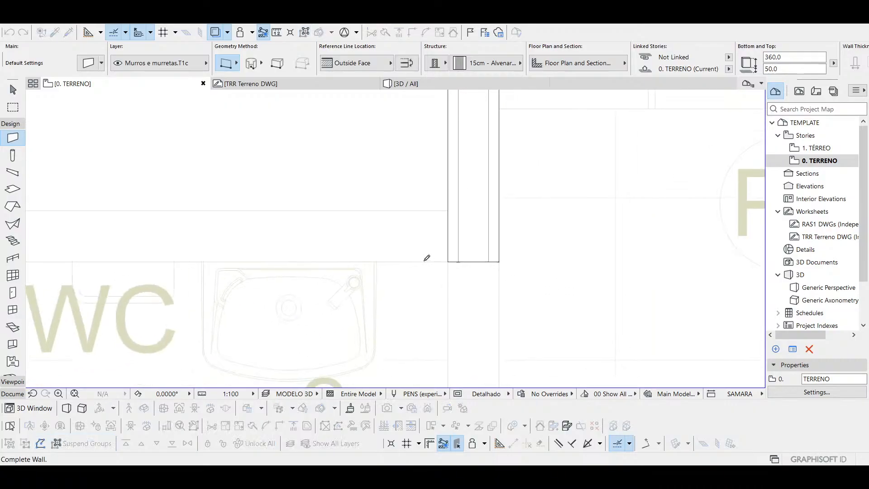
scroll(355, 221, "up", 5)
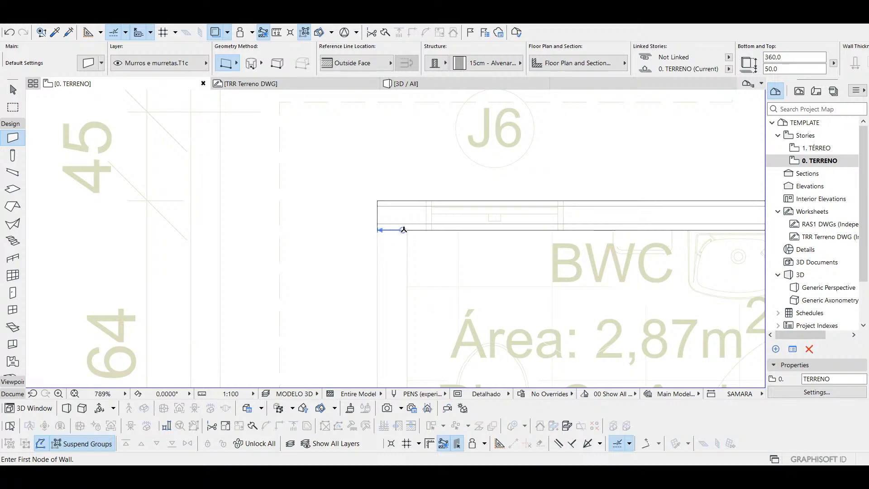
Draw a 15 cm masonry wall down the outer side of the 2,87 m² BWC, from the J6 wall to the traced corner.
left_click(407, 229)
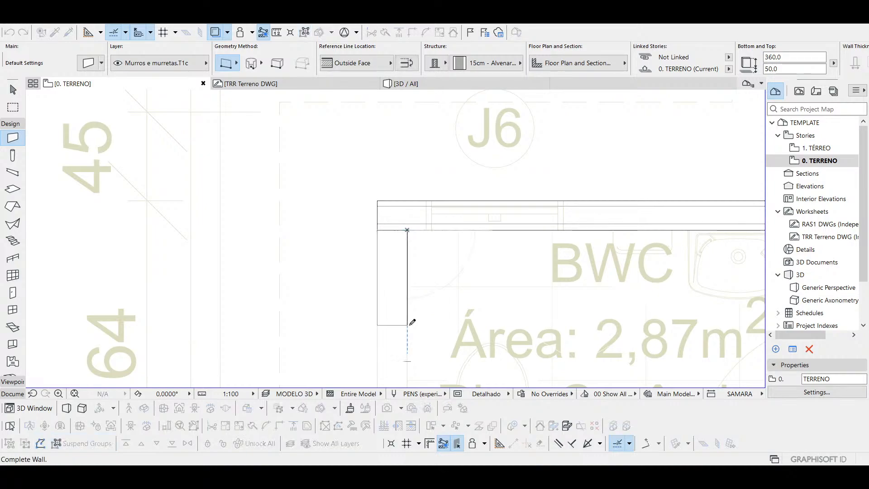
middle_click_drag(411, 320, 403, 190)
scroll(401, 193, "down", 5)
scroll(400, 227, "up", 5)
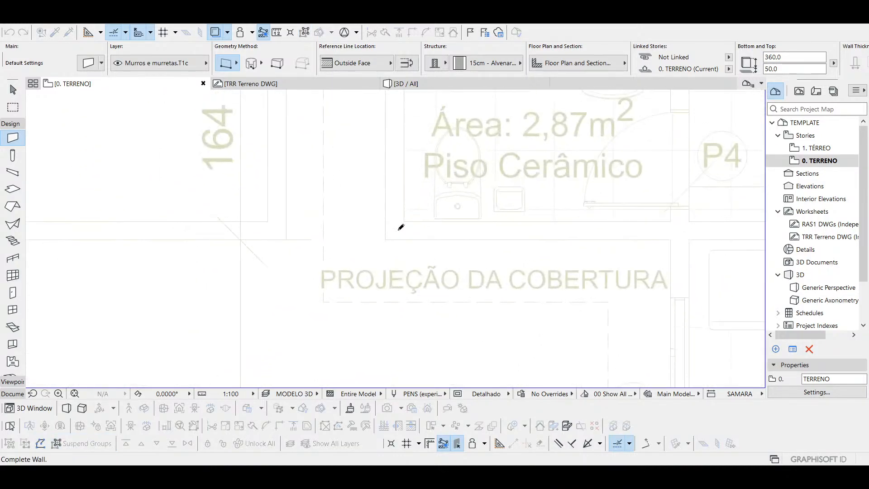
left_click(405, 239)
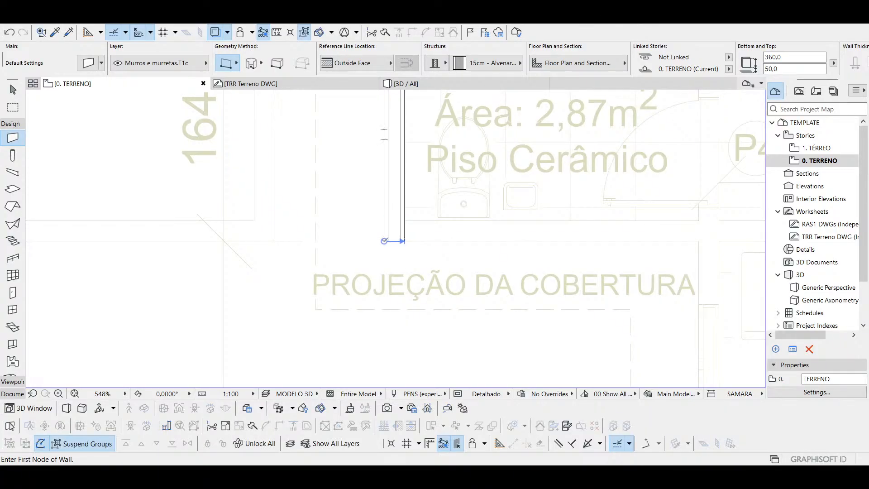
Draw a 15 cm masonry wall along the 2,87 m² BWC's side facing PROJEÇÃO DA COBERTURA, ending beside door P4.
scroll(395, 239, "up", 3)
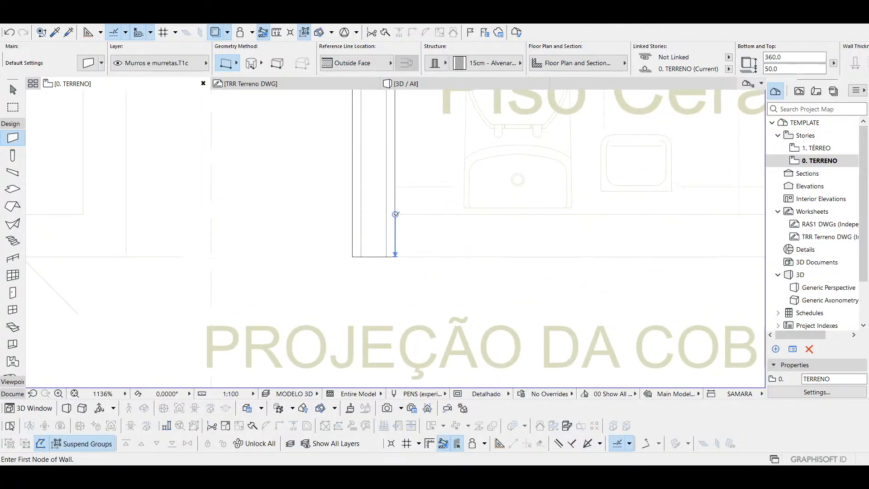
left_click(395, 215)
middle_click_drag(619, 211, 269, 212)
scroll(270, 212, "down", 3)
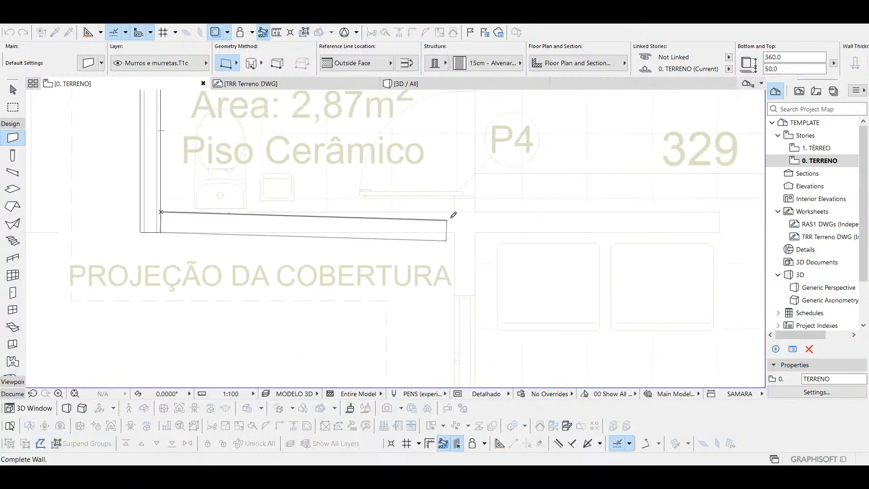
left_click(477, 209)
scroll(468, 231, "up", 2)
scroll(342, 222, "down", 2)
scroll(421, 222, "up", 4)
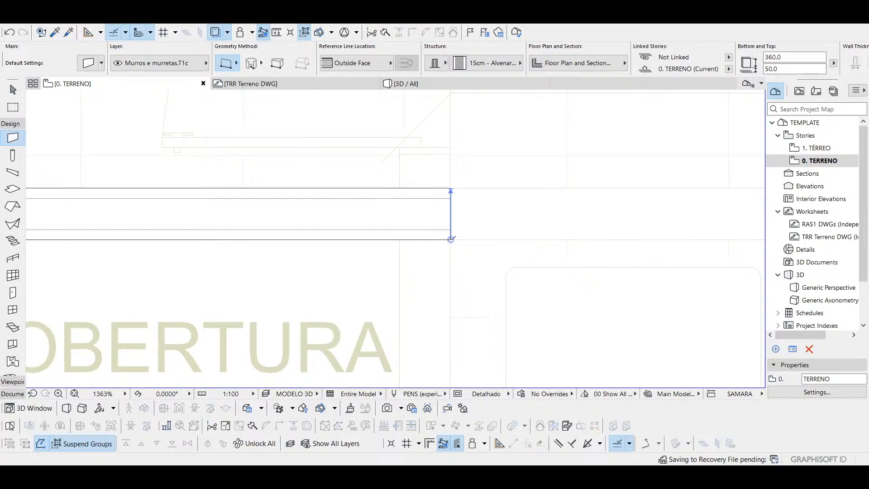
left_click(400, 188)
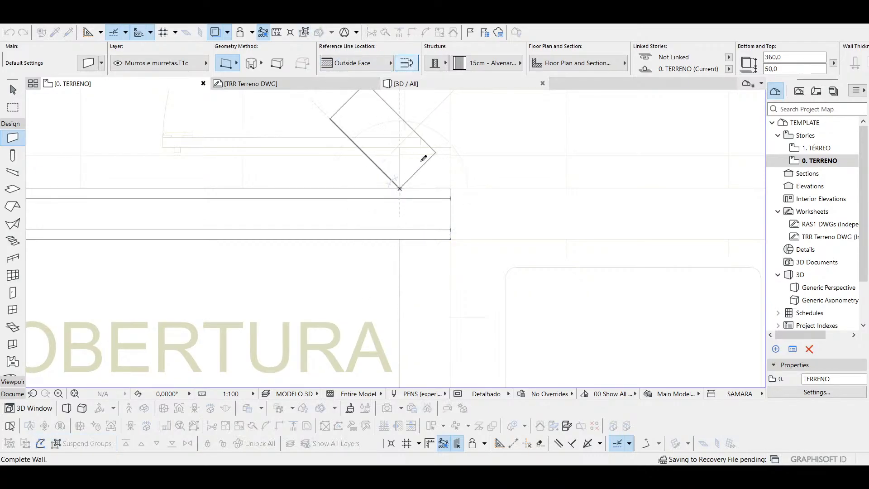
scroll(425, 245, "down", 2)
left_click(439, 214)
Draw a 15 cm masonry wall along the J5 window from the BWC wall's end to the start of the curved corner, flipping its reference side.
scroll(437, 221, "up", 2)
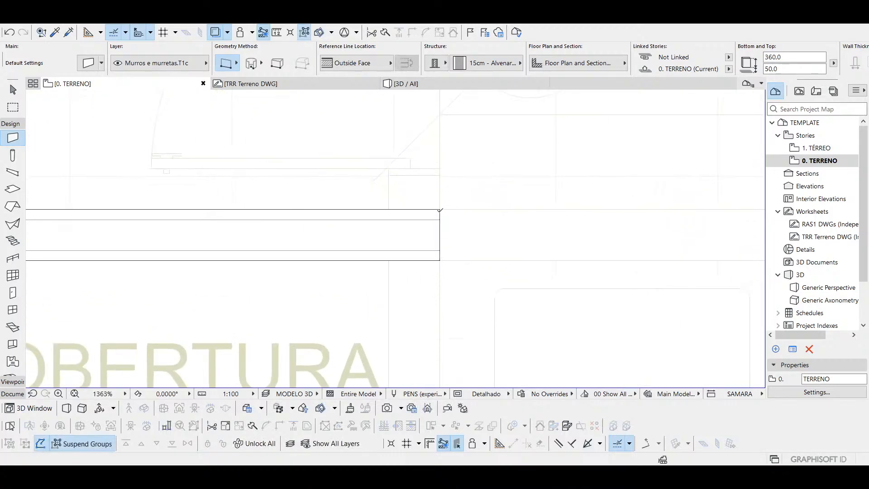
middle_click_drag(397, 313, 417, 246)
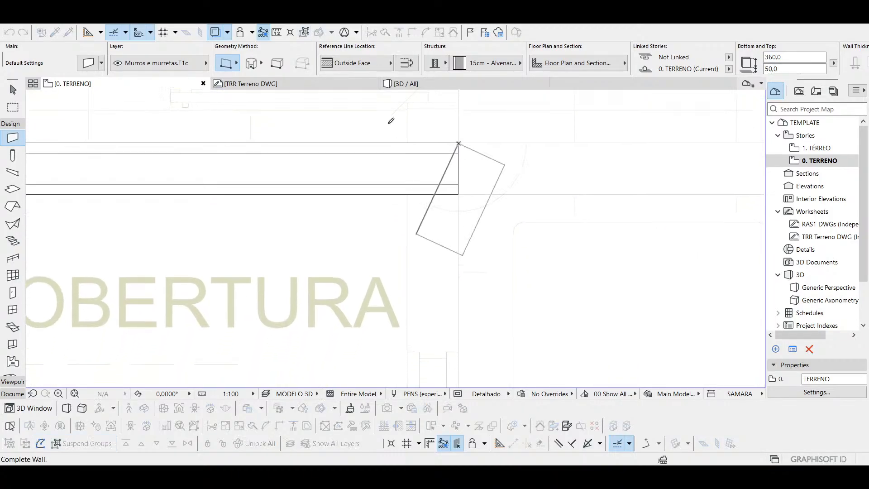
left_click(409, 66)
scroll(449, 274, "down", 1)
scroll(449, 273, "down", 4)
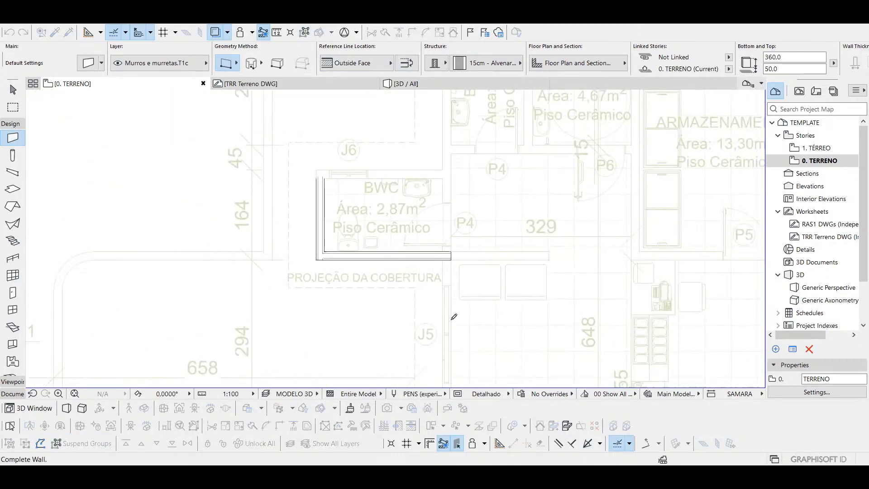
middle_click_drag(451, 315, 460, 138)
scroll(459, 238, "up", 6)
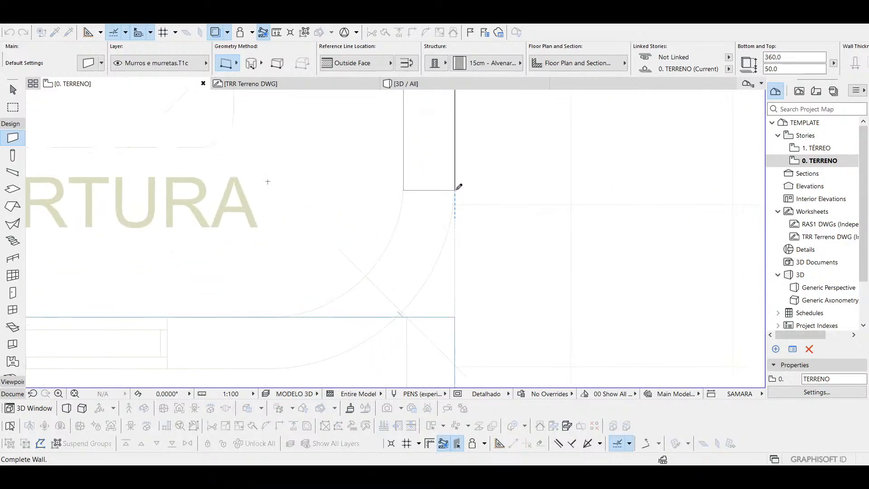
double_click(459, 174)
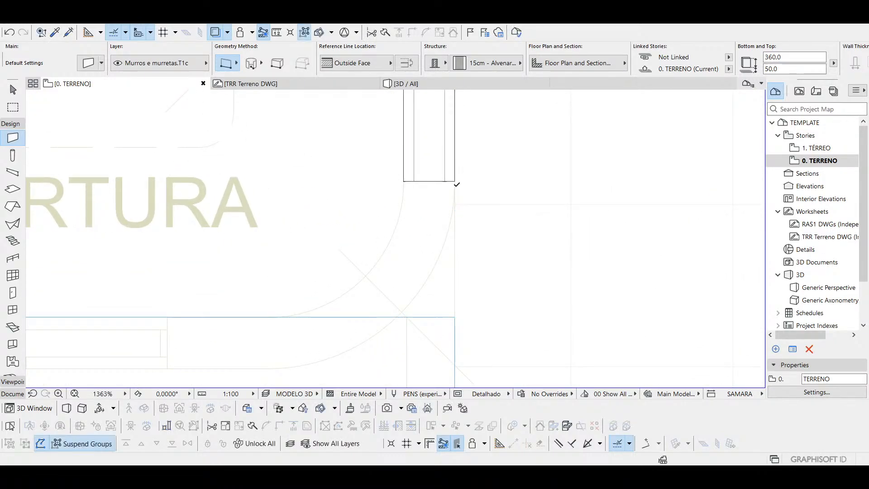
scroll(465, 224, "down", 5)
scroll(466, 225, "down", 4)
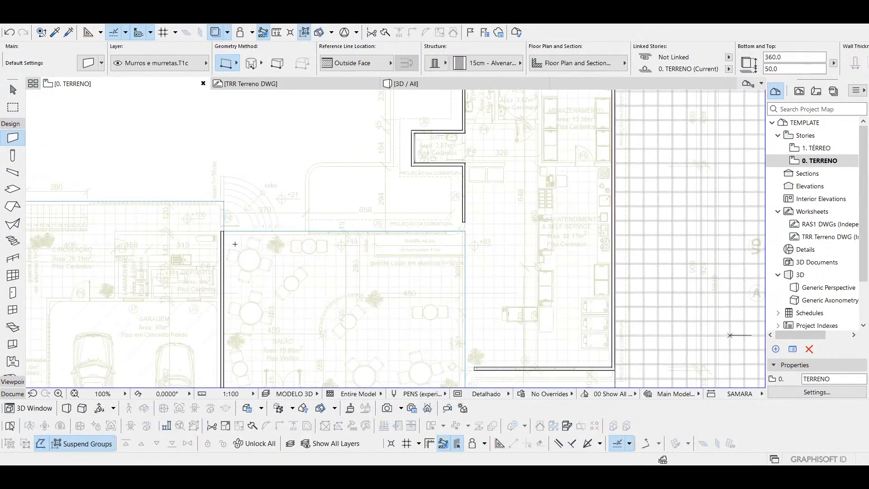
scroll(235, 243, "up", 5)
middle_click_drag(442, 246, 397, 231)
scroll(245, 240, "down", 3)
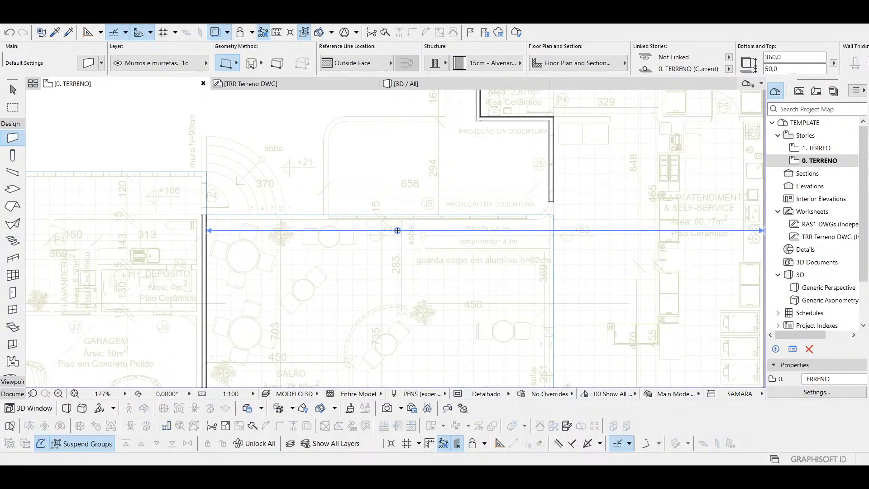
scroll(410, 207, "up", 6)
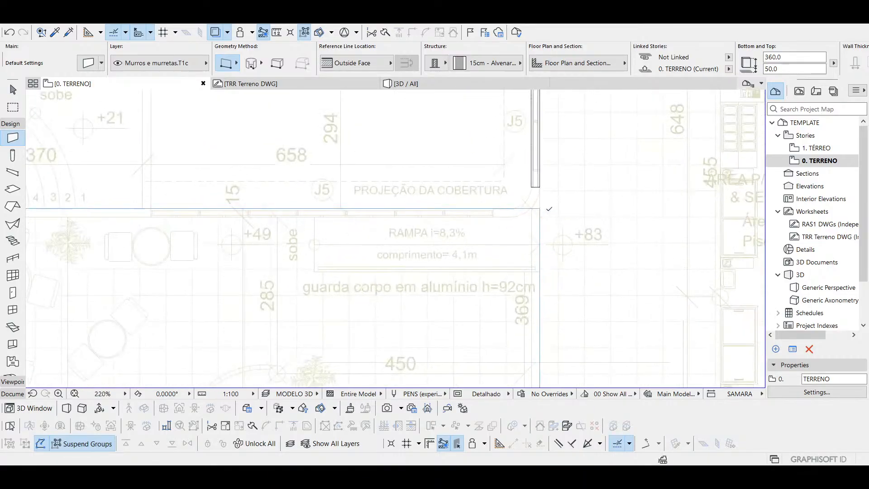
Draw a 15 cm masonry wall along the J5 window beside the ramp, from the stair-side vertical wall to the start of the curved corner.
scroll(410, 207, "down", 4)
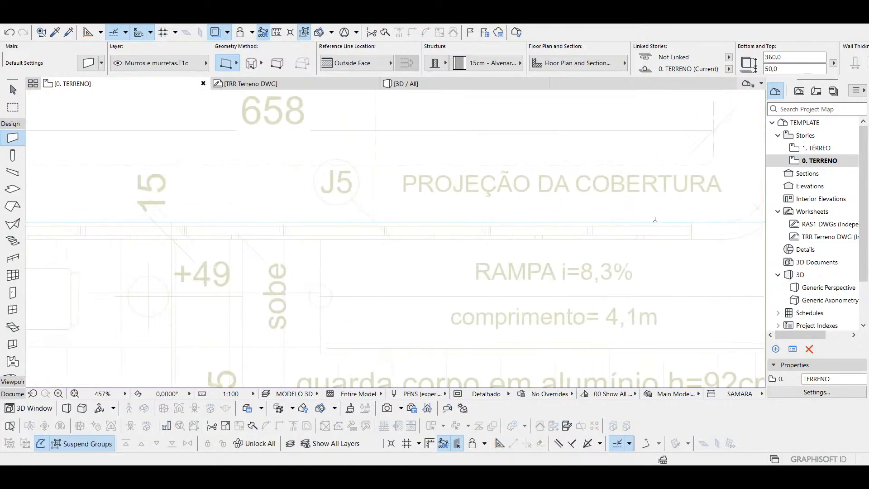
scroll(117, 220, "up", 7)
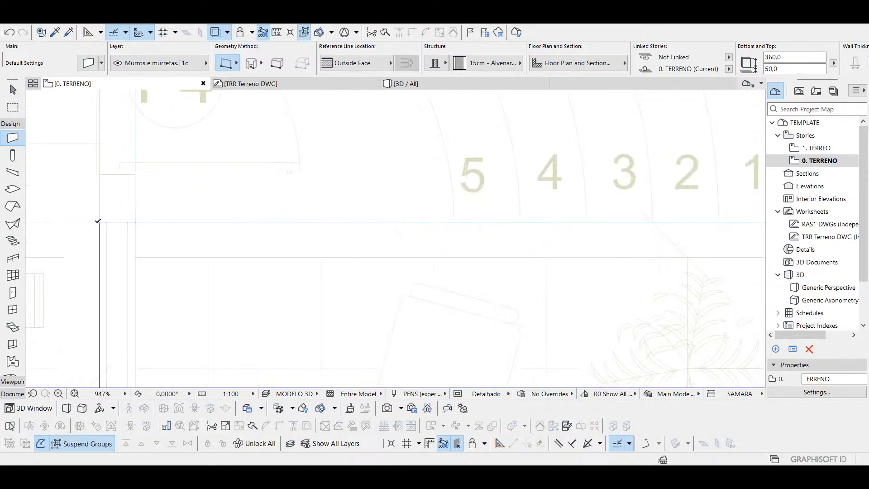
left_click(100, 221)
middle_click_drag(388, 253, 217, 229)
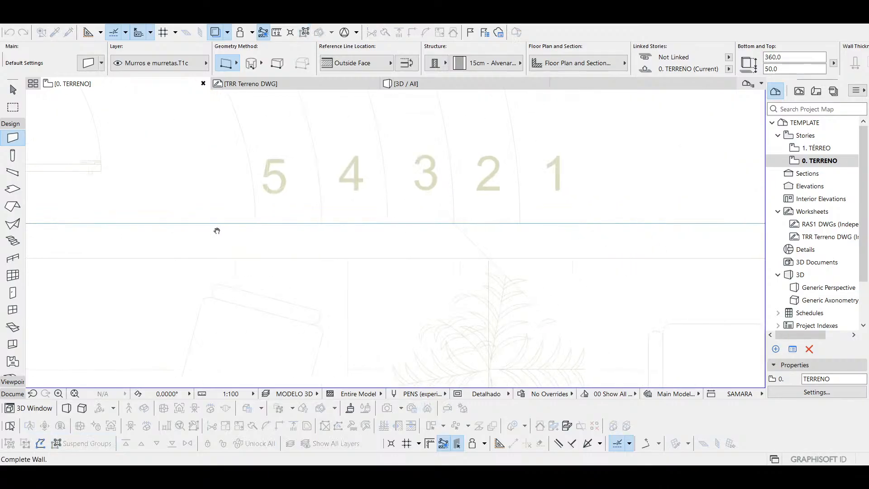
scroll(217, 226, "down", 5)
scroll(448, 225, "up", 6)
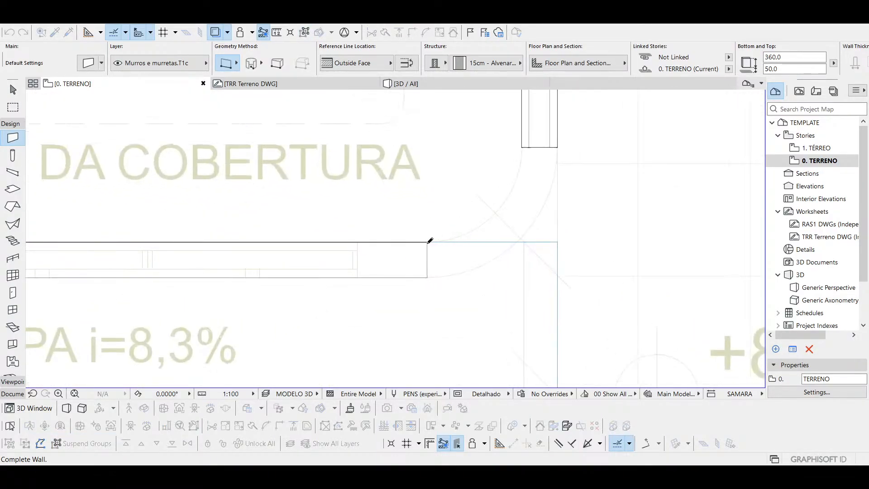
left_click(426, 242)
key("Escape")
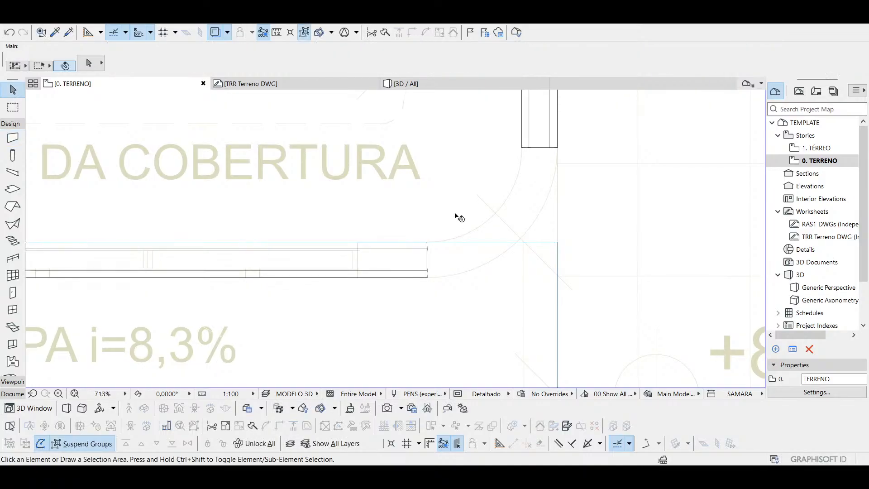
Bring the two new horizontal J5 walls to the front of the slab's fill in the floor plan.
scroll(461, 216, "down", 10)
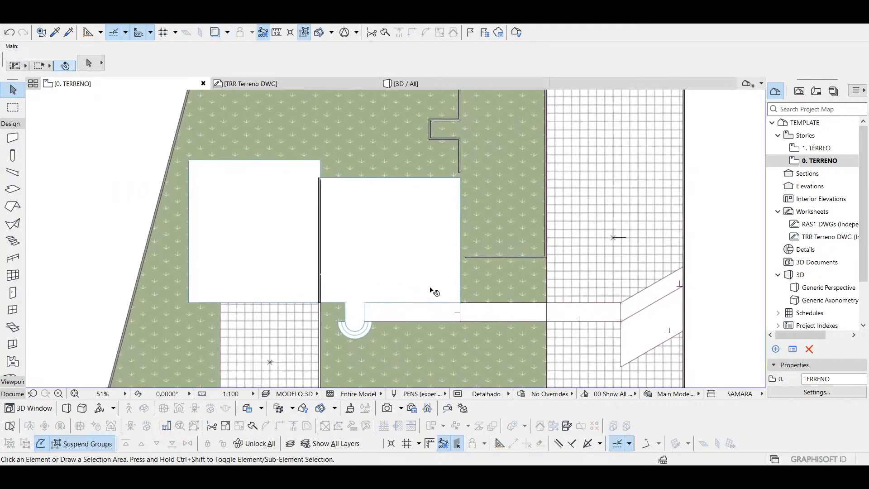
scroll(317, 299, "up", 3)
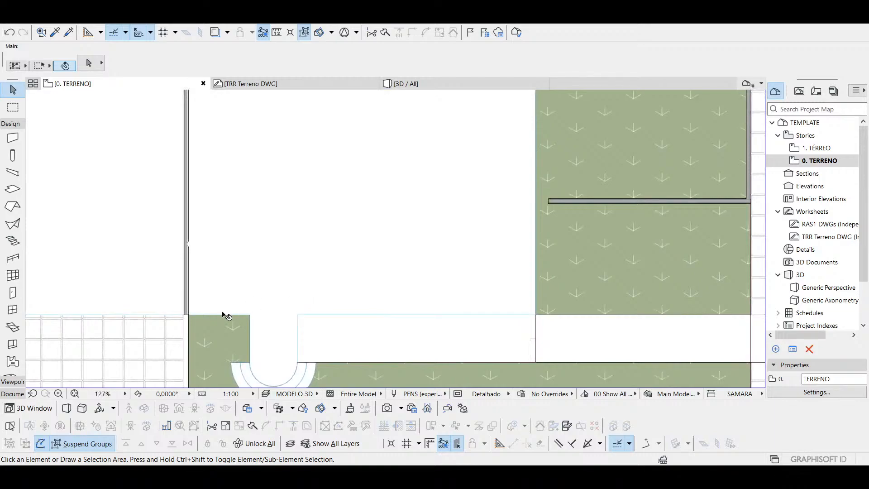
left_click(194, 248)
key("Escape")
left_click(190, 246)
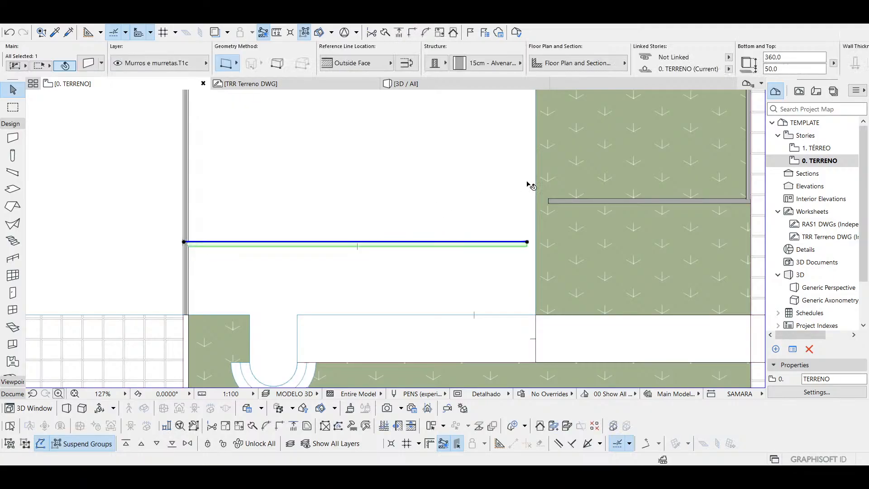
middle_click_drag(528, 185, 459, 275)
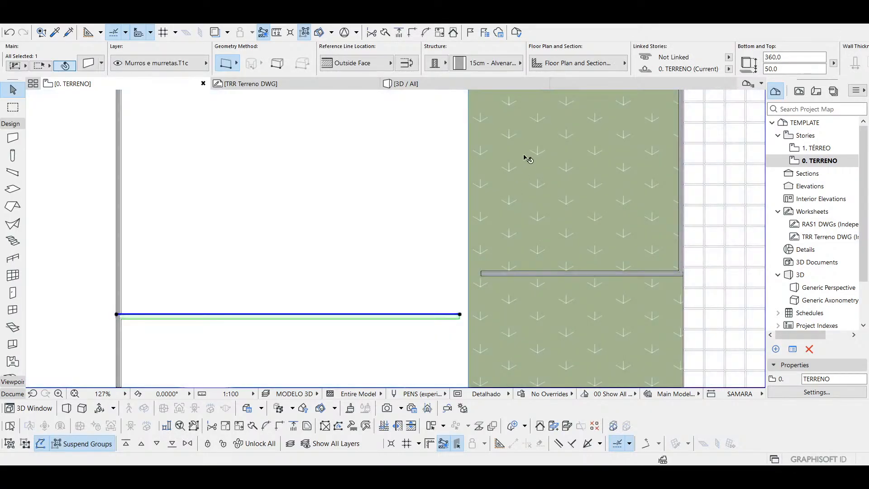
middle_click_drag(478, 106, 523, 287)
left_click(453, 258, "shift")
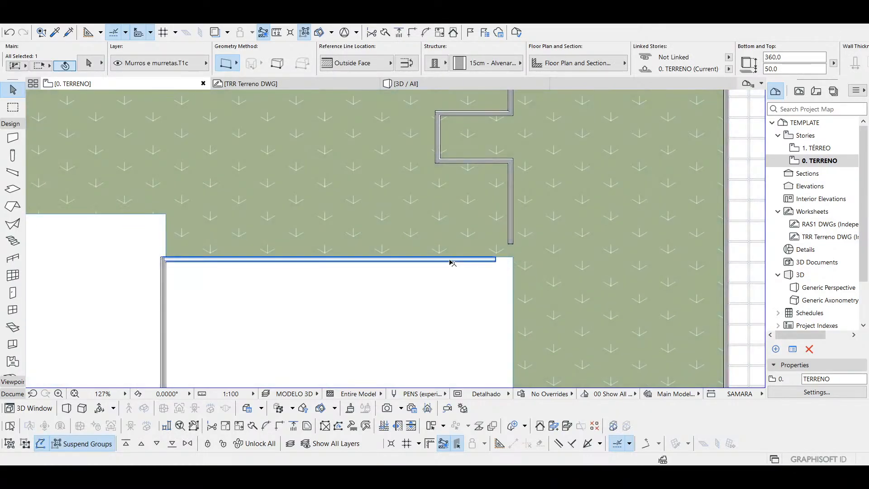
middle_click_drag(447, 317, 453, 256)
left_click(127, 443)
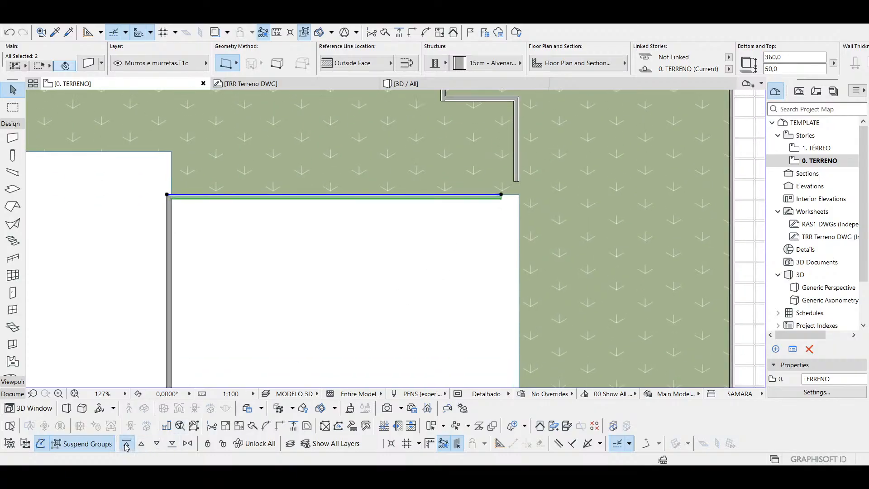
key("Escape")
scroll(435, 218, "down", 5)
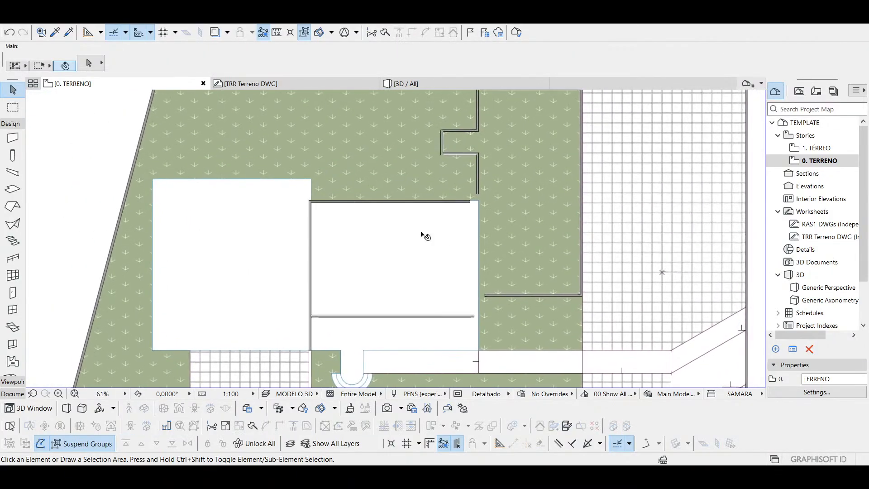
Inspect the new ground-floor walls from several angles in the 3D view.
key("F3")
scroll(413, 247, "up", 5)
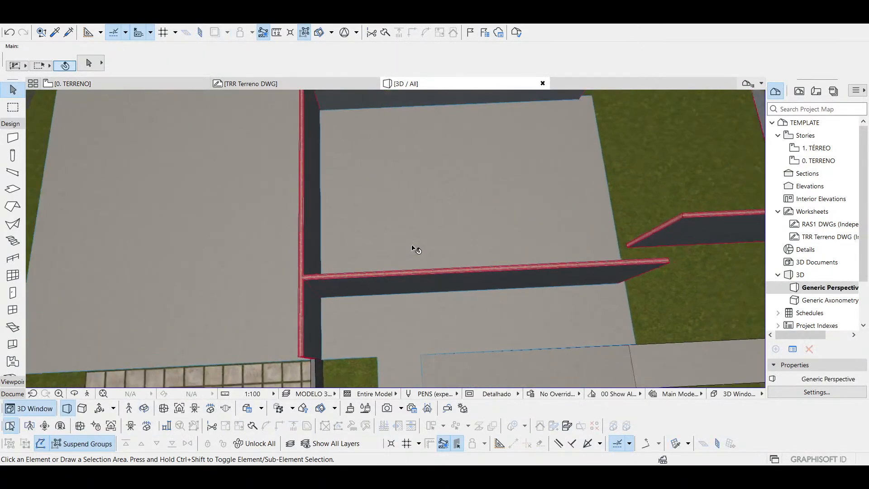
scroll(412, 246, "down", 2)
mouse_move(536, 265)
middle_mouse_down("shift")
mouse_move(367, 173)
mouse_move(253, 160)
mouse_move(208, 176)
mouse_move(529, 269)
mouse_move(588, 180)
mouse_move(588, 222)
mouse_move(527, 270)
middle_mouse_up("shift")
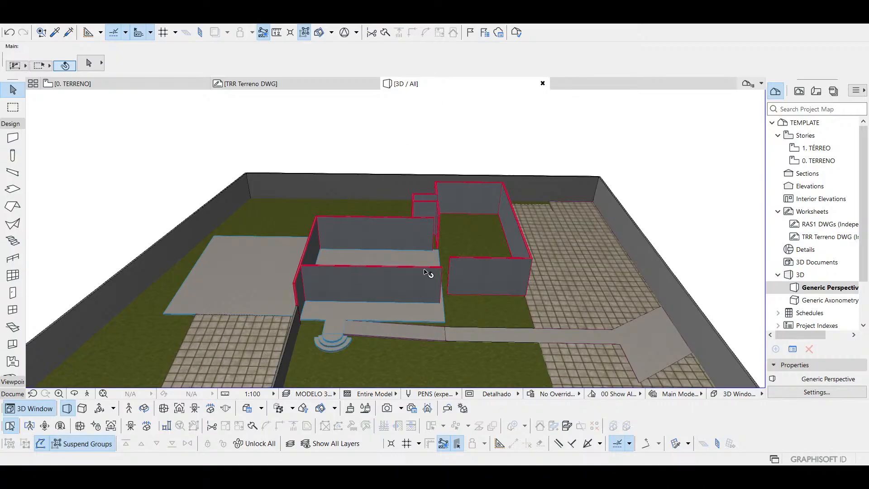
middle_click_drag(238, 287, 402, 293, "shift")
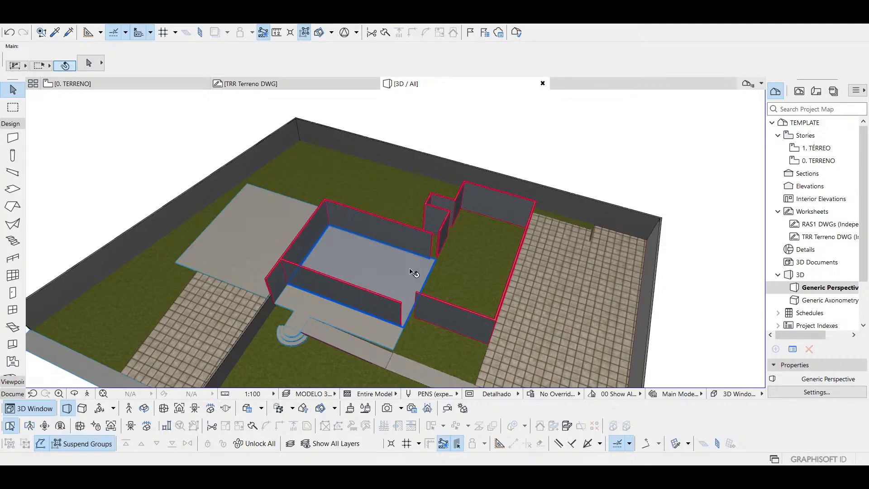
scroll(400, 327, "up", 10)
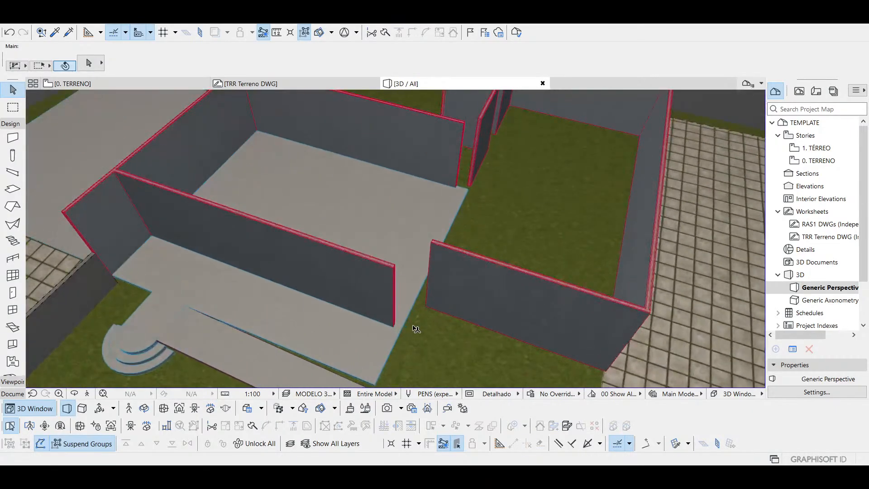
Return to the 0. TERRENO plan and examine the wall ends and junctions around the main slab.
left_click(110, 86)
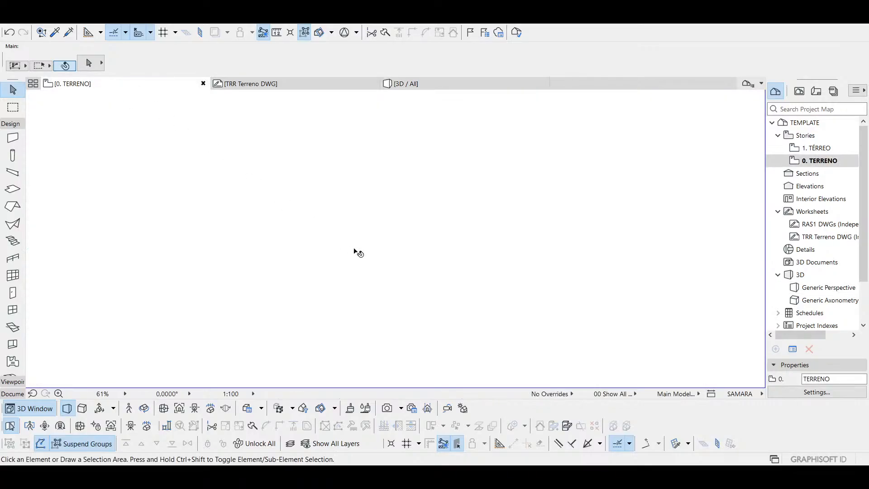
scroll(453, 247, "up", 5)
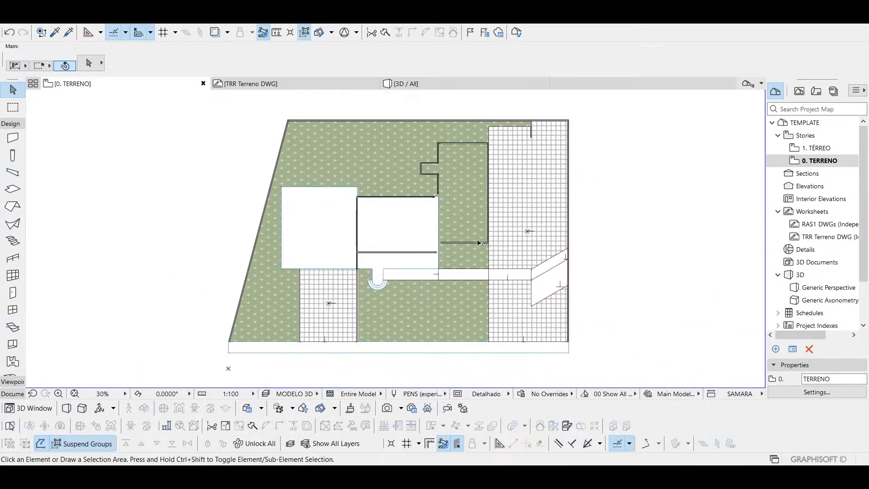
scroll(425, 252, "up", 8)
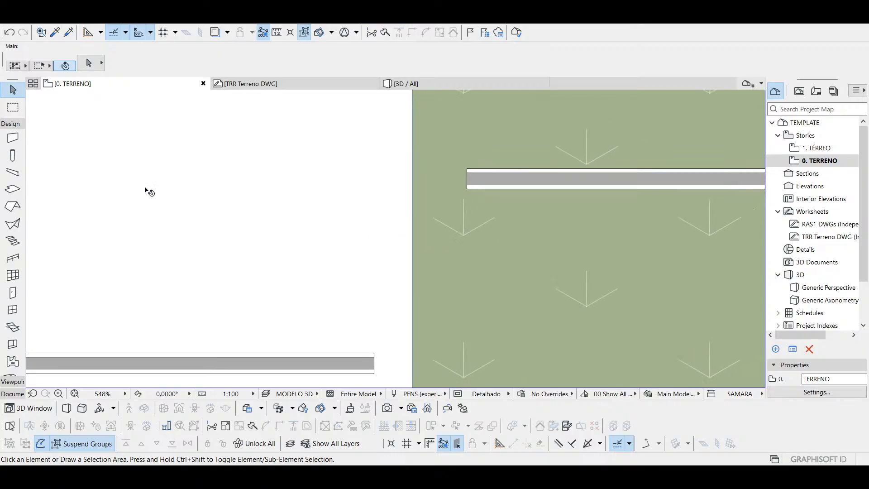
middle_click_drag(367, 240, 380, 254)
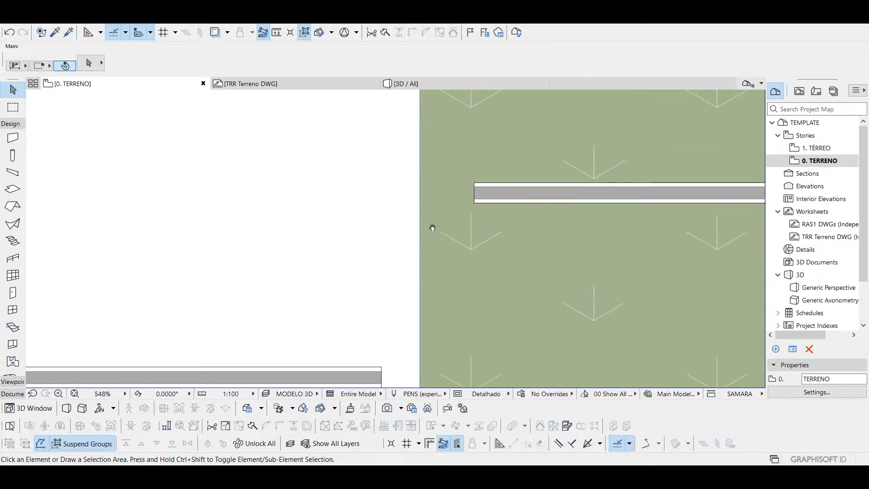
scroll(428, 228, "down", 6)
scroll(500, 235, "down", 4)
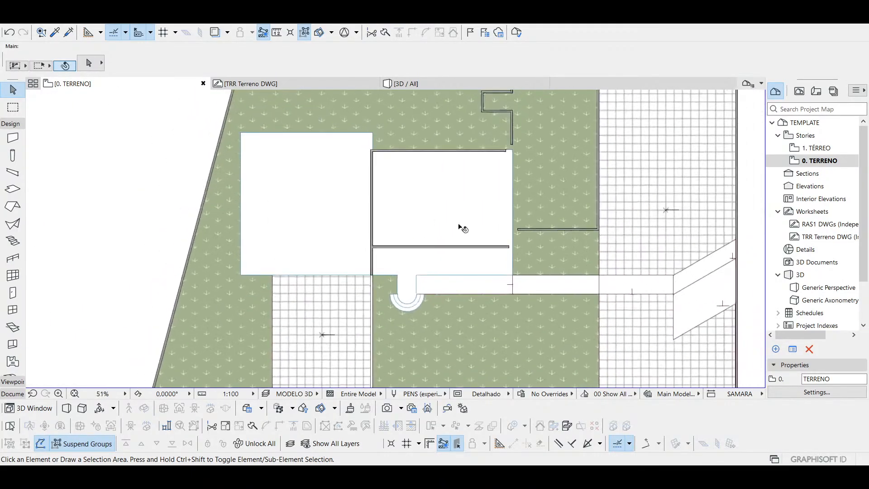
middle_click_drag(411, 167, 408, 204)
scroll(380, 188, "up", 4)
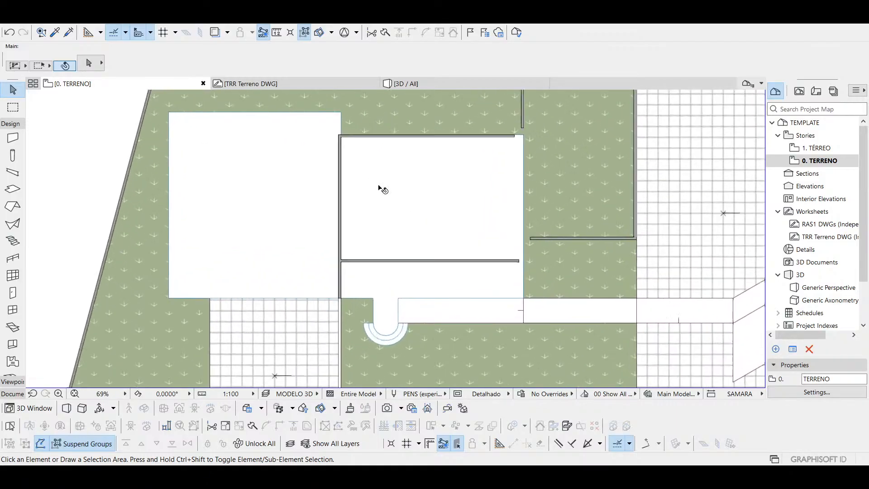
scroll(353, 173, "up", 3)
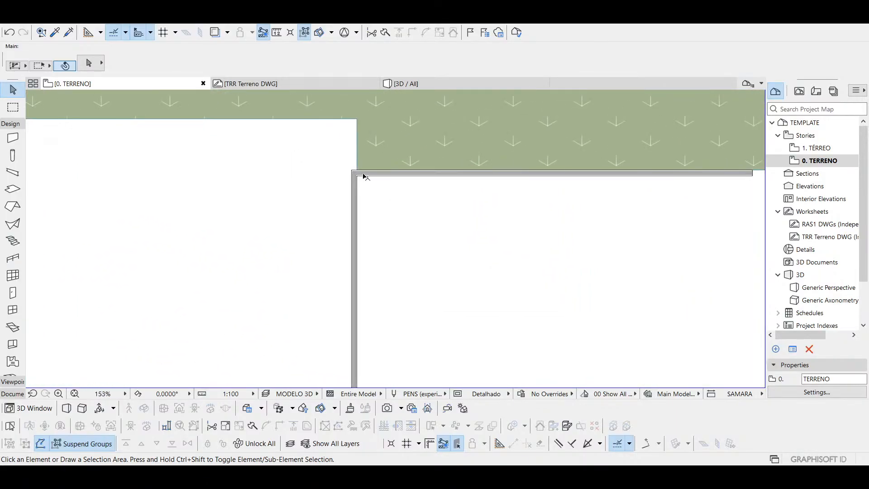
scroll(298, 180, "down", 5)
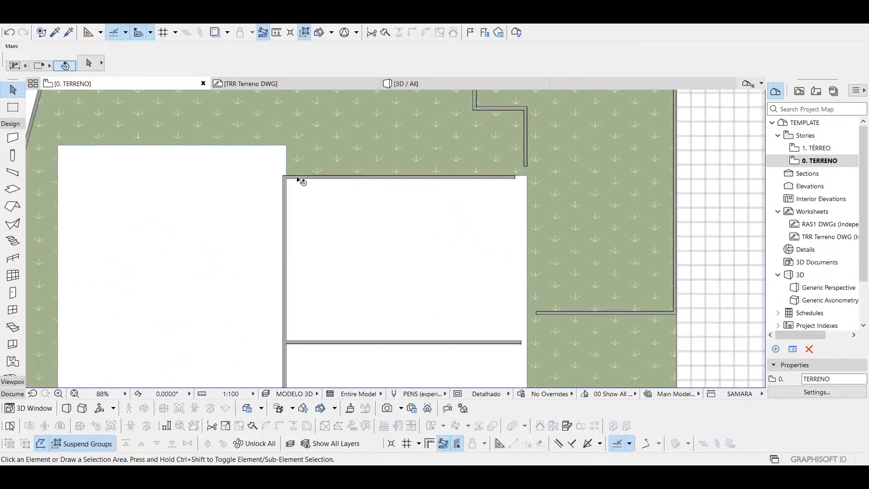
scroll(429, 284, "up", 4)
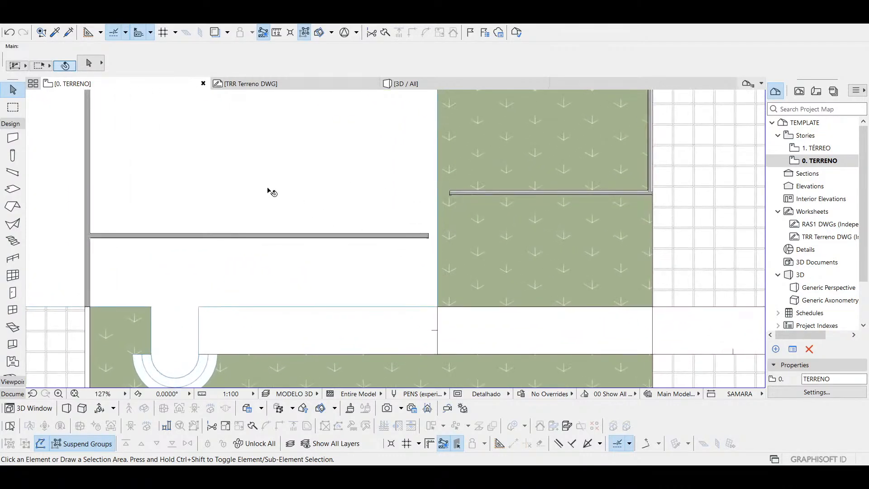
middle_click_drag(328, 278, 475, 276)
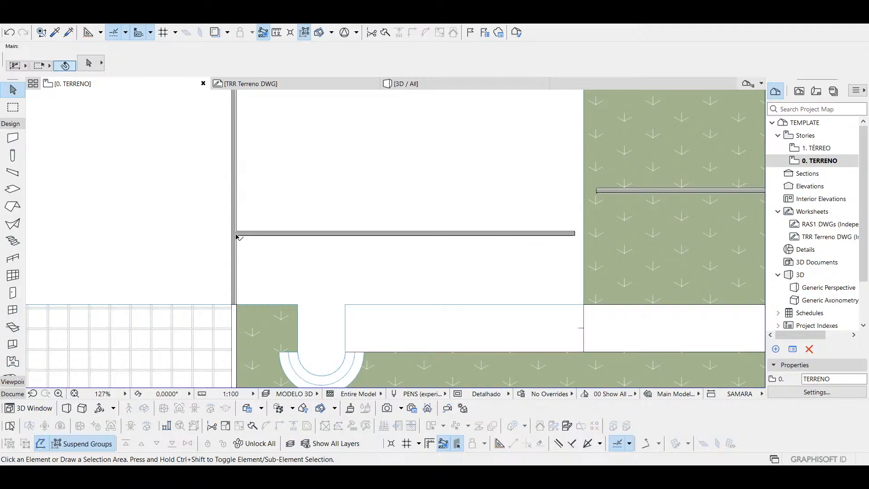
middle_click_drag(236, 235, 360, 296)
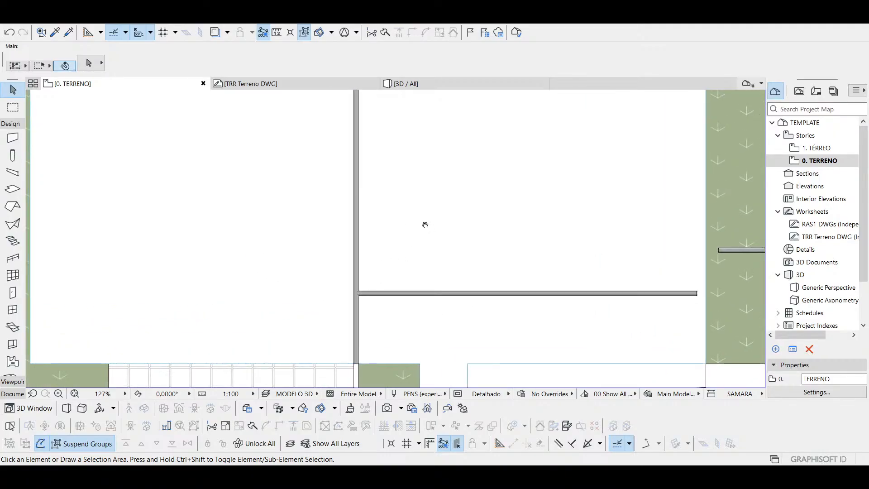
middle_click_drag(425, 223, 348, 255)
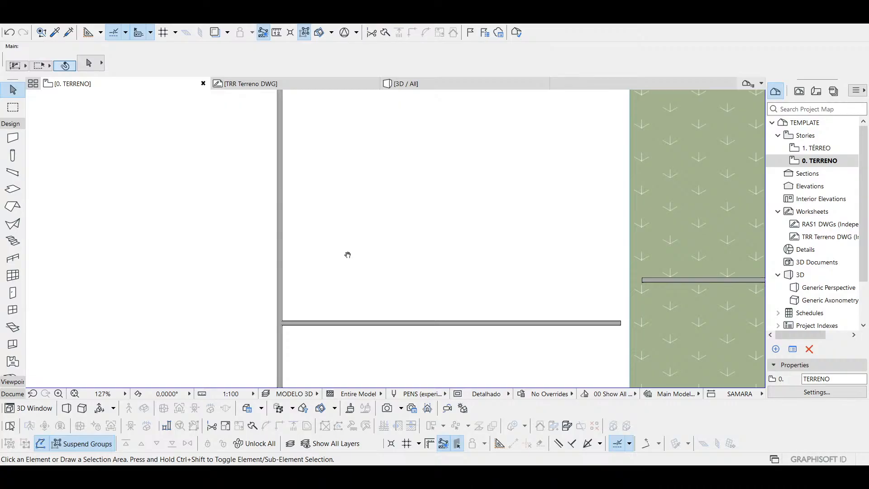
middle_click_drag(347, 255, 338, 235)
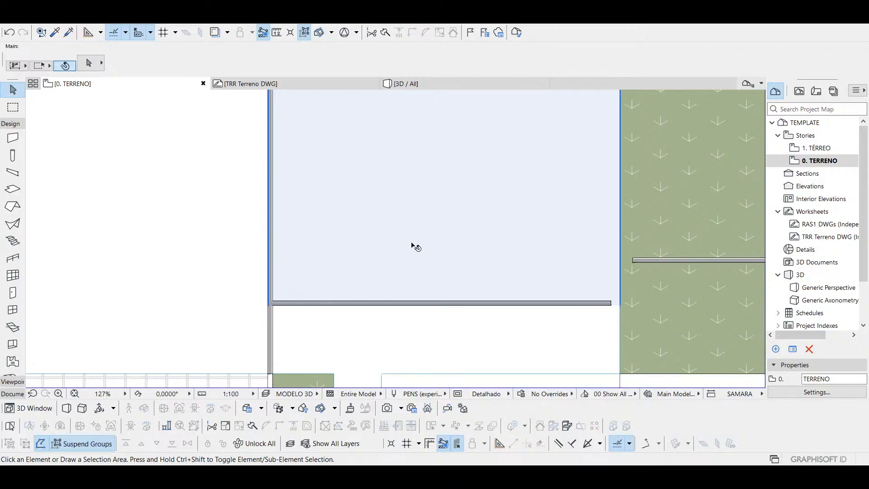
middle_click_drag(659, 281, 613, 265)
mouse_move(562, 275)
middle_mouse_down()
mouse_move(570, 278)
mouse_move(546, 275)
middle_mouse_up()
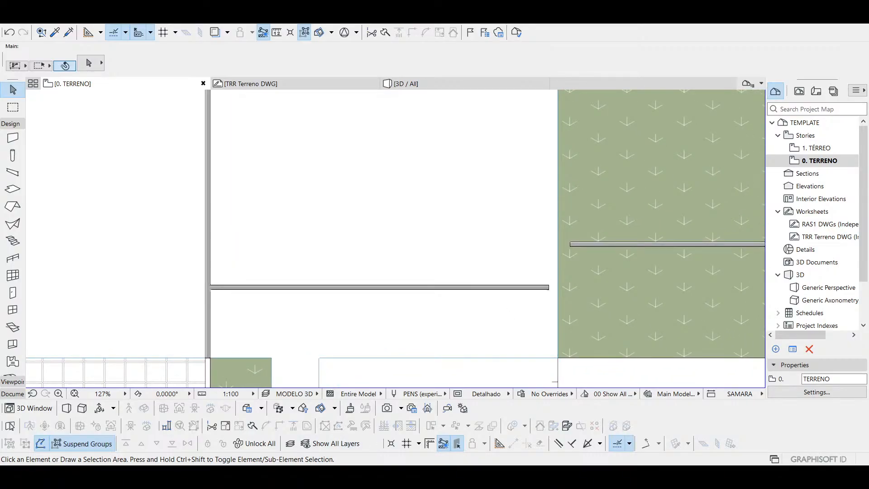
mouse_move(378, 231)
middle_mouse_down()
mouse_move(399, 294)
mouse_move(375, 274)
mouse_move(376, 242)
middle_mouse_up()
scroll(399, 299, "down", 7)
scroll(377, 230, "up", 3)
Open the TRR Terreno DWG worksheet and examine the site plan's street front, accesses and garden areas.
left_click(279, 87)
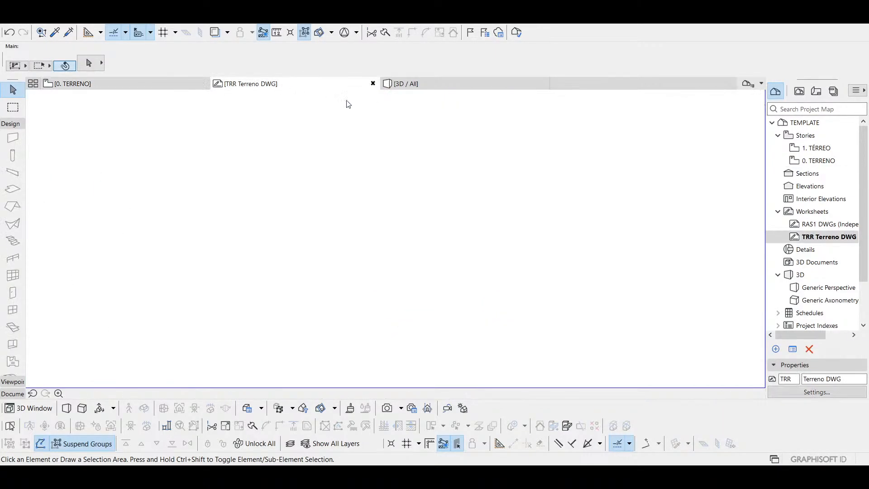
middle_click_drag(406, 209, 448, 271)
scroll(512, 283, "down", 10)
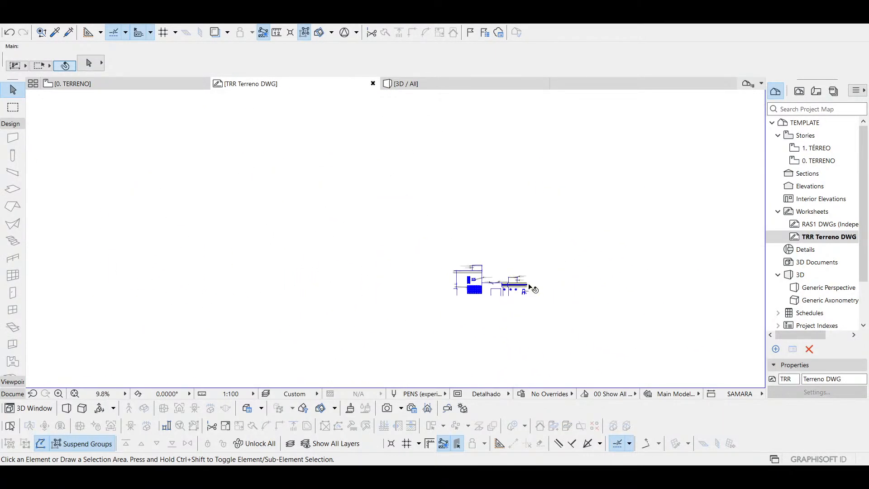
middle_click_drag(513, 283, 474, 130)
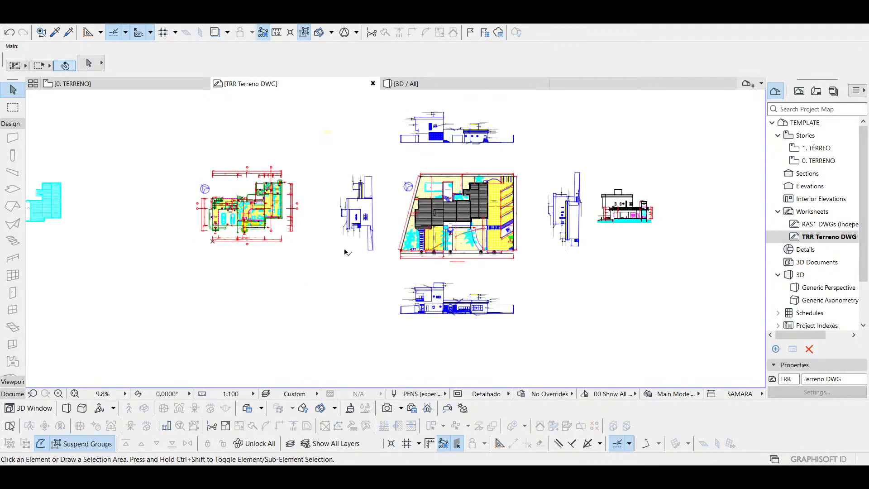
middle_click_drag(209, 208, 446, 203)
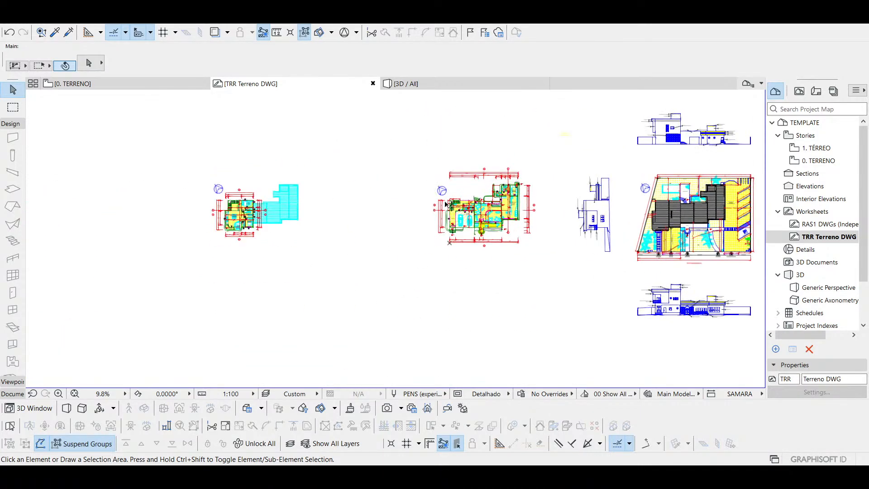
scroll(537, 256, "up", 5)
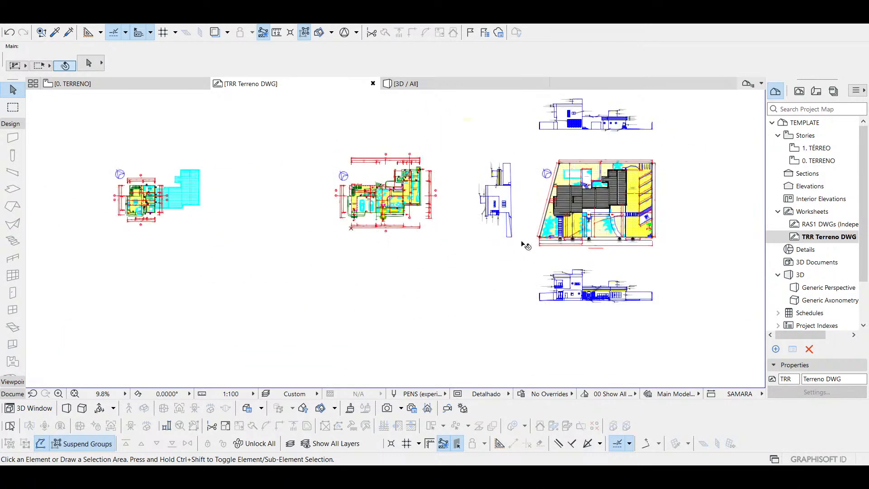
scroll(665, 199, "up", 5)
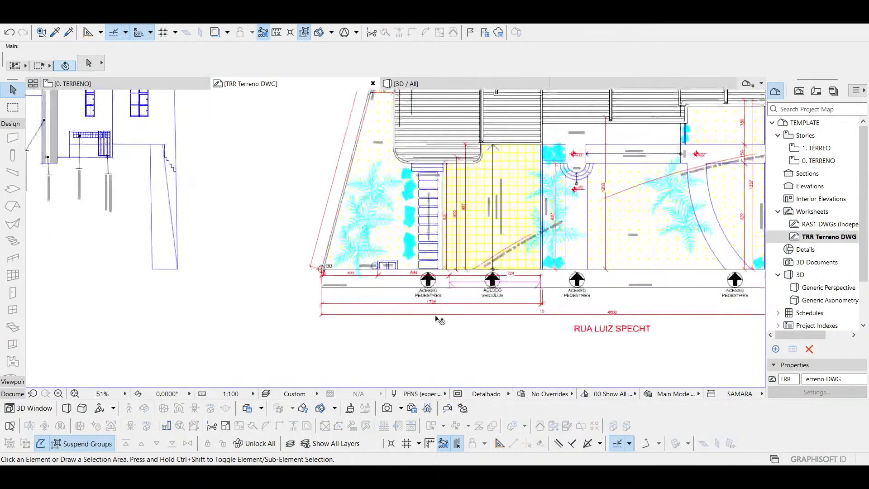
middle_click_drag(519, 187, 484, 185)
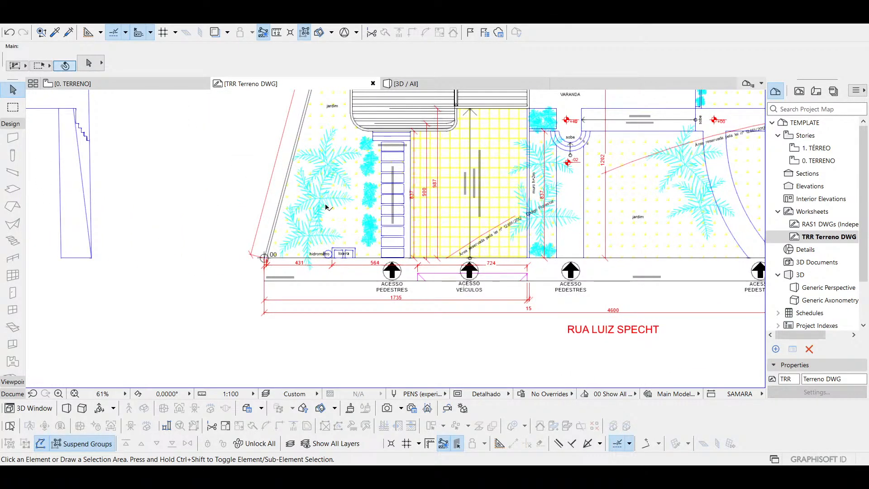
scroll(285, 229, "up", 3)
Switch back to the 0. TERRENO plan and inspect the gaps between the open wall ends along the main slab's edge.
left_click(114, 84)
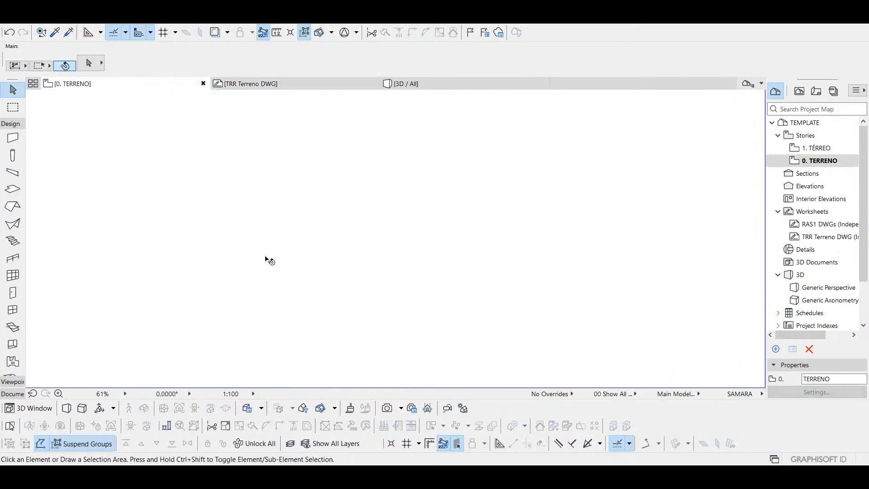
middle_click_drag(273, 255, 349, 180)
middle_click_drag(466, 260, 453, 280)
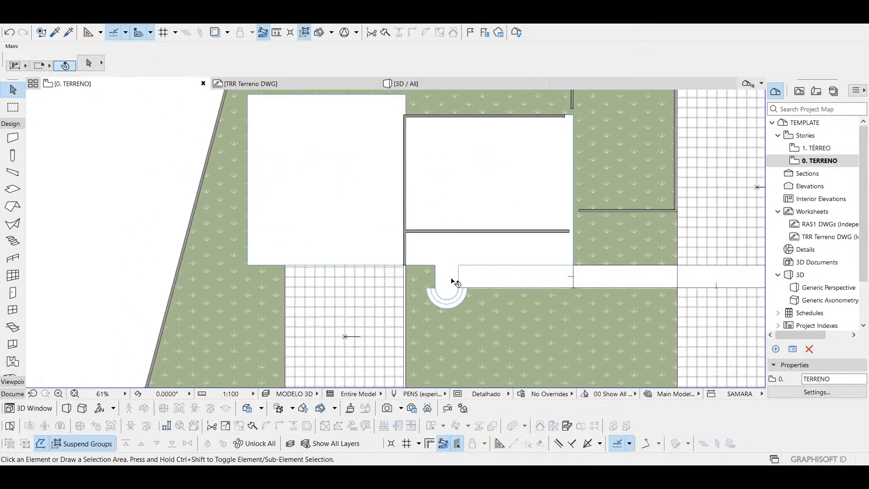
scroll(478, 185, "up", 1)
scroll(481, 187, "up", 3)
middle_click_drag(572, 240, 528, 236)
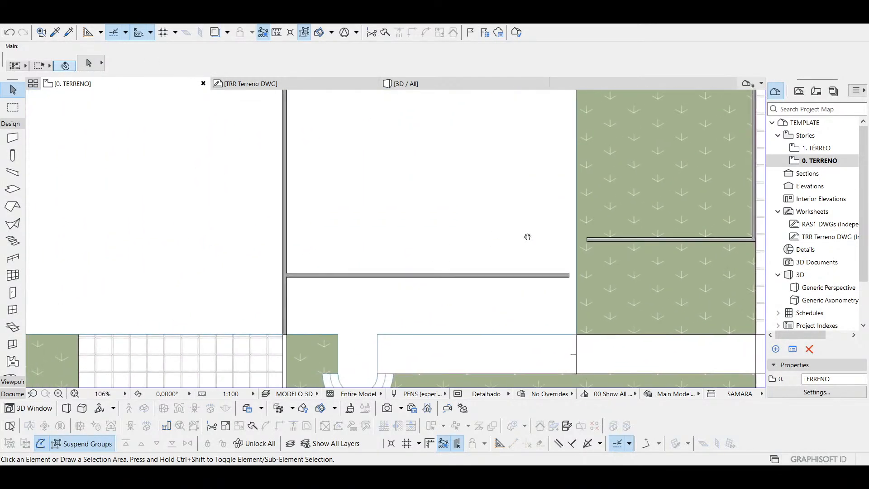
scroll(564, 282, "up", 5)
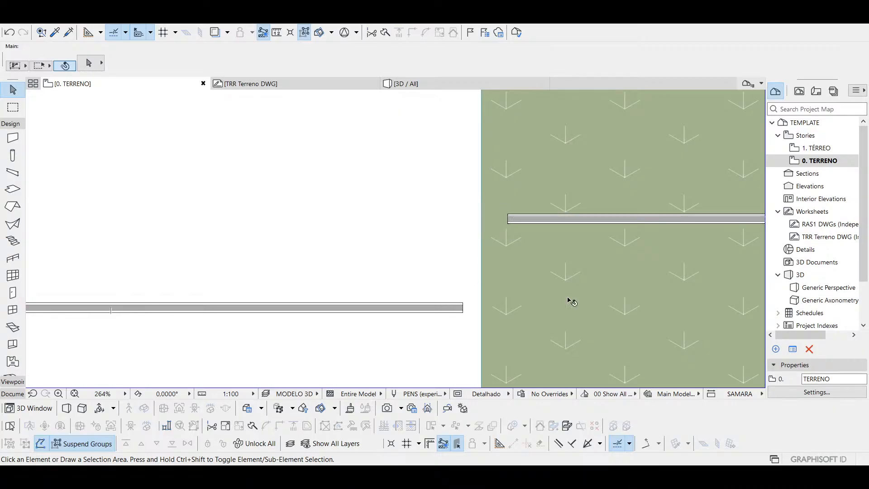
middle_click_drag(517, 269, 502, 289)
middle_click_drag(481, 206, 494, 243)
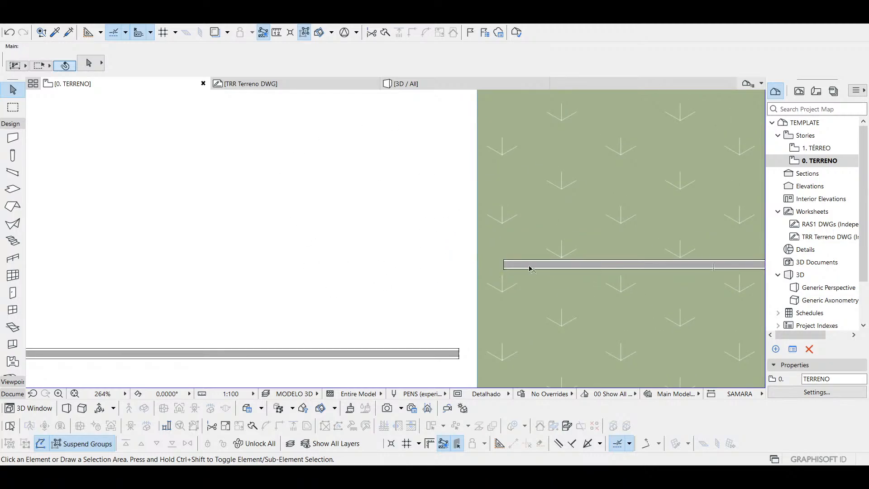
scroll(528, 315, "down", 10)
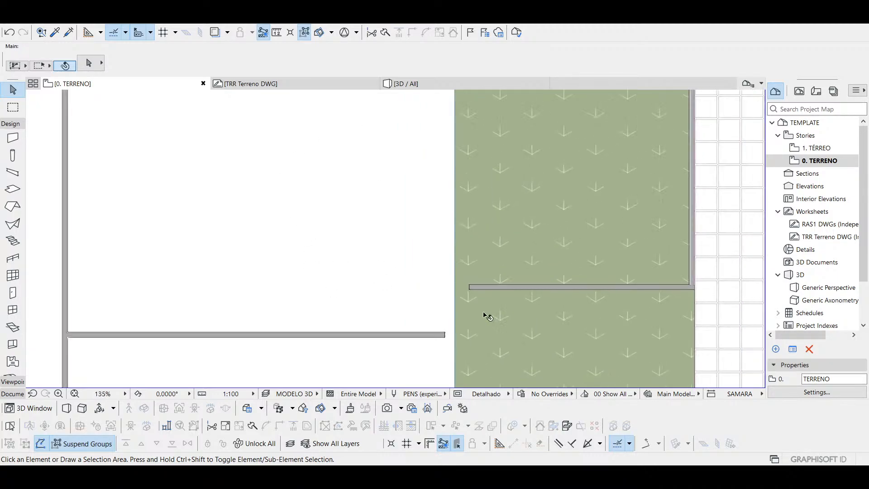
scroll(482, 298, "up", 5)
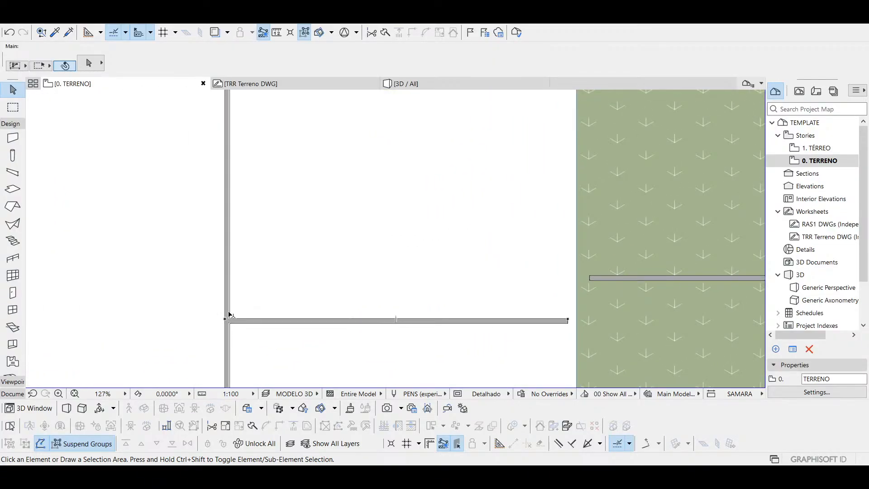
scroll(551, 265, "down", 5)
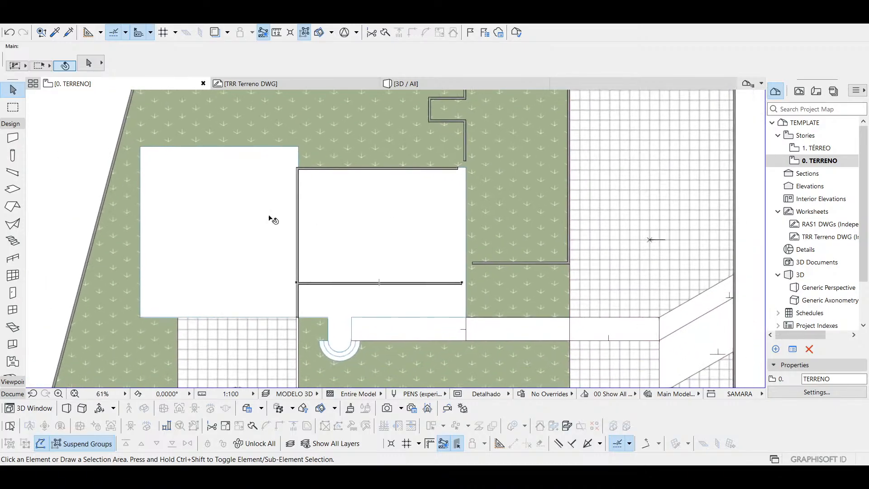
scroll(469, 293, "up", 6)
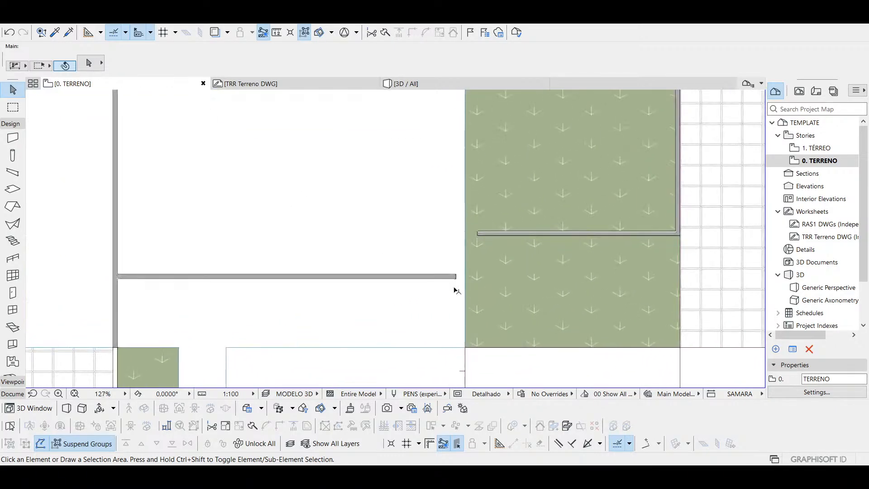
scroll(500, 258, "down", 5)
scroll(499, 258, "up", 2)
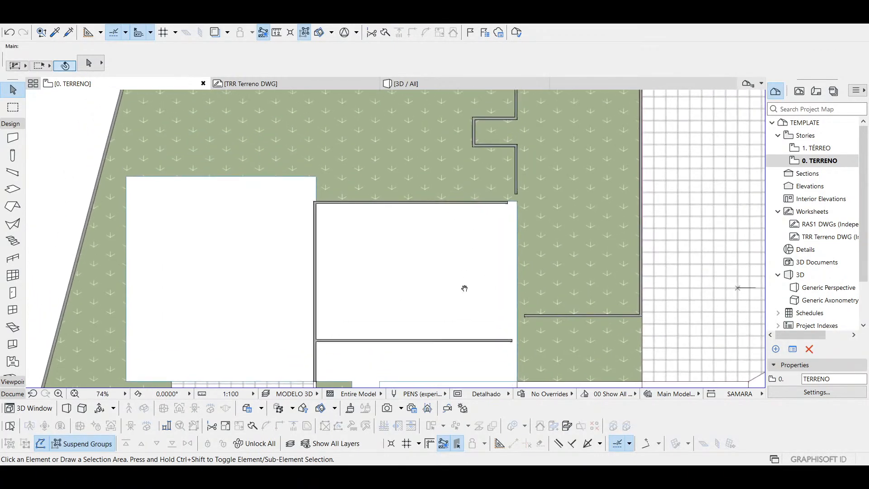
scroll(518, 202, "up", 8)
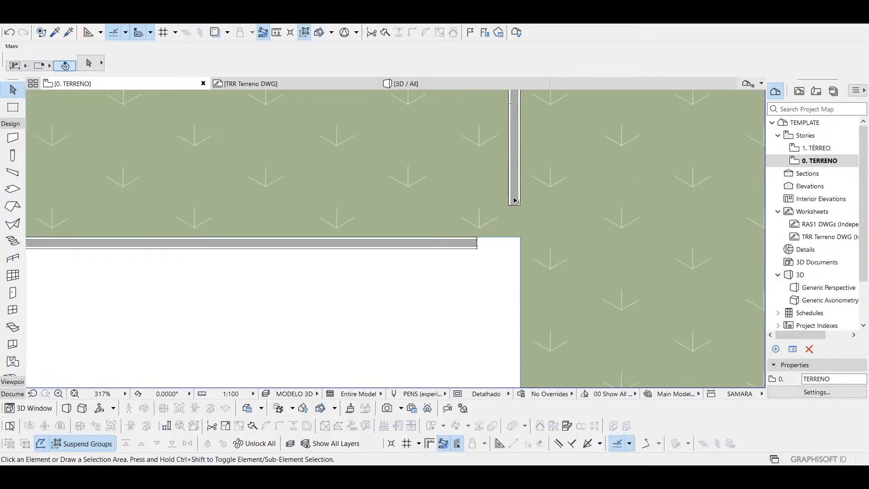
scroll(515, 200, "up", 3)
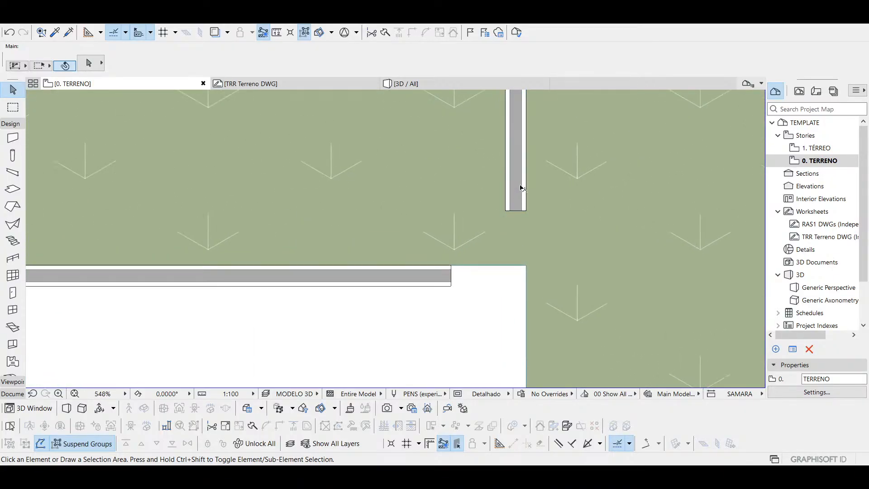
Select the two walls nearest the main slab's upper corner and inspect the open wall ends in the 3D view.
left_click(522, 188)
left_click(431, 279, "shift")
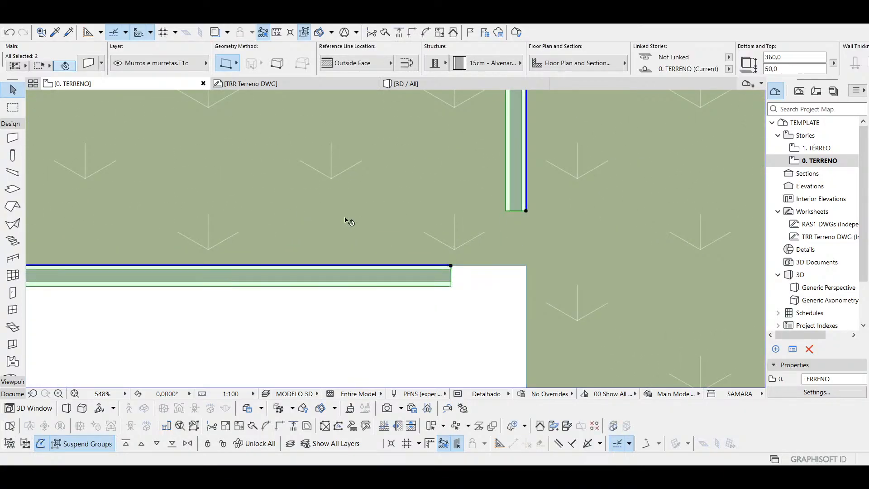
key("F3")
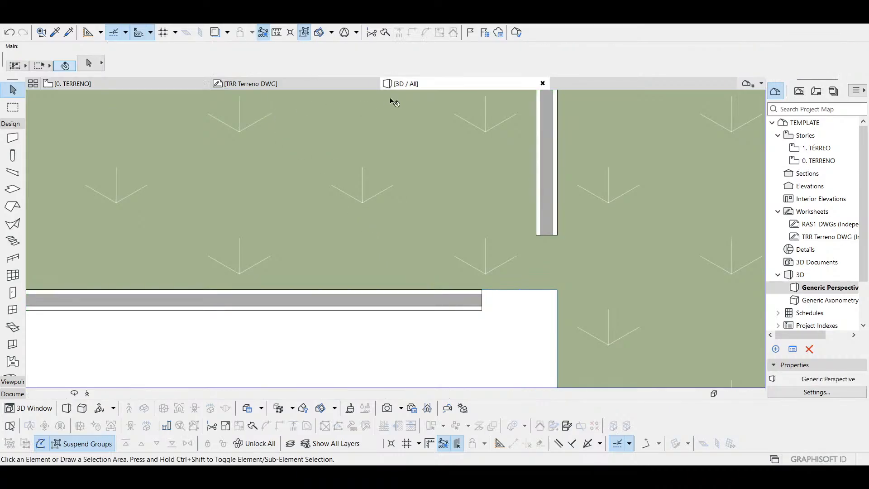
scroll(464, 316, "up", 5)
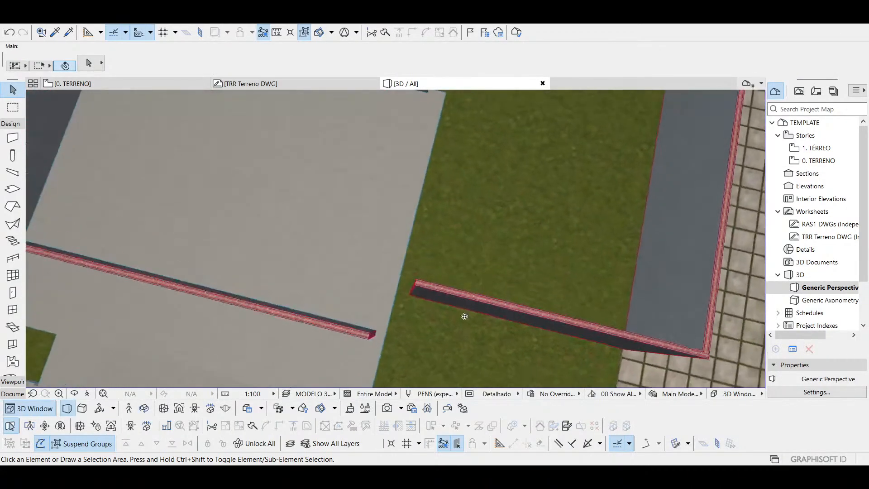
middle_click_drag(464, 316, 425, 333, "shift")
middle_click_drag(479, 250, 277, 145, "shift")
In the 0. TERRENO plan, ready the Slab tool for a rectangular concrete slab on layer Laje Piso.L1 and display the trace reference.
left_click(123, 83)
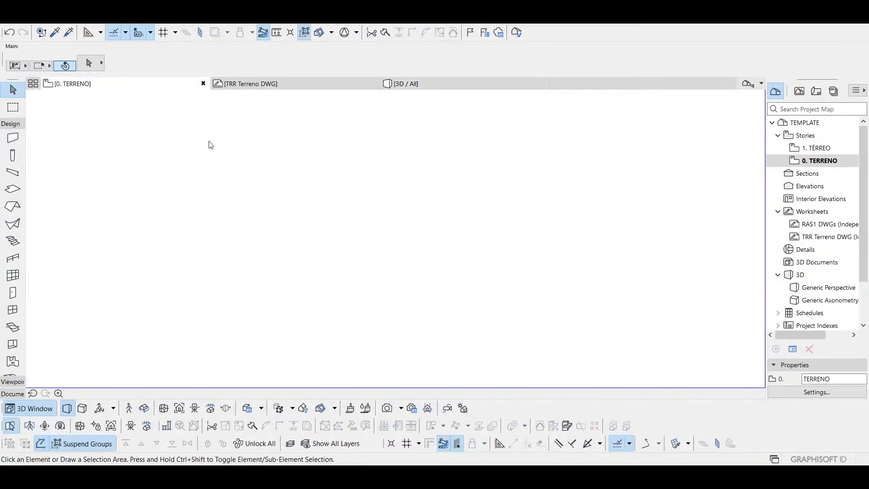
scroll(432, 206, "down", 4)
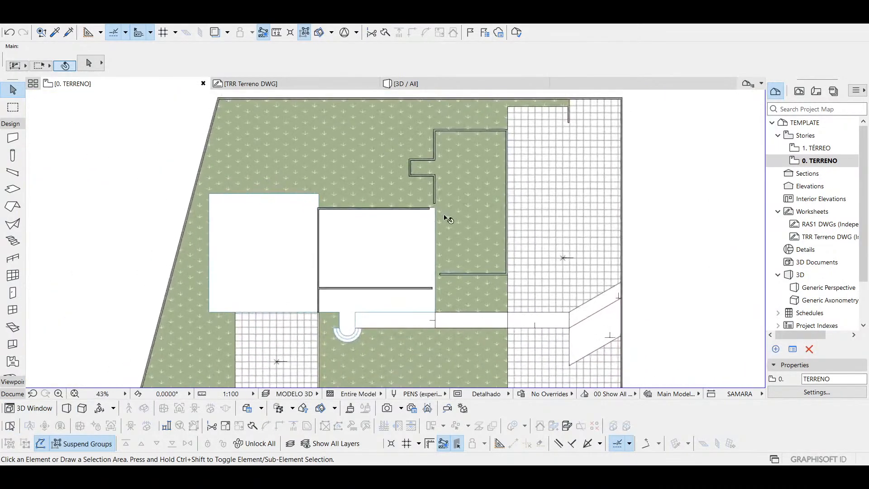
scroll(435, 236, "up", 5)
middle_click_drag(378, 292, 415, 178)
left_click(414, 207, "alt")
middle_click_drag(491, 186, 464, 269)
scroll(464, 269, "down", 3)
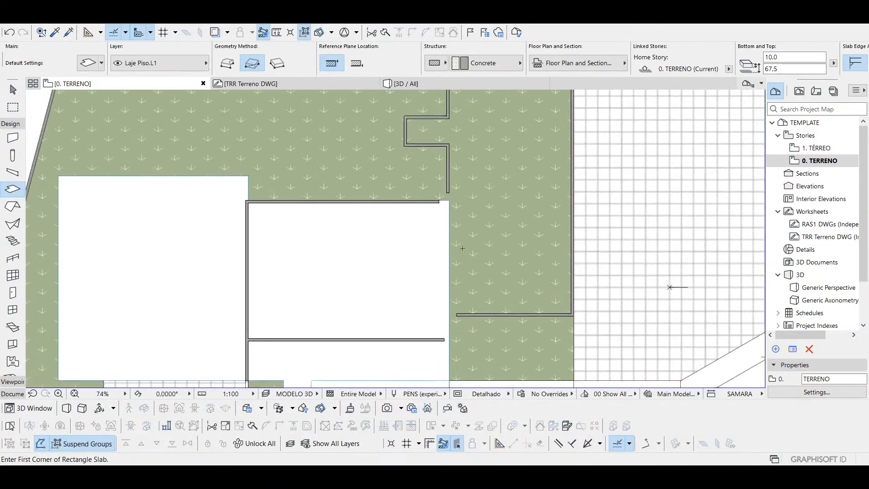
scroll(448, 191, "up", 7)
middle_click_drag(466, 164, 470, 288)
scroll(470, 285, "down", 9)
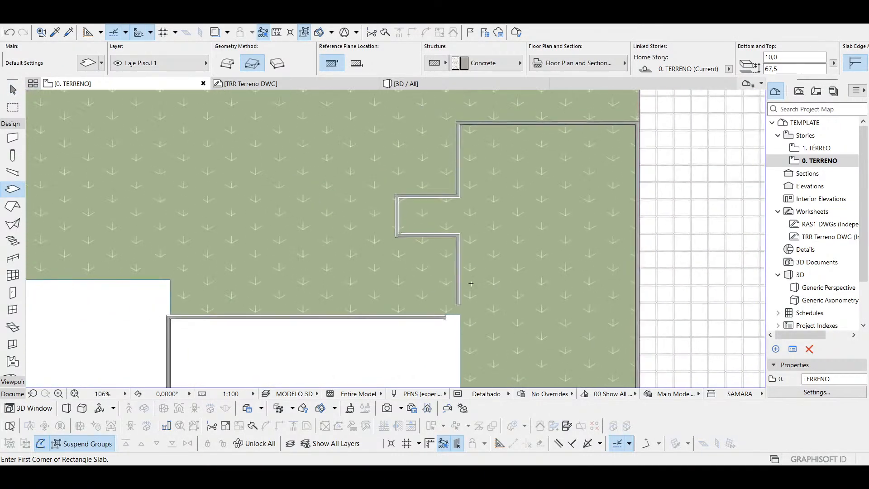
scroll(498, 297, "up", 2)
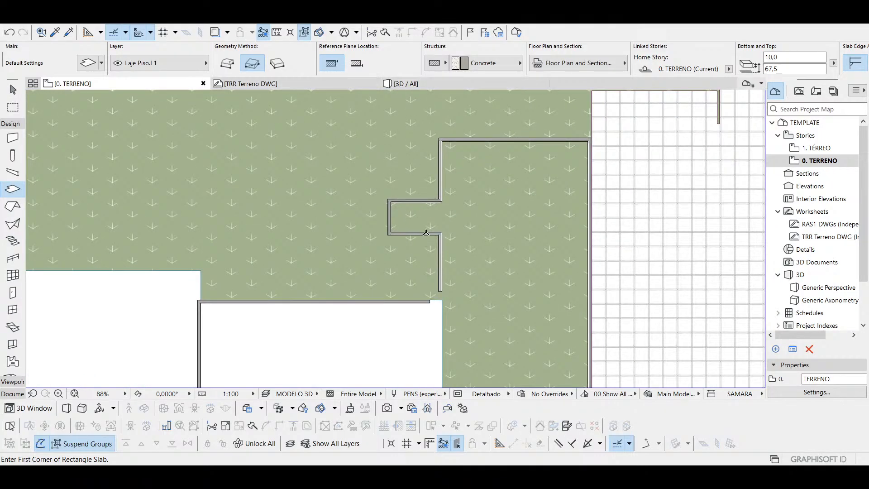
middle_click_drag(425, 231, 435, 106)
left_click(216, 32)
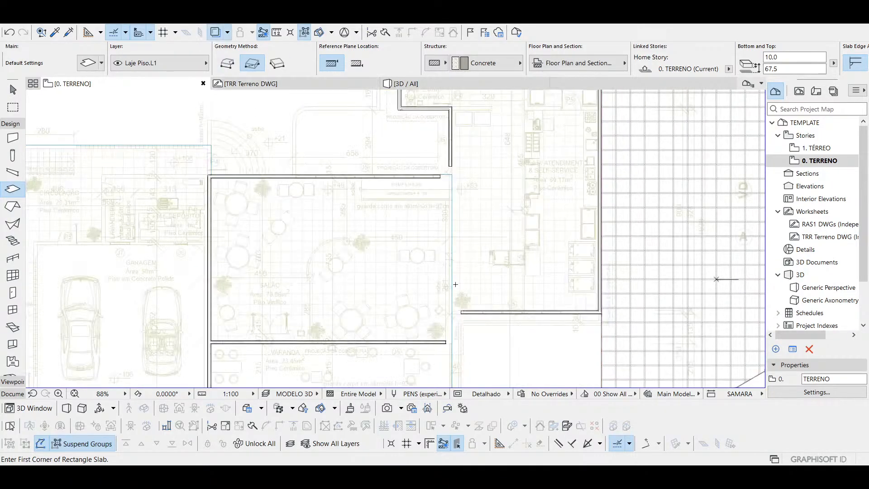
middle_click_drag(466, 220, 455, 175)
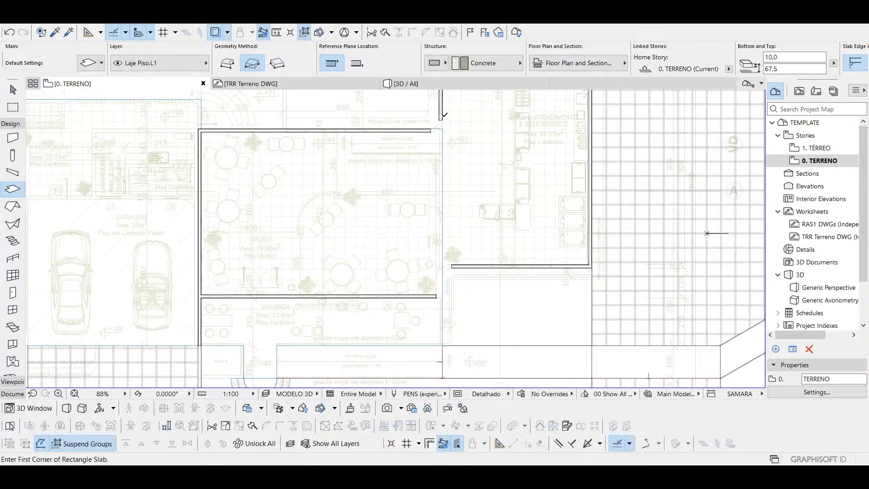
middle_click_drag(444, 115, 440, 128)
scroll(584, 282, "up", 10)
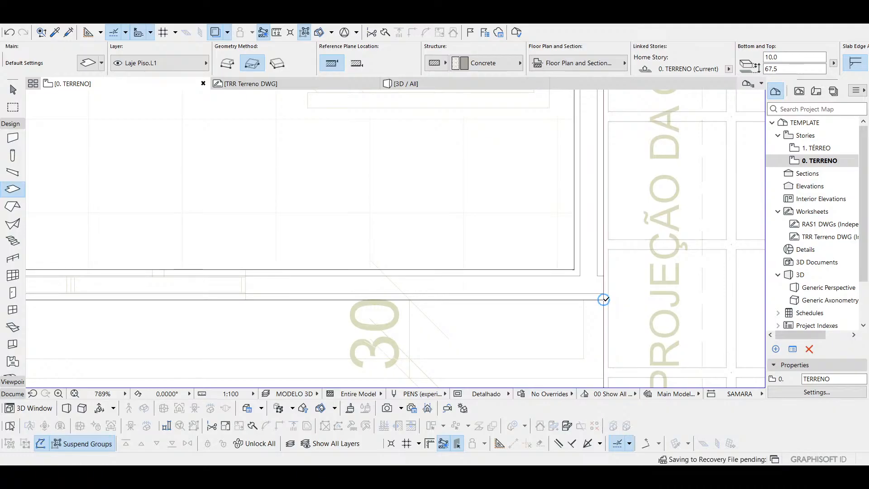
left_click(603, 299)
scroll(398, 233, "down", 5)
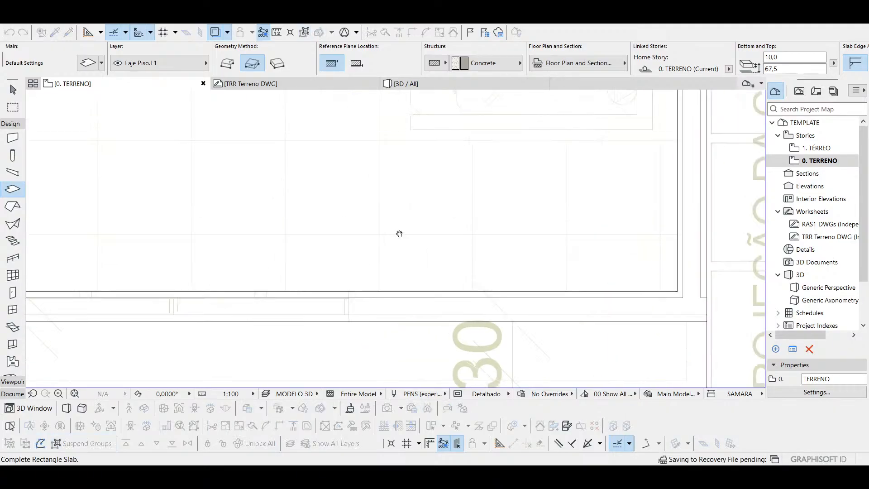
key("Escape")
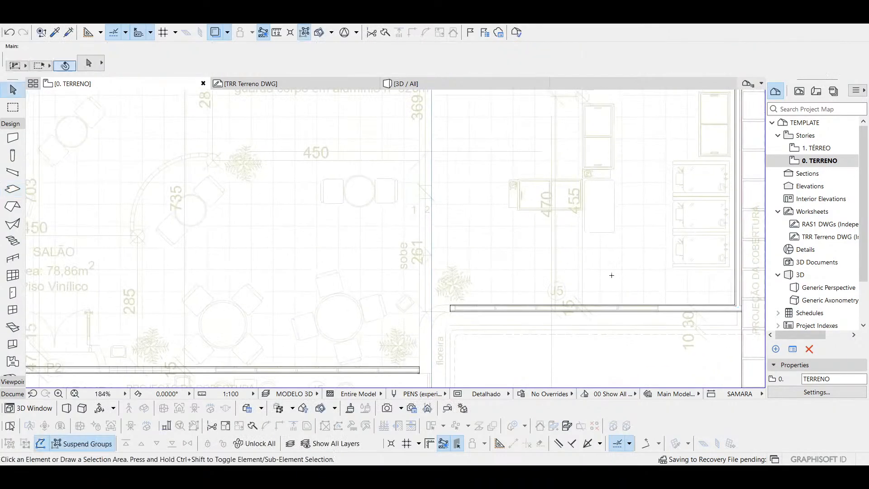
Draw a rectangular concrete slab over the self-service block, from its outer wall corner near J5 to the opposite outer corner near J6.
left_click(376, 219, "alt")
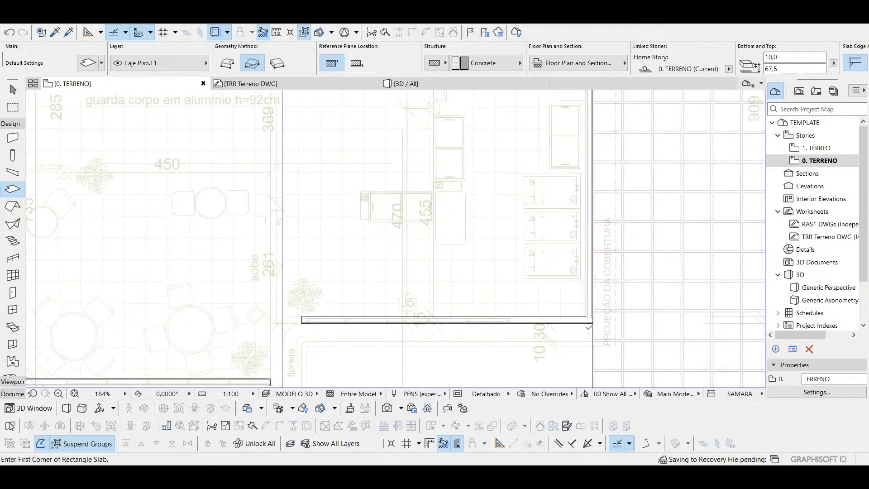
scroll(591, 323, "up", 10)
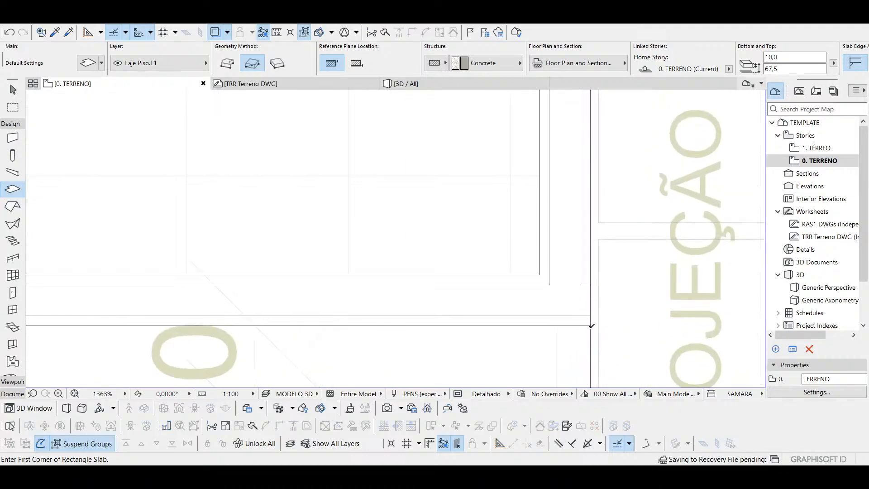
left_click(592, 325)
scroll(591, 325, "down", 6)
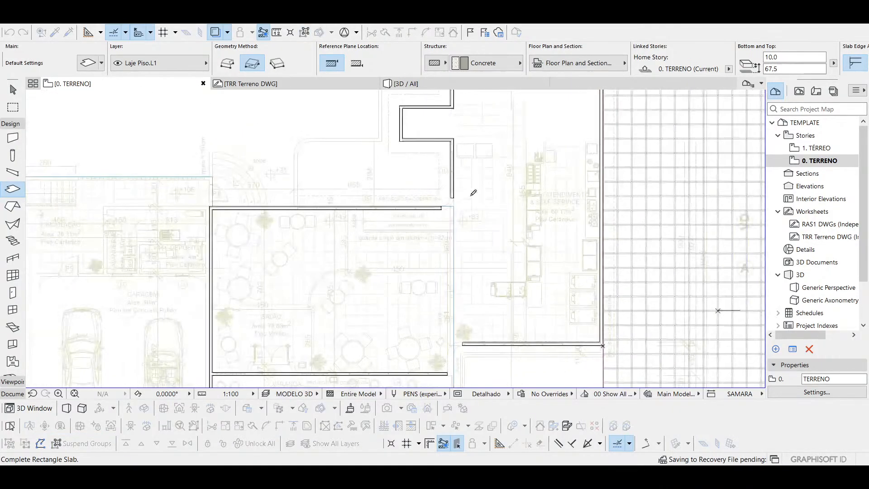
middle_click_drag(472, 195, 489, 318)
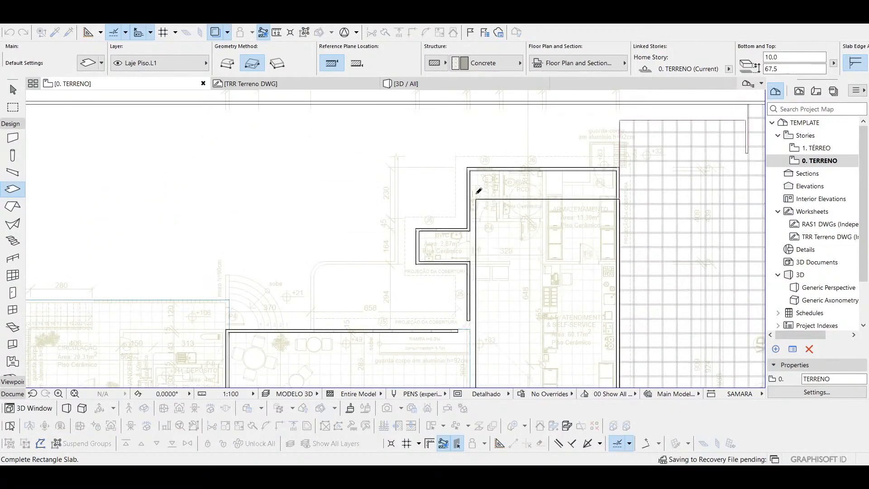
scroll(479, 192, "up", 8)
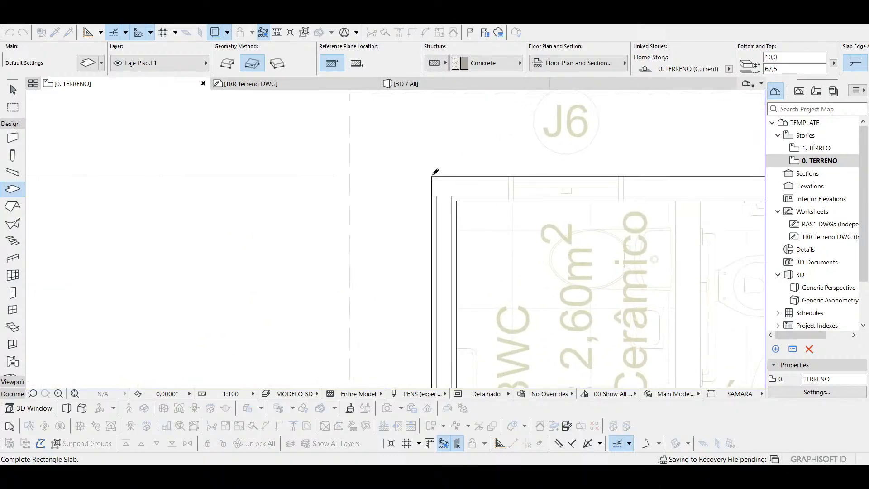
left_click(436, 171)
scroll(464, 241, "down", 6)
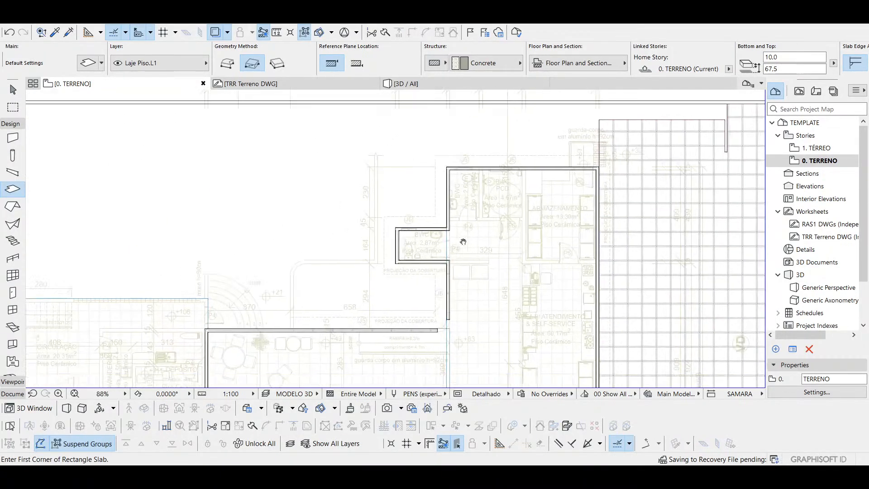
Select the new slab and insert a node on its edge at the outer corner of the 2,87 m² BWC's upper wall.
scroll(521, 155, "up", 3)
middle_click_drag(463, 242, 553, 285)
scroll(483, 182, "up", 4)
key("Escape")
left_click(529, 251)
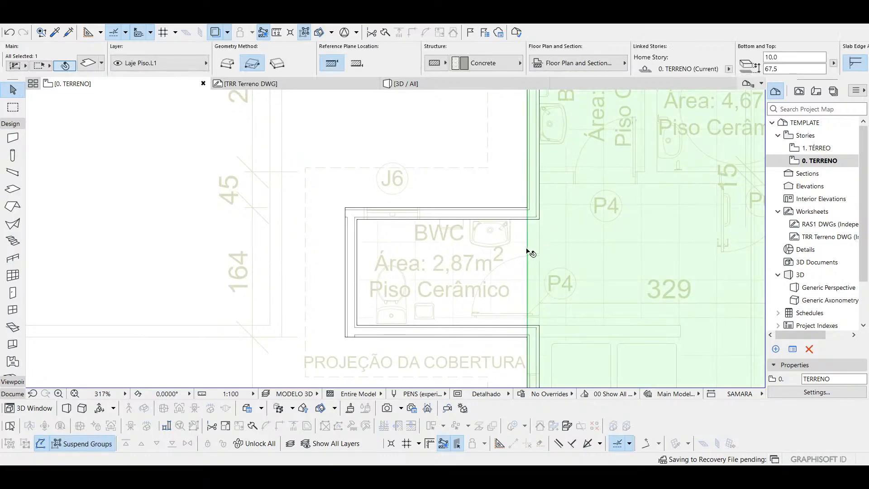
left_click(526, 249)
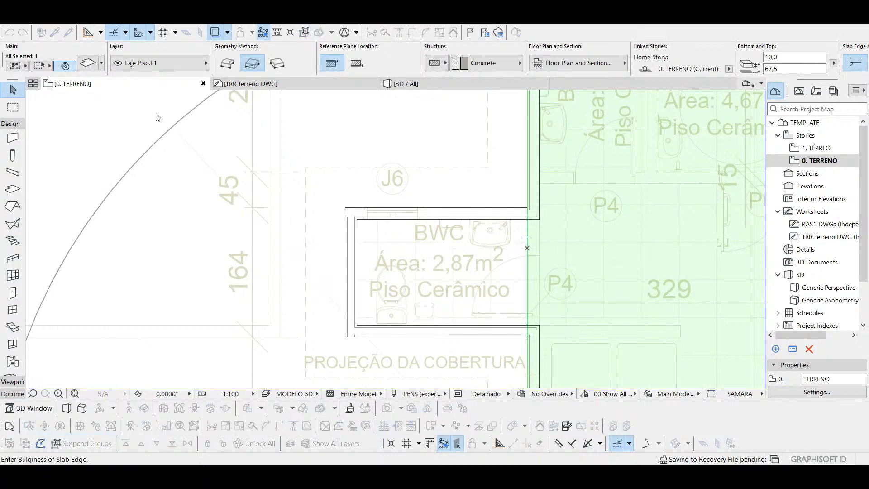
key("Escape")
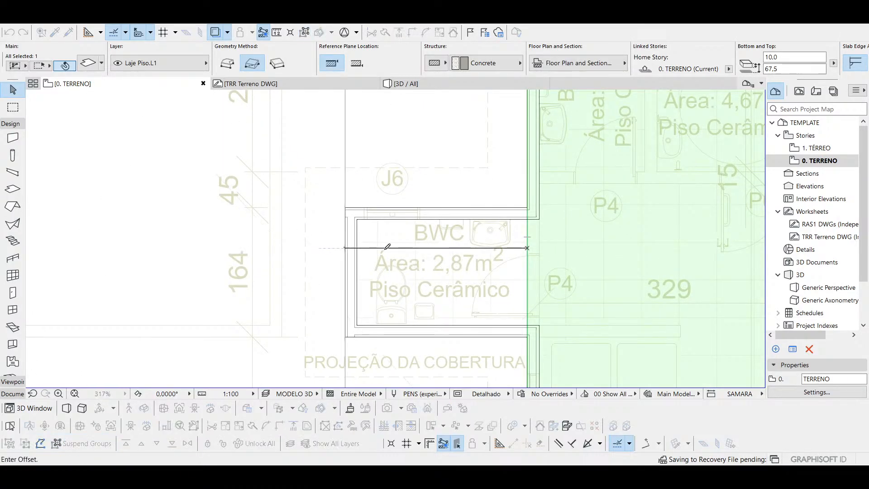
scroll(514, 201, "up", 2)
scroll(514, 201, "up", 3)
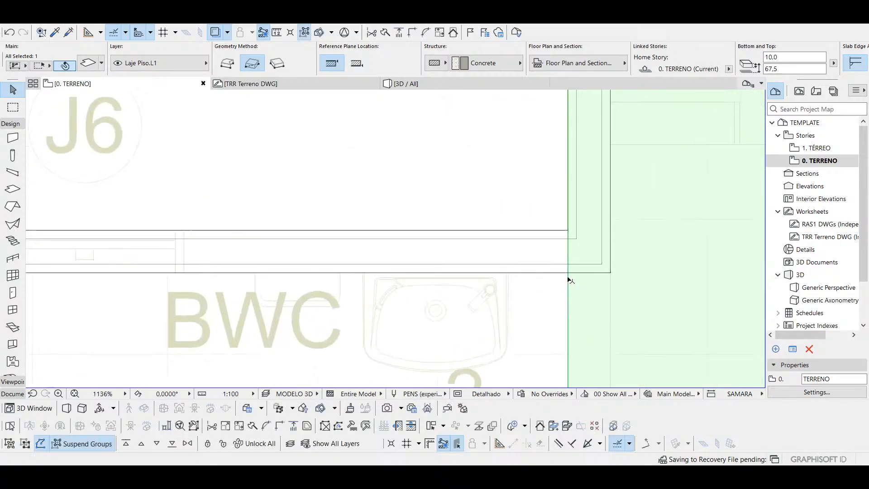
left_click(569, 279)
left_click(49, 102)
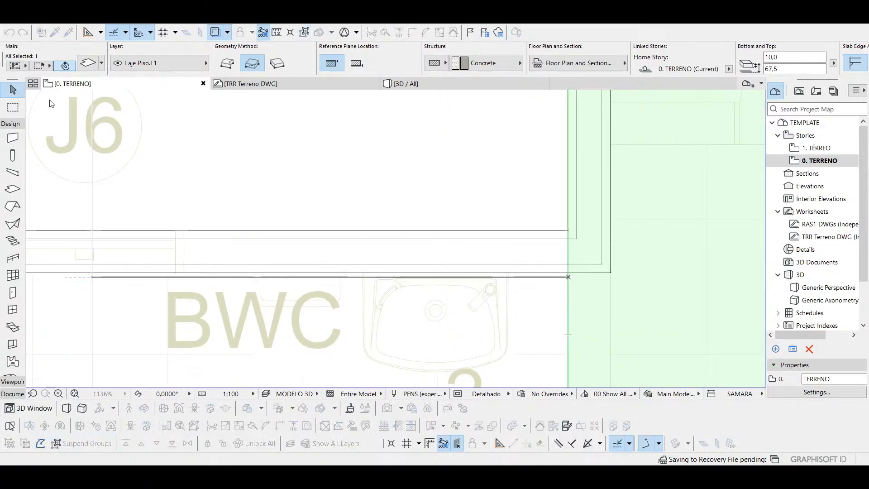
left_click(568, 227)
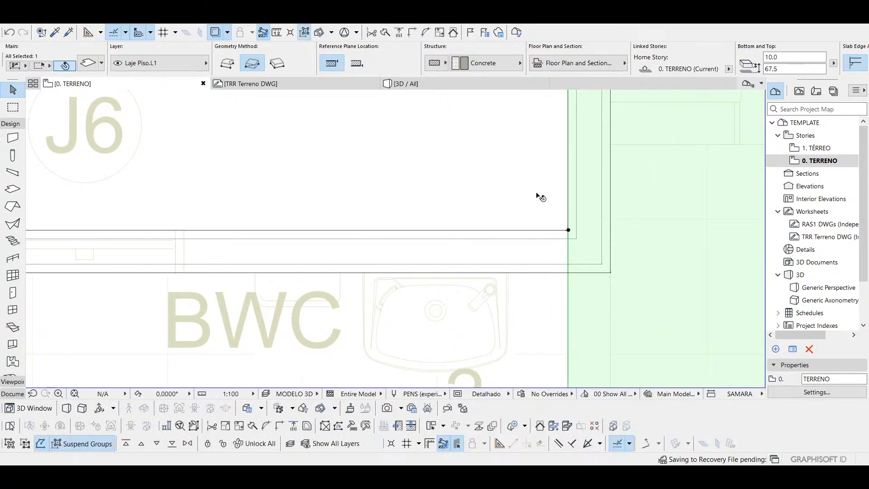
Insert a second node on the slab's edge at the outer face of the BWC's lower wall.
scroll(539, 205, "down", 4)
scroll(520, 301, "up", 5)
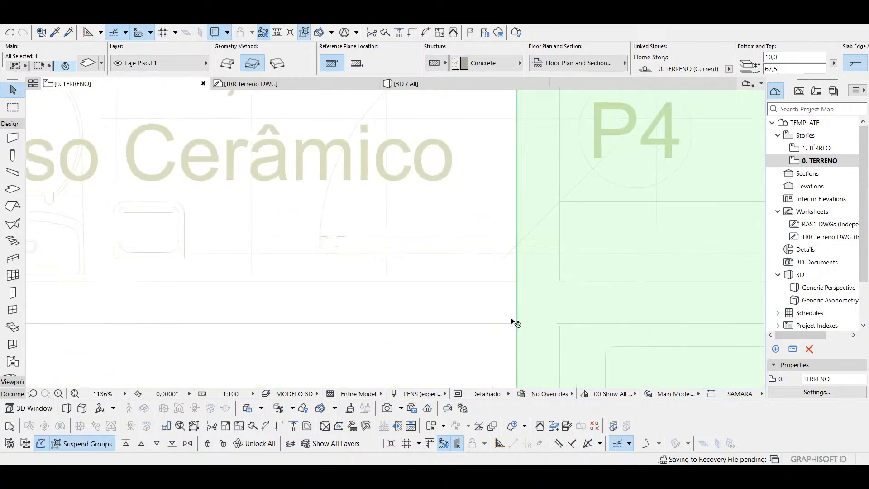
left_click(520, 300)
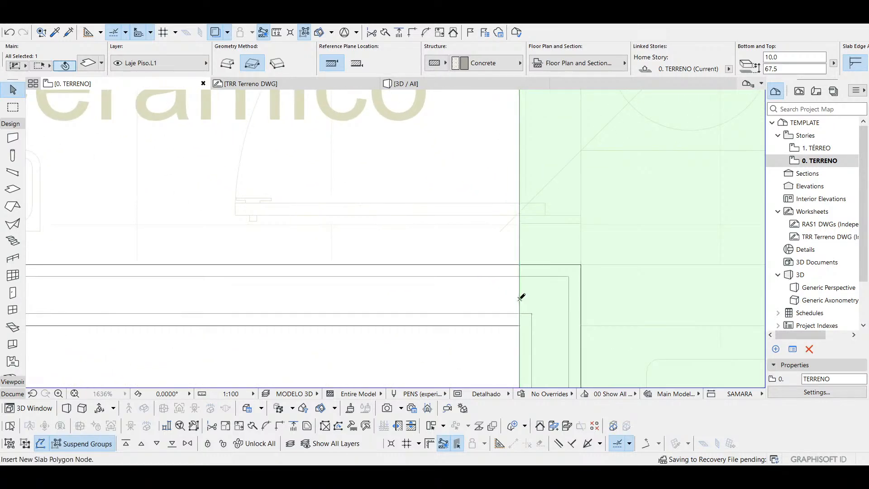
left_click(521, 324)
scroll(525, 275, "down", 3)
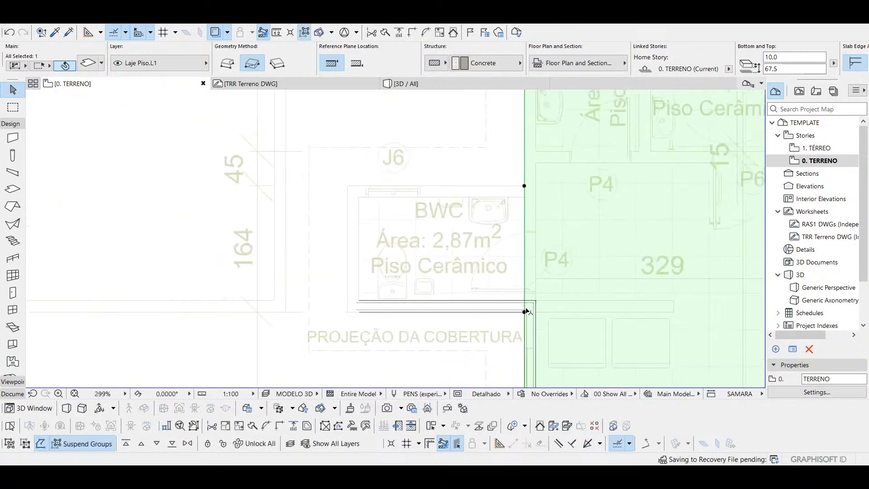
Offset the slab edge between the two new nodes out to the BWC's outer wall face, covering the whole bathroom.
scroll(525, 275, "up", 1)
left_click(525, 273)
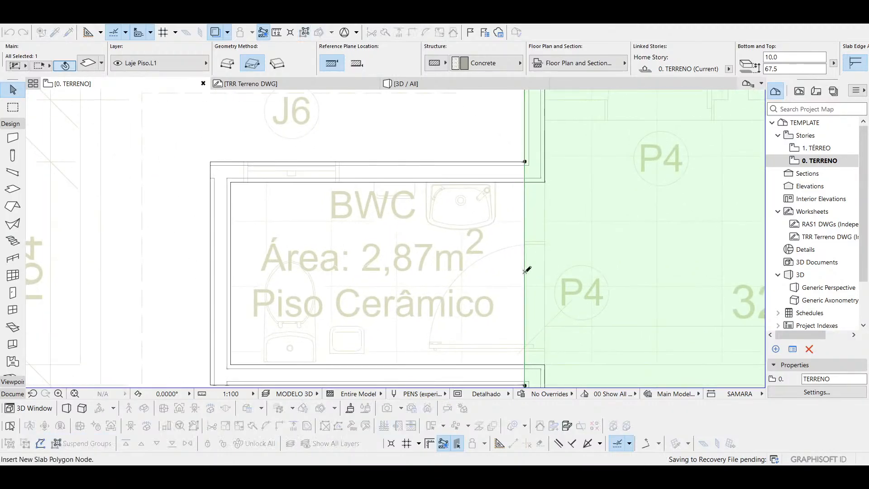
left_click(94, 101)
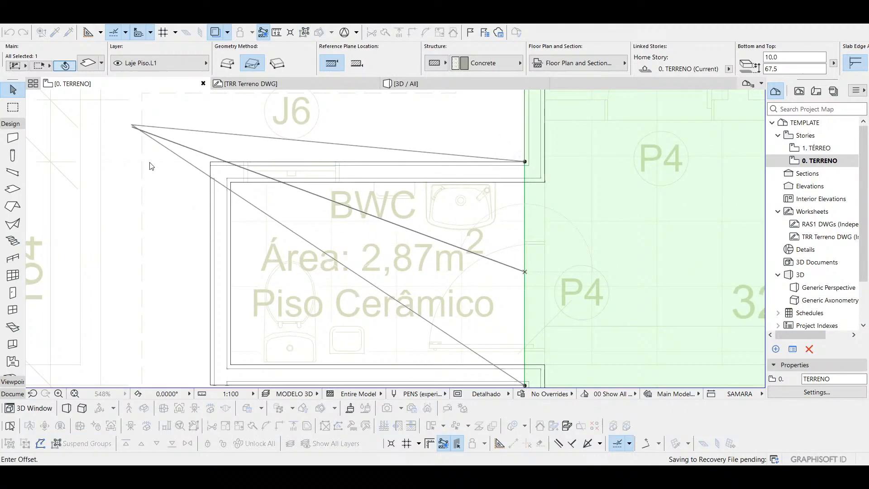
left_click(210, 162)
middle_click_drag(244, 139, 312, 160)
scroll(312, 161, "down", 10)
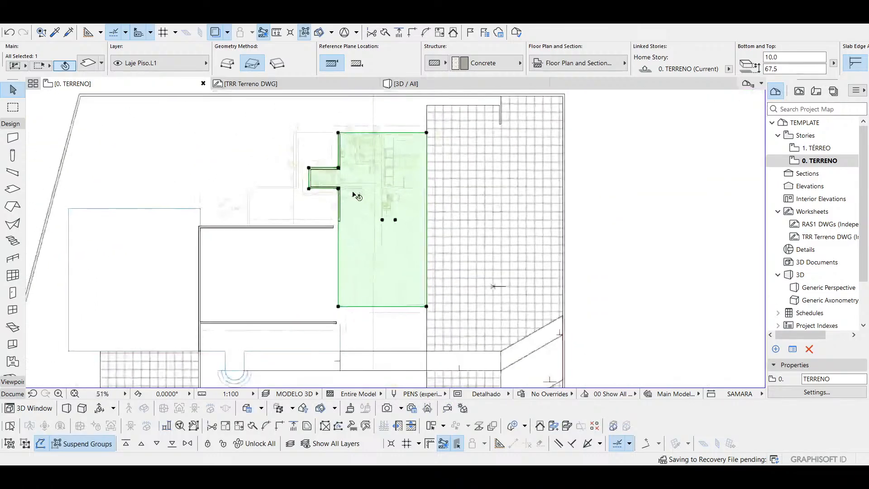
key("Escape")
Try to set the Salão slab's elevation to 101, and undo that change.
scroll(326, 248, "up", 4)
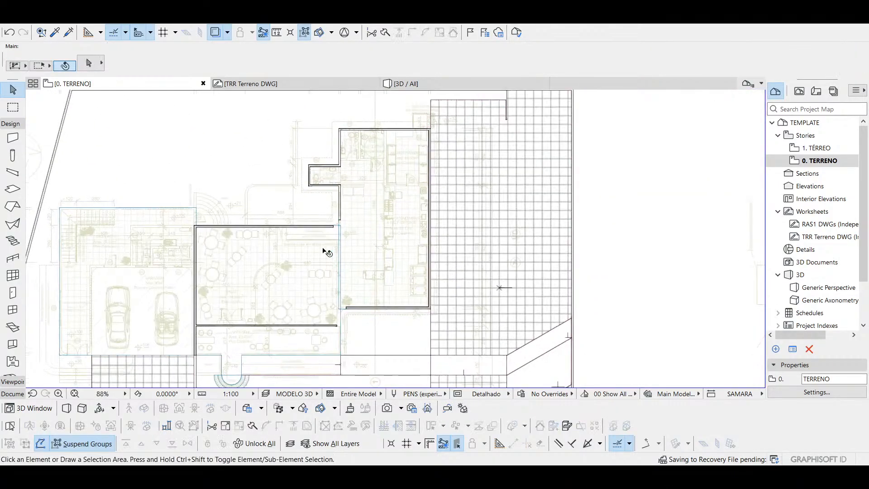
scroll(471, 240, "up", 4)
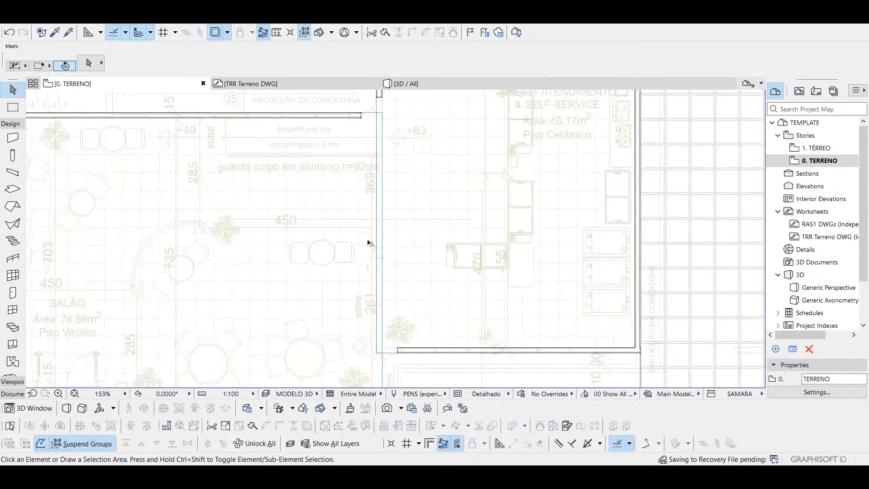
middle_click_drag(412, 298, 594, 262)
middle_click_drag(434, 257, 318, 347)
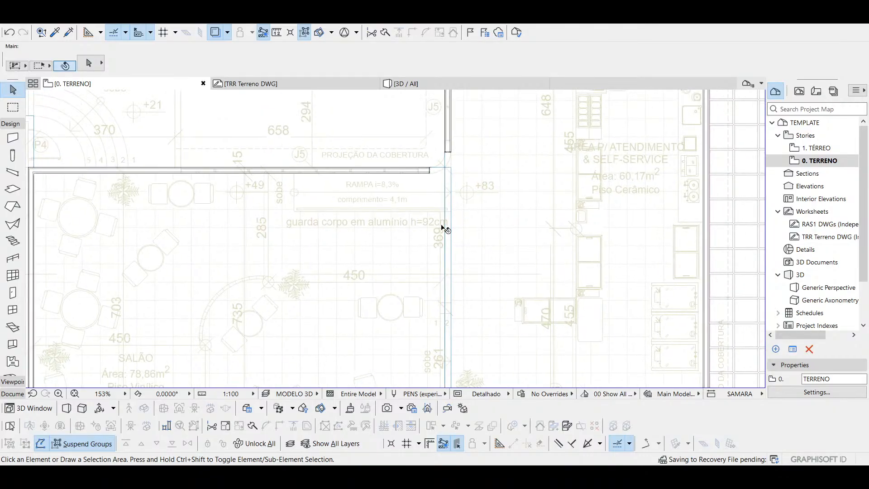
scroll(443, 229, "up", 1)
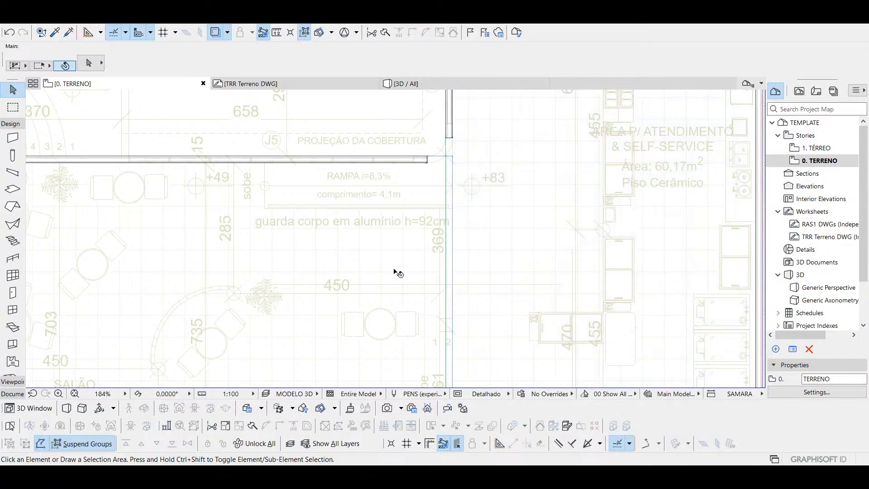
left_click(385, 255)
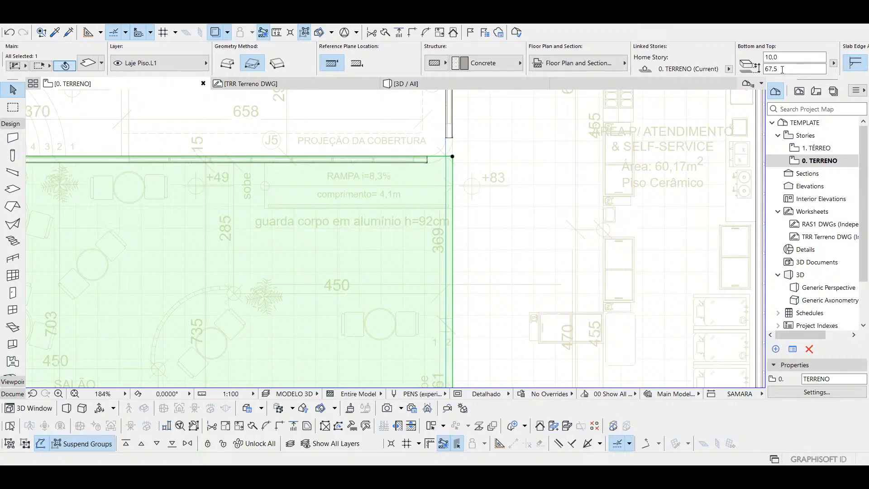
left_click_drag(785, 71, 688, 72)
type("101")
left_click(470, 211)
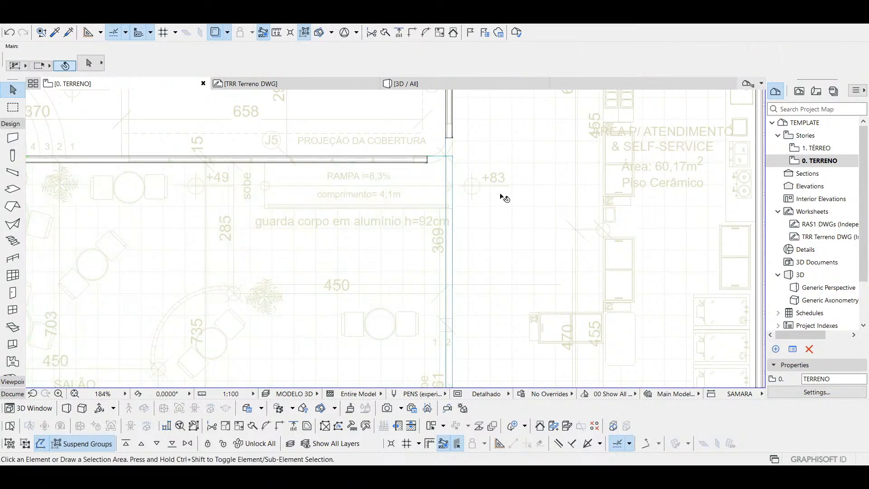
key("ctrl+z")
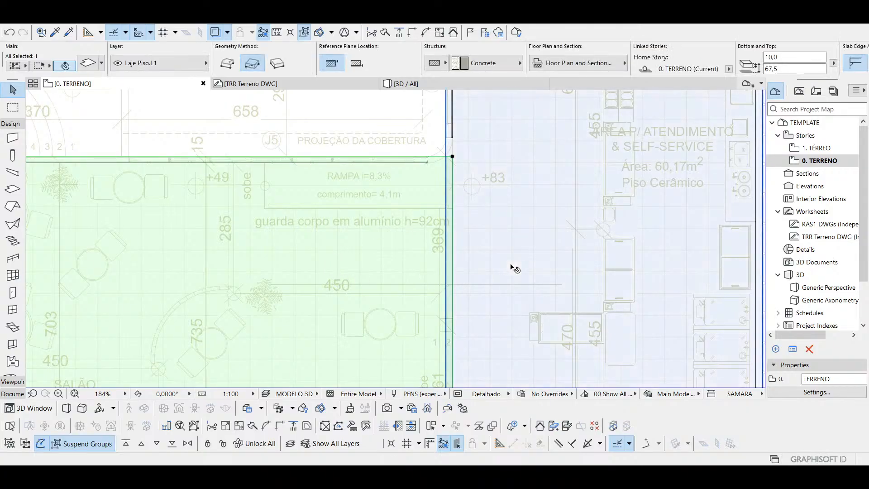
Set the elevation of the self-service block's slab to 101,5.
left_click(514, 266)
left_click_drag(784, 70, 727, 71)
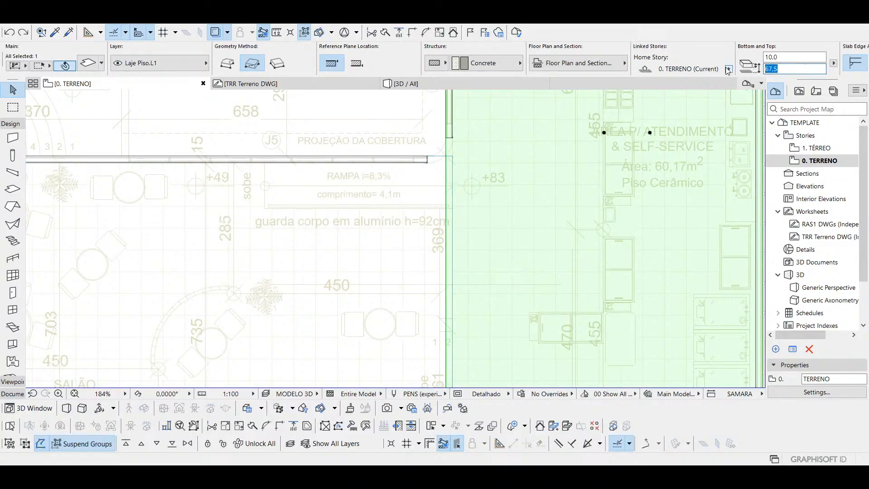
type("101,5")
left_click(500, 168)
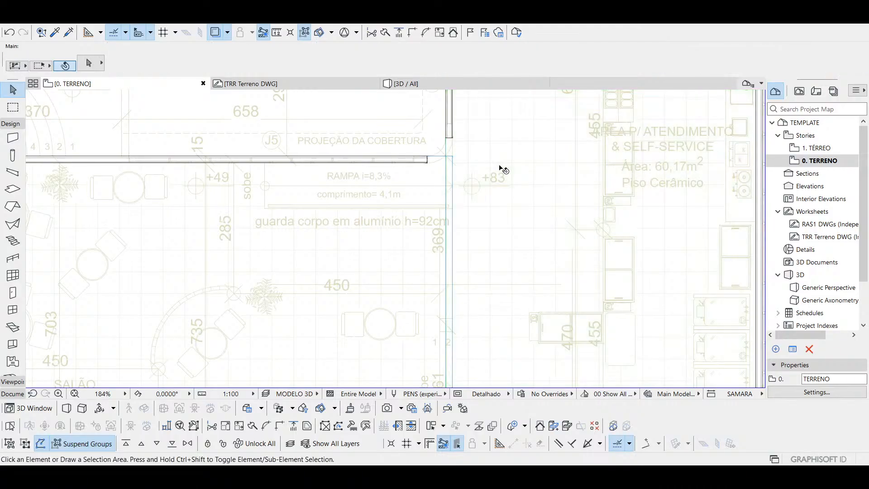
Examine the floor slab levels and the open wall ends around the hall and self-service block in the 3D view.
key("F3")
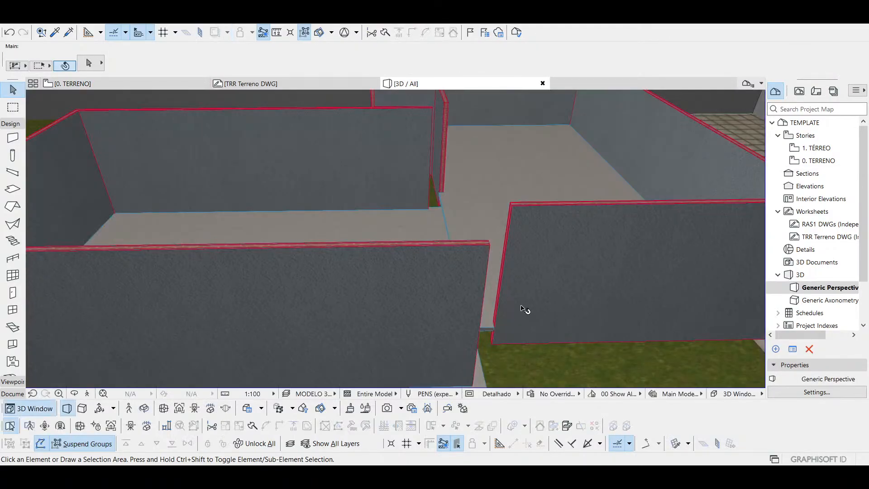
middle_click_drag(592, 192, 639, 200, "shift")
middle_click_drag(283, 240, 355, 194)
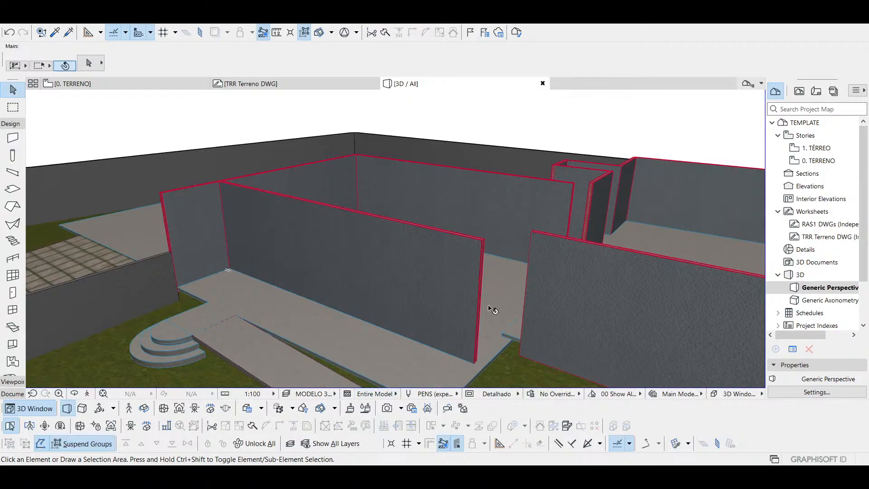
middle_click_drag(490, 305, 491, 277, "shift")
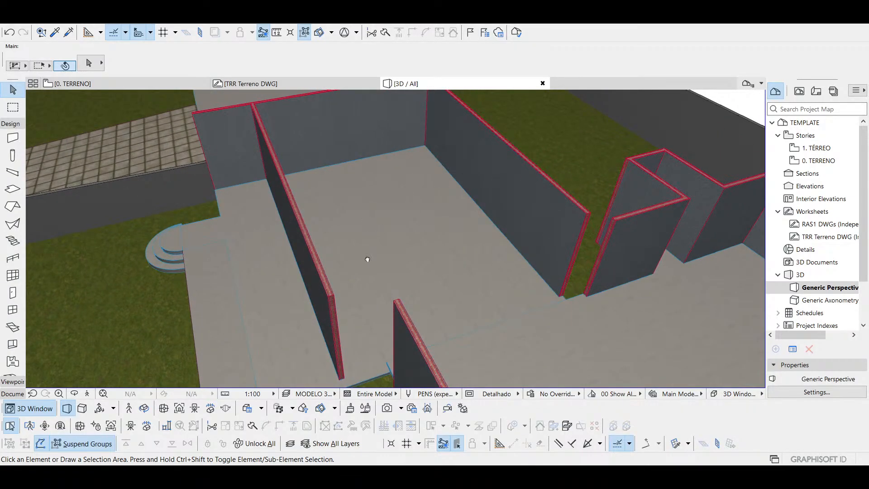
middle_click_drag(368, 260, 374, 245)
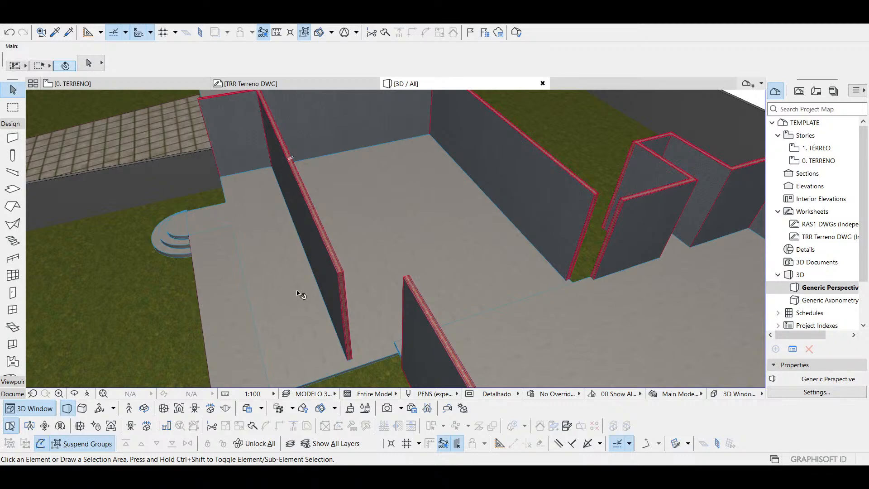
middle_click_drag(301, 292, 447, 295)
Intersect the selected wall pairs at the BWC's outer corner and at the block's rear corner in 3D.
left_click(446, 295)
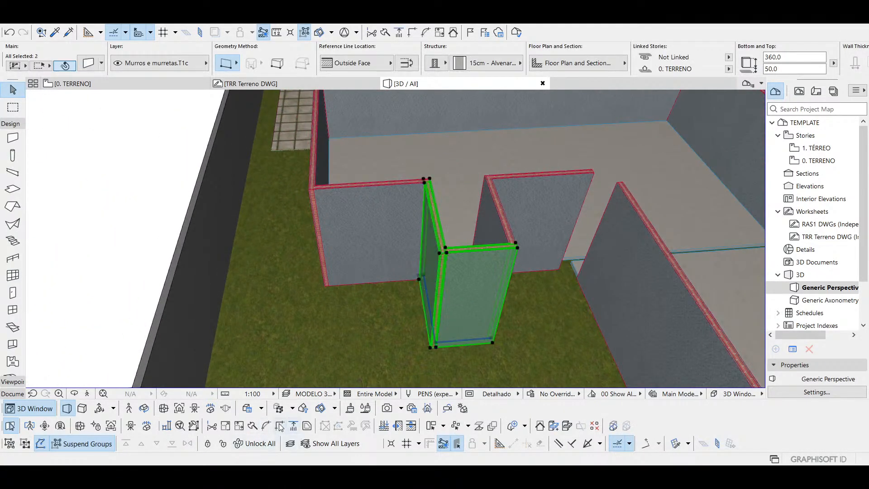
middle_click_drag(345, 258, 436, 295, "shift")
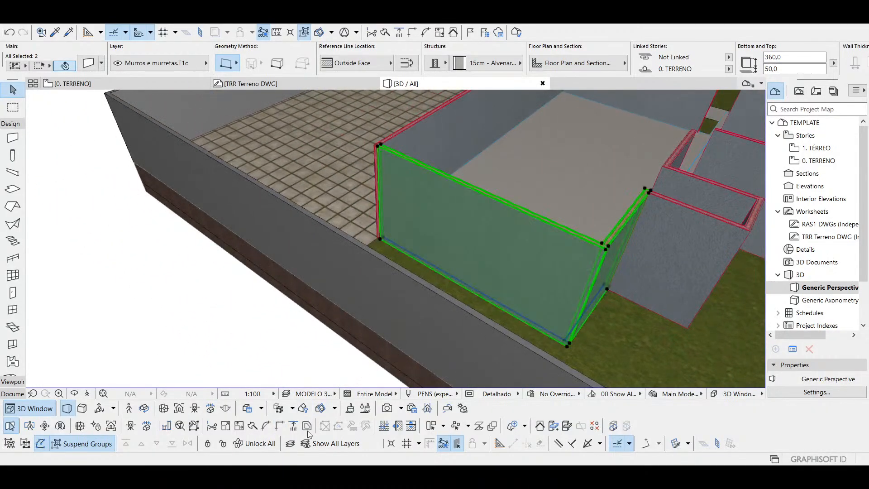
middle_click_drag(281, 245, 462, 297, "shift")
middle_click_drag(425, 295, 448, 280, "shift")
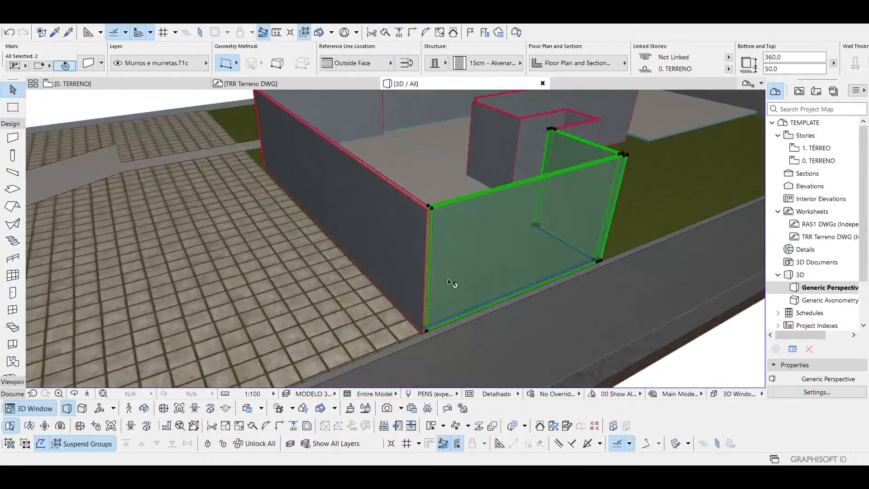
Intersect the long side wall with the rear wall at the corner beside the tiled paving.
left_click(412, 278)
left_click(463, 274, "shift")
middle_click_drag(258, 285, 413, 285, "shift")
left_click(279, 426)
key("Escape")
Intersect the long wall beside the tiled paving with the adjoining short wall at their other shared corner in 3D.
left_click(414, 285)
left_click(442, 271, "shift")
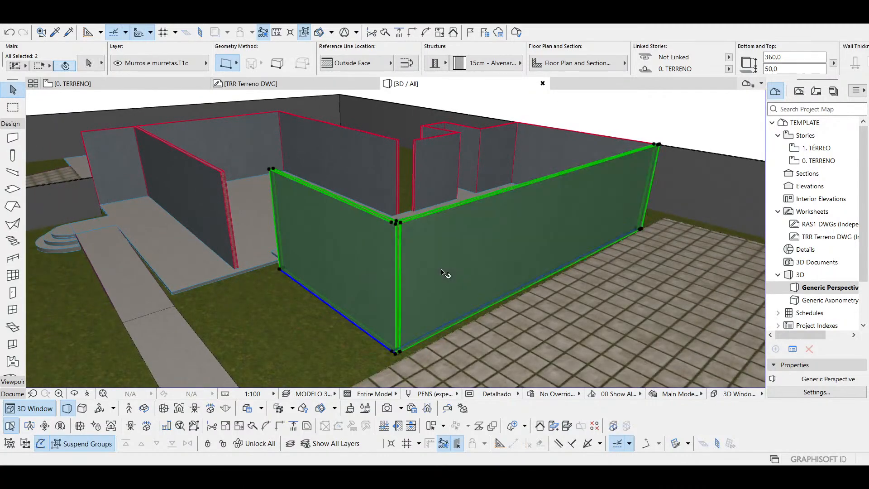
key("Escape")
middle_click_drag(327, 357, 423, 293, "shift")
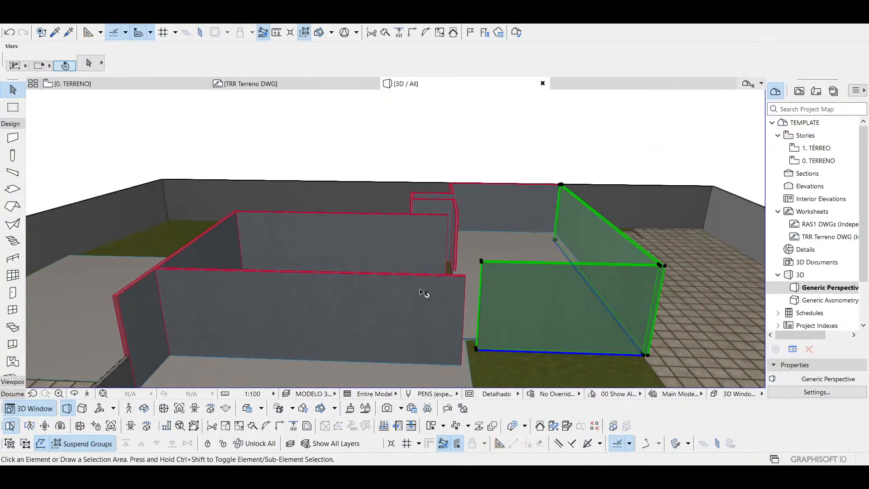
key("Escape")
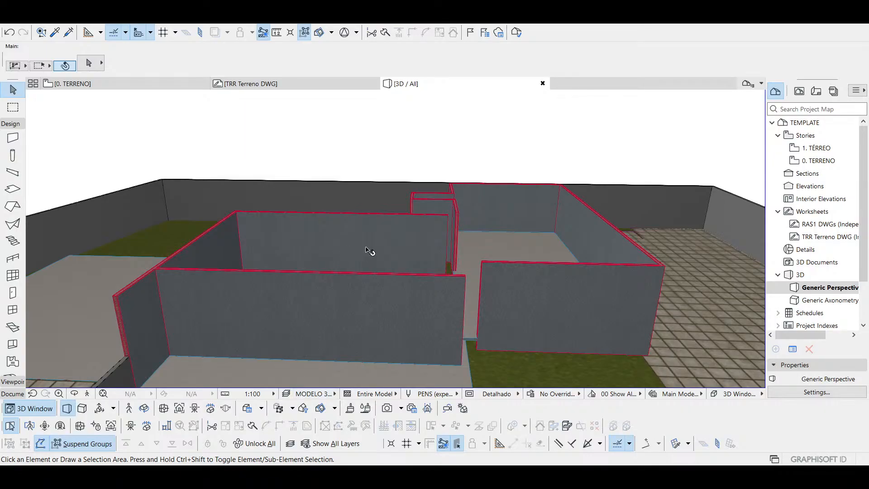
Examine the gap between the two open wall ends beside the floreira in 3D and on the 0. TERRENO floor plan.
middle_click_drag(330, 247, 446, 285, "shift")
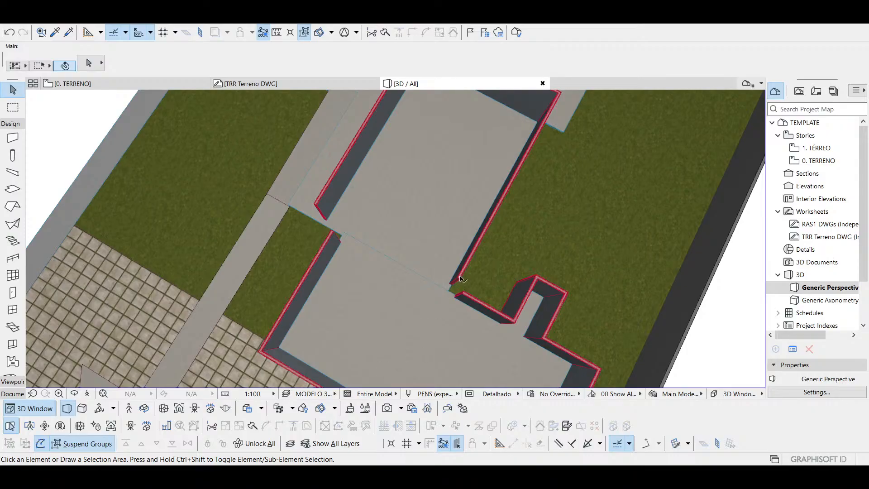
left_click_drag(472, 271, 516, 184)
left_click(150, 88)
middle_click_drag(414, 301, 413, 181)
middle_click_drag(440, 281, 437, 187)
scroll(471, 268, "up", 1)
scroll(471, 268, "up", 3)
middle_click_drag(432, 299, 435, 252)
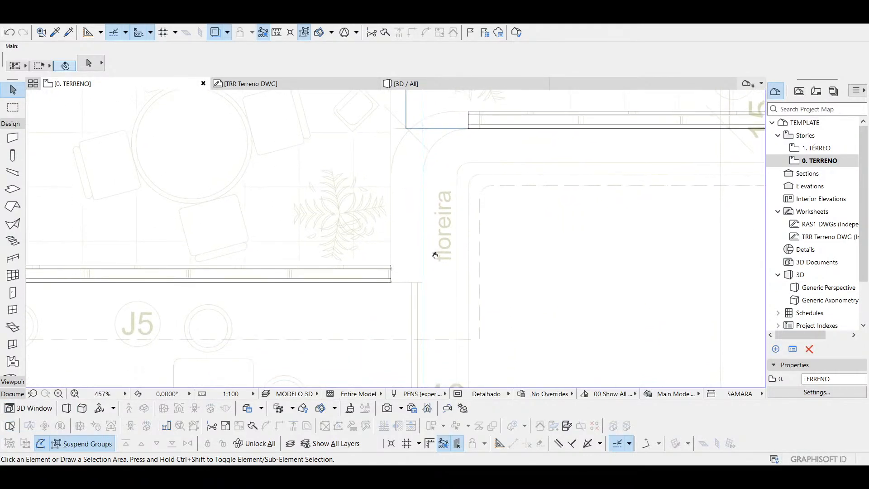
middle_click_drag(413, 205, 415, 227)
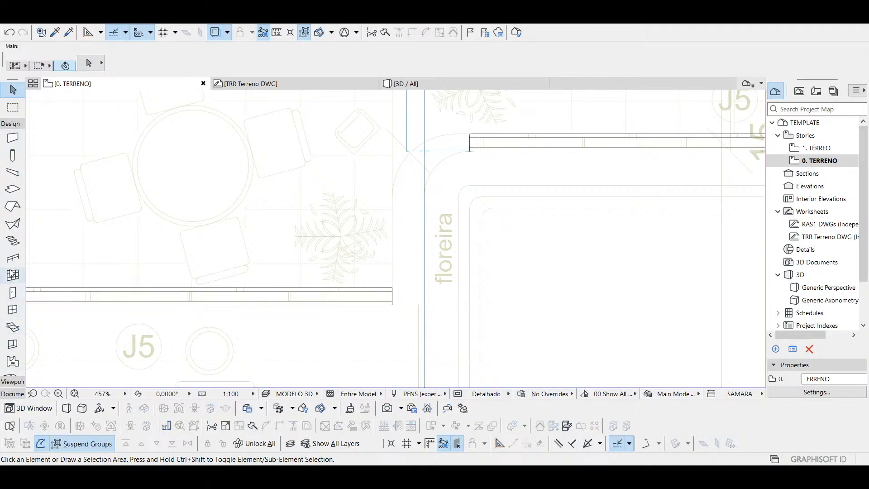
middle_click_drag(362, 285, 333, 209)
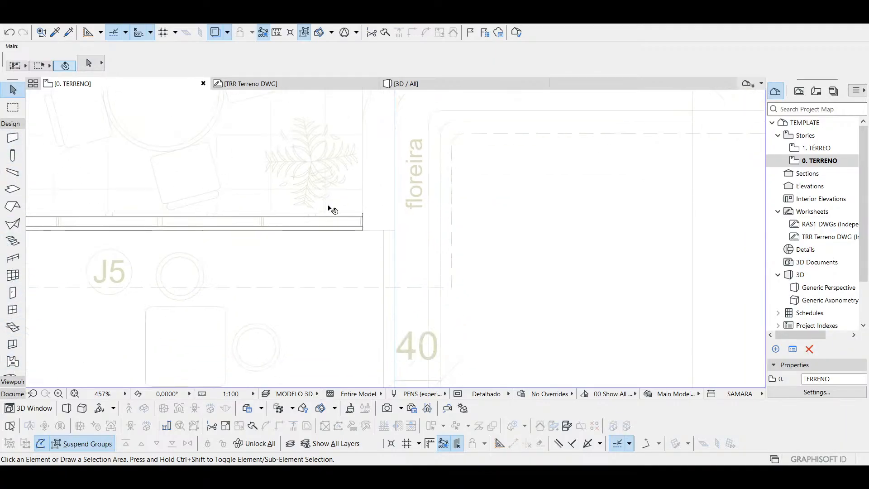
scroll(328, 207, "down", 3)
middle_click_drag(318, 247, 401, 193)
left_click(388, 245, "alt")
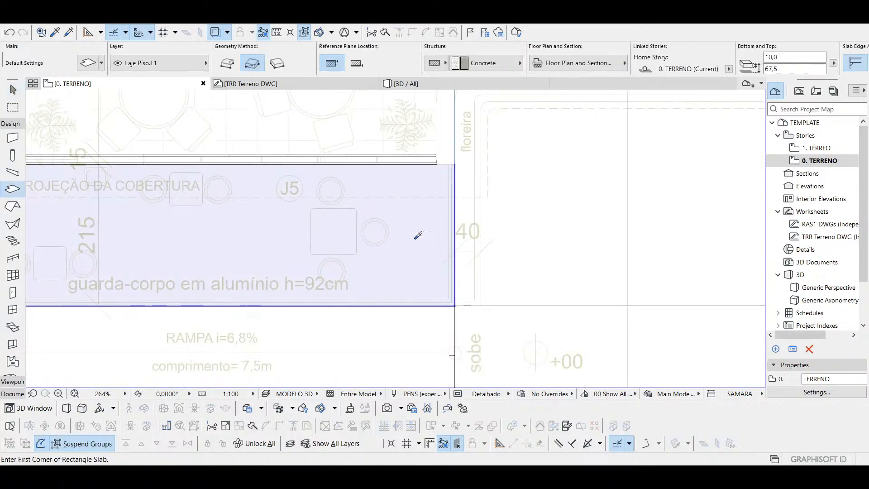
key("Escape")
scroll(16, 332, "down", 3)
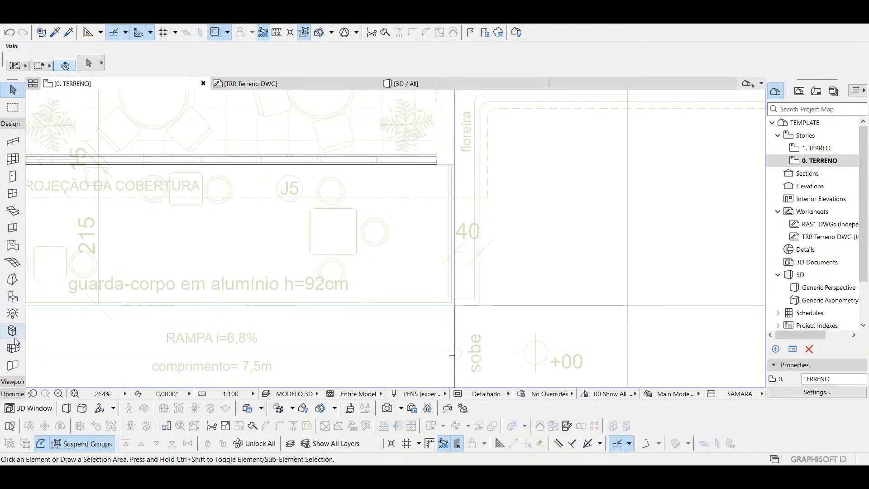
Draw a narrow rectangular mesh on the Paredes.I1 layer from the lower wall end, along the floreira, past the upper wall.
left_click(13, 262)
middle_click_drag(495, 155, 426, 296)
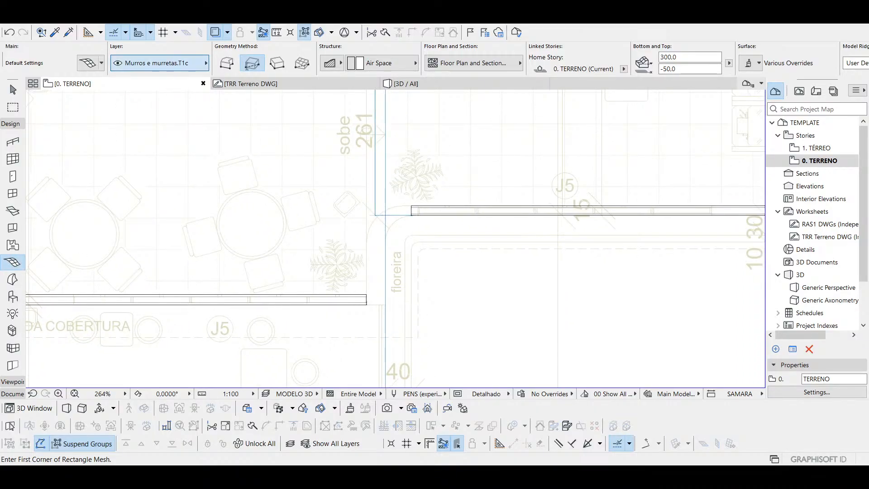
left_click(249, 86)
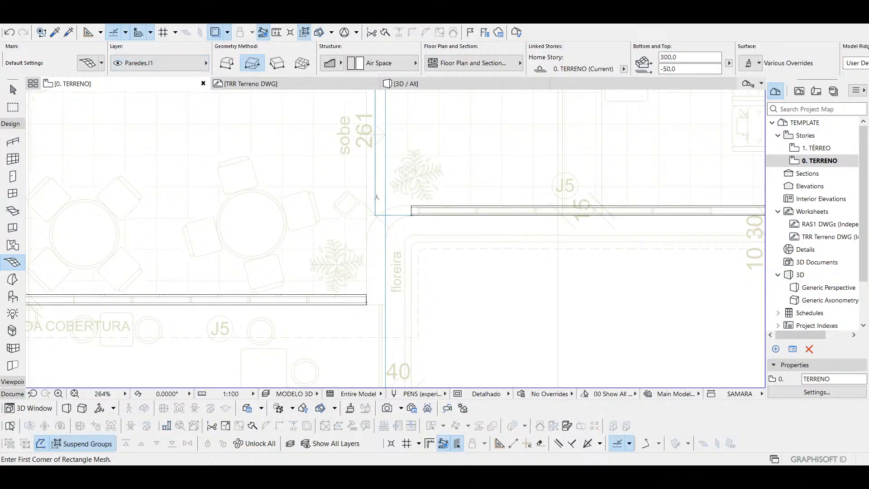
scroll(374, 305, "up", 6)
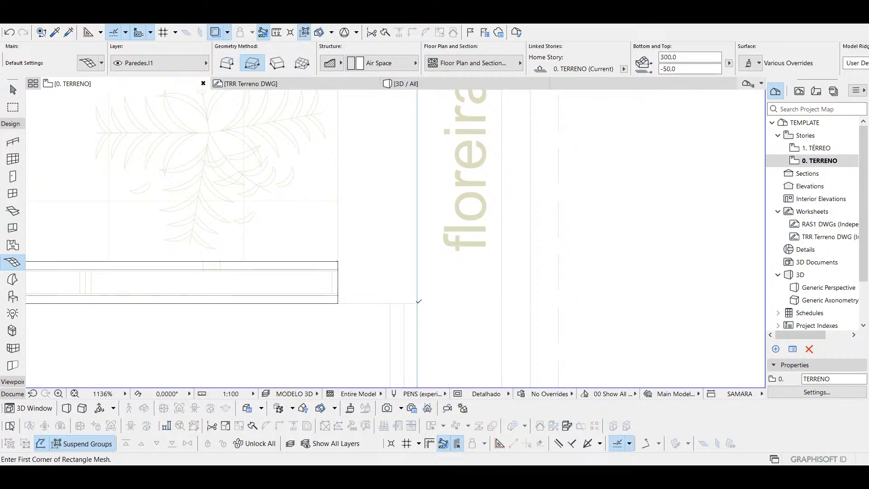
left_click(417, 303)
scroll(383, 280, "down", 3)
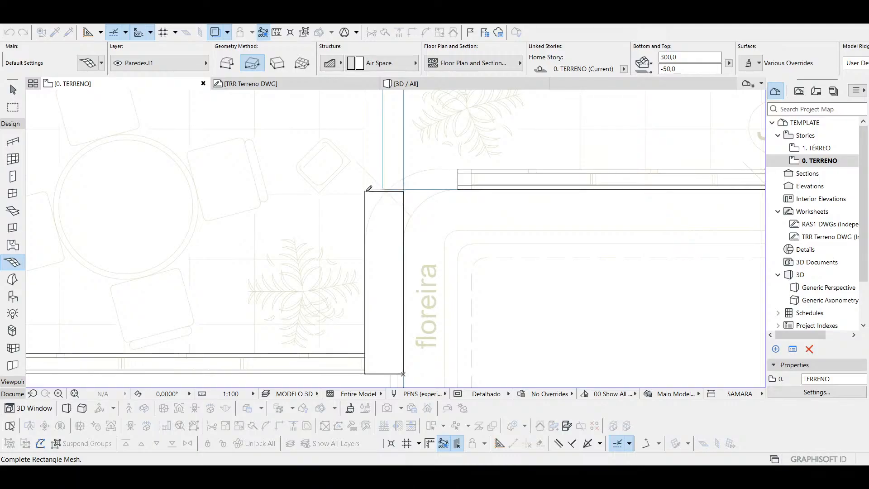
key("shift")
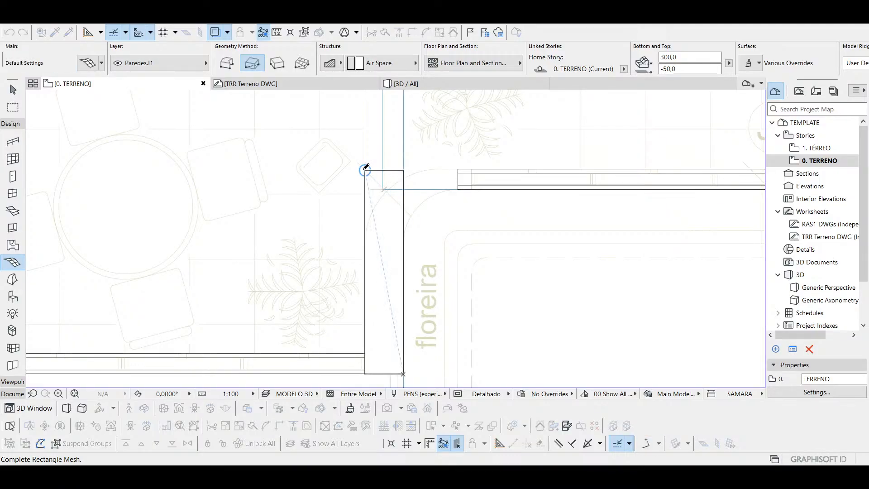
scroll(461, 166, "up", 2)
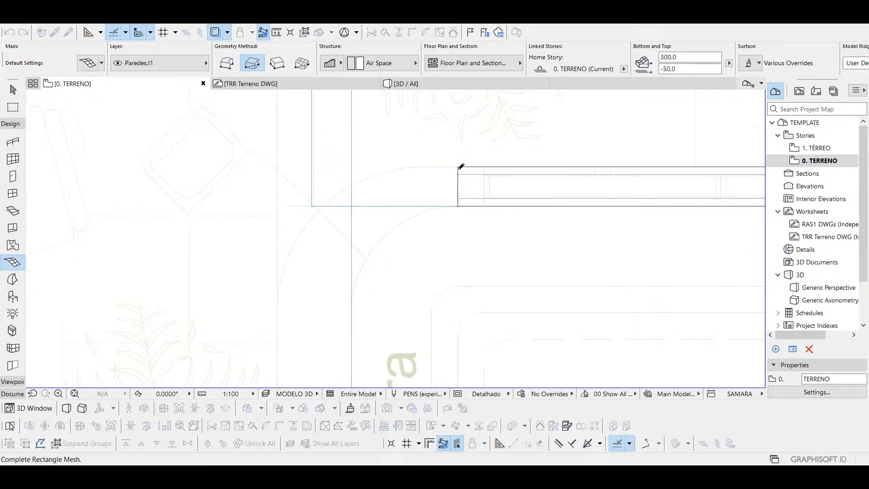
scroll(460, 167, "up", 3)
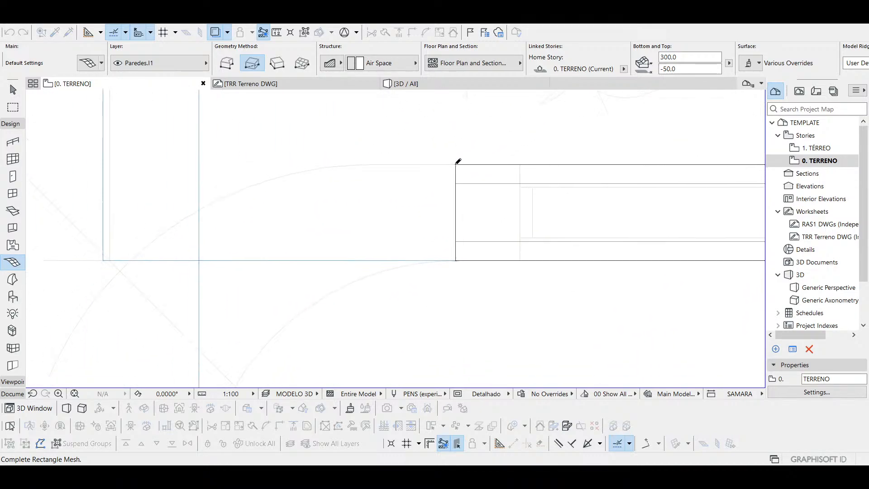
scroll(458, 162, "down", 5)
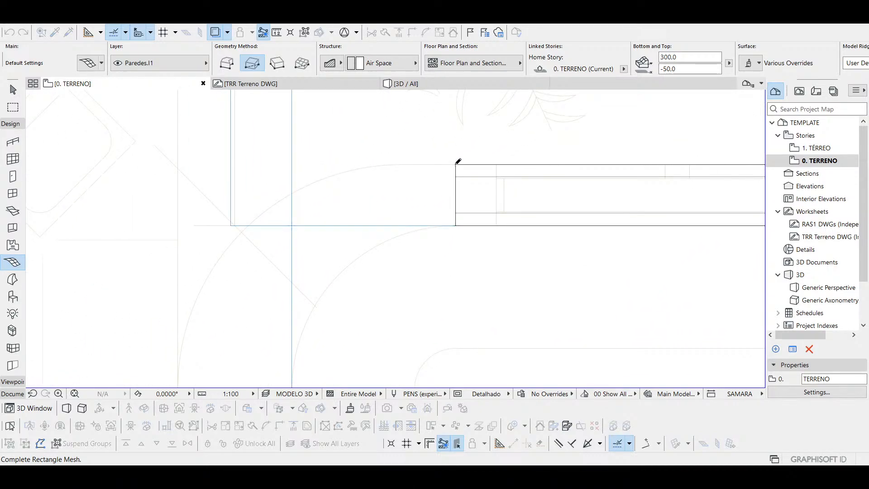
left_click(296, 128)
key("Escape")
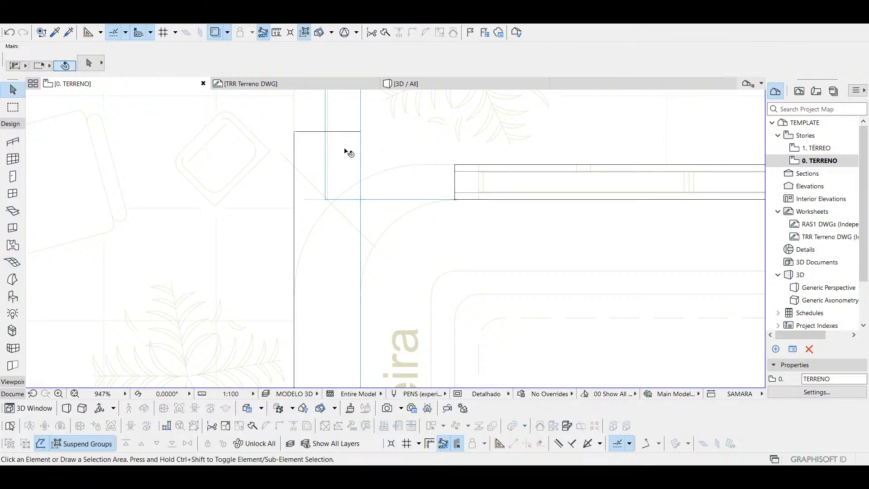
Offset the mesh's upper edge to line up with the inner face of the upper wall.
left_click(296, 133)
scroll(299, 134, "up", 1)
left_click(320, 131)
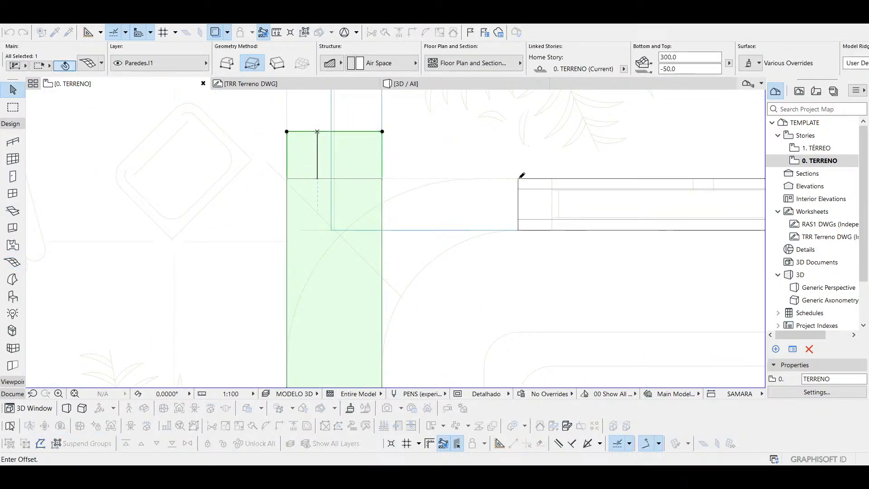
left_click(522, 176)
left_click(427, 202)
scroll(430, 158, "down", 3)
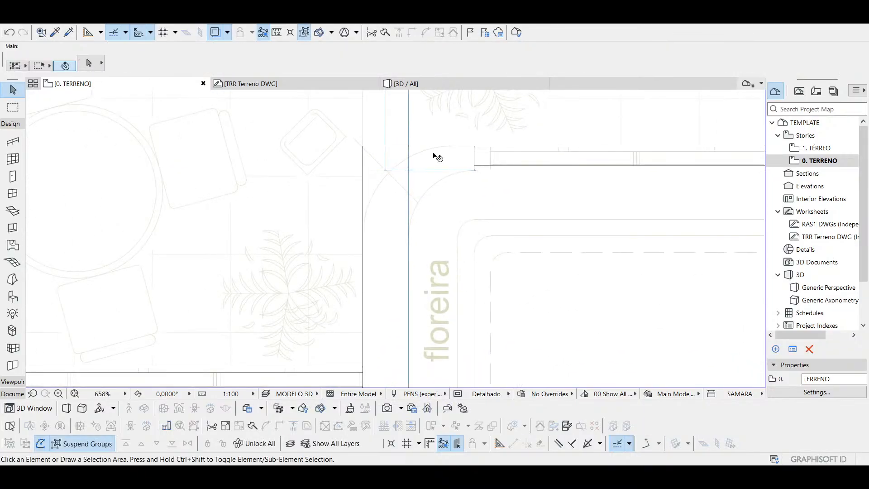
Delete the rectangular mesh beside the floreira.
scroll(428, 174, "up", 1)
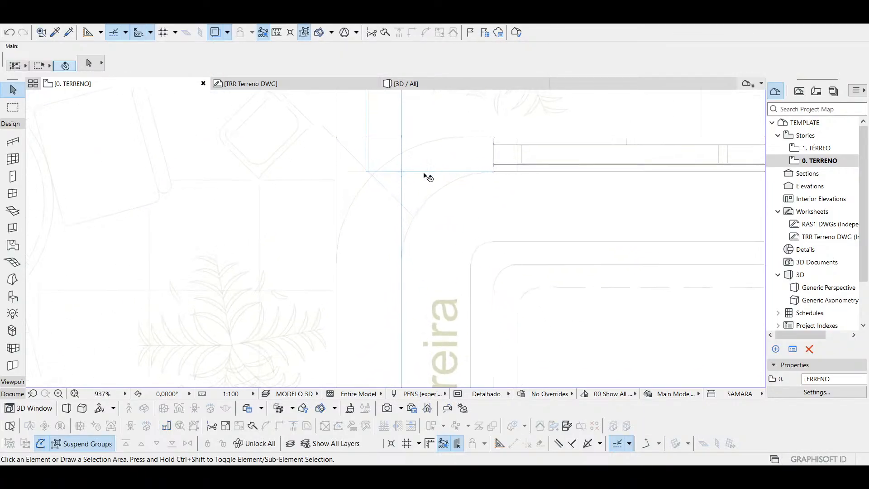
left_click(359, 213)
key("Escape")
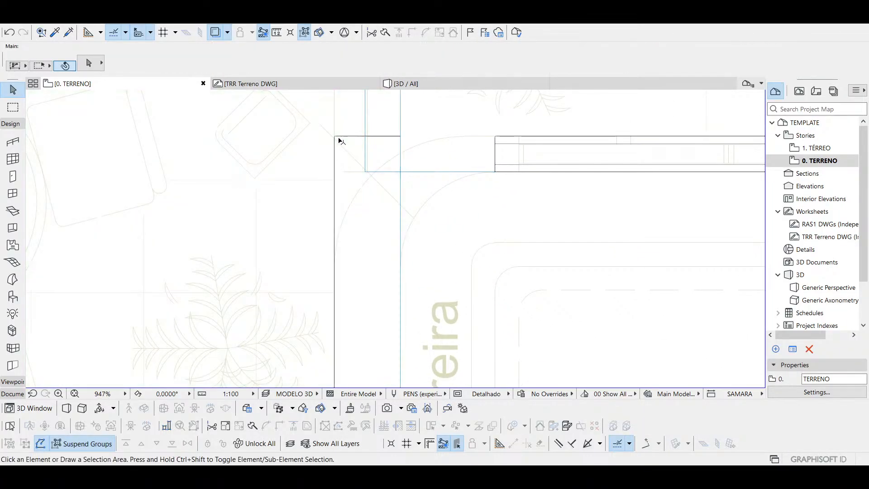
left_click(339, 141)
scroll(464, 186, "down", 1)
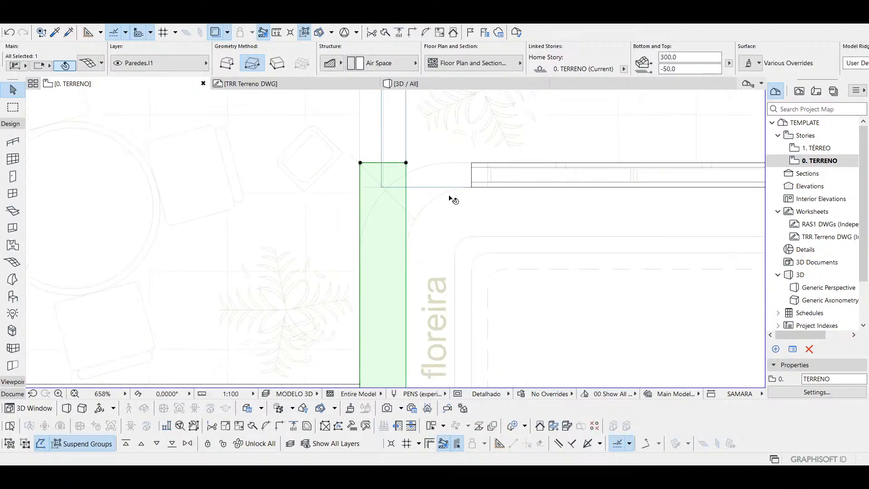
scroll(454, 200, "down", 3)
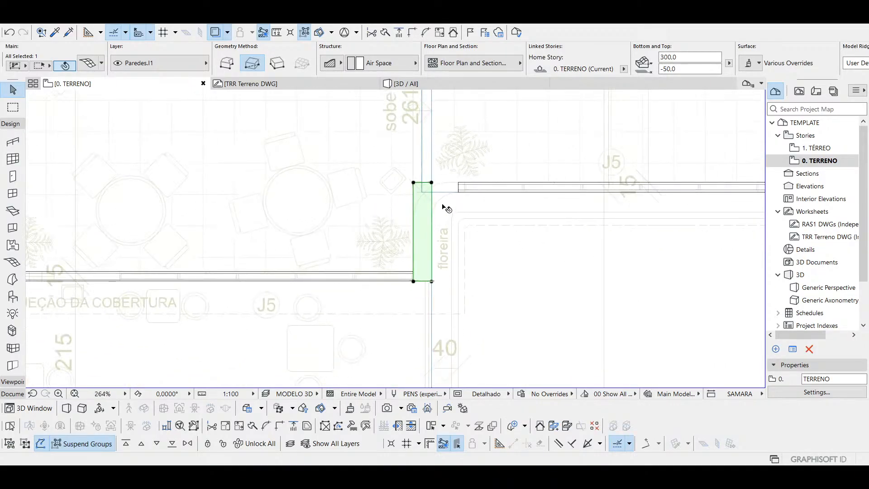
scroll(447, 209, "up", 2)
key("Escape")
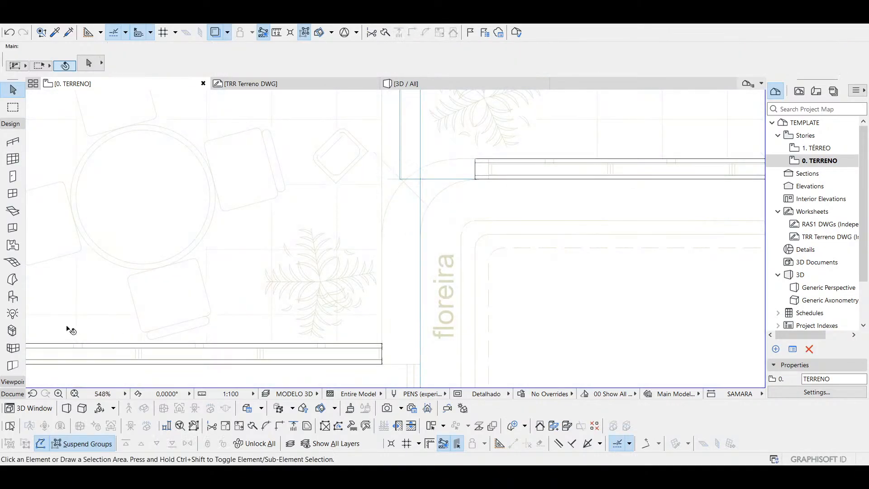
Start a polyline at the upper wall's inner end corner, tracing the gap's inner edge down to the lower wall and across to the slab edge.
left_click(13, 394)
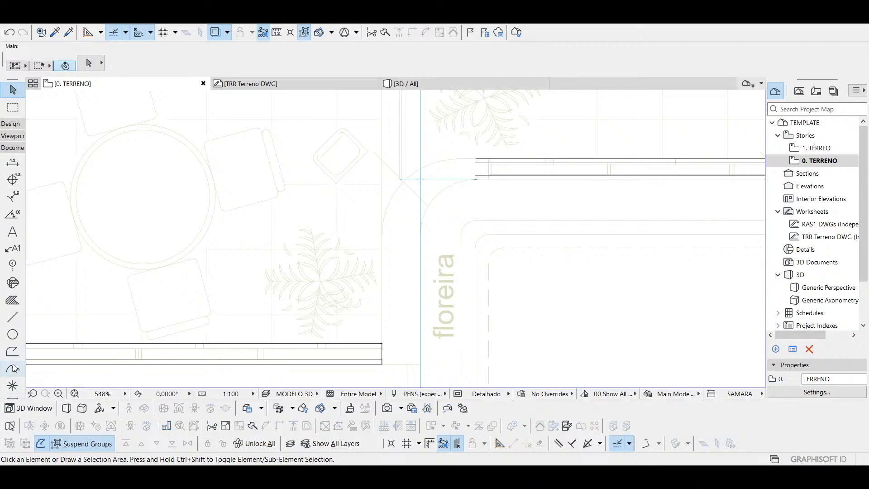
left_click(19, 354)
scroll(442, 236, "up", 4)
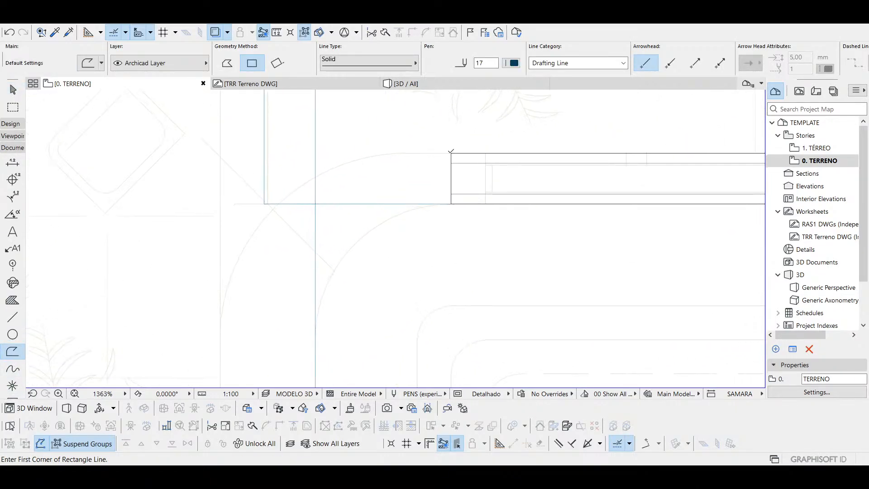
left_click(451, 153)
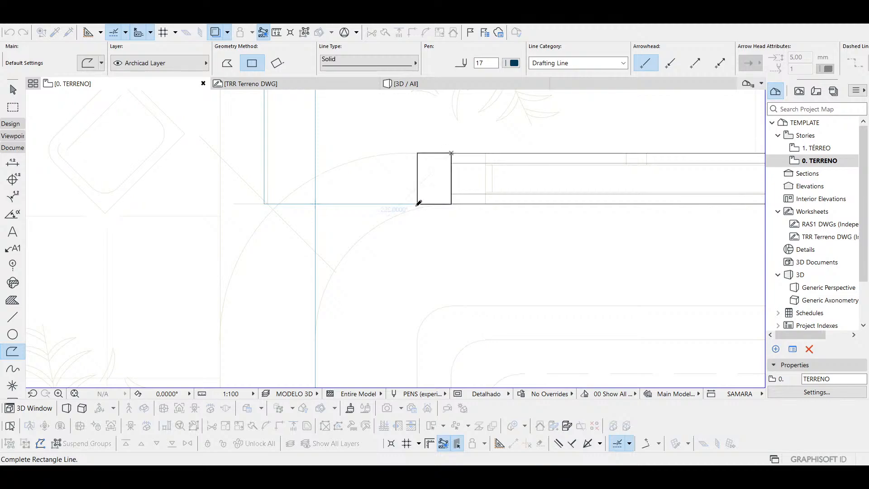
left_click(229, 65)
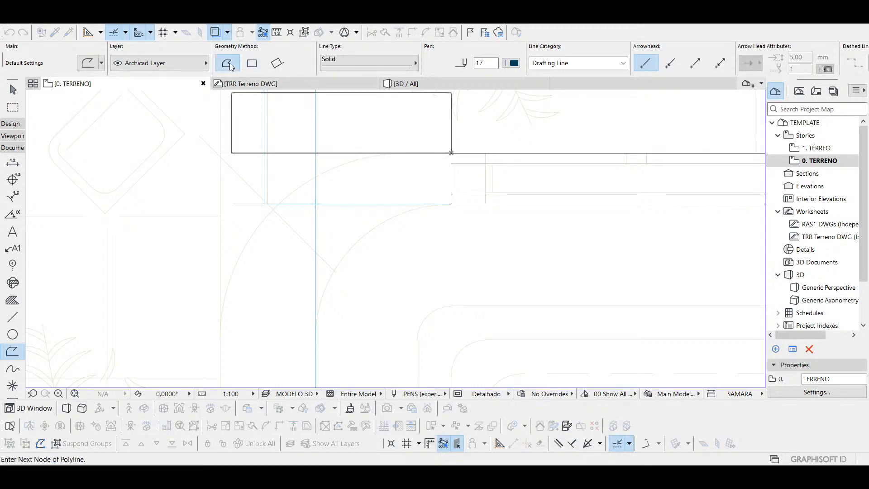
scroll(270, 153, "down", 3)
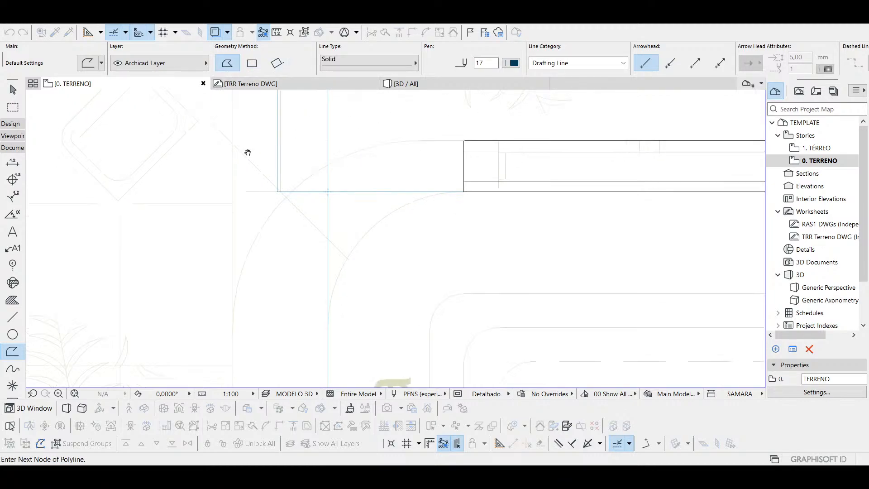
key("shift")
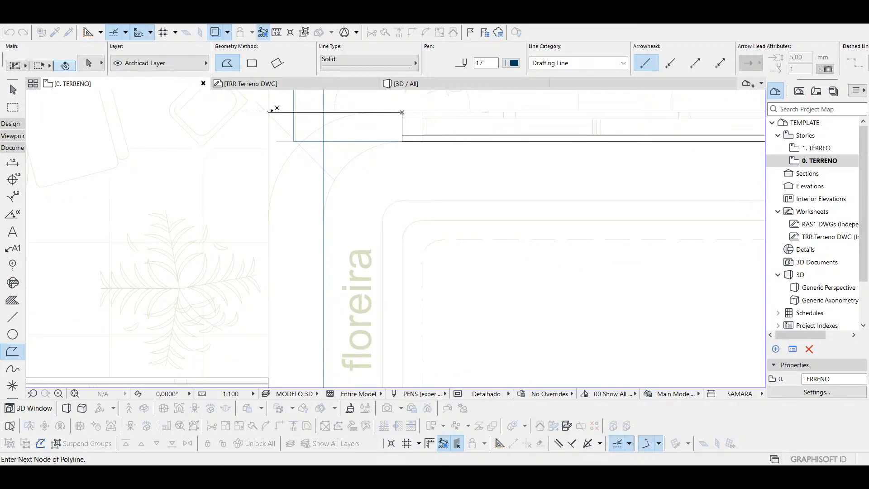
left_click(270, 112, "shift")
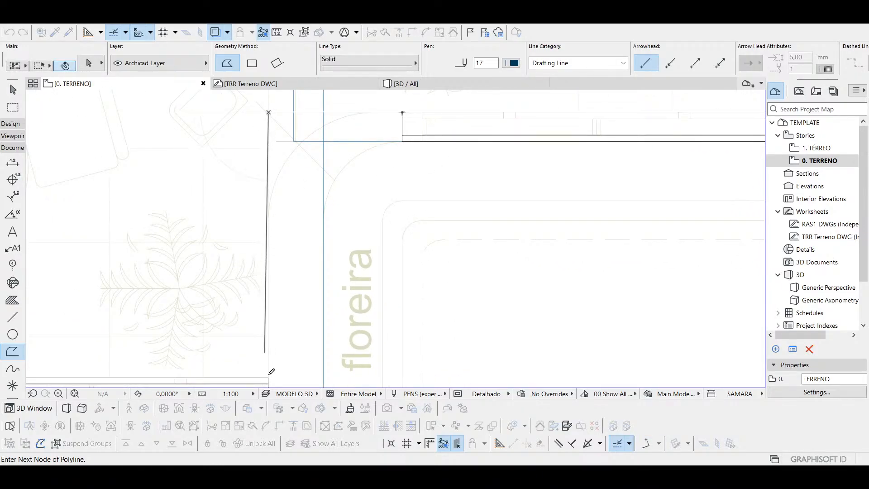
middle_click_drag(272, 375, 305, 219)
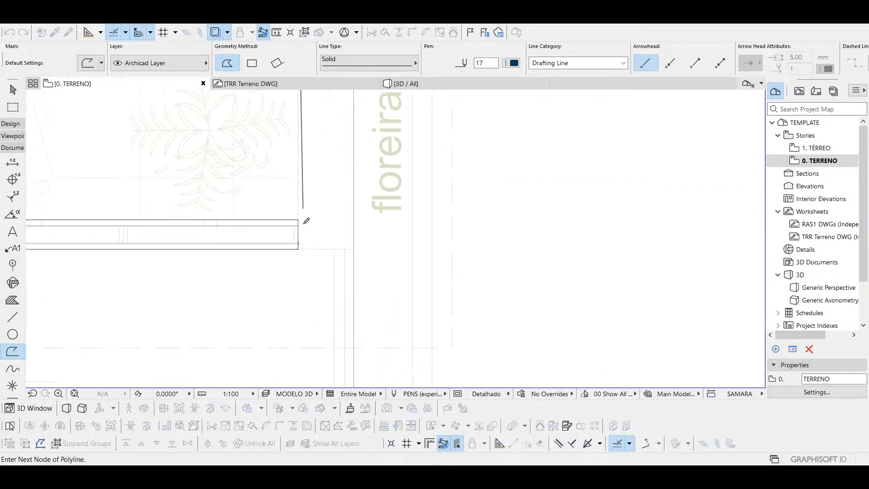
left_click(298, 249)
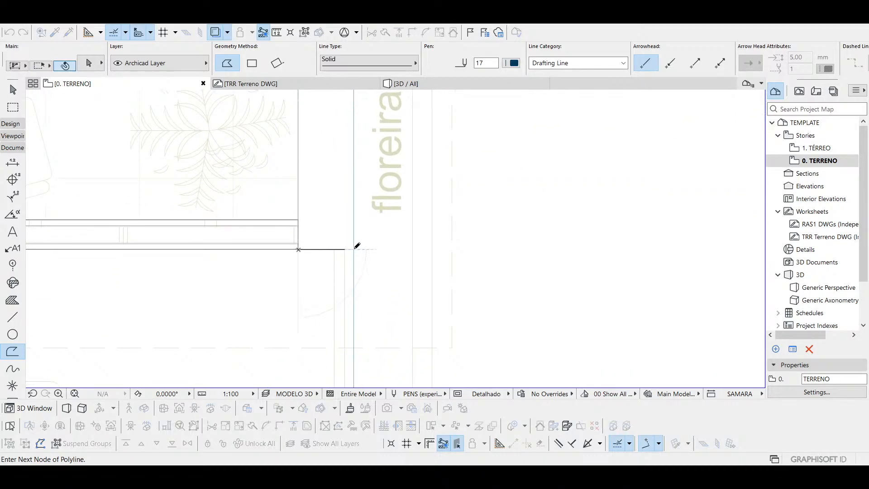
left_click(355, 249)
Complete the L-shaped polyline up along the slab edge and across to the upper wall's outer face, closing it at the wall end.
middle_click_drag(391, 144, 386, 347)
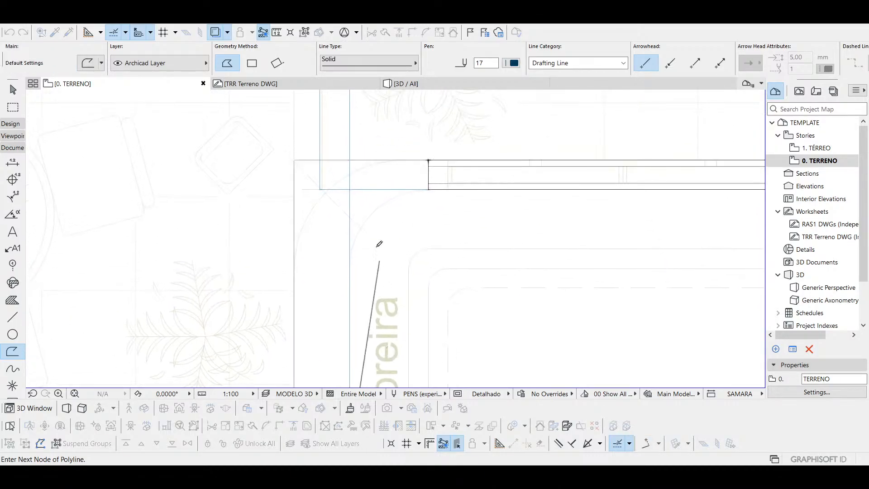
scroll(373, 226, "up", 2)
scroll(337, 189, "up", 1)
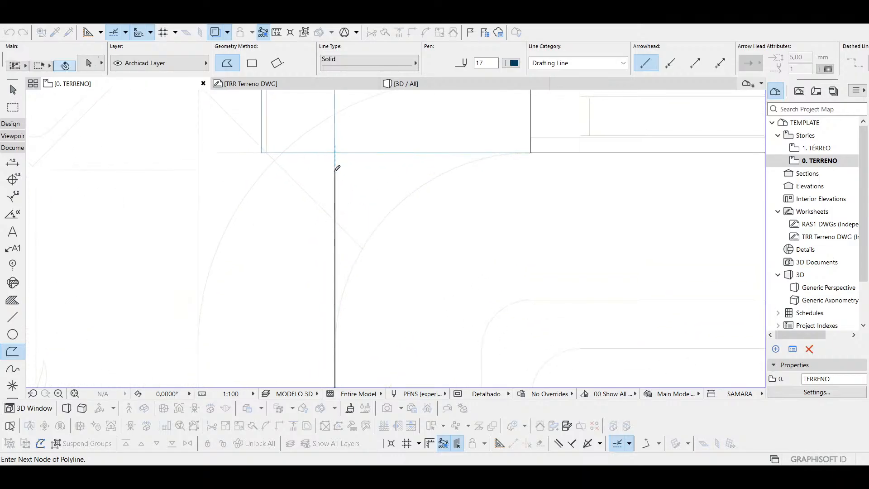
scroll(476, 150, "up", 1)
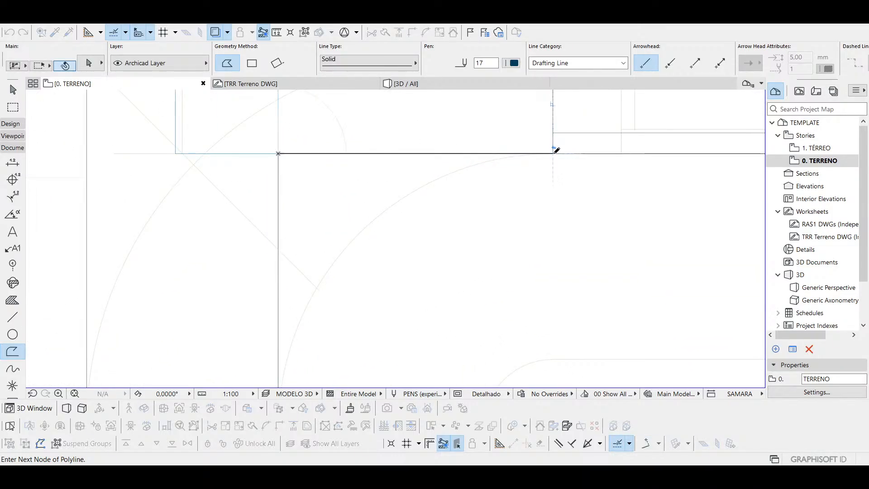
middle_click_drag(554, 153, 506, 263)
double_click(550, 235)
key("Escape")
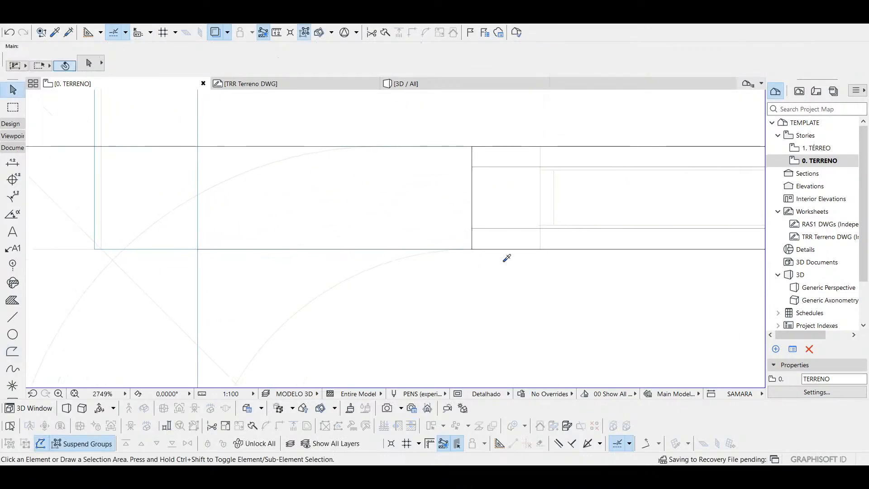
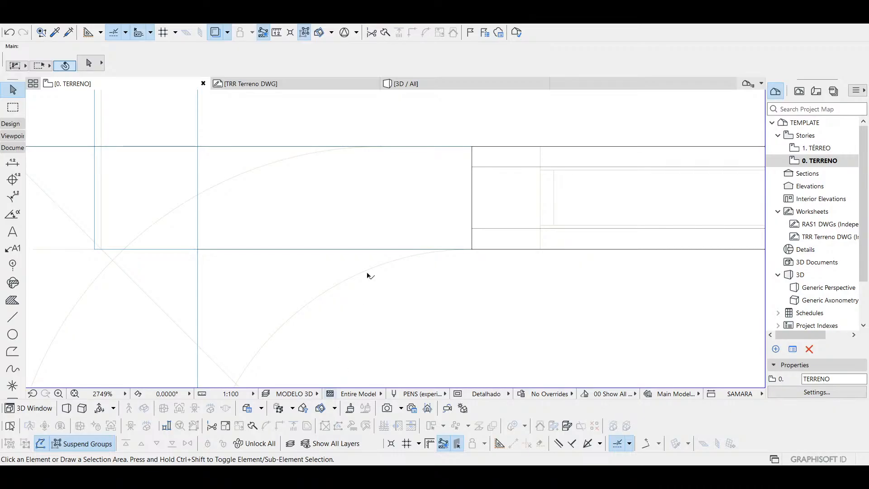
Fillet the L-shaped polyline's inner corner with an arc reaching the upper wall's inner end corner, following the curved plan line.
scroll(401, 238, "down", 3)
scroll(536, 245, "down", 1)
left_click(514, 241)
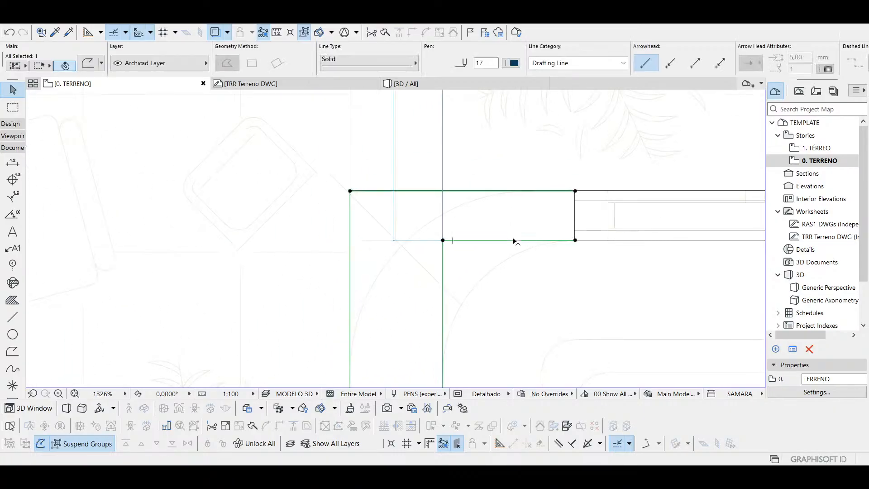
middle_click_drag(499, 270, 467, 222)
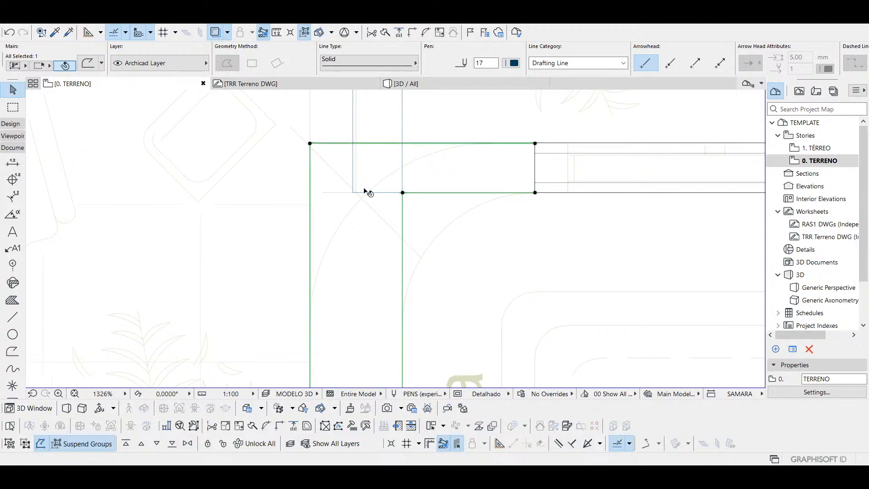
scroll(435, 206, "up", 2)
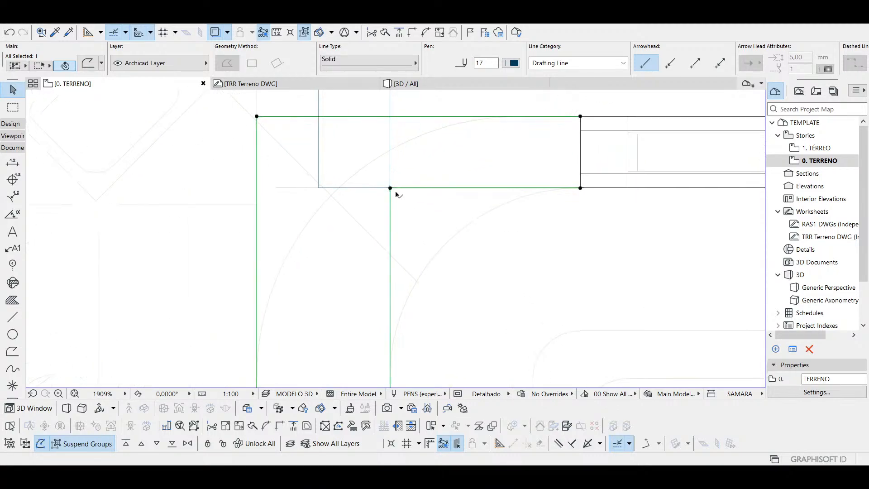
key("m")
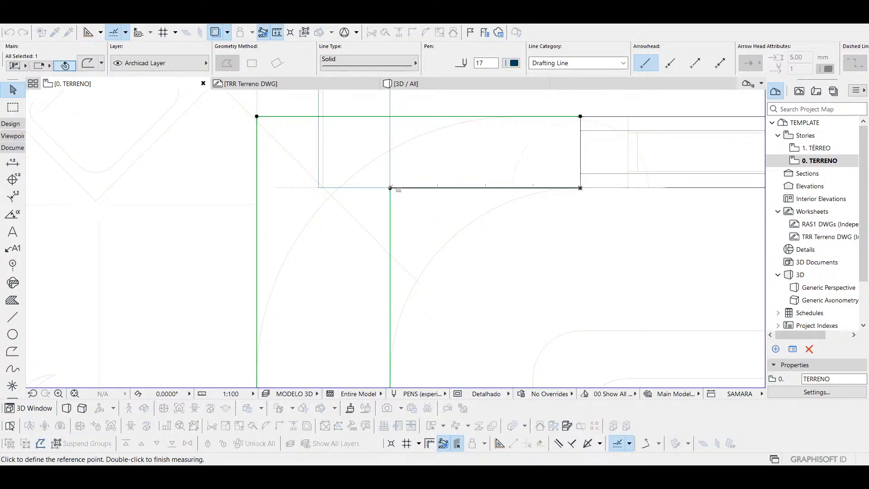
left_click(390, 188)
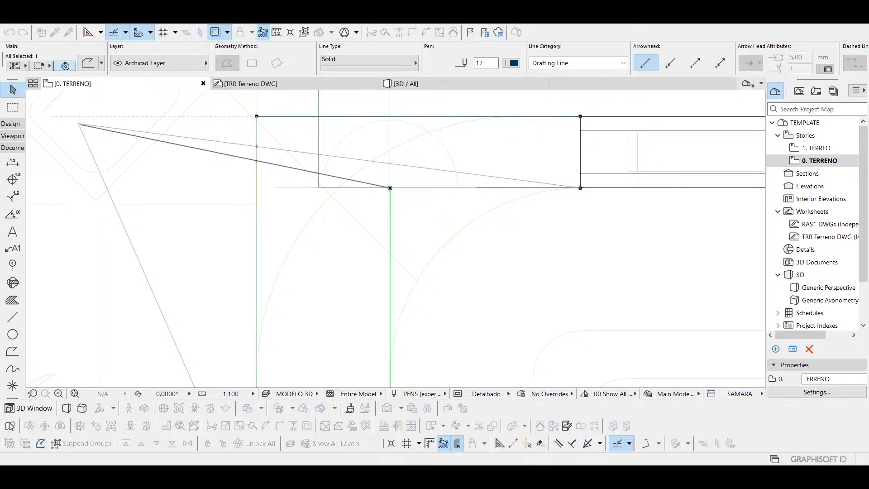
key("Return")
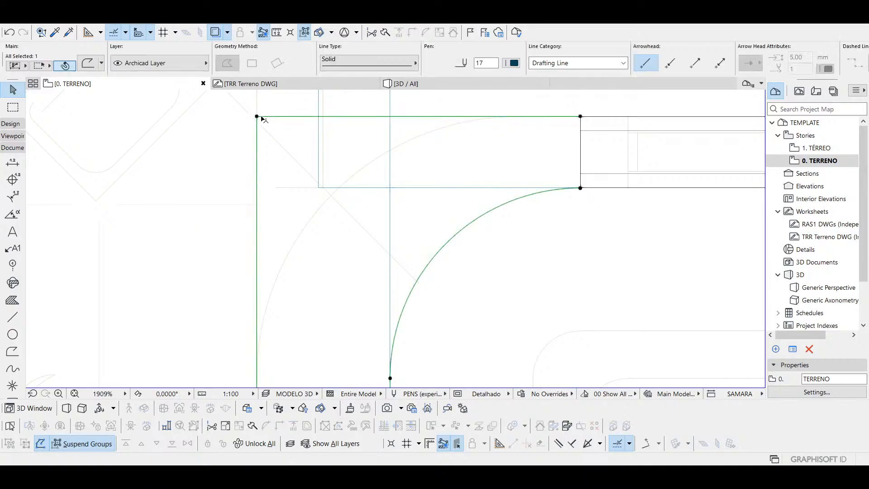
Try to fillet the polyline's outer corner with a radius spanning from that corner to the upper wall's end.
middle_click_drag(431, 188, 447, 213)
key("m")
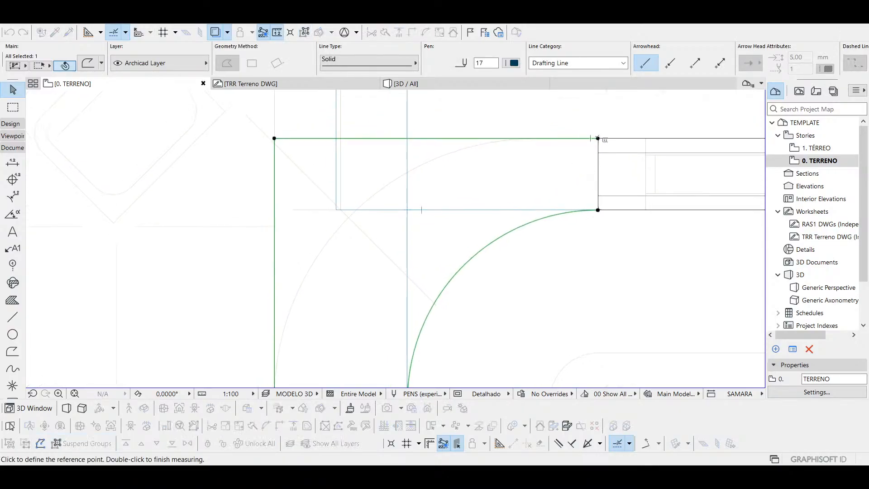
left_click(598, 138)
key("Escape")
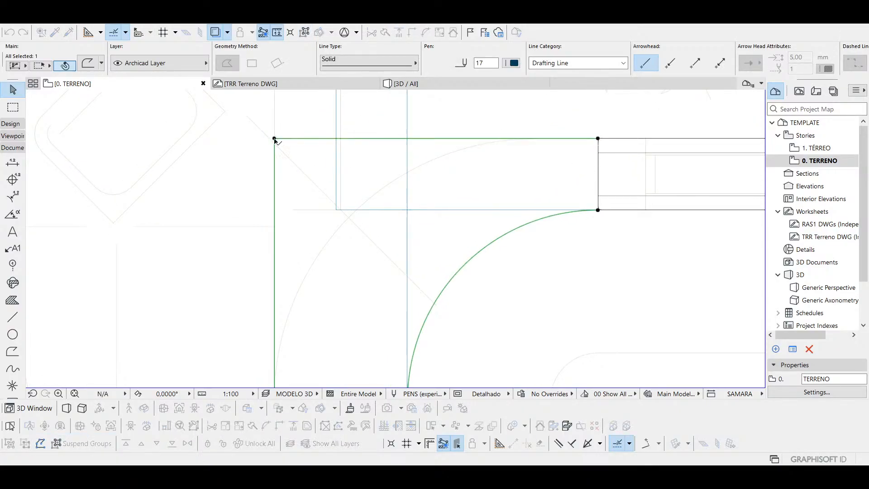
left_click(275, 138)
left_click(64, 102)
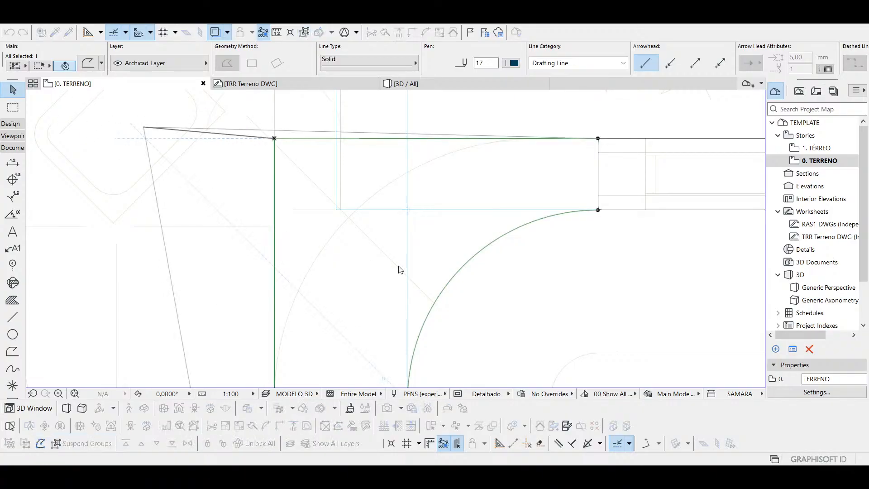
key("Return")
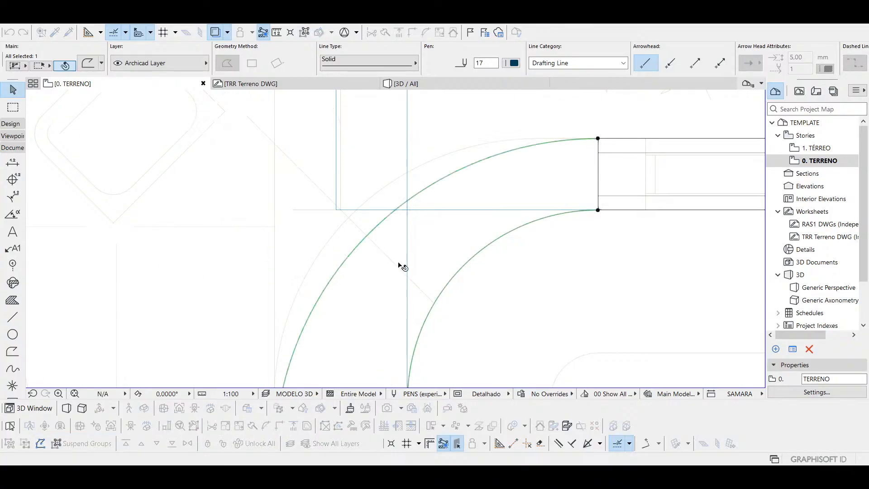
scroll(384, 186, "down", 8)
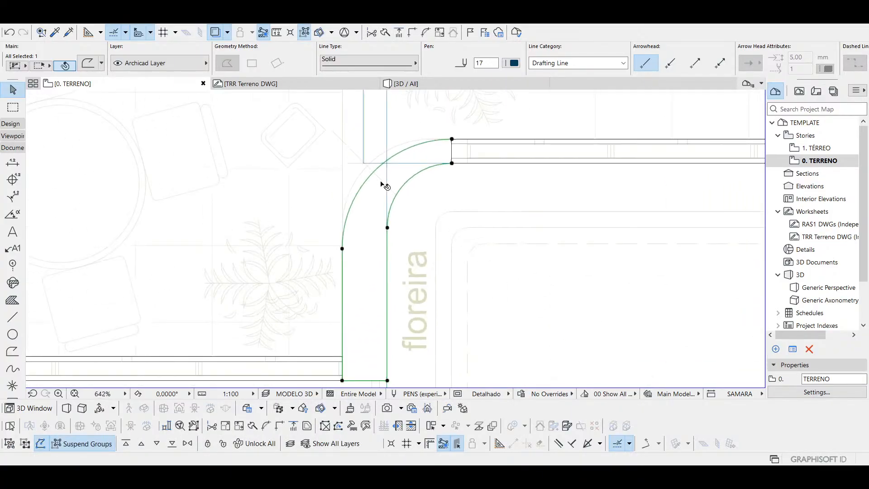
scroll(366, 176, "up", 6)
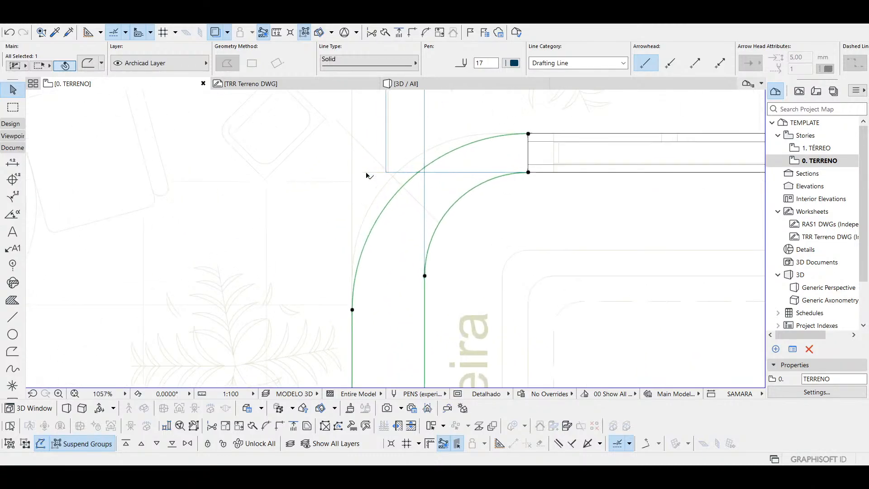
key("ctrl+z")
Try to fillet the polyline's outer corner with the same radius as the inner arc.
left_click(352, 131)
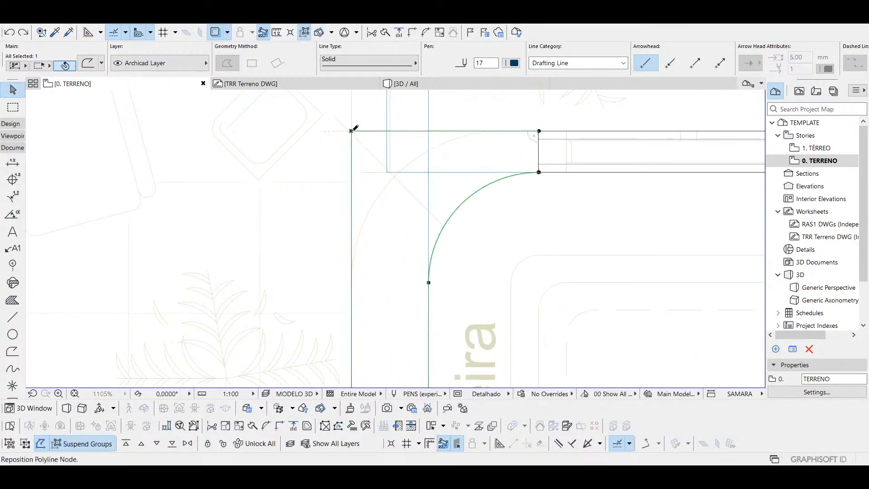
left_click(365, 218)
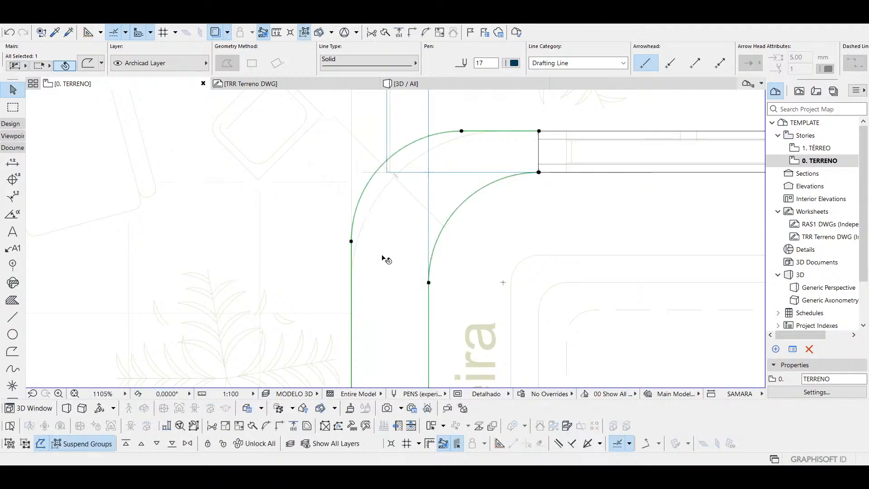
key("ctrl+z")
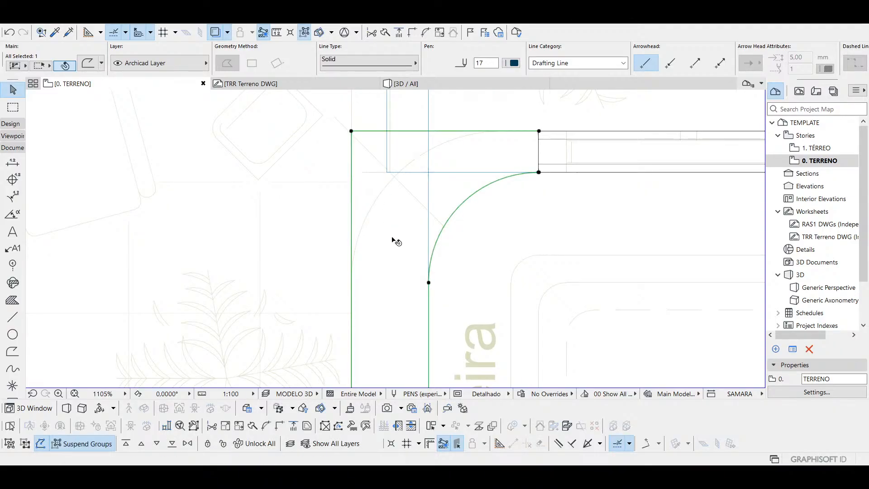
Measure from the plan arc's tangent point to the polyline's outer corner and fillet that corner with the matching radius.
scroll(402, 148, "up", 2)
middle_click_drag(471, 164, 475, 191)
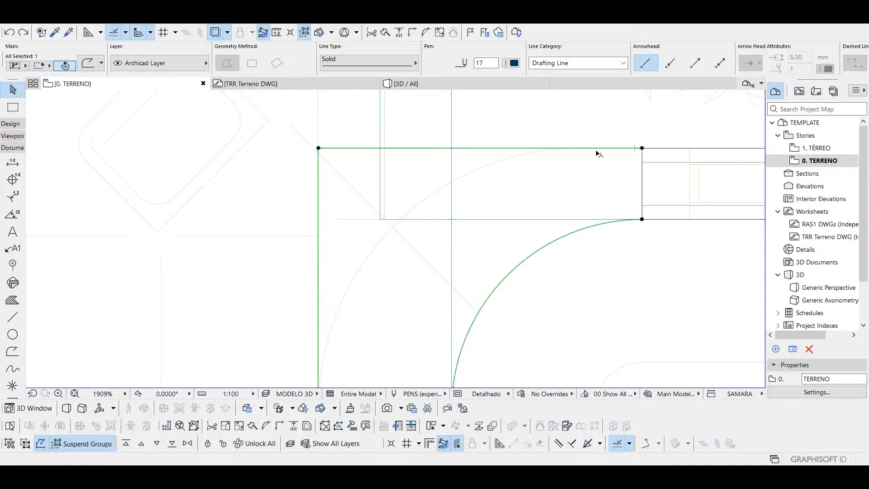
key("m")
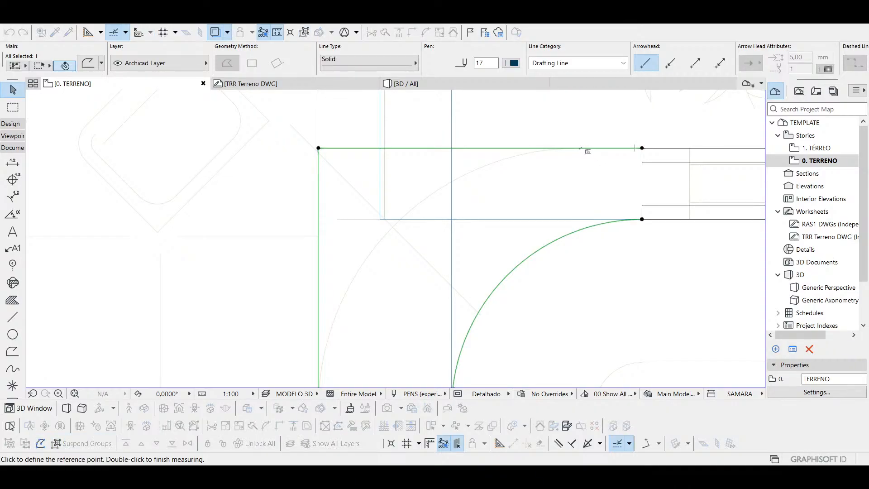
left_click(580, 148)
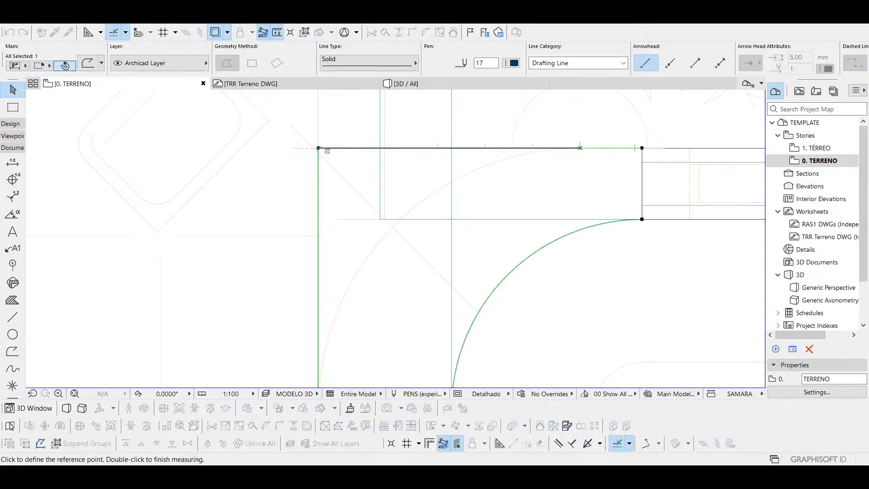
left_click(319, 147)
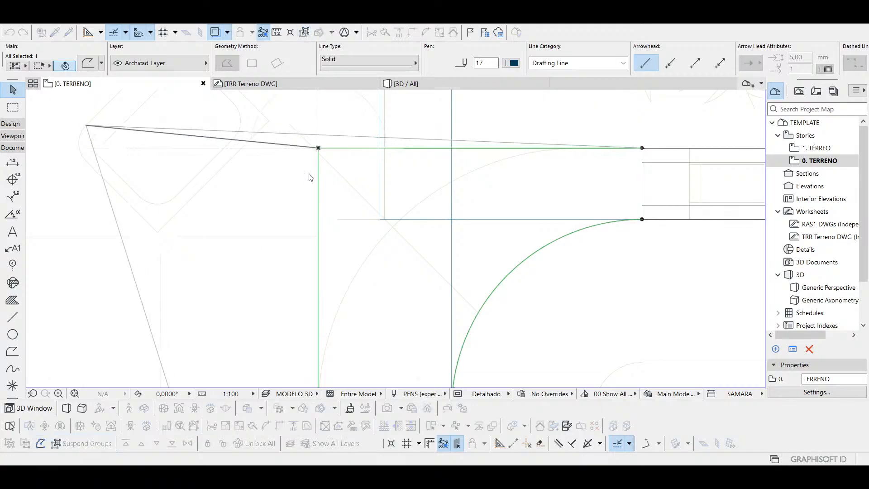
key("Return")
key("alt+g")
key("Escape")
middle_click_drag(512, 231, 466, 175)
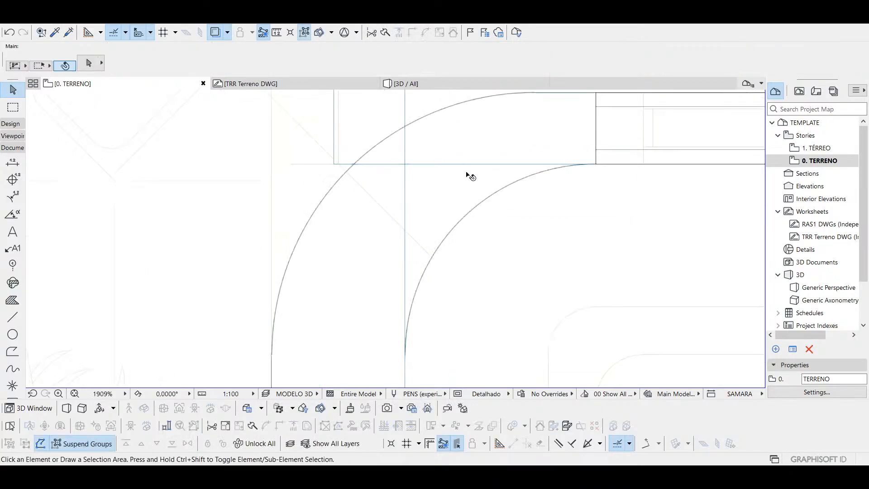
Select the rounded polyline and examine its nodes where it meets the upper wall's end.
scroll(466, 176, "down", 4)
scroll(466, 179, "down", 2)
left_click(430, 228)
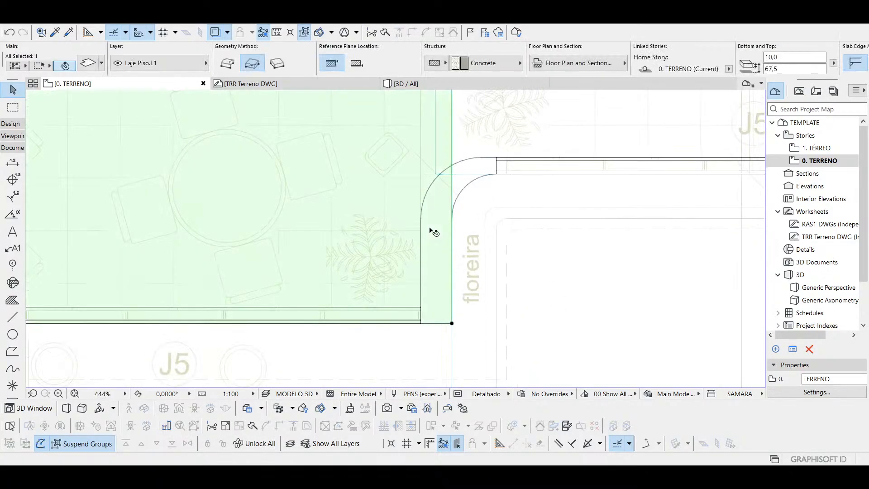
key("Escape")
left_click(465, 195)
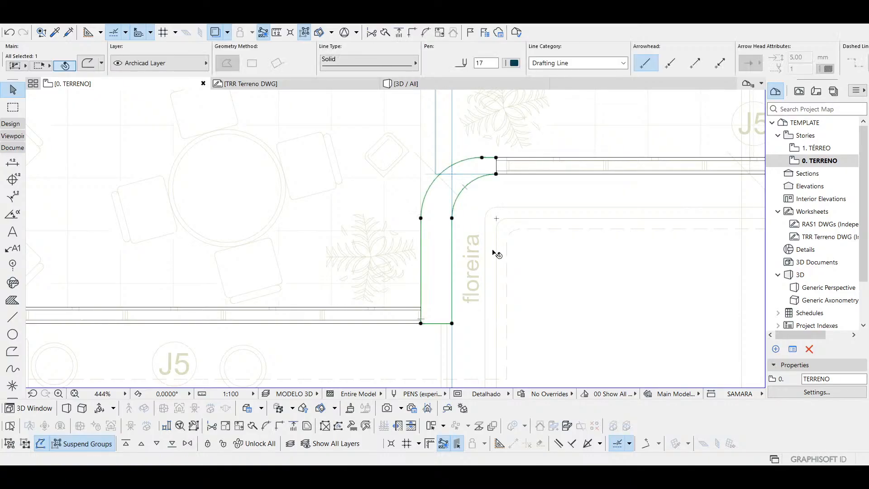
scroll(500, 162, "up", 8)
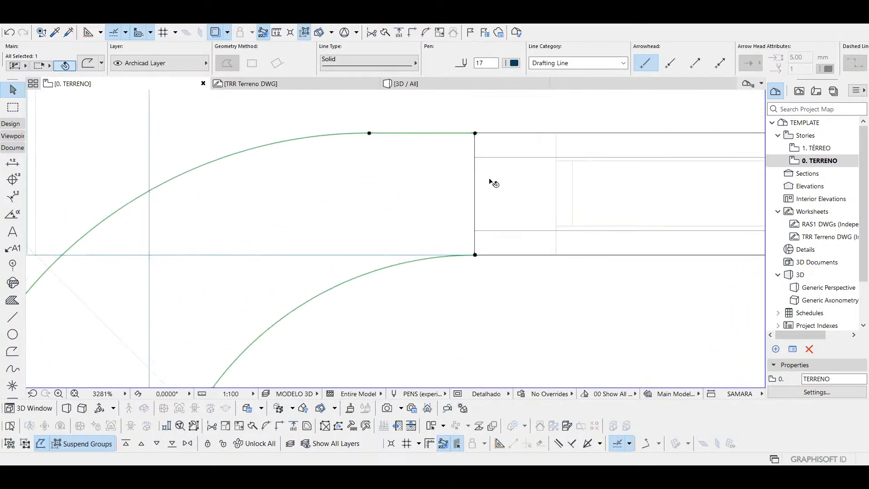
left_click(475, 256)
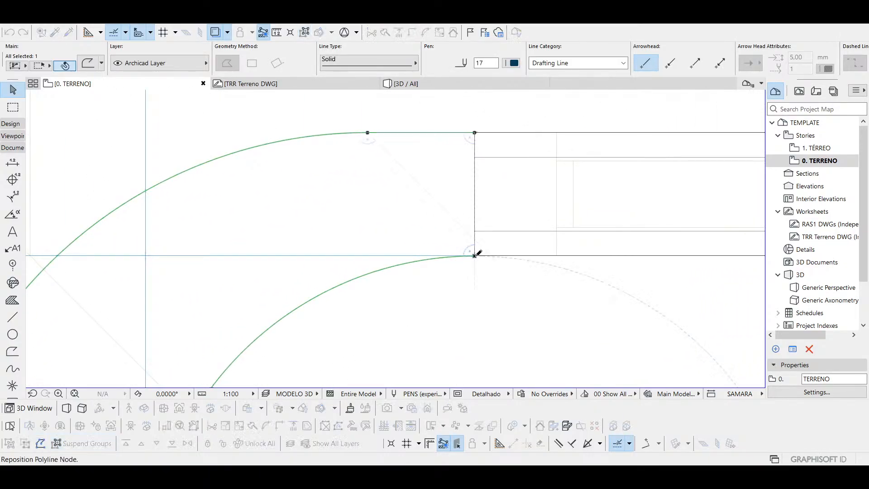
key("Escape")
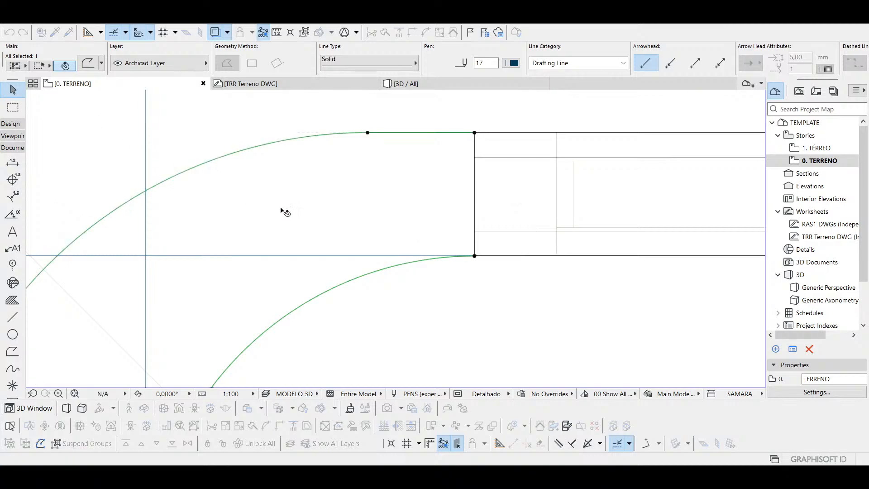
left_click(475, 256)
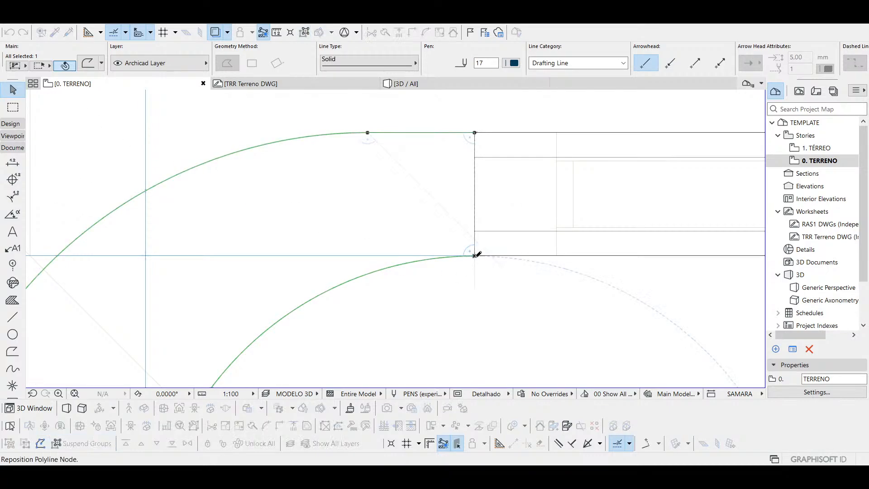
left_click(475, 256)
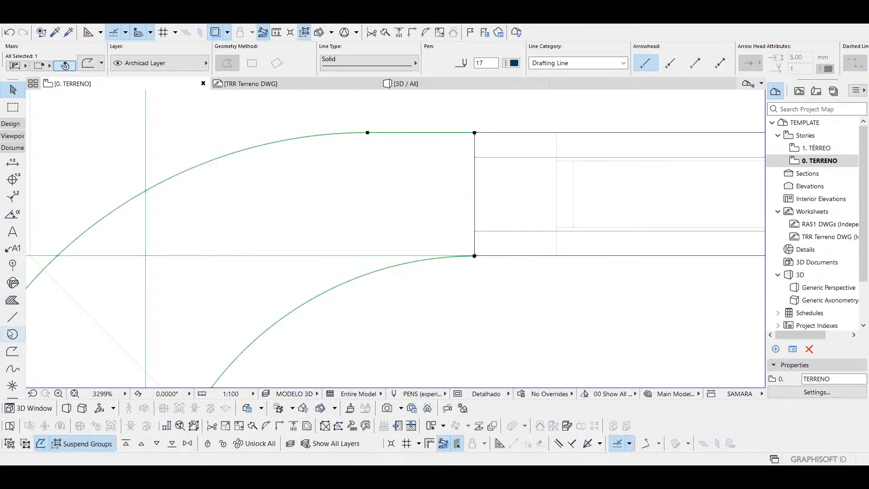
Draw a straight polyline segment across the upper wall's end, joining the curved outline's inner and outer end nodes.
left_click(12, 351)
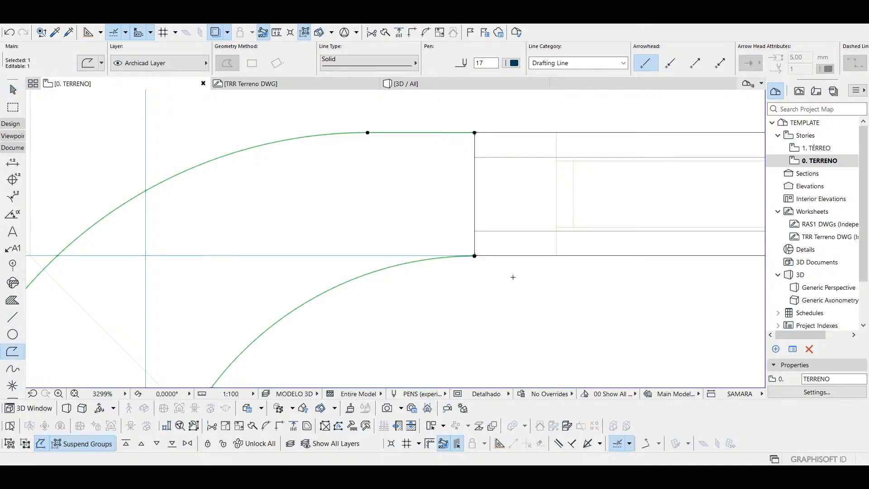
left_click(475, 256)
key("Escape")
key("Escape")
left_click(475, 255)
scroll(476, 254, "up", 3)
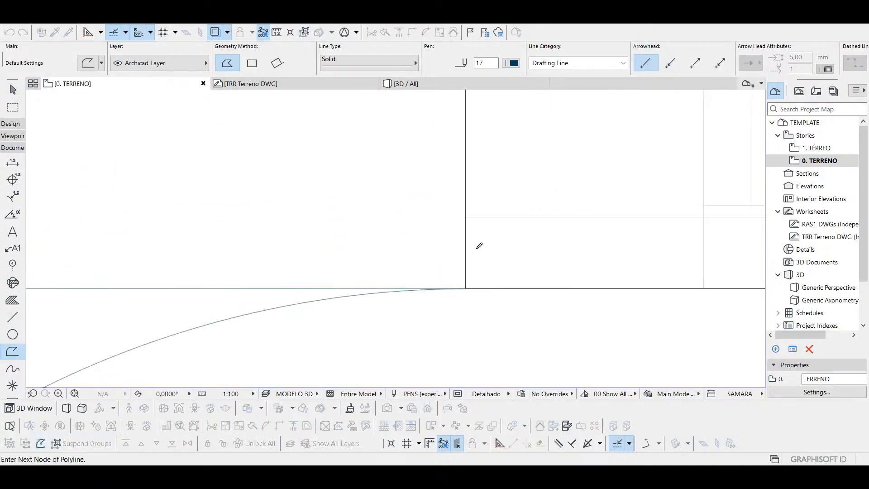
scroll(466, 278, "down", 4)
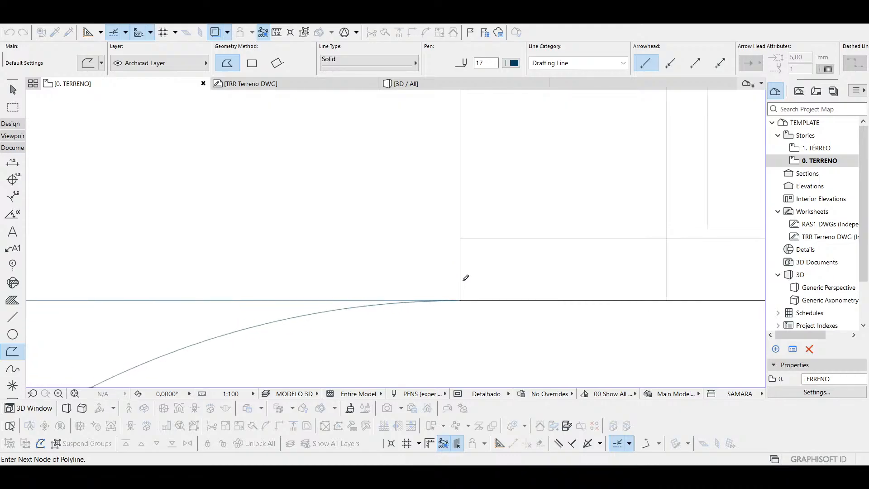
double_click(462, 142)
key("Escape")
scroll(490, 225, "down", 6)
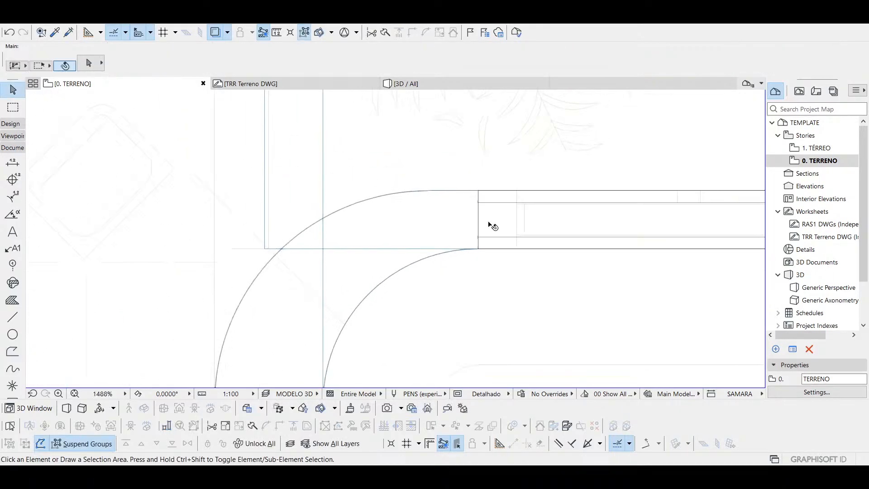
middle_click_drag(464, 289, 443, 184)
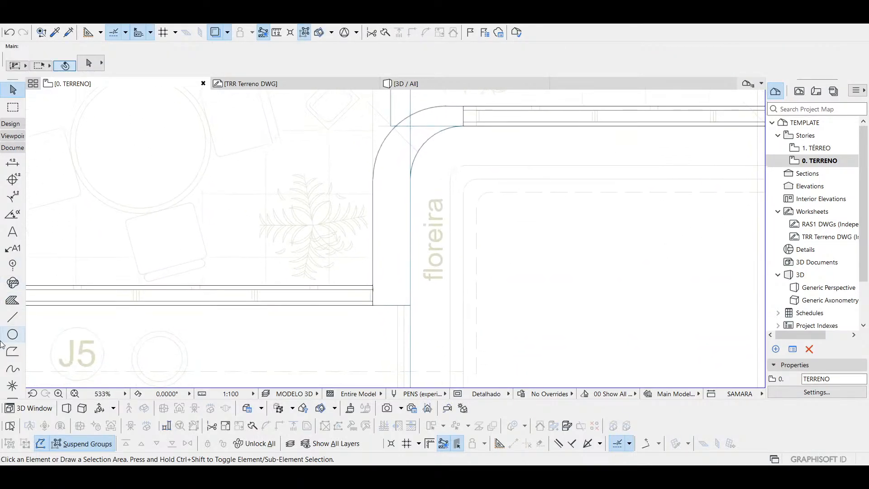
left_click(11, 124)
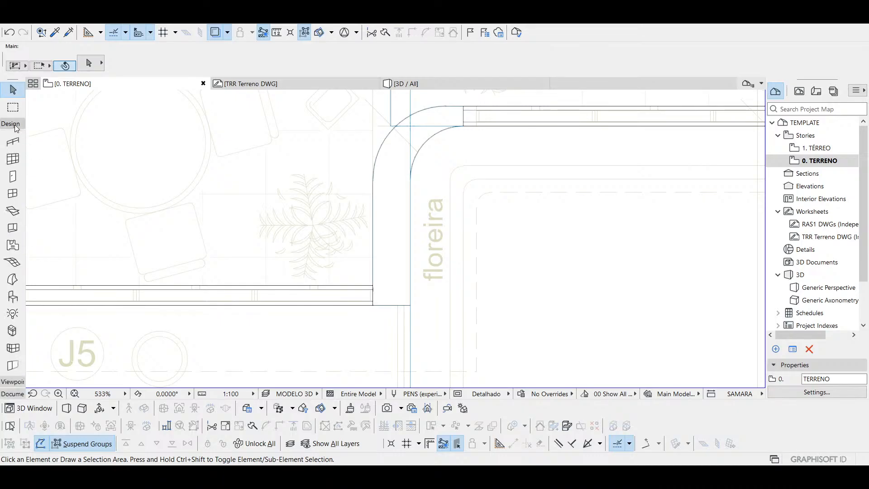
left_click(12, 262)
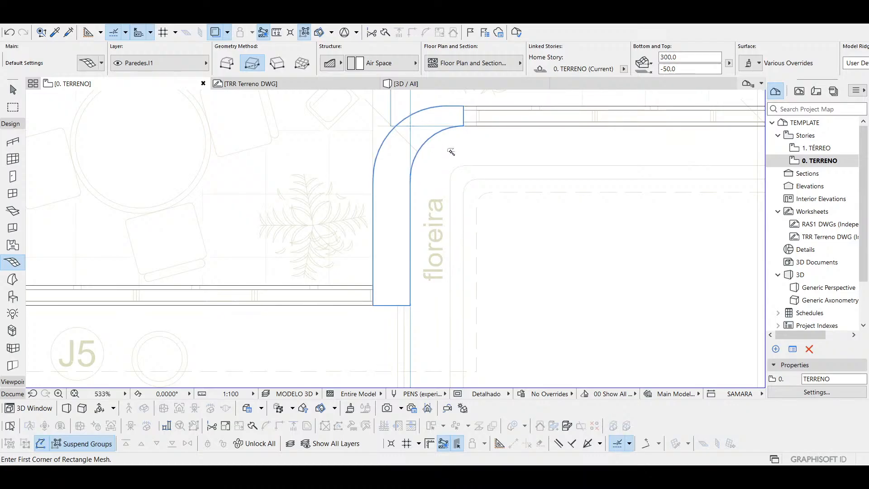
key("Escape")
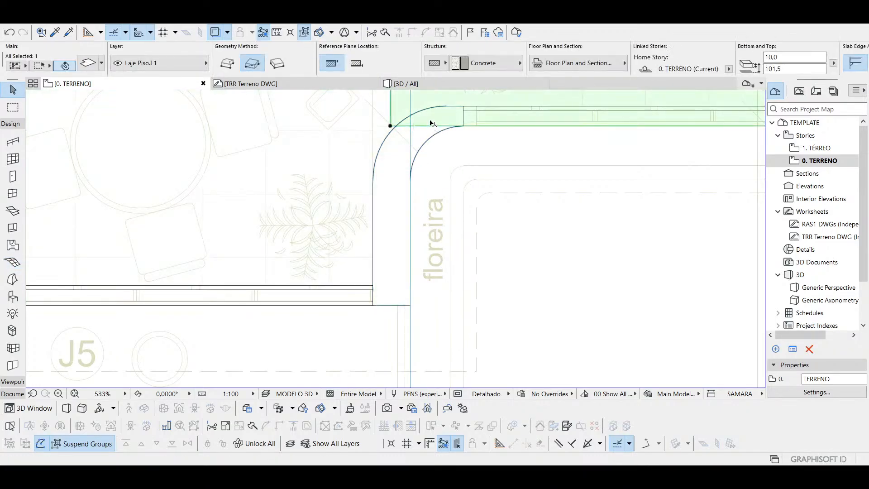
Select the curved mesh in plan, then examine it in 3D where it fills the gap between the two walls.
left_click(431, 129)
middle_click_drag(462, 173, 473, 226)
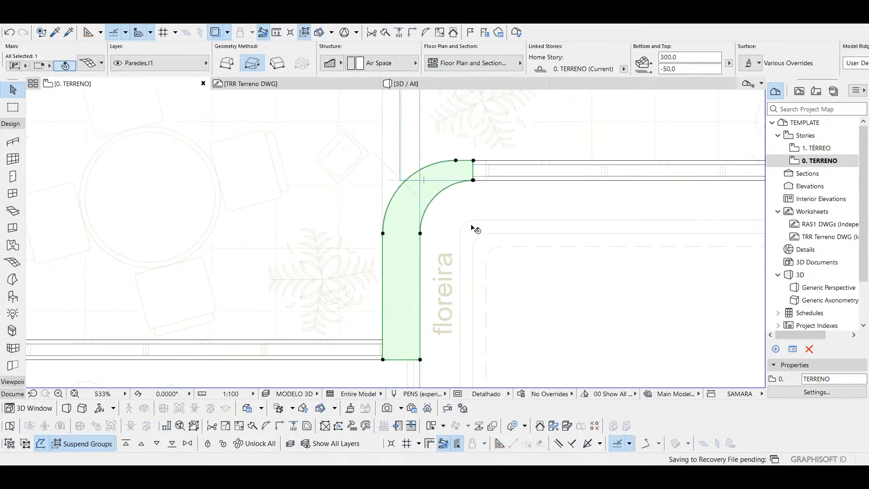
key("Escape")
key("F3")
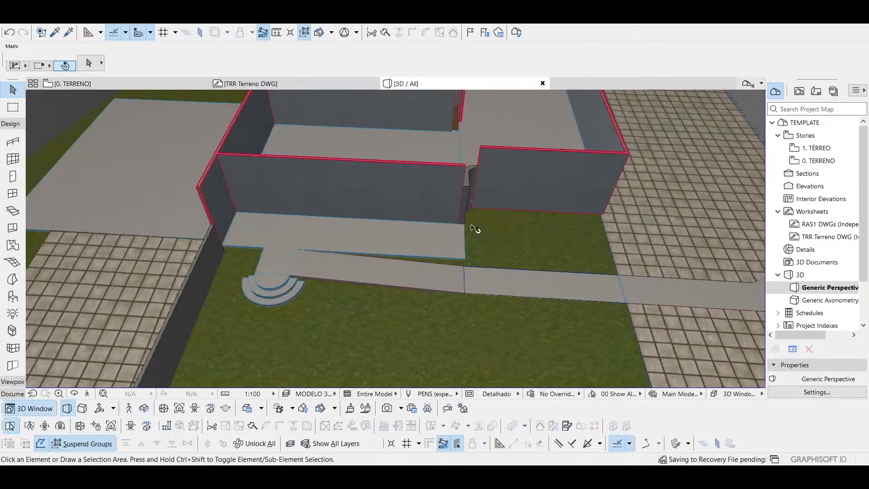
scroll(474, 228, "up", 10)
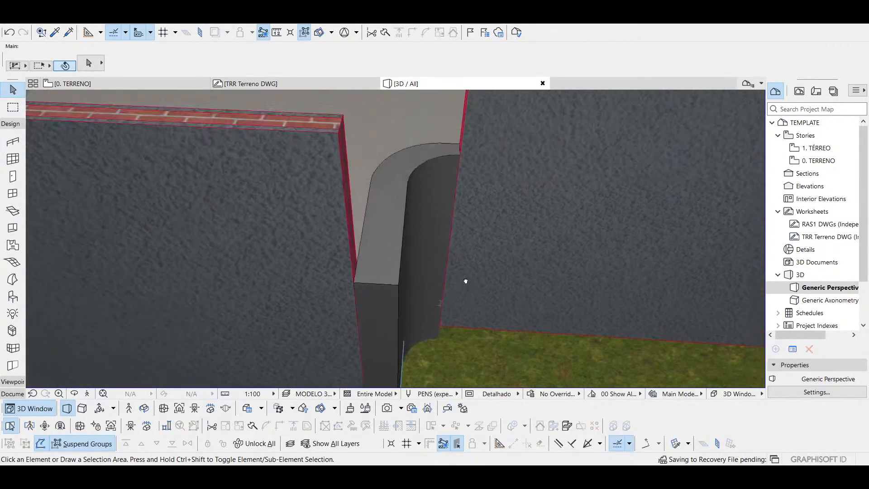
middle_click_drag(466, 281, 364, 294, "shift")
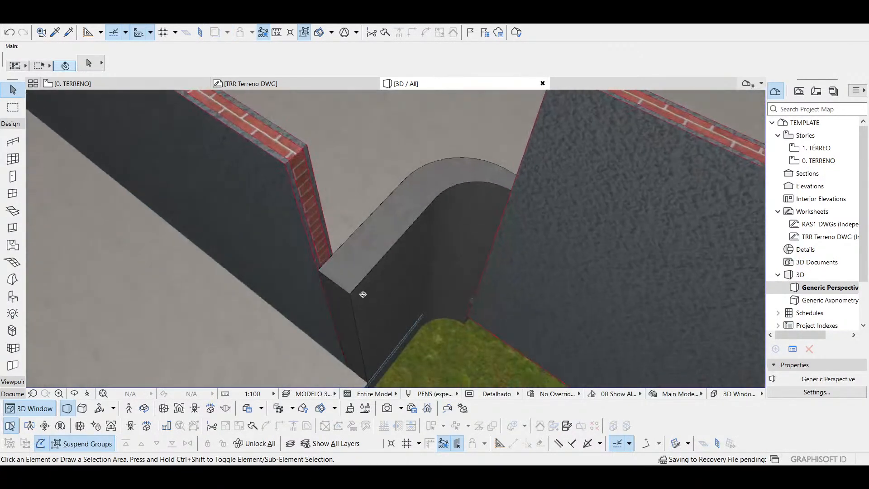
Set the curved mesh's bottom elevation to 0,0.
left_click(396, 297)
scroll(412, 269, "up", 5)
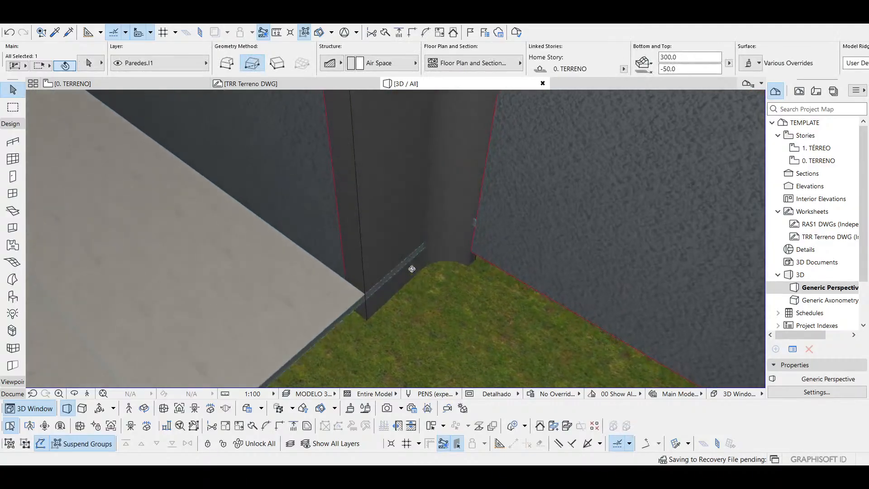
middle_click_drag(412, 269, 399, 188, "shift")
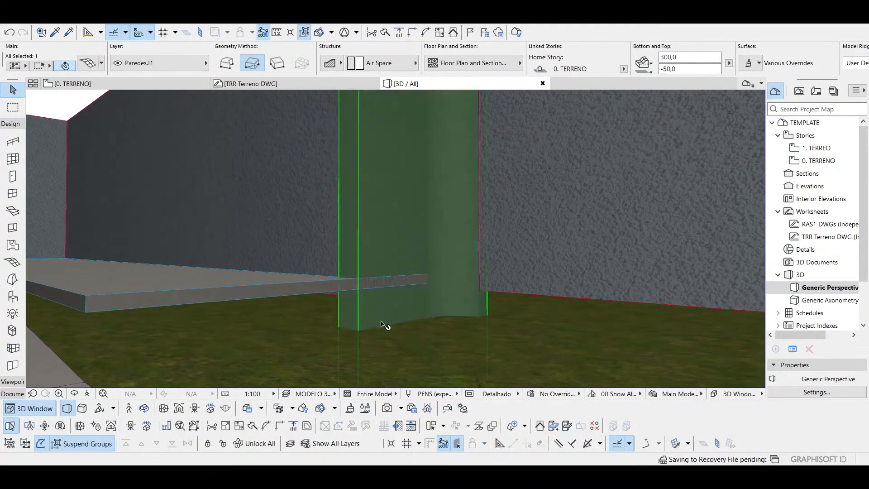
left_click_drag(687, 70, 583, 68)
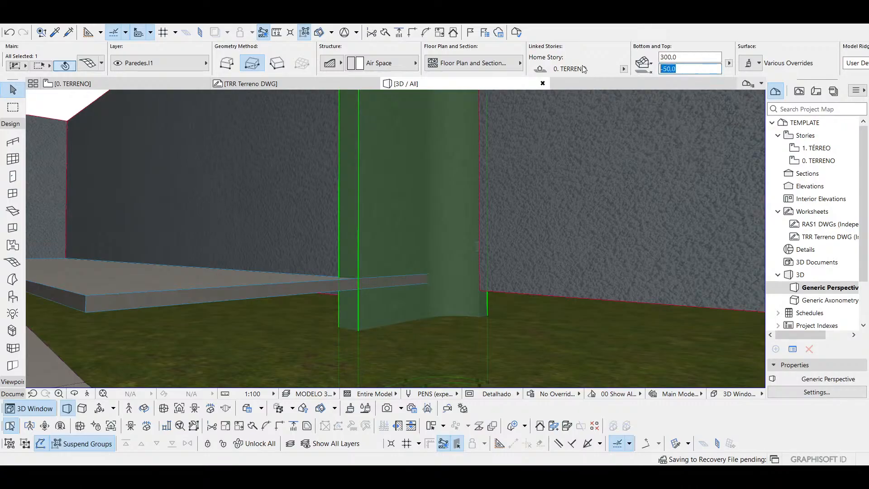
type("0,0")
middle_click_drag(388, 307, 404, 270, "shift")
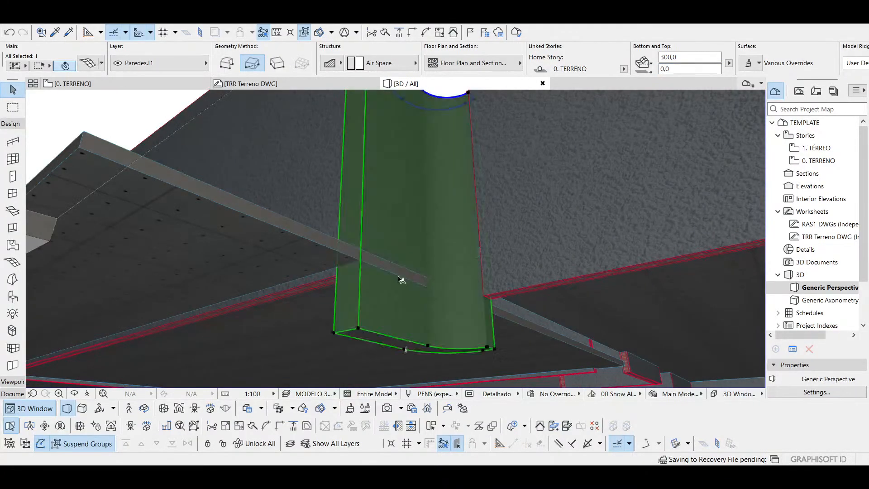
Move the curved mesh vertically upward so its bottom corner meets the base of the adjoining wall.
scroll(359, 299, "up", 5)
key("ctrl+d")
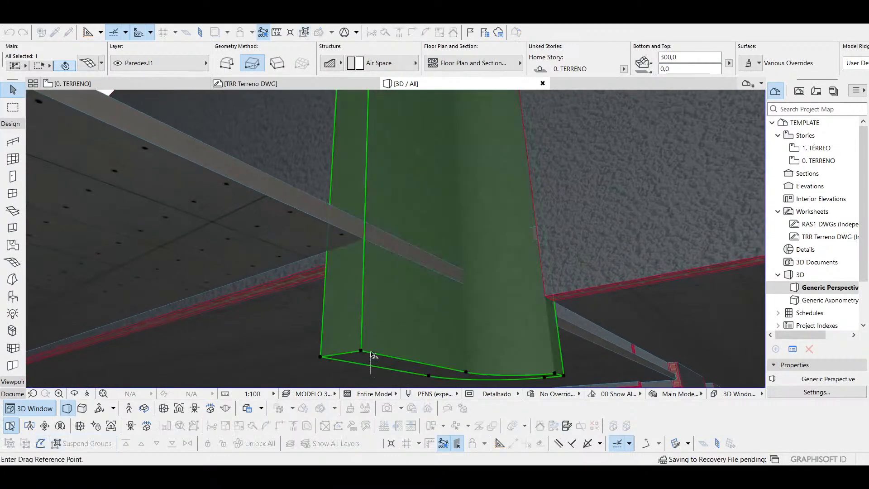
left_click(327, 264)
key("Escape")
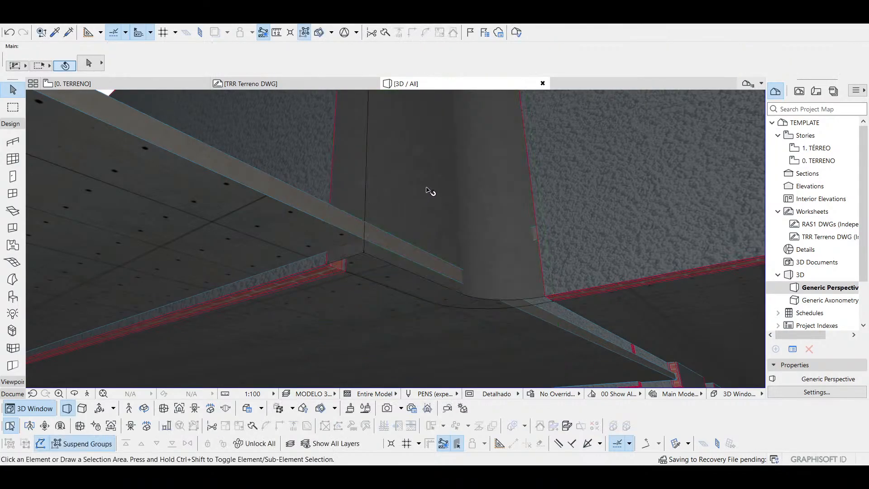
middle_click_drag(428, 189, 439, 277, "shift")
scroll(436, 273, "down", 4)
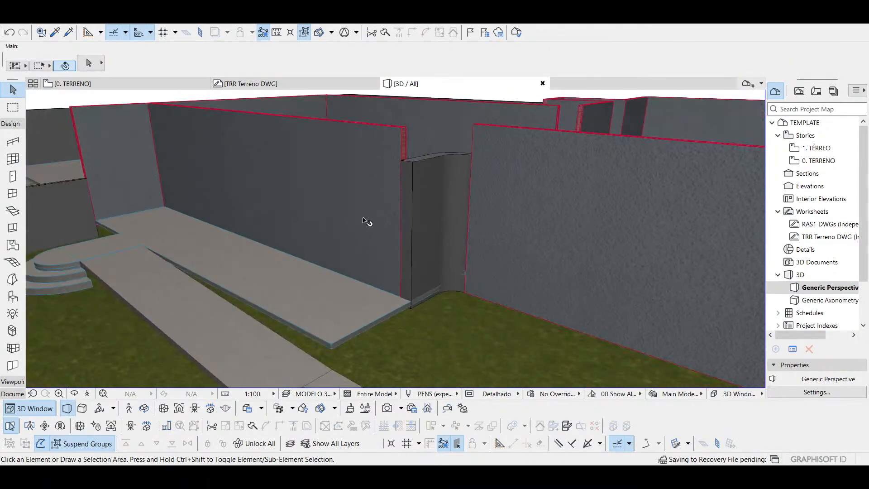
Select the adjoining wall and the curved mesh in turn and compare where their tops and bases end.
left_click(363, 218)
middle_click_drag(502, 166, 495, 240, "shift")
scroll(478, 292, "up", 8)
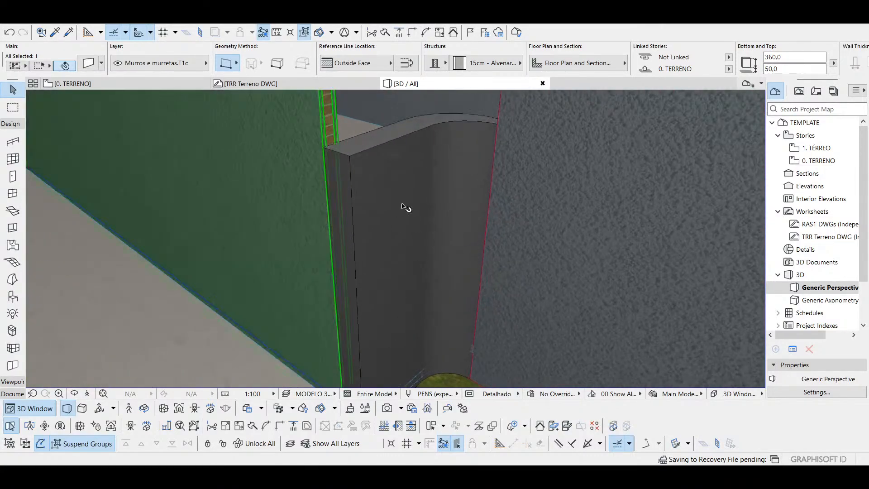
left_click(401, 203)
middle_click_drag(414, 173, 418, 117)
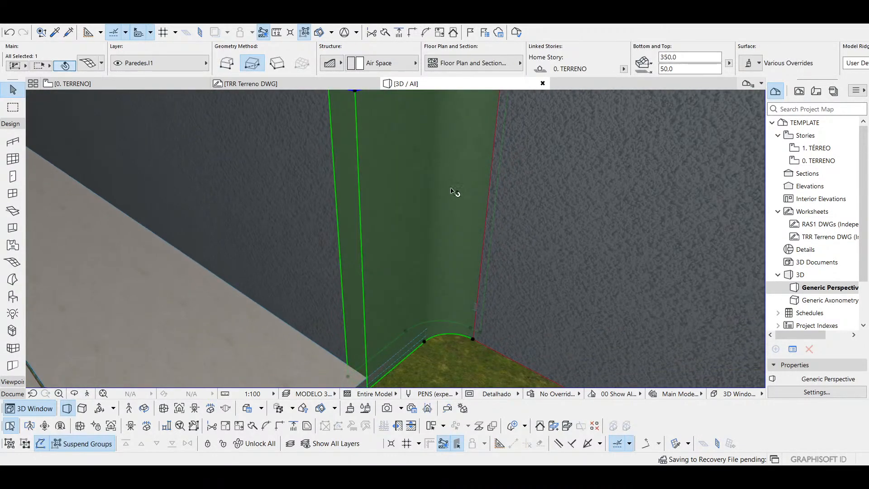
middle_click_drag(450, 163, 460, 280)
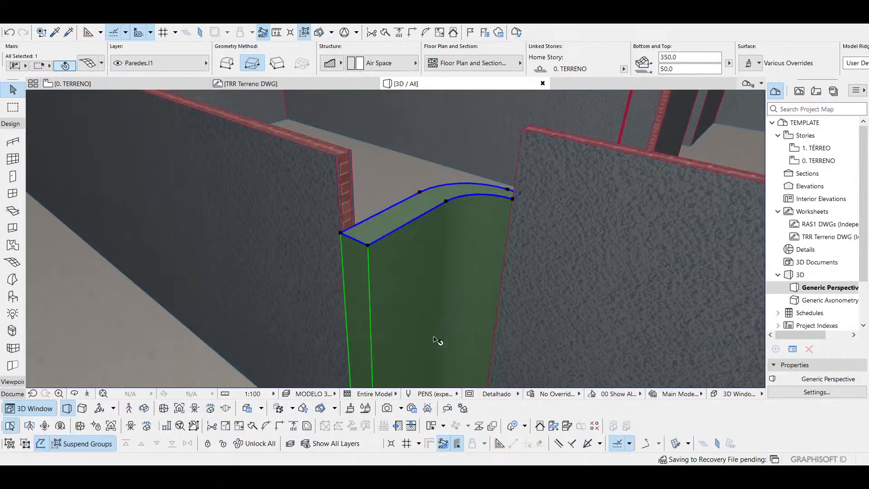
middle_click_drag(428, 344, 429, 260)
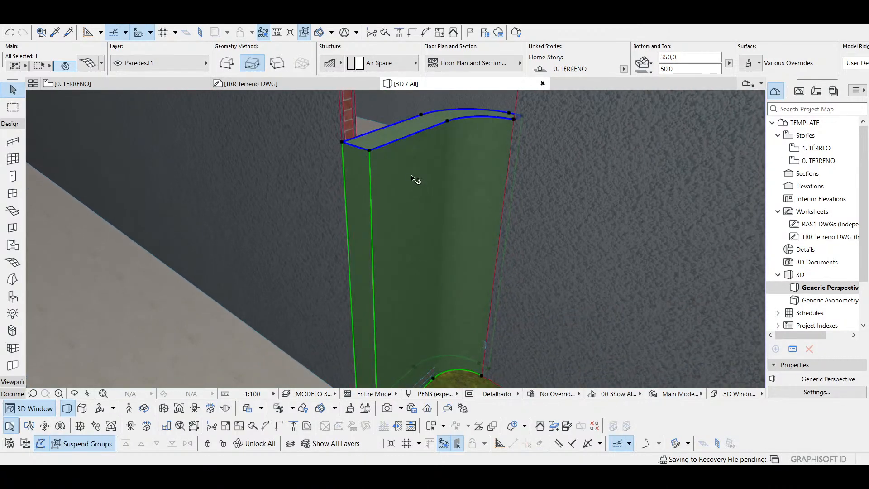
middle_click_drag(411, 176, 414, 245)
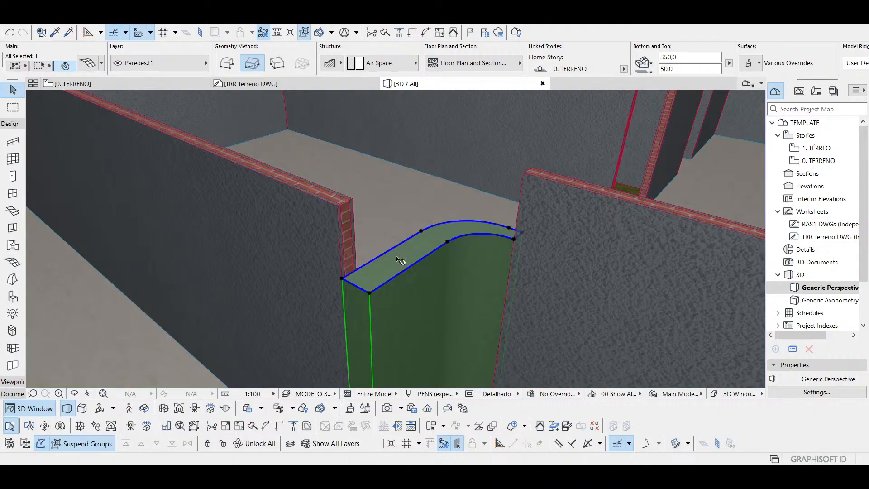
Raise the curved mesh vertically by its top corner to the top of the adjoining brick wall.
middle_click_drag(403, 254, 452, 294, "shift")
key("ctrl+d")
left_click(409, 273)
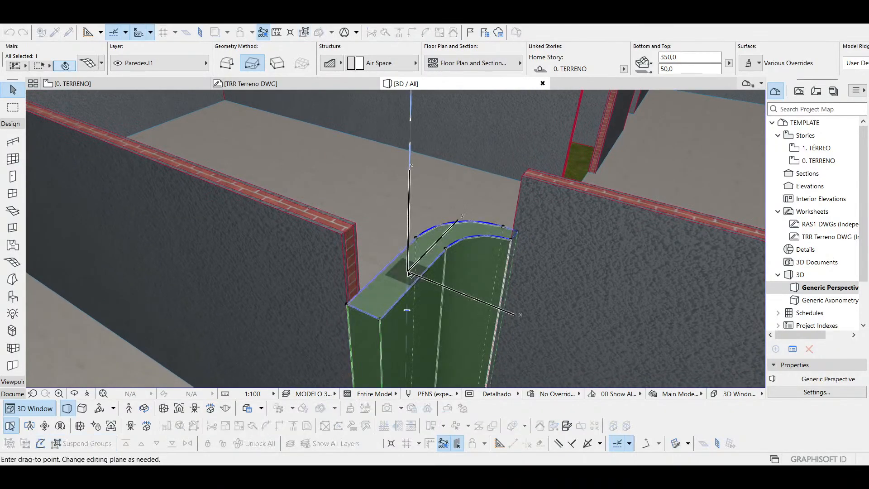
key("Escape")
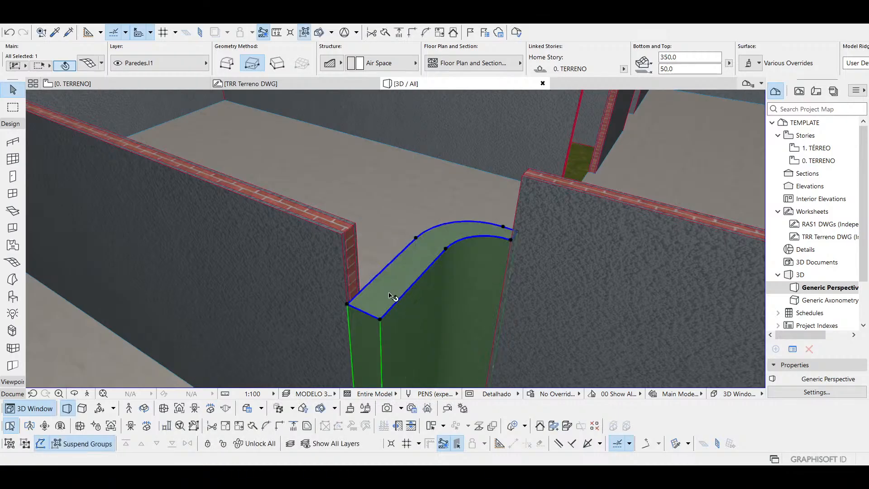
left_click(348, 304)
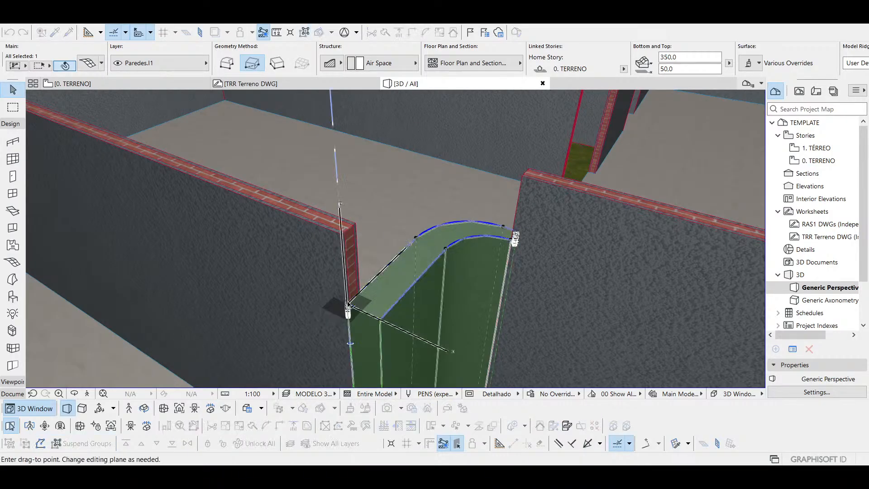
left_click(342, 236)
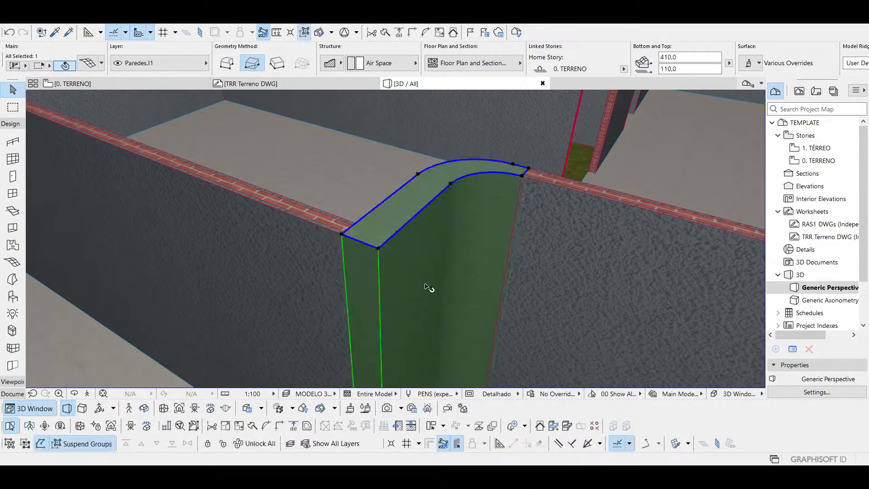
Close the open underside of the curved mesh and give it a polished concrete surface.
key("Escape")
middle_click_drag(425, 241, 434, 157, "shift")
mouse_move(340, 220)
middle_mouse_down("shift")
mouse_move(343, 204)
mouse_move(340, 218)
middle_mouse_up("shift")
scroll(371, 210, "up", 1)
scroll(375, 212, "up", 1)
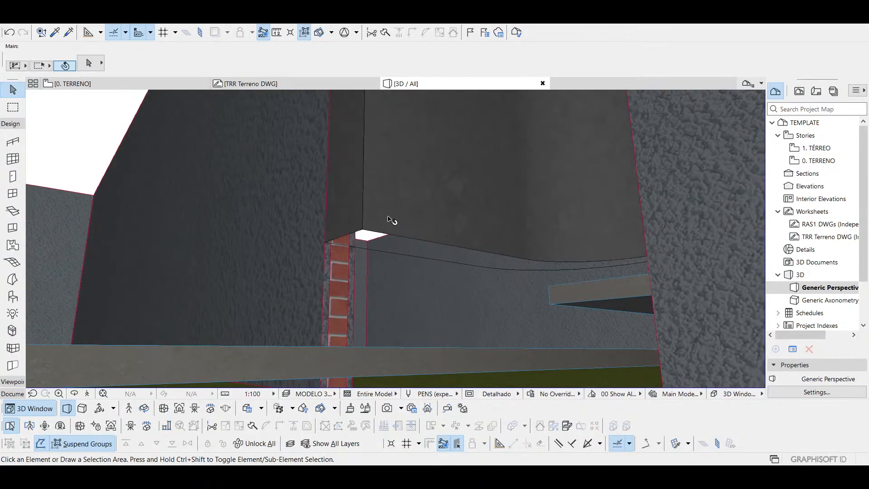
left_click(390, 219)
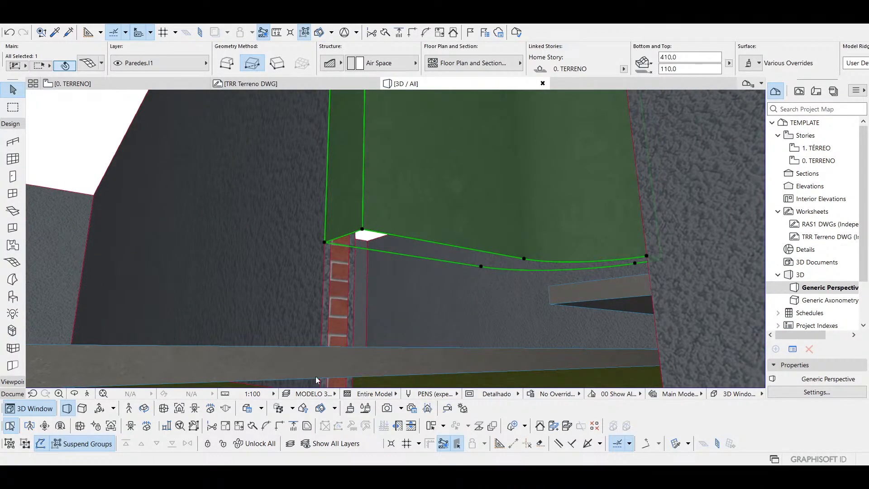
left_click(532, 446)
left_click(377, 245)
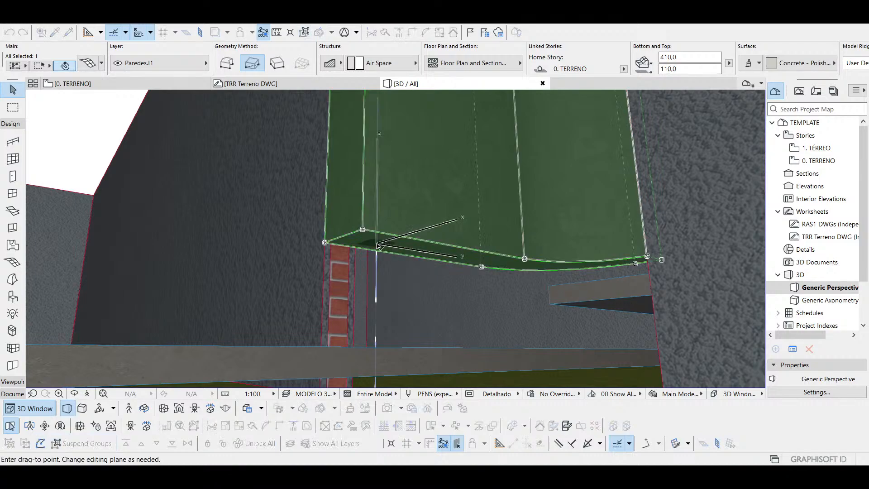
key("Escape")
key("Escape")
Stretch the curved mesh's bottom corner vertically down to the base corner of the adjoining wall, keeping its top in place.
left_click(344, 244)
left_click(347, 247)
left_click(325, 242)
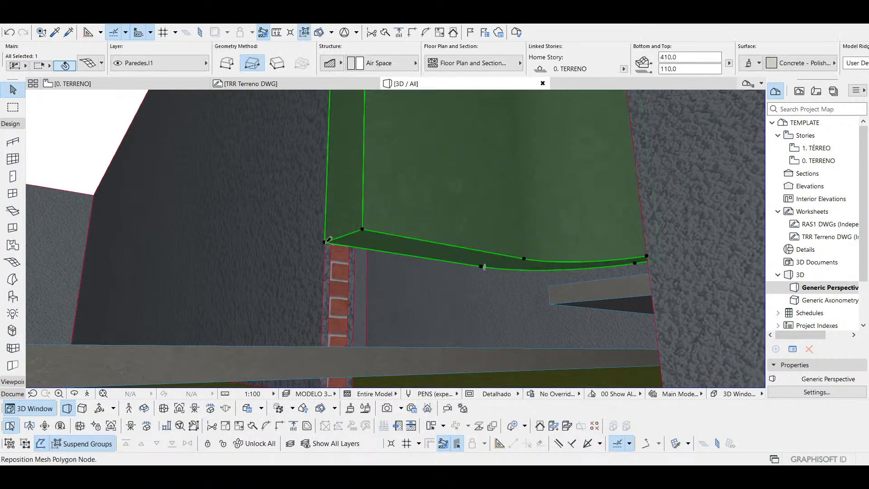
left_click(84, 130)
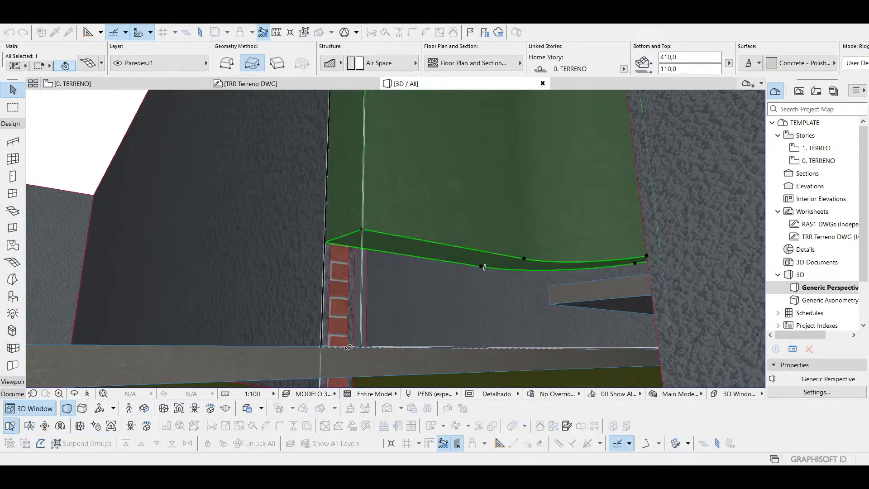
middle_click_drag(337, 346, 348, 231, "shift")
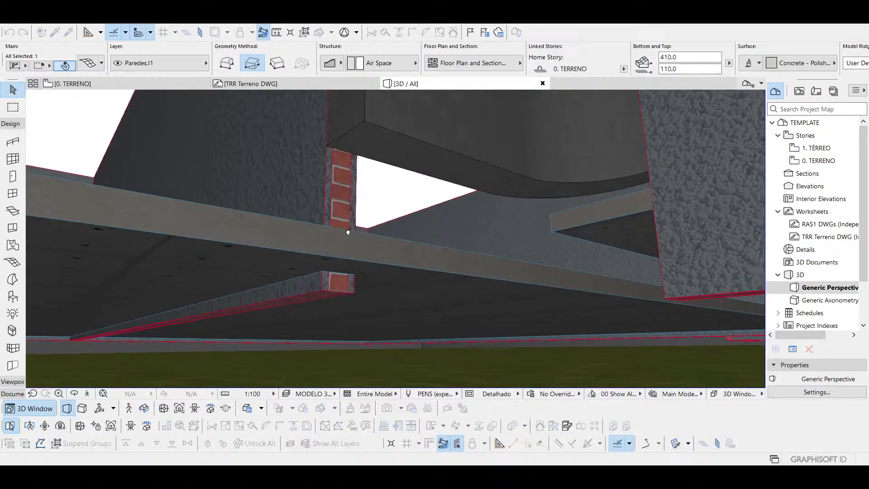
left_click(324, 292)
middle_click_drag(420, 325, 439, 319, "shift")
middle_click_drag(442, 221, 430, 240, "shift")
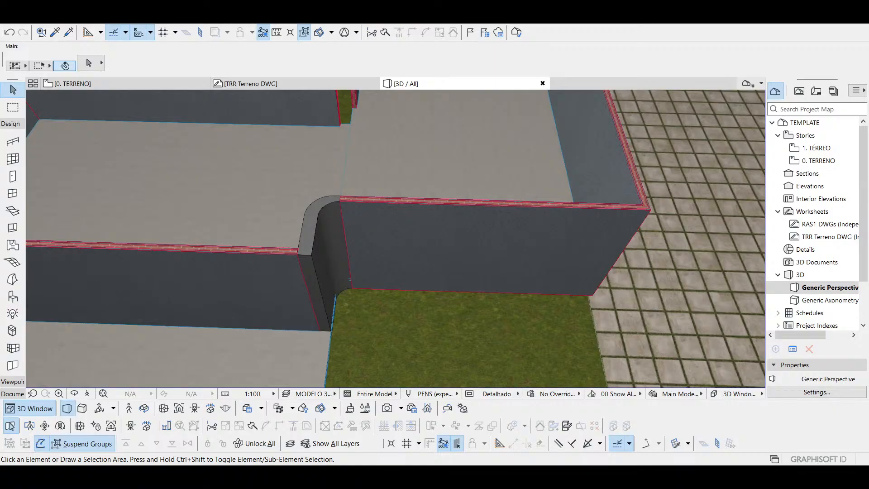
middle_click_drag(471, 227, 287, 271, "shift")
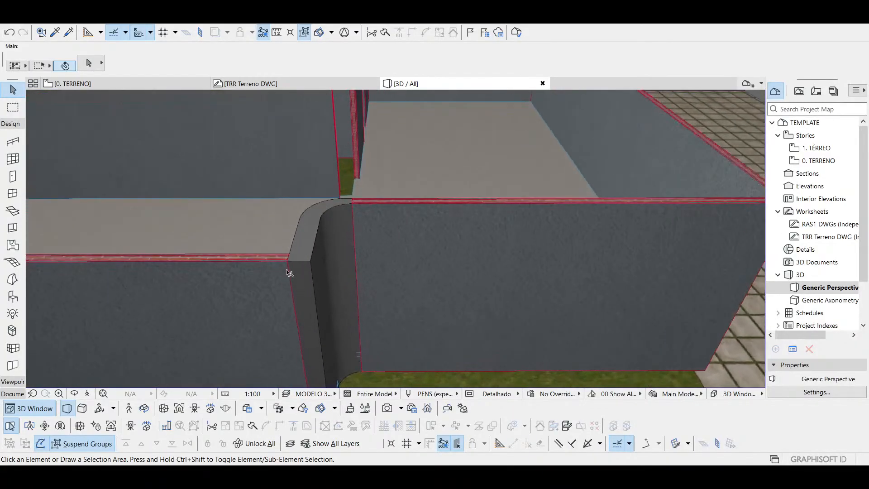
Remove the leftover outline polyline and the line across the wall's end around the curved mesh in the TERRENO plan.
left_click(104, 86)
middle_click_drag(405, 195, 406, 236)
scroll(406, 237, "down", 3)
scroll(425, 237, "up", 8)
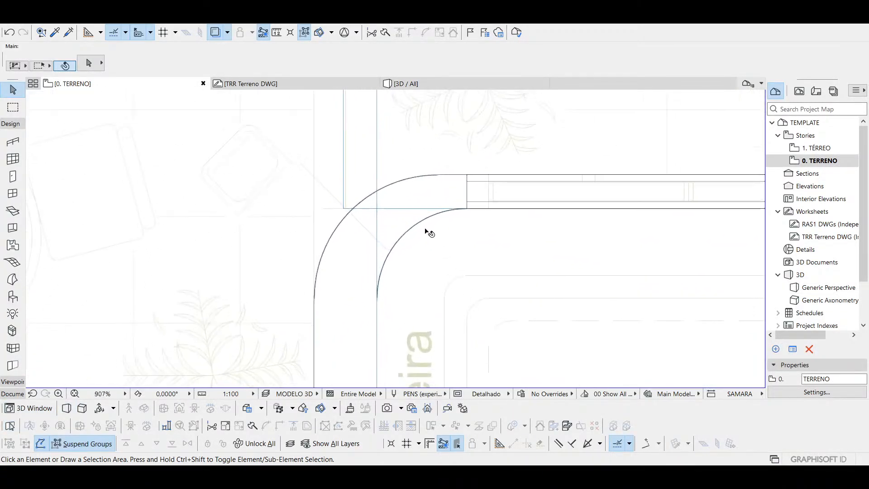
left_click(430, 211)
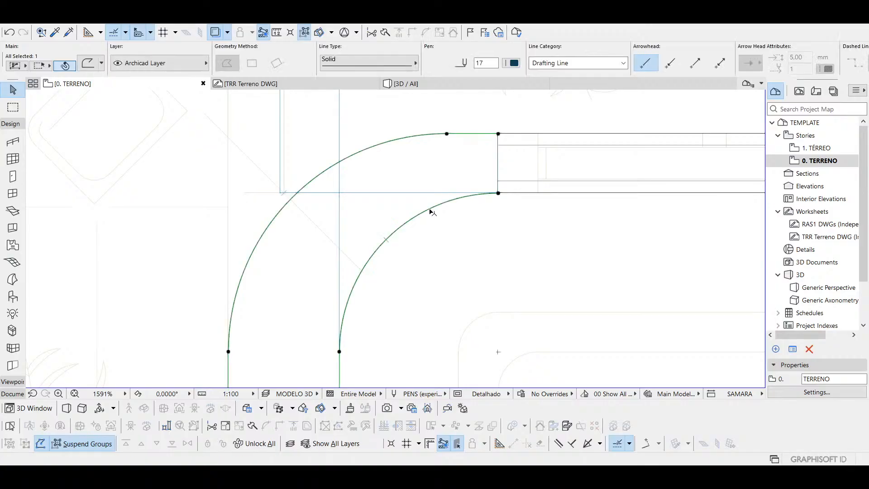
left_click(511, 252)
left_click(496, 148)
key("Escape")
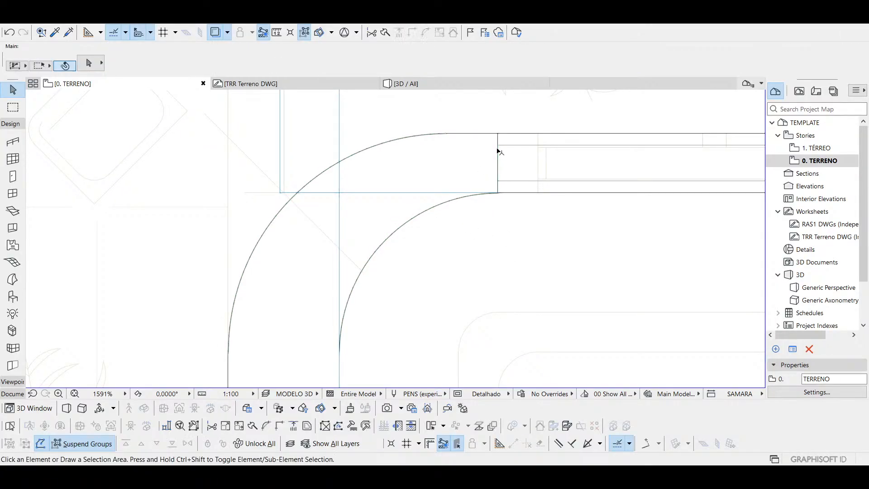
Measure from the end of the horizontal wall to the vertical wall's outer face line at the open corner above the ramp.
middle_click_drag(497, 147, 528, 295)
scroll(528, 295, "down", 12)
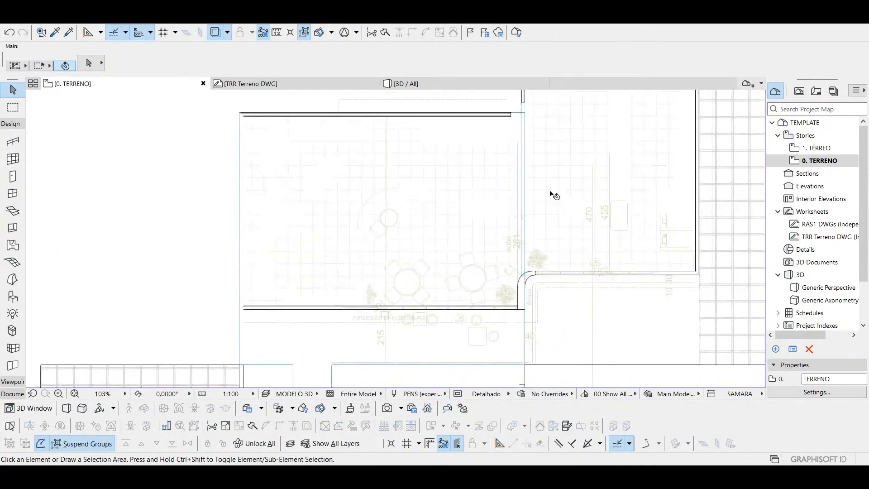
scroll(520, 270, "up", 12)
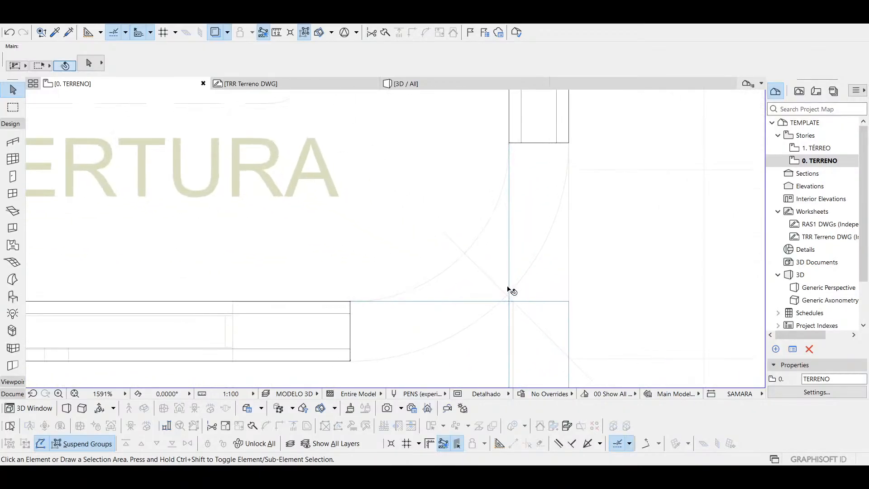
middle_click_drag(505, 286, 487, 272)
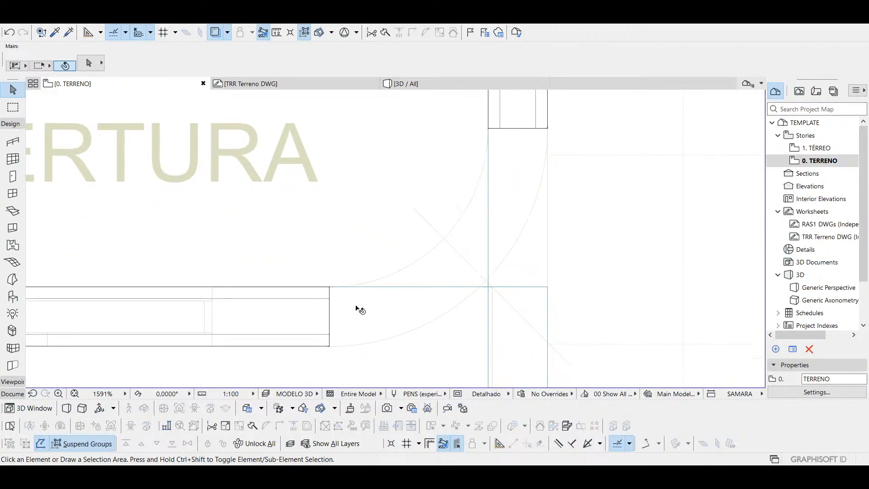
key("m")
left_click(330, 287)
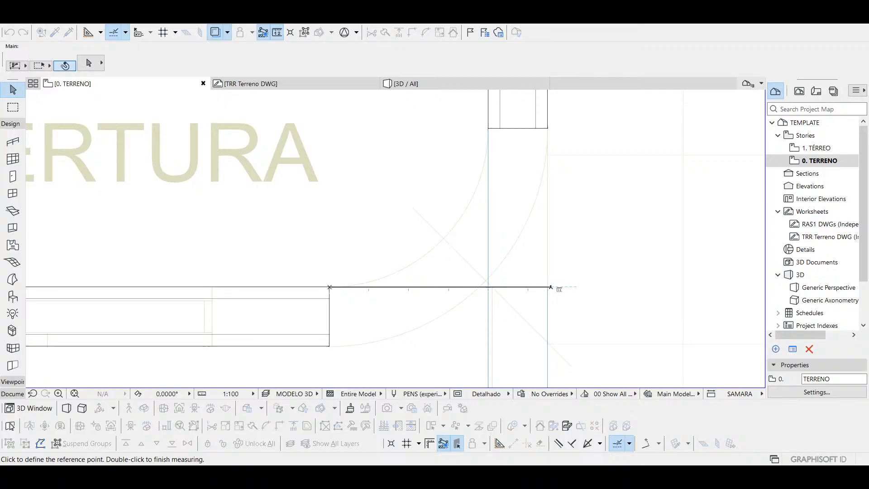
key("Escape")
Try to fillet the horizontal and vertical walls at the open corner above the ramp into a curved wall.
left_click(516, 123)
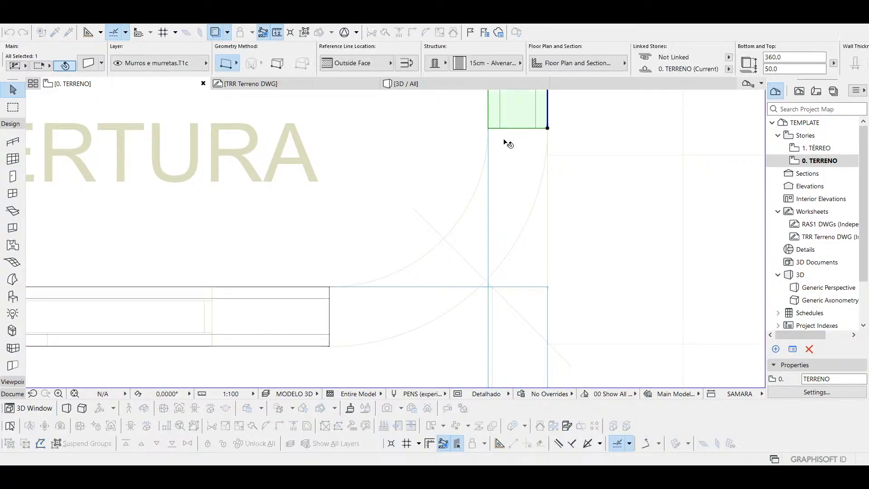
left_click(297, 333, "shift")
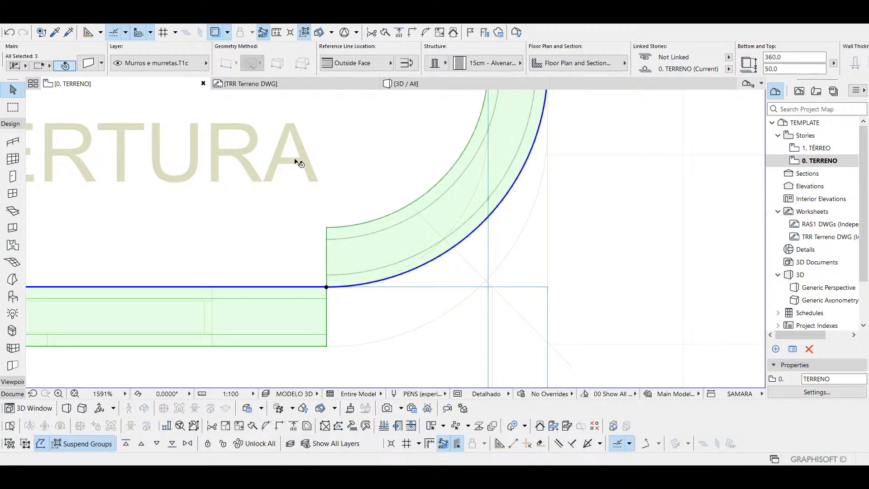
middle_click_drag(370, 166, 369, 286)
middle_click_drag(400, 321, 399, 209)
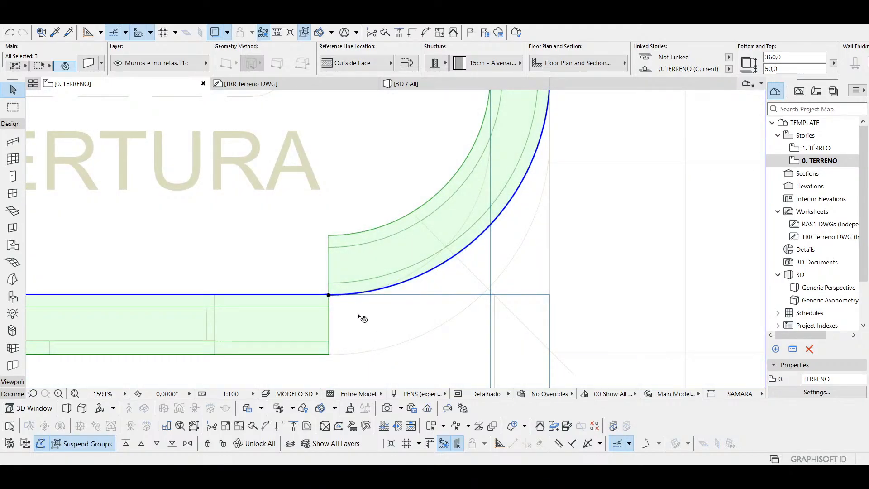
scroll(359, 316, "down", 2)
key("ctrl+z")
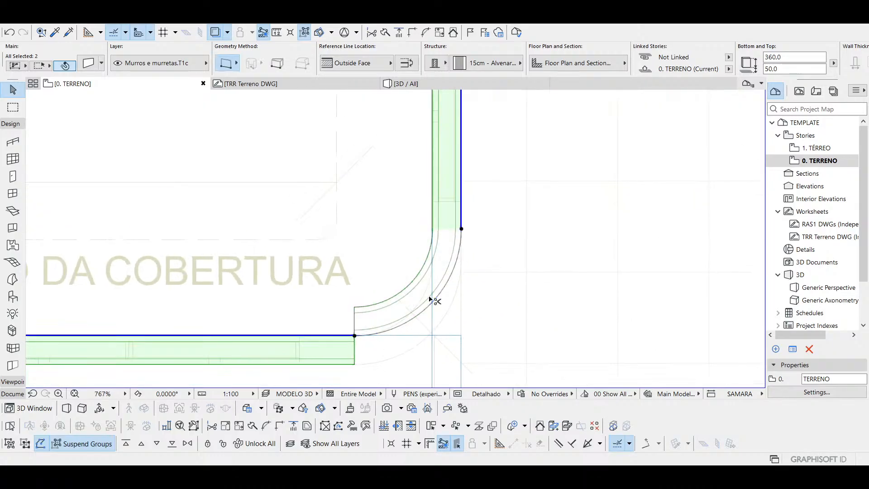
key("Escape")
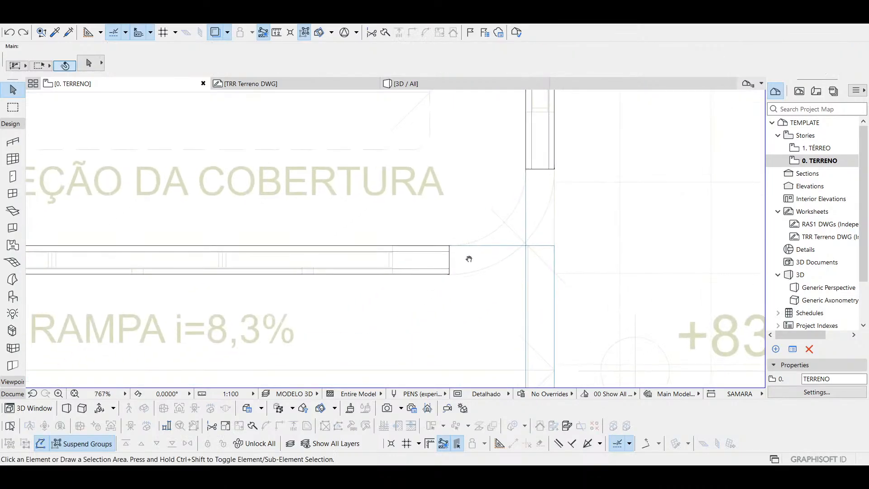
Flip the horizontal wall's reference line to its ramp side and fillet it with the vertical wall to form the curved corner.
left_click(411, 267)
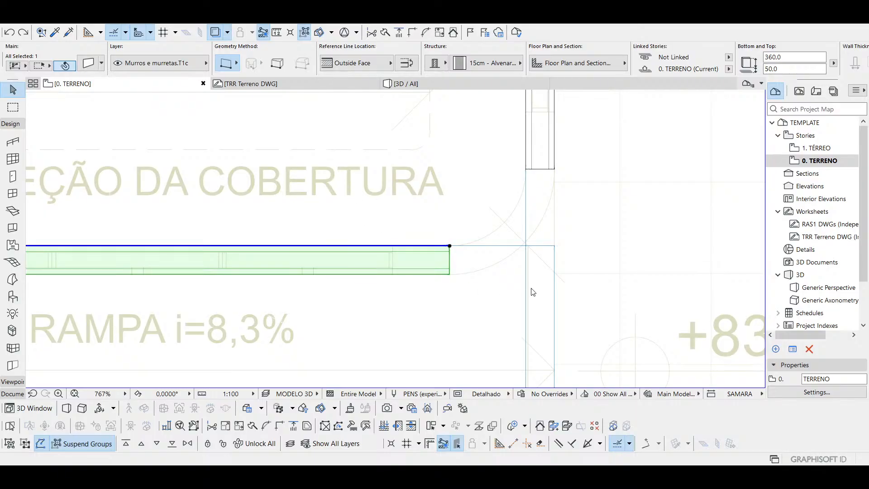
left_click(536, 157)
left_click(445, 258, "shift")
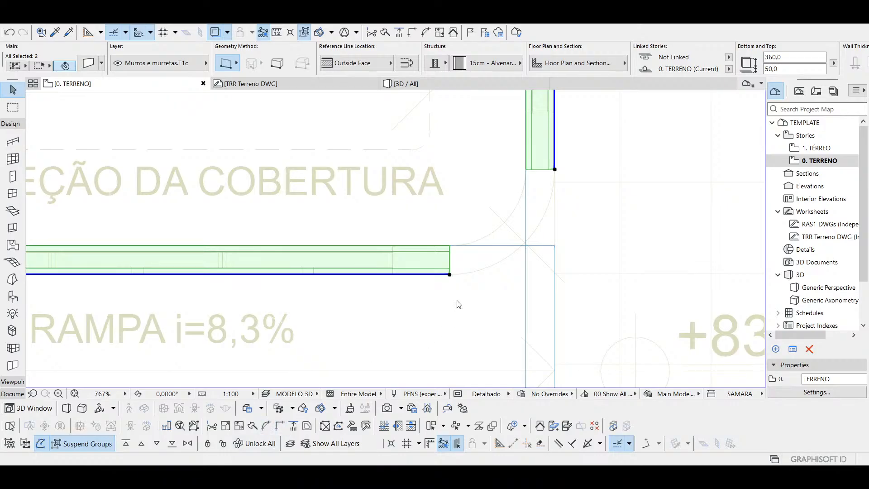
left_click(337, 197)
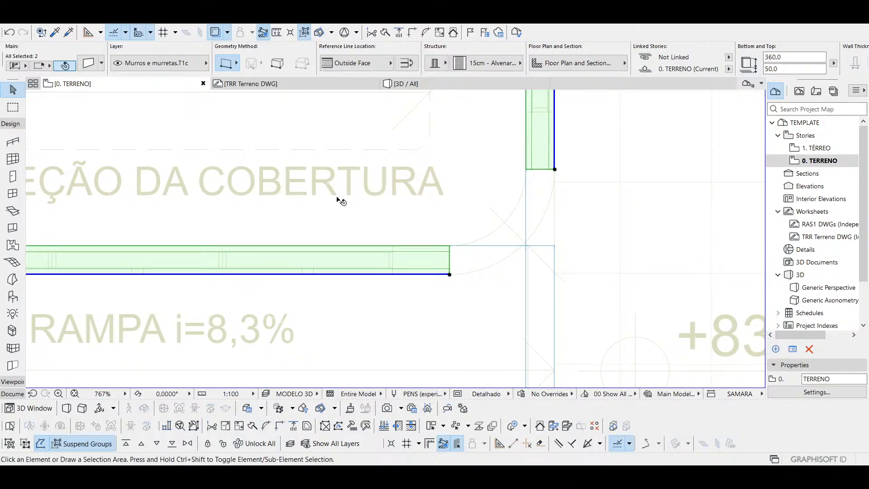
left_click(592, 229)
scroll(538, 325, "down", 7)
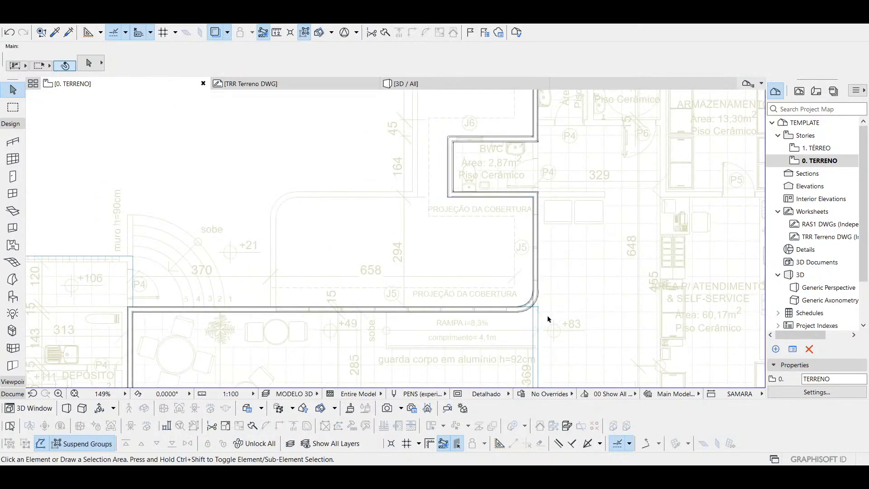
Examine the filleted wall corner in 3D, at its top and base, and compare it with the curved mesh corner.
scroll(543, 316, "up", 6)
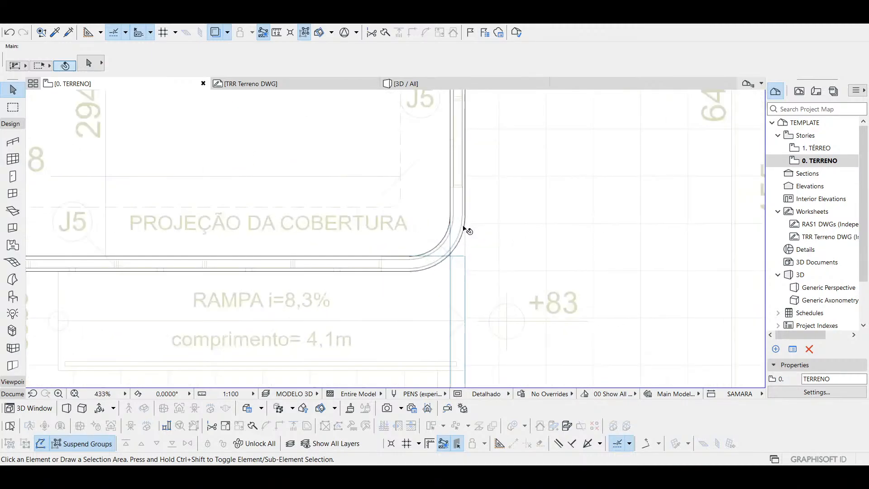
scroll(444, 256, "up", 3)
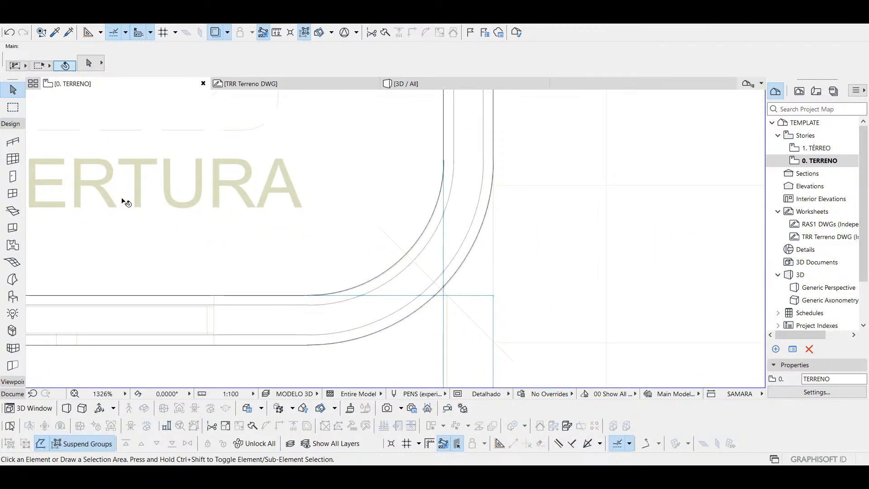
key("F3")
middle_click_drag(411, 204, 416, 247, "shift")
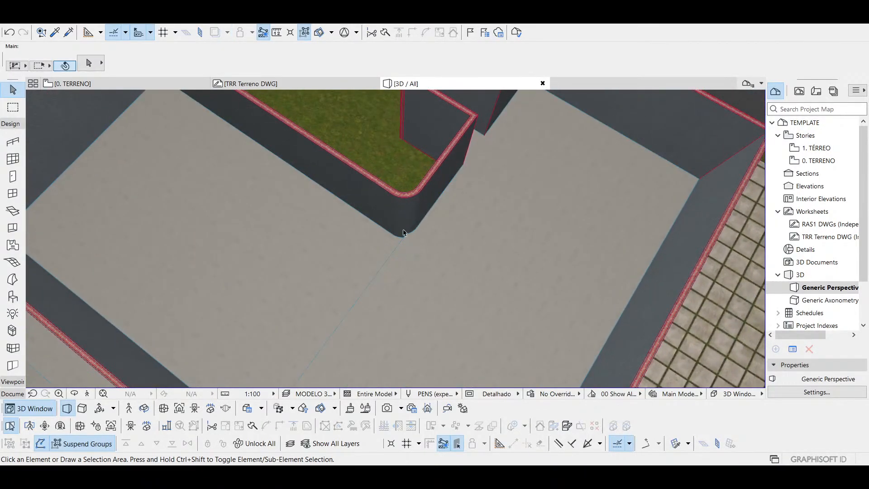
scroll(405, 233, "up", 8)
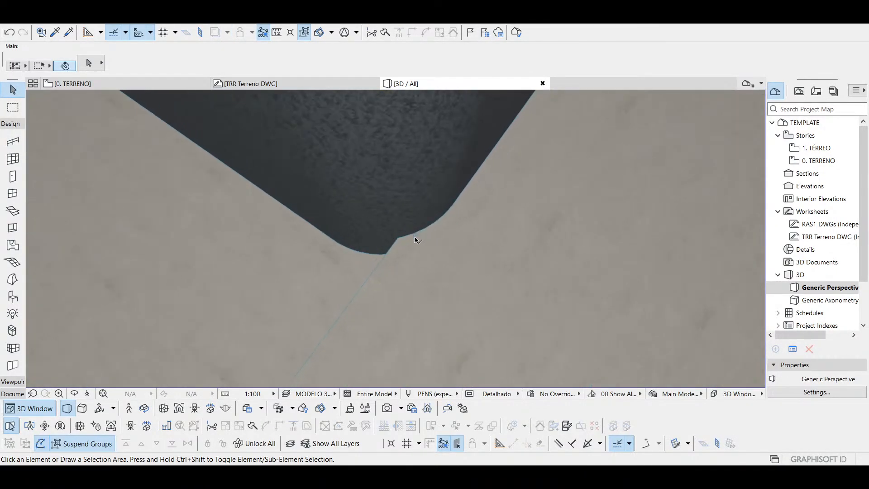
scroll(413, 240, "up", 2)
middle_click_drag(380, 283, 437, 233, "shift")
scroll(437, 233, "down", 5)
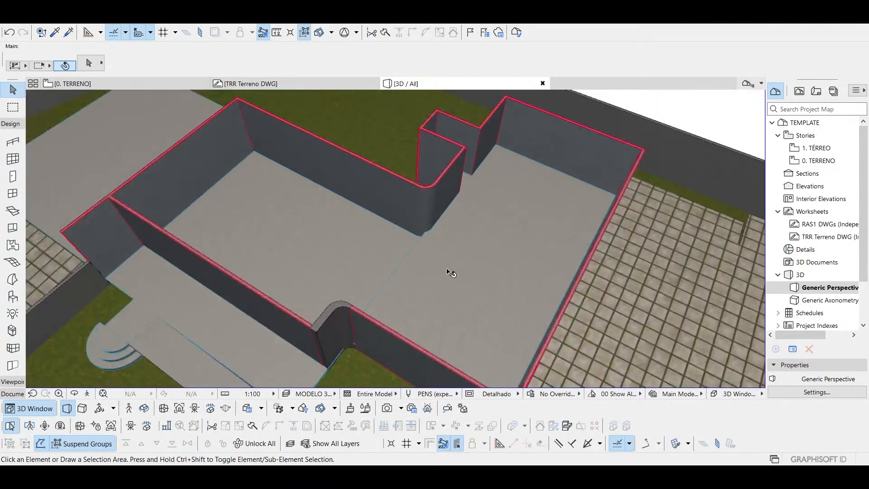
middle_click_drag(450, 272, 533, 178, "shift")
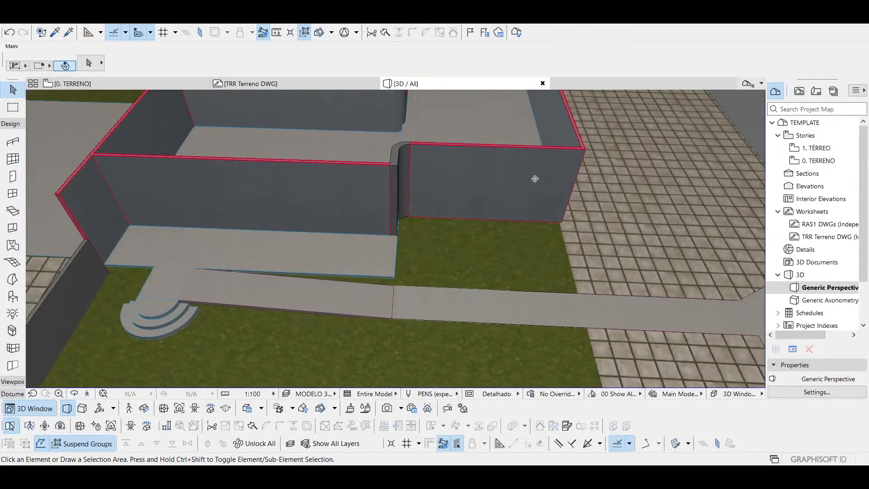
scroll(403, 163, "up", 5)
scroll(407, 148, "up", 2)
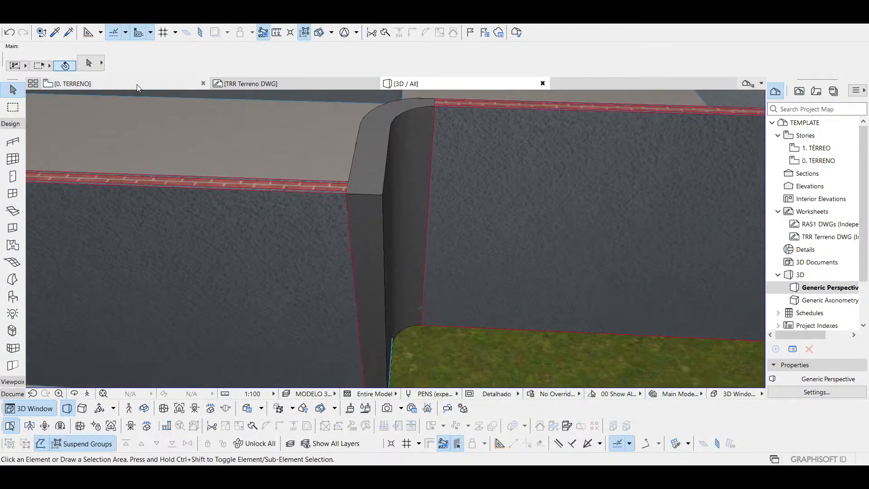
Return to the TERRENO plan and inspect the curved mesh and its adjoining wall end beside the floreira.
left_click(258, 83)
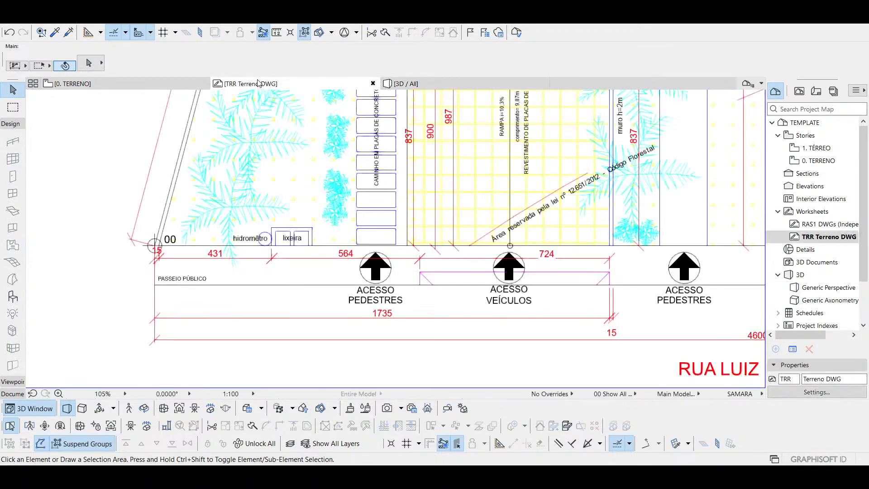
left_click(136, 84)
scroll(418, 286, "down", 10)
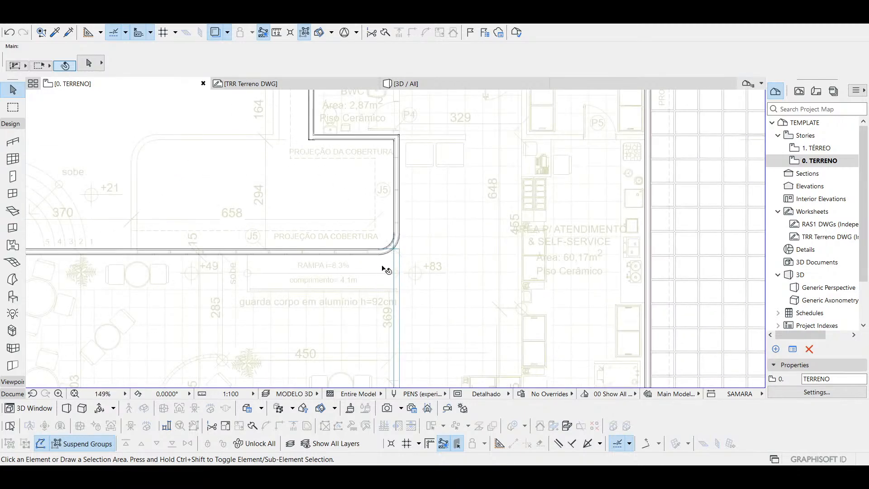
scroll(390, 252, "up", 7)
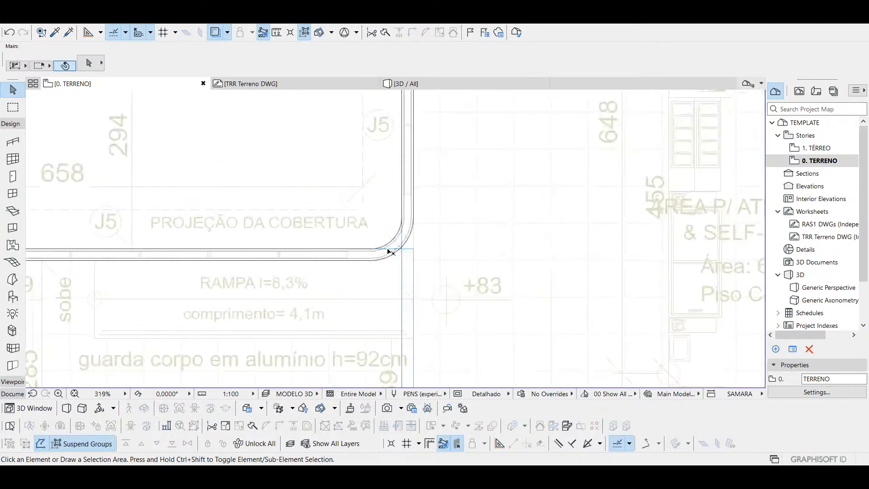
scroll(390, 252, "down", 7)
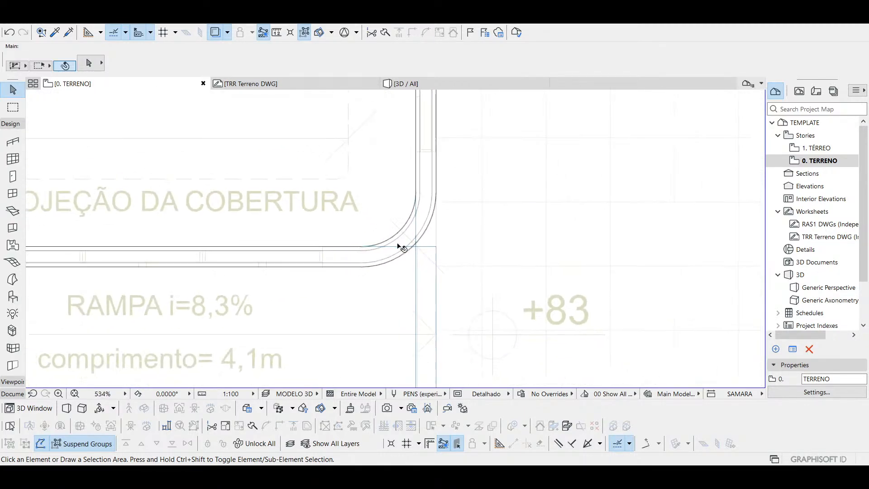
scroll(398, 246, "down", 3)
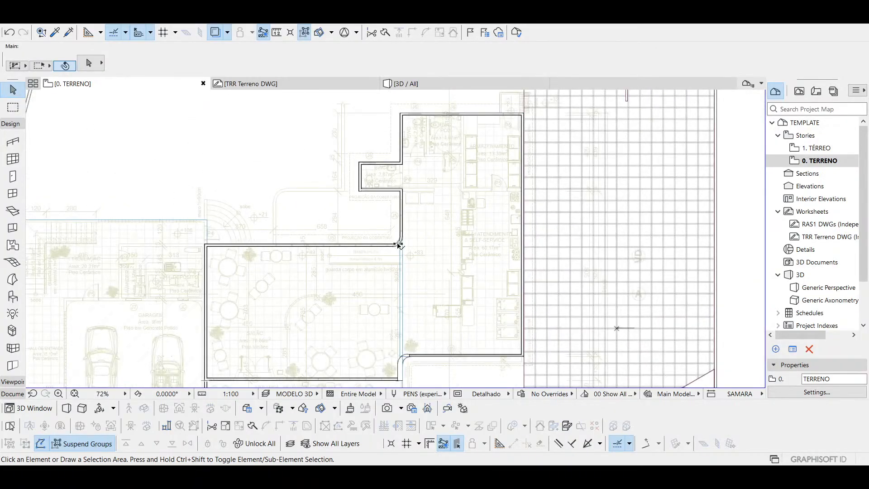
scroll(389, 215, "up", 10)
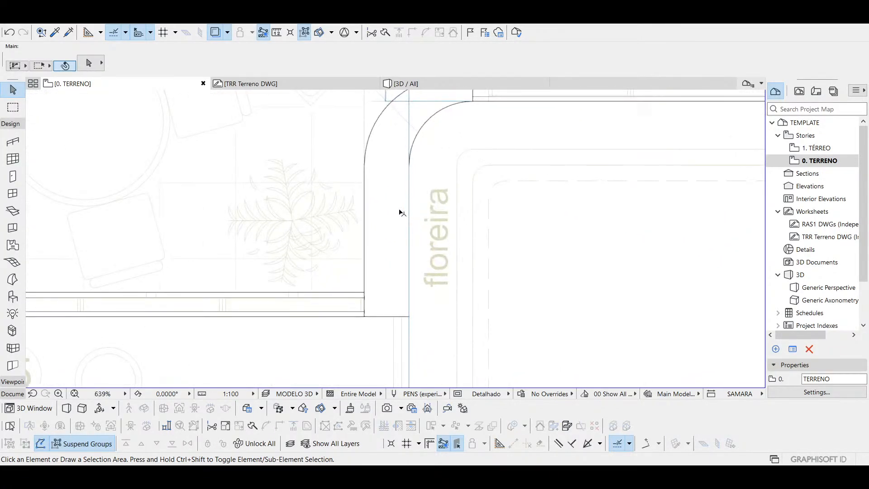
left_click(388, 192)
scroll(414, 240, "up", 2)
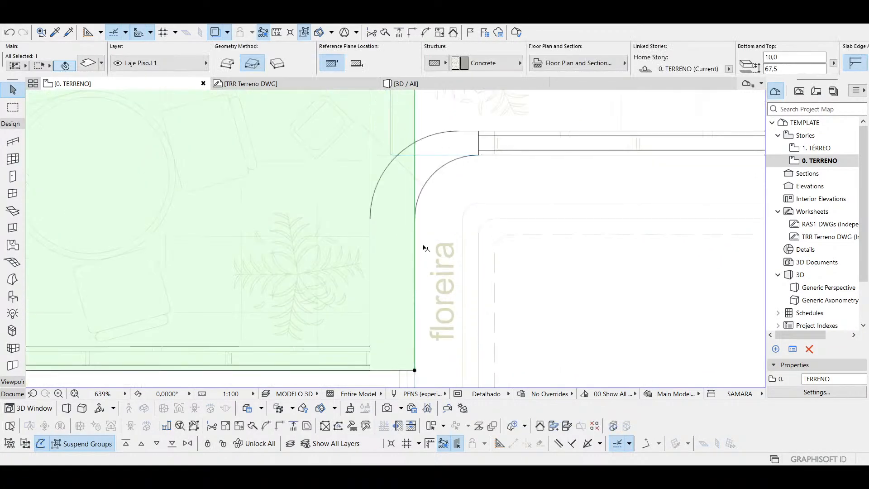
key("Escape")
left_click(430, 166)
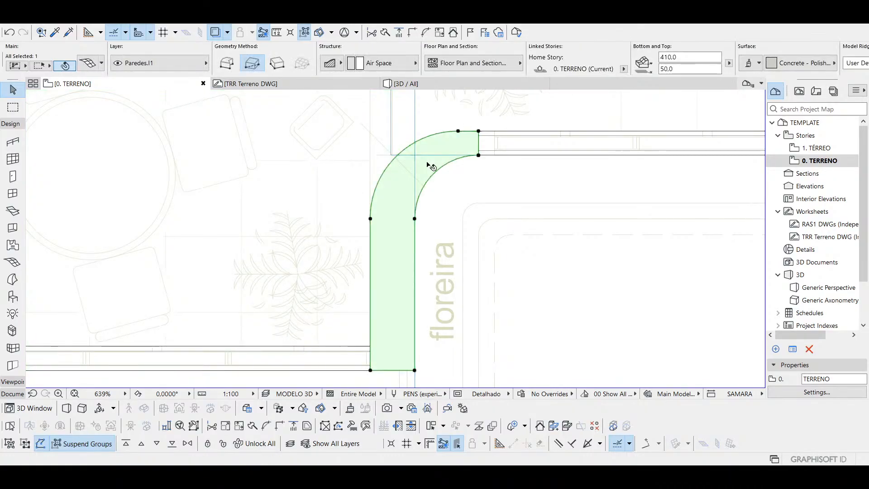
left_click(490, 140)
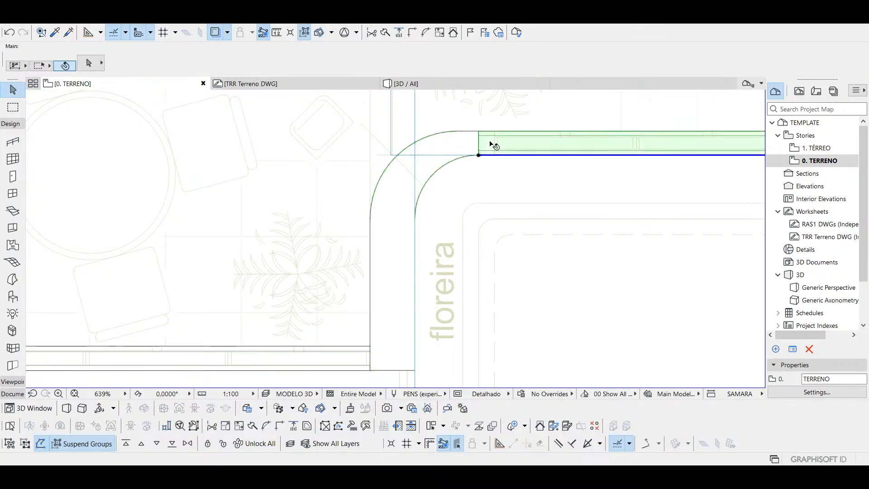
scroll(451, 150, "up", 5)
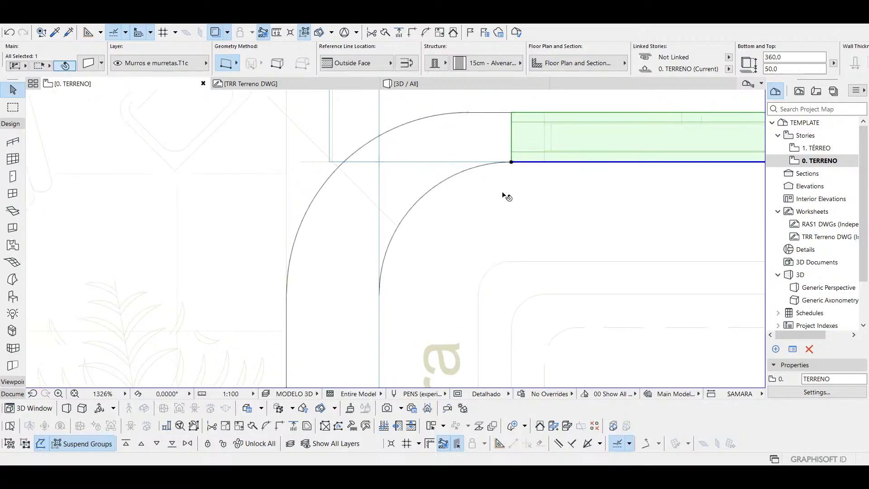
scroll(506, 196, "down", 5)
Flip the reference line of the lower horizontal wall, ending at the curved mesh, to its opposite face.
left_click(408, 326)
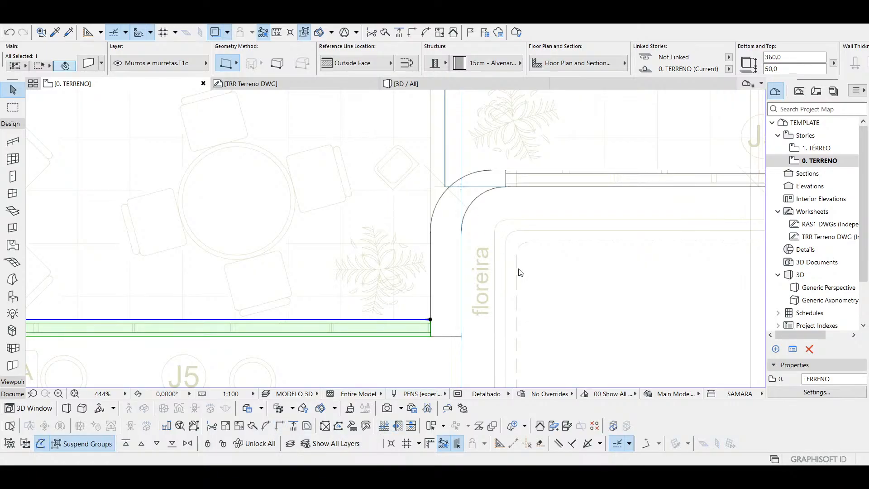
key("c")
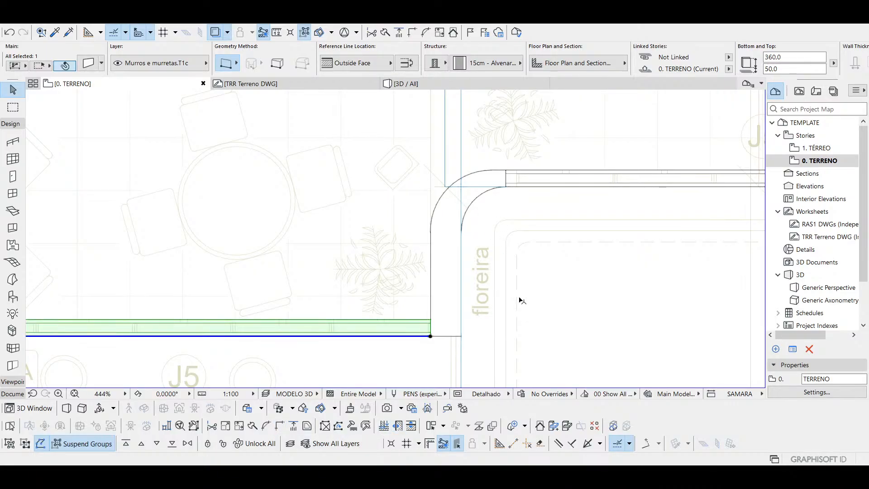
left_click(519, 183)
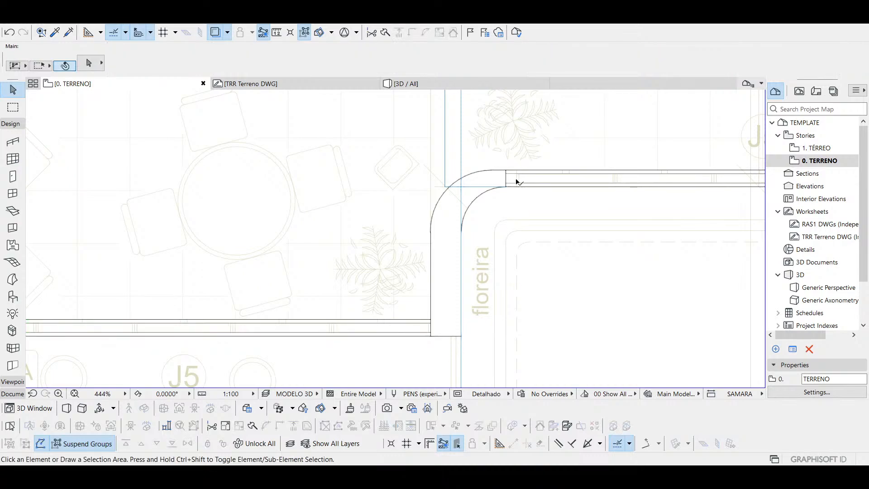
Extend the lower horizontal wall's end across the curved mesh to the mesh's lower corner on the floreira side.
left_click(508, 173)
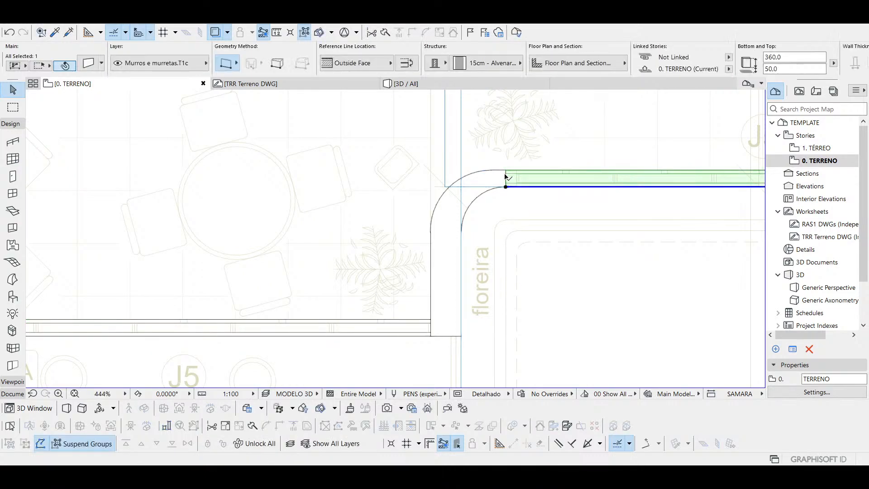
scroll(512, 208, "up", 4)
middle_click_drag(488, 212, 495, 189)
scroll(485, 145, "down", 2)
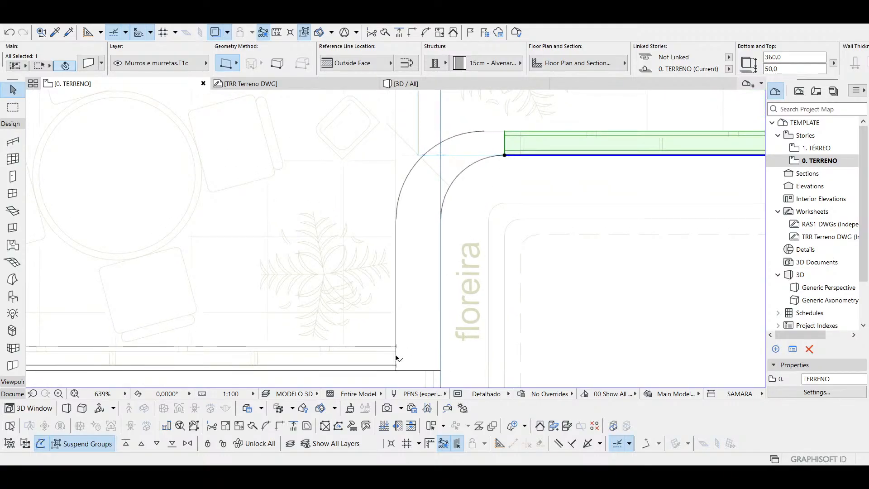
left_click(392, 370)
left_click_drag(396, 370, 444, 366)
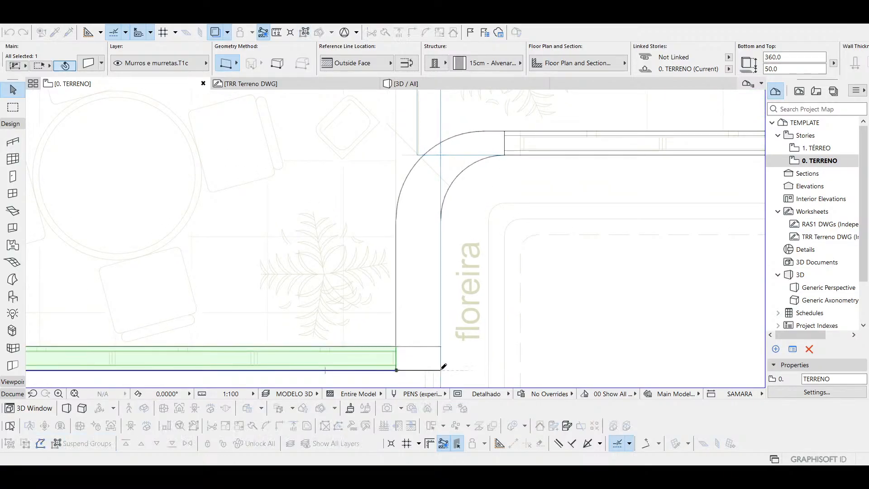
left_click(442, 370)
middle_click_drag(559, 219, 510, 235)
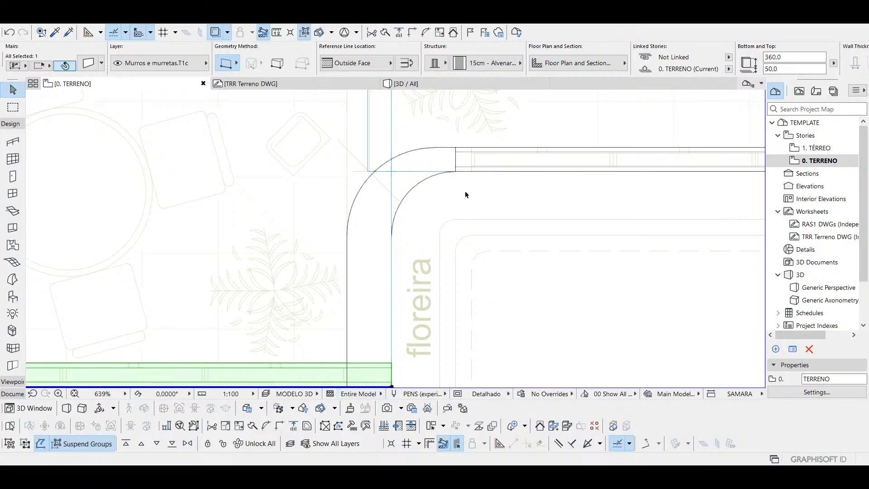
middle_click_drag(463, 210, 469, 167)
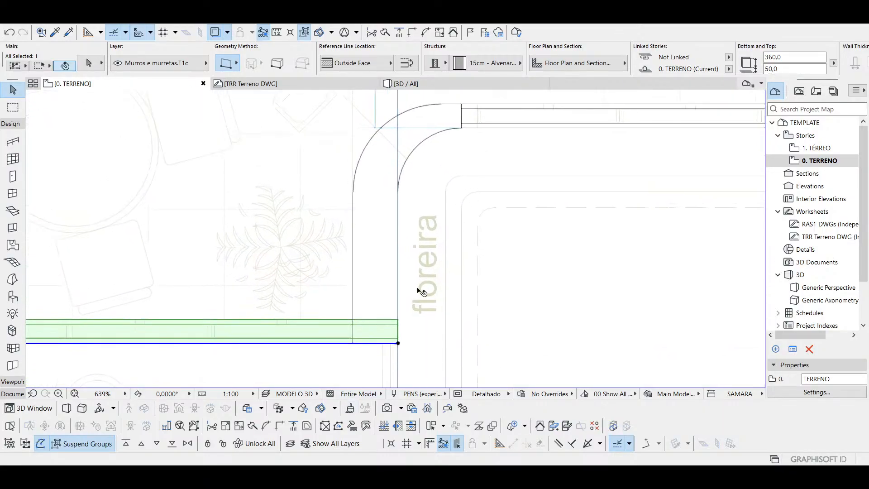
Draw a vertical wall matching the lower wall's settings from that wall's end up to the start of the mesh's floreira-side curve.
left_click(412, 296)
left_click(387, 334)
scroll(384, 331, "up", 3)
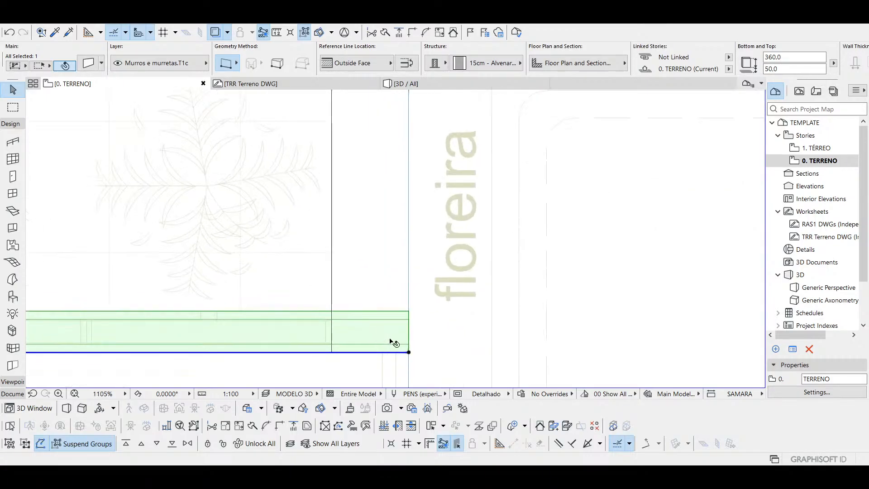
key("Escape")
left_click(394, 336, "alt")
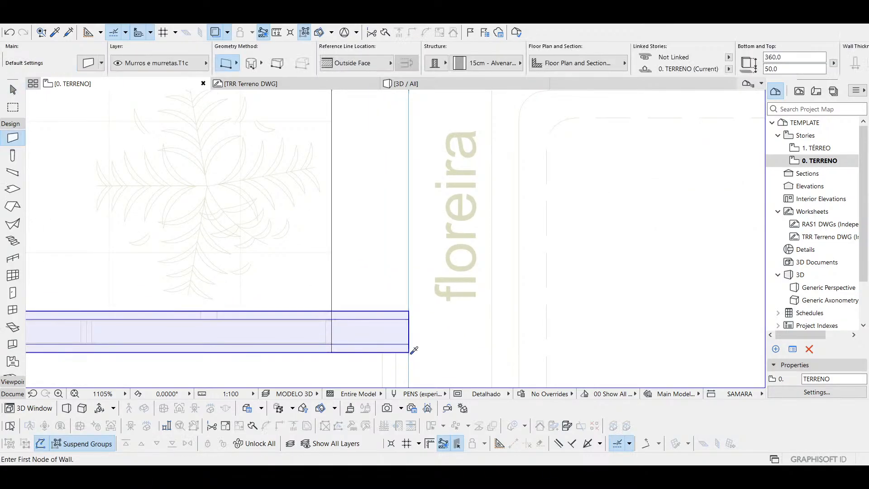
left_click(409, 351)
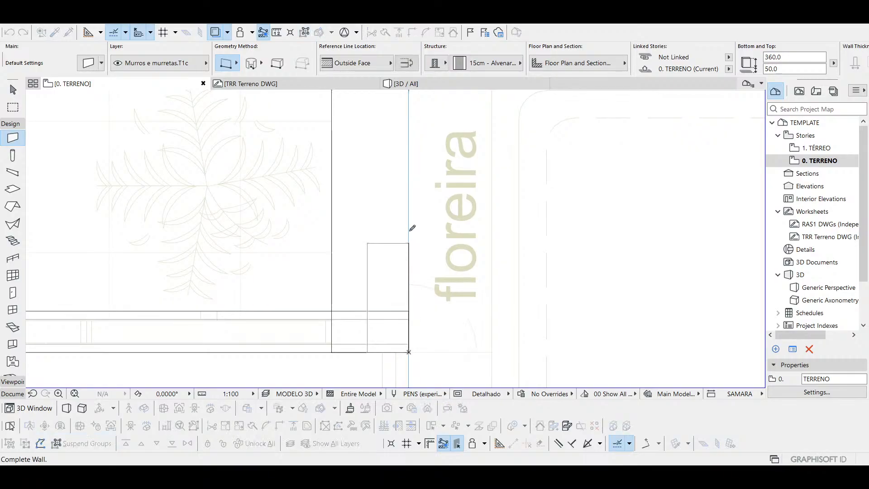
scroll(402, 203, "up", 5)
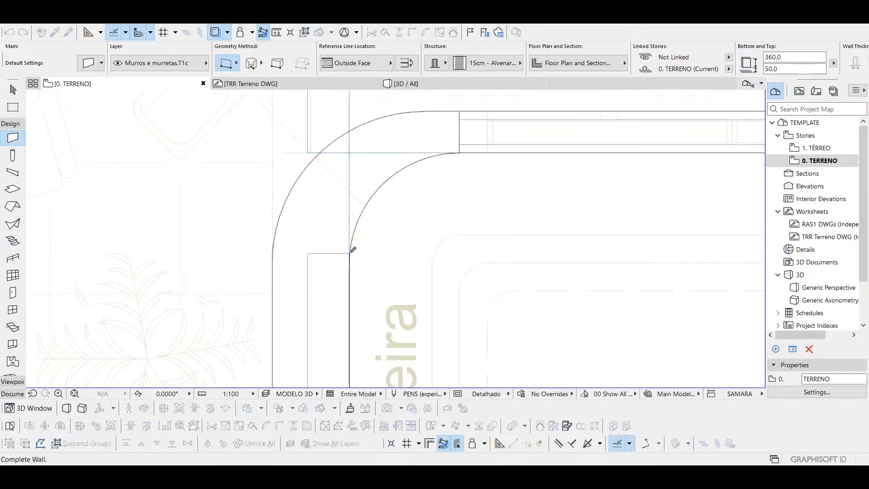
left_click(349, 264)
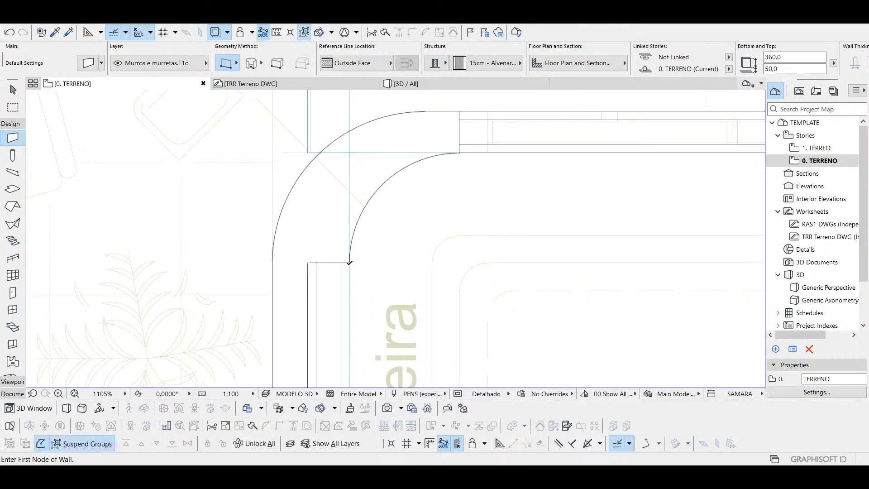
middle_click_drag(404, 255, 397, 299)
key("Escape")
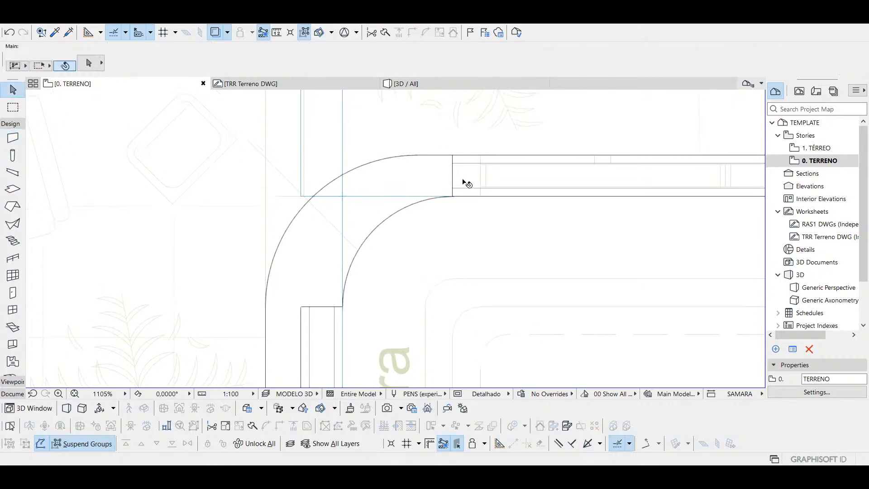
Measure the distance from the upper horizontal wall's end to the vertical wall's floreira-side line.
left_click(453, 195)
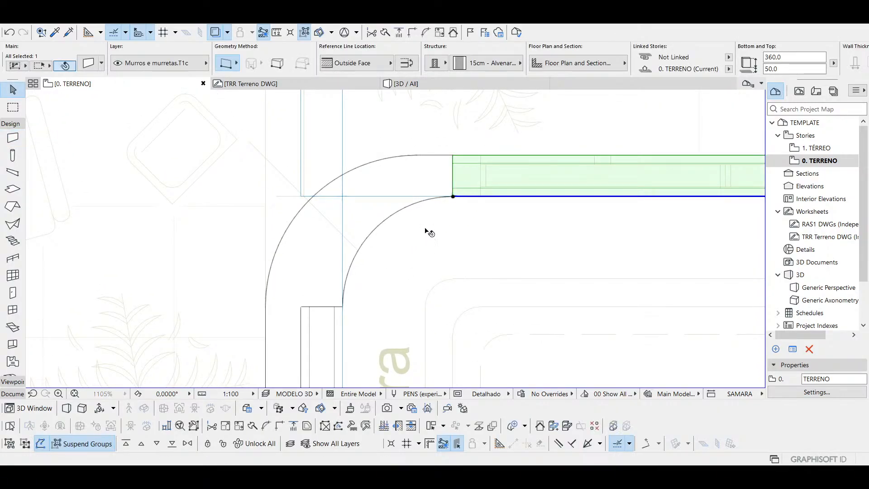
key("m")
left_click(453, 196)
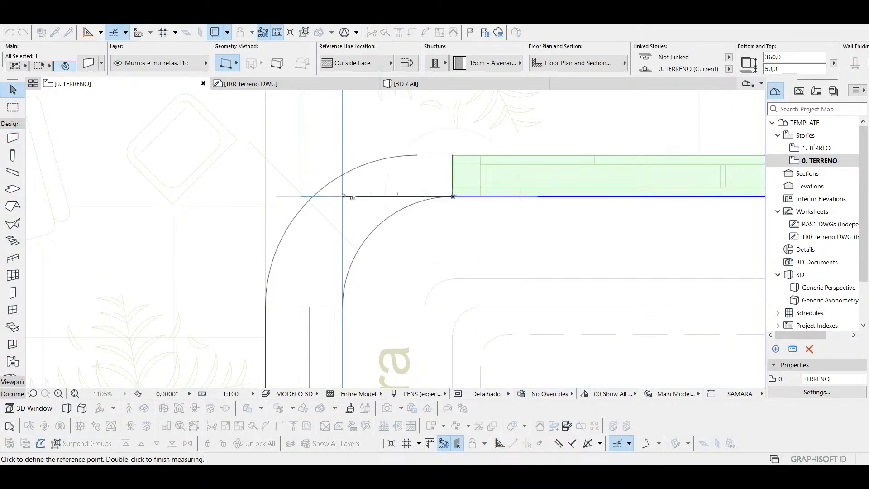
key("Escape")
key("Escape")
left_click(332, 317, "shift")
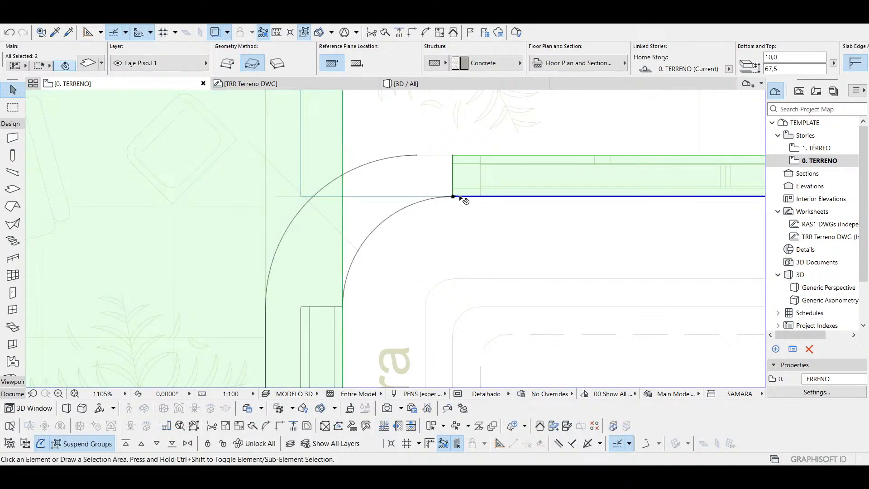
key("Escape")
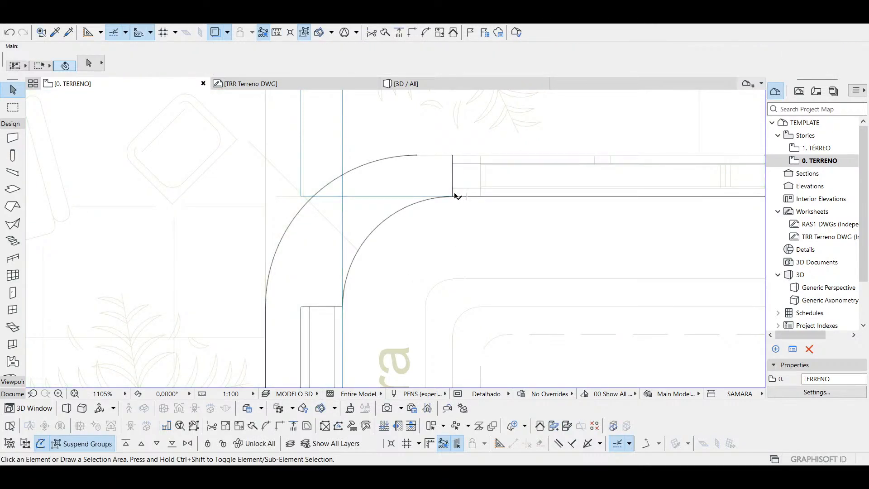
Fillet the upper horizontal wall with the new vertical wall to form a curved corner following the mesh's inner arc.
left_click(456, 196)
key("Escape")
left_click(474, 196)
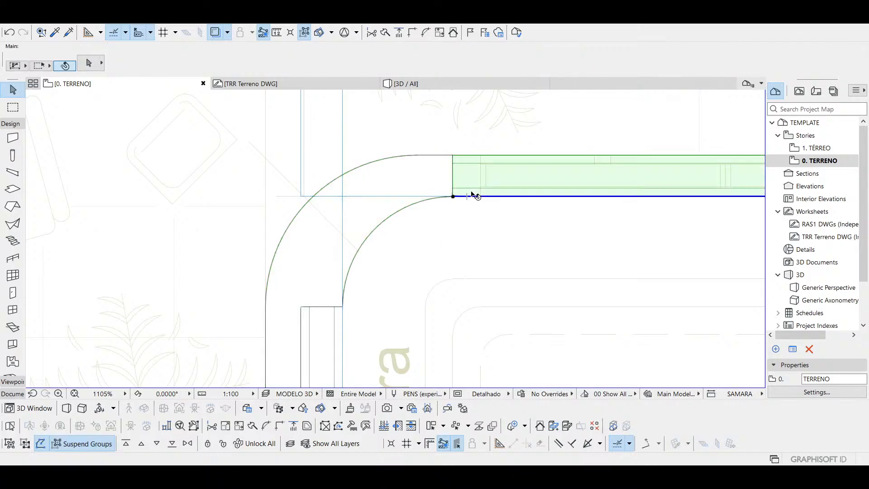
left_click(311, 313, "shift")
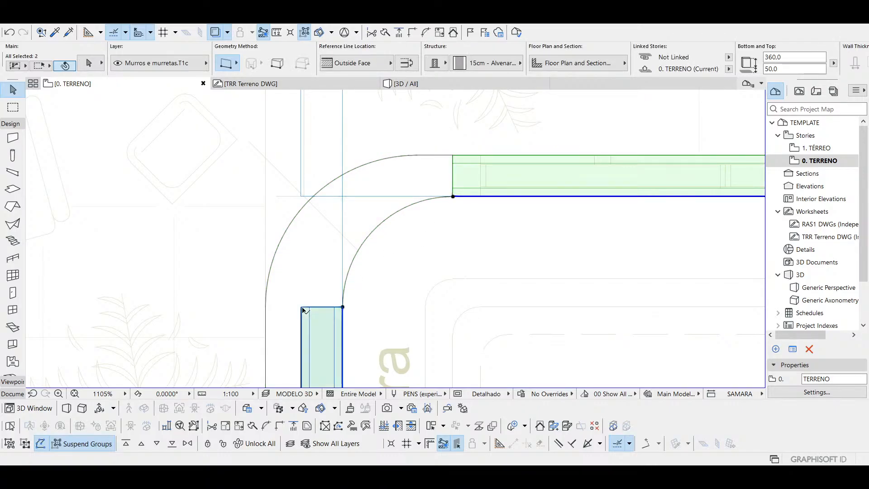
left_click(266, 426)
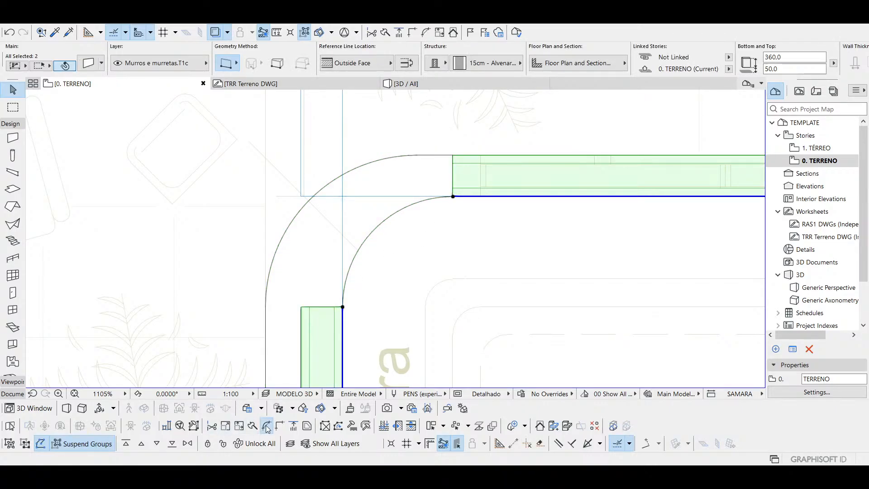
left_click(294, 159)
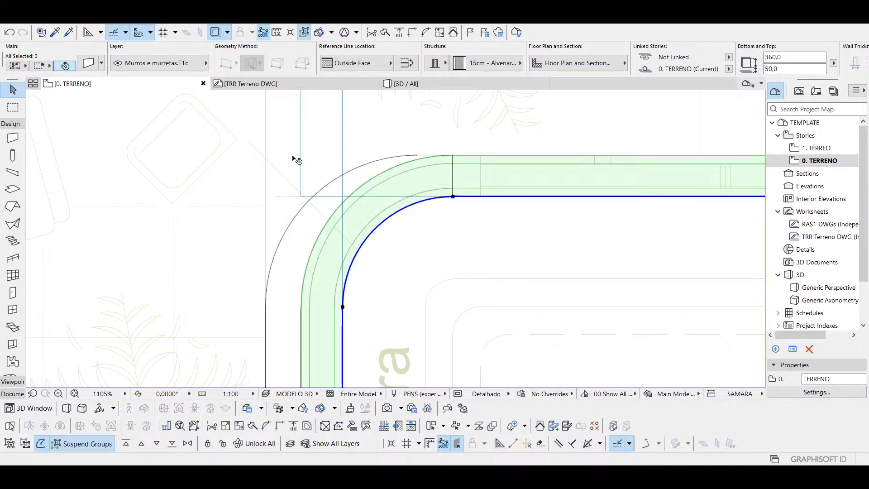
key("Escape")
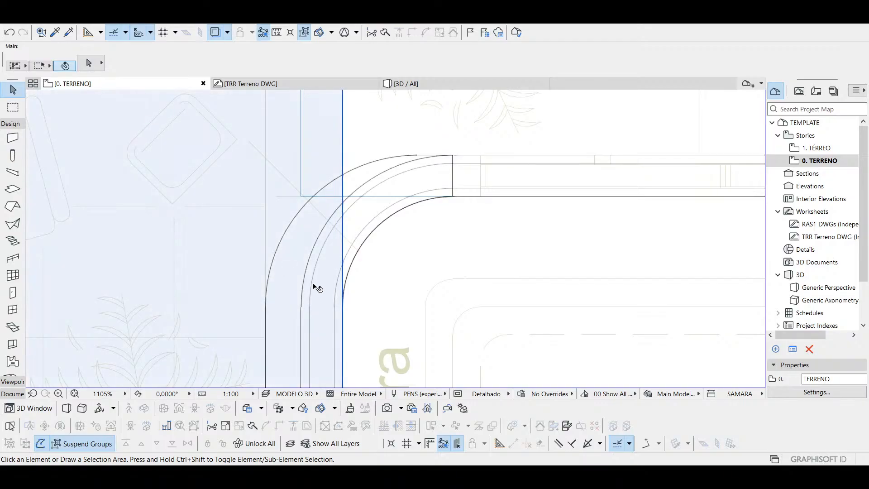
Reposition both ends of the mesh's floreira-side arc onto the opposite face of the filleted wall.
left_click(266, 291)
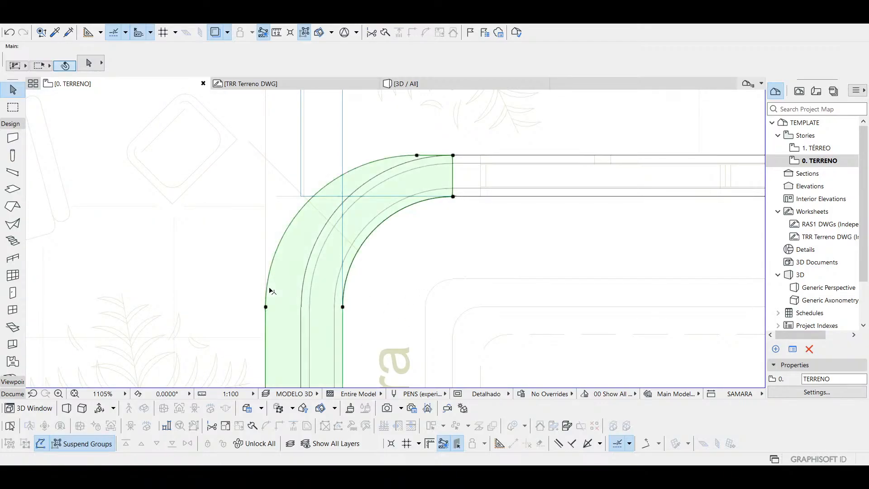
scroll(473, 233, "down", 3)
scroll(479, 219, "down", 2)
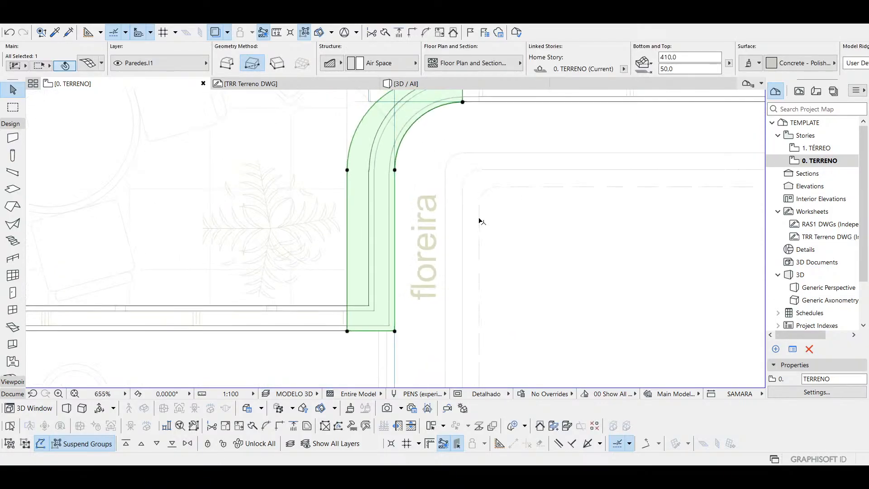
scroll(400, 325, "up", 2)
middle_click_drag(442, 248, 437, 398)
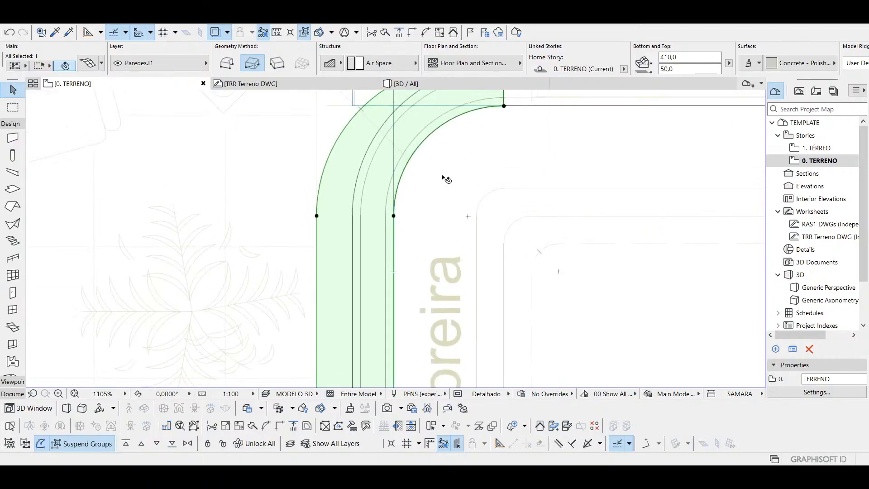
middle_click_drag(444, 180, 445, 286)
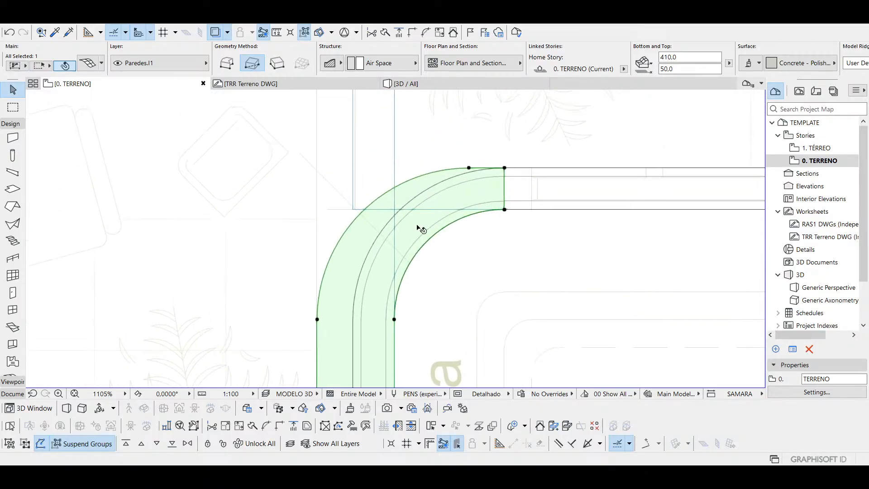
left_click(395, 319)
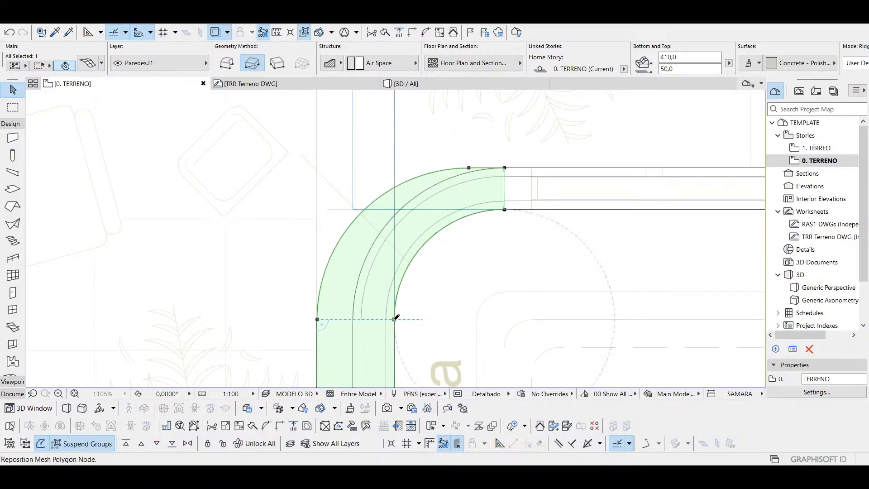
left_click(354, 319)
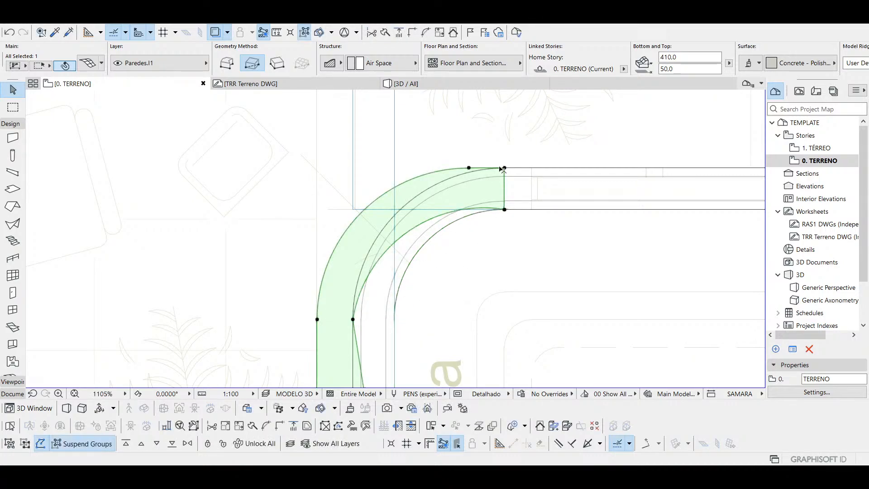
scroll(503, 209, "up", 5)
left_click(509, 287)
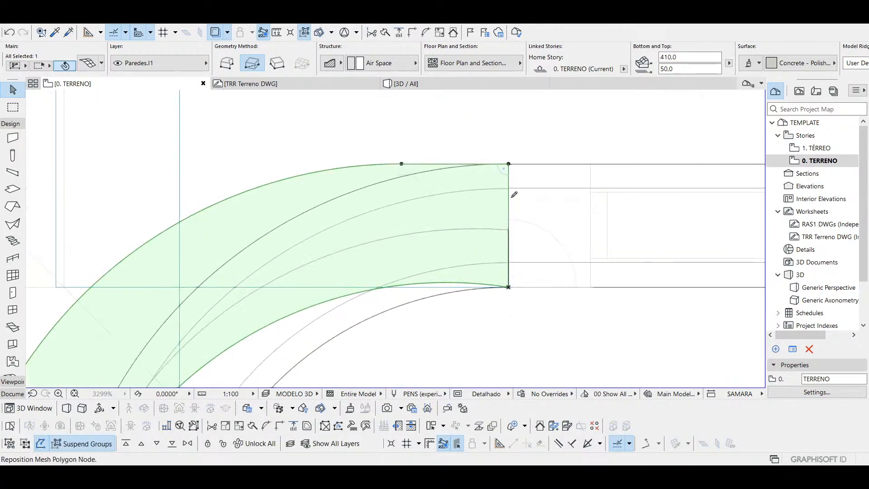
left_click(509, 163)
scroll(442, 150, "down", 5)
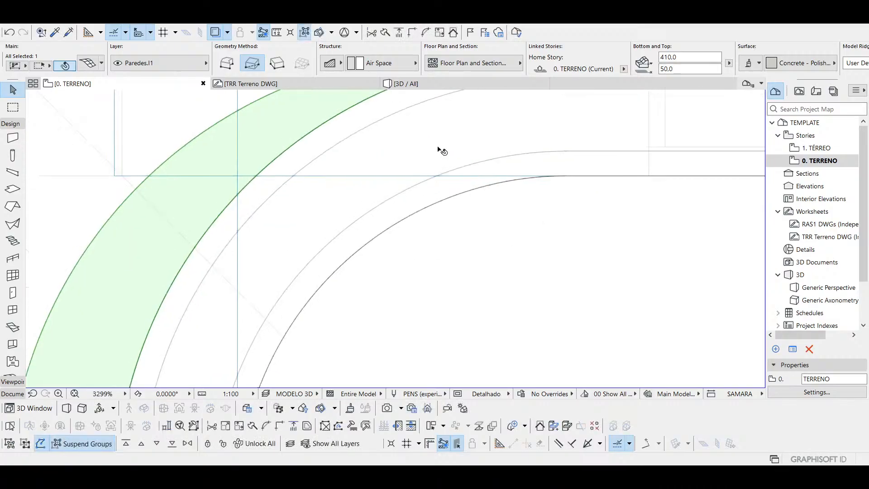
Align the mesh's lower corner with the vertical wall's inner face and offset its bottom edge to the lower wall's upper face.
middle_click_drag(421, 177, 435, 106)
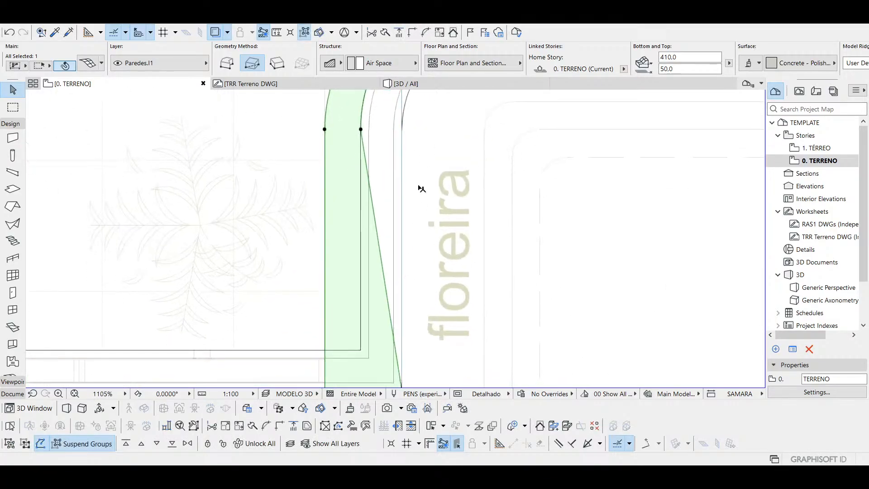
middle_click_drag(397, 329, 415, 184)
scroll(377, 255, "up", 4)
left_click(468, 250)
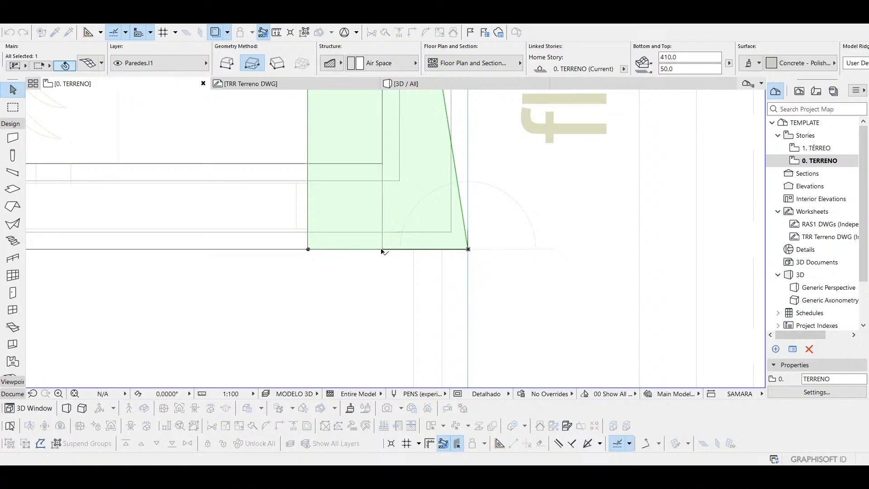
left_click(383, 249)
left_click(330, 248)
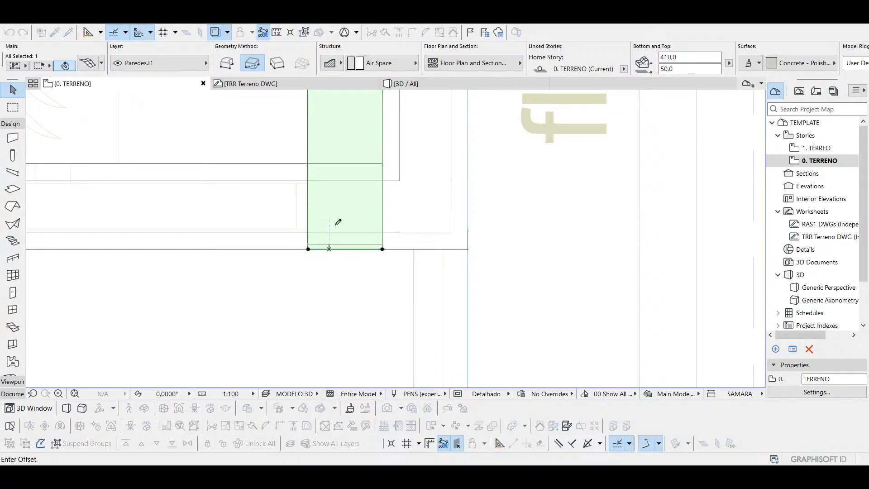
left_click(308, 163)
middle_click_drag(344, 159, 383, 345)
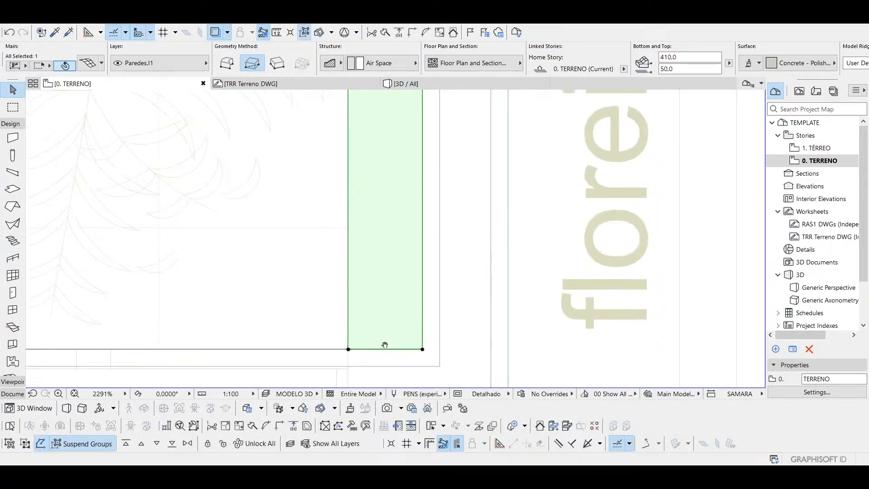
scroll(388, 339, "down", 5)
left_click(442, 259)
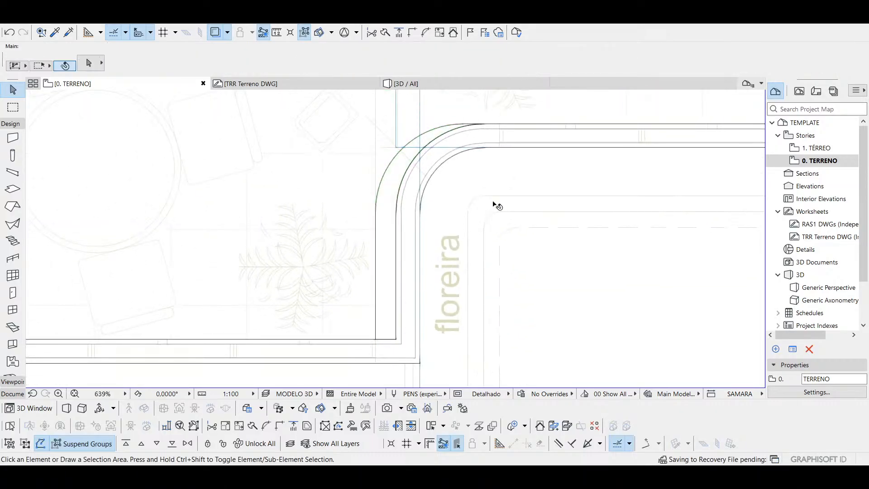
Examine the filleted wall corner and the trimmed mesh in 3D from both sides.
middle_click_drag(493, 268, 487, 343)
key("F3")
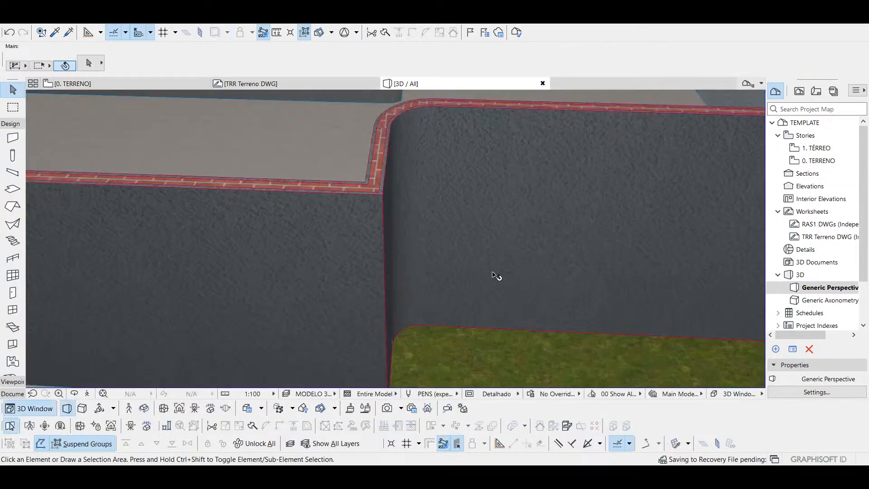
middle_click_drag(351, 224, 674, 206, "shift")
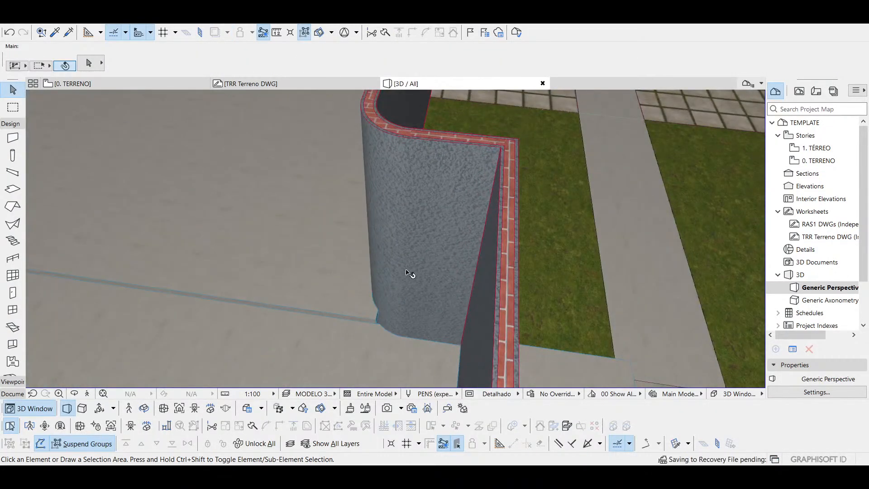
Return to the 0. TERRENO plan, inspect the mesh beside the curved wall, and hide the trace reference.
middle_click_drag(409, 135, 263, 239, "shift")
left_click(109, 83)
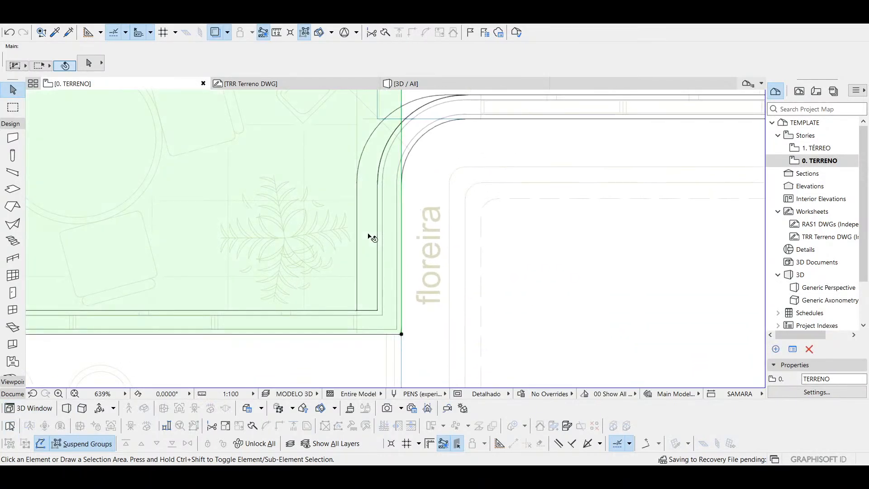
left_click(371, 238)
left_click(363, 158)
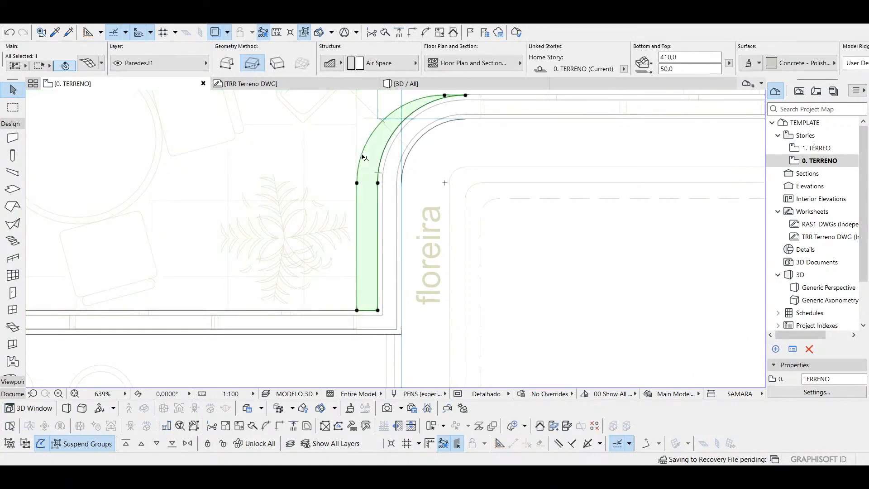
left_click(361, 154)
middle_click_drag(421, 160, 396, 187)
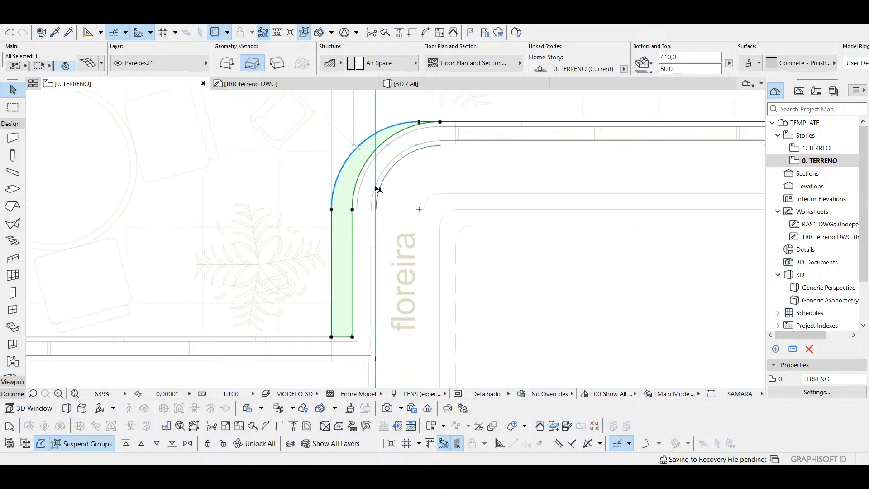
key("Escape")
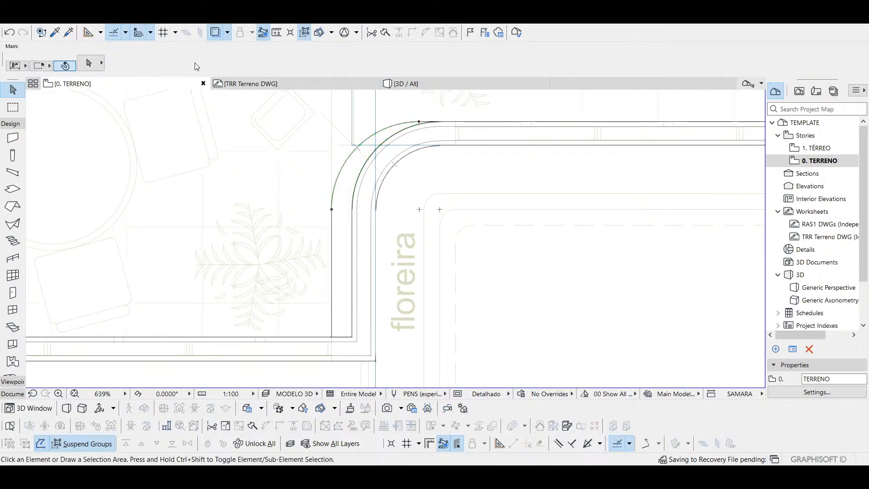
left_click(214, 33)
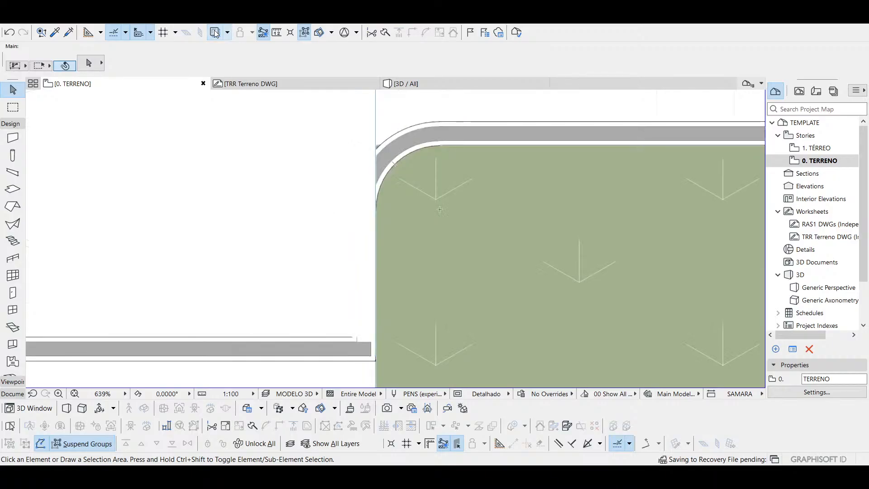
Bring the curved corner wall, the adjoining vertical wall and the curved mesh beside them to the front of the display order.
left_click(385, 156)
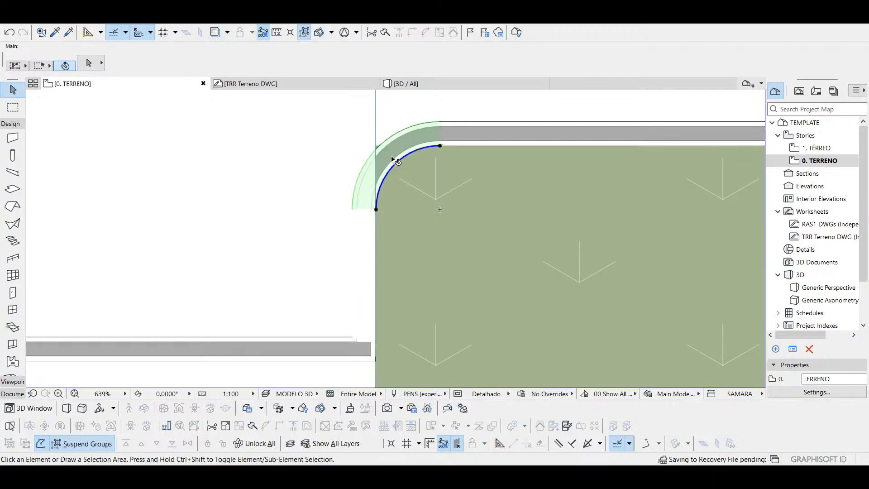
left_click(369, 349, "shift")
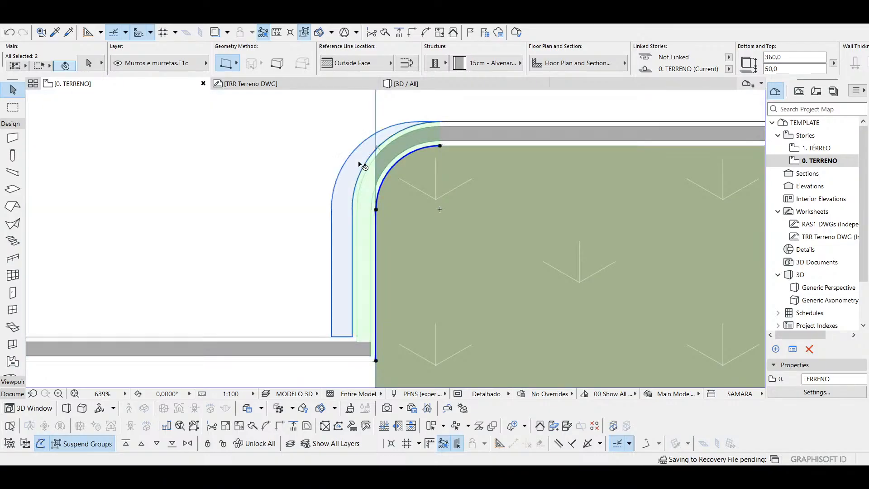
left_click(360, 163, "shift")
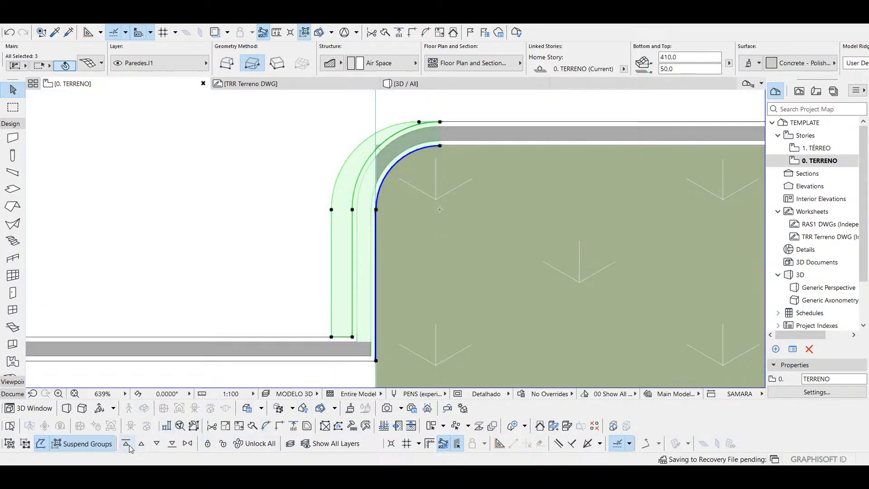
left_click(127, 444)
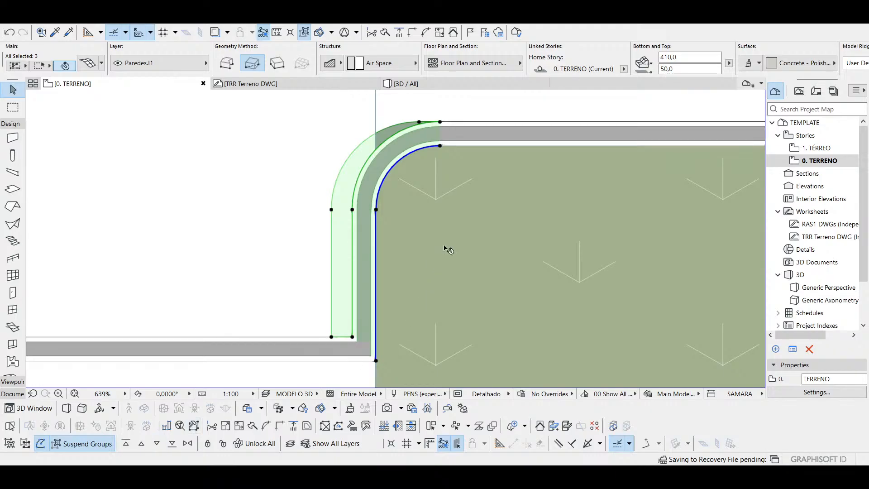
middle_click_drag(430, 279, 465, 281)
left_click(375, 273)
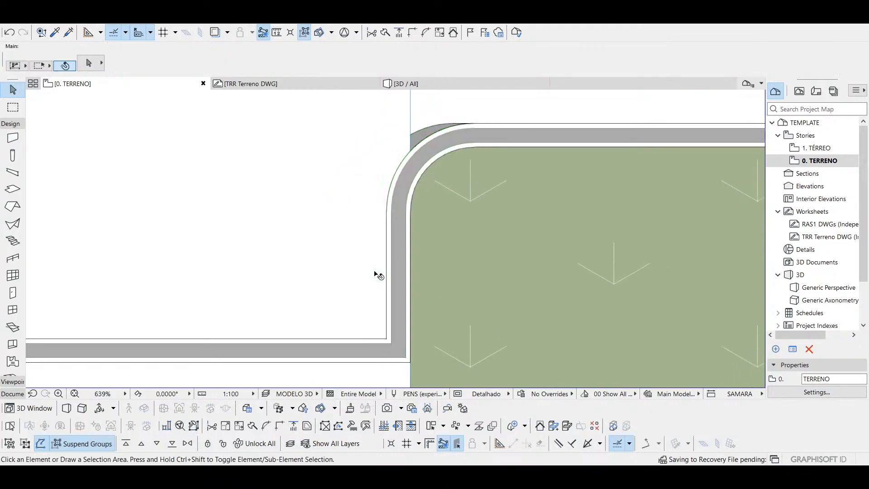
Send the floor slab inside the curved corner behind the curved mesh in the display order.
left_click(379, 243)
key("Escape")
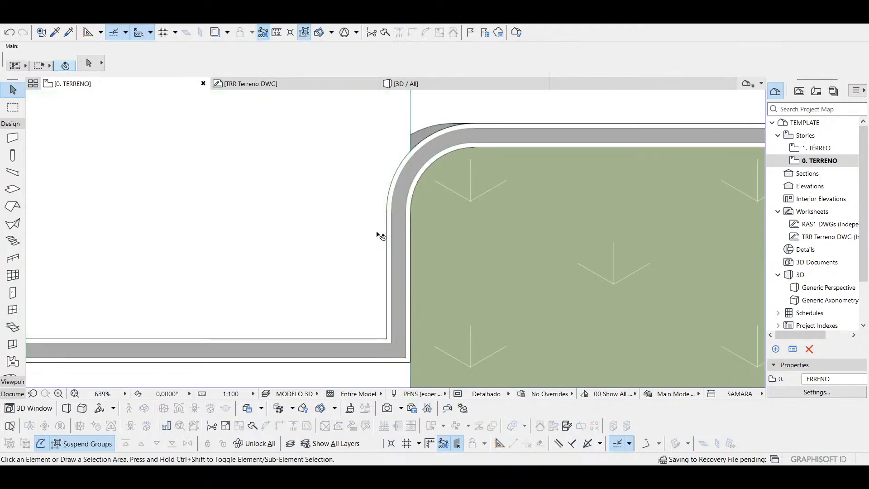
left_click(379, 235)
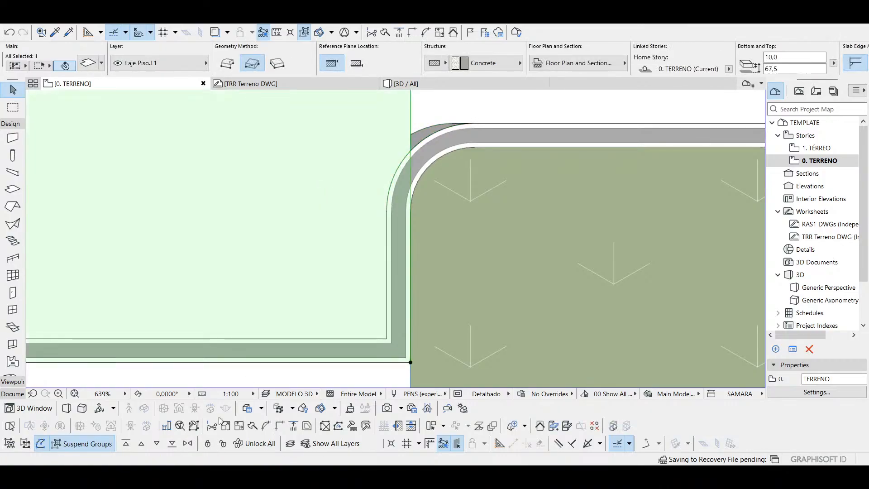
left_click(157, 444)
key("Escape")
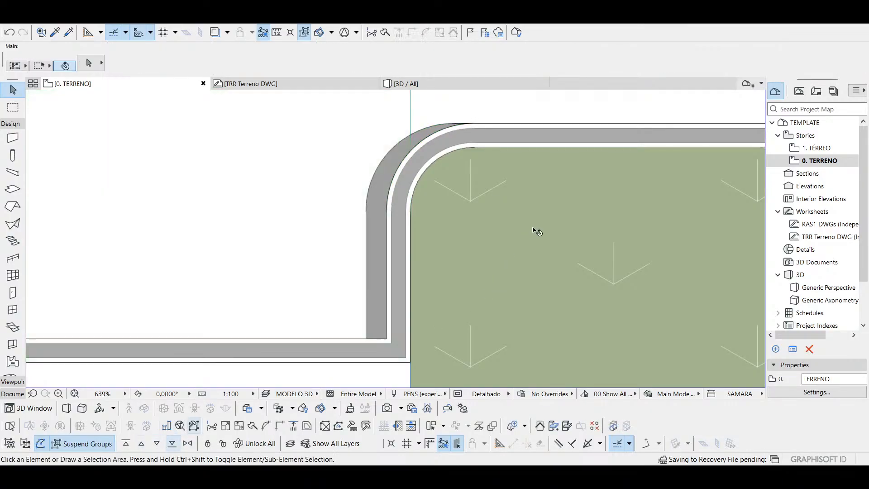
Bring the curved wall at the rounded corner of the upper grass area to the front of the display order.
scroll(520, 307, "down", 8)
middle_click_drag(524, 295, 435, 277)
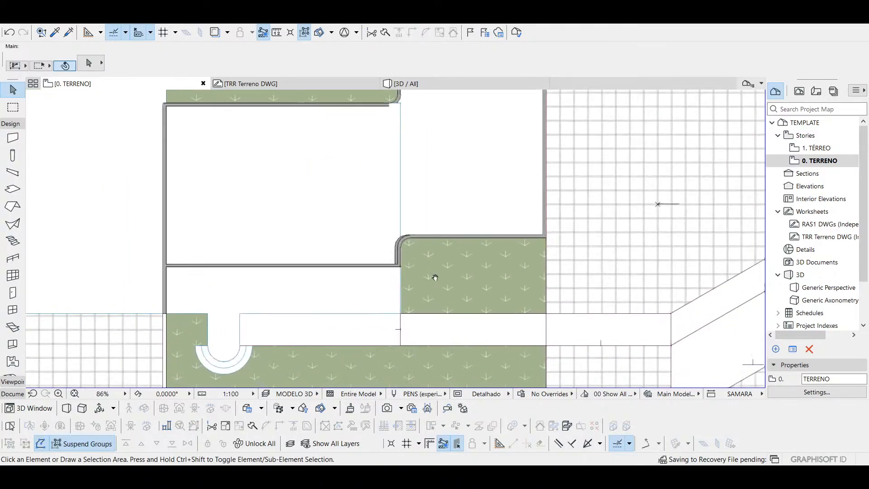
scroll(435, 277, "up", 5)
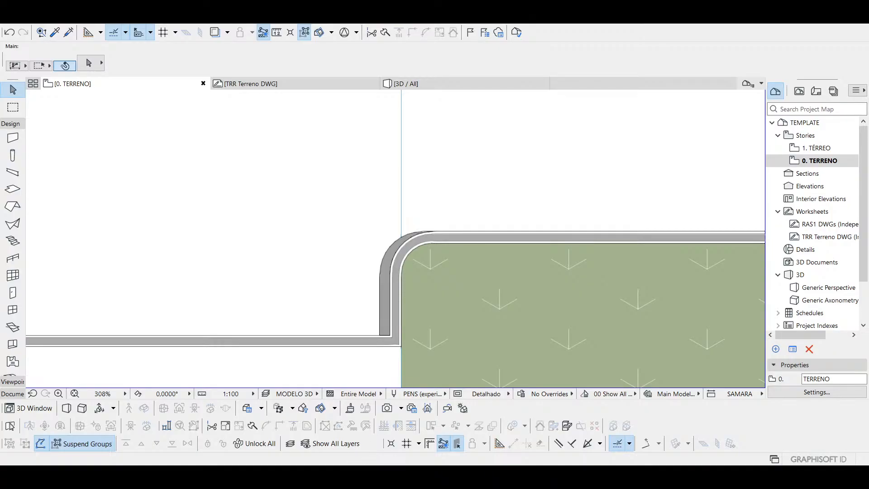
middle_click_drag(403, 349, 389, 303)
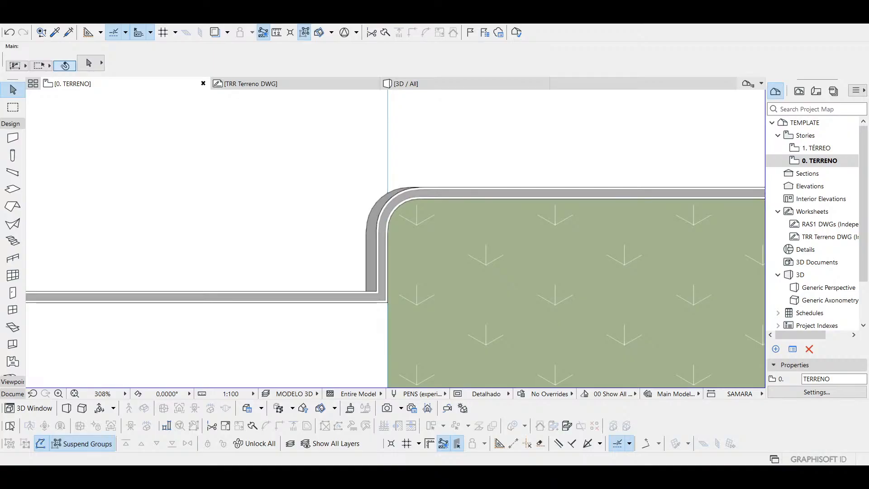
scroll(363, 345, "down", 5)
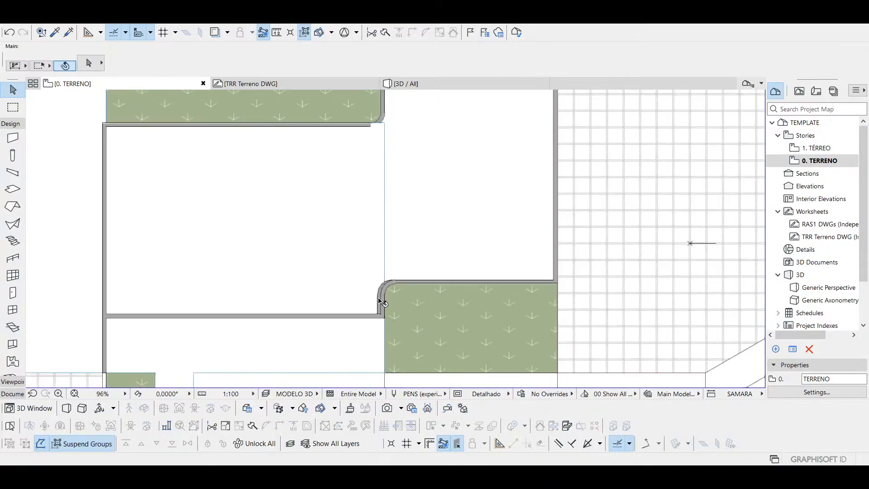
scroll(378, 295, "down", 1)
scroll(390, 202, "up", 6)
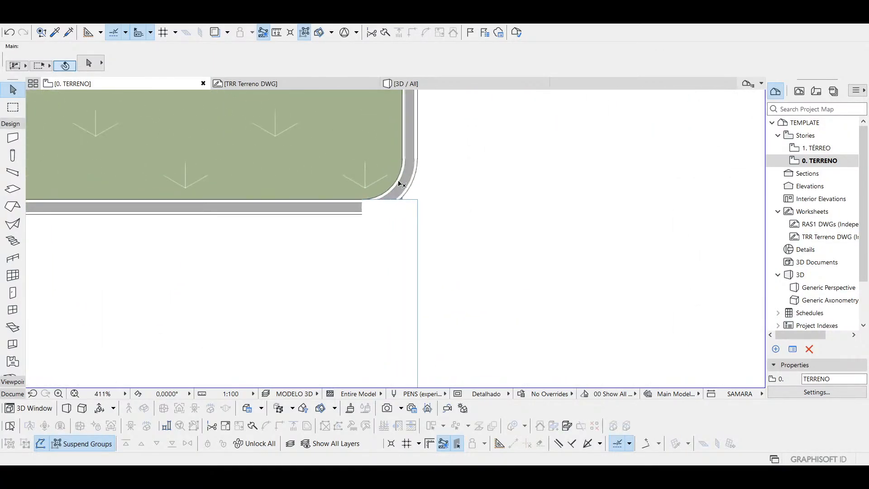
scroll(400, 183, "up", 1)
left_click(404, 198)
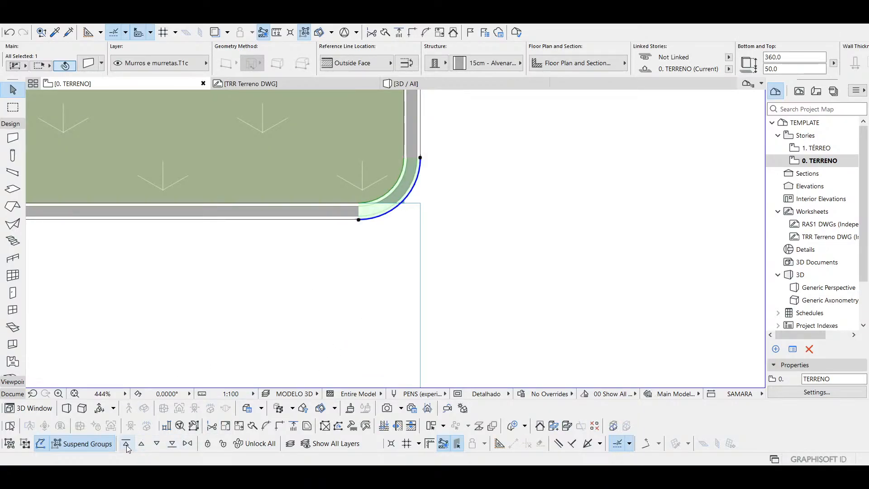
Send the two floor slabs meeting at the upper curved corner backward in the display order and bring them forward again.
left_click(332, 304)
left_click(466, 252, "shift")
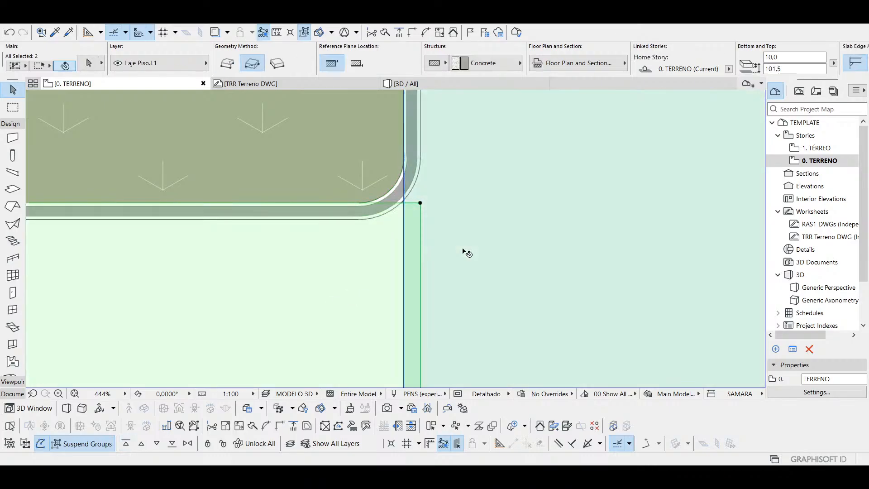
left_click(157, 444)
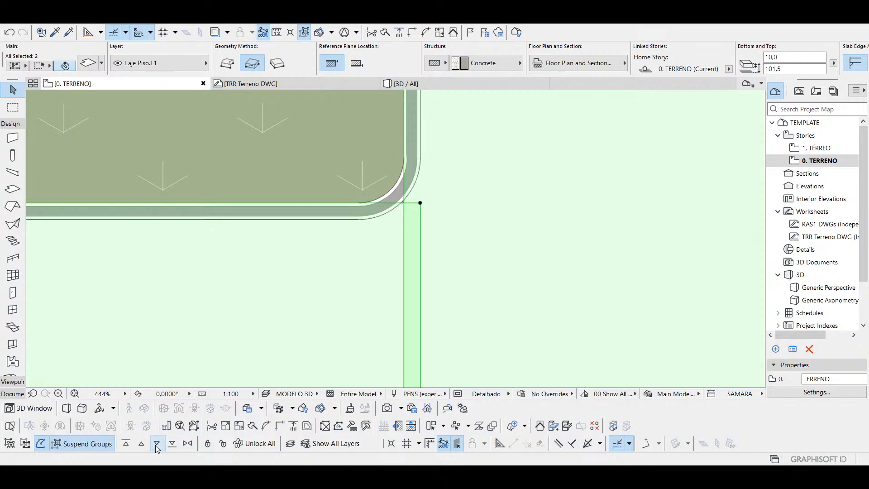
left_click(157, 447)
left_click(156, 447)
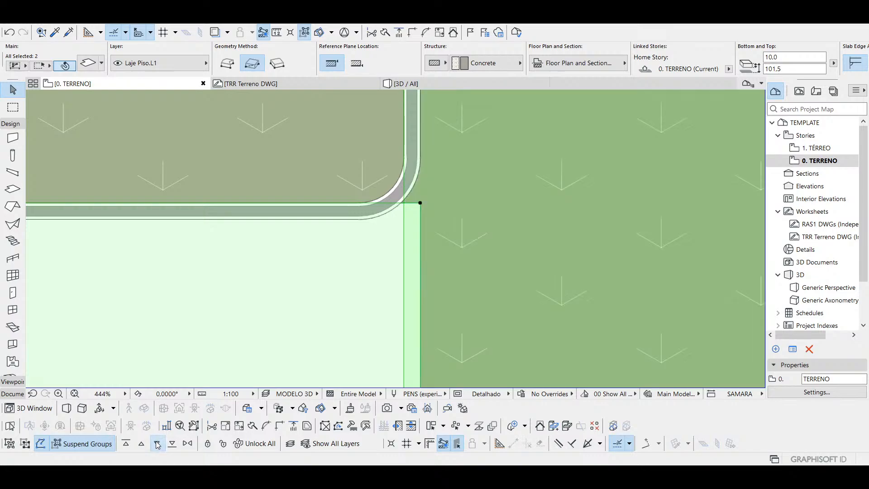
left_click(141, 445)
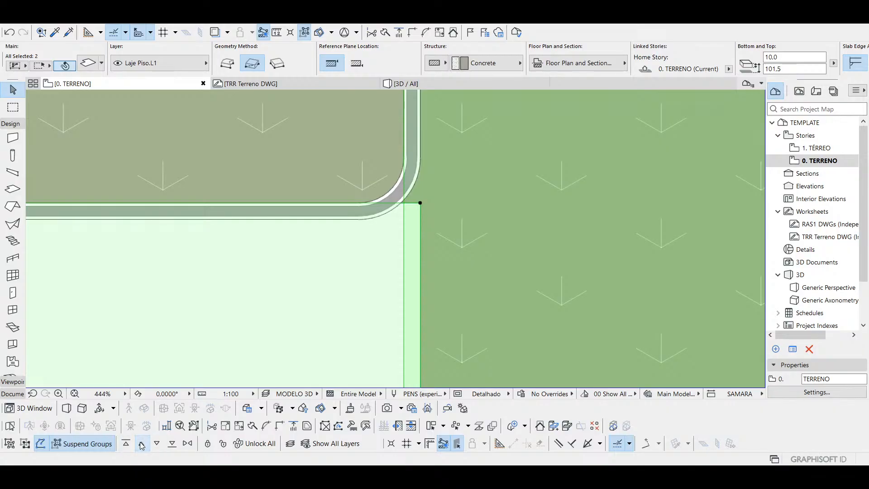
left_click(141, 445)
key("Escape")
Examine how the walls, slabs and grass areas display across the plan, from the entrance to the upper curved corner.
scroll(449, 253, "down", 10)
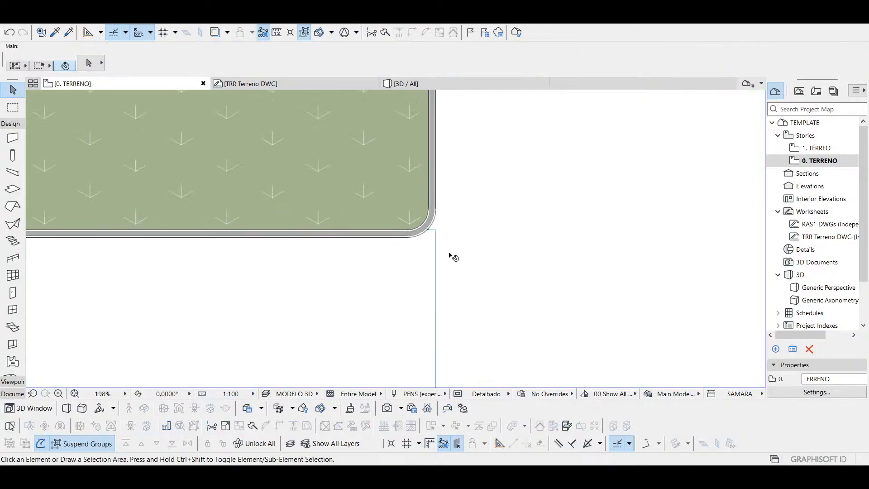
middle_click_drag(463, 268, 434, 236)
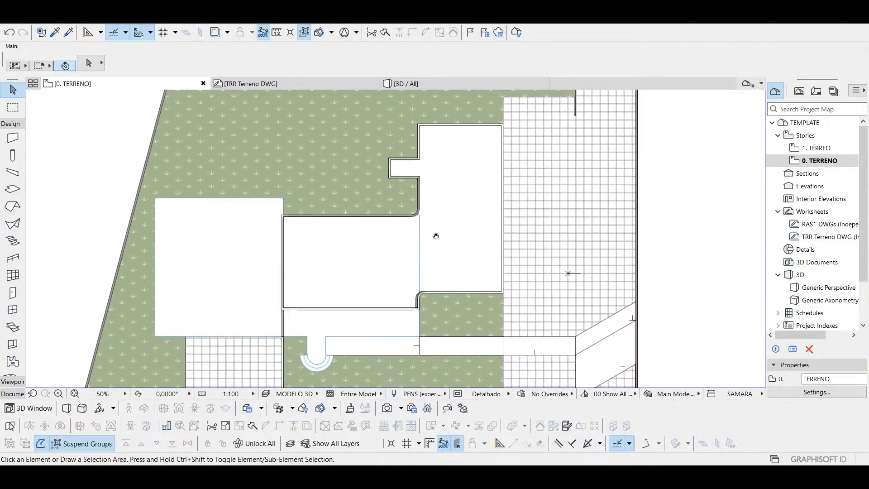
middle_click_drag(329, 301, 381, 192)
scroll(390, 200, "up", 5)
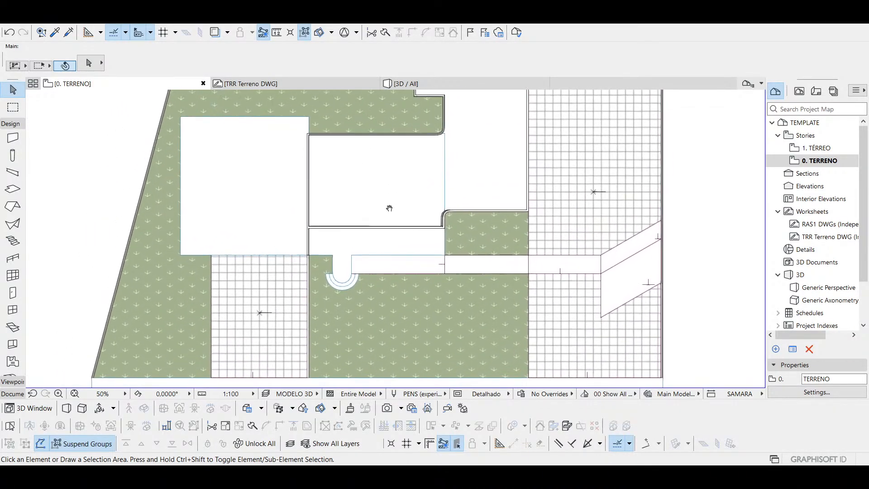
scroll(175, 258, "down", 3)
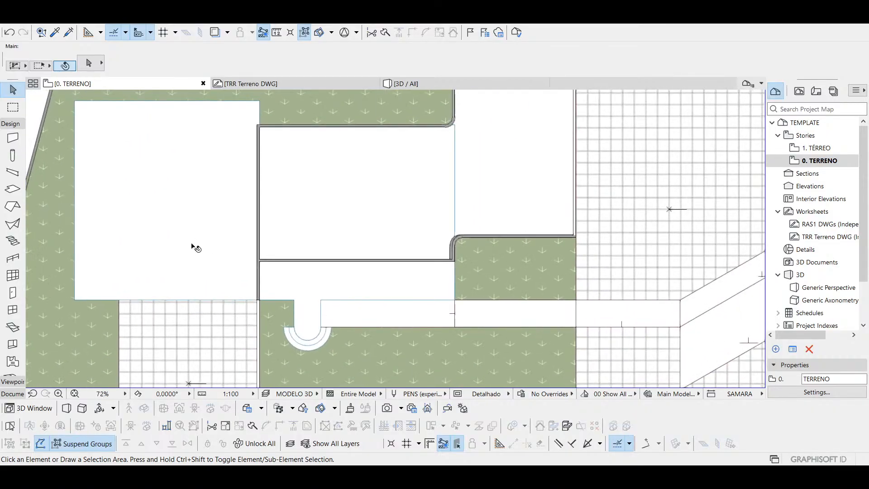
middle_click_drag(437, 171, 392, 191)
middle_click_drag(448, 186, 430, 245)
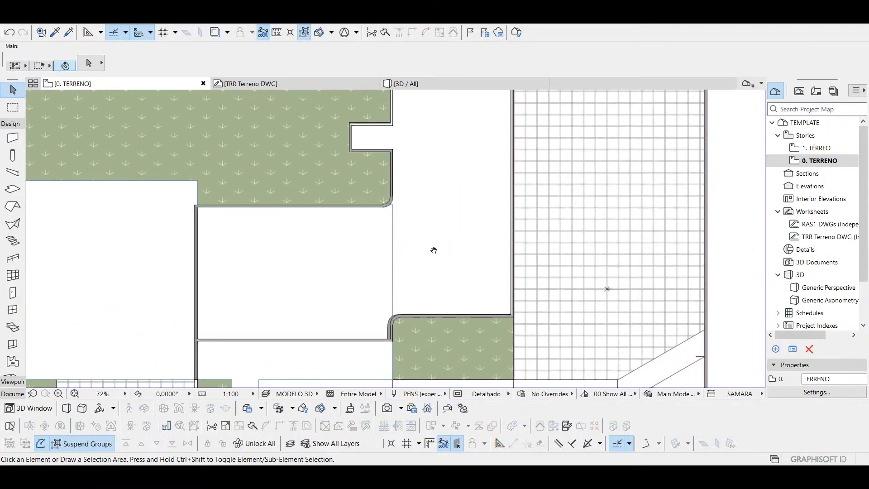
scroll(387, 212, "up", 2)
scroll(389, 216, "up", 10)
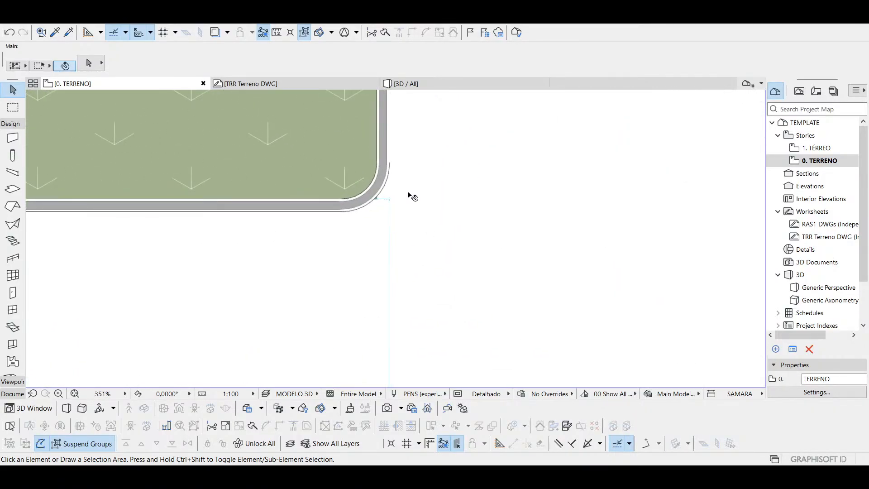
Check the outlines of both floor slabs at the upper curved corner against the wall and the trace reference.
left_click(344, 237)
scroll(323, 187, "up", 2)
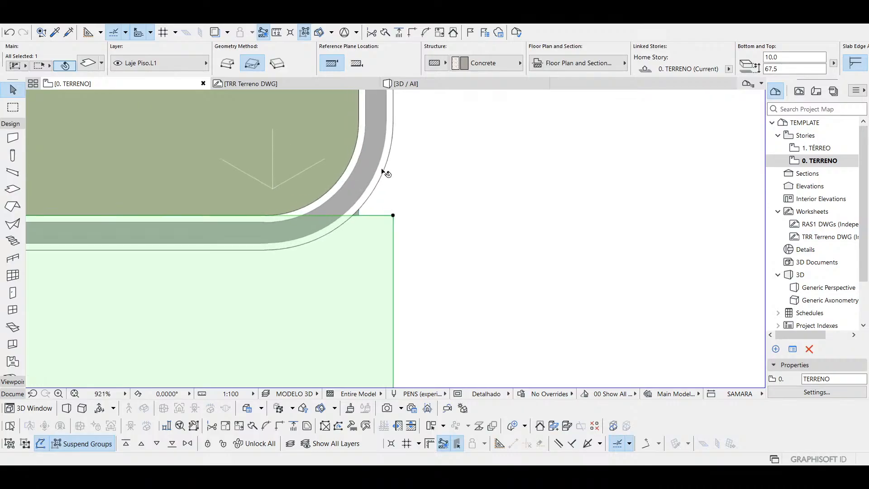
middle_click_drag(331, 181, 329, 237)
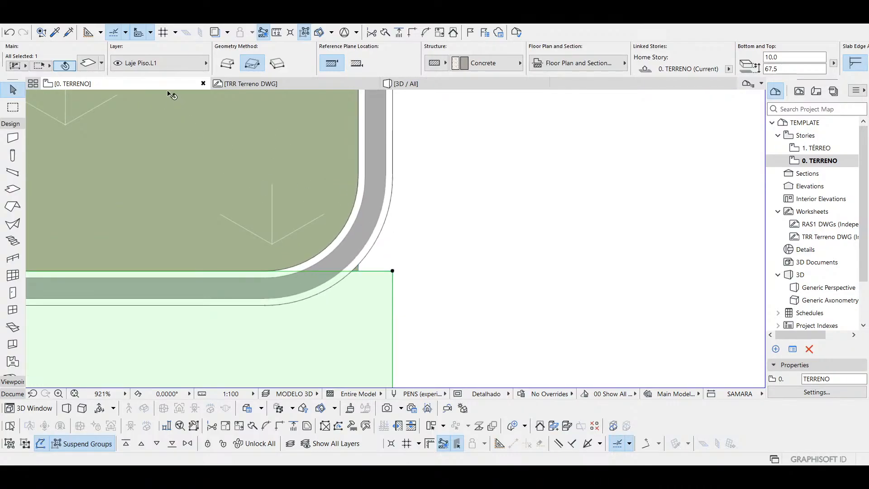
left_click(444, 207)
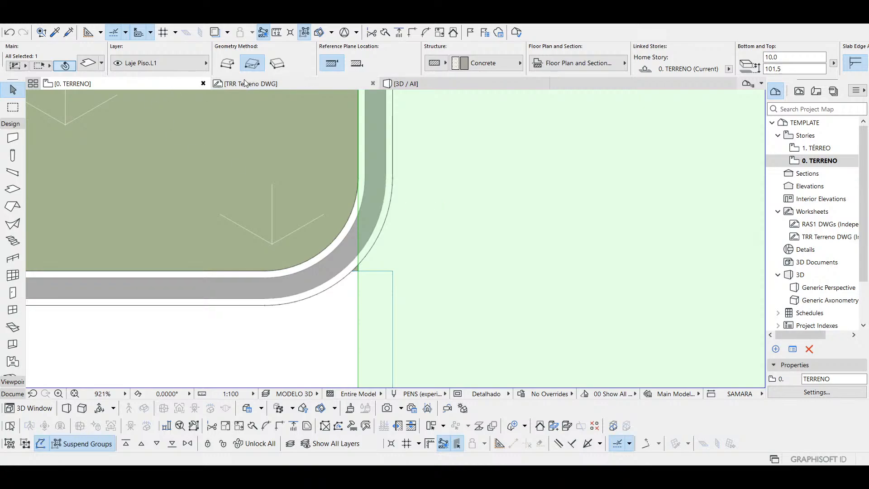
mouse_move(324, 295)
middle_mouse_down()
mouse_move(347, 278)
mouse_move(379, 195)
mouse_move(380, 246)
middle_mouse_up()
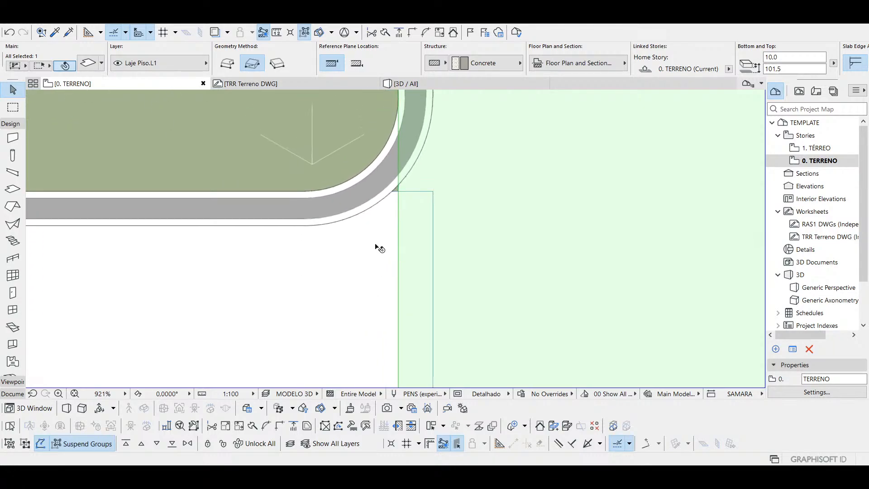
left_click(216, 35)
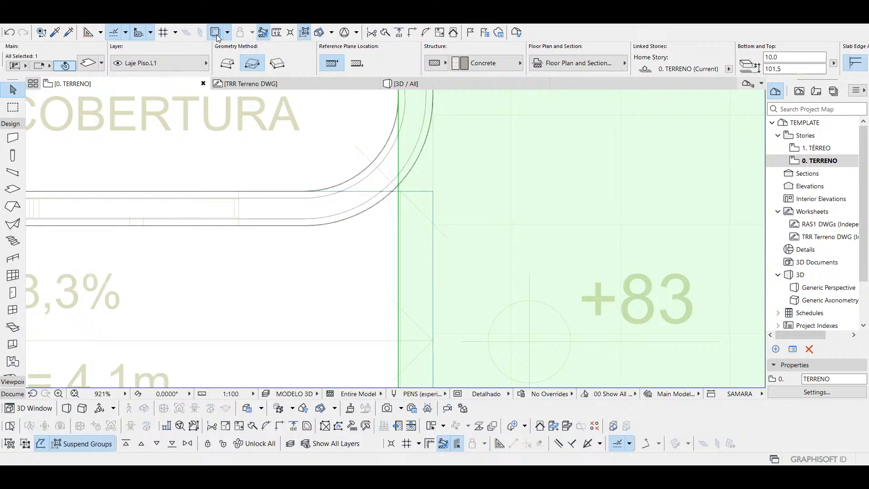
left_click(217, 33)
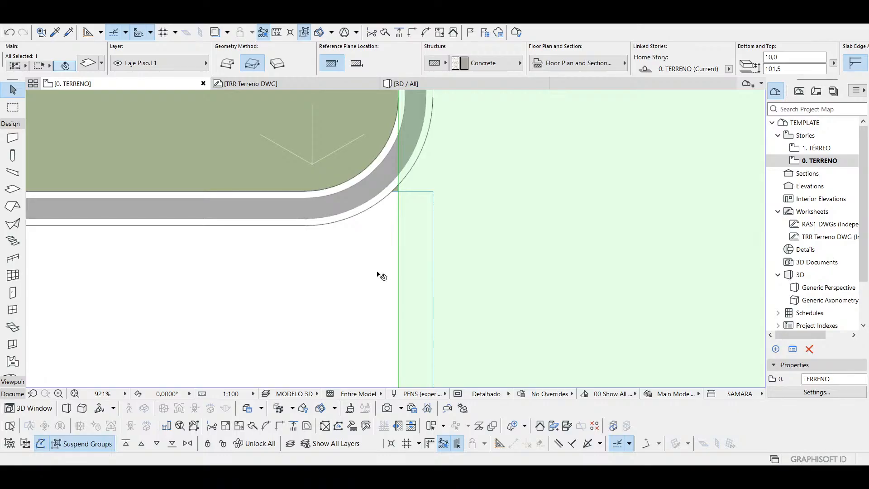
scroll(434, 280, "down", 10)
scroll(418, 289, "down", 3)
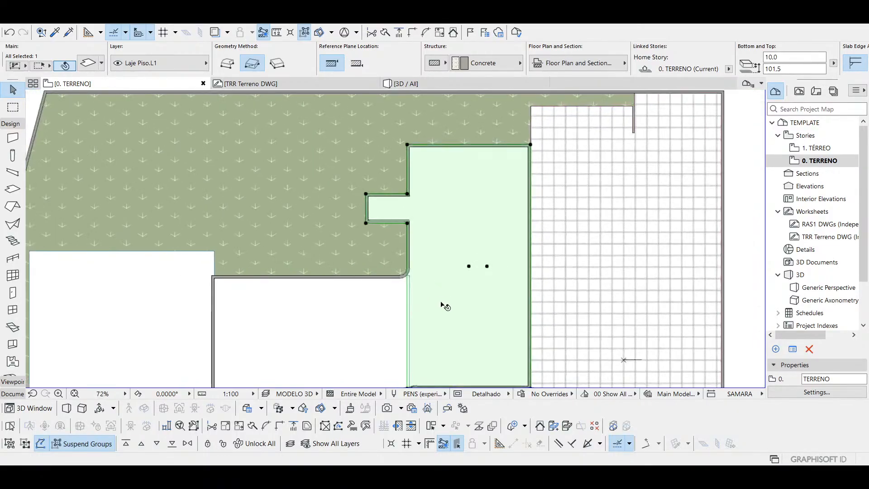
Review the plan from the tall floor slab beside the gridded paving to the angled ramps and the semicircular entrance steps.
key("Escape")
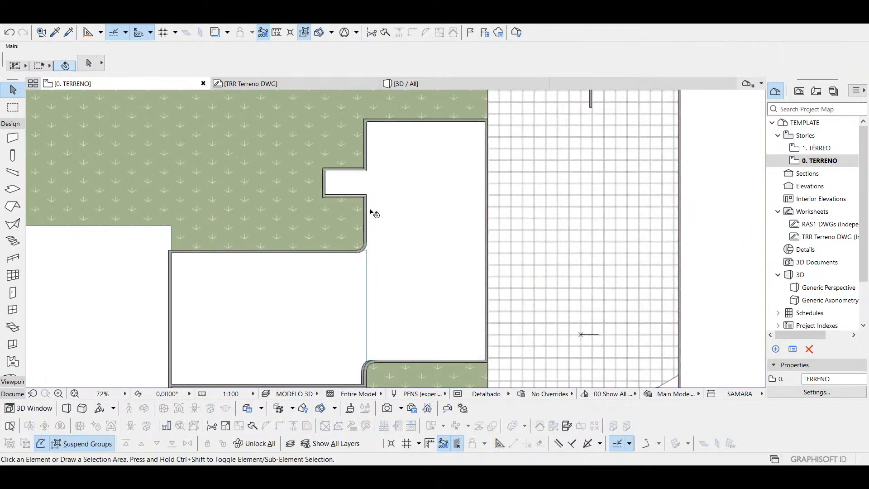
middle_click_drag(402, 214, 356, 156)
middle_click_drag(402, 257, 373, 268)
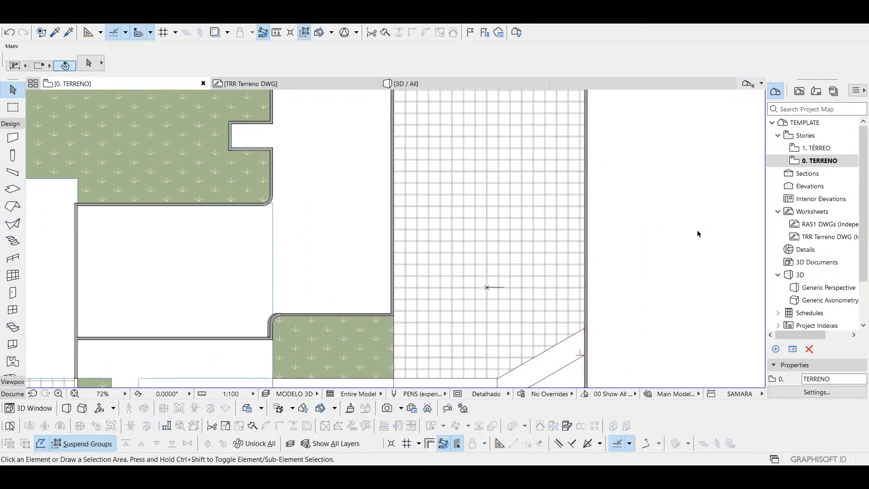
middle_click_drag(695, 228, 648, 203)
middle_click_drag(640, 253, 620, 191)
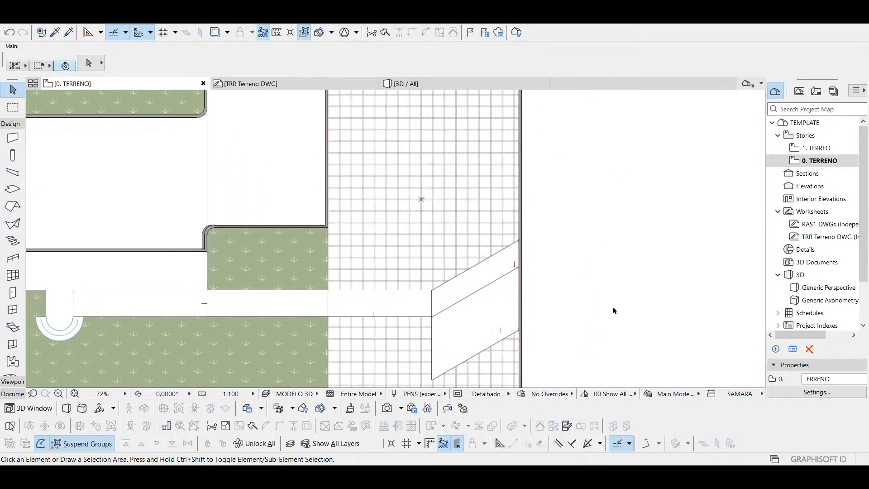
middle_click_drag(613, 310, 595, 227)
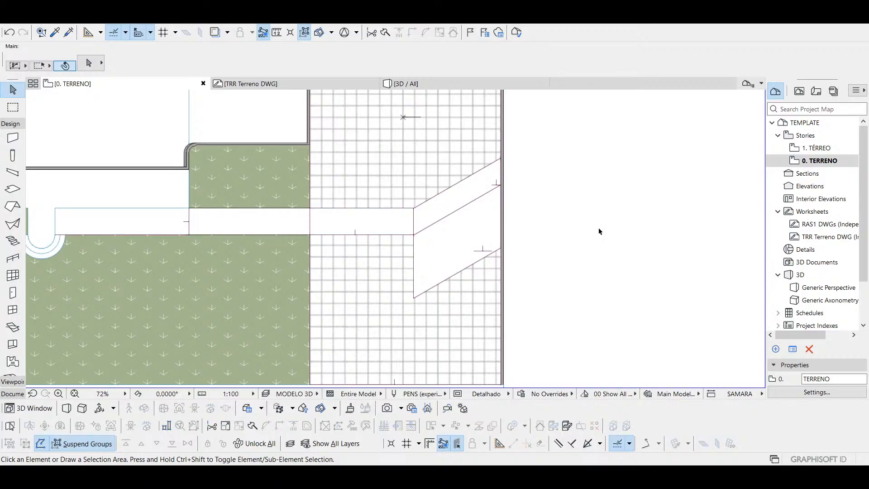
middle_click_drag(414, 163, 581, 198)
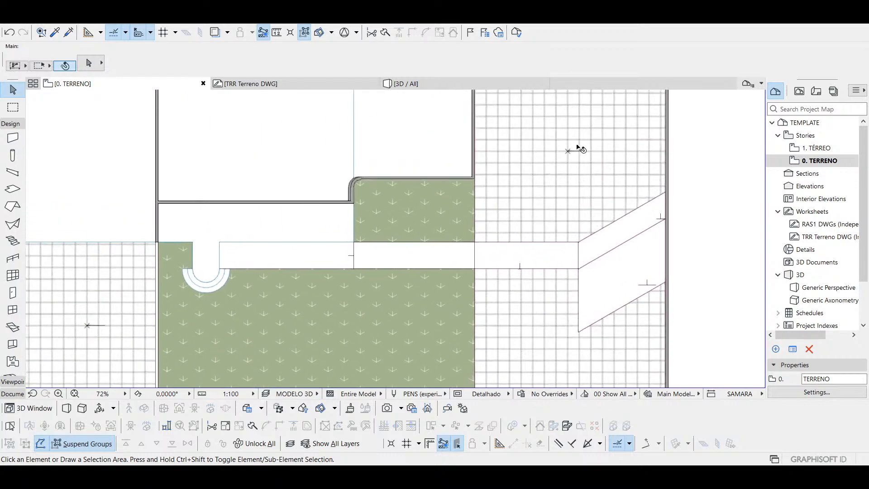
scroll(371, 211, "up", 5)
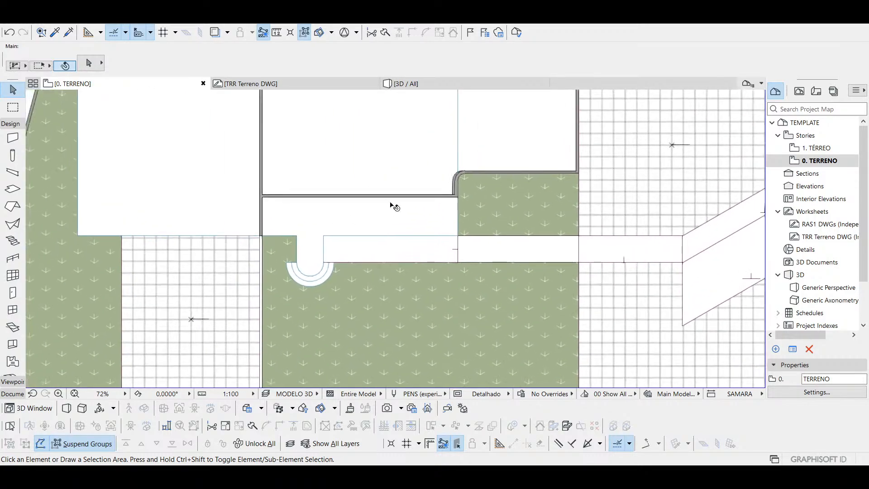
middle_click_drag(238, 245, 396, 180)
middle_click_drag(408, 210, 335, 194)
middle_click_drag(281, 206, 304, 230)
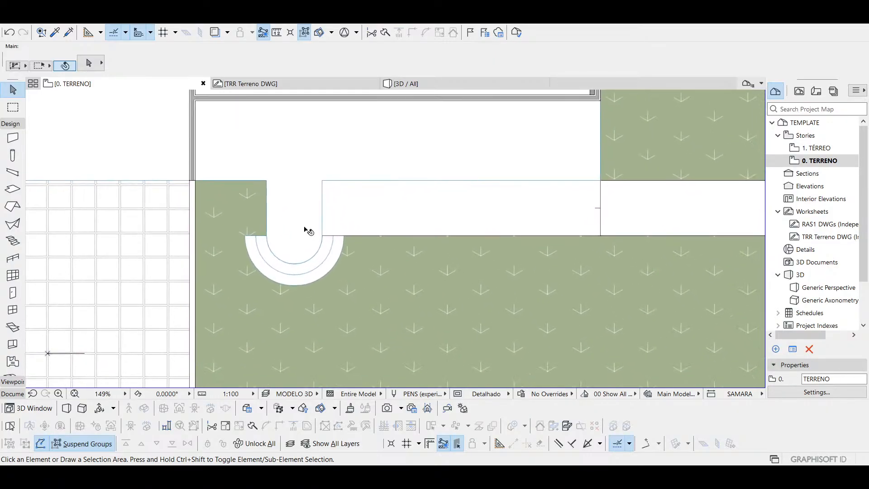
middle_click_drag(267, 194, 274, 140)
middle_click_drag(314, 165, 320, 256)
Inspect the wall layers at the lower and upper curved corners and the boundary line between the two floor slabs.
scroll(420, 167, "up", 8)
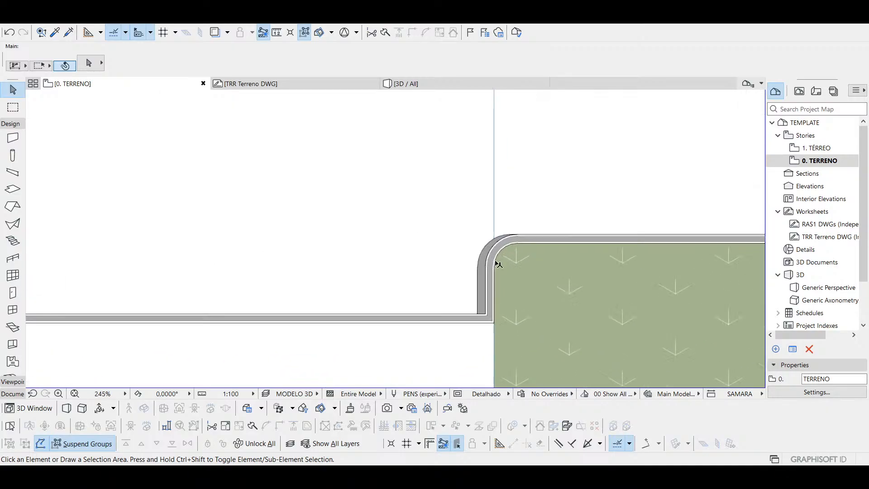
scroll(483, 270, "down", 12)
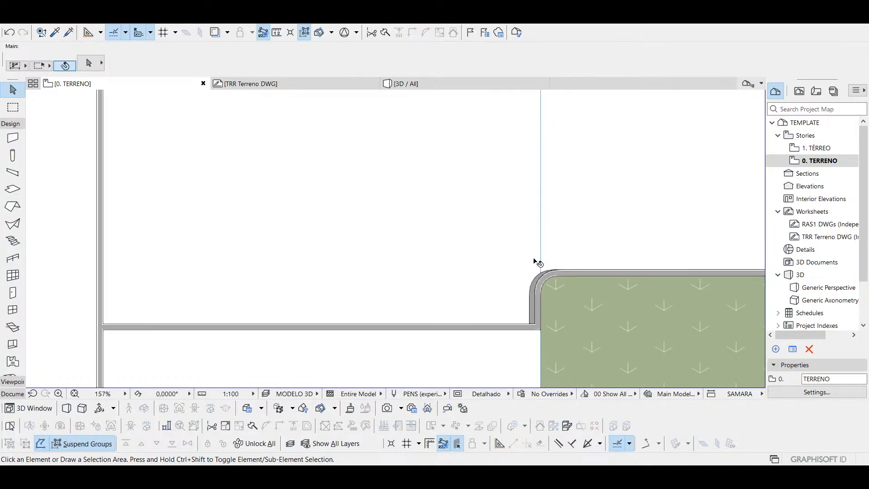
scroll(539, 261, "up", 5)
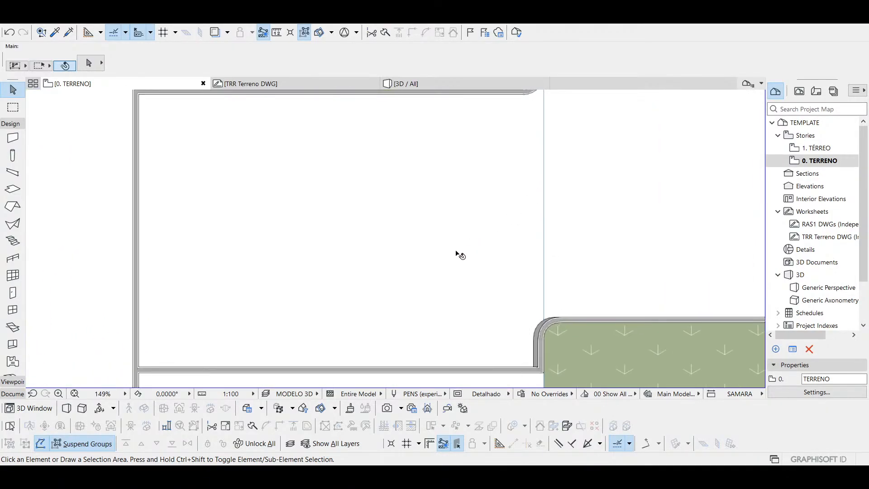
middle_click_drag(457, 254, 370, 242)
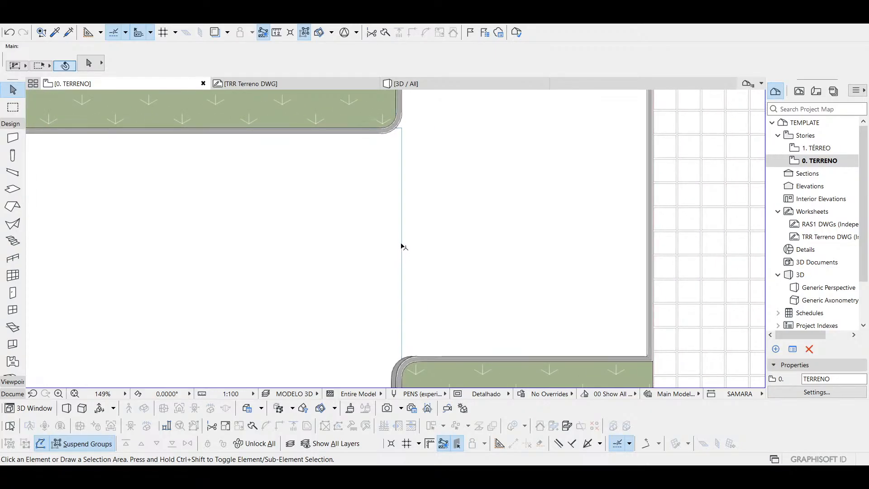
middle_click_drag(348, 231, 399, 245)
scroll(430, 232, "down", 1)
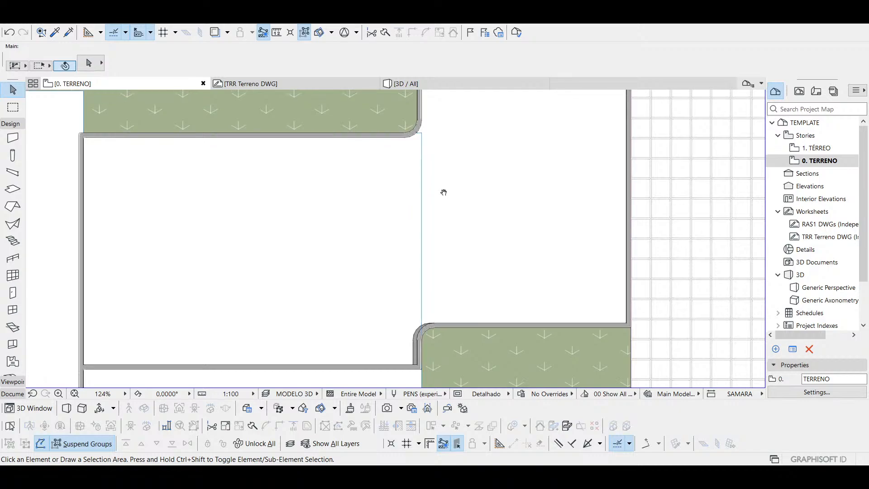
scroll(443, 192, "up", 2)
scroll(410, 160, "up", 5)
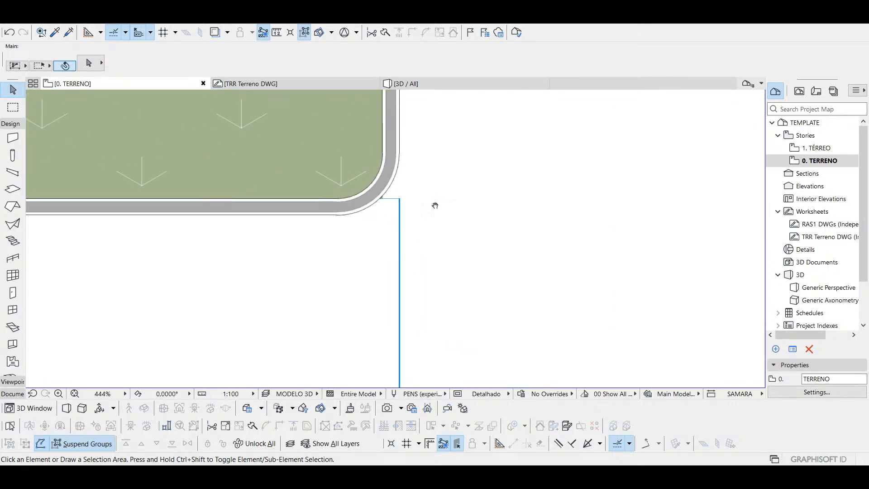
scroll(436, 205, "down", 9)
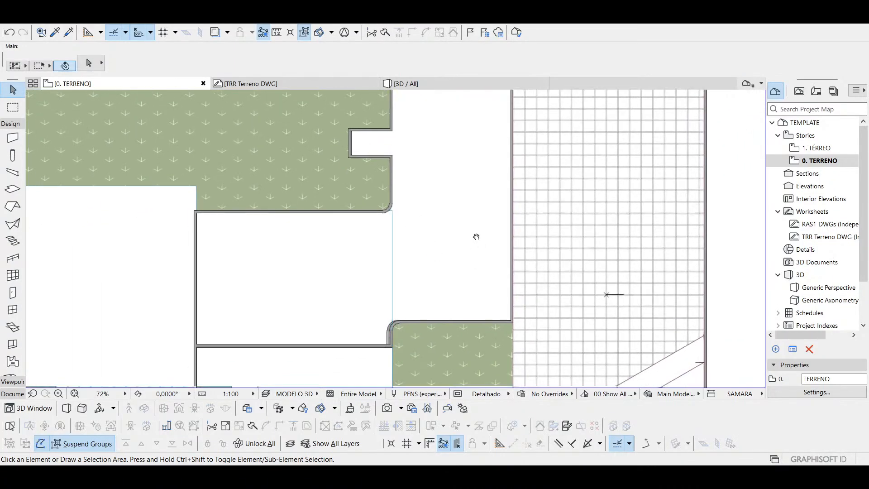
scroll(430, 203, "up", 3)
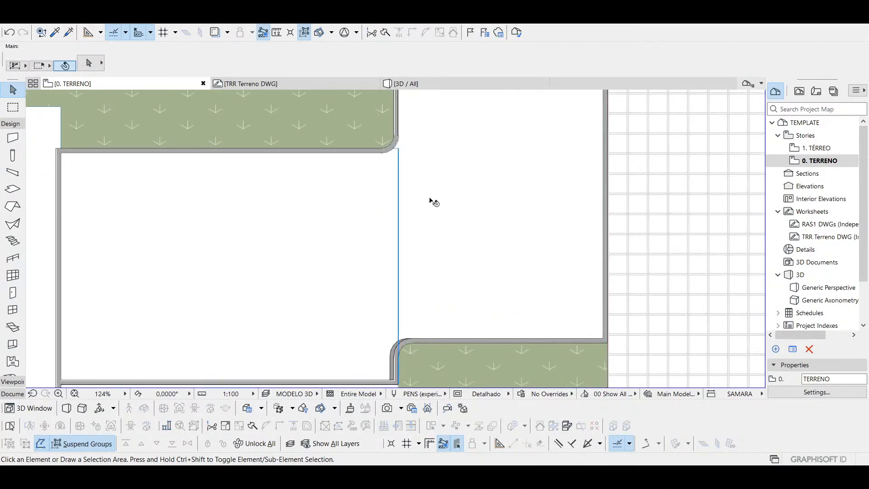
middle_click_drag(401, 227, 418, 216)
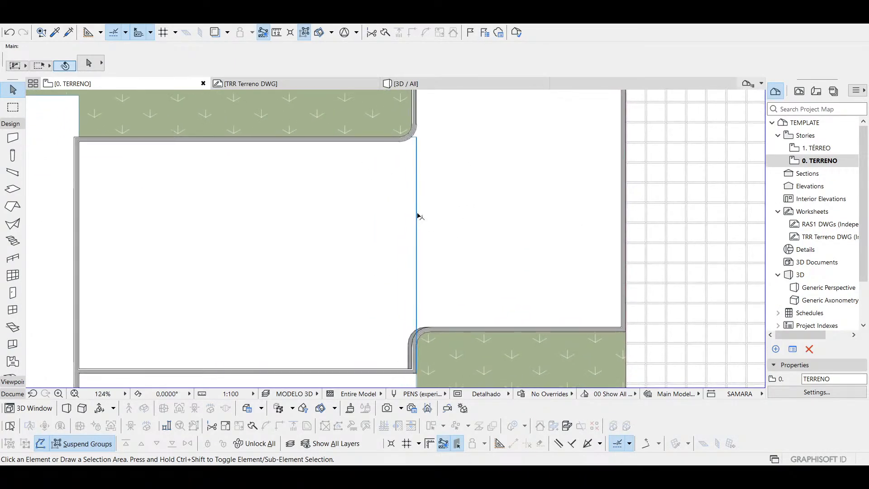
middle_click_drag(510, 200, 462, 233)
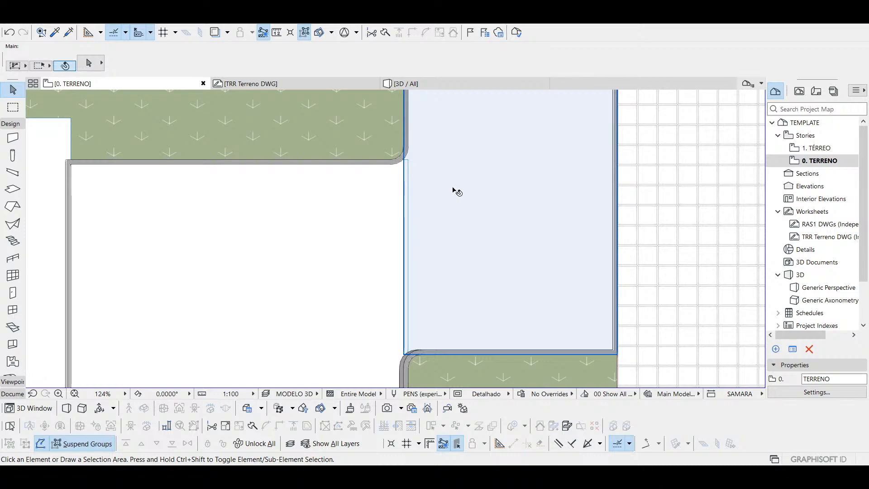
Examine how the three floor slabs, their walls and the surrounding grass meet, comparing the whole plan with the curved corners.
scroll(248, 192, "down", 4)
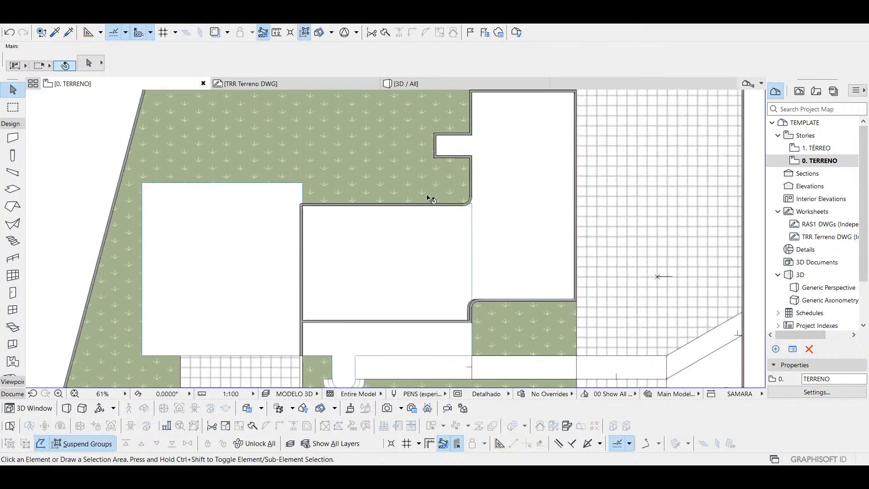
scroll(225, 292, "down", 5)
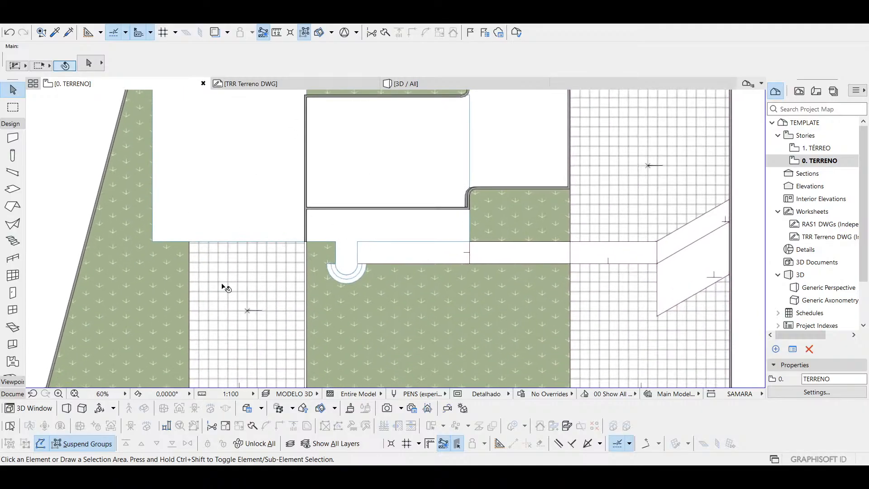
middle_click_drag(297, 190, 316, 239)
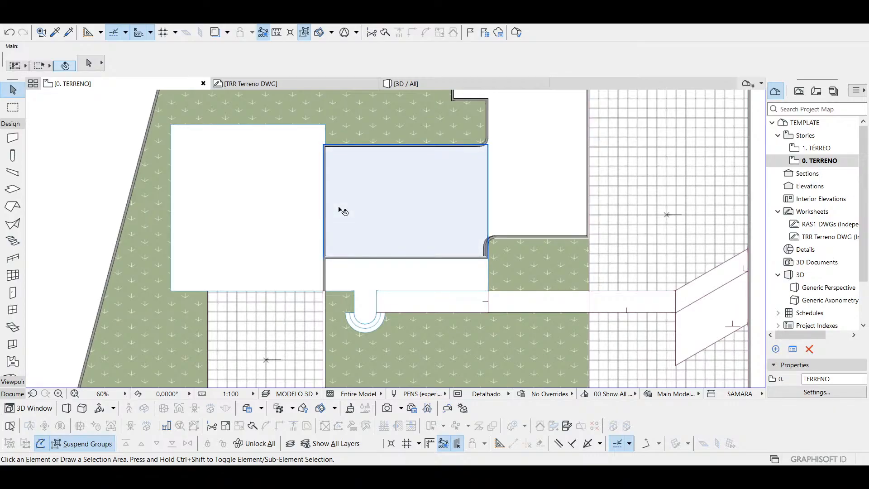
scroll(402, 186, "up", 5)
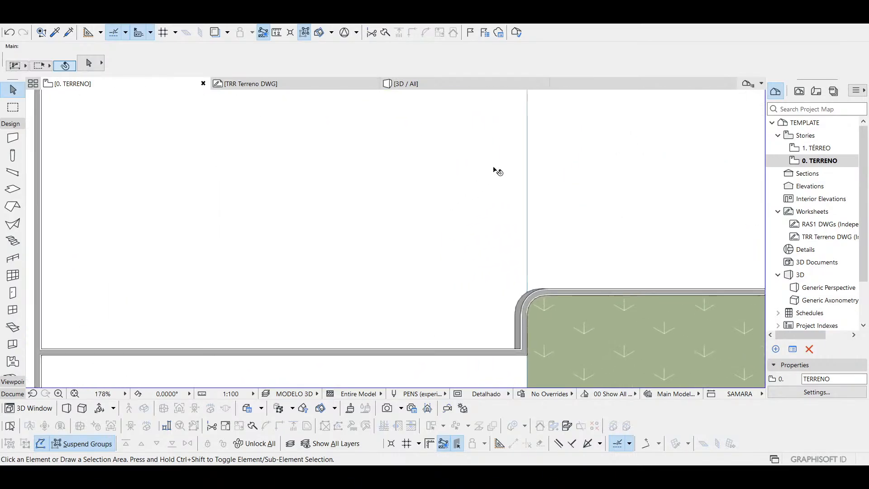
scroll(500, 204, "down", 5)
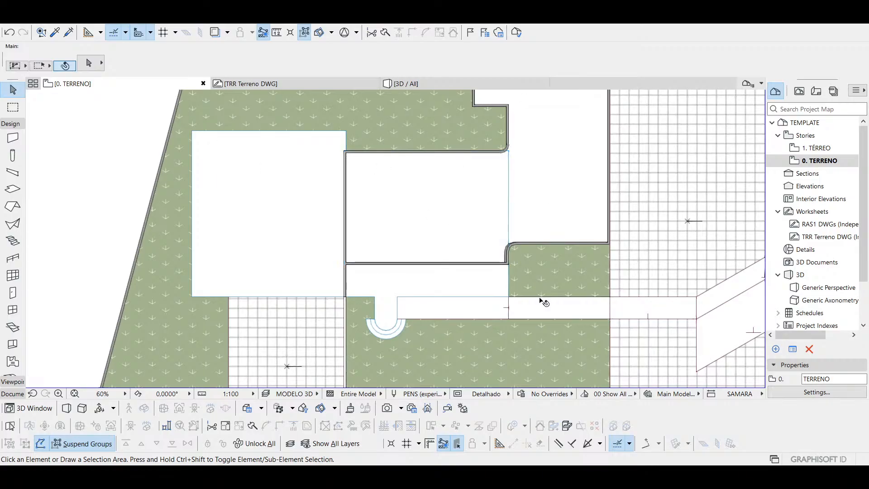
middle_click_drag(463, 217, 452, 221)
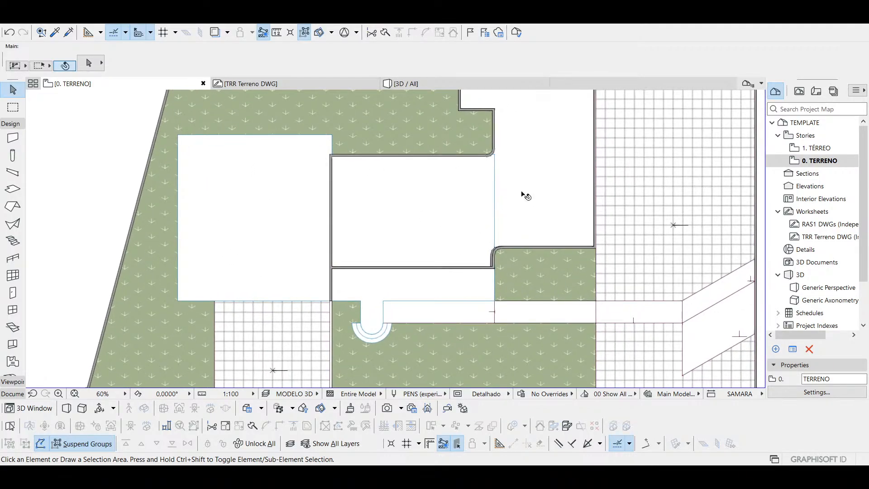
scroll(525, 195, "up", 5)
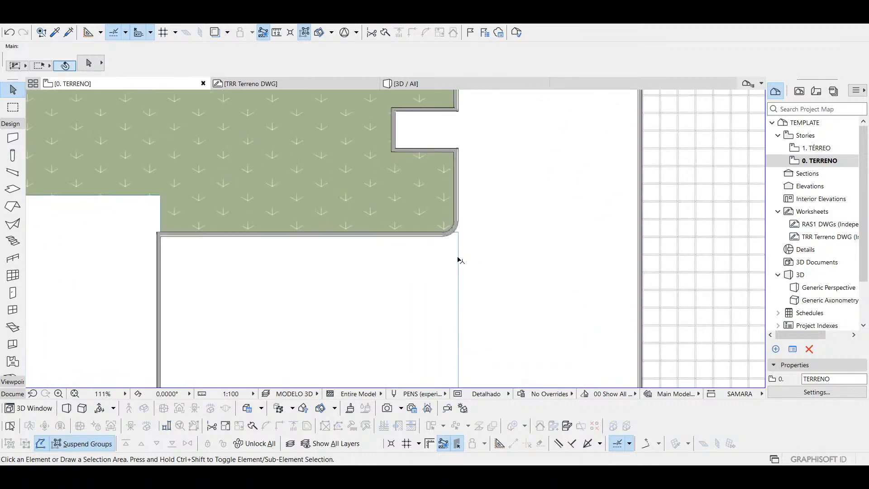
scroll(459, 260, "down", 5)
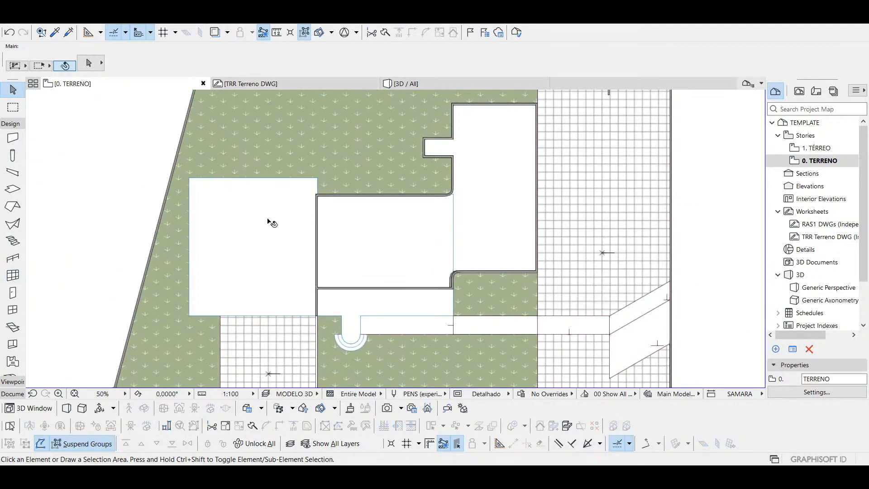
middle_click_drag(360, 165, 386, 193)
scroll(368, 301, "up", 5)
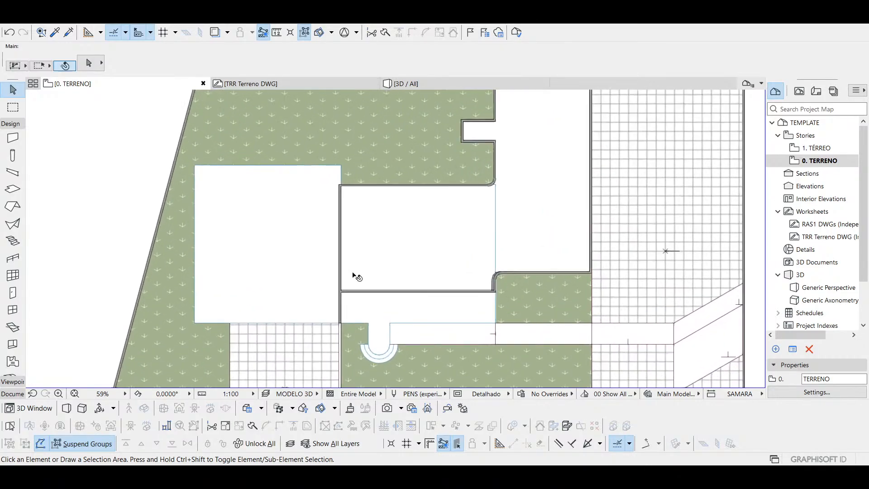
scroll(352, 291, "down", 3)
scroll(358, 285, "up", 3)
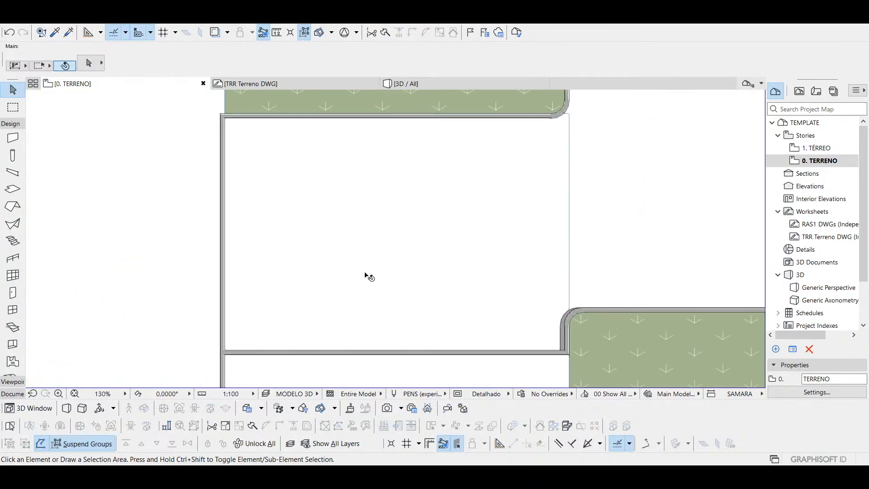
scroll(366, 278, "down", 1)
middle_click_drag(366, 277, 340, 286)
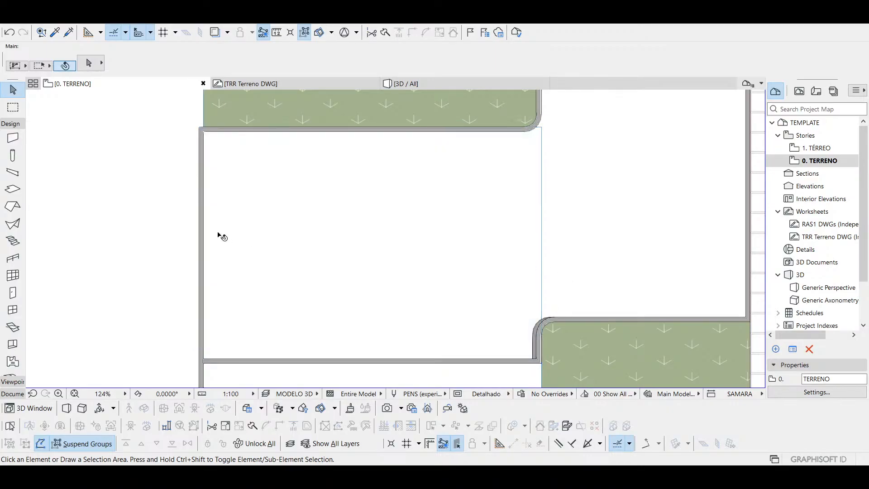
Check the outline of the middle floor slab against its surrounding walls and both curved corners.
middle_click_drag(343, 221, 396, 242)
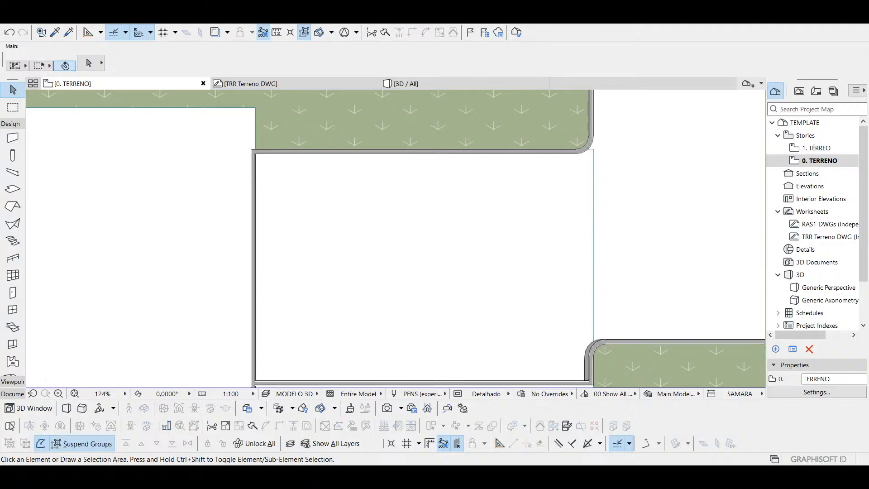
scroll(406, 235, "down", 5)
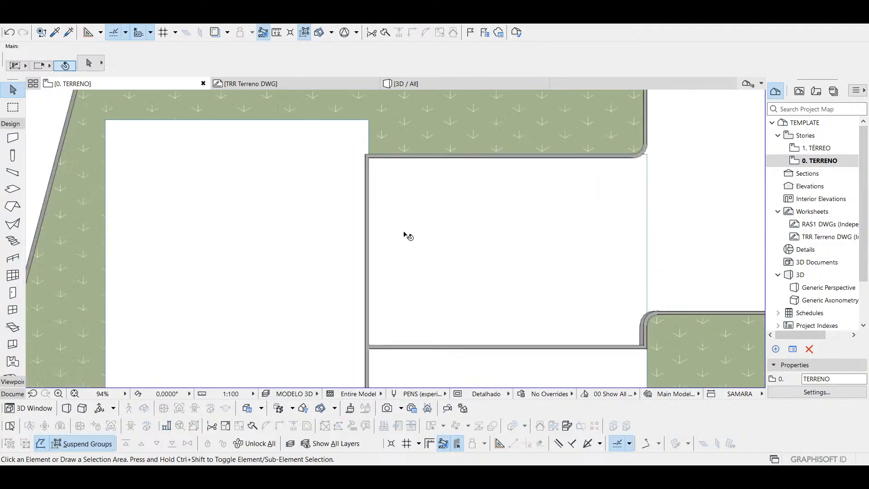
middle_click_drag(440, 243, 380, 202)
scroll(335, 210, "up", 2)
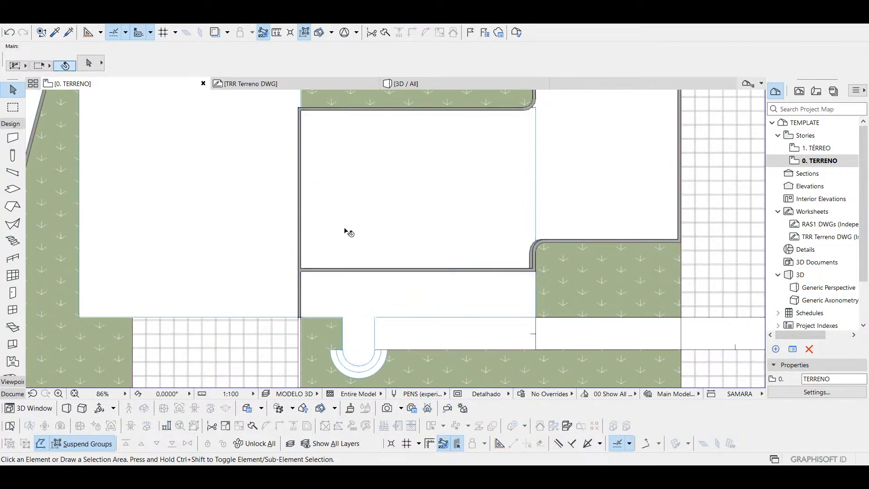
middle_click_drag(345, 231, 323, 248)
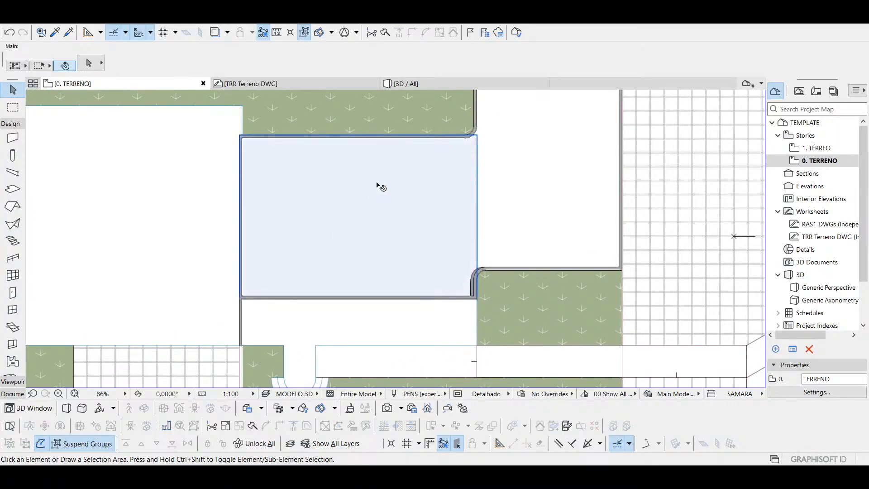
middle_click_drag(417, 177, 419, 188)
middle_click_drag(502, 165, 443, 195)
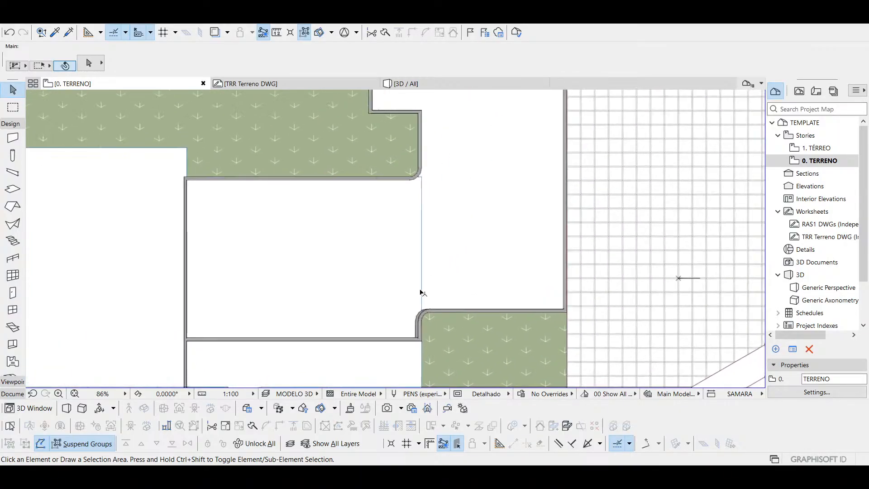
left_click(398, 292)
middle_click_drag(421, 295, 411, 283)
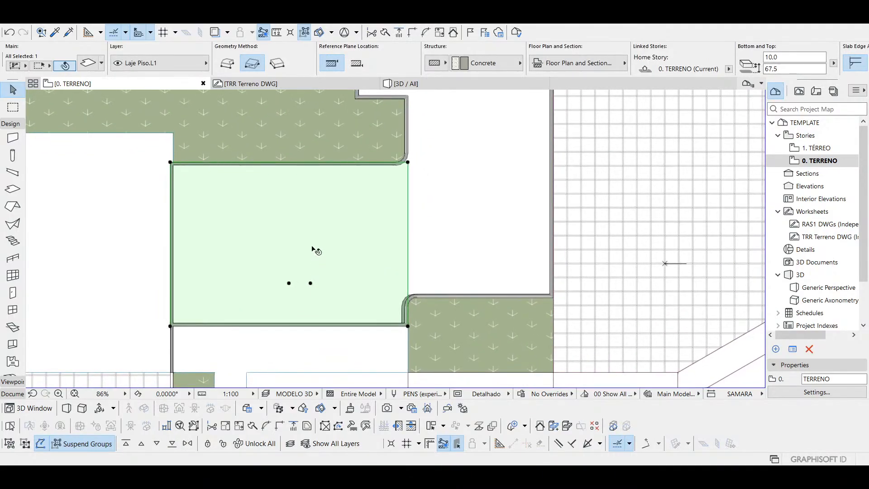
scroll(333, 200, "down", 4)
key("Escape")
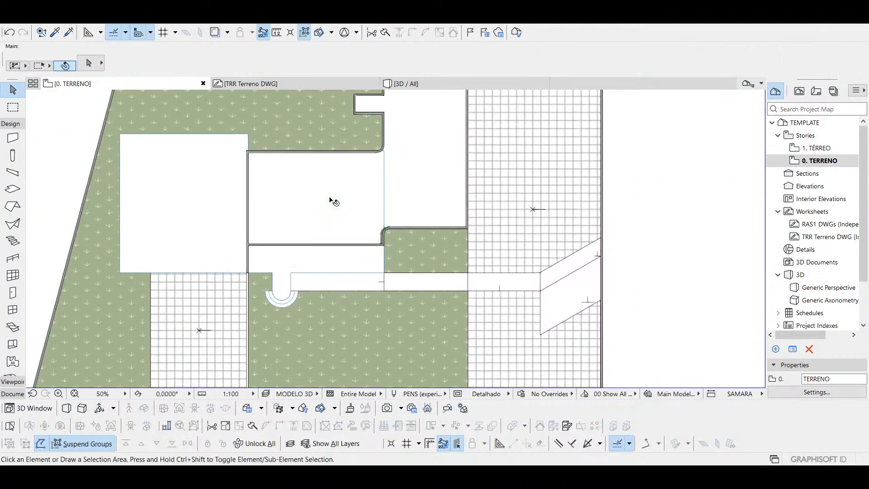
Check the westernmost floor slab and the edge where it meets the middle slab and its walls in plan.
middle_click_drag(294, 199, 392, 259)
left_click(269, 236)
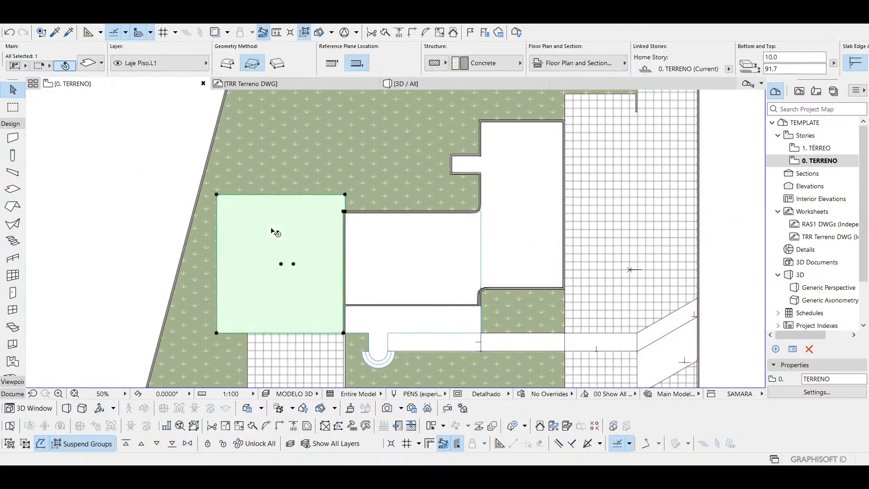
key("Escape")
scroll(437, 270, "up", 5)
scroll(441, 262, "down", 4)
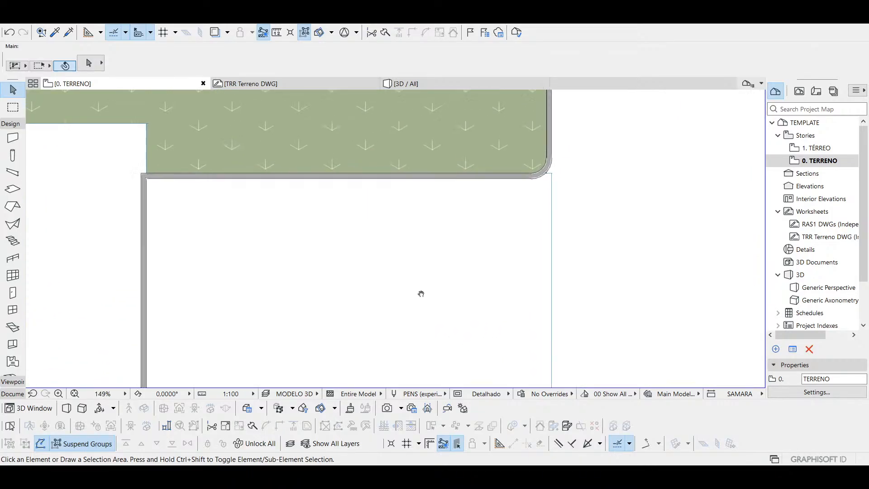
middle_click_drag(456, 272, 343, 226)
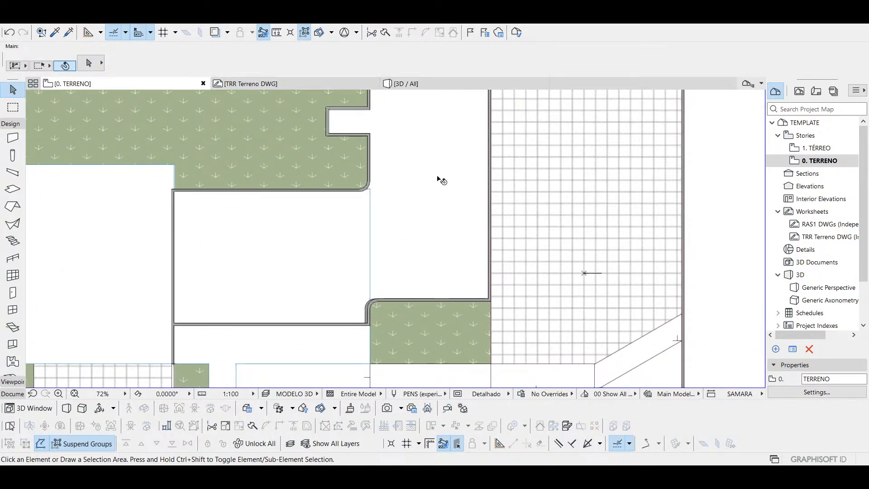
Open the 3D view and inspect the building's outer walls, the paving, the grass strip and the boundary wall from several angles.
key("F3")
middle_click_drag(471, 239, 261, 294)
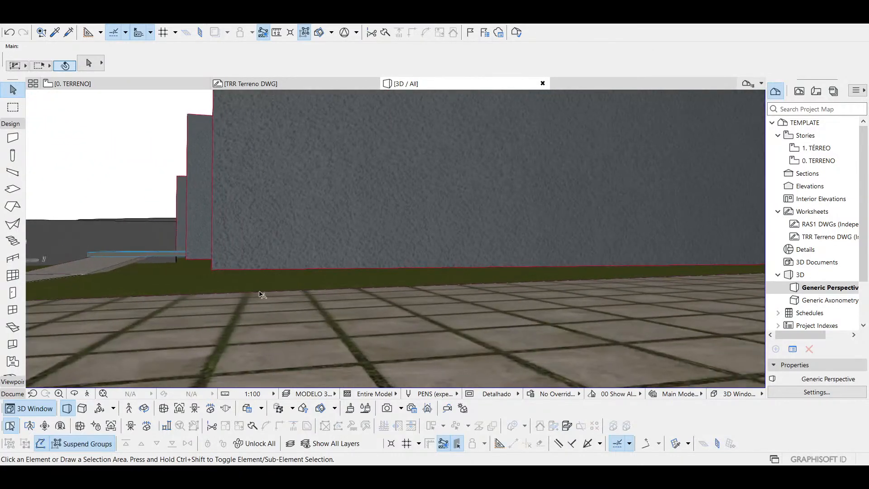
scroll(262, 294, "down", 4)
middle_click_drag(434, 222, 371, 268, "shift")
middle_click_drag(611, 207, 422, 318, "shift")
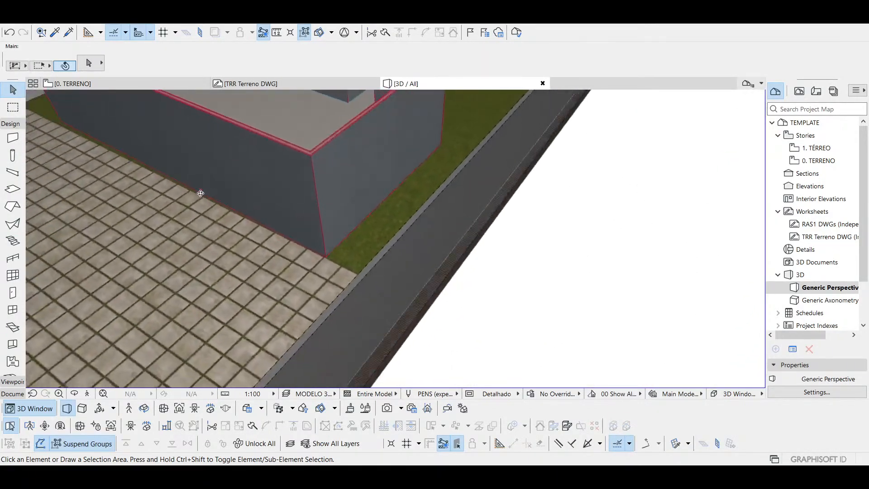
middle_click_drag(201, 193, 368, 148, "shift")
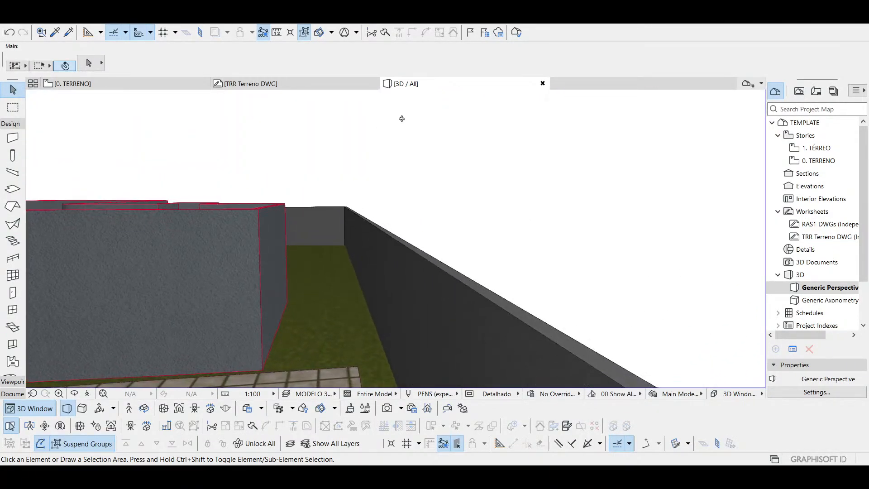
middle_click_drag(402, 119, 204, 326, "shift")
middle_click_drag(456, 109, 404, 274)
middle_click_drag(414, 200, 185, 235)
middle_click_drag(403, 240, 363, 210, "shift")
mouse_move(489, 250)
middle_mouse_down()
mouse_move(327, 241)
mouse_move(493, 267)
middle_mouse_up()
middle_click_drag(310, 247, 553, 357, "shift")
Examine the curved wall corner beside the grass in 3D, where the middle slab pokes through the outer face.
scroll(398, 261, "up", 6)
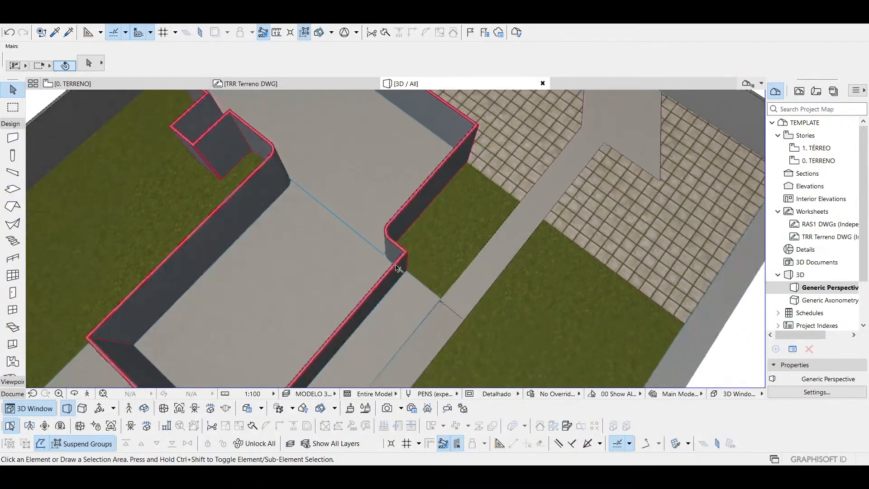
scroll(399, 256, "up", 1)
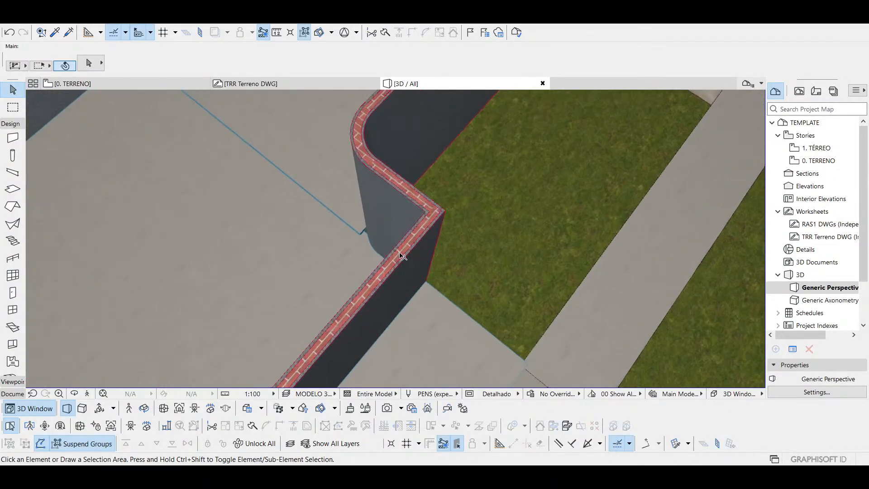
middle_click_drag(462, 256, 323, 224, "shift")
middle_click_drag(429, 344, 354, 290)
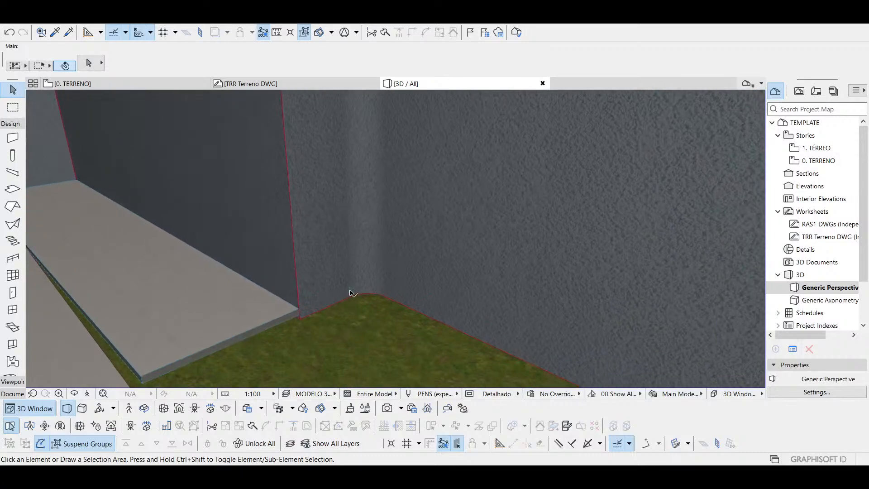
left_click(351, 292)
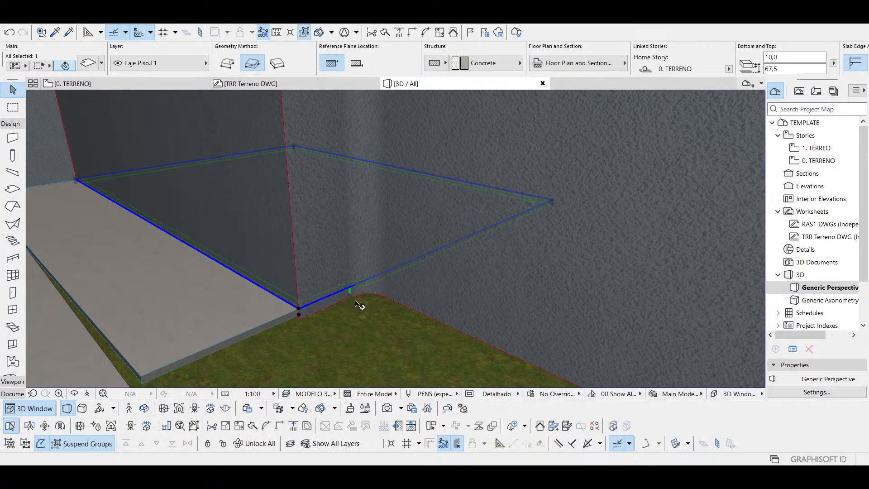
key("Escape")
scroll(358, 299, "up", 6)
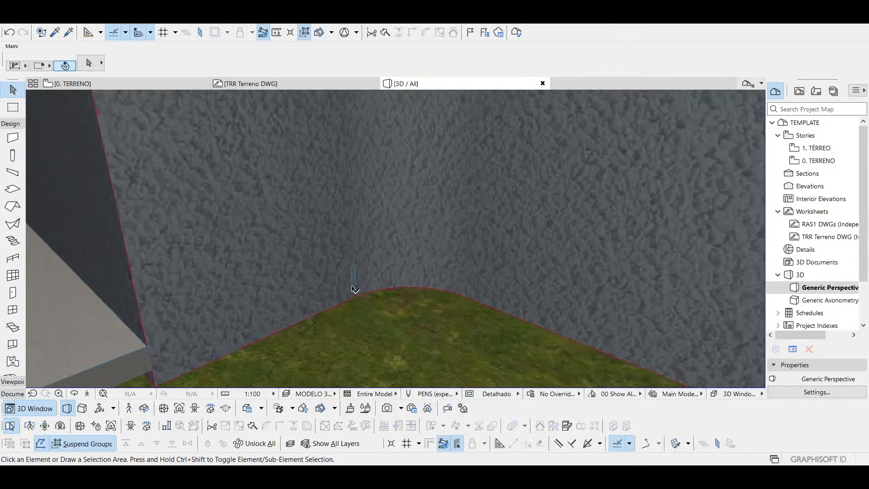
scroll(352, 287, "up", 3)
scroll(358, 269, "down", 4)
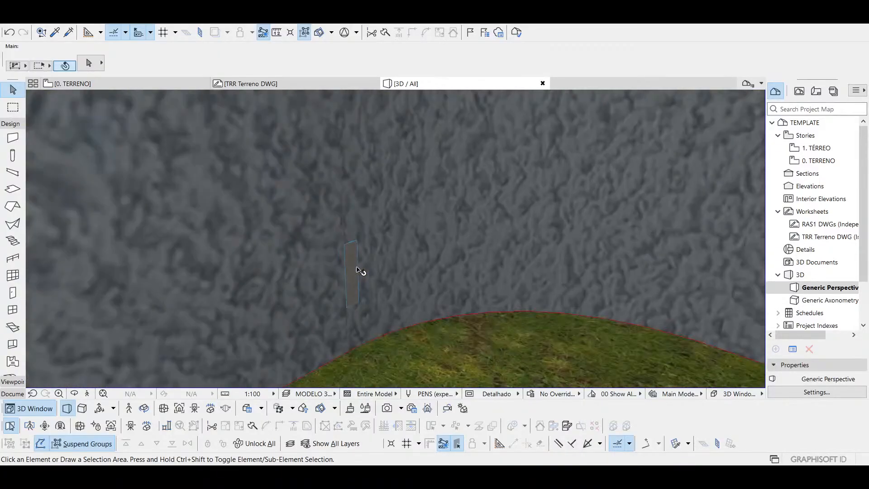
Select the slab piece protruding through the curved wall and trace its outline from outside and above.
left_click(357, 271)
scroll(428, 262, "down", 3)
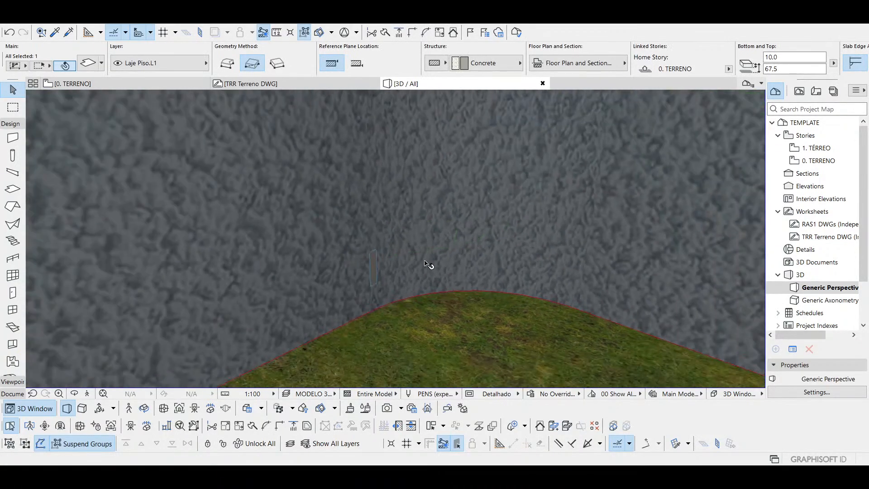
scroll(433, 266, "down", 4)
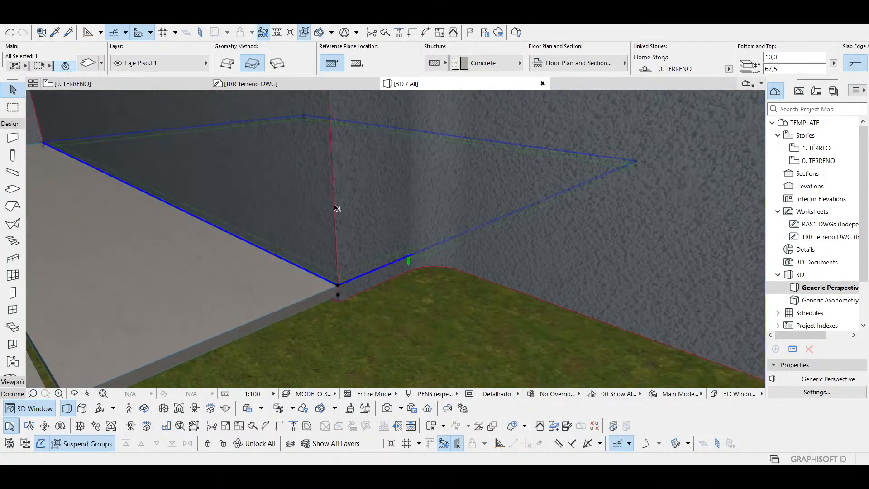
middle_click_drag(337, 207, 482, 295, "shift")
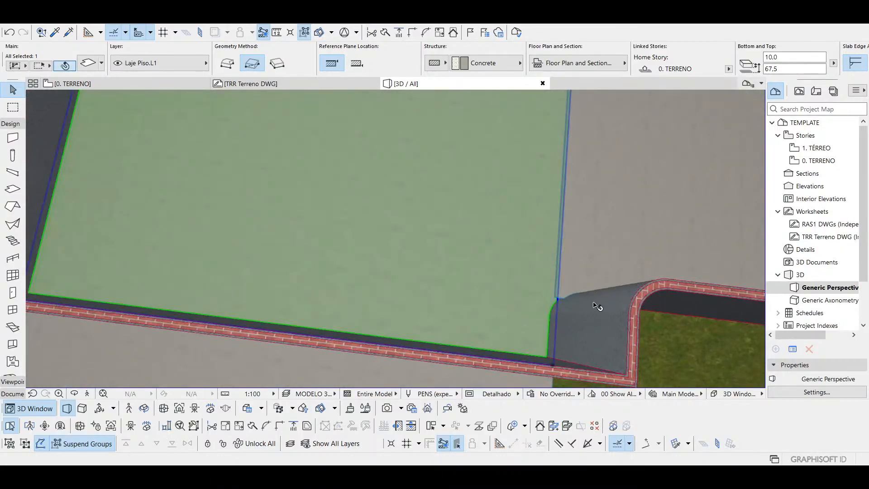
middle_click_drag(598, 307, 415, 243)
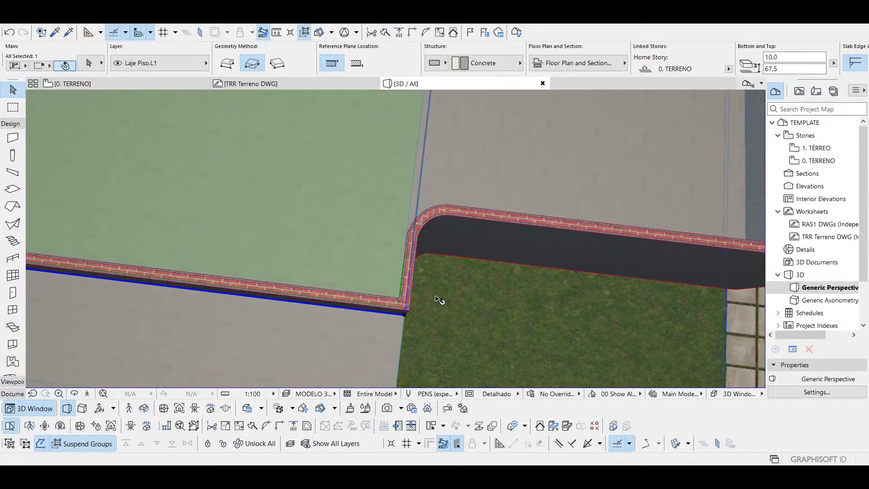
mouse_move(436, 295)
middle_mouse_down("shift")
mouse_move(378, 258)
mouse_move(379, 224)
mouse_move(438, 281)
middle_mouse_up("shift")
Return to the 0. TERRENO plan and review how the middle slab sits between the neighbouring slabs and walls.
left_click(109, 88)
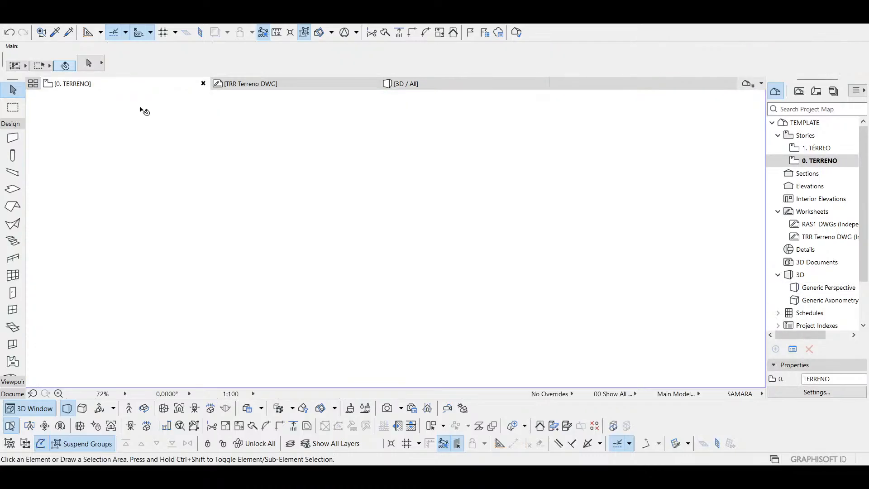
middle_click_drag(433, 252, 372, 241)
middle_click_drag(328, 167, 369, 192)
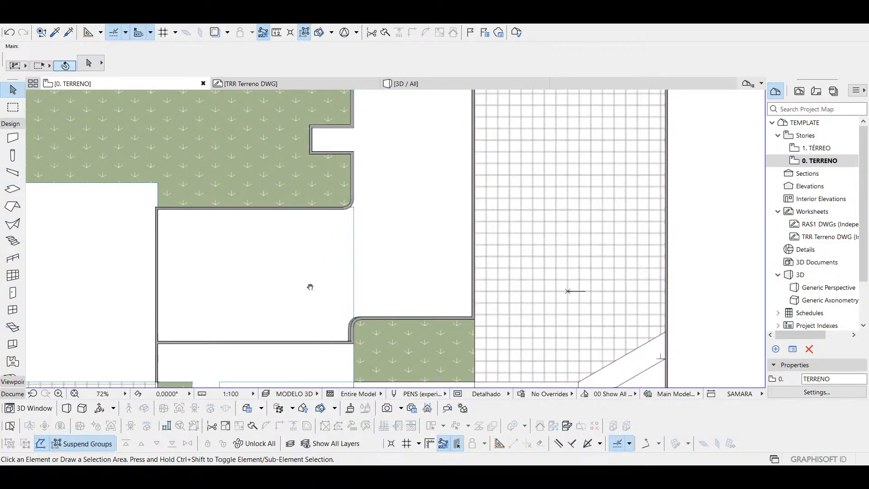
middle_click_drag(311, 285, 329, 255)
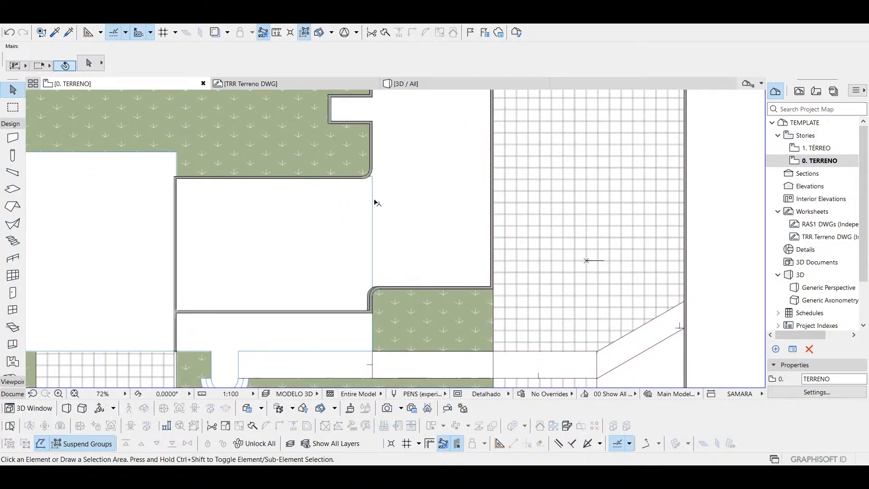
middle_click_drag(444, 208, 384, 240)
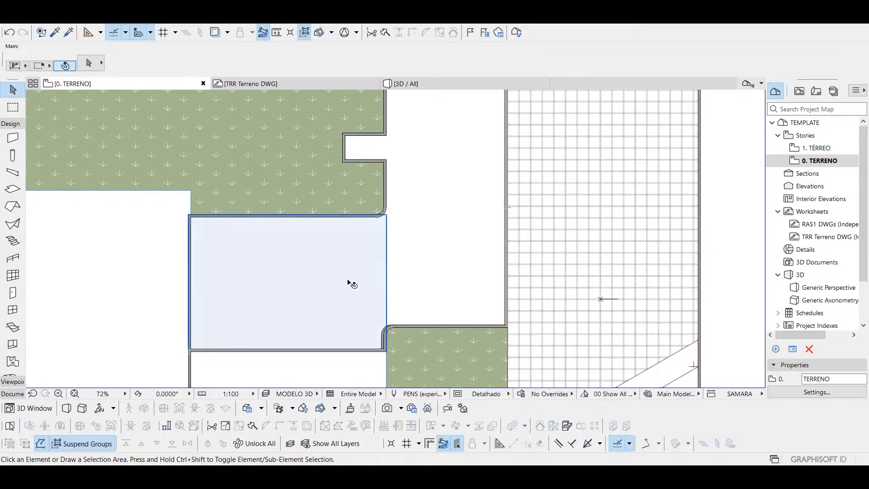
middle_click_drag(295, 284, 339, 245)
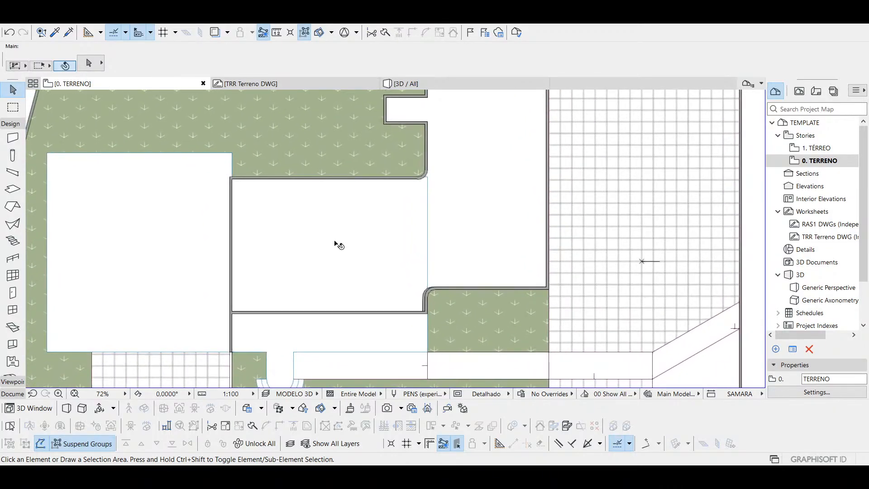
middle_click_drag(307, 272, 349, 242)
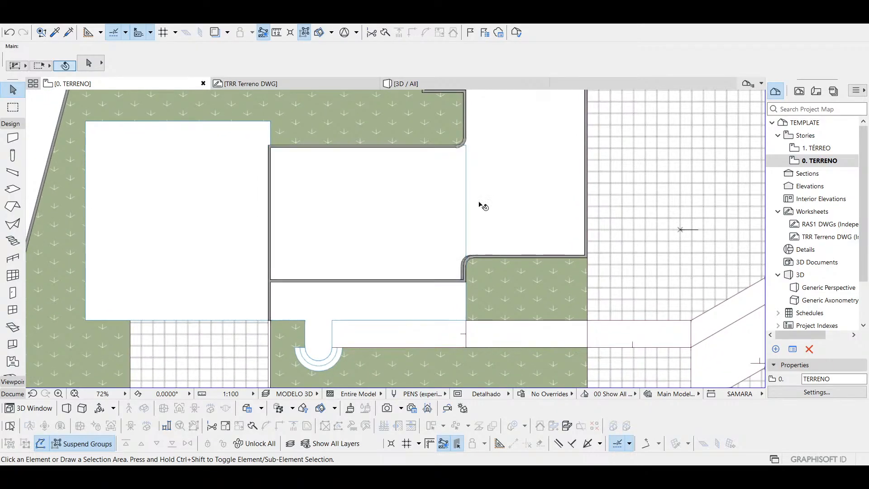
middle_click_drag(483, 204, 419, 225)
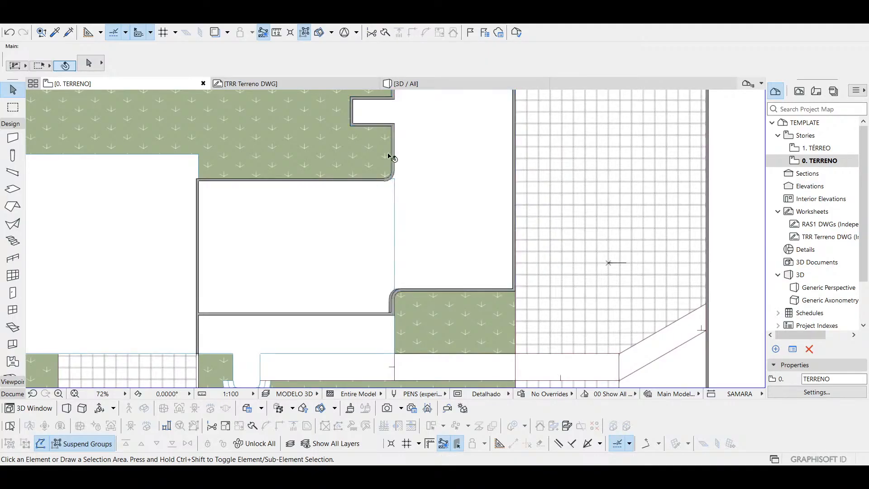
Compare the upper and lower curved wall corners with the shared edge of the middle and tall slabs.
scroll(423, 161, "up", 5)
scroll(382, 210, "down", 3)
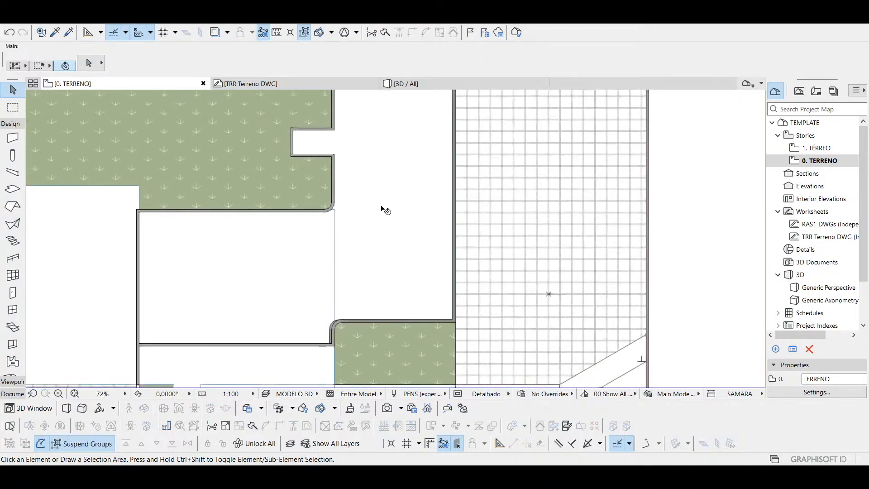
scroll(379, 245, "up", 2)
scroll(378, 245, "down", 3)
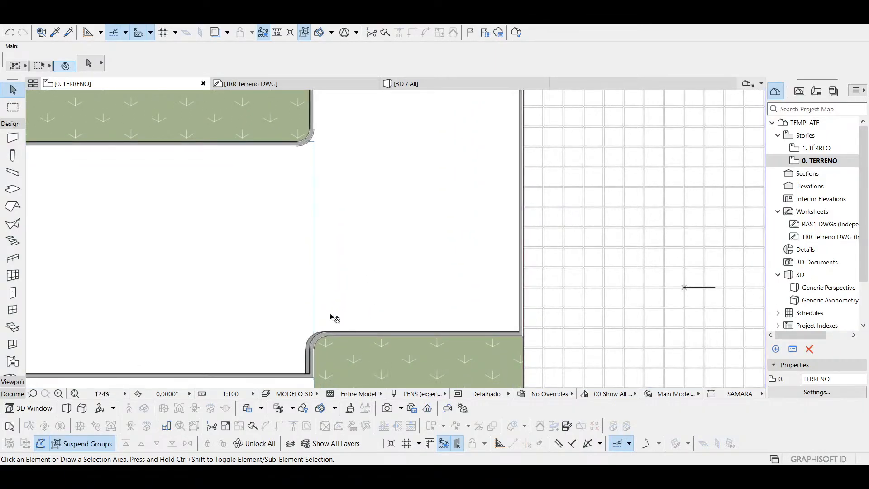
middle_click_drag(326, 311, 427, 302)
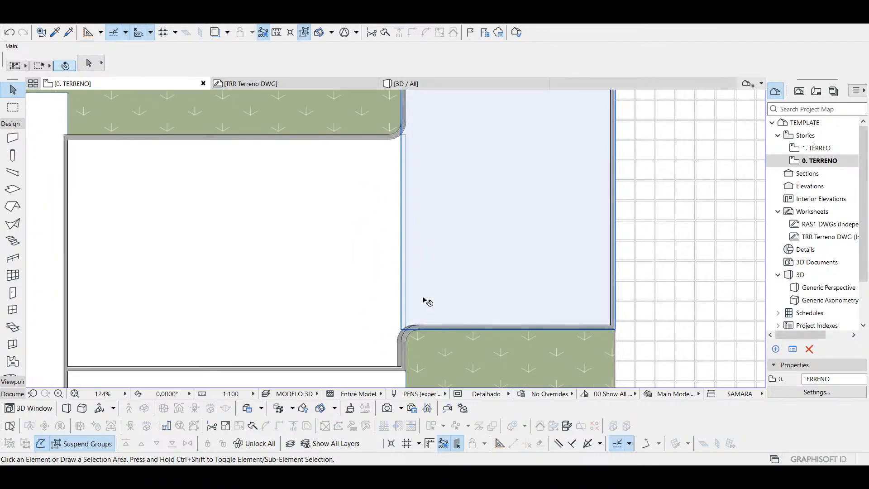
middle_click_drag(438, 322, 402, 335)
Select the tall floor slab beside the paving and inspect its square corner against the curved wall layers.
left_click(382, 291)
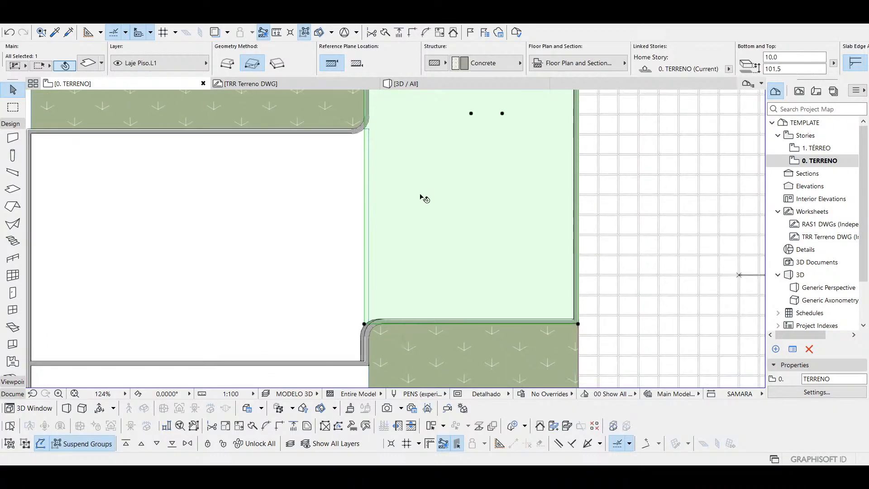
middle_click_drag(456, 204, 461, 161)
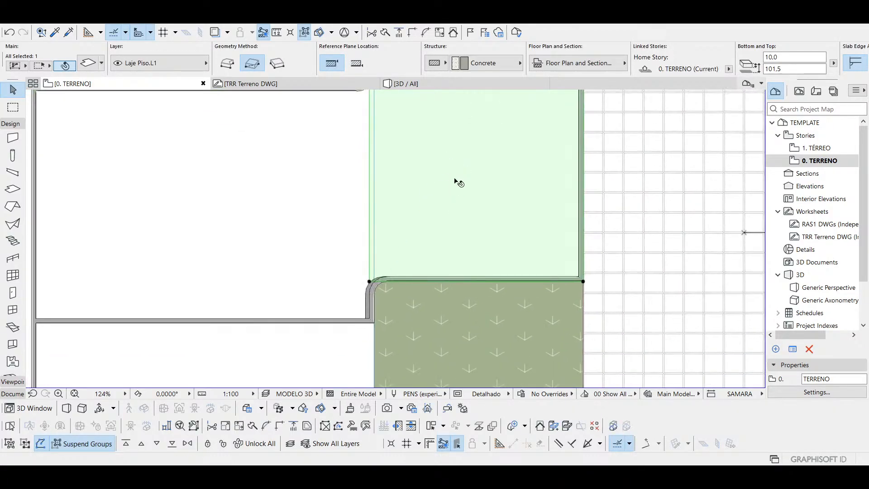
scroll(372, 290, "up", 3)
scroll(374, 285, "up", 10)
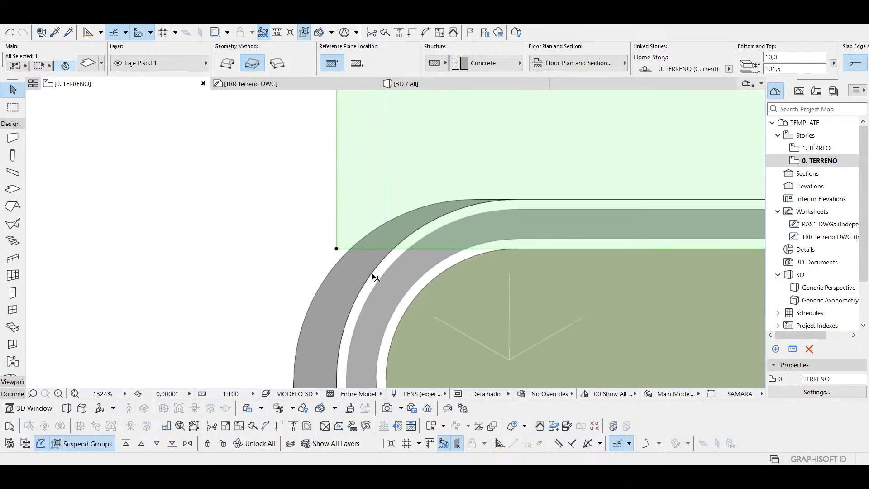
scroll(539, 259, "down", 10)
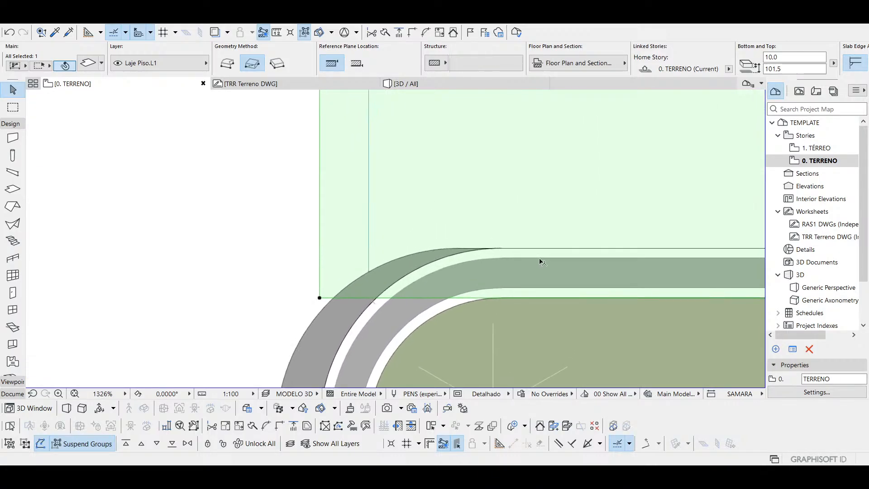
scroll(544, 252, "down", 3)
middle_click_drag(557, 163, 402, 289)
scroll(310, 241, "up", 3)
scroll(402, 289, "down", 4)
middle_click_drag(437, 266, 378, 244)
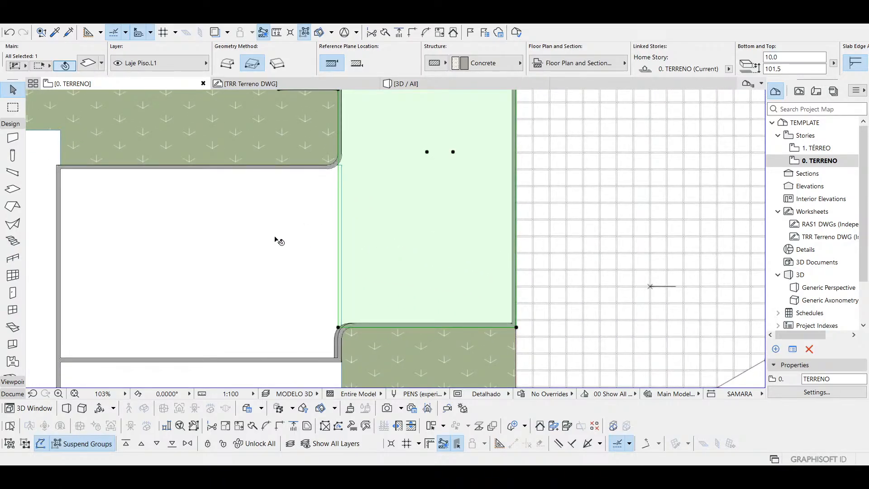
key("Escape")
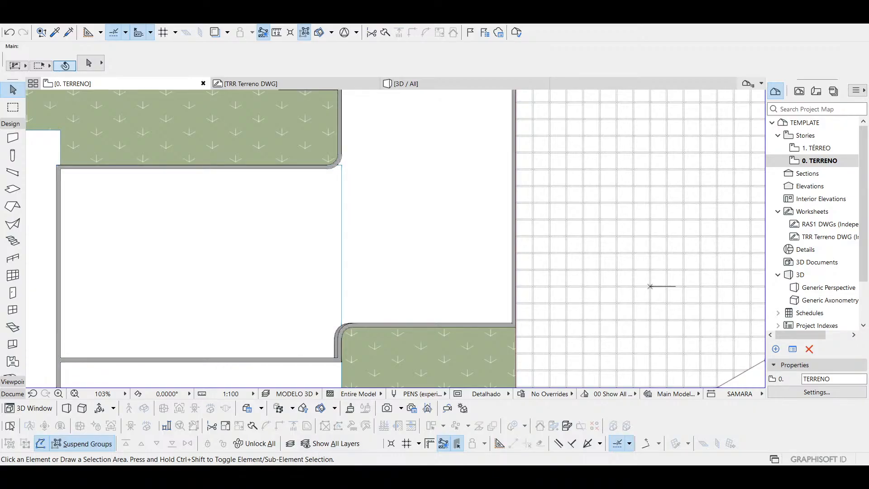
Select the middle floor slab and inspect its corner point outside the upper curved wall corner.
middle_click_drag(298, 245, 400, 217)
left_click(399, 215)
scroll(407, 178, "up", 8)
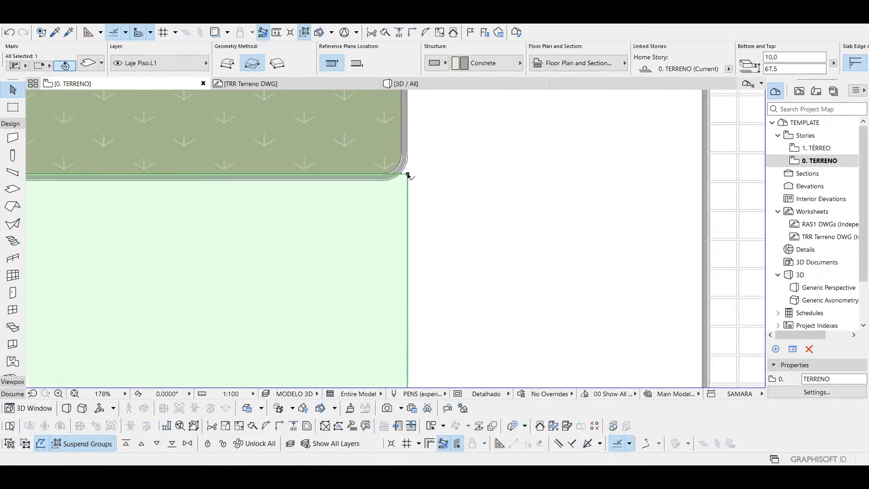
scroll(421, 209, "down", 10)
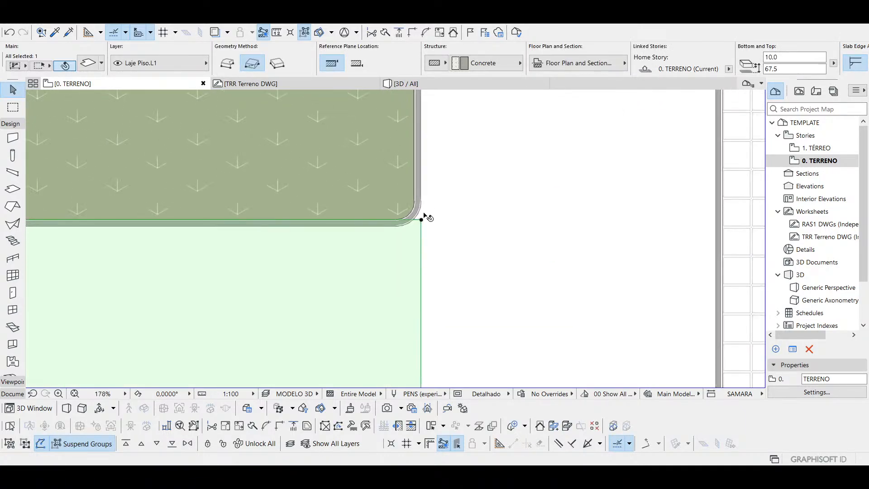
scroll(356, 186, "up", 3)
middle_click_drag(382, 202, 400, 184)
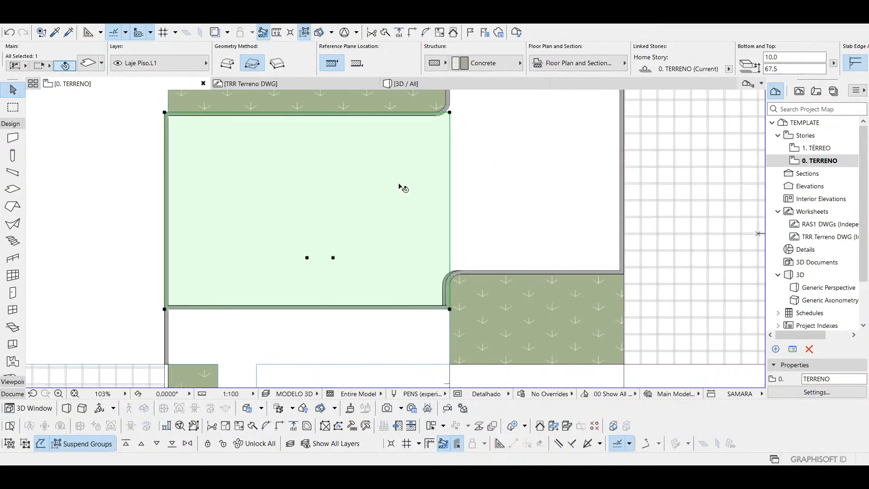
middle_click_drag(483, 178, 431, 233)
scroll(450, 243, "down", 3)
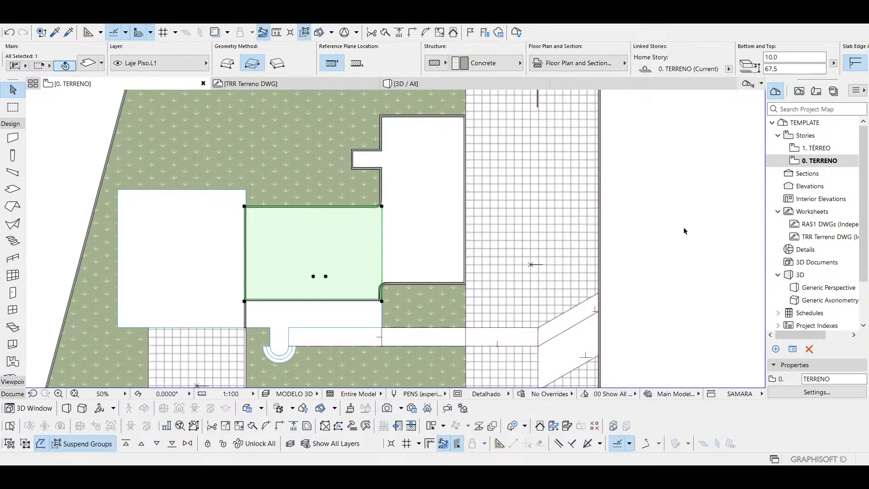
left_click(666, 216)
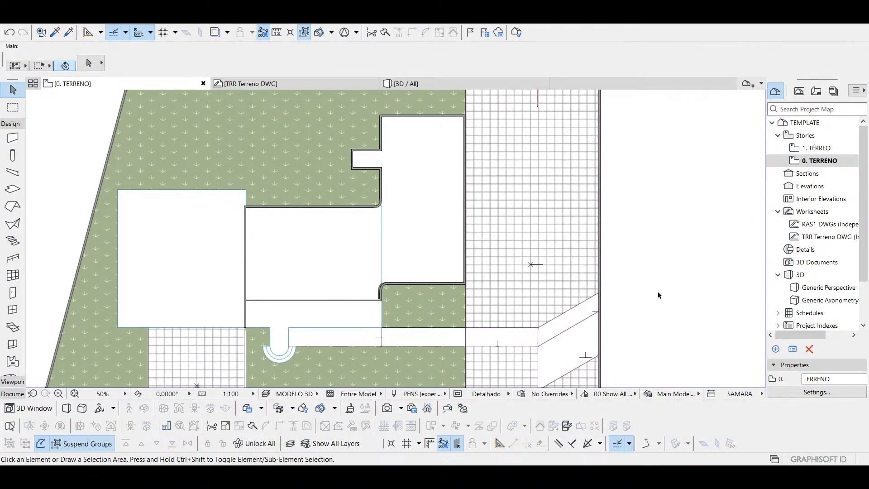
left_click_drag(654, 357, 608, 204)
left_click_drag(680, 364, 618, 194)
left_click_drag(685, 365, 608, 170)
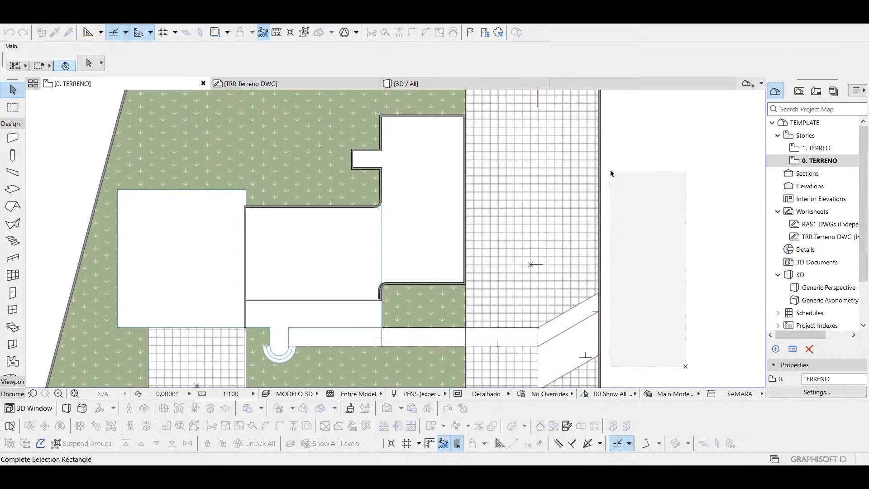
left_click(610, 169)
middle_click_drag(659, 335, 651, 261)
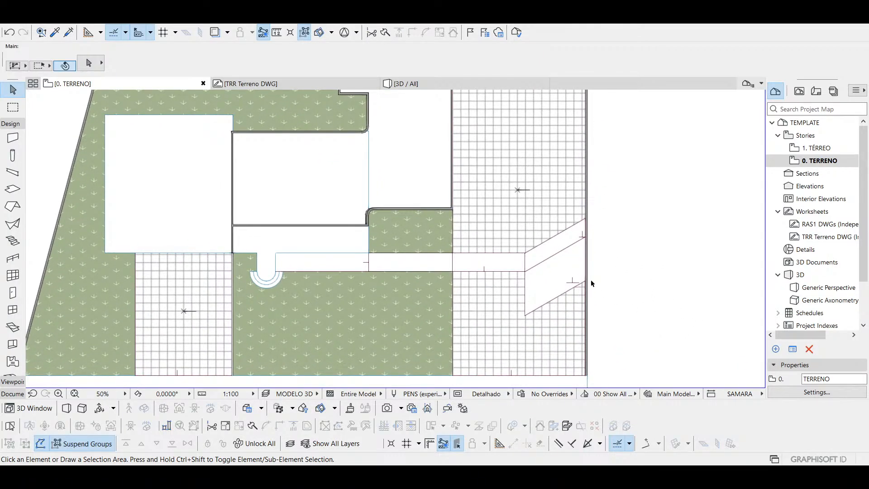
middle_click_drag(598, 204, 615, 241)
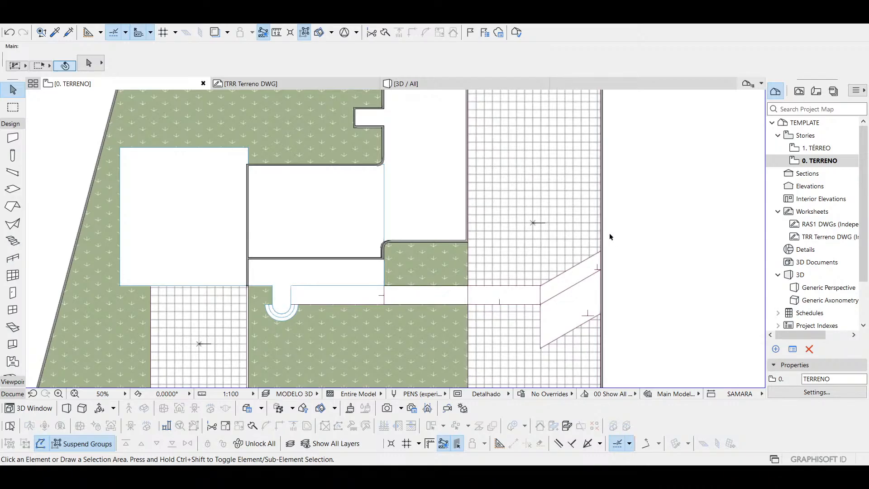
middle_click_drag(616, 221, 624, 232)
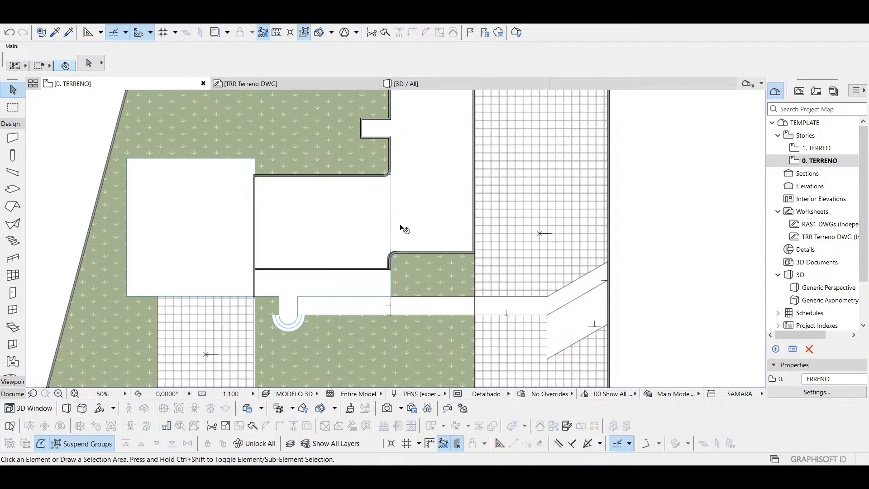
Select the middle floor slab and examine the edge it shares with the tall slab between the curved wall corners.
middle_click_drag(411, 226, 433, 262)
scroll(404, 280, "up", 5)
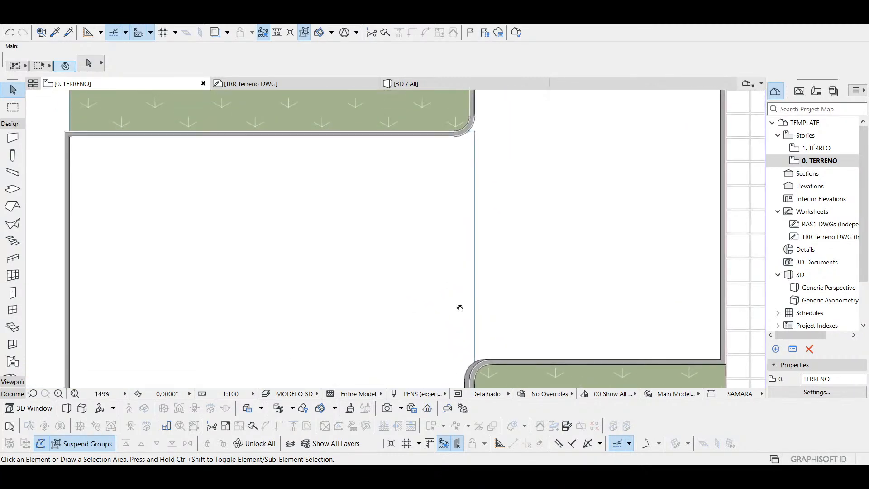
scroll(461, 305, "down", 4)
scroll(444, 266, "up", 1)
middle_click_drag(446, 252, 384, 269)
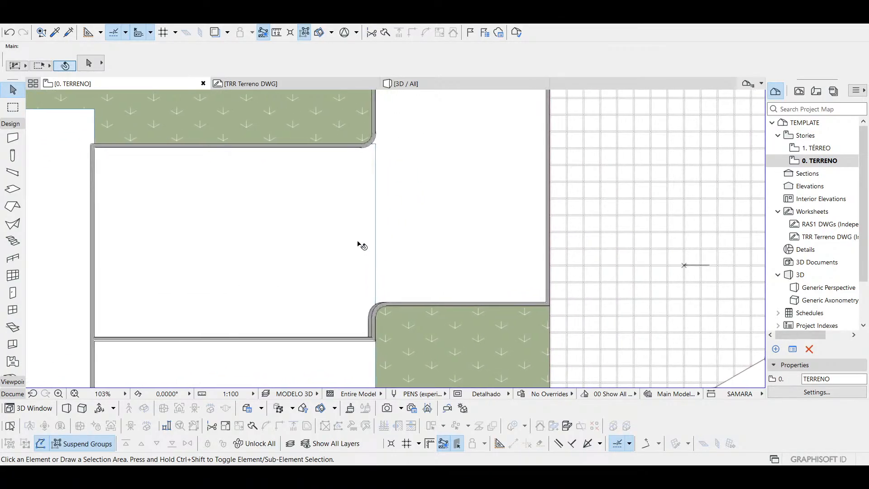
left_click(362, 245)
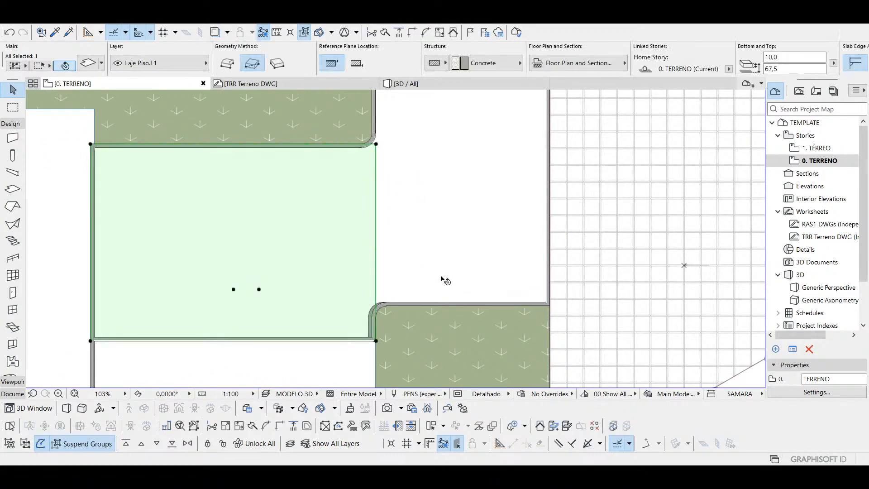
middle_click_drag(445, 281, 397, 296)
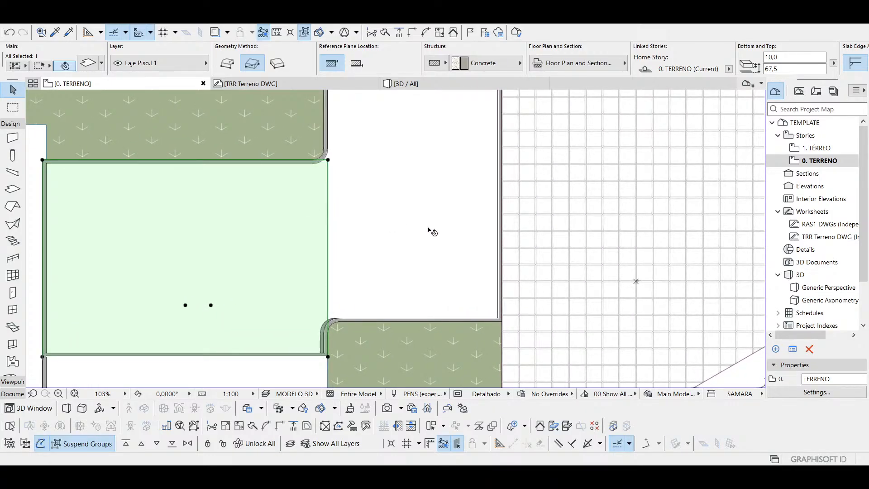
mouse_move(429, 231)
middle_mouse_down()
mouse_move(464, 227)
mouse_move(436, 237)
middle_mouse_up()
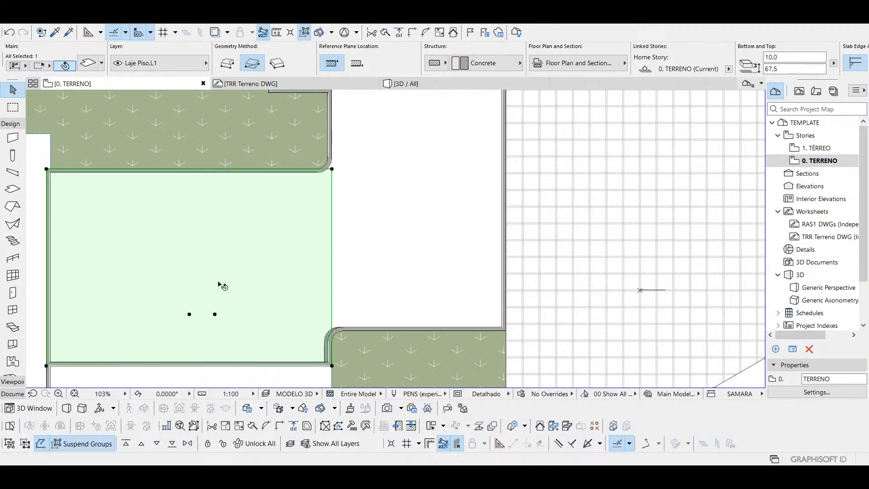
middle_click_drag(381, 229, 416, 214)
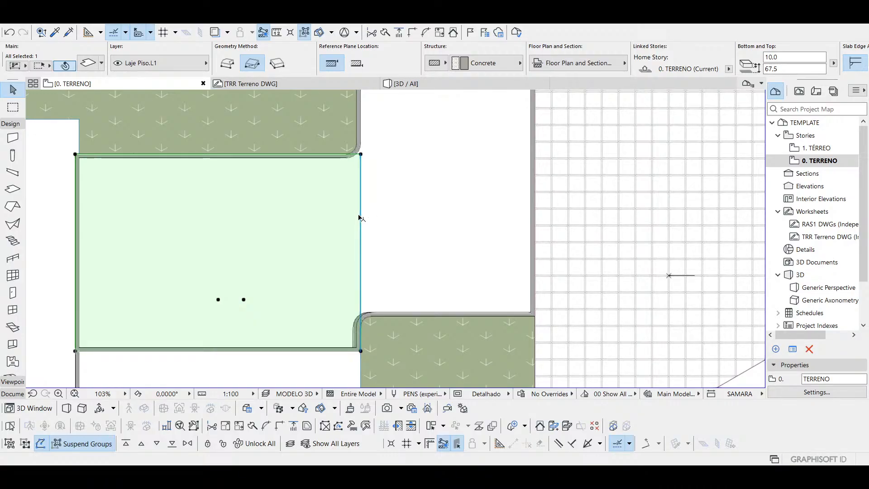
key("space")
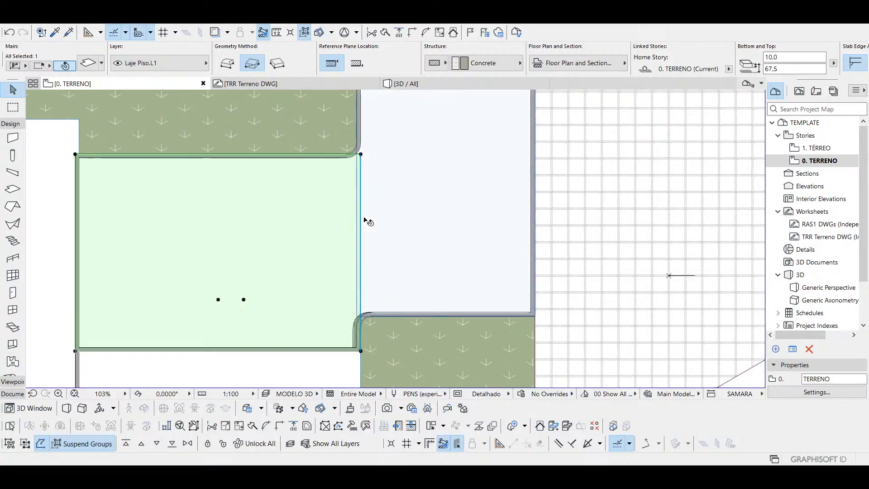
Check the selected middle slab's outline against the surrounding walls, grass areas and neighbouring slabs.
scroll(530, 238, "down", 3)
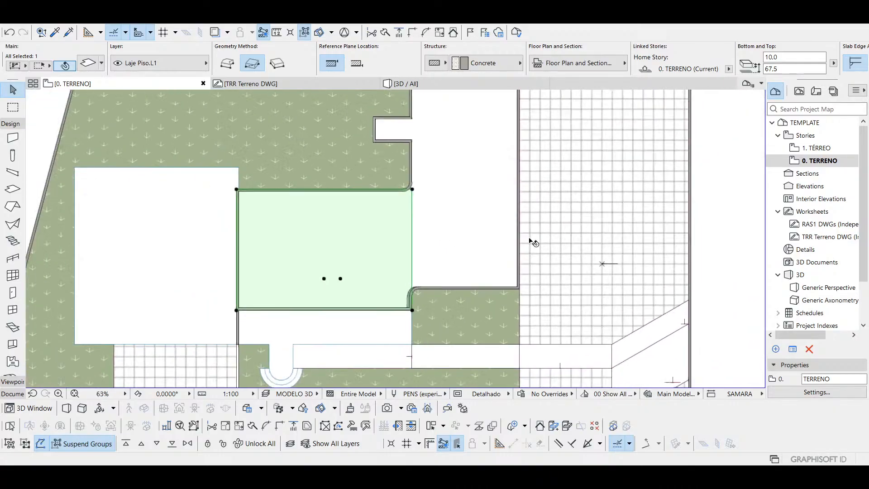
middle_click_drag(529, 239, 495, 200)
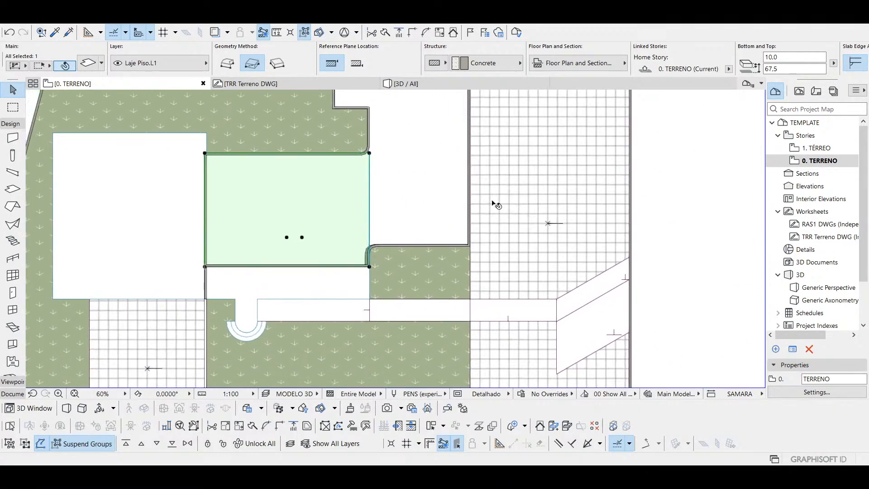
scroll(380, 190, "up", 2)
scroll(382, 191, "up", 1)
middle_click_drag(379, 188, 429, 205)
scroll(427, 204, "up", 1)
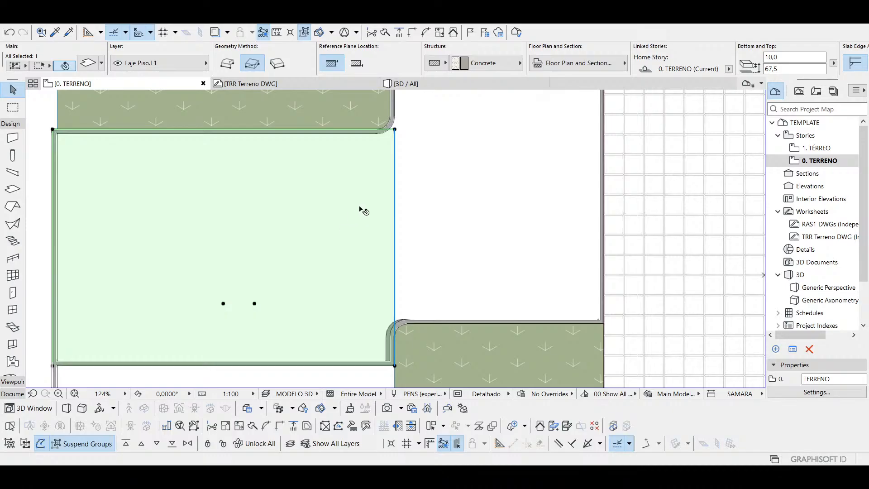
middle_click_drag(360, 207, 349, 223)
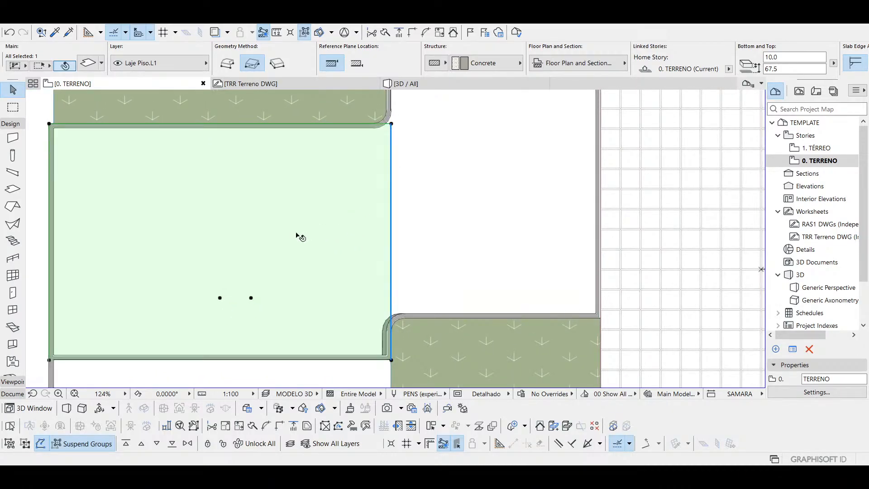
middle_click_drag(183, 232, 254, 262)
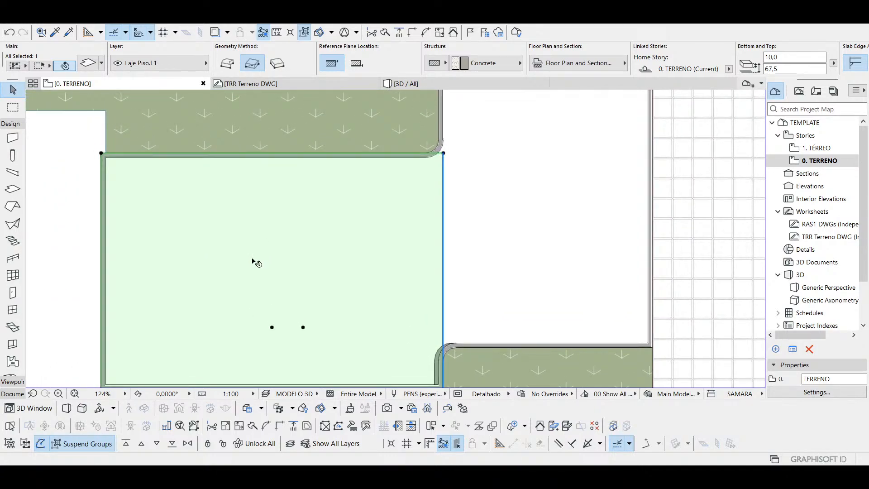
middle_click_drag(254, 262, 235, 235)
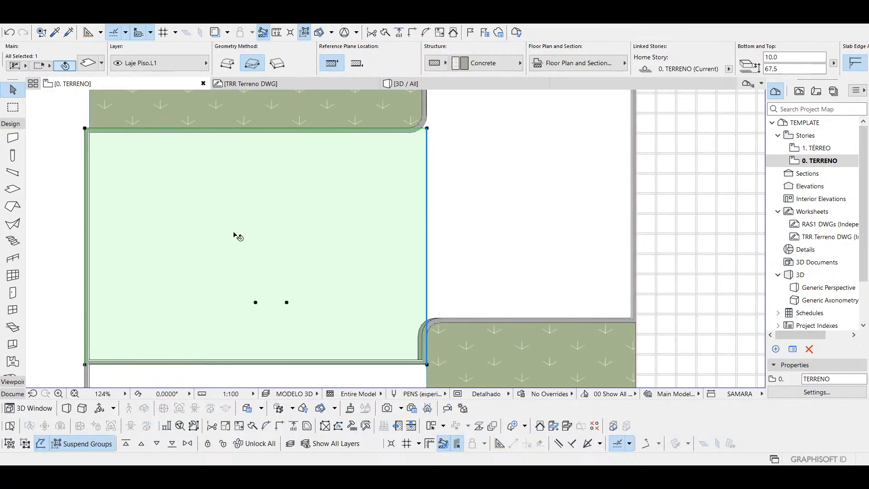
Select the tall slab and the middle slab in turn to compare their outlines along the shared boundary, and clear the selection.
key("Escape")
middle_click_drag(530, 183, 509, 188)
middle_click_drag(650, 221, 564, 232)
scroll(534, 210, "down", 5)
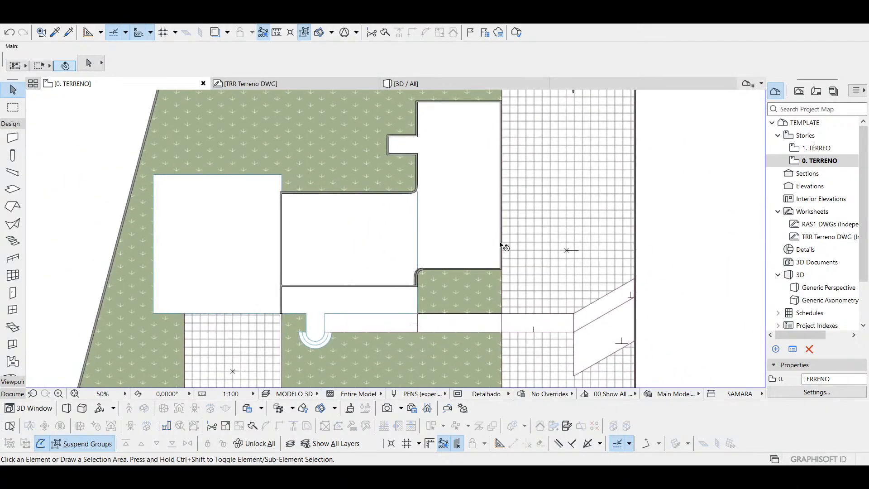
scroll(501, 246, "up", 5)
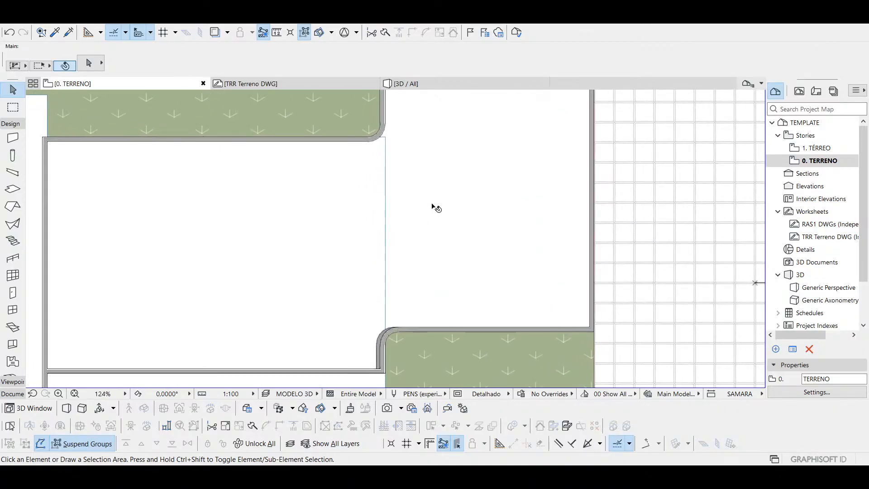
scroll(436, 209, "down", 2)
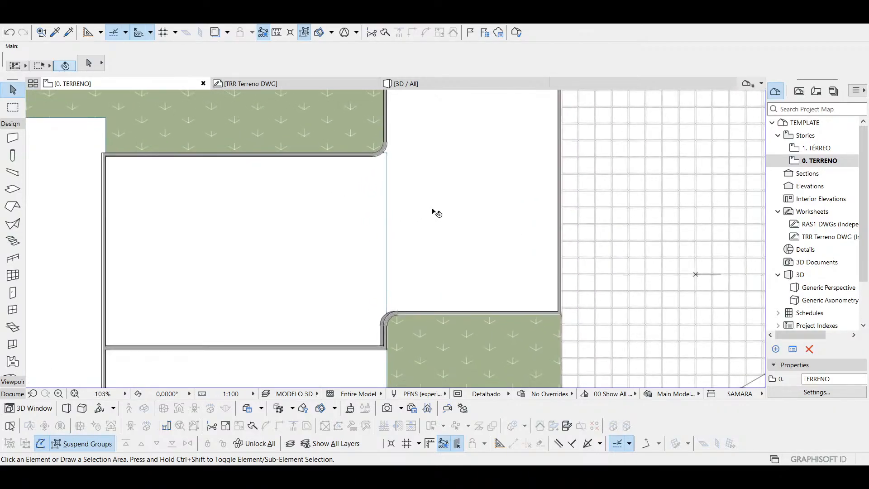
middle_click_drag(311, 240, 285, 254)
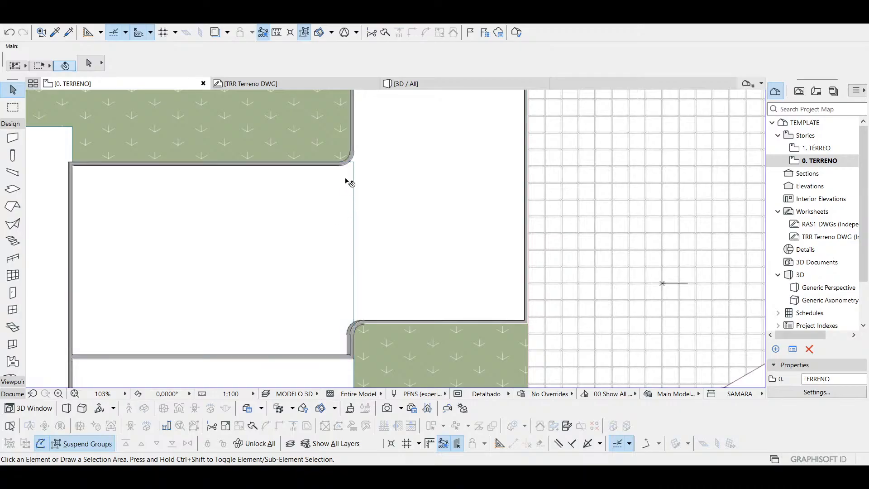
left_click(392, 188)
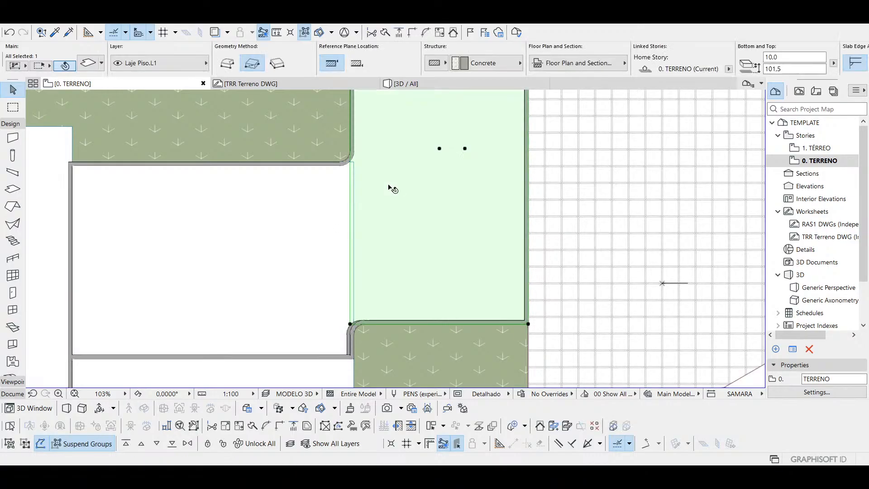
left_click(280, 219)
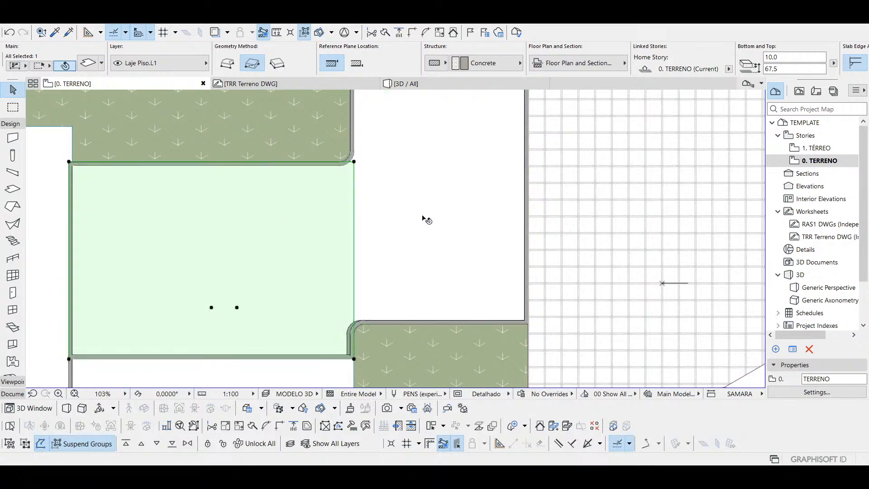
middle_click_drag(425, 217, 398, 232)
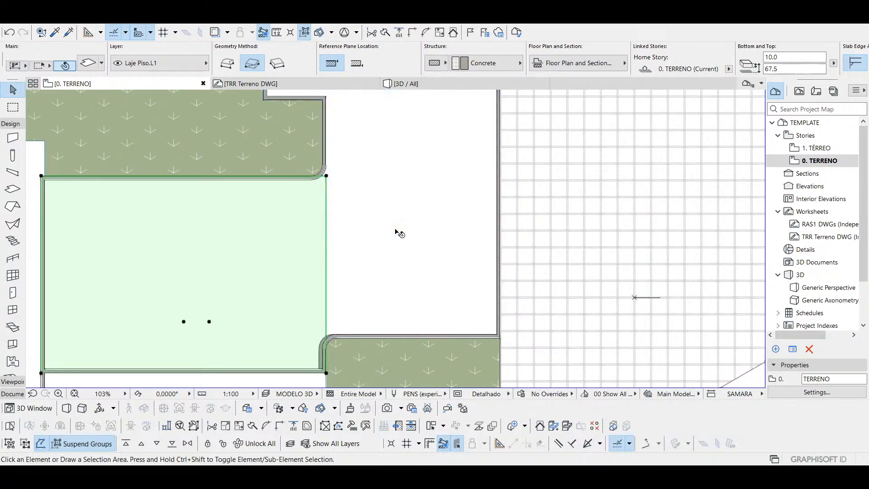
key("Escape")
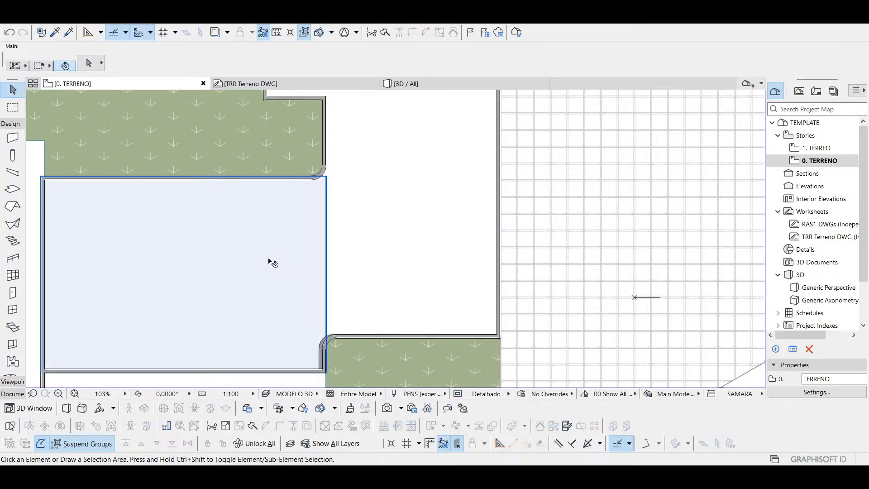
Review the unselected plan around the middle slab, from the wall recess beside the tall slab to the lower curved wall corner.
middle_click_drag(271, 254, 307, 223)
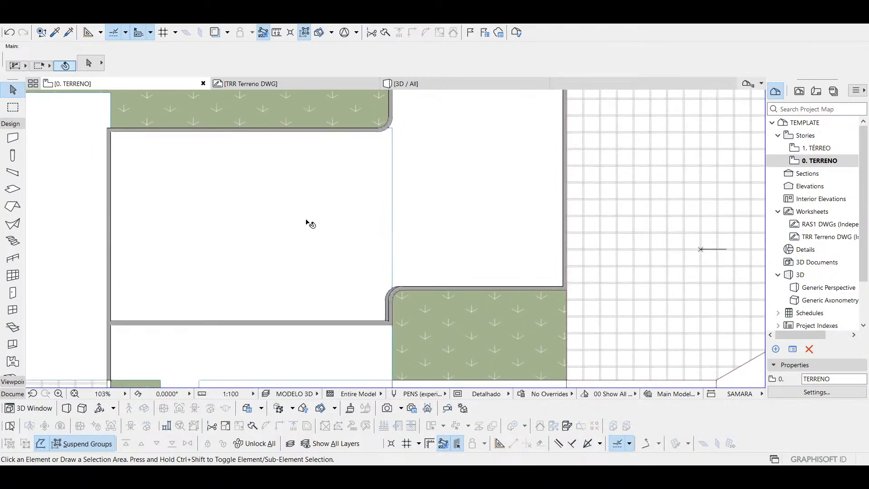
middle_click_drag(442, 223, 363, 252)
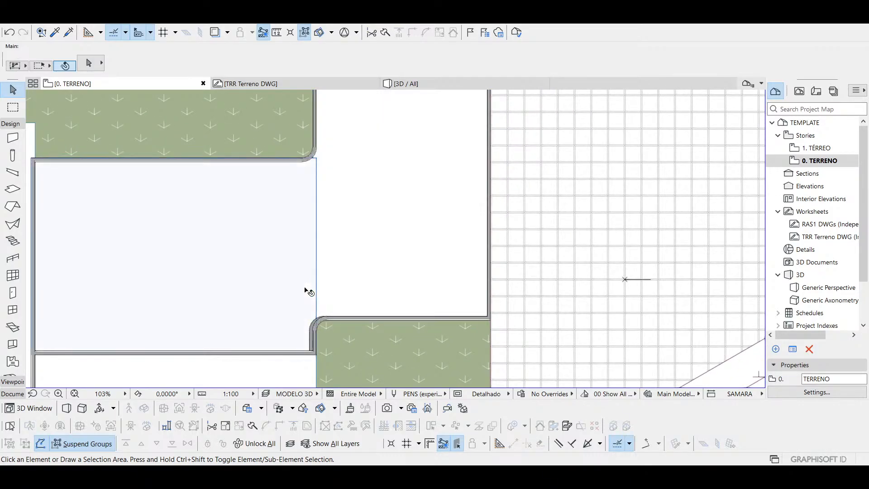
middle_click_drag(453, 271, 460, 274)
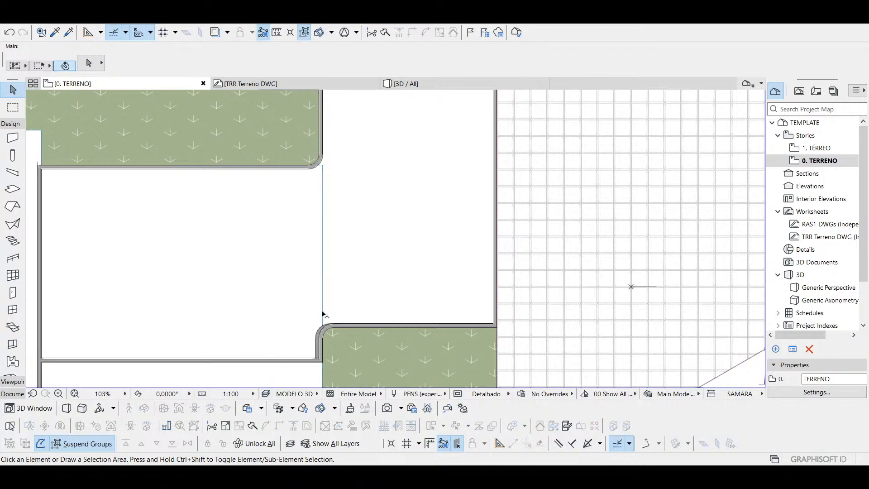
middle_click_drag(374, 232, 394, 277)
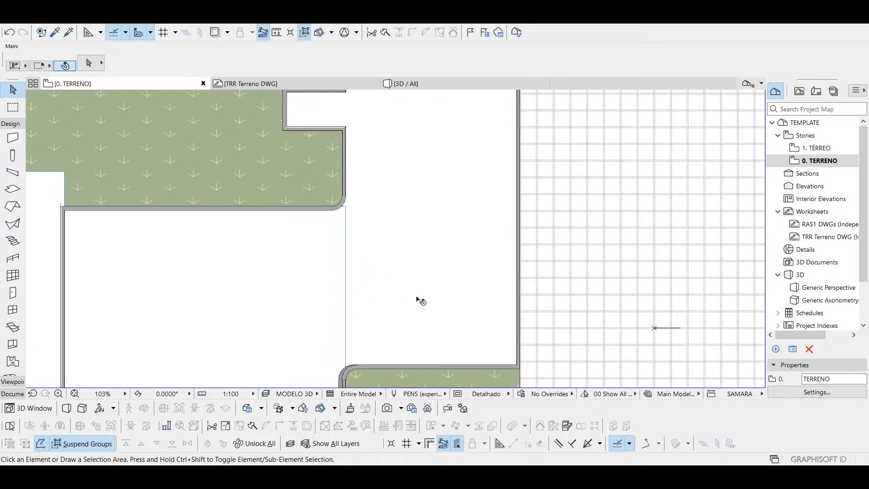
middle_click_drag(417, 299, 394, 347)
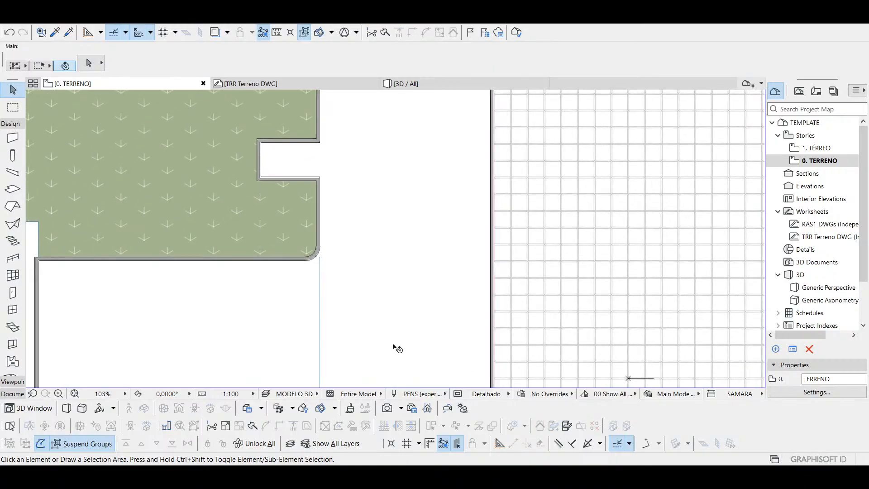
middle_click_drag(346, 196, 349, 228)
middle_click_drag(369, 275, 496, 178)
scroll(495, 178, "down", 3)
middle_click_drag(438, 283, 470, 244)
scroll(369, 252, "up", 3)
scroll(374, 243, "up", 3)
scroll(471, 244, "down", 2)
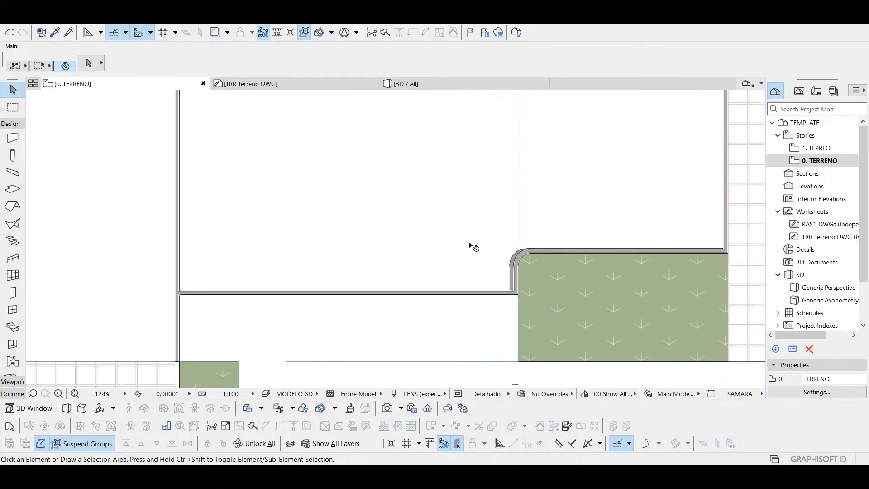
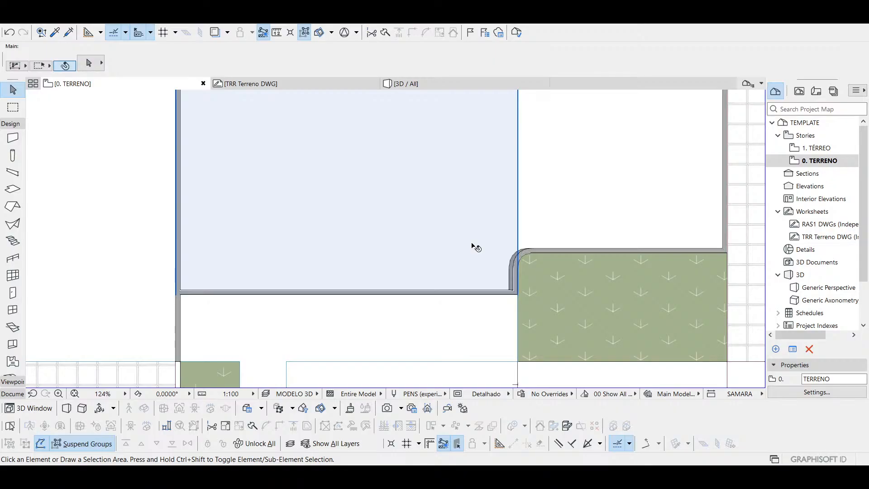
Examine the Laje Piso.L1 concrete slab's outline and its upper-right corner at the rounded wall on the TERRENO story.
middle_click_drag(430, 172, 367, 304)
scroll(454, 190, "up", 5)
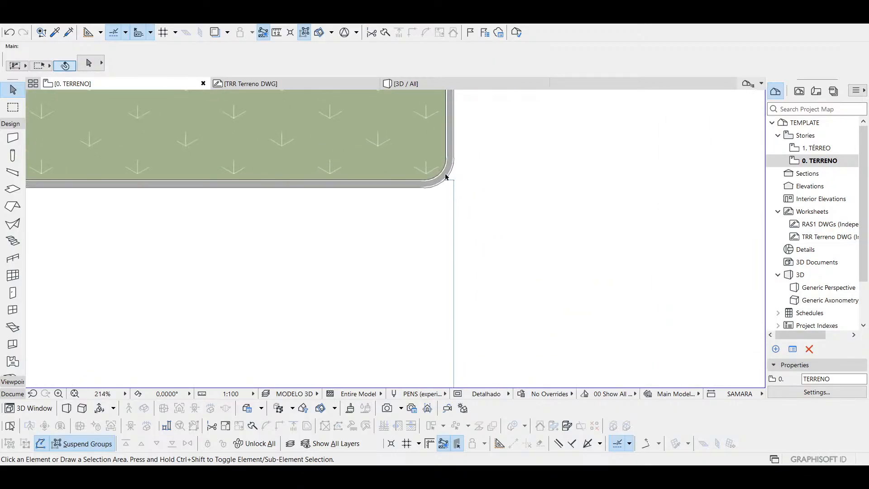
left_click(458, 188)
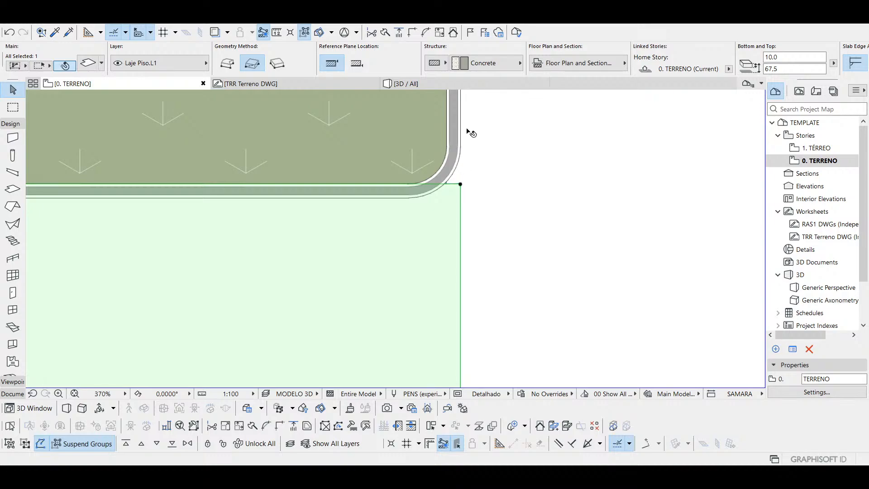
middle_click_drag(471, 123, 469, 150)
scroll(476, 168, "down", 3)
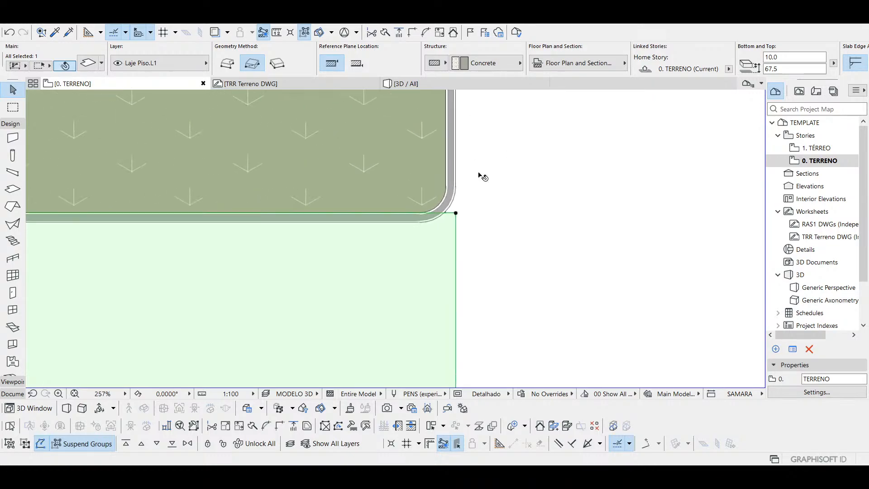
scroll(442, 149, "down", 6)
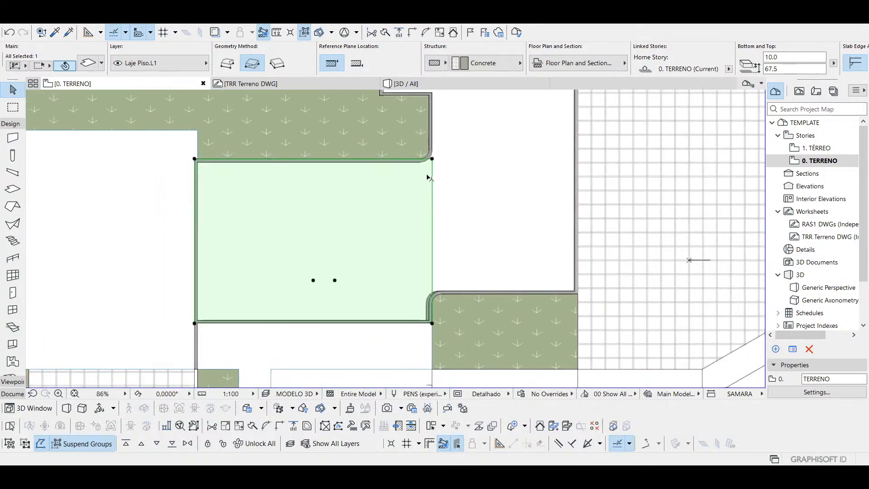
middle_click_drag(422, 186, 418, 139)
scroll(426, 202, "up", 3)
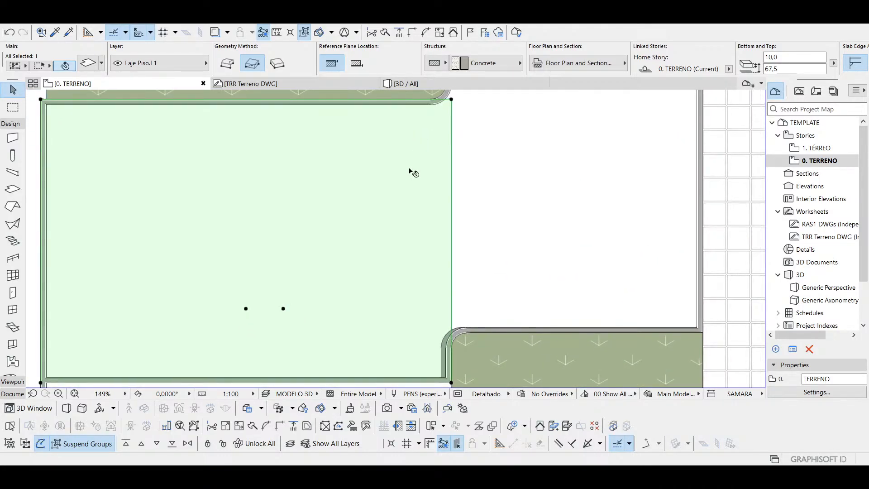
middle_click_drag(411, 177, 409, 173)
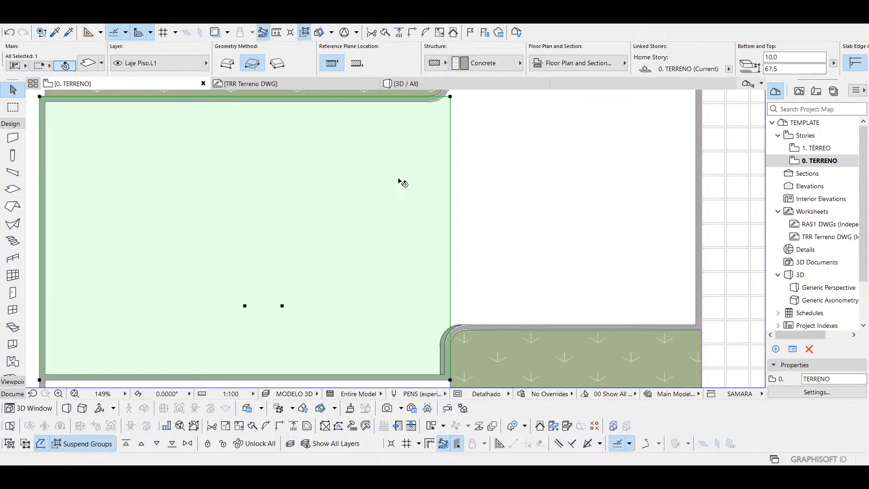
middle_click_drag(397, 186, 402, 186)
key("Escape")
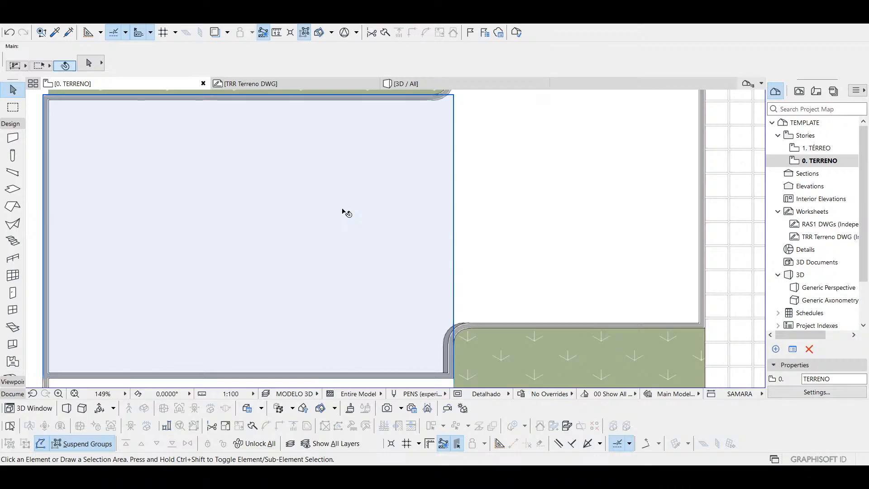
scroll(322, 215, "down", 2)
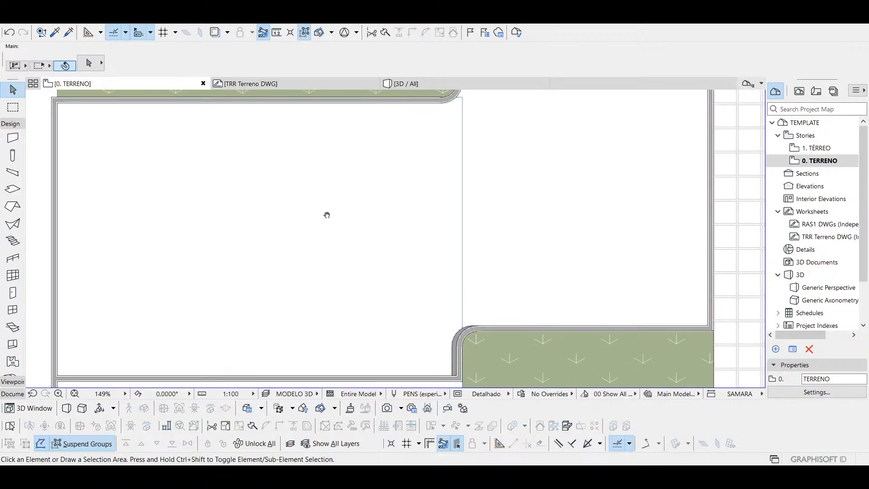
scroll(322, 213, "down", 2)
middle_click_drag(323, 215, 351, 209)
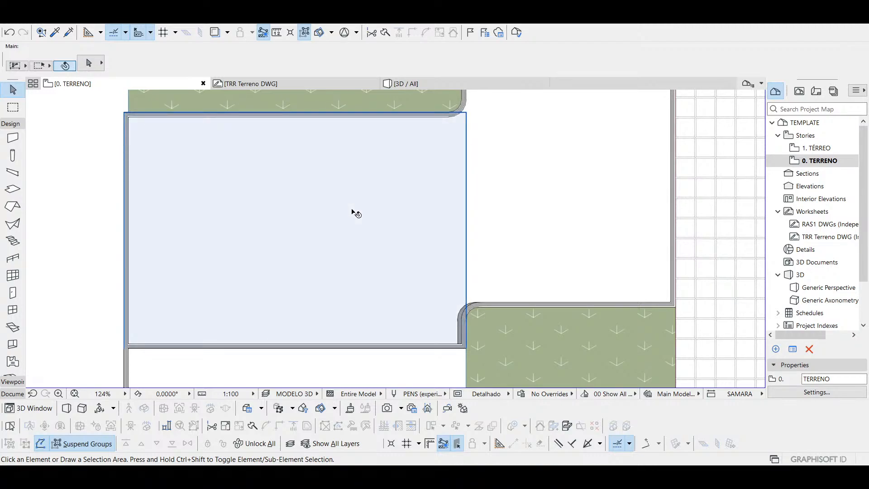
middle_click_drag(198, 206, 207, 209)
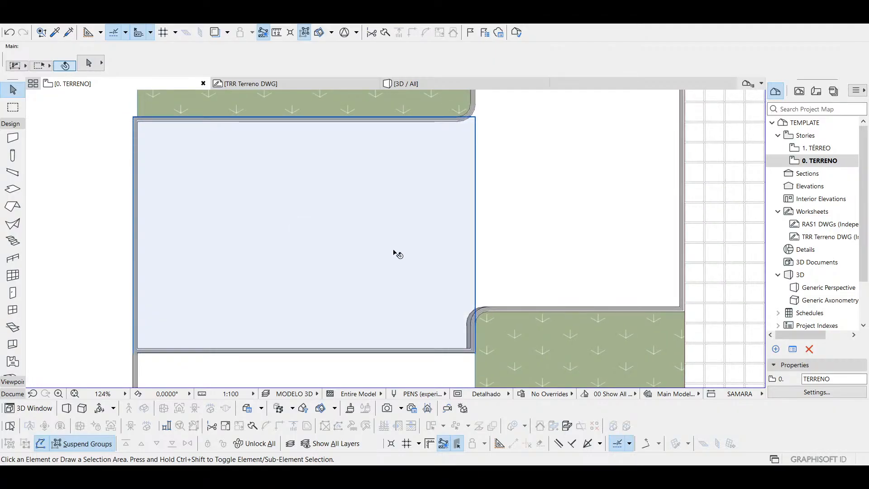
middle_click_drag(399, 271, 379, 268)
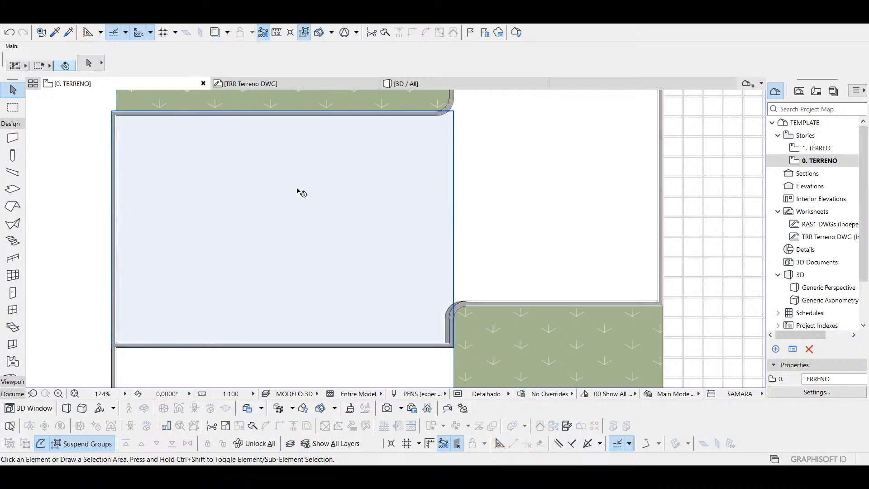
Check the extent of the middle concrete slab between the enclosing walls and the surrounding areas.
left_click(454, 111)
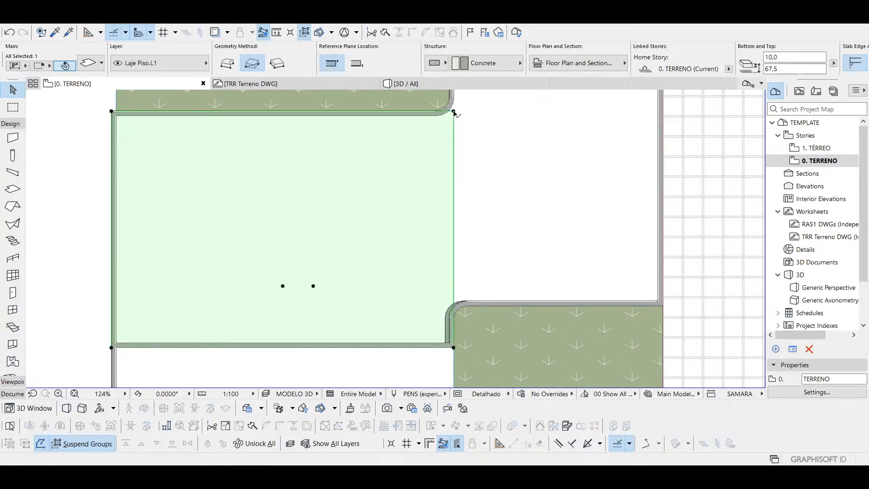
key("Escape")
middle_click_drag(330, 231, 388, 225)
left_click(388, 225)
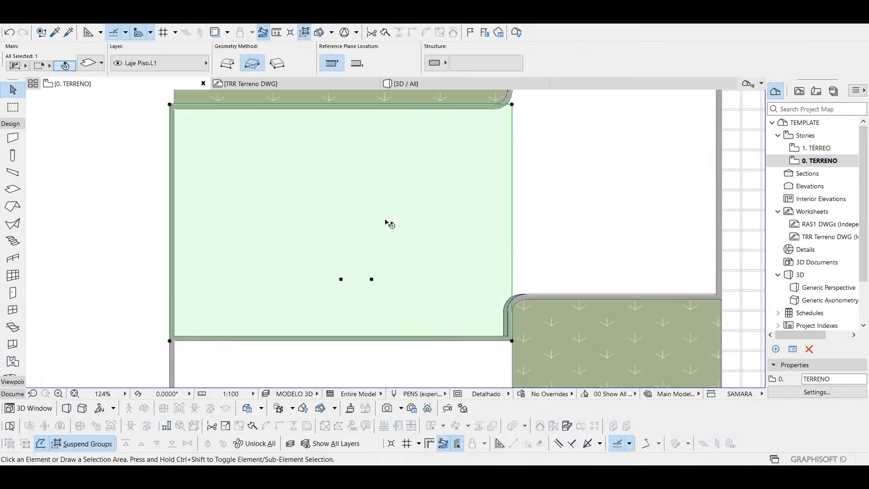
middle_click_drag(435, 167, 363, 202)
key("Escape")
middle_click_drag(263, 270, 432, 229)
scroll(392, 240, "down", 3)
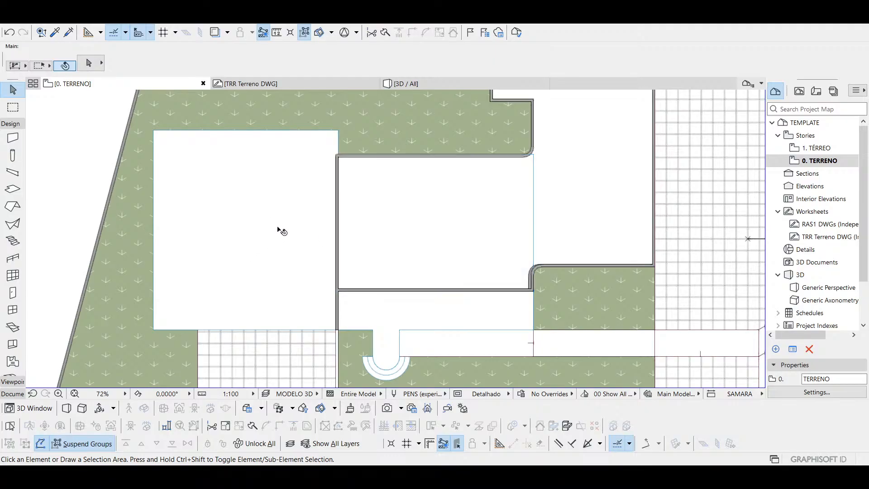
middle_click_drag(466, 206, 435, 242)
scroll(432, 218, "up", 2)
scroll(412, 184, "down", 2)
scroll(411, 203, "up", 2)
scroll(422, 224, "down", 1)
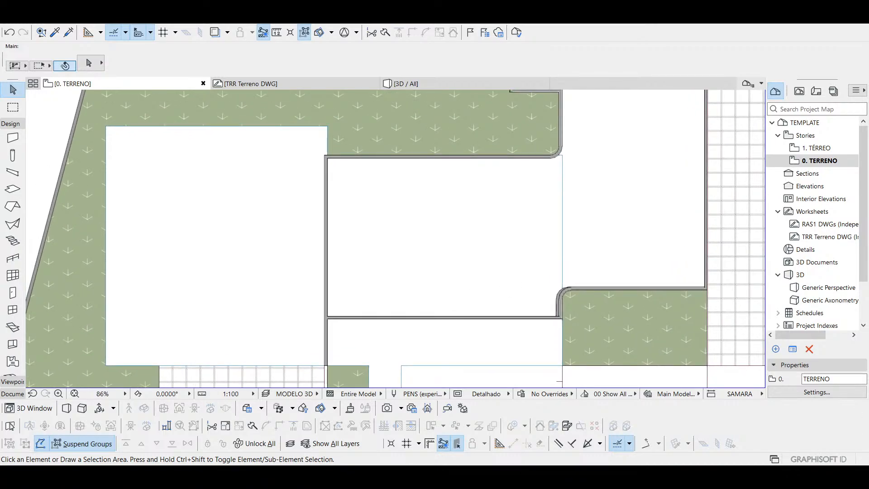
middle_click_drag(530, 267, 521, 257)
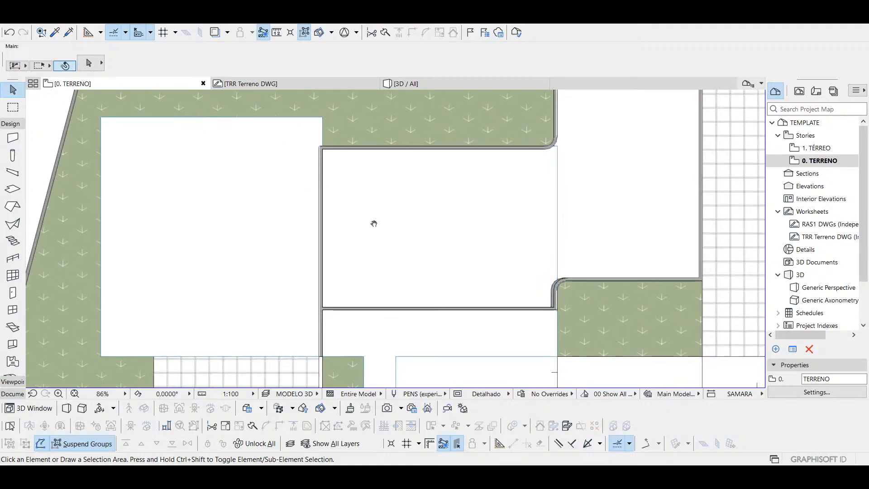
mouse_move(372, 223)
middle_mouse_down()
mouse_move(389, 202)
mouse_move(359, 208)
mouse_move(362, 214)
middle_mouse_up()
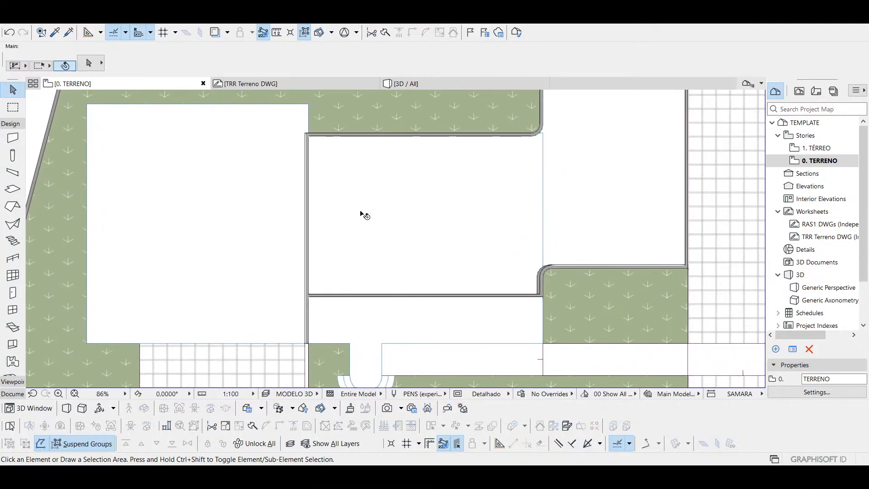
mouse_move(415, 235)
middle_mouse_down()
mouse_move(388, 231)
mouse_move(411, 241)
middle_mouse_up()
middle_click_drag(128, 221, 171, 222)
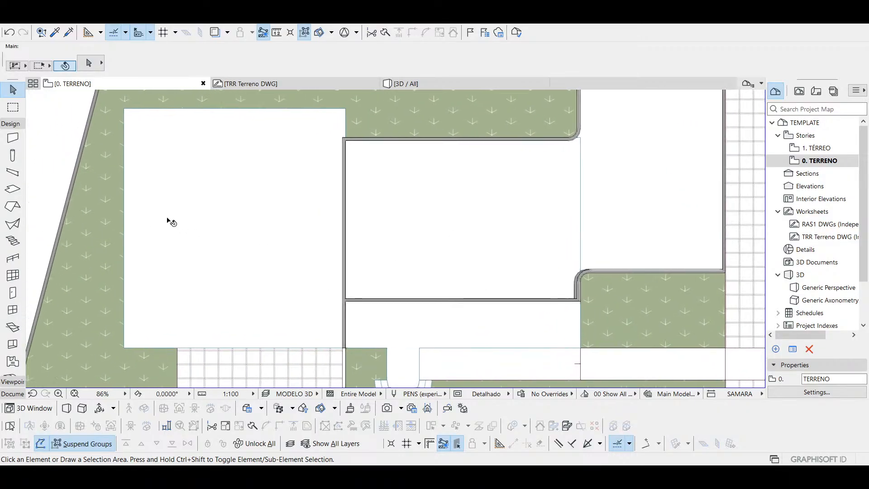
middle_click_drag(414, 249, 401, 248)
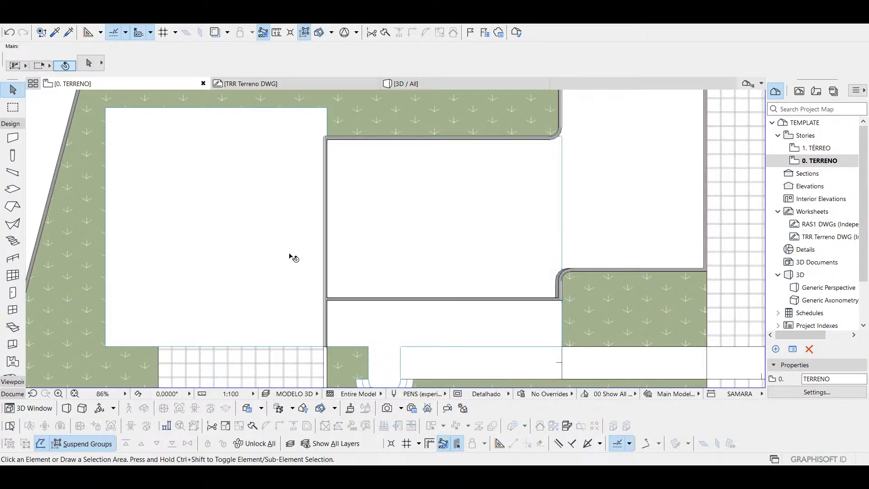
middle_click_drag(497, 251, 489, 252)
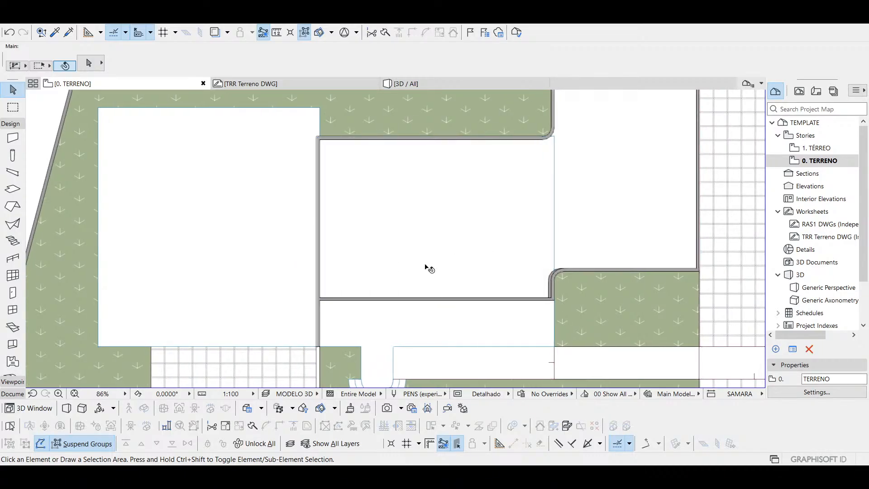
scroll(419, 261, "down", 2)
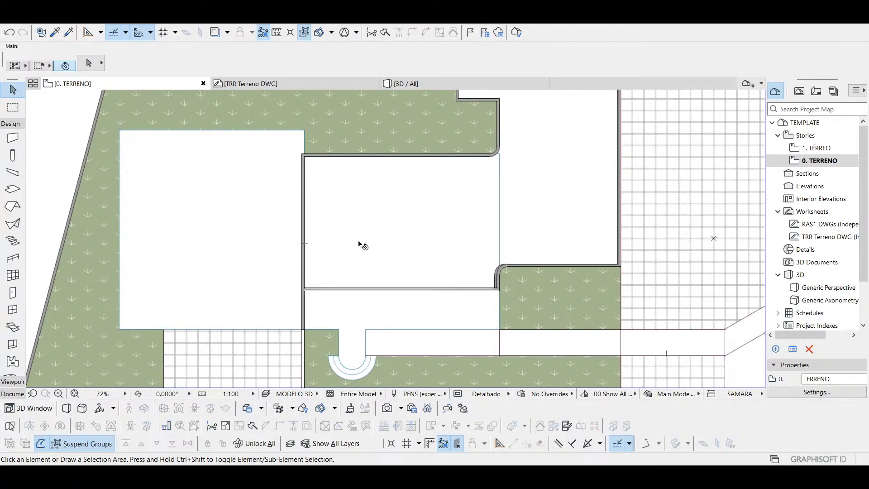
Inspect the vertical wall separating the large left slab from the middle slab.
middle_click_drag(372, 233, 382, 229)
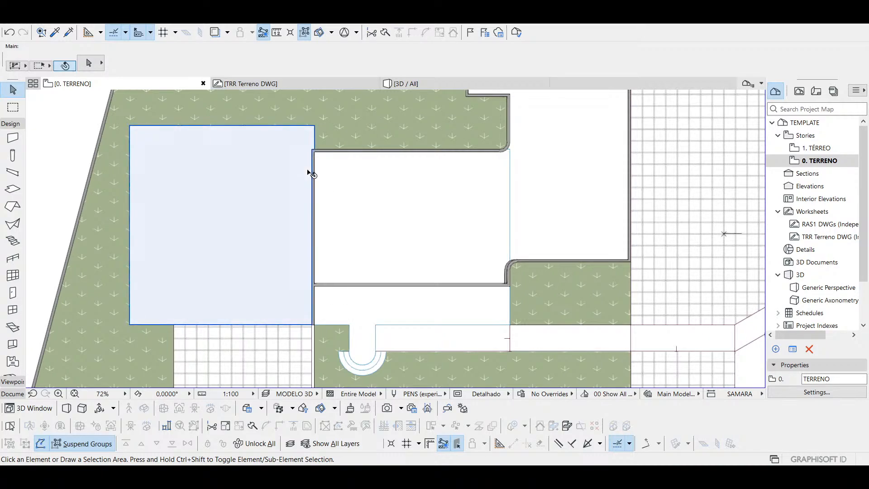
left_click(314, 198)
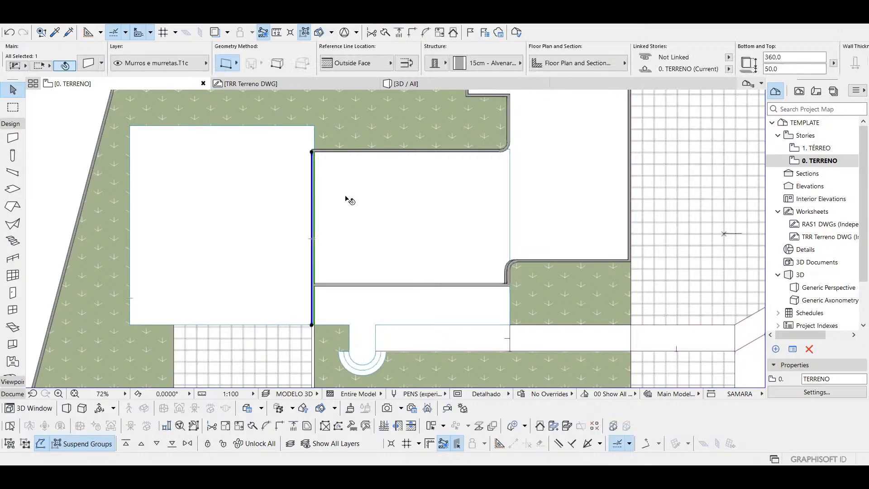
key("Escape")
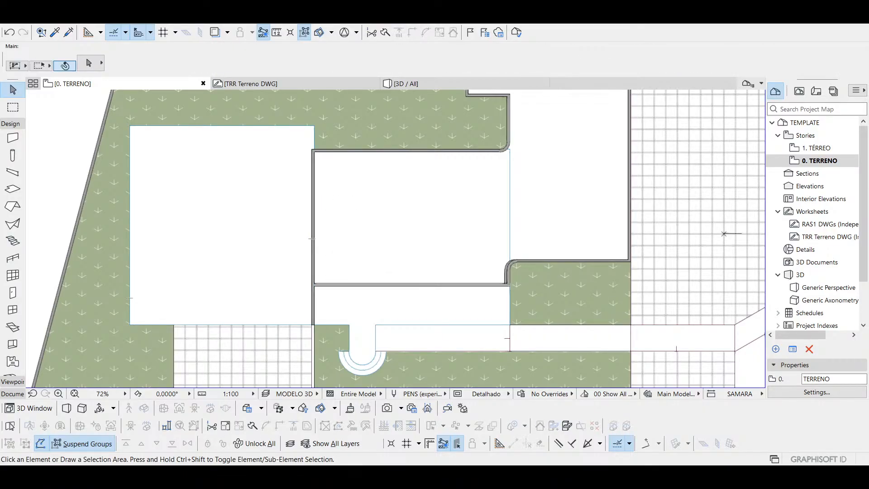
middle_click_drag(306, 270, 374, 263)
scroll(294, 269, "up", 3)
scroll(366, 262, "down", 3)
scroll(352, 273, "up", 3)
scroll(385, 274, "down", 1)
scroll(368, 290, "down", 1)
scroll(341, 314, "up", 2)
scroll(341, 314, "down", 2)
scroll(326, 301, "down", 1)
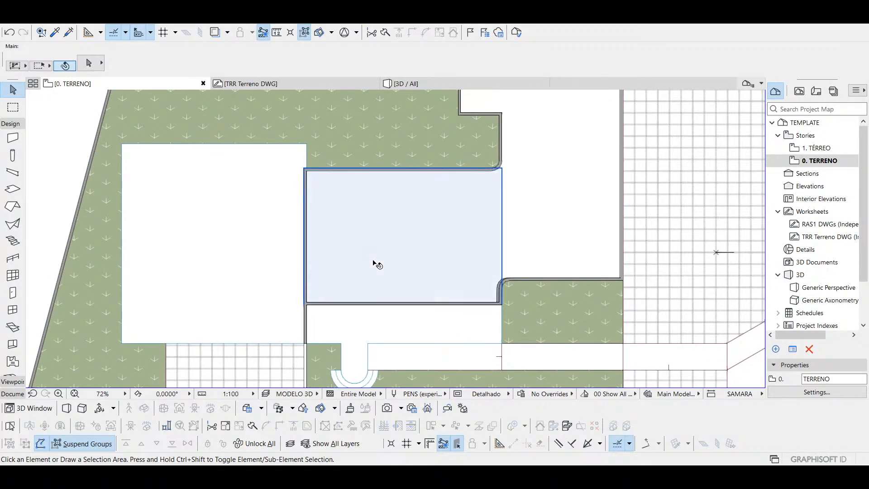
middle_click_drag(458, 255, 406, 246)
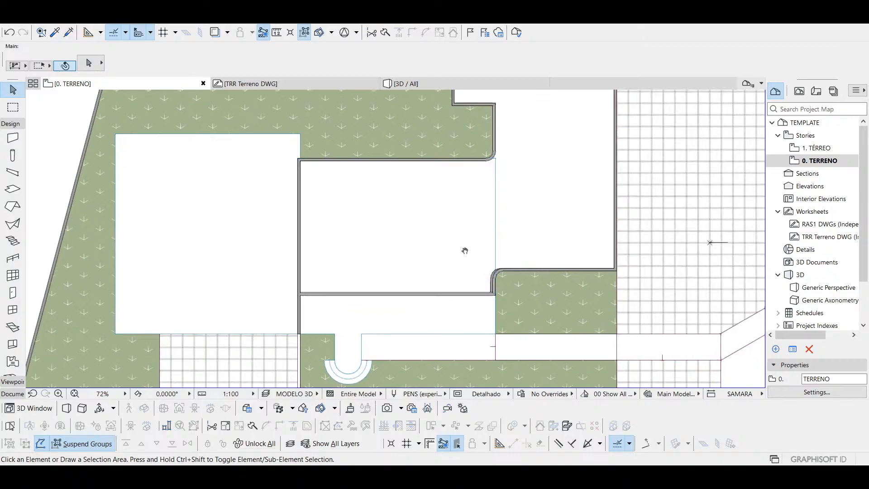
middle_click_drag(464, 249, 457, 250)
Examine how the middle slab's right edge and upper corner meet the rounded wall, and view the wall recess above.
scroll(370, 255, "up", 2)
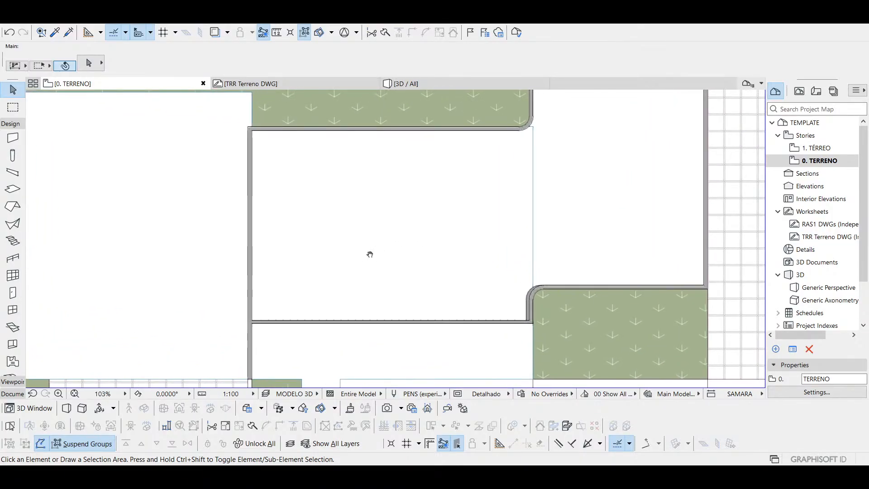
scroll(405, 253, "up", 1)
scroll(406, 255, "up", 1)
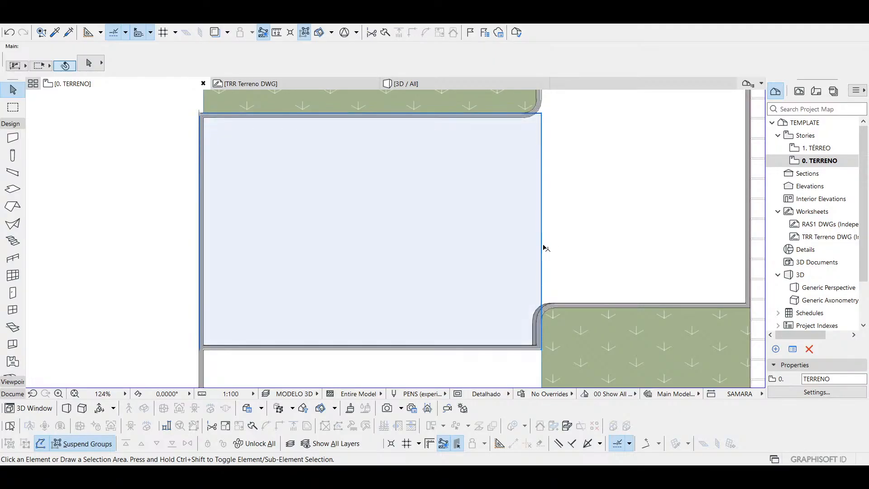
middle_click_drag(502, 227, 451, 236)
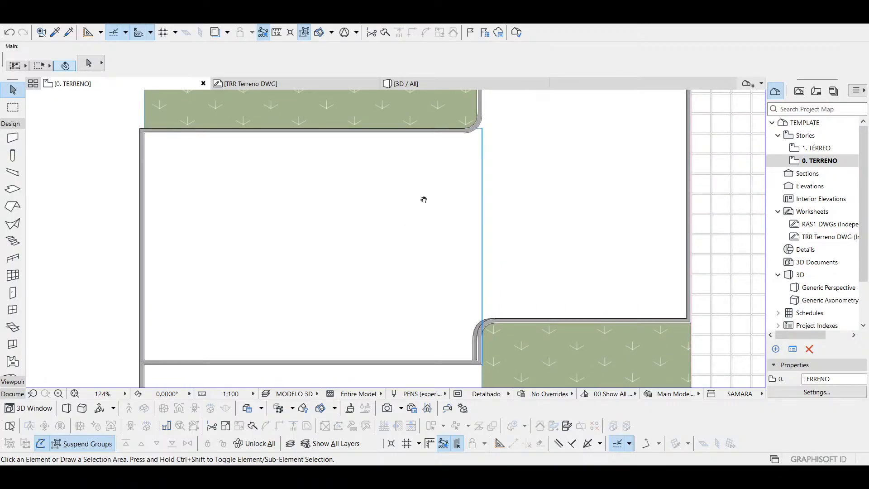
middle_click_drag(423, 199, 416, 223)
left_click(474, 169)
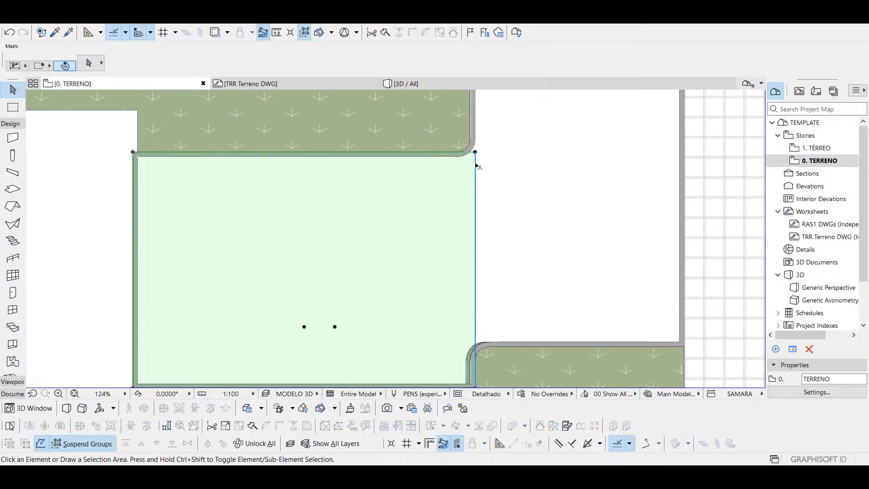
key("Escape")
middle_click_drag(454, 177, 441, 203)
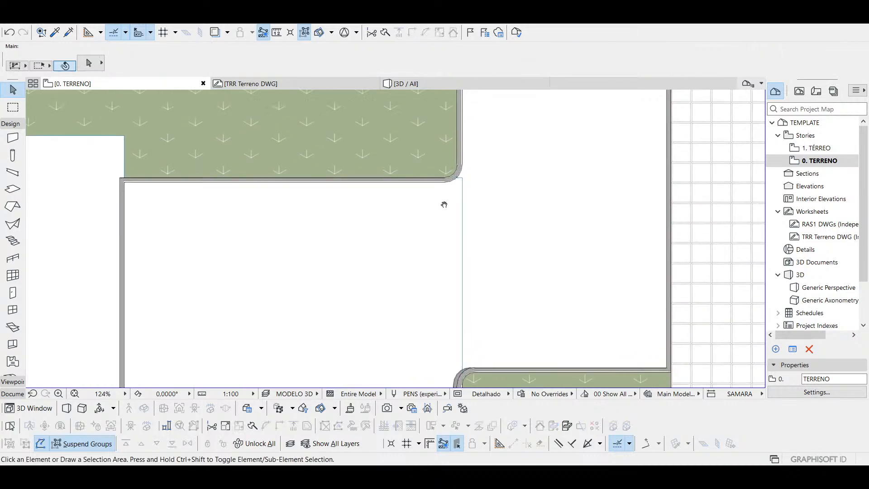
left_click(447, 190)
scroll(464, 174, "up", 8)
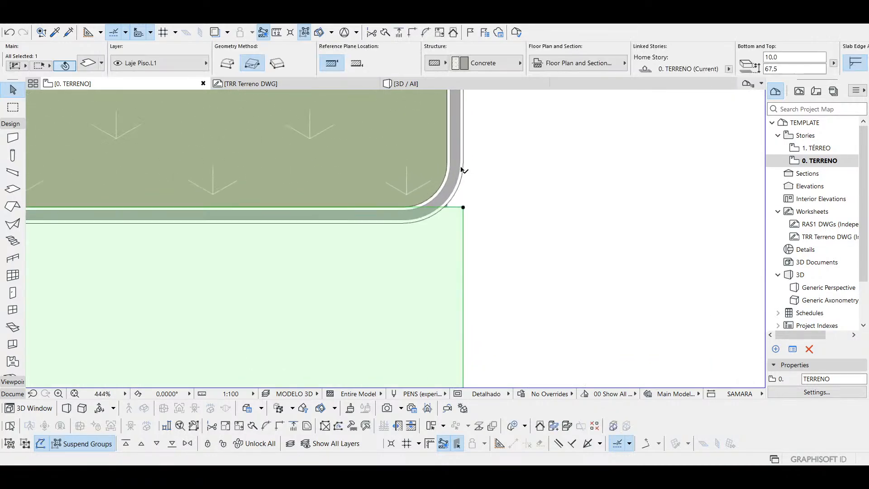
key("Escape")
scroll(448, 258, "down", 8)
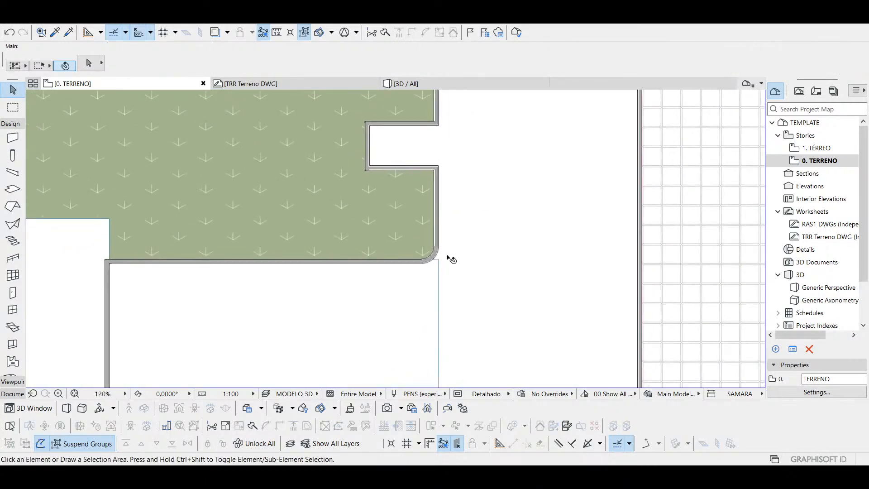
scroll(457, 202, "up", 3)
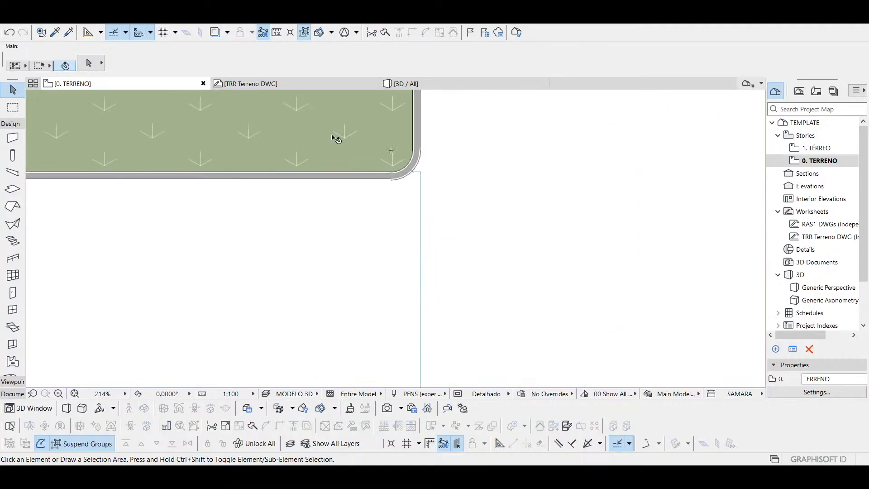
scroll(337, 262, "down", 4)
scroll(332, 229, "up", 6)
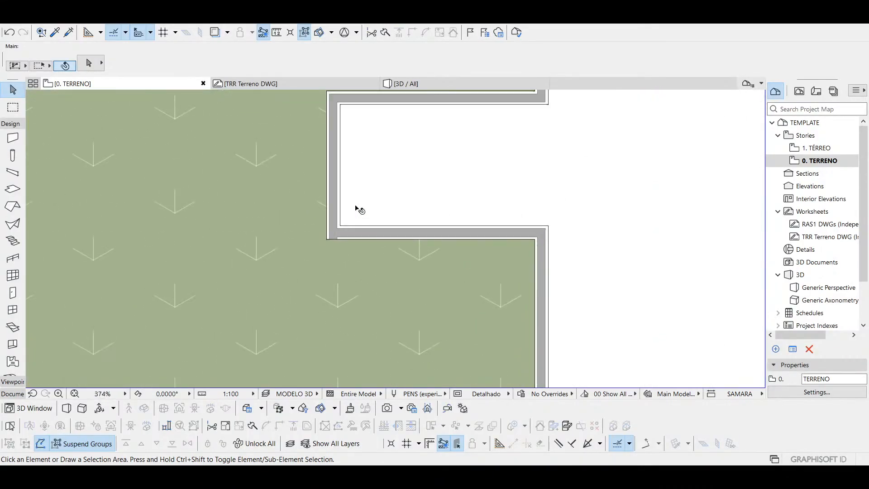
Examine the recess walls' lower corner and the surrounding garden up to the paved area on the TERRENO story.
scroll(351, 229, "up", 2)
left_click(330, 237)
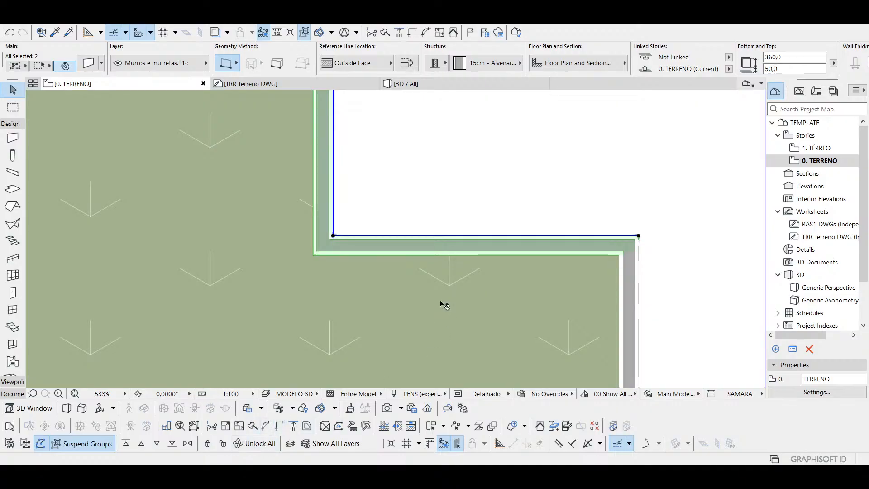
scroll(443, 302, "down", 10)
key("Escape")
middle_click_drag(402, 320, 311, 225)
middle_click_drag(350, 273, 312, 211)
mouse_move(322, 262)
middle_mouse_down()
mouse_move(332, 230)
mouse_move(489, 208)
mouse_move(487, 225)
mouse_move(471, 174)
mouse_move(289, 299)
middle_mouse_up()
middle_click_drag(485, 195, 425, 217)
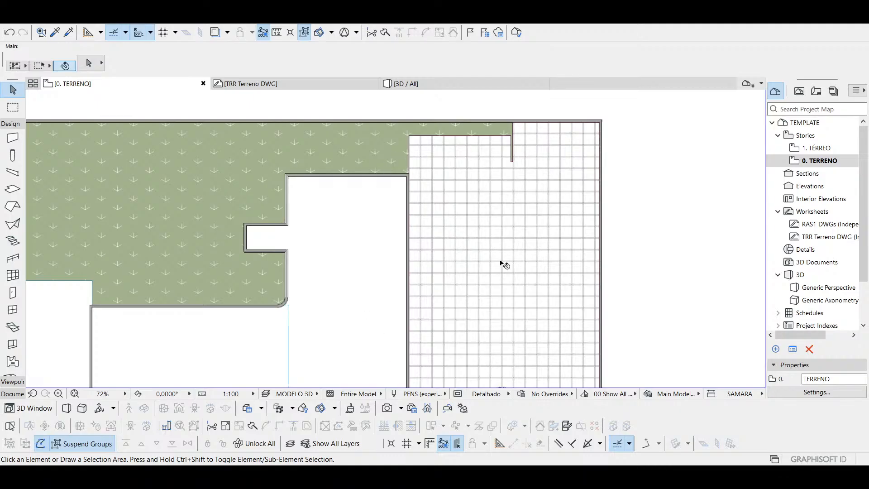
Compare the wall and paving edge in the plan with the vehicle ramp area on the TRR Terreno DWG worksheet.
scroll(430, 179, "up", 5)
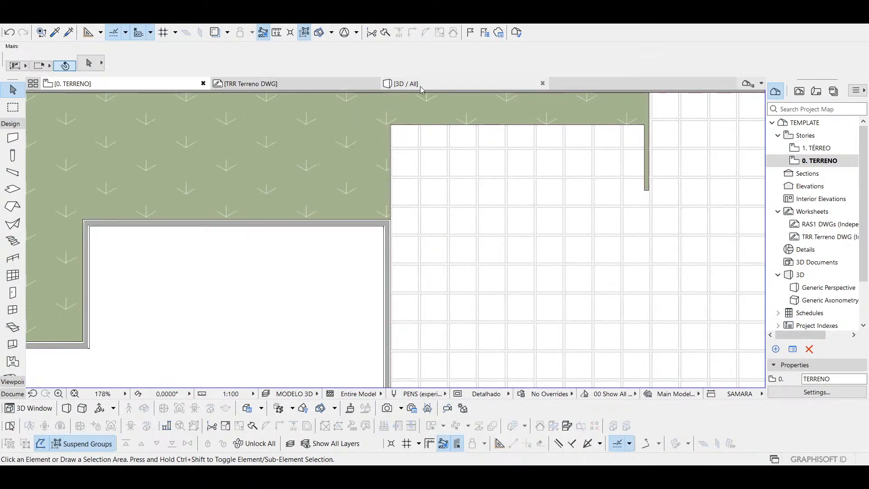
left_click(286, 85)
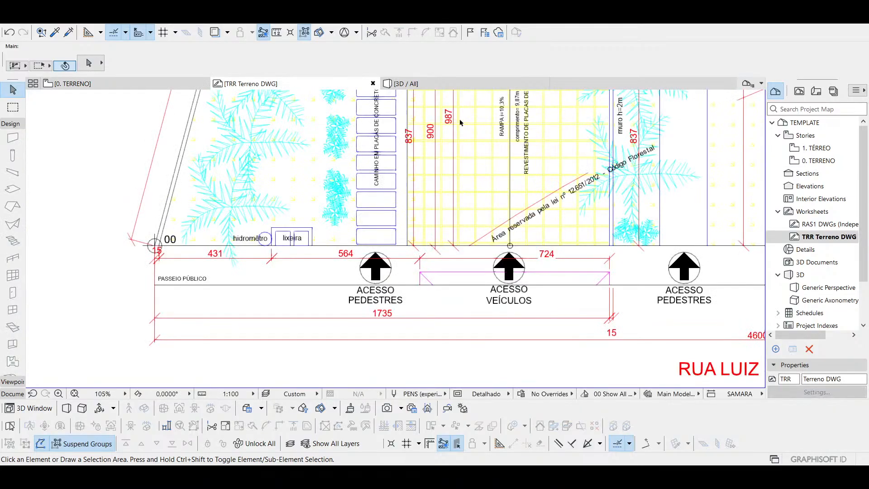
scroll(461, 123, "up", 5)
Examine in 3D how the wall corner and concrete slab meet the paving and the grass strip beside the boundary wall.
left_click(407, 84)
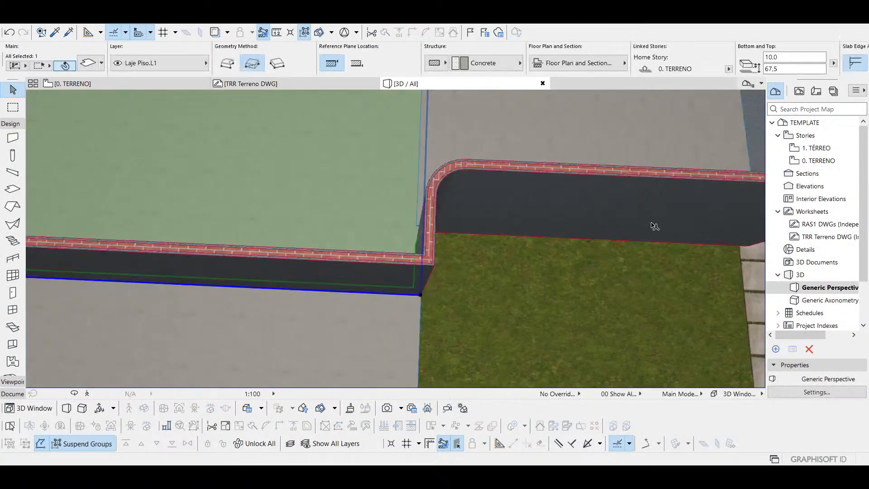
middle_click_drag(655, 226, 477, 189)
scroll(476, 188, "down", 4)
middle_click_drag(439, 312, 395, 184)
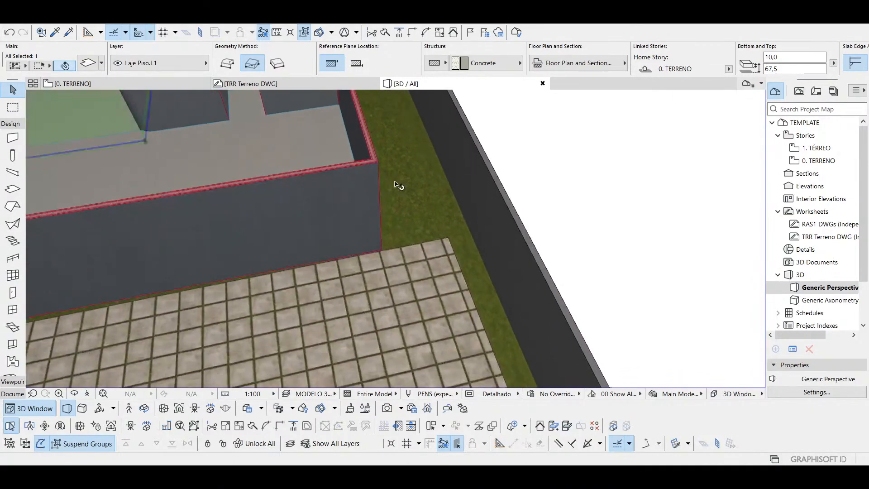
scroll(395, 184, "up", 5)
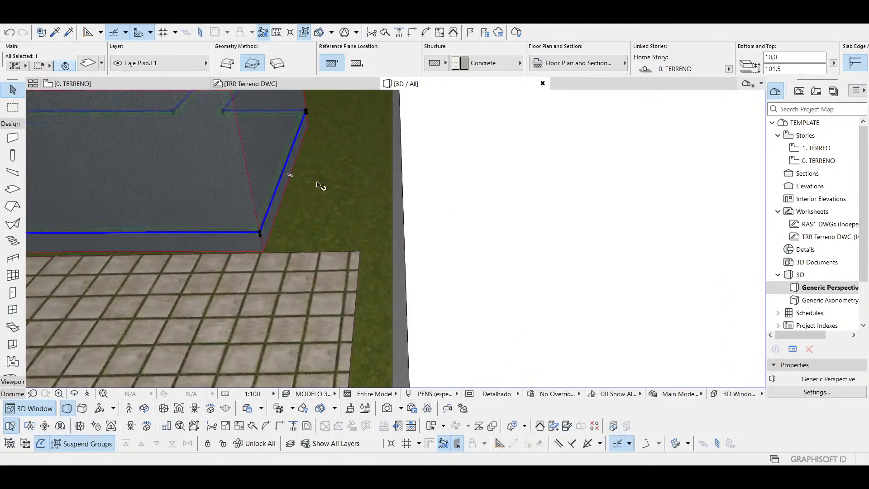
middle_click_drag(289, 218, 273, 159, "shift")
scroll(273, 158, "up", 4)
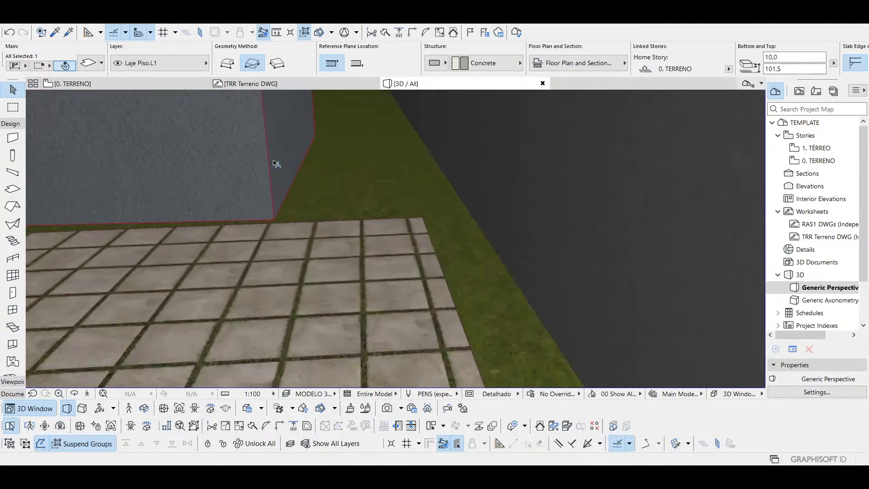
scroll(273, 159, "up", 3)
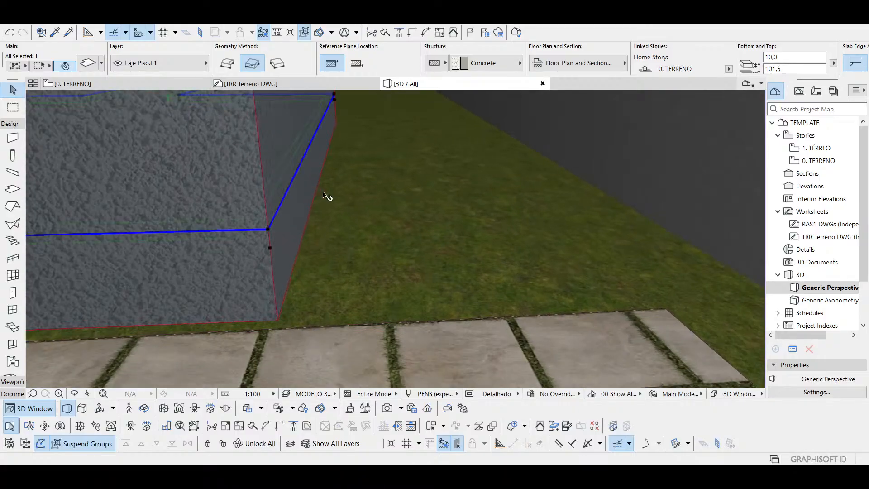
middle_click_drag(324, 190, 336, 211, "shift")
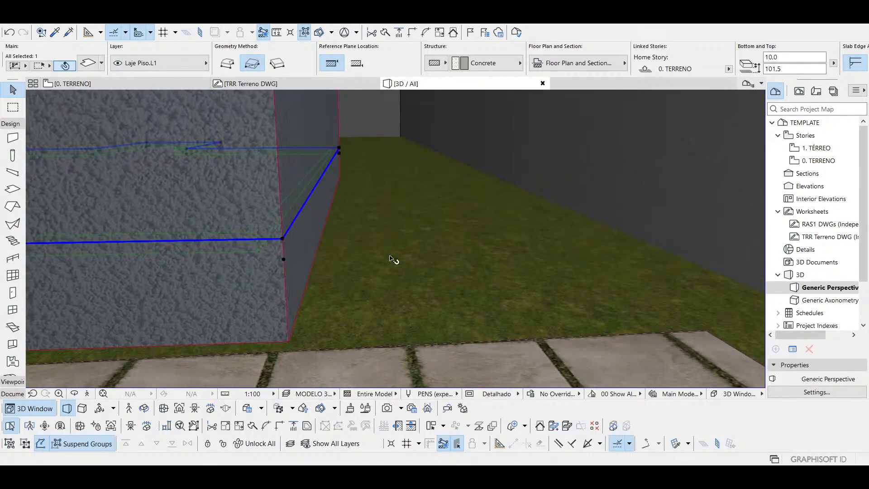
middle_click_drag(338, 258, 348, 303, "shift")
scroll(325, 247, "down", 10)
Inspect the rounded wall corner, the front garden, the access path and the street-side paving in 3D.
middle_click_drag(203, 253, 463, 274, "shift")
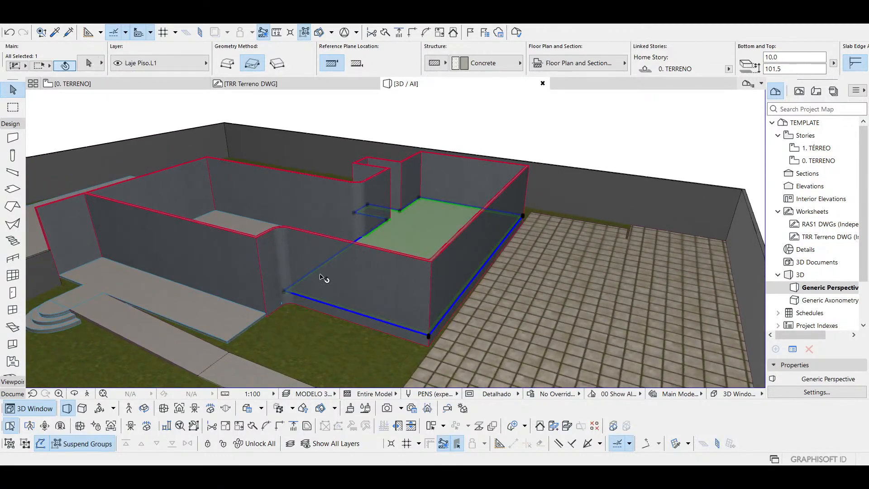
middle_click_drag(321, 276, 396, 320, "shift")
scroll(303, 341, "up", 8)
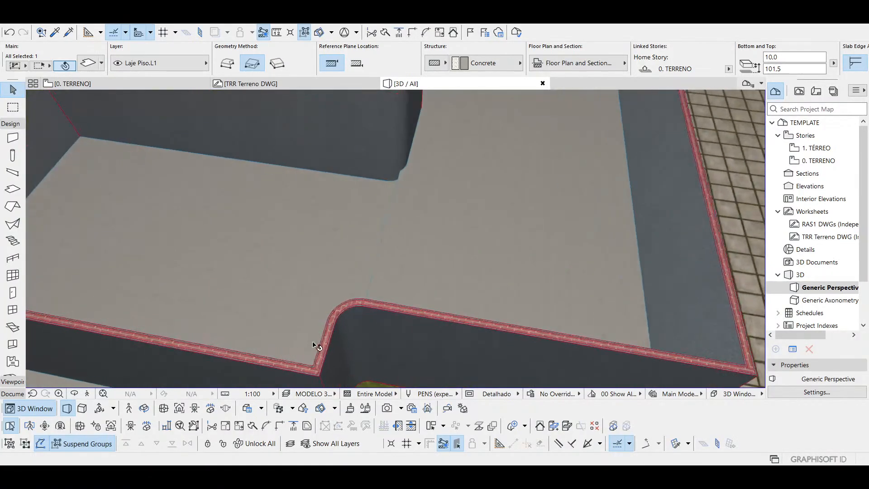
middle_click_drag(317, 346, 182, 244, "shift")
scroll(255, 239, "down", 8)
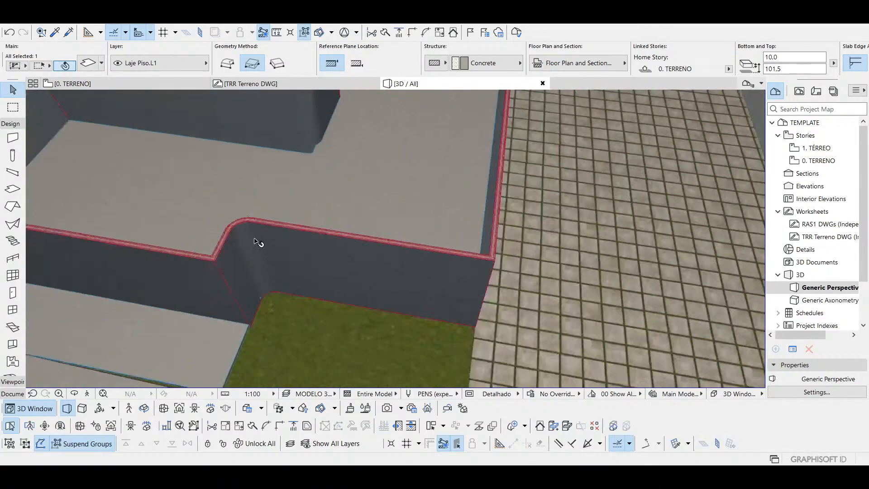
middle_click_drag(275, 206, 557, 219)
middle_click_drag(292, 267, 453, 217, "shift")
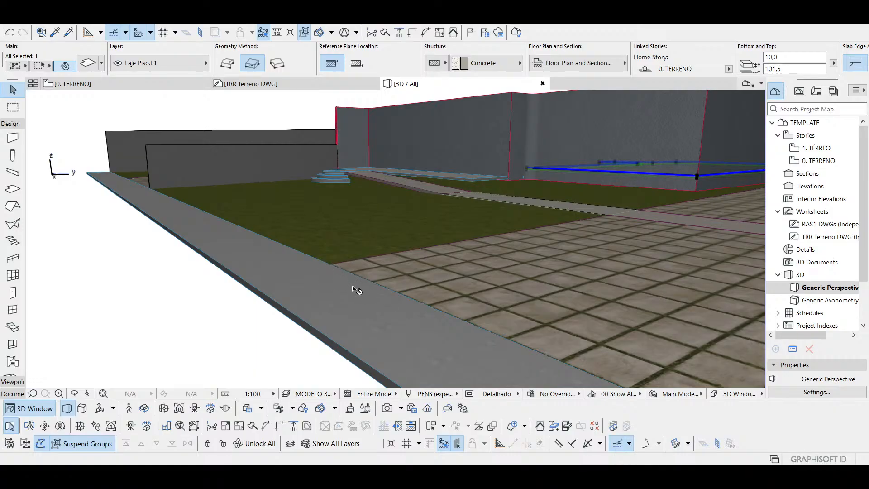
middle_click_drag(332, 262, 300, 297)
middle_click_drag(494, 327, 175, 322)
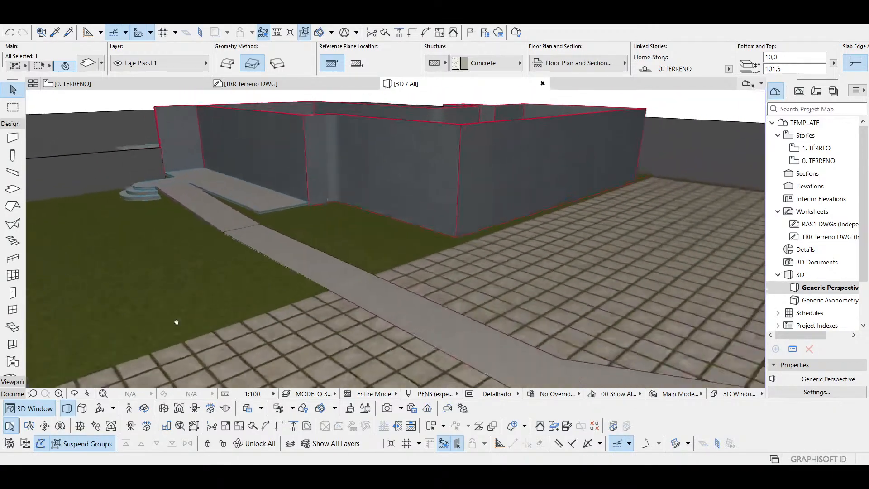
Check the long wall beside the driveway paving and the grass gap at both of its ends in 3D.
middle_click_drag(394, 226, 384, 307, "shift")
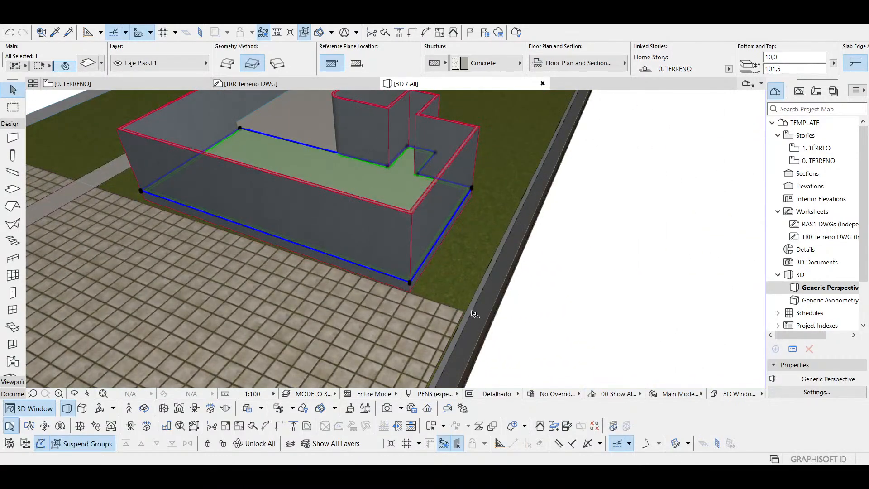
middle_click_drag(471, 308, 471, 245, "shift")
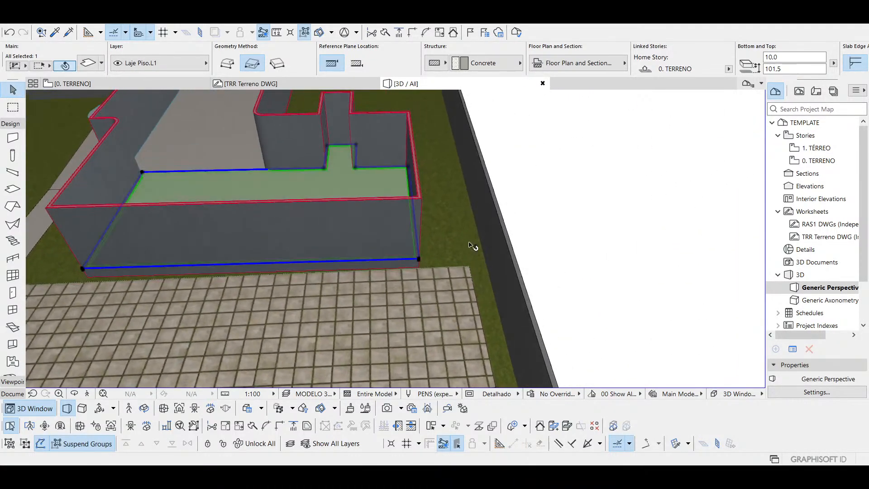
middle_click_drag(476, 277, 599, 260, "shift")
middle_click_drag(528, 258, 475, 213, "shift")
scroll(479, 215, "up", 3)
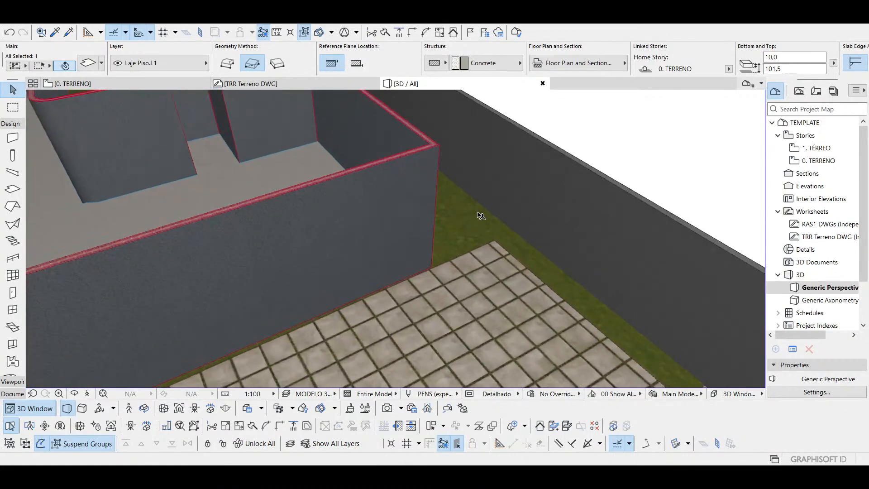
scroll(478, 215, "down", 7)
mouse_move(395, 258)
middle_mouse_down("shift")
mouse_move(455, 254)
mouse_move(471, 276)
mouse_move(289, 266)
mouse_move(389, 259)
middle_mouse_up("shift")
middle_click_drag(340, 269, 629, 292, "shift")
middle_click_drag(532, 304, 404, 258)
scroll(403, 256, "up", 2)
scroll(404, 258, "up", 2)
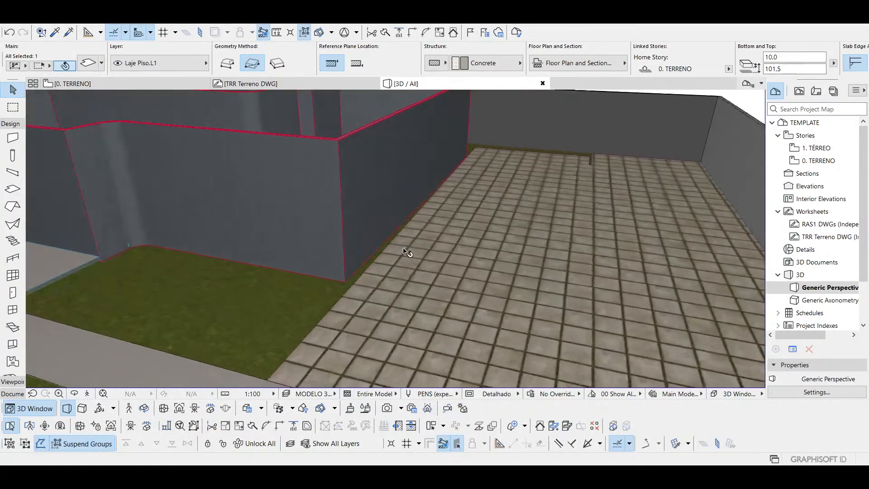
Review the walled slabs and the wall bases from all around, and clear the slab selection.
middle_click_drag(504, 194, 403, 317, "shift")
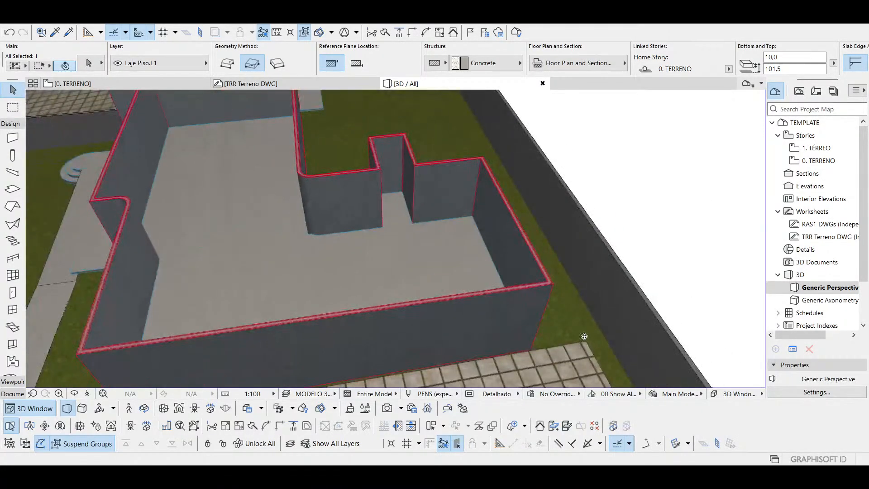
middle_click_drag(584, 338, 393, 301, "shift")
middle_click_drag(503, 337, 488, 233)
middle_click_drag(362, 253, 440, 275, "shift")
scroll(508, 239, "up", 3)
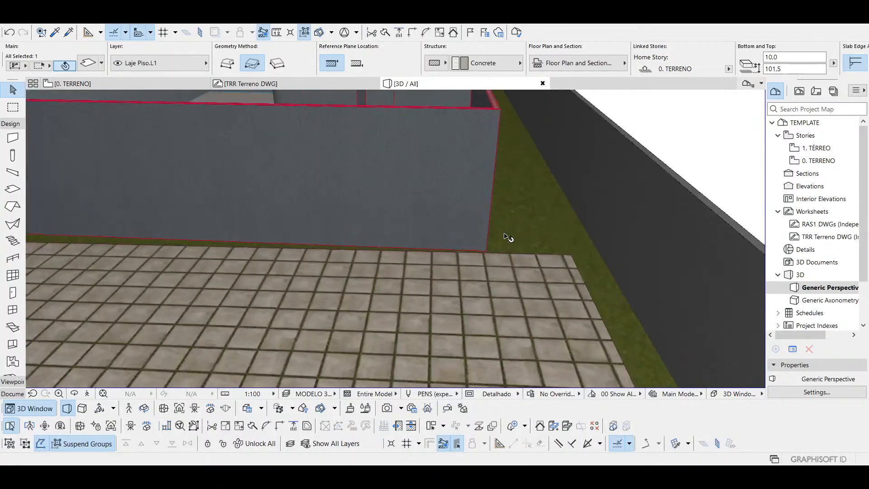
middle_click_drag(509, 238, 546, 315, "shift")
scroll(534, 307, "down", 6)
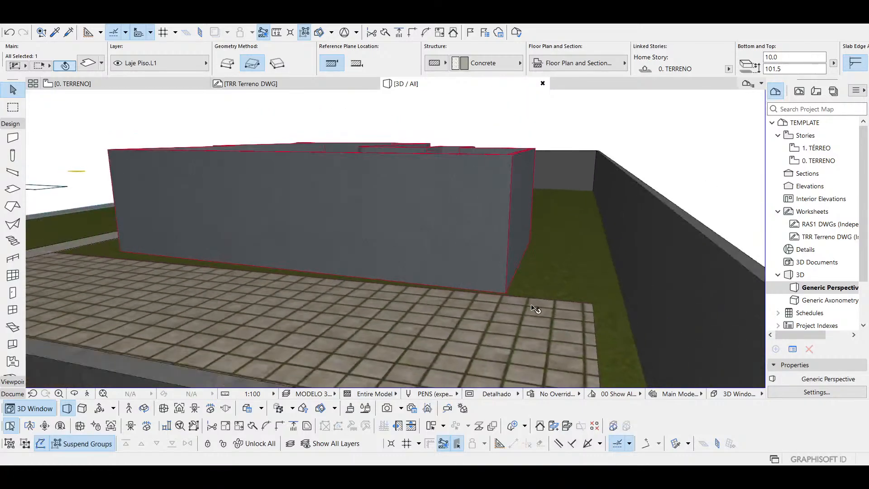
middle_click_drag(352, 243, 522, 224, "shift")
key("Escape")
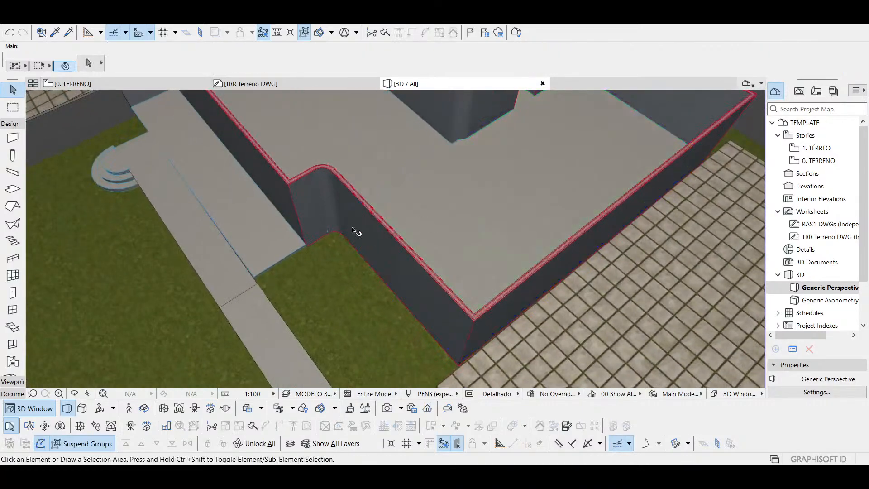
middle_click_drag(355, 232, 335, 235, "shift")
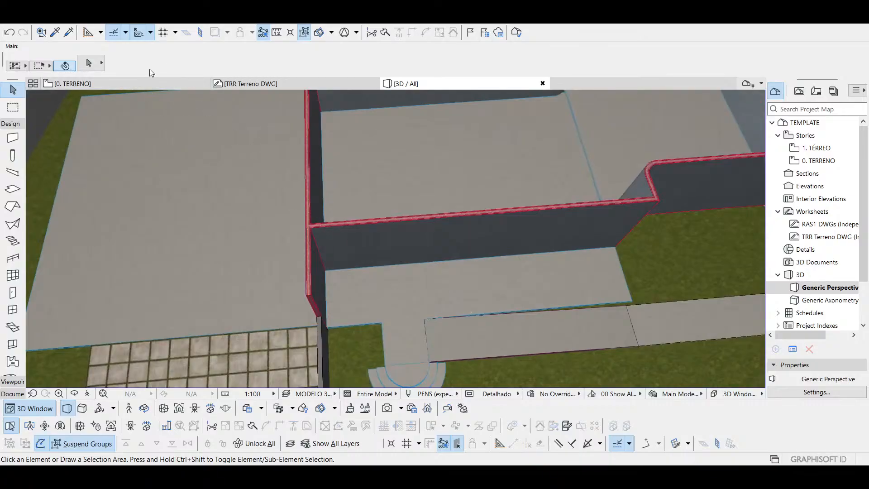
On the TERRENO story, pick up the settings of the vertical wall left of the middle slab and show the trace reference.
left_click(122, 84)
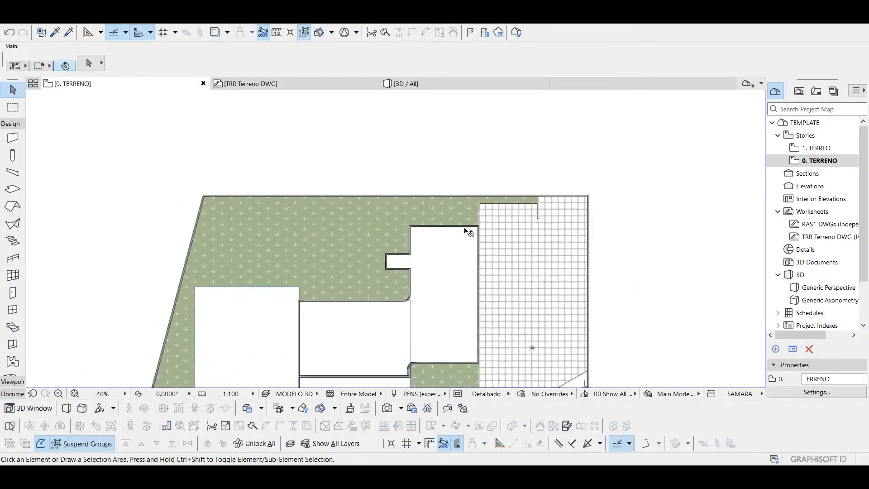
scroll(365, 326, "up", 5)
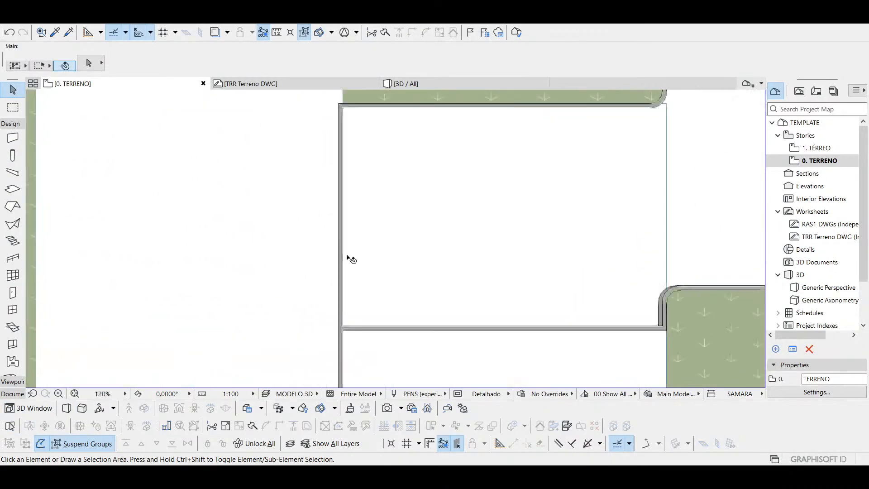
scroll(347, 256, "up", 3)
left_click(336, 243, "alt")
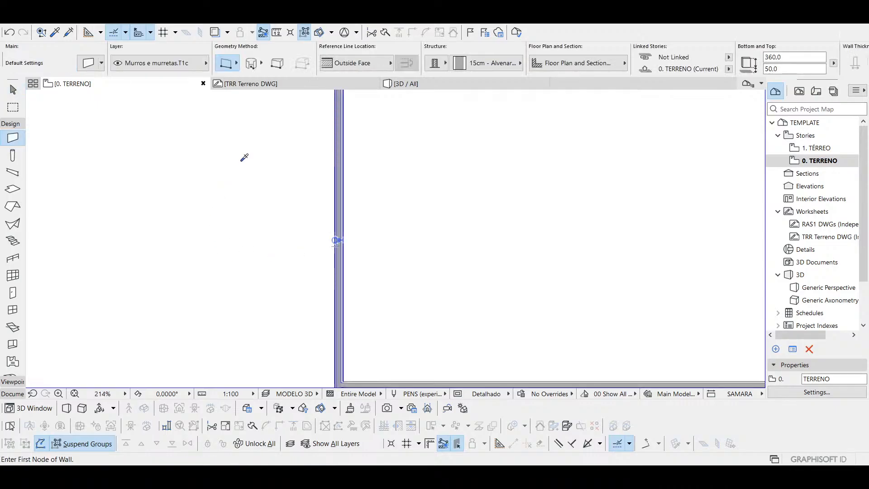
middle_click_drag(244, 158, 318, 366)
middle_click_drag(344, 163, 277, 183)
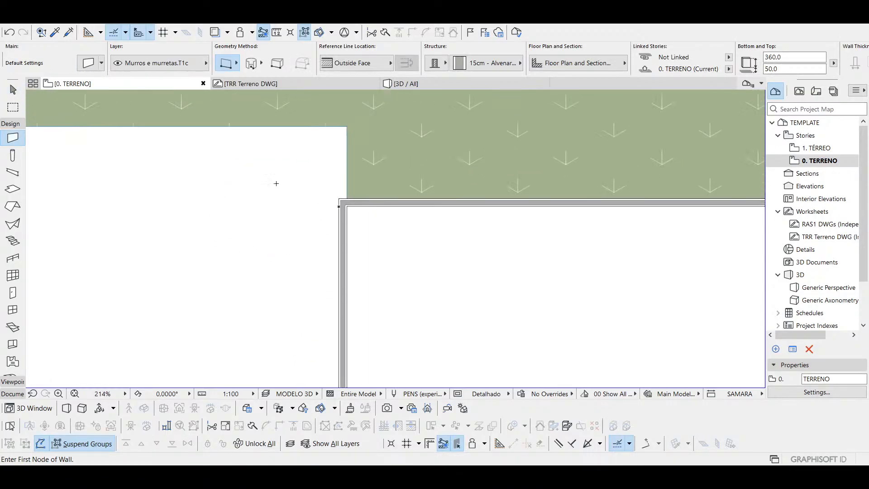
left_click(216, 32)
Draw a vertical 15 cm wall past door P4, from the middle slab's upper-left wall corner up to the left slab's upper edge.
scroll(392, 244, "up", 6)
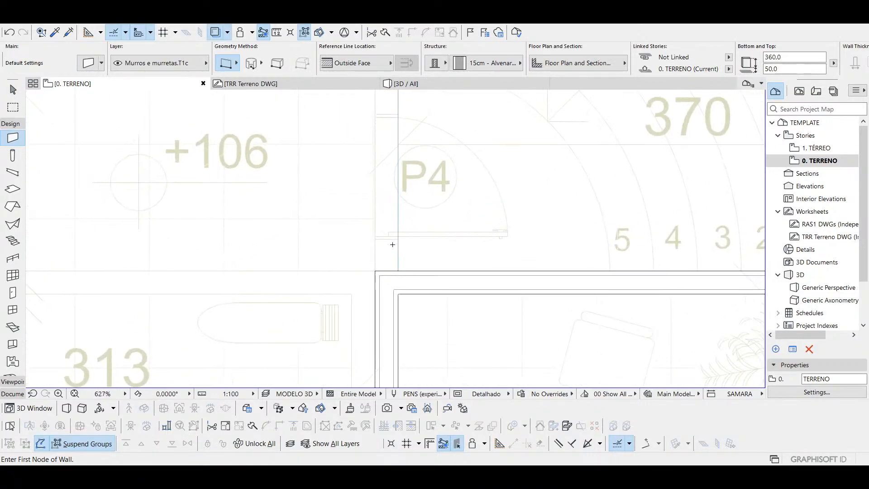
middle_click_drag(399, 234, 385, 261)
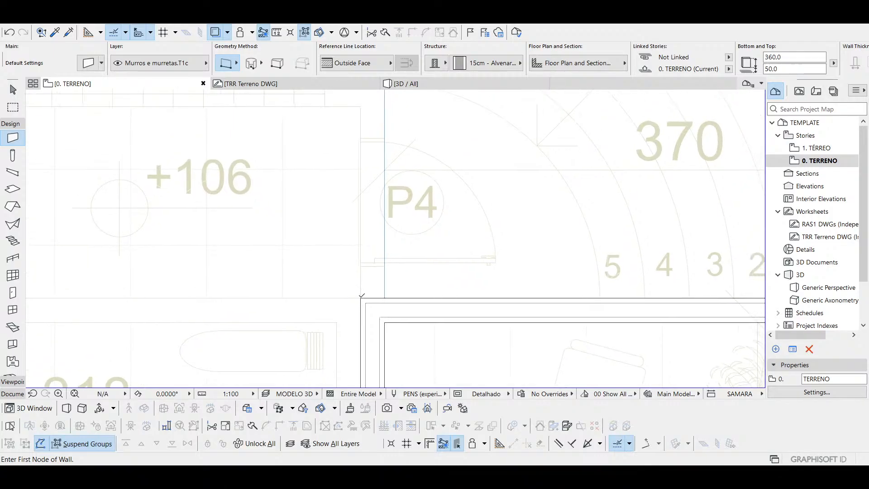
left_click(362, 296)
middle_click_drag(362, 169, 359, 266)
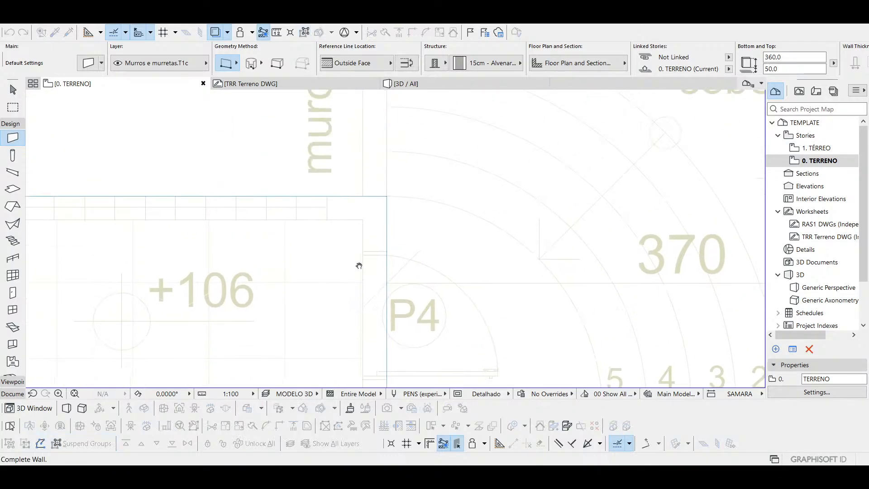
left_click(363, 196)
middle_click_drag(377, 315, 378, 186)
scroll(378, 186, "down", 4)
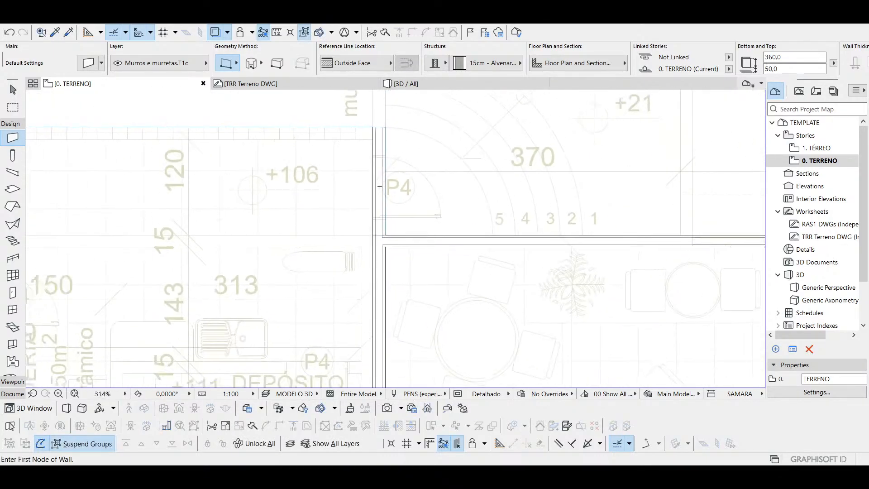
Draw a vertical 15 cm wall beside the middle slab, from the corner below door P4 down to the driveway paving's upper edge.
middle_click_drag(360, 257, 367, 230)
scroll(367, 229, "up", 3)
scroll(366, 212, "up", 3)
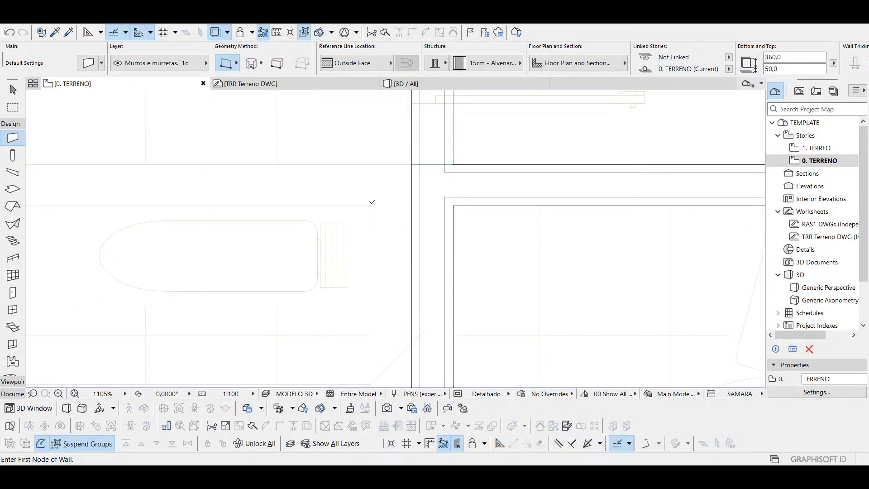
left_click(370, 164)
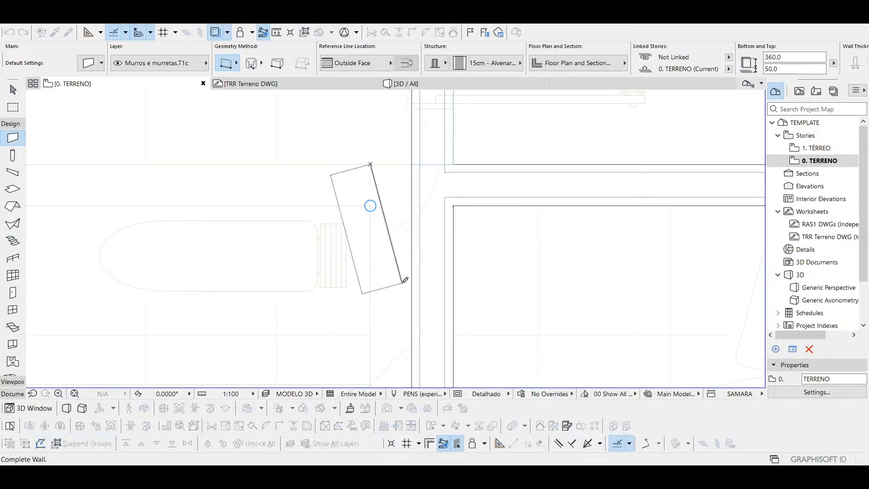
middle_click_drag(404, 281, 379, 213)
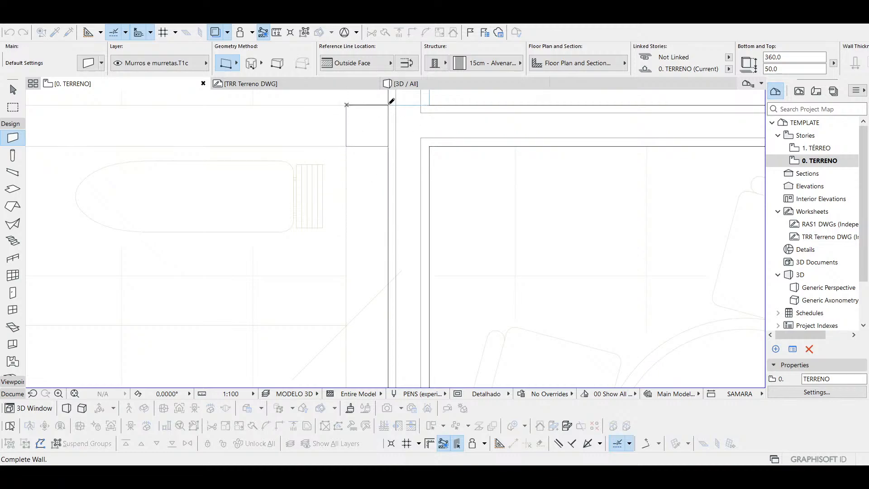
key("Escape")
scroll(355, 207, "down", 3)
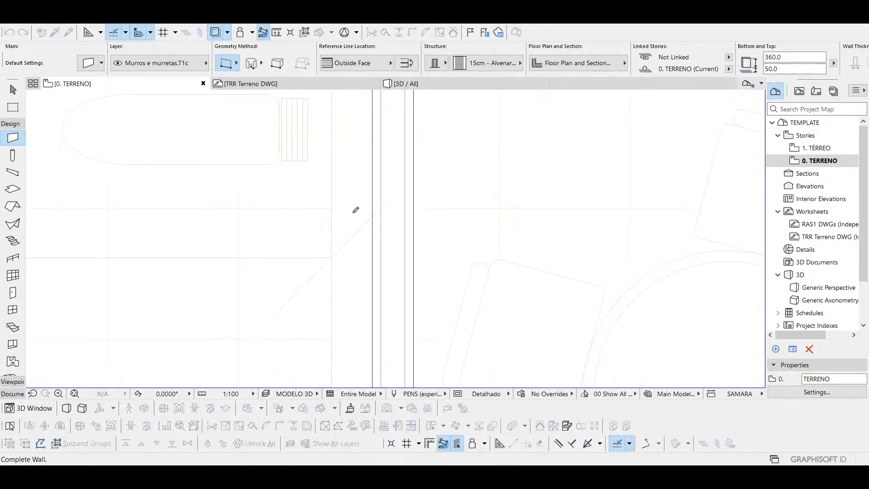
middle_click_drag(354, 336, 351, 234)
scroll(355, 270, "up", 5)
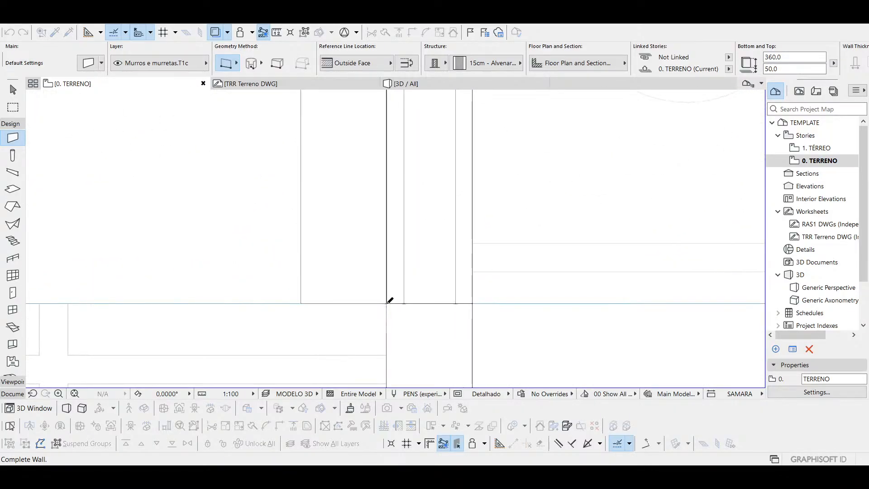
left_click(389, 301)
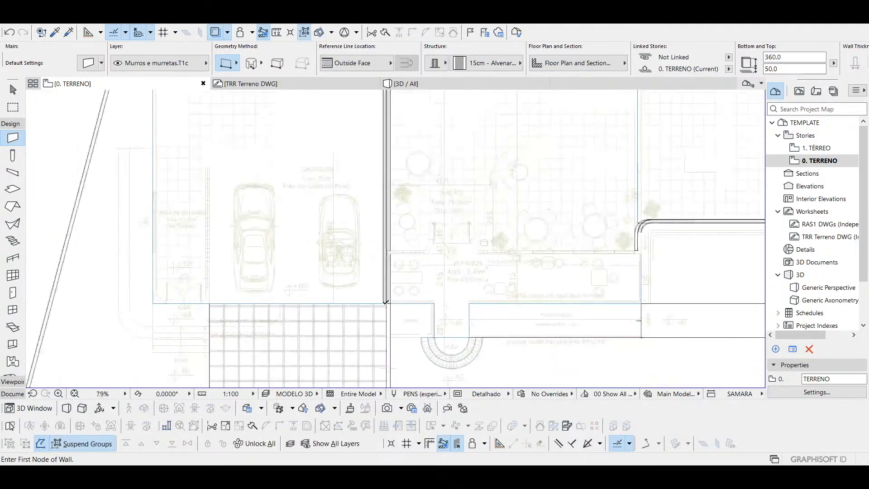
Inspect the upper end of the new vertical wall near the middle slab's corner and leave the Wall tool.
scroll(385, 176, "up", 12)
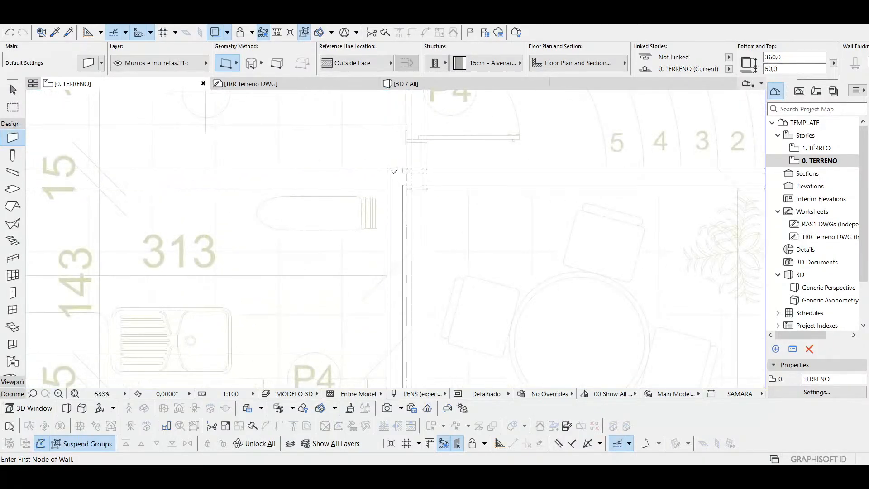
scroll(393, 174, "up", 1)
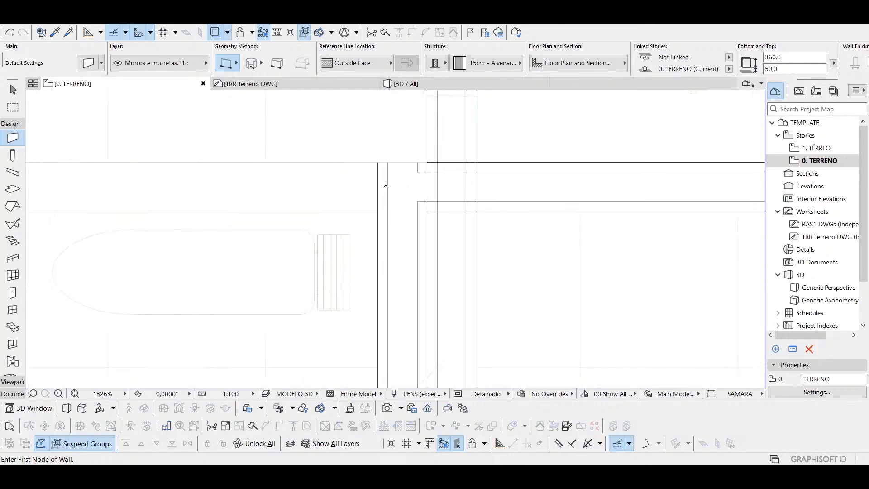
scroll(396, 215, "up", 1)
scroll(396, 215, "down", 1)
scroll(396, 212, "up", 2)
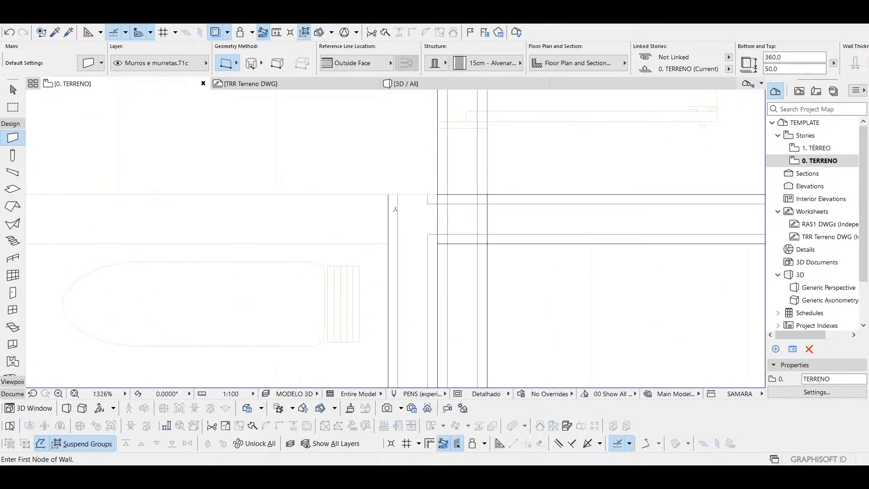
key("m")
key("Escape")
key("Escape")
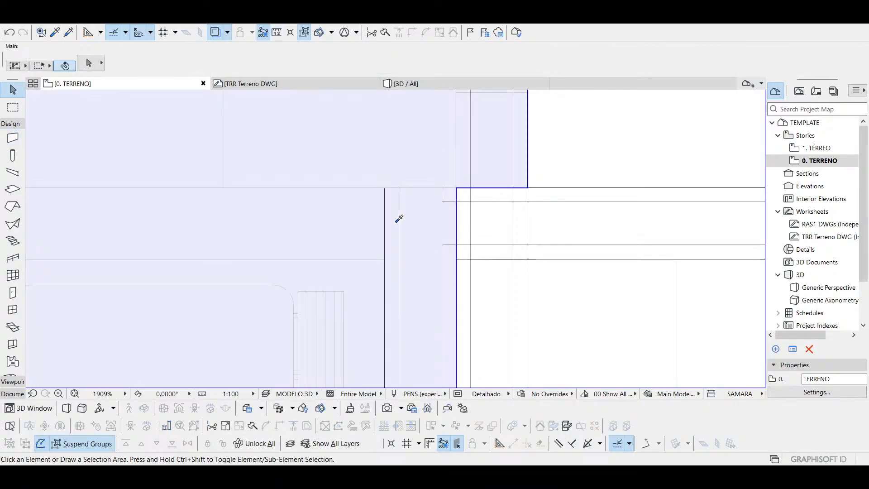
Try picking up settings from the overlapping slab and wall at the new wall's upper end.
left_click(397, 222, "alt")
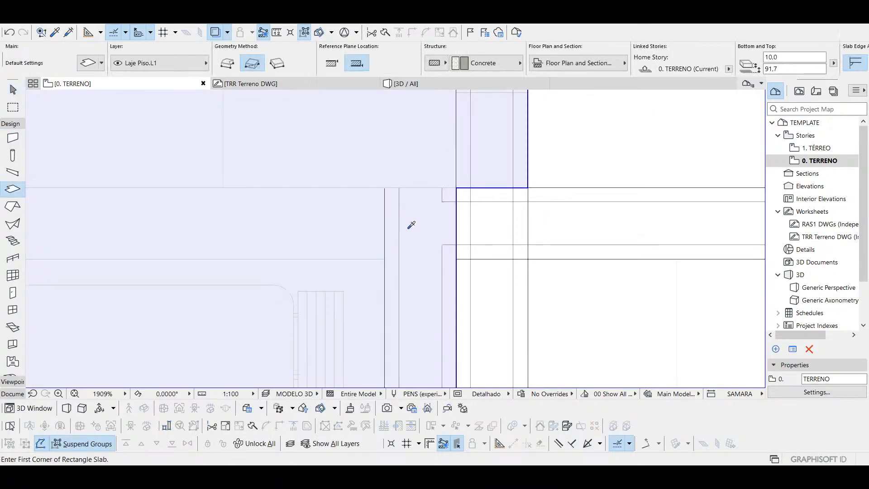
key("Escape")
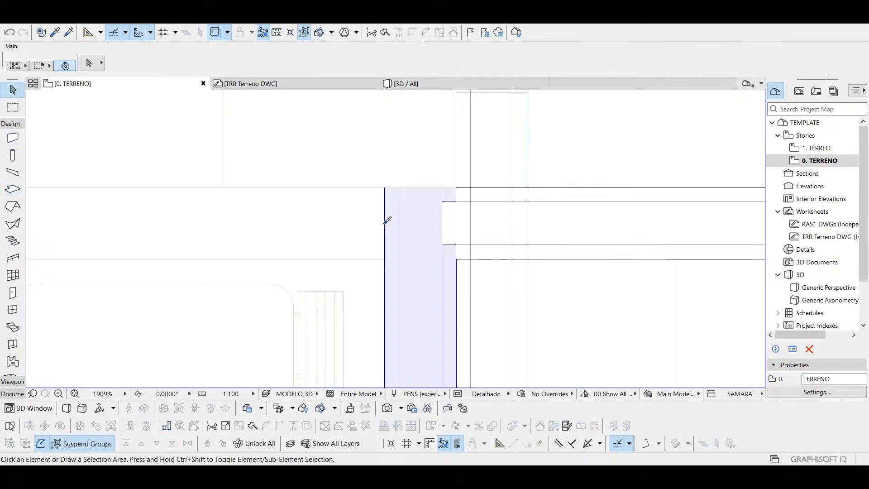
left_click(387, 220, "alt")
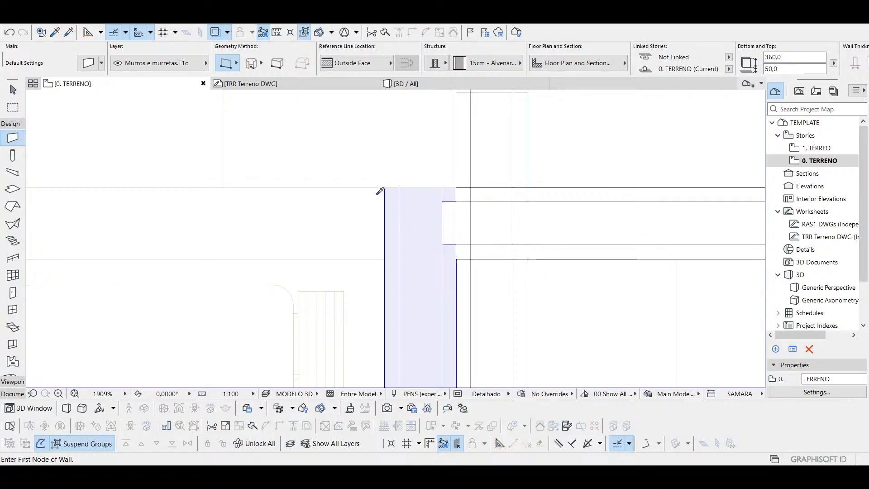
key("Escape")
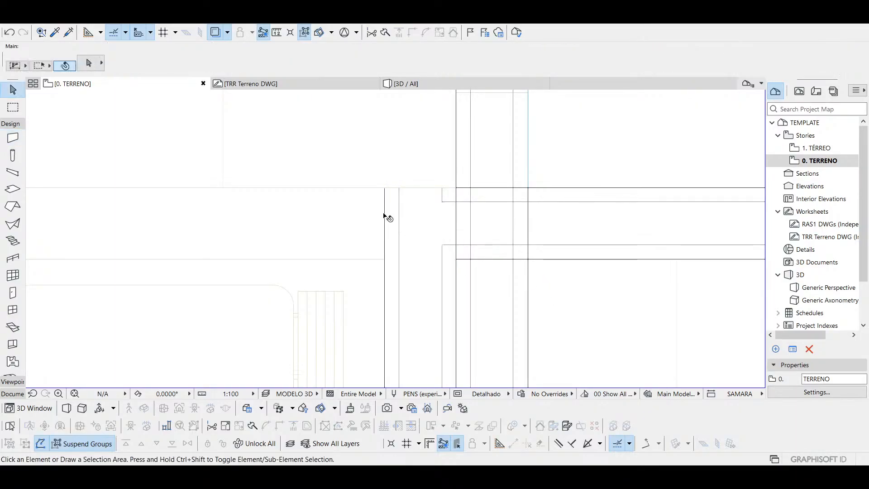
left_click(394, 198, "alt")
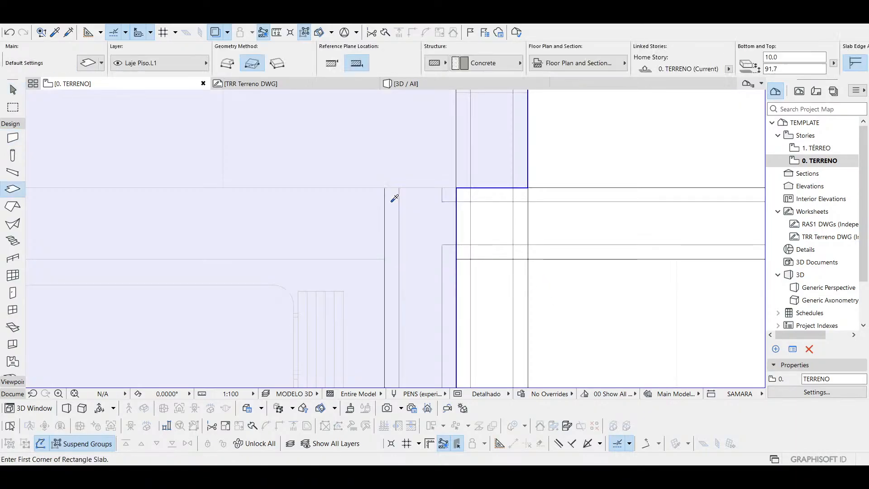
key("Escape")
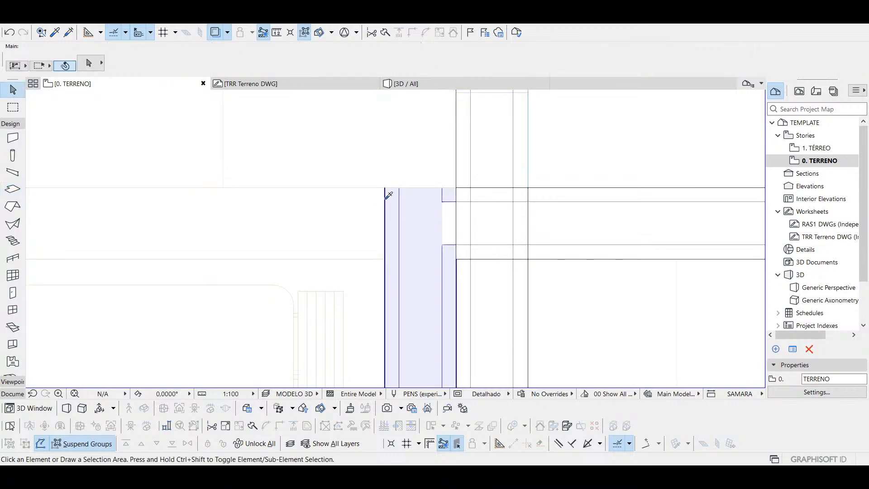
Pick up the new vertical wall's settings and draw a horizontal 15 cm wall from its left face to the traced laundry's upper-left corner.
left_click(406, 326, "alt")
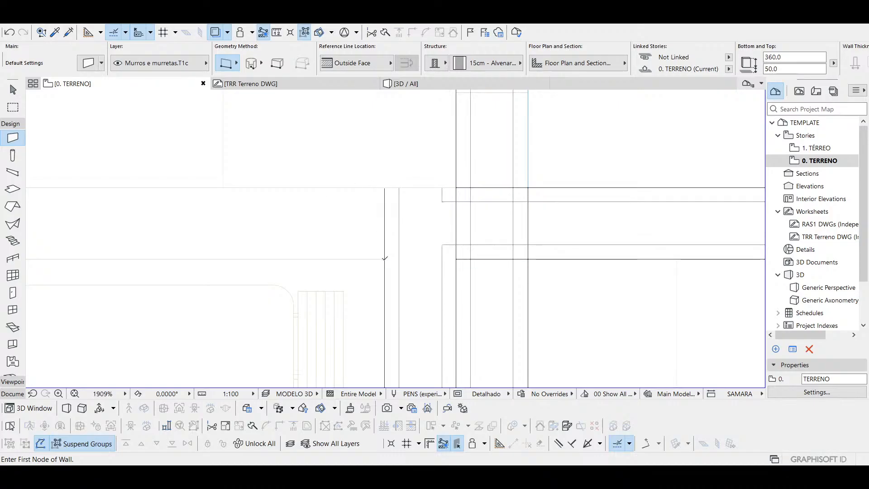
left_click(385, 255)
middle_click_drag(240, 254, 512, 240)
scroll(512, 240, "down", 5)
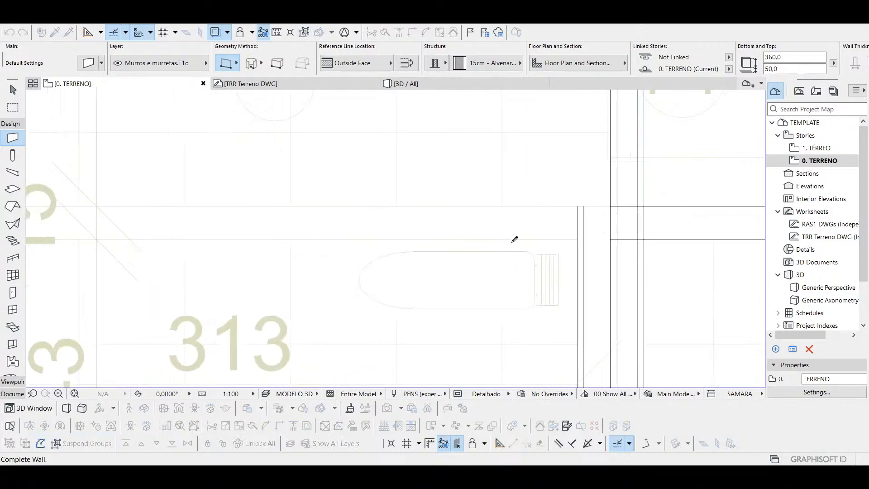
middle_click_drag(178, 264, 546, 228)
scroll(390, 209, "up", 5)
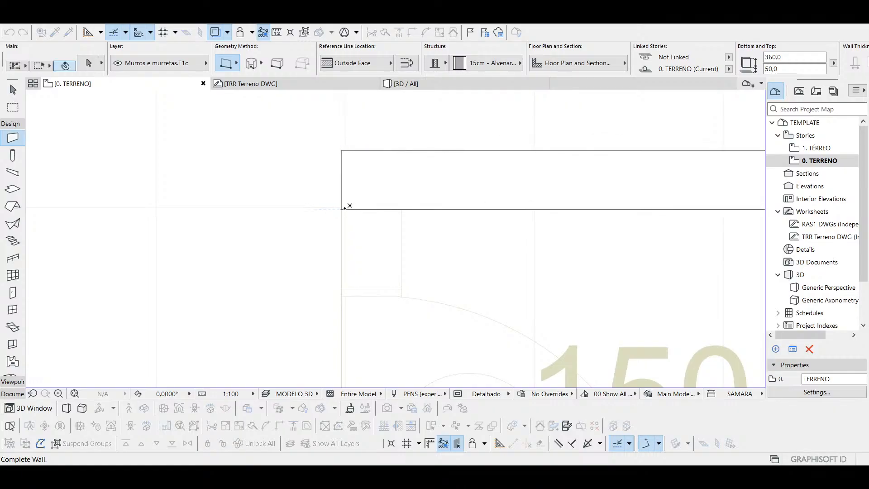
left_click(345, 210)
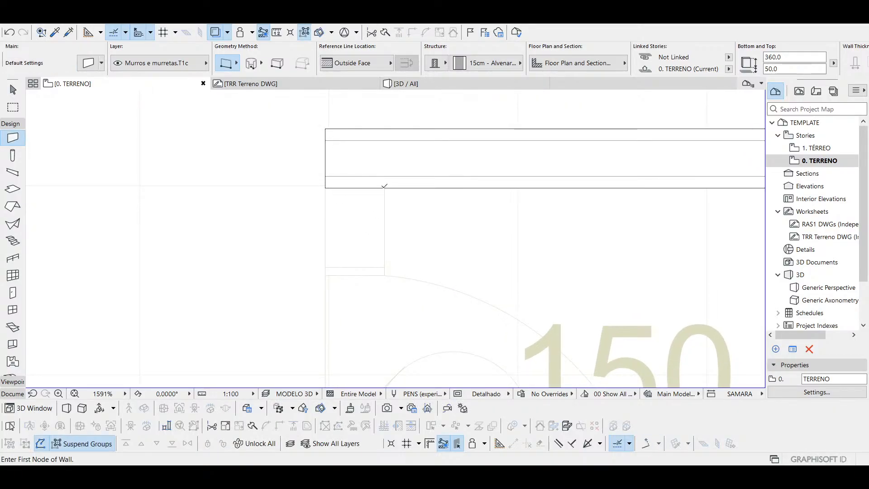
Draw a vertical 15 cm wall along the laundry's traced left side, from the horizontal wall down to the garage's traced upper edge.
left_click(385, 187)
middle_click_drag(413, 320, 367, 185)
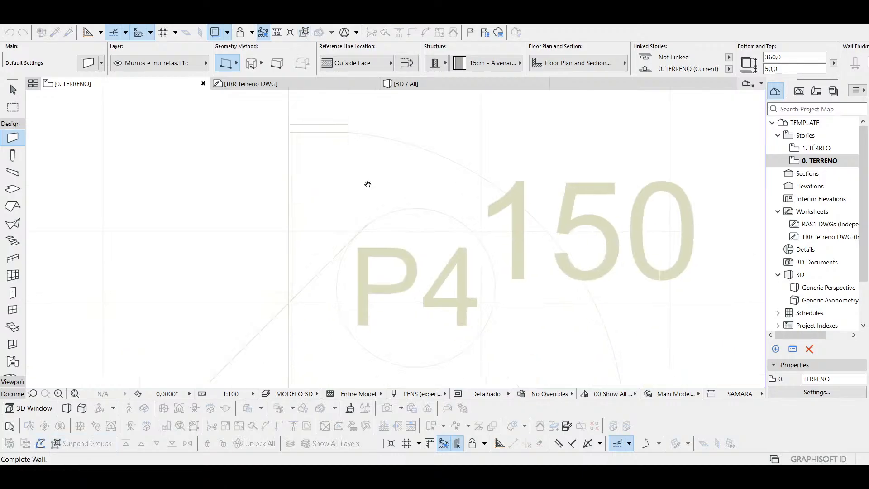
scroll(366, 177, "down", 4)
middle_click_drag(352, 319, 357, 145)
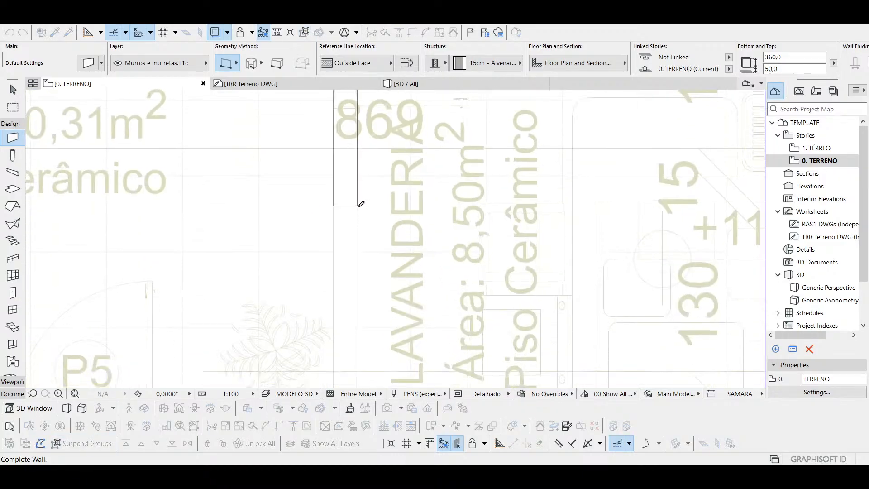
middle_click_drag(361, 307, 353, 165)
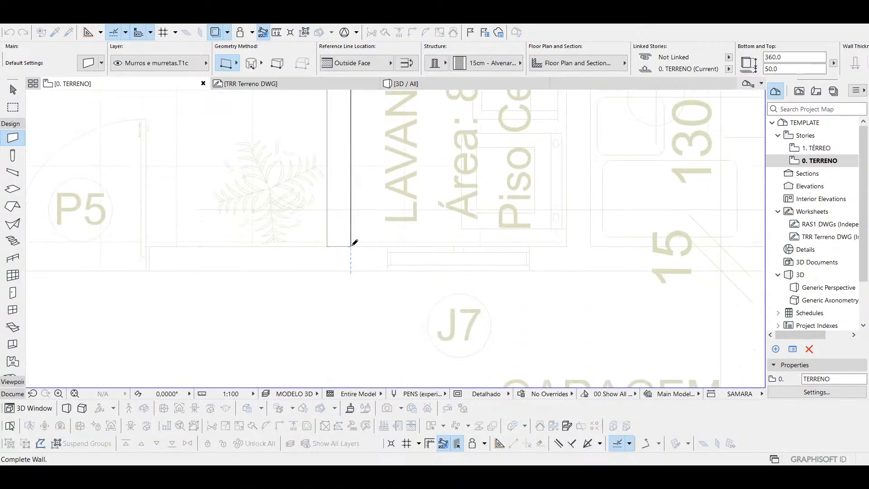
left_click(351, 271)
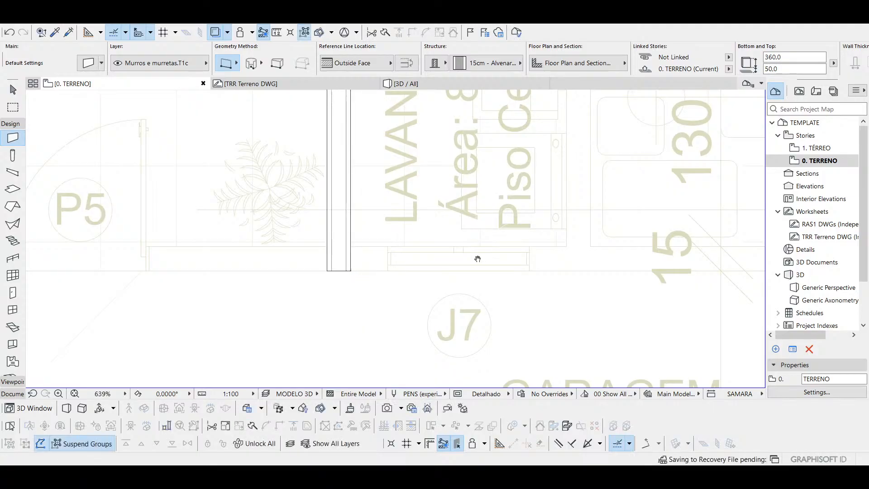
Draw a horizontal 15 cm wall past windows J7 and J6, from the laundry wall's lower end to the vertical wall beside the middle slab.
middle_click_drag(487, 258, 270, 246)
scroll(271, 246, "down", 2)
scroll(159, 271, "up", 5)
scroll(164, 252, "up", 3)
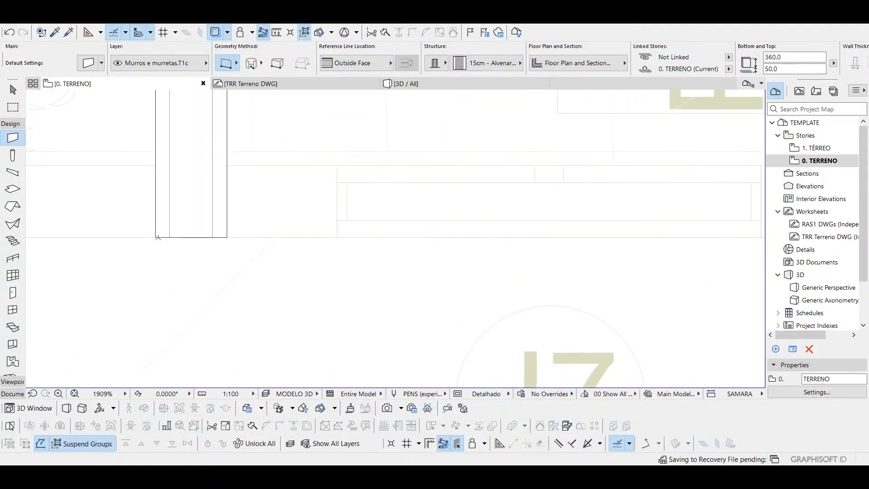
left_click(228, 235)
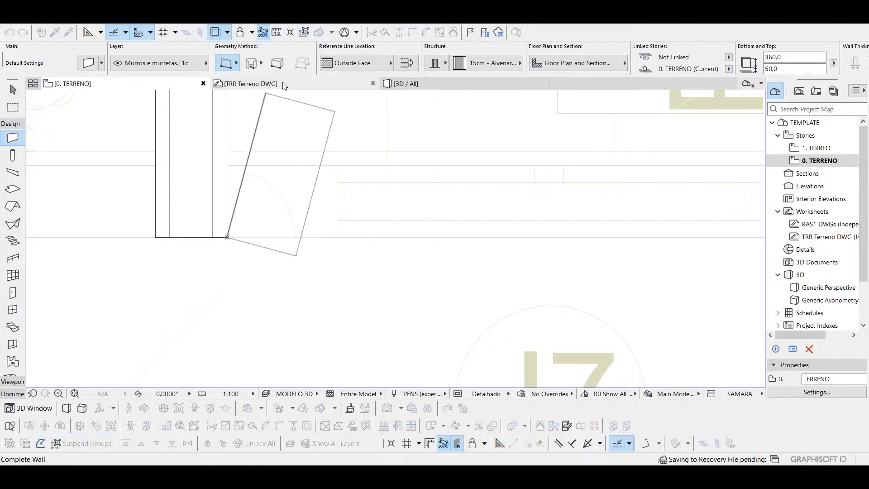
scroll(249, 278, "up", 5)
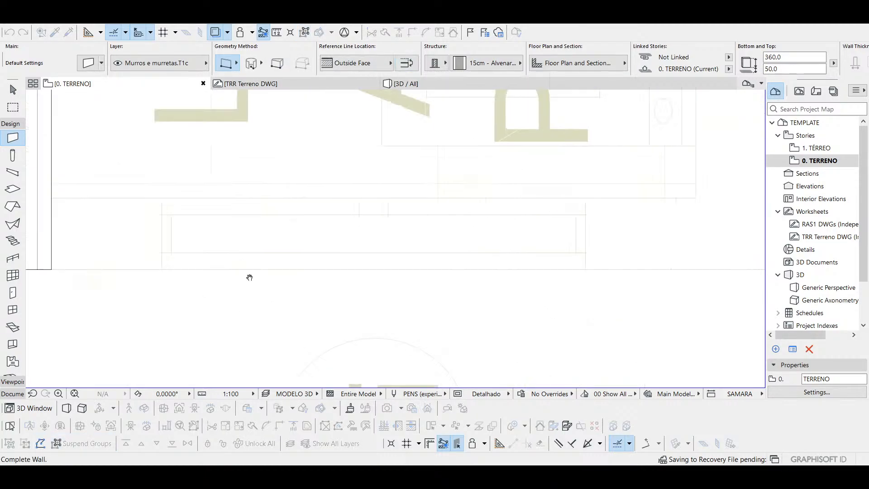
scroll(203, 276, "down", 3)
middle_click_drag(548, 273, 219, 270)
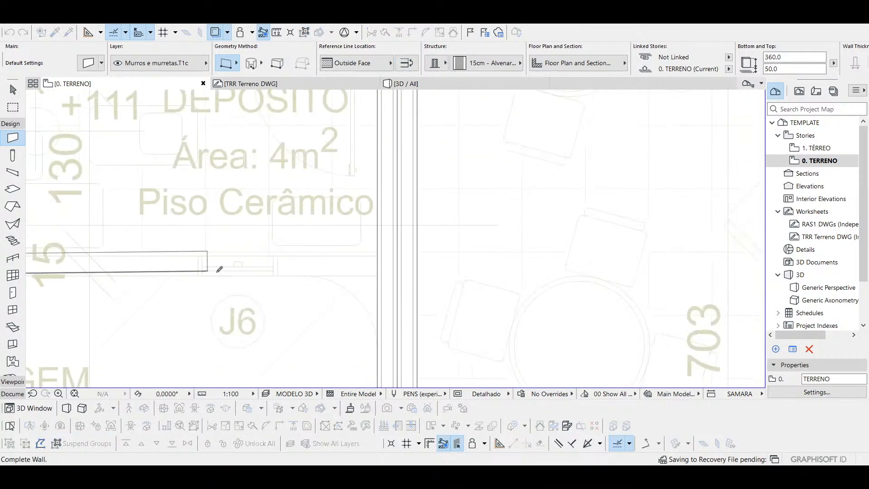
scroll(359, 285, "up", 4)
scroll(370, 271, "up", 2)
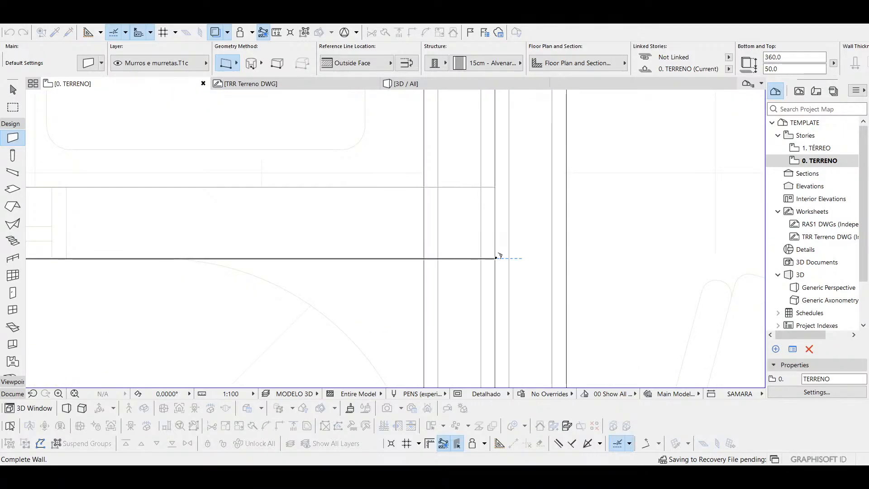
left_click(424, 259)
Extend the garage's upper side with a horizontal 15 cm wall from the laundry's lower-left inner corner past door P5 to the traced wall corner.
middle_click_drag(397, 286, 472, 283)
scroll(471, 283, "down", 8)
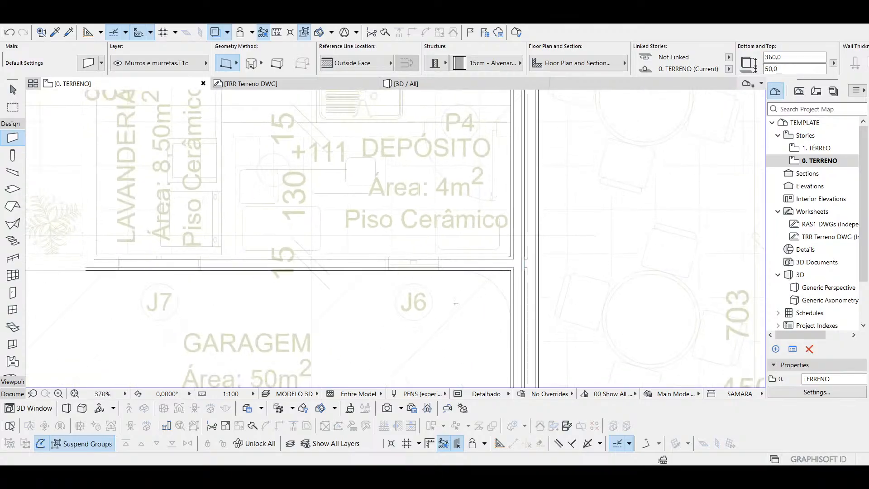
middle_click_drag(445, 257, 521, 256)
scroll(521, 256, "up", 6)
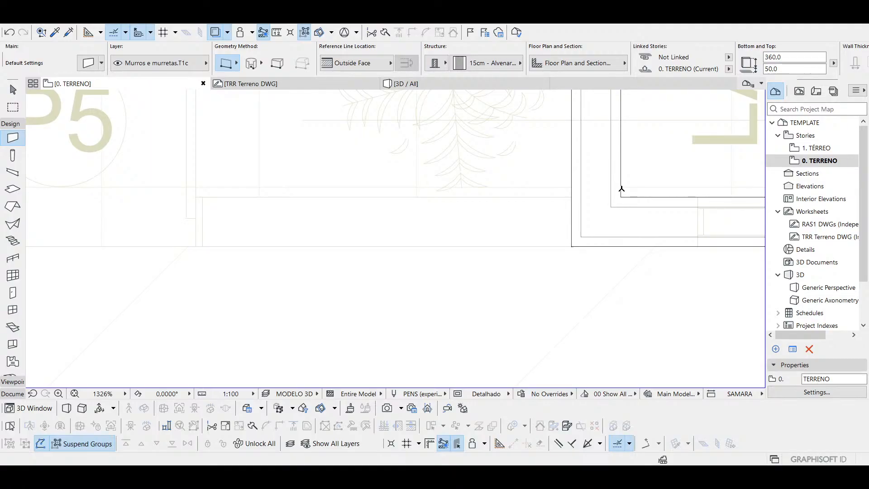
left_click(623, 194)
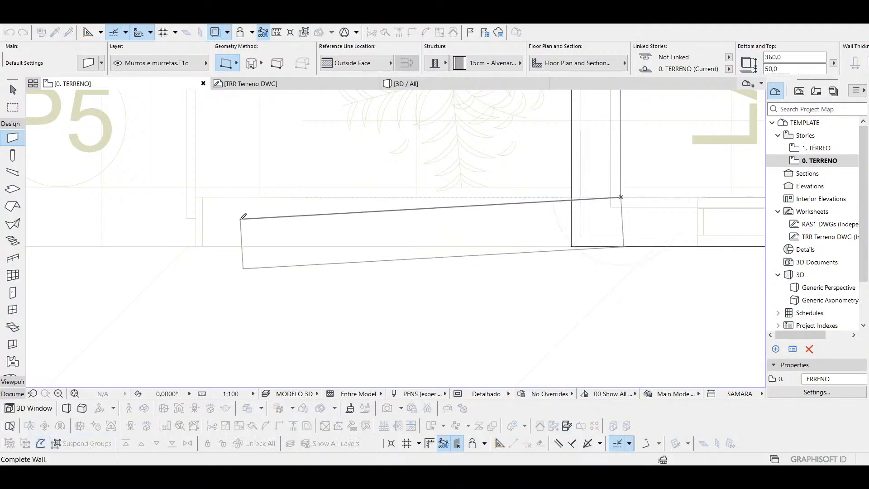
scroll(568, 220, "down", 5)
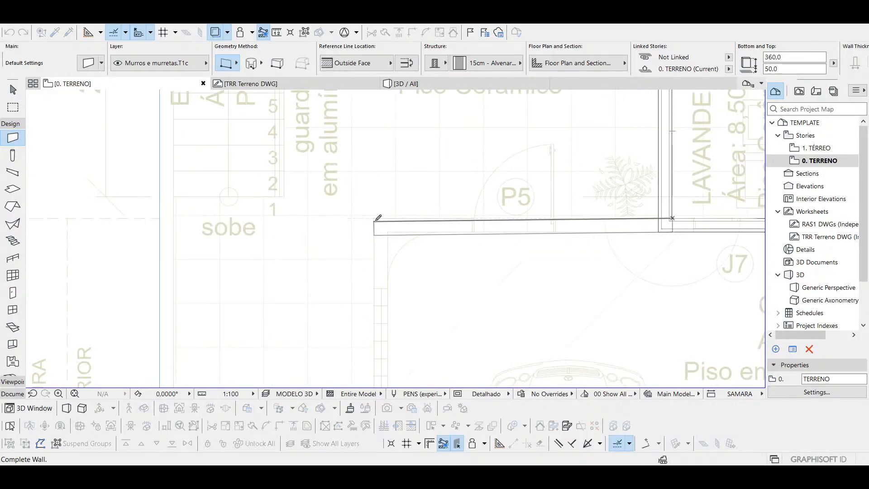
left_click(375, 219)
Draw a vertical 15 cm wall along the garage's traced left side, from its upper-left corner down to the slab's lower edge.
middle_click_drag(379, 251, 373, 239)
scroll(373, 239, "up", 5)
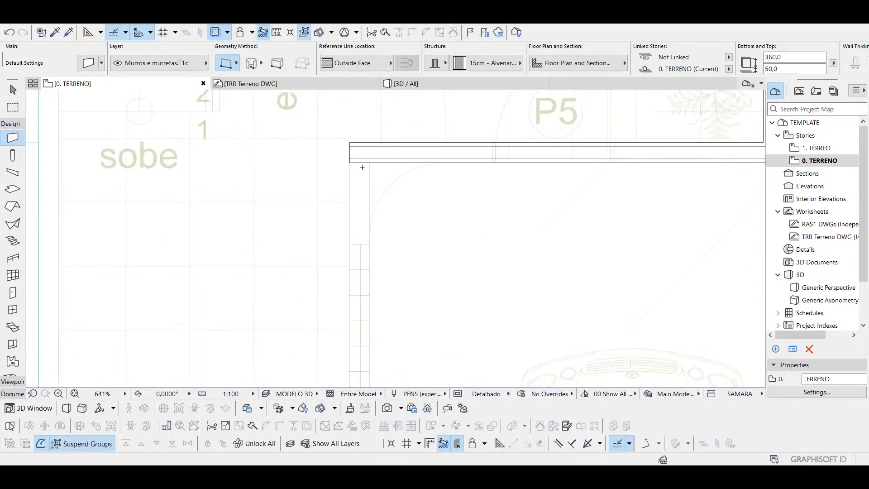
left_click(344, 129)
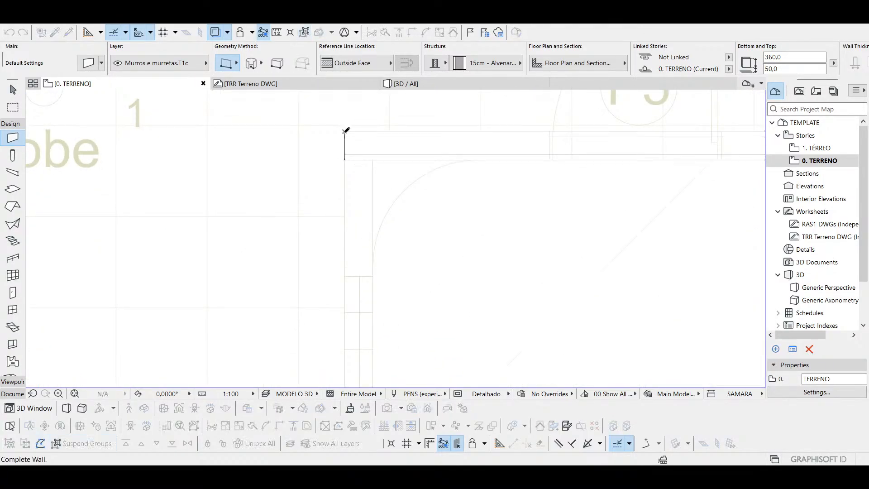
scroll(340, 188, "down", 3)
scroll(335, 162, "down", 8)
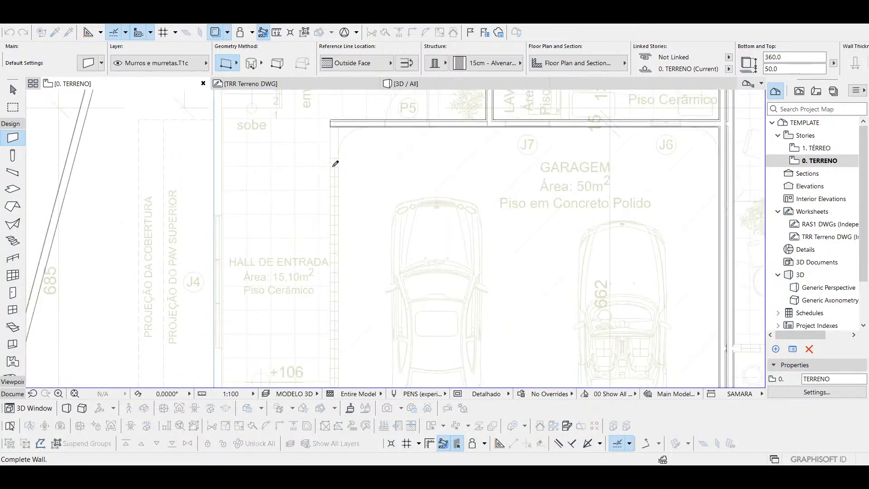
scroll(335, 342, "up", 8)
scroll(335, 343, "up", 3)
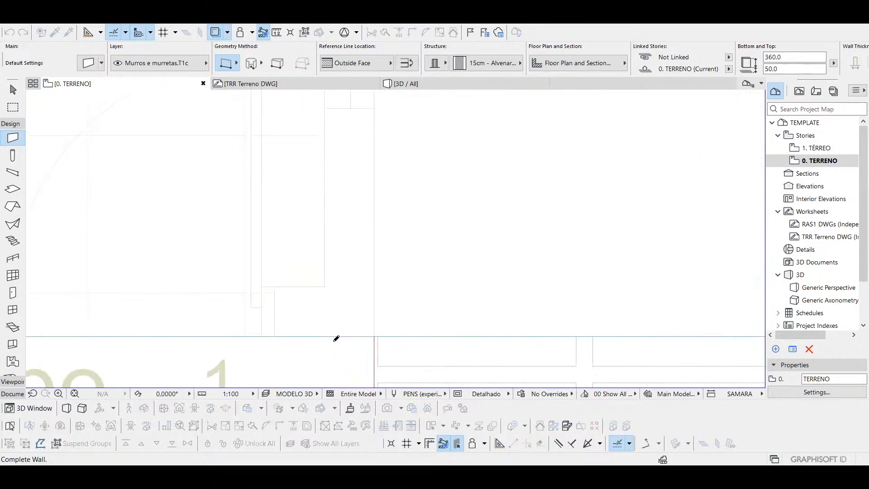
left_click(324, 337)
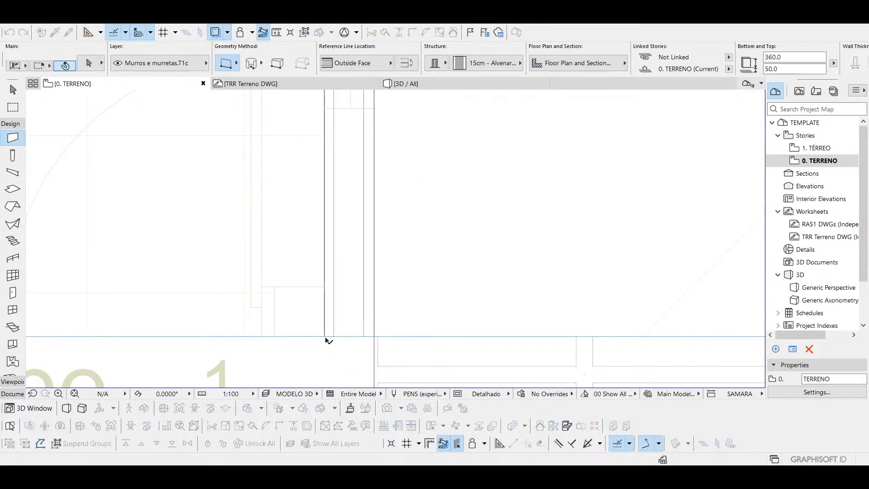
scroll(414, 289, "down", 8)
scroll(414, 289, "down", 4)
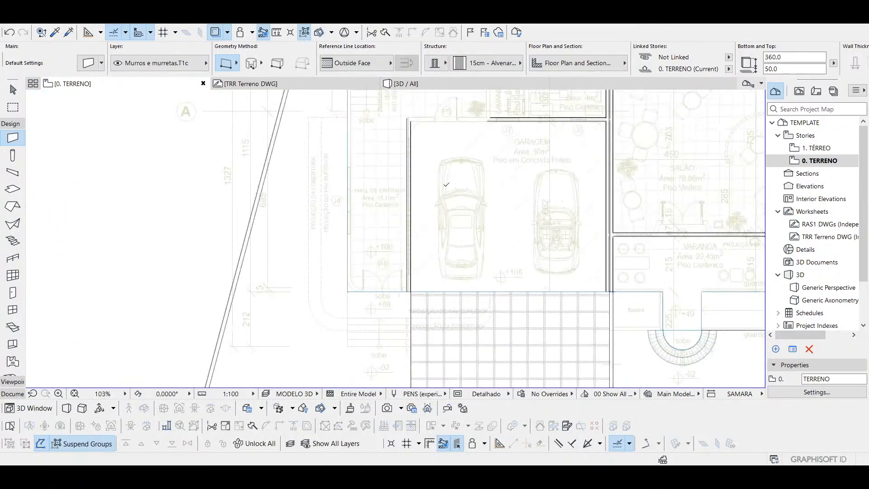
key("Escape")
Join the storage room's upper horizontal wall and right vertical wall at their shared corner below door P4.
middle_click_drag(426, 139, 295, 222)
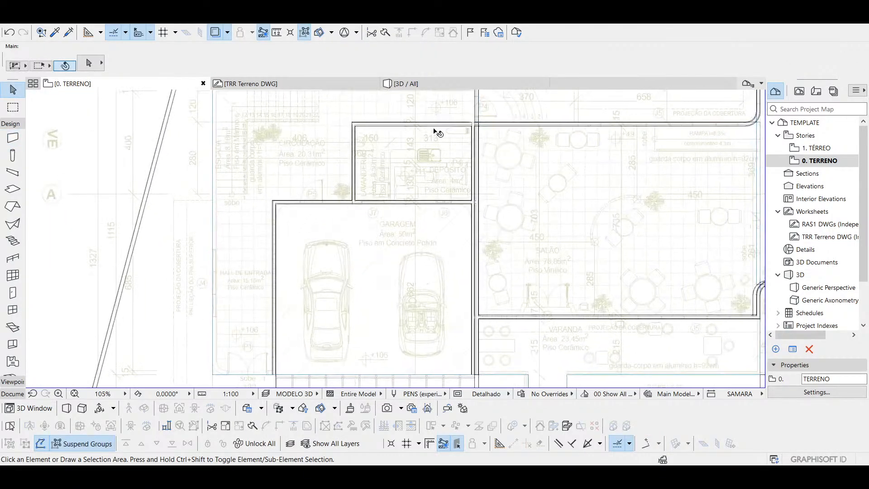
scroll(435, 132, "up", 6)
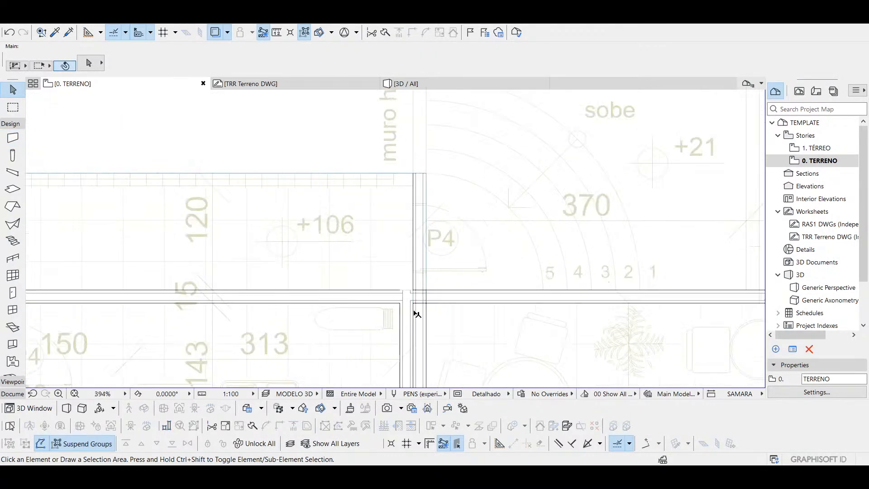
scroll(417, 314, "up", 3)
left_click(400, 287)
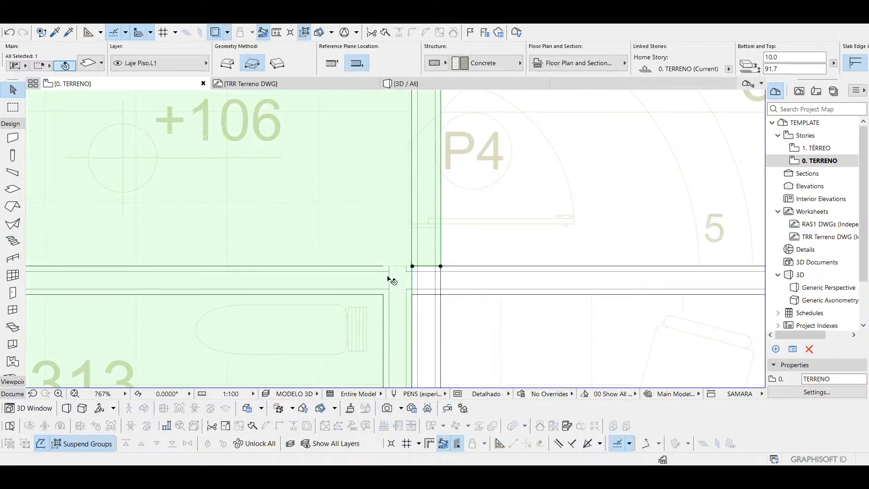
left_click(385, 301)
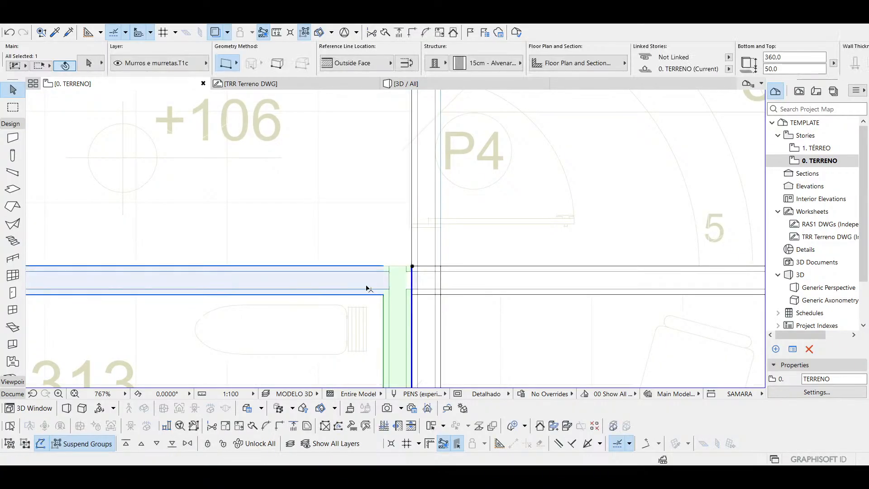
left_click(370, 289, "shift")
key("Escape")
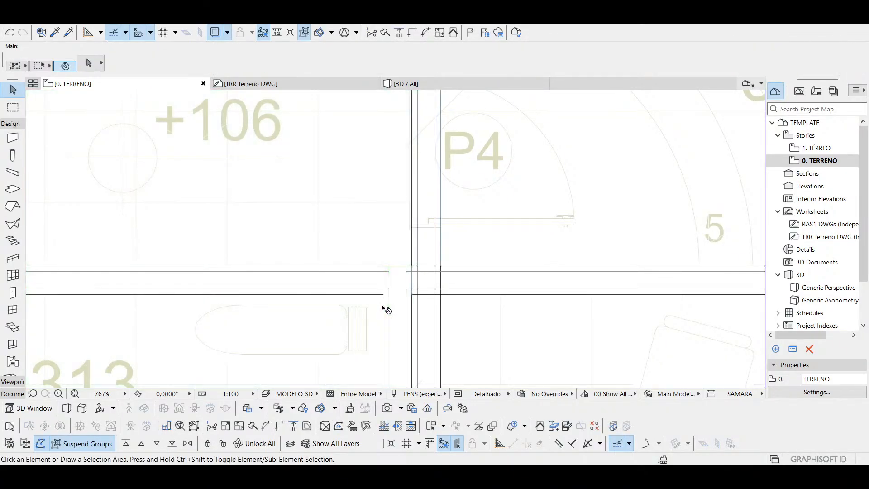
left_click(386, 300)
left_click(377, 299, "shift")
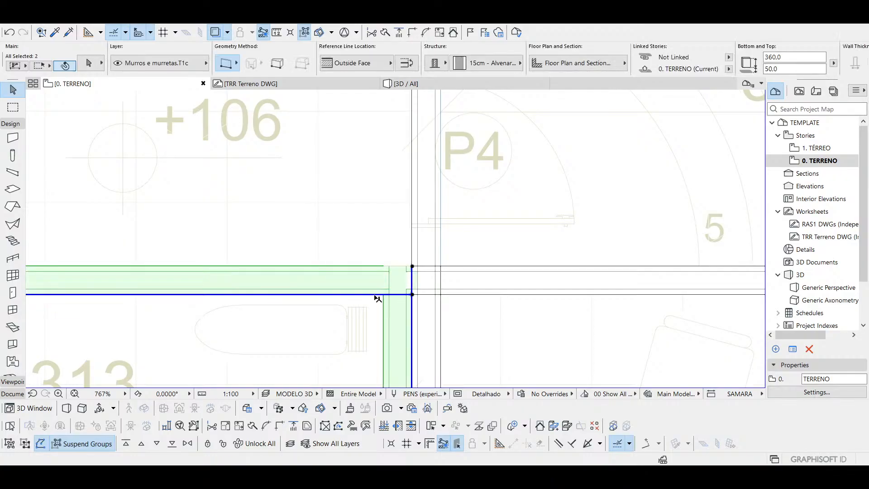
left_click(278, 425)
left_click(438, 278)
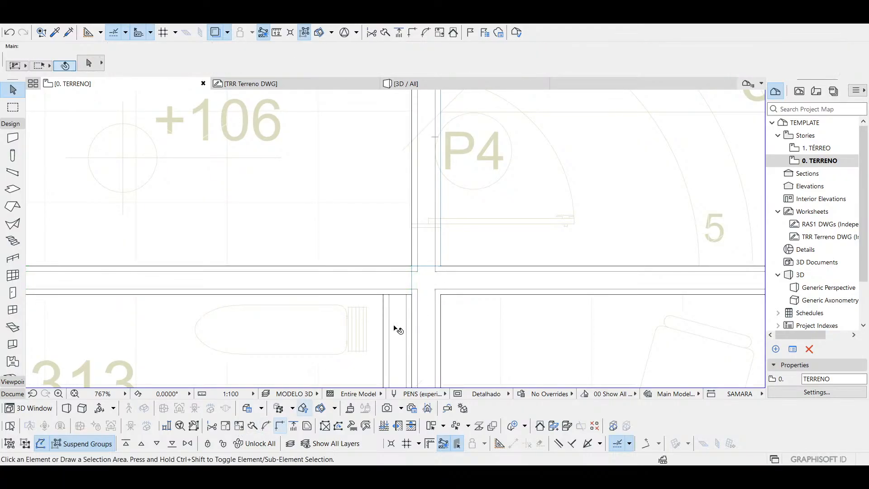
Examine how the vertical walls beside the middle slab meet the storage room's walls near door P4 and window J6.
left_click(401, 307)
left_click(416, 302)
scroll(425, 274, "down", 10)
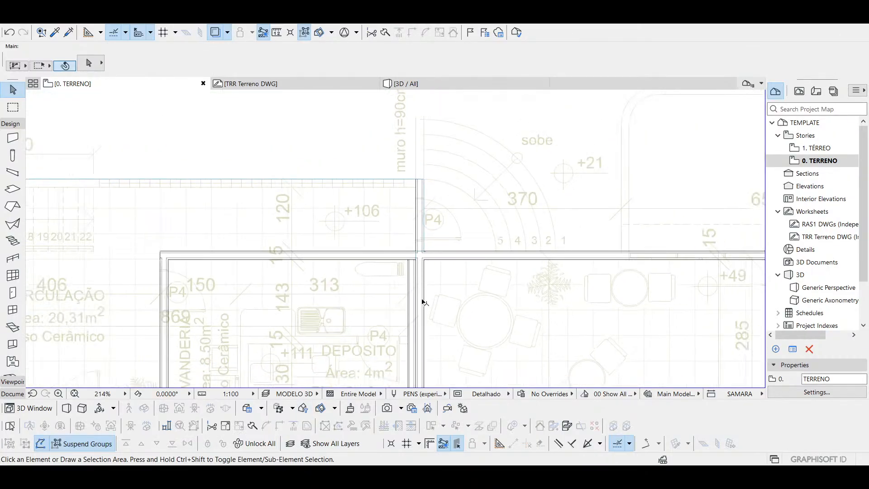
middle_click_drag(423, 296, 372, 218)
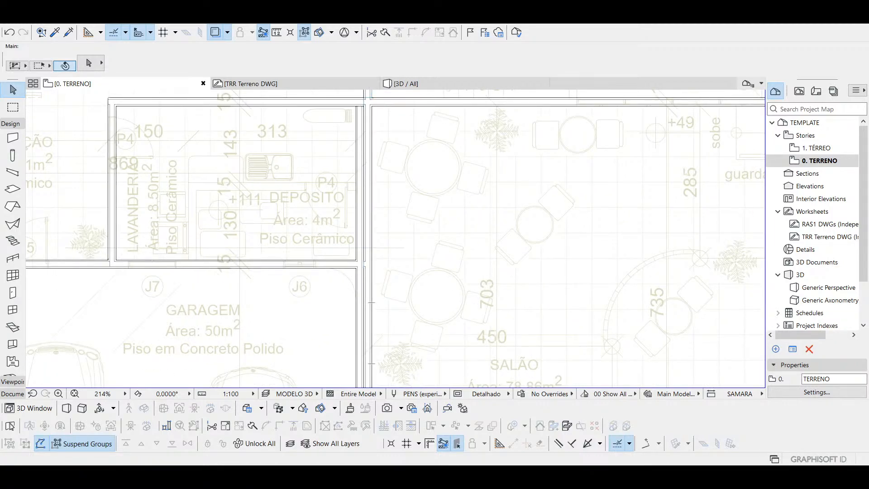
middle_click_drag(259, 313, 389, 244)
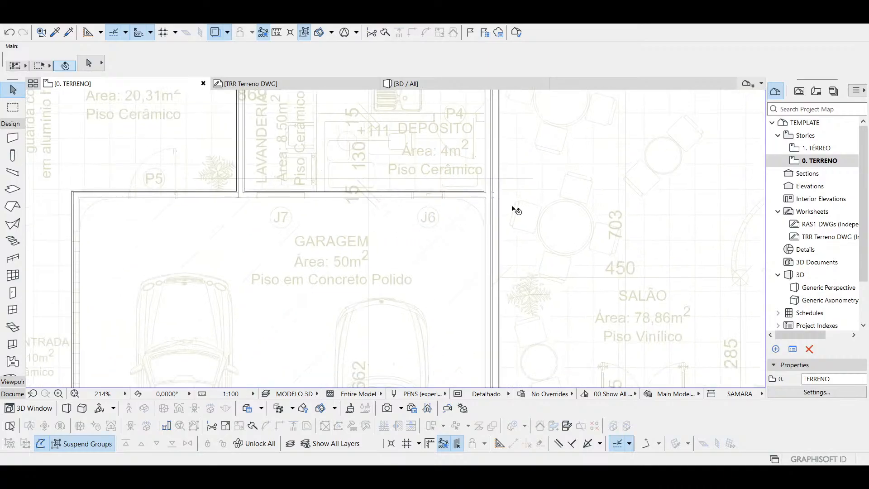
middle_click_drag(516, 211, 452, 221)
scroll(452, 217, "up", 8)
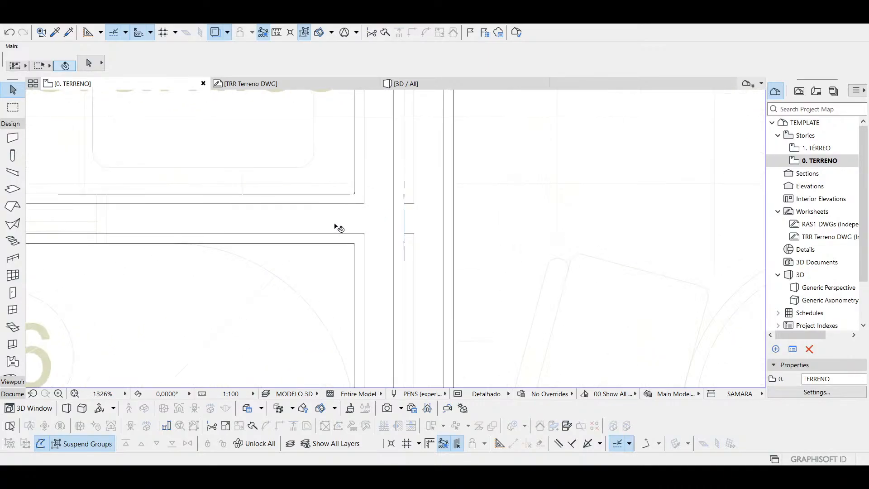
left_click(335, 224)
left_click(364, 203)
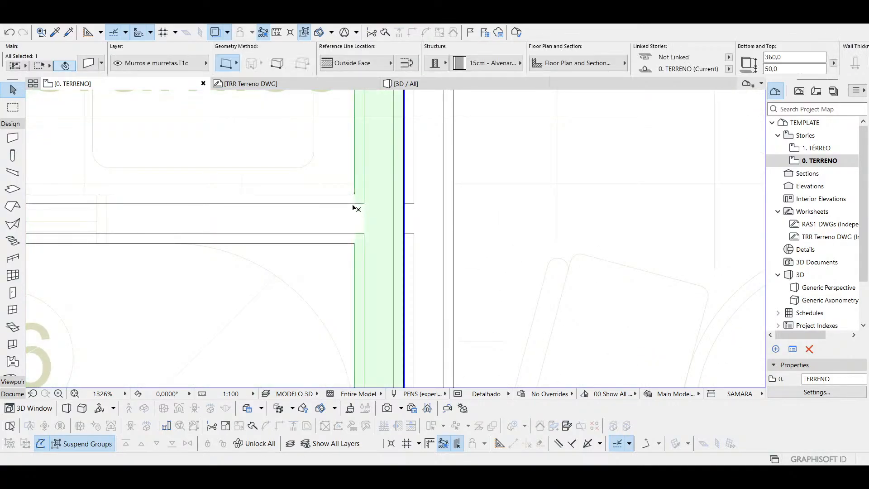
left_click(355, 208)
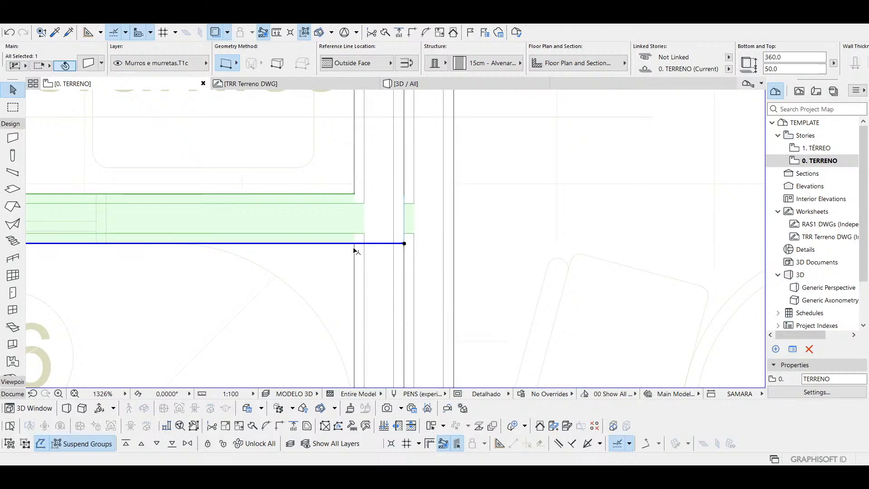
left_click(435, 232)
Inspect the vertical wall between the garage and the salon along its length, down to its lower end beside the planter.
scroll(435, 233, "down", 10)
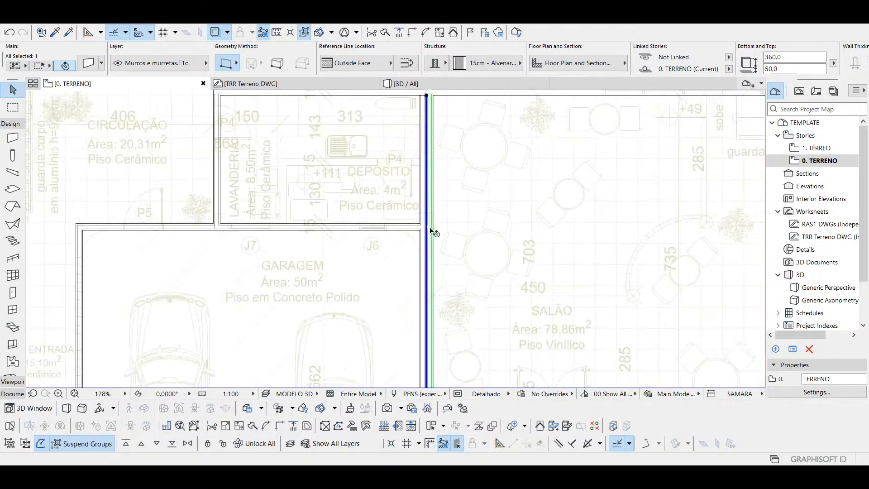
scroll(430, 228, "down", 3)
middle_click_drag(456, 316, 424, 192)
scroll(410, 243, "up", 7)
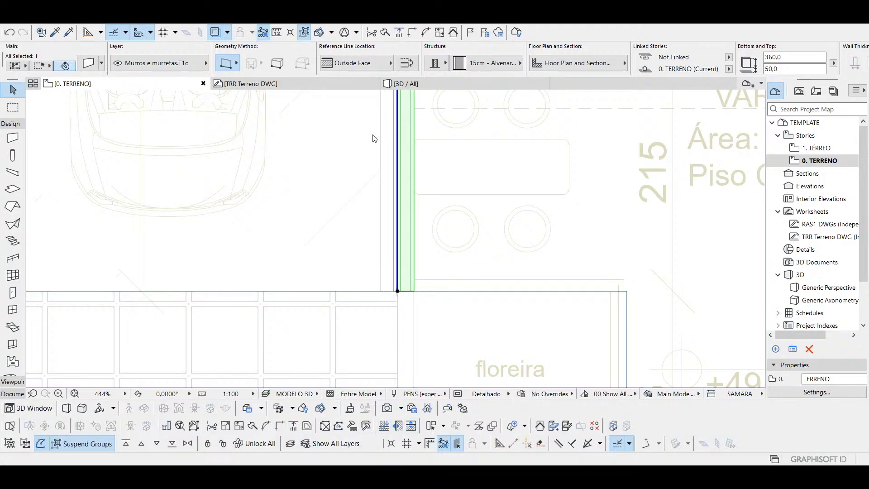
scroll(487, 271, "down", 7)
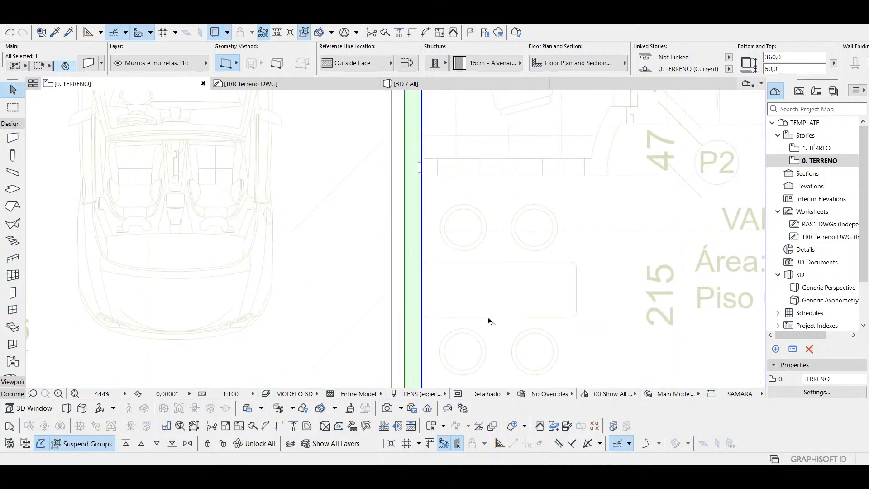
scroll(489, 315, "up", 4)
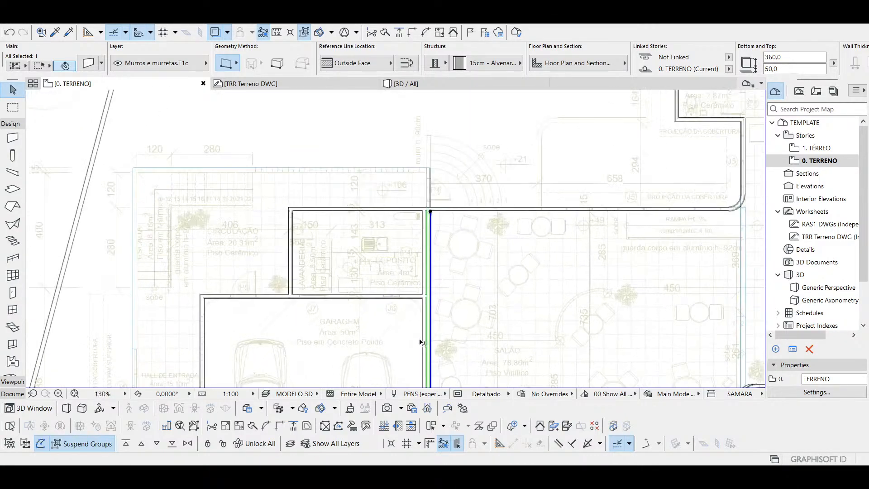
scroll(430, 243, "up", 6)
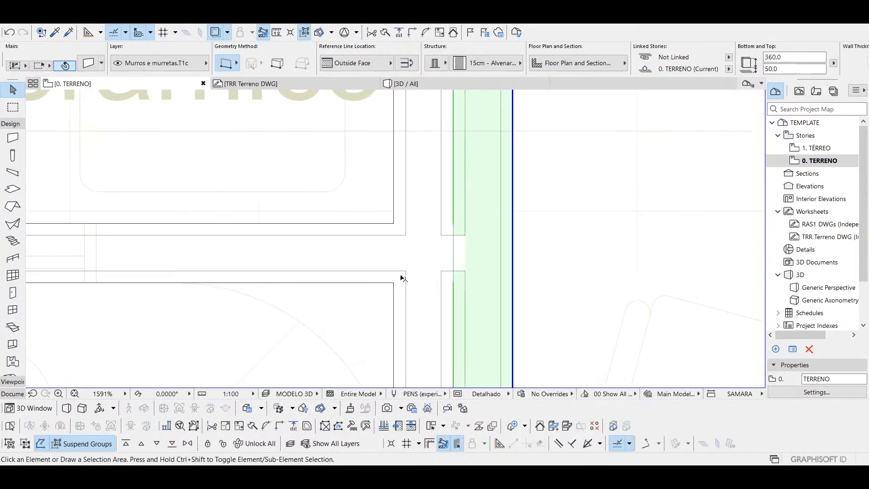
Adjust the right end of the garage's upper wall near window J6 to the shared face of the two vertical walls.
key("Escape")
left_click(470, 238)
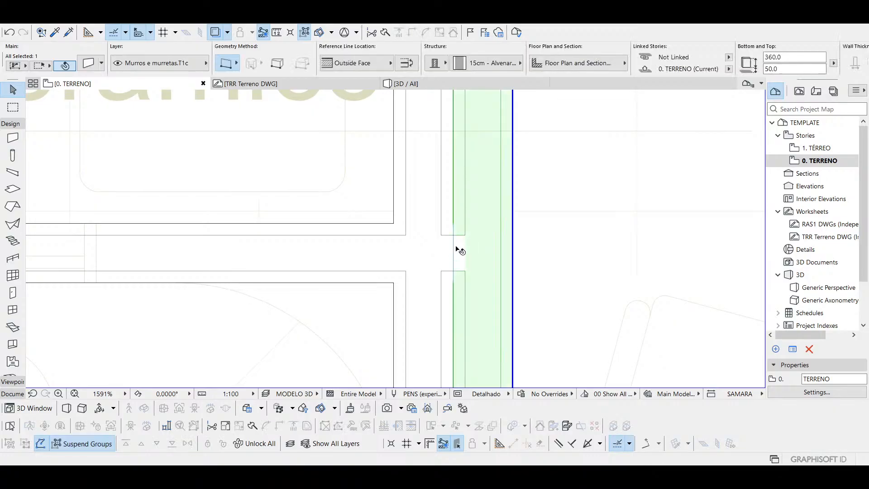
left_click(456, 246)
key("Escape")
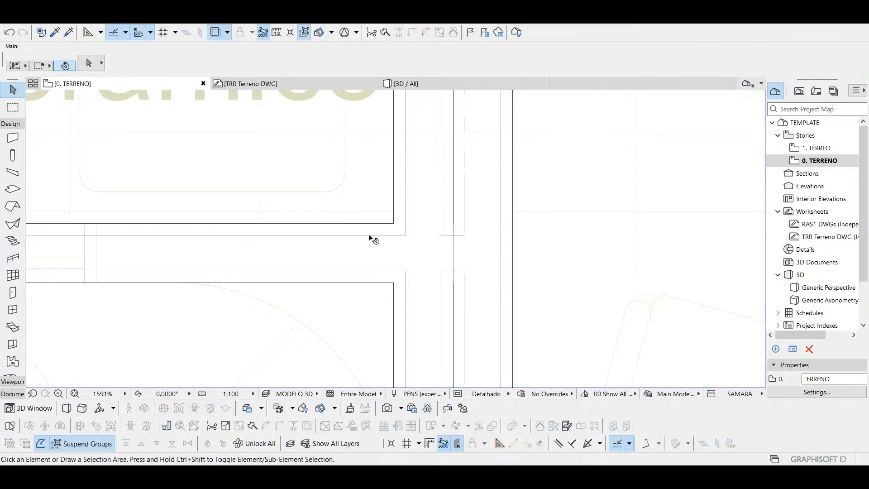
left_click(383, 236)
left_click_drag(514, 283, 452, 284)
left_click(453, 284)
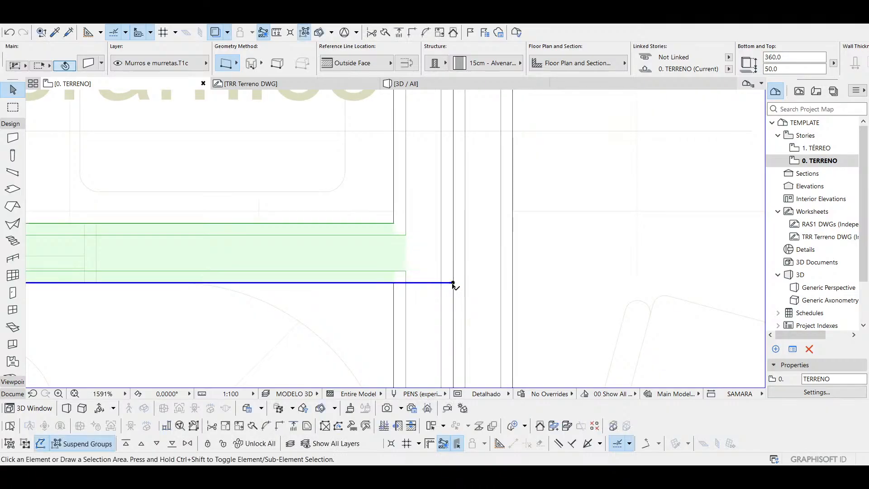
key("Escape")
Examine the junction of the laundry's left wall with the garage's upper walls, checking where each wall ends.
scroll(363, 264, "up", 5)
scroll(380, 260, "down", 8)
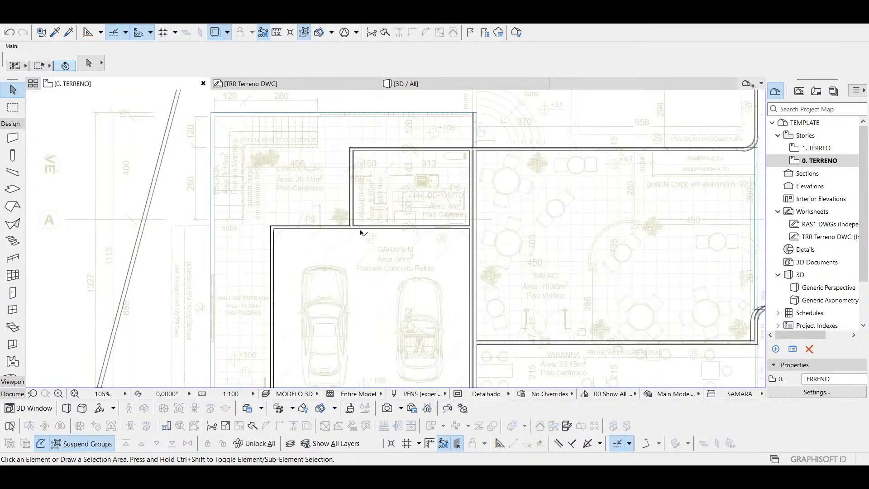
scroll(358, 232, "up", 8)
scroll(317, 271, "up", 5)
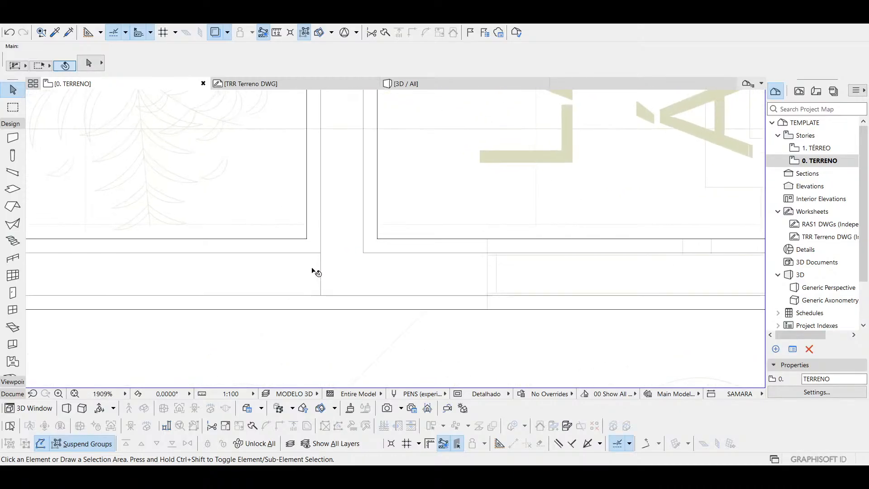
left_click(330, 254)
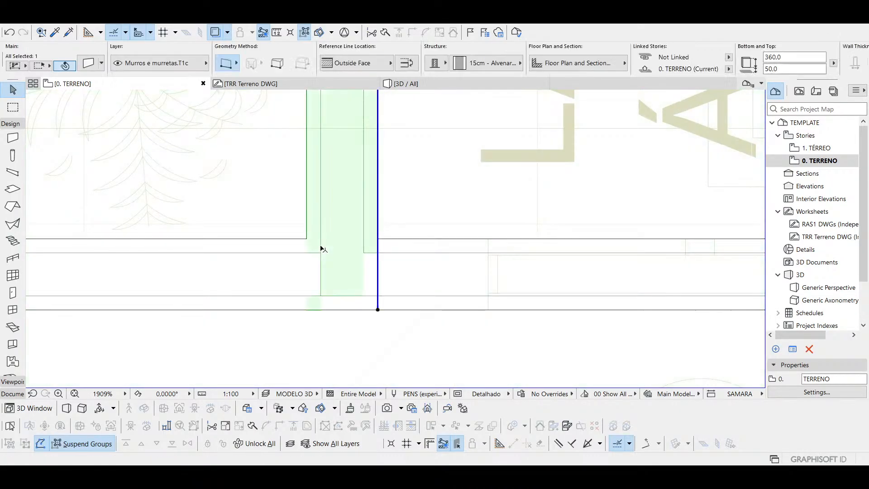
left_click(297, 256)
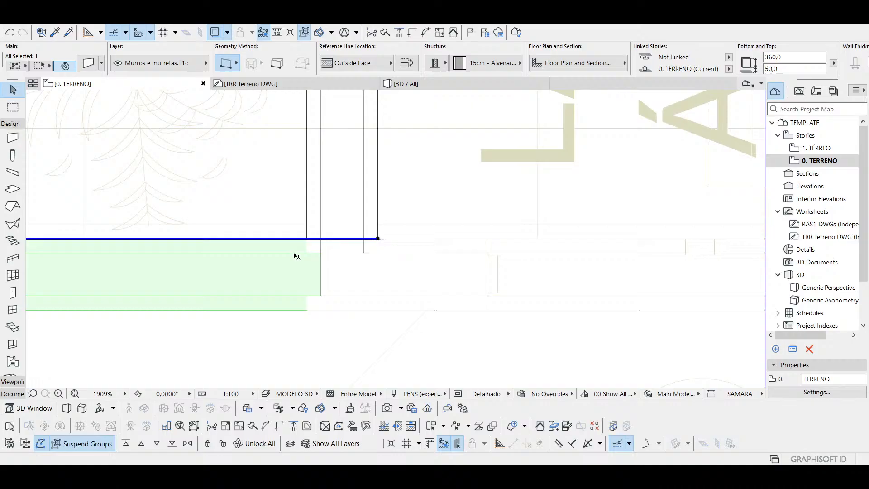
left_click(414, 284)
left_click(382, 242)
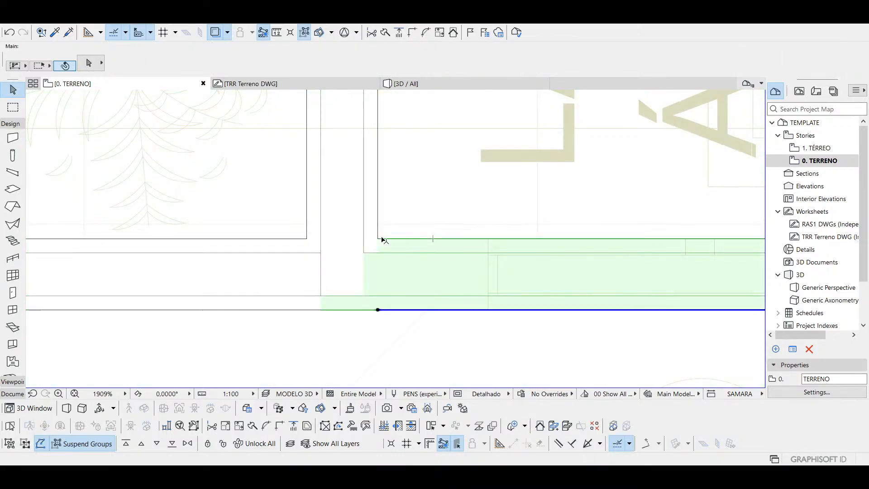
left_click(295, 240)
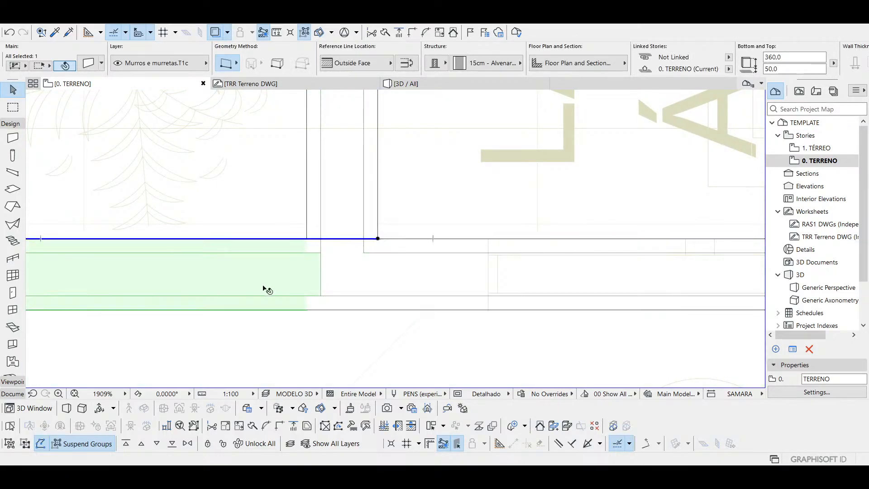
middle_click_drag(247, 330, 338, 293)
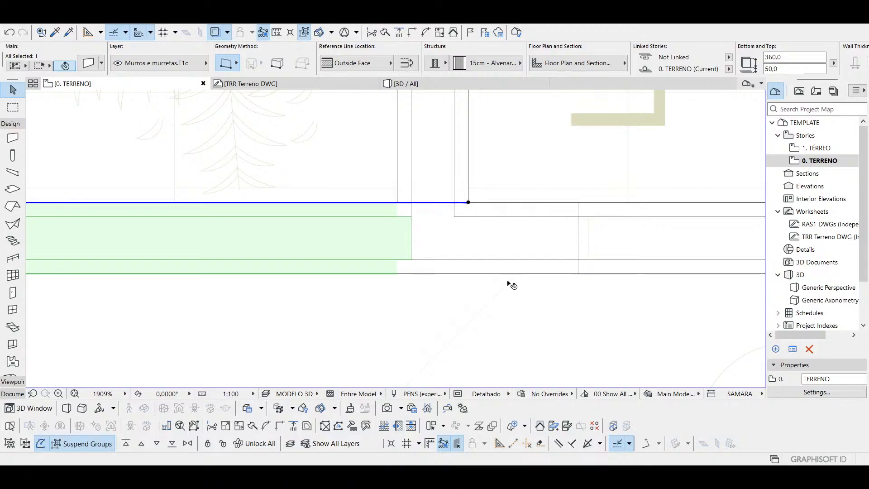
key("Escape")
scroll(402, 266, "down", 10)
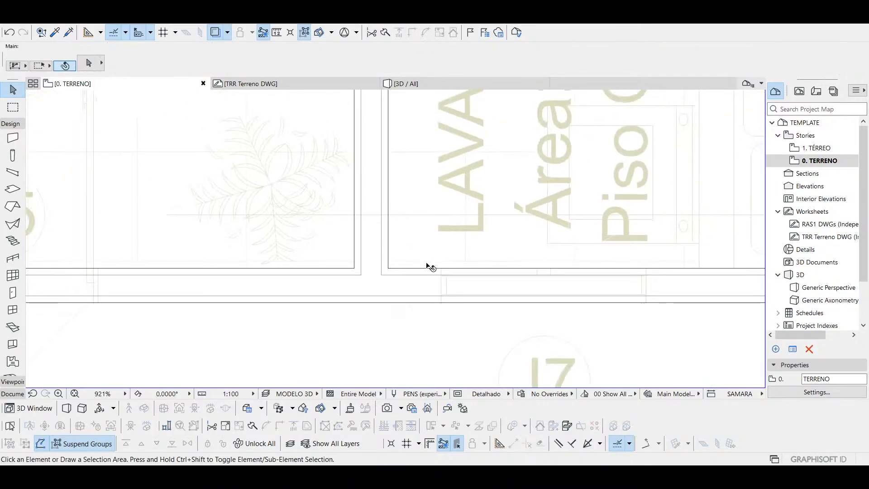
Hide the trace reference to show the filled floor plan around the left slab.
left_click(216, 34)
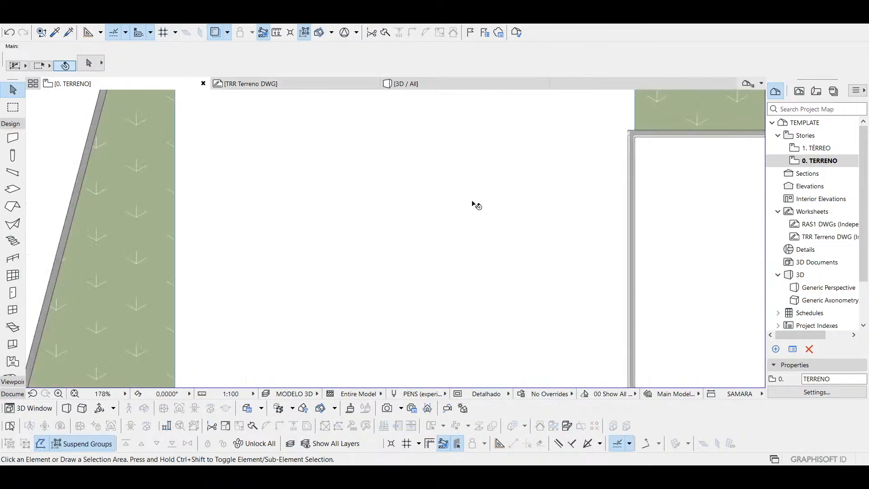
scroll(458, 206, "down", 4)
middle_click_drag(371, 262, 370, 172)
scroll(371, 173, "down", 2)
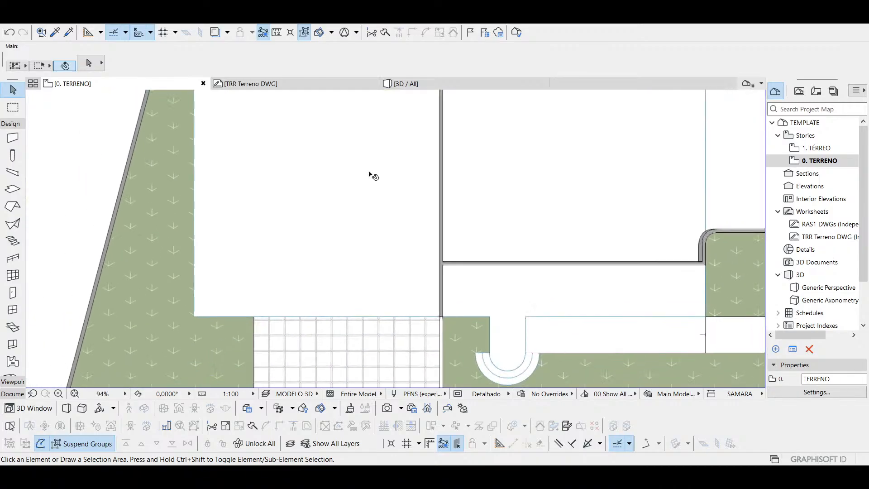
Bring the laundry, storage and garage walls hidden under the left slab in front of it.
key("space")
left_click(426, 286)
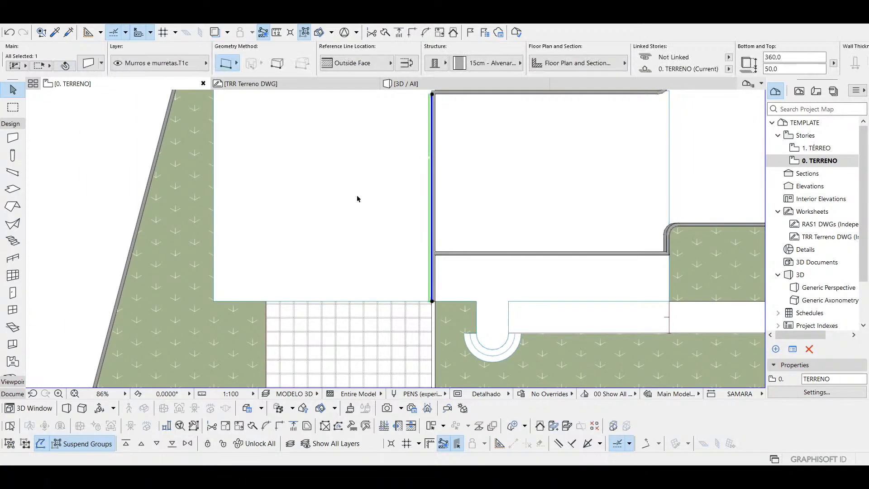
key("Escape")
left_click_drag(417, 261, 283, 105)
key("space")
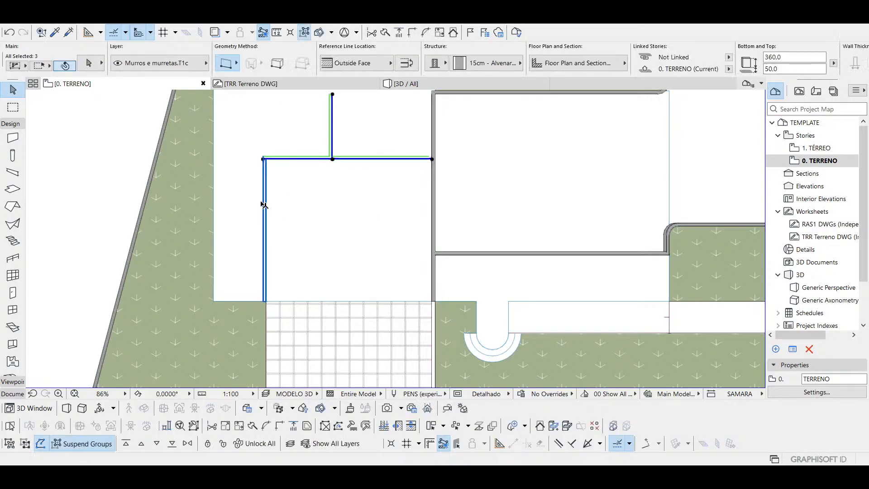
left_click(264, 204, "shift")
left_click(429, 181, "shift")
middle_click_drag(354, 153, 327, 286)
left_click(407, 210, "shift")
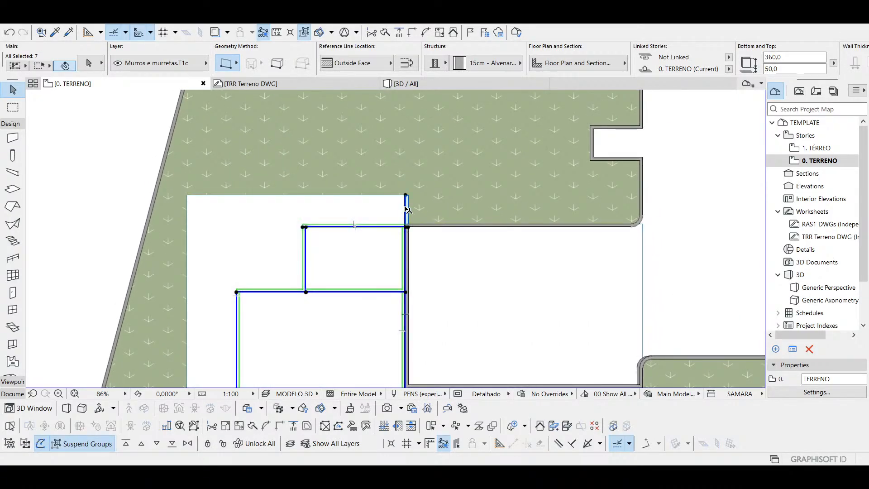
left_click(340, 303)
middle_click_drag(355, 265, 361, 207)
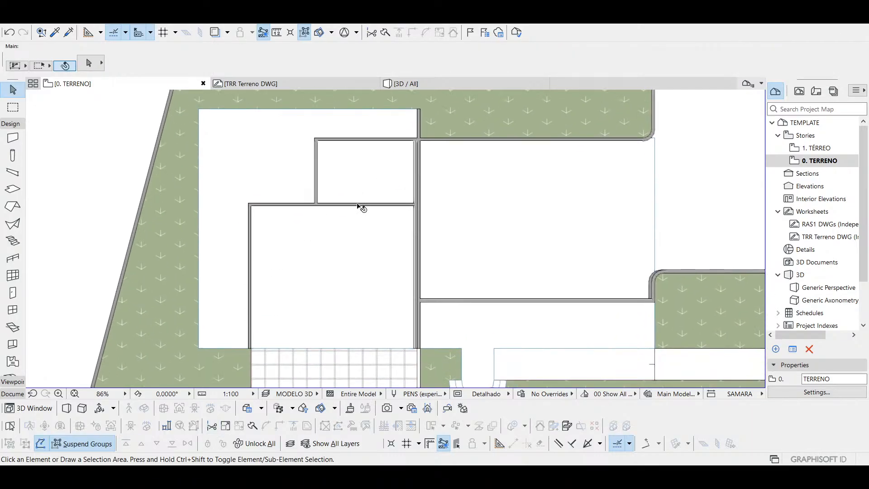
Lower the left floor slab's display order until it lies just above the grass, behind the walls.
left_click(352, 272)
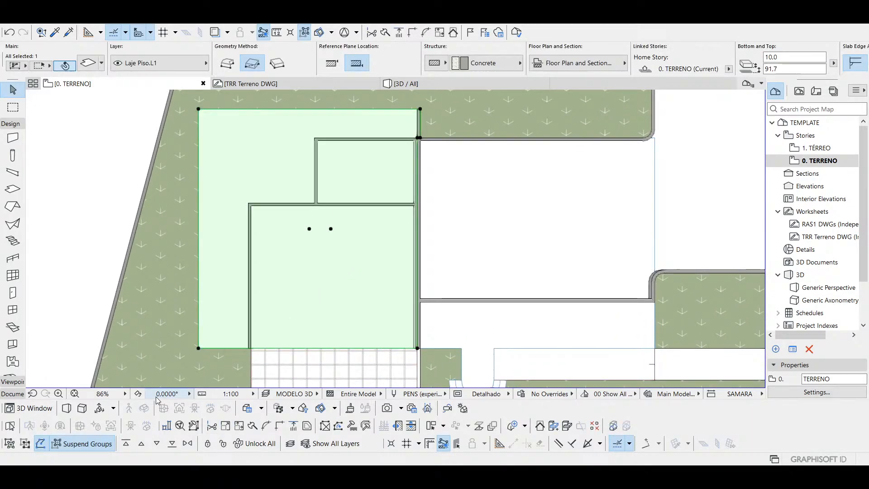
left_click(157, 448)
left_click(158, 449)
left_click(158, 448)
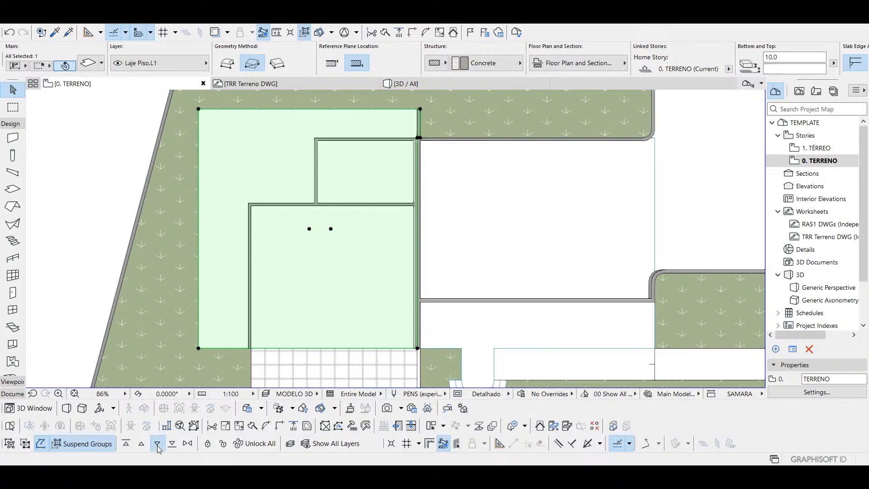
left_click(158, 449)
left_click(158, 448)
left_click(157, 448)
left_click(157, 449)
left_click(158, 449)
left_click(158, 448)
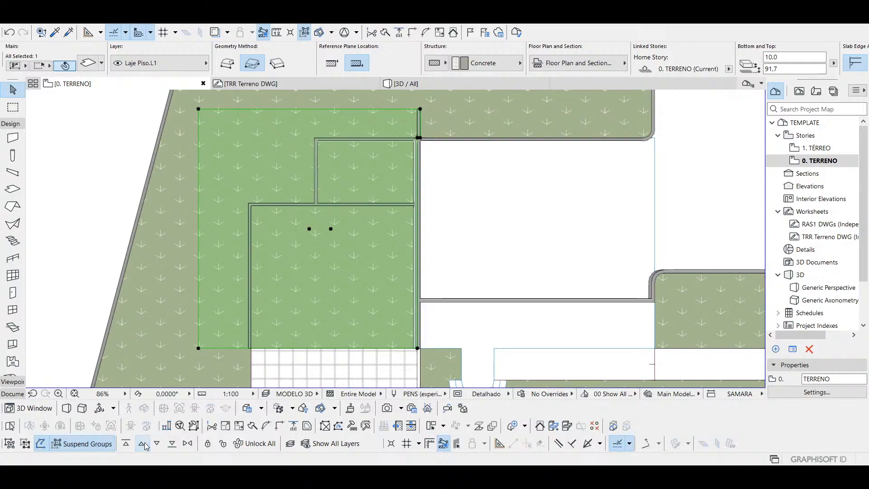
left_click(143, 445)
key("Escape")
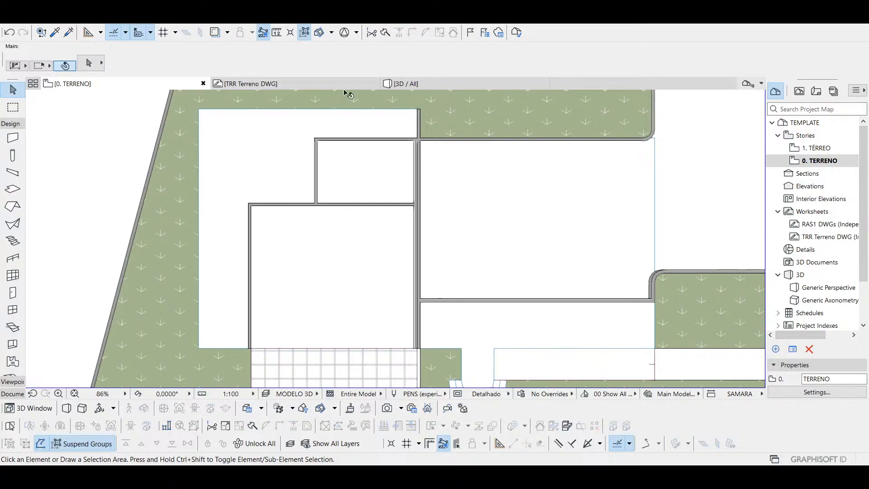
Intersect the laundry's upper wall with its left wall to form a clean corner.
scroll(431, 208, "up", 3)
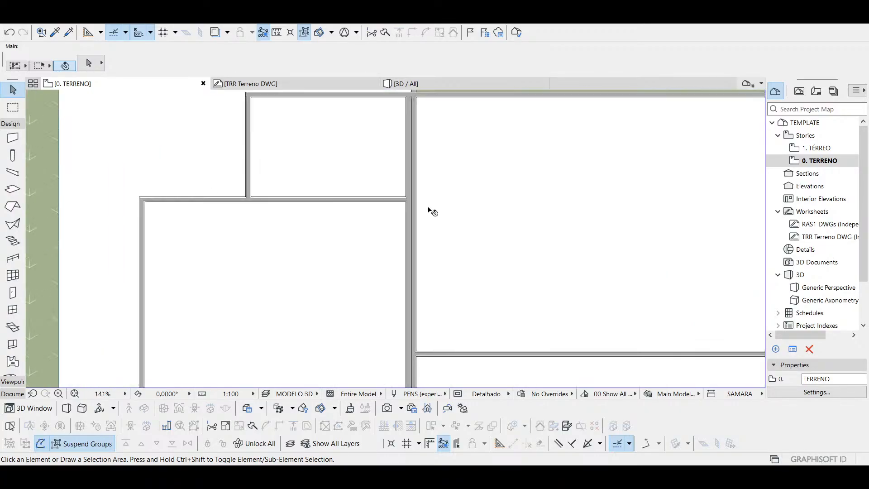
middle_click_drag(405, 207, 397, 248)
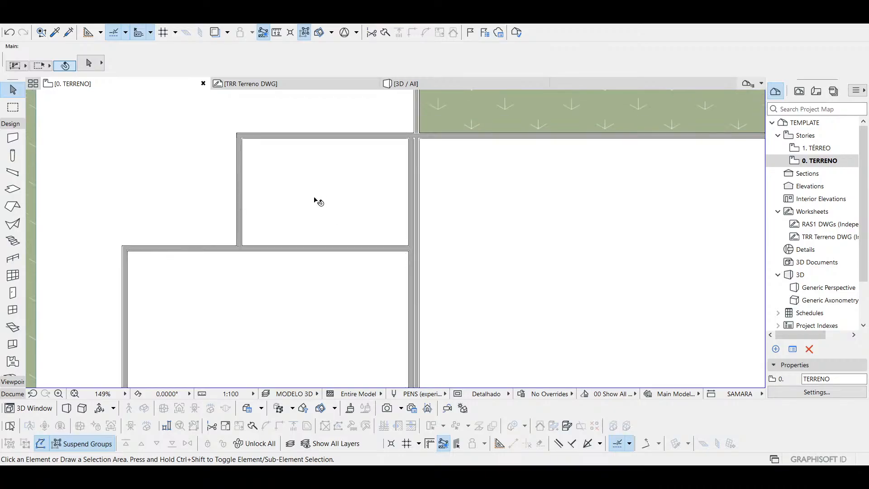
middle_click_drag(331, 315, 344, 363)
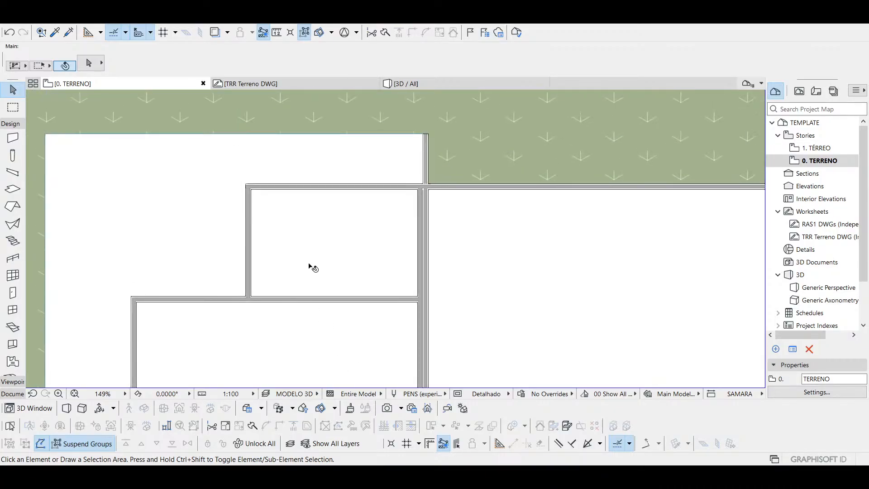
middle_click_drag(327, 237, 342, 264)
scroll(359, 174, "up", 5)
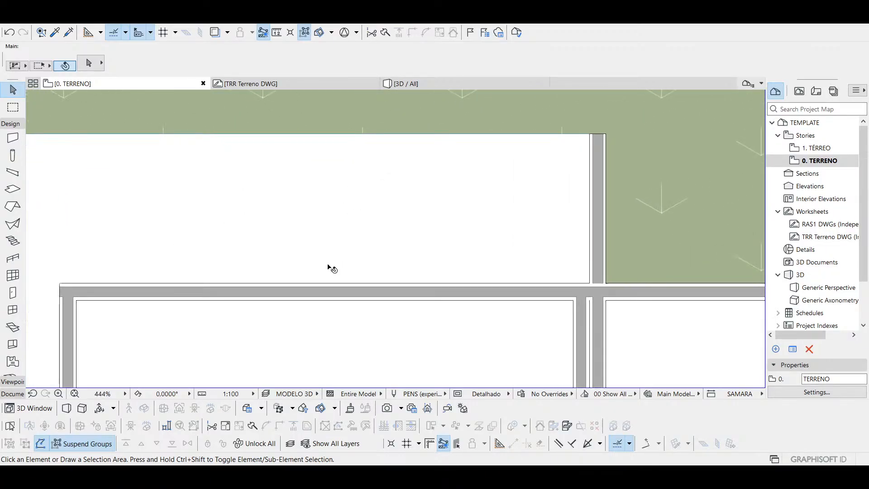
middle_click_drag(107, 277, 237, 236)
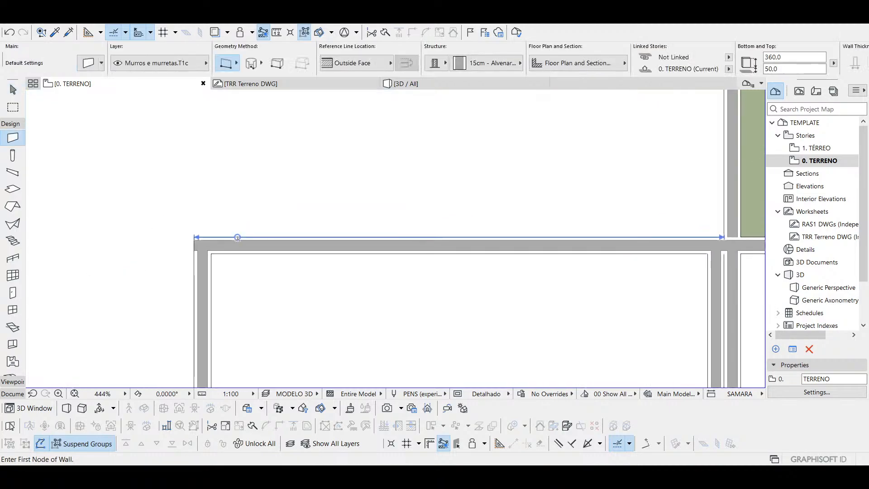
left_click(228, 251)
left_click(204, 271, "shift")
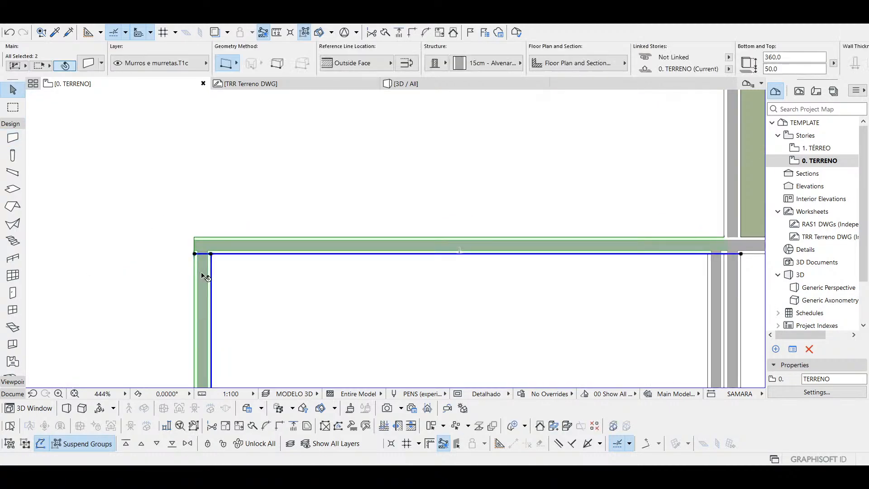
left_click(310, 291)
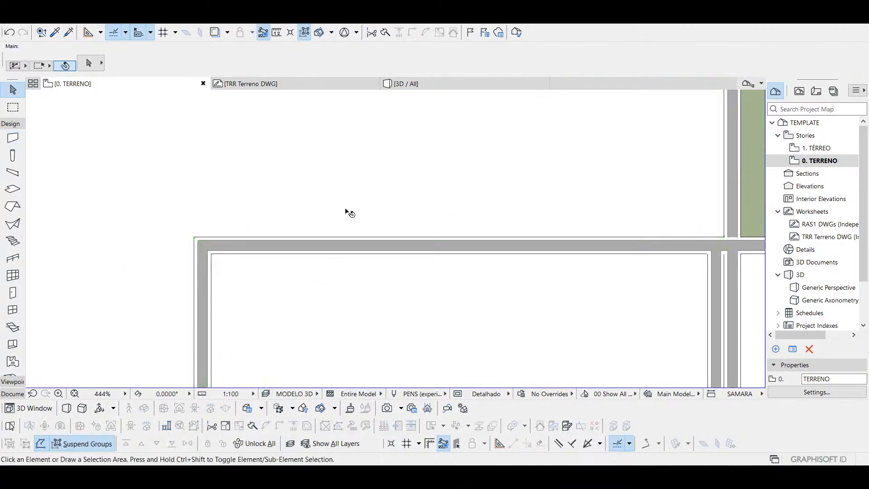
Examine the wall junctions around the laundry and garage, including the lower wall ends beside the paved driveway.
scroll(369, 211, "down", 10)
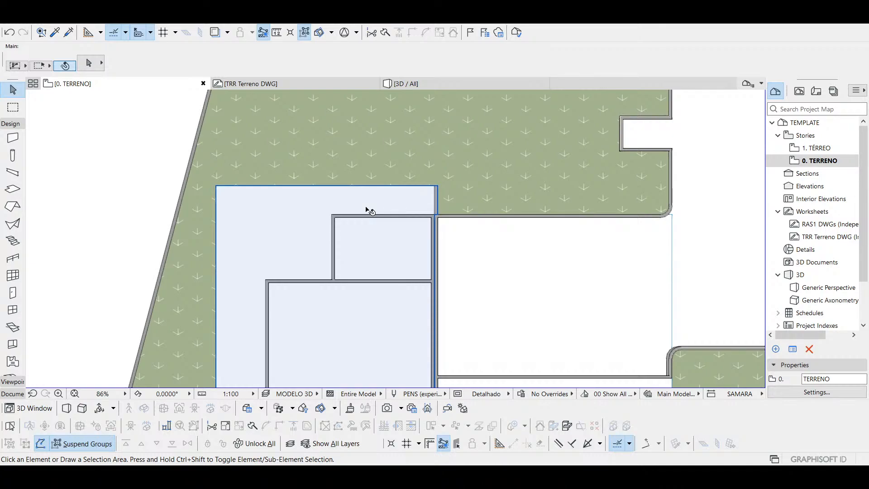
scroll(430, 228, "up", 6)
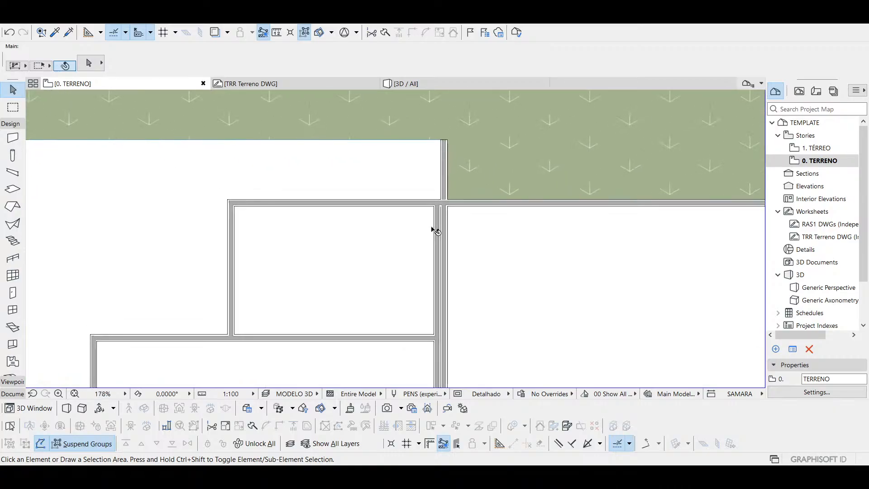
scroll(441, 214, "down", 8)
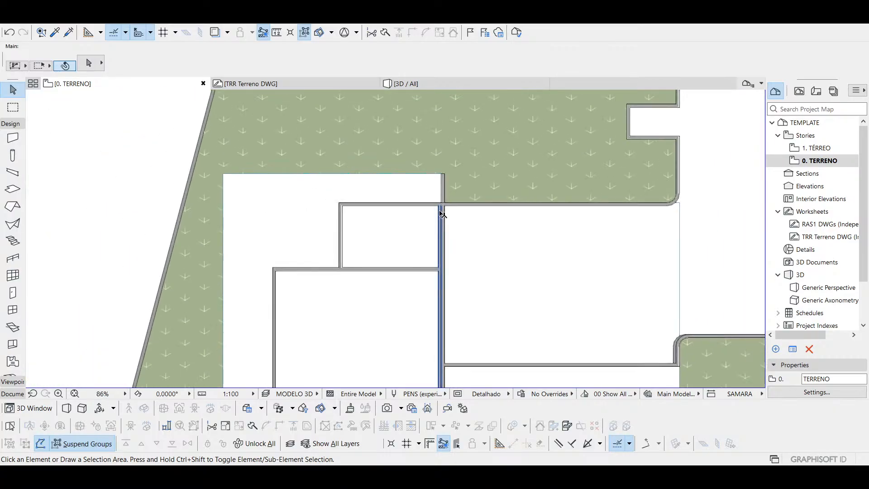
scroll(394, 200, "up", 3)
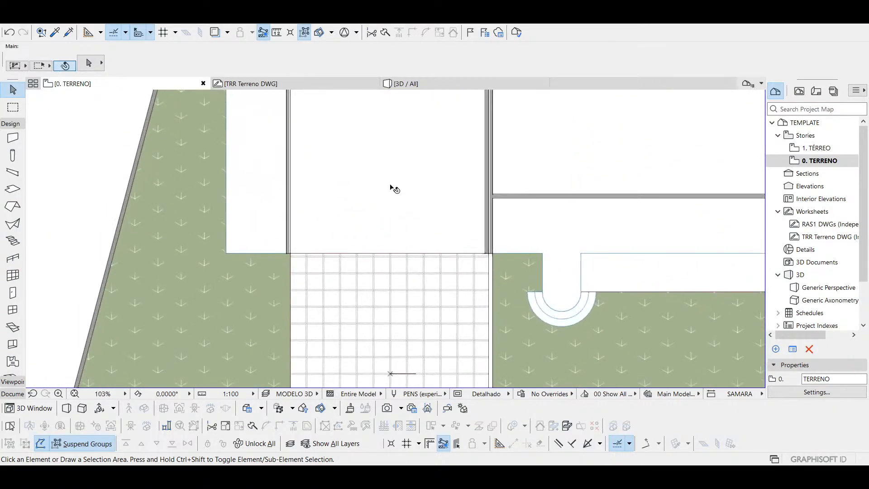
scroll(375, 253, "down", 3)
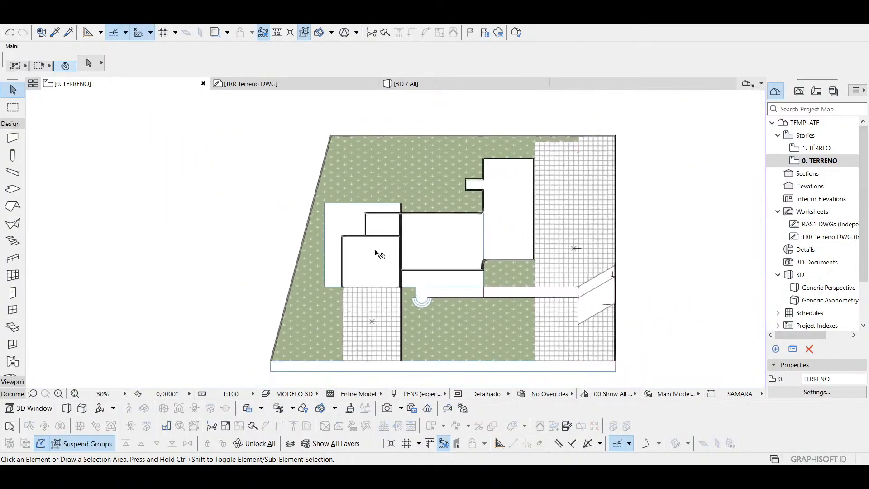
scroll(380, 236, "up", 4)
scroll(407, 193, "up", 3)
middle_click_drag(450, 158, 492, 212)
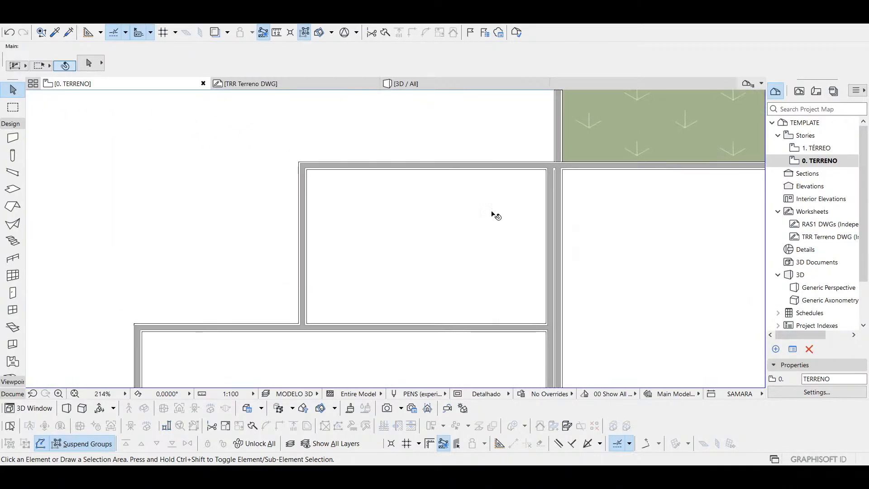
scroll(497, 188, "down", 3)
middle_click_drag(507, 158, 489, 206)
scroll(502, 231, "up", 8)
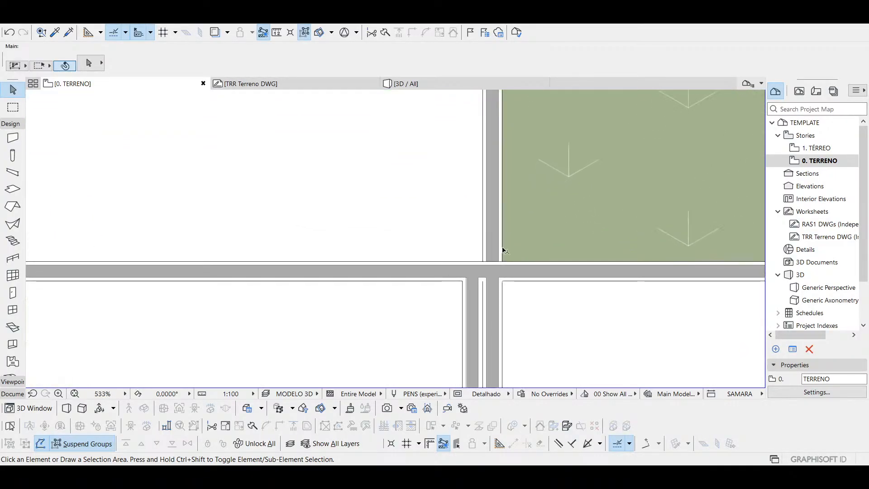
Inspect the crossing of the short upper vertical wall with the horizontal walls, checking each wall's extent and reference line.
left_click(496, 233)
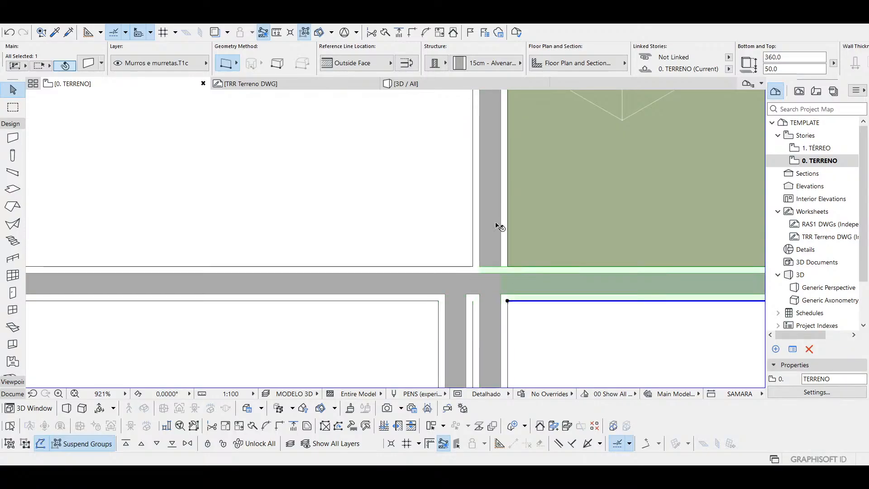
scroll(524, 210, "down", 5)
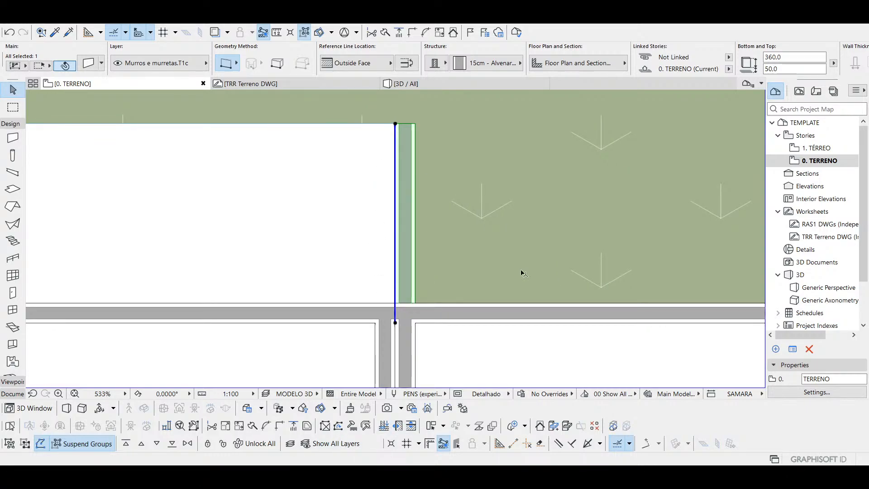
middle_click_drag(481, 268, 535, 282)
key("Escape")
middle_click_drag(423, 193, 508, 225)
scroll(511, 222, "down", 4)
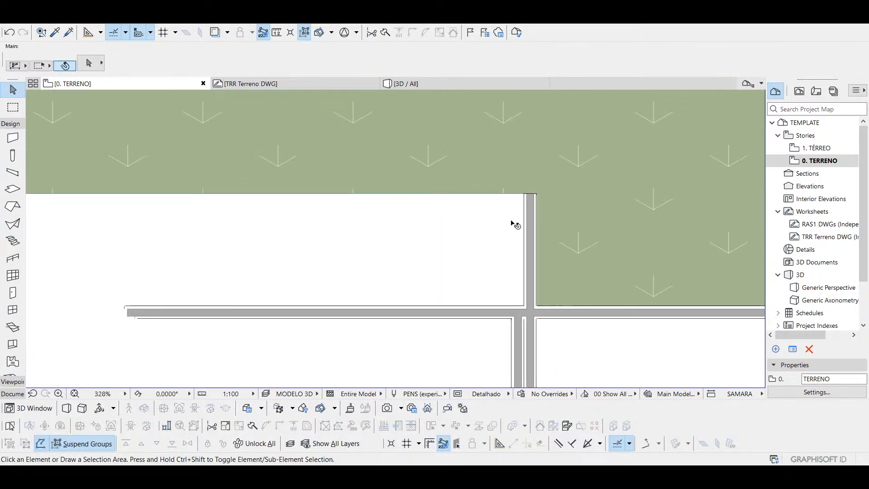
Show the trace reference and draw a 15 cm wall along the left slab's upper edge, matching the short vertical wall's settings.
scroll(515, 225, "down", 1)
left_click(218, 34)
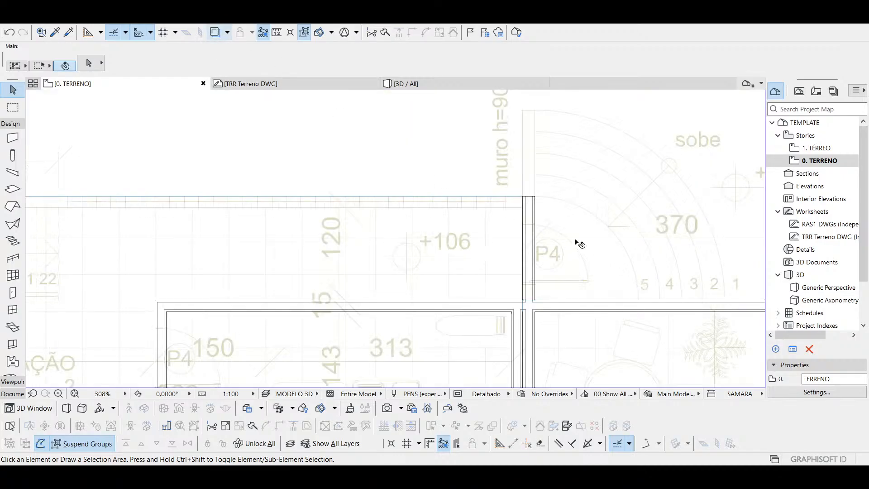
left_click(529, 204, "alt")
scroll(516, 181, "up", 4)
scroll(547, 201, "up", 3)
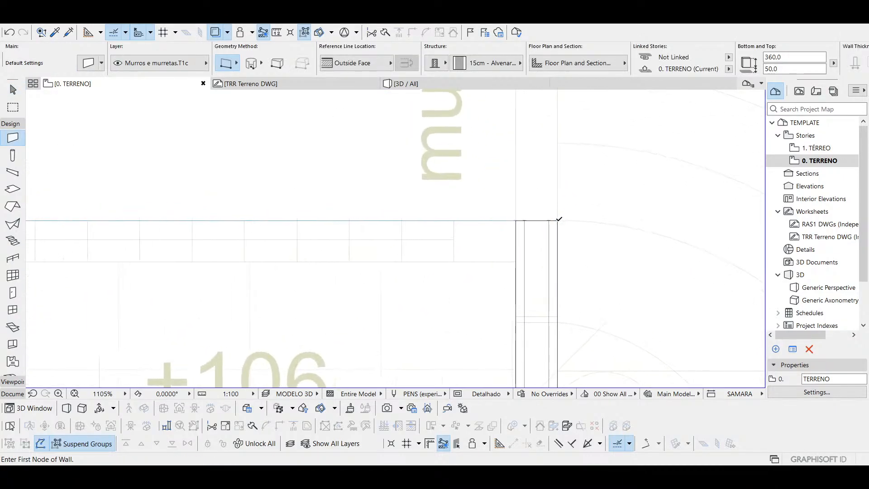
left_click(557, 220)
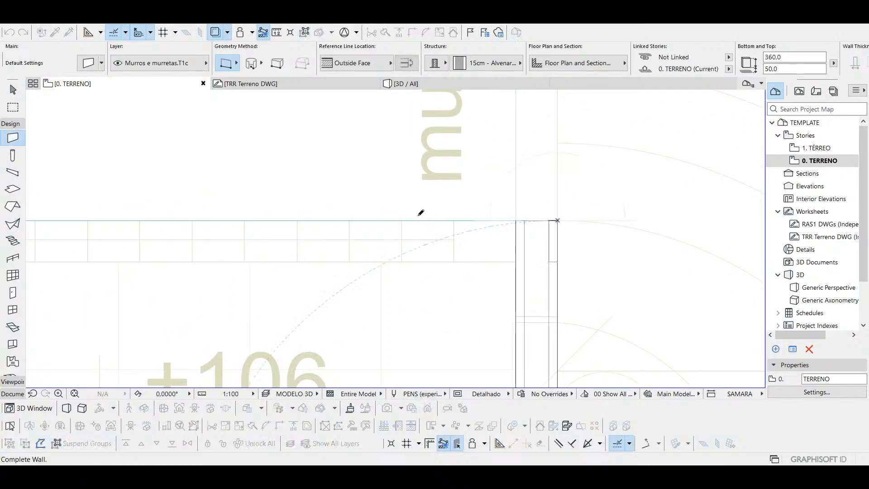
scroll(624, 218, "down", 5)
scroll(431, 214, "up", 5)
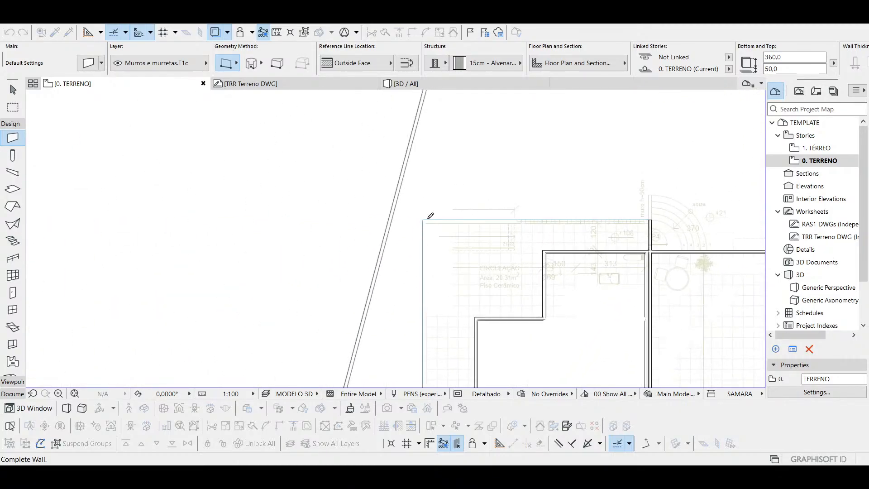
left_click(398, 222)
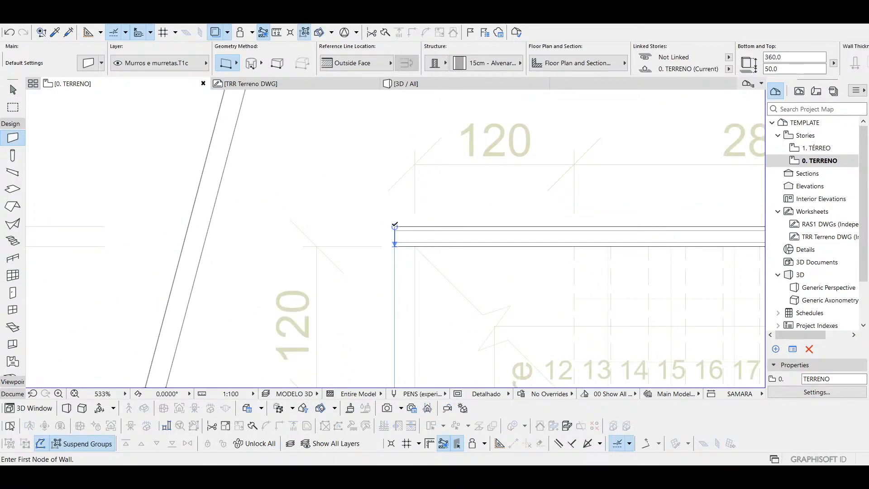
Draw a 15 cm wall down the left slab's outer edge, from its upper-left corner to its lower-left corner near door P1.
left_click(395, 225)
scroll(413, 213, "down", 6)
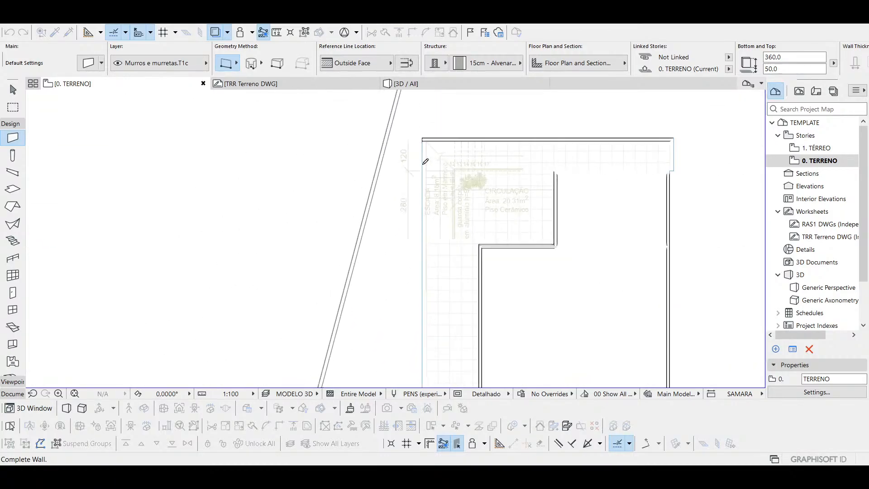
scroll(422, 267, "up", 5)
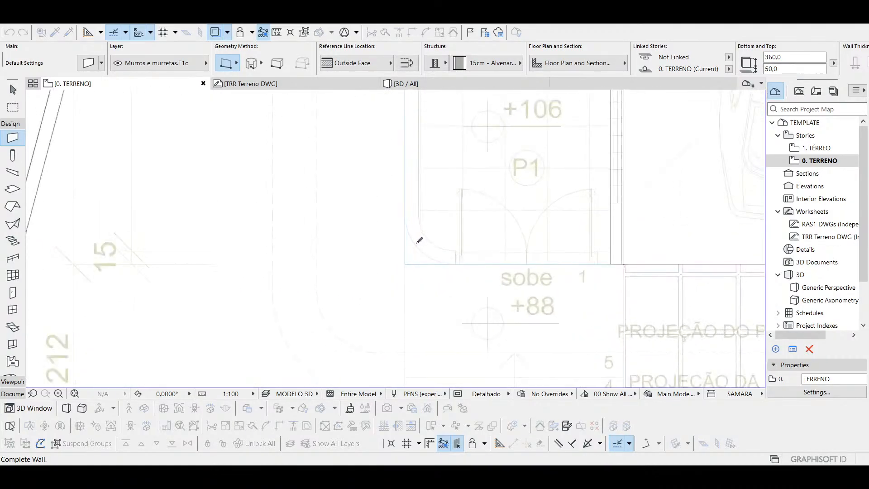
scroll(420, 240, "up", 2)
left_click(398, 279)
middle_click_drag(502, 290, 304, 290)
middle_click_drag(603, 258, 580, 263)
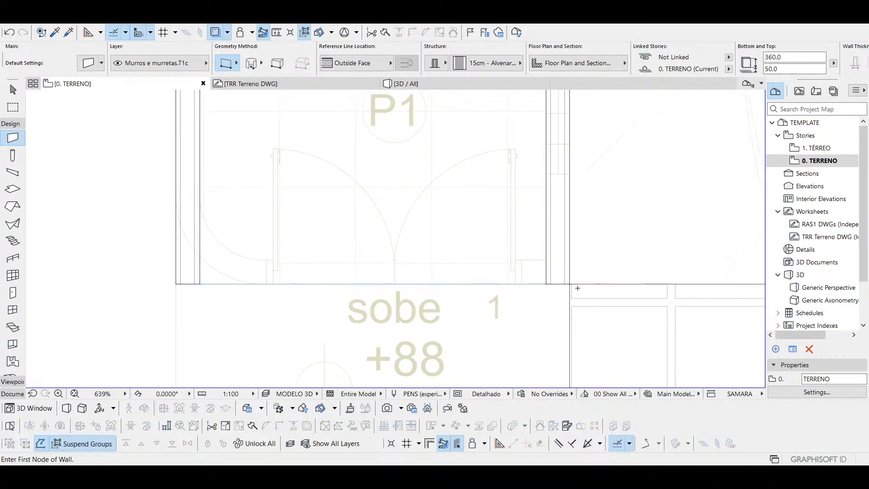
Draw a 15 cm wall along the slab's lower edge at door P1, flipped to lie on the slab side.
left_click(550, 283)
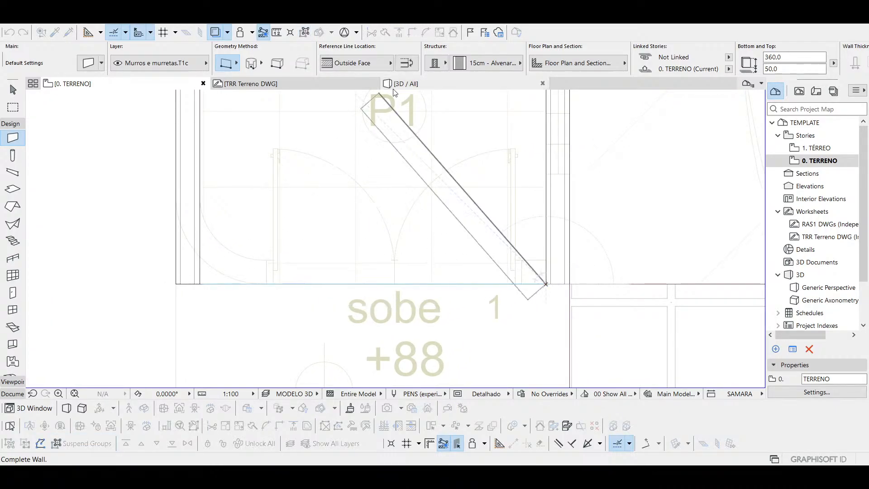
left_click(404, 65)
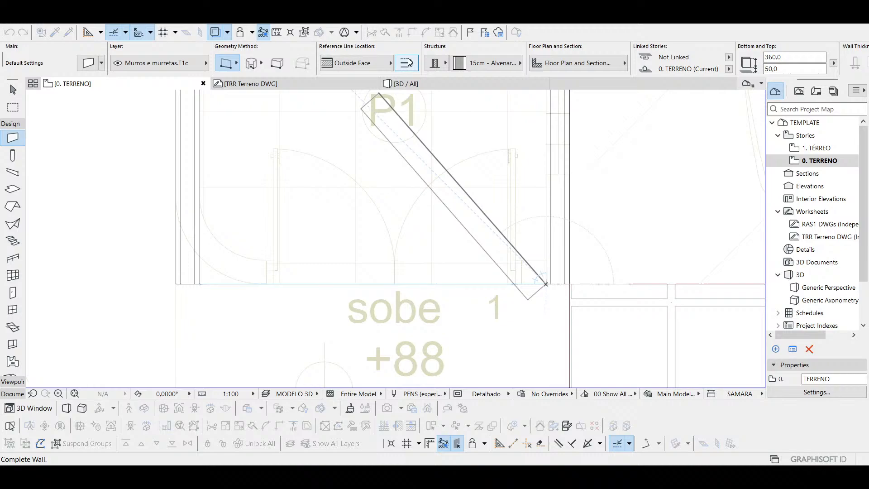
left_click(176, 283)
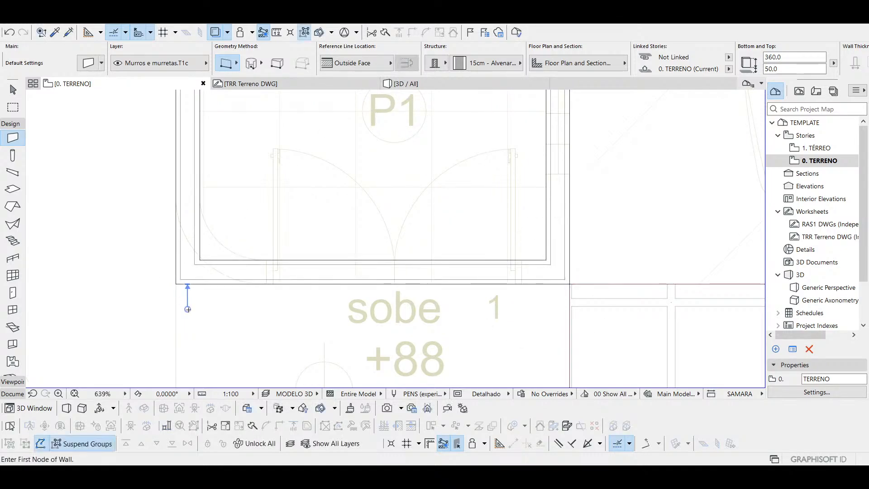
key("Escape")
Examine the new lower wall and its junctions with the outer wall and the garage wall around door P1.
left_click_drag(191, 246, 227, 278)
left_click(224, 278)
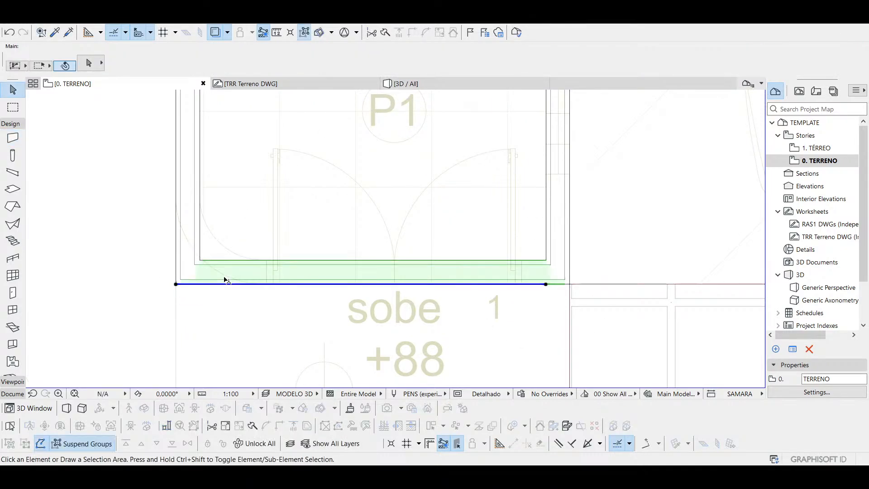
left_click(184, 248)
left_click(564, 237)
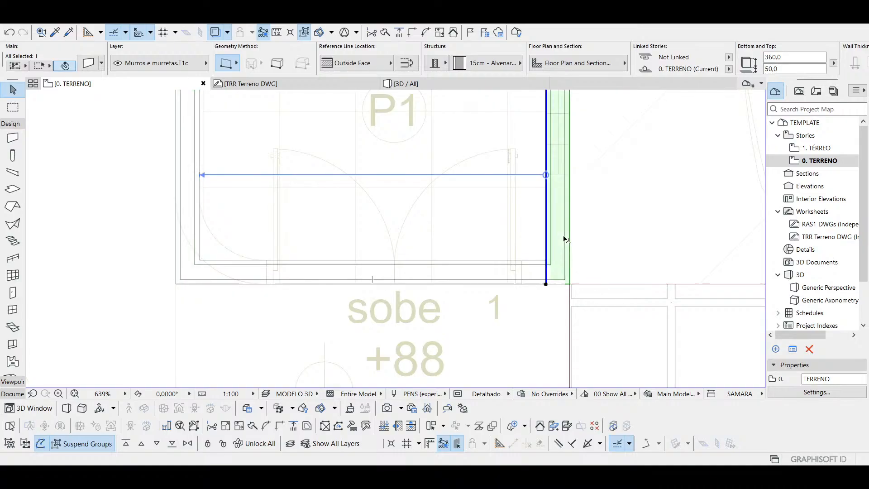
left_click(632, 213)
scroll(559, 297, "down", 5)
scroll(558, 297, "down", 2)
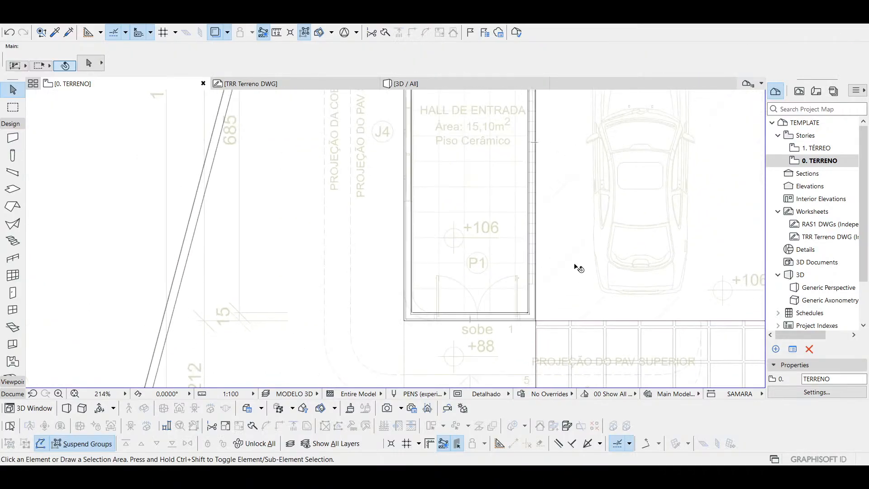
scroll(433, 317, "up", 5)
Measure from the traced curve's start beside door P1 to the slab's lower-left corner.
left_click(433, 270)
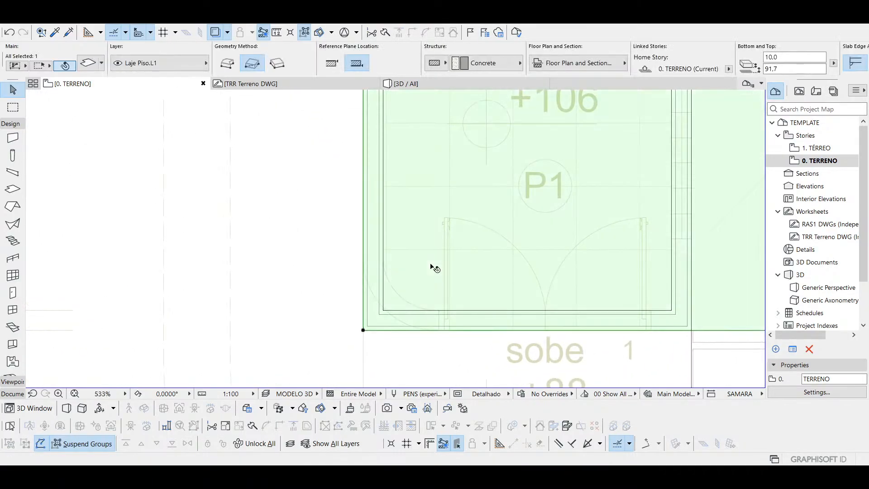
scroll(452, 307, "up", 6)
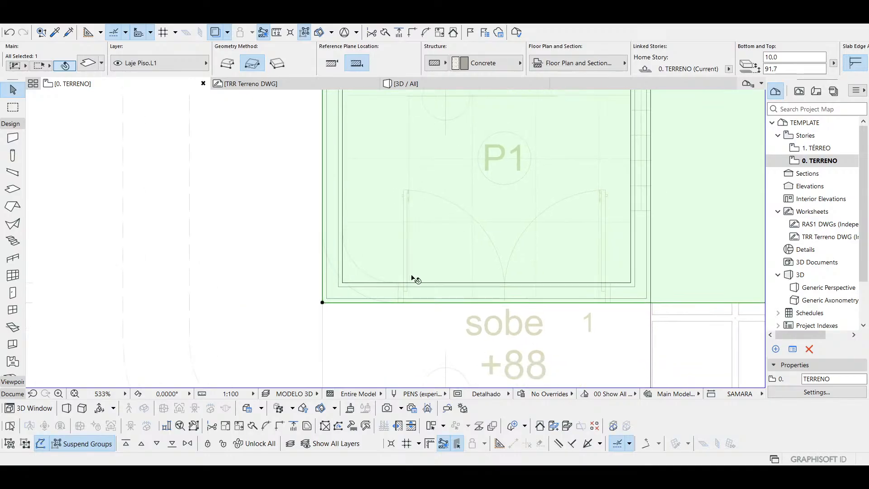
key("m")
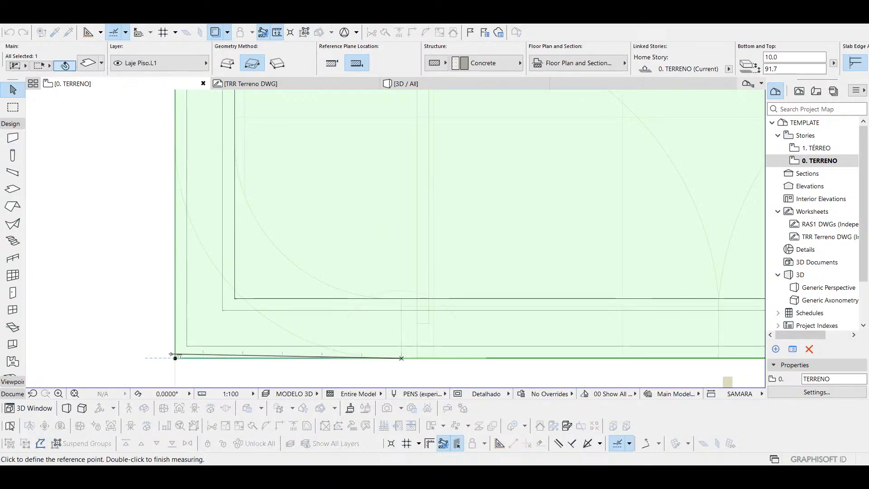
key("Escape")
key("Escape")
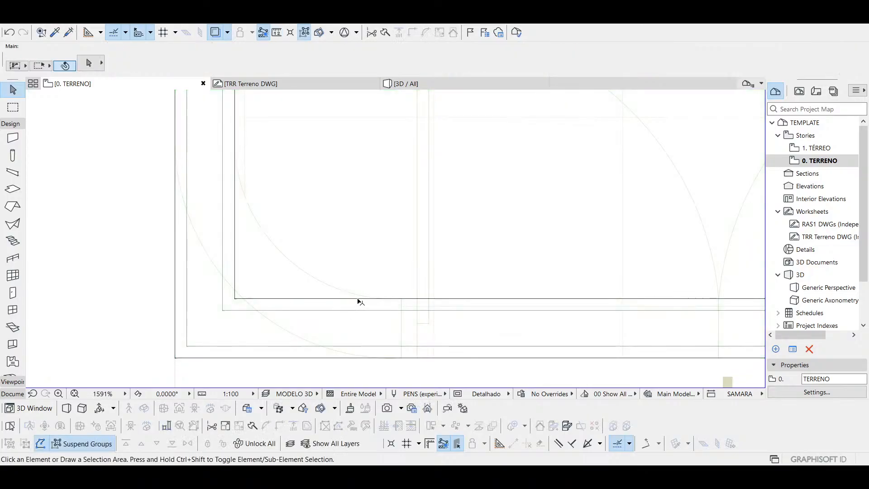
scroll(392, 281, "down", 3)
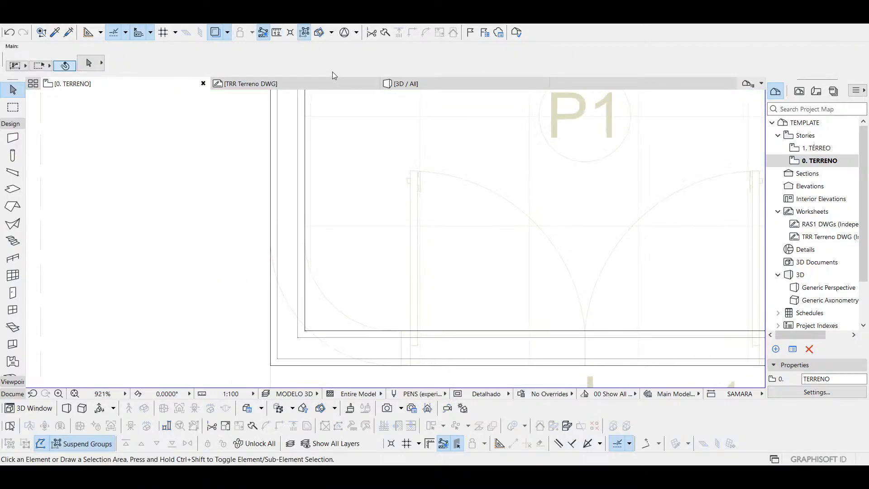
Open the TRR Terreno DWG worksheet and measure the radius of the rounded wall corner beside door P1.
left_click(267, 84)
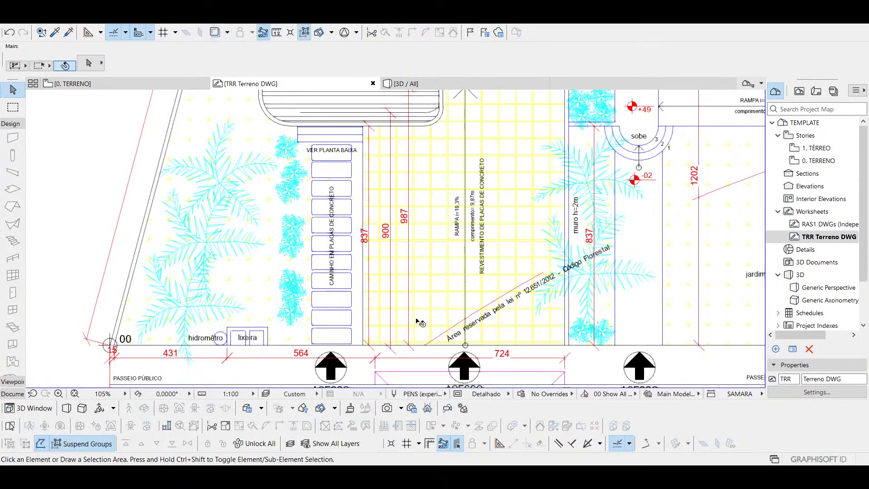
middle_click_drag(383, 333, 495, 253)
scroll(363, 287, "down", 10)
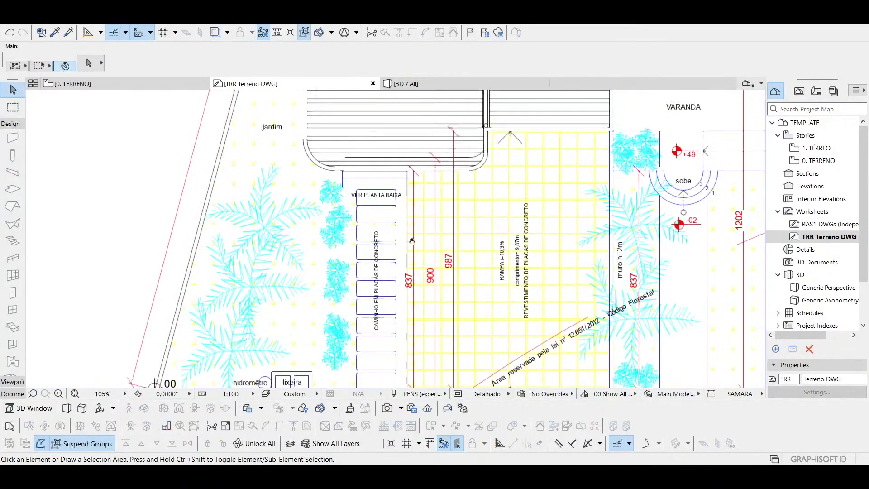
scroll(296, 279, "up", 10)
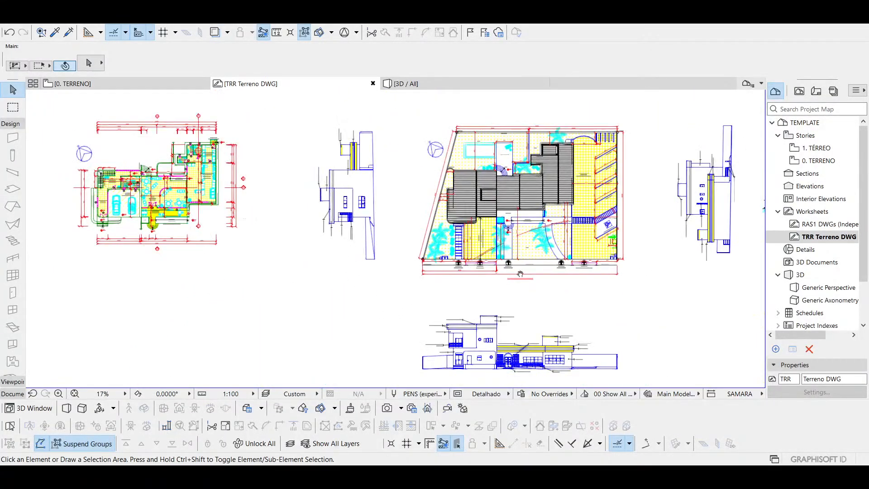
scroll(296, 280, "up", 13)
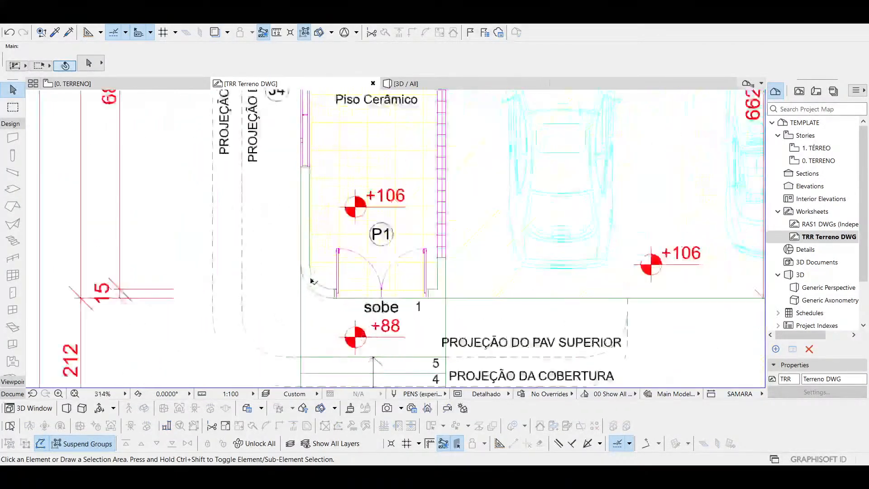
key("m")
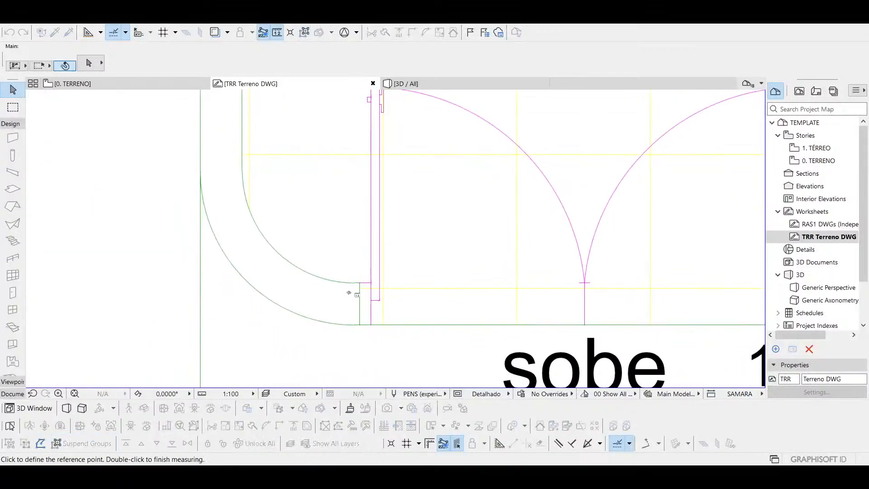
scroll(367, 285, "up", 3)
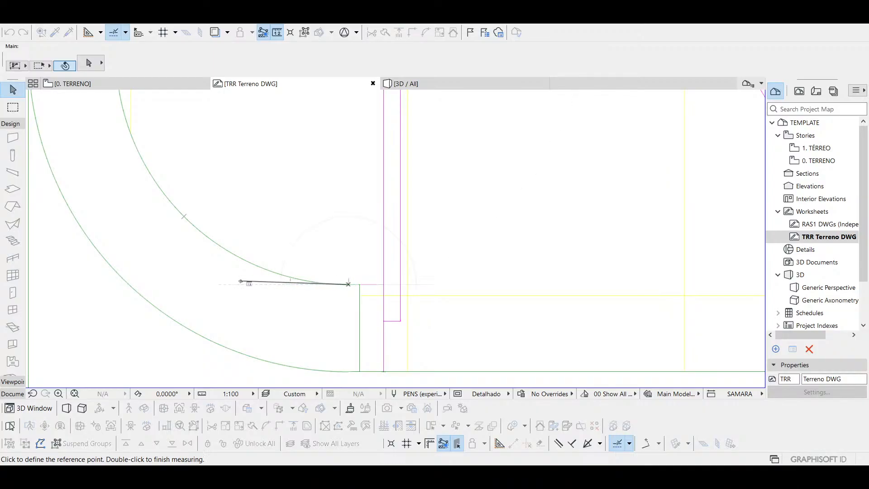
scroll(431, 259, "down", 4)
left_click(484, 337)
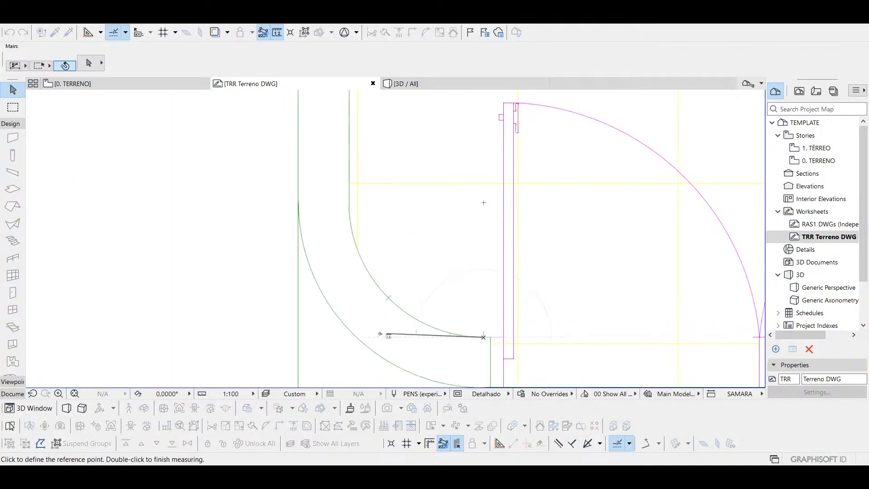
left_click(298, 337)
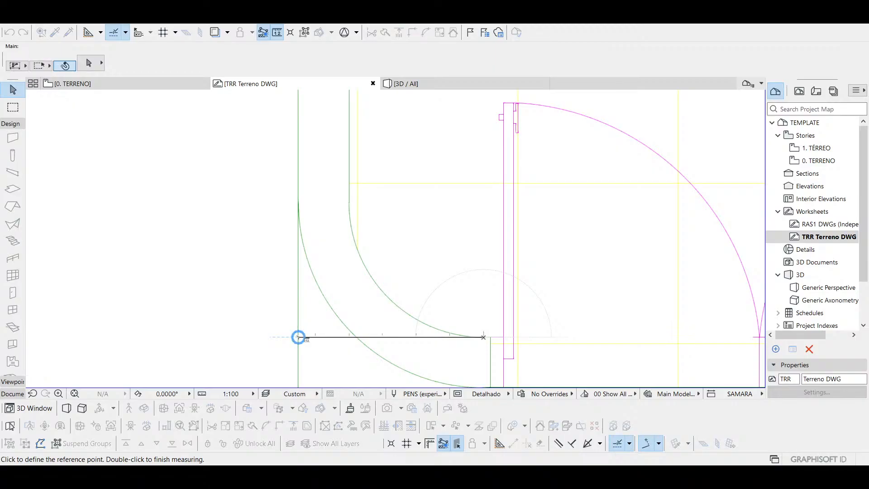
key("Escape")
Back on the TERRENO story, fillet the corner between the outer wall and the lower wall beside door P1.
left_click(156, 84)
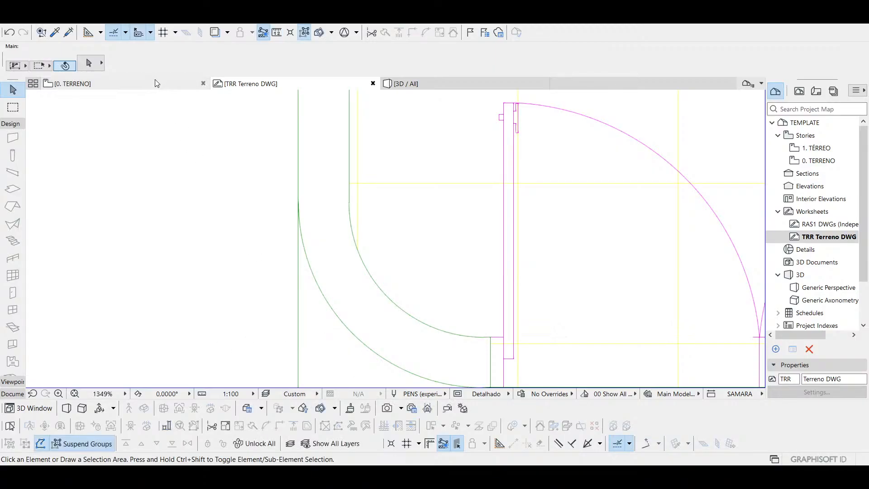
scroll(371, 245, "down", 5)
left_click(317, 270)
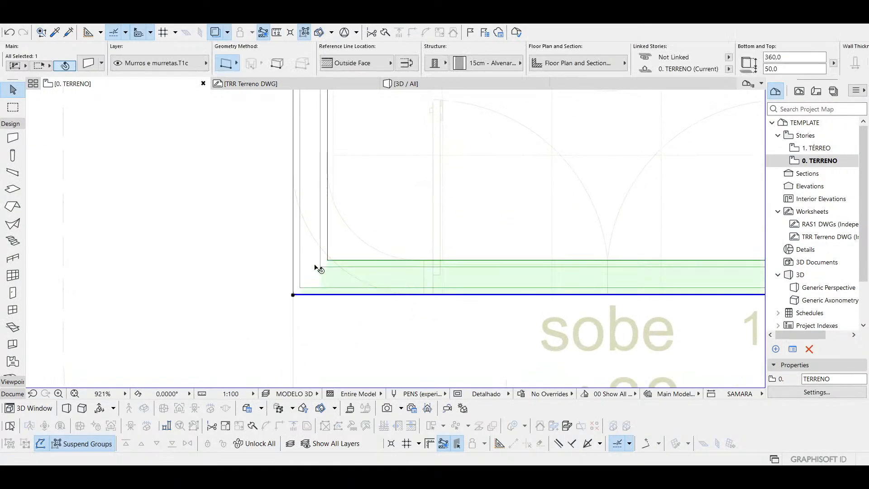
left_click(307, 265, "shift")
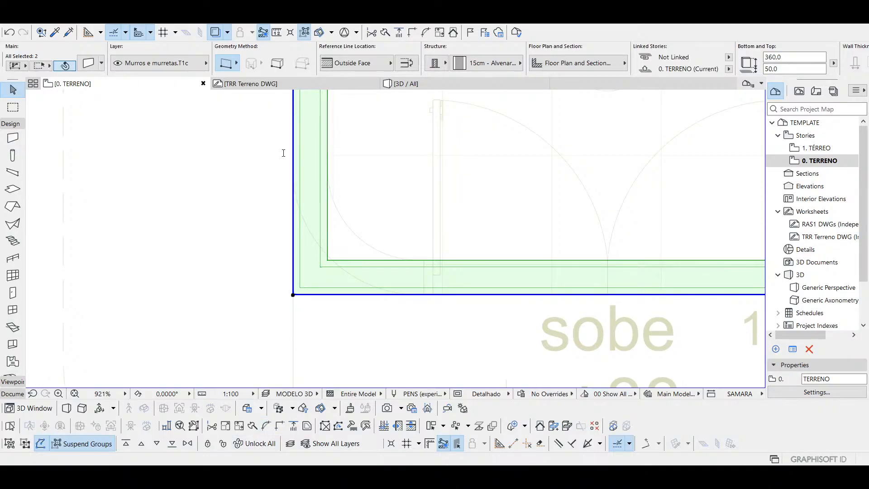
key("Return")
key("Escape")
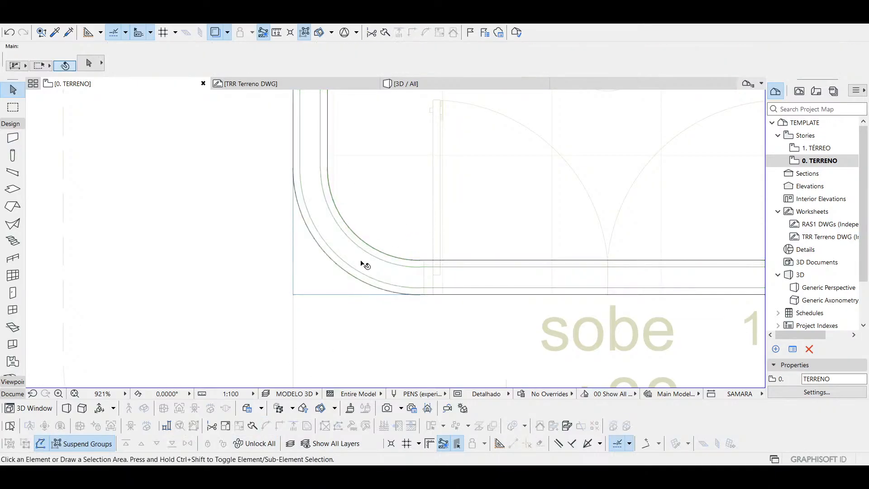
Round the left slab's lower-left corner to follow the filleted walls beside door P1.
left_click(316, 286)
left_click(294, 294)
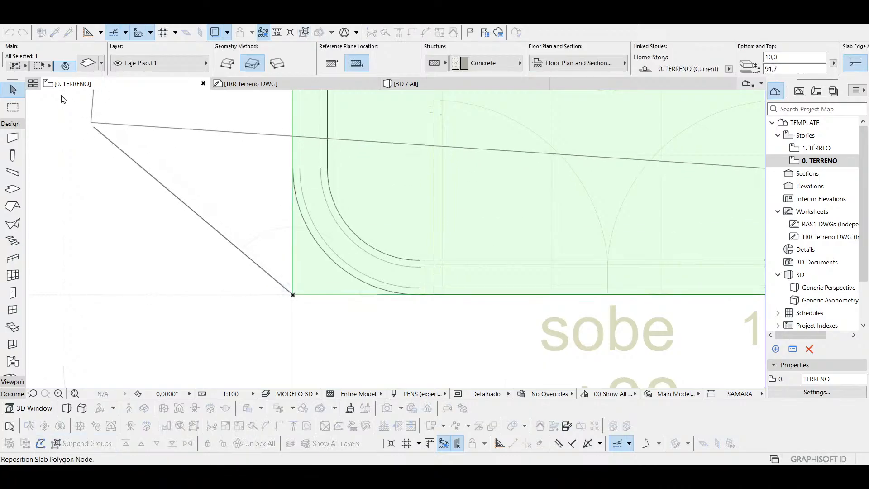
left_click(326, 349)
key("Escape")
middle_click_drag(590, 192, 402, 279)
scroll(402, 283, "down", 10)
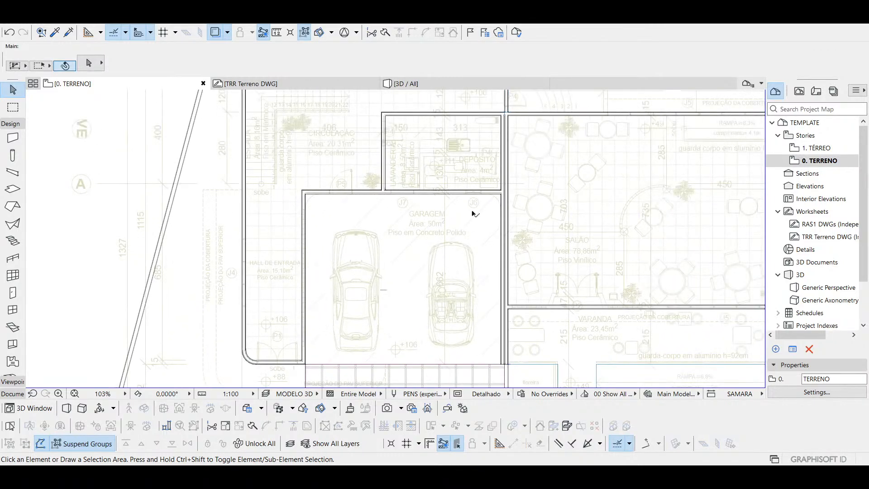
Open the 3D view and inspect the rounded entrance corner and the garage walls from the front.
key("F3")
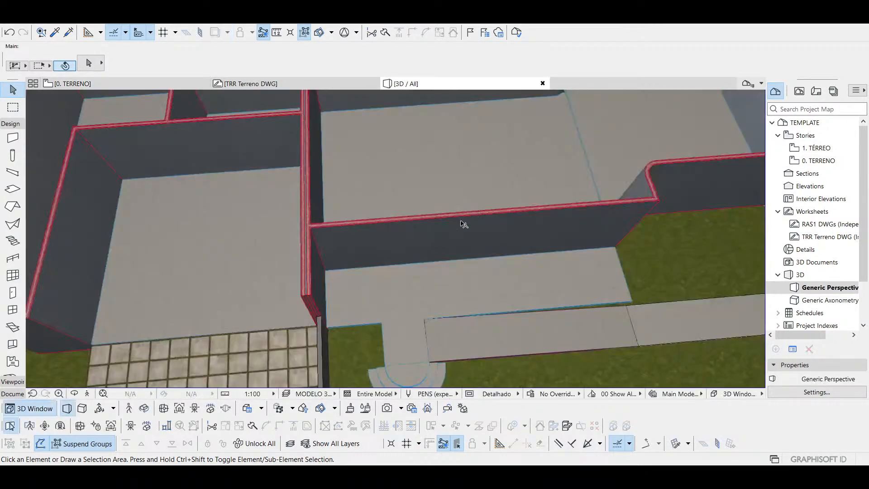
middle_click_drag(334, 307, 553, 273)
middle_click_drag(439, 295, 436, 193, "shift")
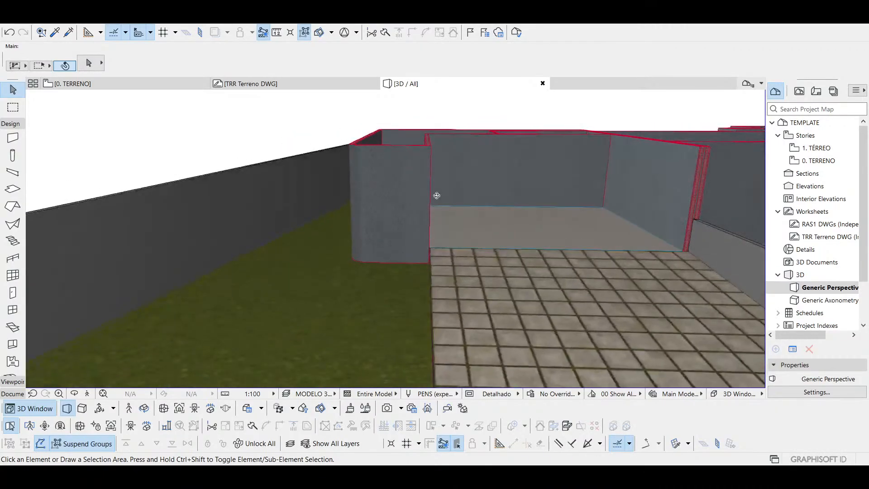
Select the entrance, garage, storage and outer perimeter walls of the left block in 3D.
left_click(399, 227)
middle_click_drag(399, 227, 433, 312, "shift")
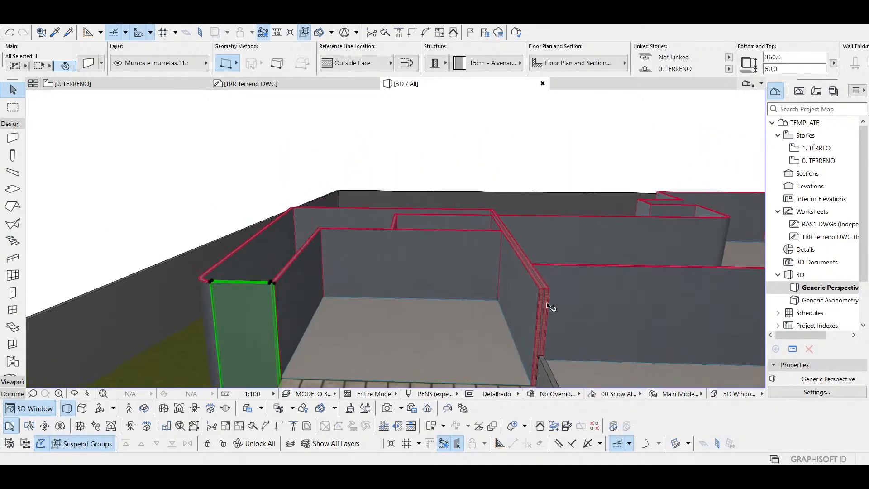
left_click(533, 310, "shift")
left_click(468, 270, "shift")
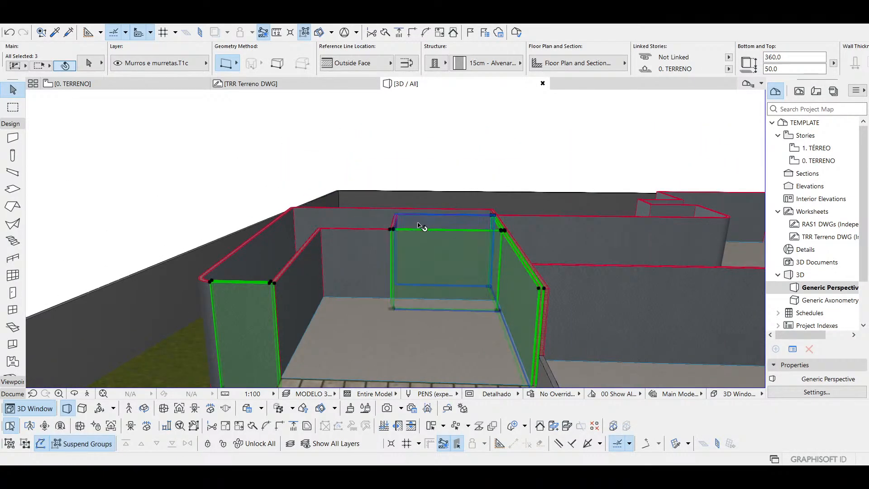
left_click(375, 259, "shift")
left_click(297, 271, "shift")
left_click(252, 248, "shift")
left_click(316, 219, "shift")
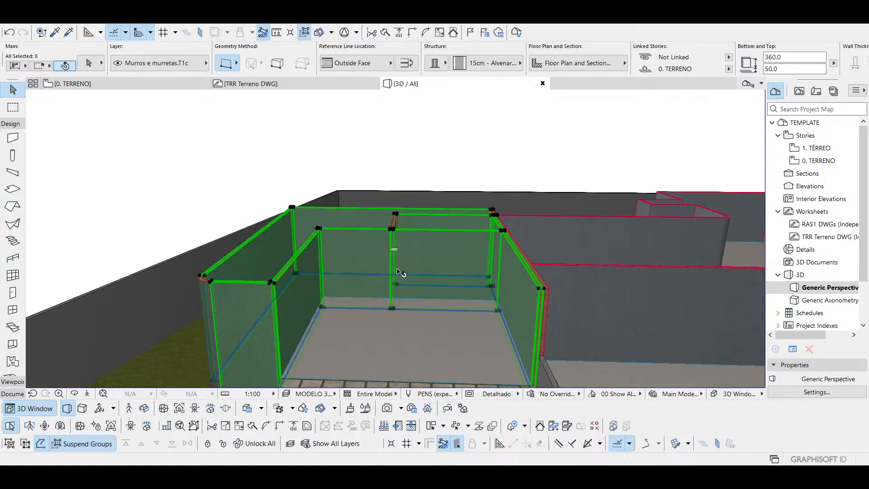
Add the short wall between the circulation area and the laundry to the selected walls.
middle_click_drag(415, 218, 403, 235, "shift")
left_click(390, 219, "shift")
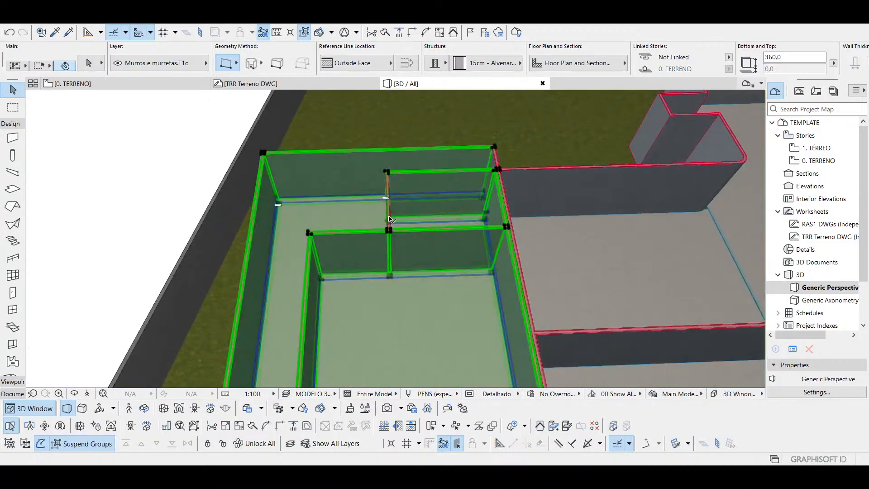
left_click(332, 221, "shift")
scroll(393, 194, "up", 5)
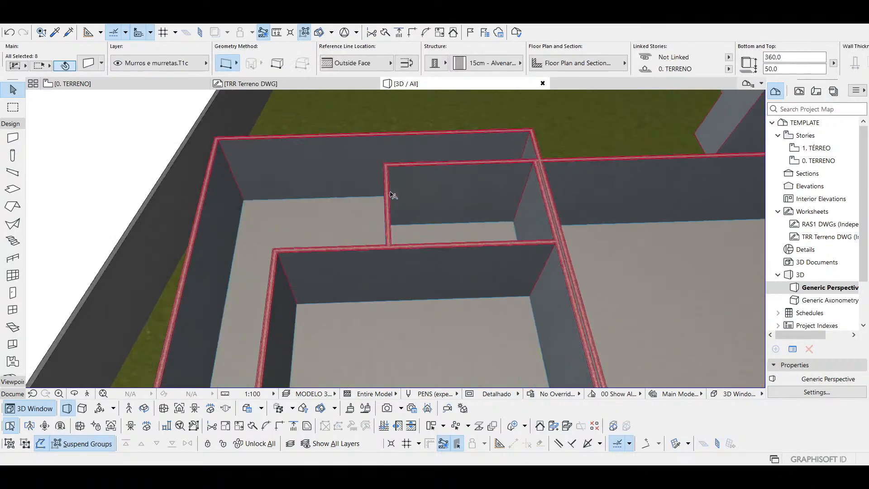
scroll(392, 194, "up", 2)
left_click(390, 264, "shift")
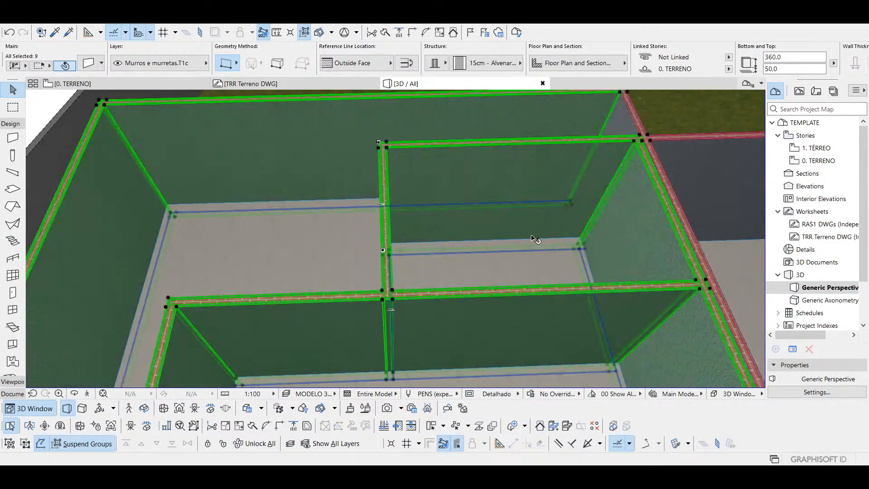
Try to adjust the bases of the nine selected left-block walls to the top of the floor slab.
middle_click_drag(534, 237, 374, 258)
scroll(392, 273, "down", 8)
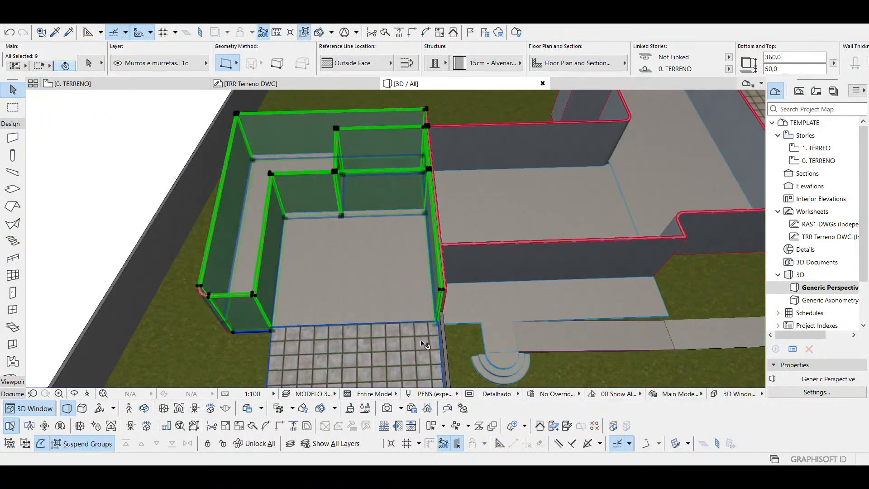
middle_click_drag(425, 343, 485, 239, "shift")
scroll(470, 231, "up", 3)
scroll(471, 231, "up", 6)
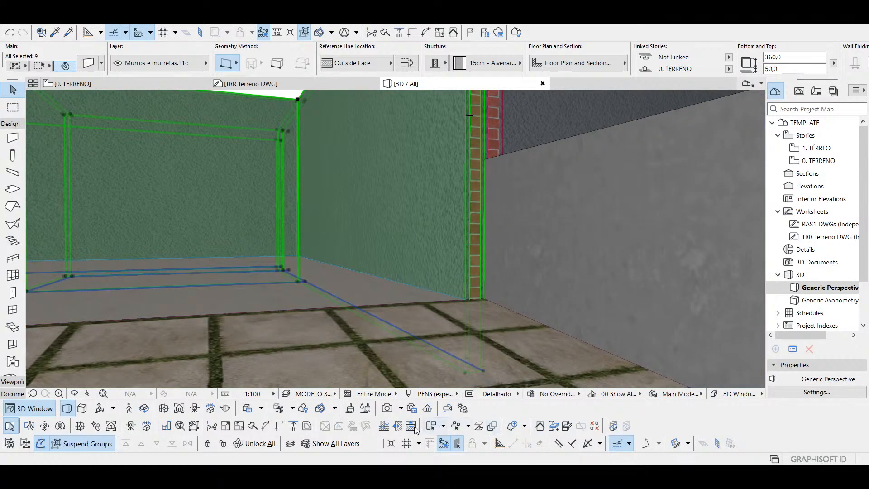
left_click(384, 432)
middle_click_drag(312, 269, 312, 284, "shift")
left_click(283, 325, "shift")
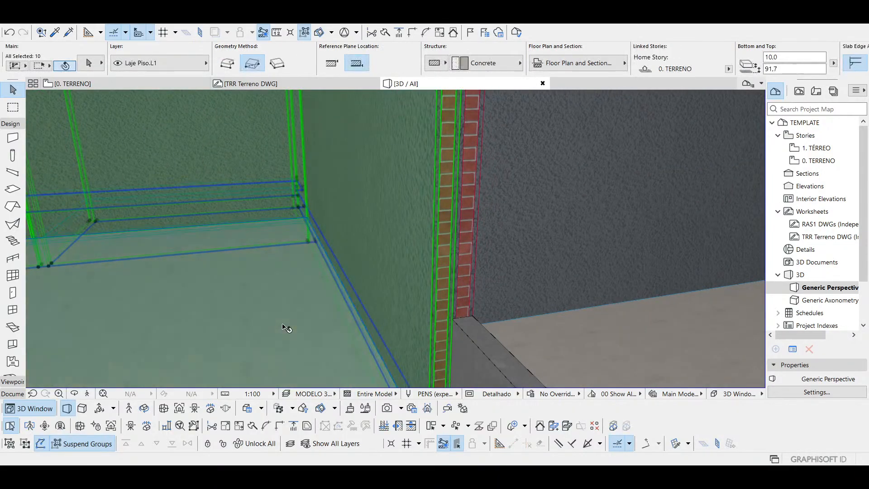
middle_click_drag(285, 324, 346, 231)
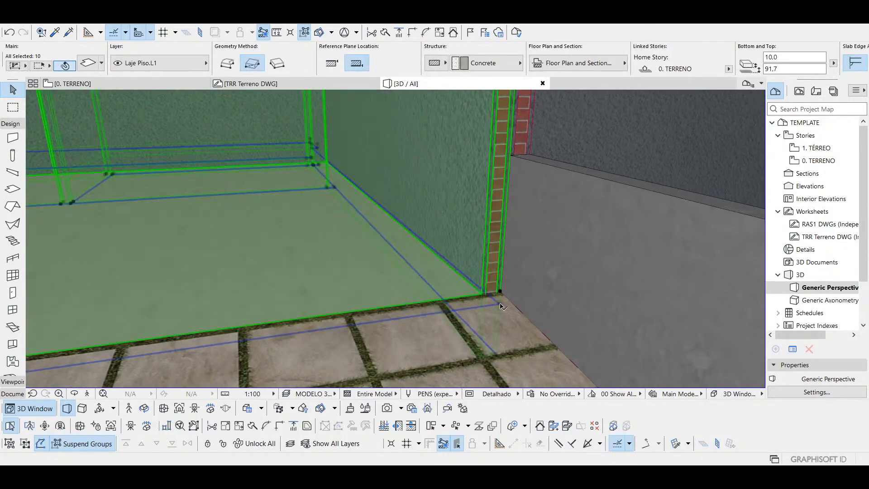
left_click(272, 267, "shift")
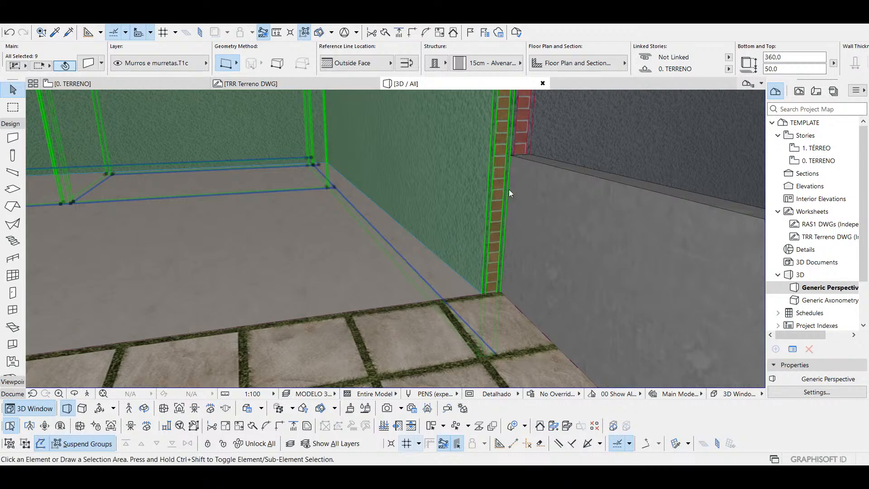
left_click(402, 313, "ctrl")
Try to adjust the curved entrance-corner wall's base to the top of the floor slab.
middle_click_drag(389, 223, 560, 226)
scroll(560, 226, "down", 5)
middle_click_drag(319, 255, 395, 241)
scroll(440, 248, "up", 5)
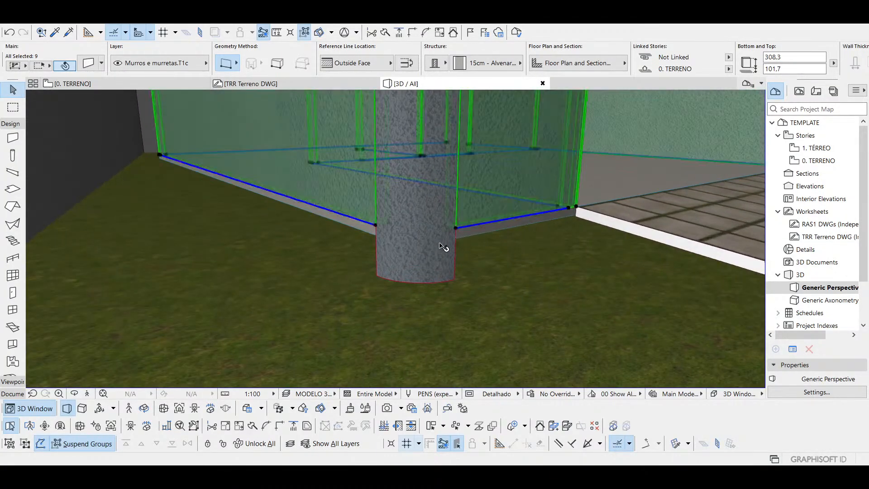
left_click(420, 284)
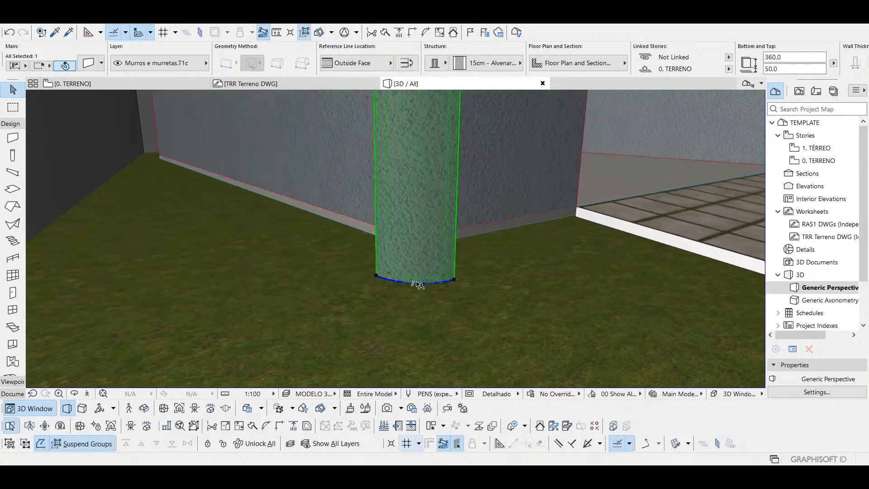
middle_click_drag(525, 136, 483, 236)
scroll(486, 305, "down", 2)
scroll(398, 311, "up", 5)
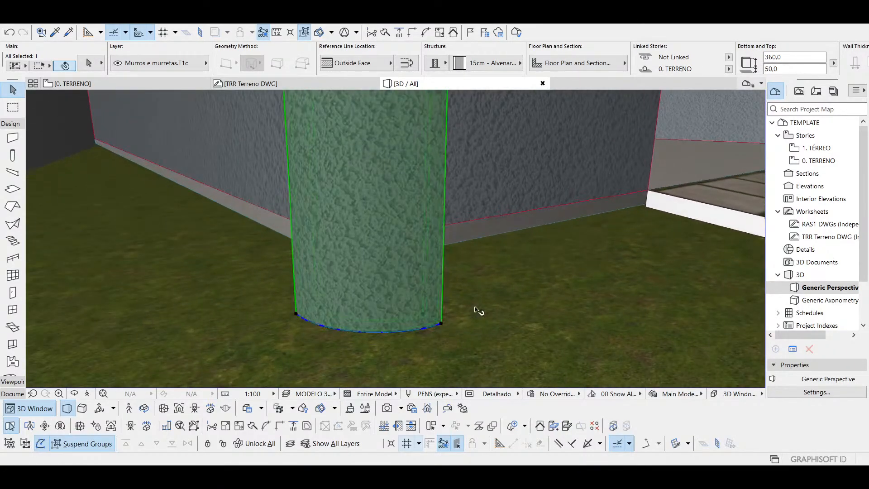
middle_click_drag(475, 307, 189, 254, "shift")
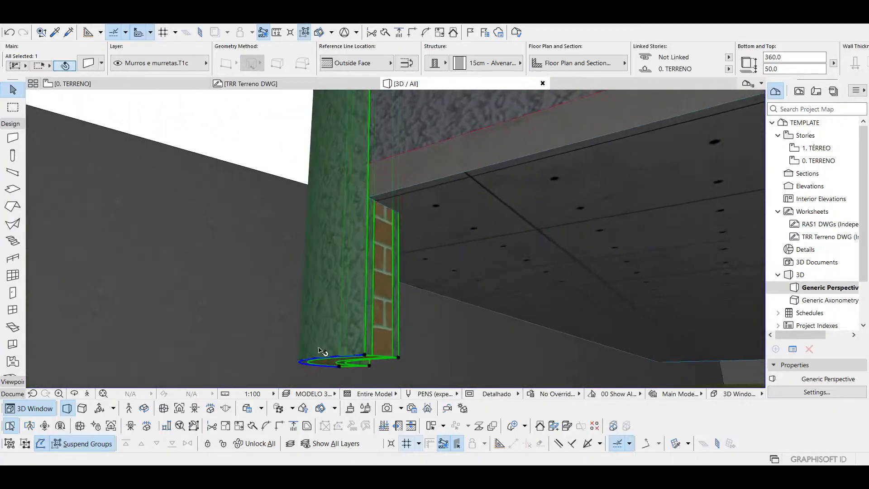
left_click(439, 182)
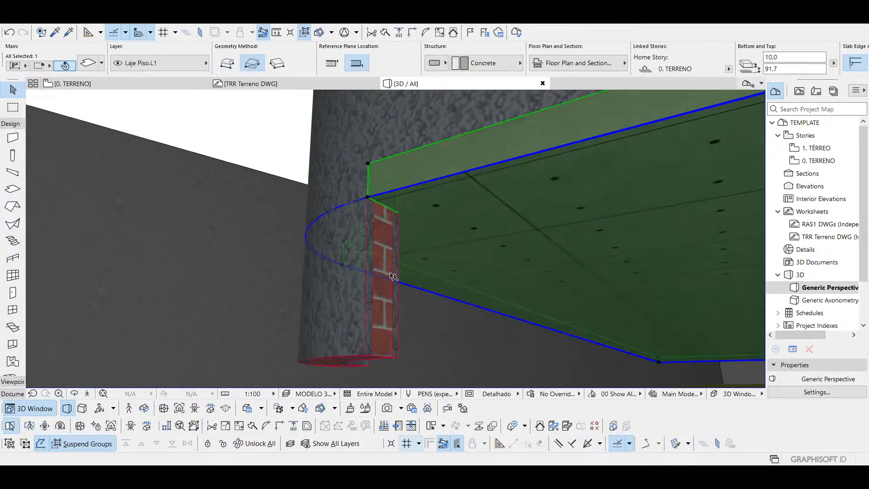
left_click(353, 345)
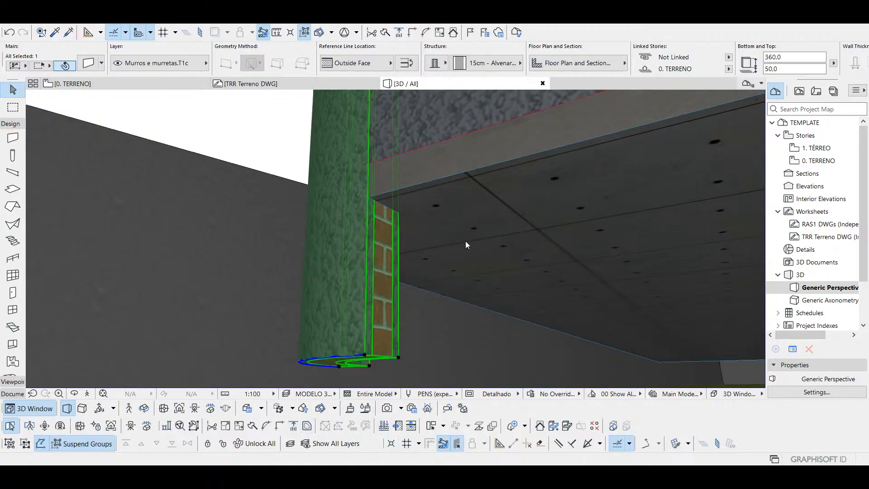
key("Delete")
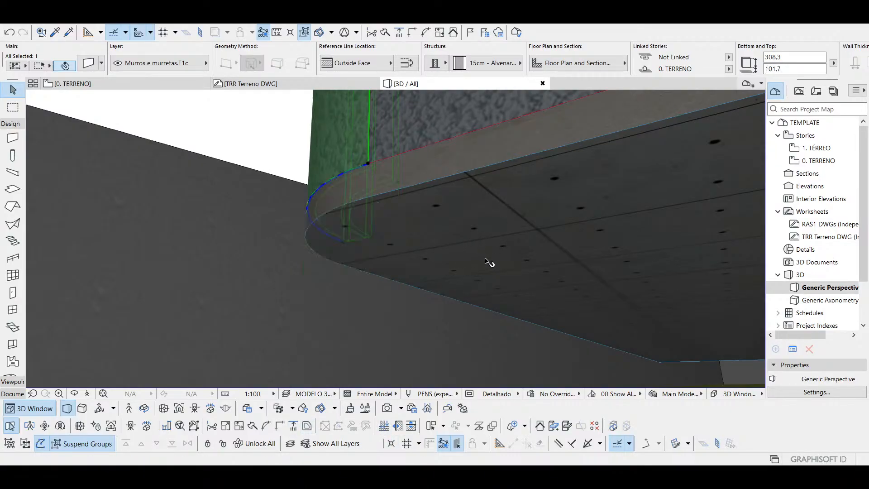
Inspect the adjusted left-block walls, the rounded corner and the garage side wall from the front in 3D.
left_click_drag(380, 231, 554, 286)
scroll(552, 286, "down", 4)
middle_click_drag(645, 274, 497, 302)
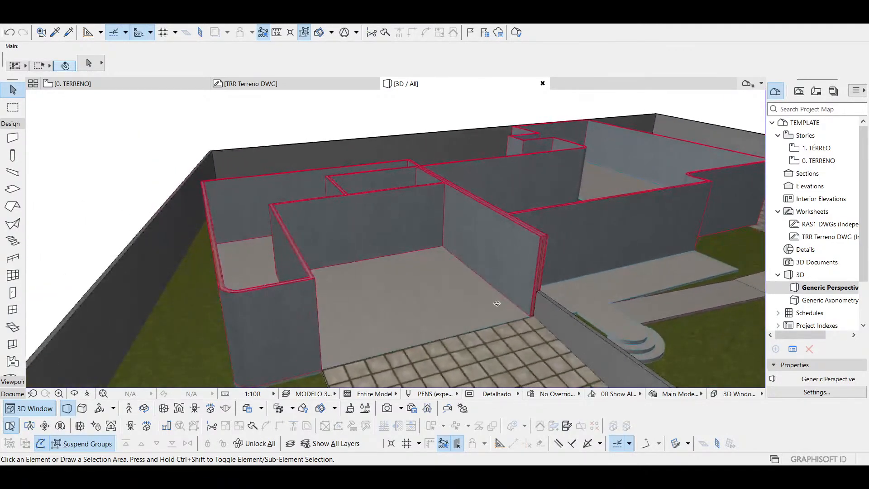
left_click(503, 257)
middle_click_drag(460, 266, 384, 291)
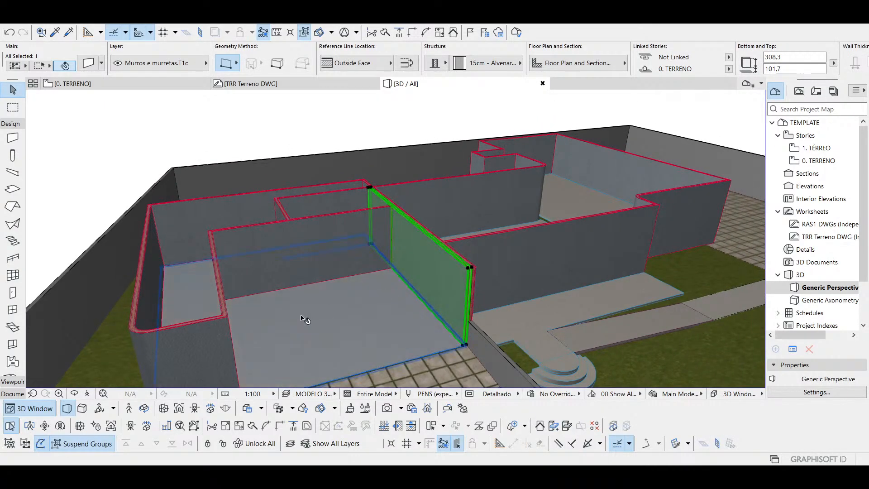
key("Escape")
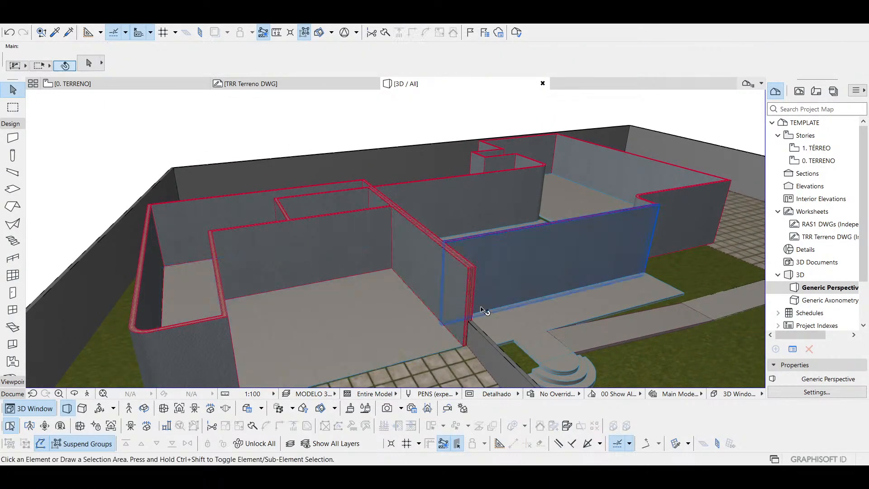
middle_click_drag(455, 301, 409, 277, "shift")
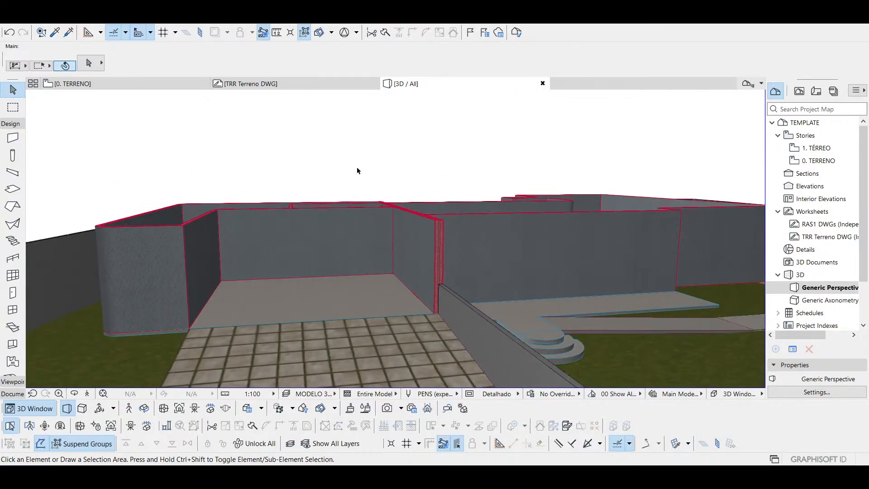
Undo the slab adjustments of the curved corner wall and the other left-block walls.
middle_click_drag(357, 171, 448, 156, "shift")
key("ctrl+z")
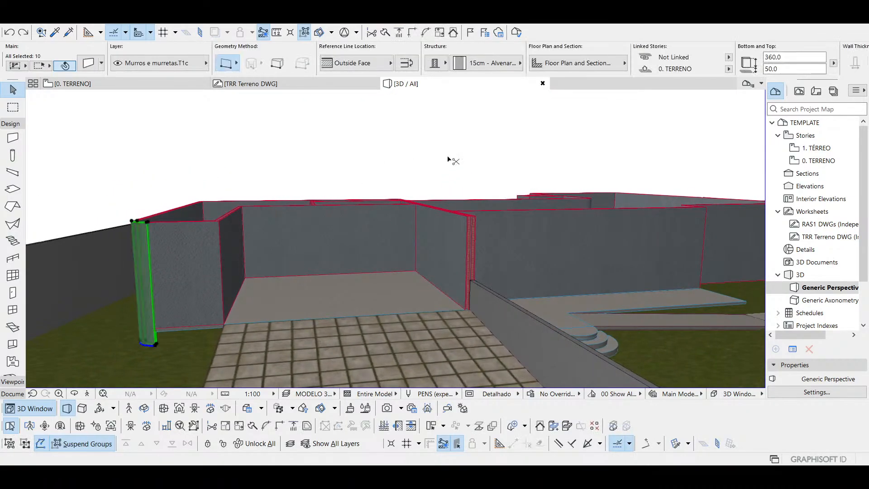
key("ctrl+z")
middle_click_drag(330, 212, 408, 221)
left_click(363, 186)
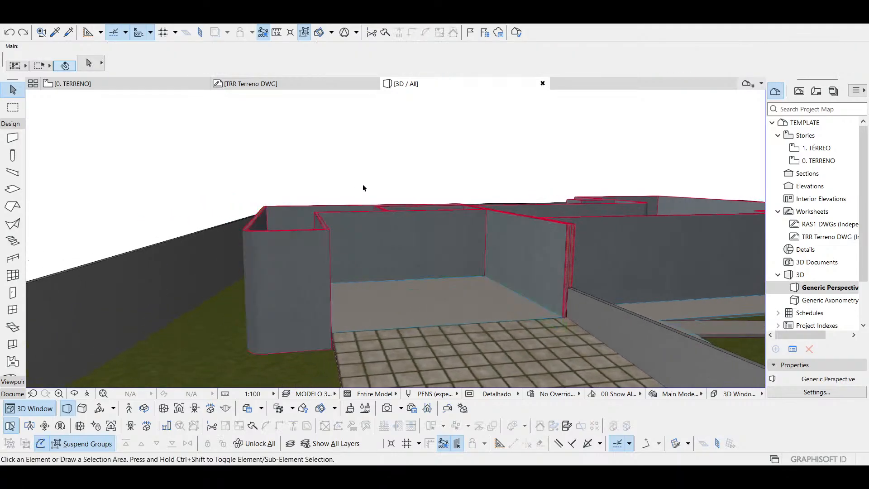
Open the TERRENO floor plan and check the left block's walls with the trace reference turned off, then on again.
left_click(157, 83)
scroll(394, 239, "down", 5)
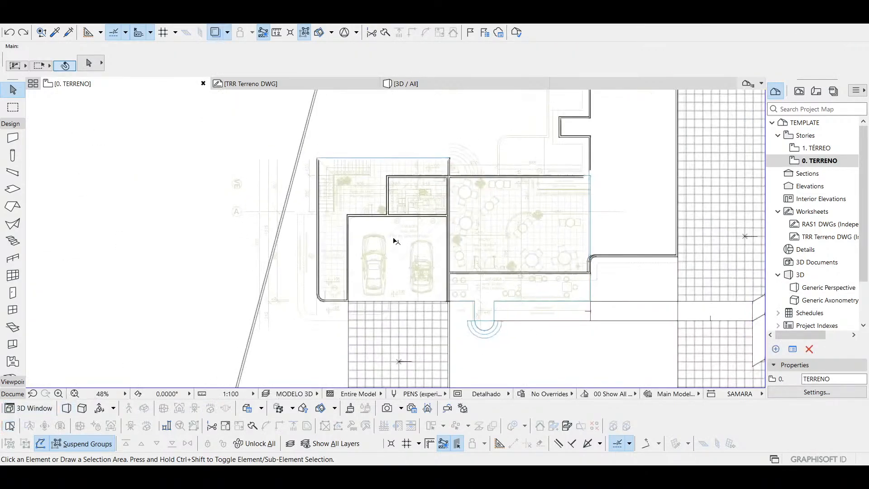
middle_click_drag(448, 179, 356, 278)
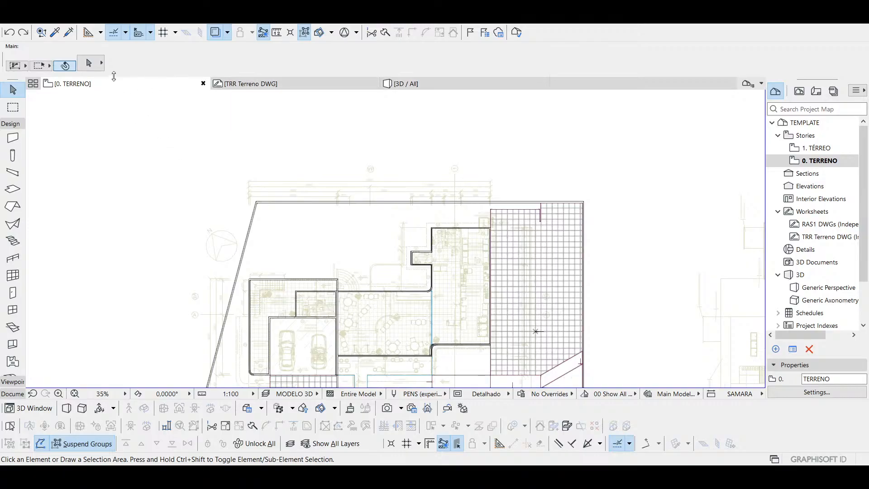
middle_click_drag(333, 191, 382, 99)
left_click(216, 32)
middle_click_drag(352, 295, 365, 213)
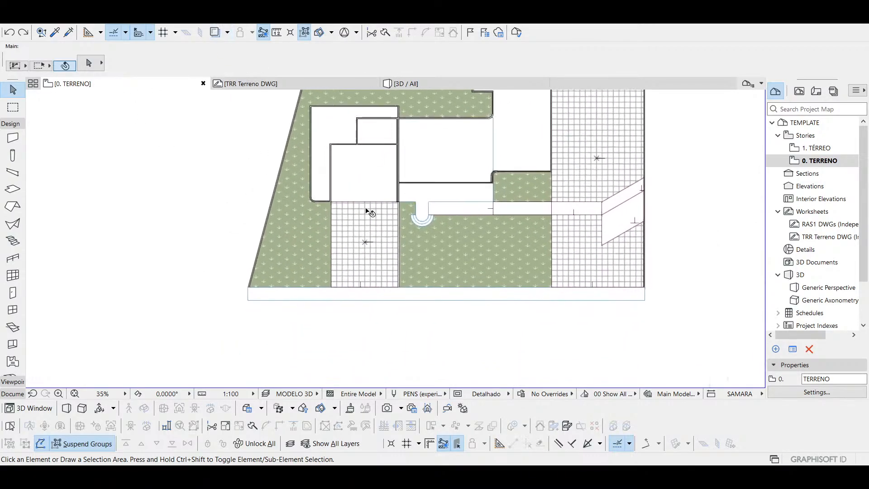
scroll(350, 146, "up", 2)
scroll(352, 150, "up", 4)
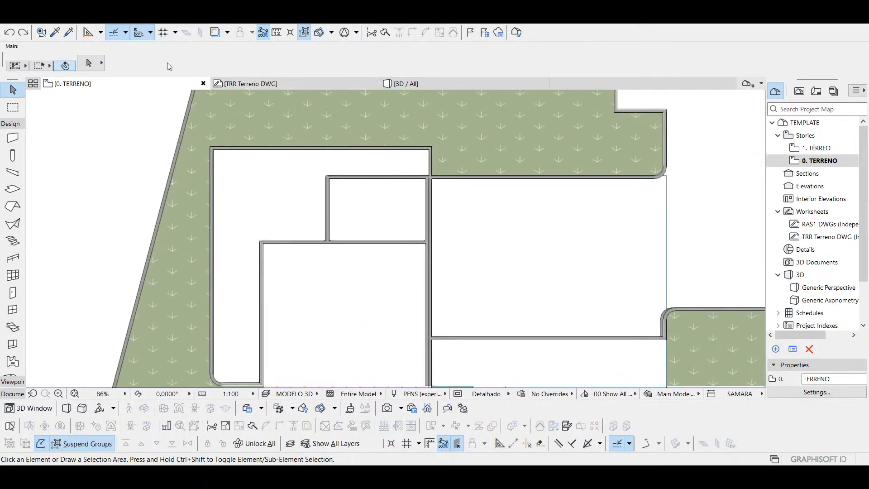
left_click(216, 32)
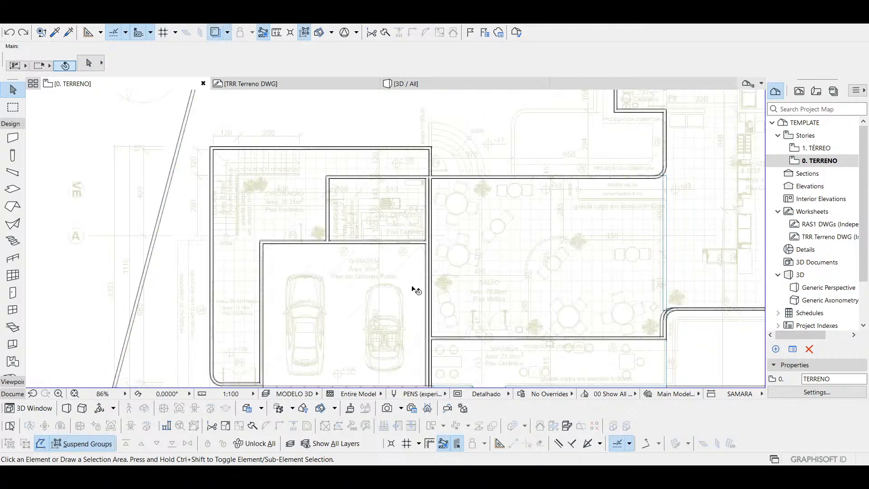
Examine the laundry and storage area of the traced plan and start a measurement from the laundry's upper wall.
middle_click_drag(413, 287, 256, 263)
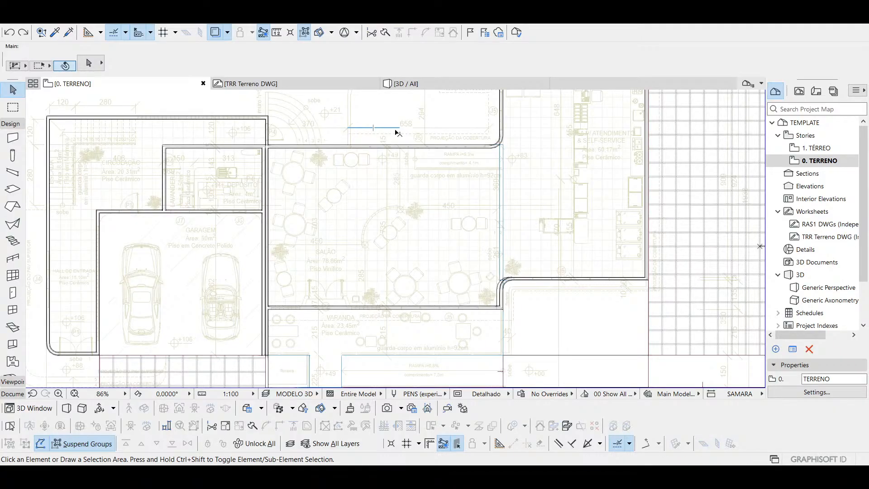
scroll(200, 232, "up", 6)
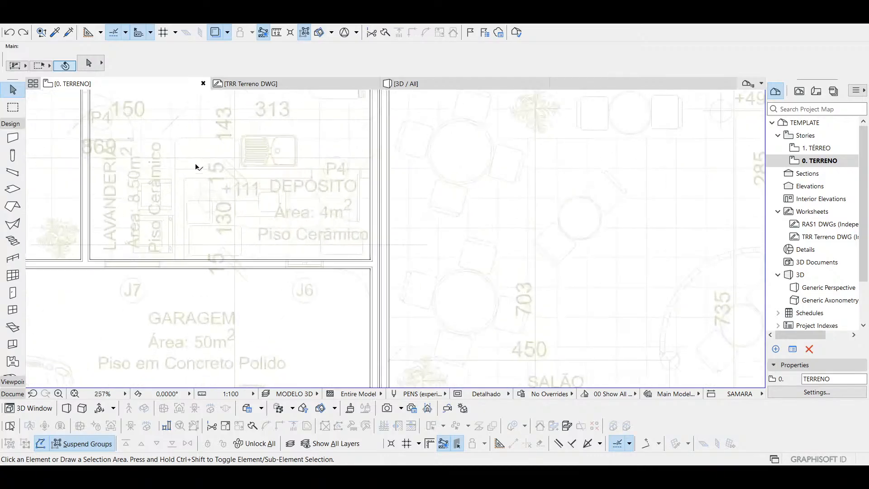
middle_click_drag(208, 155, 263, 238)
scroll(263, 238, "down", 3)
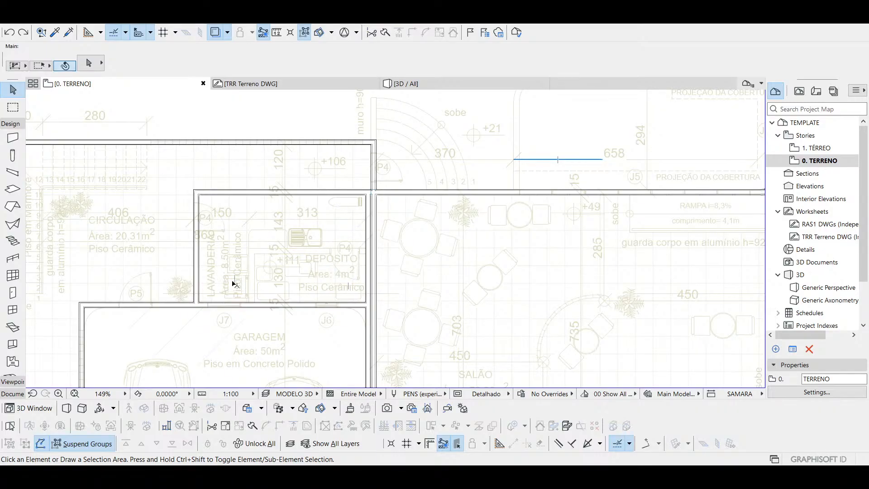
scroll(261, 227, "up", 4)
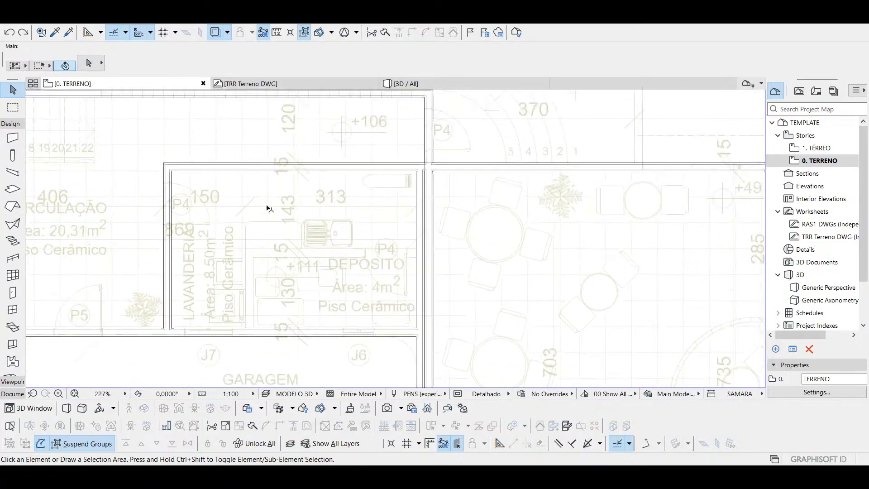
key("m")
left_click(265, 157)
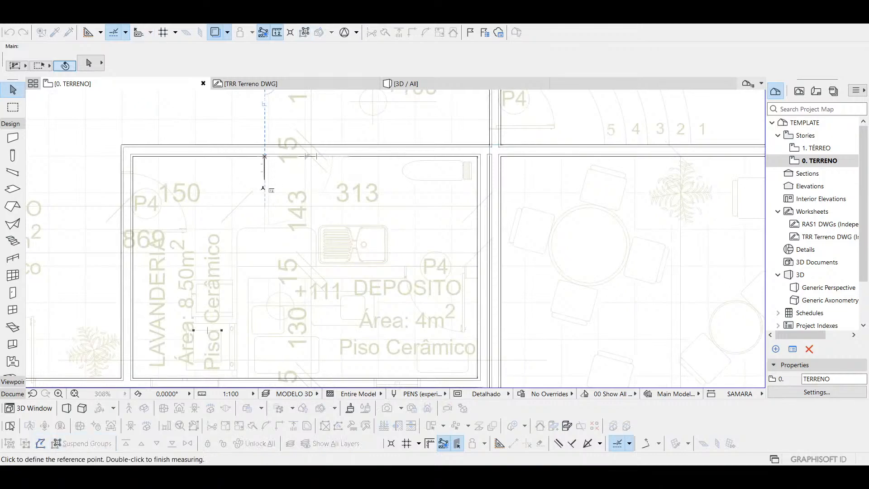
key("Escape")
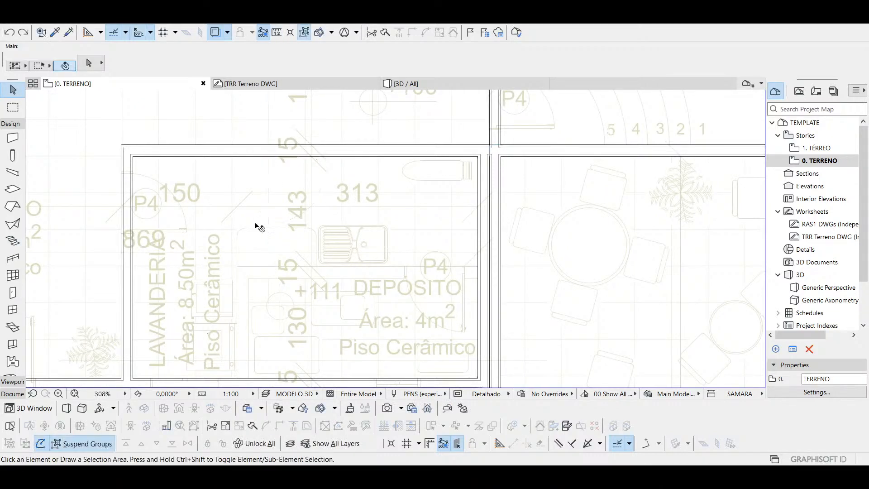
Measure the distance from the laundry counter's edge to the inner face of the wall beside the circulation area.
scroll(373, 266, "down", 3)
scroll(297, 229, "up", 7)
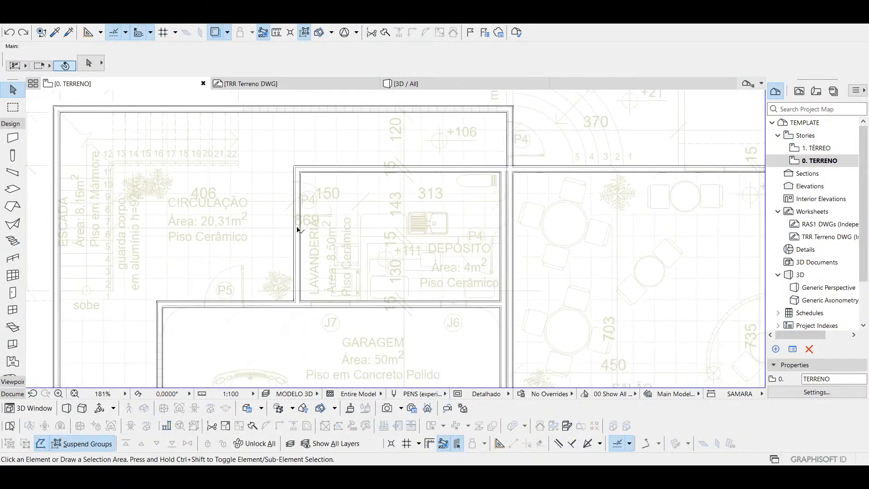
key("m")
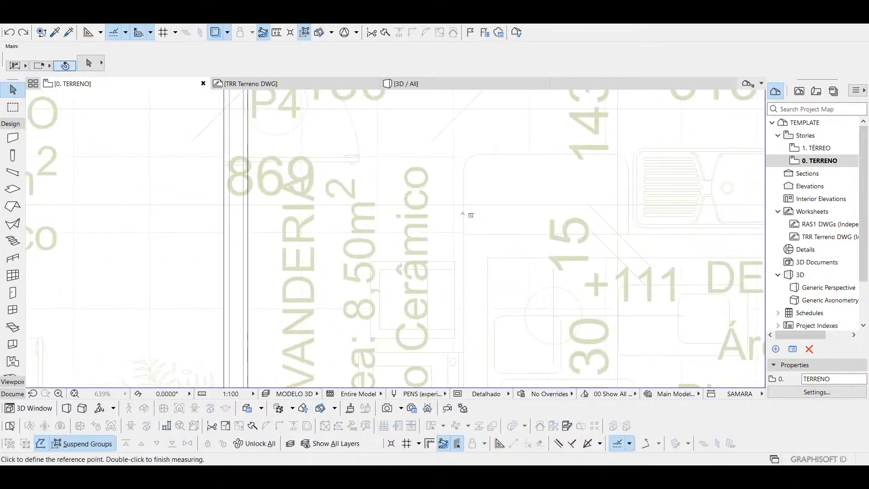
left_click(464, 209)
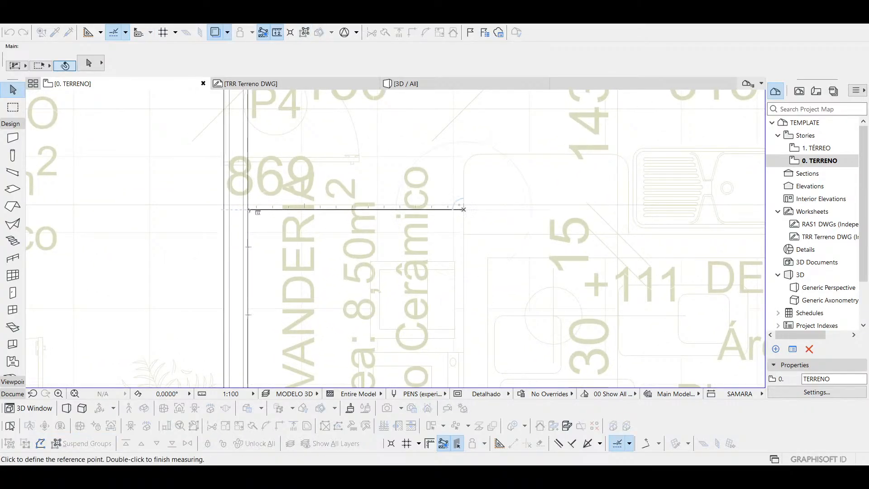
key("Escape")
key("m")
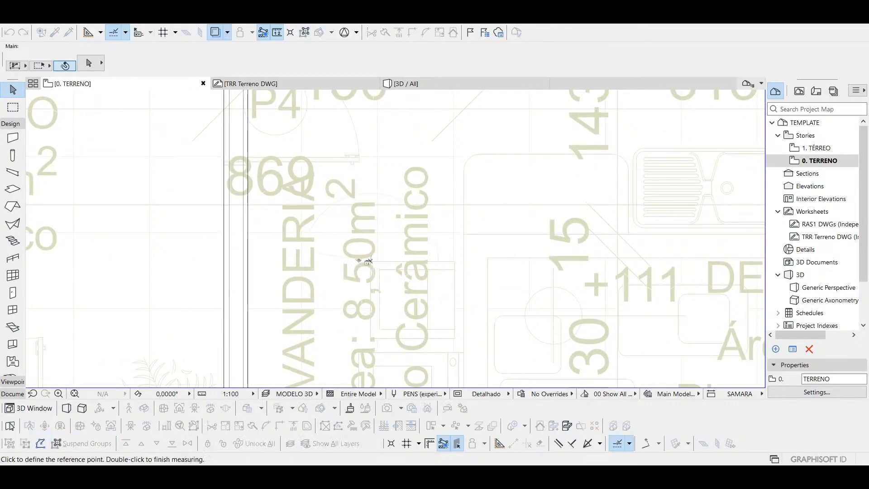
left_click(367, 261)
key("Escape")
middle_click_drag(544, 255, 335, 295)
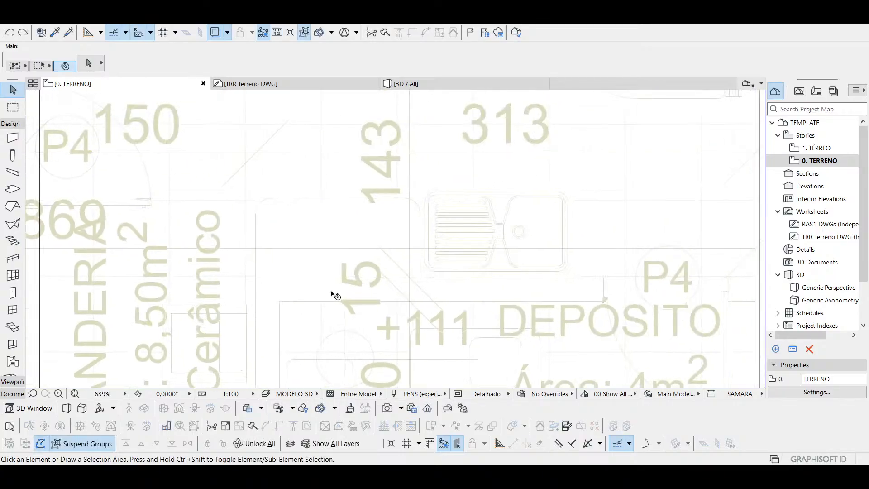
scroll(335, 295, "down", 8)
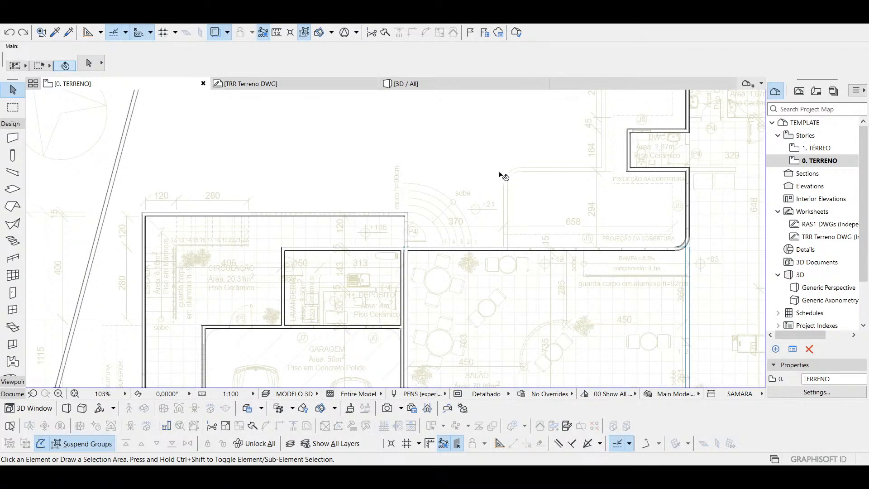
Open the TRR Terreno DWG worksheet and locate the longitudinal section through the salon, storage, laundry and circulation area.
middle_click_drag(501, 174, 417, 216)
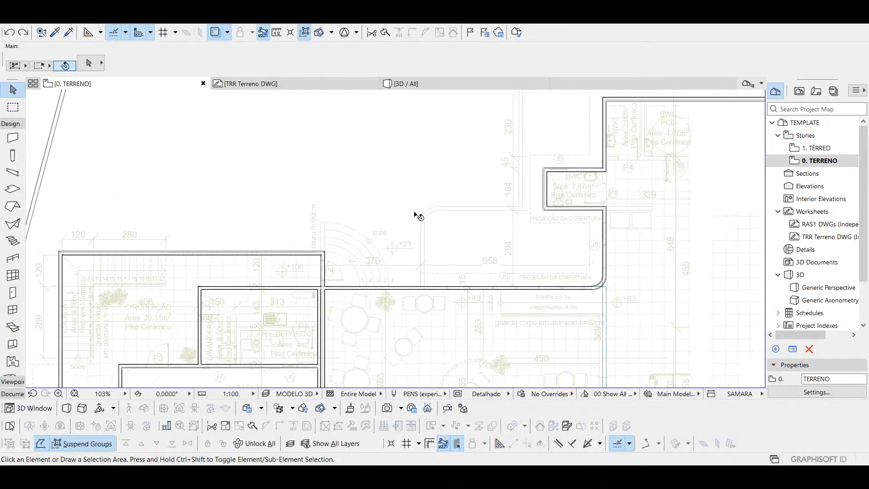
left_click(242, 84)
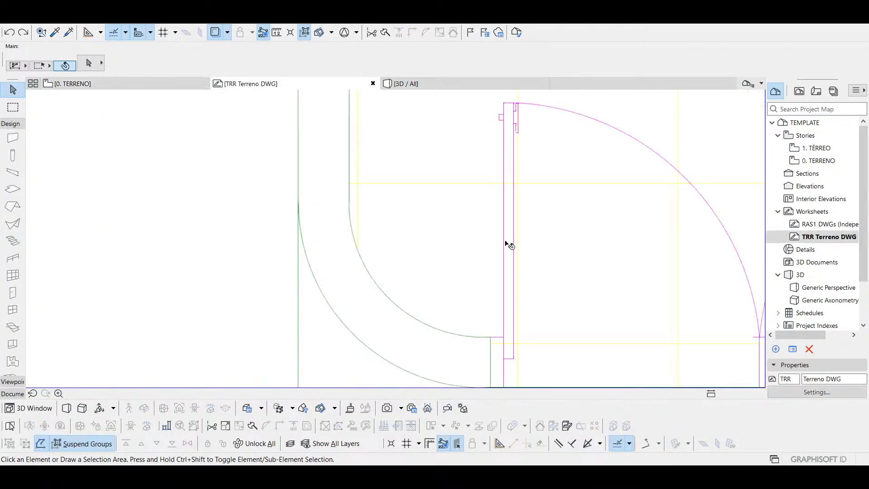
scroll(509, 246, "down", 5)
scroll(537, 247, "down", 10)
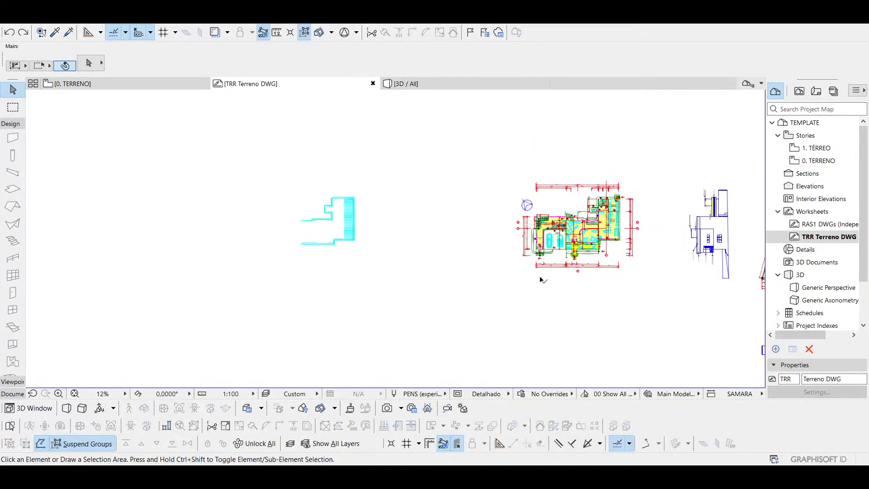
middle_click_drag(442, 299, 269, 276)
middle_click_drag(528, 289, 155, 247)
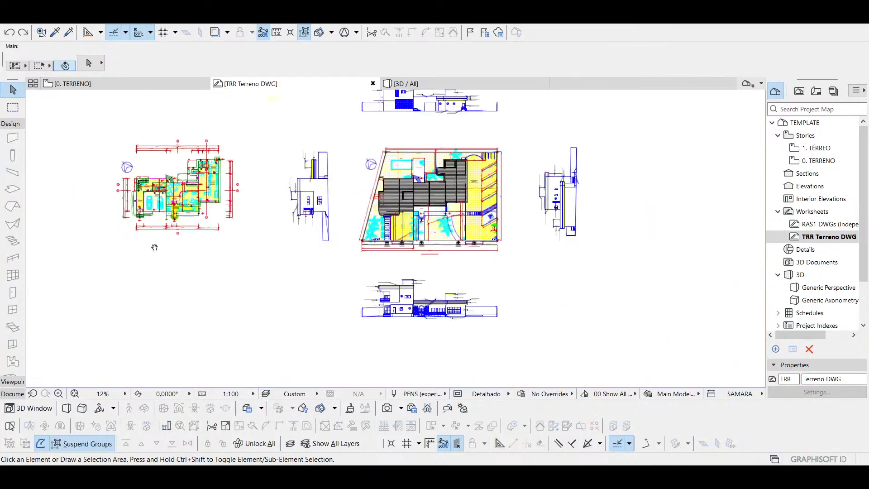
middle_click_drag(391, 170, 443, 334)
scroll(399, 296, "up", 11)
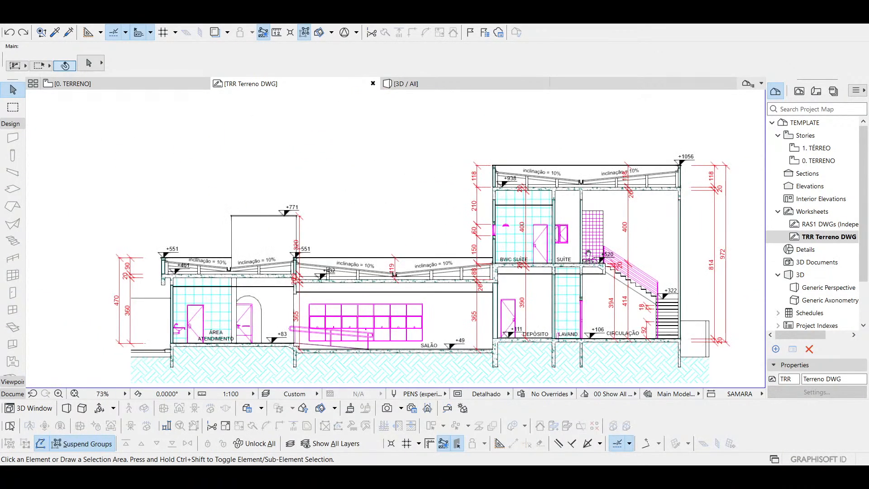
Measure the storage room's height from its floor towards the upper slab beside the salon wall in the longitudinal section.
middle_click_drag(624, 274, 501, 213)
scroll(439, 251, "up", 4)
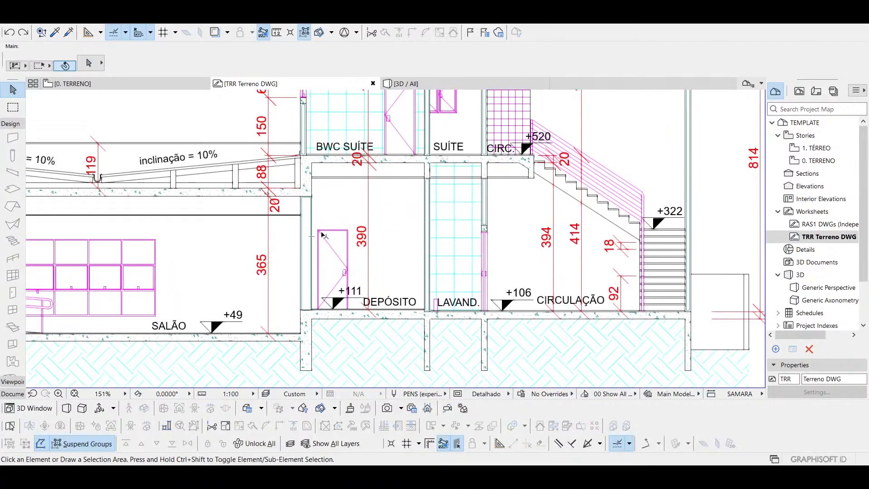
scroll(328, 236, "up", 3)
scroll(343, 239, "up", 1)
middle_click_drag(344, 196, 364, 249)
scroll(365, 249, "down", 2)
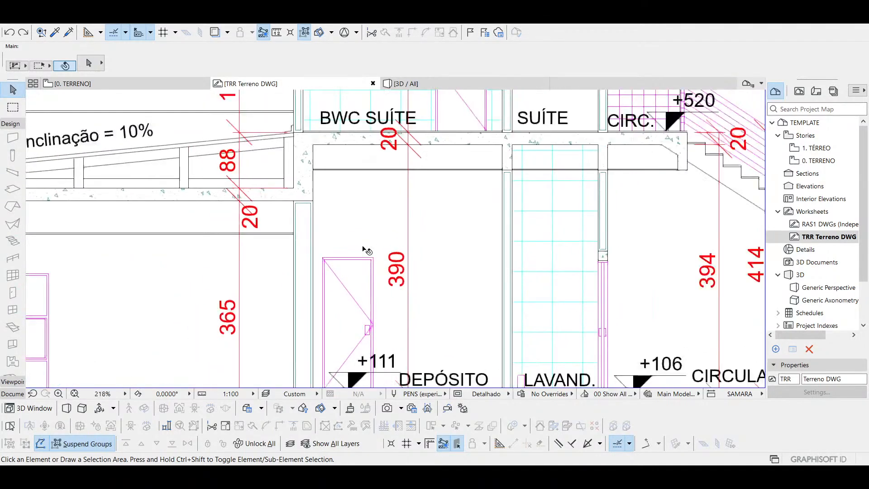
key("m")
left_click(336, 352)
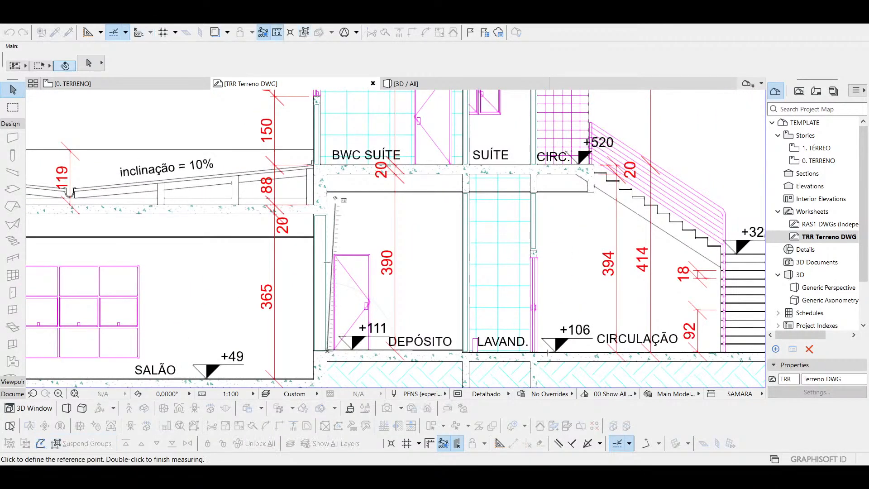
key("Escape")
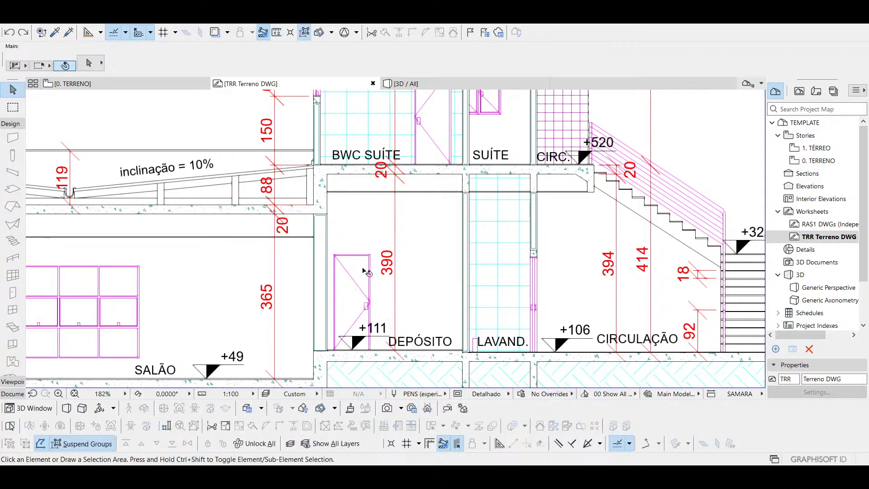
Measure the laundry's height from the floor to the slab underside, along the wall beside the circulation area in the section.
middle_click_drag(439, 259, 324, 217)
scroll(339, 294, "up", 3)
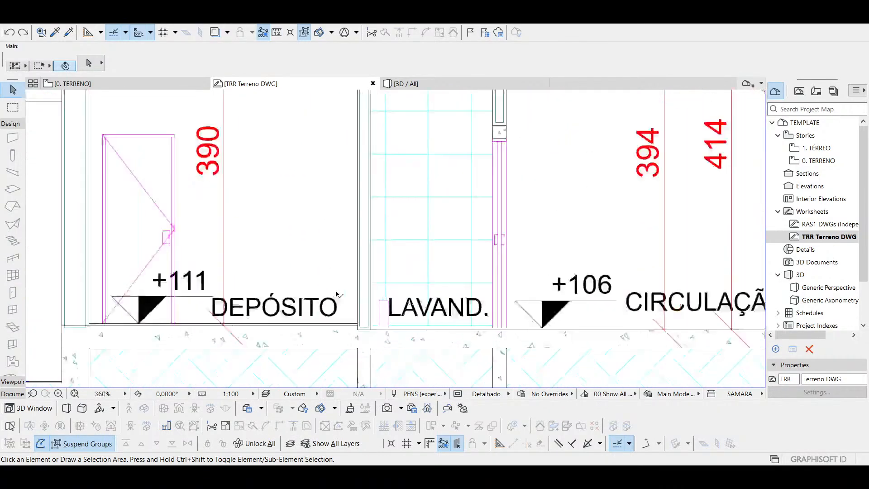
middle_click_drag(402, 279, 313, 274)
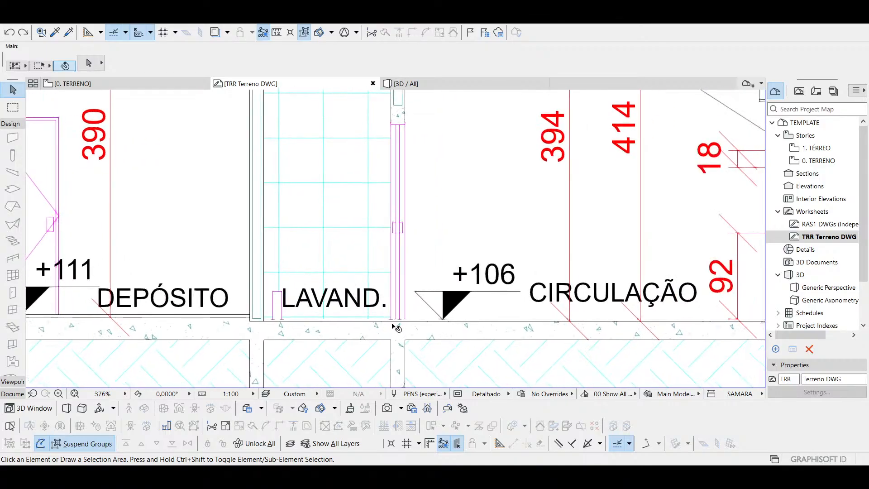
scroll(392, 326, "up", 5)
key("m")
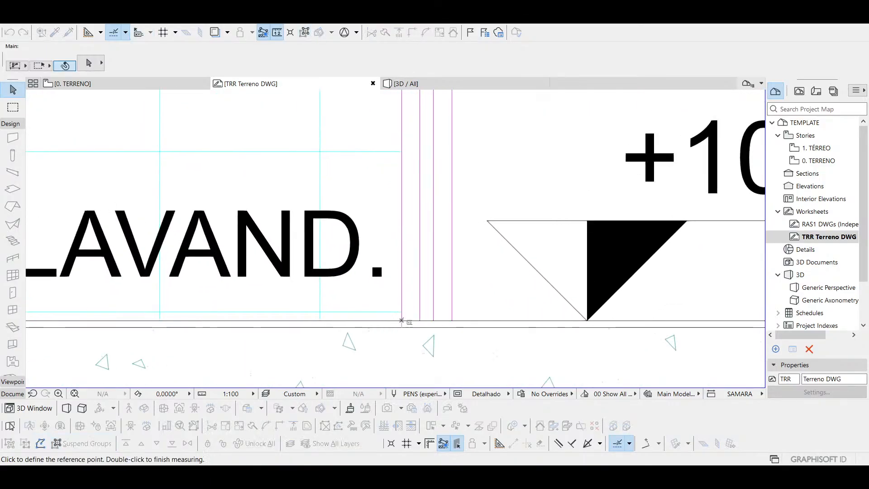
scroll(401, 320, "down", 5)
scroll(402, 141, "up", 5)
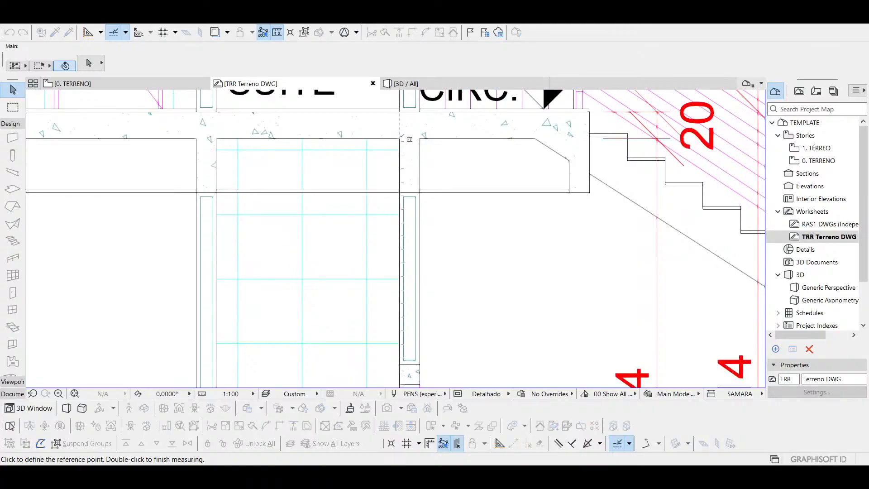
middle_click_drag(400, 136, 382, 173)
scroll(383, 172, "down", 4)
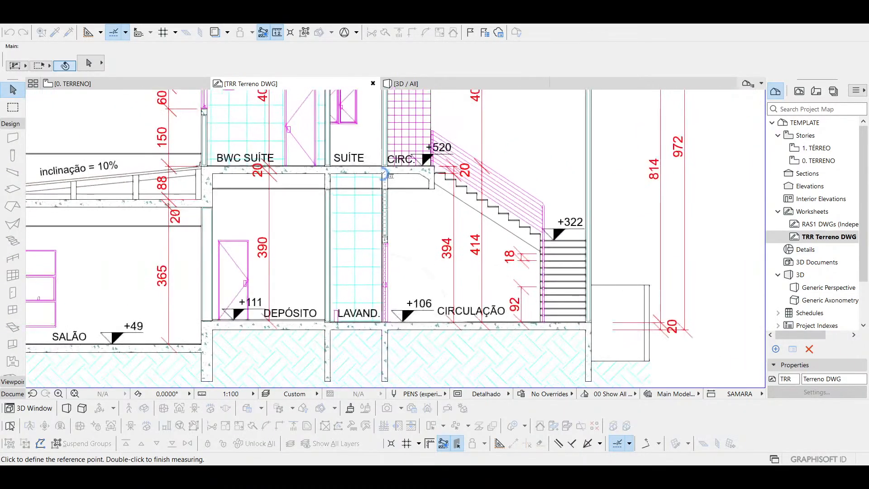
key("Escape")
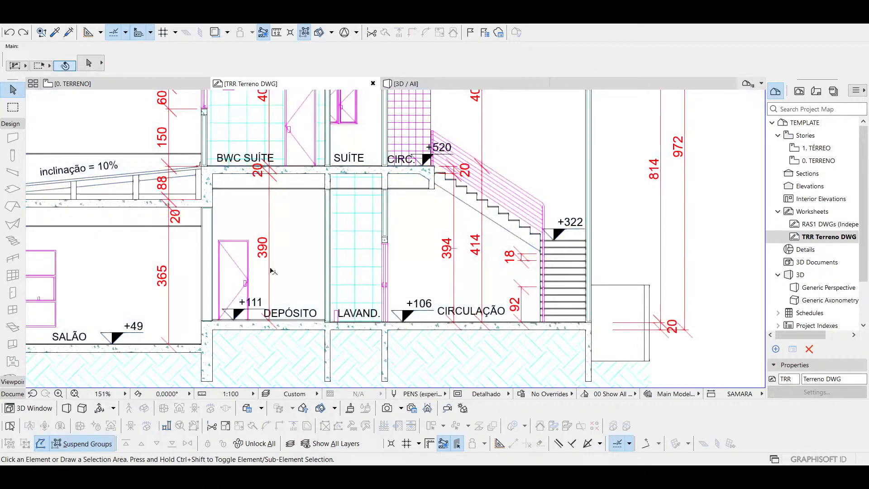
Compare the floor levels, slabs and foundation walls of the service area, salon, storage, laundry and circulation in the section.
mouse_move(272, 270)
middle_mouse_down()
mouse_move(326, 293)
mouse_move(335, 341)
mouse_move(549, 297)
mouse_move(648, 264)
middle_mouse_up()
middle_click_drag(439, 282, 646, 283)
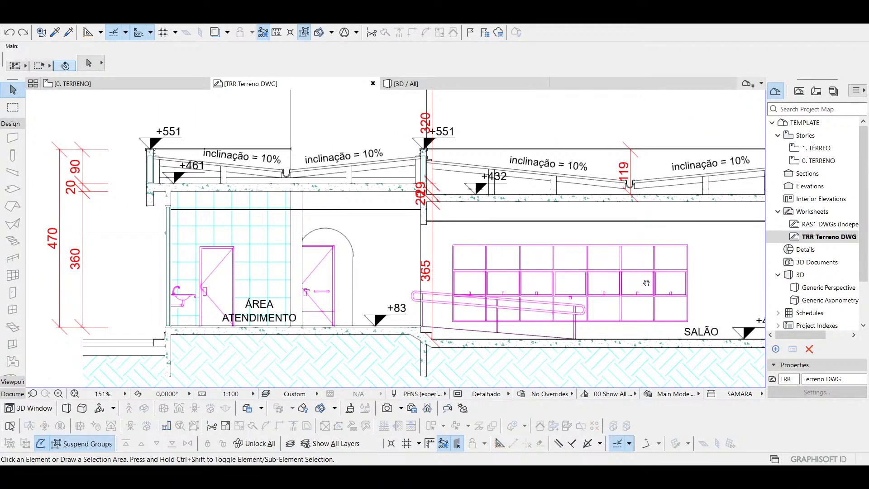
middle_click_drag(647, 283, 183, 271)
middle_click_drag(509, 262, 308, 269)
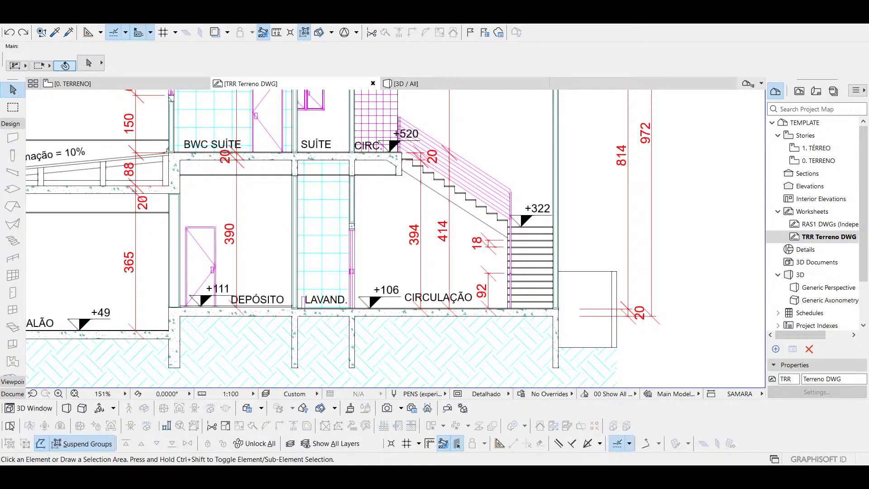
mouse_move(416, 290)
middle_mouse_down()
mouse_move(319, 263)
mouse_move(353, 308)
mouse_move(381, 322)
mouse_move(470, 346)
mouse_move(560, 354)
mouse_move(438, 328)
mouse_move(375, 276)
middle_mouse_up()
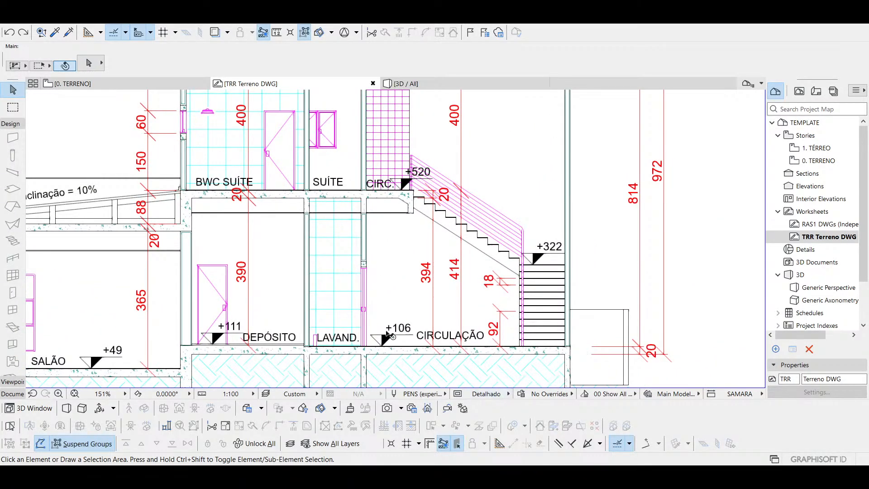
middle_click_drag(391, 335, 378, 263)
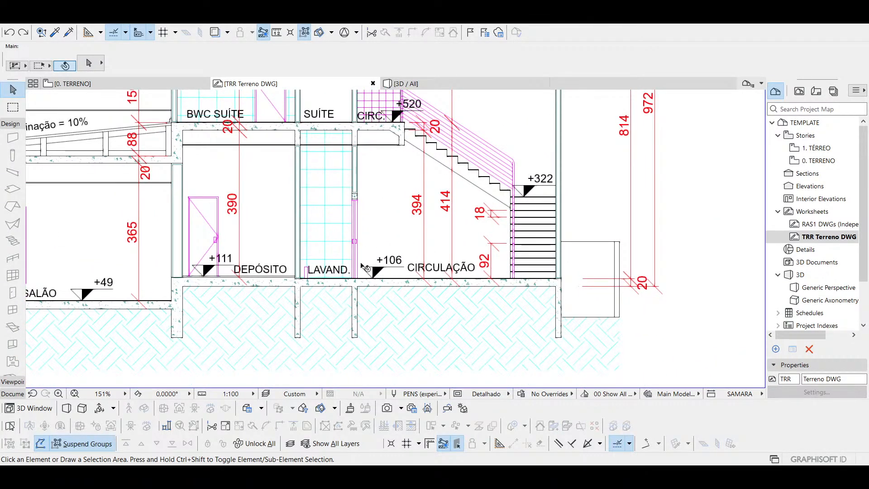
middle_click_drag(298, 198, 407, 240)
scroll(407, 239, "down", 2)
scroll(407, 240, "down", 2)
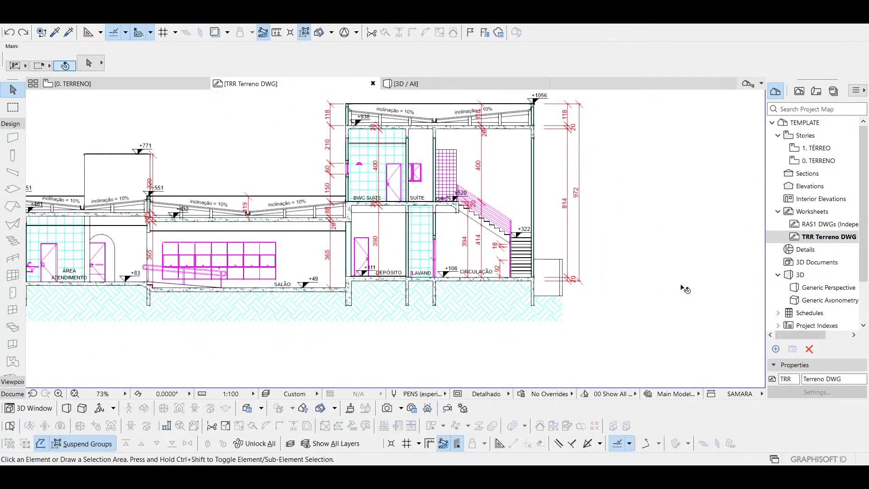
Examine the two-storey block's height dimensions, upper slab and roof levels around the suite and staircase in the section.
key("ctrl+a")
left_click(602, 268)
scroll(434, 192, "up", 3)
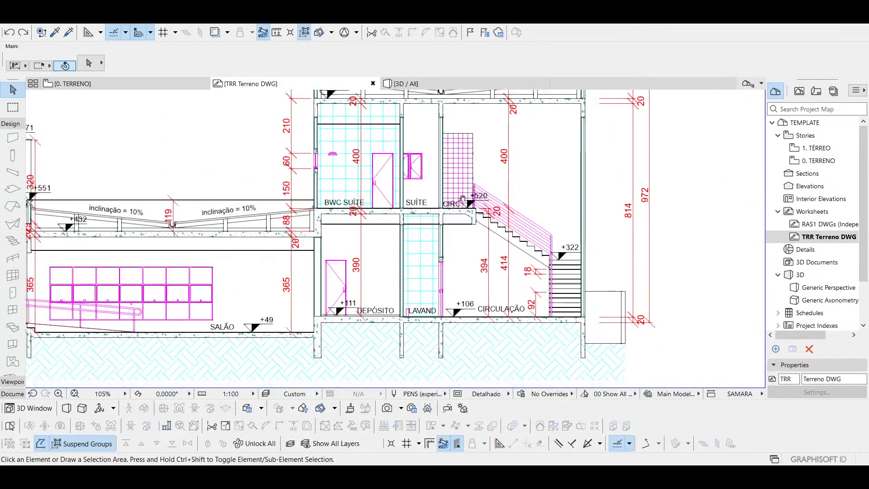
middle_click_drag(461, 197, 425, 208)
mouse_move(390, 185)
middle_mouse_down()
mouse_move(370, 235)
mouse_move(379, 162)
mouse_move(377, 198)
middle_mouse_up()
scroll(378, 195, "up", 6)
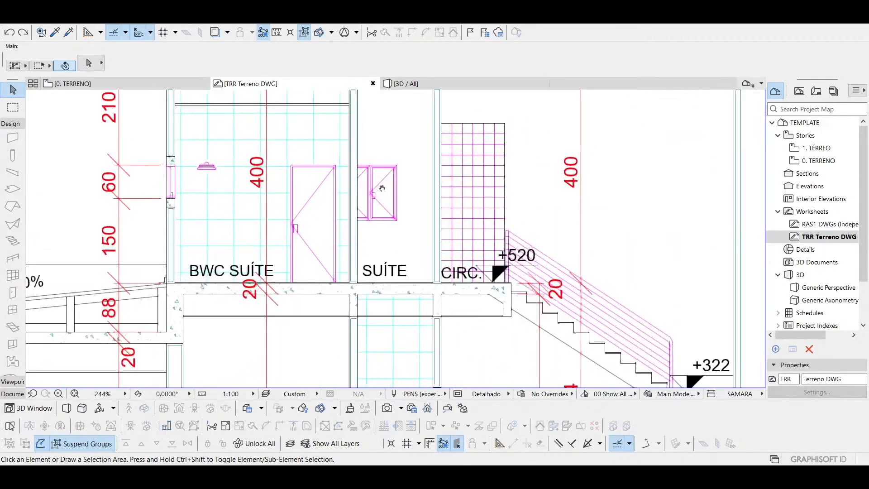
scroll(383, 188, "down", 7)
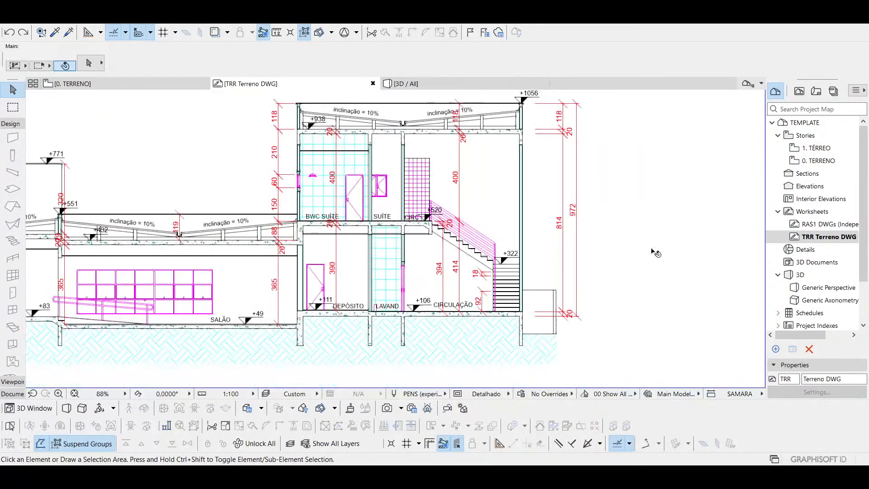
left_click(685, 183)
key("Escape")
middle_click_drag(544, 143, 538, 159)
middle_click_drag(508, 110, 509, 126)
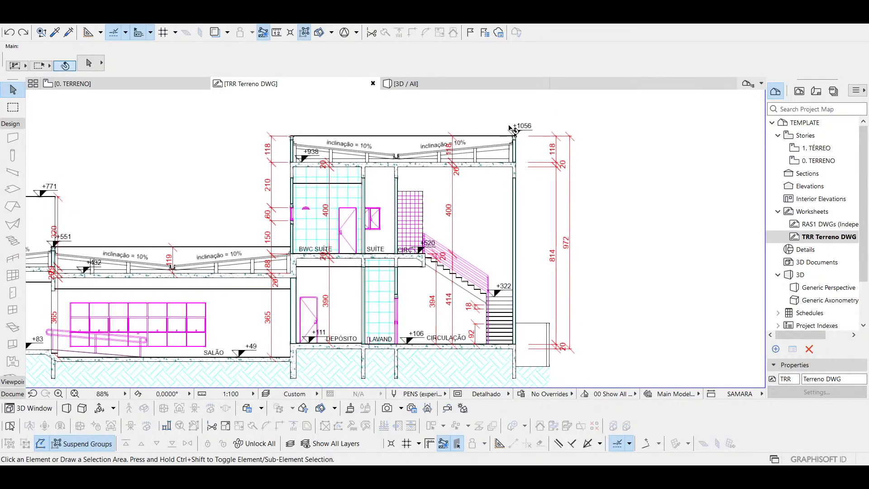
middle_click_drag(457, 183, 463, 164)
middle_click_drag(414, 201, 412, 177)
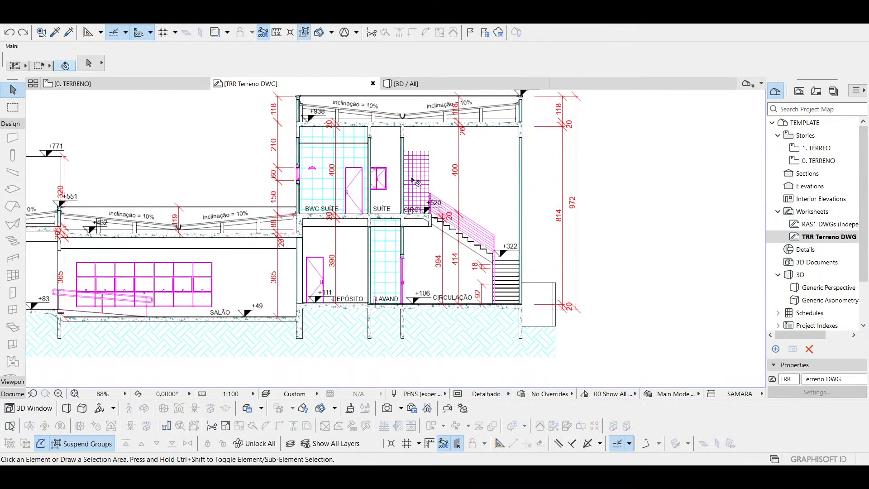
middle_click_drag(264, 109, 267, 128)
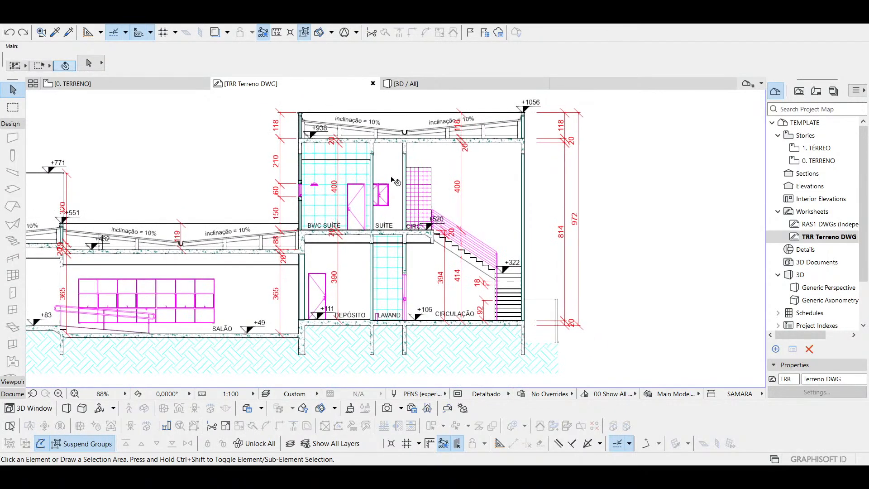
mouse_move(261, 159)
middle_mouse_down()
mouse_move(437, 170)
mouse_move(457, 340)
middle_mouse_up()
Look through the worksheet's roof plan, transverse section, elevations and site plan, returning to the ground floor plan.
scroll(437, 170, "down", 6)
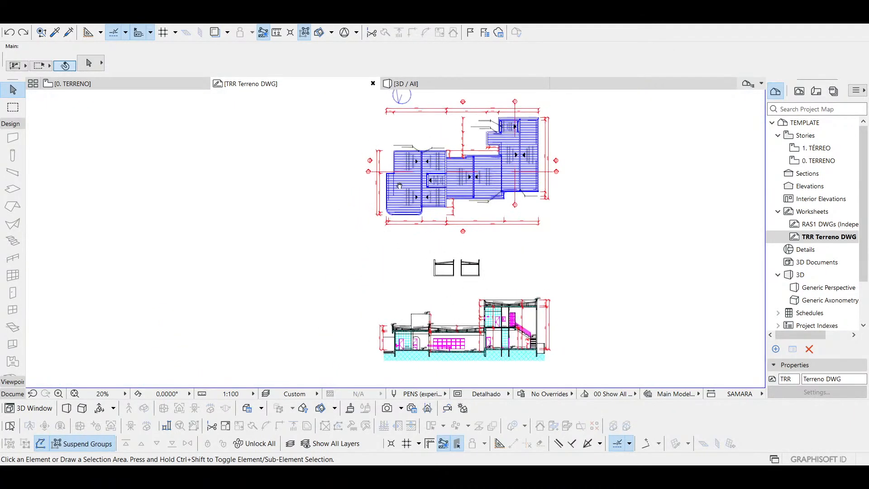
middle_click_drag(417, 121, 394, 232)
middle_click_drag(410, 198, 392, 277)
middle_click_drag(394, 236, 428, 122)
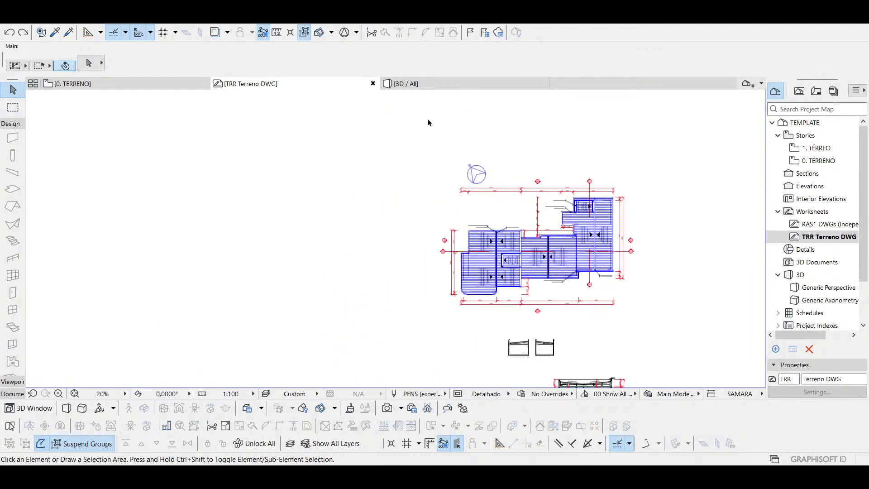
scroll(429, 122, "down", 5)
middle_click_drag(404, 253, 275, 191)
scroll(476, 233, "up", 6)
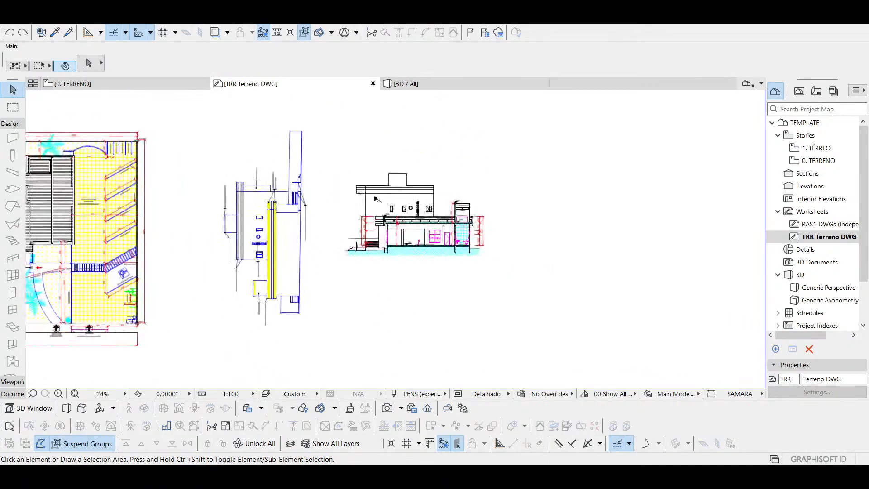
middle_click_drag(301, 221, 552, 167)
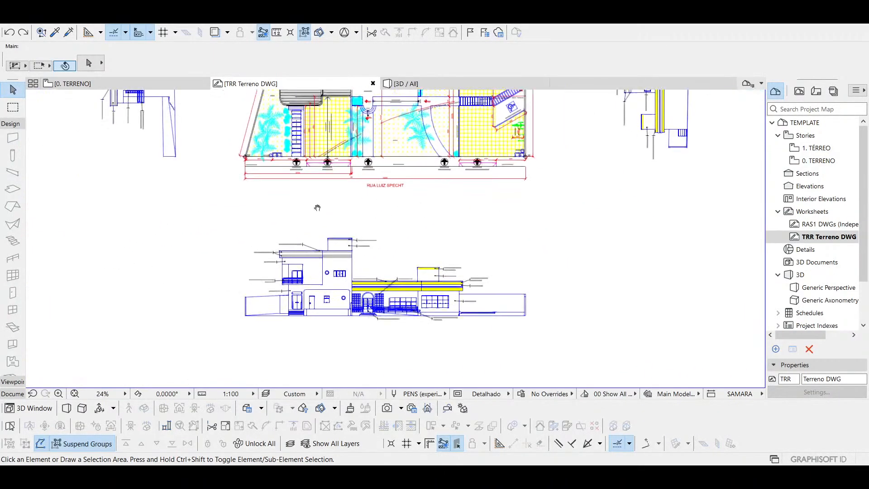
middle_click_drag(318, 208, 535, 364)
middle_click_drag(294, 224, 549, 254)
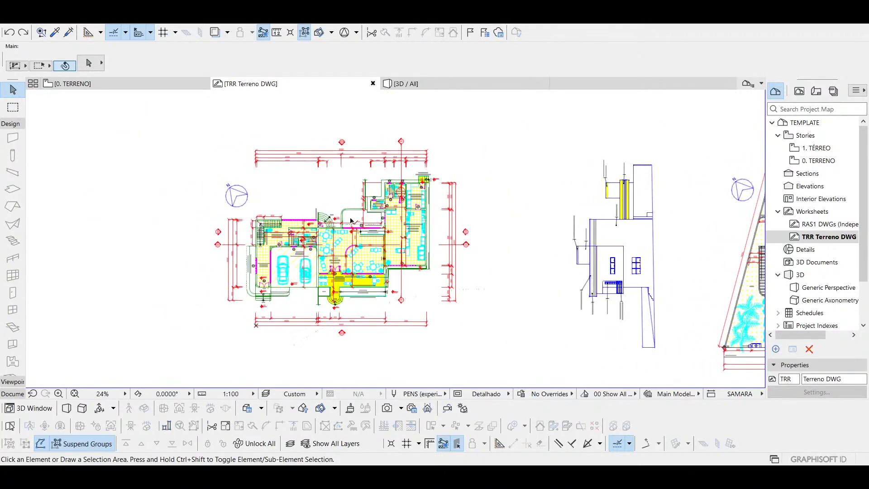
Examine the ground floor plan's section markers, room layout and dimensions in the worksheet.
scroll(353, 220, "up", 2)
scroll(327, 190, "up", 2)
scroll(529, 156, "up", 4)
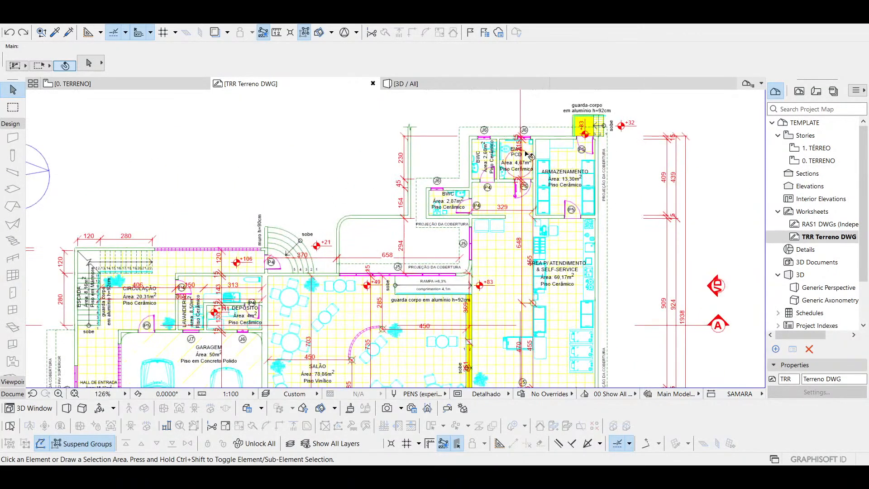
scroll(527, 154, "down", 6)
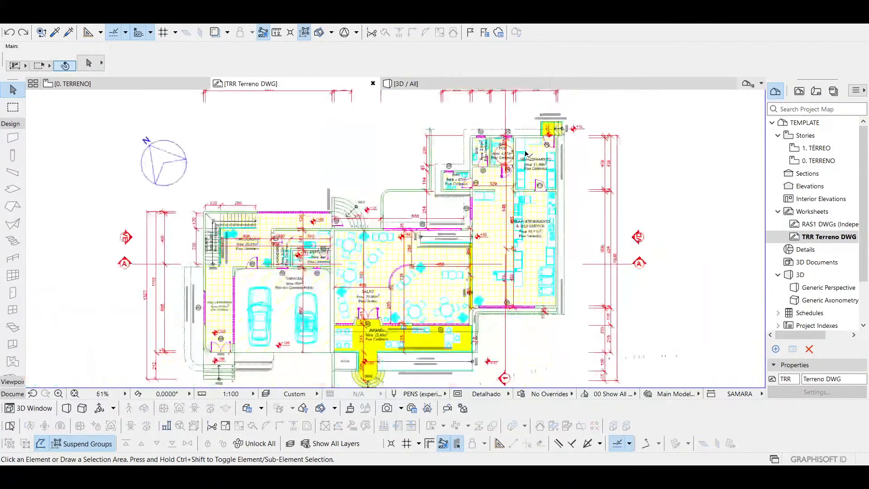
middle_click_drag(361, 173, 303, 154)
scroll(303, 154, "down", 2)
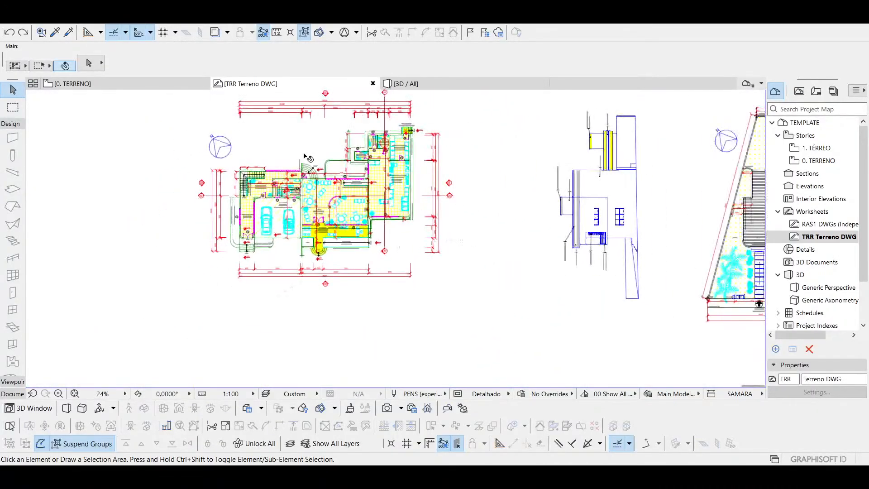
middle_click_drag(492, 200, 343, 261)
scroll(307, 299, "up", 6)
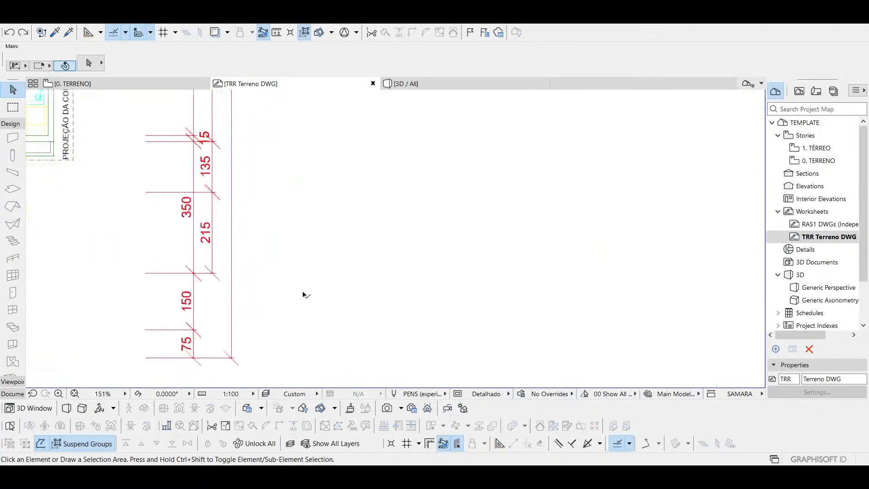
Select all the linework in the worksheet to check the imported drawings, and clear the selection.
scroll(308, 297, "down", 6)
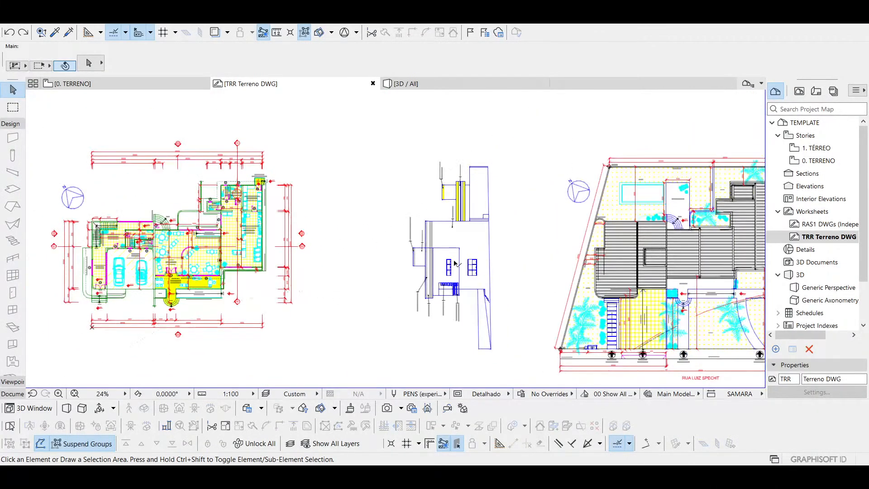
middle_click_drag(494, 240, 610, 226)
middle_click_drag(451, 312, 484, 307)
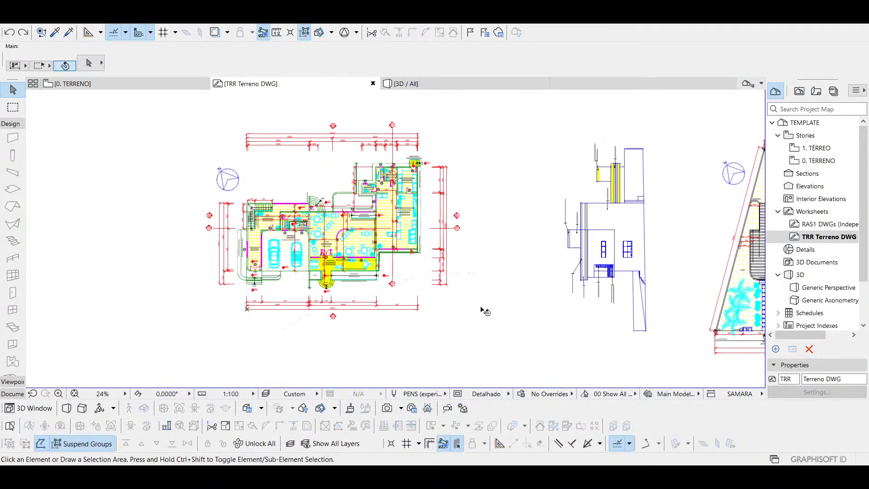
key("ctrl+a")
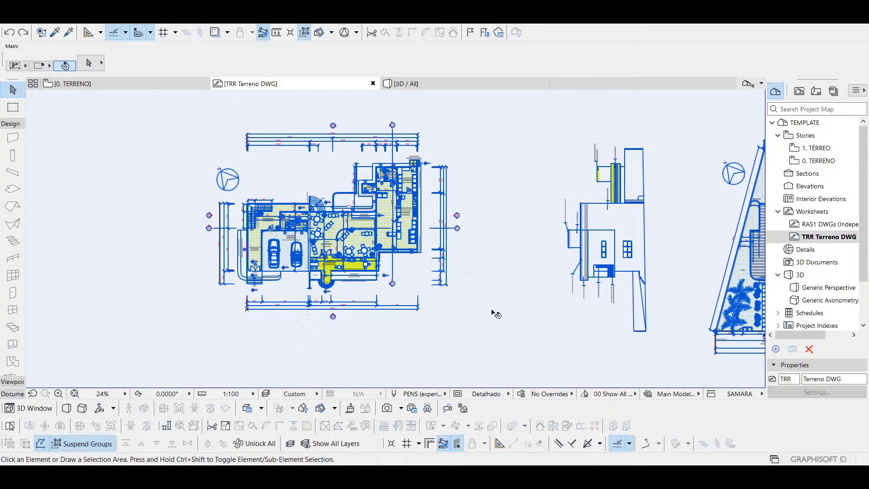
middle_click_drag(501, 155, 489, 157)
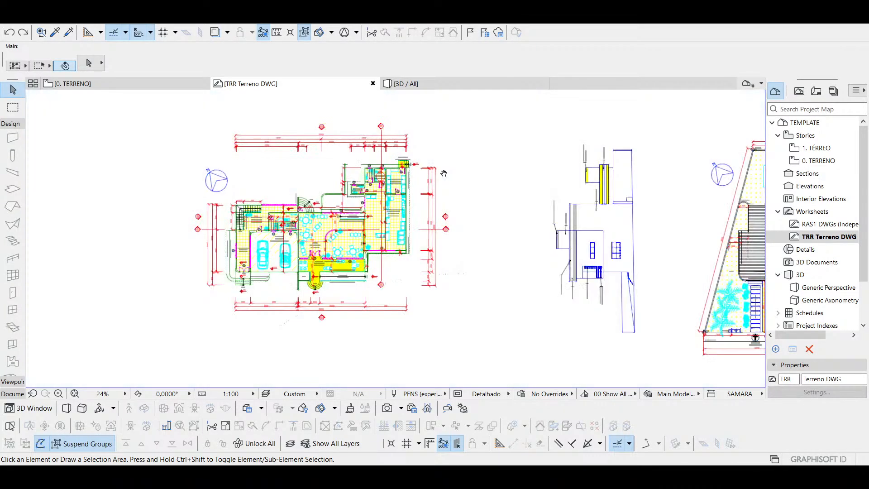
middle_click_drag(446, 167, 312, 170)
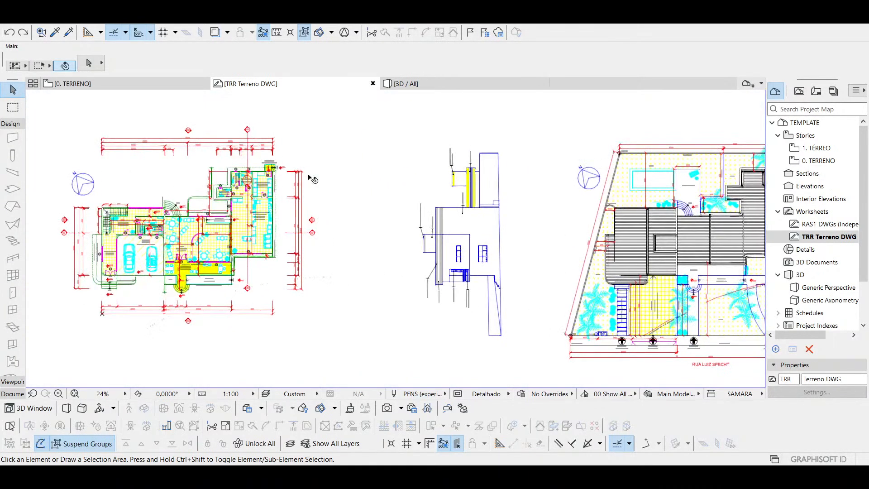
Examine the water tank, sloped roof, slab levels and height dimensions in the worksheet's transverse section.
mouse_move(412, 226)
middle_mouse_down()
mouse_move(550, 231)
mouse_move(467, 210)
middle_mouse_up()
mouse_move(604, 218)
middle_mouse_down()
mouse_move(474, 204)
mouse_move(335, 204)
mouse_move(337, 219)
middle_mouse_up()
mouse_move(463, 217)
middle_mouse_down()
mouse_move(318, 217)
mouse_move(303, 225)
middle_mouse_up()
middle_click_drag(404, 244, 349, 256)
scroll(407, 236, "up", 5)
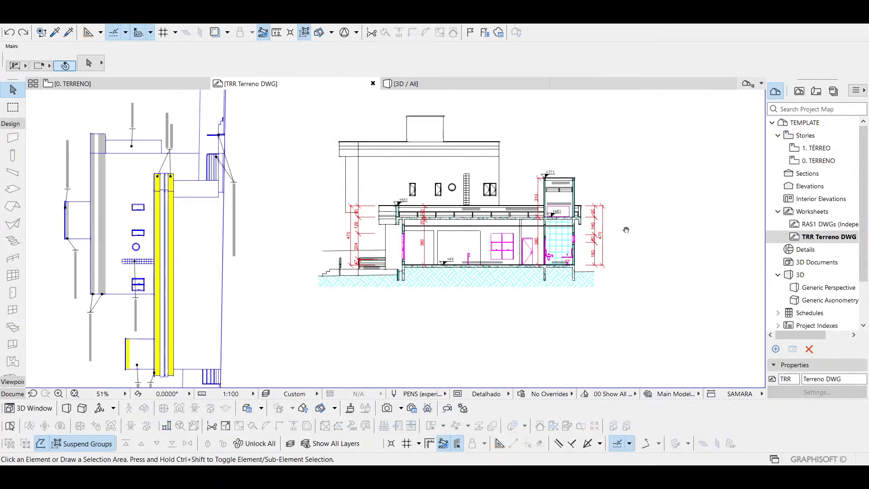
scroll(599, 239, "up", 6)
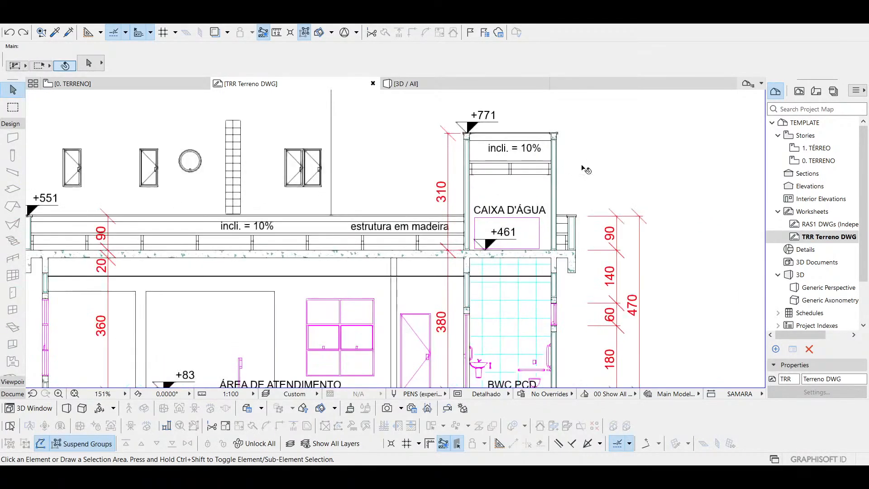
middle_click_drag(584, 167, 625, 288)
scroll(626, 289, "down", 6)
middle_click_drag(475, 277, 589, 205)
scroll(591, 206, "down", 4)
scroll(590, 206, "up", 4)
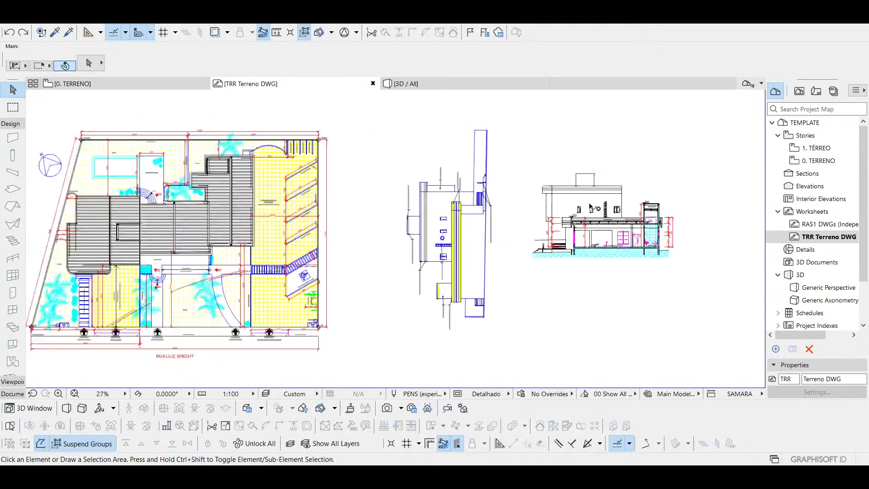
Measure the vertical distance from the top corner of the highest roof volume down to the foundation in the transverse section.
scroll(591, 206, "up", 1)
middle_click_drag(590, 206, 387, 194)
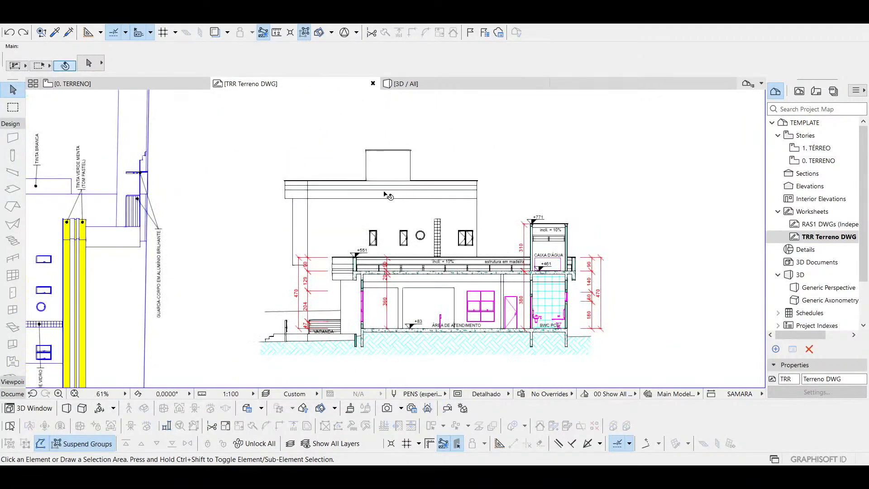
scroll(355, 157, "up", 8)
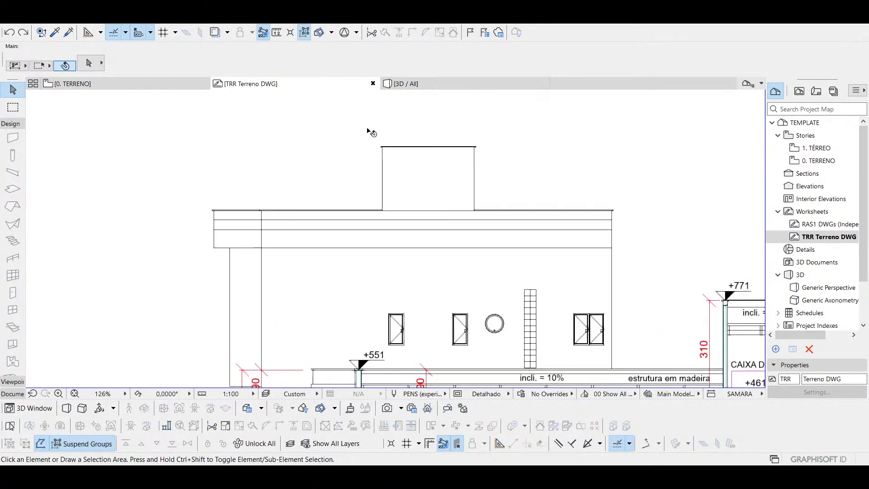
scroll(381, 133, "up", 4)
key("m")
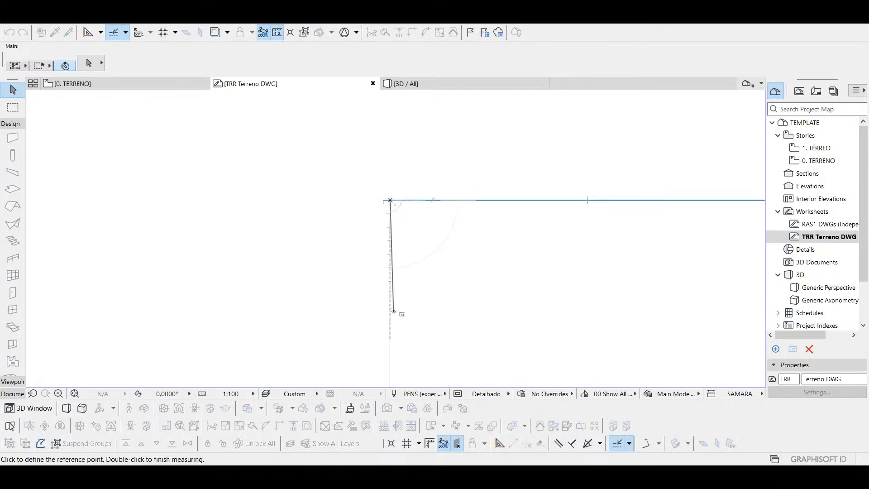
middle_click_drag(399, 311, 393, 114)
scroll(387, 171, "down", 7)
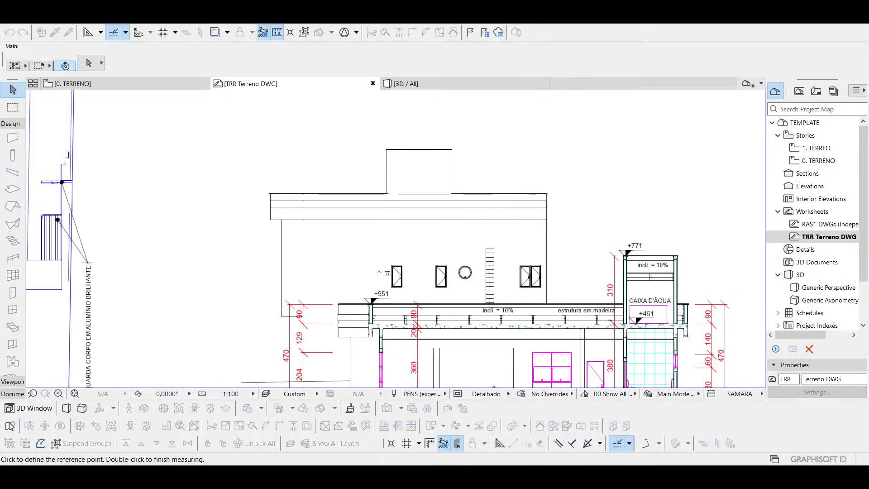
left_click(387, 149)
middle_click_drag(383, 369, 379, 198)
scroll(381, 245, "up", 7)
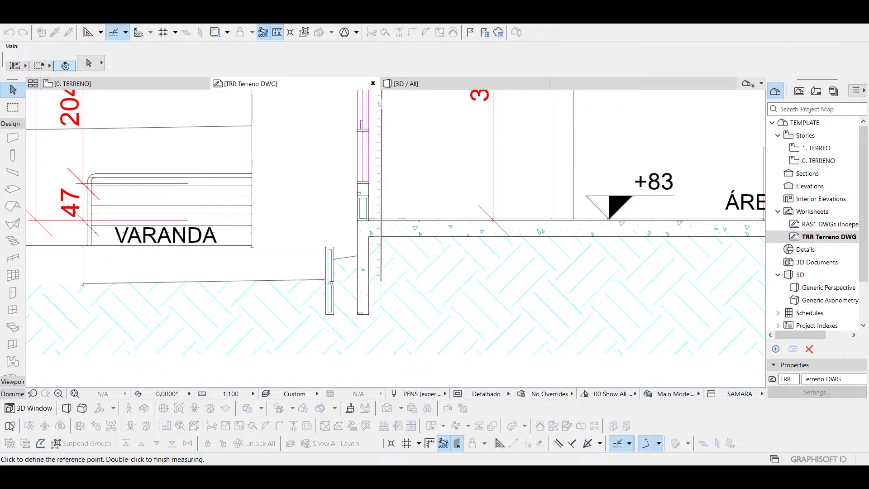
key("Escape")
Return to the TERRENO floor plan and check the walls between the garage, deposit and salon.
scroll(408, 249, "down", 10)
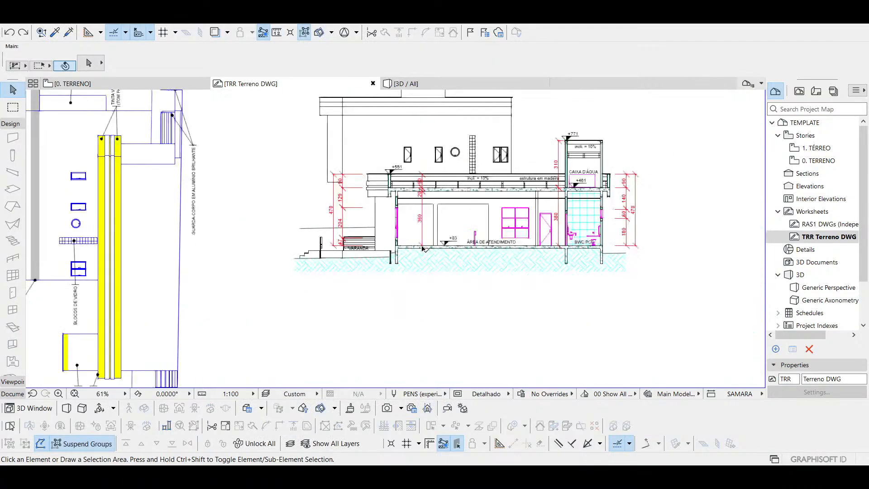
left_click(147, 87)
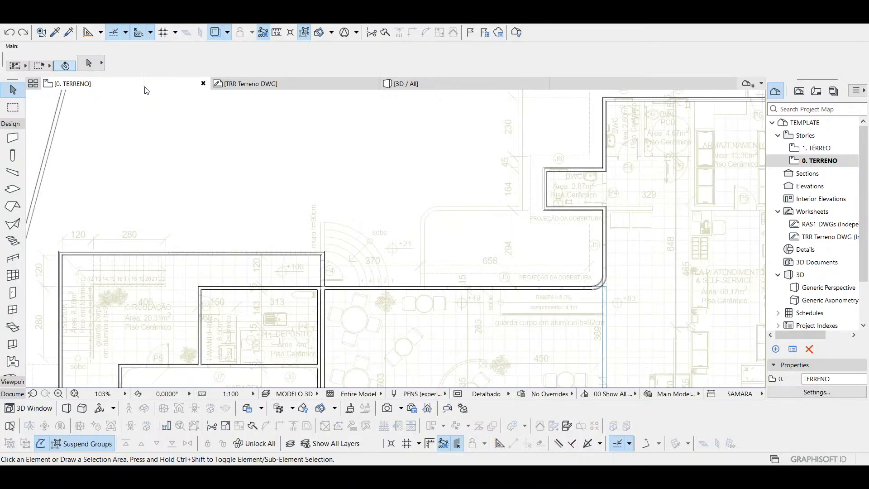
middle_click_drag(375, 193, 403, 144)
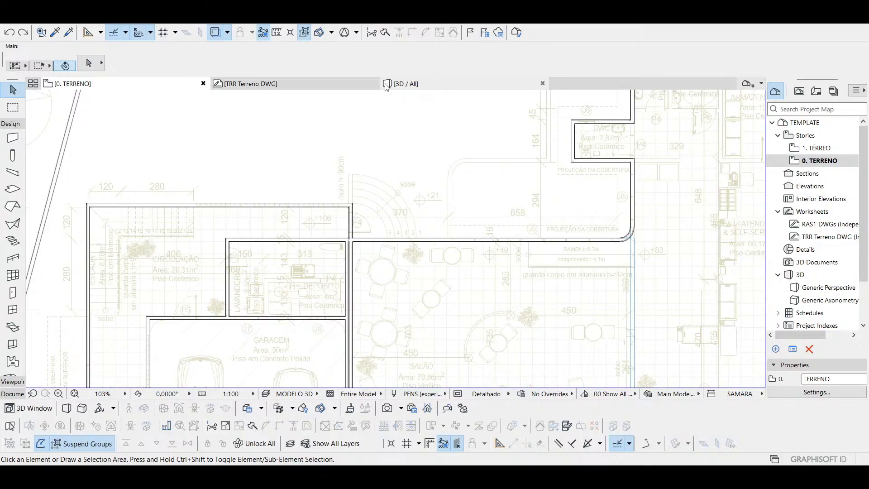
In the 3D view, move the garage floor slab using its front corner beside the exposed wall end as the reference point.
left_click(412, 84)
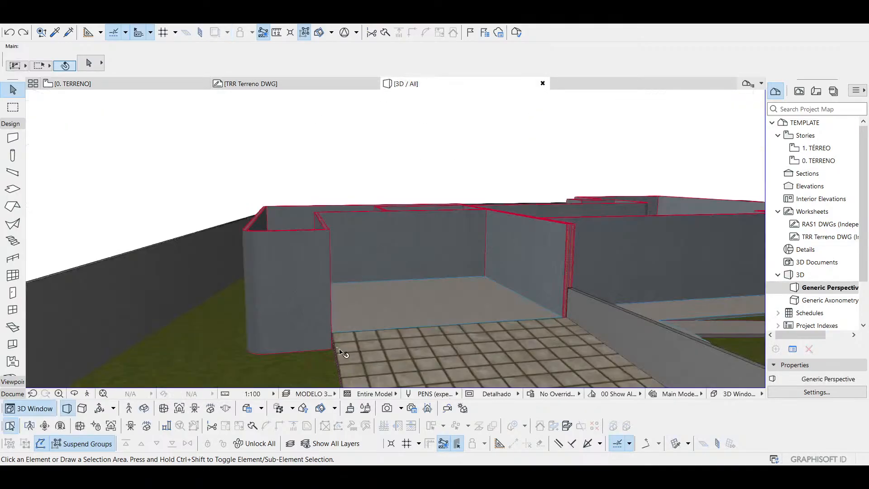
middle_click_drag(360, 320, 309, 307)
left_click(339, 296)
scroll(500, 309, "up", 10)
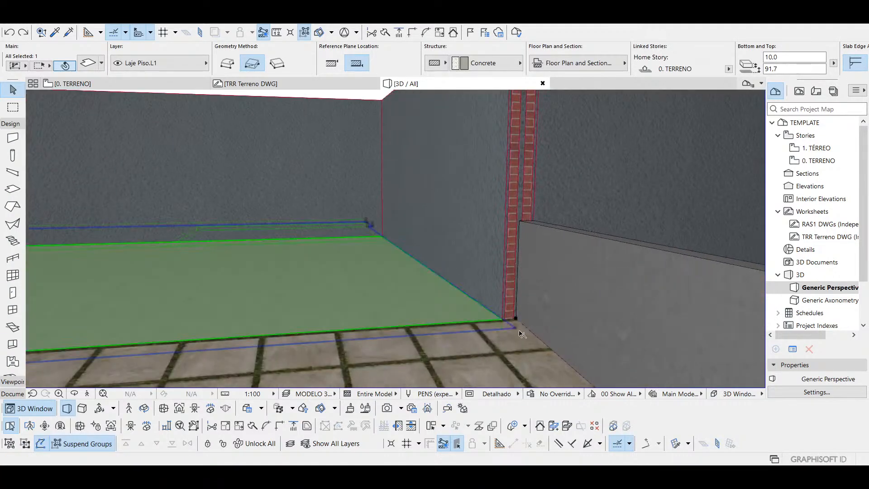
key("ctrl+d")
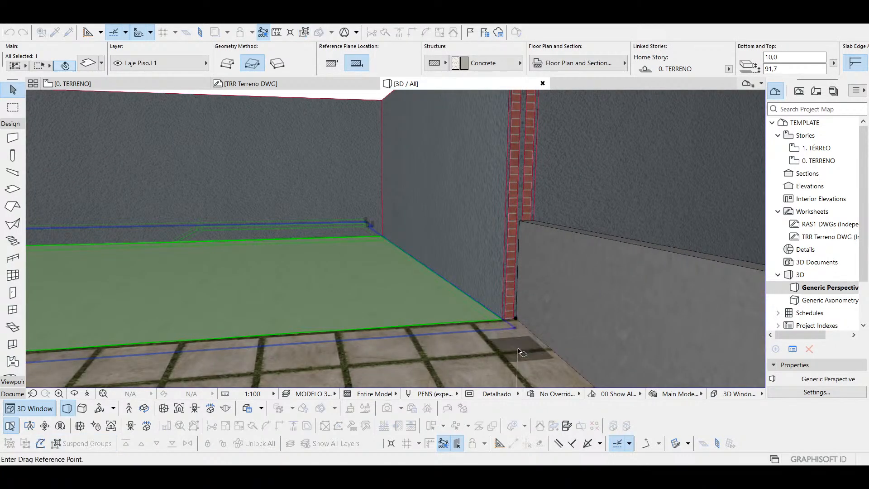
left_click(517, 330)
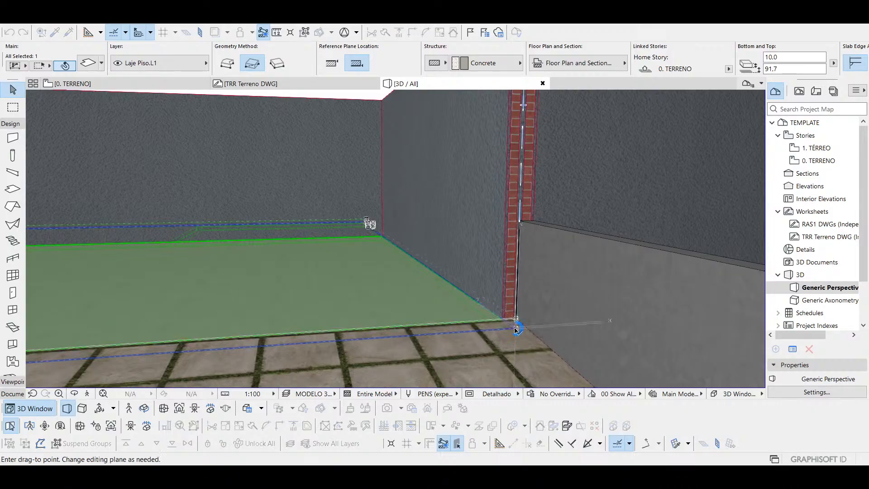
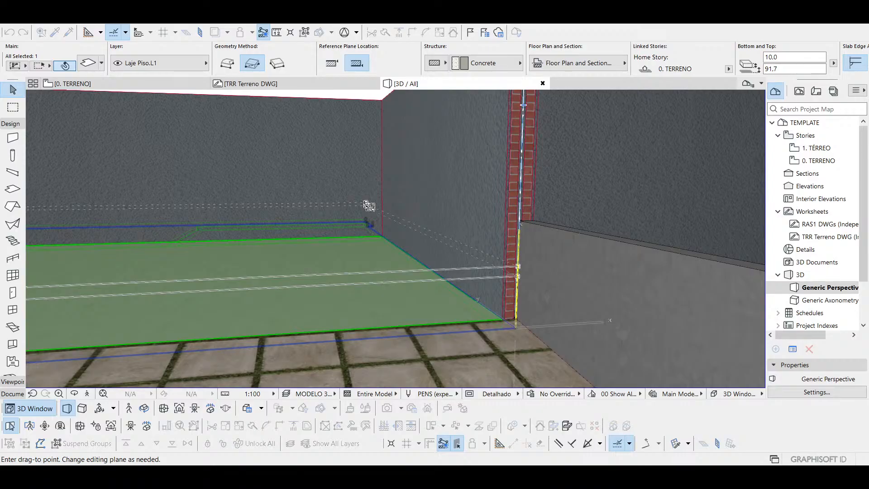
Try raising the garage floor slab vertically at its front corner beside the wall end to elevation 96.0.
left_click(516, 326)
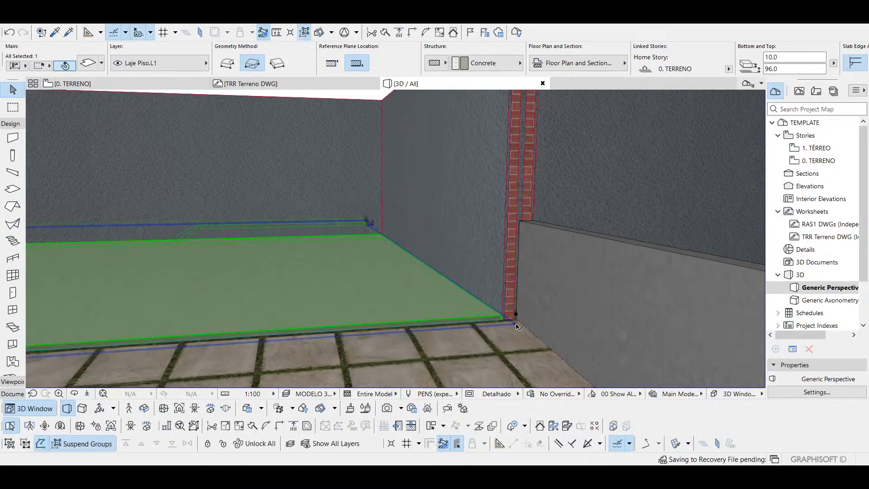
scroll(512, 315, "down", 5)
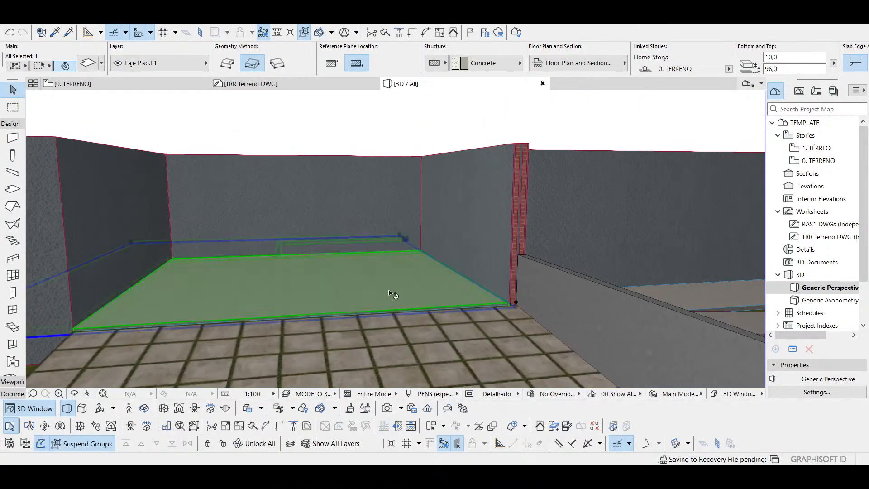
middle_click_drag(394, 295, 424, 285)
scroll(423, 286, "down", 5)
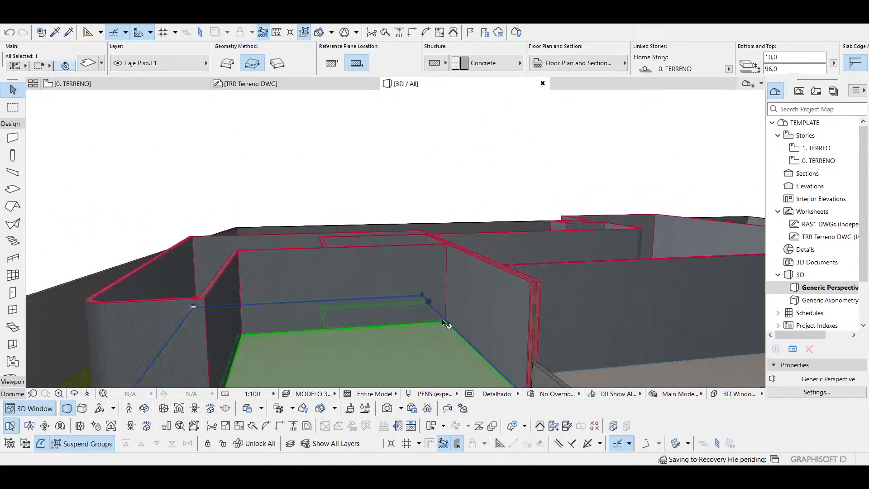
scroll(451, 210, "down", 3)
middle_click_drag(451, 211, 478, 320)
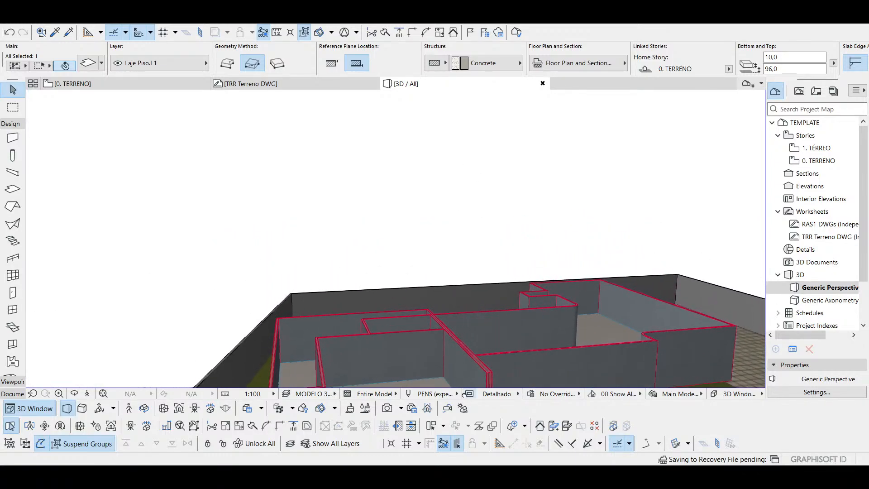
middle_click_drag(489, 231, 475, 186)
scroll(475, 185, "down", 3)
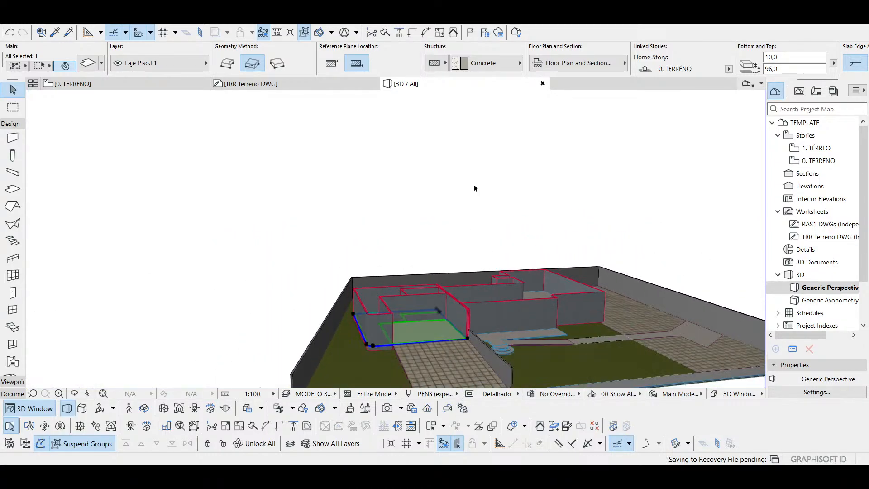
scroll(474, 199, "down", 2)
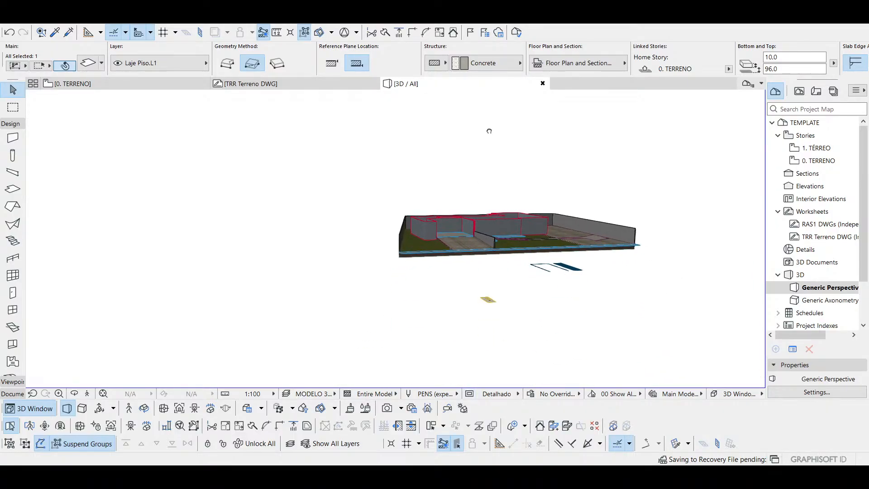
middle_click_drag(490, 131, 416, 318)
scroll(425, 306, "up", 3)
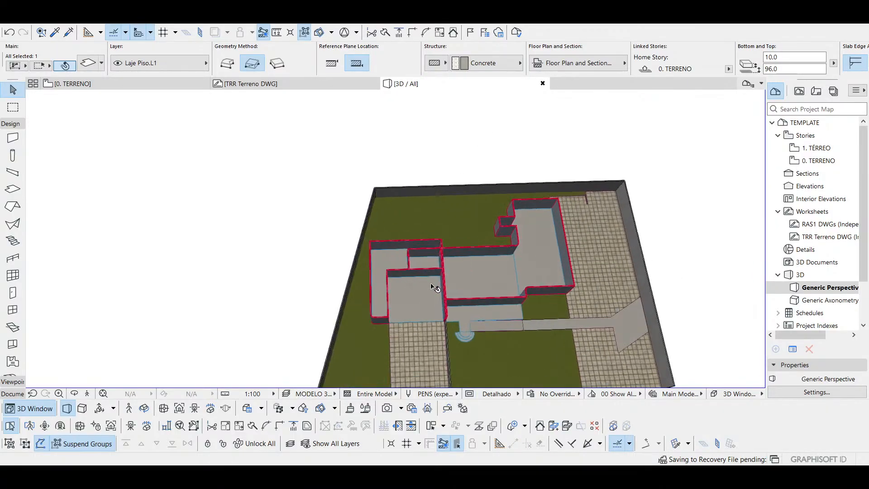
scroll(432, 287, "up", 6)
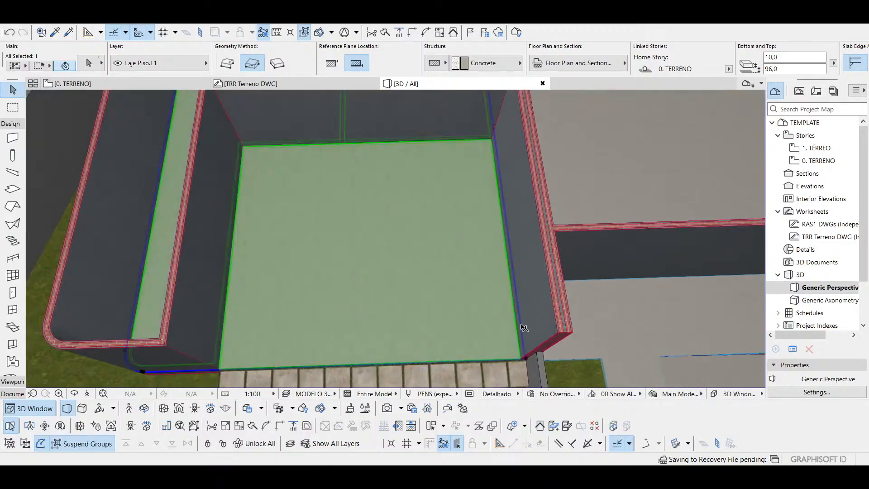
Undo the last vertical move of the garage floor slab.
middle_click_drag(523, 327, 571, 242, "shift")
scroll(557, 229, "up", 5)
key("ctrl+z")
scroll(584, 313, "up", 3)
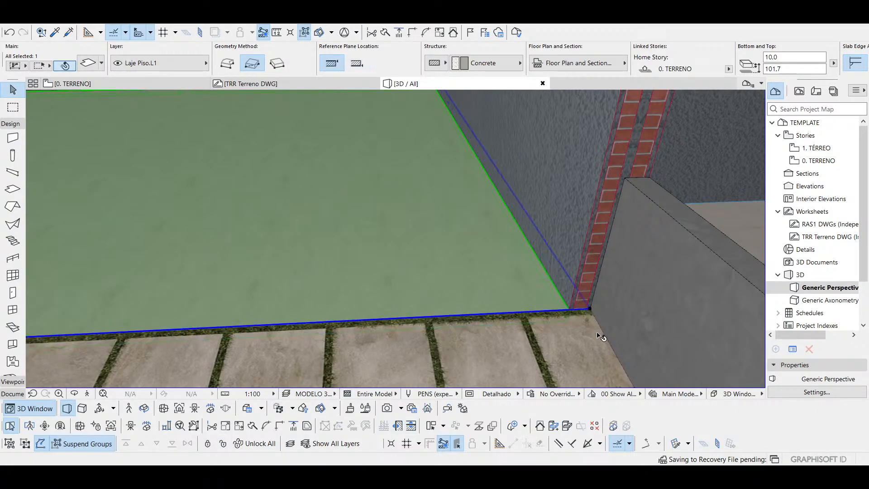
Place a copy of the garage floor slab directly above it at elevation 531.7, using its front corner beside the wall as the reference.
middle_click_drag(598, 335, 570, 286, "shift")
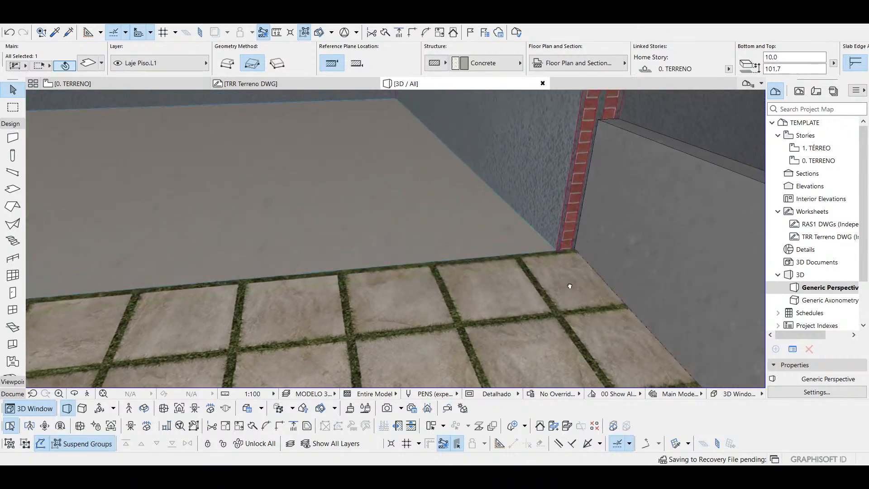
key("ctrl+d")
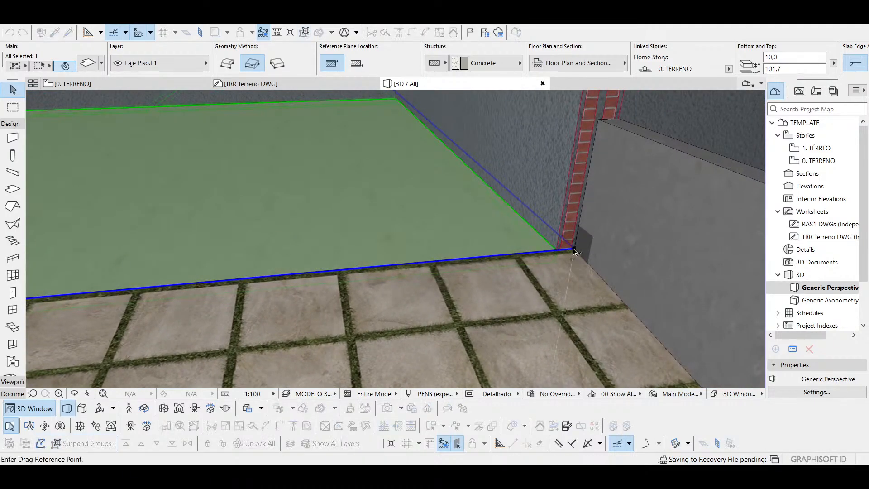
left_click(575, 249)
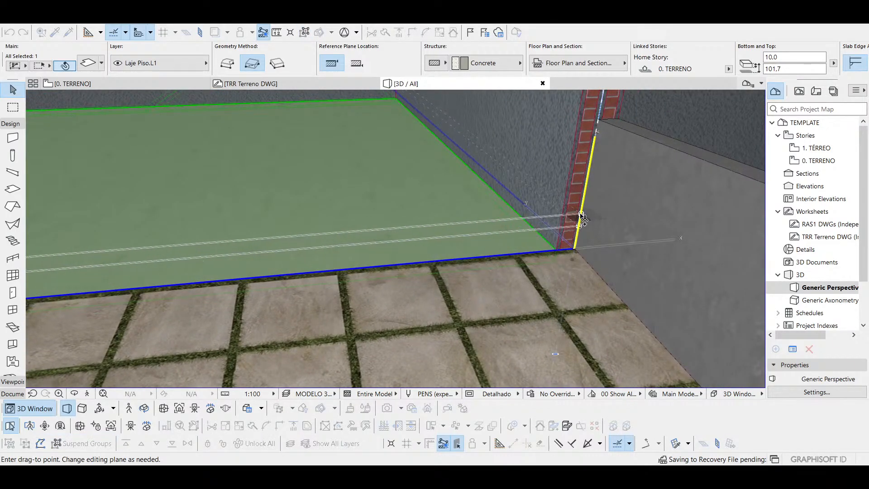
key("n")
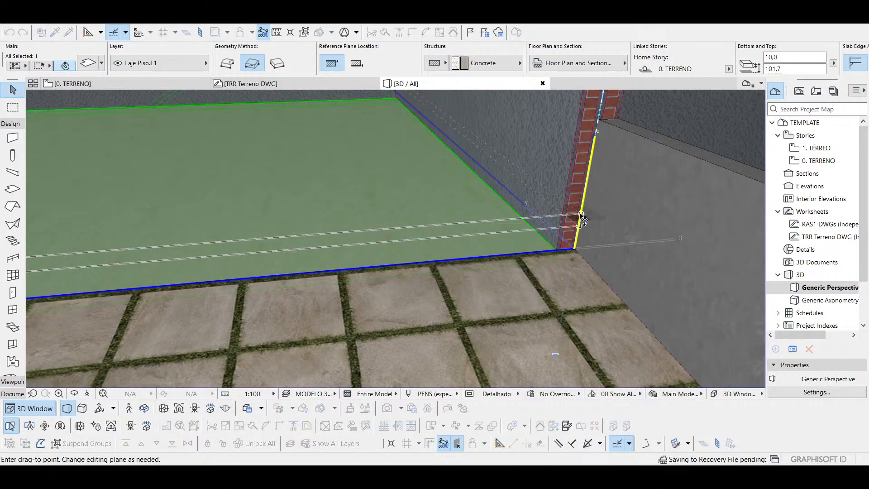
key("n")
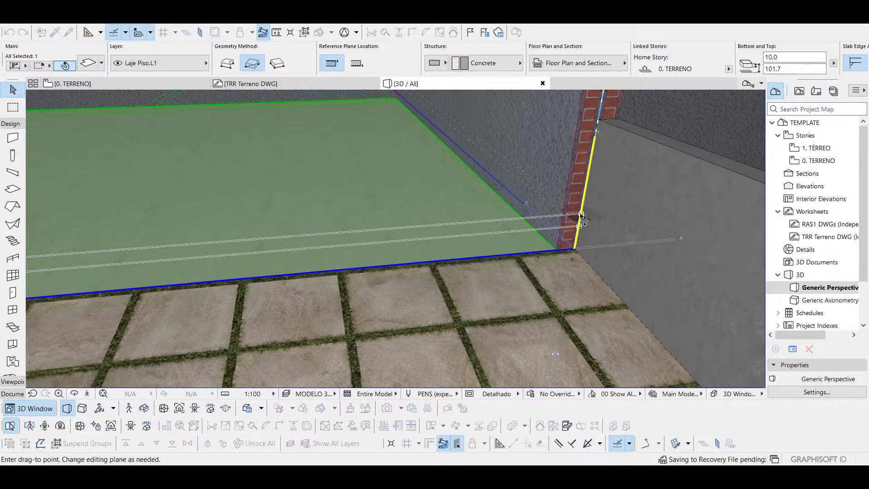
key("n")
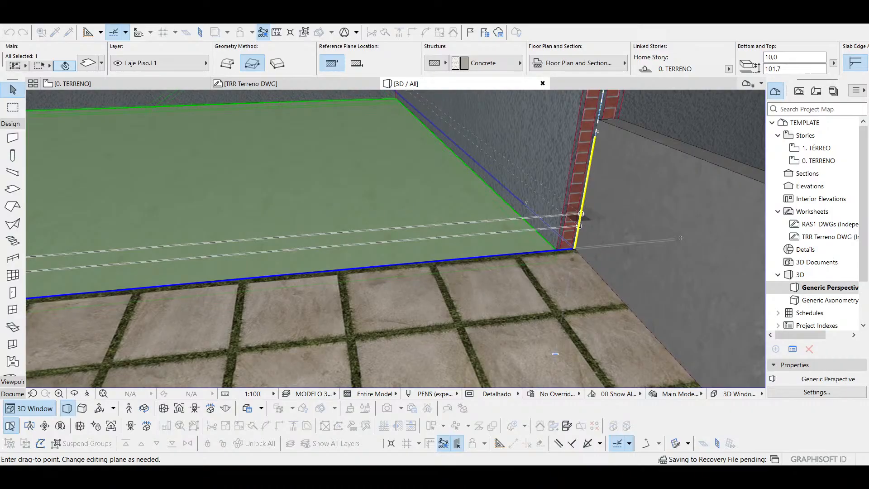
key("Return")
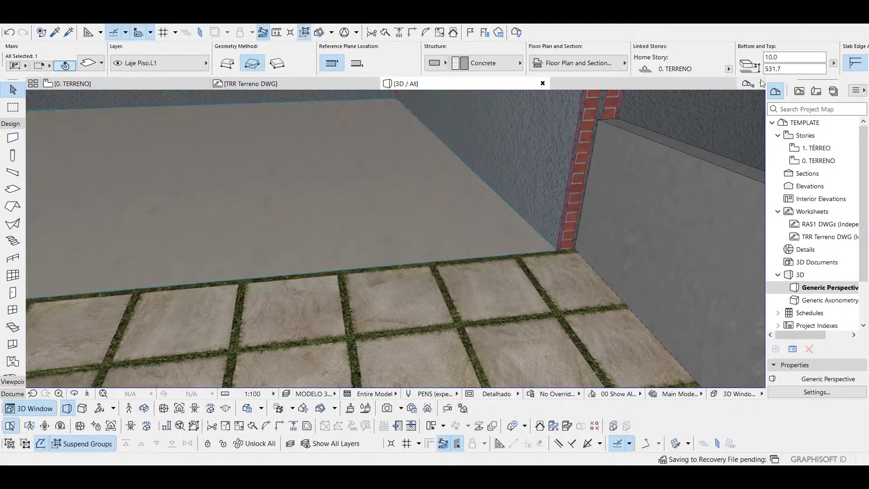
scroll(655, 194, "down", 5)
scroll(688, 188, "down", 5)
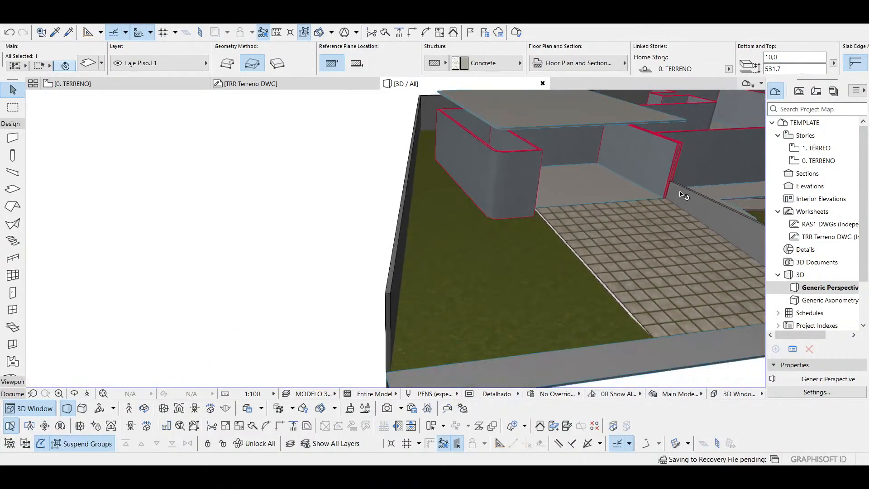
middle_click_drag(684, 190, 457, 234)
scroll(442, 210, "up", 5)
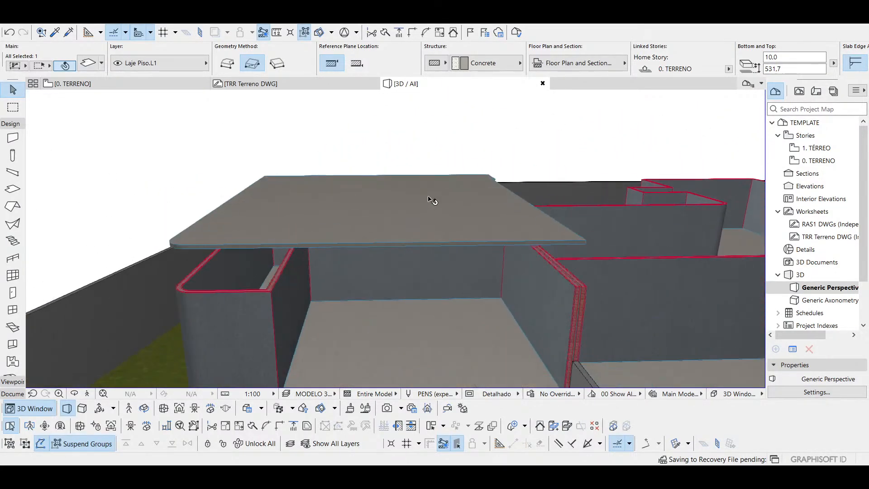
key("Escape")
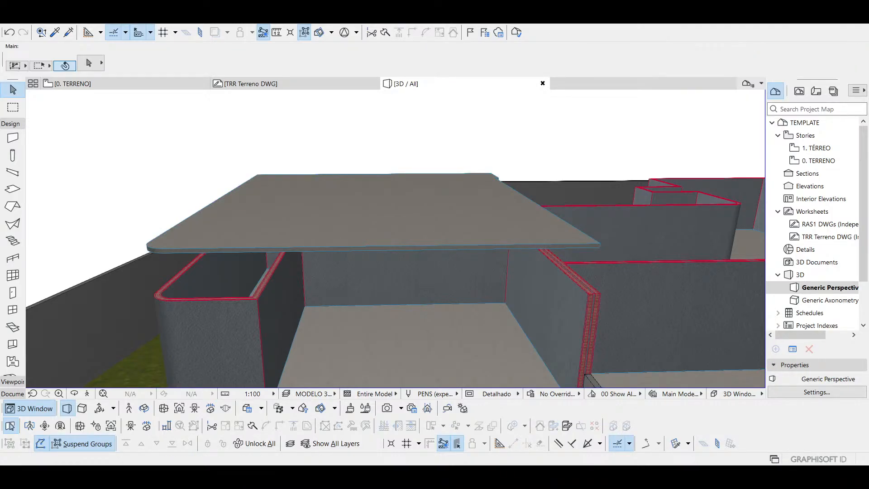
Examine the tile paving and the concrete walkway on the parking side of the lot in the 3D model.
scroll(398, 204, "down", 6)
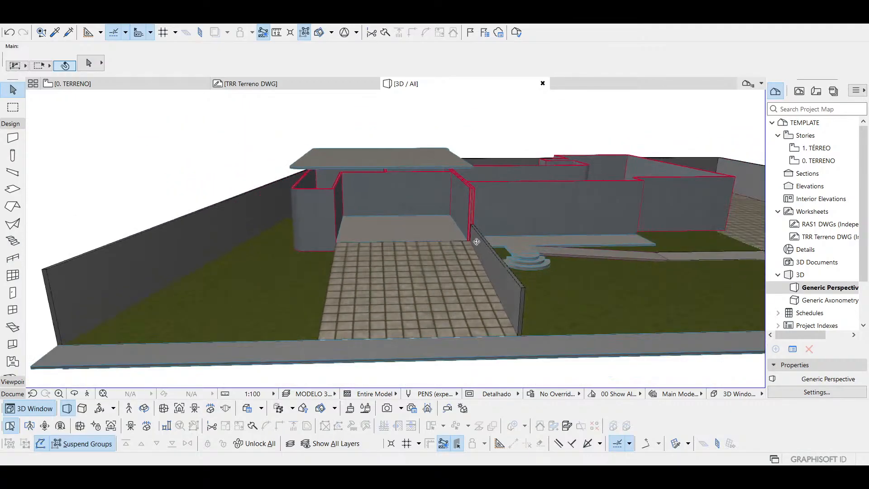
middle_click_drag(476, 241, 597, 314, "shift")
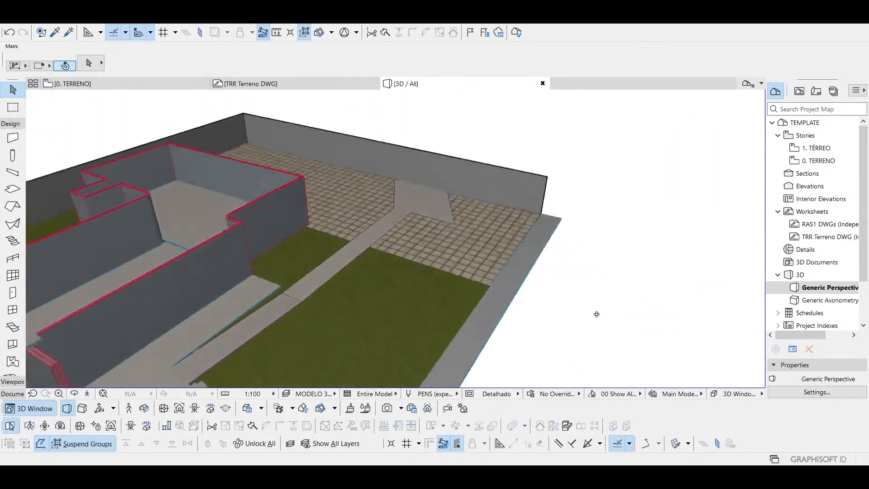
scroll(535, 262, "up", 10)
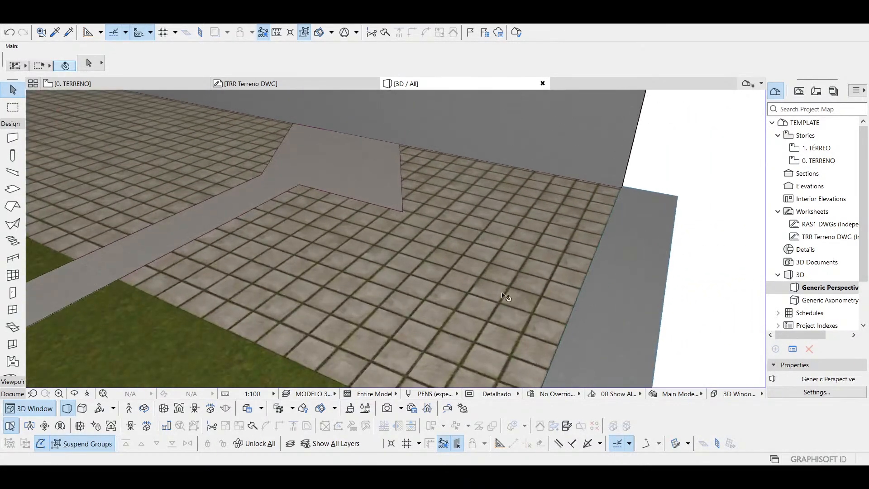
scroll(503, 295, "up", 2)
middle_click_drag(543, 219, 345, 278, "shift")
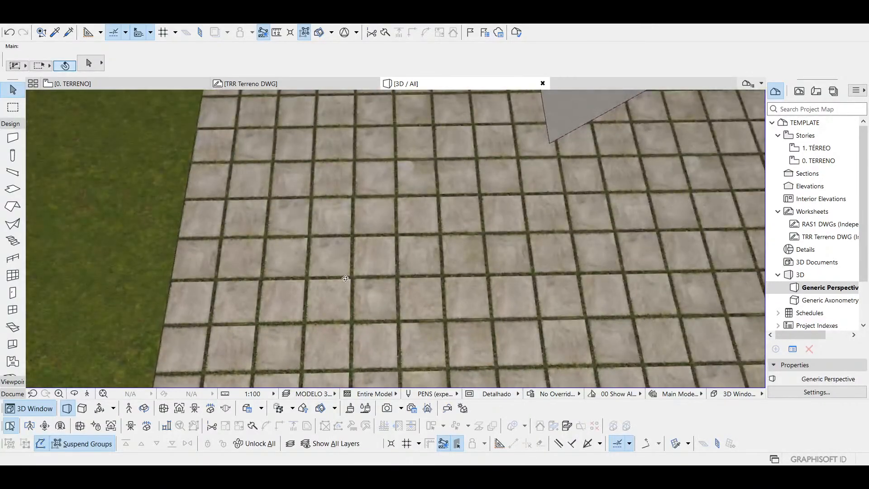
scroll(446, 243, "up", 5)
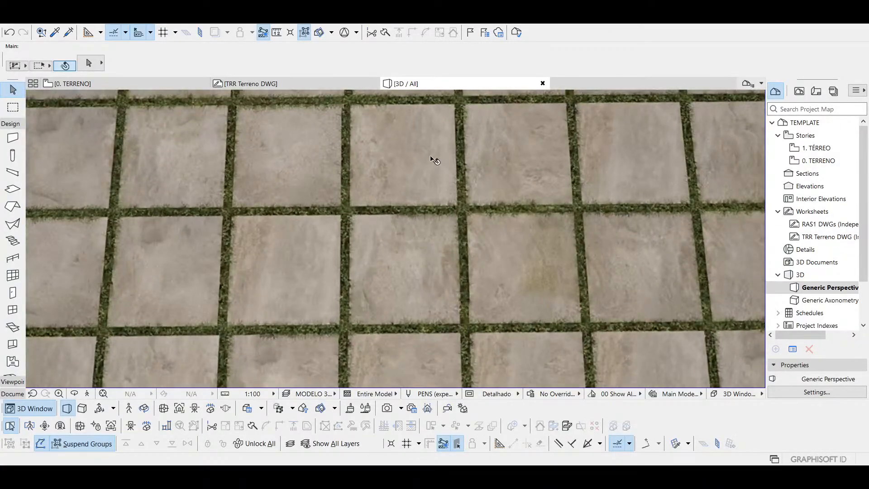
middle_click_drag(435, 160, 435, 305)
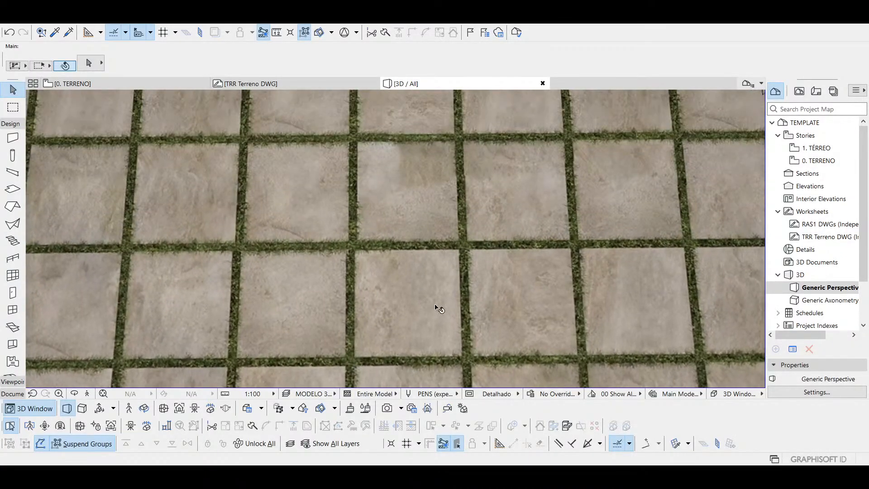
middle_click_drag(429, 190, 439, 325, "shift")
middle_click_drag(440, 140, 432, 341)
middle_click_drag(414, 149, 427, 275)
scroll(435, 243, "down", 2)
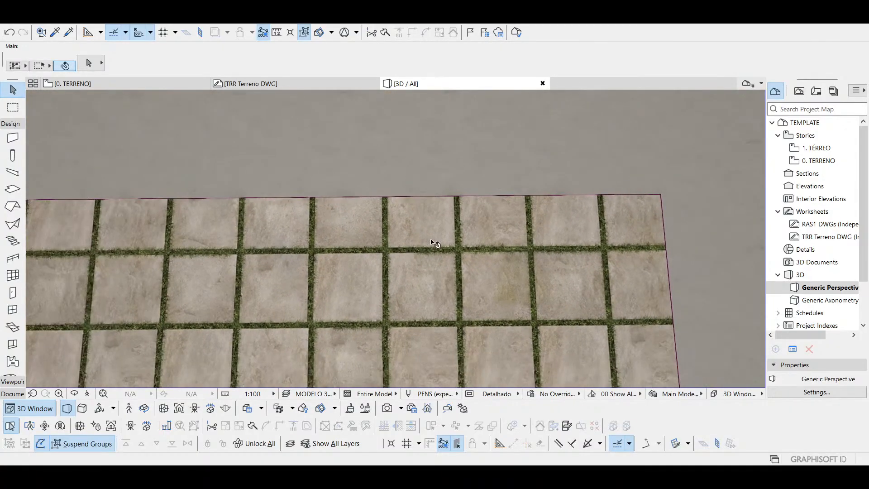
scroll(432, 241, "down", 4)
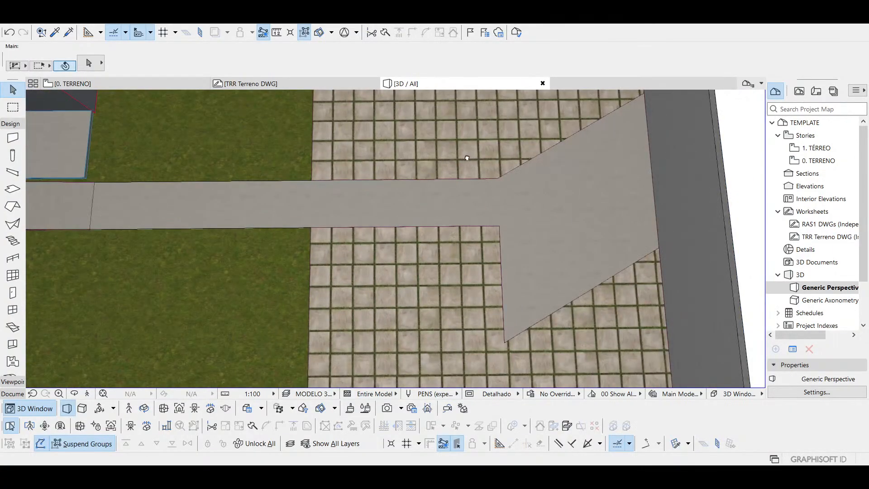
Inspect the paving layout from the rear boundary wall along the concrete walkway to the garage driveway.
middle_click_drag(467, 158, 450, 225)
middle_click_drag(475, 145, 463, 312)
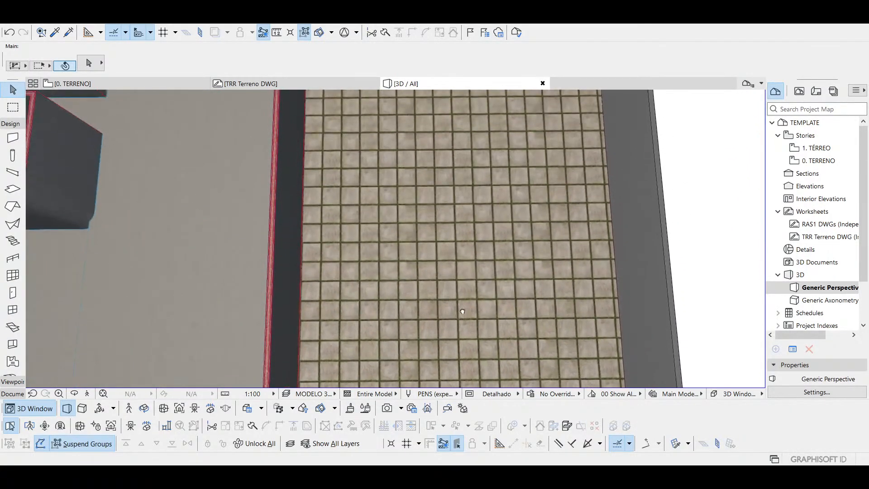
scroll(452, 201, "down", 3)
middle_click_drag(443, 196, 443, 316)
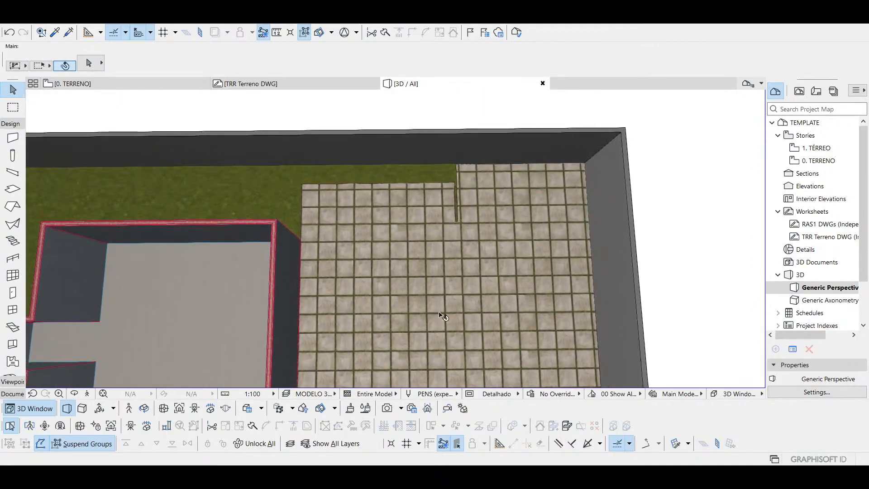
middle_click_drag(547, 355, 547, 222, "shift")
scroll(547, 222, "down", 3)
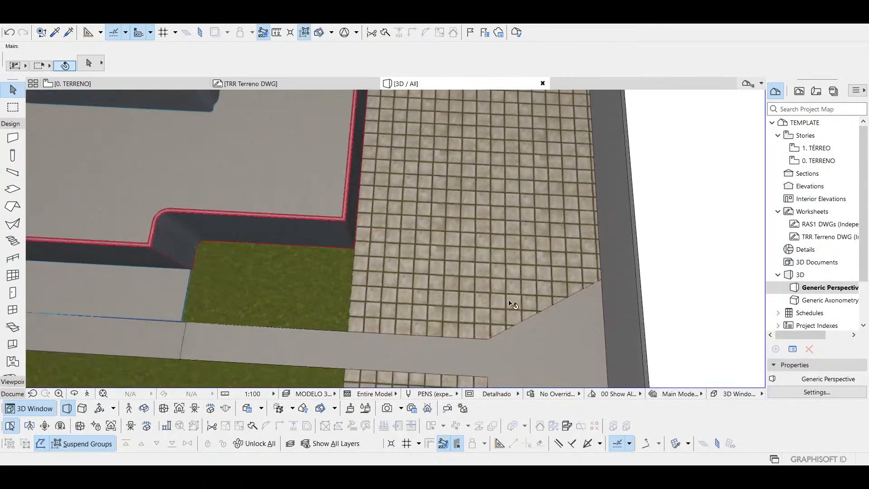
mouse_move(503, 369)
middle_mouse_down()
mouse_move(476, 267)
mouse_move(456, 120)
middle_mouse_up()
middle_click_drag(400, 208, 578, 260)
middle_click_drag(290, 271, 615, 271)
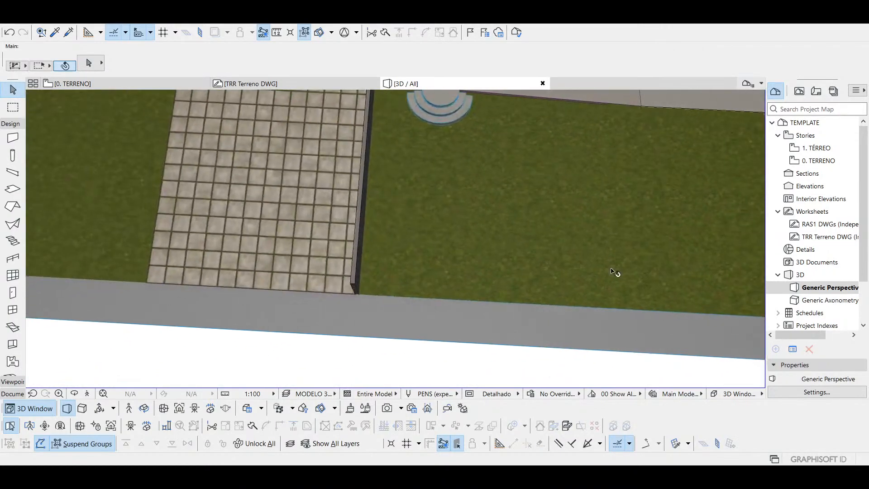
middle_click_drag(282, 189, 426, 259)
middle_click_drag(418, 227, 242, 107)
Check the paving grid and the accessible concrete path beside it in the TRR Terreno DWG worksheet.
left_click(251, 84)
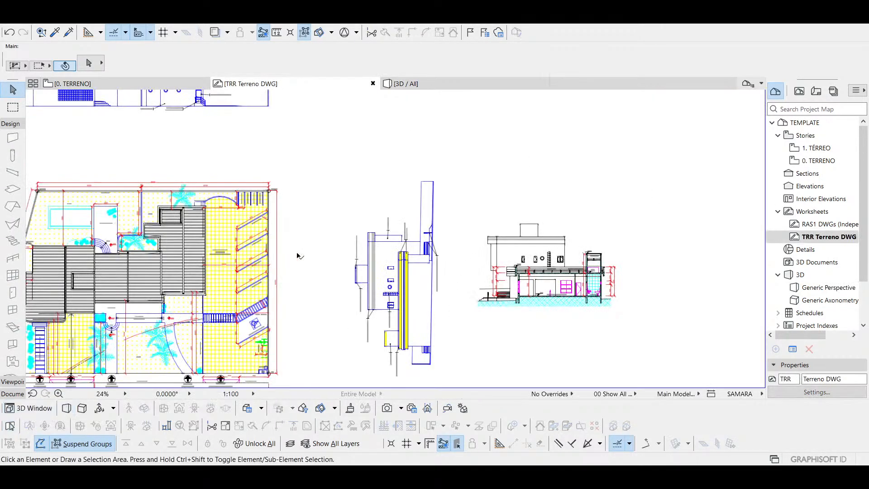
scroll(222, 314, "up", 10)
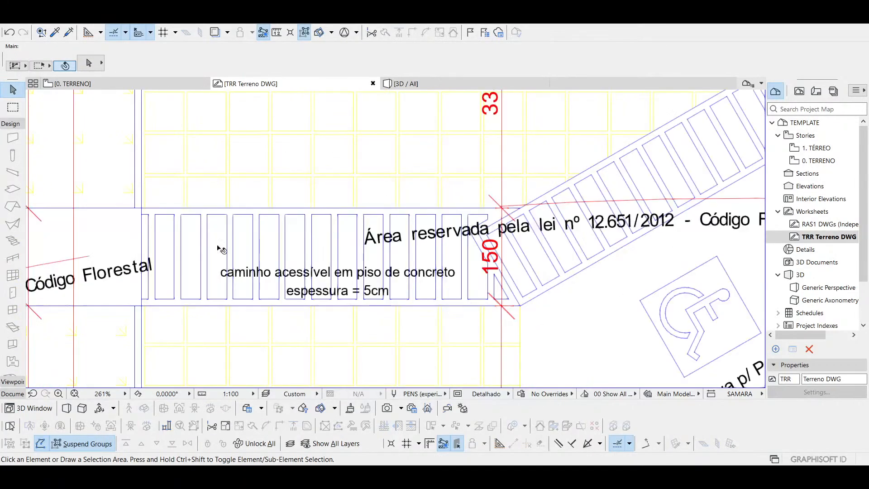
middle_click_drag(279, 204, 380, 303)
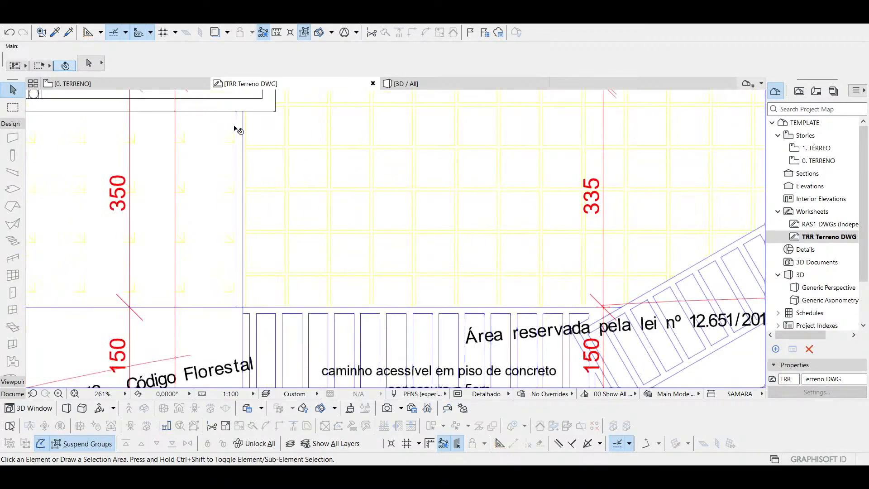
middle_click_drag(410, 174, 388, 201)
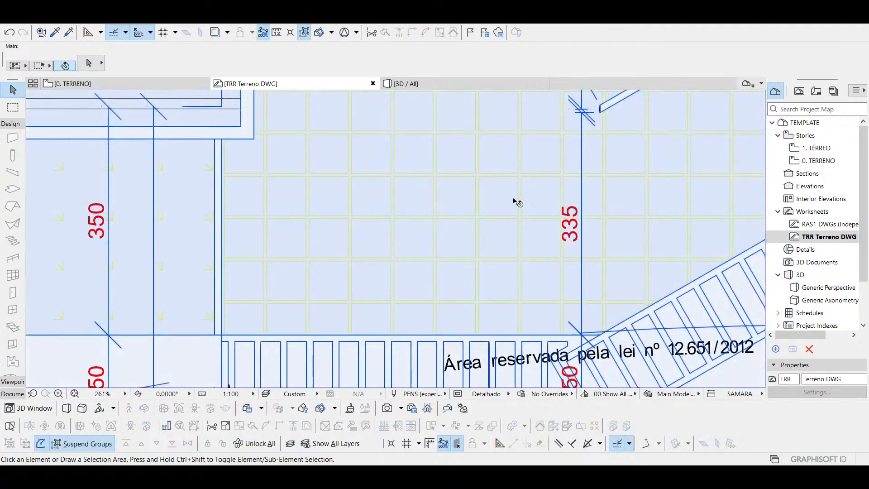
Check the accessible concrete path, the P.C.D. parking space, the bicycle rack and the front parking edge in the DWG plan.
scroll(382, 206, "down", 4)
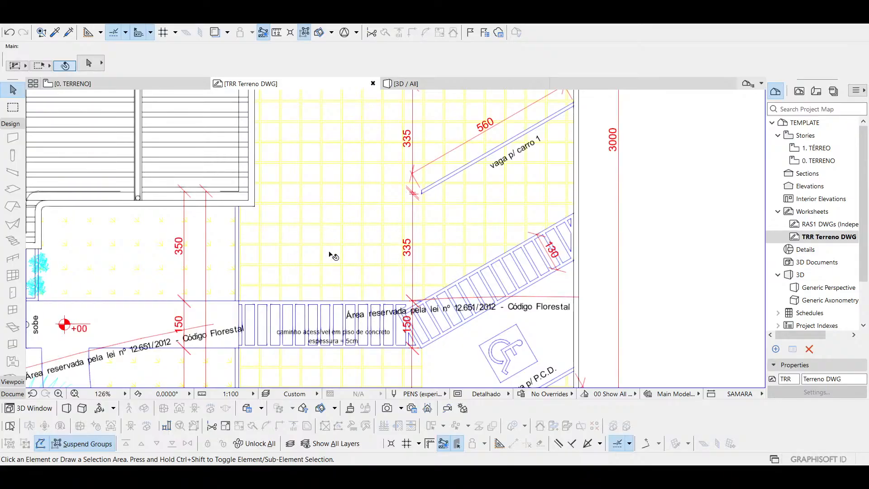
middle_click_drag(358, 268, 421, 159)
middle_click_drag(406, 330, 396, 254)
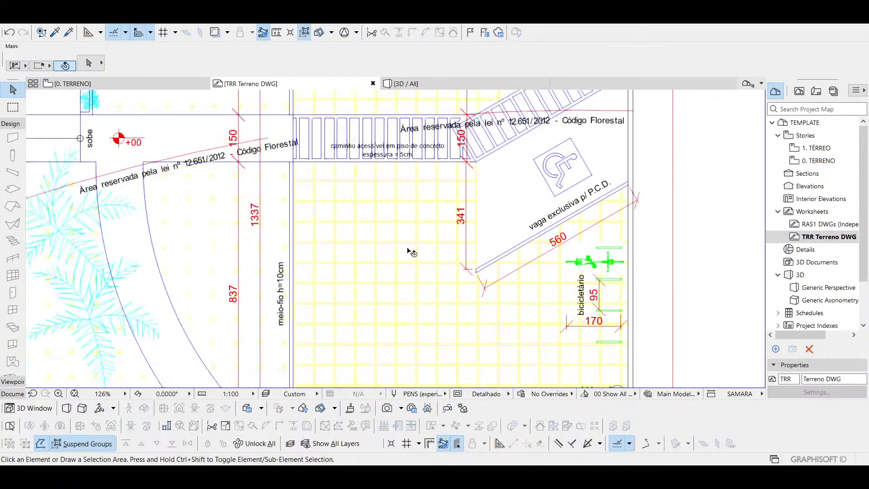
middle_click_drag(434, 320, 433, 236)
mouse_move(443, 304)
middle_mouse_down()
mouse_move(443, 276)
mouse_move(415, 295)
middle_mouse_up()
middle_click_drag(338, 269, 369, 301)
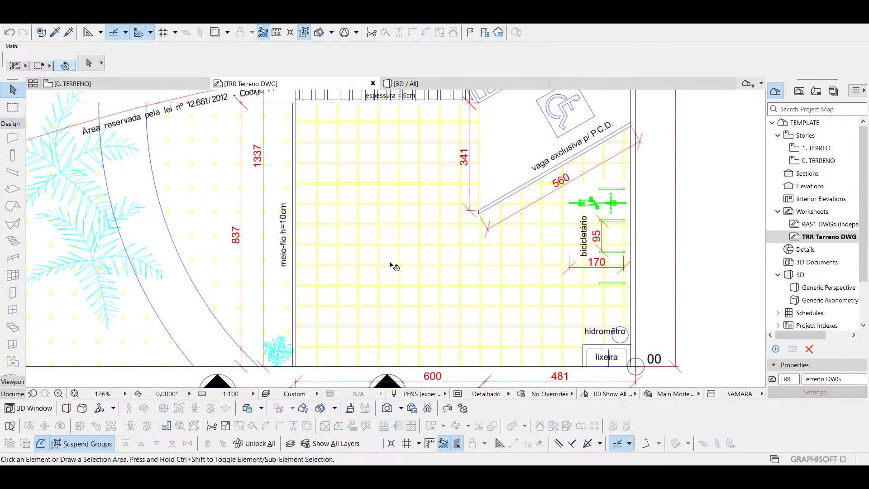
middle_click_drag(442, 300, 418, 339)
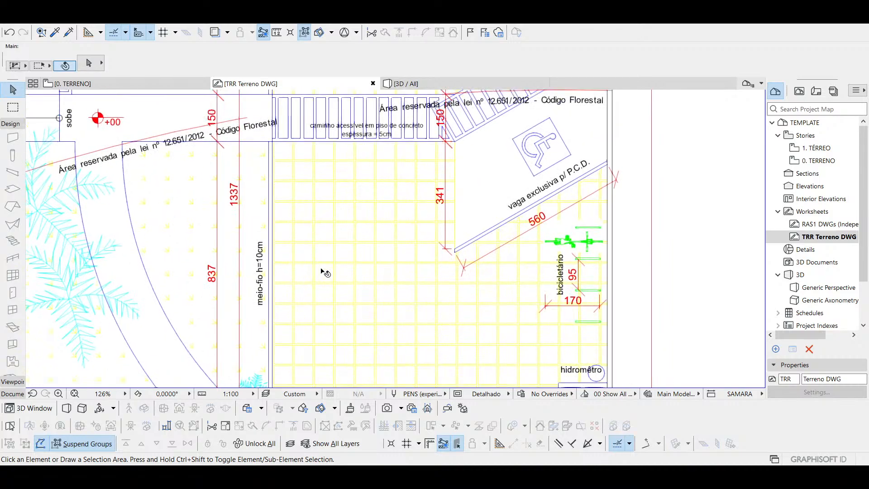
mouse_move(323, 271)
middle_mouse_down()
mouse_move(366, 252)
mouse_move(386, 199)
middle_mouse_up()
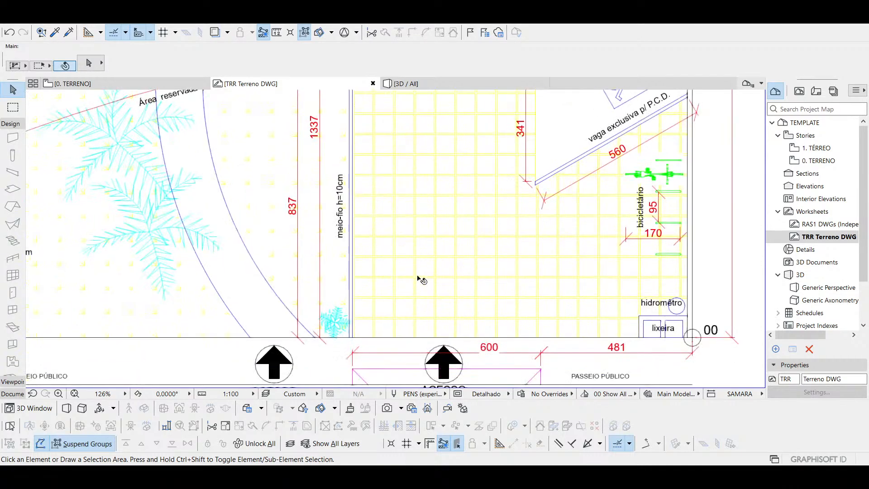
mouse_move(416, 273)
middle_mouse_down()
mouse_move(399, 277)
mouse_move(450, 295)
mouse_move(487, 383)
middle_mouse_up()
middle_click_drag(514, 253, 380, 336)
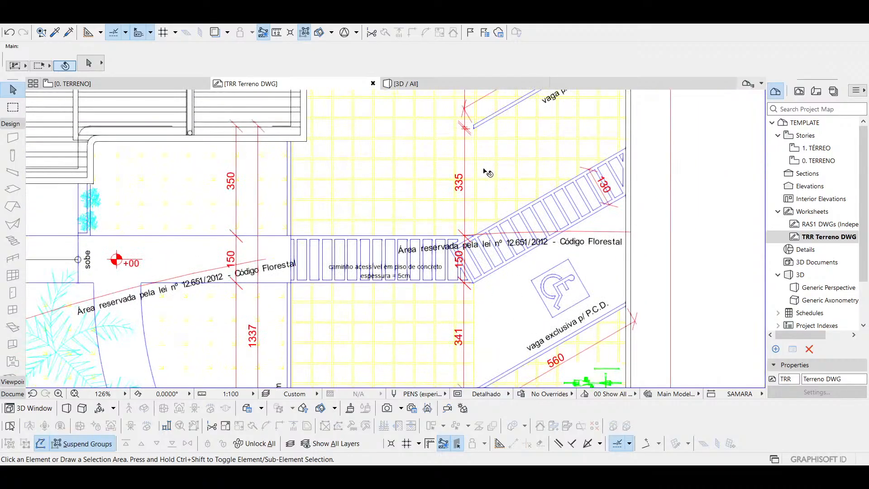
Examine the angled car spaces and the motorcycle spaces up to the rear boundary in the DWG plan's parking area.
middle_click_drag(485, 172, 547, 263)
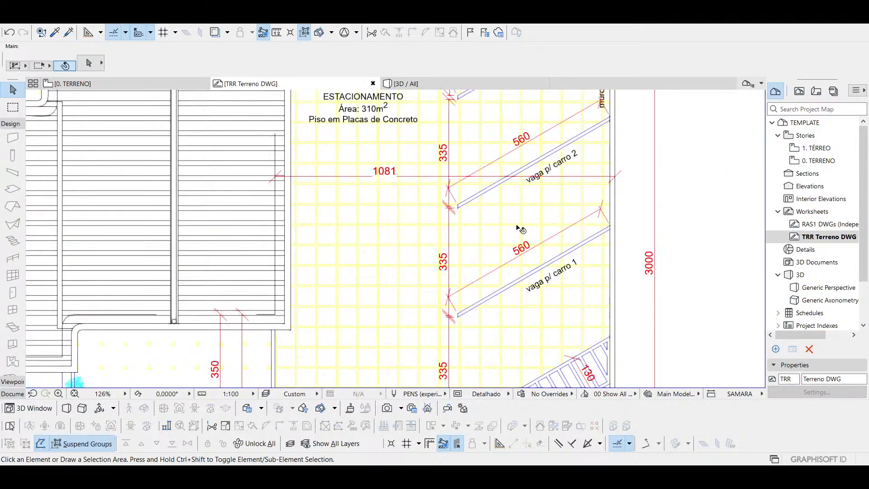
middle_click_drag(451, 174, 496, 214)
middle_click_drag(463, 249, 463, 295)
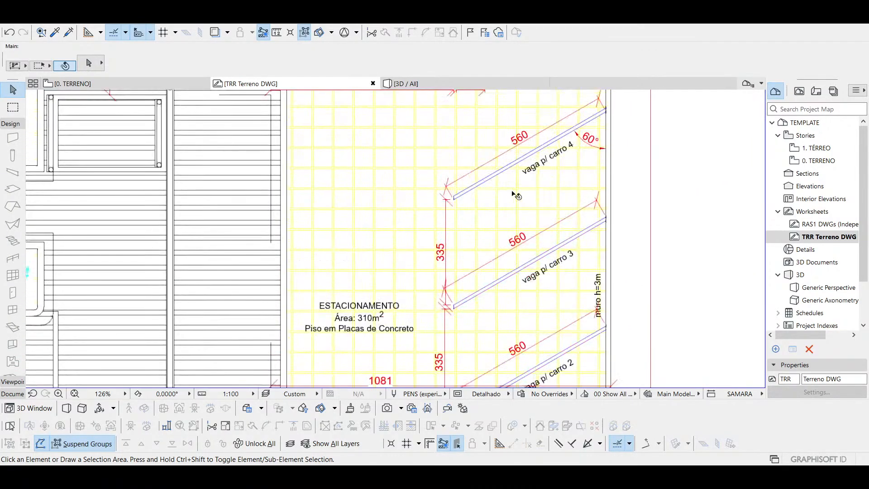
middle_click_drag(534, 182, 528, 235)
middle_click_drag(455, 195, 486, 248)
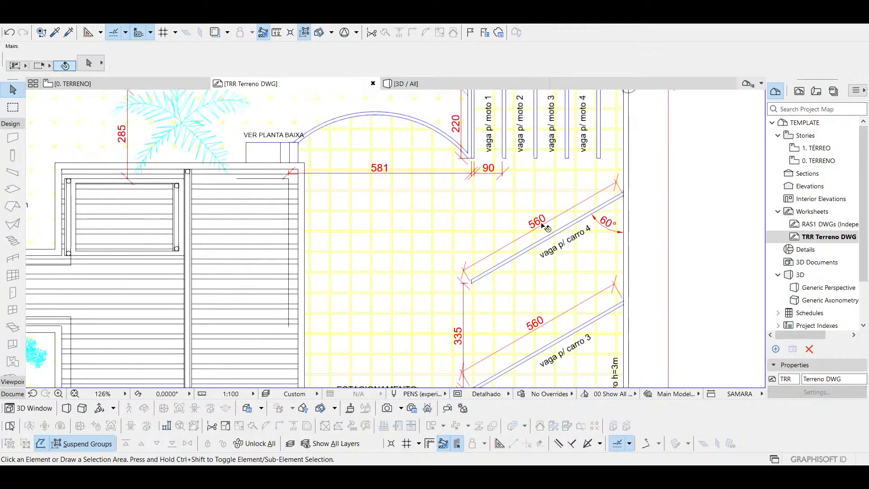
middle_click_drag(499, 218, 493, 239)
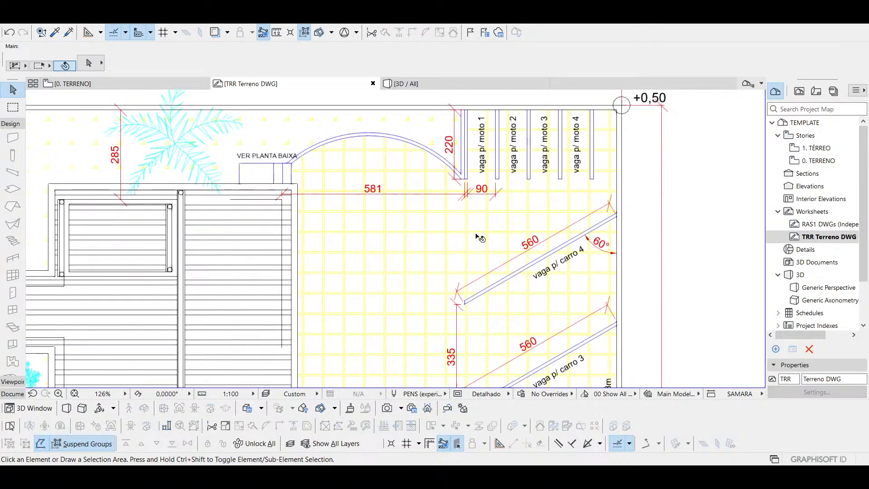
middle_click_drag(412, 292, 495, 194)
Inspect the DWG plan from the roofed block to the varanda entrance, its ramp and the front garden.
middle_click_drag(272, 315, 479, 261)
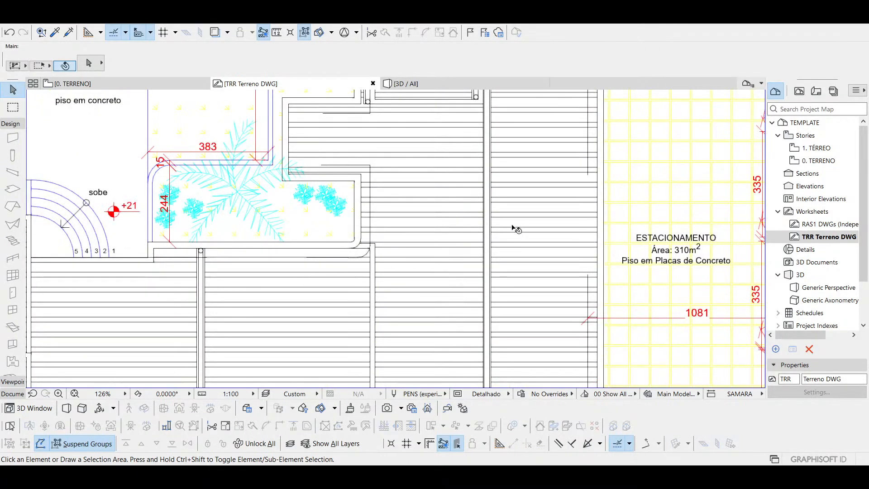
middle_click_drag(307, 277, 528, 223)
scroll(493, 258, "down", 6)
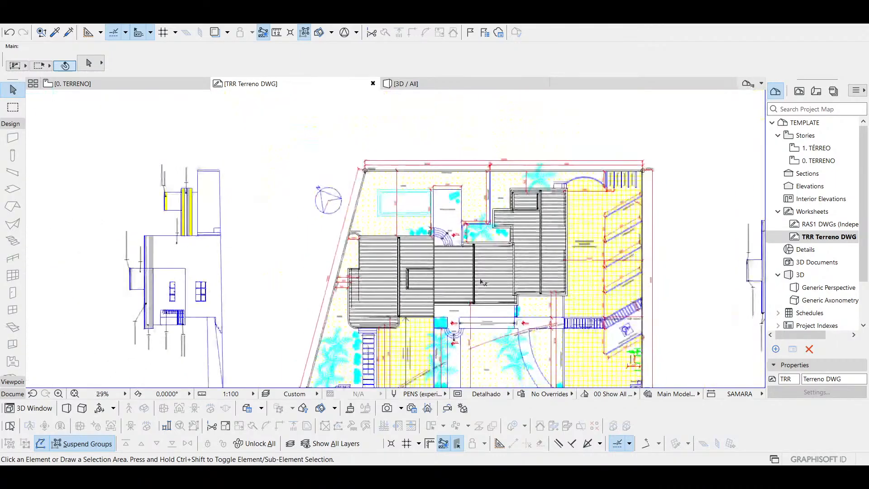
middle_click_drag(457, 313, 448, 220)
scroll(431, 262, "up", 5)
middle_click_drag(534, 262, 235, 259)
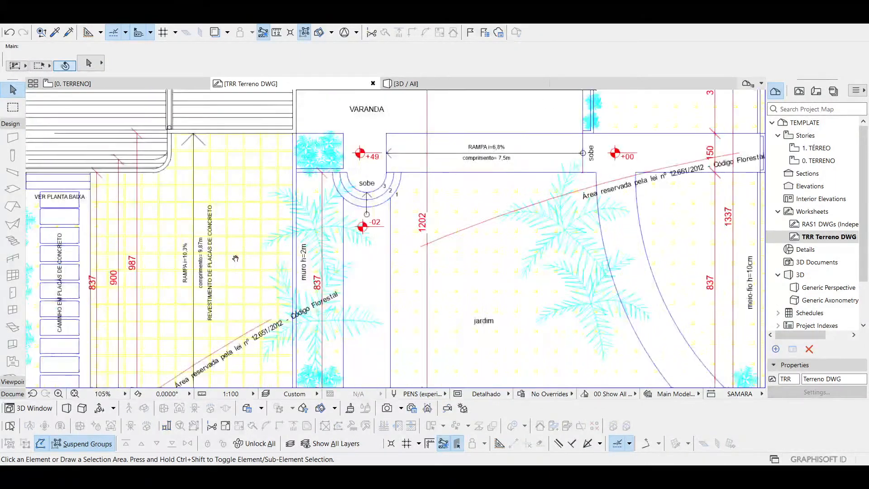
scroll(437, 297, "up", 7)
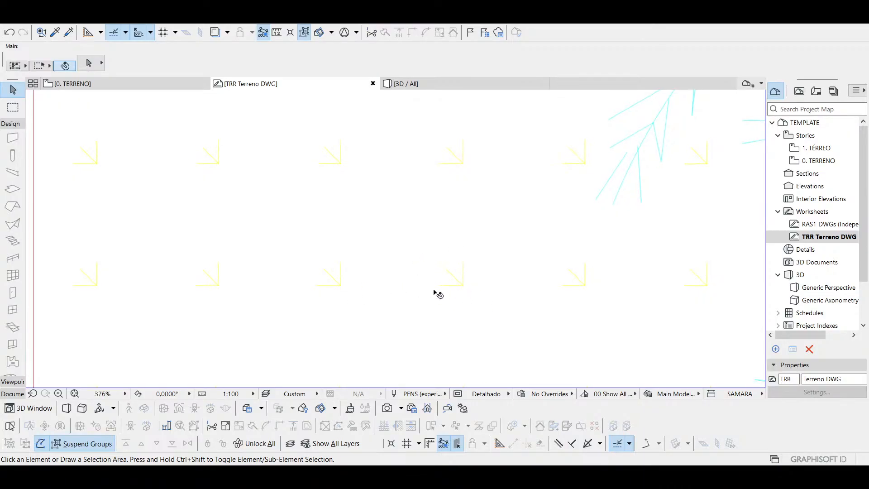
scroll(390, 285, "down", 5)
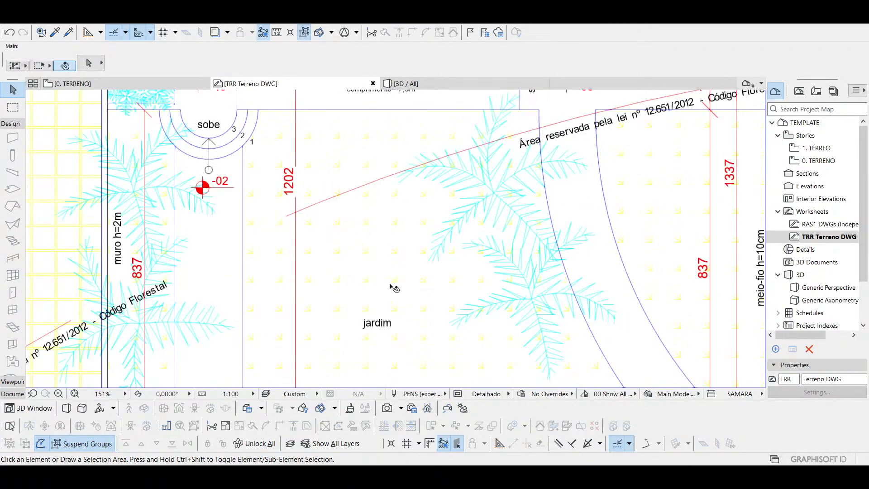
Examine the garage driveway ramp, the 2 m wall and the concrete plate path at the front of the DWG plan.
scroll(392, 288, "left", 5, "shift")
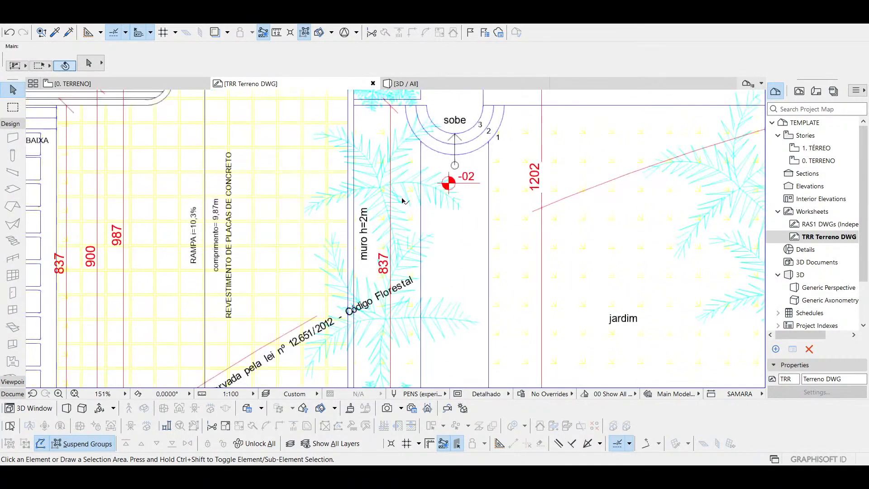
scroll(402, 199, "down", 2)
scroll(471, 228, "left", 5, "shift")
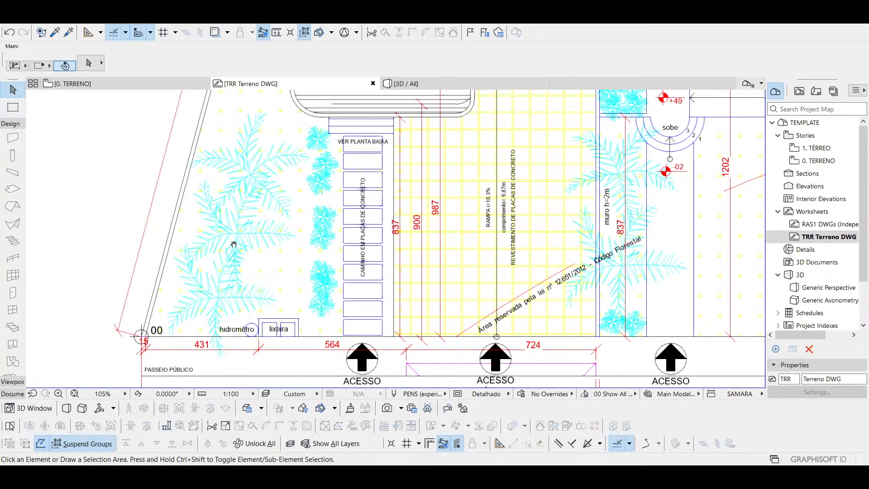
scroll(227, 244, "up", 3)
scroll(227, 244, "right", 2)
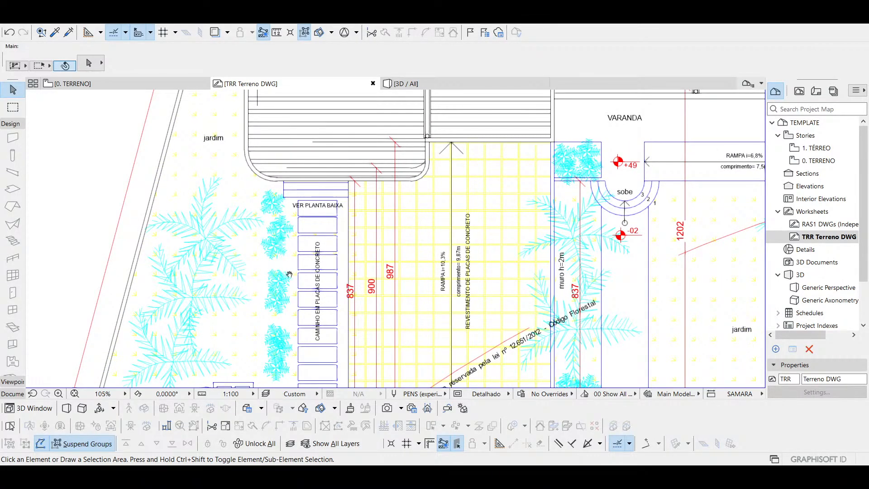
scroll(290, 275, "down", 3)
scroll(289, 274, "right", 3)
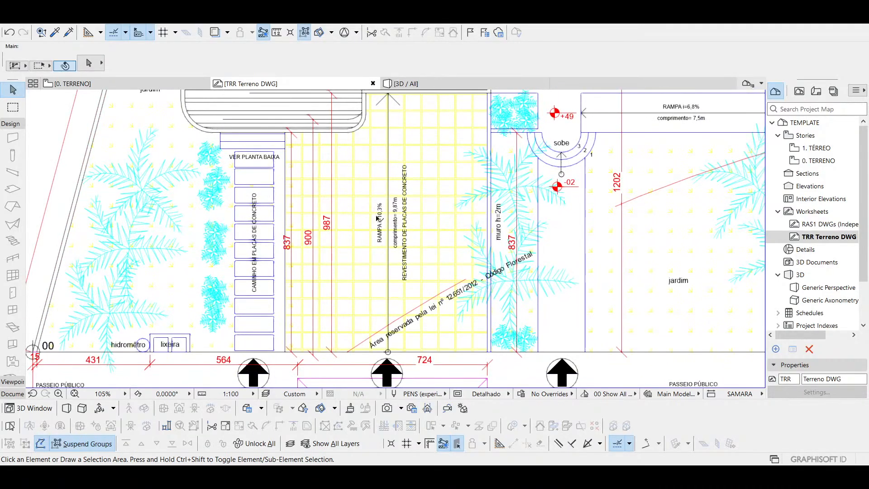
middle_click_drag(377, 219, 270, 285)
Review the modelled walls, driveway paving and front walkway on the TERRENO floor plan.
left_click(114, 92)
left_click(114, 84)
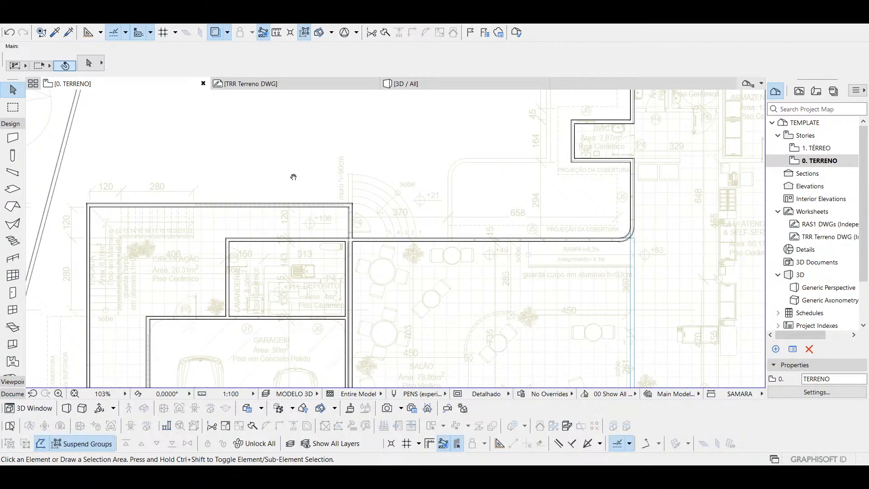
middle_click_drag(293, 177, 243, 109)
middle_click_drag(268, 152, 305, 109)
middle_click_drag(295, 198, 313, 142)
middle_click_drag(328, 273, 306, 190)
middle_click_drag(425, 267, 365, 212)
scroll(339, 258, "down", 4)
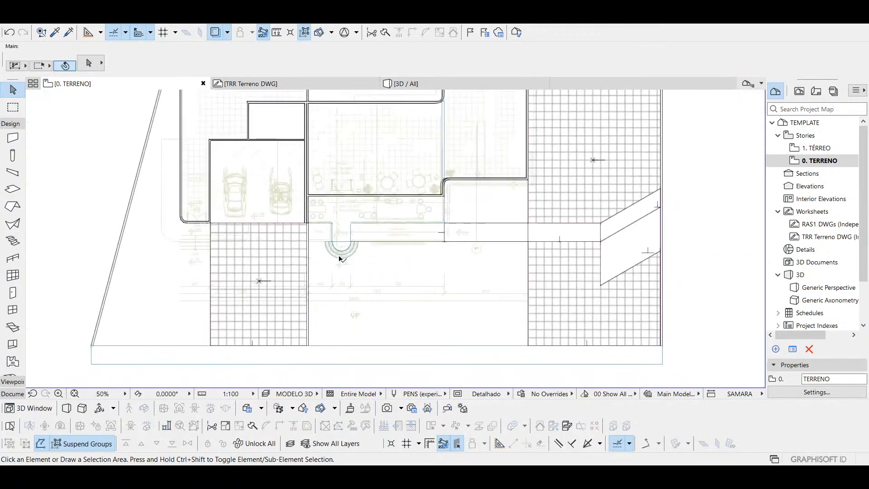
middle_click_drag(444, 250, 452, 291)
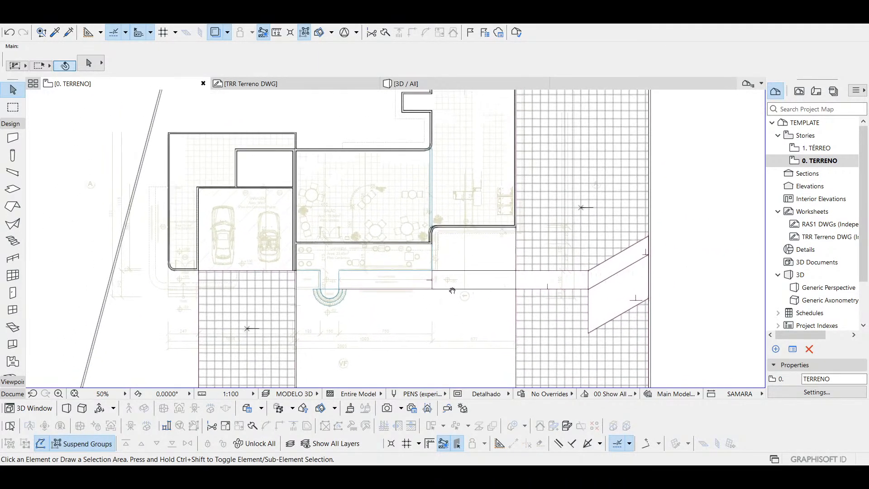
Check the varanda, access ramp, salão walls and front paving on the TERRENO plan against the traced reference drawing.
scroll(346, 254, "up", 7)
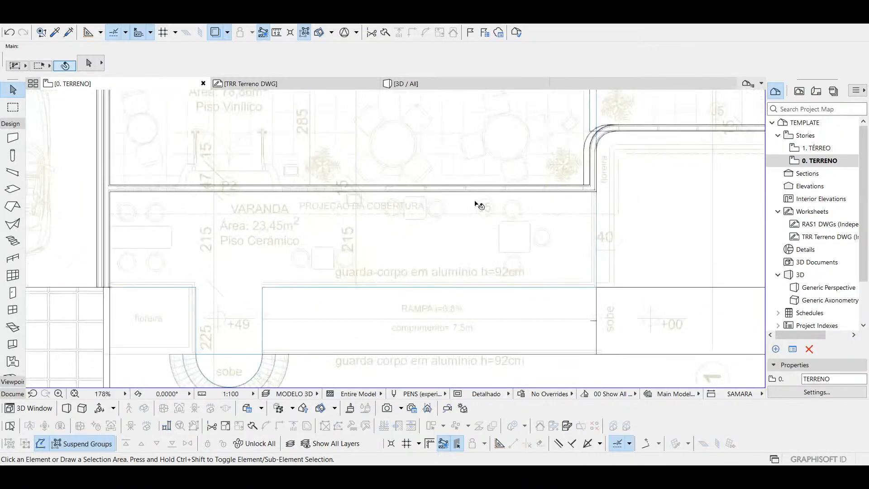
middle_click_drag(475, 203, 366, 285)
scroll(366, 284, "down", 4)
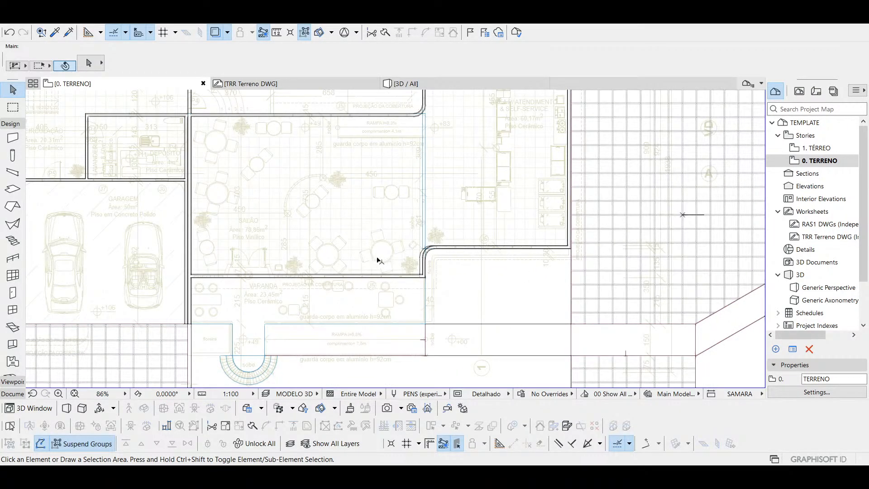
middle_click_drag(424, 183, 394, 280)
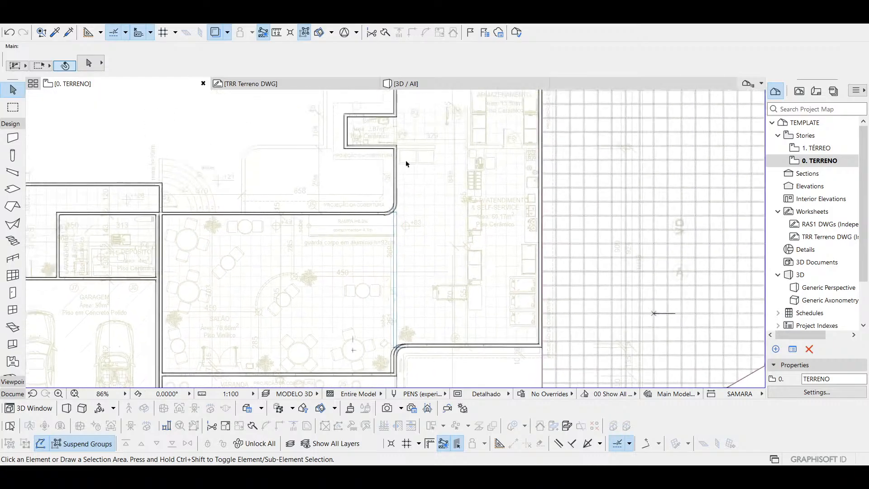
middle_click_drag(407, 225, 408, 241)
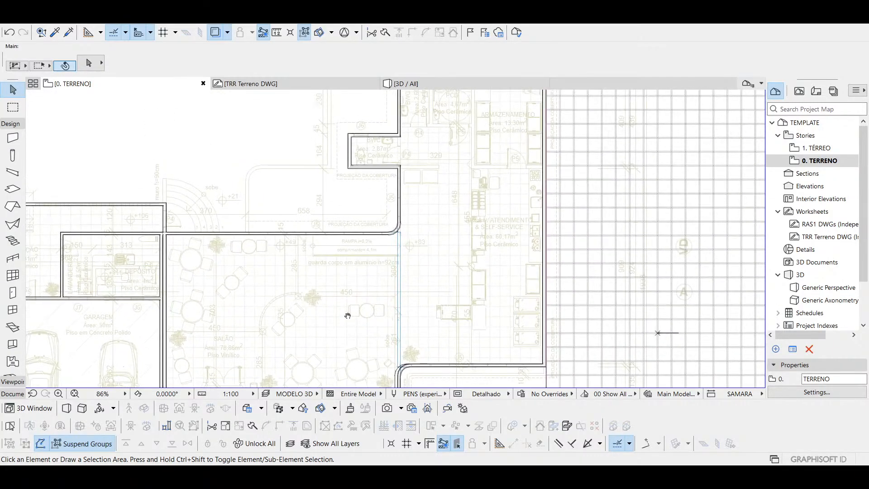
middle_click_drag(347, 314, 313, 211)
scroll(325, 225, "down", 3)
middle_click_drag(378, 343, 413, 224)
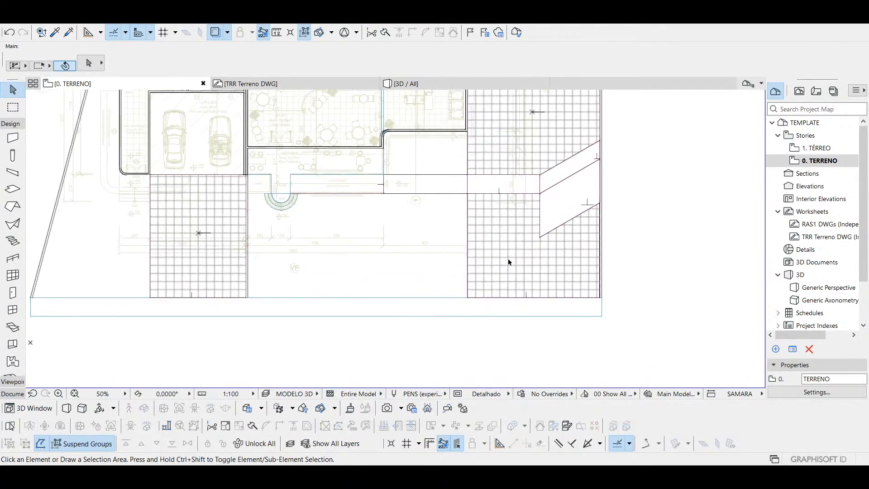
middle_click_drag(514, 164, 559, 204)
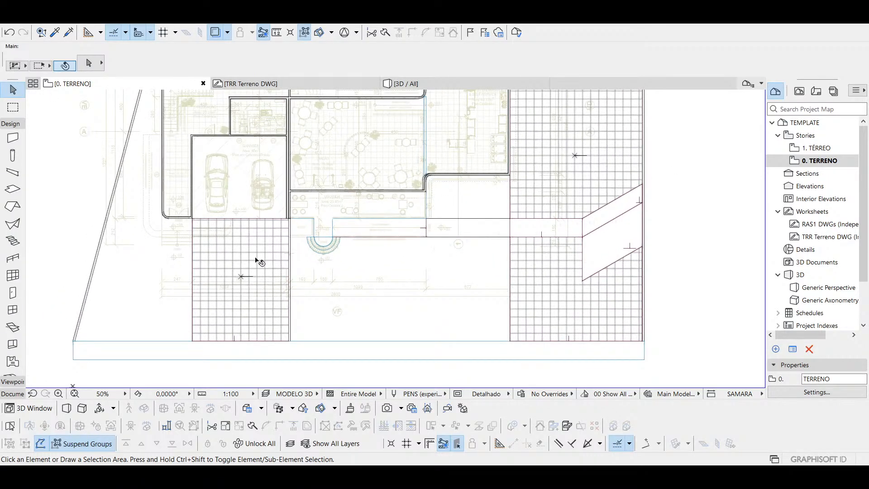
middle_click_drag(297, 230, 322, 241)
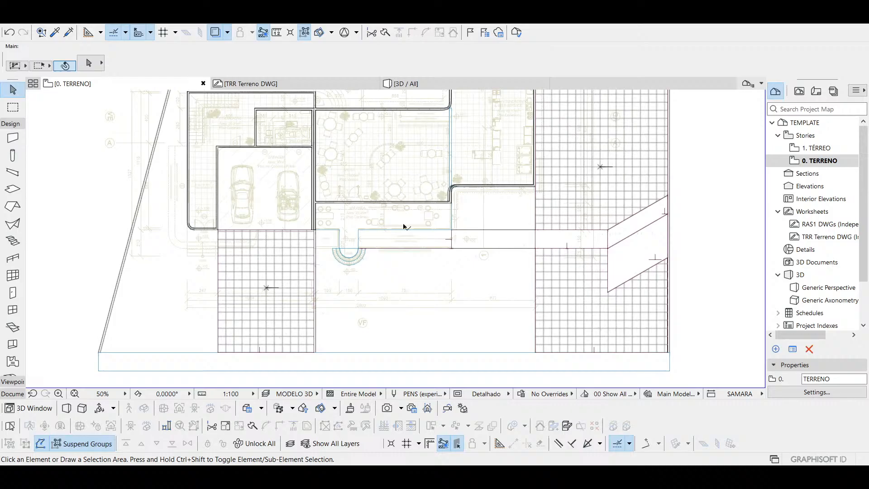
Inspect the front garden, sidewalk, accessible walkway, parking paving and boundary walls in the 3D model.
left_click(234, 85)
left_click(406, 83)
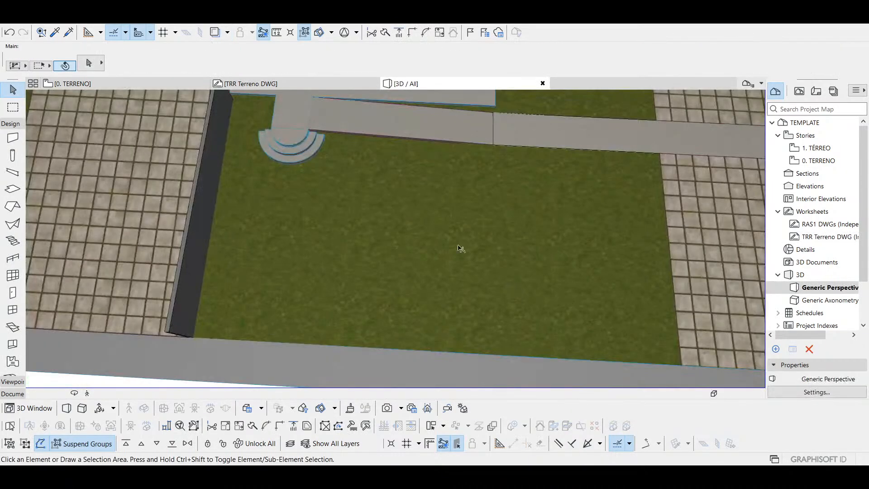
left_click_drag(322, 186, 359, 198)
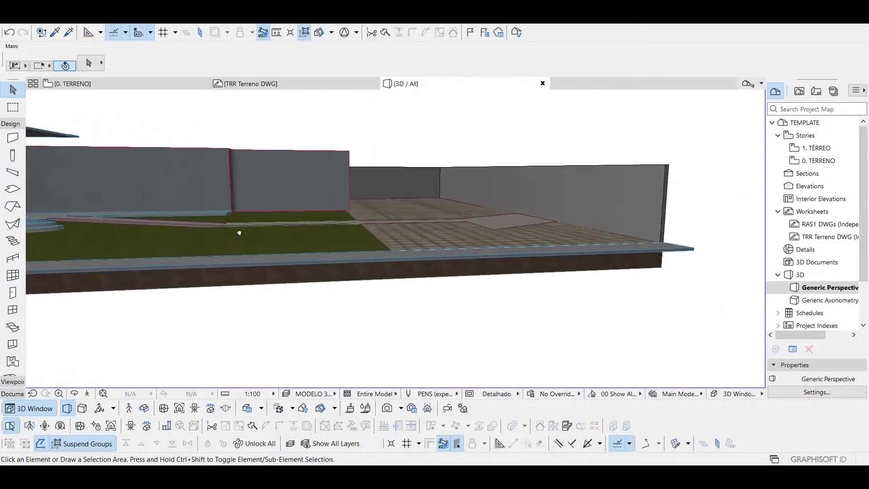
left_click_drag(239, 232, 547, 278)
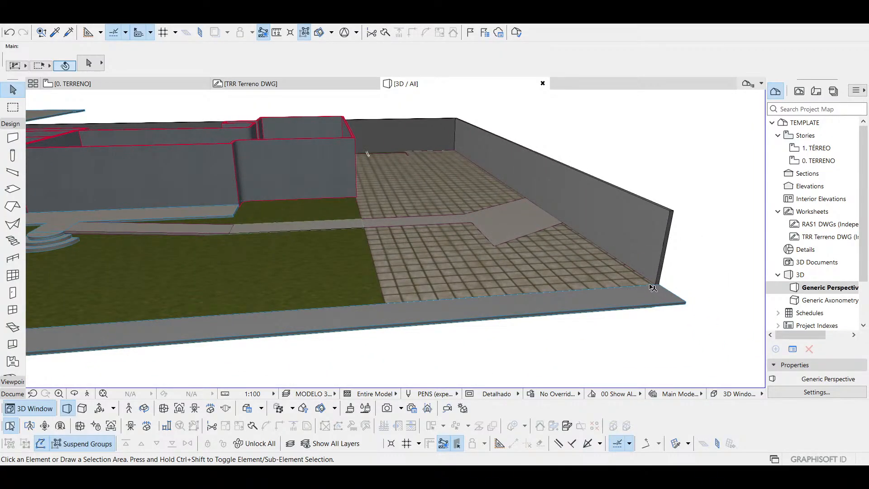
left_click_drag(645, 286, 710, 370)
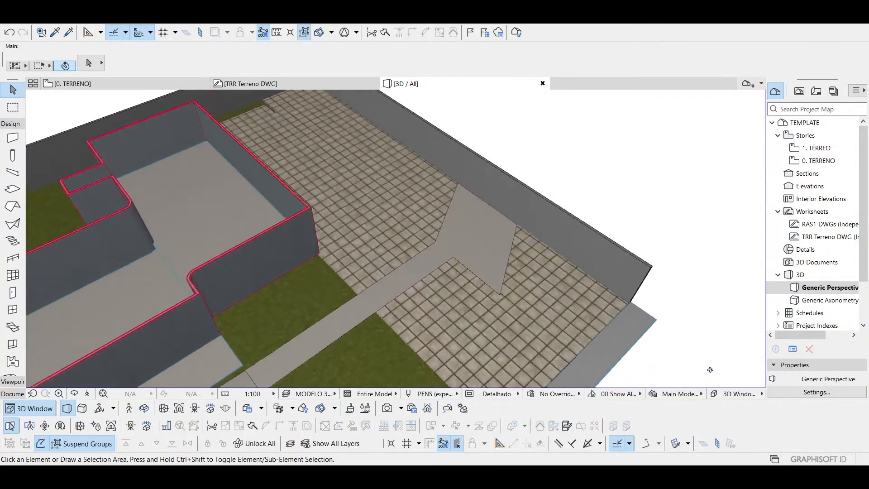
left_click_drag(631, 326, 482, 275)
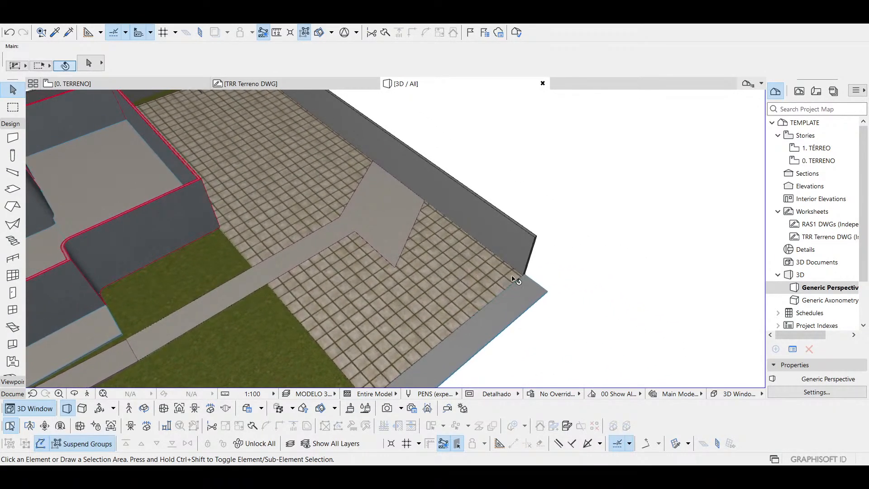
middle_click_drag(489, 248, 599, 326)
mouse_move(325, 176)
middle_mouse_down()
mouse_move(436, 258)
mouse_move(488, 241)
mouse_move(281, 202)
mouse_move(217, 175)
middle_mouse_up()
scroll(408, 204, "up", 5)
middle_click_drag(408, 204, 350, 211, "shift")
scroll(376, 249, "down", 5)
scroll(350, 211, "up", 5)
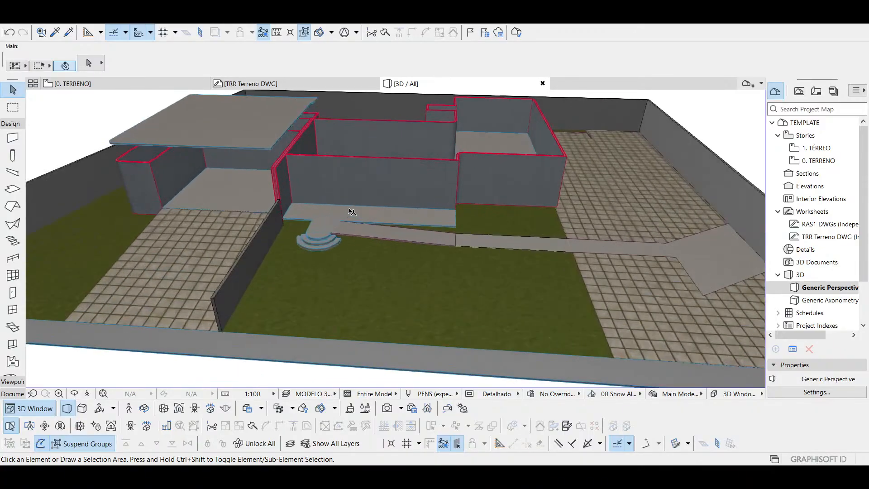
Measure the length of the side boundary wall along the parking paving in the 3D model.
scroll(498, 187, "up", 2)
middle_click_drag(506, 216, 637, 268, "shift")
scroll(547, 212, "up", 4)
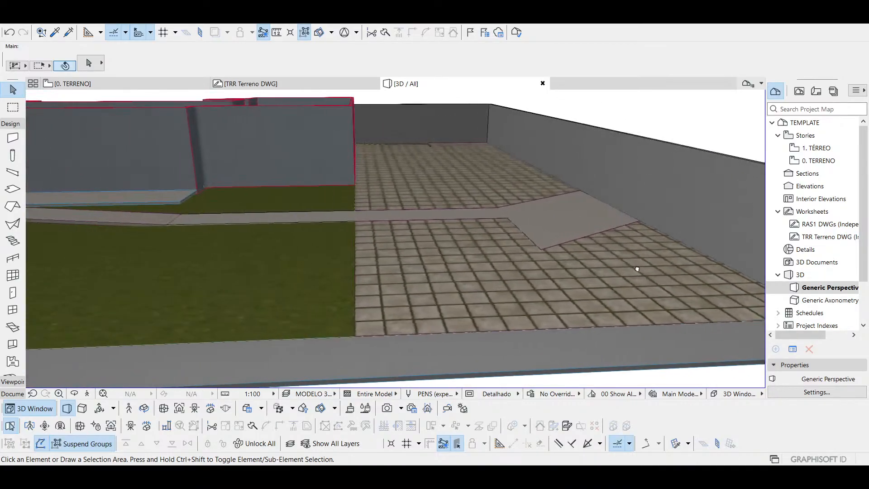
mouse_move(471, 300)
middle_mouse_down("shift")
mouse_move(520, 314)
mouse_move(519, 301)
mouse_move(471, 302)
middle_mouse_up("shift")
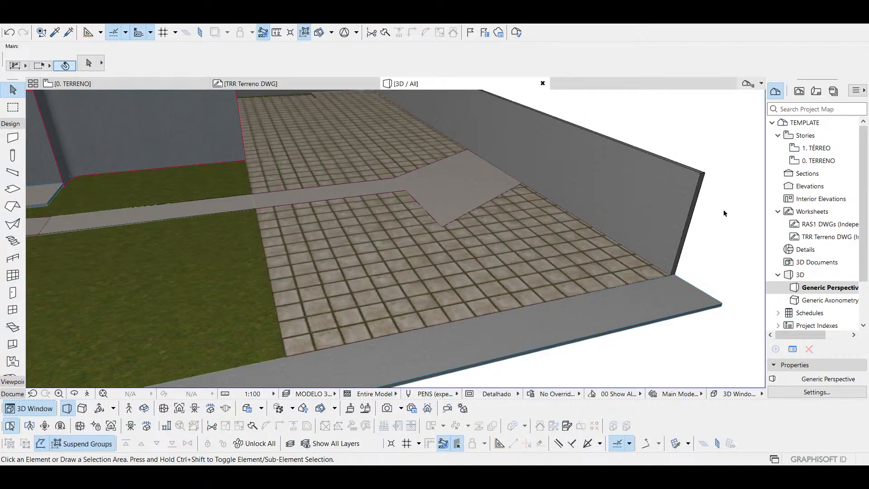
middle_click_drag(643, 203, 738, 236, "shift")
middle_click_drag(501, 252, 529, 344)
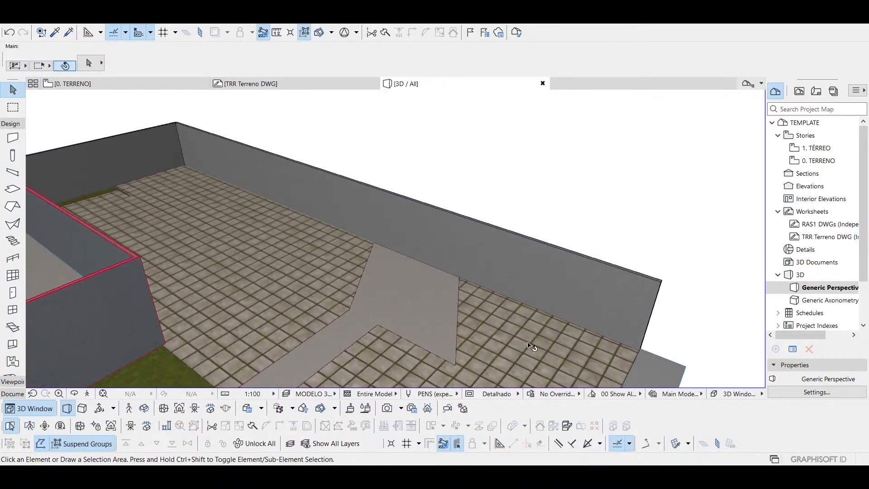
key("m")
left_click(640, 350)
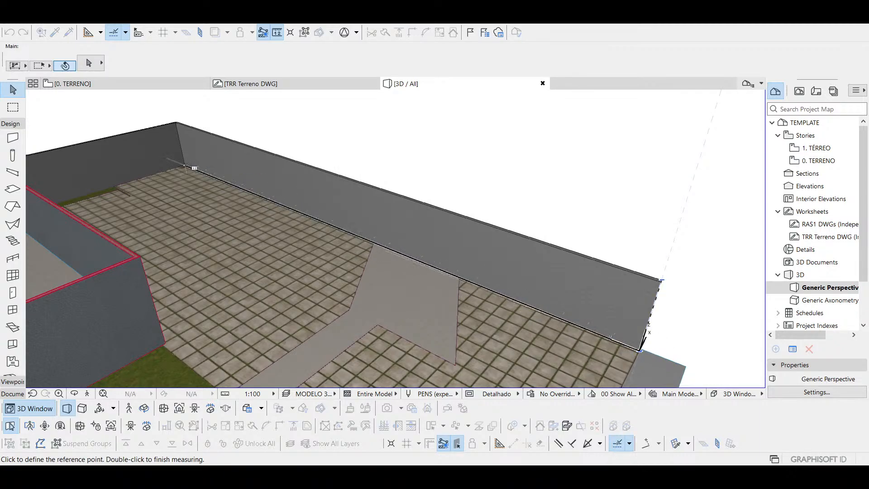
key("Escape")
Inspect the accessible walkway, entrance steps, front lawn and adjoining parking paving from low and raised 3D viewpoints.
middle_click_drag(650, 338, 443, 316, "shift")
middle_click_drag(353, 311, 503, 265, "shift")
middle_click_drag(502, 265, 498, 331)
middle_click_drag(301, 137, 345, 180)
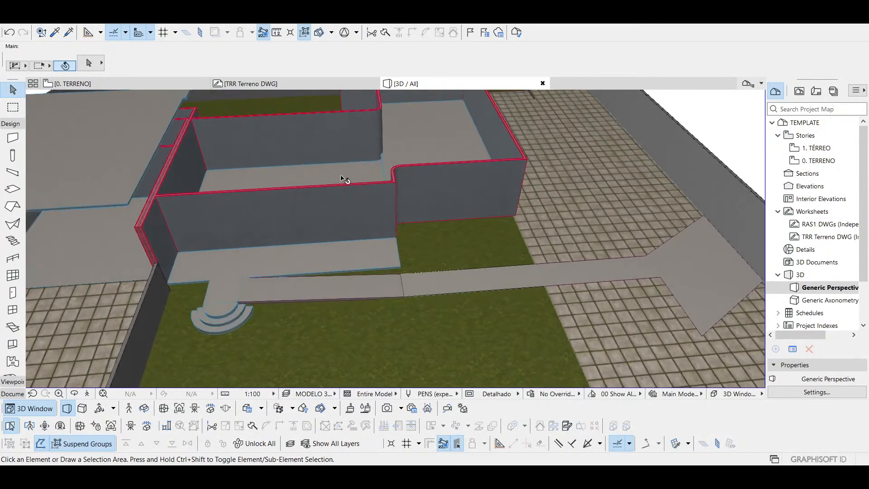
middle_click_drag(592, 281, 501, 281)
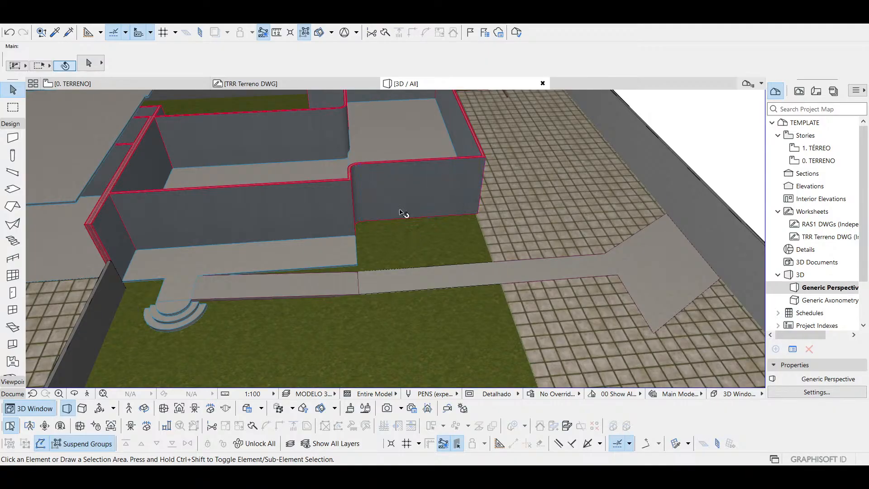
middle_click_drag(434, 246, 404, 169)
middle_click_drag(466, 196, 518, 253)
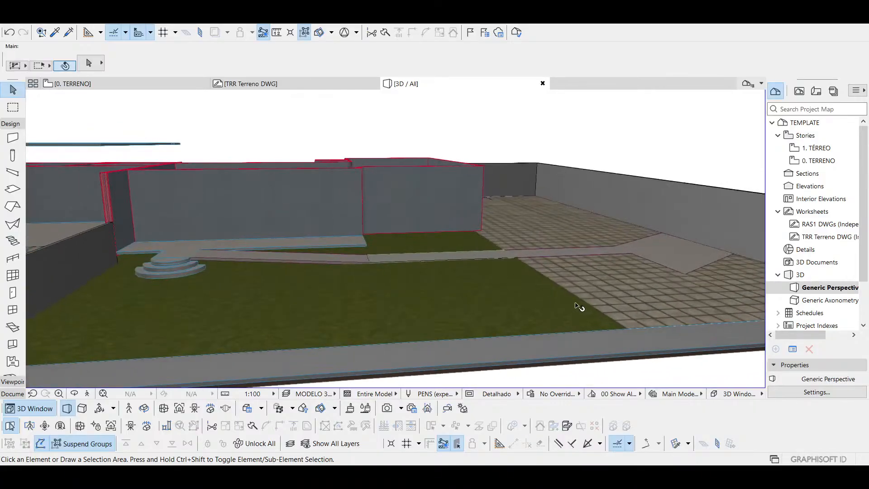
middle_click_drag(580, 306, 552, 310, "shift")
left_click_drag(552, 310, 563, 300, "shift")
middle_click_drag(575, 270, 552, 289, "shift")
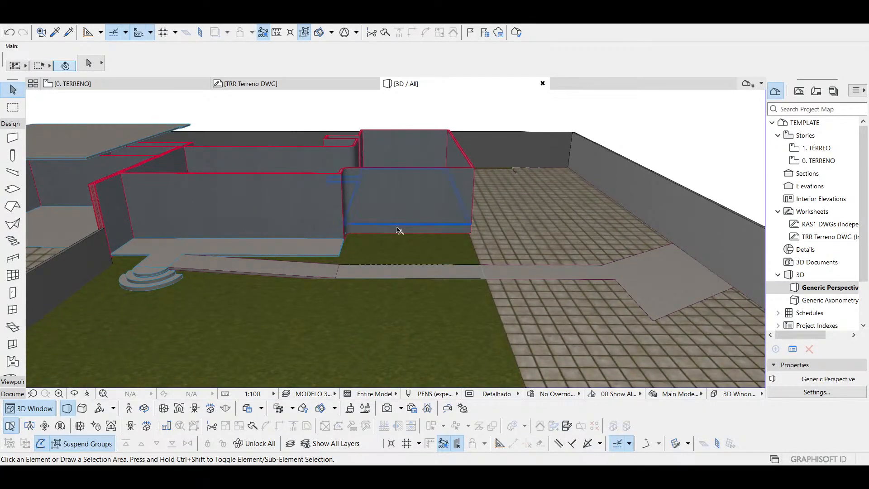
middle_click_drag(399, 230, 348, 210, "shift")
middle_click_drag(475, 193, 374, 141, "shift")
middle_click_drag(382, 190, 443, 244, "shift")
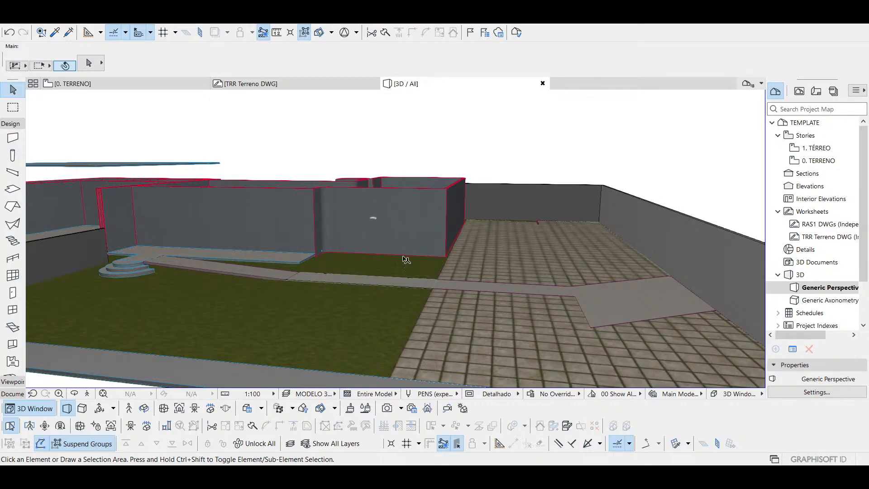
mouse_move(385, 255)
middle_mouse_down("shift")
mouse_move(401, 236)
mouse_move(383, 261)
middle_mouse_up("shift")
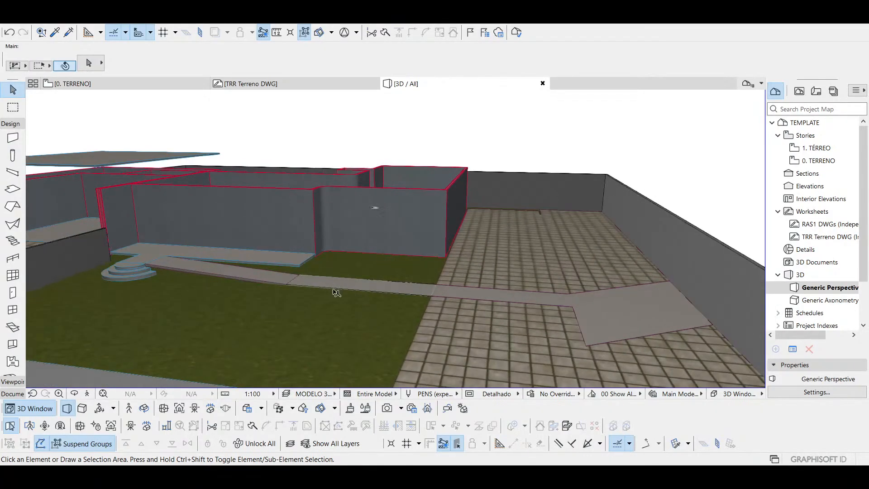
Review the whole site around its perimeter, including the boundary walls, terrain base, building walls and front sidewalk.
middle_click_drag(403, 302, 546, 252)
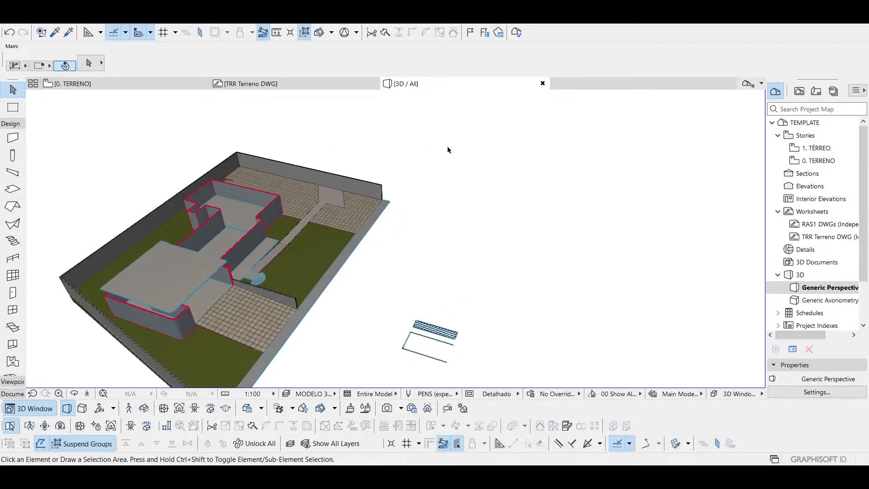
middle_click_drag(618, 221, 464, 227, "shift")
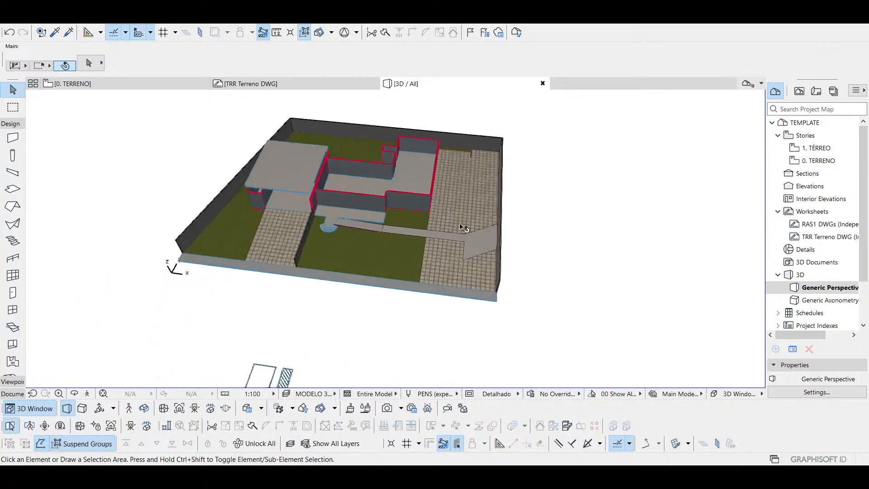
middle_click_drag(467, 299, 564, 214, "shift")
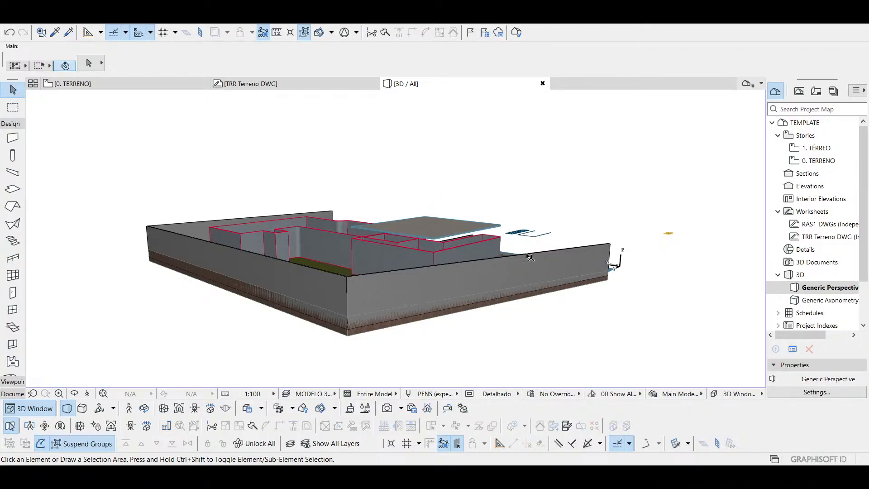
middle_click_drag(528, 254, 199, 258, "shift")
middle_click_drag(489, 290, 289, 310, "shift")
middle_click_drag(525, 330, 394, 330, "shift")
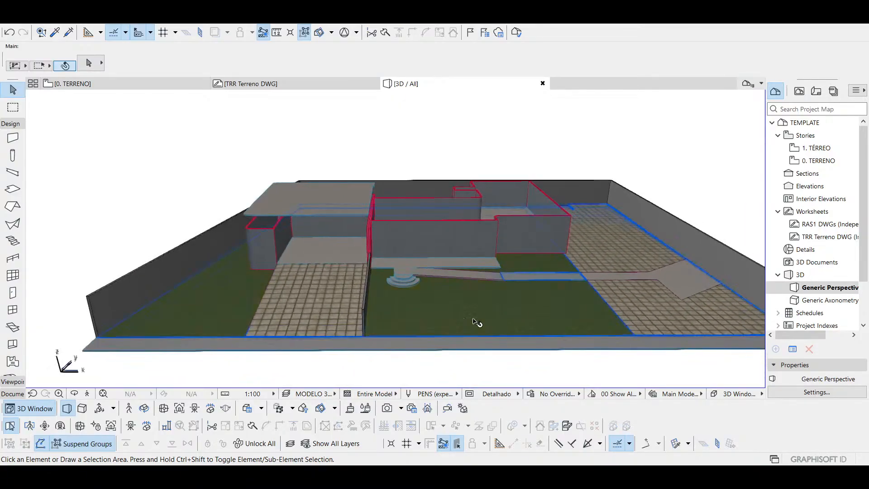
middle_click_drag(473, 321, 454, 365, "shift")
middle_click_drag(512, 343, 413, 300)
middle_click_drag(410, 259, 377, 217)
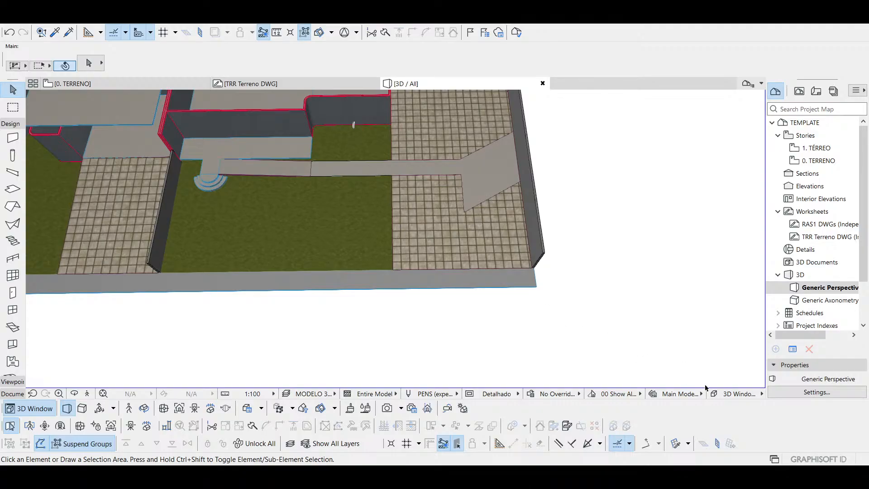
scroll(484, 256, "up", 3)
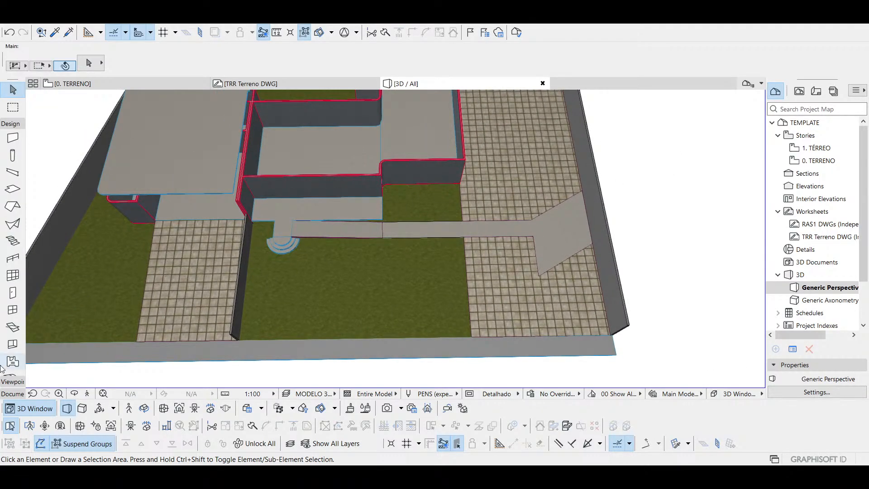
middle_click_drag(619, 210, 601, 199)
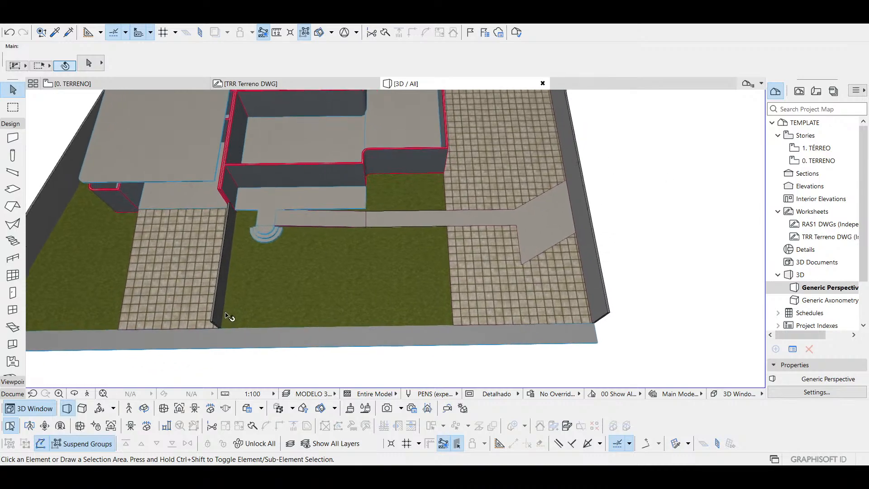
Examine the front garden, curved entrance steps and walkway from the garage driveway side and from above.
middle_click_drag(241, 296, 487, 233, "shift")
scroll(332, 187, "down", 6)
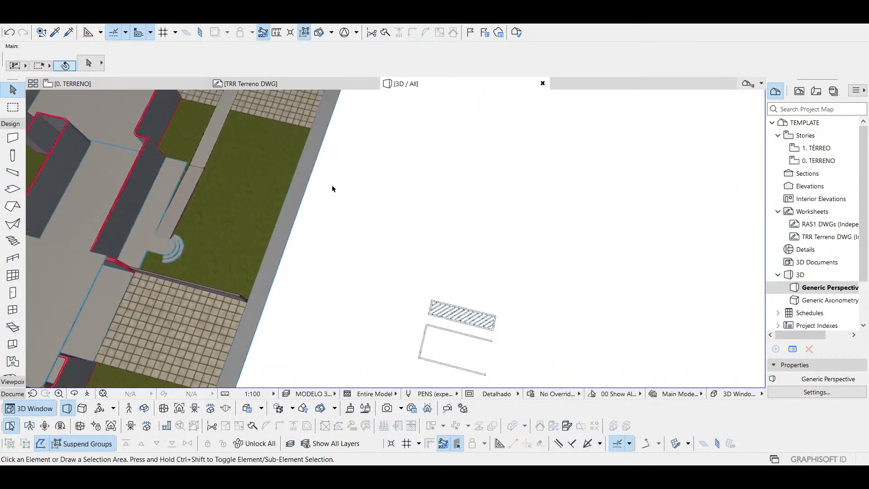
left_click_drag(412, 180, 398, 258)
scroll(420, 295, "up", 5)
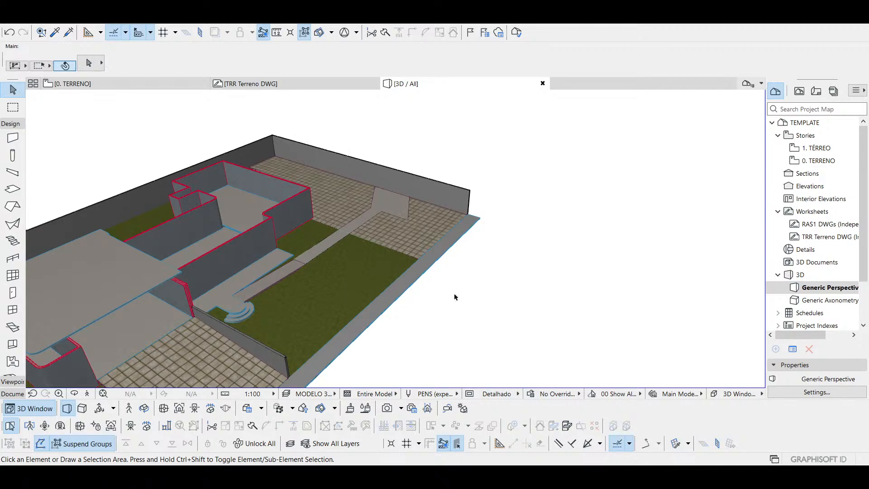
middle_click_drag(582, 200, 472, 220, "shift")
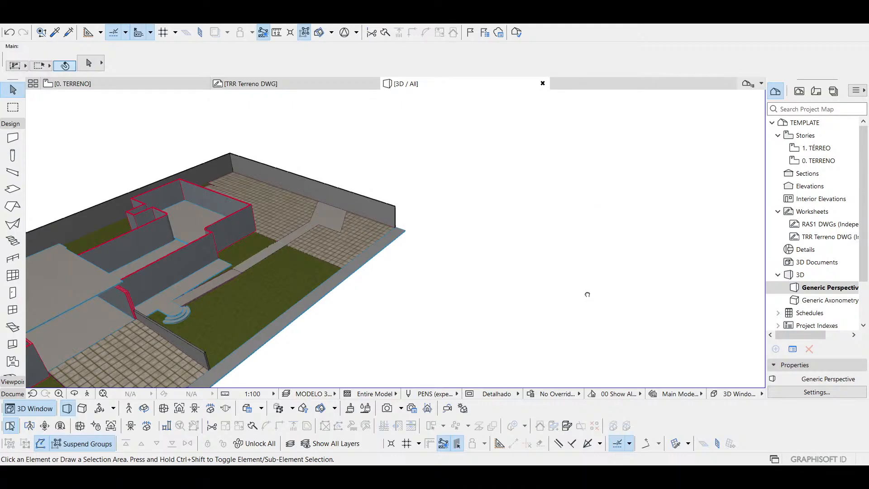
middle_click_drag(587, 295, 506, 238, "shift")
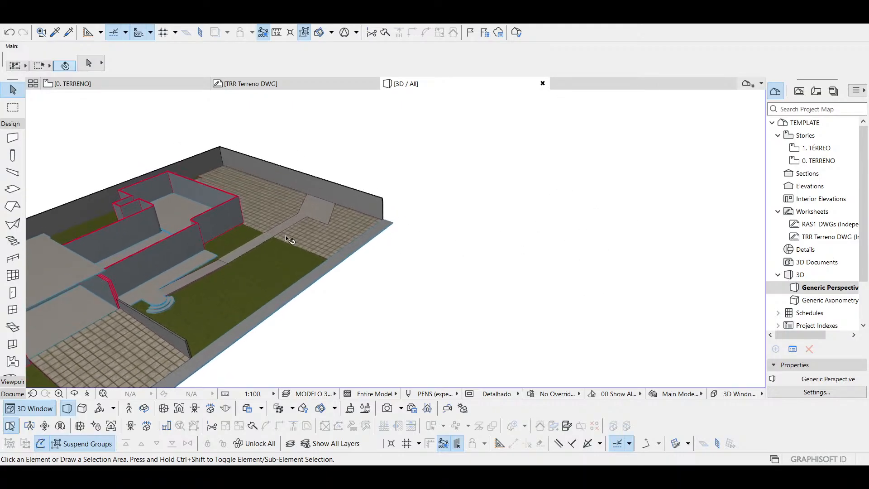
middle_click_drag(362, 237, 400, 193, "shift")
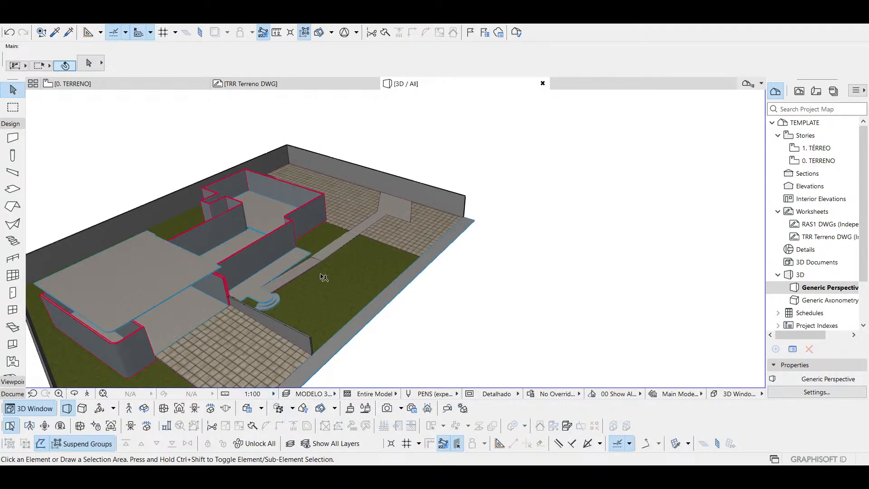
middle_click_drag(396, 258, 389, 368, "shift")
scroll(401, 244, "up", 6)
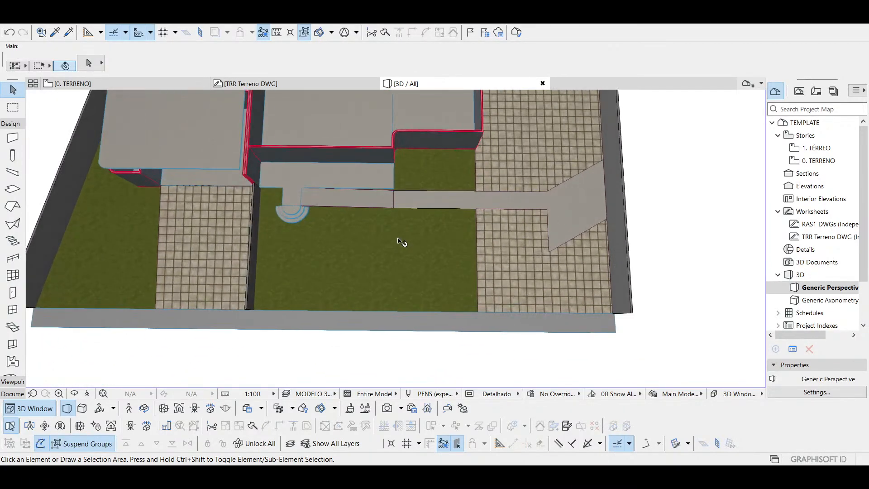
scroll(407, 238, "up", 1)
middle_click_drag(712, 156, 688, 154)
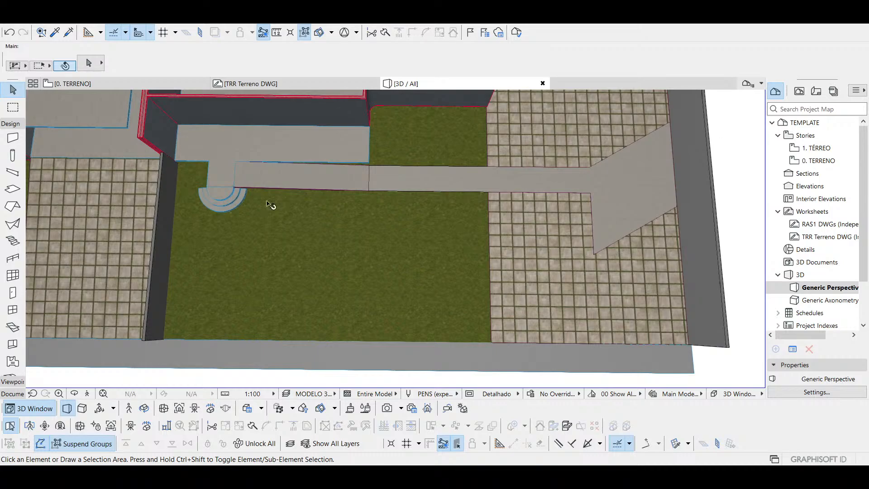
Inspect the building's interior floor slabs, the slab over the garage and the front varanda from above.
middle_click_drag(553, 163, 573, 349)
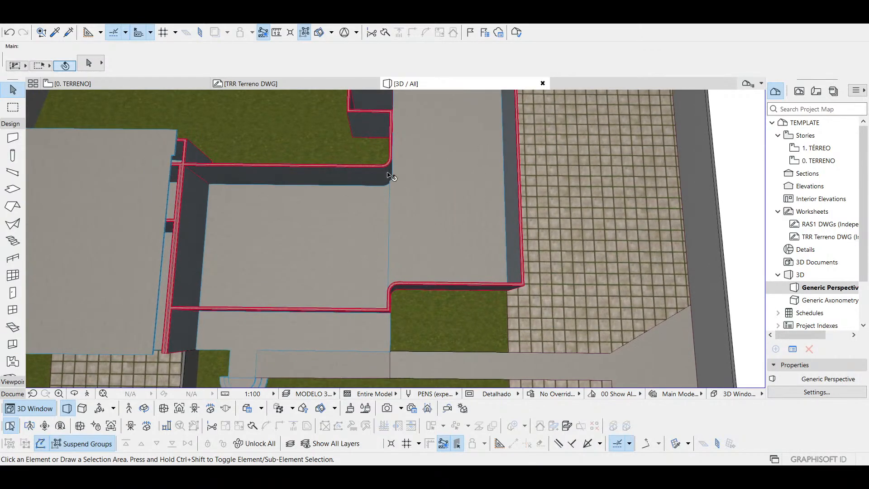
middle_click_drag(188, 245, 350, 228)
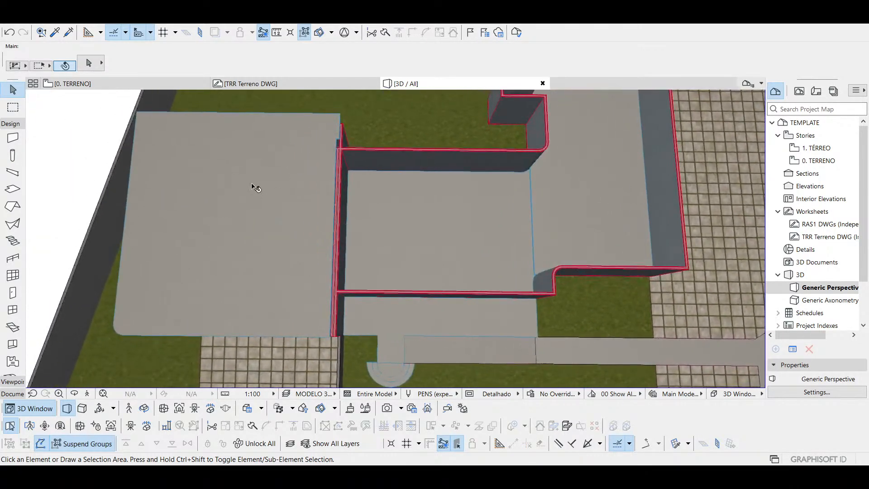
middle_click_drag(528, 247, 371, 180)
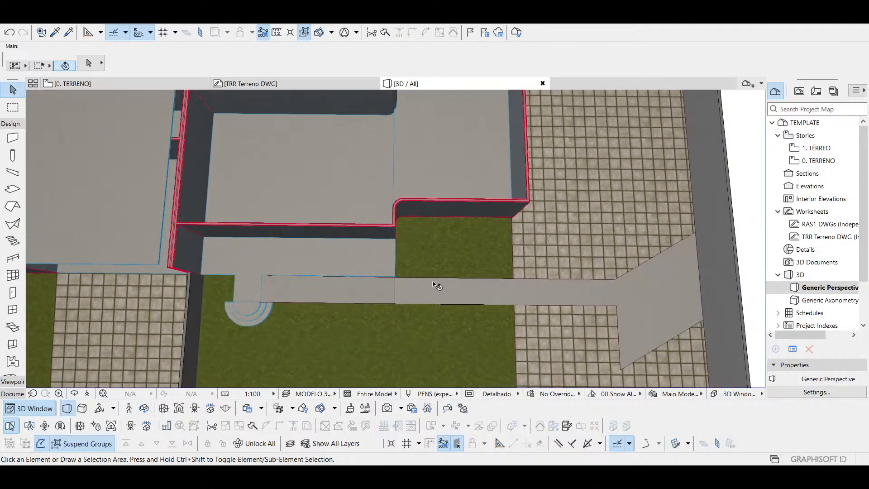
middle_click_drag(371, 209, 344, 126)
scroll(419, 245, "down", 3)
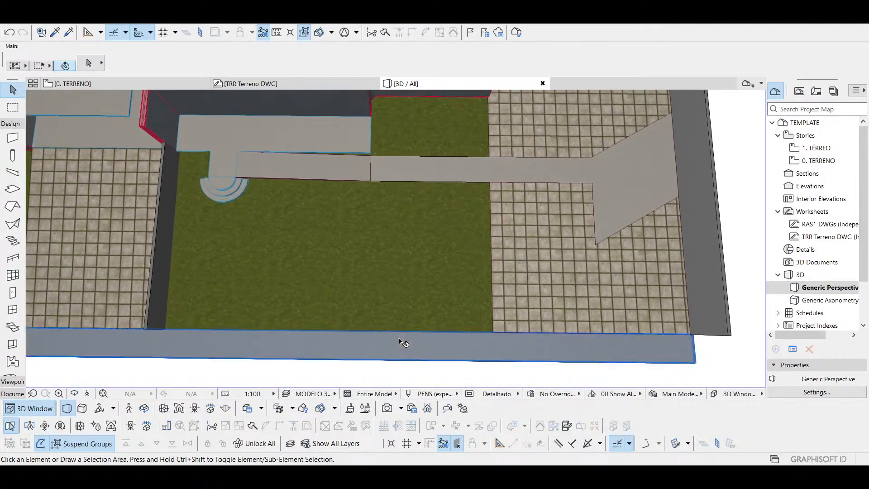
middle_click_drag(404, 341, 284, 179, "shift")
middle_click_drag(423, 208, 413, 287, "shift")
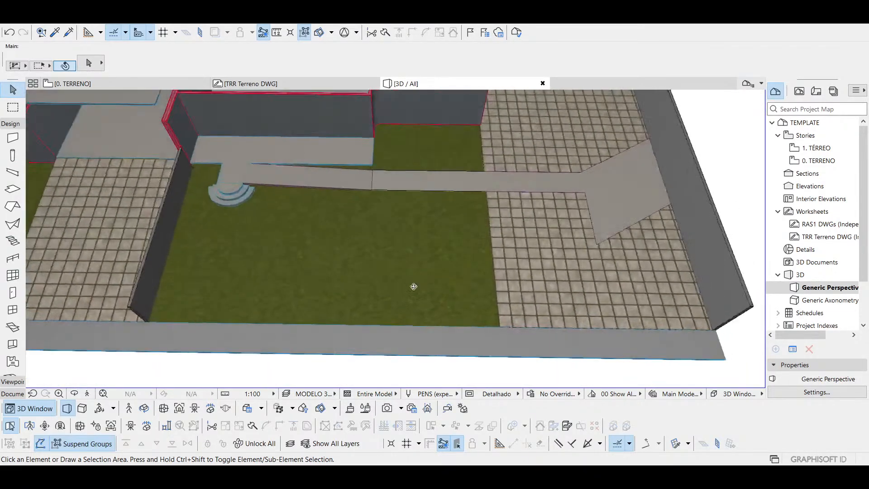
Check the front sidewalk, the parking paving corner and the overall site layout in the 3D model.
middle_click_drag(151, 334, 586, 221, "shift")
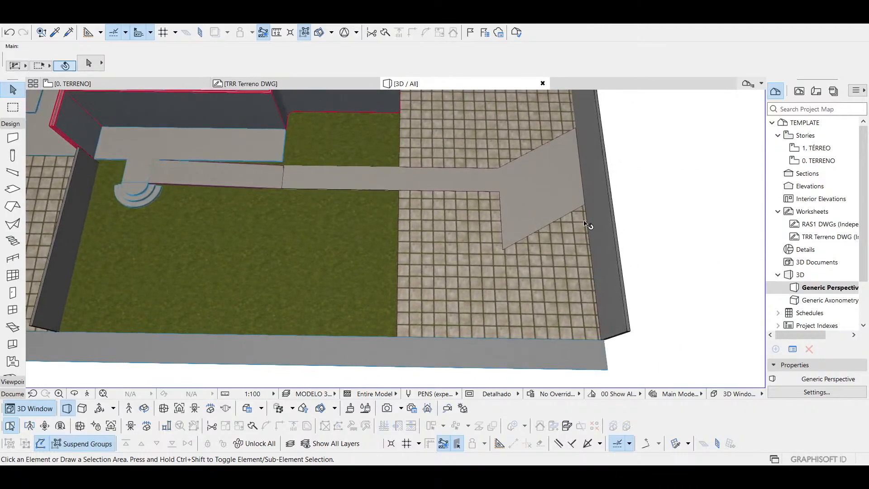
middle_click_drag(621, 320, 579, 306, "shift")
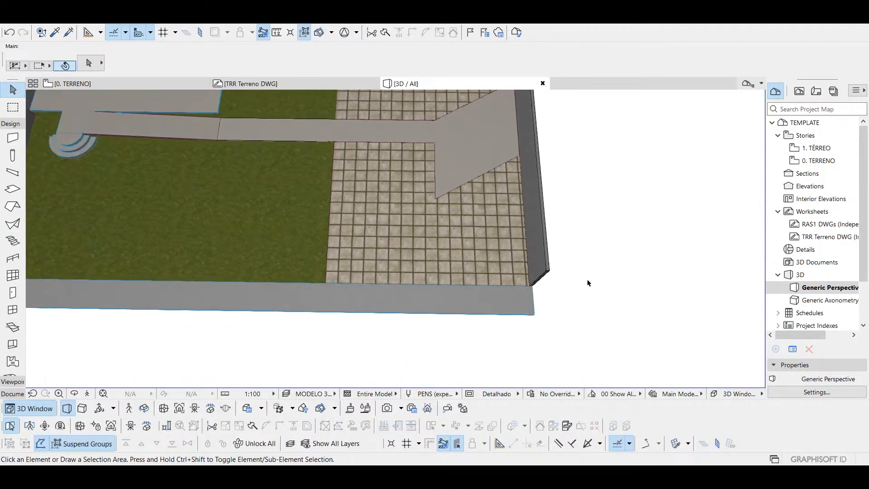
middle_click_drag(522, 212, 583, 239, "shift")
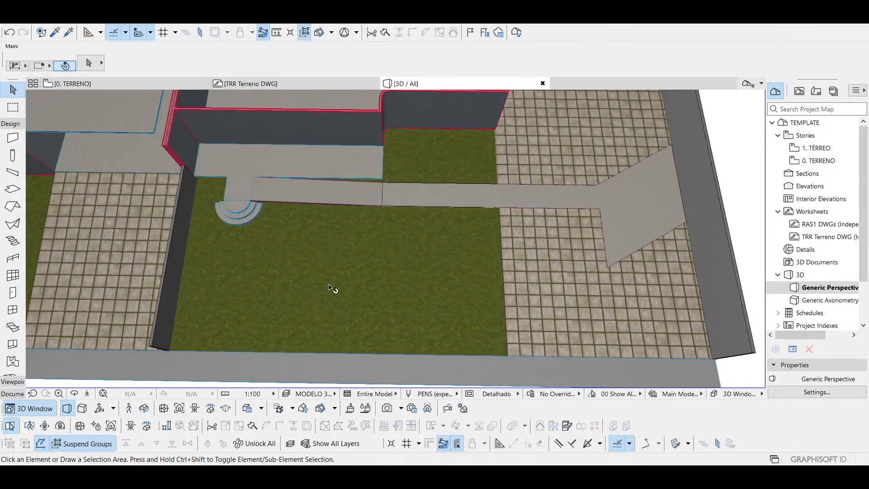
middle_click_drag(445, 238, 407, 237)
scroll(428, 242, "down", 3)
middle_click_drag(428, 269, 382, 287, "shift")
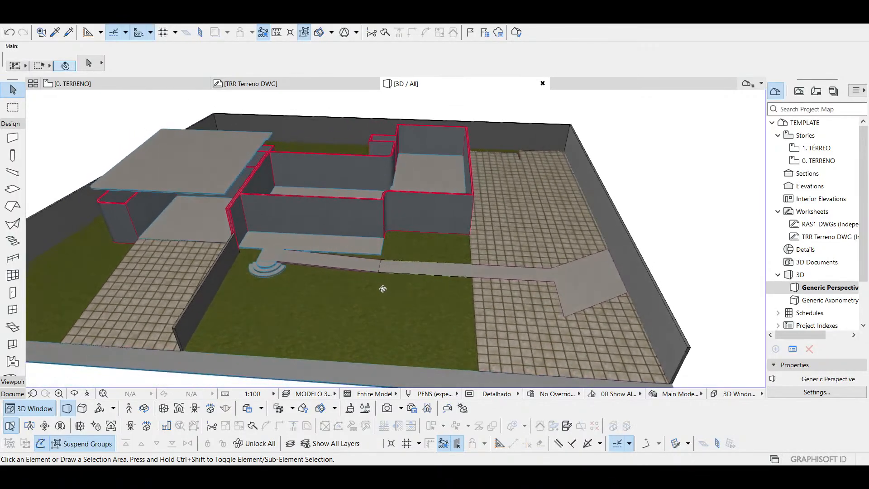
scroll(452, 217, "down", 5)
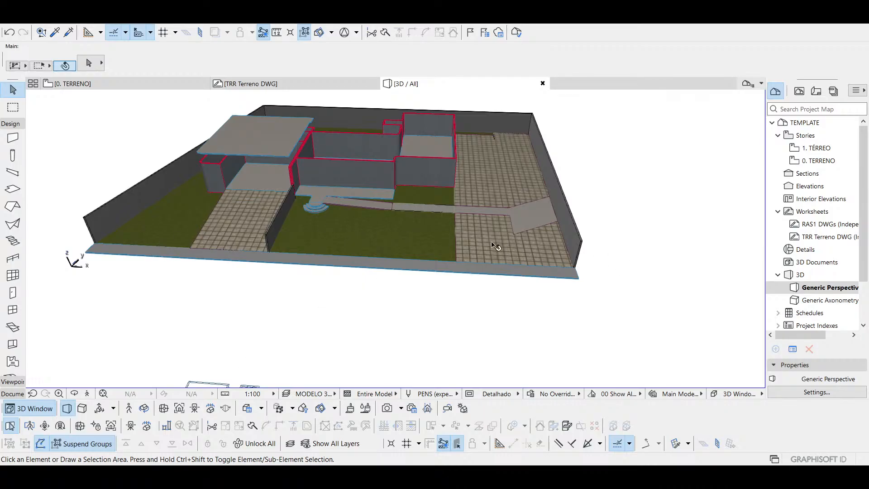
middle_click_drag(465, 209, 466, 278, "shift")
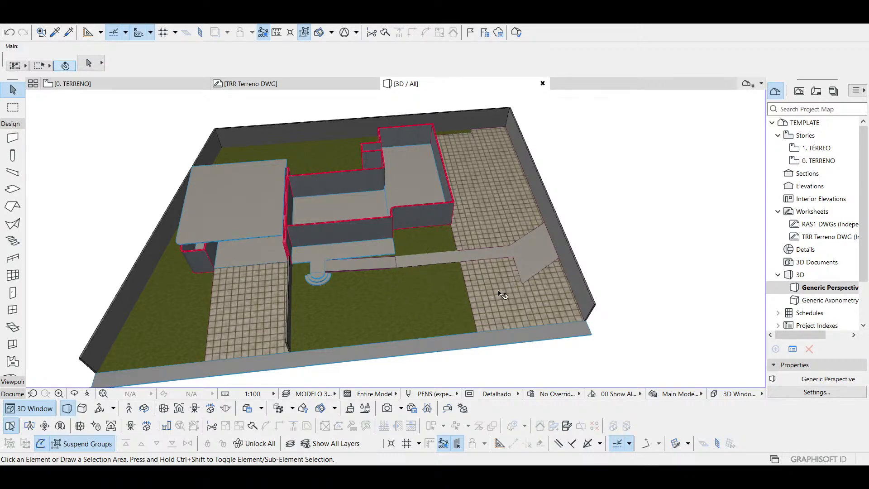
Examine the overall site, the front walkway and its connection to the parking paving in the 3D model.
middle_click_drag(503, 295, 490, 293)
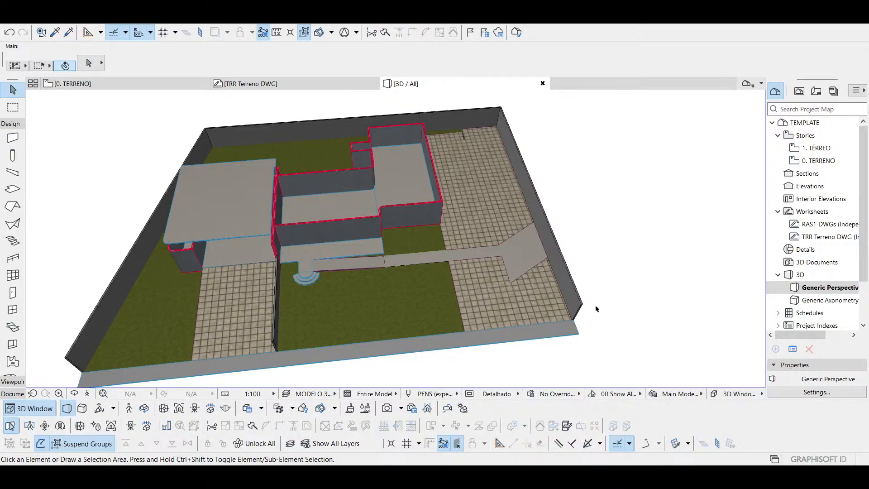
middle_click_drag(596, 309, 587, 287)
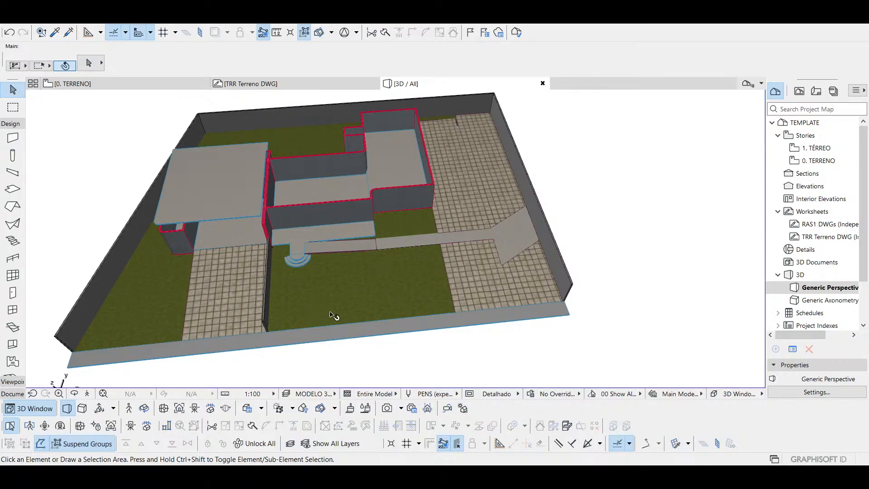
scroll(330, 204, "up", 2)
scroll(365, 247, "up", 2)
scroll(365, 247, "up", 2)
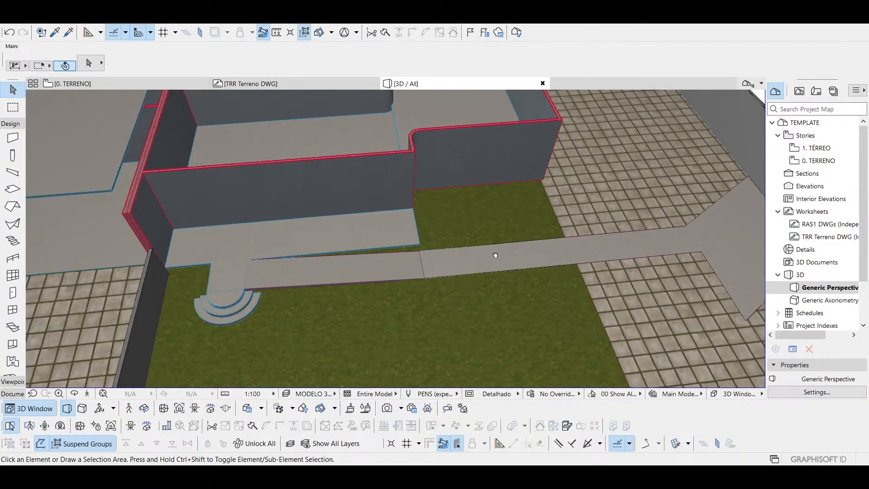
middle_click_drag(495, 255, 449, 259)
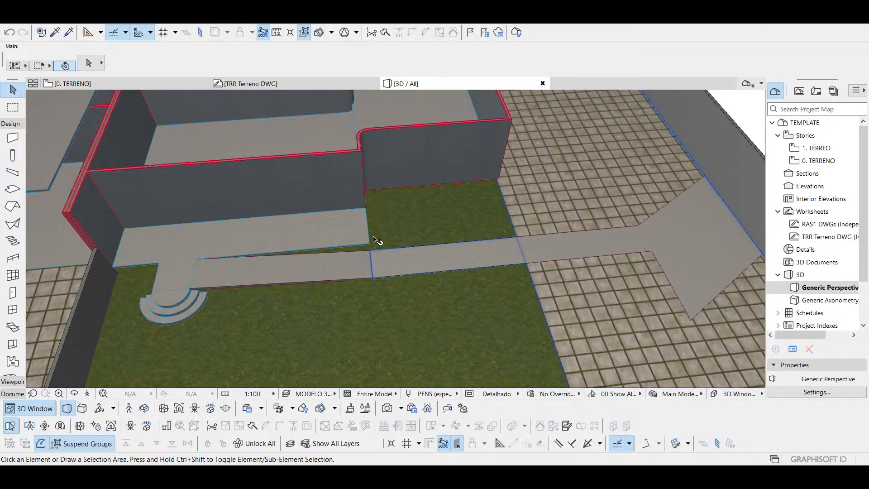
middle_click_drag(380, 244, 445, 275)
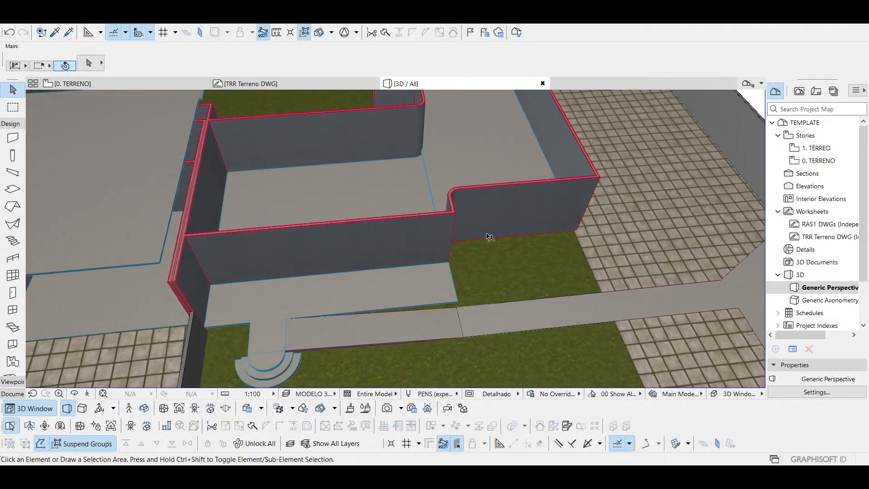
middle_click_drag(489, 236, 350, 205)
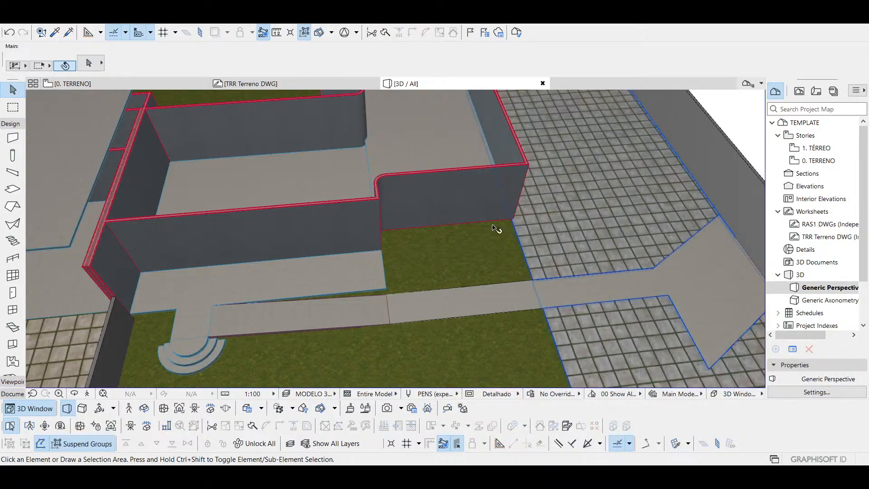
middle_click_drag(473, 245, 375, 181, "shift")
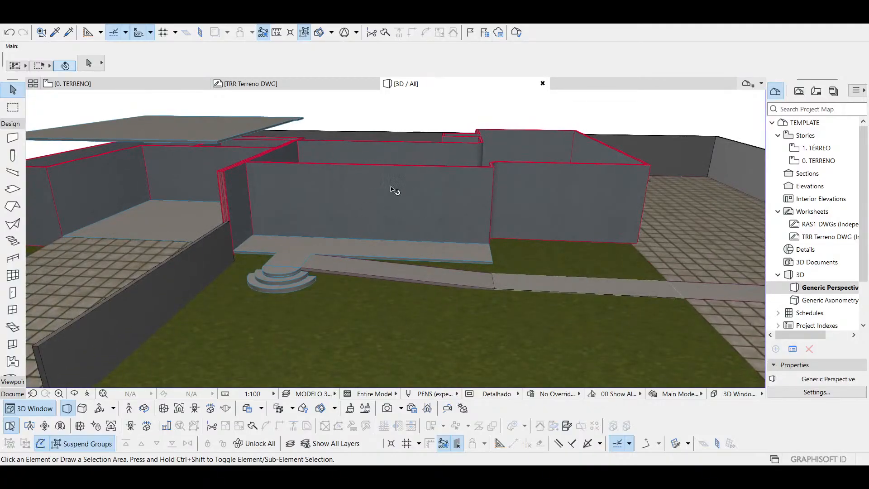
Review the front facade, garage driveway and sidewalk from street level, including the entrance ramp up close.
middle_click_drag(362, 267, 495, 287)
middle_click_drag(322, 289, 477, 212)
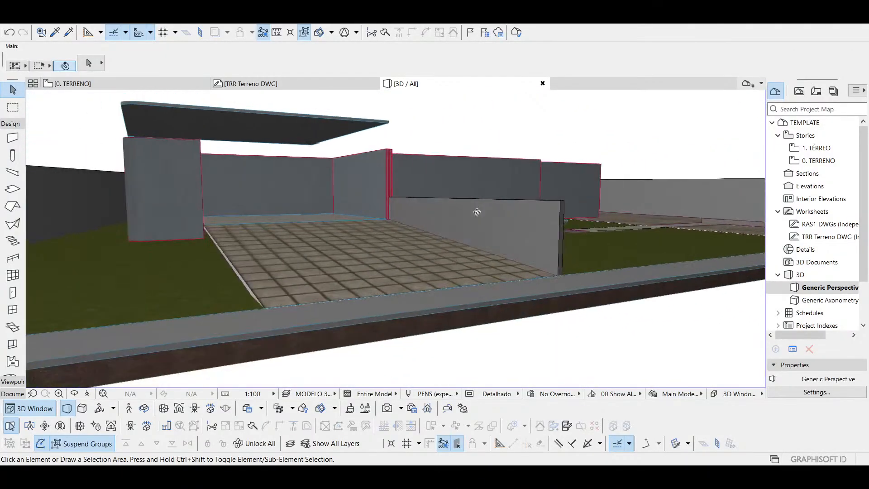
middle_click_drag(316, 236, 473, 232, "shift")
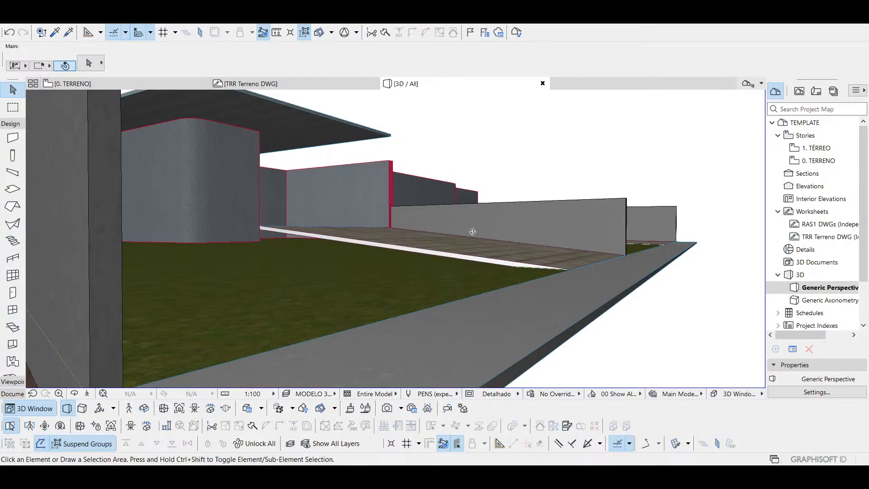
middle_click_drag(472, 232, 398, 290, "shift")
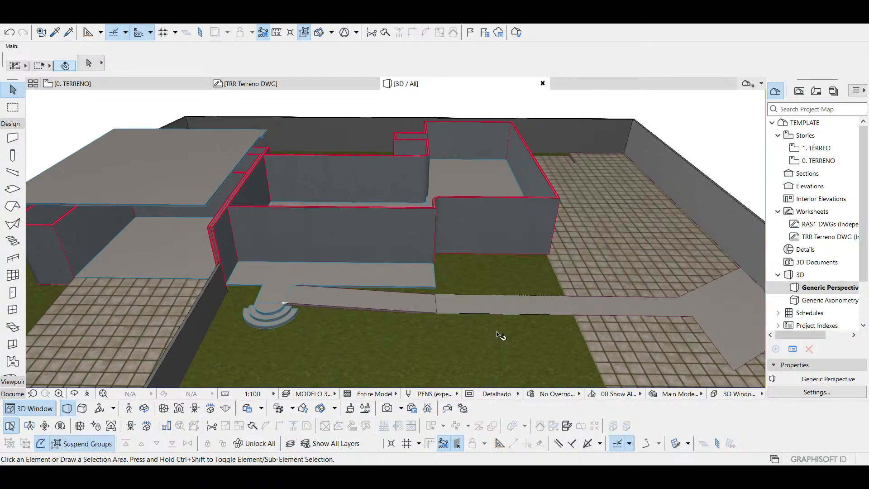
scroll(425, 301, "up", 5)
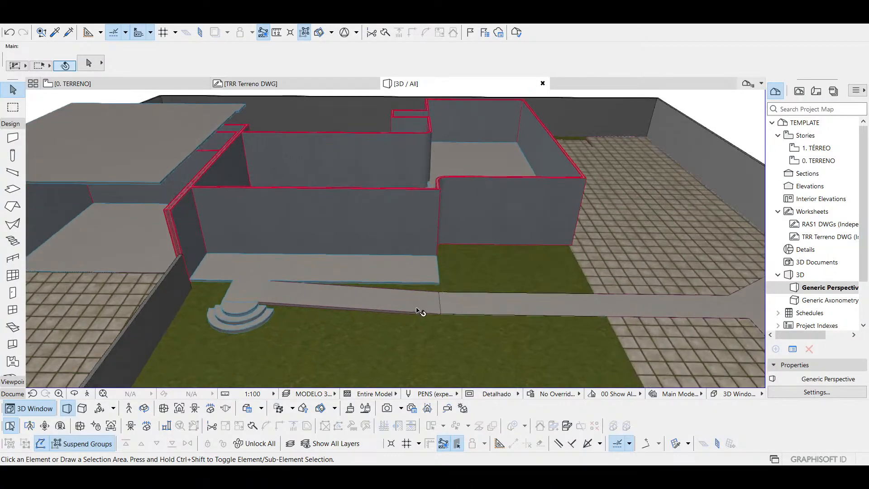
scroll(419, 312, "up", 3)
middle_click_drag(316, 312, 510, 312)
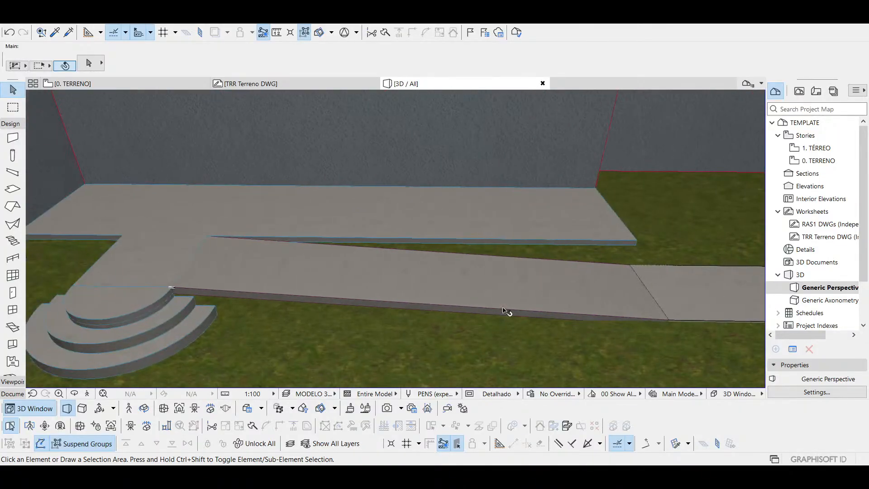
scroll(505, 310, "down", 3)
scroll(539, 315, "down", 6)
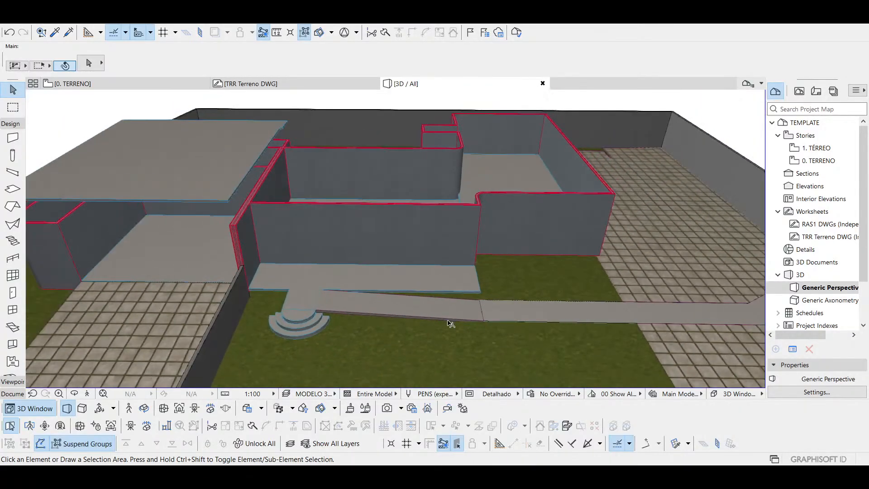
Inspect the front varanda, the building walls and the interior floor slabs from the front and from above.
middle_click_drag(456, 268, 414, 287)
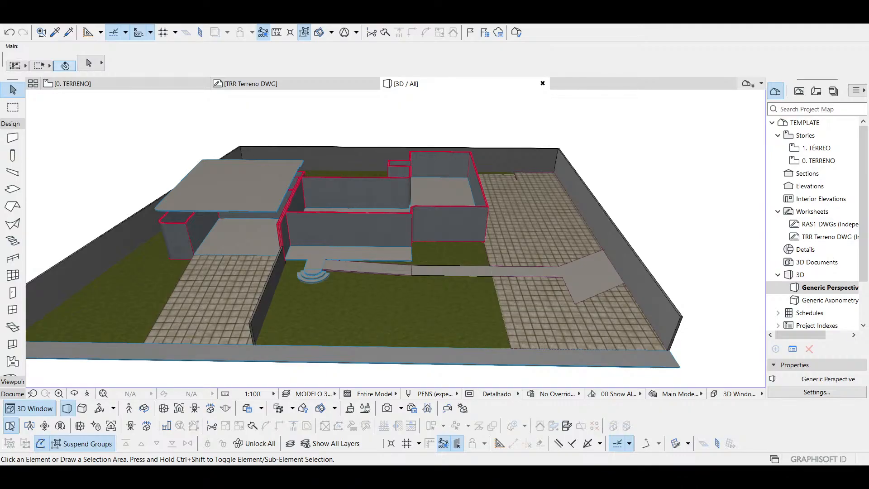
middle_click_drag(363, 266, 338, 260)
scroll(396, 251, "up", 5)
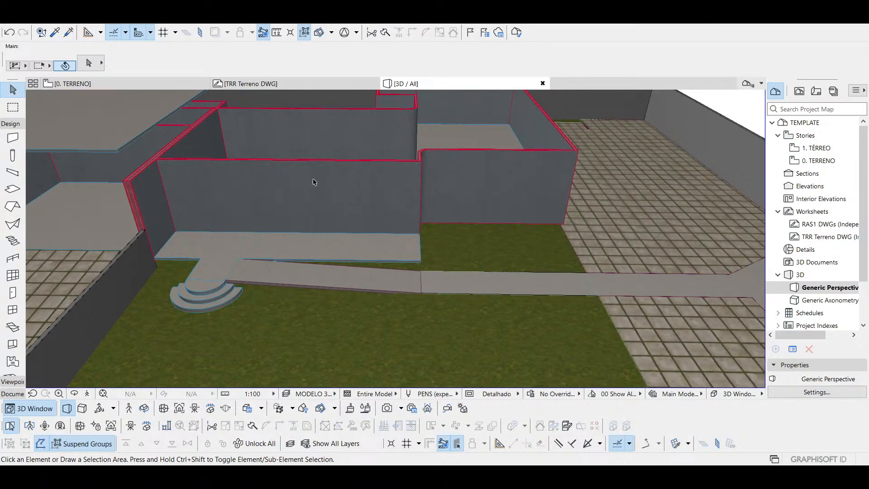
middle_click_drag(334, 208, 347, 227)
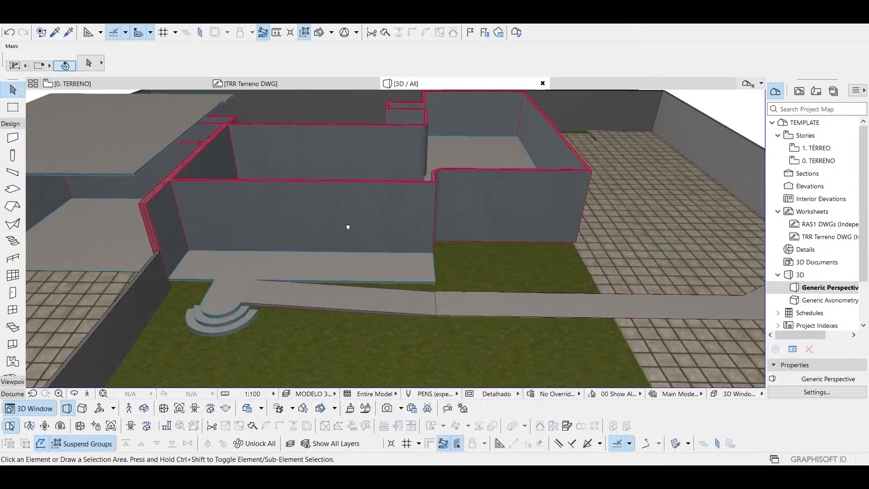
middle_click_drag(387, 185, 374, 229, "shift")
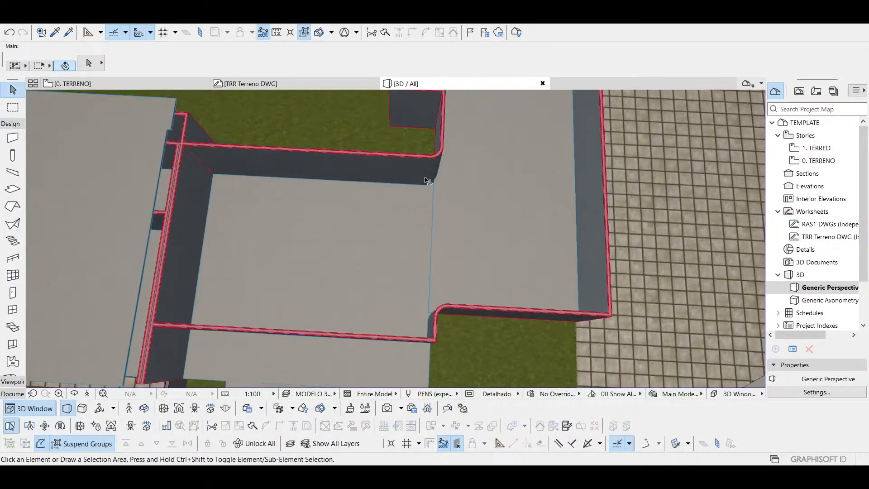
middle_click_drag(427, 181, 423, 229, "shift")
middle_click_drag(397, 281, 432, 136)
middle_click_drag(367, 240, 367, 178, "shift")
Check the slope and length notes of the entrance ramp and the level marks around the curved steps on the TERRENO plan.
left_click(108, 84)
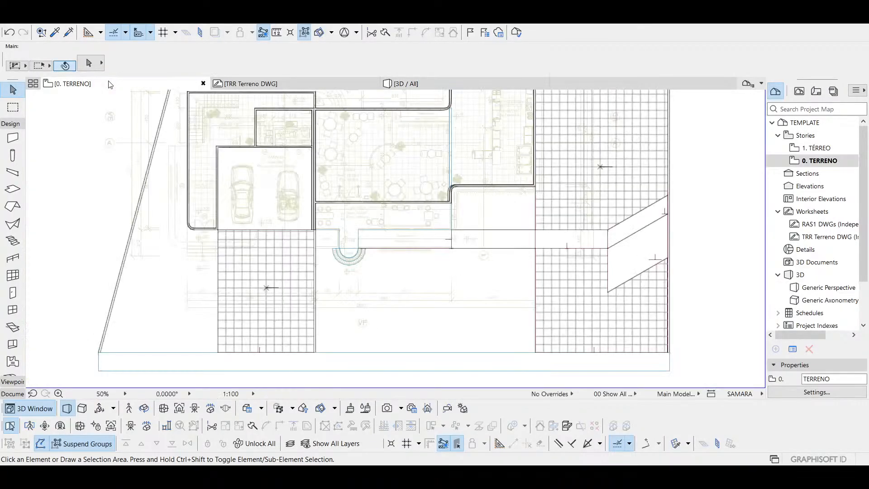
scroll(349, 252, "up", 5)
scroll(348, 250, "up", 3)
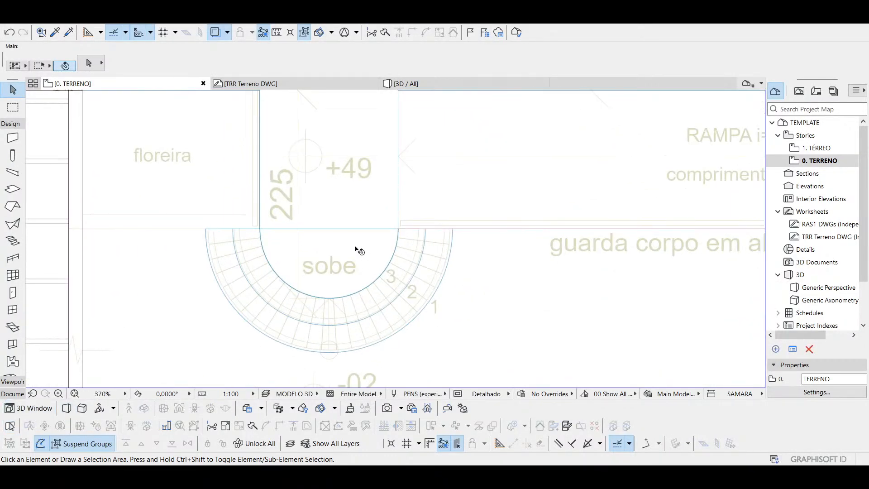
scroll(359, 250, "down", 9)
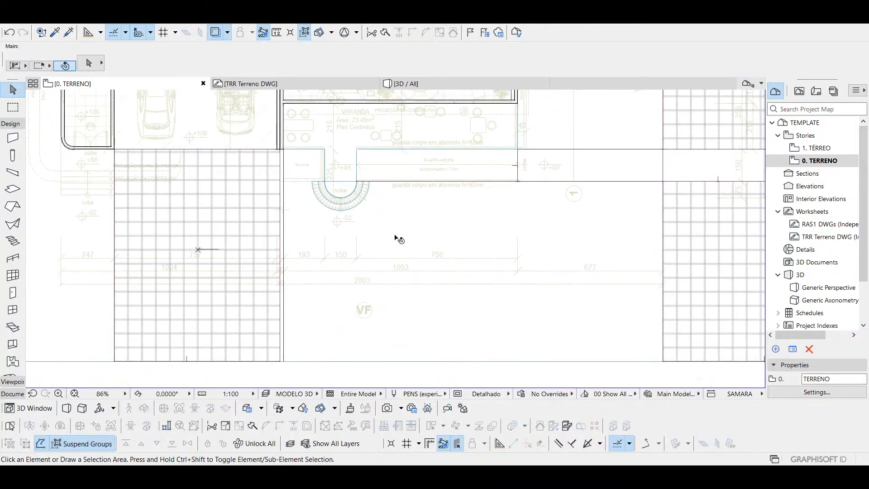
scroll(385, 199, "up", 4)
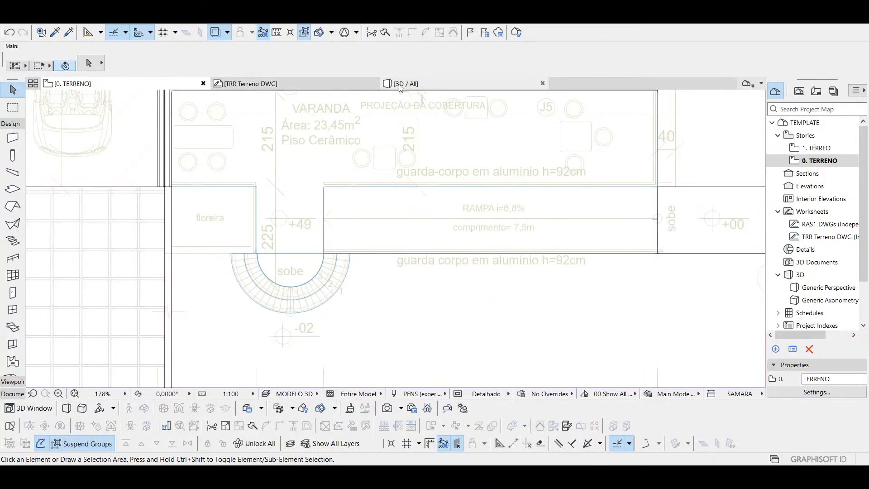
left_click(296, 85)
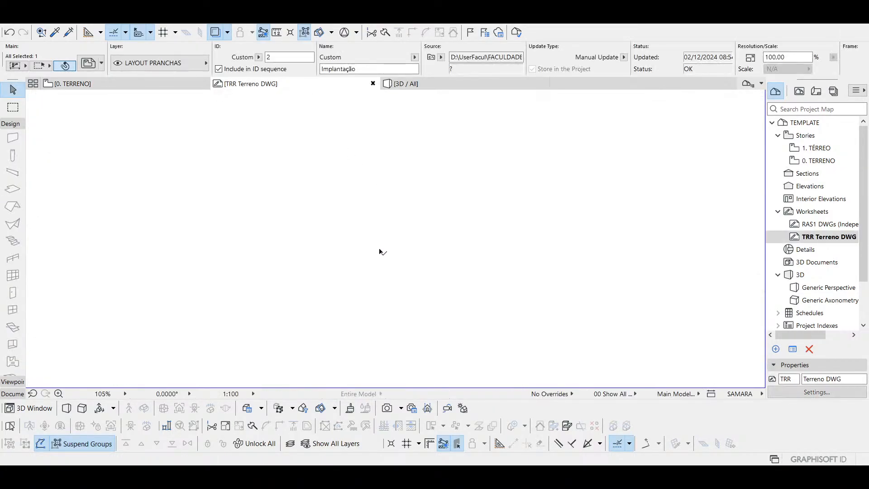
left_click(174, 84)
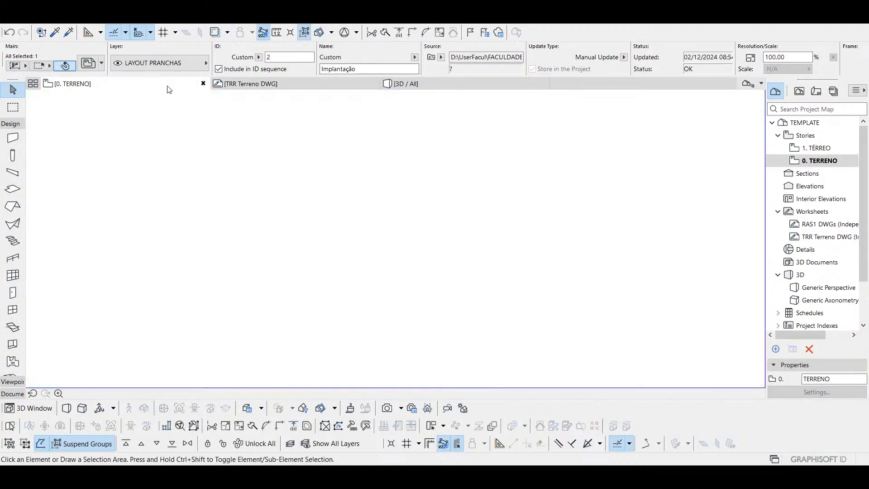
Set the pitch of the entrance ramp beside the curved steps to 8.30% in the 3D model.
left_click(443, 86)
left_click(297, 243)
scroll(271, 227, "up", 5)
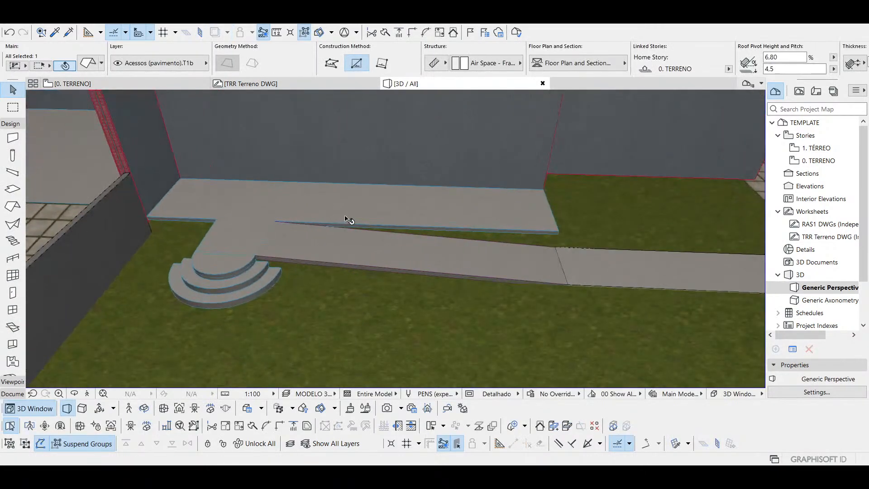
mouse_move(344, 243)
middle_mouse_down("shift")
mouse_move(445, 193)
mouse_move(346, 200)
mouse_move(348, 225)
mouse_move(319, 239)
mouse_move(271, 215)
mouse_move(289, 209)
middle_mouse_up("shift")
left_click_drag(786, 58, 666, 53)
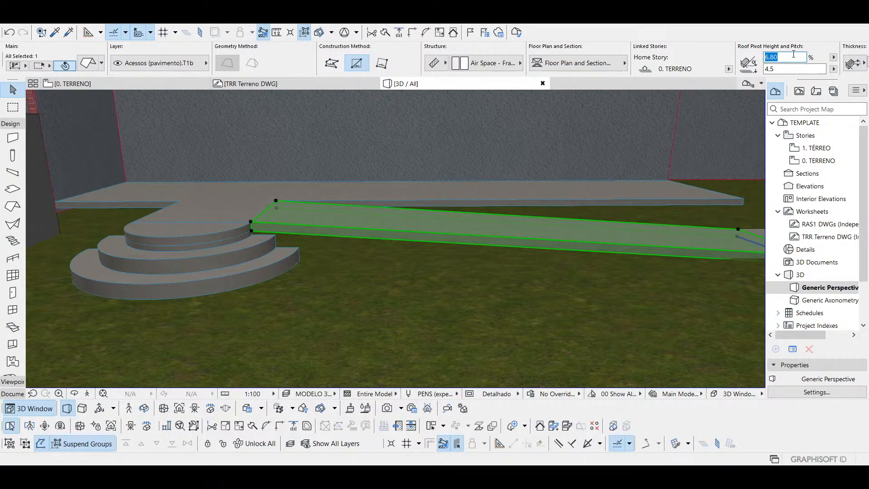
type("8,30")
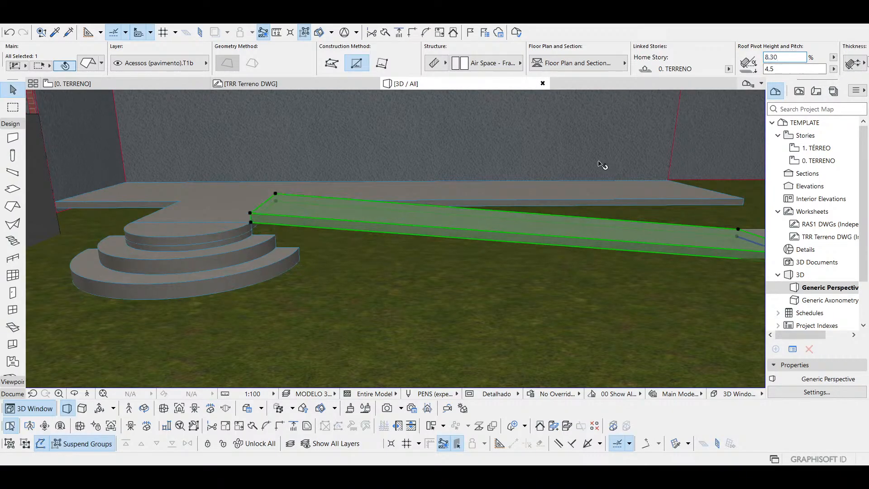
key("Escape")
Move the entrance ramp vertically so its lower corner meets the top corner of the adjoining flat walkway.
middle_click_drag(502, 190, 301, 185)
scroll(476, 248, "up", 5)
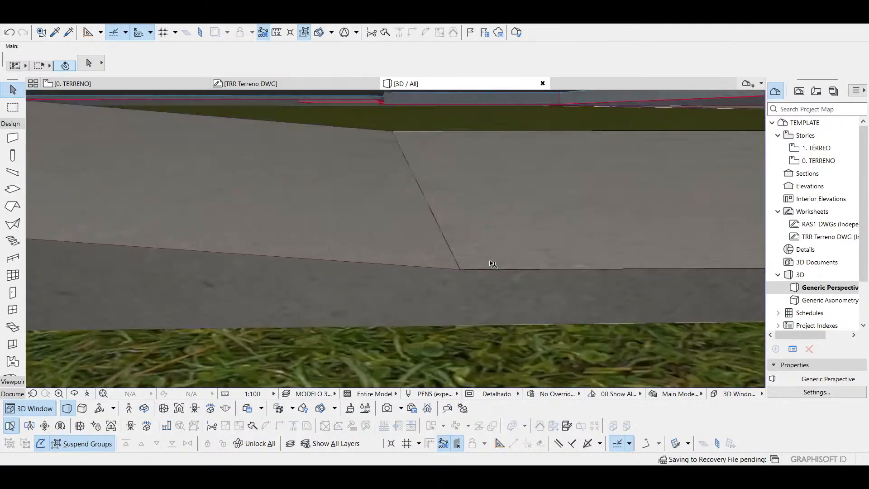
middle_click_drag(474, 262, 283, 254, "shift")
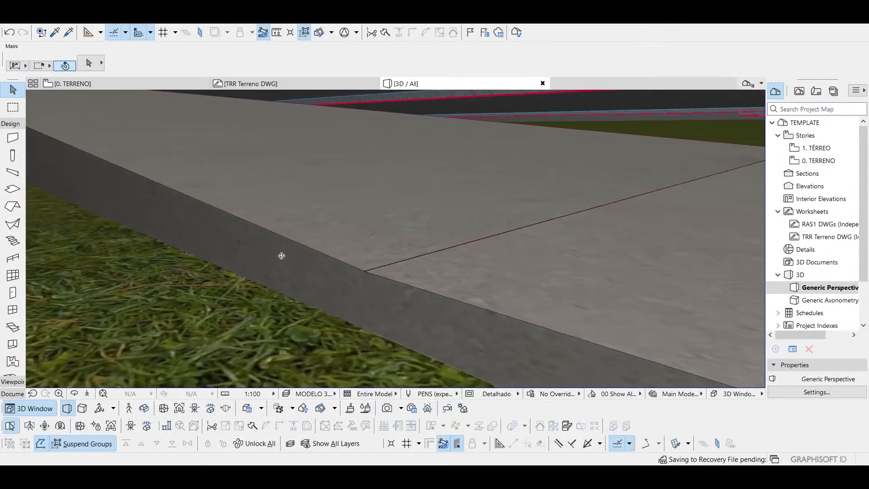
left_click(335, 253)
scroll(337, 272, "up", 3)
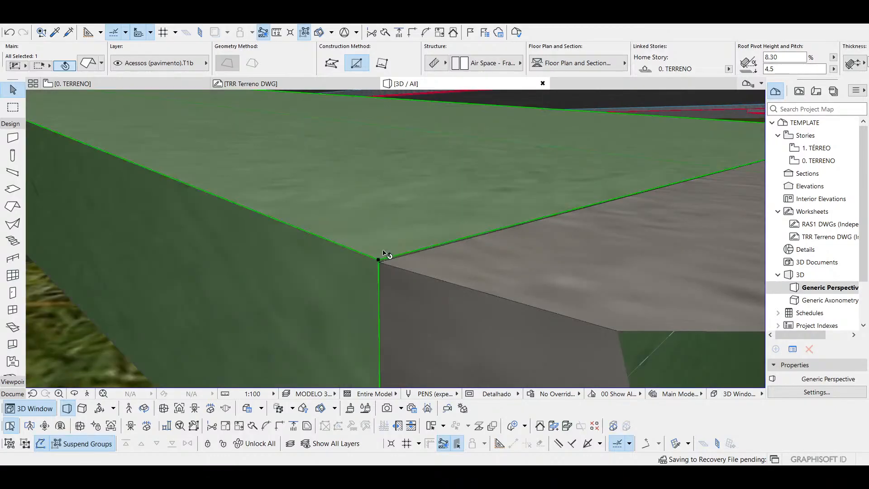
key("ctrl+d")
left_click(380, 261)
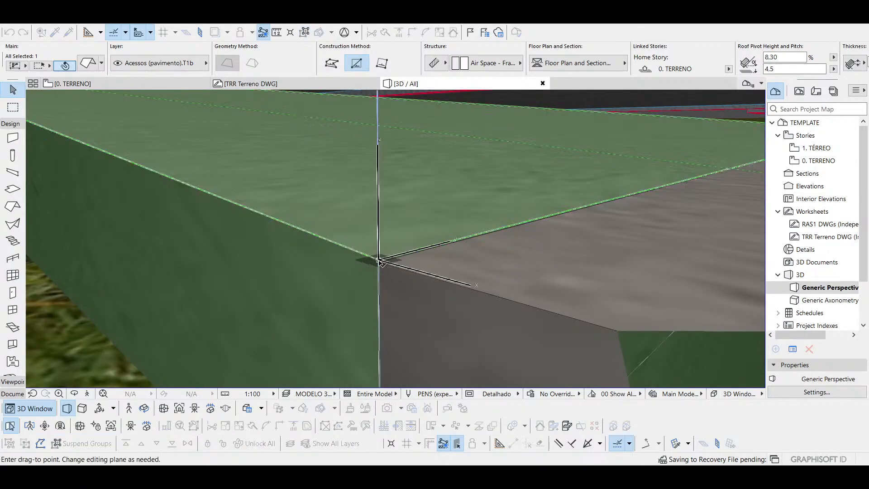
left_click(379, 289)
key("ctrl+d")
left_click(378, 288)
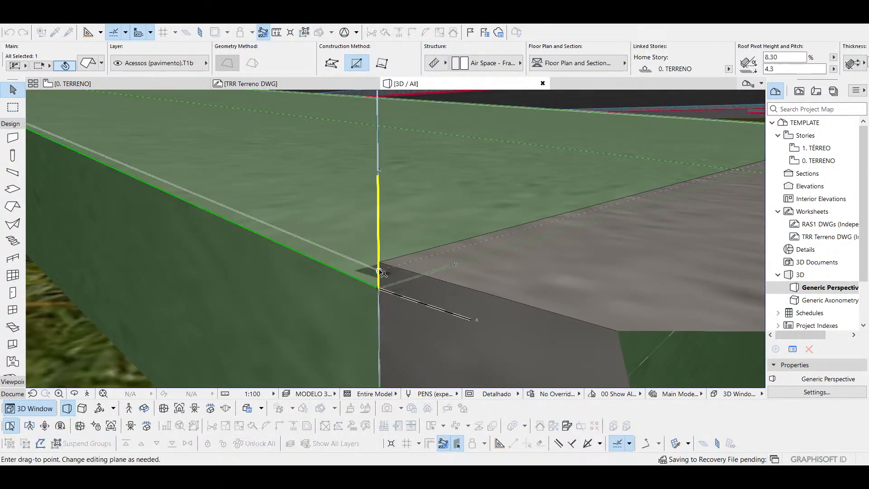
left_click(379, 262)
key("Escape")
Examine the ramp's joint with the walkway and its upper end against the landing of the curved steps.
scroll(380, 277, "down", 5)
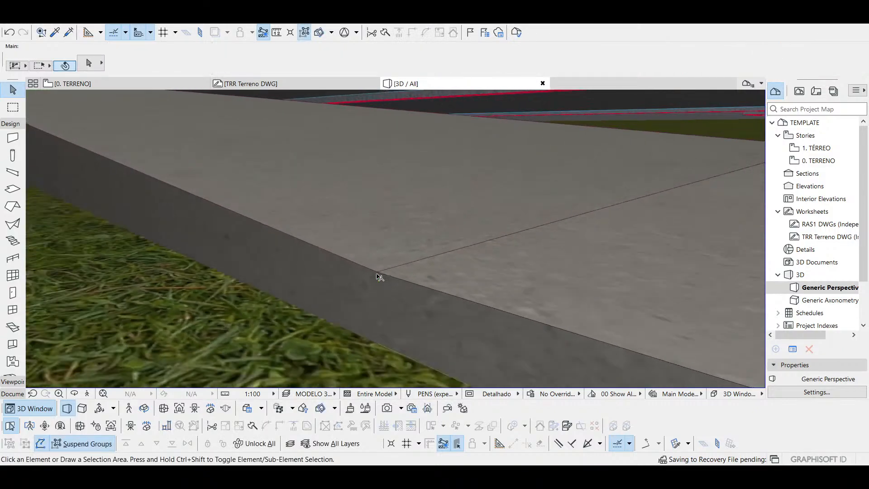
scroll(379, 278, "down", 2)
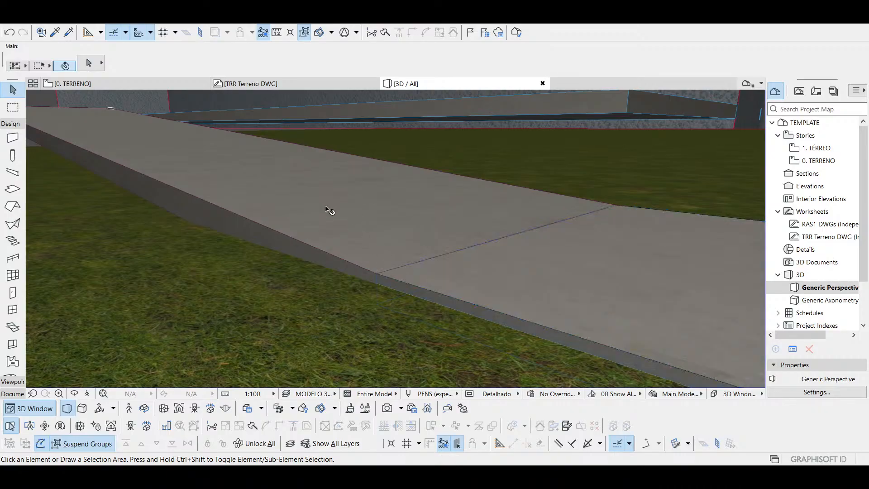
middle_click_drag(327, 238, 463, 251, "shift")
middle_click_drag(293, 233, 520, 281, "shift")
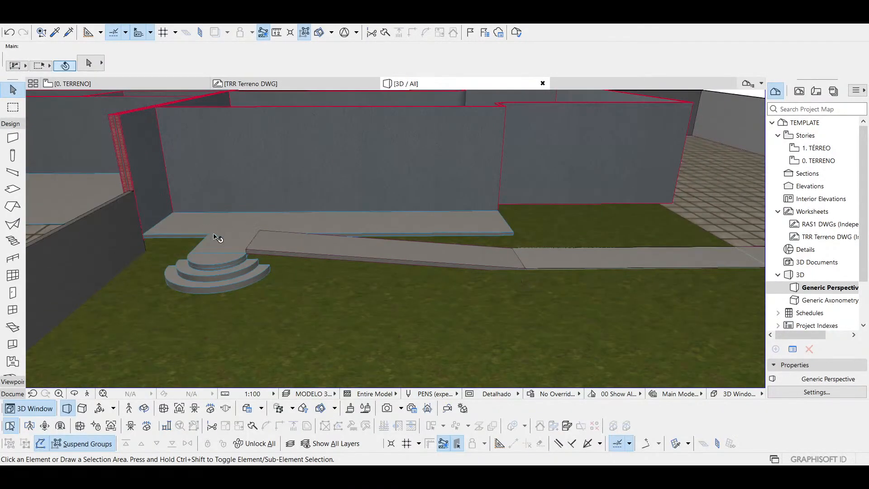
middle_click_drag(216, 238, 335, 244, "shift")
scroll(204, 289, "up", 8)
middle_click_drag(251, 303, 297, 187)
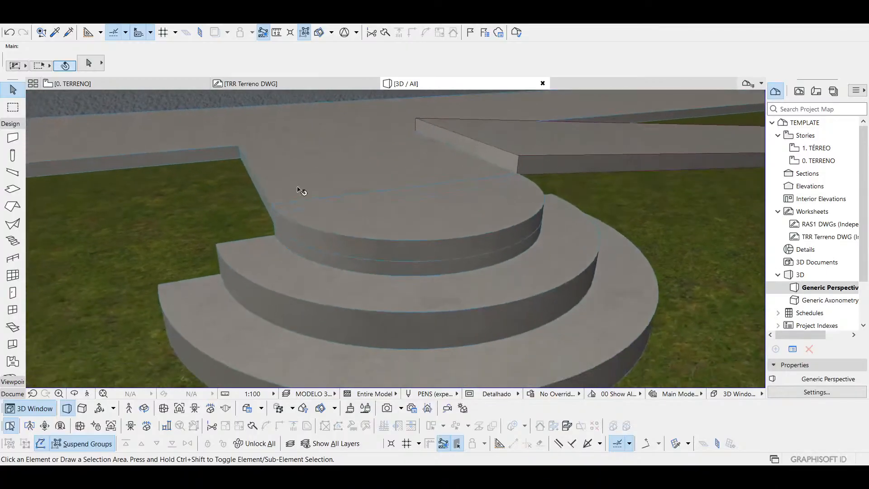
left_click(288, 201)
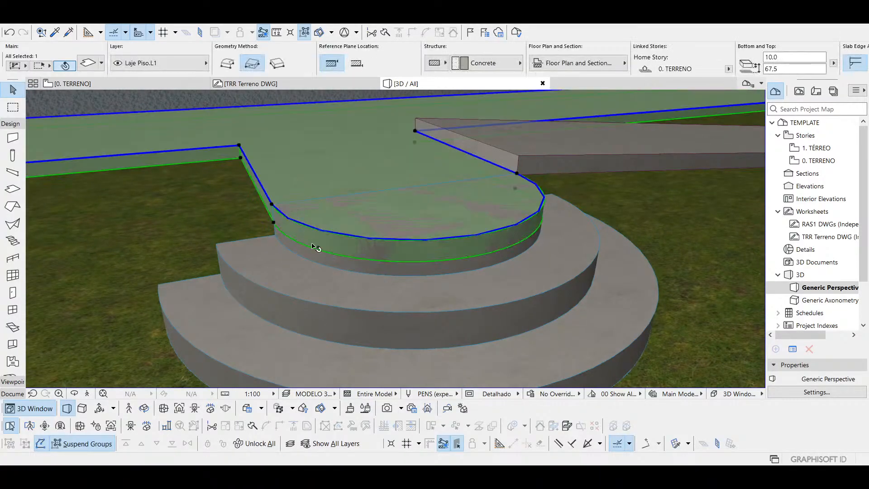
middle_click_drag(306, 266, 355, 283, "shift")
key("ctrl+d")
left_click(381, 203)
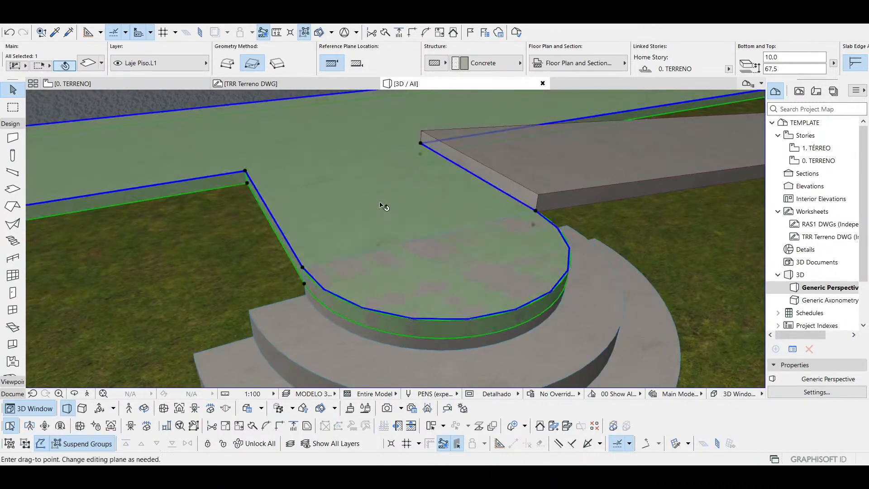
key("Escape")
key("Escape")
Select the entrance walkway slab together with the two floor slabs inside the adjoining house walls.
middle_click_drag(398, 156, 393, 316)
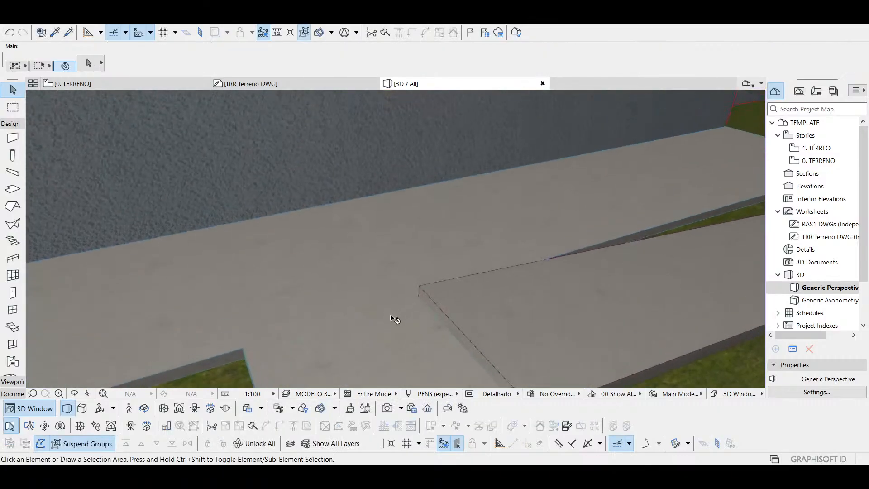
scroll(394, 312, "down", 3)
left_click(395, 277)
middle_click_drag(396, 277, 450, 229, "shift")
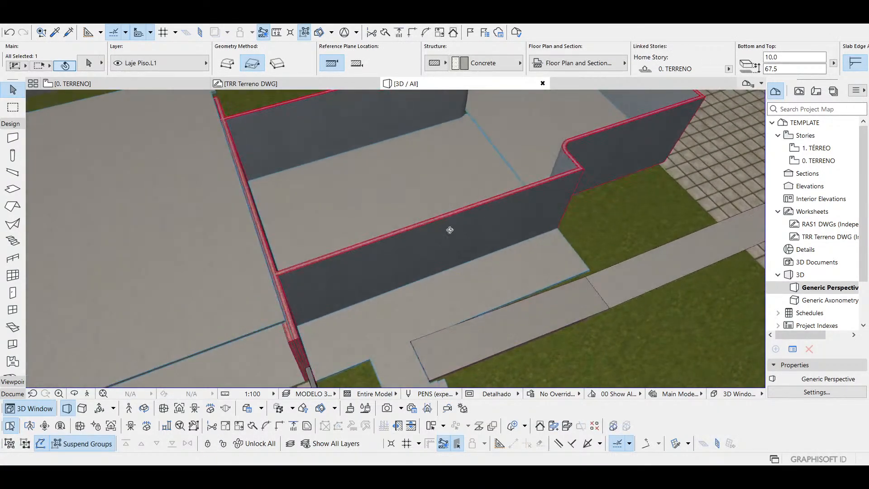
left_click(439, 184, "shift")
left_click(539, 134, "shift")
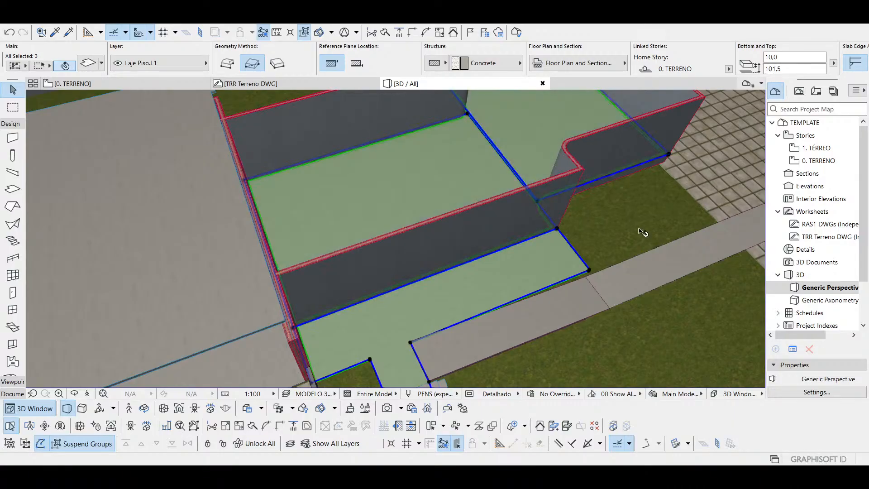
middle_click_drag(539, 134, 553, 147, "shift")
scroll(302, 272, "up", 2)
scroll(302, 273, "up", 4)
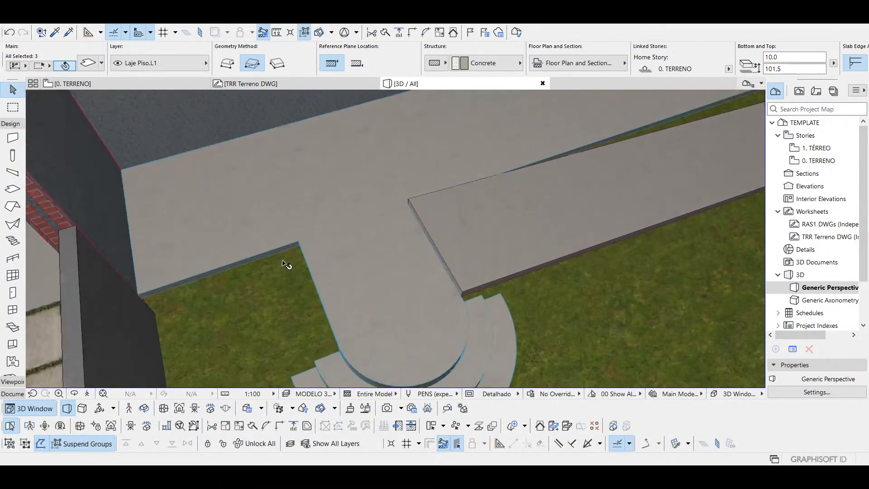
Add the half-round landing slab and the two curved step slabs below it to the selection.
middle_click_drag(477, 301, 288, 178, "shift")
scroll(307, 173, "up", 4)
scroll(306, 172, "up", 5)
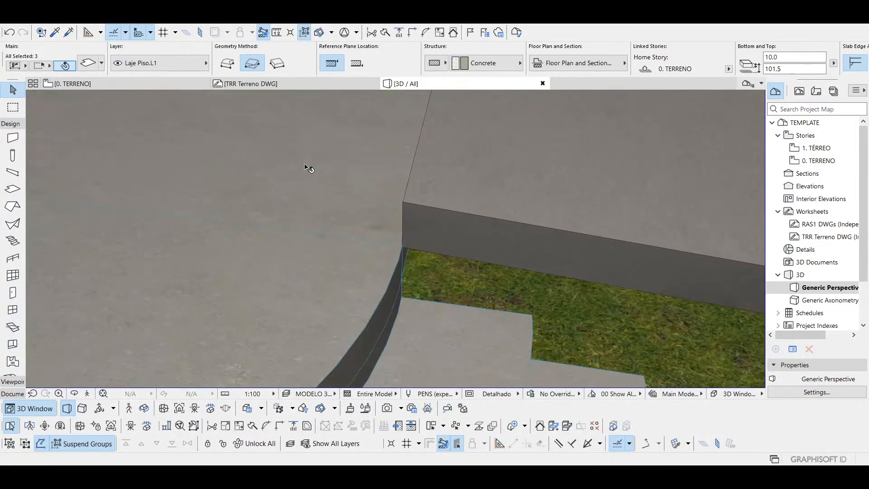
middle_click_drag(449, 312, 413, 203)
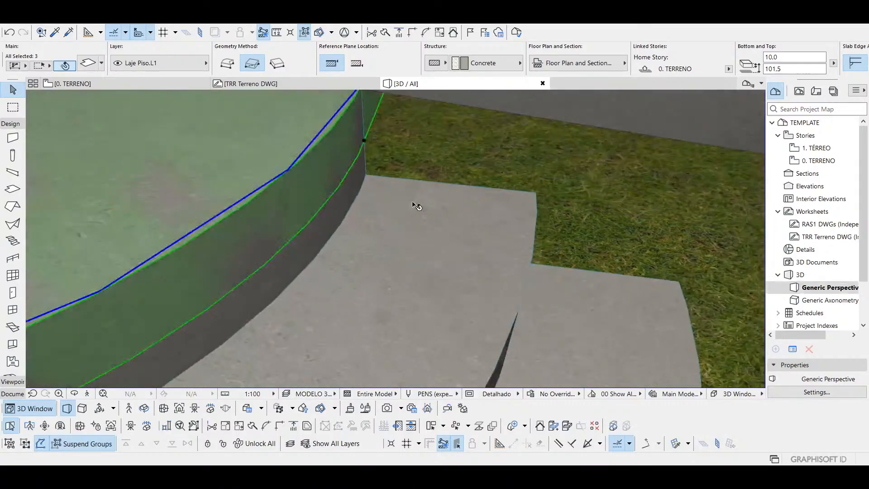
scroll(410, 205, "down", 8)
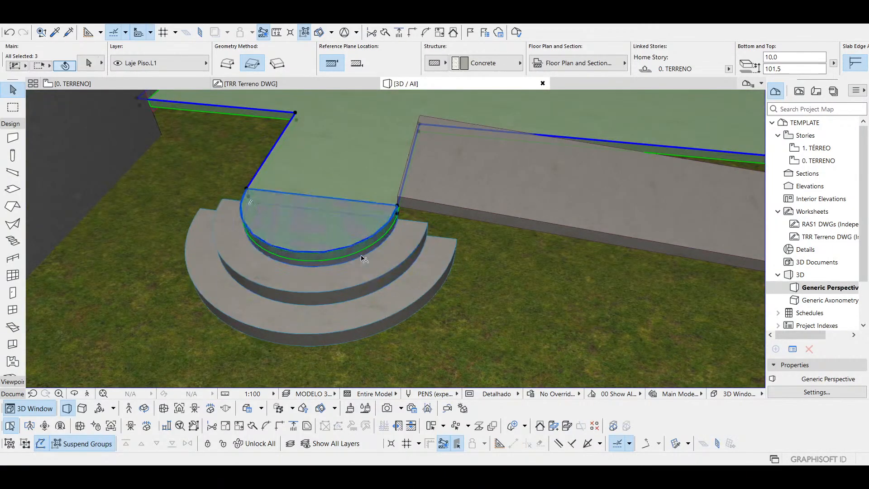
left_click(362, 253, "shift")
left_click(372, 273, "shift")
left_click(390, 300, "shift")
scroll(398, 181, "up", 6)
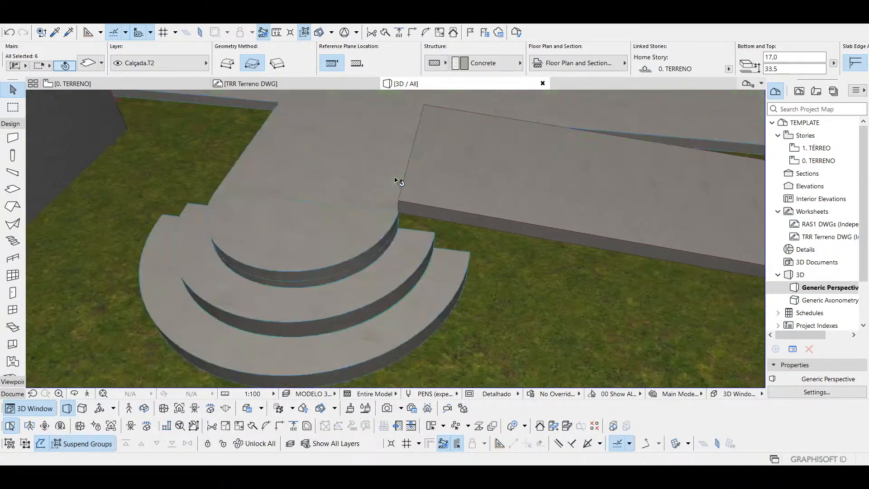
Move the six selected slabs vertically so the landing's corner meets the top corner of the entrance ramp.
middle_click_drag(351, 287, 367, 235)
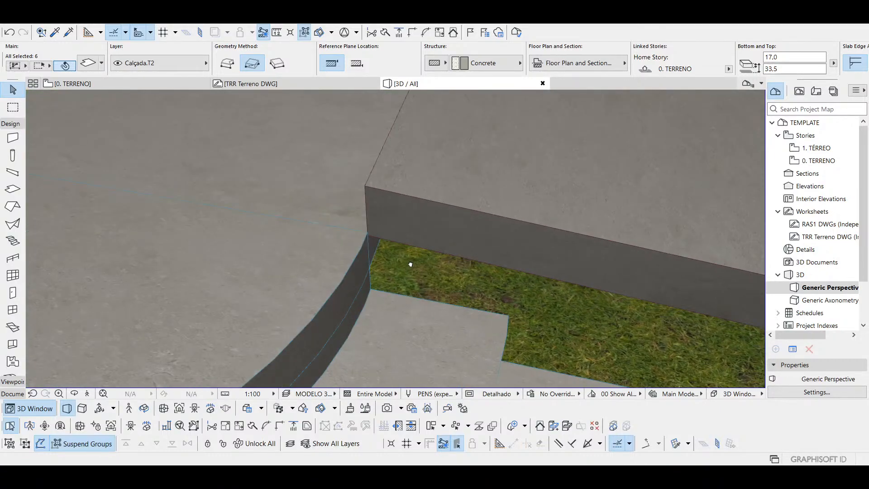
key("ctrl+d")
left_click(367, 234)
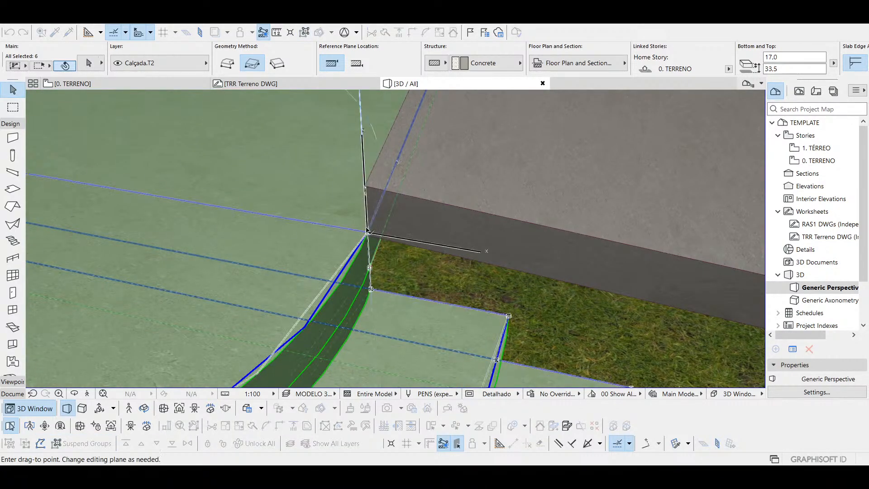
left_click(368, 187)
key("Escape")
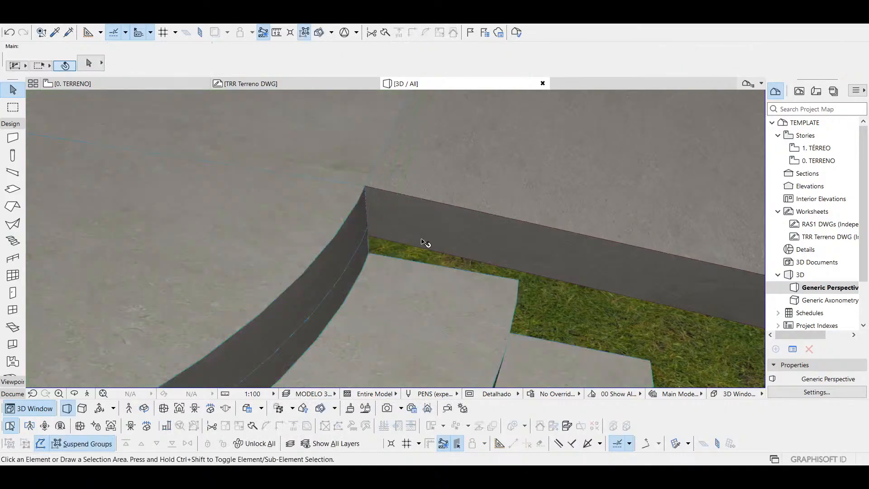
scroll(430, 247, "down", 6)
scroll(445, 259, "down", 3)
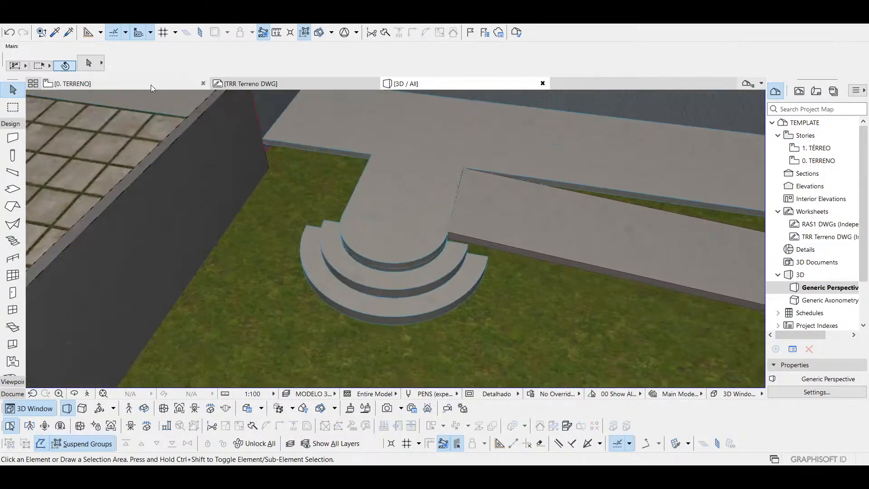
On the TERRENO plan, hide the trace reference and select the outermost curved step slab.
left_click(148, 83)
scroll(322, 308, "up", 8)
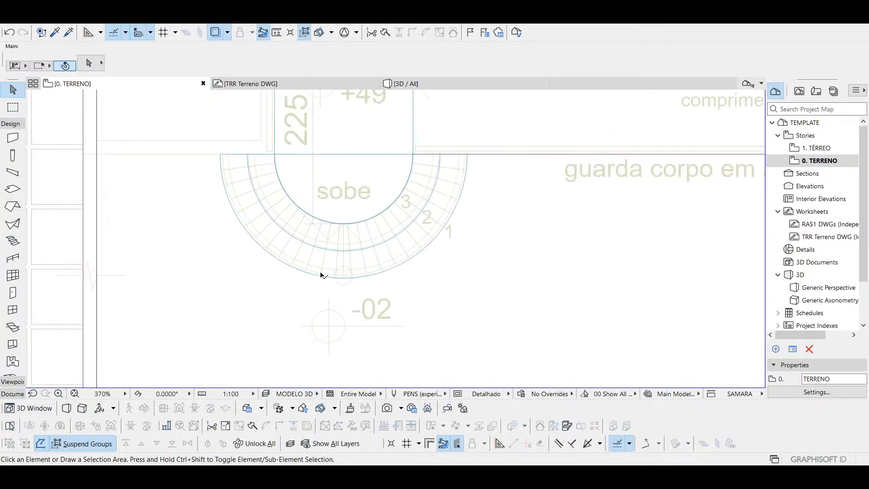
left_click(339, 259)
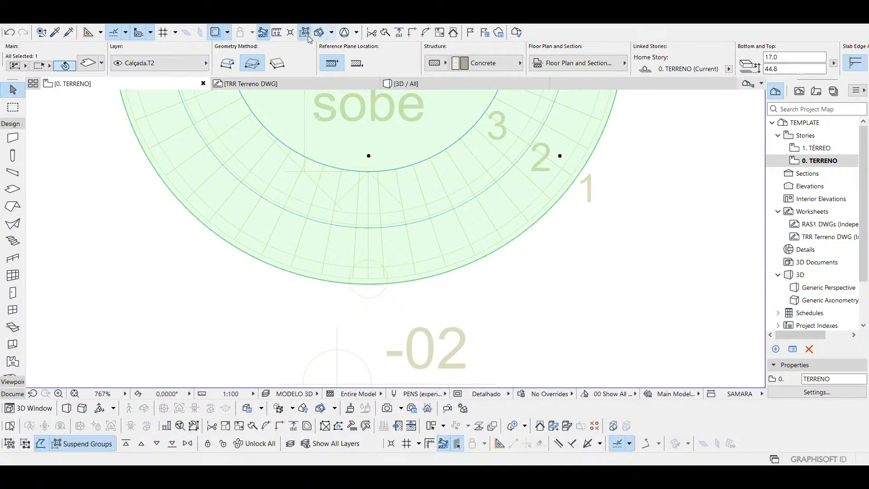
left_click(216, 31)
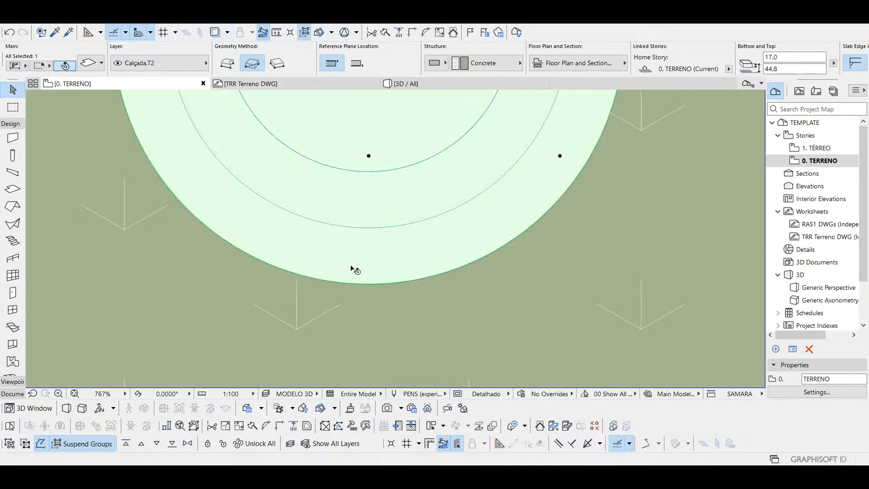
key("Escape")
left_click(364, 277)
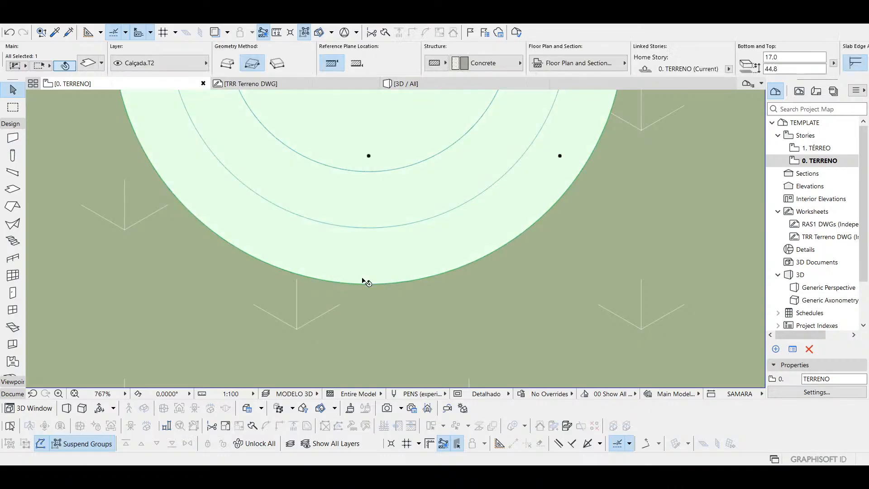
Measure from the midpoint of the outermost curved step's arc on the plan.
key("m")
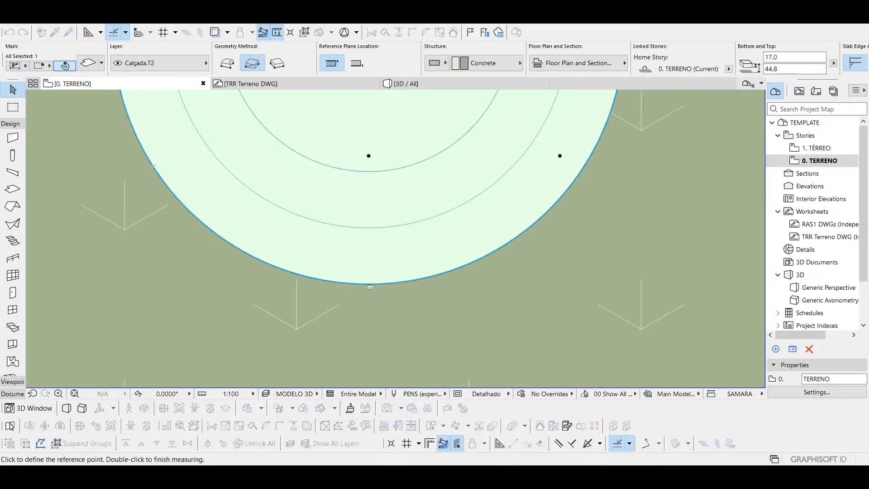
scroll(367, 284, "down", 3)
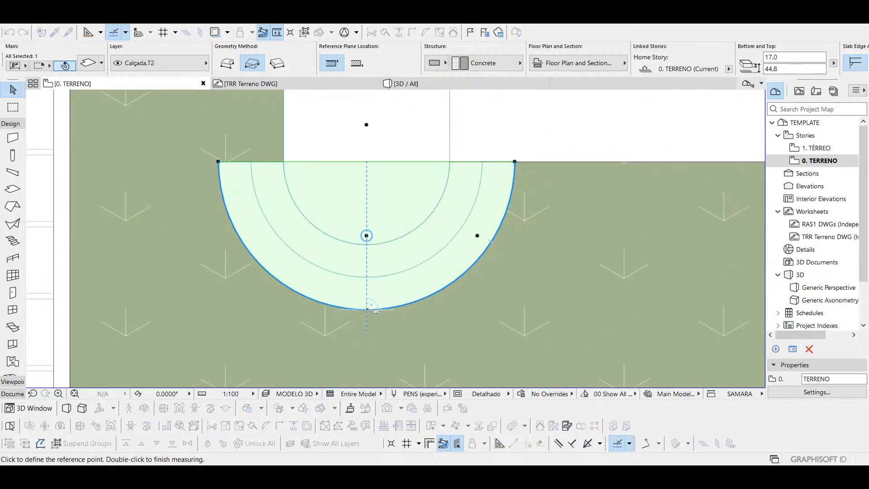
left_click(367, 310)
key("Escape")
scroll(365, 298, "up", 2)
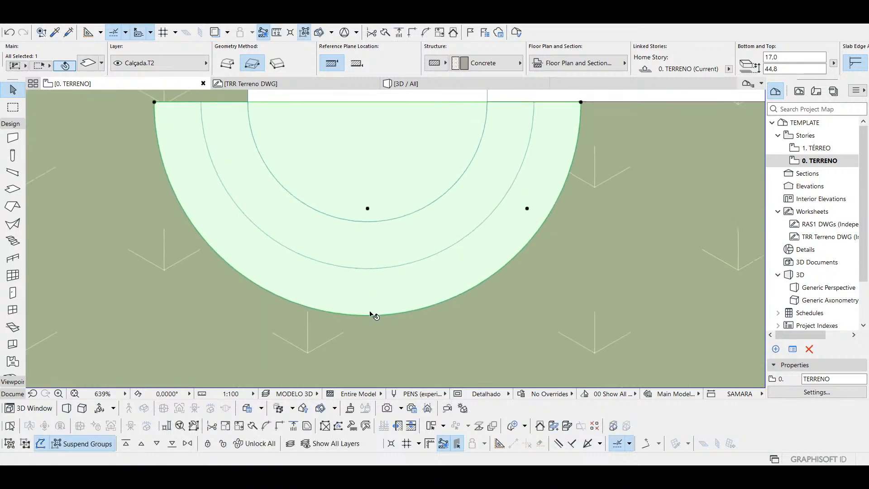
Offset an enlarged copy of the outermost curved step outward by one tread width, keeping it above the terrain in the display order.
left_click(369, 316)
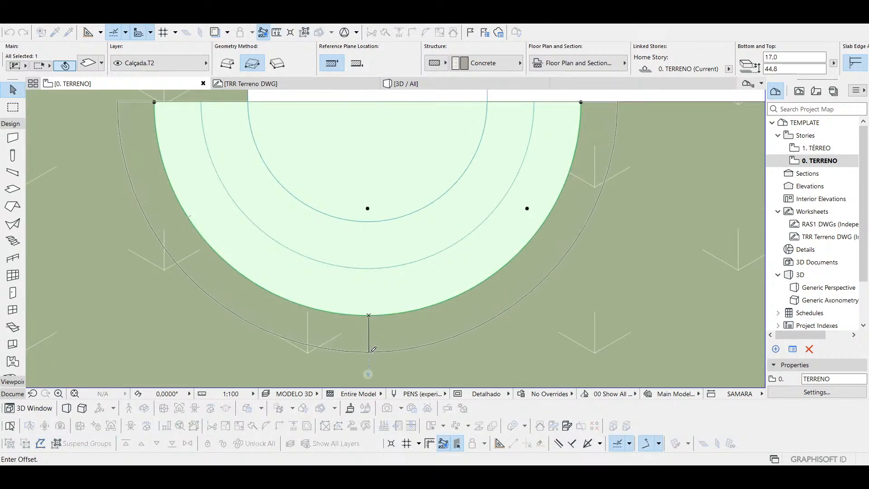
left_click(125, 103)
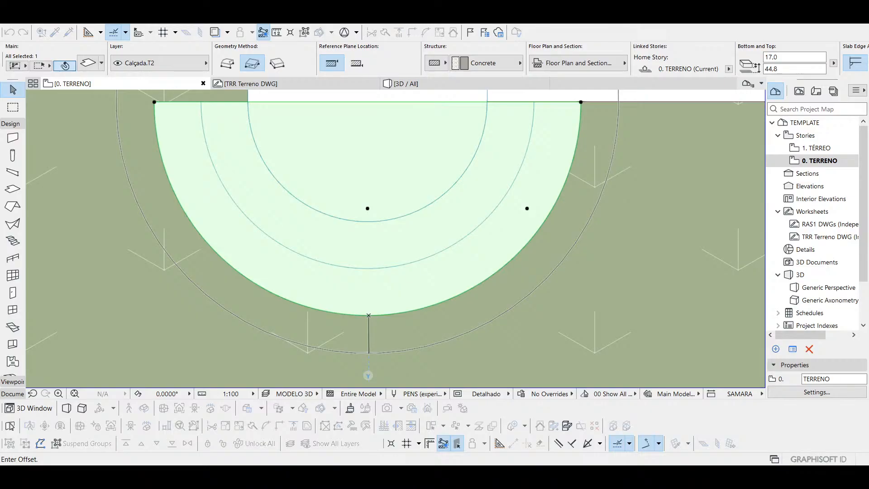
left_click(369, 363)
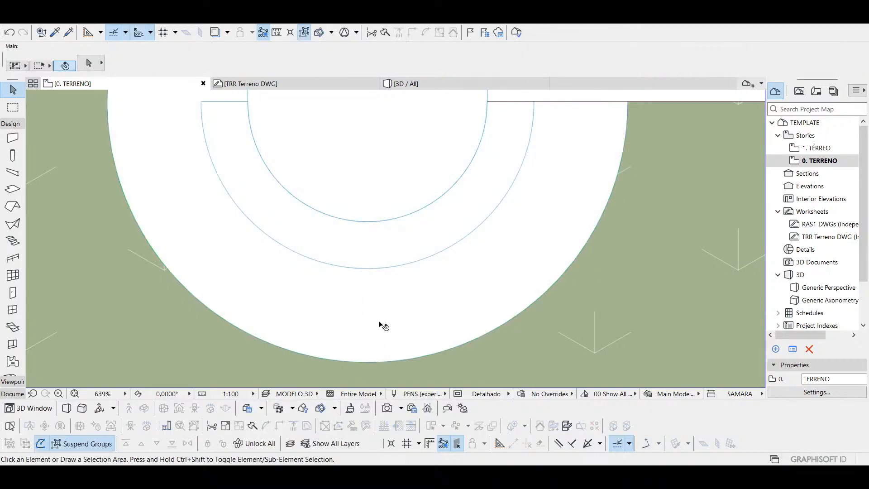
left_click(374, 355)
left_click(159, 445)
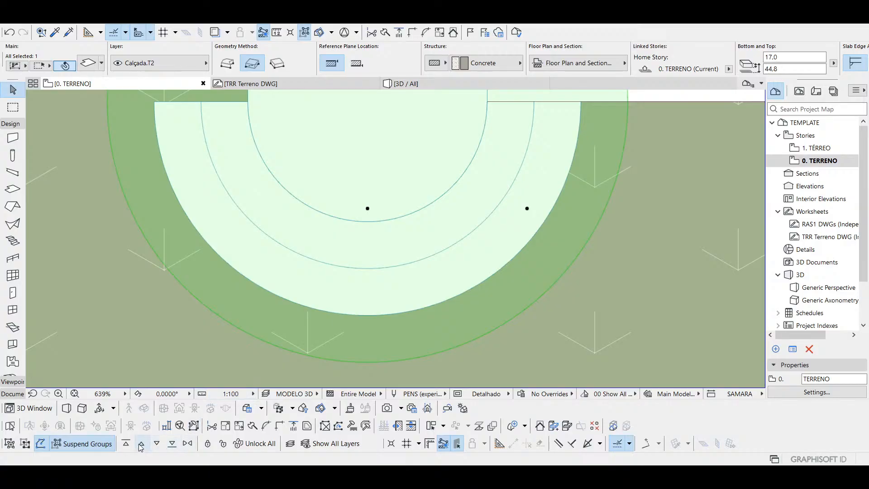
left_click(141, 445)
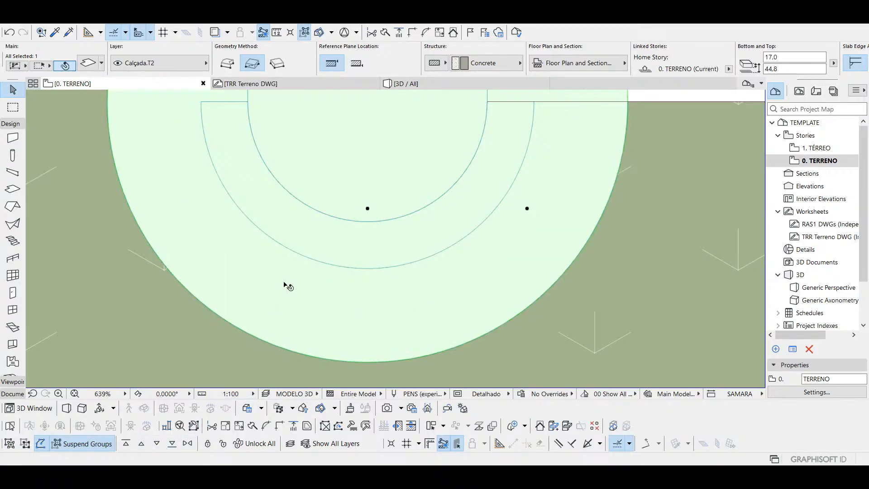
key("Escape")
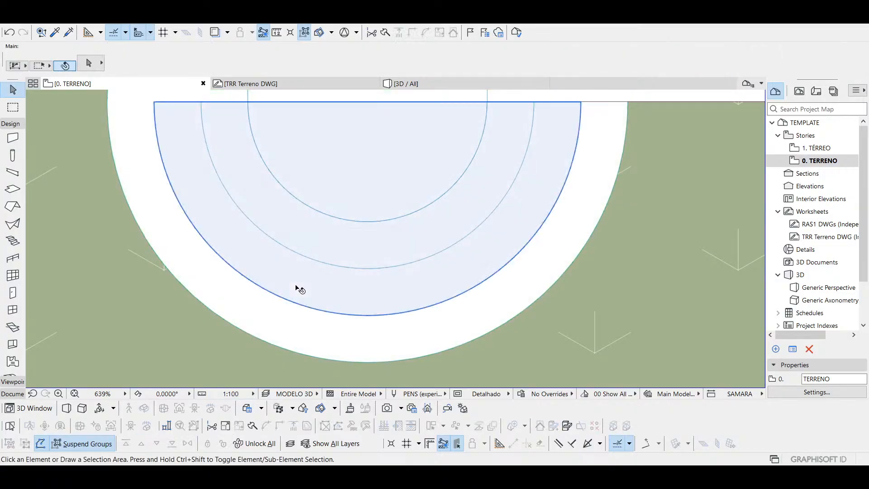
Bring the two original curved steps in front of the enlarged copy in the display order.
left_click(311, 258)
left_click(301, 255, "shift")
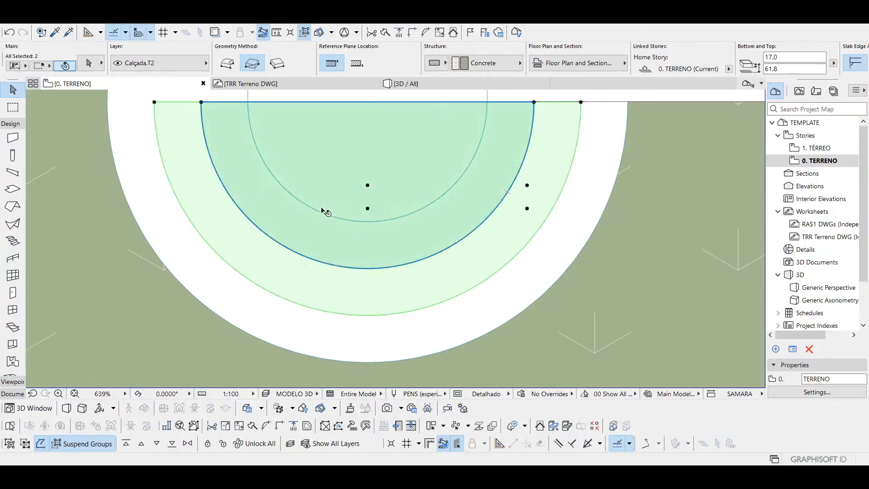
left_click(319, 213, "shift")
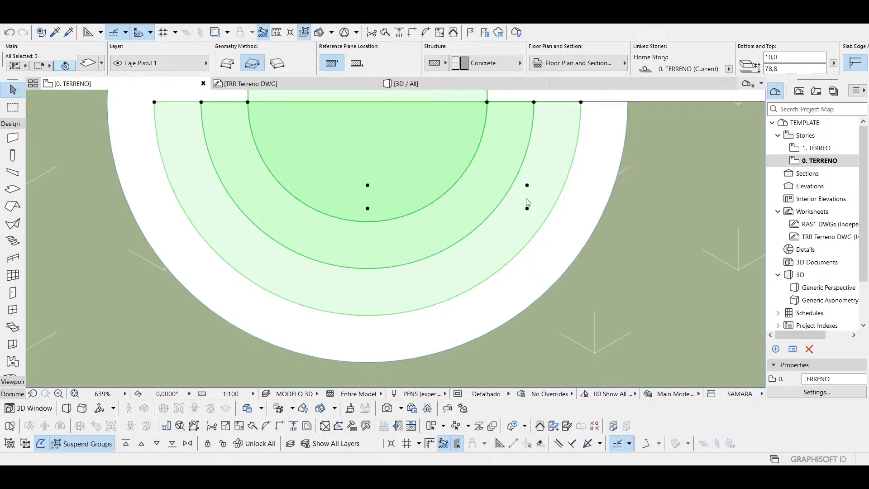
left_click(326, 210, "shift")
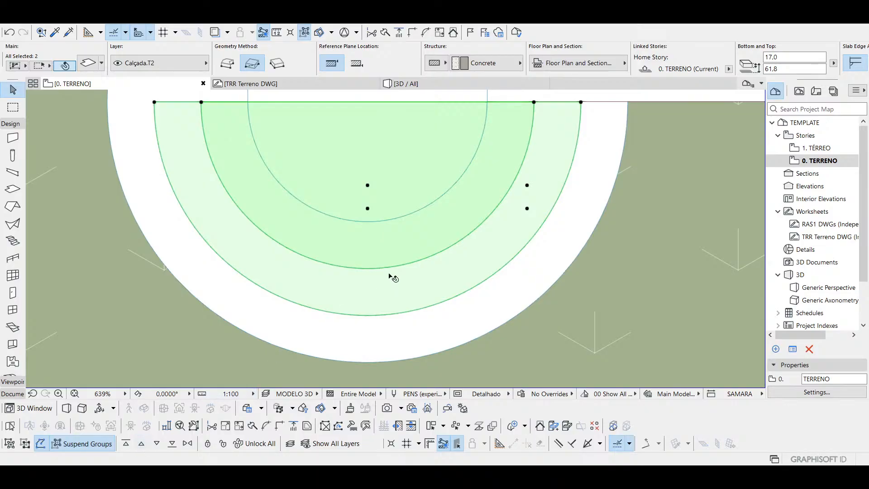
key("Escape")
Trim the new outermost step level with the inner steps' straight edge by cutting away the extra strip with a rectangle.
scroll(396, 275, "down", 5)
scroll(399, 270, "up", 3)
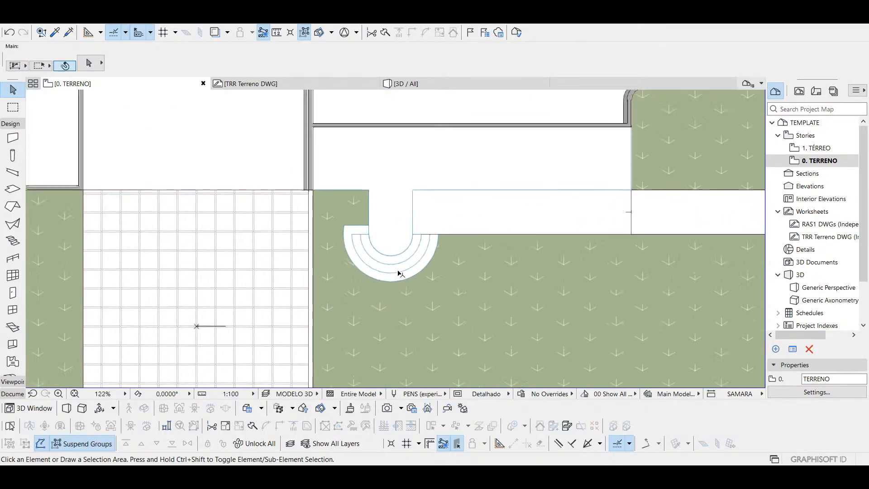
left_click(324, 212)
scroll(324, 211, "up", 2)
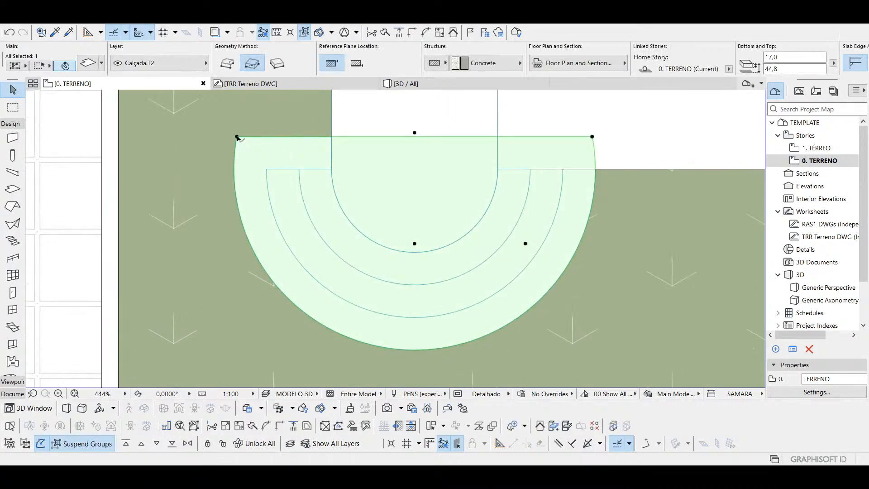
left_click(237, 138)
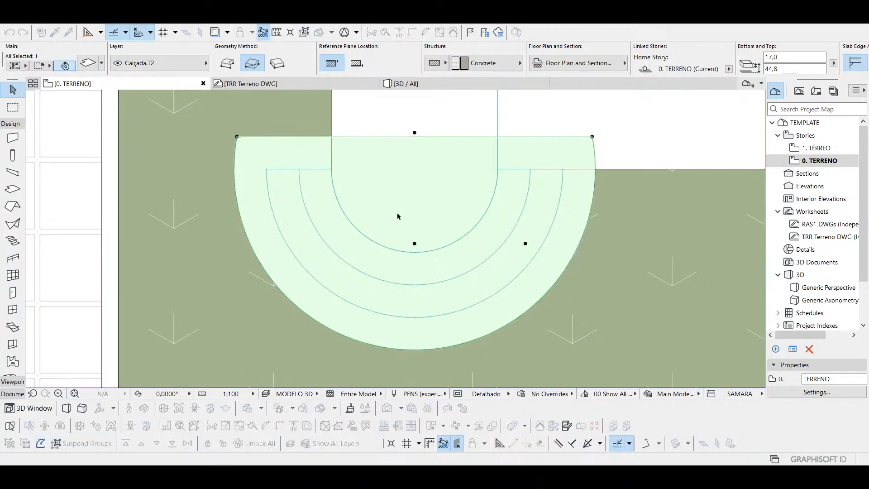
left_click(595, 170)
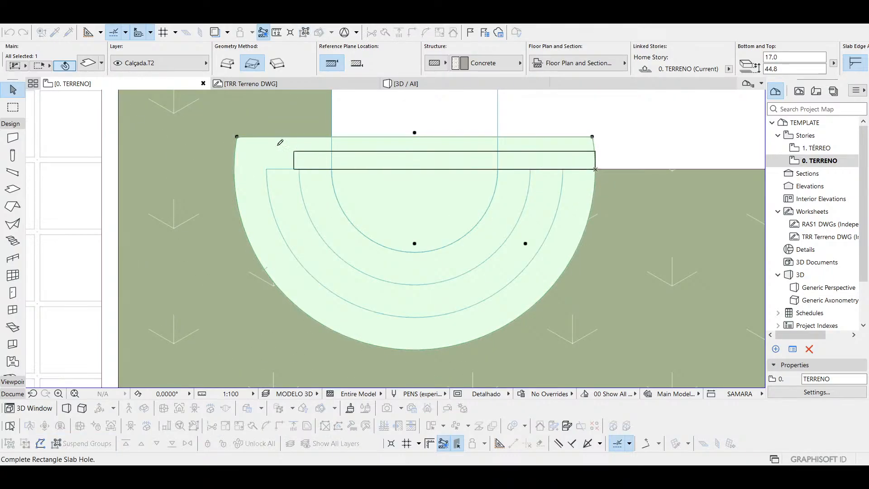
left_click(203, 122)
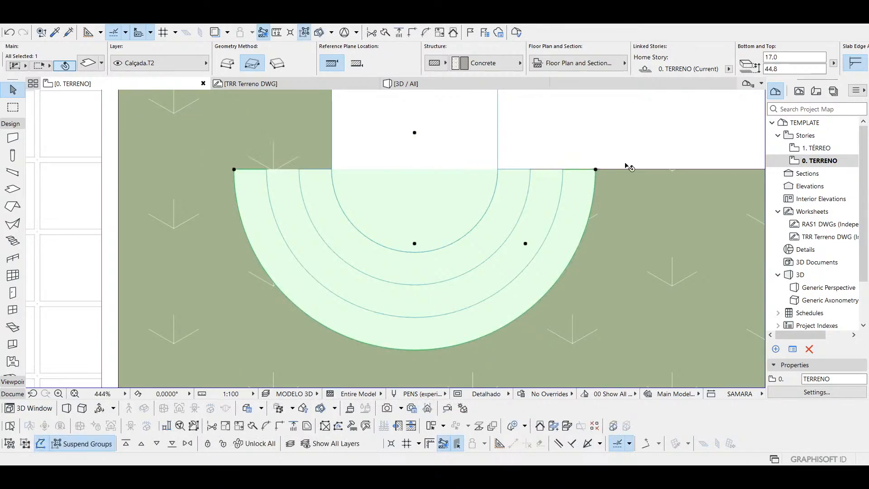
In the 3D view, move the outermost curved step straight down by its own thickness, snapping its upper corner to its lower one.
middle_click_drag(628, 167, 589, 192)
key("Escape")
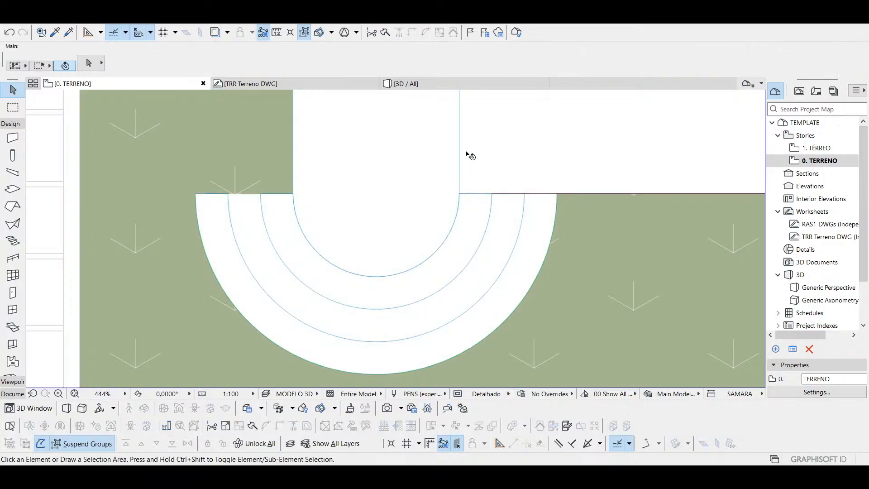
key("F3")
middle_click_drag(471, 329, 356, 297, "shift")
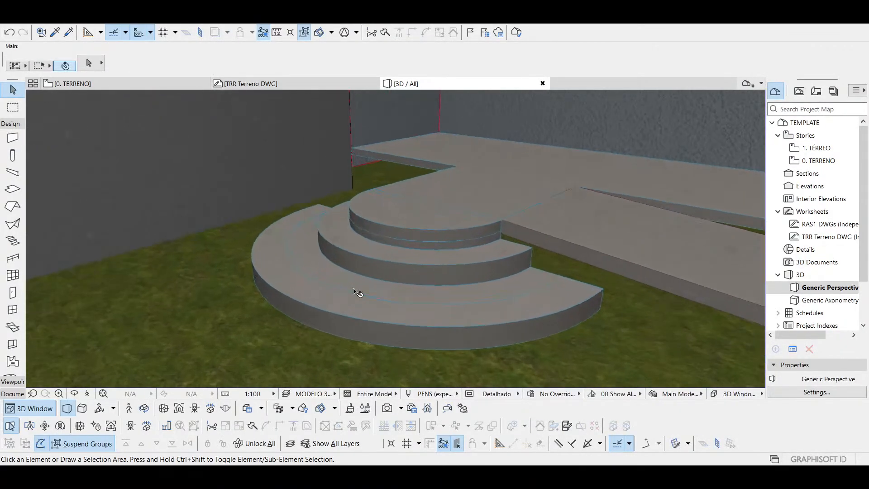
left_click(353, 319)
middle_click_drag(518, 361, 322, 287, "shift")
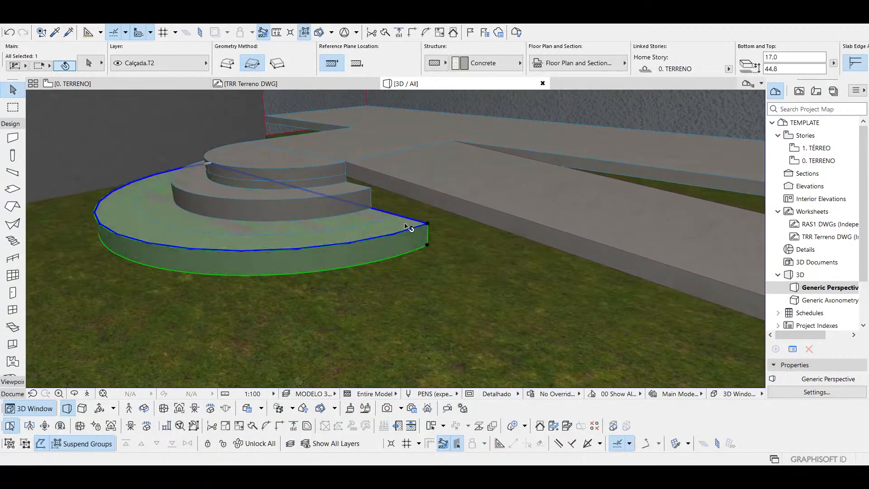
middle_click_drag(409, 228, 316, 214, "shift")
scroll(330, 235, "up", 5)
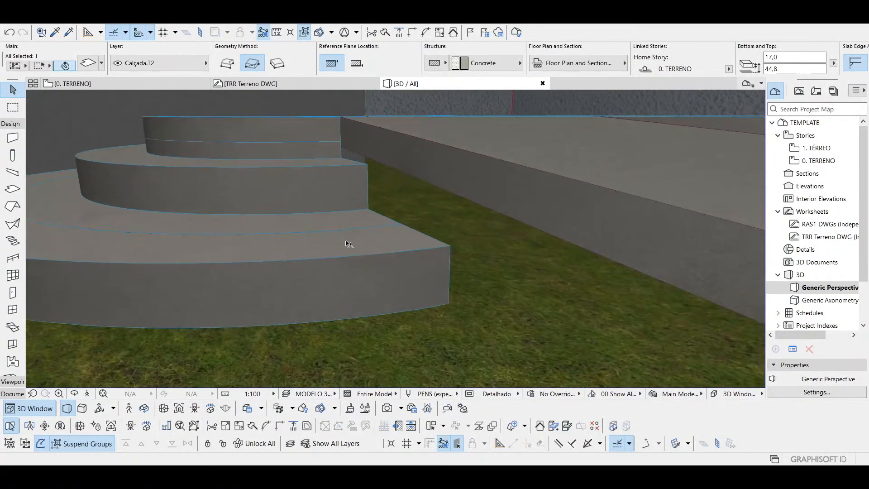
key("ctrl+d")
left_click(450, 246)
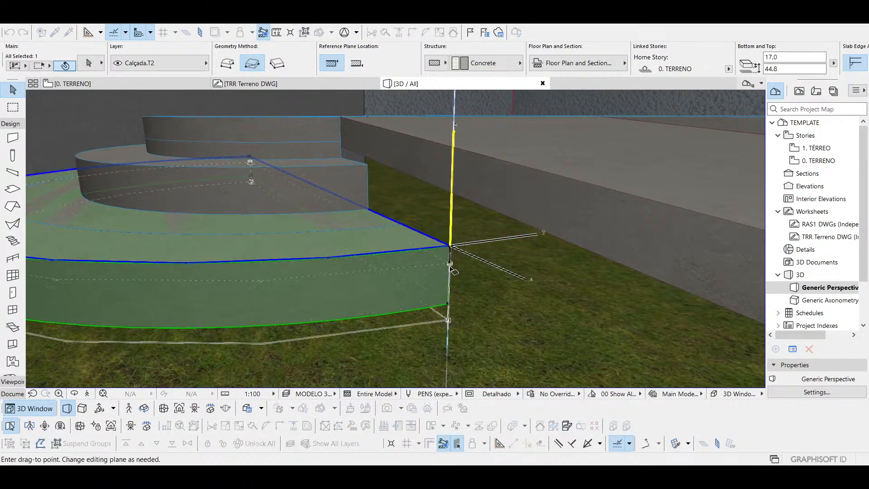
left_click(449, 303)
Examine the lowered curved step's clearance to the terrain and review the full flight of steps against the house in 3D.
middle_click_drag(468, 330, 683, 295, "shift")
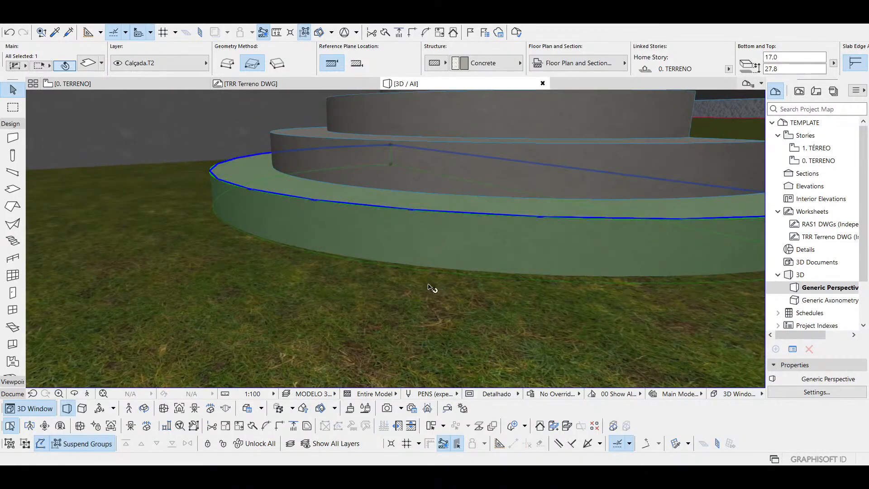
middle_click_drag(565, 316, 488, 252, "shift")
key("m")
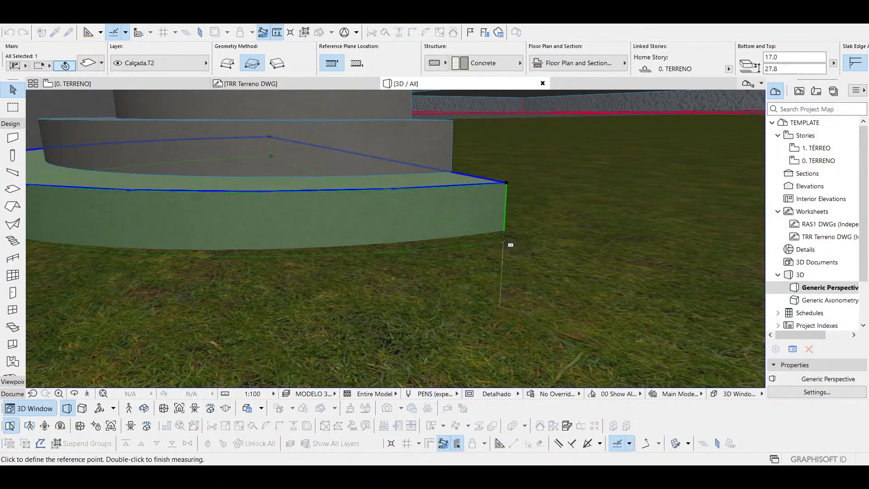
key("Escape")
key("Escape")
middle_click_drag(406, 238, 468, 312)
scroll(574, 332, "down", 2)
scroll(575, 333, "down", 4)
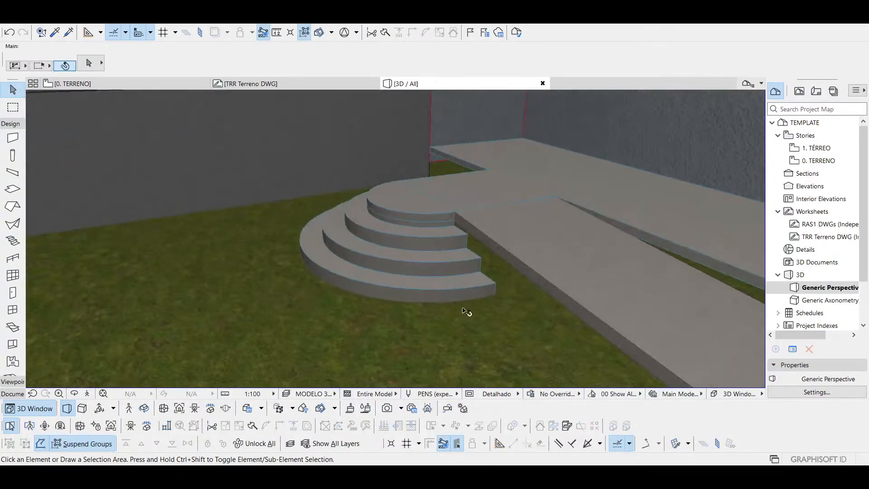
middle_click_drag(260, 312, 317, 289, "shift")
middle_click_drag(221, 157, 367, 317, "shift")
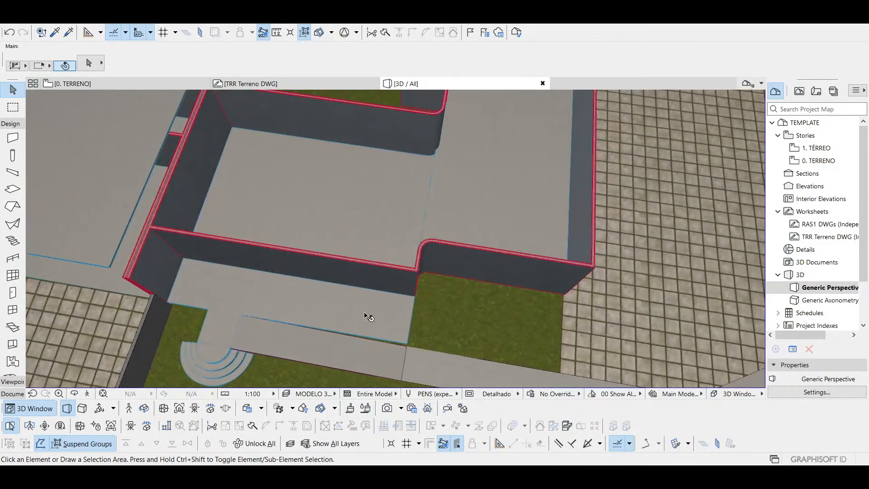
Place copies of the central and right-wing floor slabs vertically above the originals, 400 cm higher.
left_click(366, 317)
left_click(331, 220, "shift")
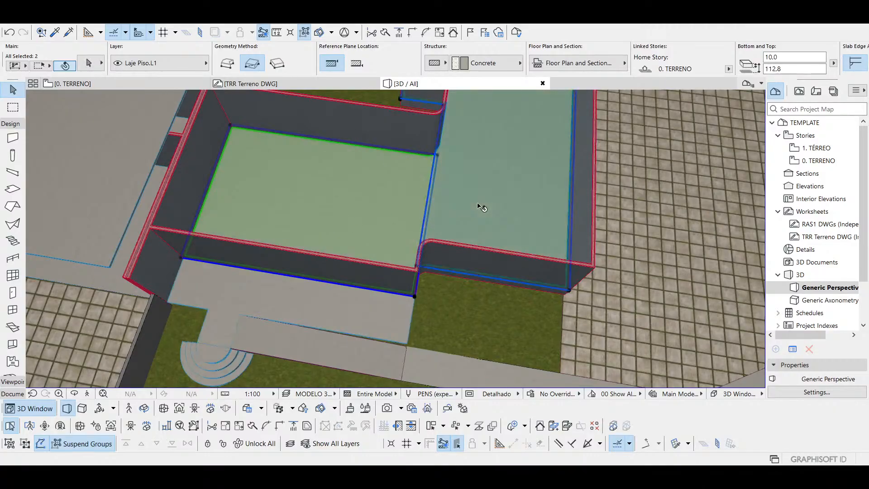
middle_click_drag(446, 263, 429, 255, "shift")
scroll(429, 255, "up", 10)
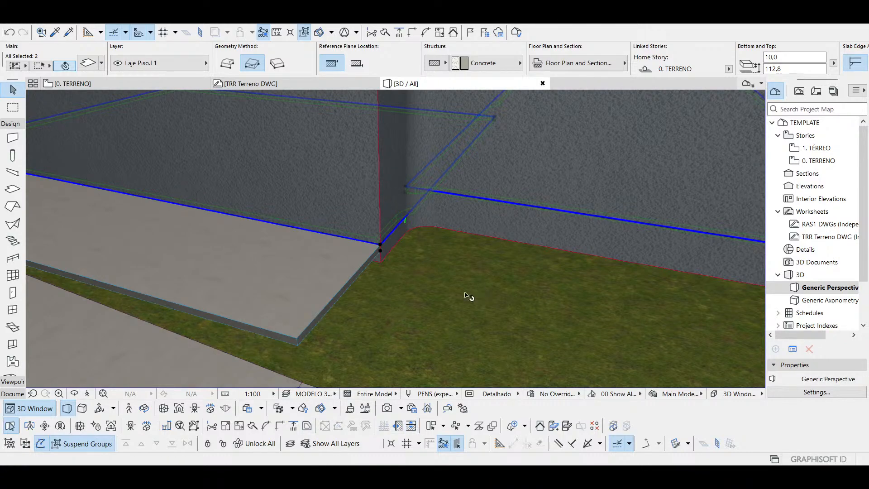
middle_click_drag(337, 231, 369, 295)
middle_click_drag(434, 278, 386, 312)
key("ctrl+d")
left_click(373, 264)
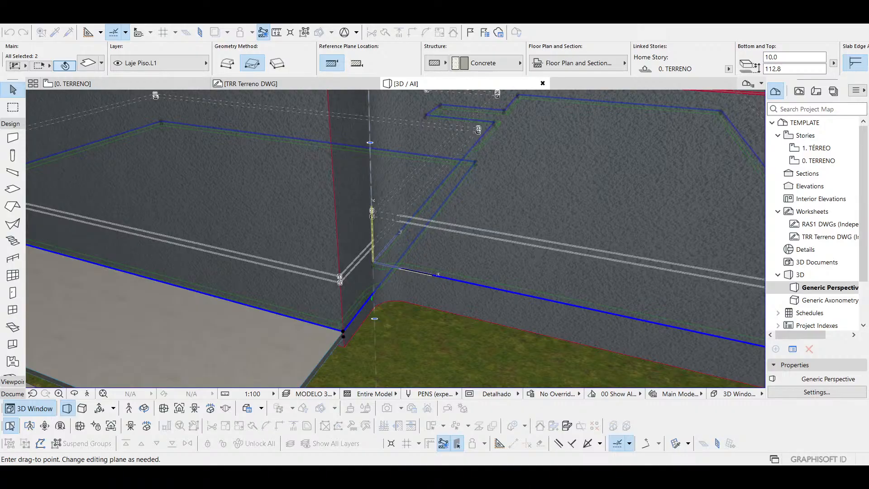
key("Return")
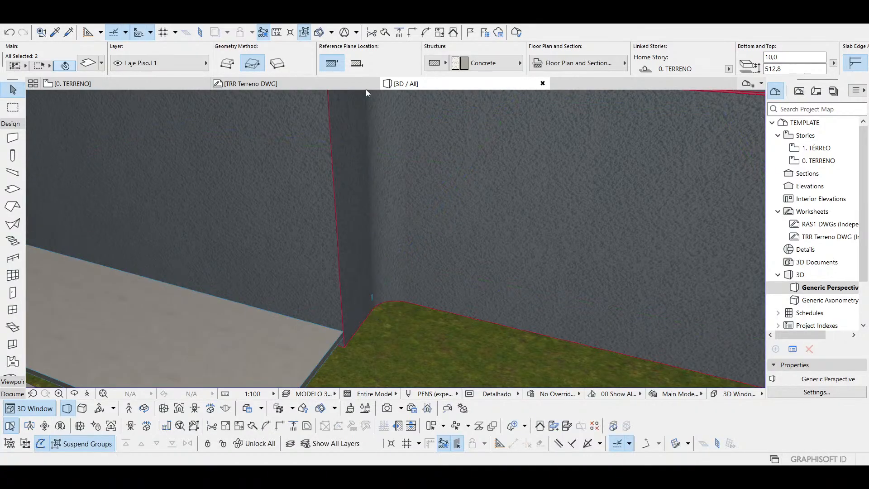
Raise a copy of the garage-side floor slab to a top height of 531.7 and select all three raised slabs.
middle_click_drag(373, 278, 376, 382)
scroll(387, 358, "down", 3)
scroll(388, 357, "down", 4)
middle_click_drag(364, 350, 390, 358, "shift")
middle_click_drag(304, 289, 575, 271)
left_click(340, 260, "shift")
middle_click_drag(398, 332, 268, 305, "shift")
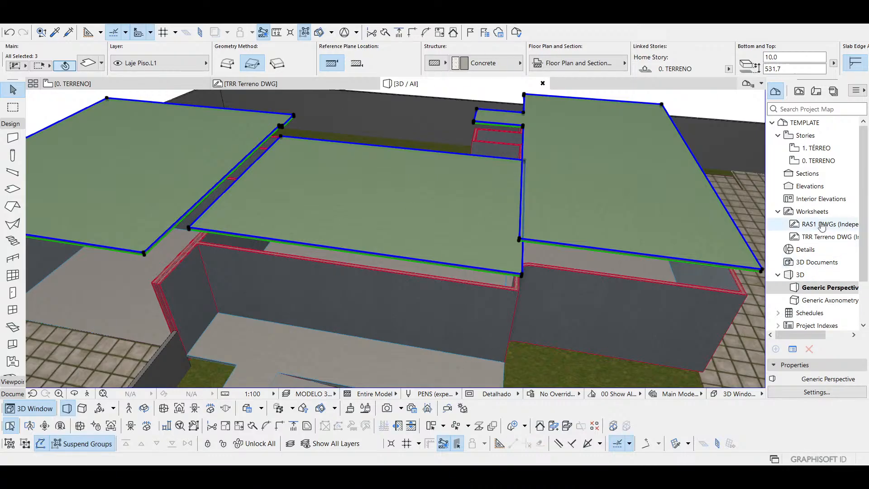
Add the stories 2. SEGUNDO ANDAR and 3. TERCEIRO ANDAR above the 1. TÉRREO story.
left_click(822, 151)
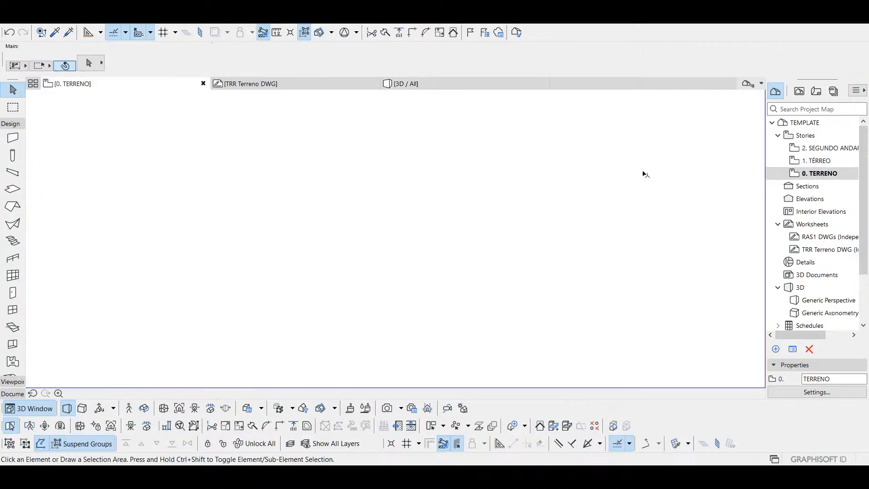
double_click(797, 151)
scroll(520, 211, "down", 5)
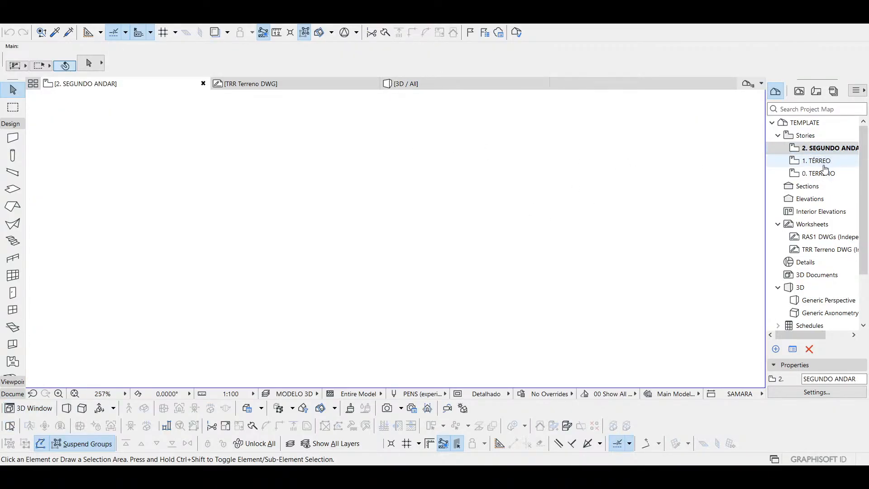
left_click(832, 153)
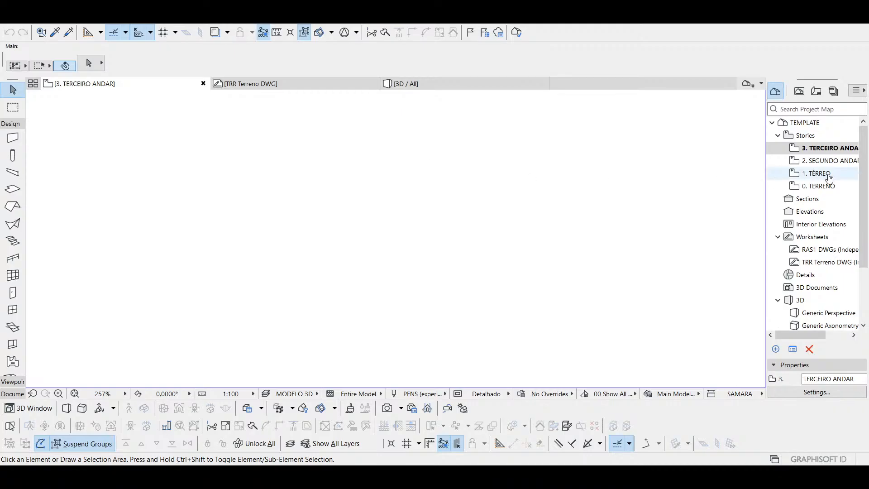
Review the walls and entrance area on the 0. TERRENO plan and return to the 3D view.
double_click(828, 185)
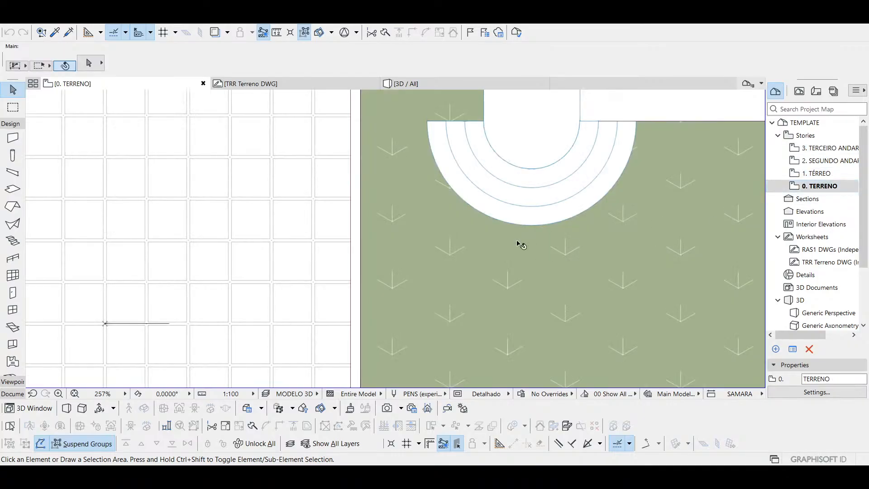
scroll(384, 210, "down", 10)
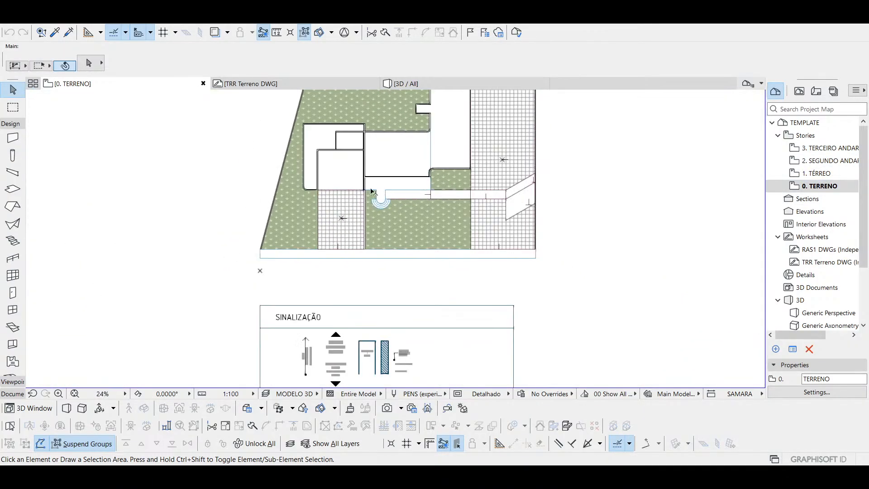
scroll(345, 152, "up", 5)
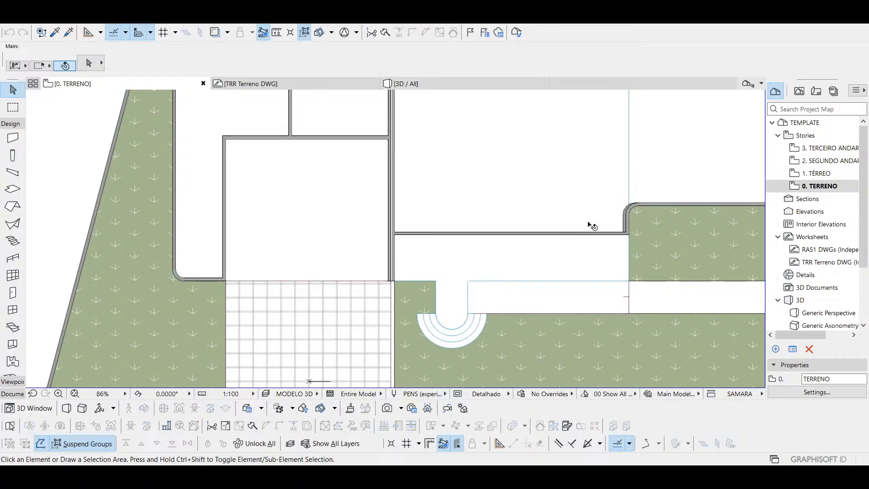
middle_click_drag(575, 239, 536, 240)
left_click(272, 84)
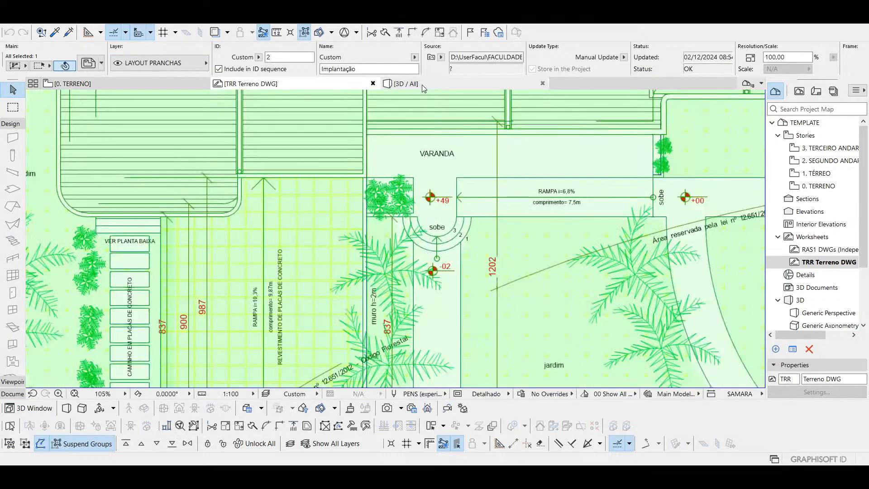
left_click(407, 85)
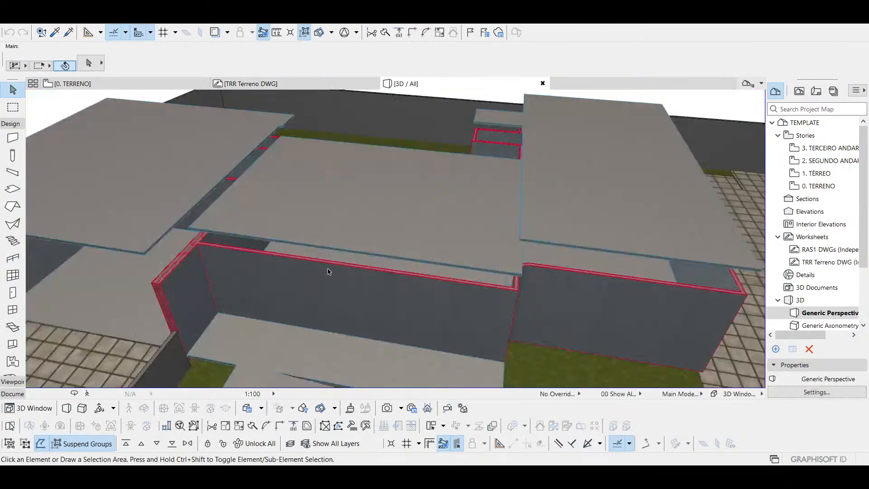
Try to assign the three raised slabs together to the home story 2. SEGUNDO ANDAR.
left_click(320, 193)
left_click(268, 199, "shift")
middle_click_drag(462, 229, 280, 229)
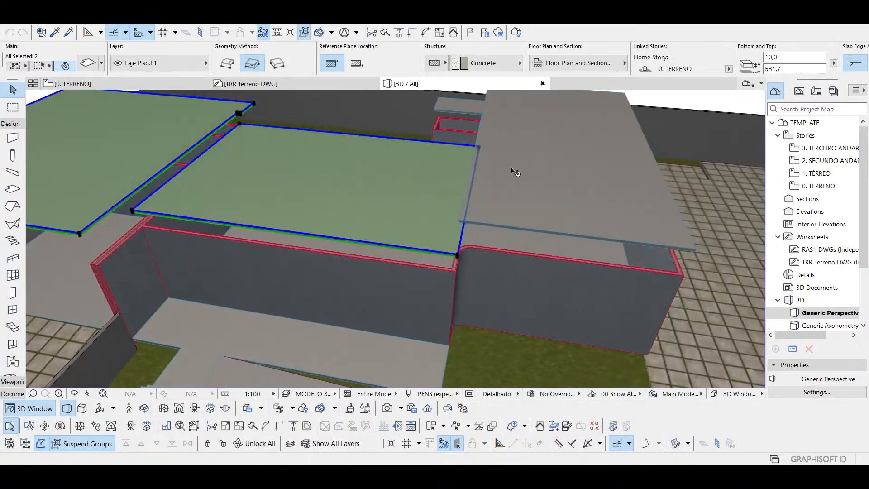
left_click(569, 162, "shift")
middle_click_drag(553, 271, 544, 285)
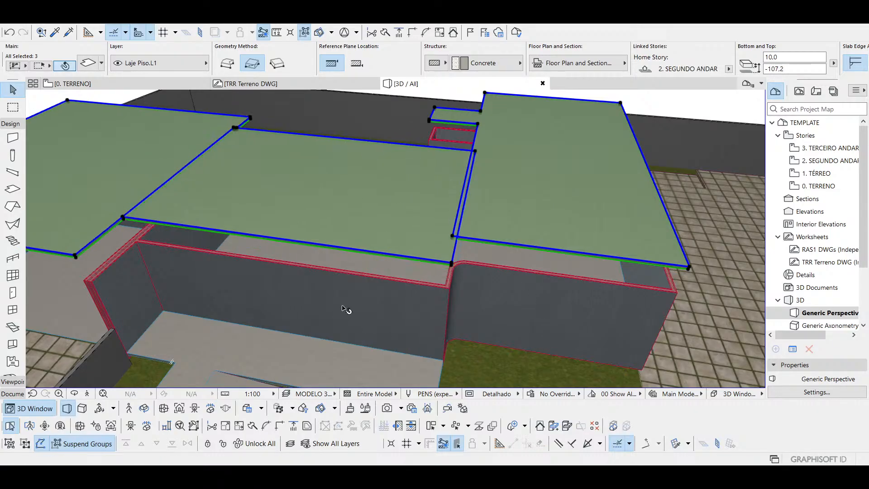
middle_click_drag(348, 310, 438, 258)
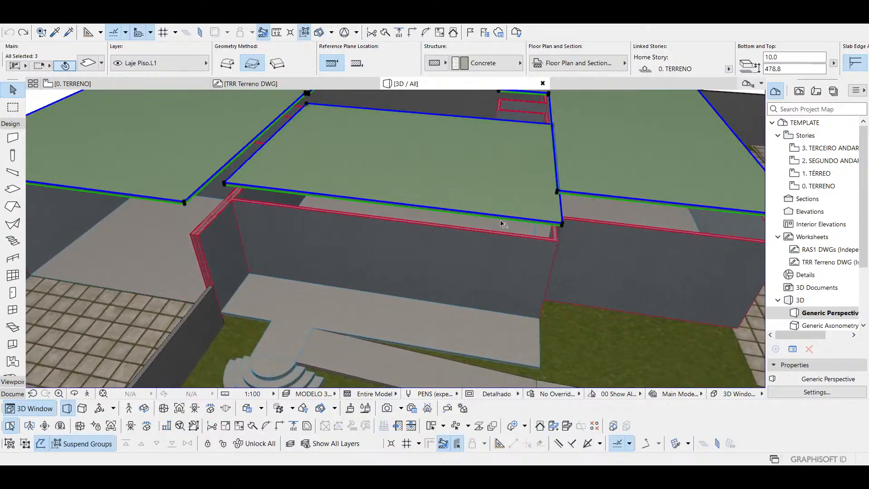
key("Escape")
Assign the garage-side, central and right-wing raised slabs one by one to the home story 2. SEGUNDO ANDAR, keeping each at its own height.
middle_click_drag(496, 187, 465, 181, "shift")
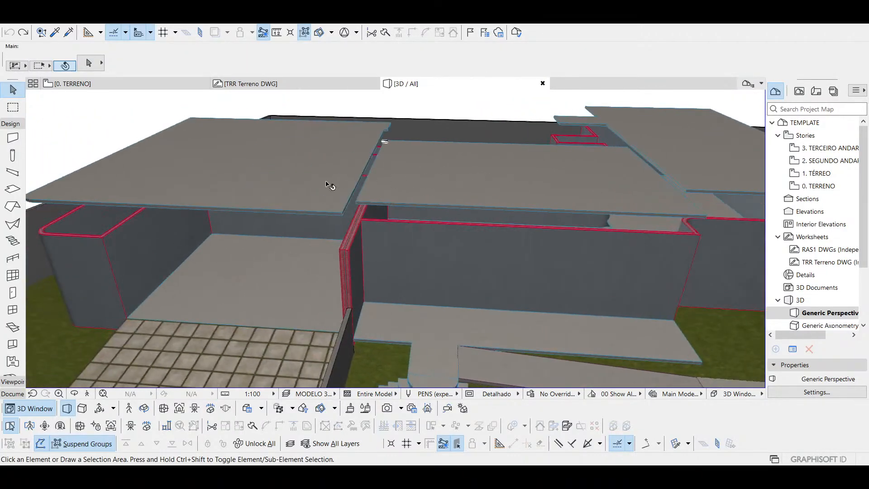
left_click(330, 185)
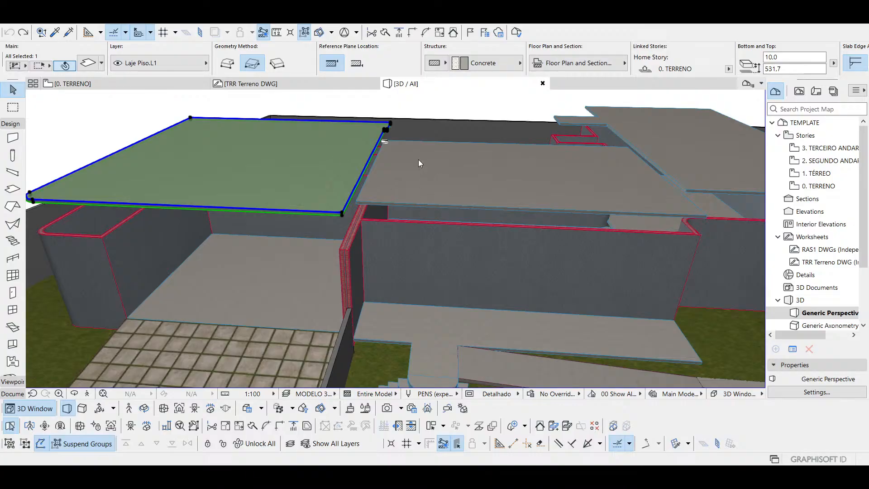
key("ctrl+shift+z")
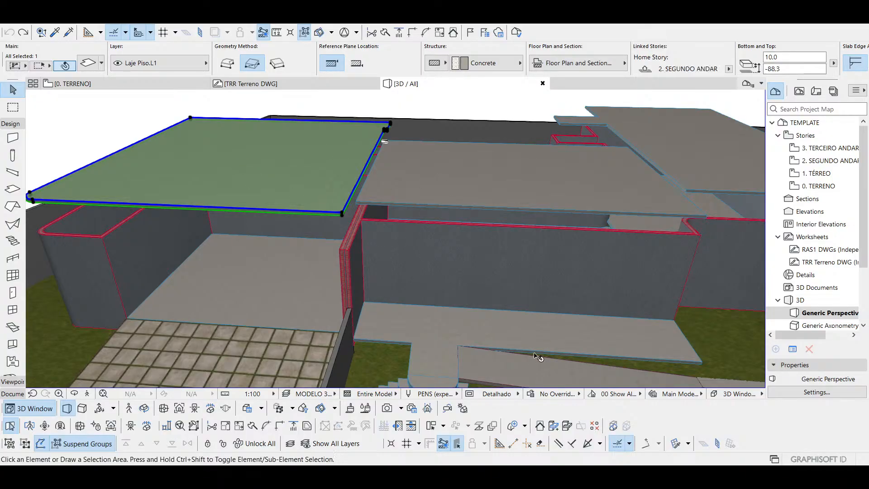
middle_click_drag(501, 266, 378, 270)
left_click(353, 193)
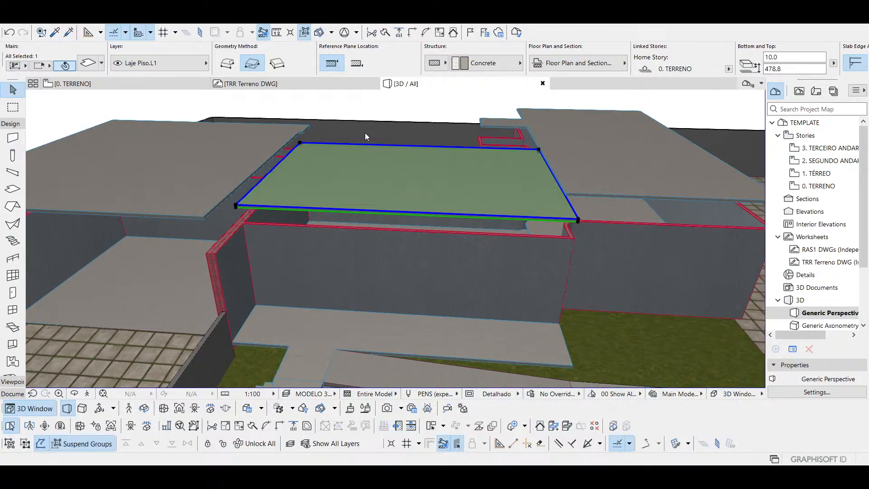
left_click(540, 352)
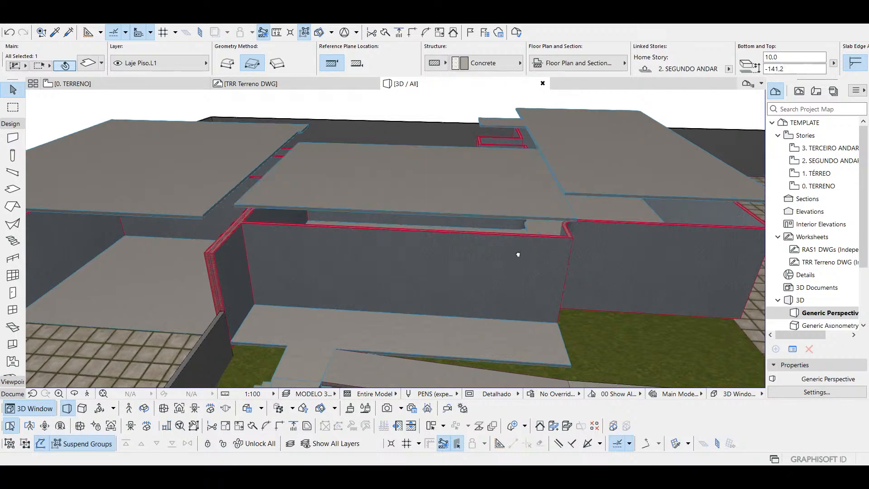
middle_click_drag(609, 168, 462, 192)
left_click(466, 195)
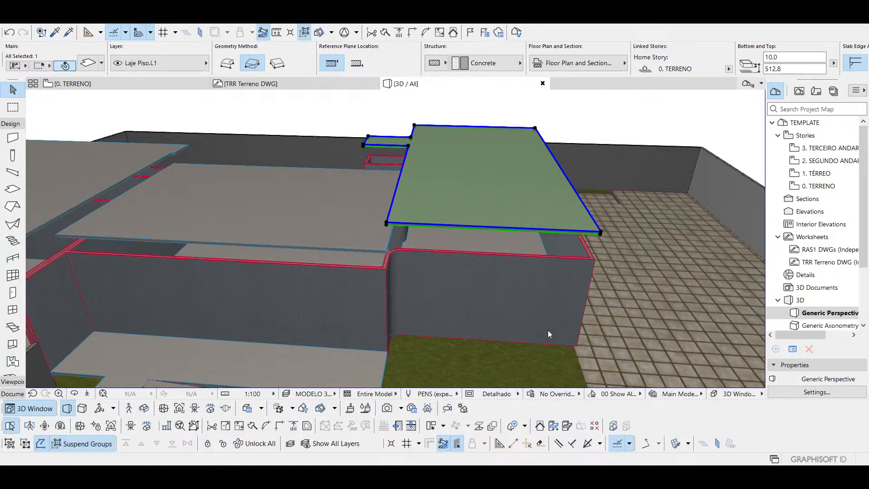
left_click(553, 347)
left_click(348, 227)
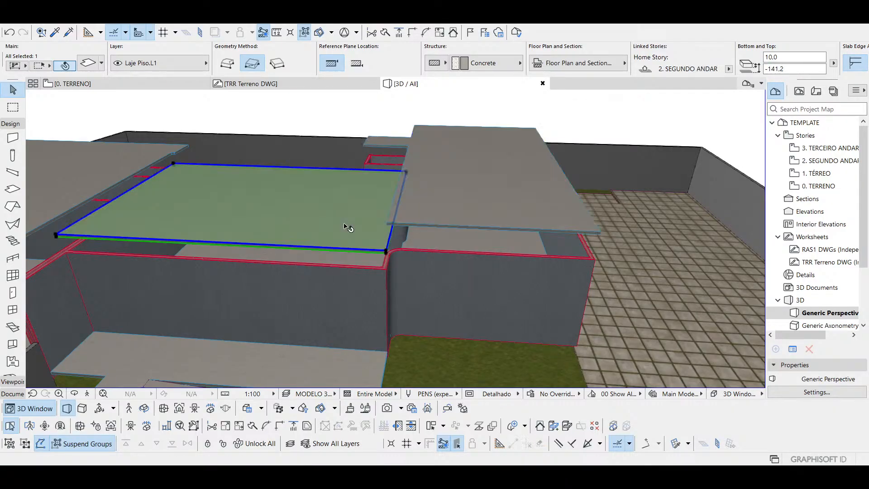
key("Escape")
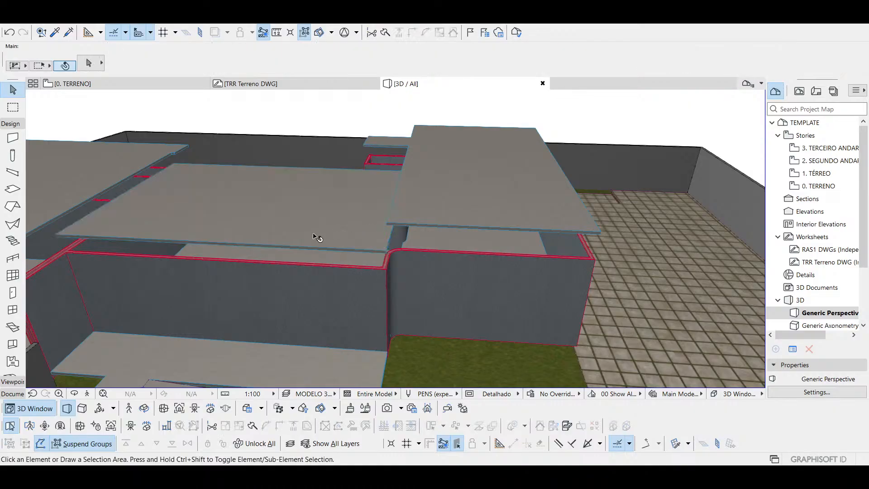
Examine the curved wall piece at the front garden's rounded corner on the 0. TERRENO plan.
middle_click_drag(317, 237, 436, 247, "shift")
key("F2")
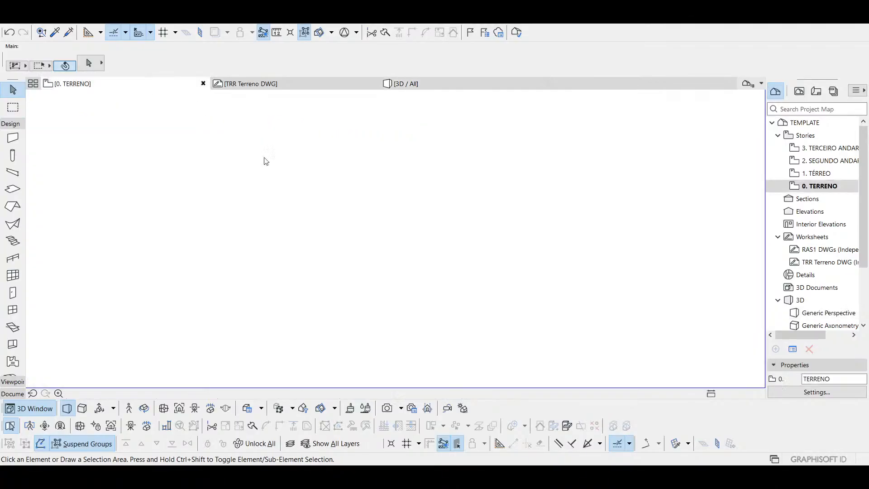
scroll(475, 218, "up", 8)
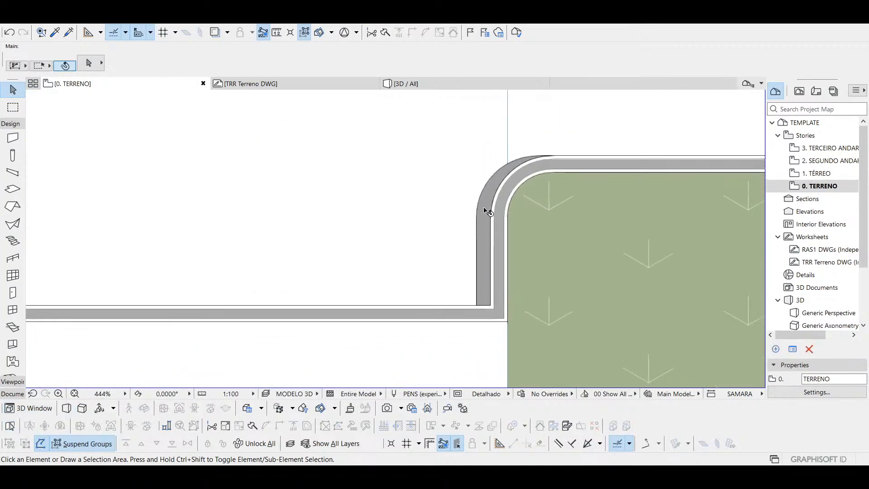
left_click(486, 210)
middle_click_drag(562, 218, 435, 220)
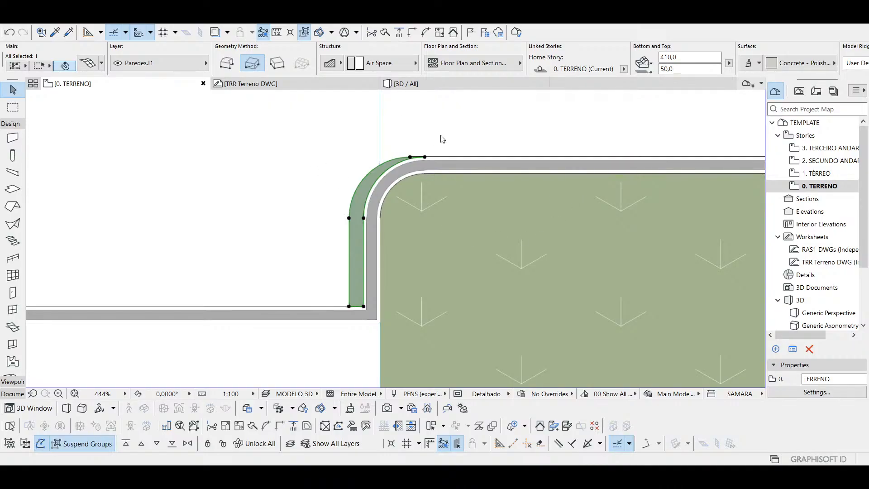
left_click(534, 443)
key("Escape")
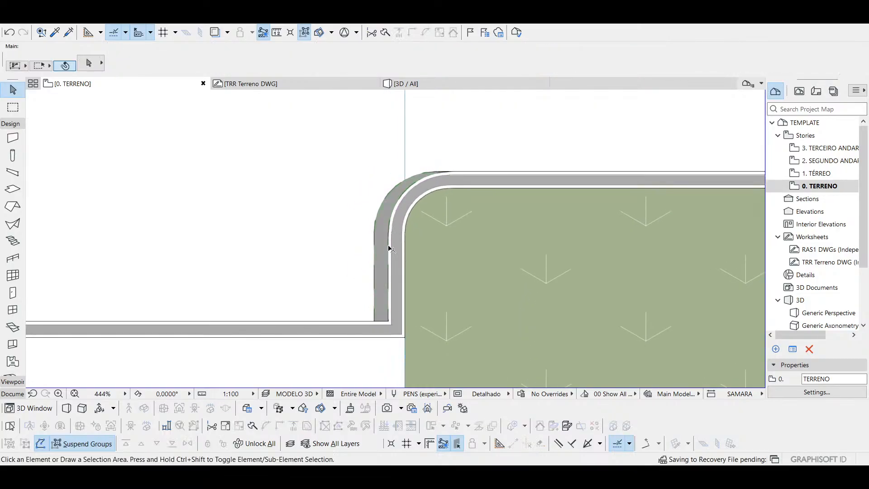
middle_click_drag(388, 247, 503, 264)
scroll(502, 263, "down", 4)
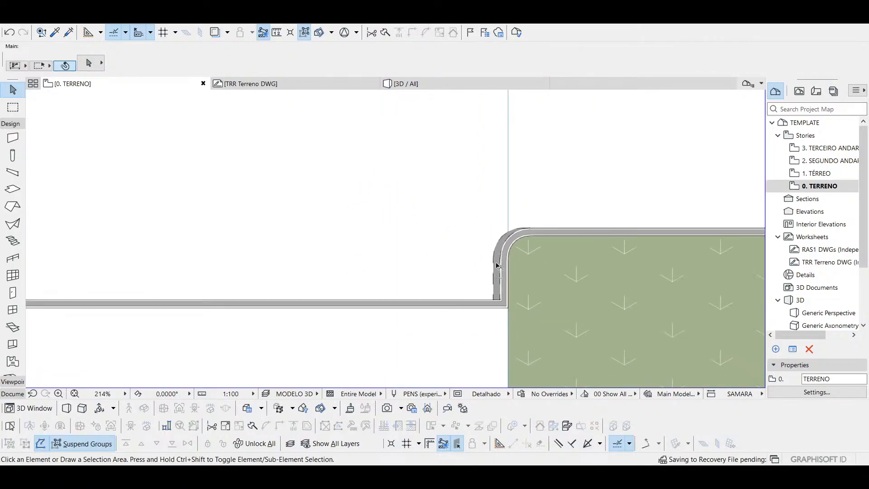
left_click(497, 264)
middle_click_drag(559, 266, 495, 261)
key("Escape")
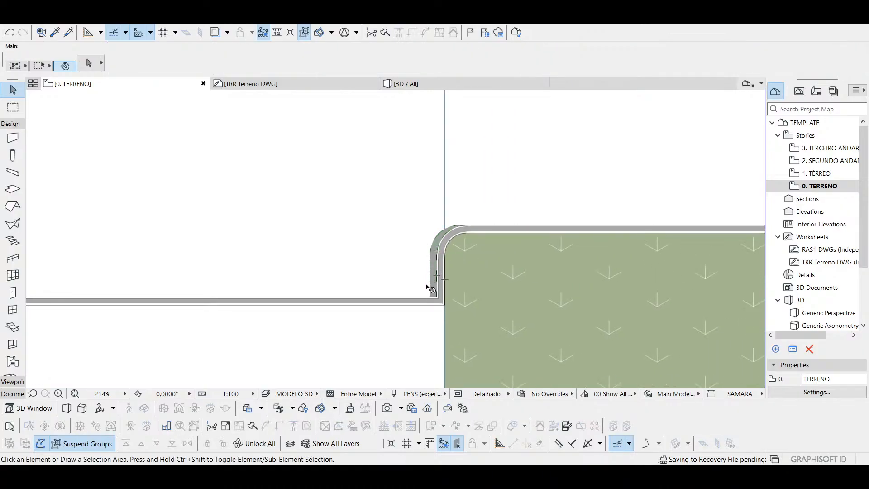
scroll(430, 288, "up", 4)
scroll(430, 288, "down", 12)
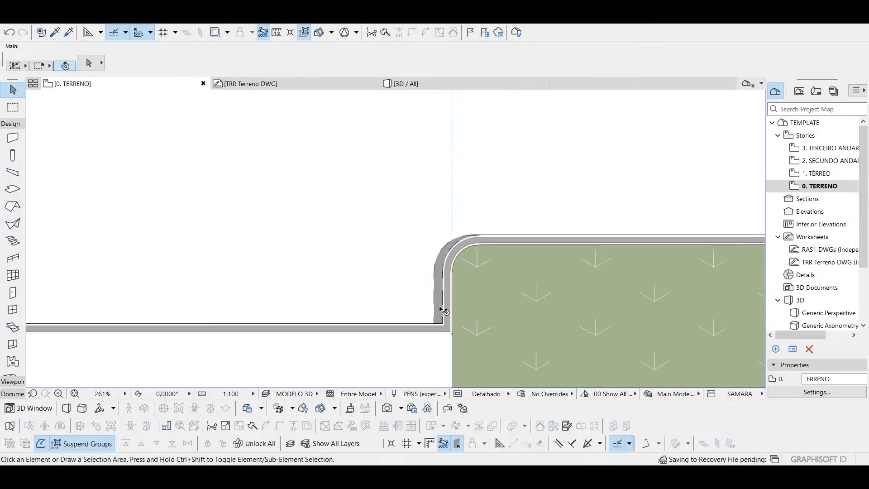
scroll(428, 326, "up", 7)
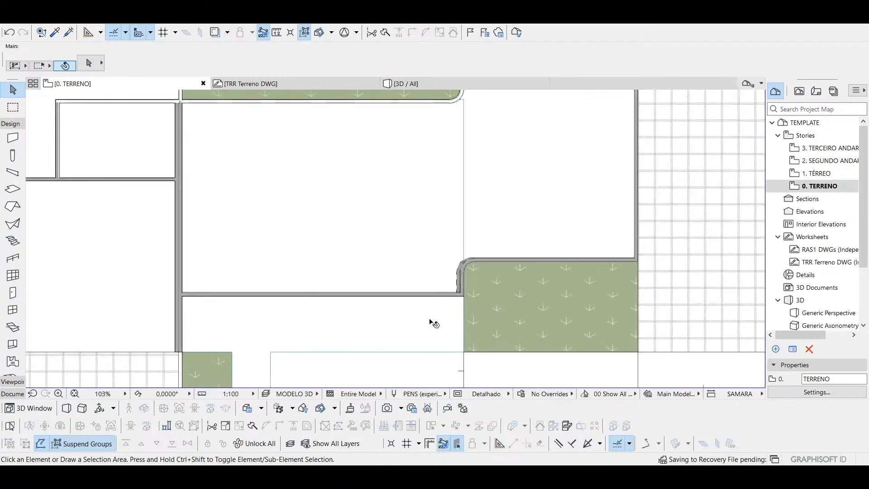
scroll(461, 223, "down", 7)
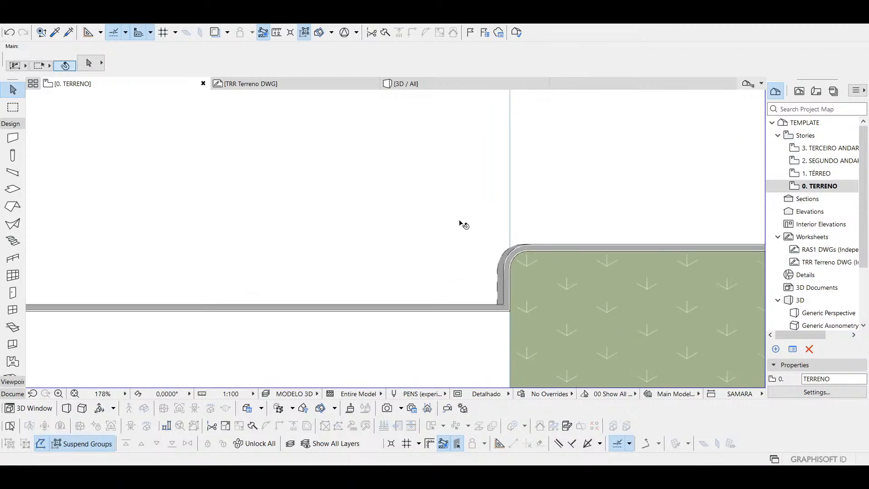
scroll(434, 223, "up", 3)
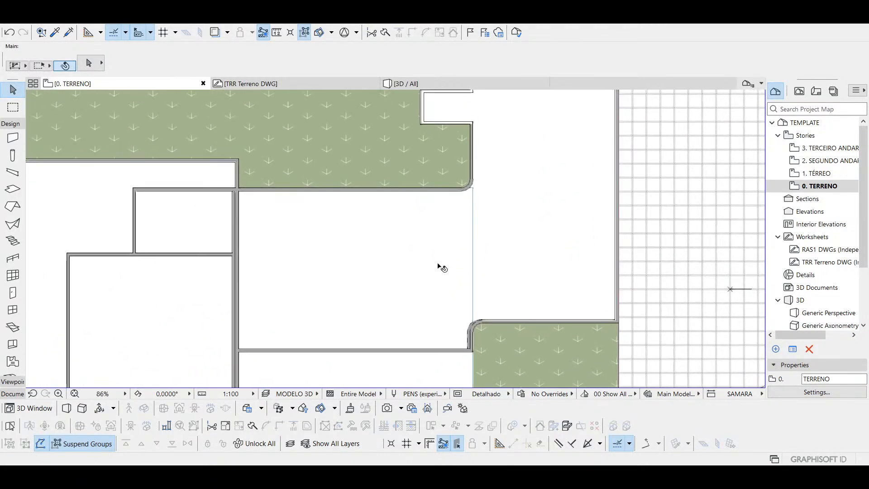
Select the left-wing and central walls on the 0. TERRENO plan, including the rounded corner, and exclude the slabs from the selection.
middle_click_drag(412, 270, 502, 190)
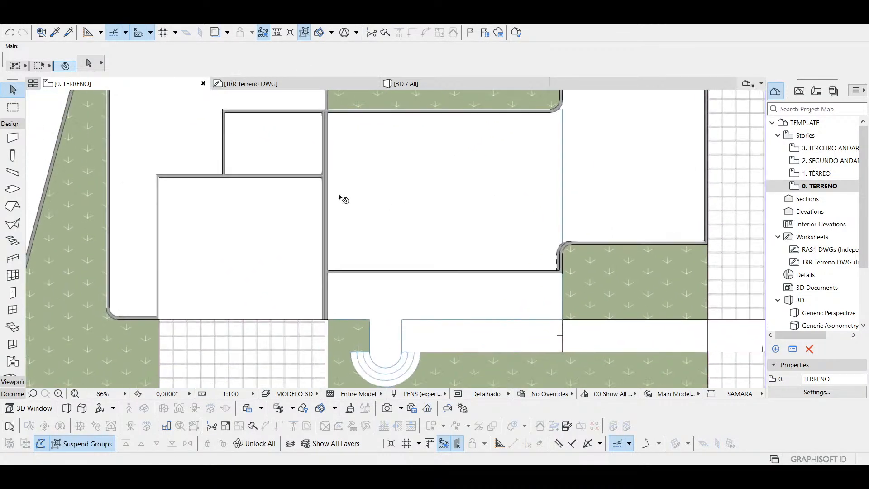
middle_click_drag(331, 198, 489, 307)
left_click_drag(476, 335, 232, 116)
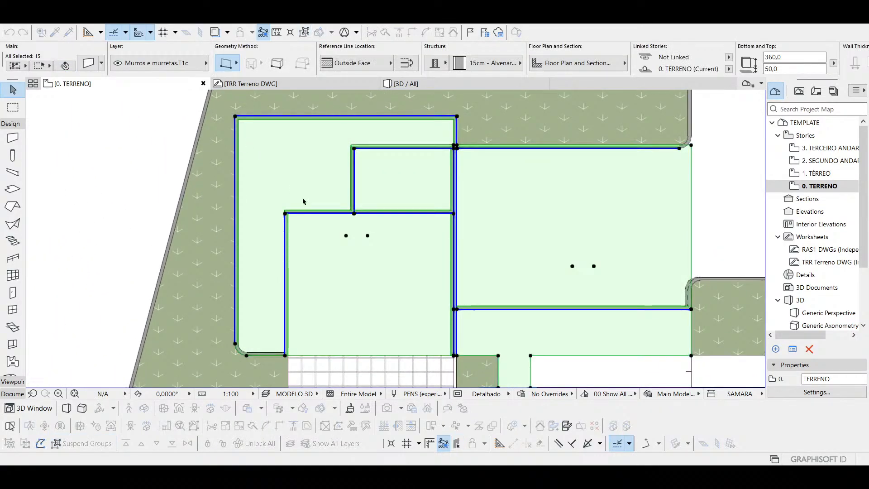
left_click(402, 264, "shift")
left_click(510, 201, "shift")
middle_click_drag(532, 258, 469, 237)
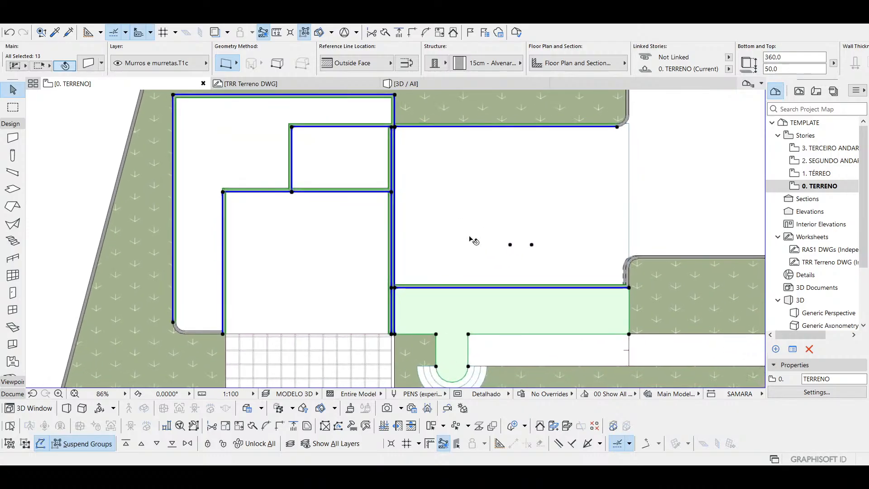
left_click(447, 311, "shift")
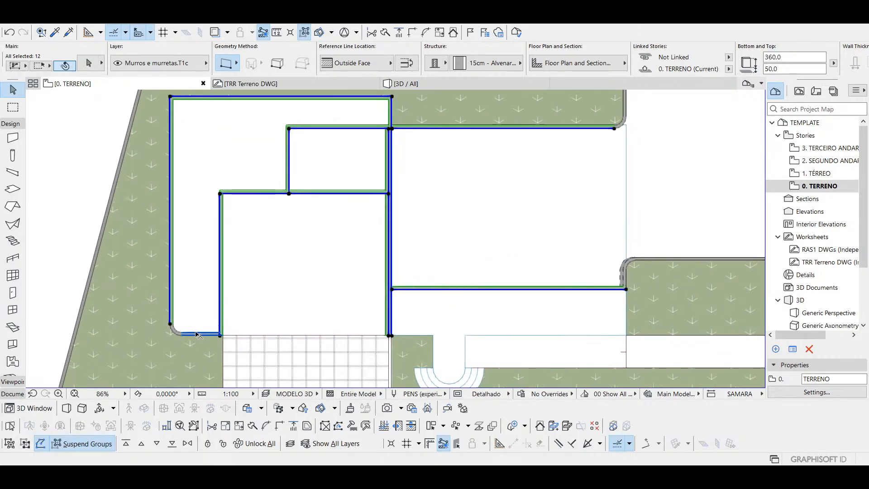
left_click(177, 335, "shift")
left_click(175, 334, "shift")
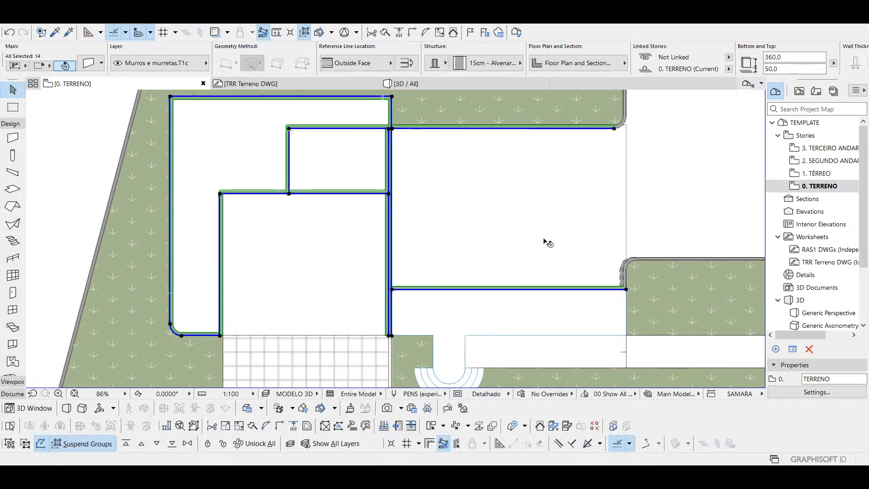
Add the right wing's rounded corner, front wall and outer side wall to the wall selection.
middle_click_drag(542, 240, 262, 320)
left_click(346, 349, "shift")
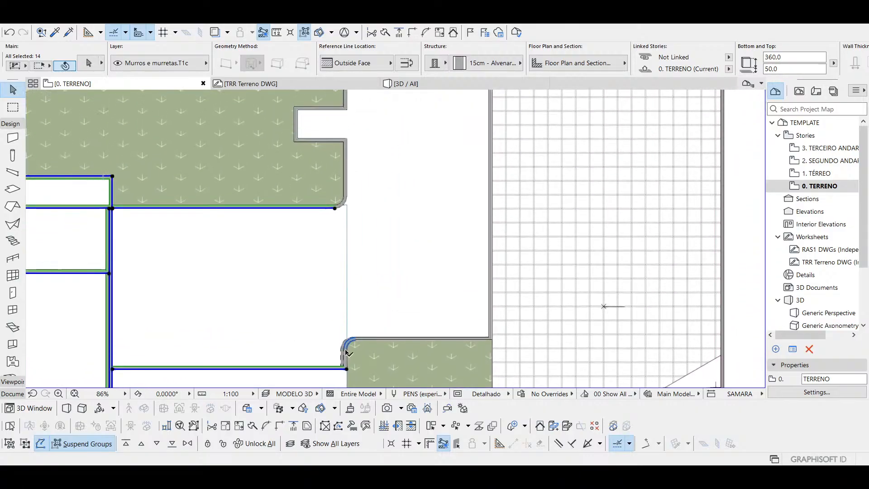
left_click(376, 340, "shift")
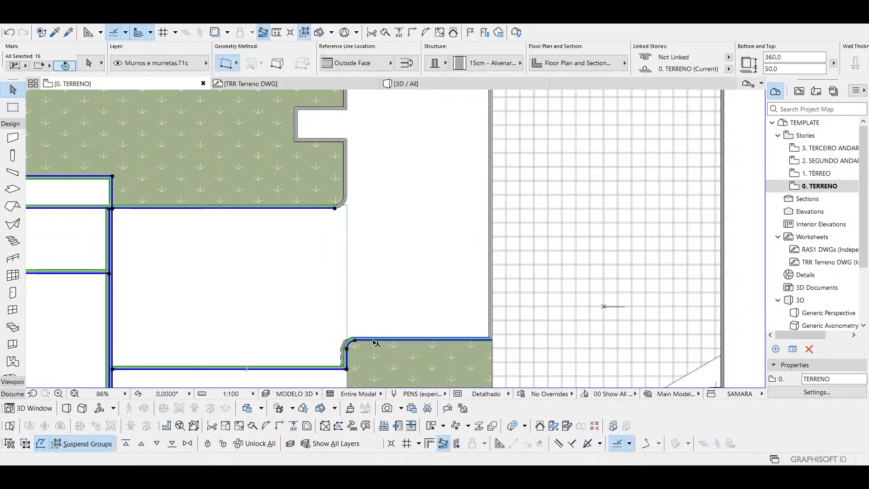
left_click(491, 241, "shift")
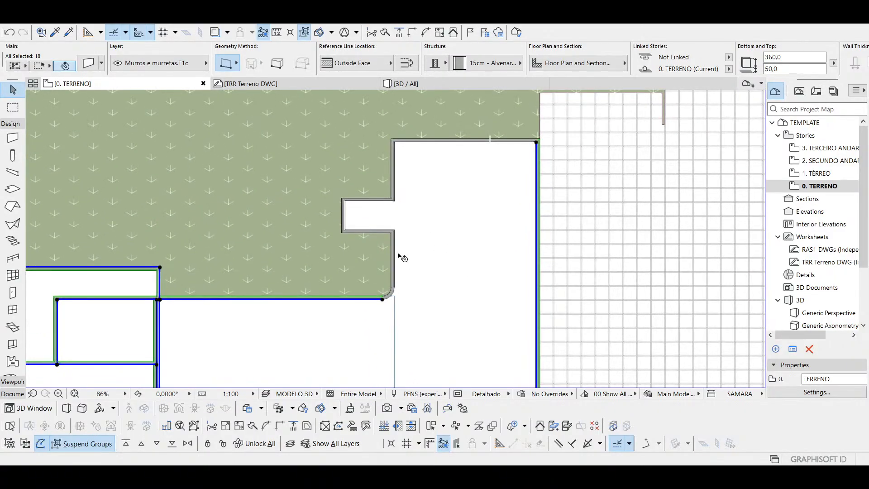
Add the rear garden's rounded corner, the niche walls and the right wing's rear walls to the wall selection.
middle_click_drag(425, 234, 424, 248)
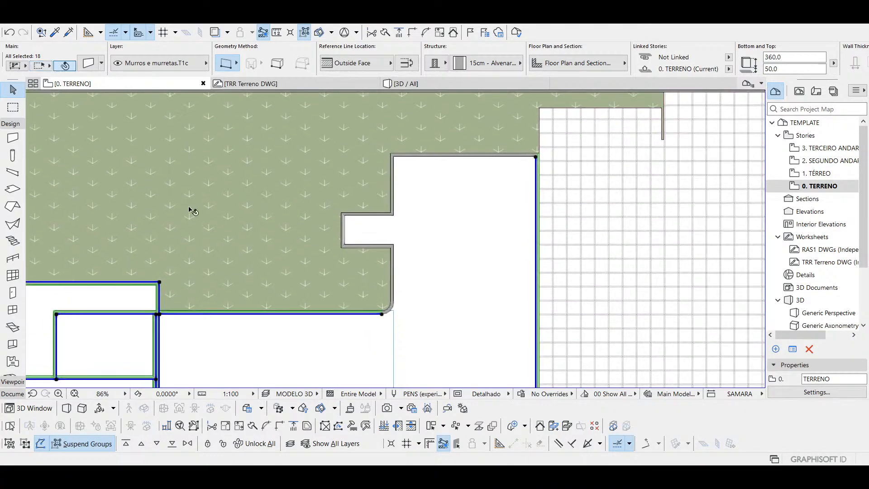
scroll(190, 226, "down", 4)
middle_click_drag(189, 240, 470, 169)
scroll(394, 175, "up", 9)
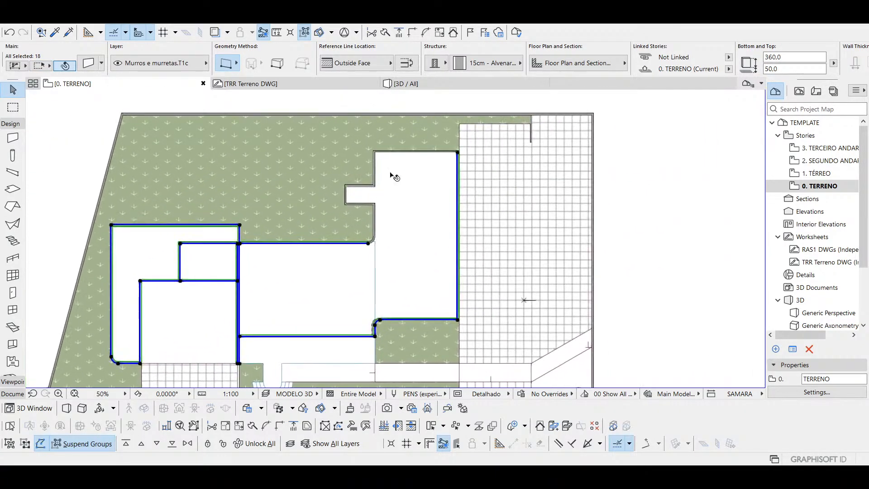
left_click(345, 288, "shift")
middle_click_drag(391, 310, 397, 268)
left_click(342, 343, "shift")
left_click(321, 210, "shift")
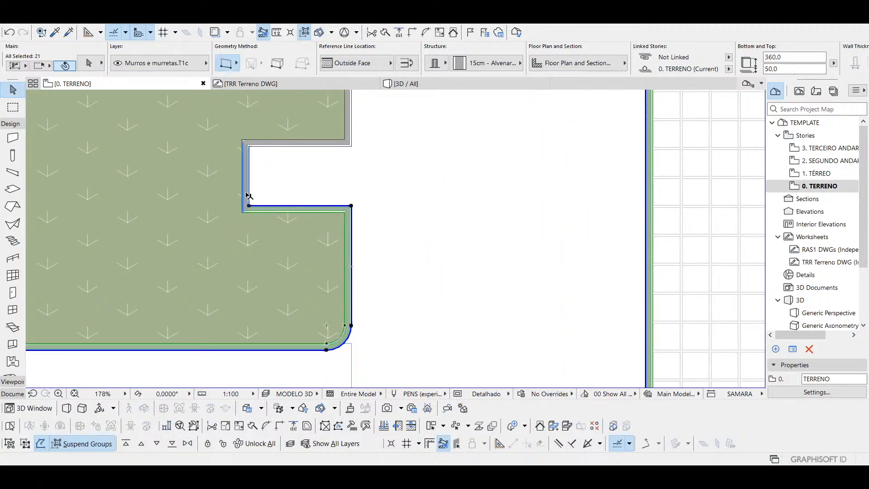
left_click(272, 141, "shift")
middle_click_drag(463, 152, 375, 311)
left_click(264, 238, "shift")
left_click(296, 175, "shift")
Check the wall selection at the corners and junctions and clear it, including the double wall between the left and central wings.
scroll(390, 259, "down", 6)
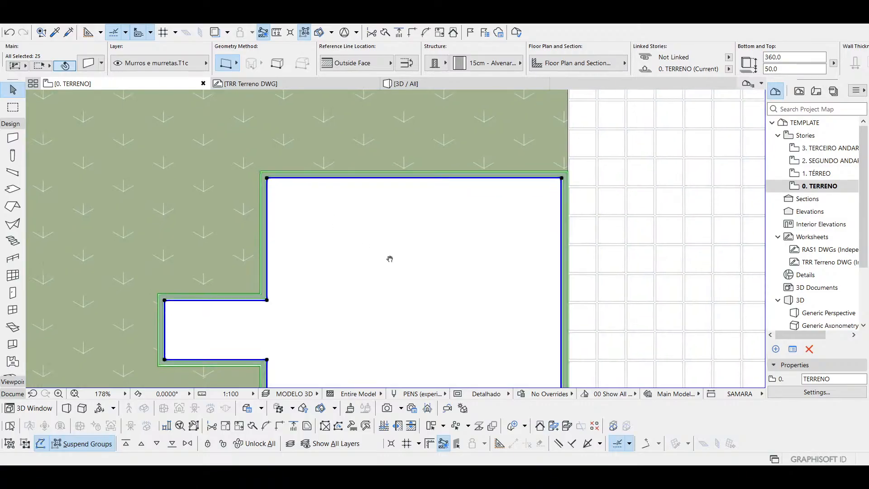
scroll(409, 288, "up", 3)
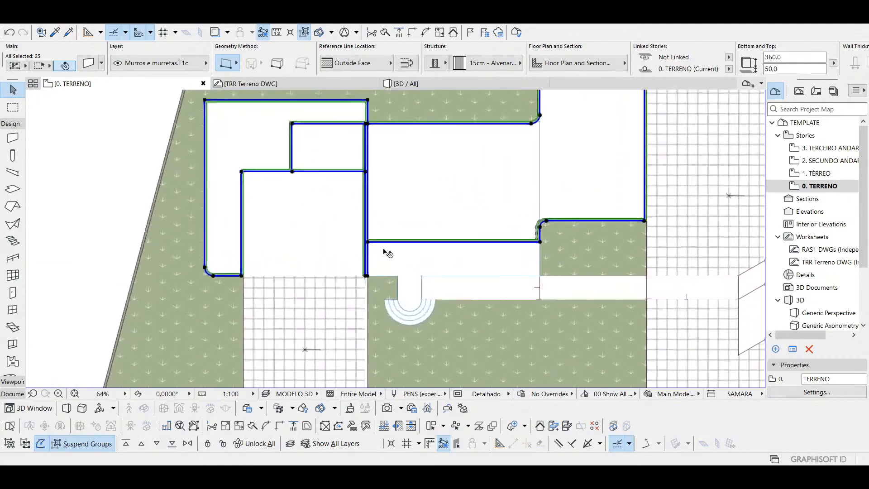
scroll(382, 264, "down", 2)
middle_click_drag(386, 258, 363, 314)
scroll(351, 237, "up", 5)
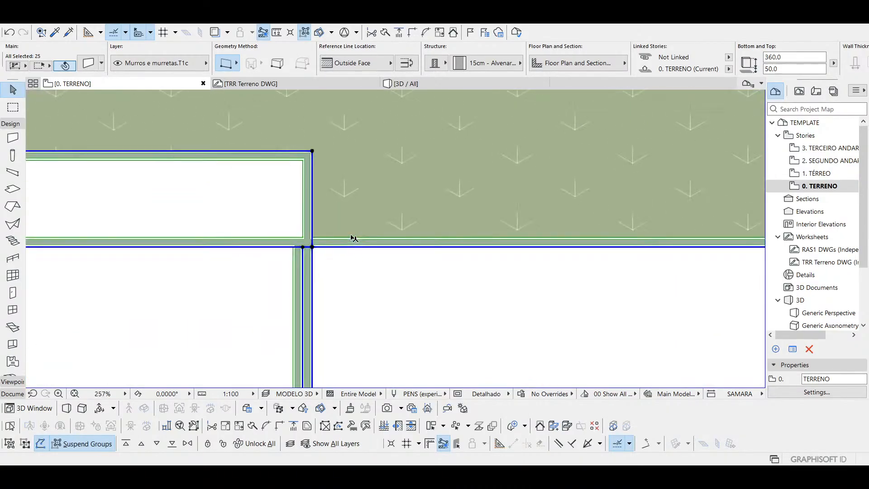
scroll(353, 237, "down", 4)
middle_click_drag(443, 283, 404, 225)
scroll(404, 267, "up", 3)
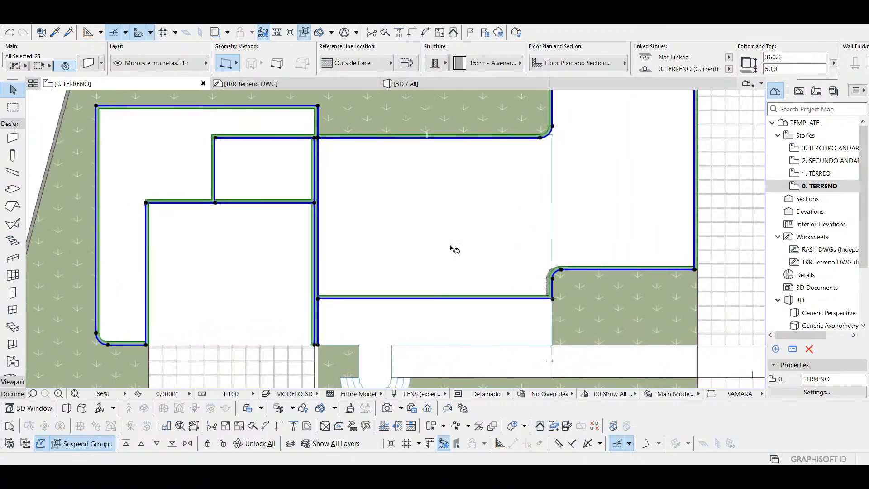
scroll(548, 290, "up", 4)
scroll(548, 290, "up", 2)
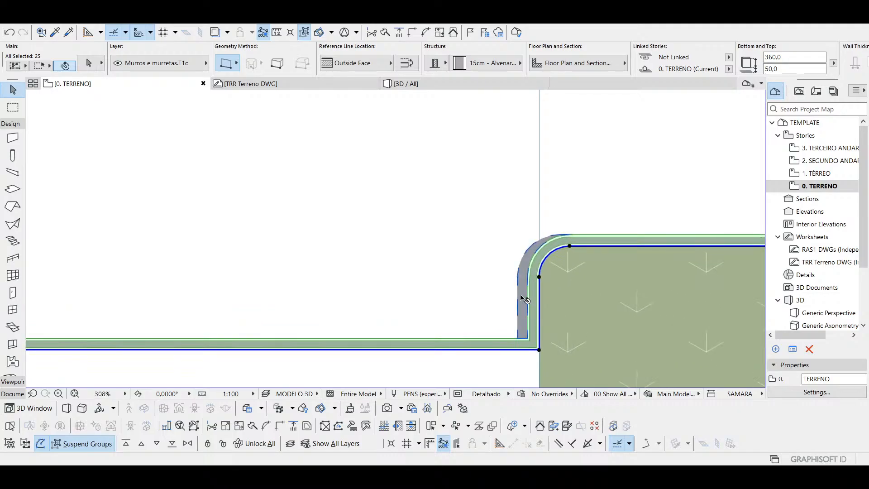
scroll(363, 239, "down", 6)
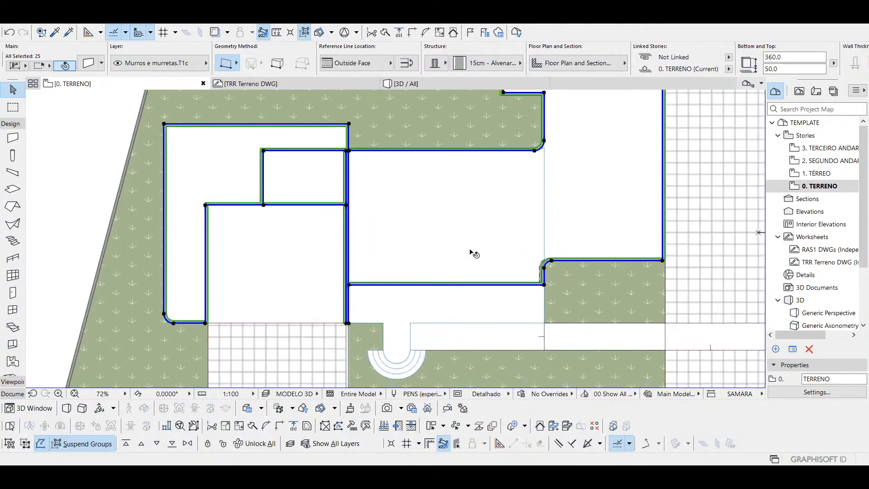
middle_click_drag(466, 247, 437, 245)
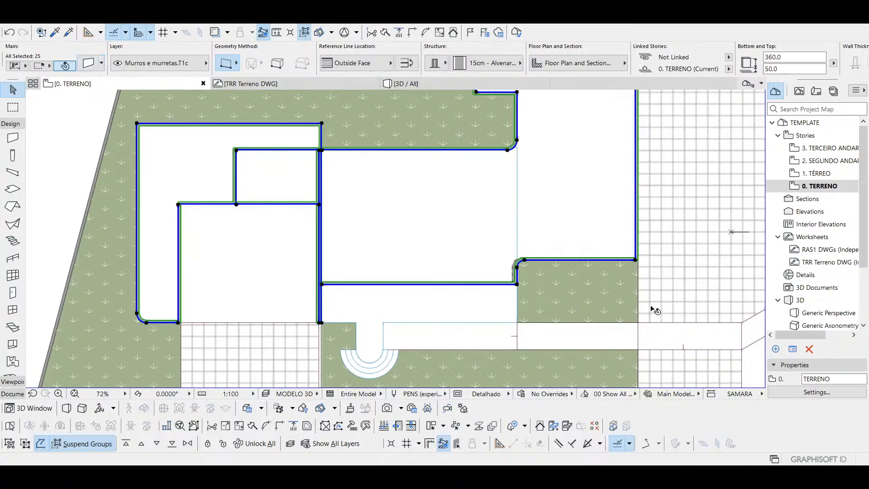
middle_click_drag(308, 282, 294, 290)
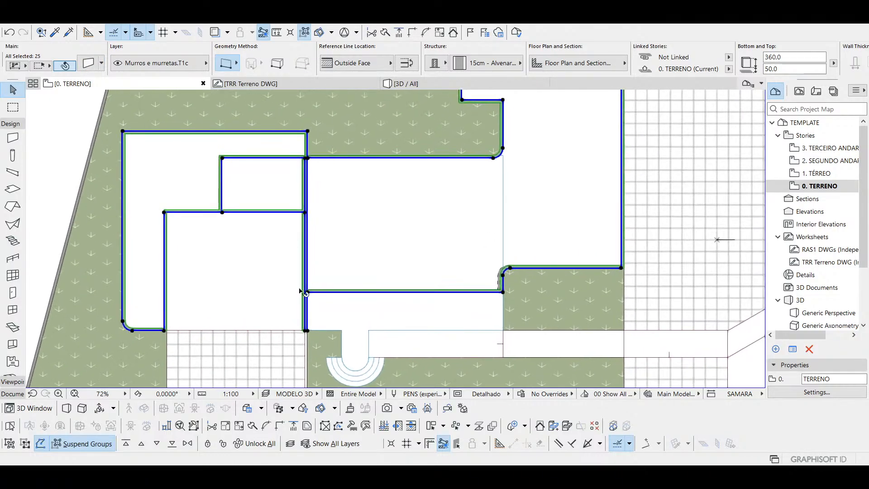
key("Escape")
left_click(311, 179)
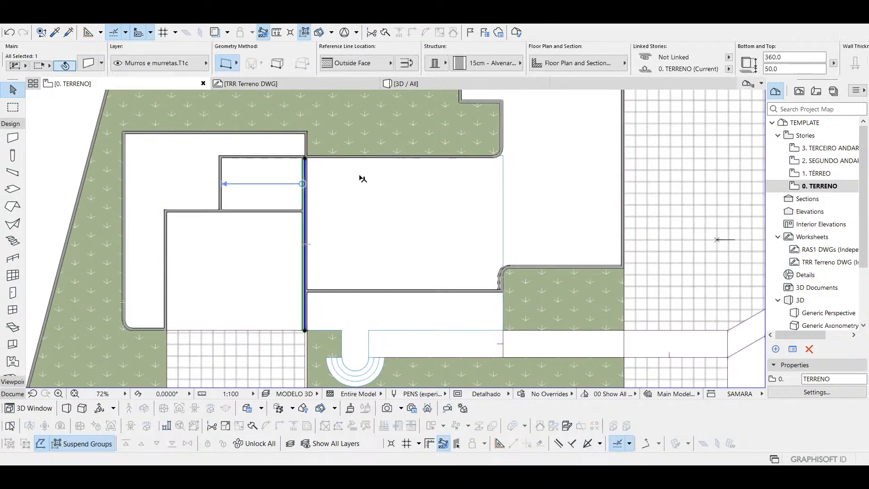
key("Escape")
middle_click_drag(412, 188, 375, 197)
Draw a polygonal marquee on the 0. TERRENO plan enclosing the central and right wings' walls, leaving out the left wing.
left_click(12, 107)
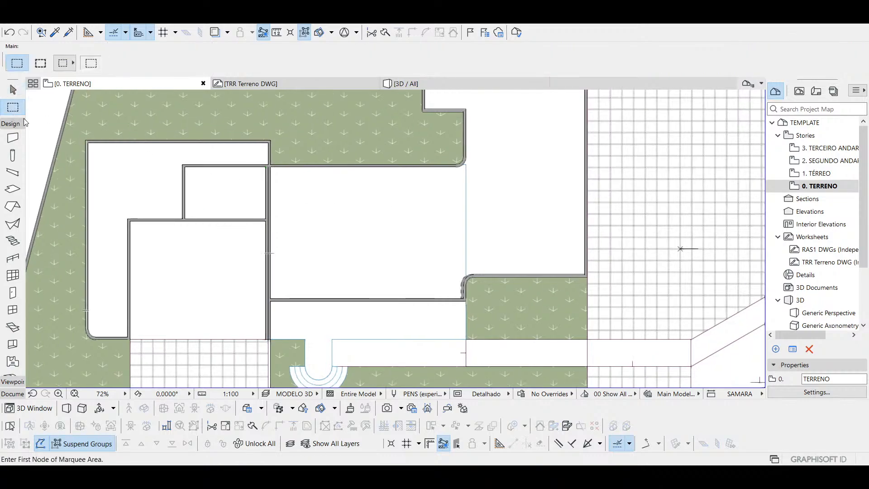
left_click(275, 151)
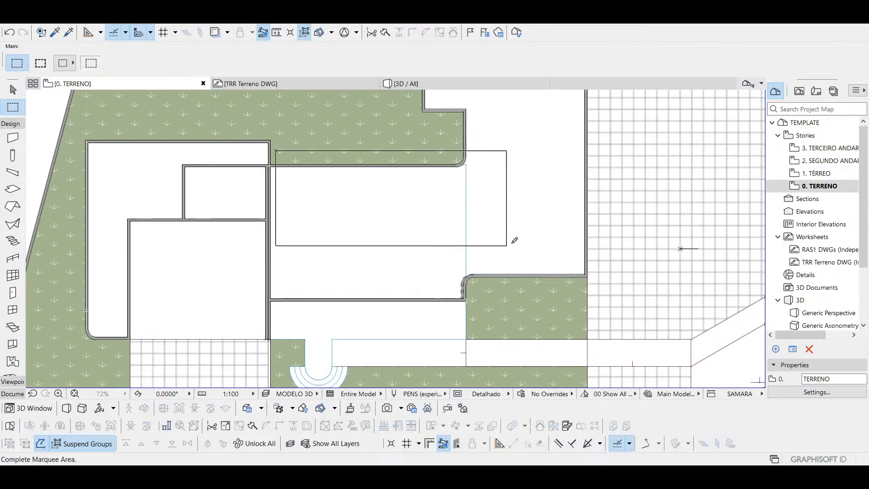
middle_click_drag(599, 302, 577, 328)
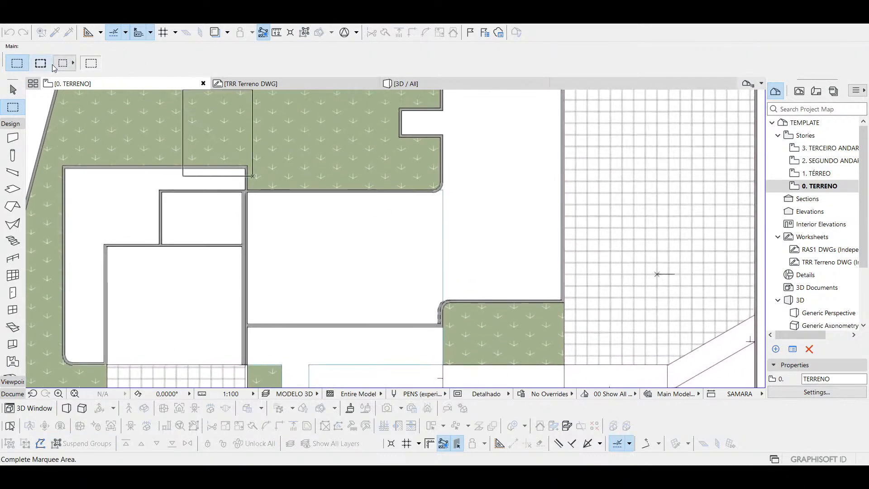
left_click(71, 63)
left_click(81, 62)
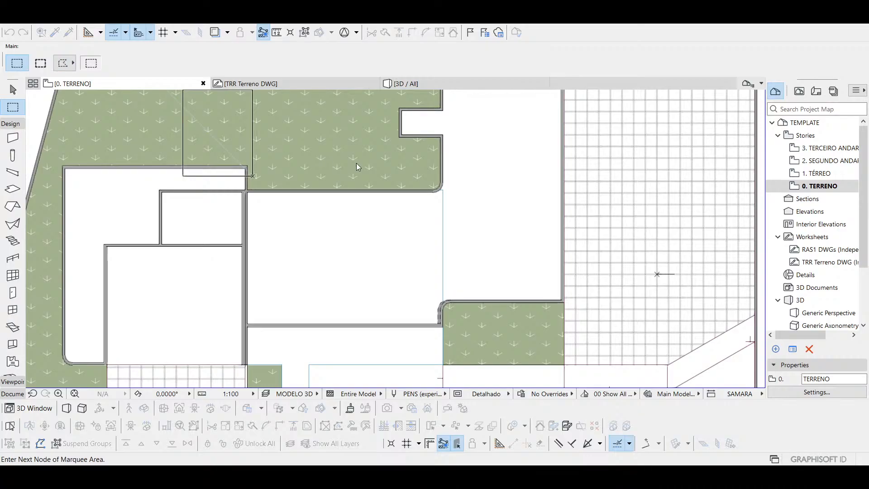
left_click(383, 176)
middle_click_drag(398, 140, 381, 220)
left_click(367, 120)
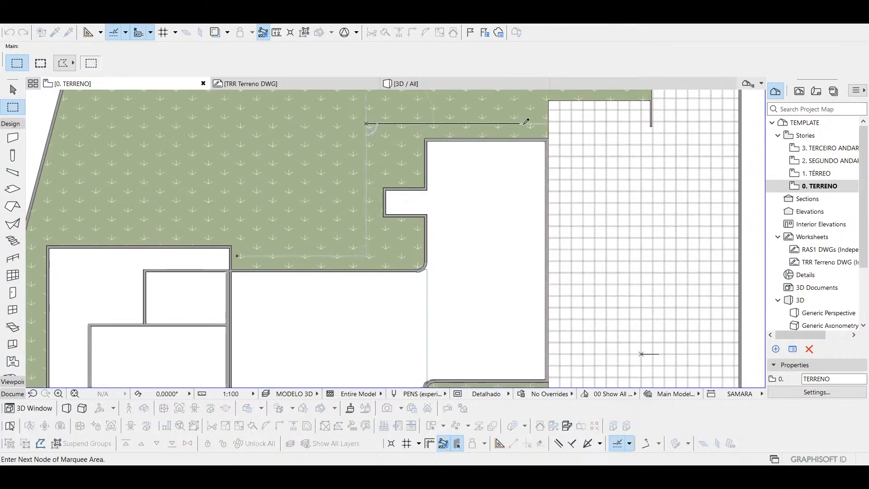
left_click(560, 121)
scroll(569, 278, "down", 3)
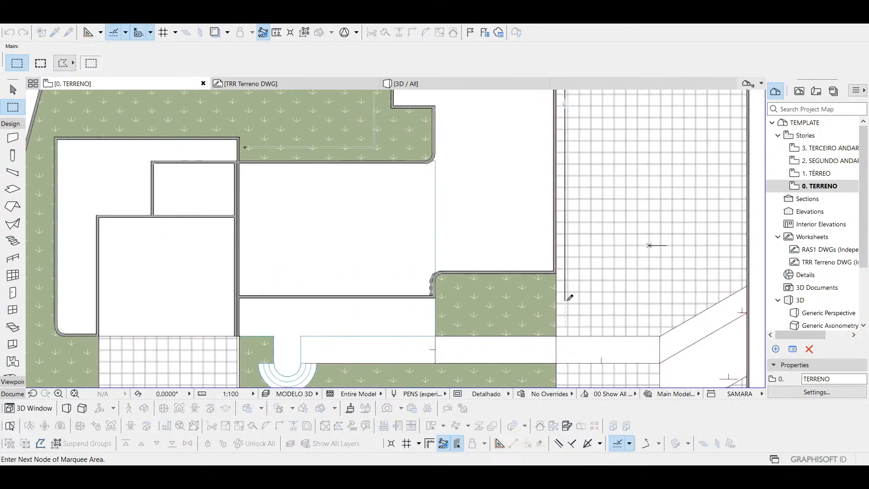
left_click(565, 306)
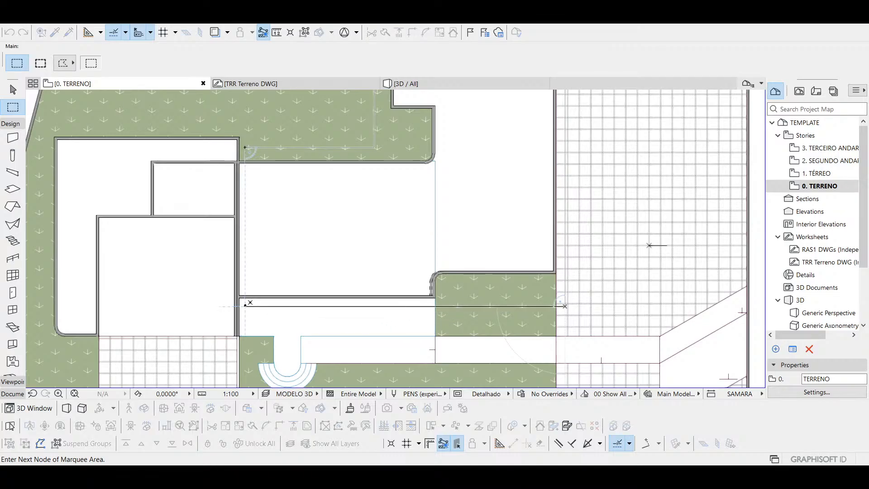
left_click(245, 147)
middle_click_drag(303, 202, 321, 210)
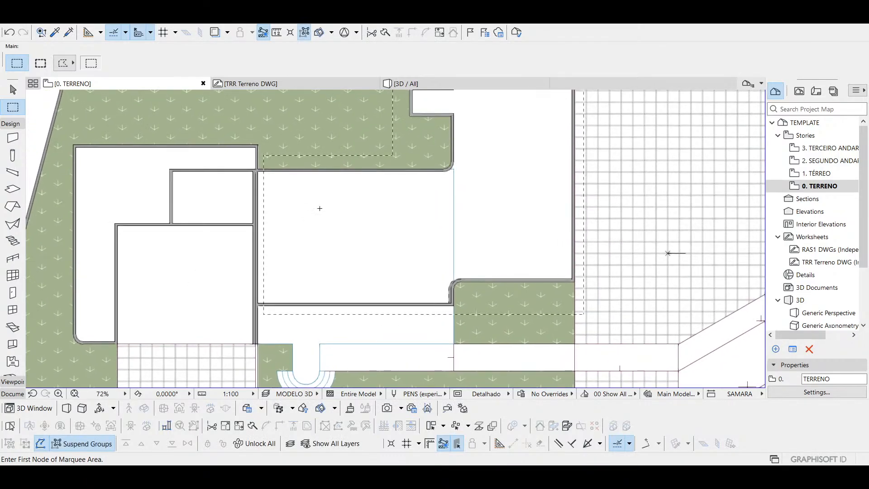
Select all walls inside the marquee, assign them to the Paredes.I1 layer, and clear the selection and marquee.
left_click(8, 140)
key("ctrl+a")
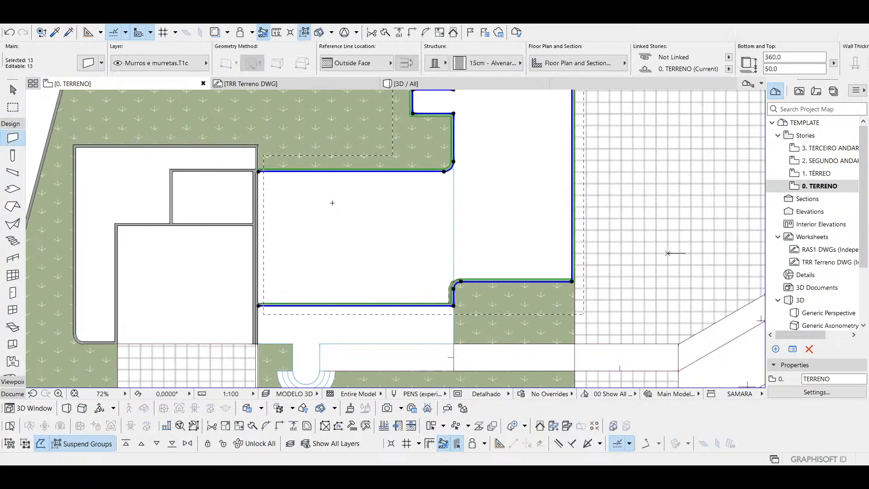
middle_click_drag(411, 225, 416, 267)
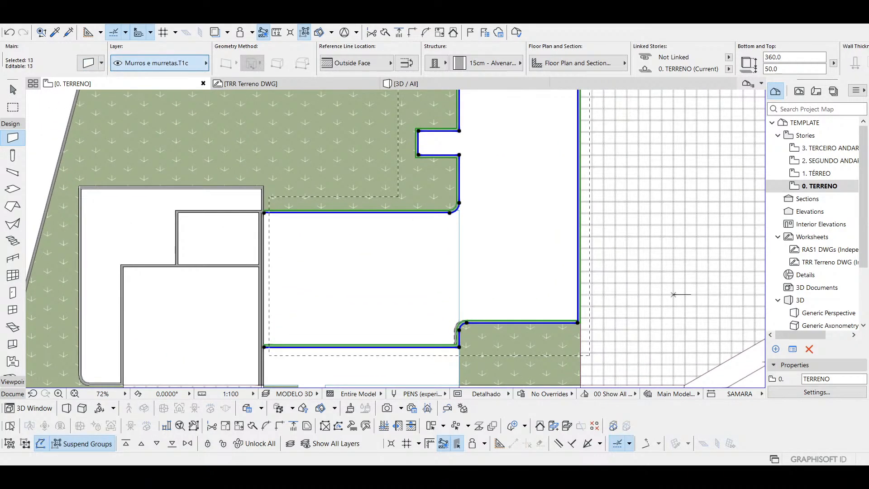
left_click(156, 136)
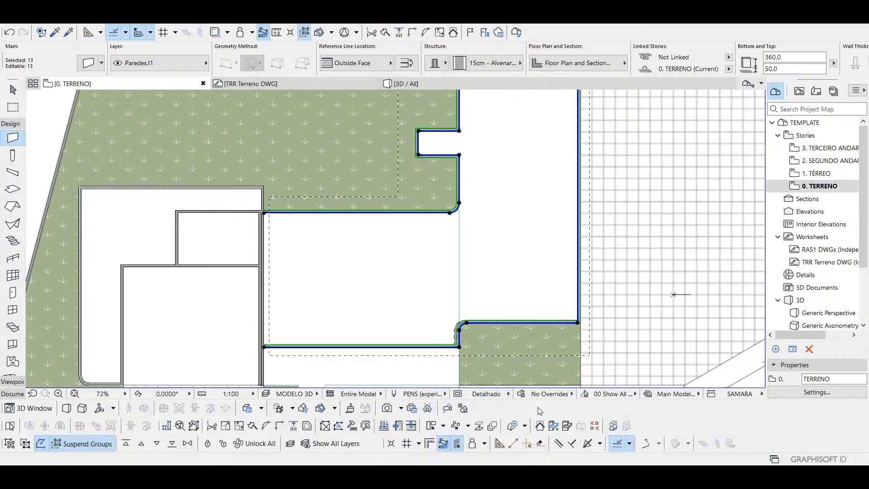
middle_click_drag(375, 278, 343, 228)
key("Escape")
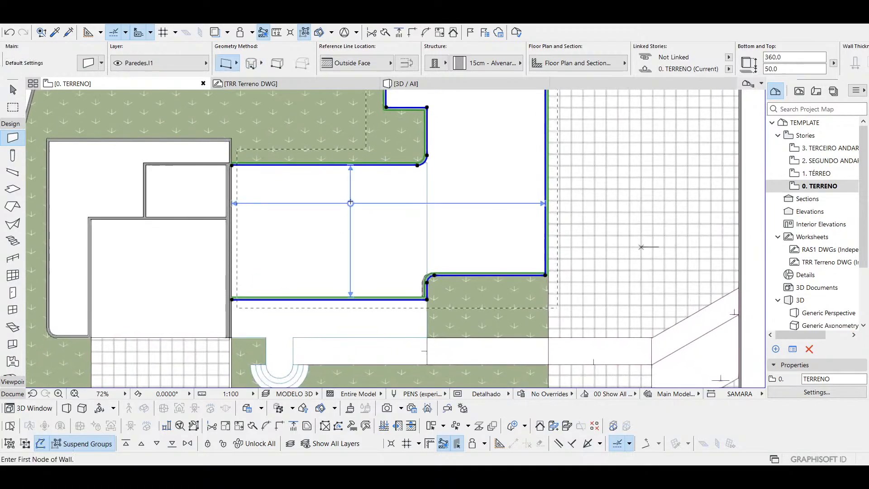
key("Escape")
Examine the house walls, roof slabs and front rounded corner in the 3D perspective.
key("F3")
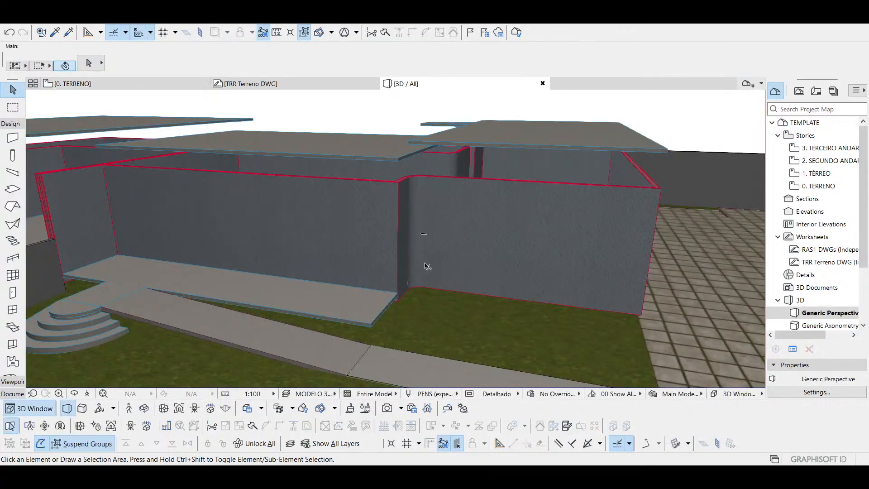
scroll(426, 266, "down", 10)
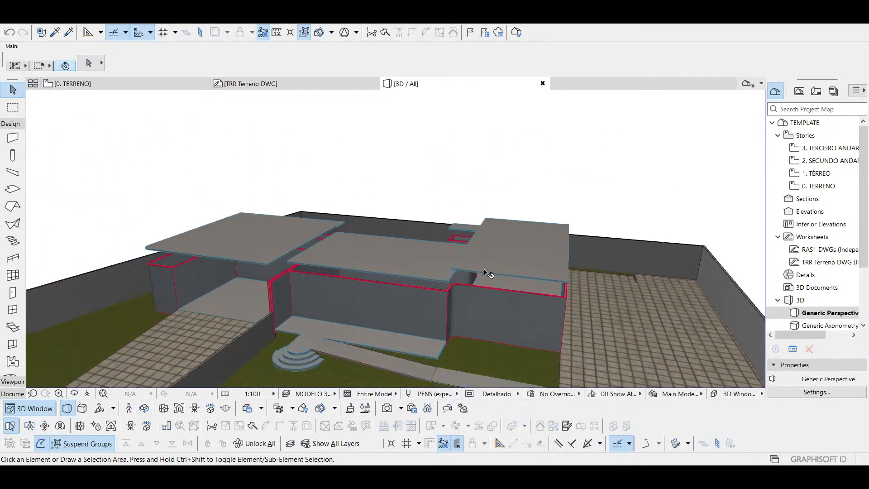
scroll(486, 271, "down", 10)
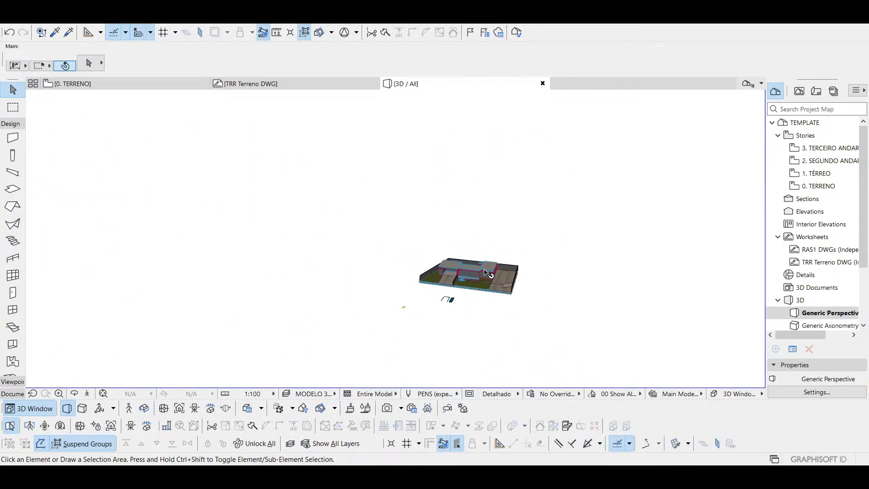
scroll(486, 271, "up", 10)
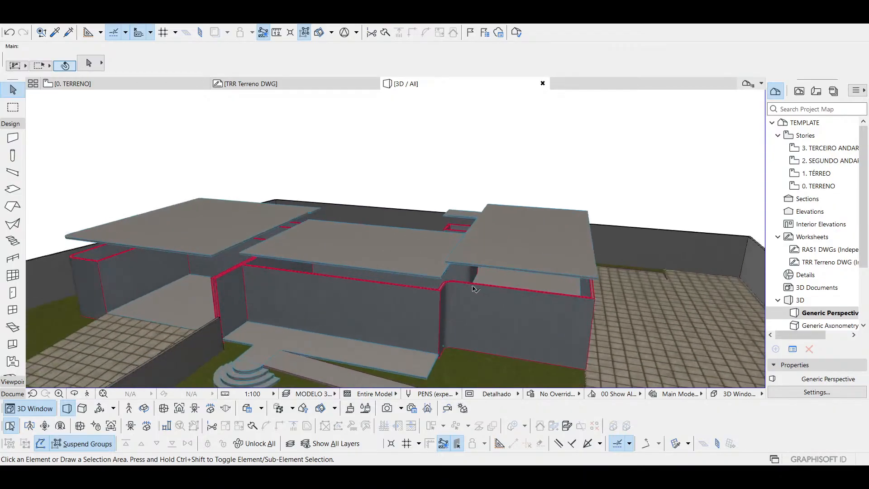
scroll(474, 288, "up", 5)
Check the elements making up the front rounded corner on the 0. TERRENO plan, including the curved strip and the curved wall.
left_click(158, 81)
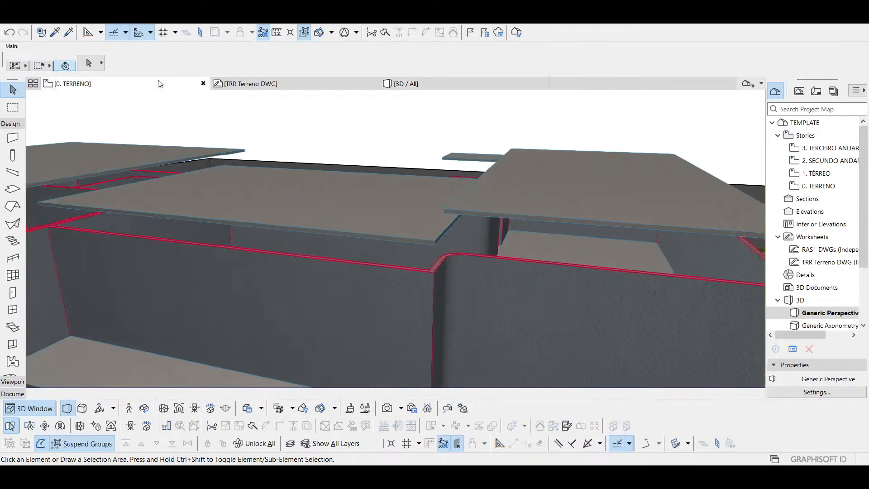
scroll(423, 290, "up", 3)
scroll(426, 288, "up", 6)
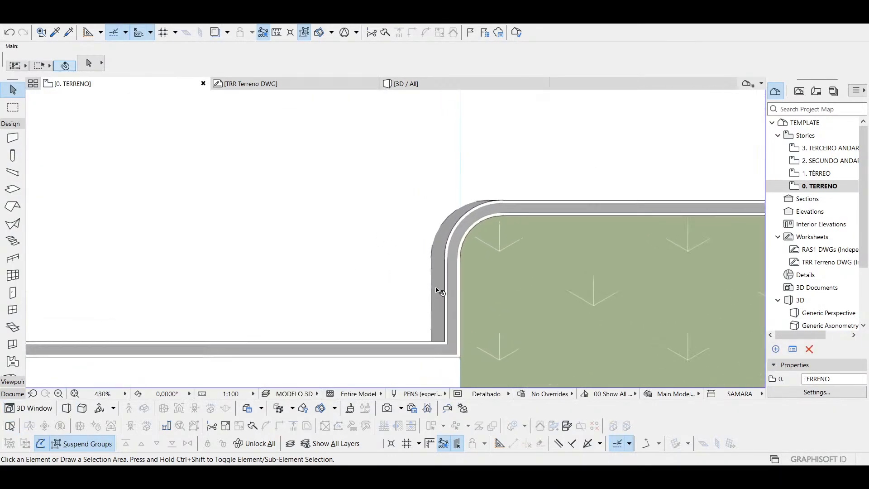
left_click(438, 261)
middle_click_drag(508, 284, 434, 287)
scroll(433, 288, "down", 6)
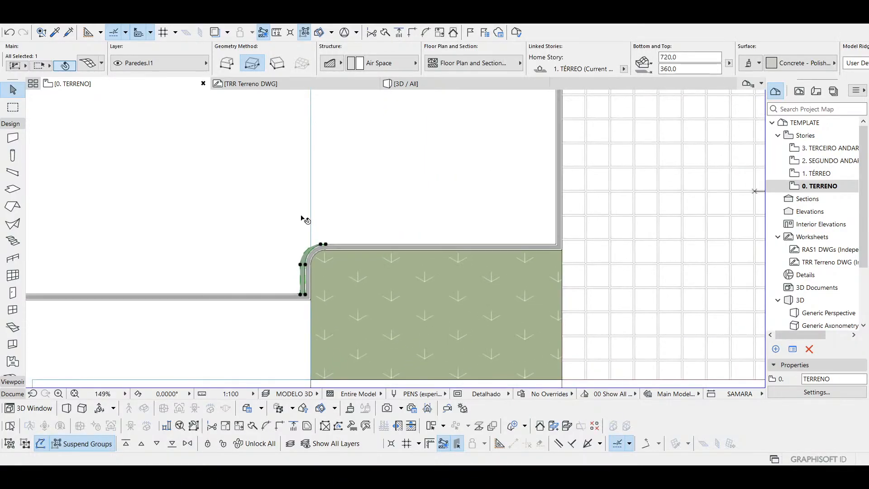
middle_click_drag(304, 220, 406, 220)
left_click(411, 257)
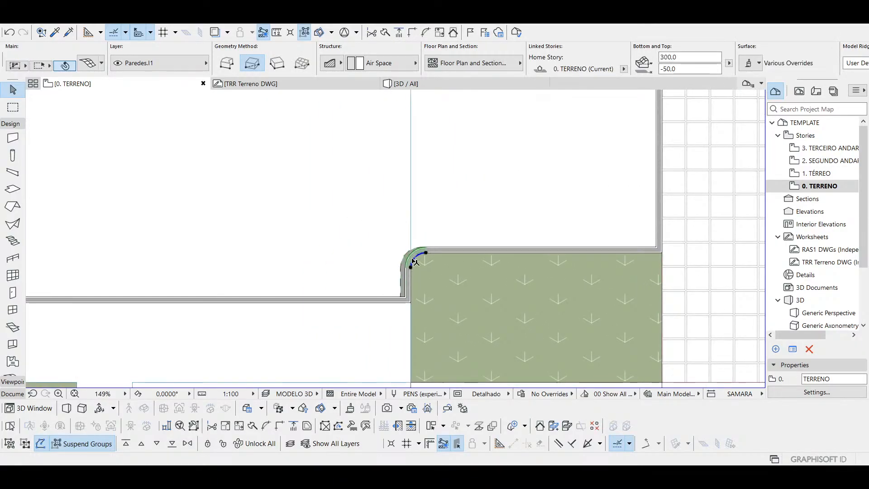
scroll(408, 289, "up", 6)
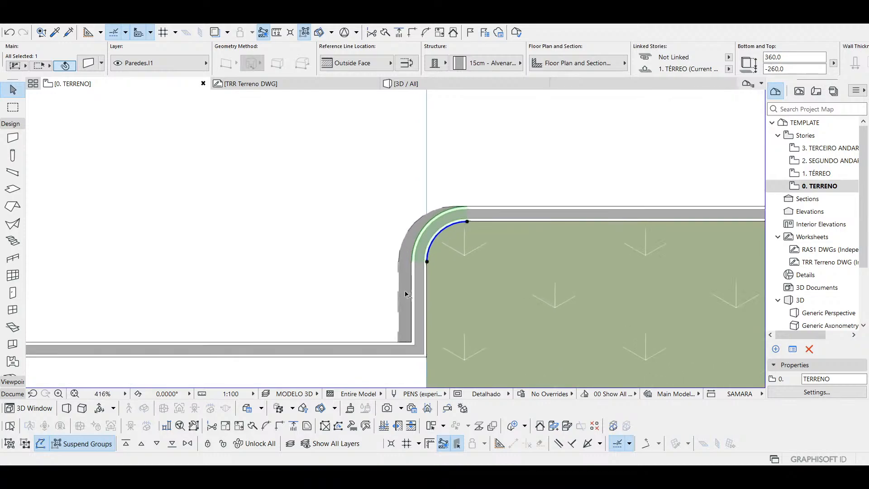
Set the curved strip behind the front rounded corner to a bottom value of 0 and a top value of 400.
left_click(417, 294)
middle_click_drag(462, 301, 444, 269)
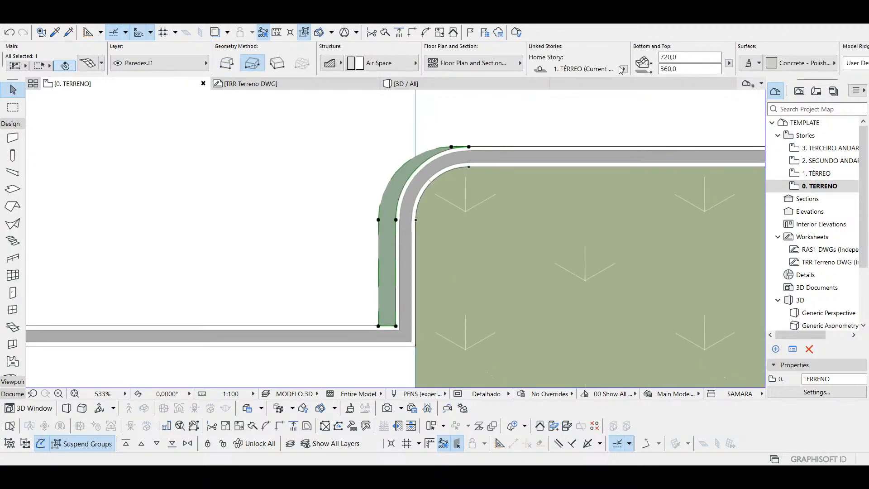
left_click(729, 64)
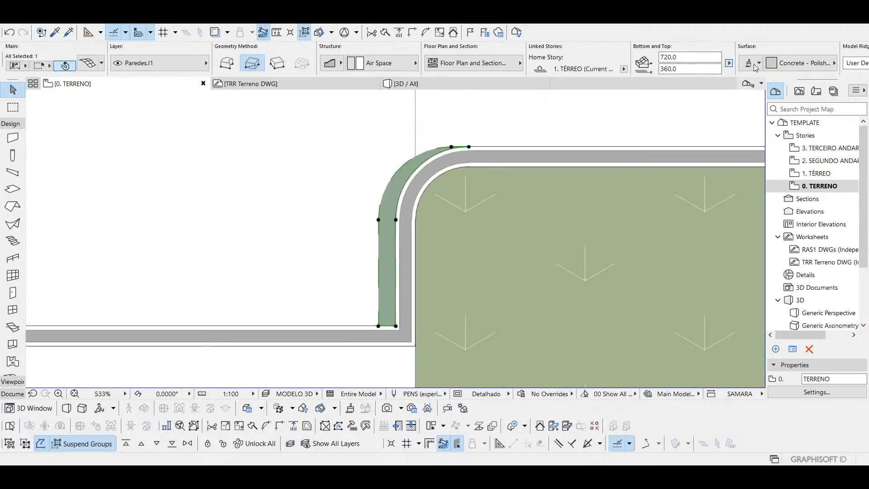
left_click(680, 68)
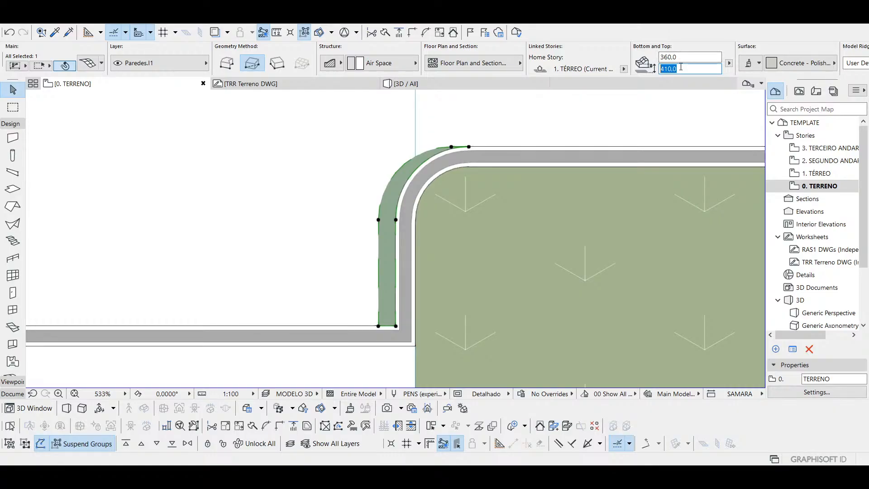
type("0")
key("Return")
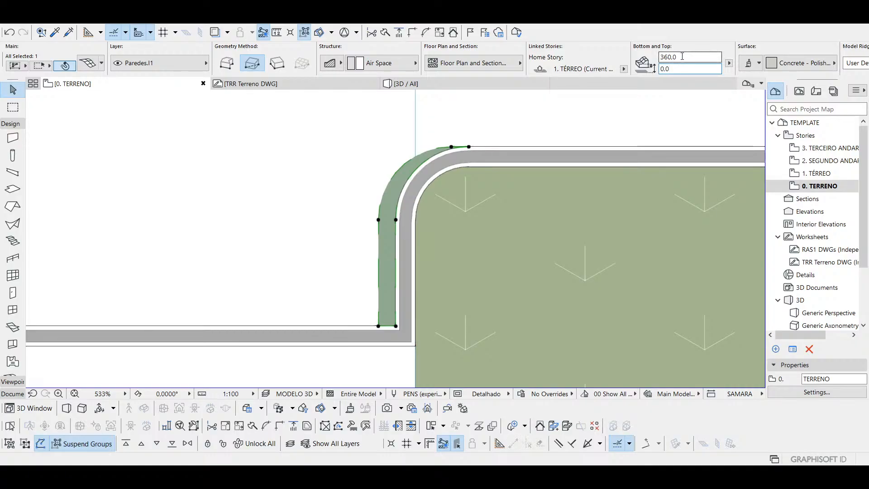
left_click_drag(682, 57, 537, 60)
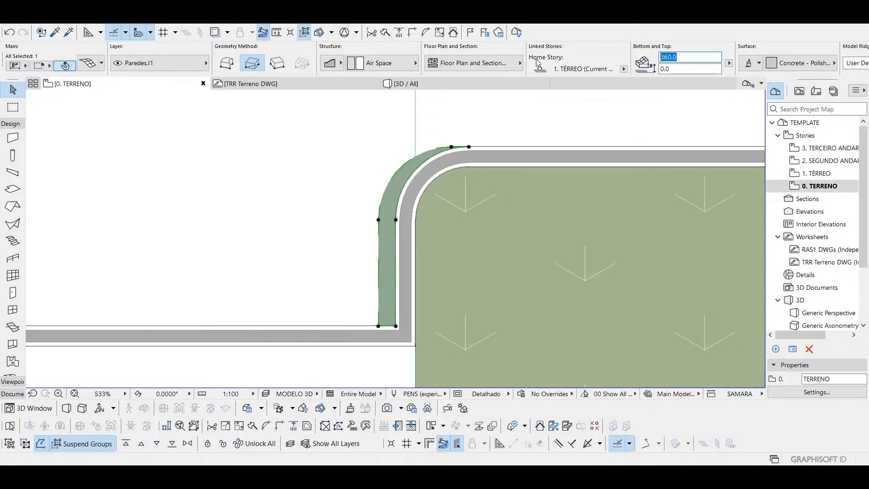
type("400")
key("Return")
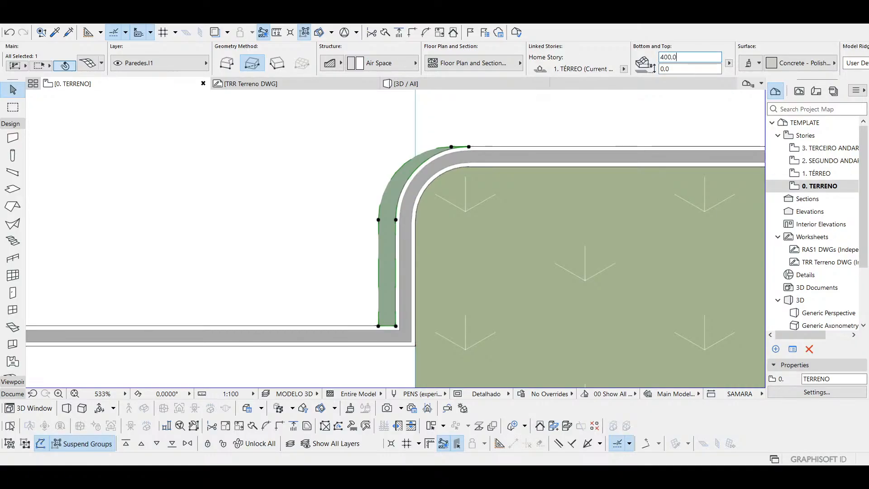
left_click(431, 104)
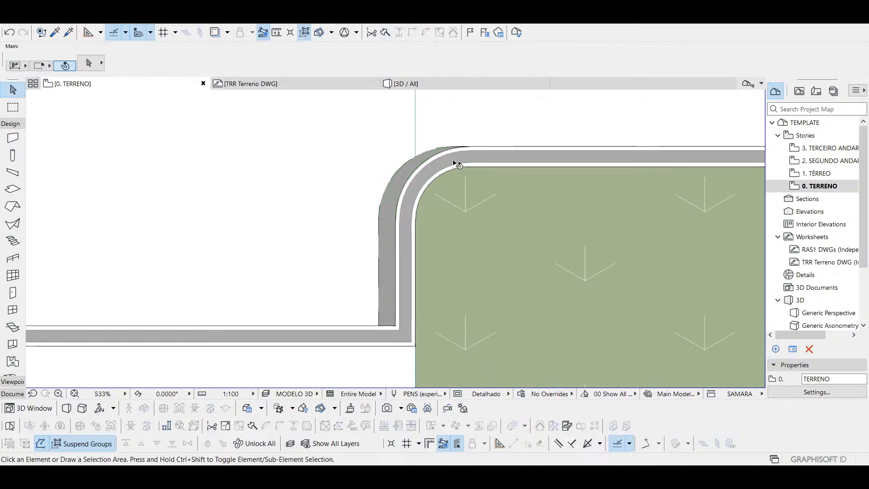
Examine the front corner between the central and right wings in 3D from outside, including its short straight wall.
key("F3")
middle_click_drag(450, 269, 592, 313, "shift")
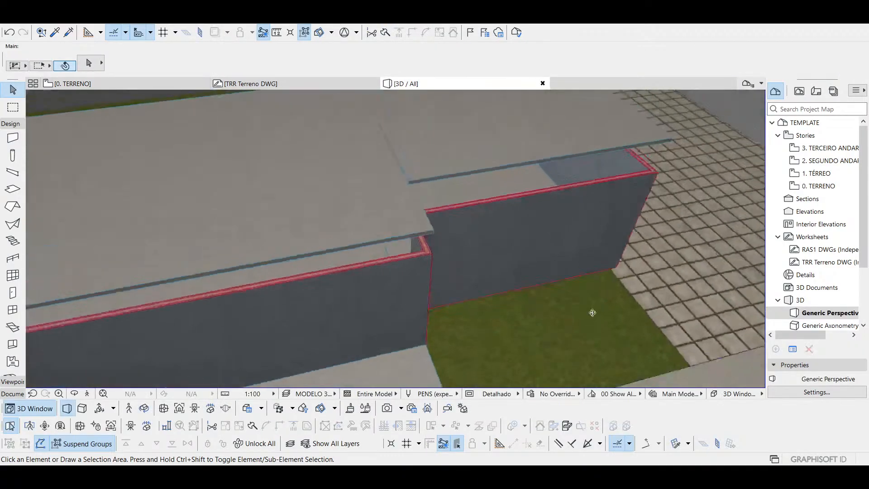
middle_click_drag(457, 292, 572, 257, "shift")
left_click(398, 257)
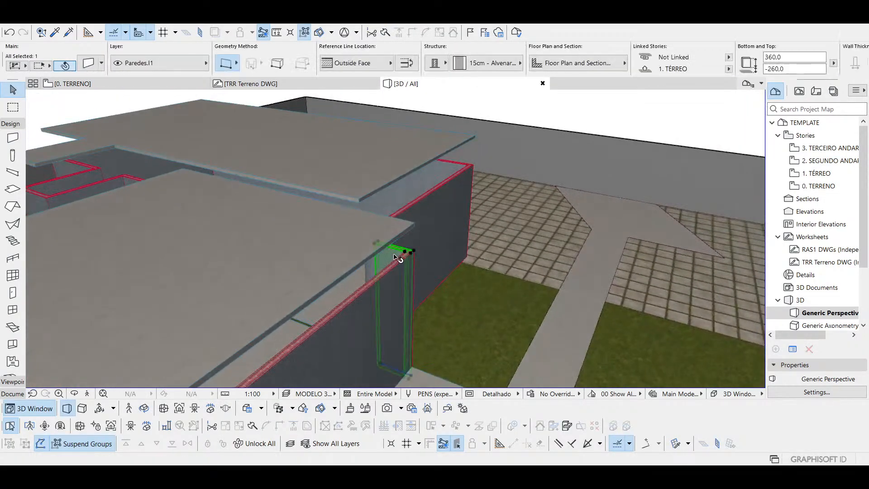
middle_click_drag(397, 257, 493, 232, "shift")
scroll(493, 232, "down", 3)
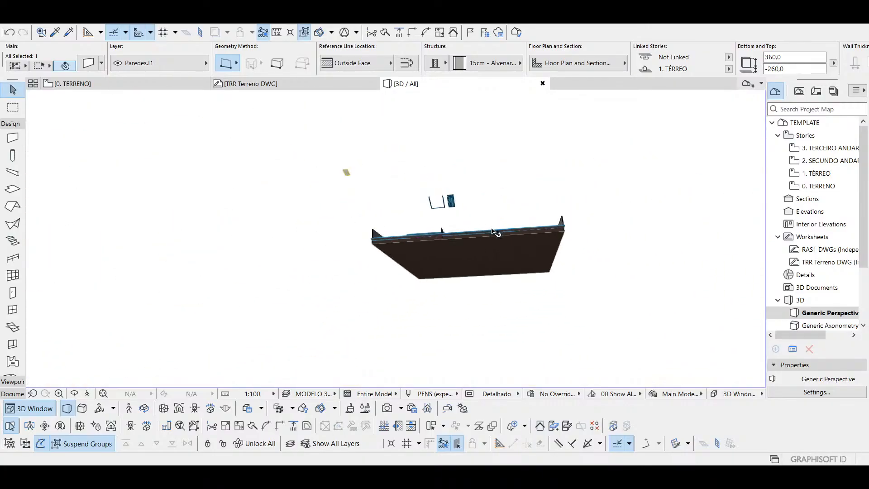
scroll(491, 229, "up", 10)
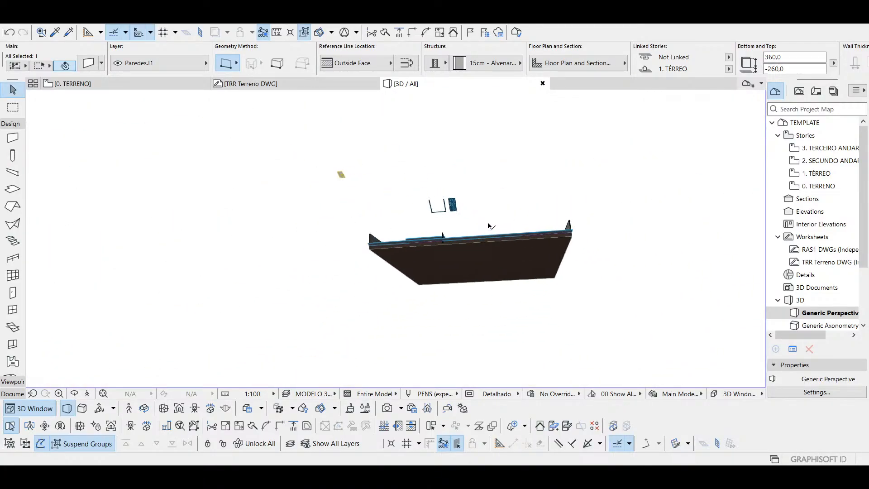
middle_click_drag(475, 244, 413, 259, "shift")
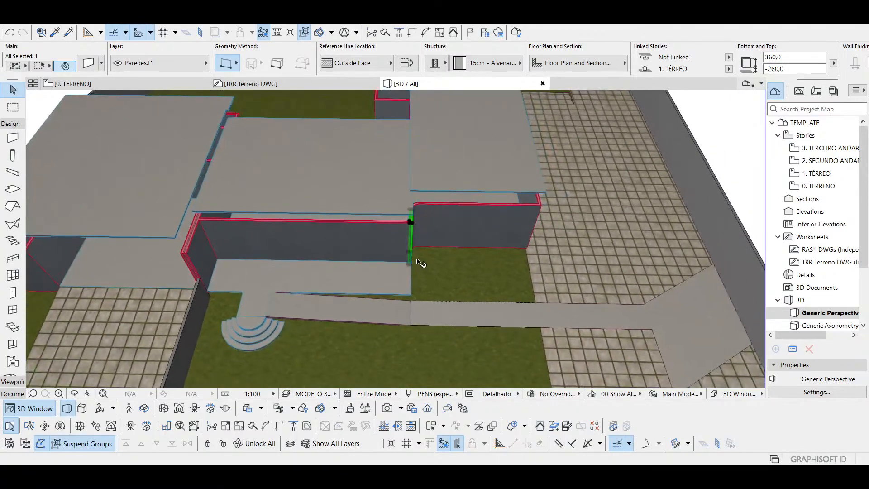
key("Escape")
Examine the rounded corner from inside the house in 3D, checking how its walls meet the floor slabs.
scroll(383, 239, "up", 3)
scroll(399, 232, "up", 3)
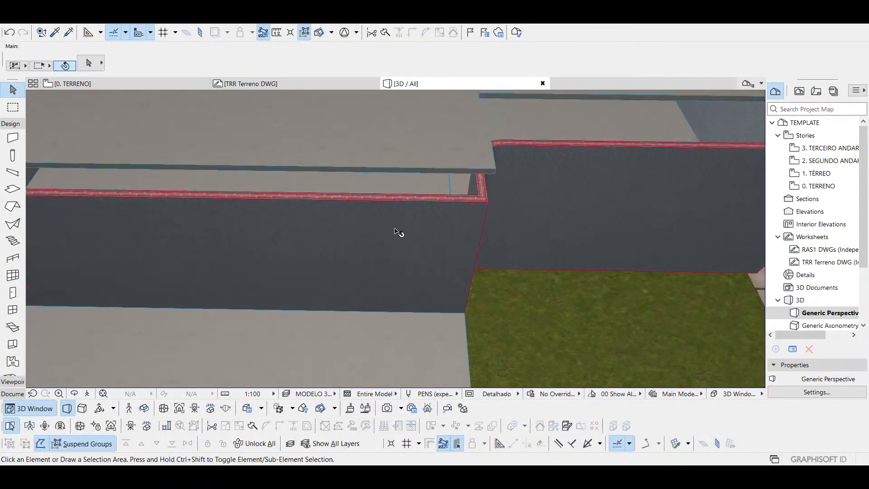
middle_click_drag(409, 219, 623, 145, "shift")
middle_click_drag(302, 271, 455, 208)
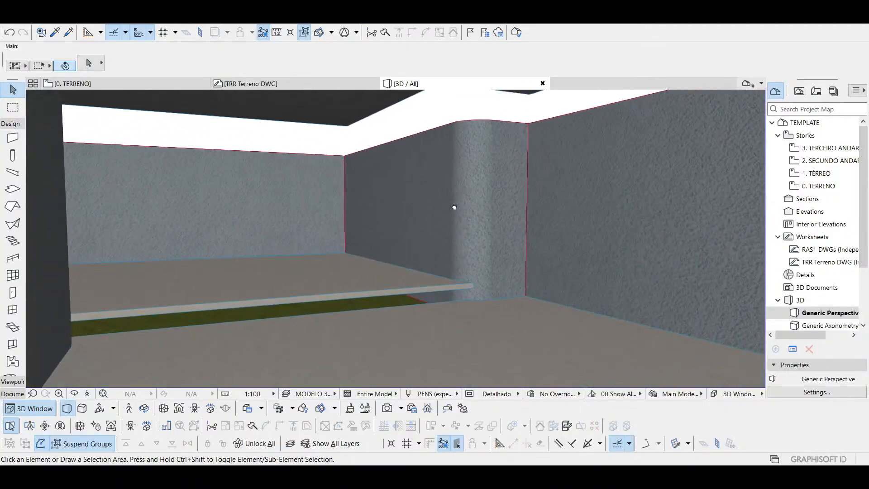
Examine the front rounded corner and its adjoining walls in 3D, from inside the house and from the front lawn.
left_click(517, 310)
key("Escape")
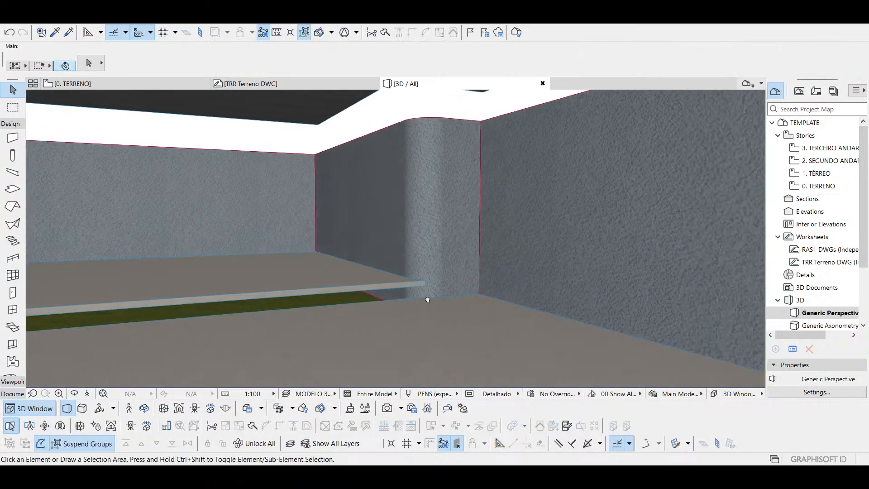
middle_click_drag(300, 285, 444, 262, "shift")
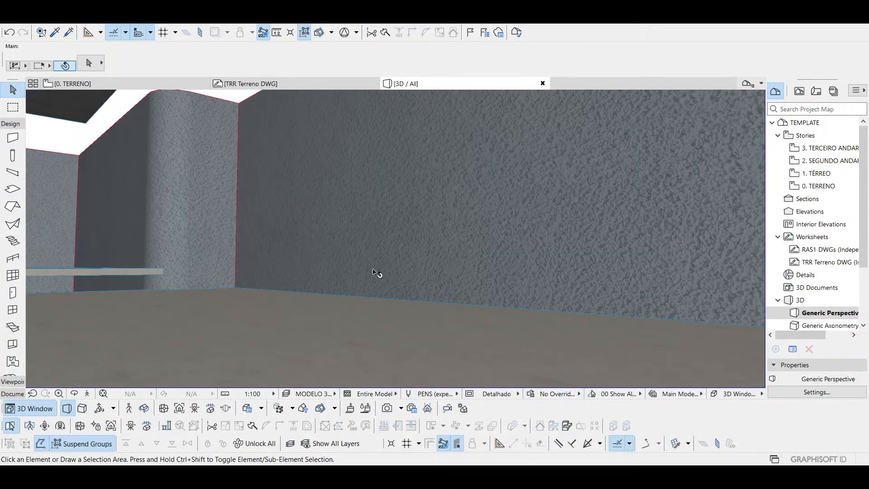
middle_click_drag(374, 272, 364, 296, "shift")
middle_click_drag(383, 334, 351, 214, "shift")
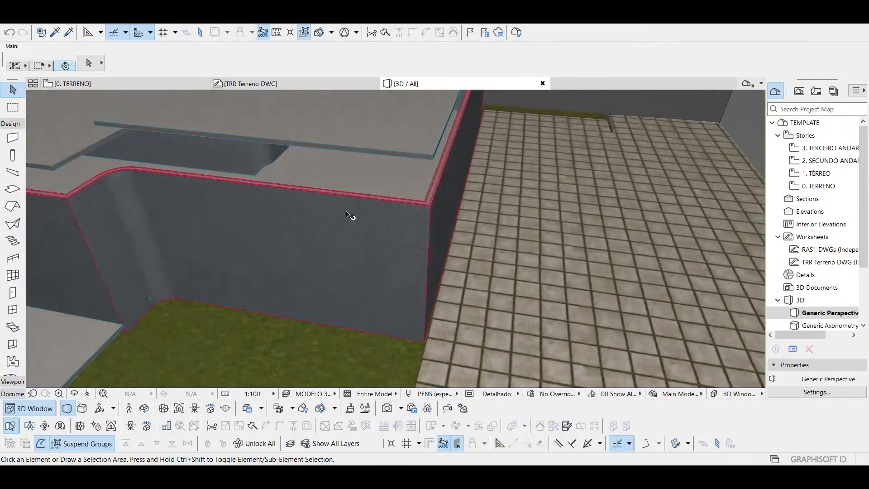
left_click(352, 184)
middle_click_drag(340, 323, 517, 285)
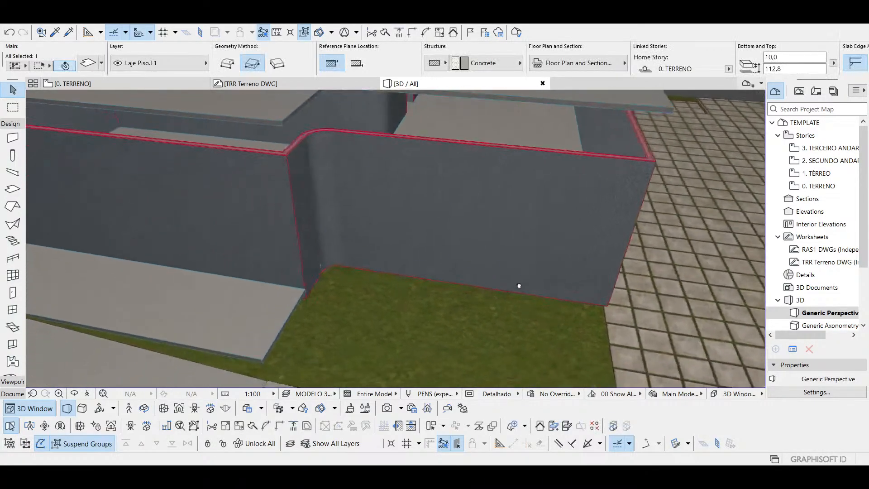
key("Escape")
middle_click_drag(281, 318, 518, 257)
Examine in 3D how the upper slabs over the garage, central and right wings sit relative to the wall tops.
middle_click_drag(327, 309, 455, 255)
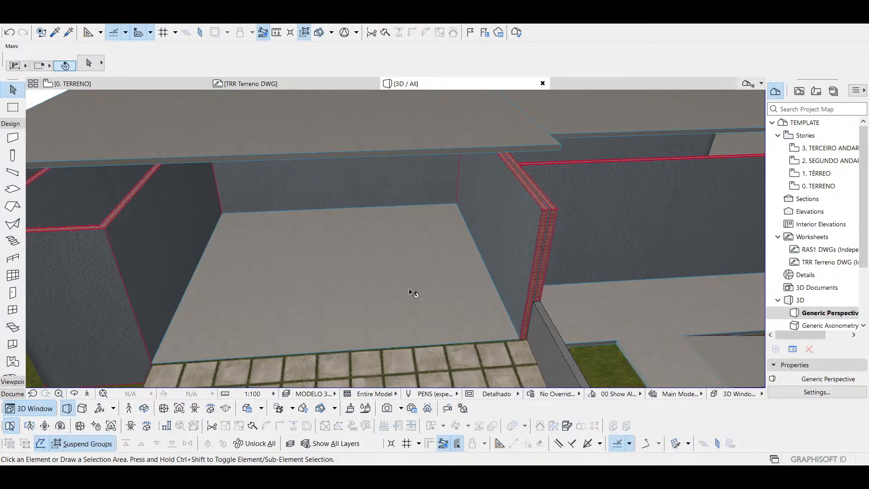
middle_click_drag(532, 340, 551, 280, "shift")
scroll(556, 283, "down", 5)
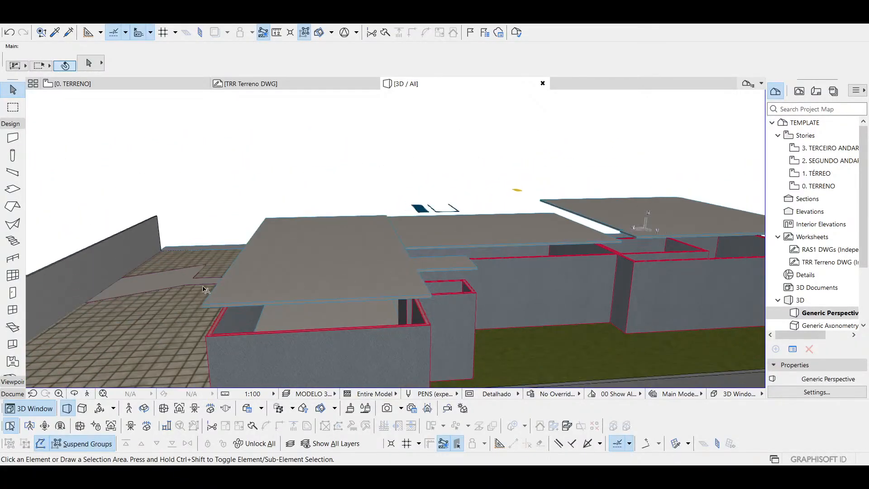
middle_click_drag(641, 225, 519, 293, "shift")
middle_click_drag(392, 308, 464, 287, "shift")
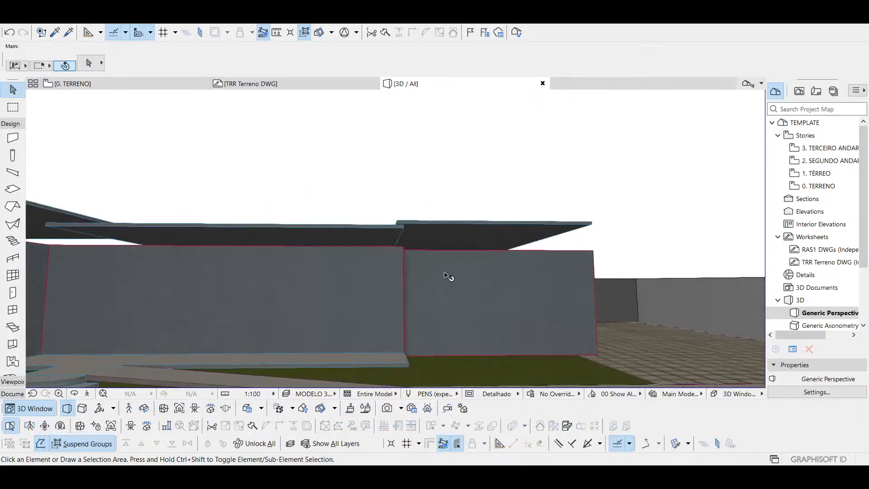
middle_click_drag(387, 271, 462, 265)
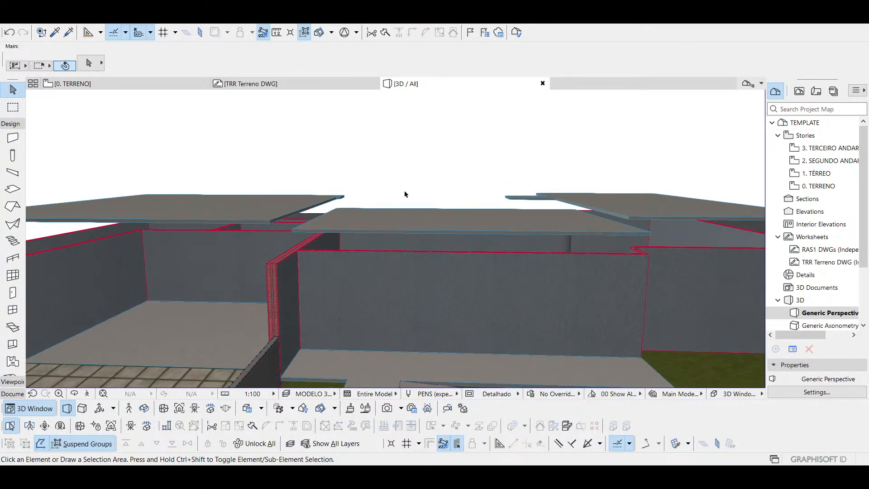
middle_click_drag(404, 194, 439, 173, "shift")
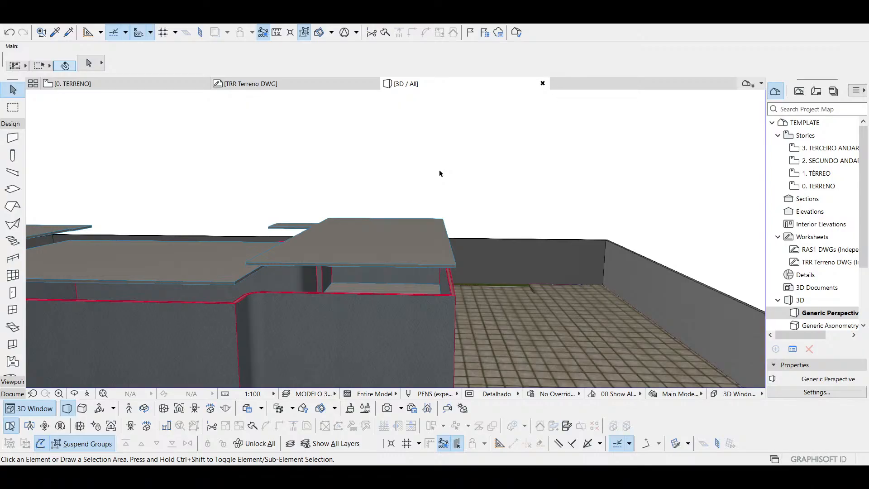
middle_click_drag(251, 240, 507, 231)
middle_click_drag(390, 230, 411, 212)
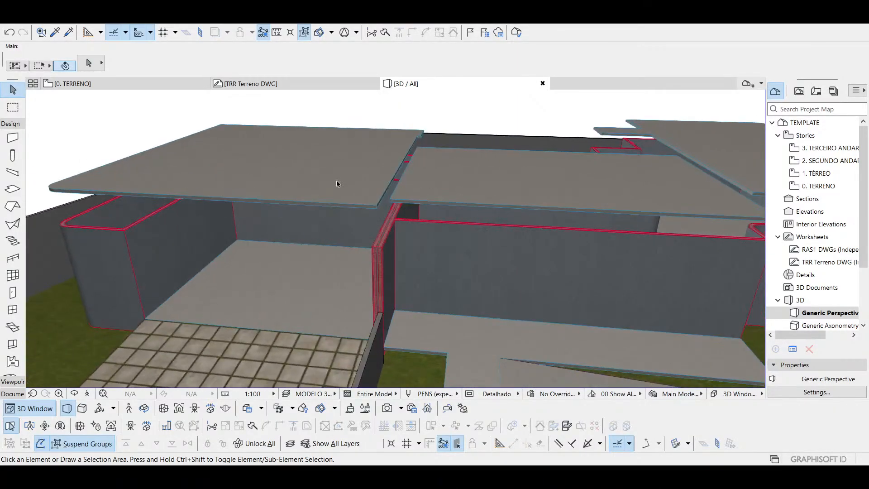
middle_click_drag(522, 248, 431, 219)
middle_click_drag(369, 234, 495, 336, "shift")
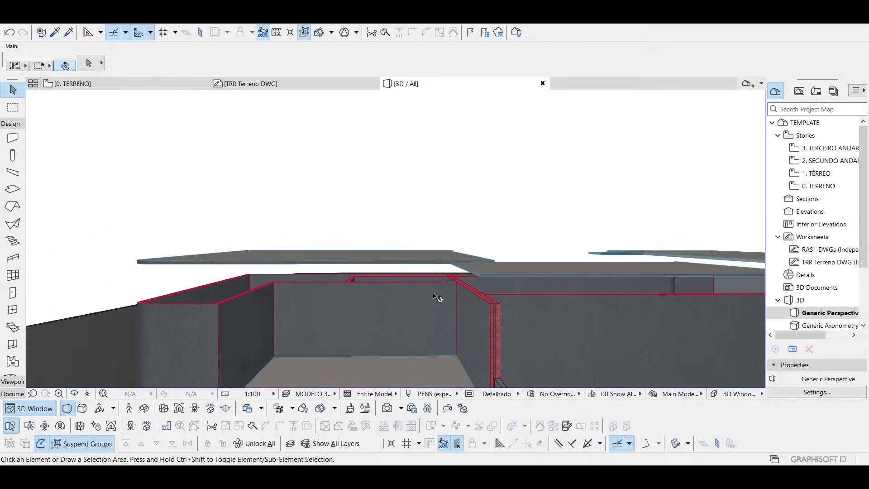
middle_click_drag(415, 264, 456, 229, "shift")
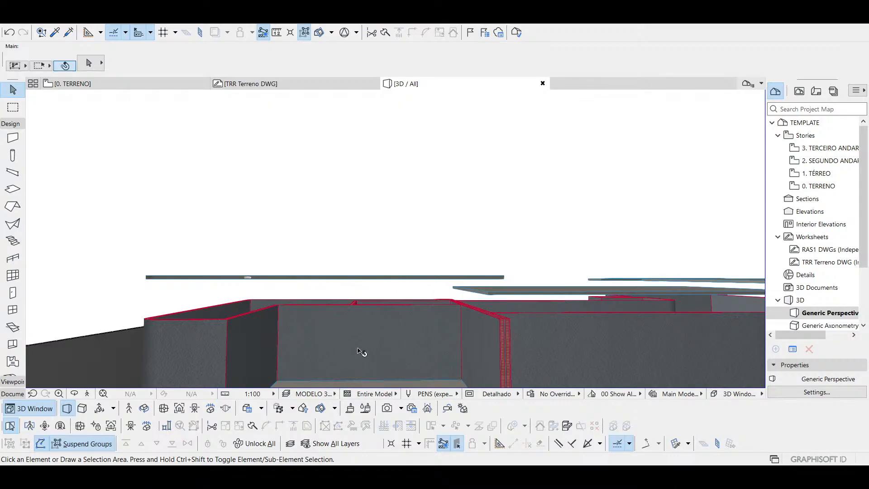
middle_click_drag(360, 351, 377, 286, "shift")
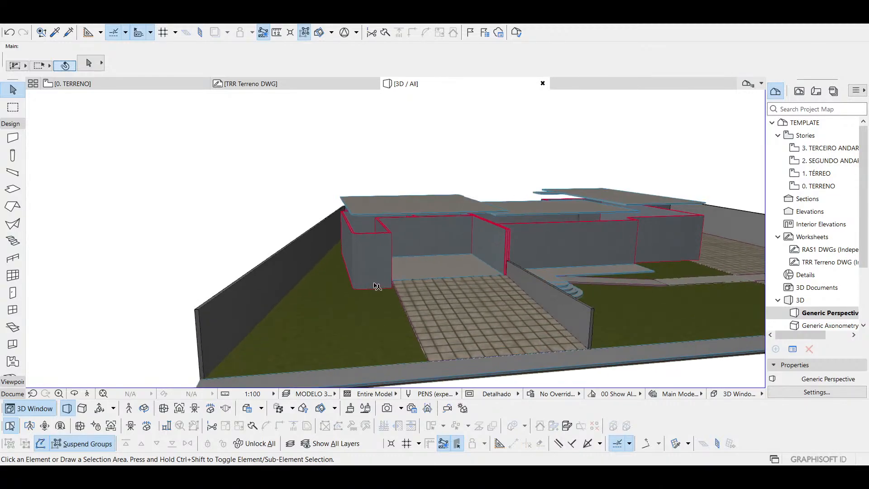
Orbit around the house in 3D to inspect its outer walls and overhanging slabs from the sides and front.
scroll(377, 286, "up", 4)
middle_click_drag(308, 266, 355, 272, "shift")
scroll(355, 273, "down", 4)
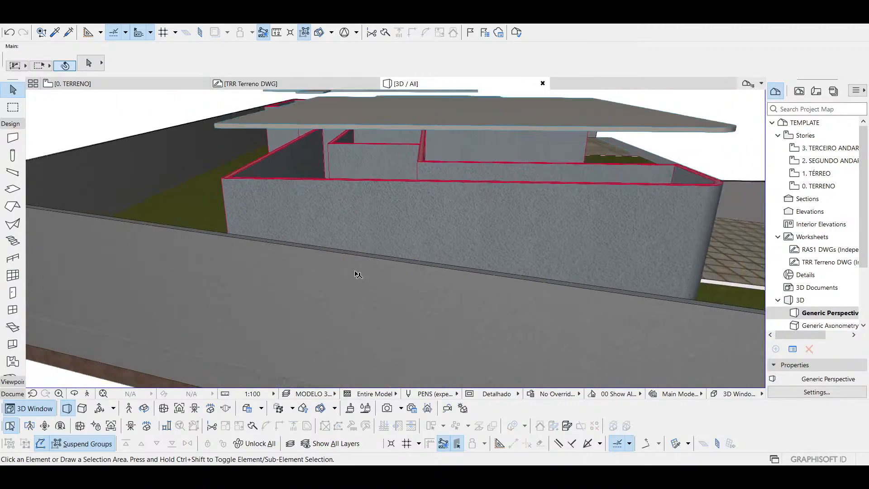
scroll(346, 278, "down", 3)
middle_click_drag(417, 252, 227, 249)
middle_click_drag(503, 236, 225, 227, "shift")
middle_click_drag(329, 222, 475, 219, "shift")
middle_click_drag(391, 220, 357, 324, "shift")
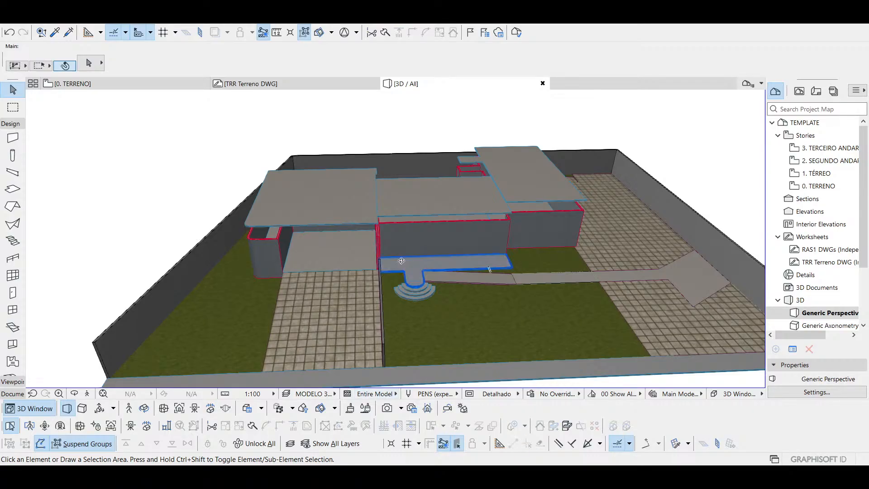
Inspect the front access ramp in 3D where its sloped part joins the flat walkway beside the porch slab.
middle_click_drag(380, 304, 482, 278, "shift")
scroll(447, 261, "up", 3)
scroll(447, 262, "up", 10)
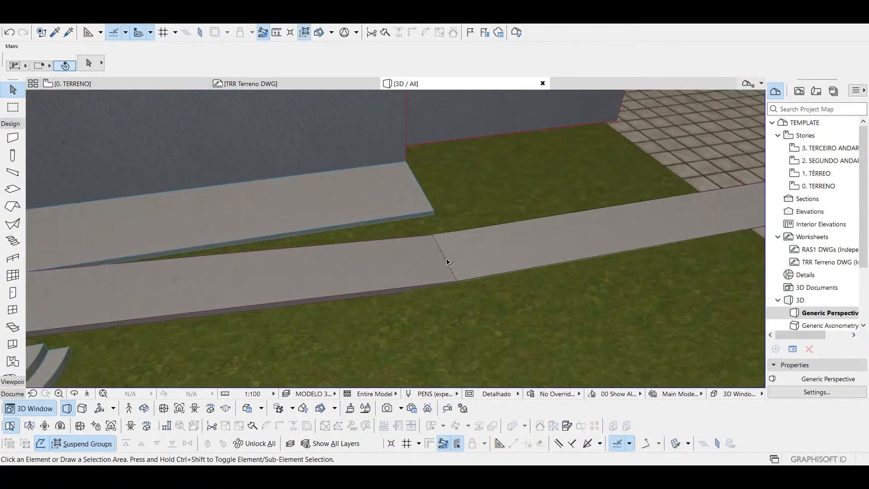
middle_click_drag(428, 302, 572, 282, "shift")
scroll(571, 282, "down", 10)
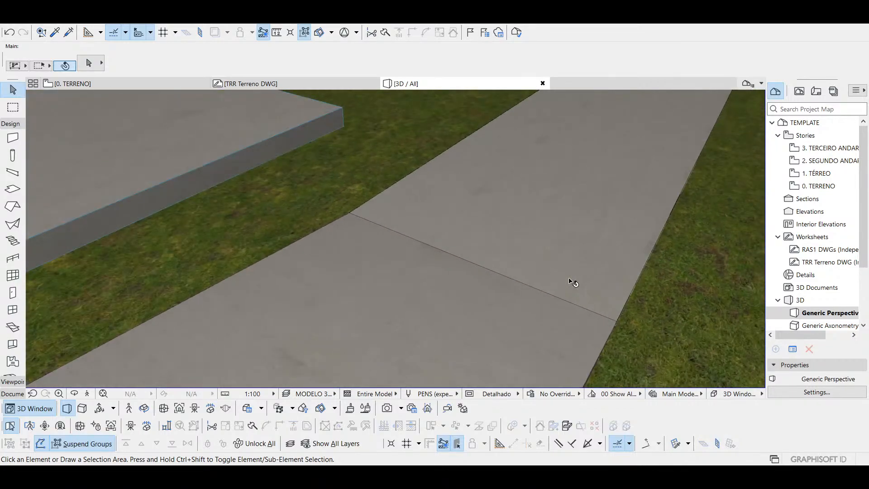
scroll(572, 282, "down", 10)
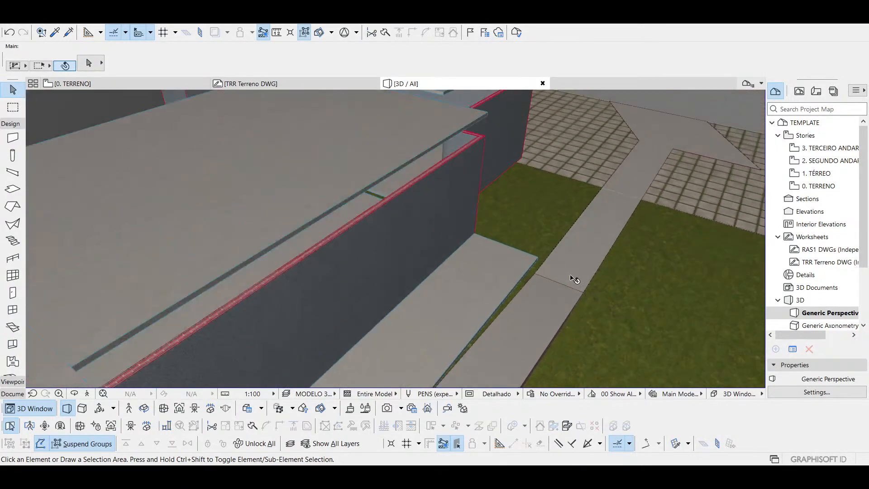
Review the whole front of the lot in 3D, including the driveway, entrance steps, walkway, lawns and boundary walls.
middle_click_drag(574, 279, 435, 204, "shift")
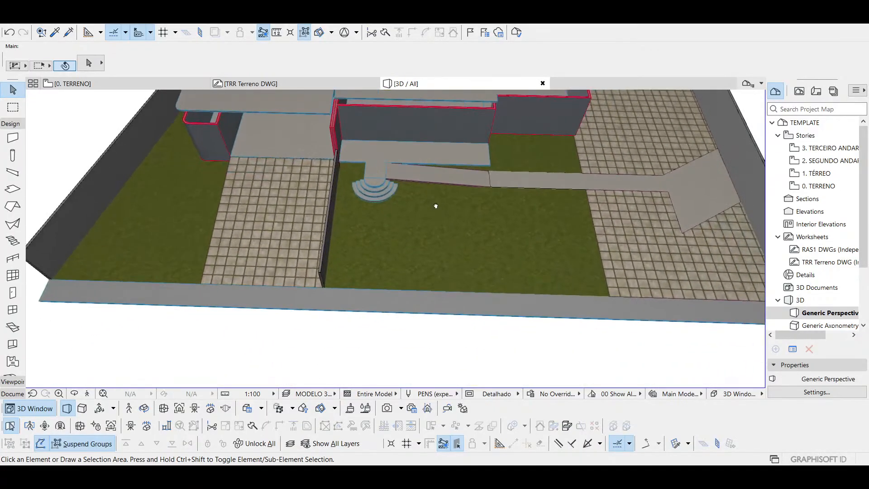
middle_click_drag(352, 215, 363, 231, "shift")
middle_click_drag(308, 245, 427, 237)
middle_click_drag(371, 207, 241, 258)
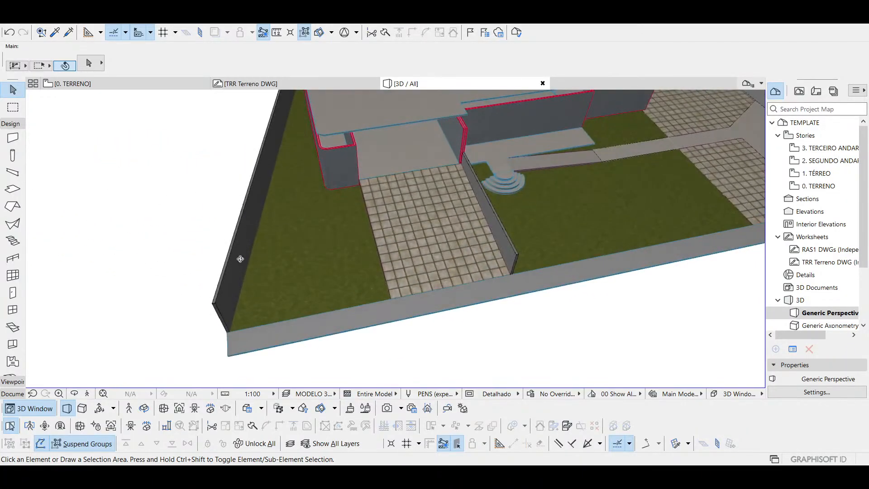
middle_click_drag(569, 235, 455, 286)
middle_click_drag(536, 292, 372, 307)
middle_click_drag(308, 306, 426, 277)
middle_click_drag(576, 265, 484, 250, "shift")
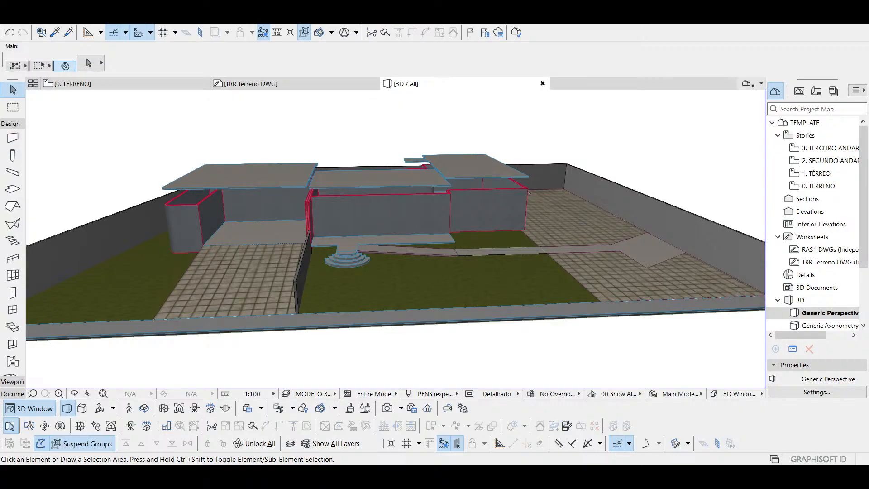
scroll(460, 229, "up", 3)
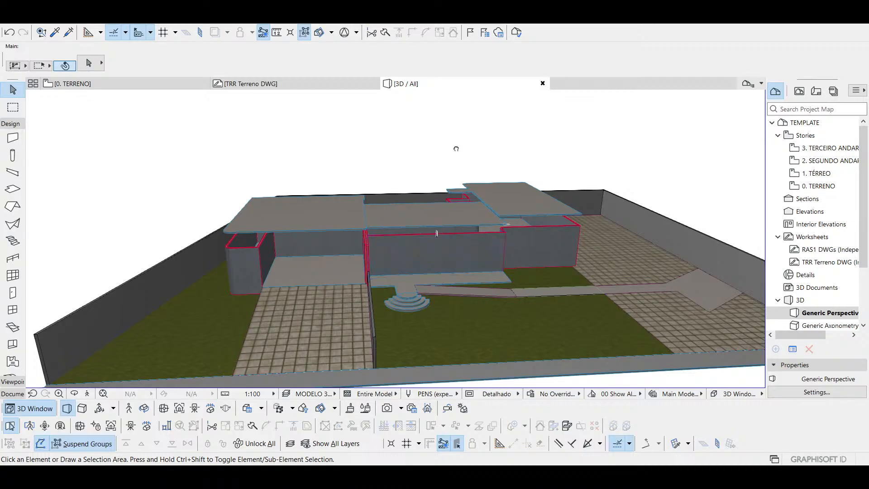
middle_click_drag(437, 149, 423, 136)
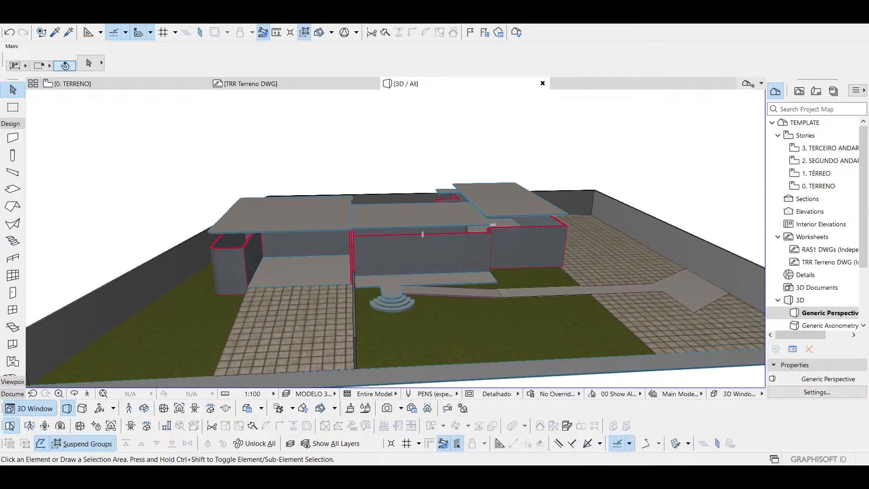